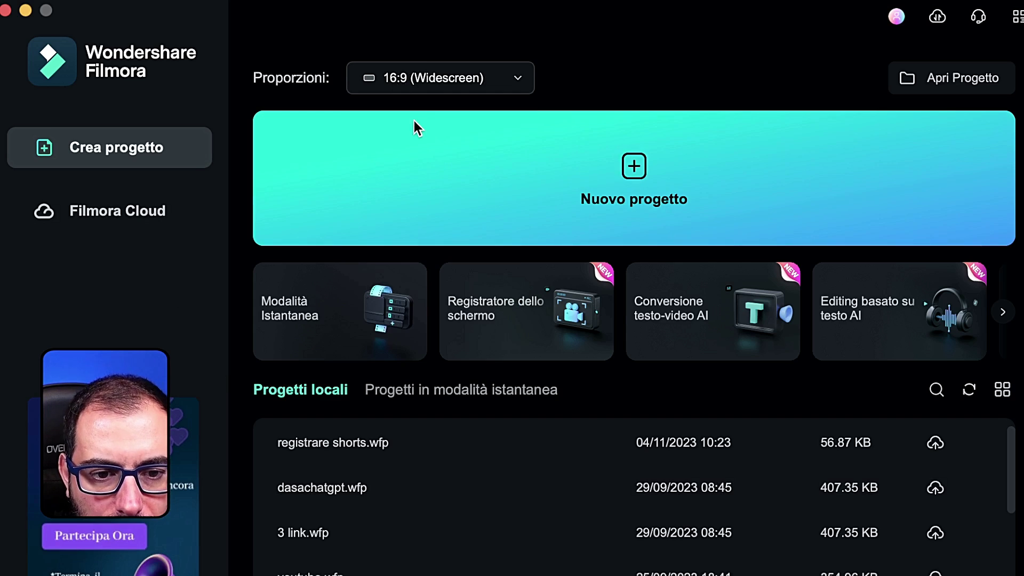
click(539, 173)
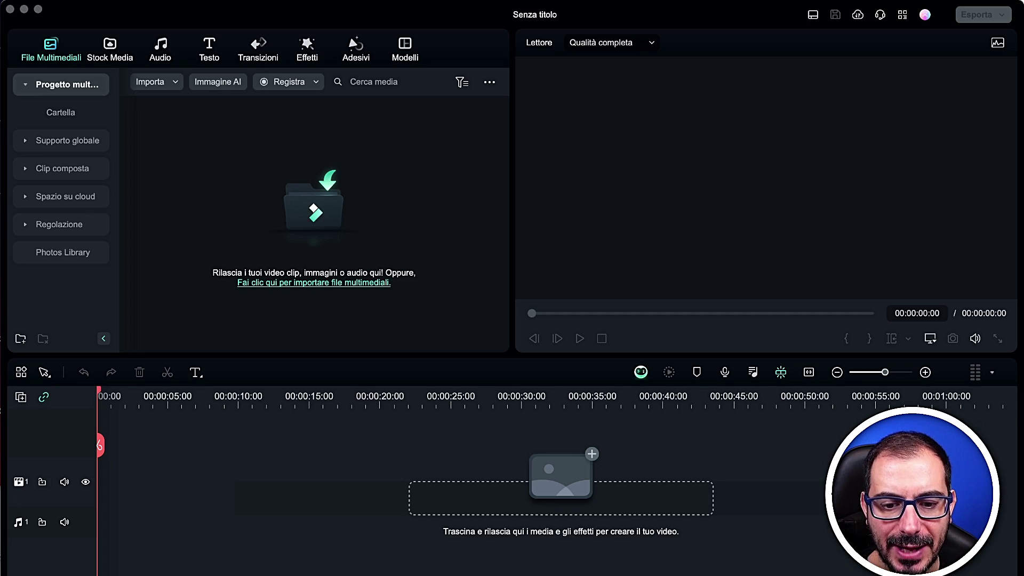
drag(713, 347, 133, 479)
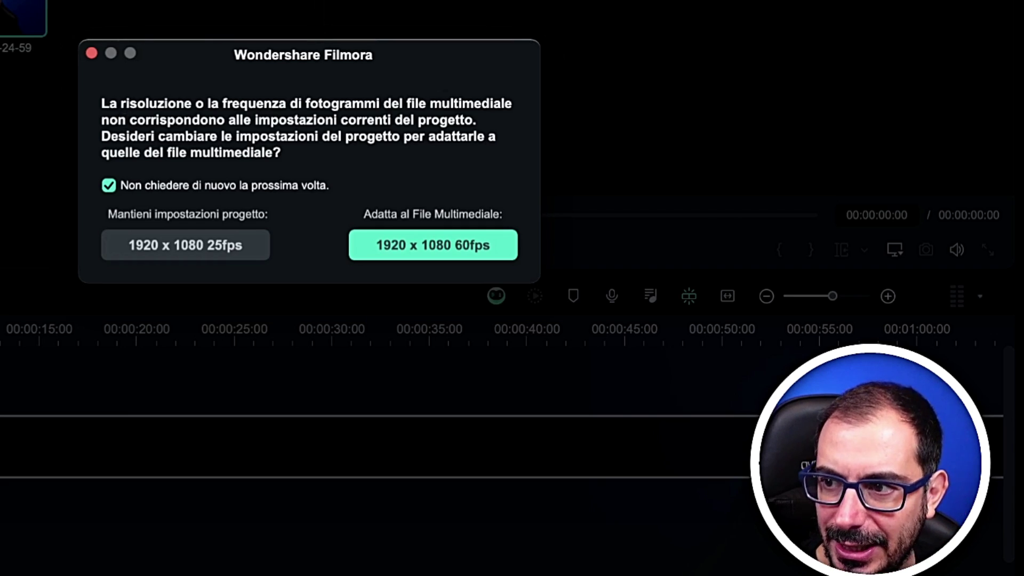
click(407, 251)
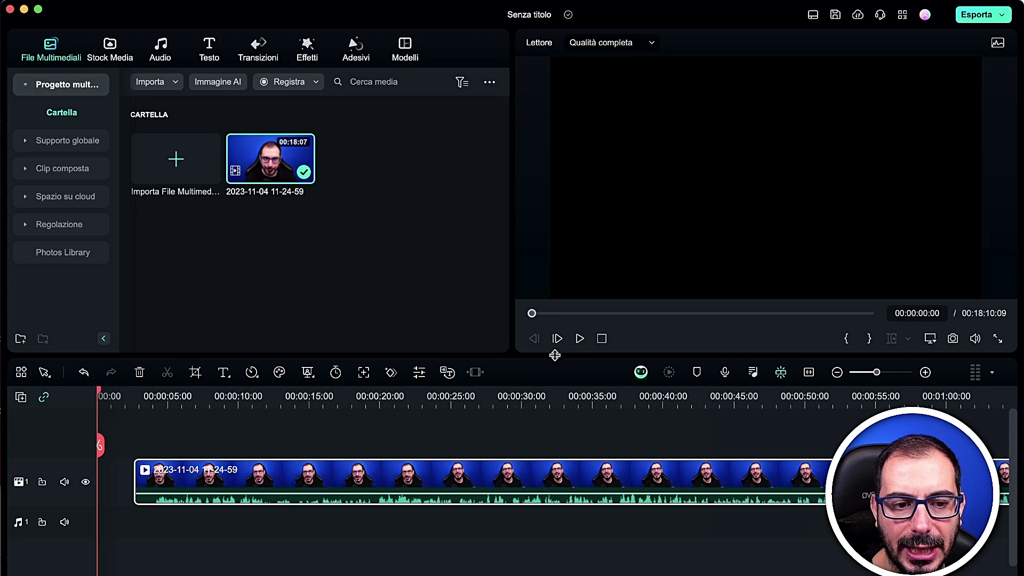
drag(540, 476, 511, 475)
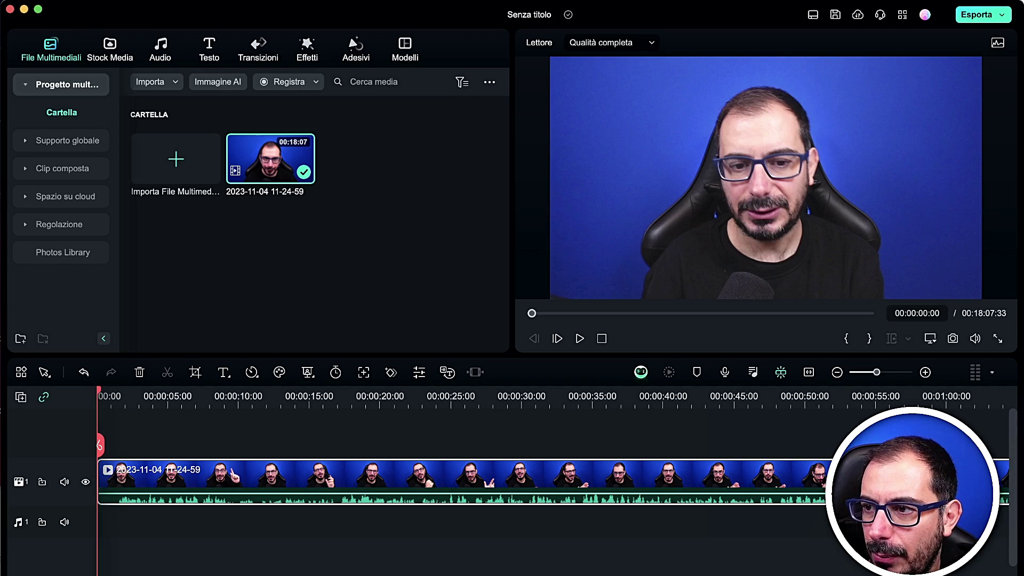
- Save the project under the name "il progetto" in the Projects folder
click(136, 0)
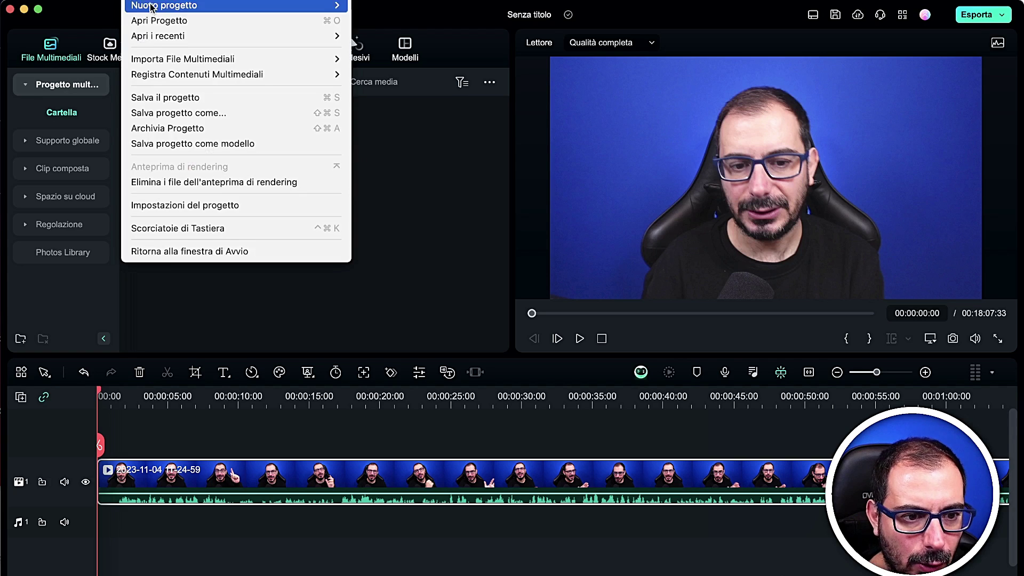
click(179, 98)
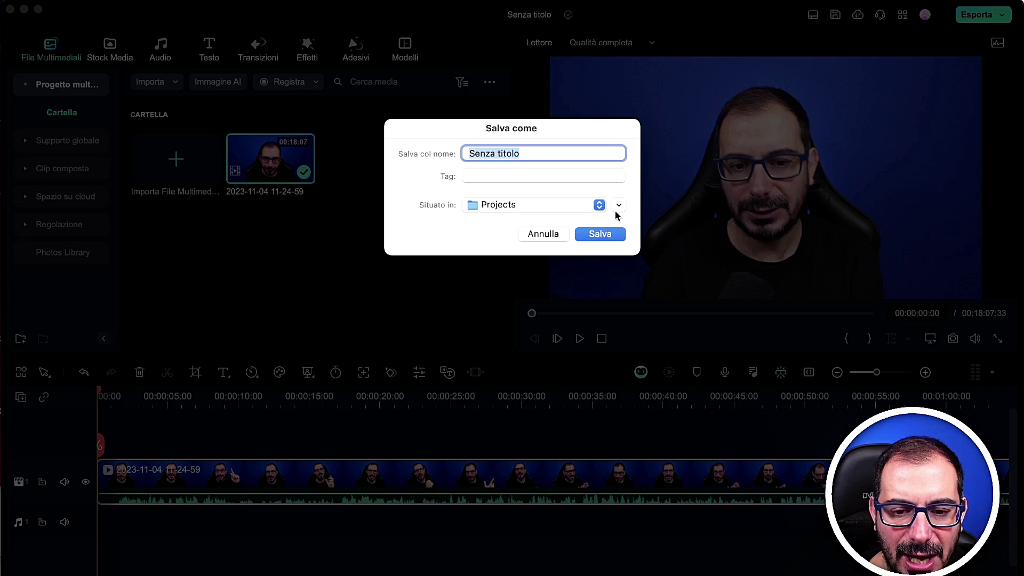
text(il pro)
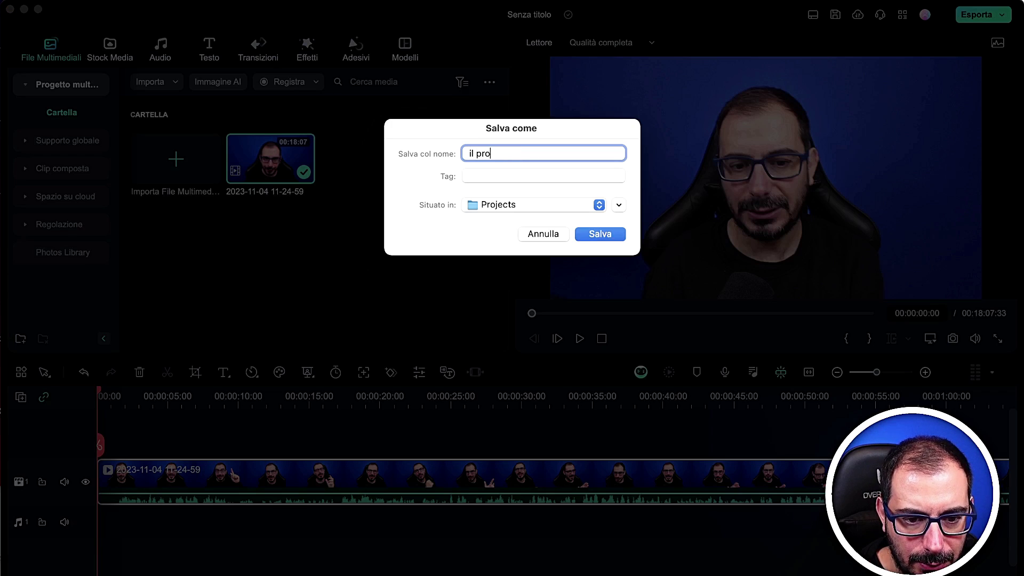
text(getto)
key(Return)
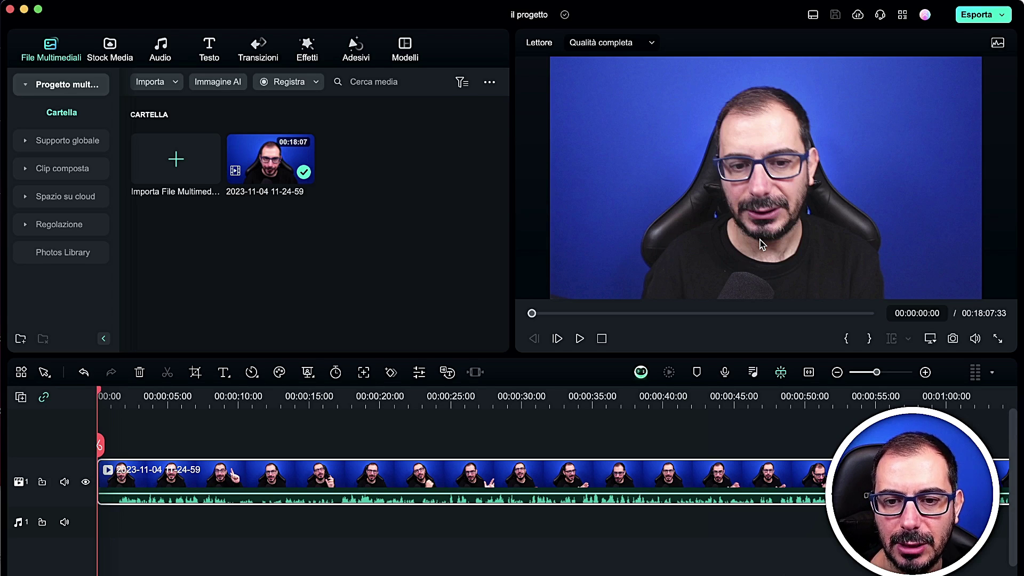
- Review the available workspace layouts and the cloud transfer centre, keeping the current layout
click(813, 16)
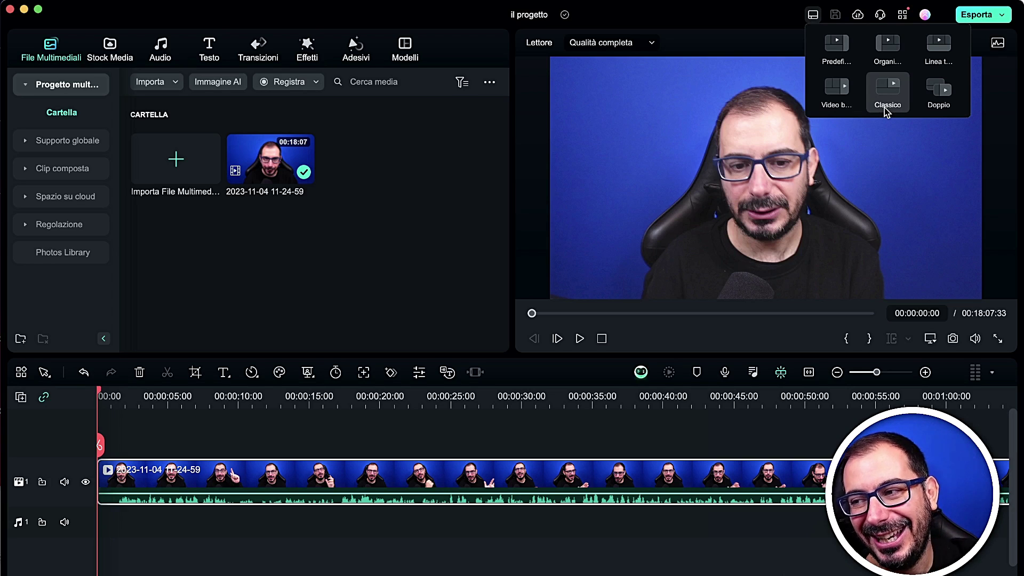
click(784, 47)
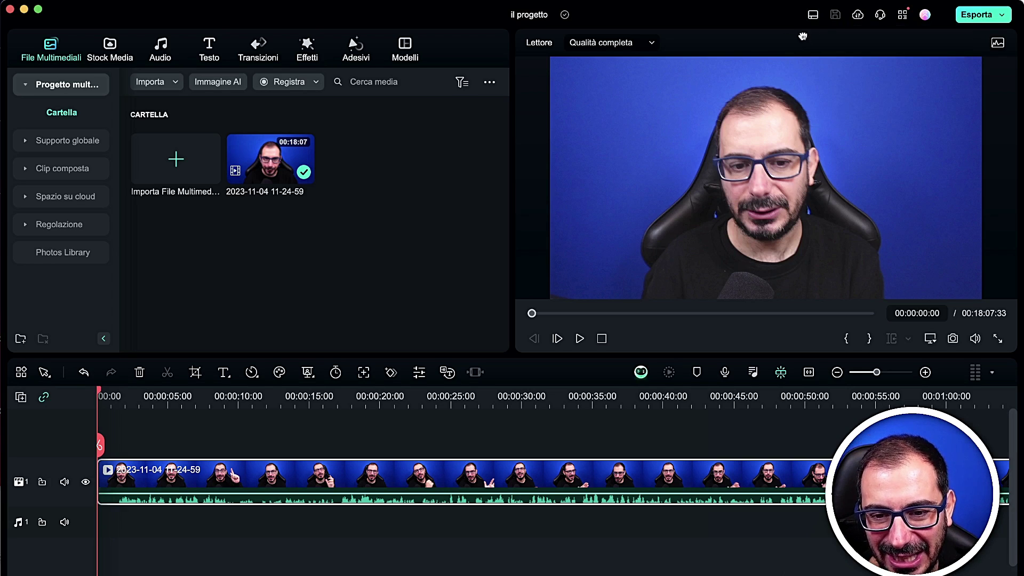
click(858, 16)
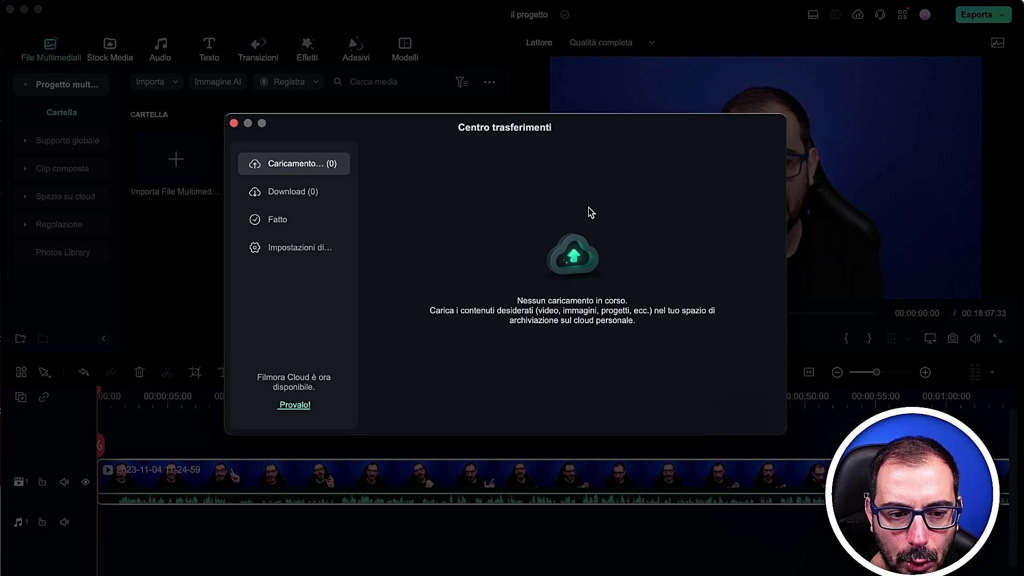
click(234, 123)
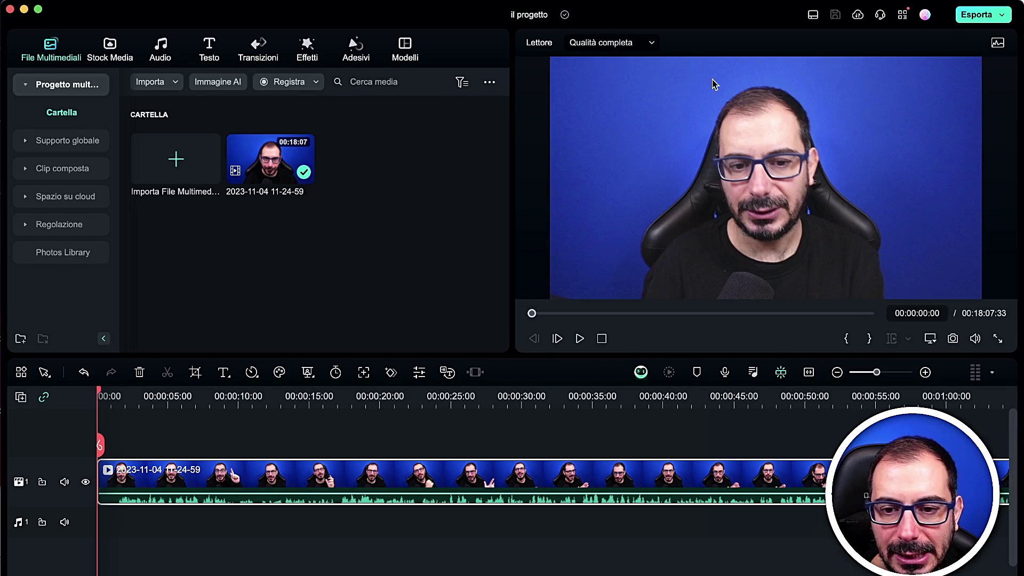
- Review the shortcuts, messages and effects options, and examine the account's subscription and product details
click(902, 16)
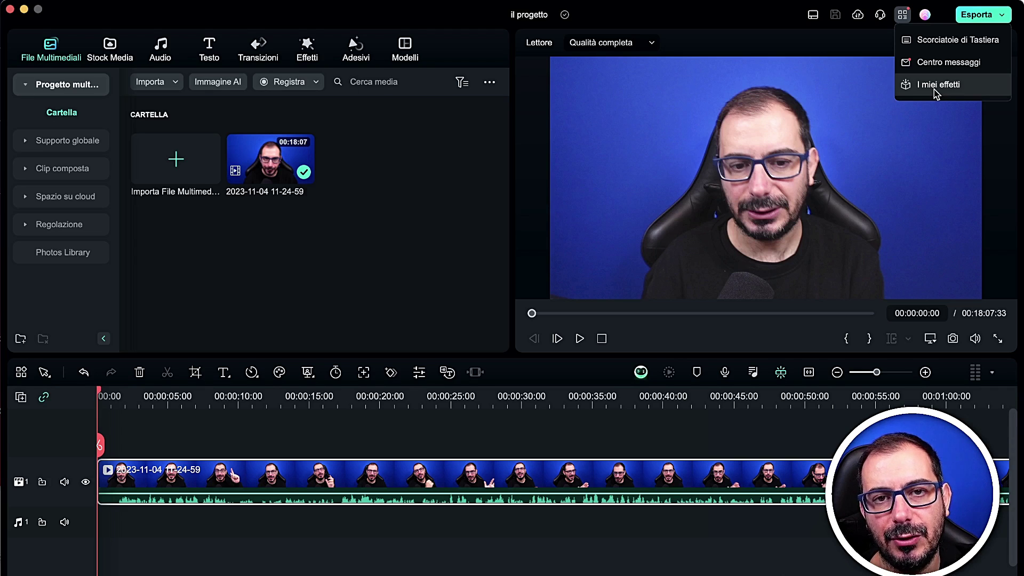
click(926, 15)
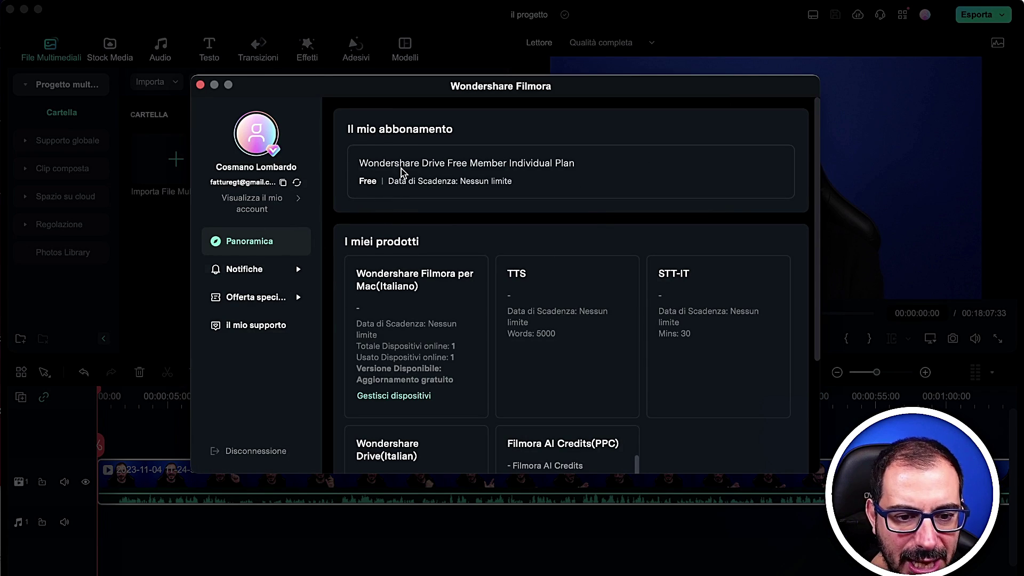
scroll(411, 326, down, 5)
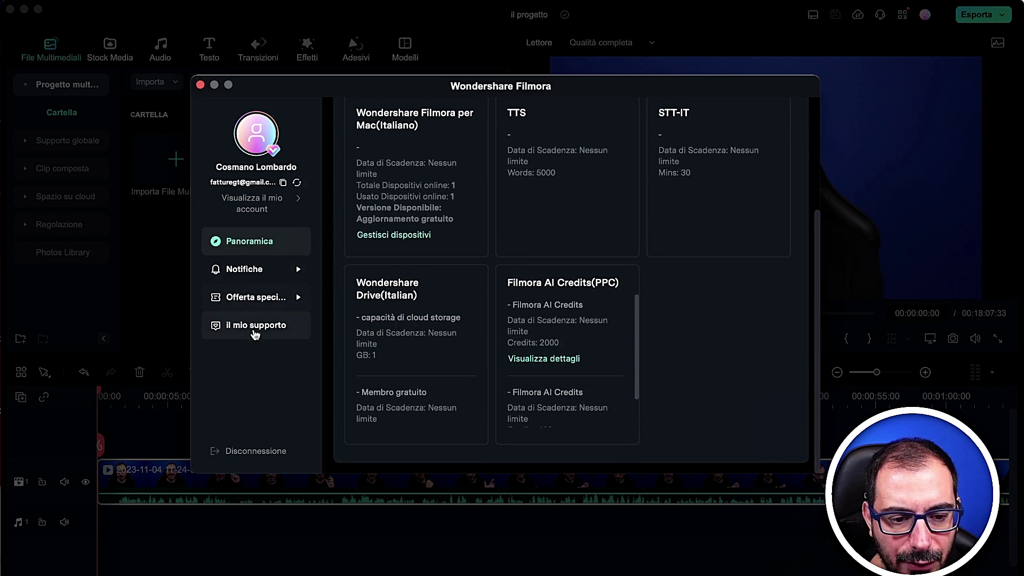
click(201, 85)
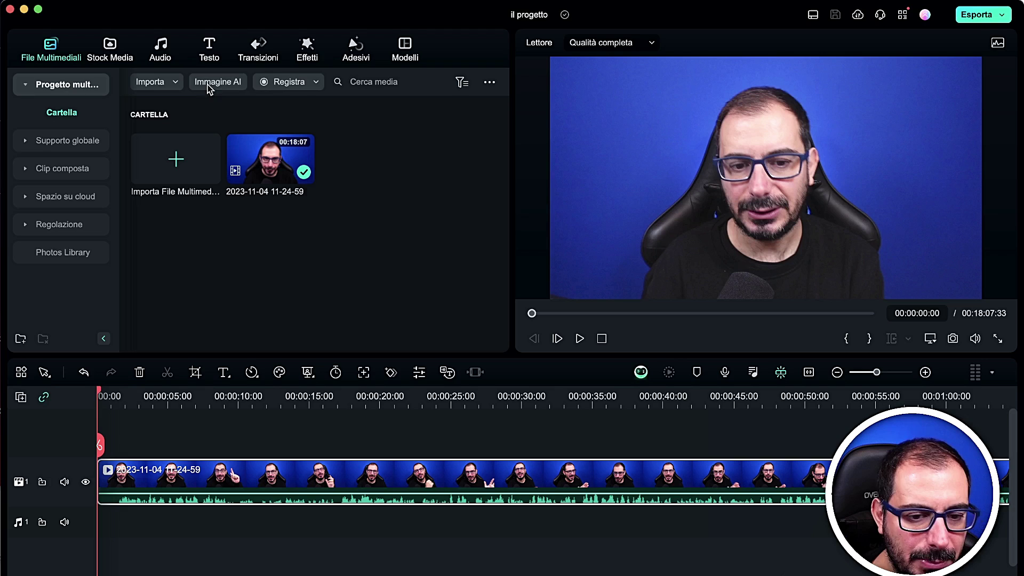
click(1003, 15)
click(784, 18)
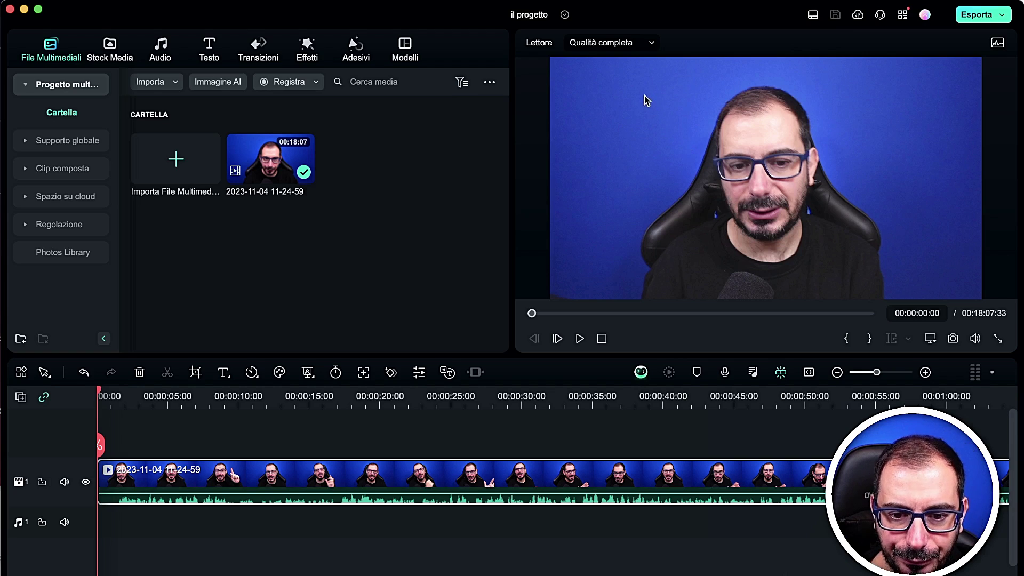
- Lower the preview quality to 1/2 and then 1/4, and play the clip briefly
click(623, 45)
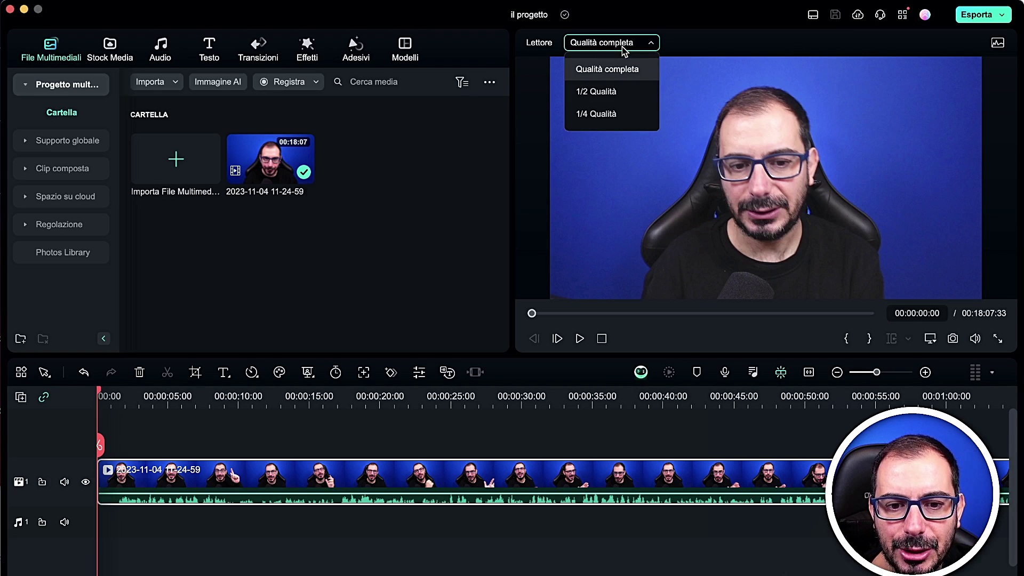
click(612, 92)
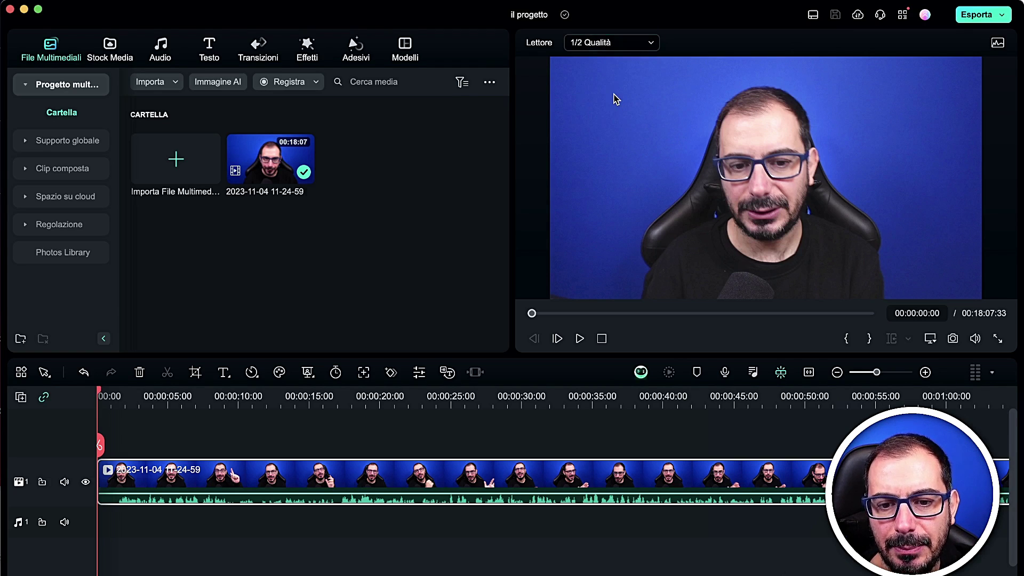
click(605, 47)
click(601, 112)
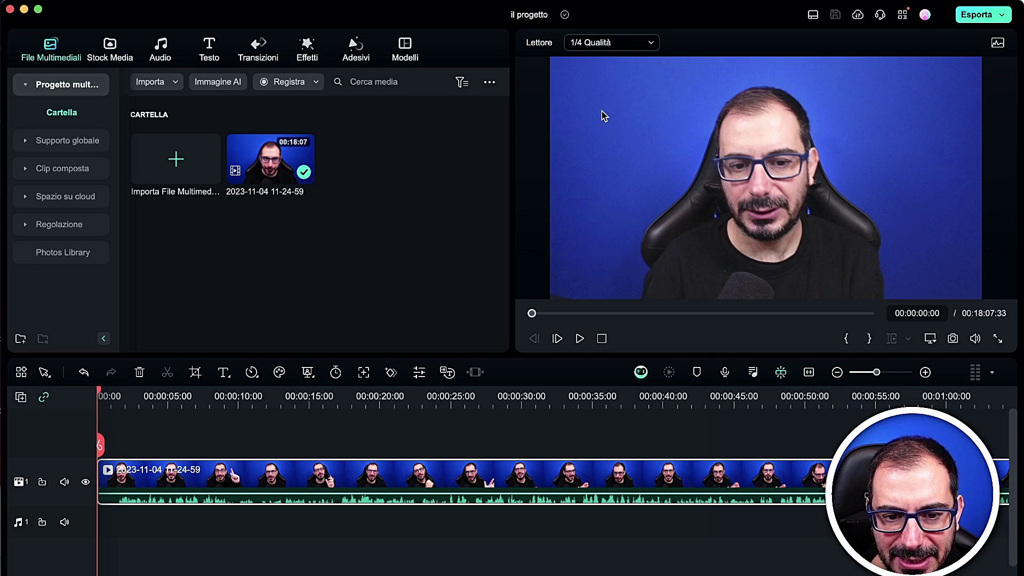
key(space)
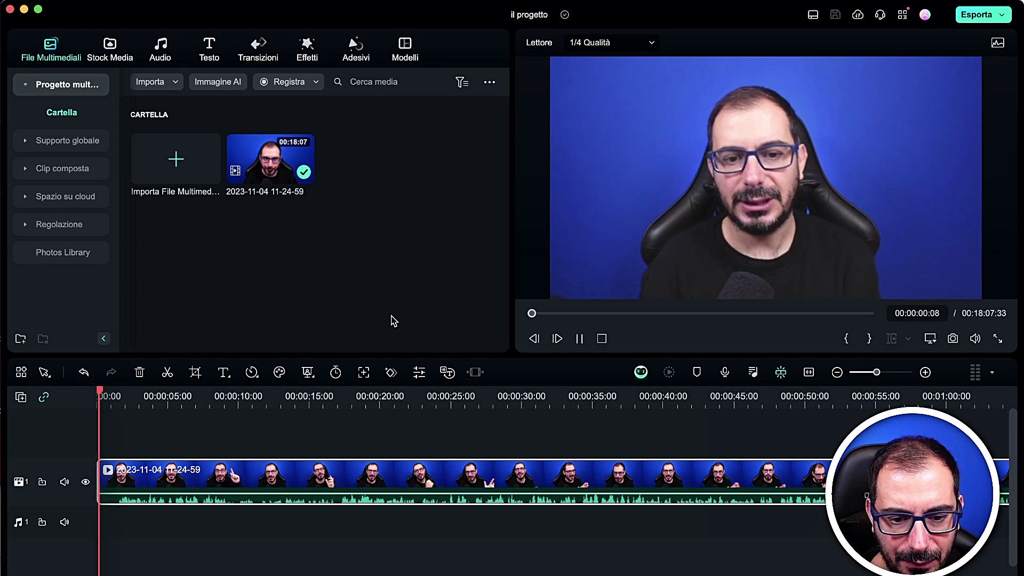
key(space)
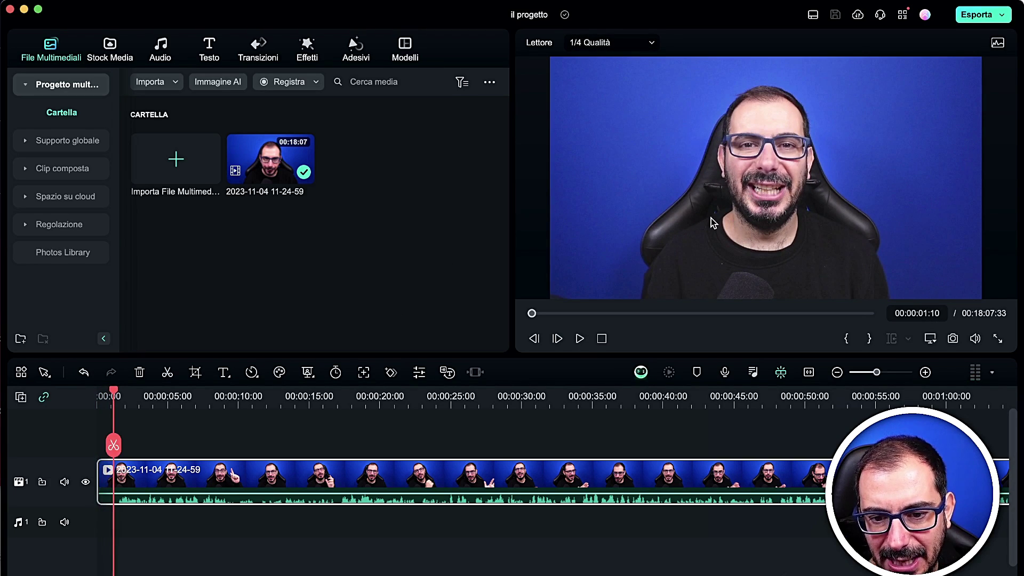
- Set the preview quality to full and play the clip briefly to compare the image
click(608, 42)
click(600, 68)
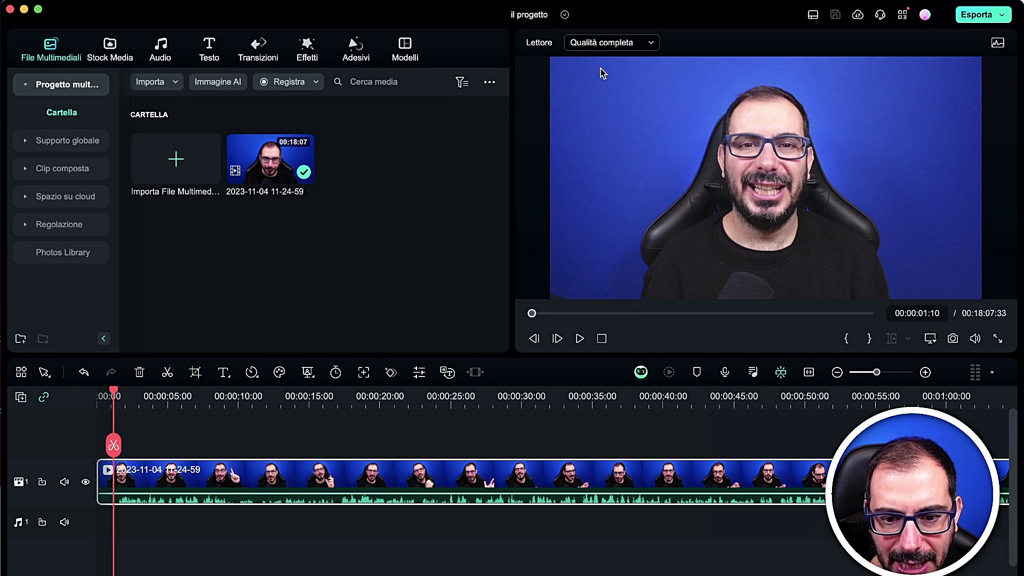
key(space)
key(space)
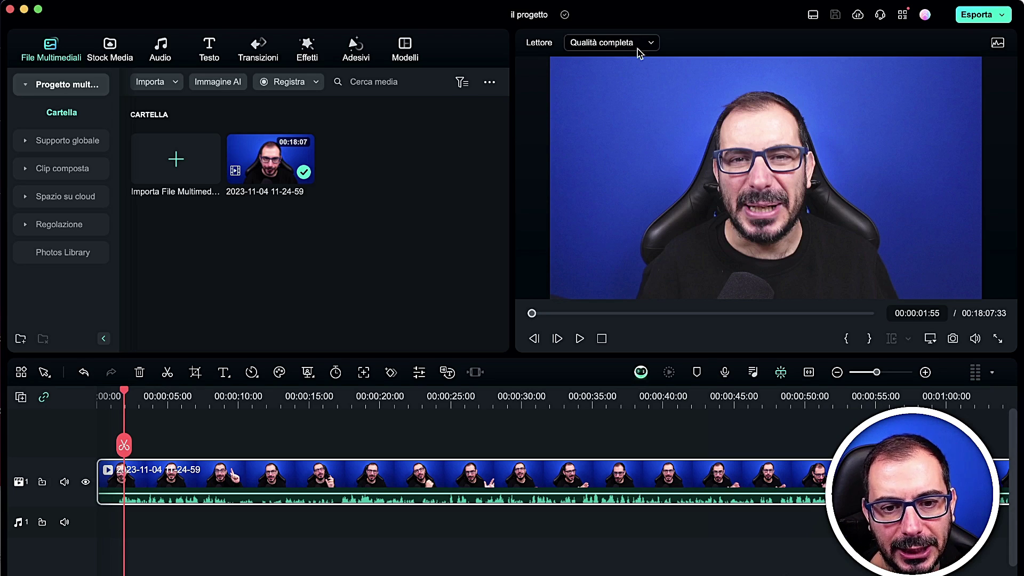
- Show the video scopes below the preview, check the available scope types, and hide the scopes again
click(998, 43)
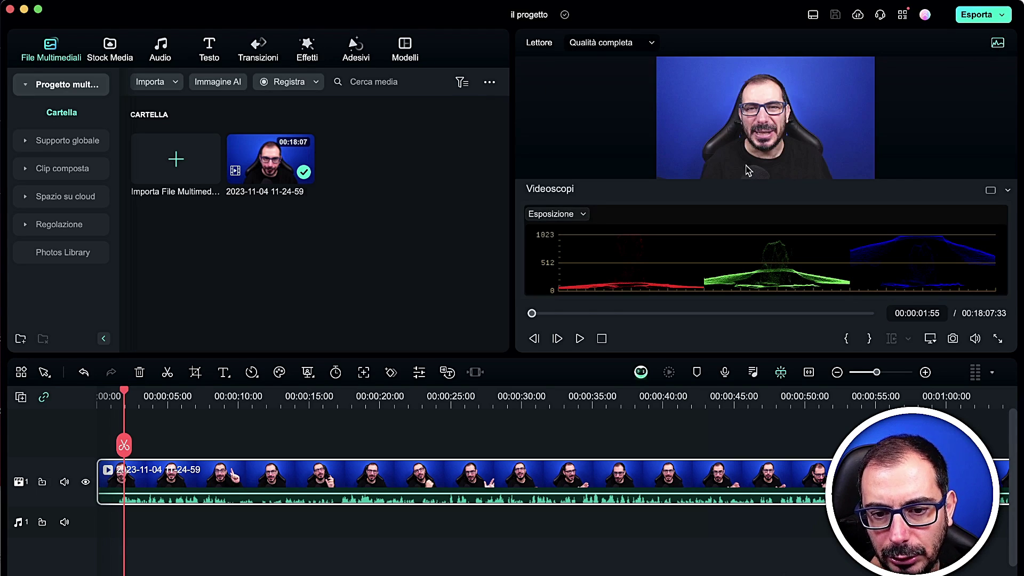
click(583, 214)
click(624, 143)
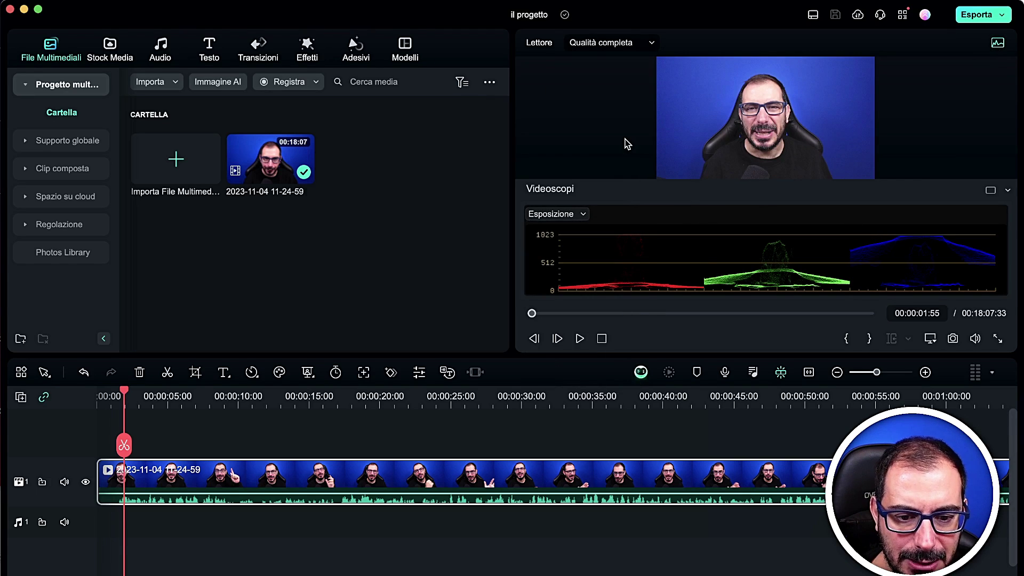
click(997, 44)
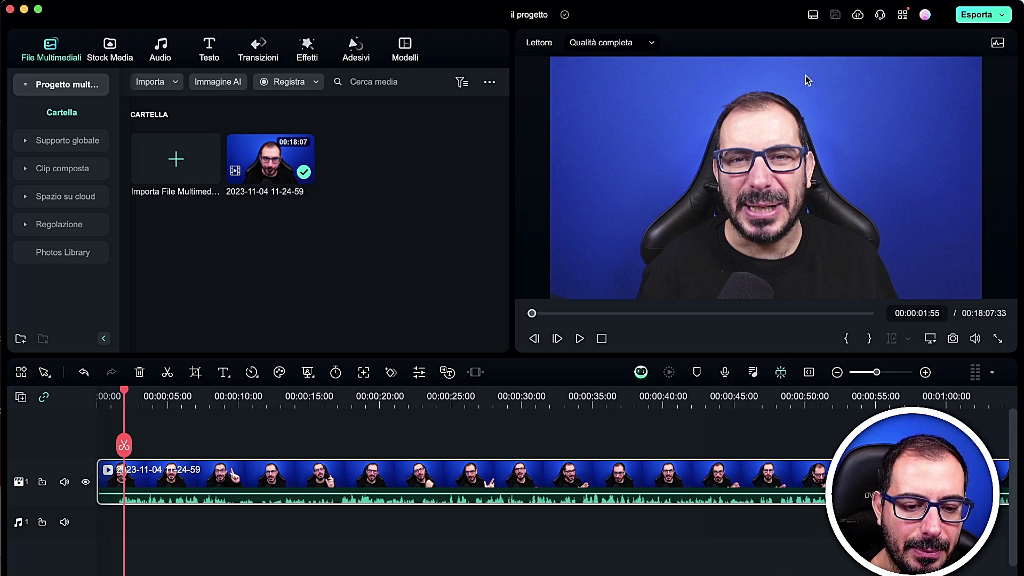
- View the clip in full screen, return to the editor, and check the preview's aspect ratio, zoom and safe zone options
click(998, 339)
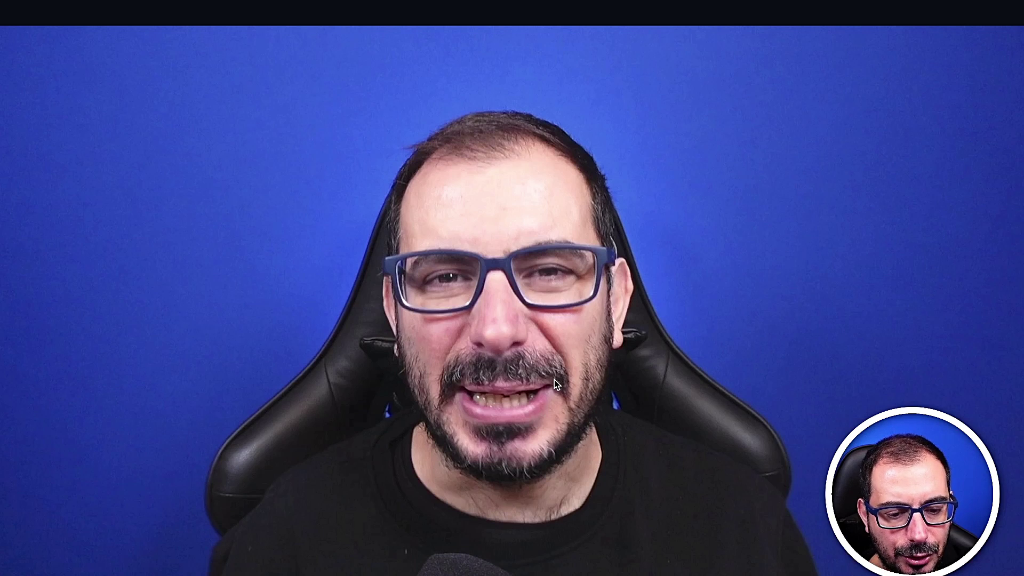
key(Escape)
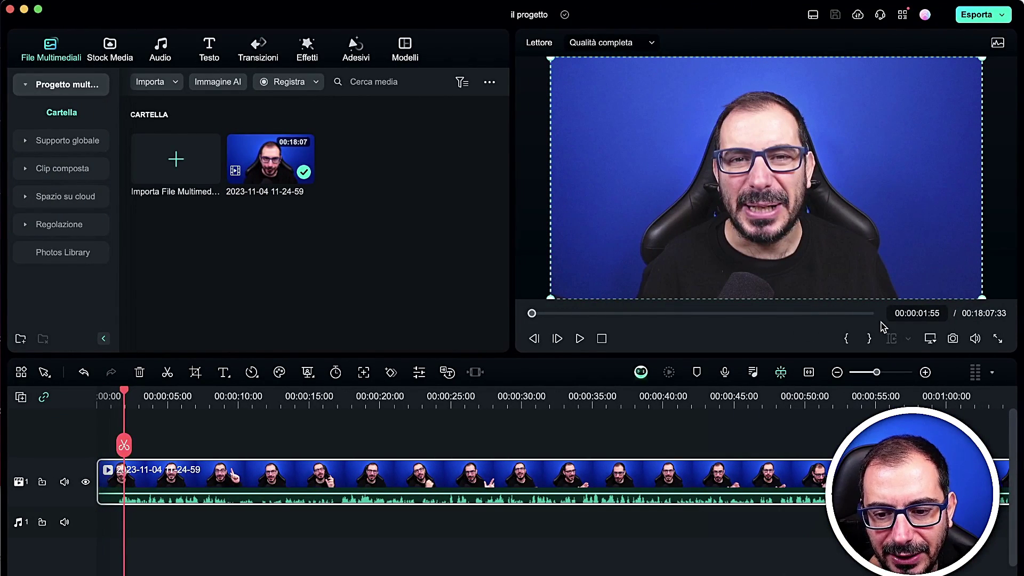
click(931, 340)
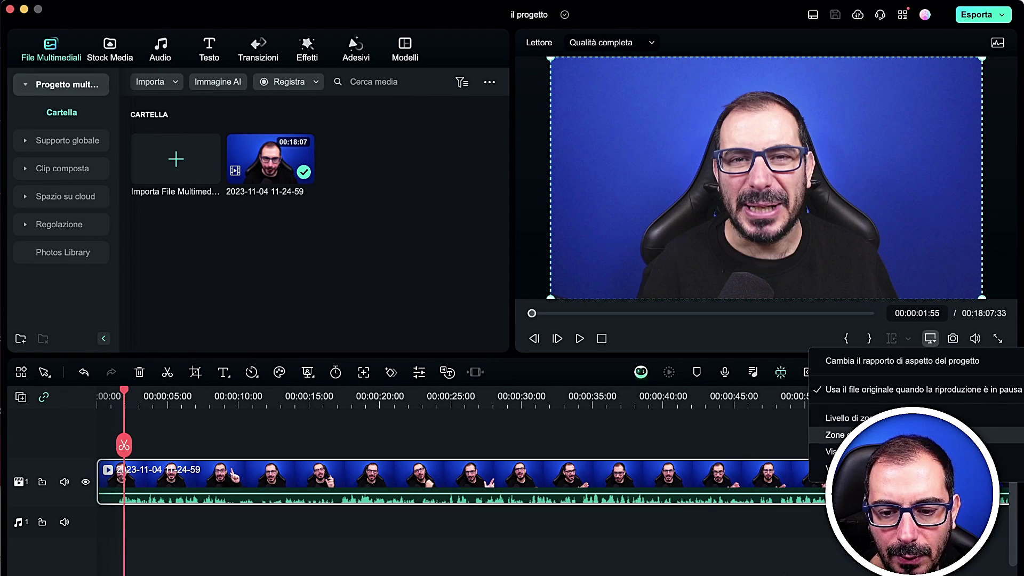
click(964, 339)
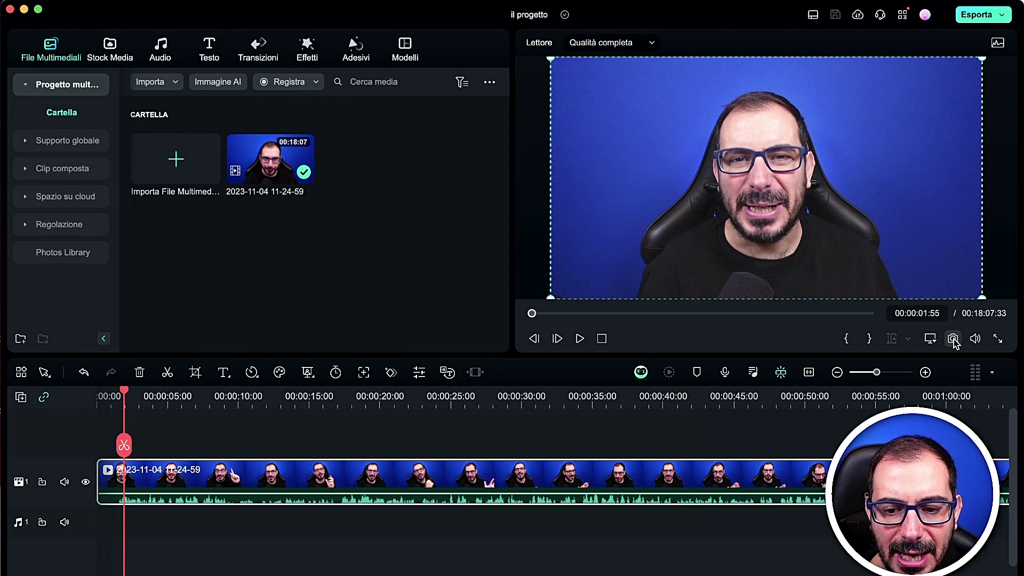
- Inspect the snapshot settings without saving a snapshot, and play the clip until about 4 seconds
click(954, 339)
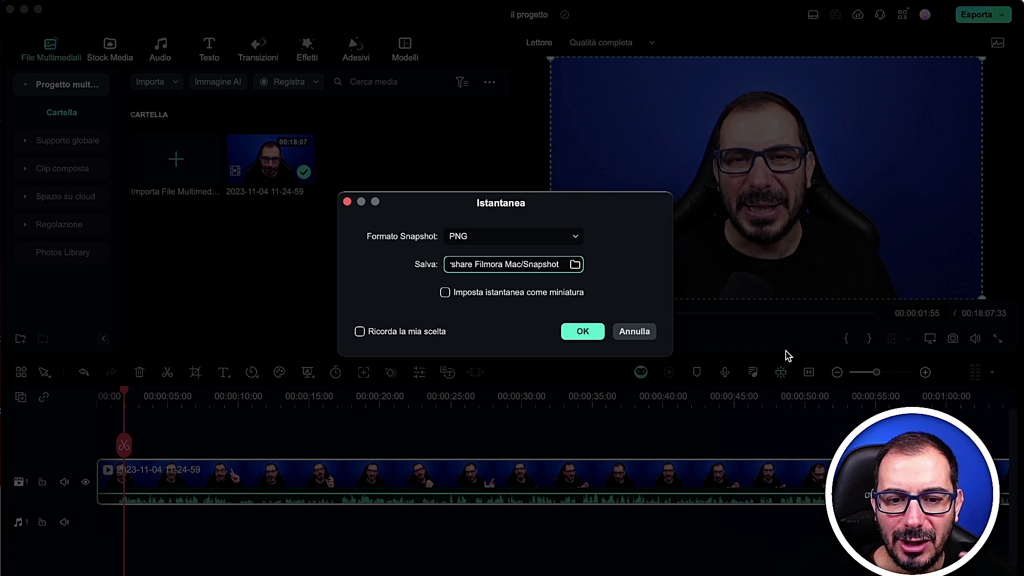
click(634, 336)
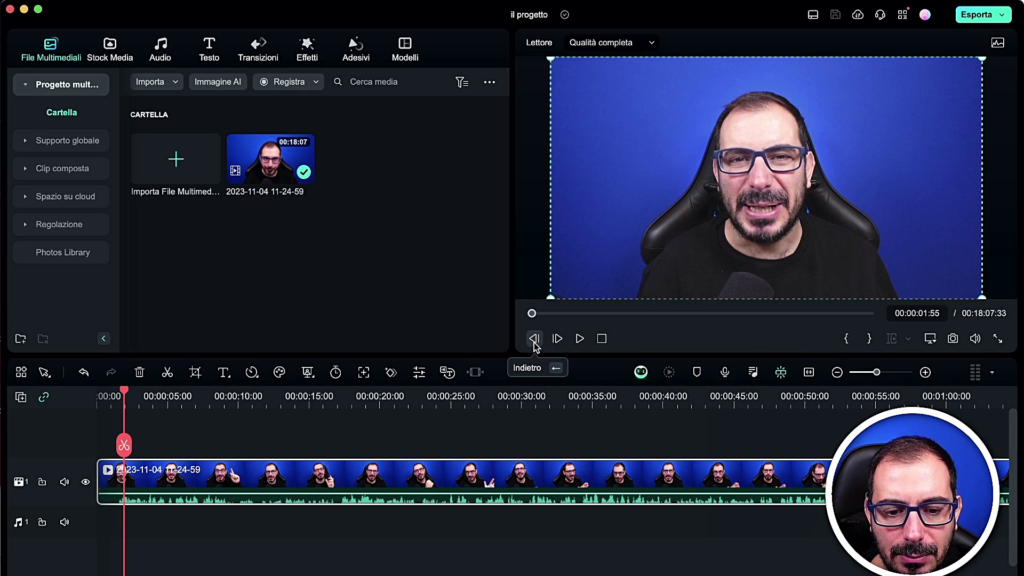
click(579, 340)
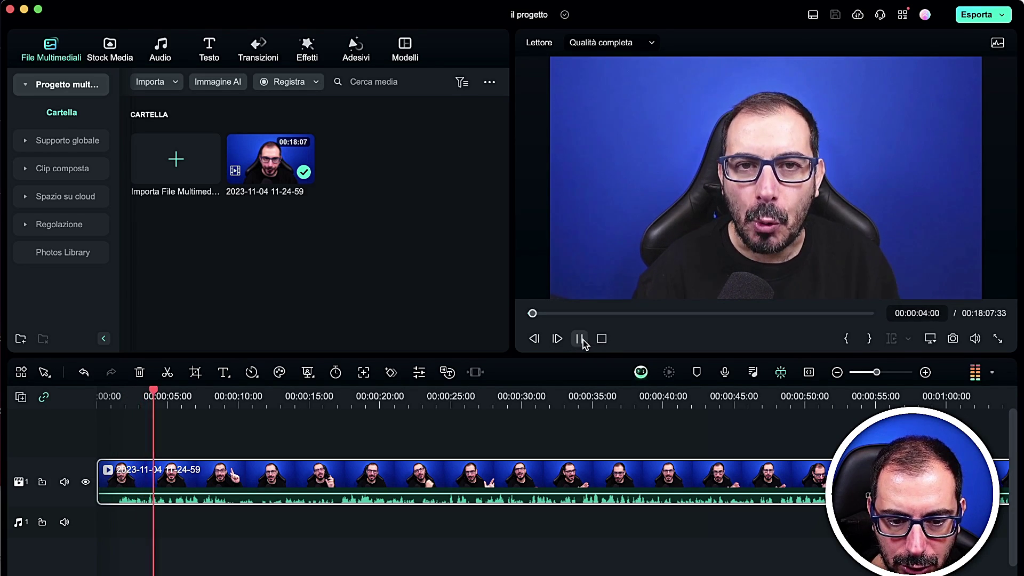
click(581, 340)
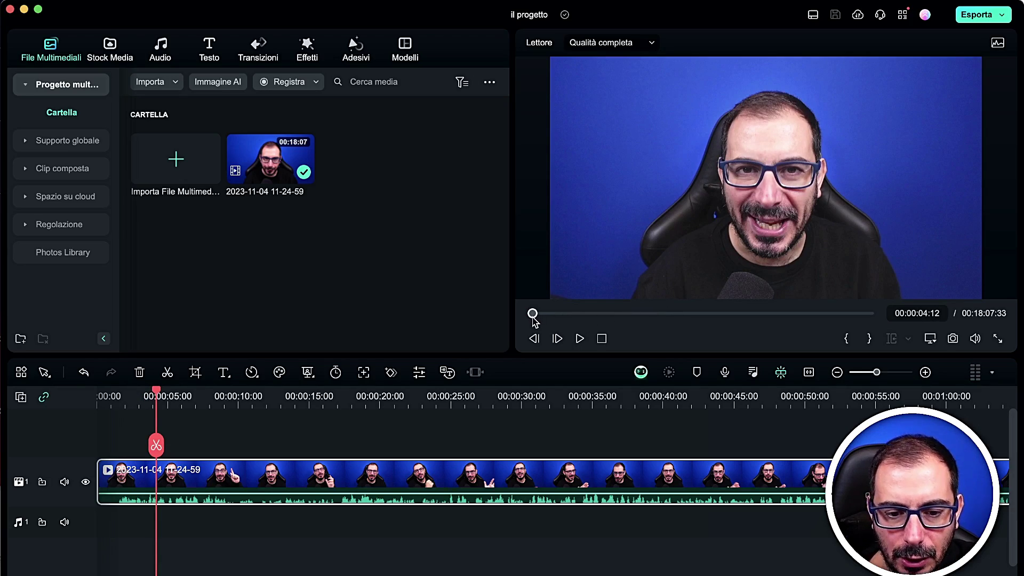
- Return the playhead to the beginning of the clip
click(533, 315)
mouse_move(533, 315)
mouse_down()
mouse_move(592, 316)
mouse_move(532, 320)
mouse_up()
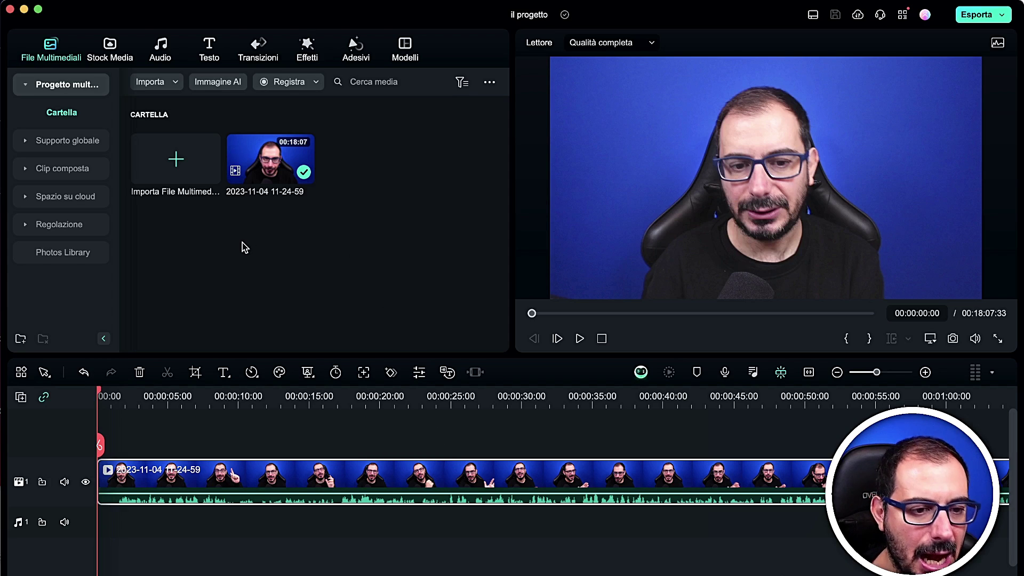
- Look through the global media, the compound clips and the cloud storage's own content and downloads
click(25, 141)
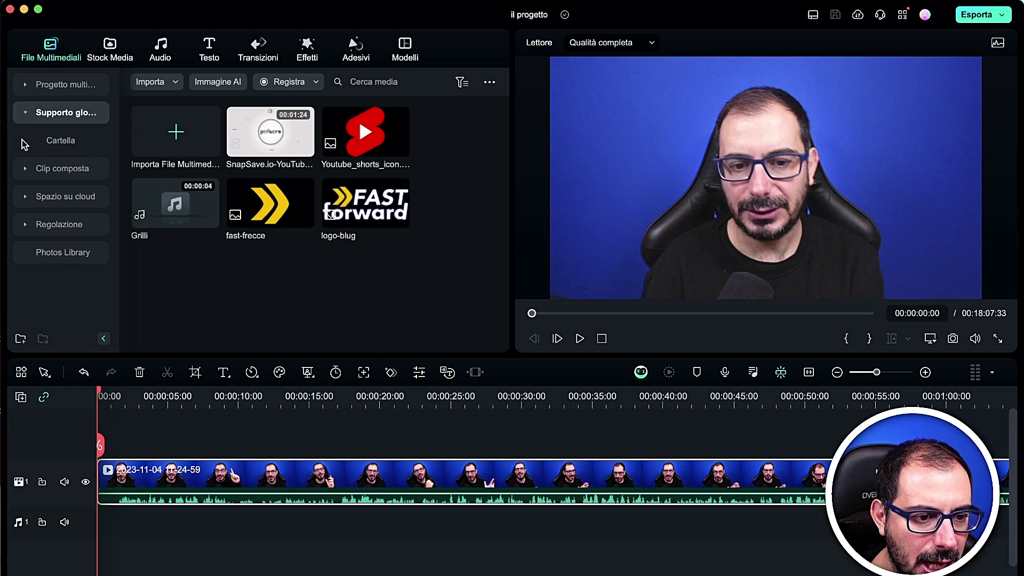
click(22, 169)
click(25, 198)
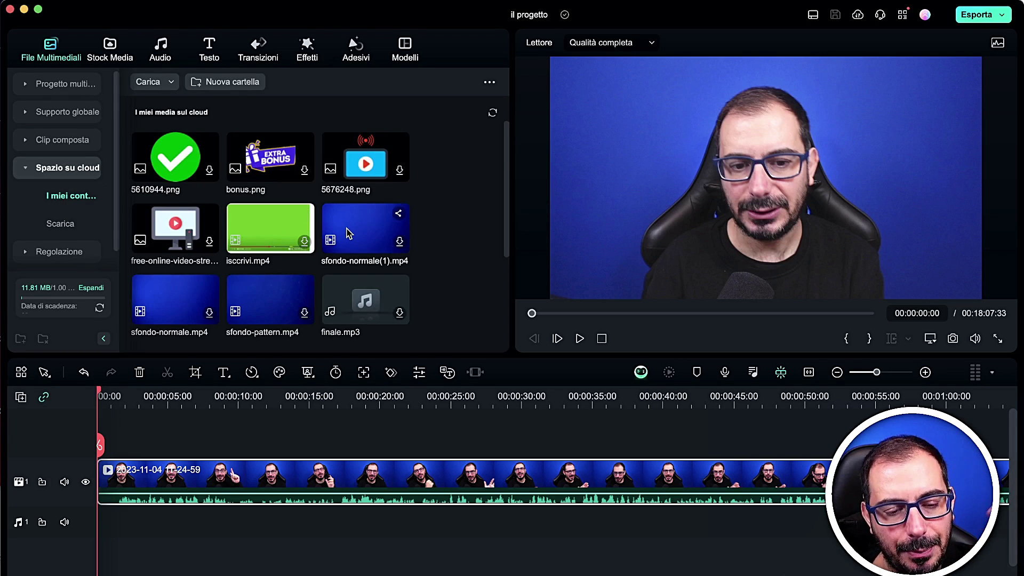
click(72, 228)
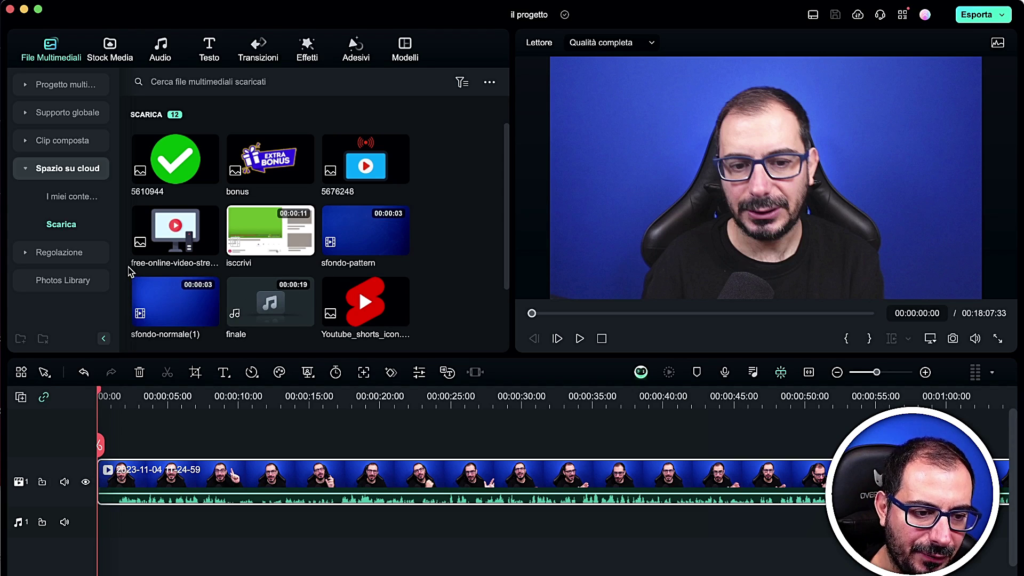
- Review the preset and custom adjustment layers, and open the Photos Library while denying access to the photos
click(31, 254)
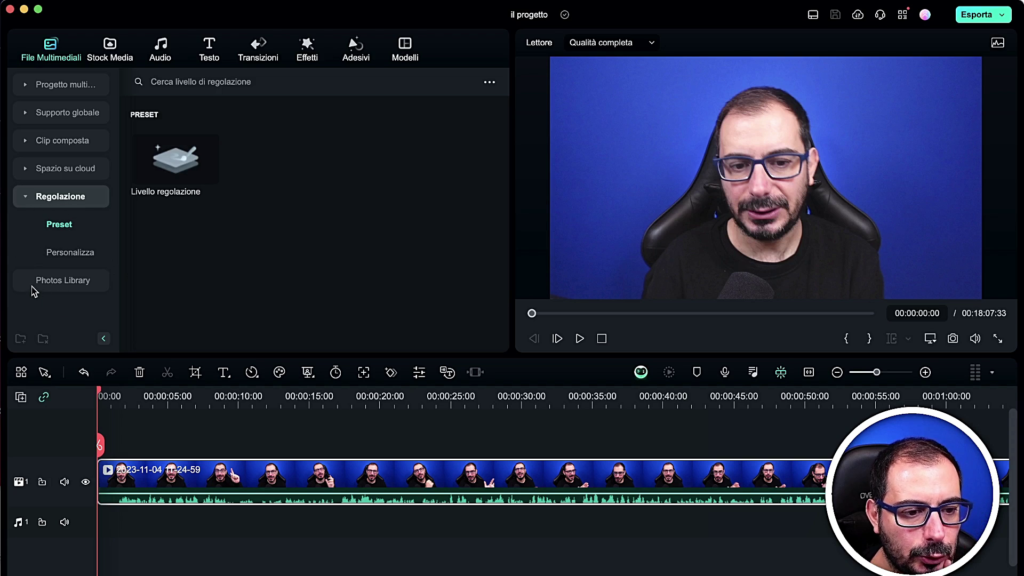
click(58, 254)
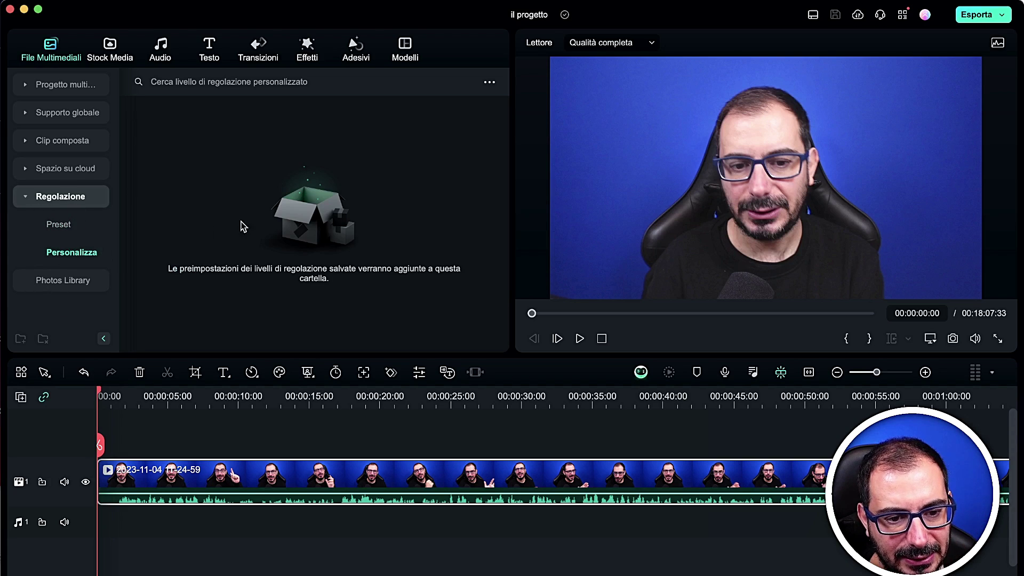
click(75, 212)
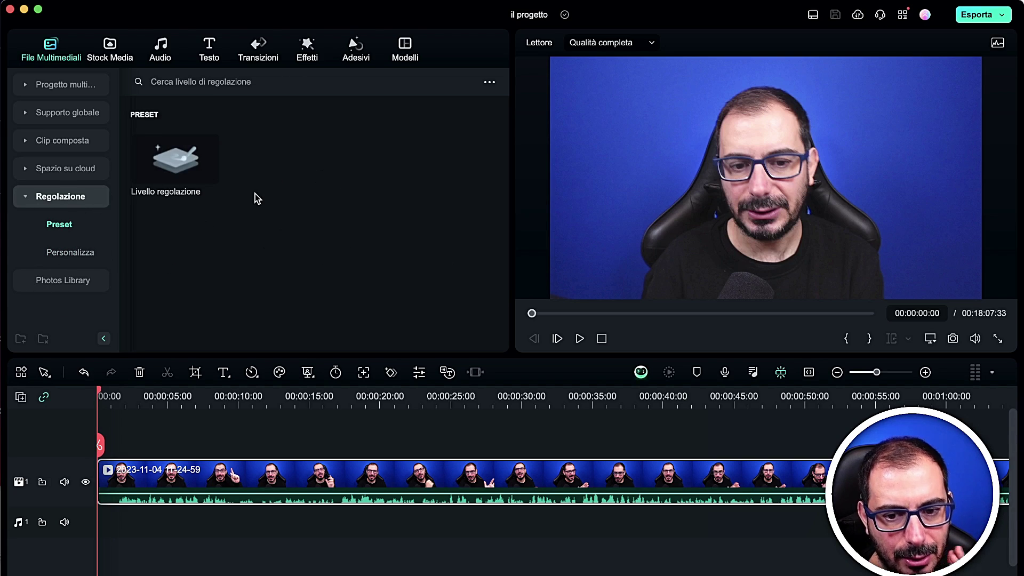
click(46, 281)
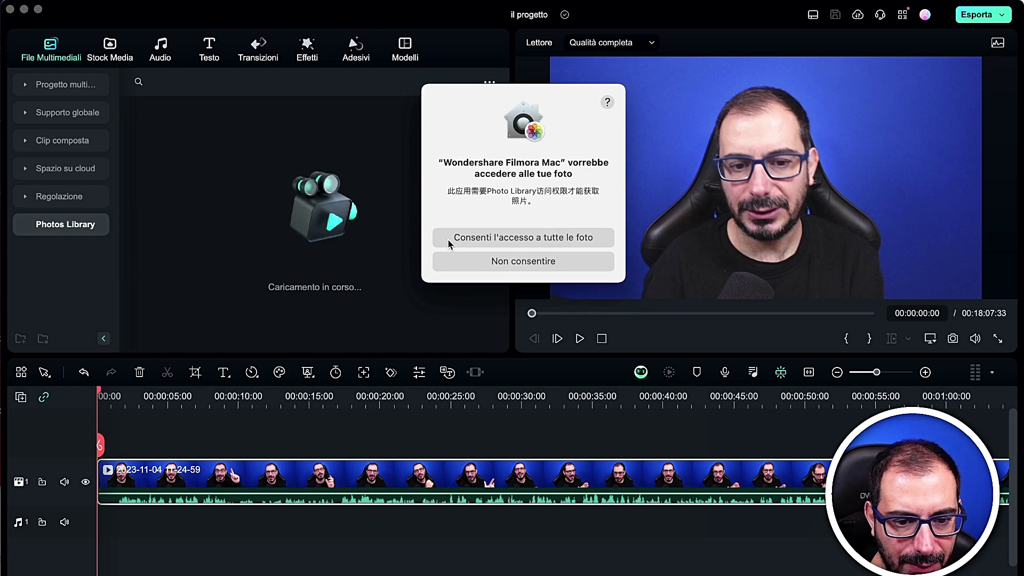
click(488, 260)
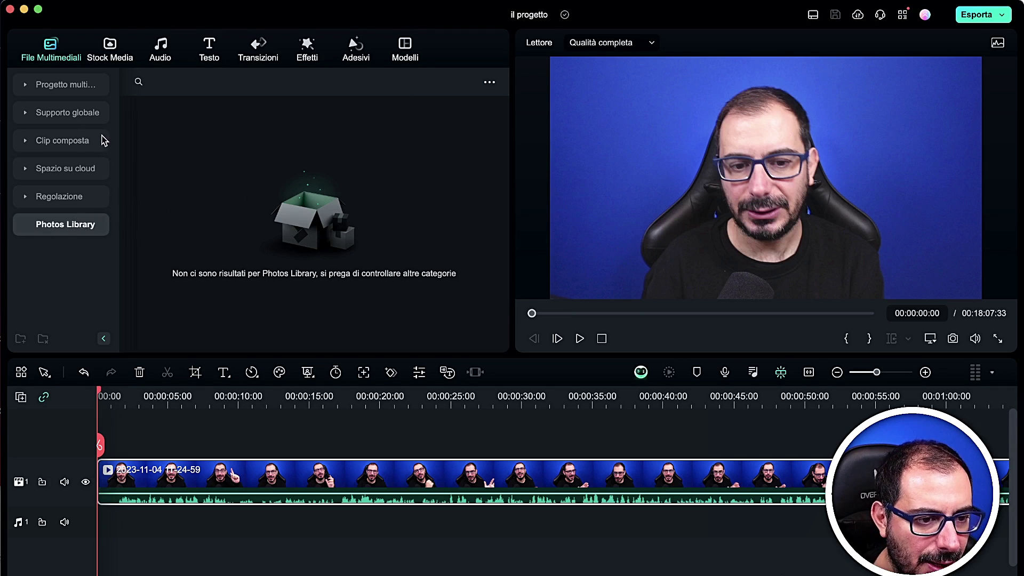
- Browse the trending, solid colour, gradient and green screen categories of the stock media library
click(112, 49)
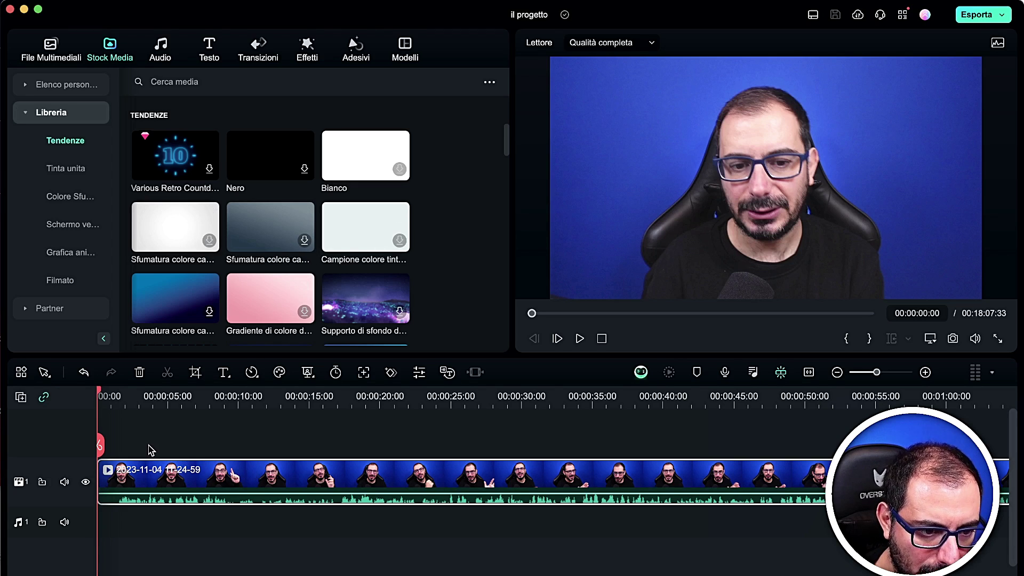
click(82, 176)
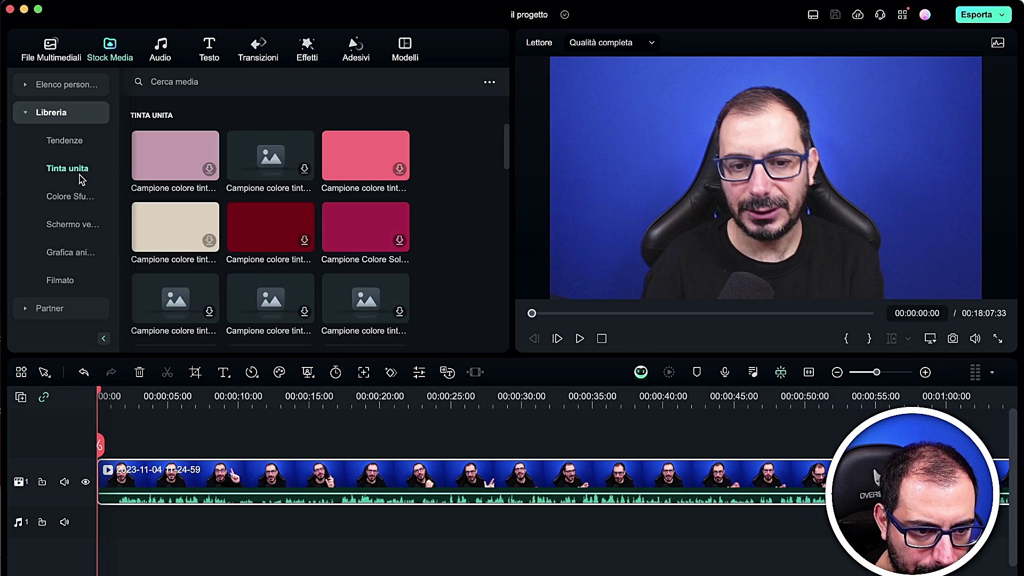
click(71, 202)
click(66, 226)
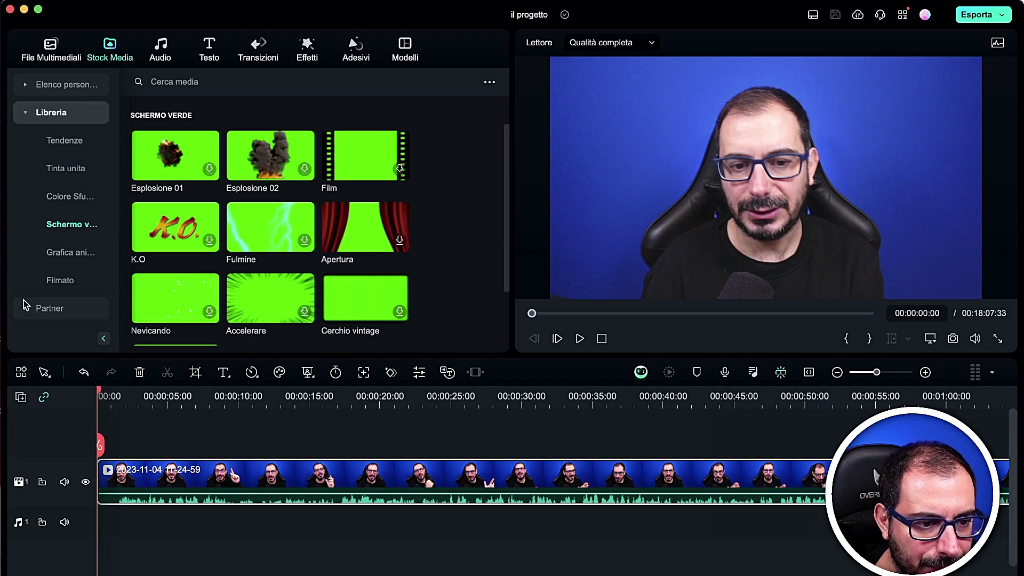
- Look through the stock media partners Pexels, Giphy and Pixabay, and preview a Pixabay video
click(23, 310)
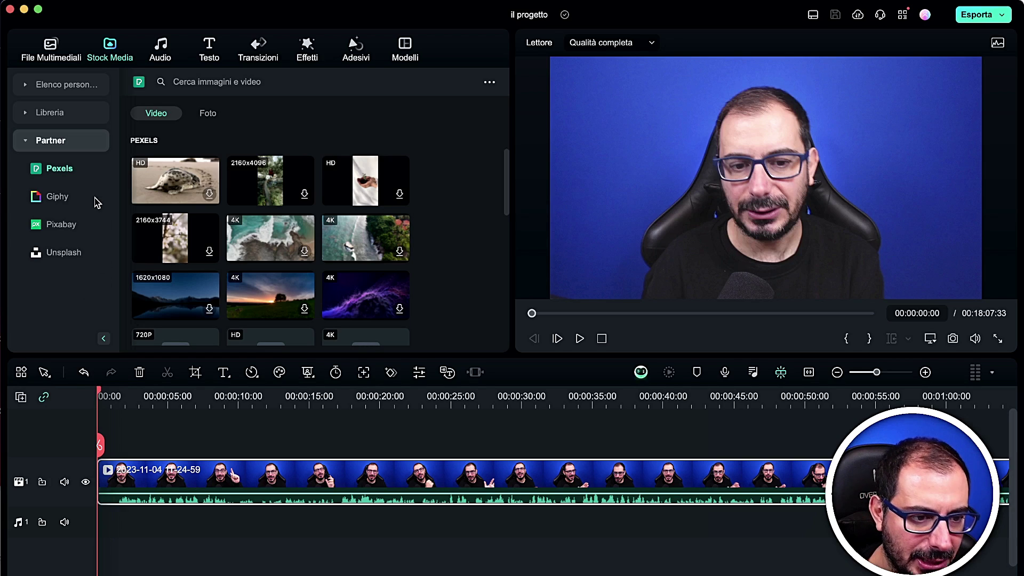
click(67, 198)
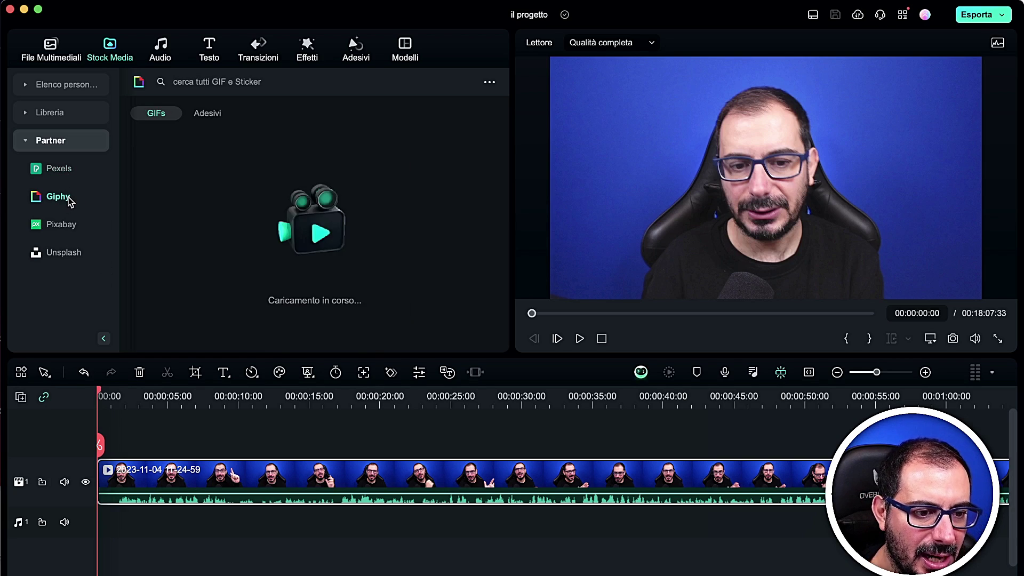
click(68, 225)
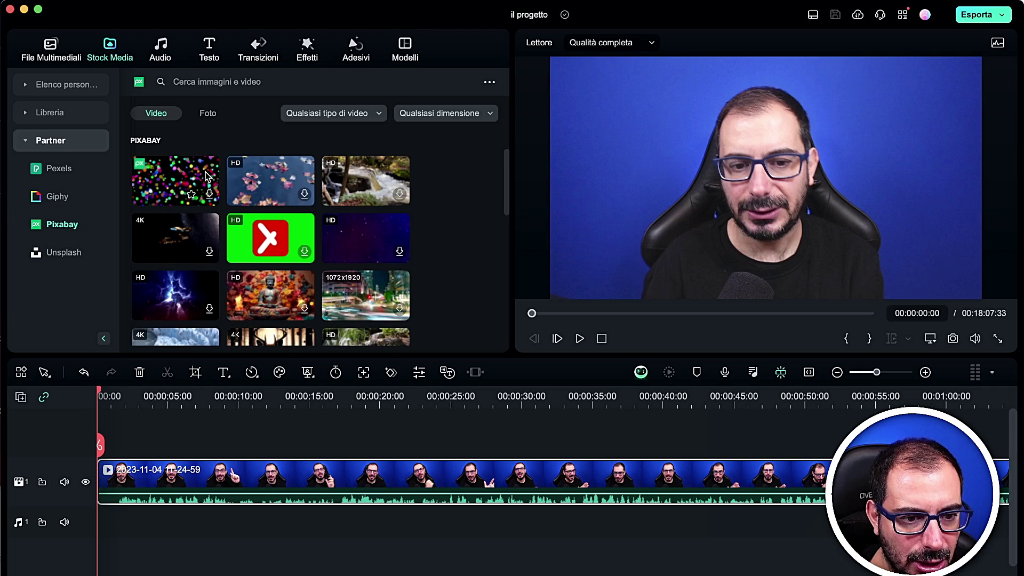
mouse_move(264, 158)
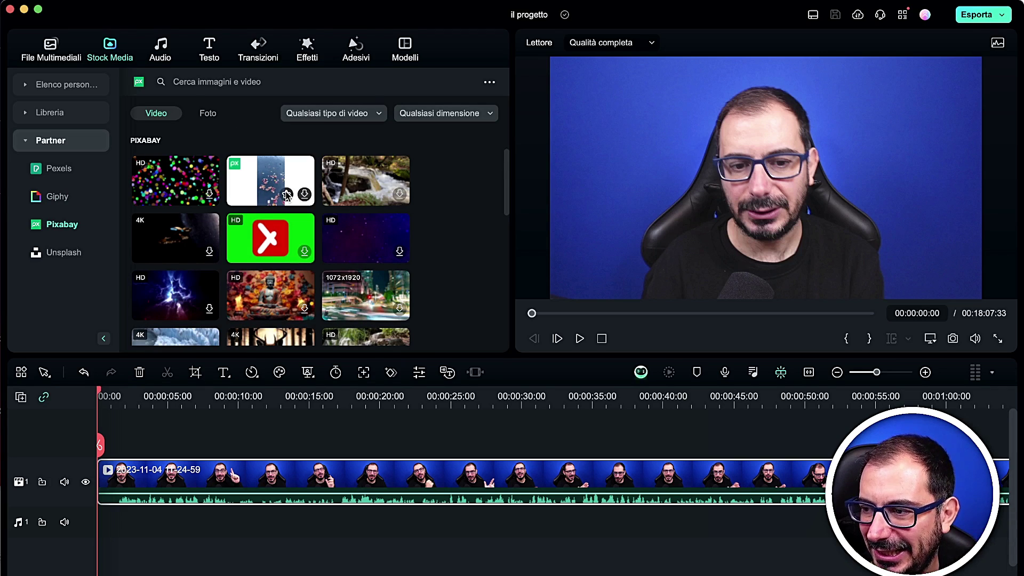
- Add the purple night-meadow background "Supporto di sfondo" from the trending stock media to the favourites and view the favourites list
click(27, 88)
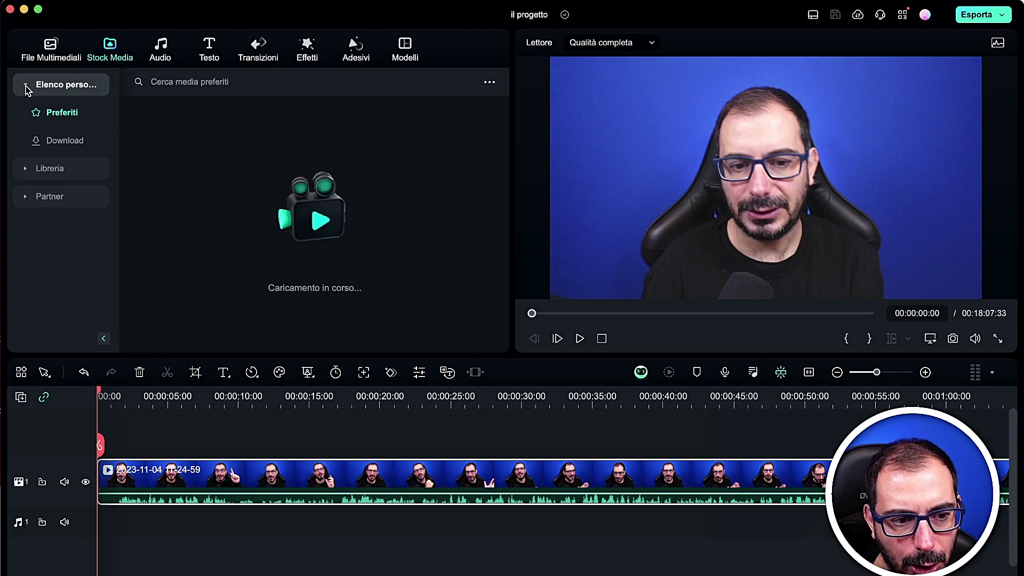
click(24, 168)
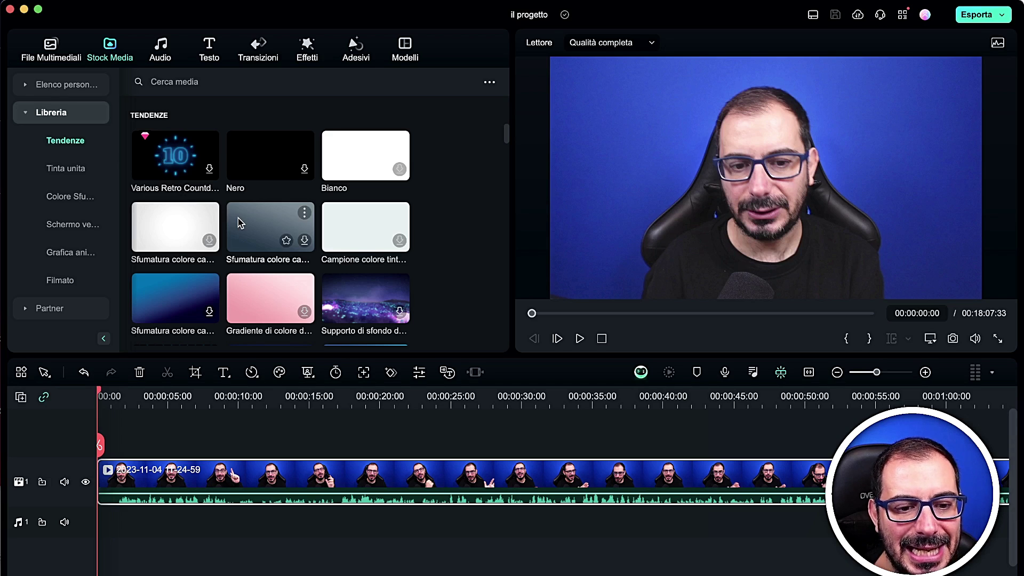
scroll(244, 222, down, 5)
scroll(322, 230, up, 3)
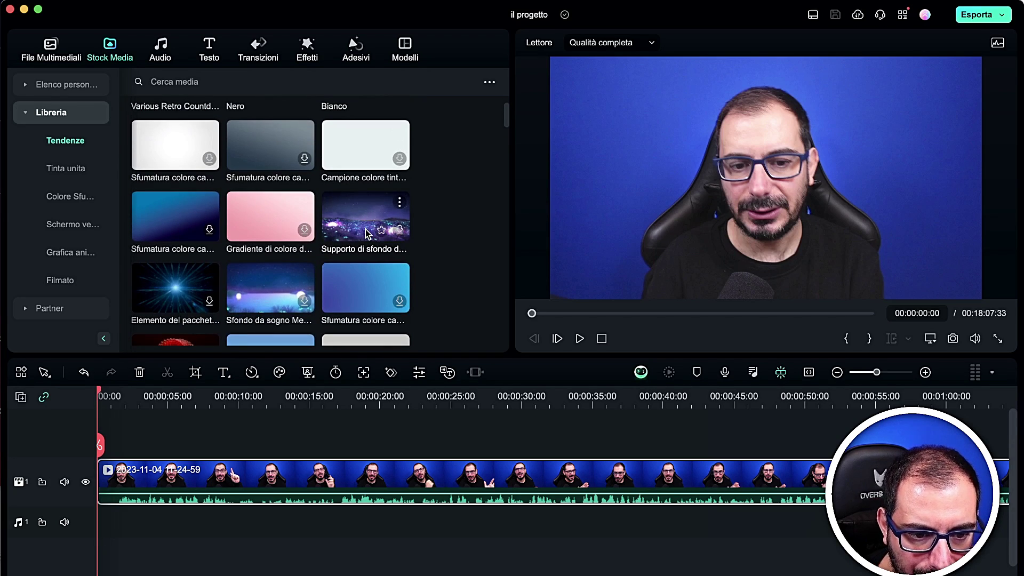
click(408, 235)
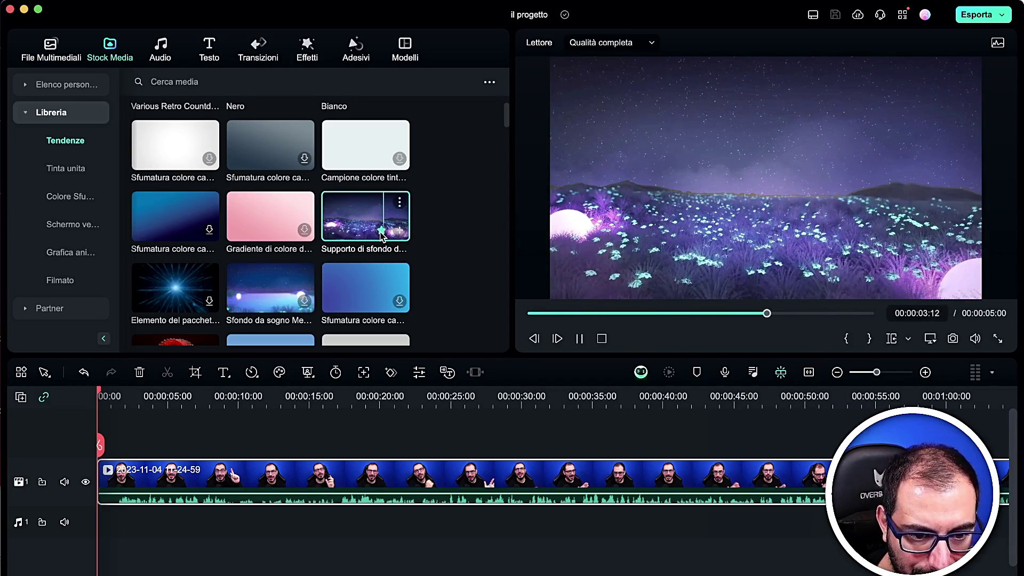
click(24, 112)
click(23, 85)
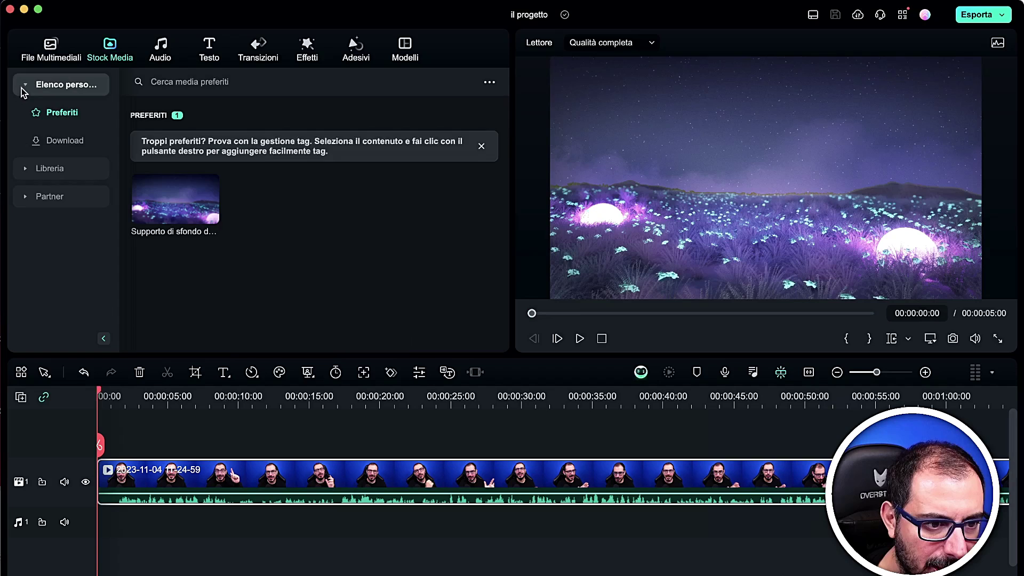
- Download the pink gradient from the library's gradient colours, mark it as a favourite and return to the favourites list
click(25, 169)
click(60, 193)
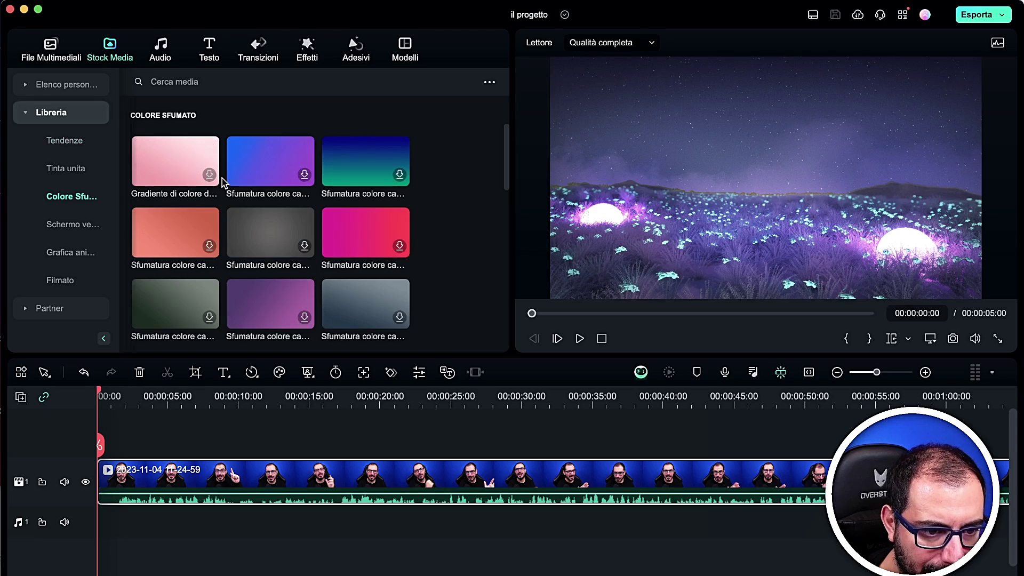
click(209, 174)
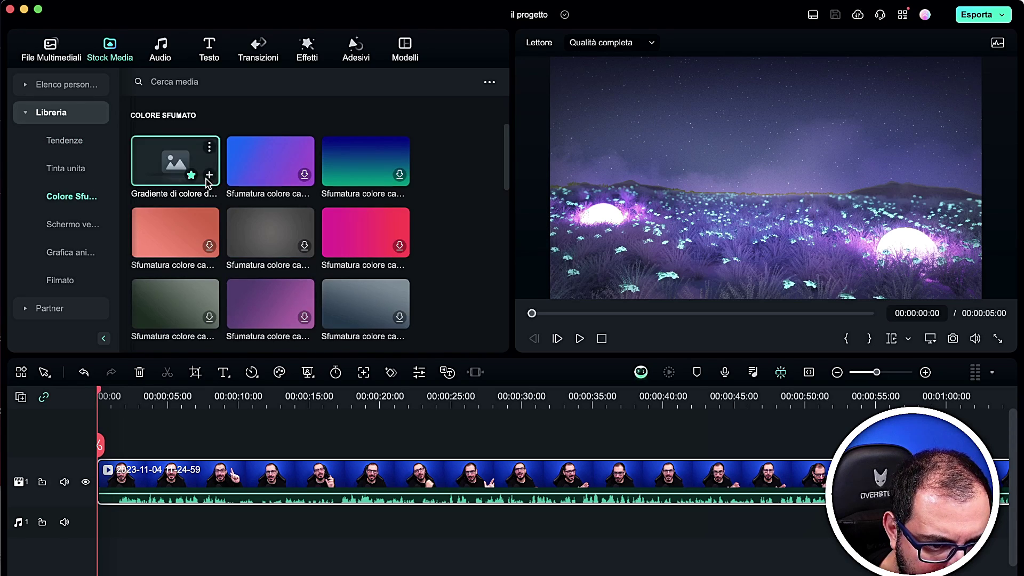
click(66, 86)
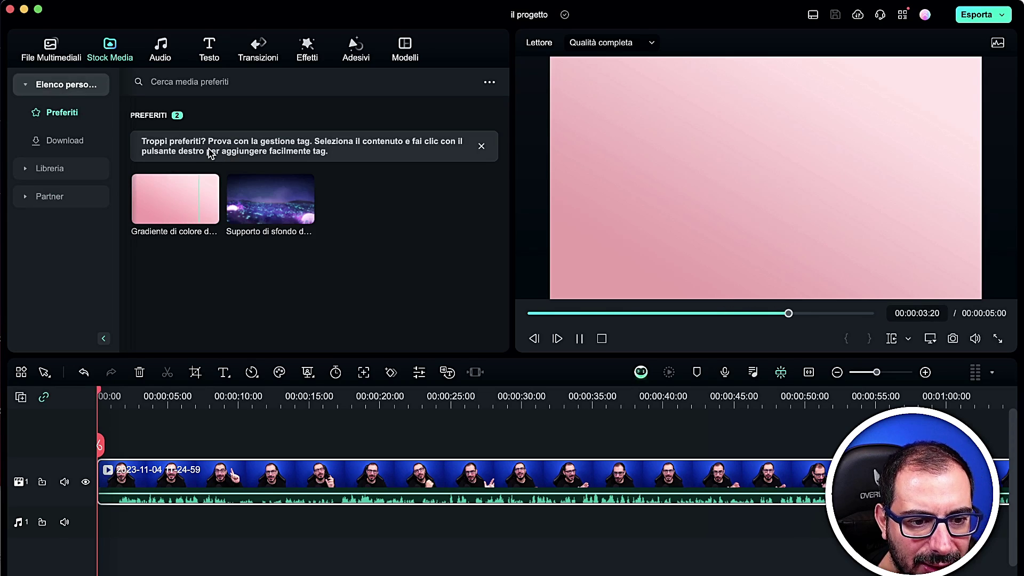
- Assign a new tag named "Sfondo Bello" to the purple night-meadow background in the favourites
mouse_move(233, 219)
mouse_move(203, 216)
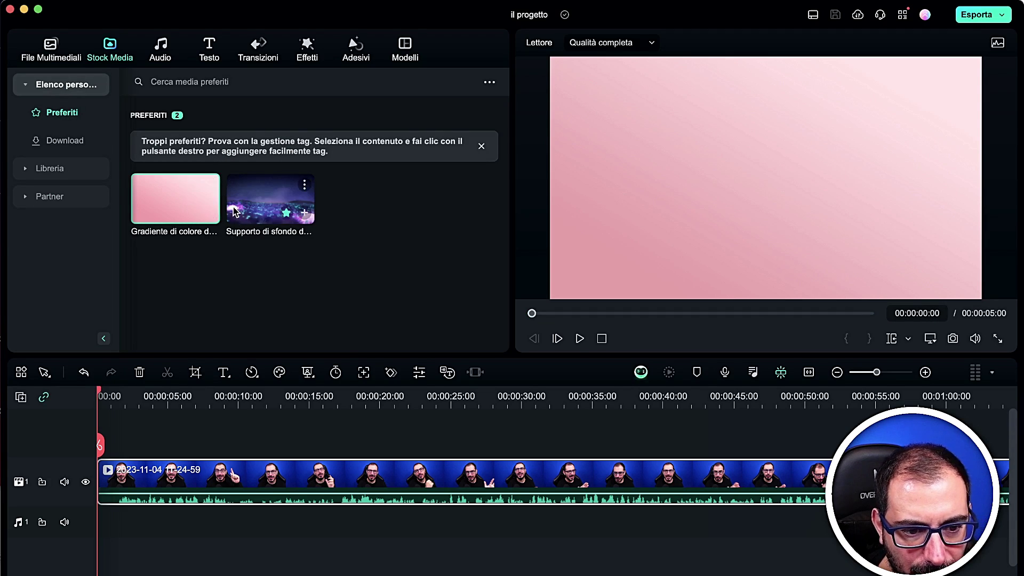
mouse_move(307, 187)
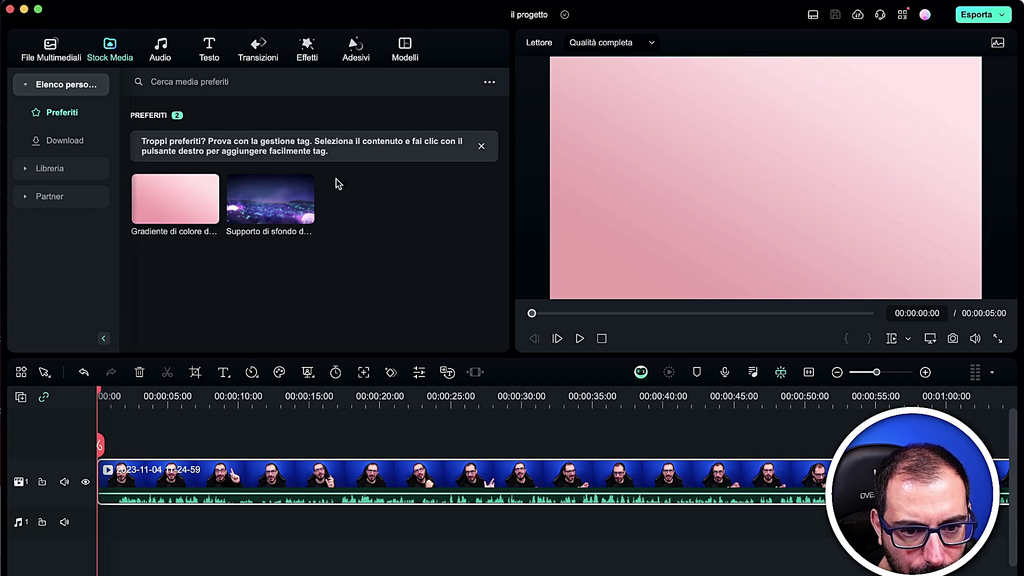
right_click(268, 201)
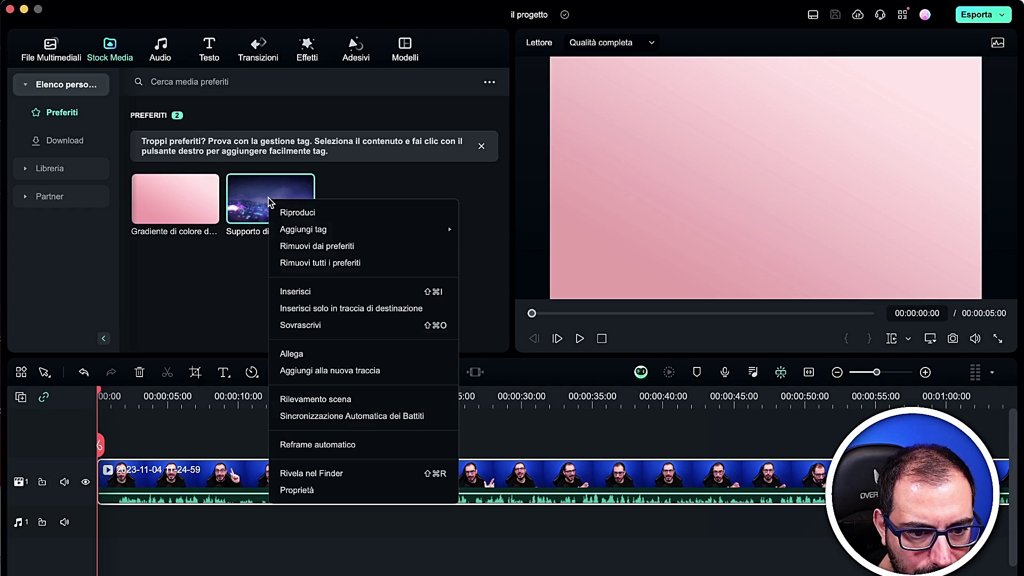
mouse_move(293, 229)
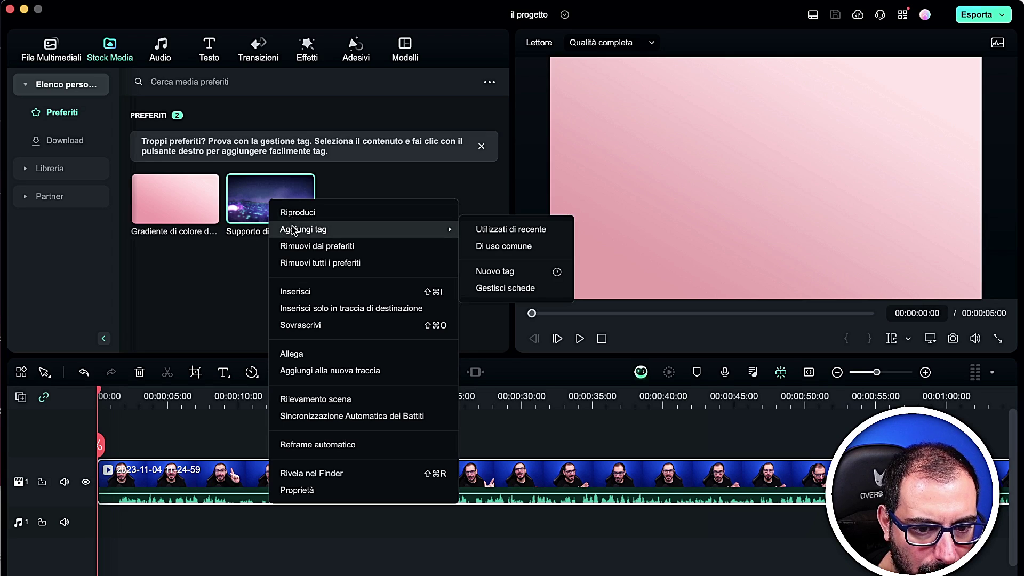
click(483, 270)
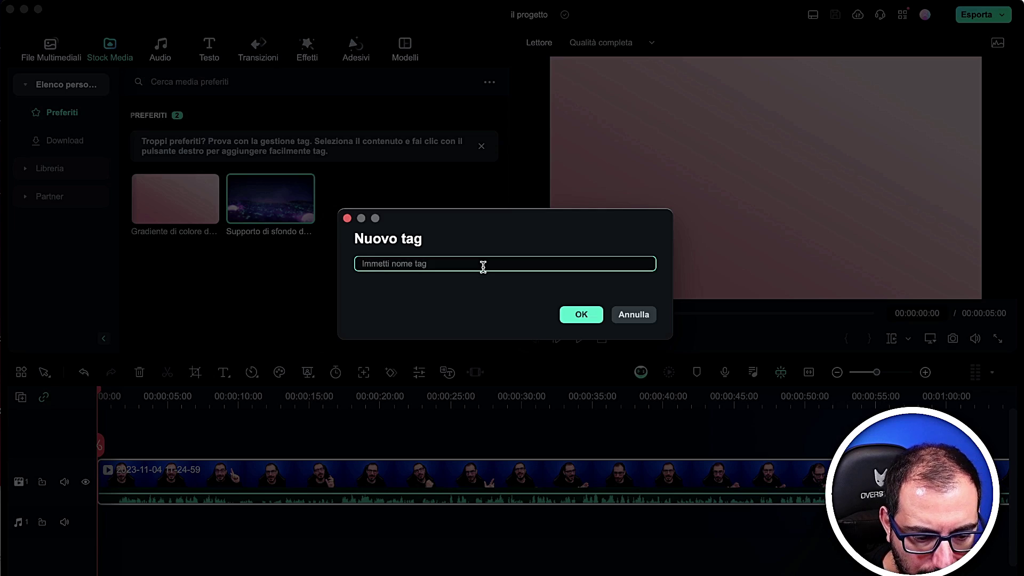
text(Sfondo Bello)
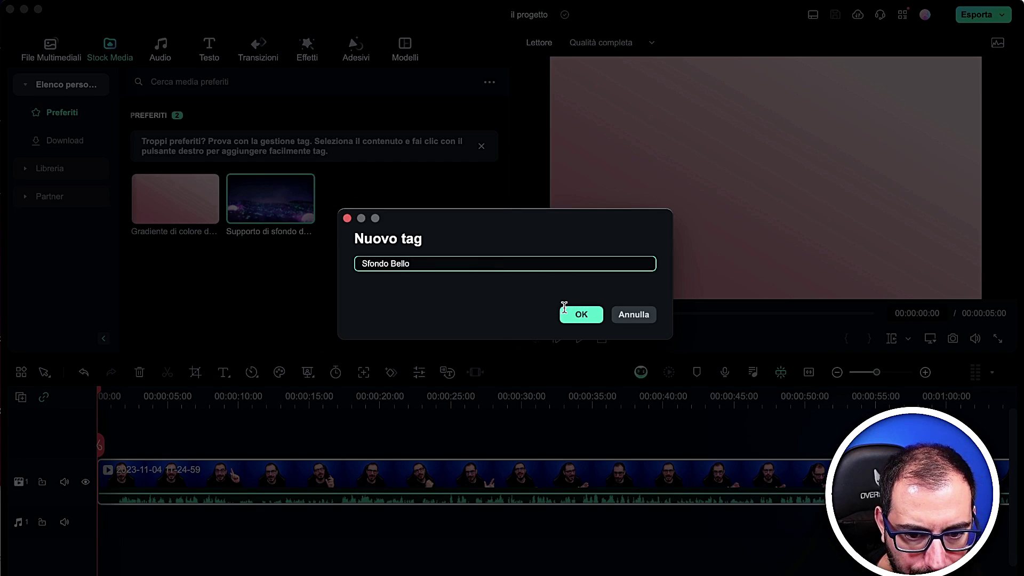
click(566, 313)
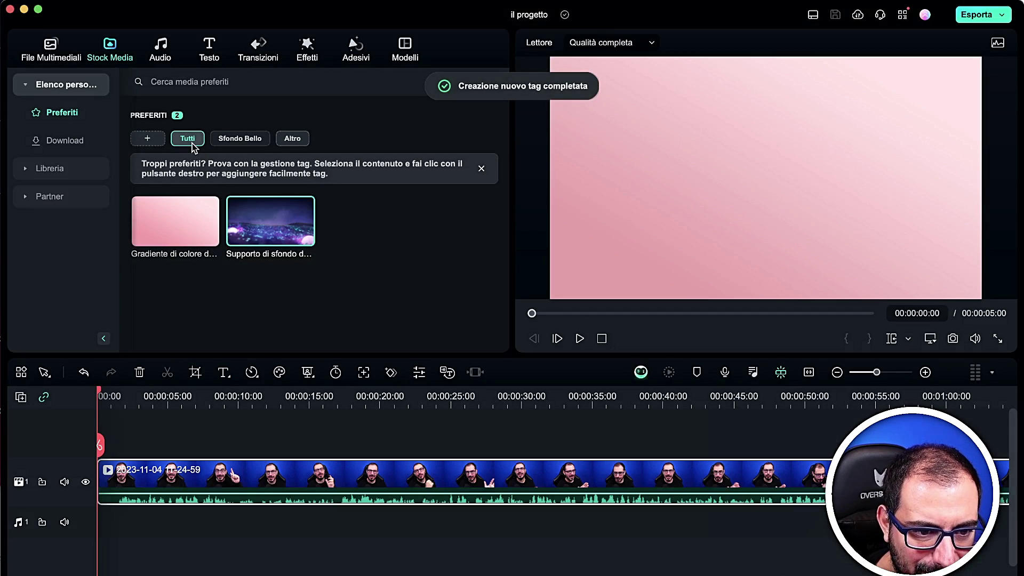
- Filter the favourites by the "Sfondo Bello" tag, show all favourites again and dismiss the tag management tip
click(235, 140)
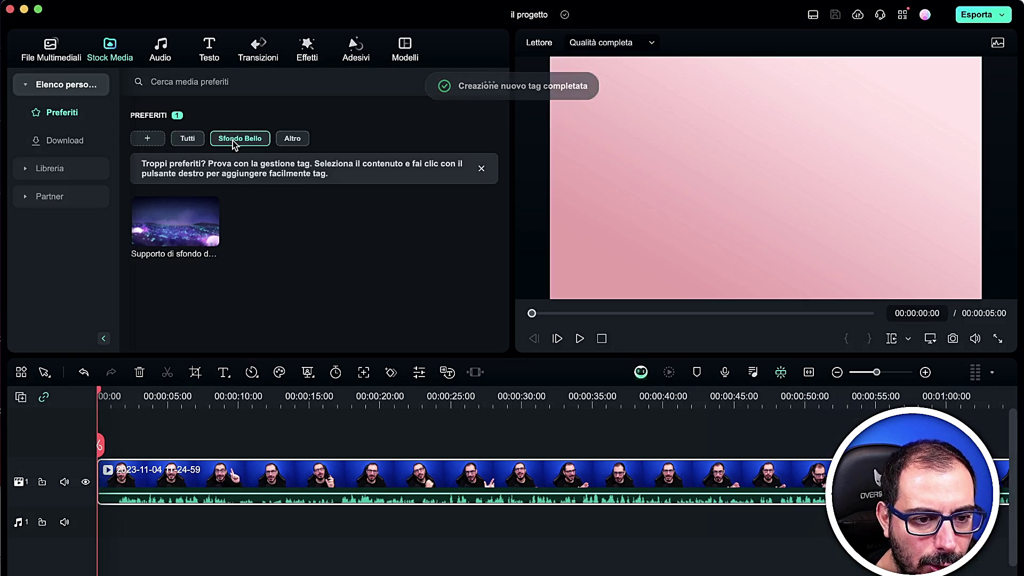
click(184, 139)
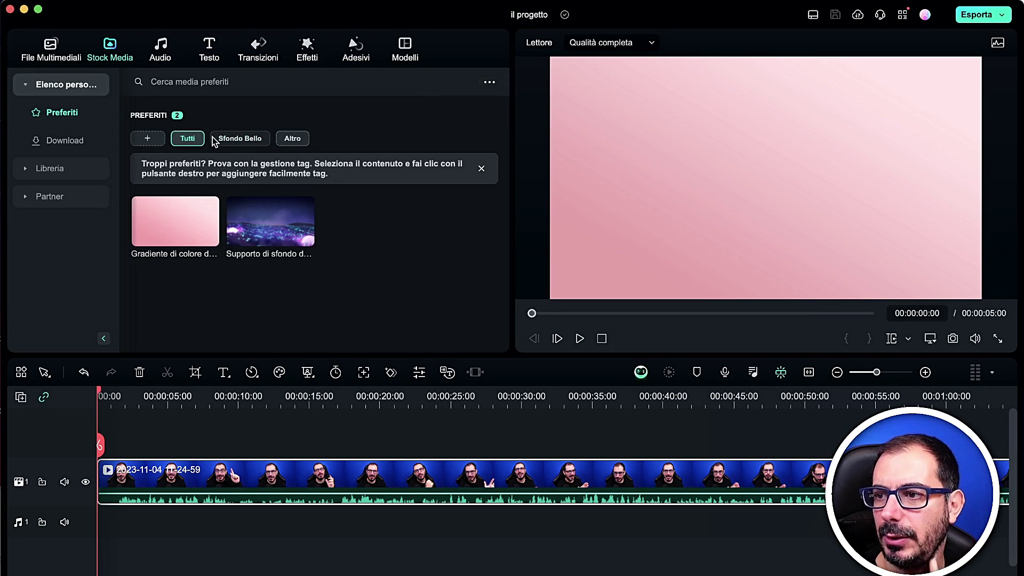
click(217, 139)
click(187, 140)
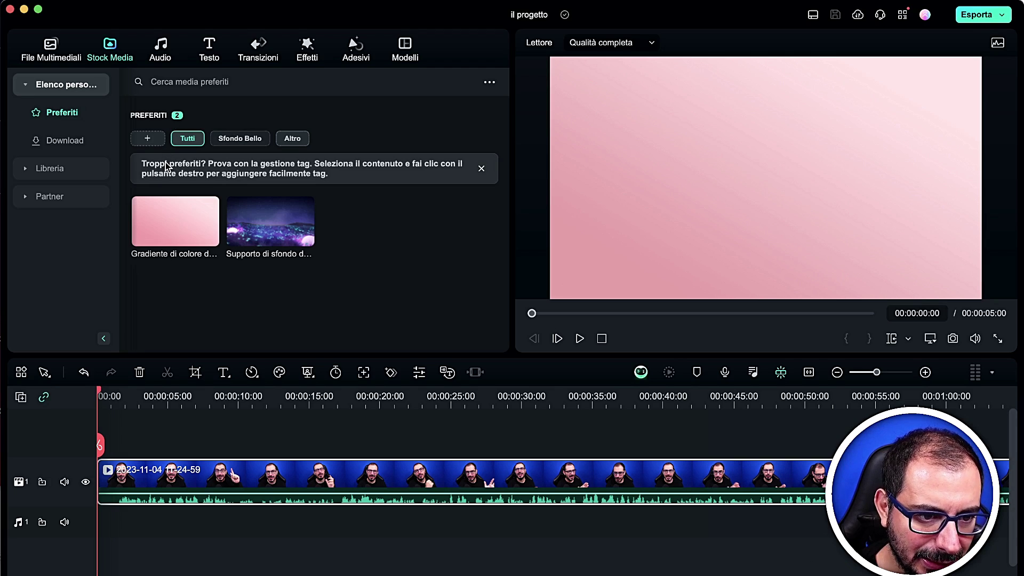
click(481, 168)
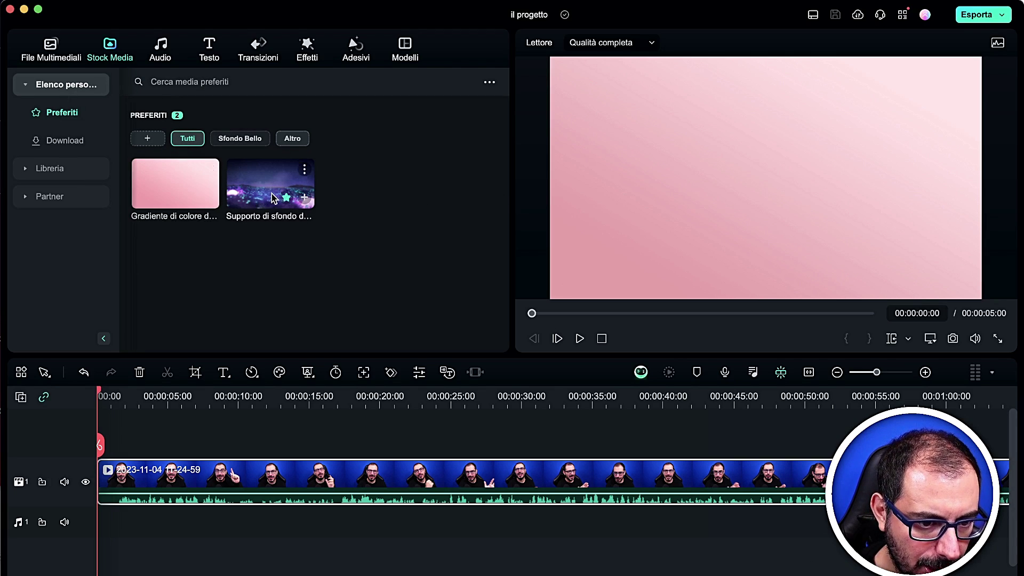
- Place the purple night-meadow background on the timeline about 10 seconds in and insert it into the recorded video's track
drag(286, 192, 251, 400)
click(239, 400)
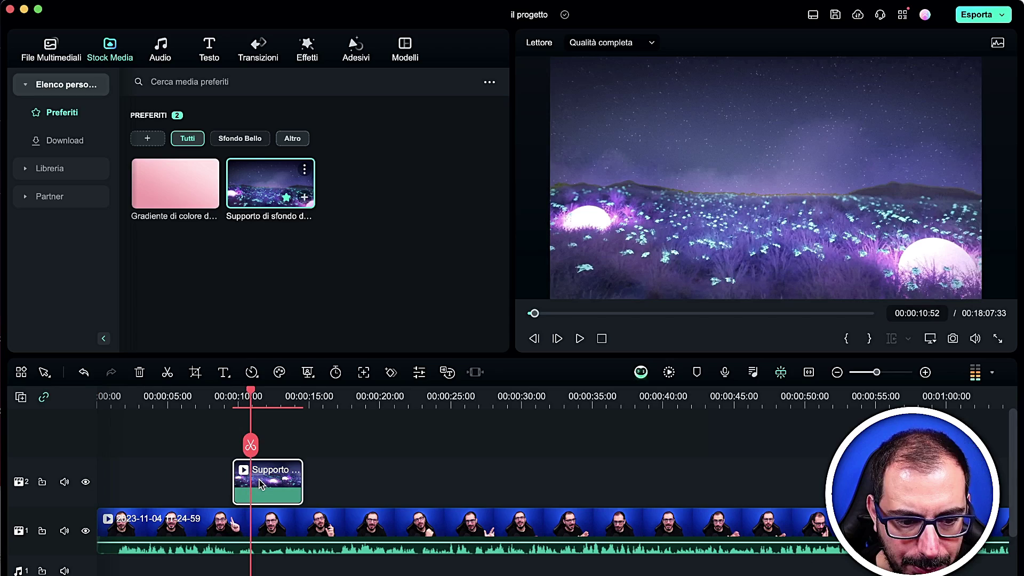
drag(251, 477, 250, 521)
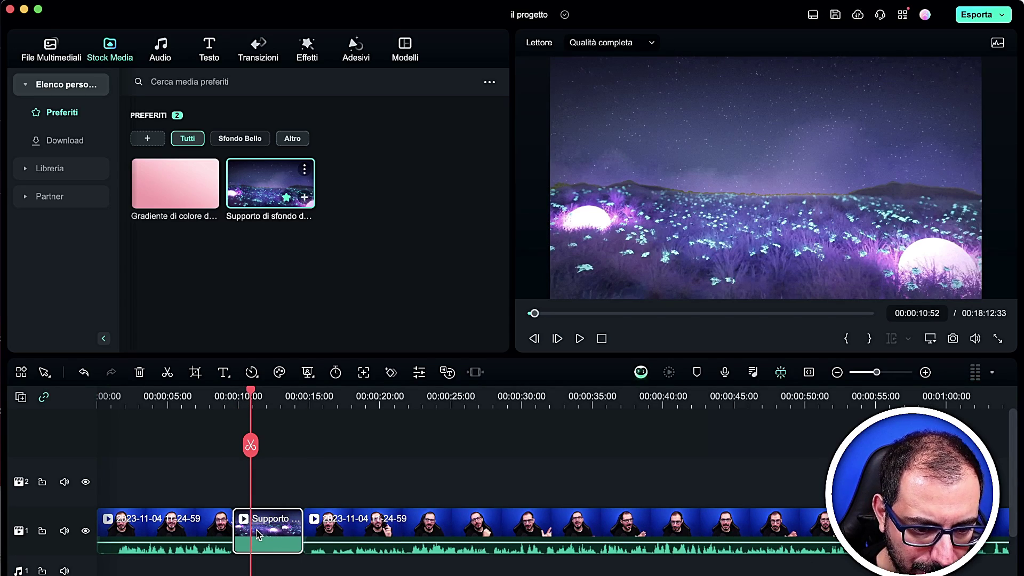
- Insert the pink gradient into the recorded video about 3 seconds in and move the video piece following it onto the track above
drag(251, 446, 212, 459)
drag(159, 191, 155, 526)
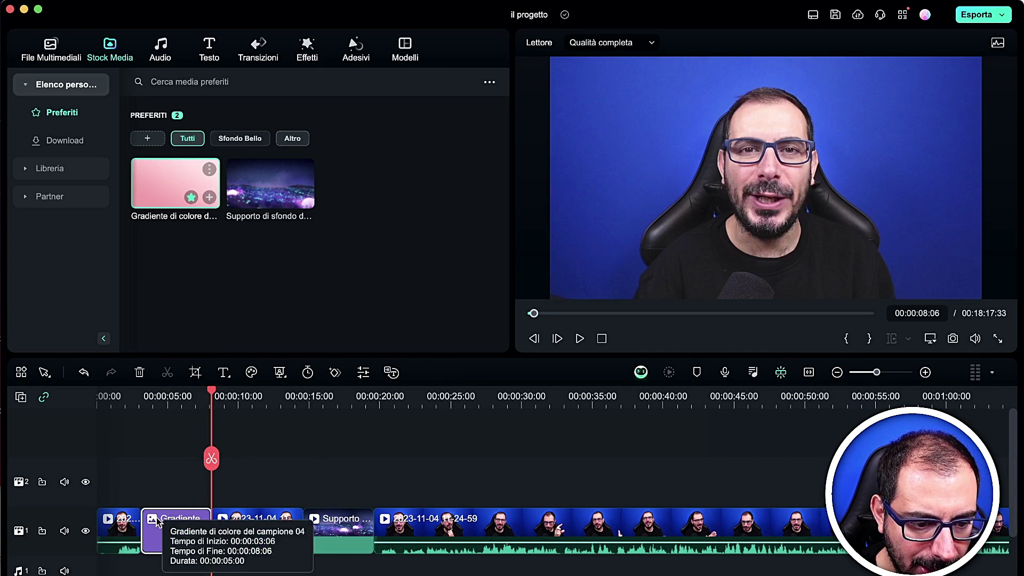
mouse_move(212, 459)
mouse_down()
mouse_move(179, 457)
mouse_move(191, 457)
mouse_up()
drag(248, 520, 136, 463)
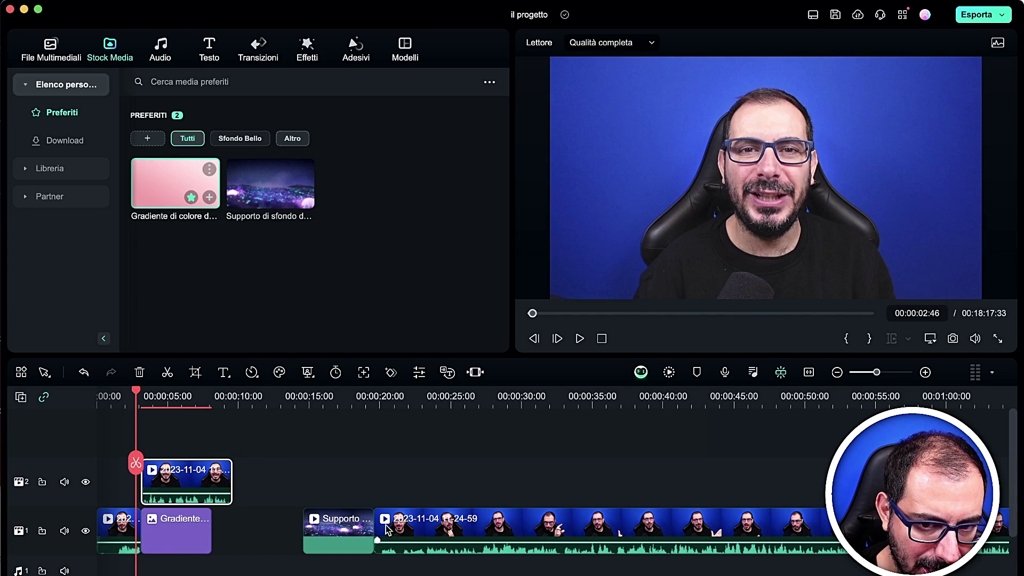
- Undo the gradient and background insertions and delete the night-meadow clip from the timeline
click(199, 531)
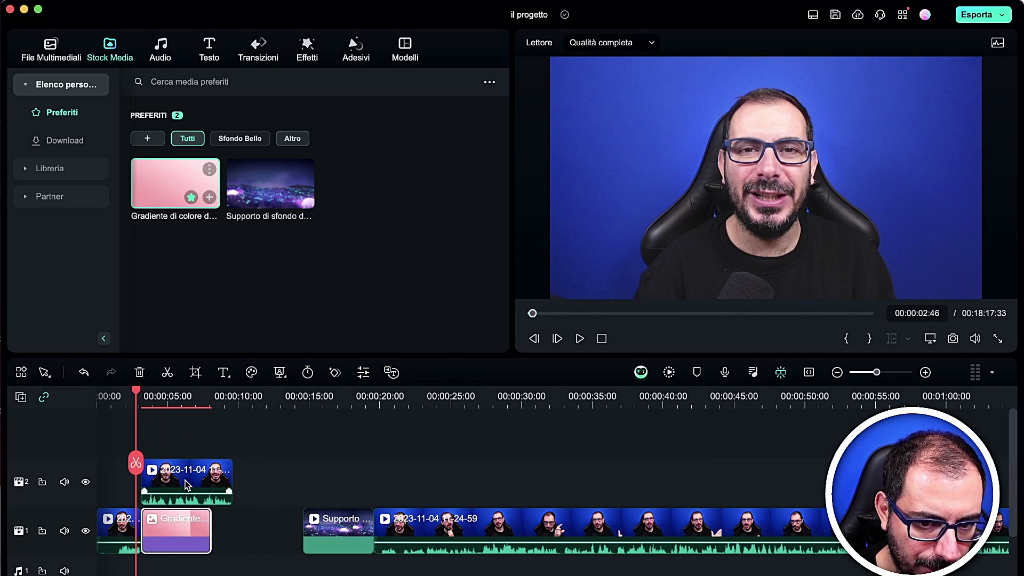
click(186, 484)
drag(137, 463, 151, 464)
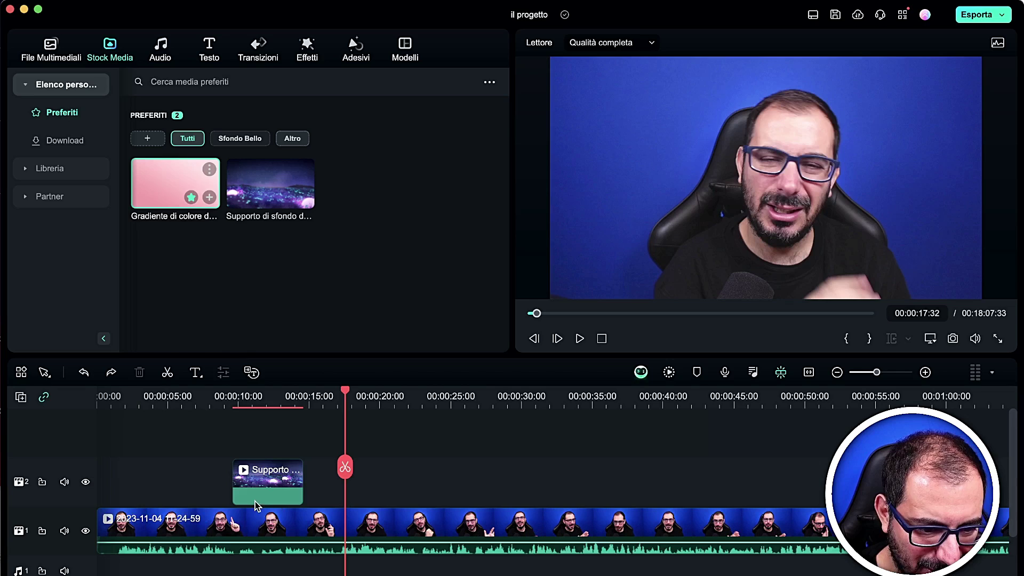
key(Delete)
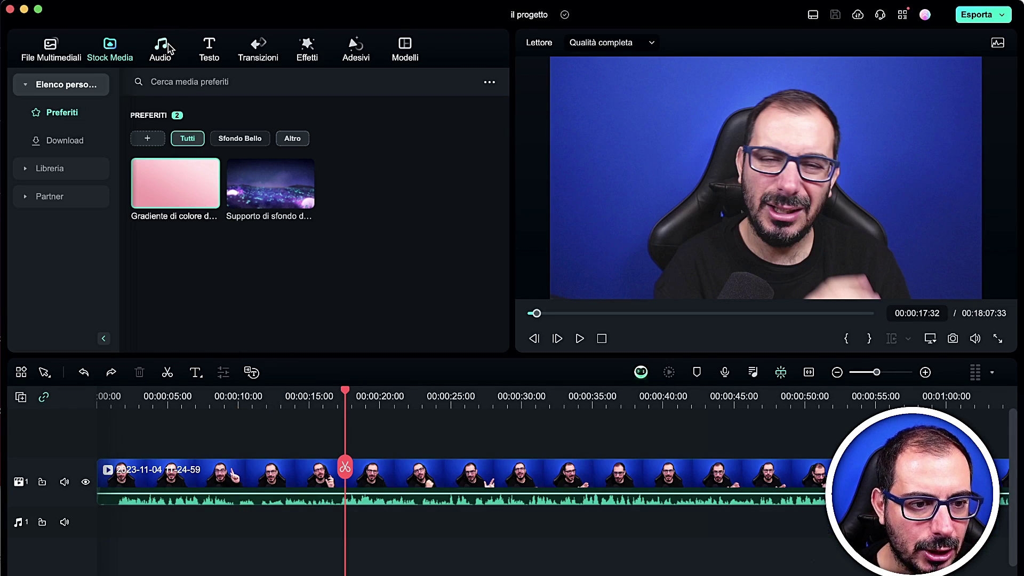
- Examine the audio library's music category and the personal list's favourites, downloads, own music and package sections
click(169, 48)
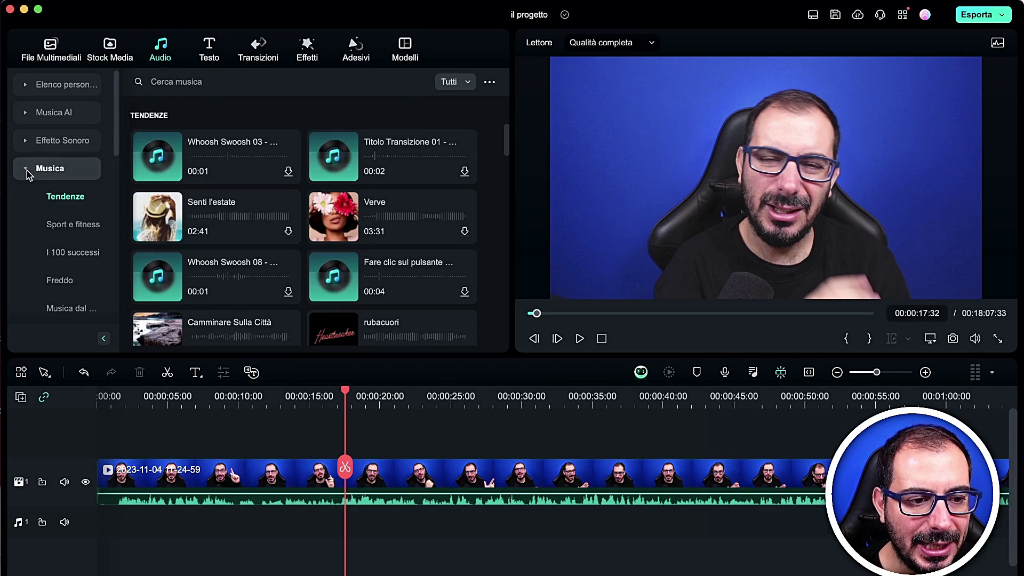
click(25, 169)
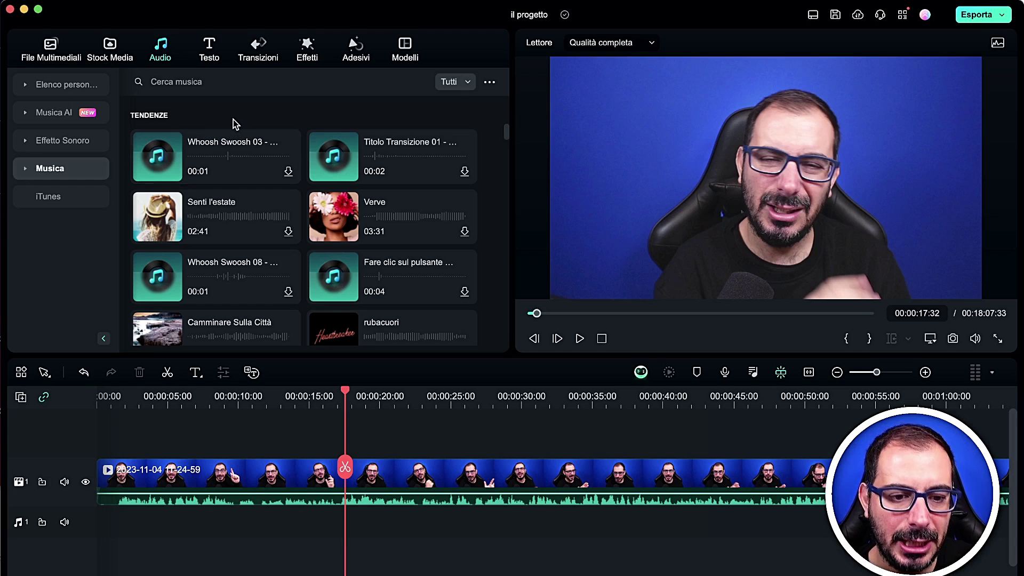
click(33, 83)
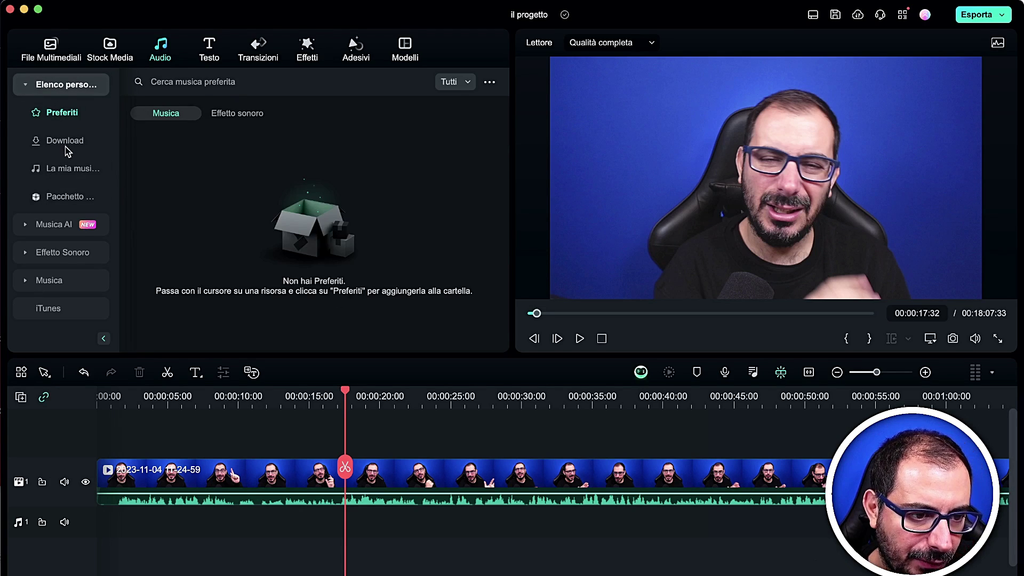
click(67, 141)
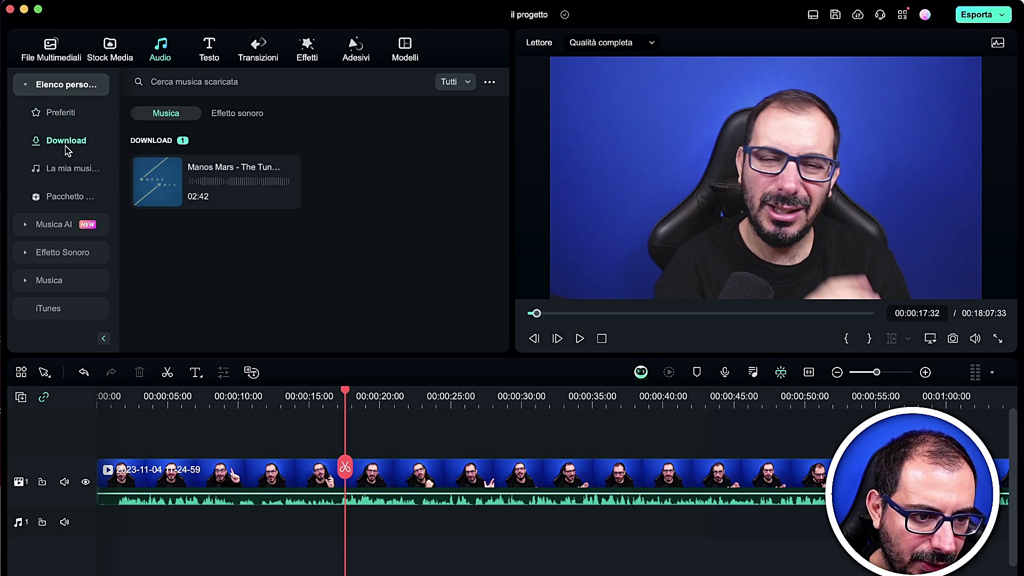
click(66, 169)
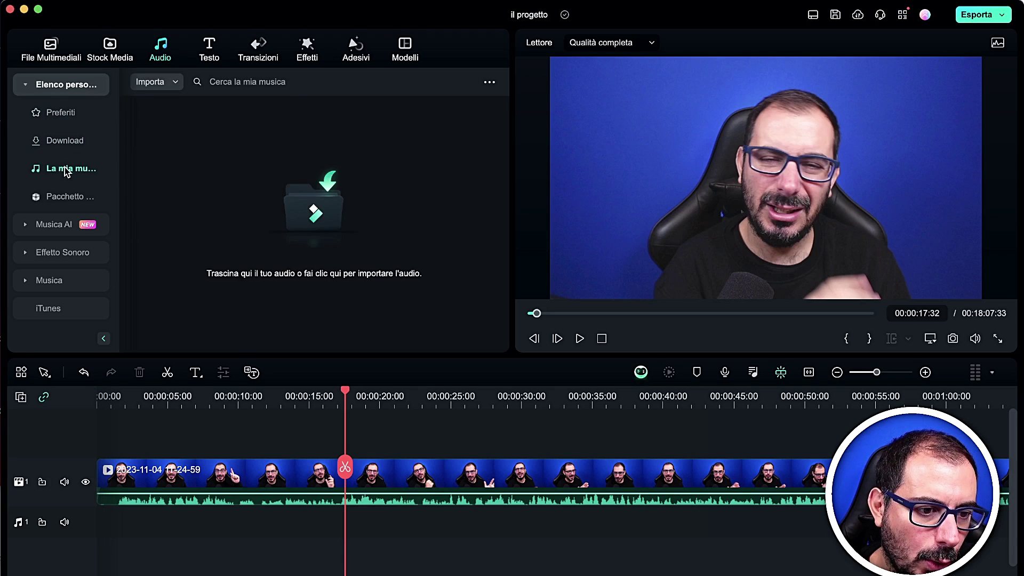
click(68, 201)
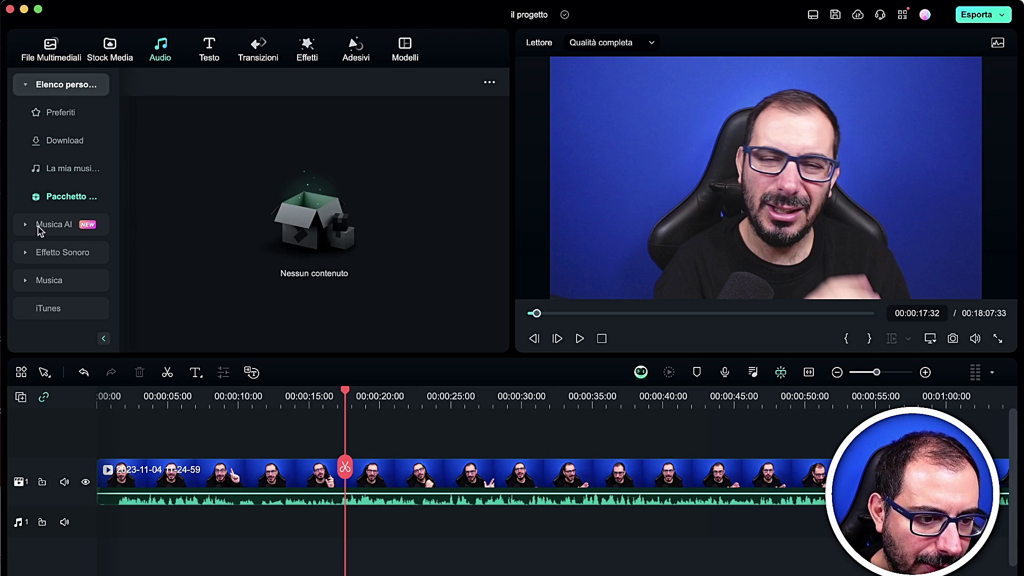
- Examine the sound effects, the trending and sport and fitness music, and the AI music tool
click(40, 255)
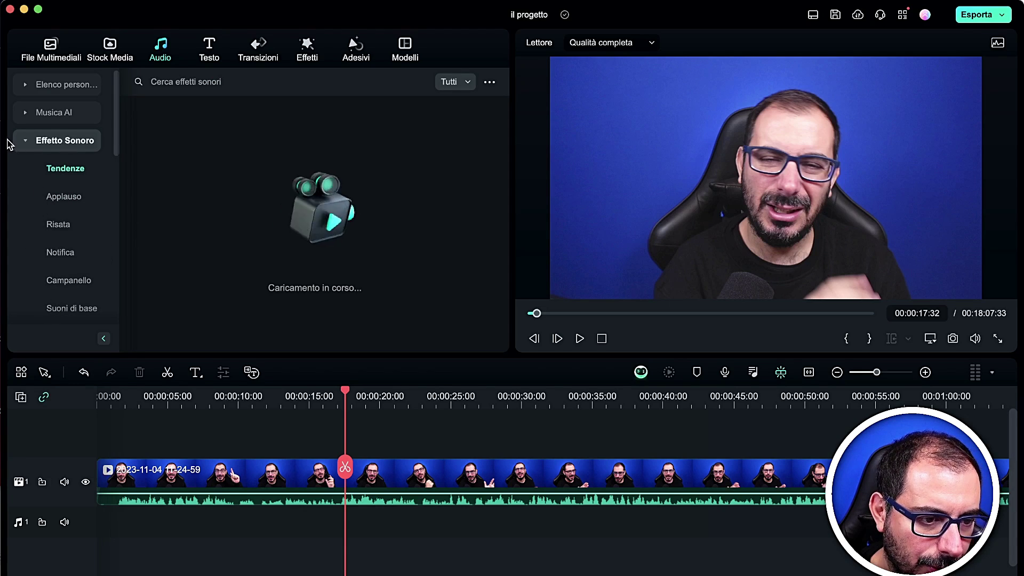
click(25, 142)
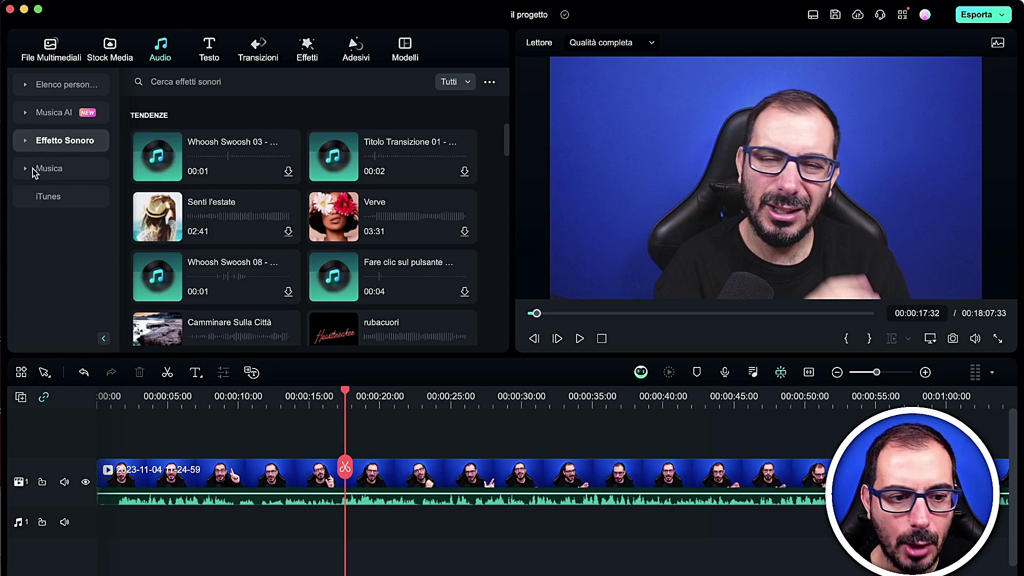
click(31, 170)
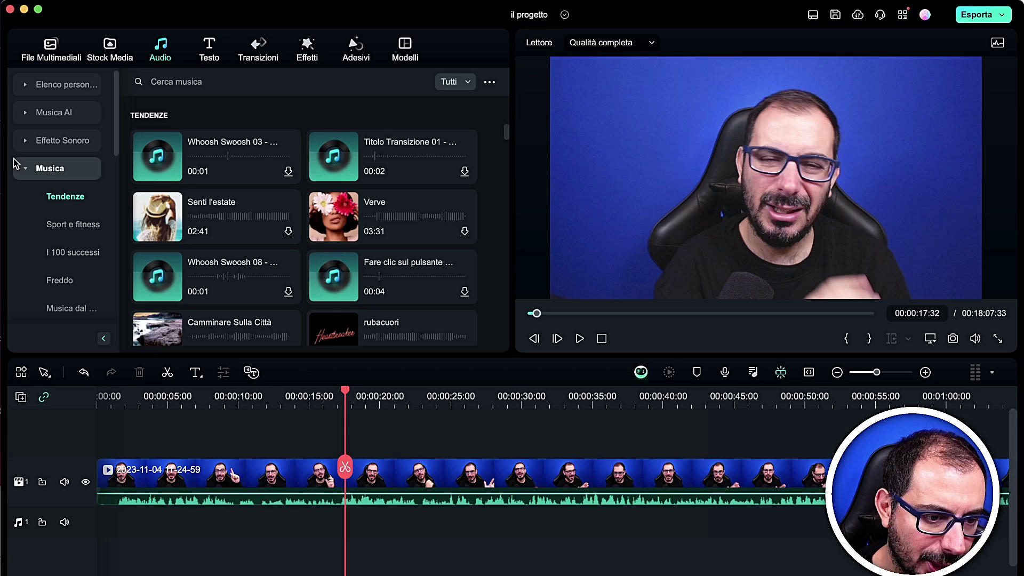
click(80, 225)
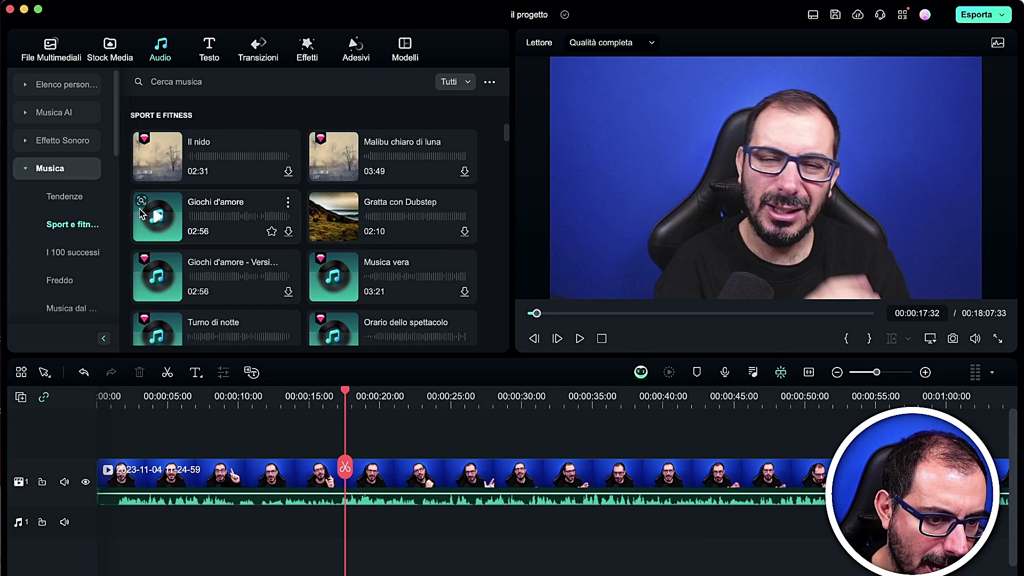
click(24, 169)
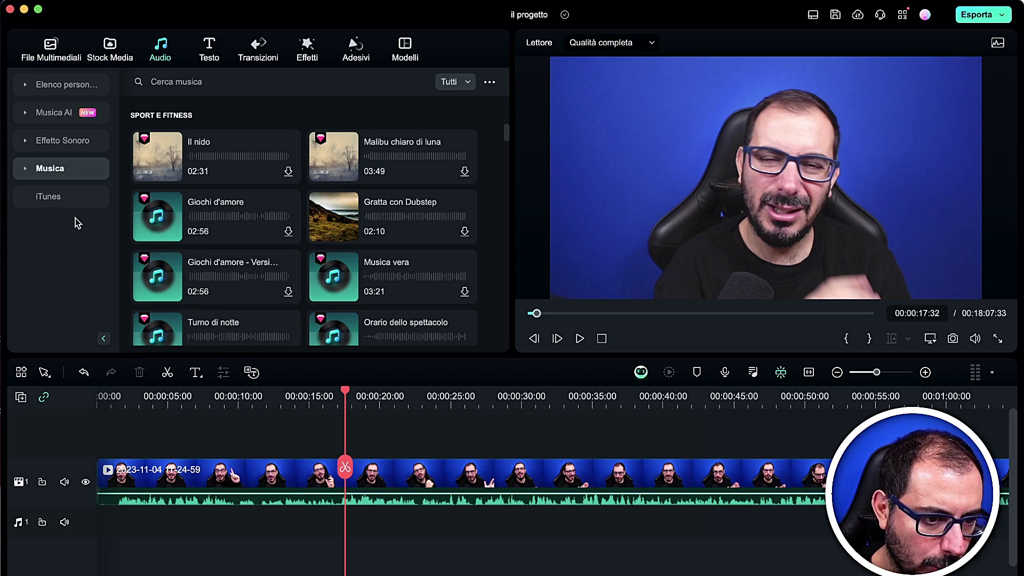
click(26, 115)
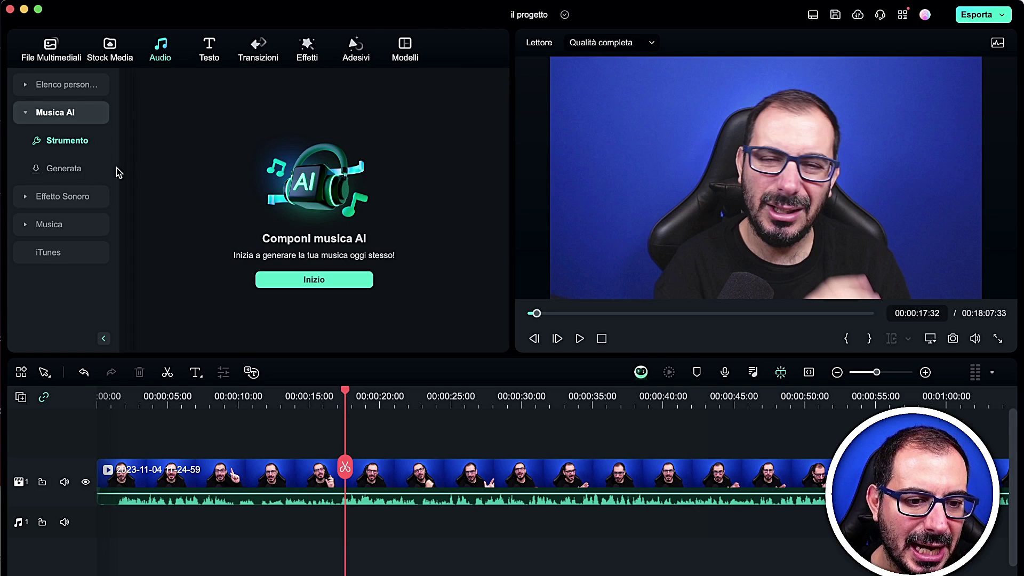
click(26, 114)
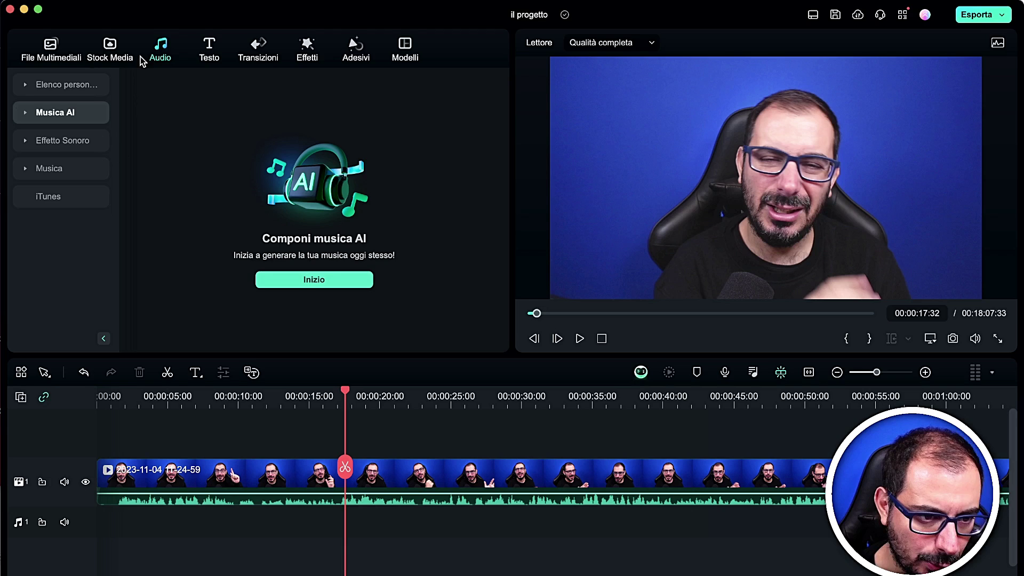
- Examine the trending titles, the "Orario dello spettacolo" title pack, and the favourite and downloaded titles
click(222, 51)
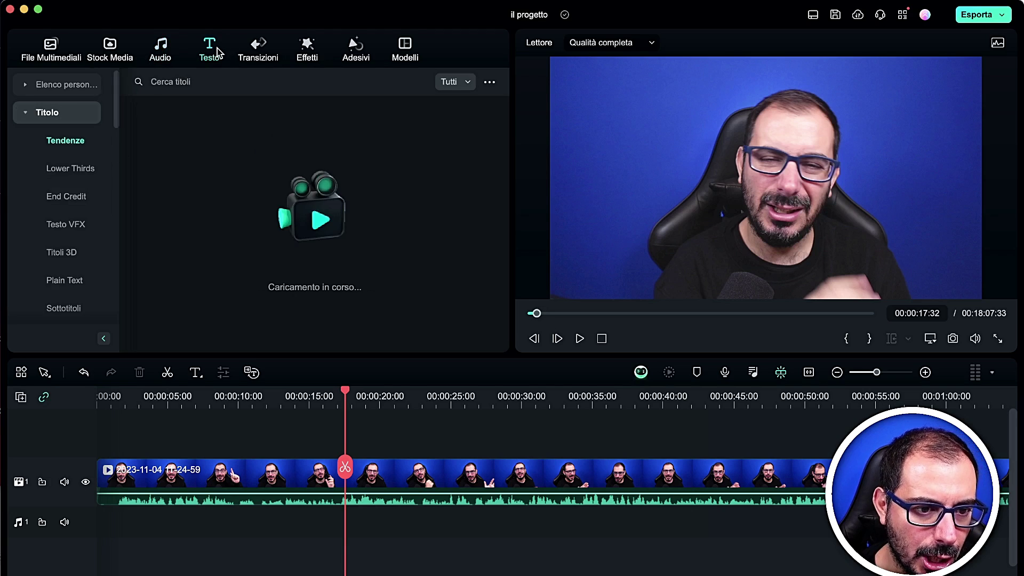
click(27, 113)
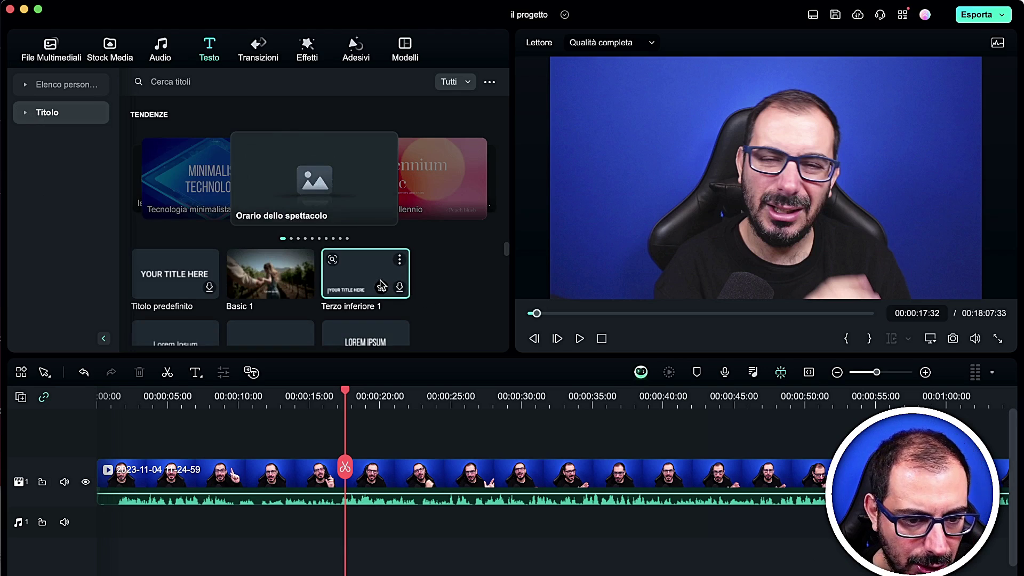
click(301, 153)
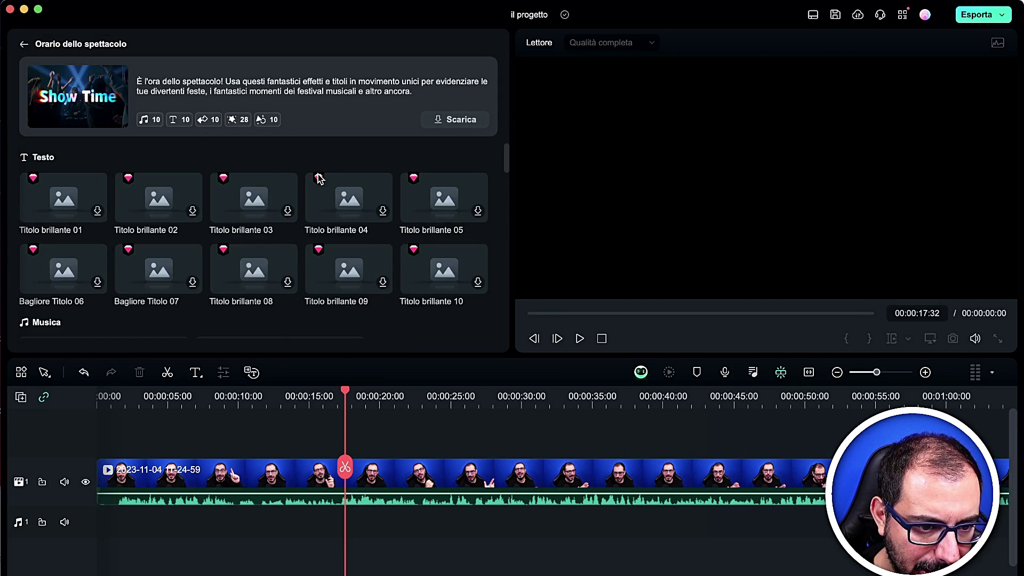
click(23, 44)
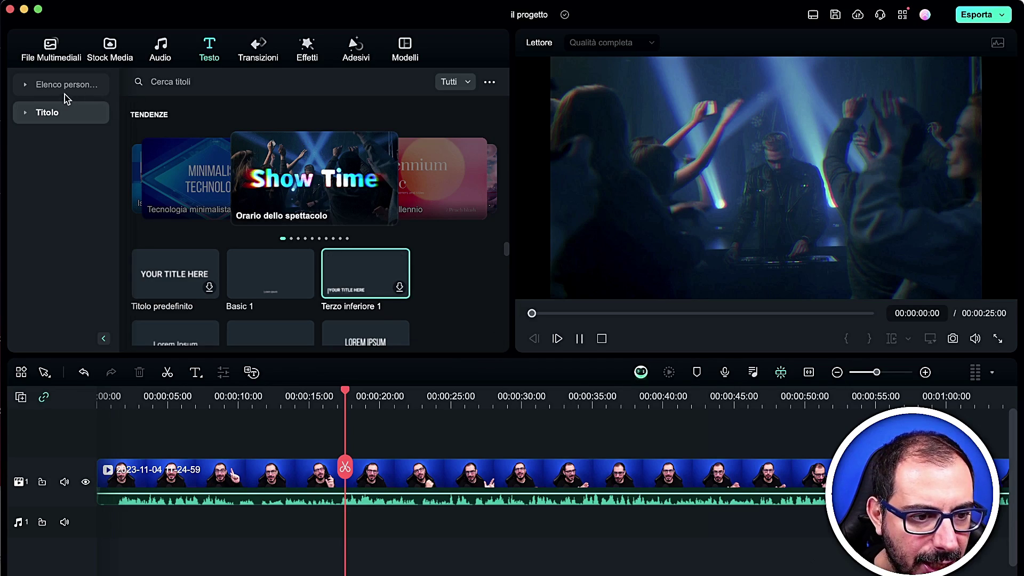
click(28, 83)
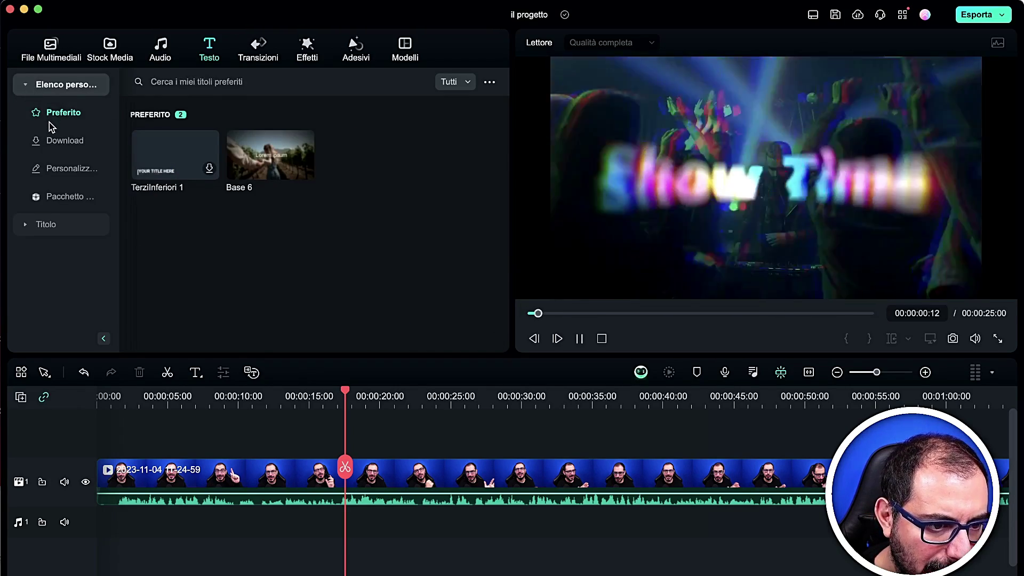
click(65, 141)
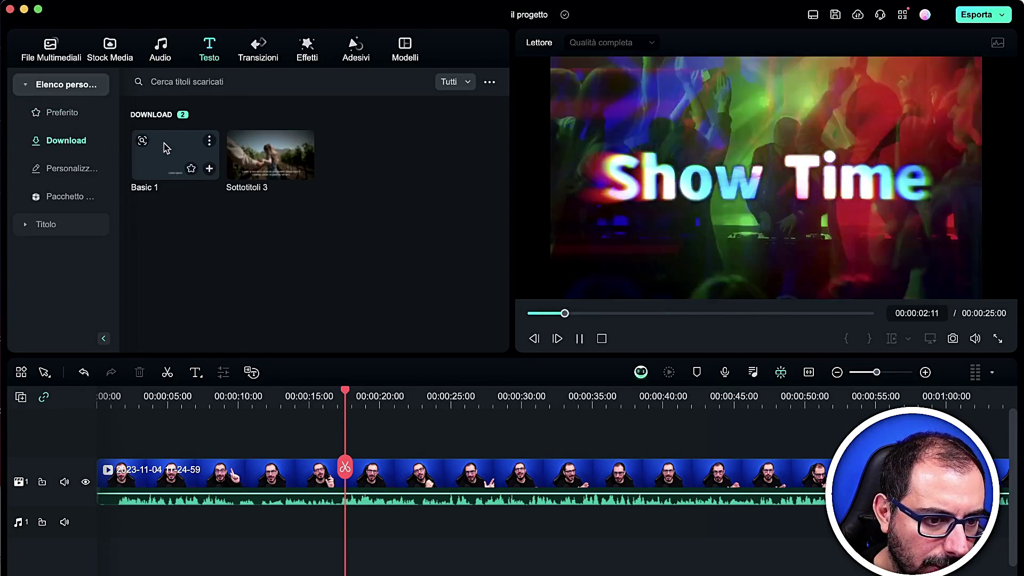
- Move the recorded video to video track 2 and add the favourite title "Base 6" above it at about 11 seconds
drag(291, 478, 291, 456)
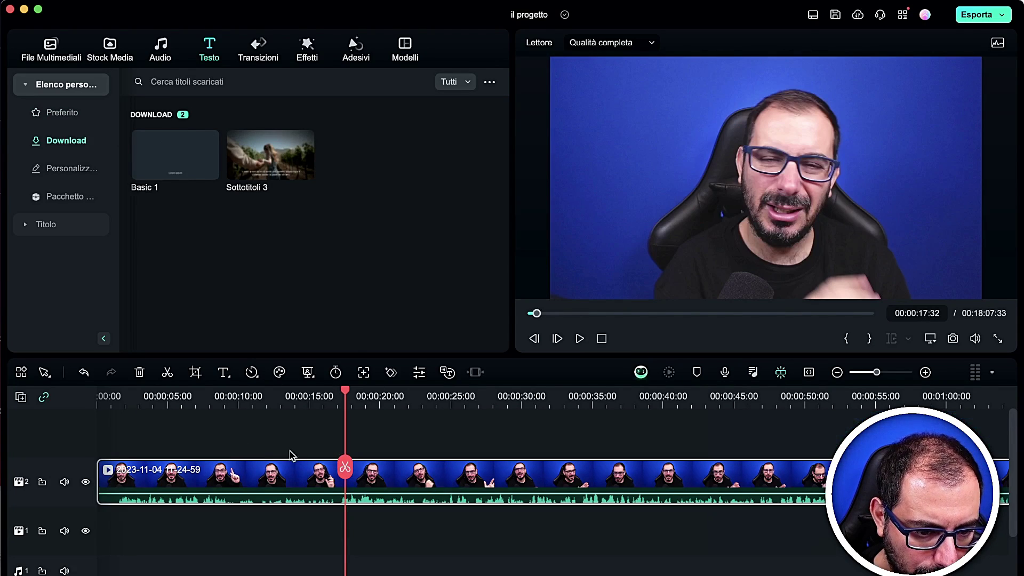
click(200, 447)
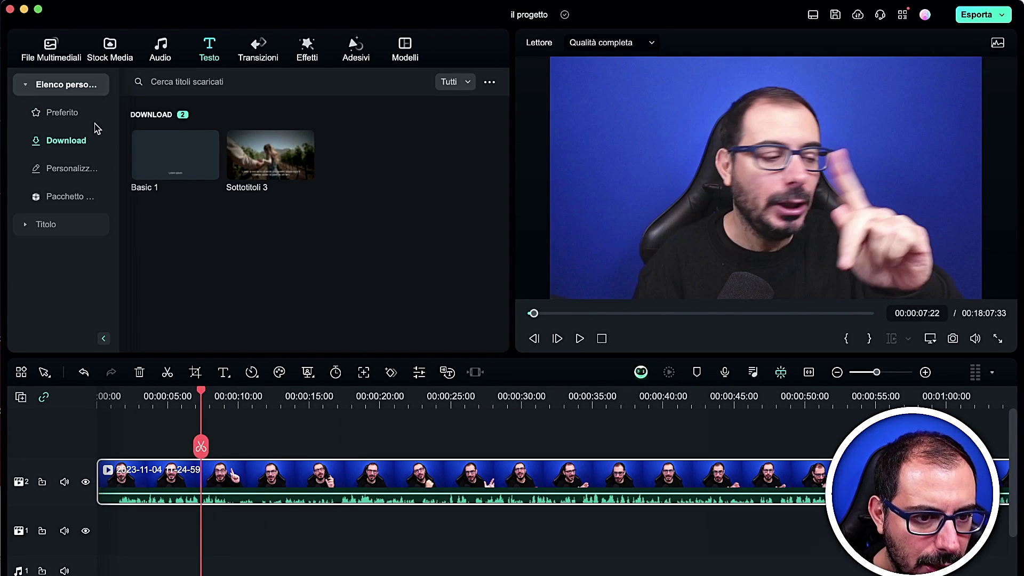
click(48, 114)
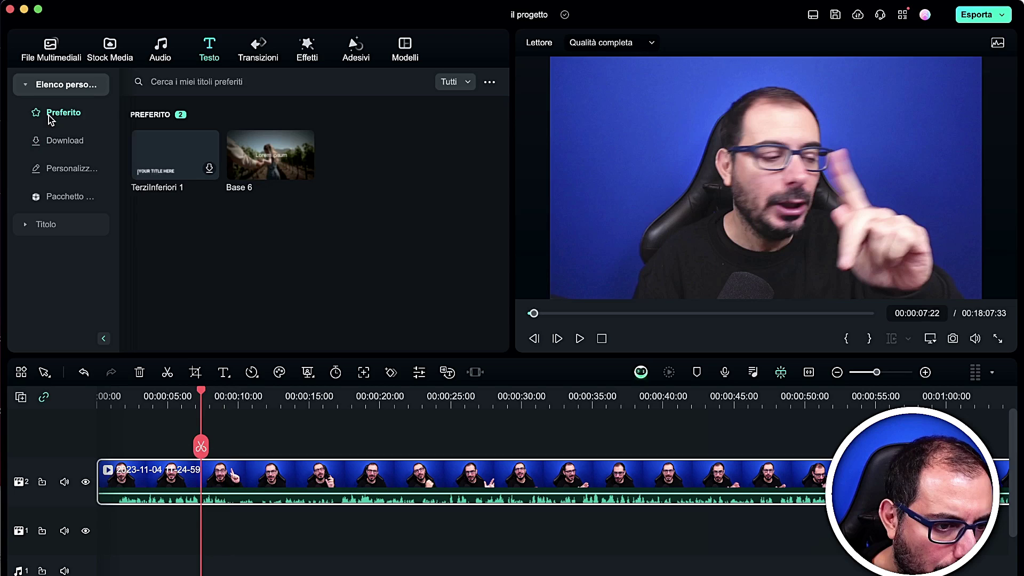
drag(271, 155, 256, 464)
drag(201, 445, 274, 452)
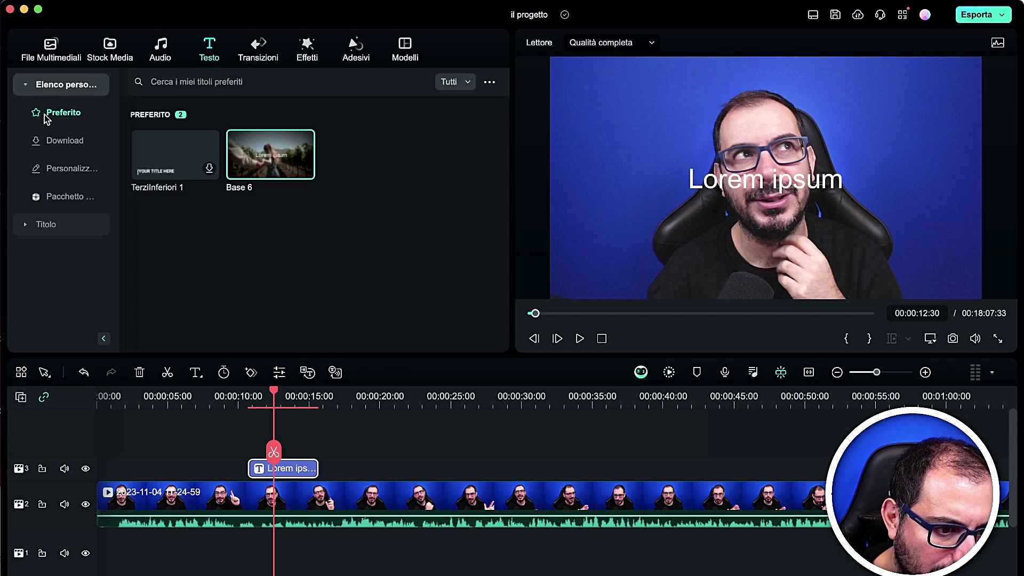
- Add the lower third "Terza inferiore 2" on the title track at about 17 seconds and play its animation
click(28, 230)
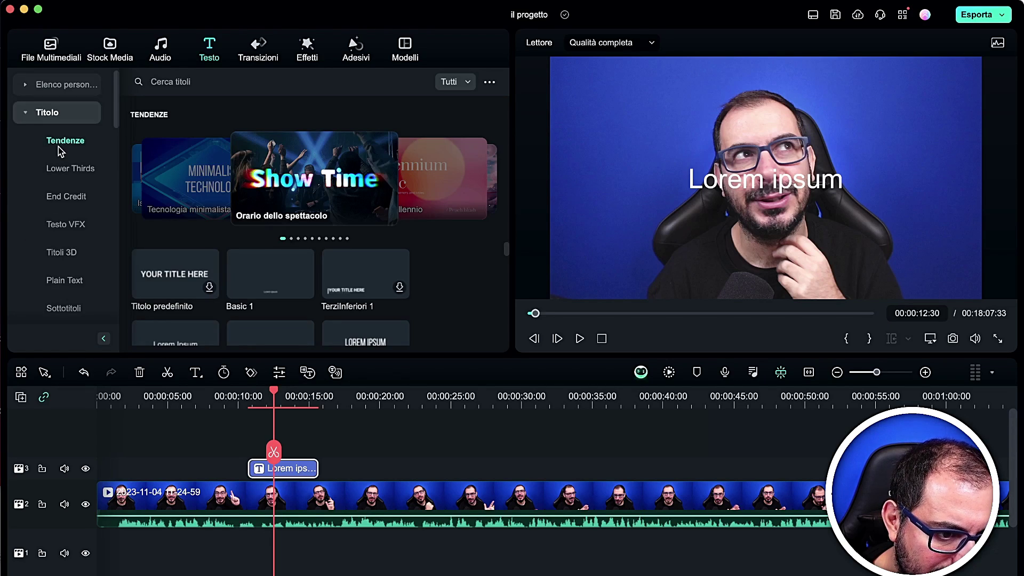
click(66, 163)
drag(275, 138, 344, 469)
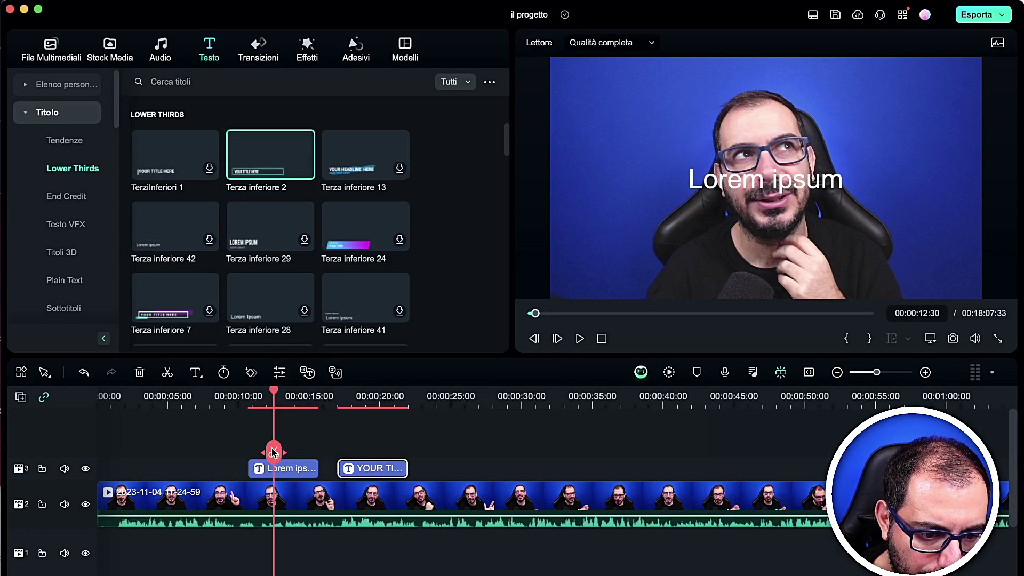
drag(273, 453, 331, 454)
key(space)
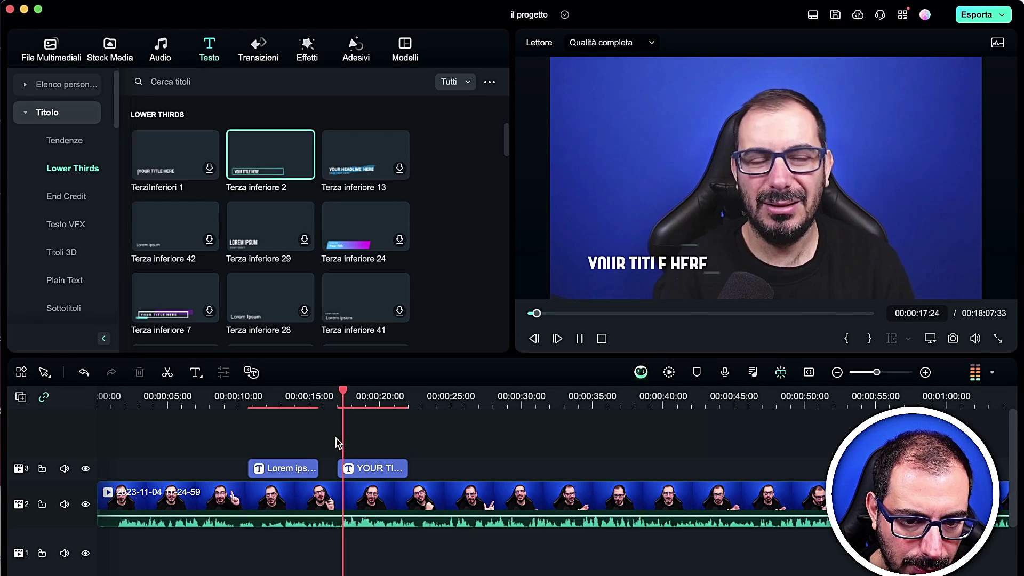
key(space)
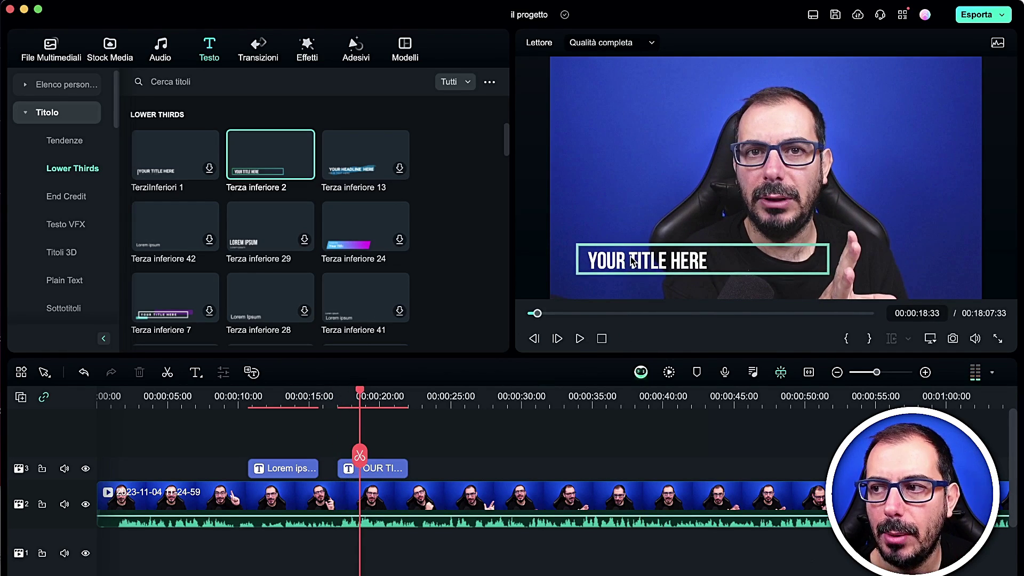
- Add the end credit "Credito 1" on a new track above the other titles at about 24 seconds and play its beginning
click(50, 197)
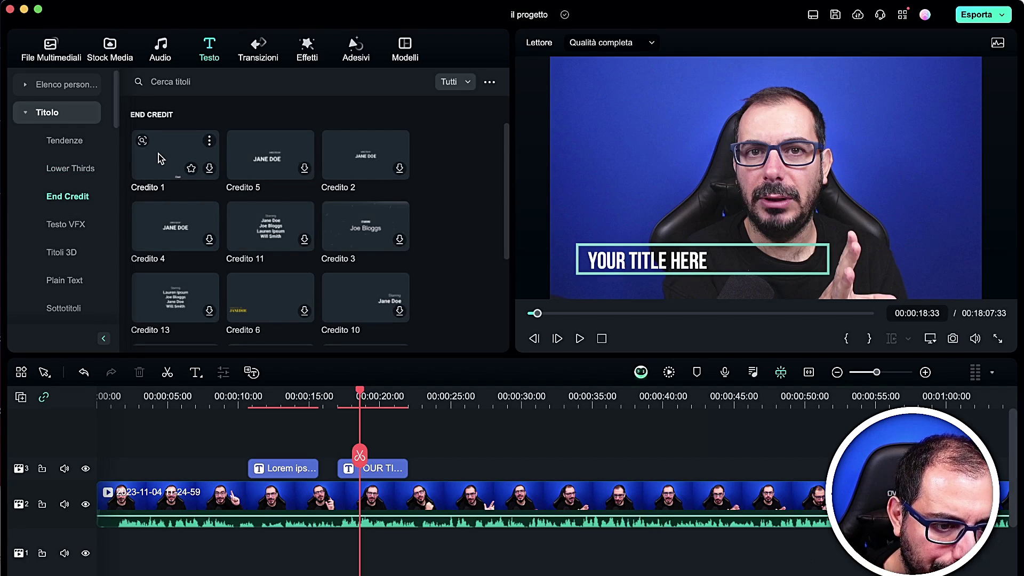
drag(159, 158, 421, 433)
key(space)
click(438, 451)
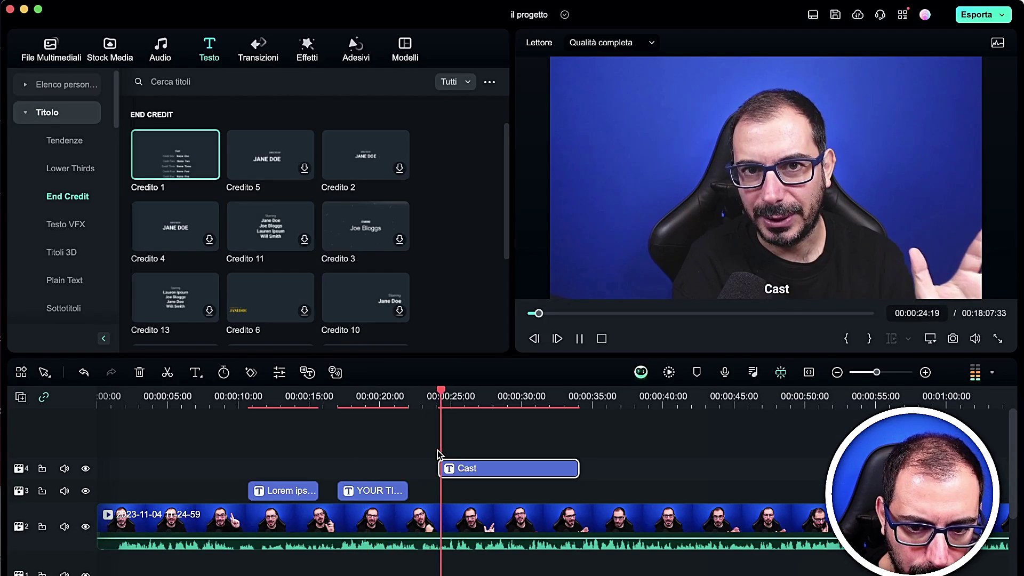
key(space)
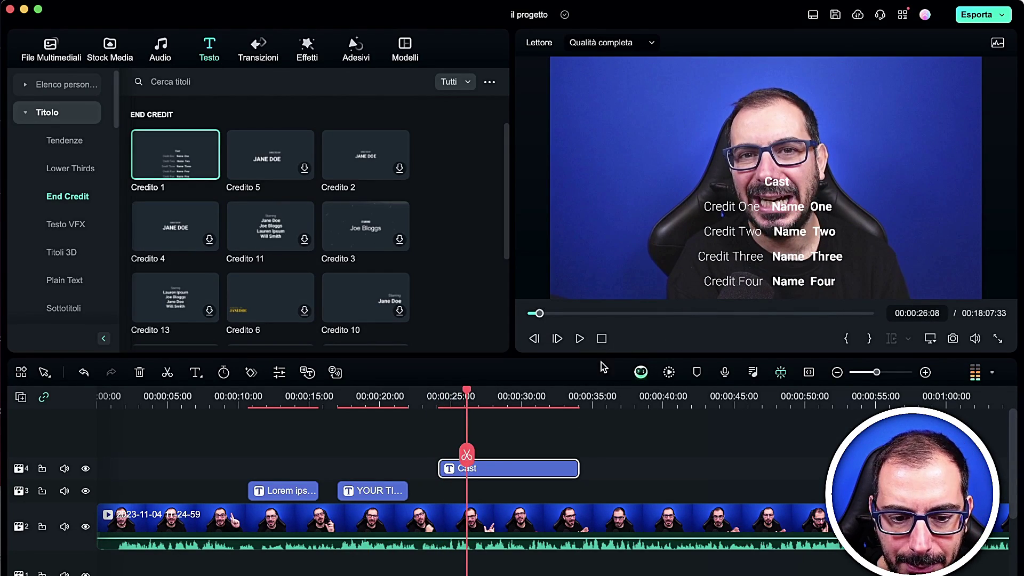
- Open the credits title for editing, examine its list of credit lines and names, and close it again
double_click(498, 469)
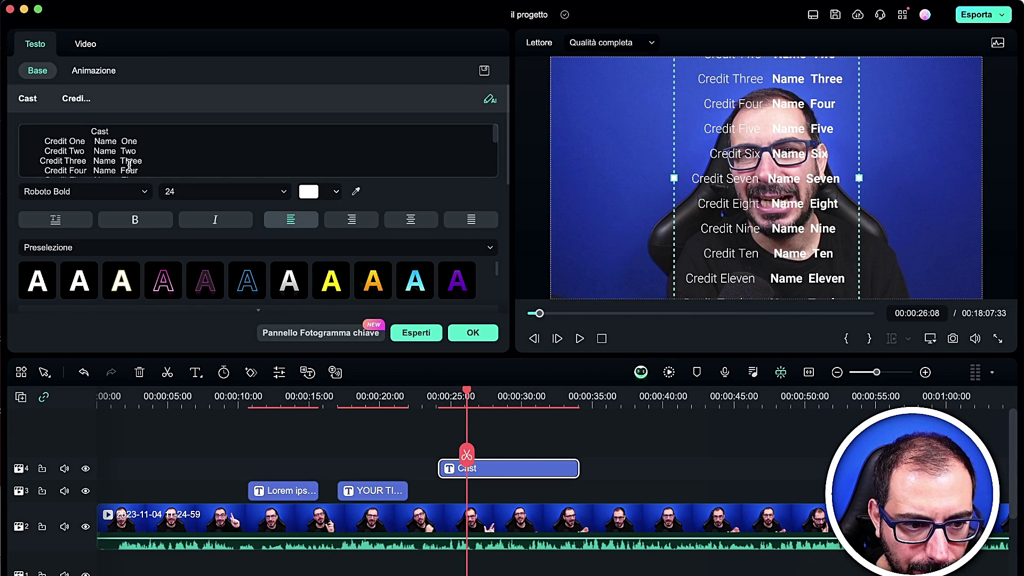
scroll(121, 147, down, 3)
scroll(121, 147, up, 3)
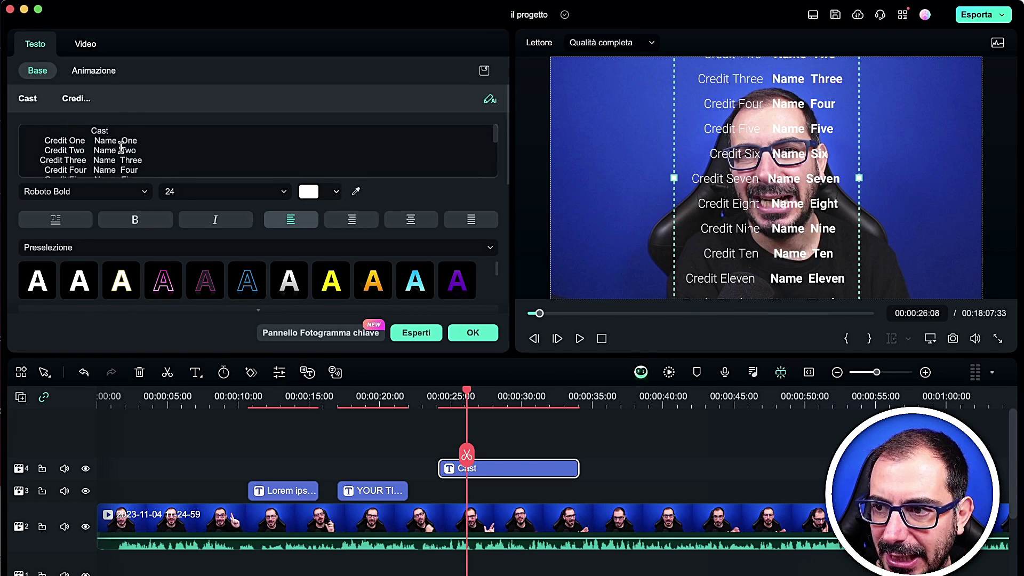
scroll(121, 147, down, 3)
scroll(122, 147, up, 3)
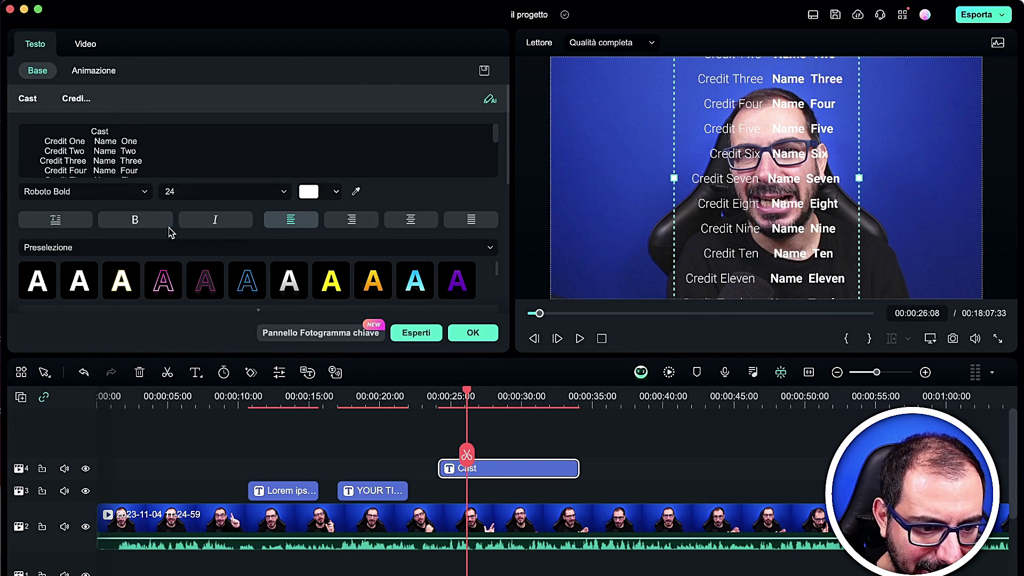
click(464, 335)
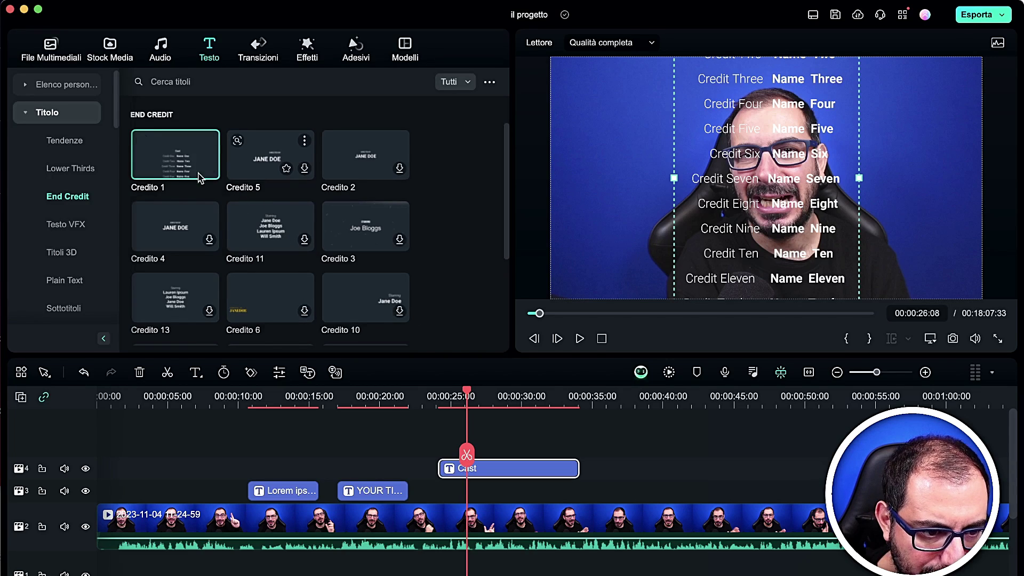
- Examine the VFX text, 3D title and subtitle categories of the title library
click(80, 225)
click(69, 253)
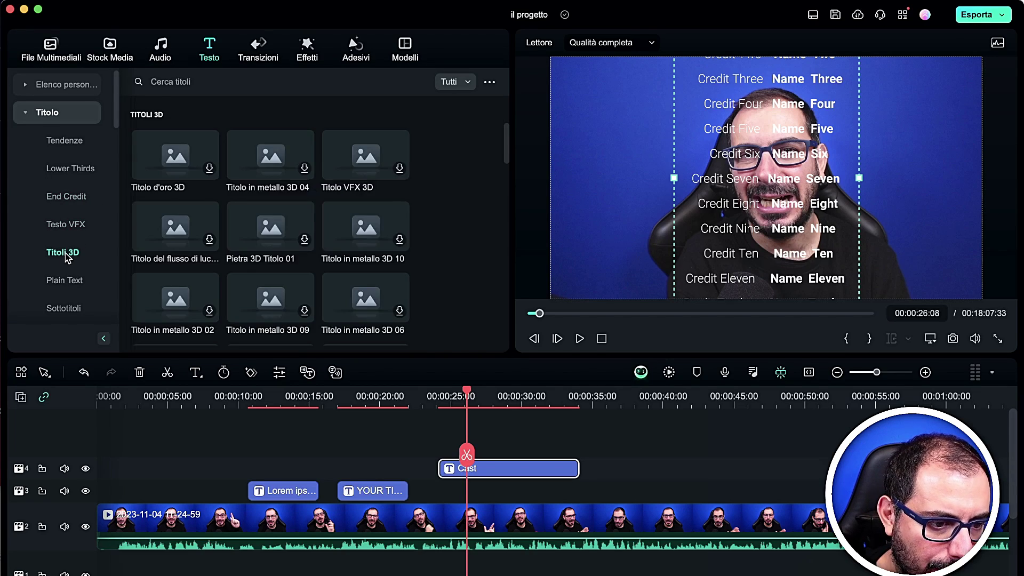
scroll(74, 227, down, 4)
scroll(73, 227, down, 3)
click(70, 128)
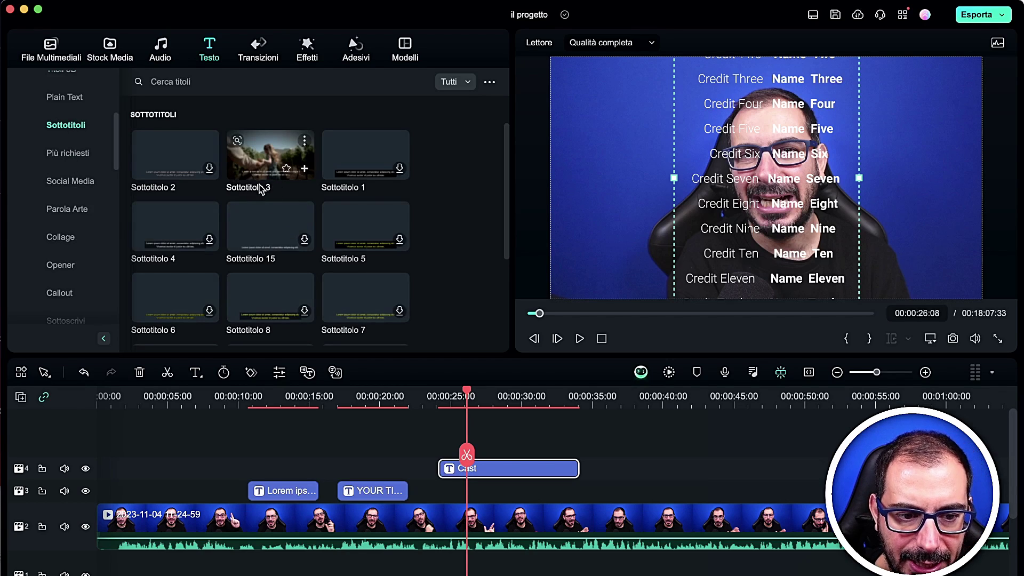
- Add the social media title "Terzo inferiore_02" after the credits at about 36 seconds and play its animation
click(73, 184)
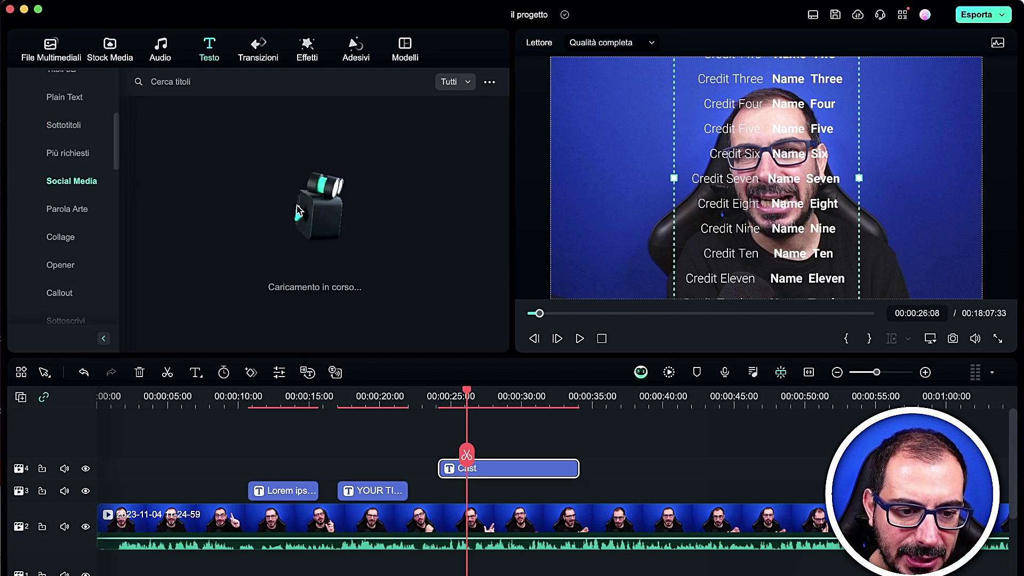
scroll(76, 194, down, 5)
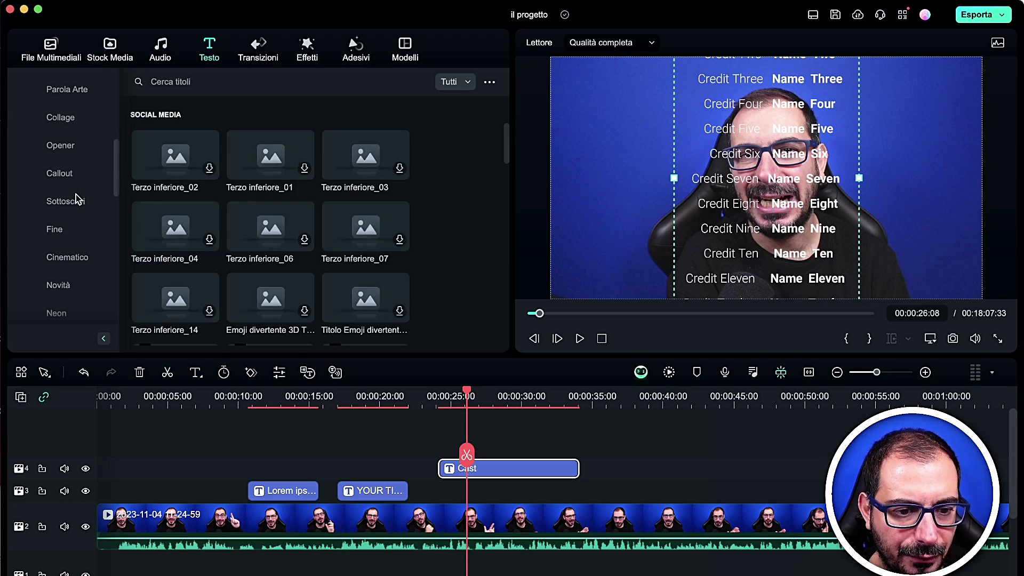
scroll(76, 195, up, 4)
drag(171, 155, 606, 475)
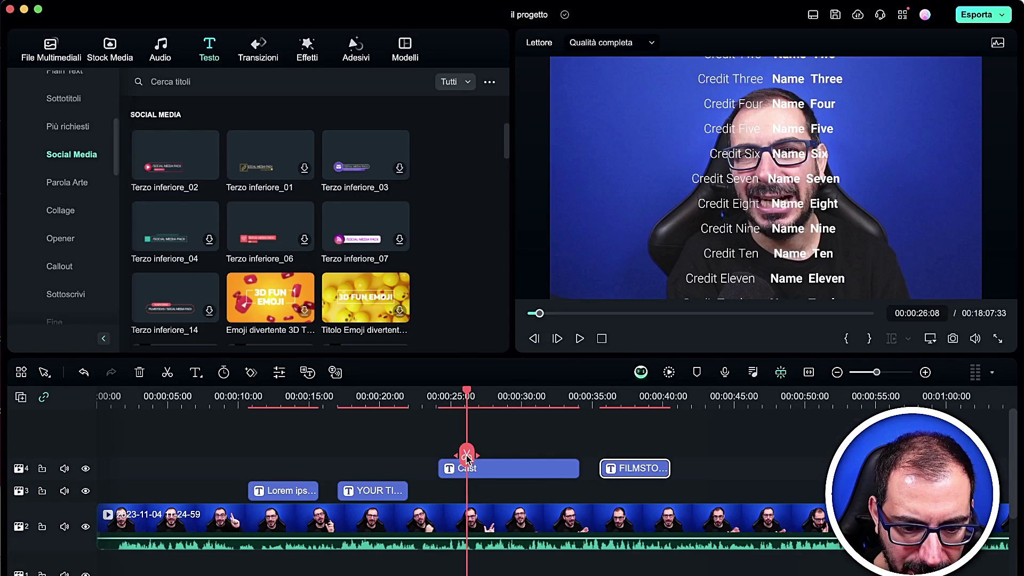
click(623, 459)
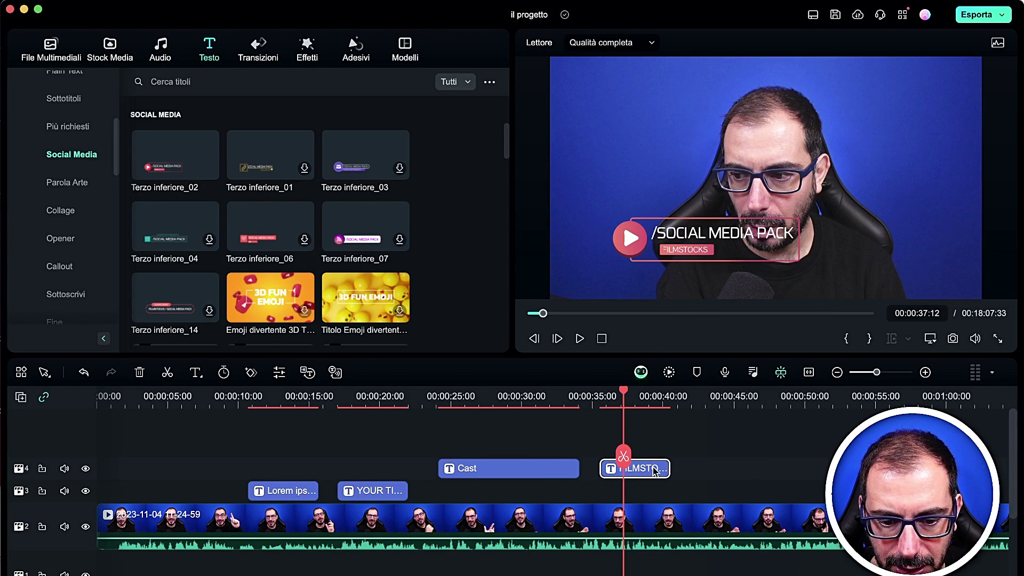
drag(624, 457, 600, 457)
key(space)
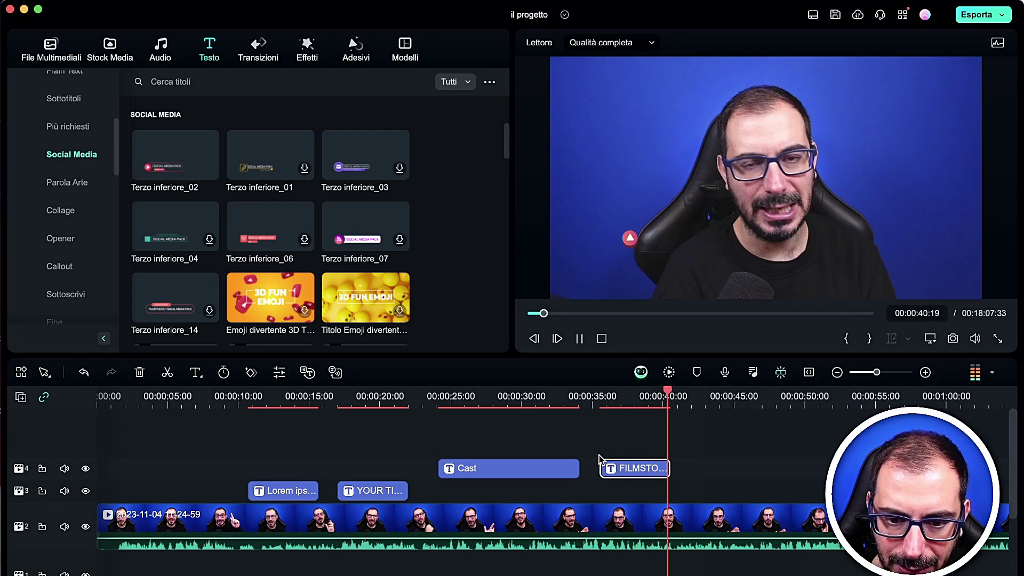
key(space)
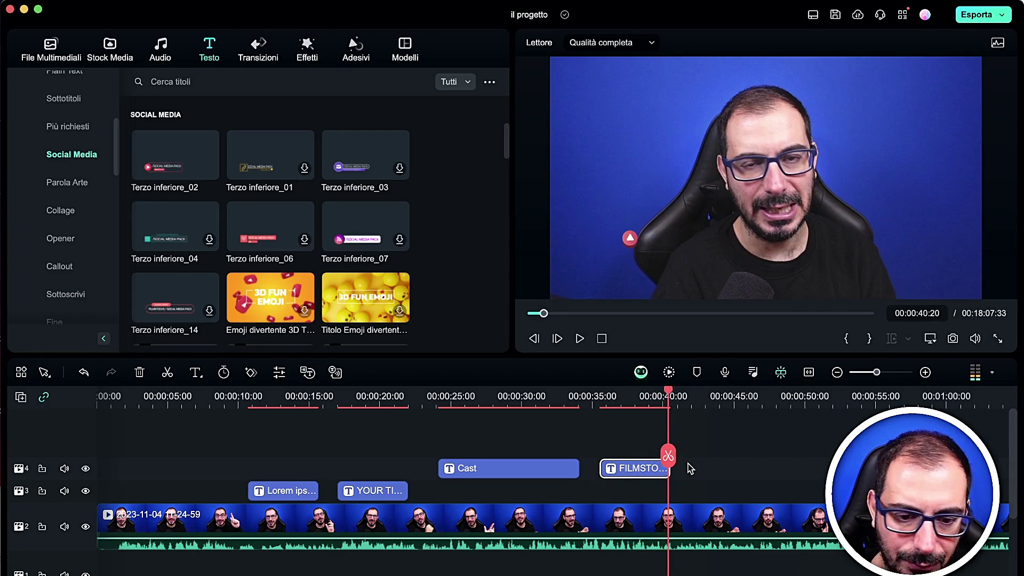
- Open the social media title for editing and rename its "/SOCIAL MEDIA PACK" layer as "/FastForward"
double_click(625, 469)
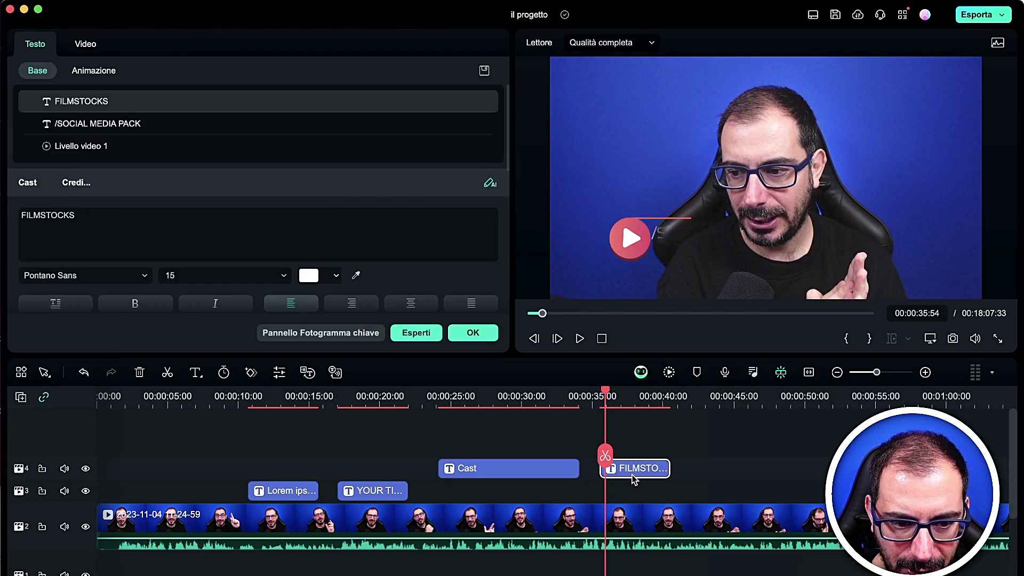
click(145, 127)
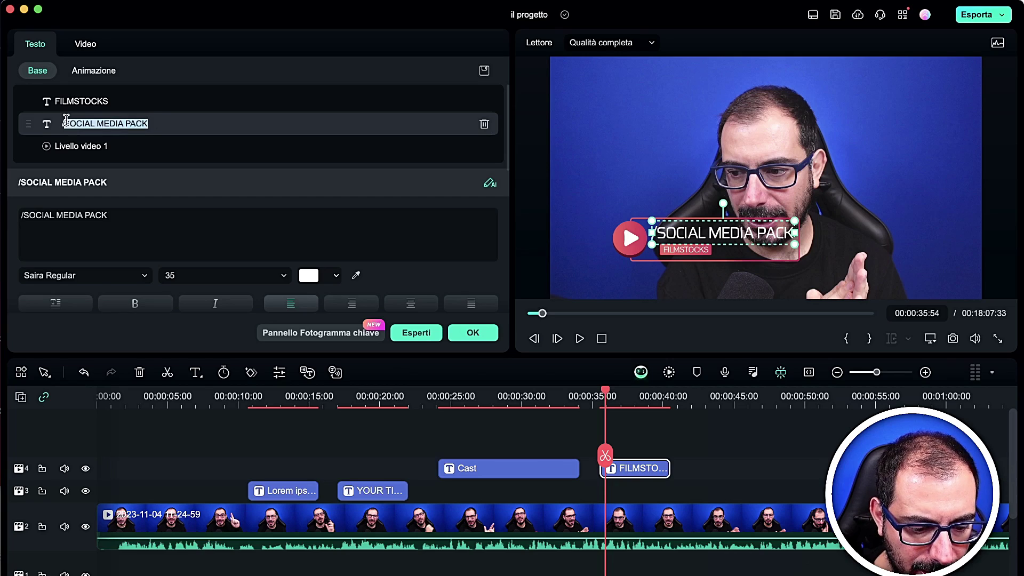
text(Sa)
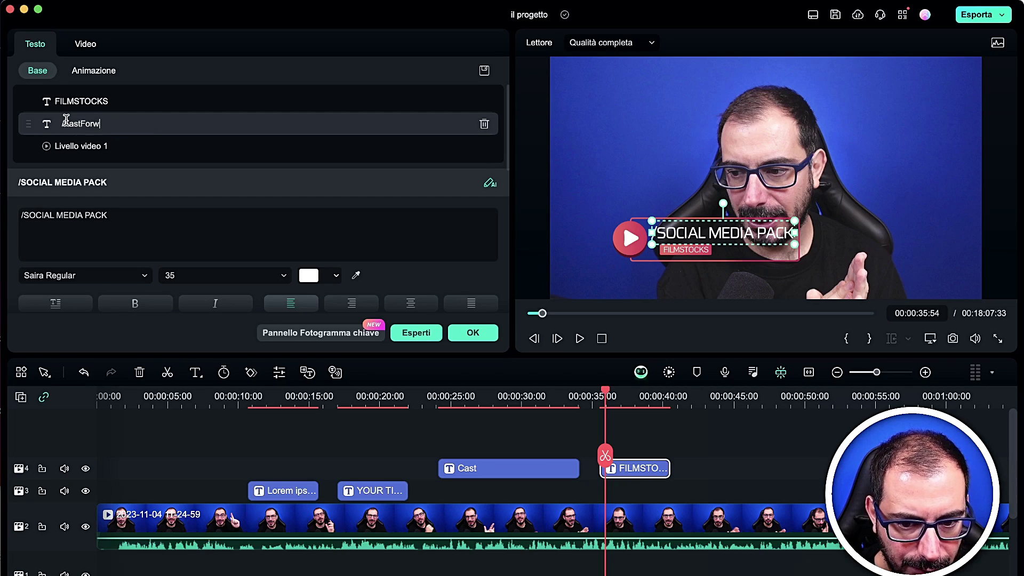
key(Return)
text(d)
click(146, 147)
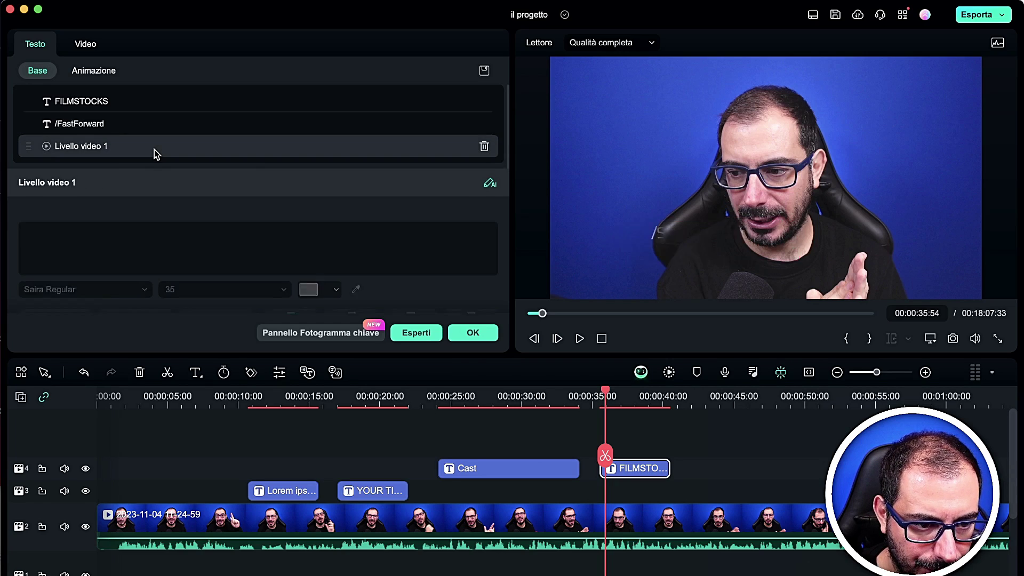
- Replace the social media title's main text with "FastForward" and preview it on the timeline at about 36 seconds
click(133, 131)
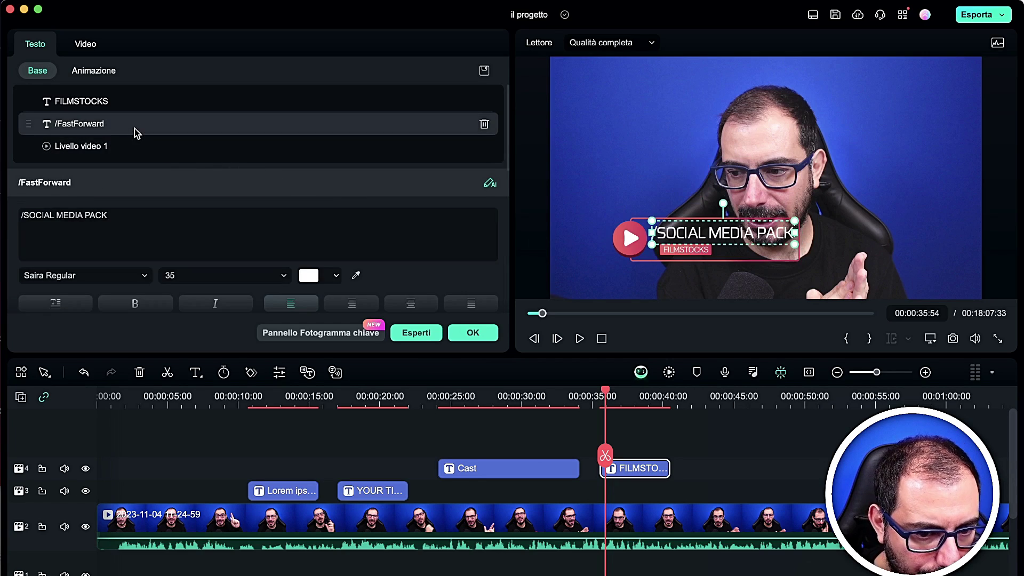
double_click(708, 235)
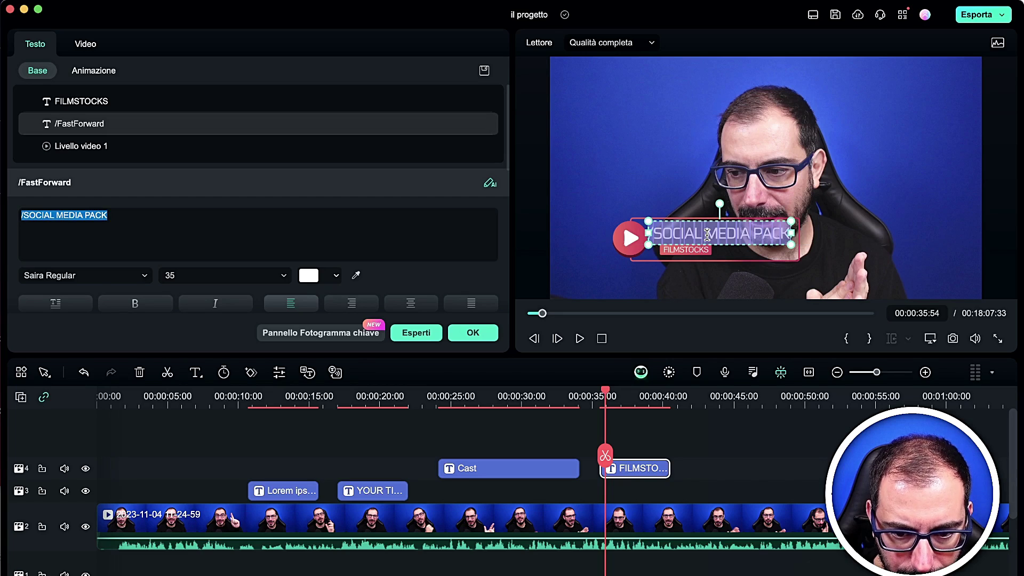
click(135, 220)
key(super+a)
text(F)
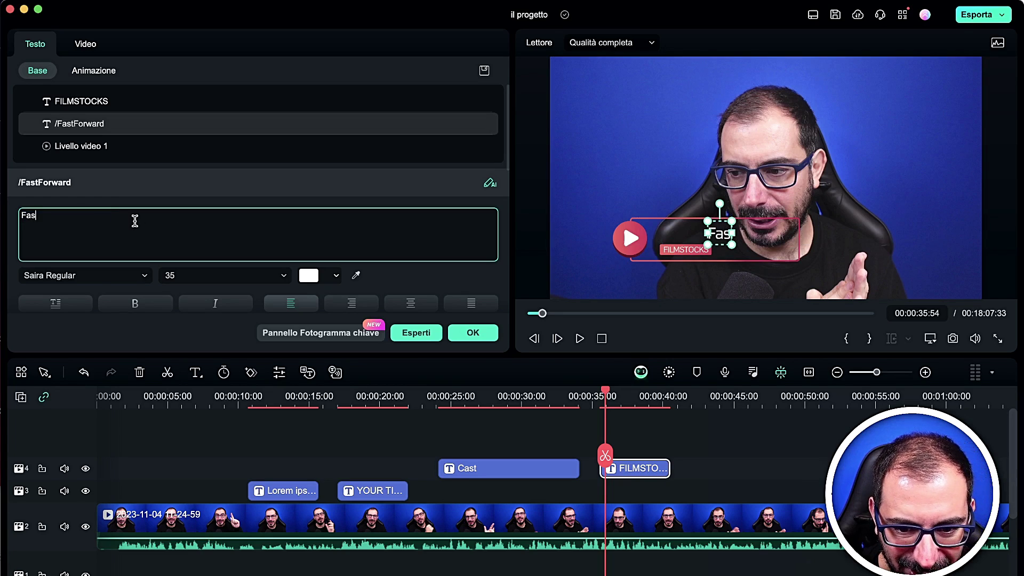
text(astFor)
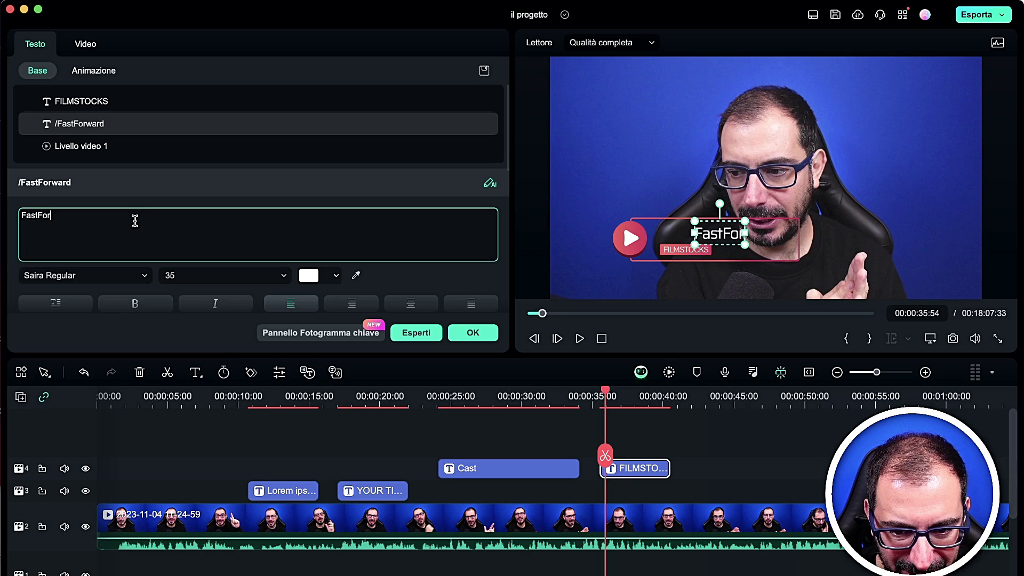
text(ward)
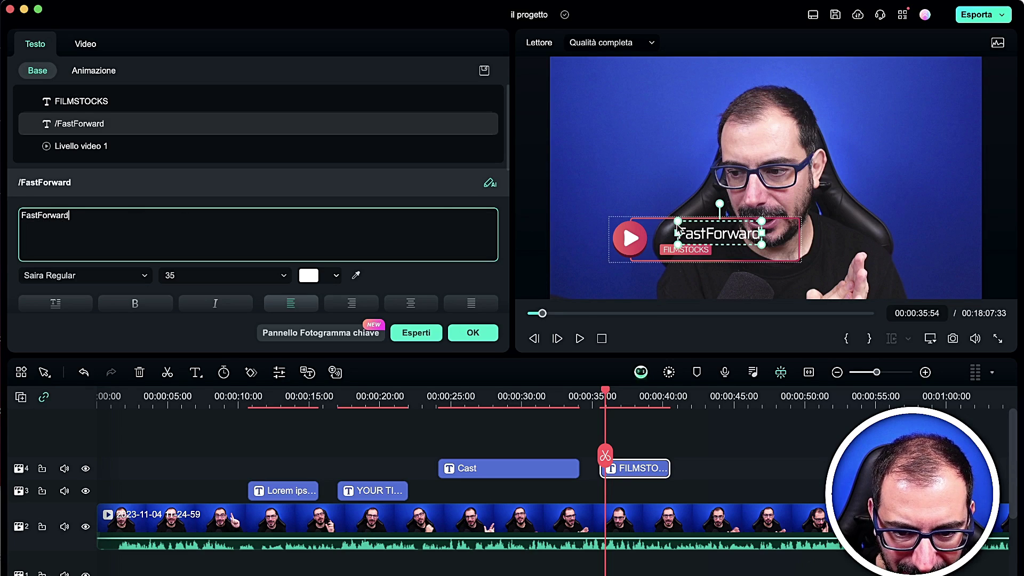
click(708, 456)
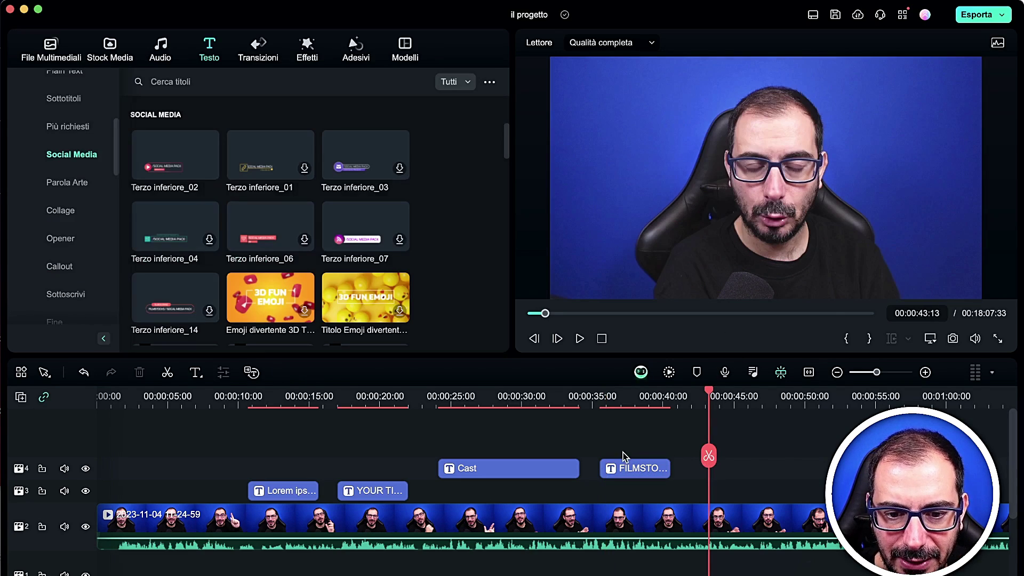
drag(709, 455, 613, 454)
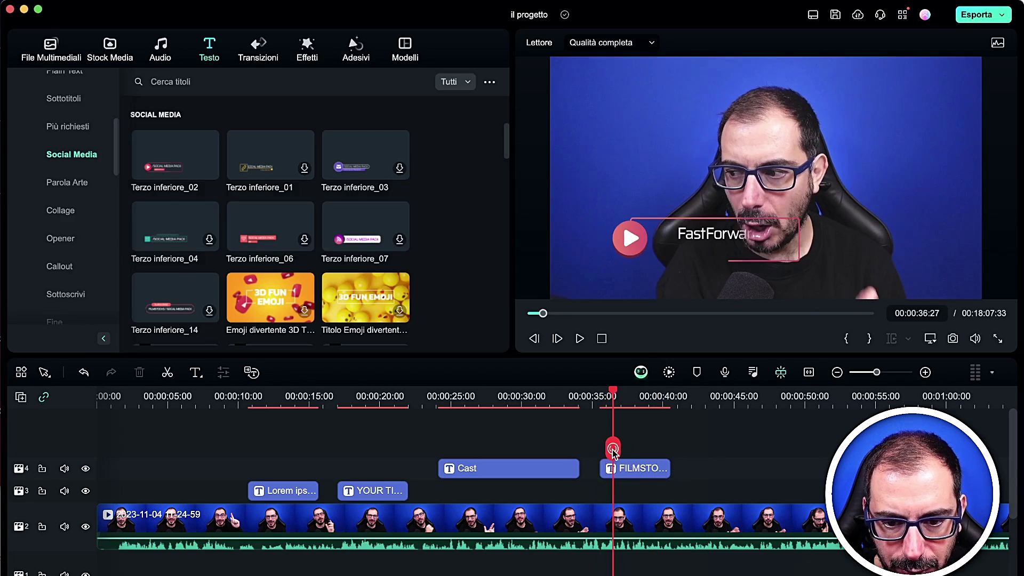
- Delete the social media title and the three other titles, leaving only the recorded video on the timeline
key(Delete)
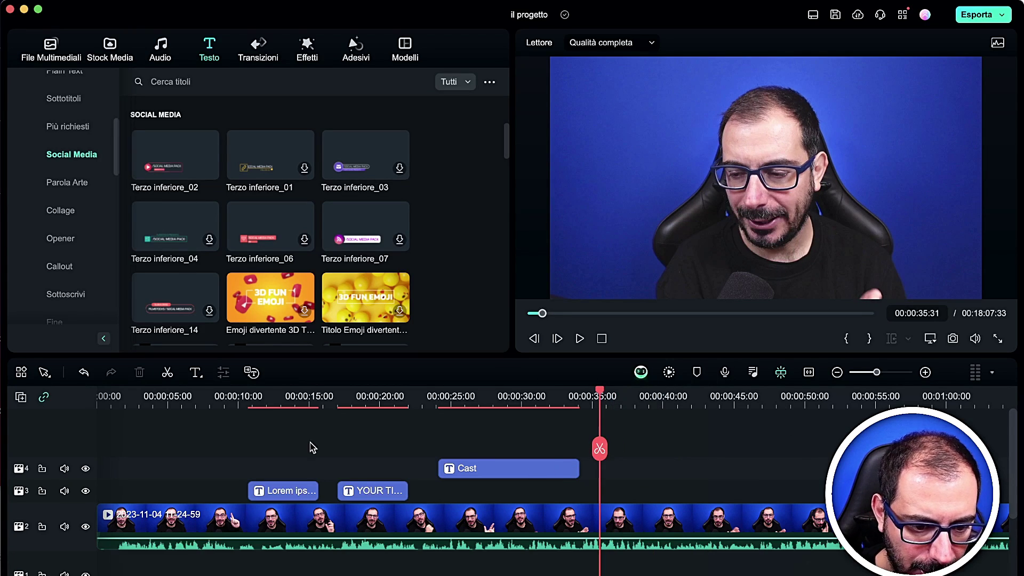
drag(257, 449, 471, 486)
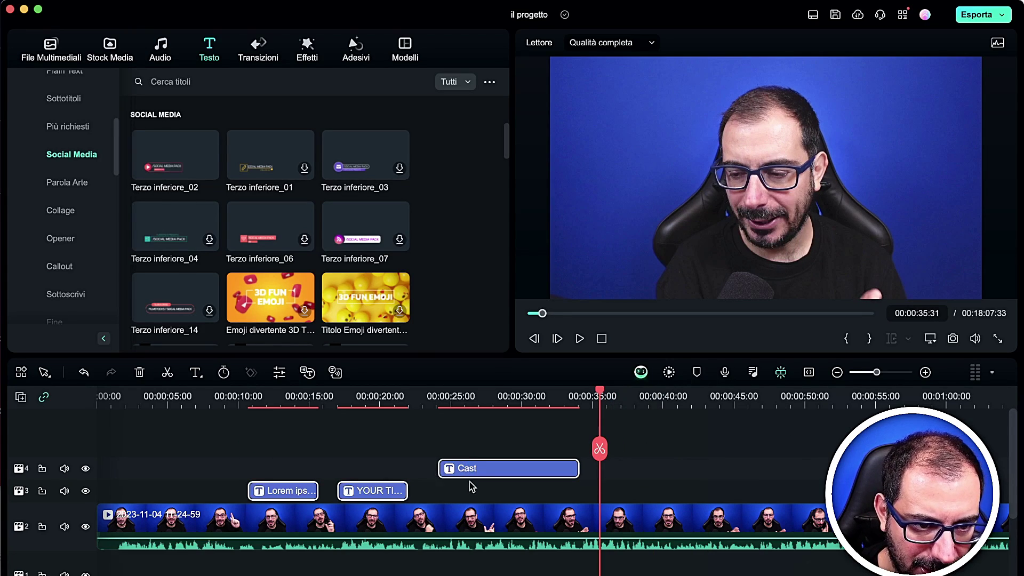
key(Delete)
- Browse the transition categories, add the pet transition "Transizione_01" at the start of the recorded video, and play it
click(256, 53)
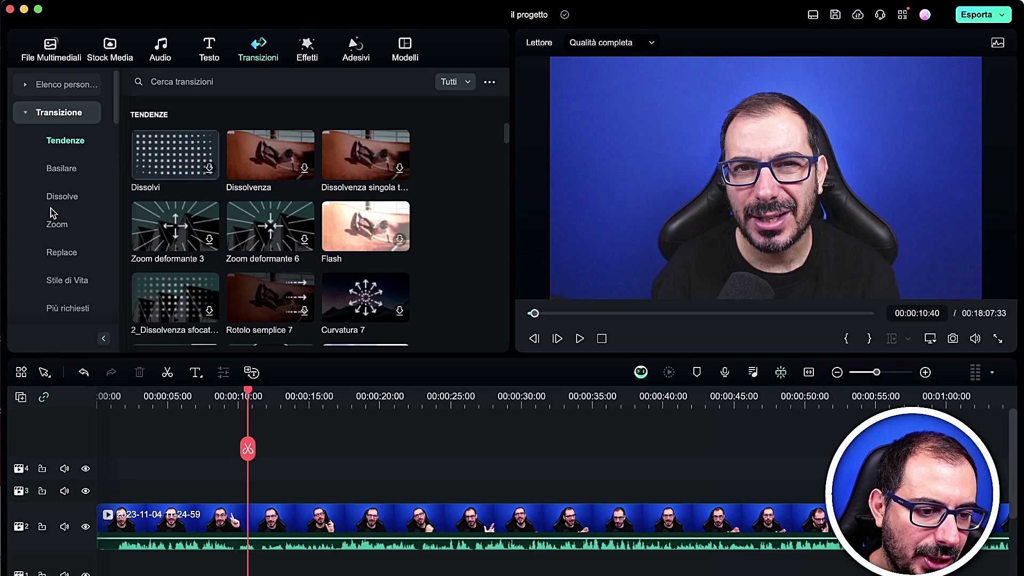
scroll(53, 214, down, 5)
scroll(69, 215, up, 5)
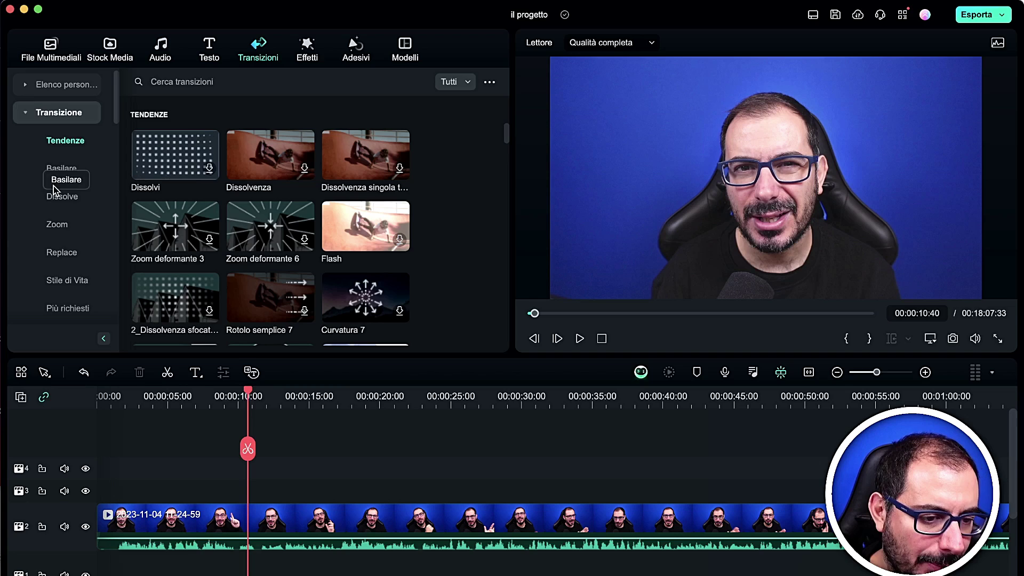
scroll(53, 189, down, 20)
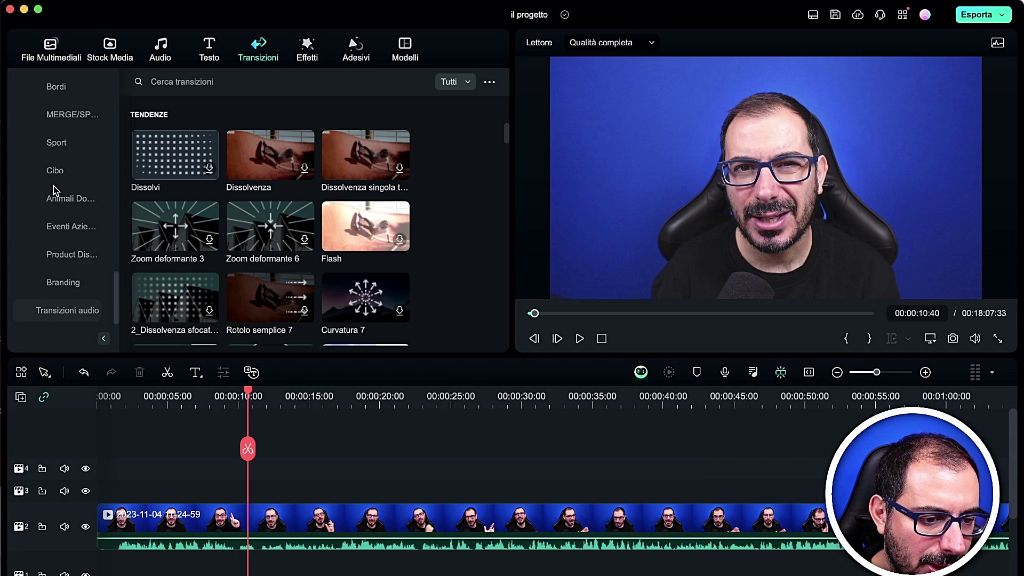
click(74, 200)
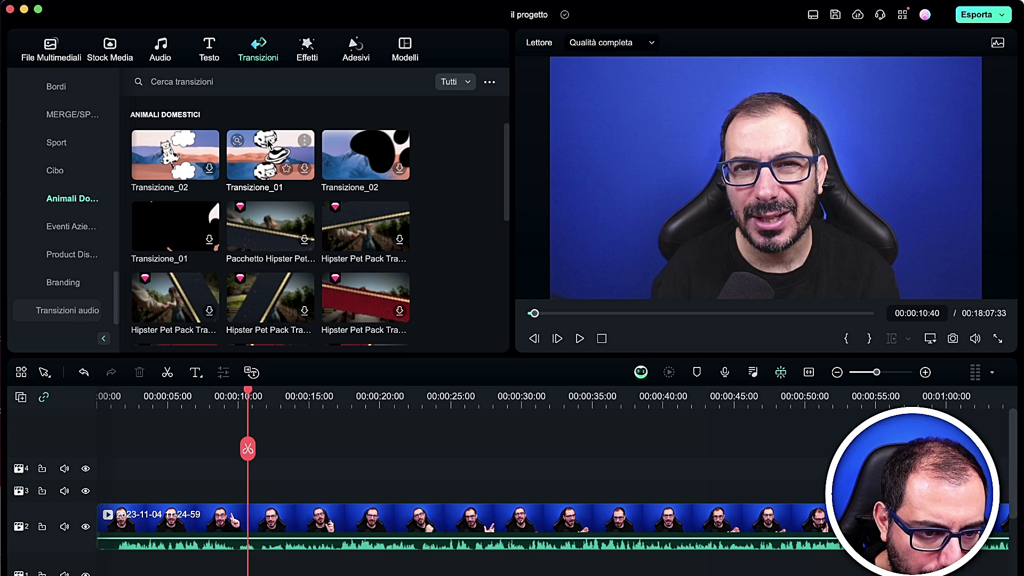
drag(265, 140, 272, 480)
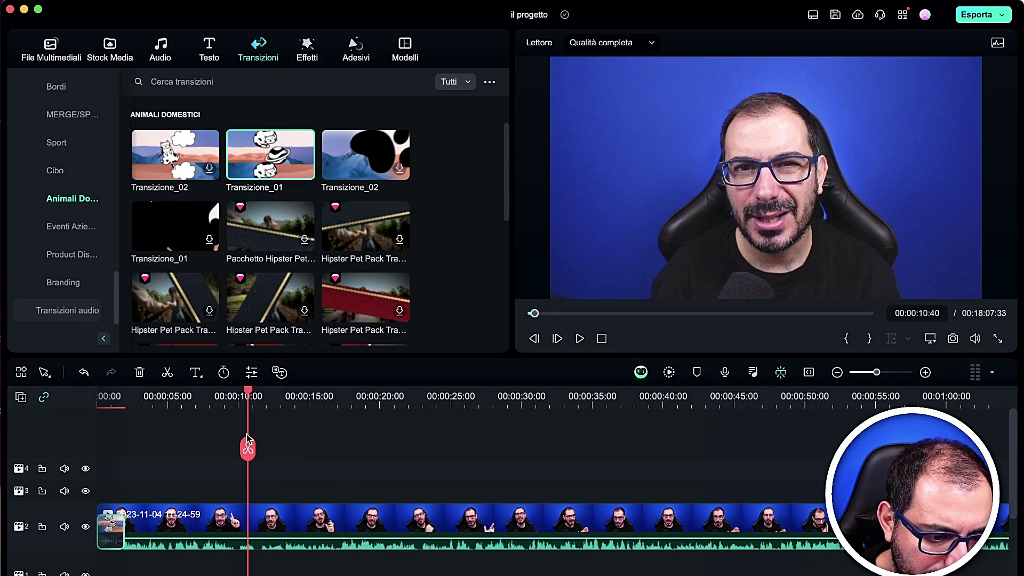
drag(247, 439, 95, 439)
key(space)
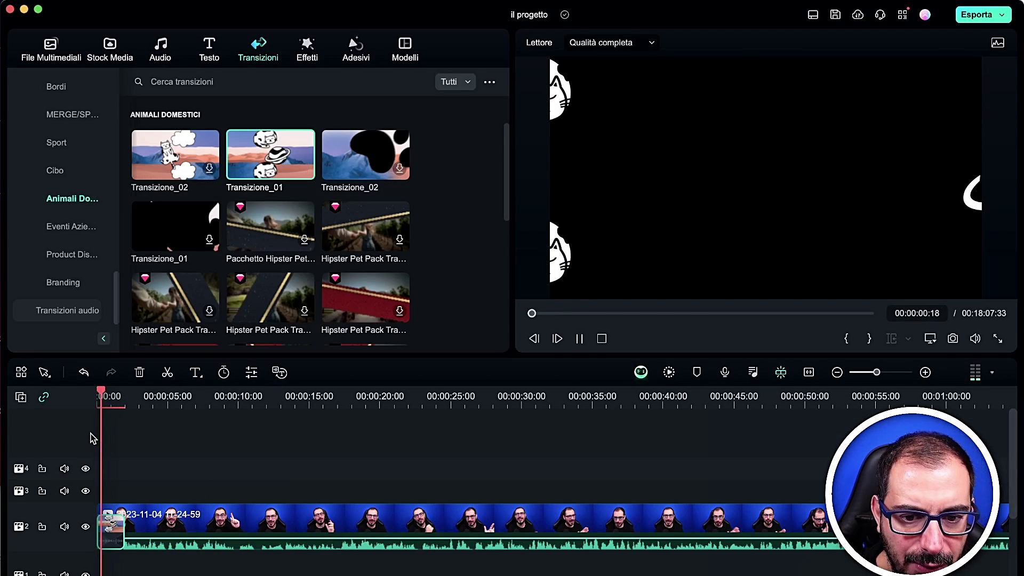
key(space)
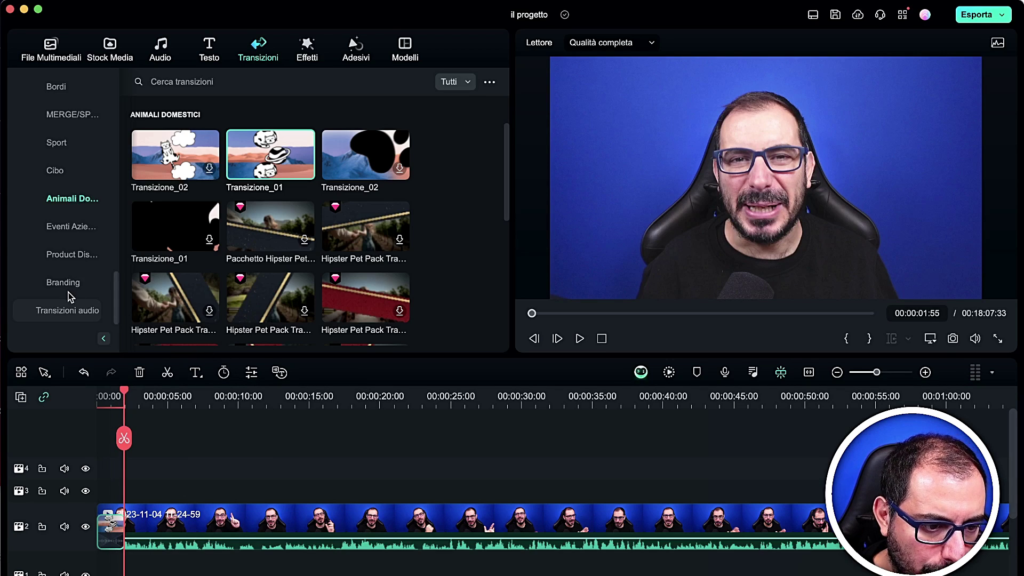
- Browse the audio transitions and try to apply "Guadagno costante" to the recorded video at about 14 seconds
click(68, 311)
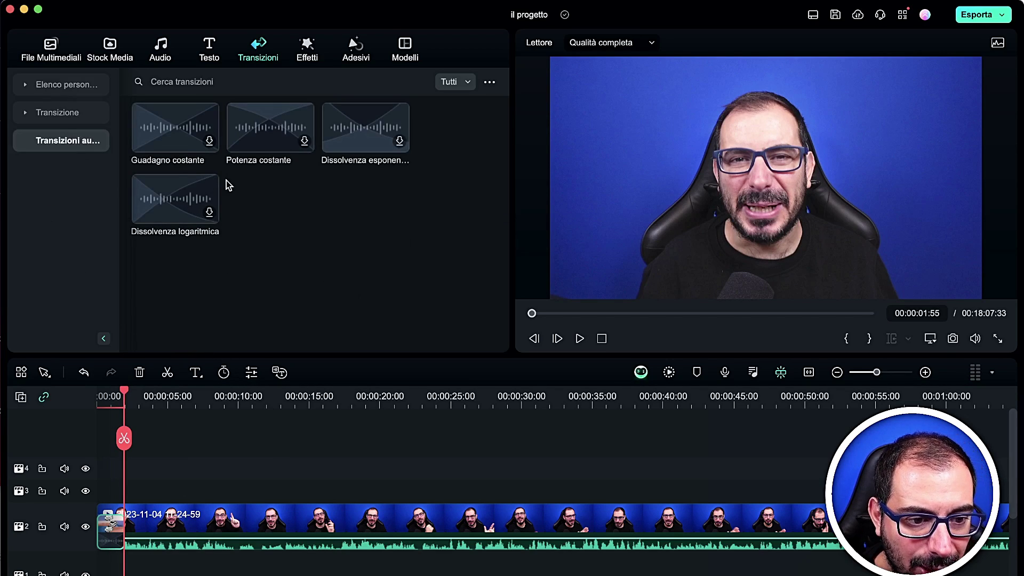
drag(178, 138, 303, 535)
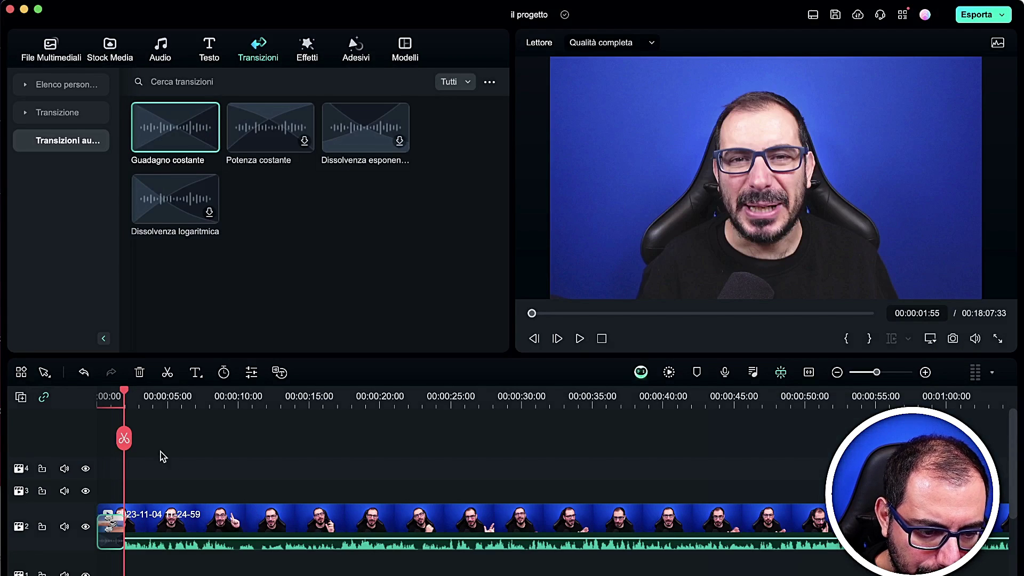
- Open the effects library and split the recorded video at 00:00:10:43 and 00:00:14:25
drag(128, 451, 301, 442)
click(308, 68)
click(249, 442)
click(302, 441)
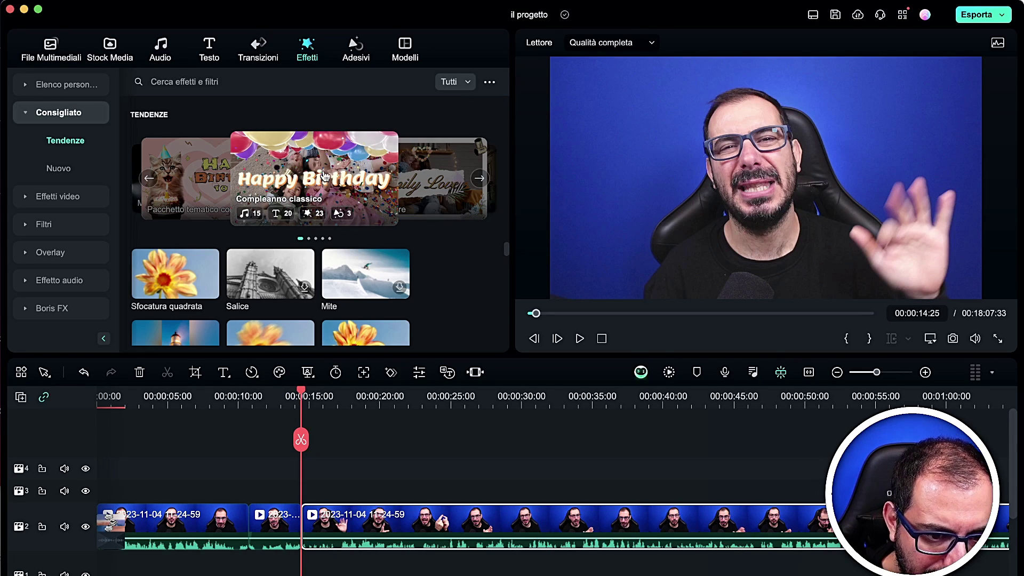
- Apply the Moonrise effect from the "Compleanno classico" pack to the short middle clip and dismiss the purchase offer
click(270, 207)
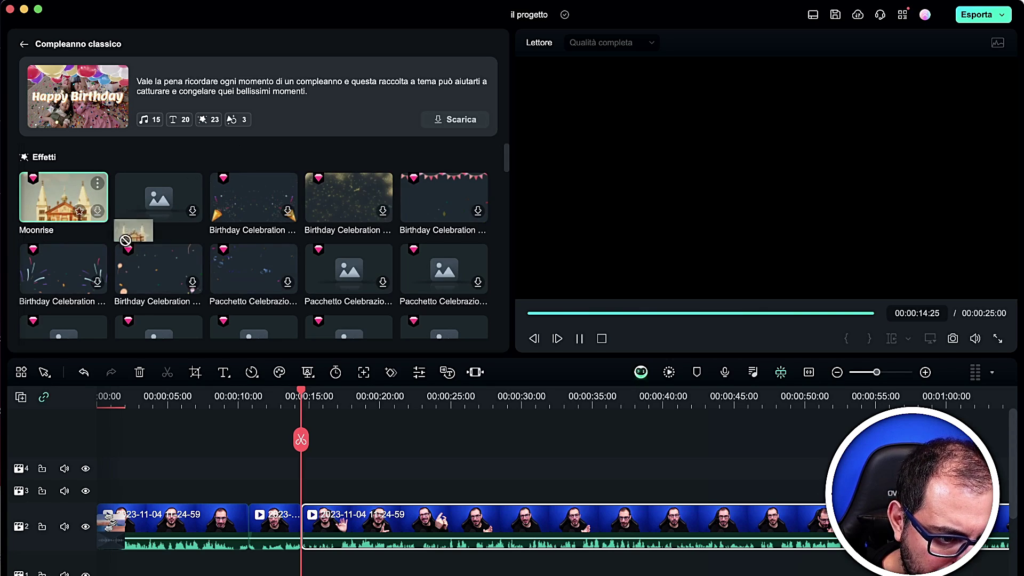
drag(64, 197, 263, 517)
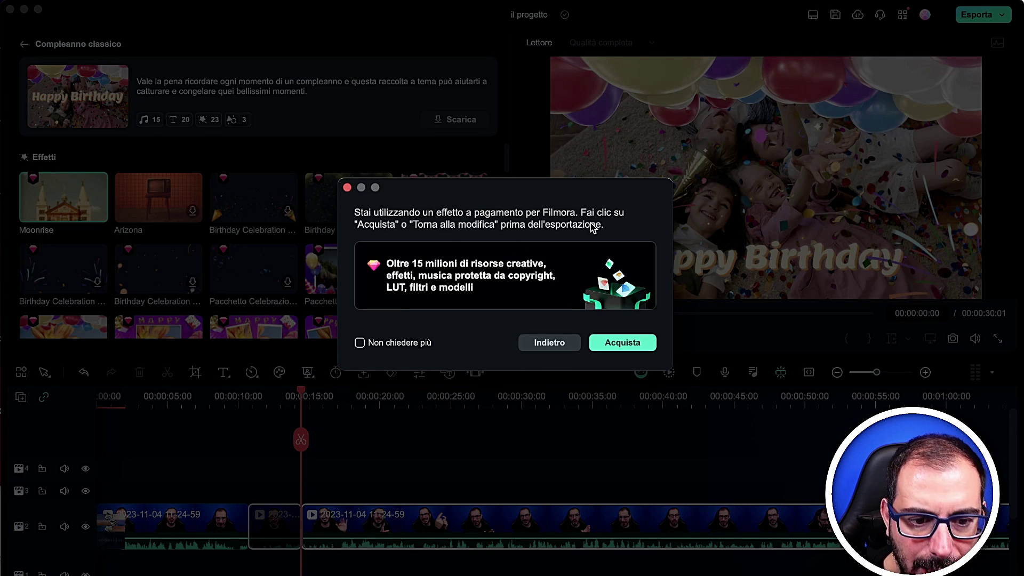
click(549, 343)
- Add the Film 7 effect from the birthday pack on track 3 above the middle clip and play it
scroll(270, 245, down, 5)
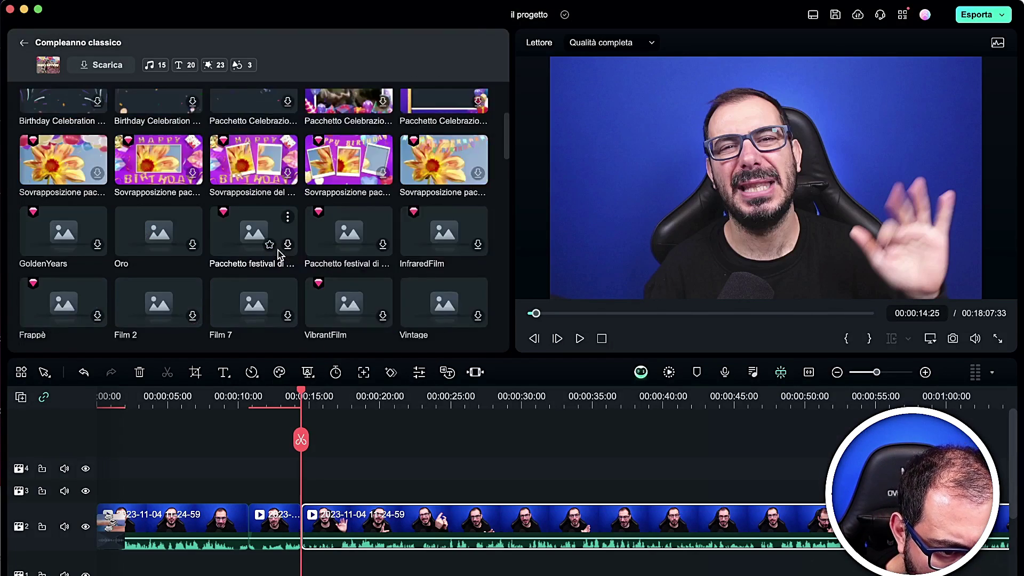
drag(282, 258, 252, 492)
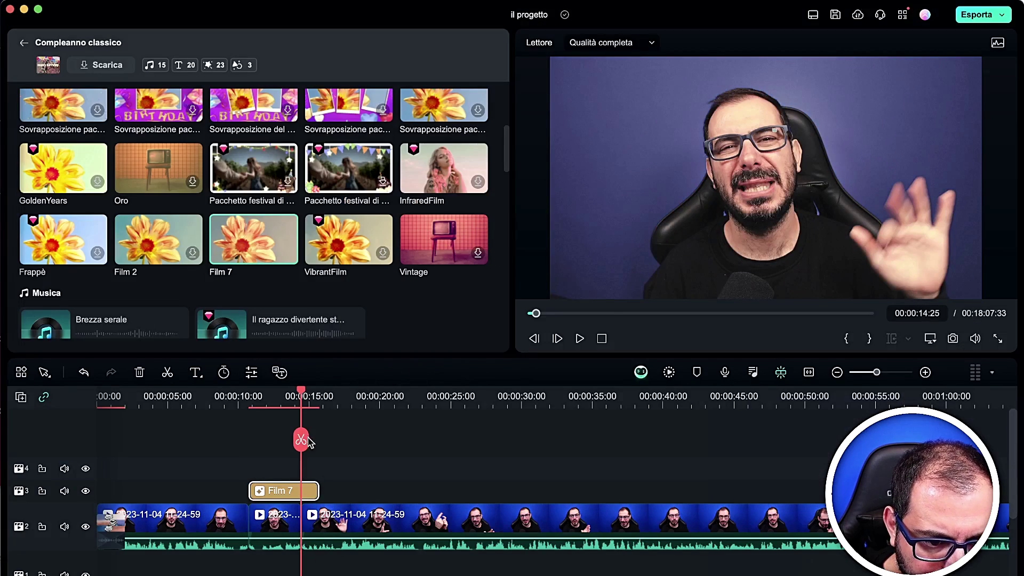
drag(300, 440, 240, 439)
key(space)
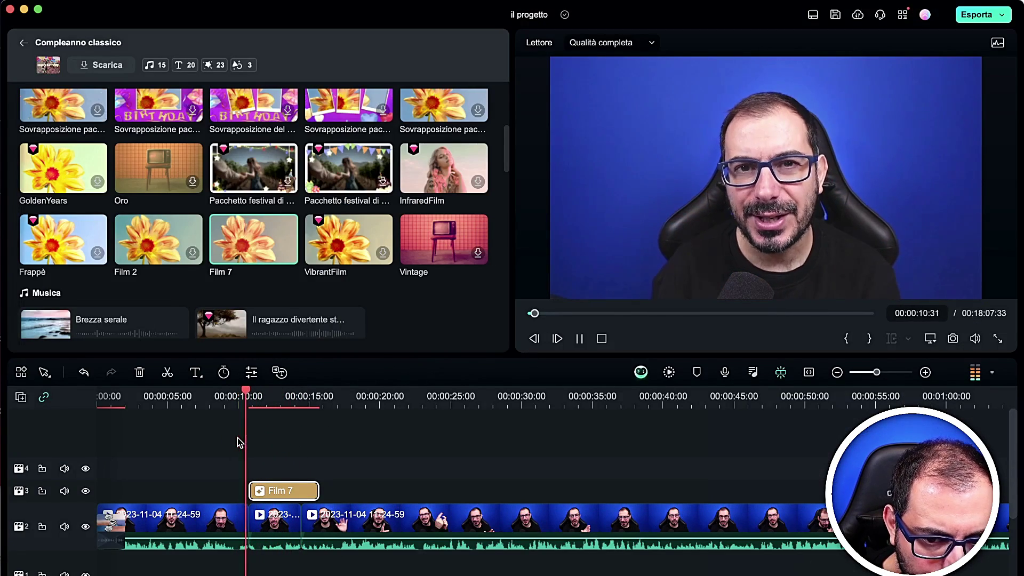
key(space)
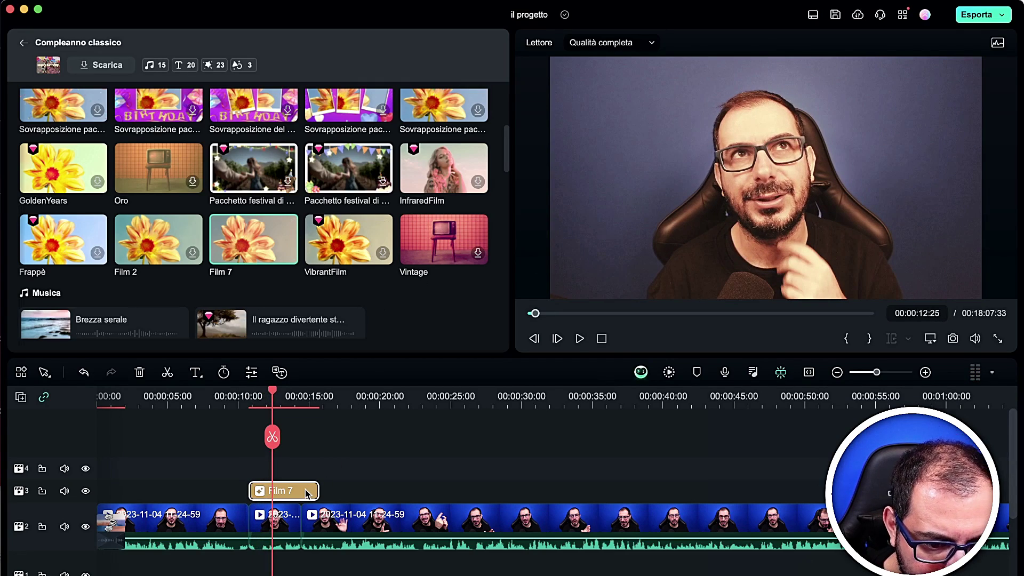
- Replace Film 7 above the middle clip with the Vintage effect, play it, leave the birthday pack and undo the addition
drag(453, 245, 248, 484)
key(space)
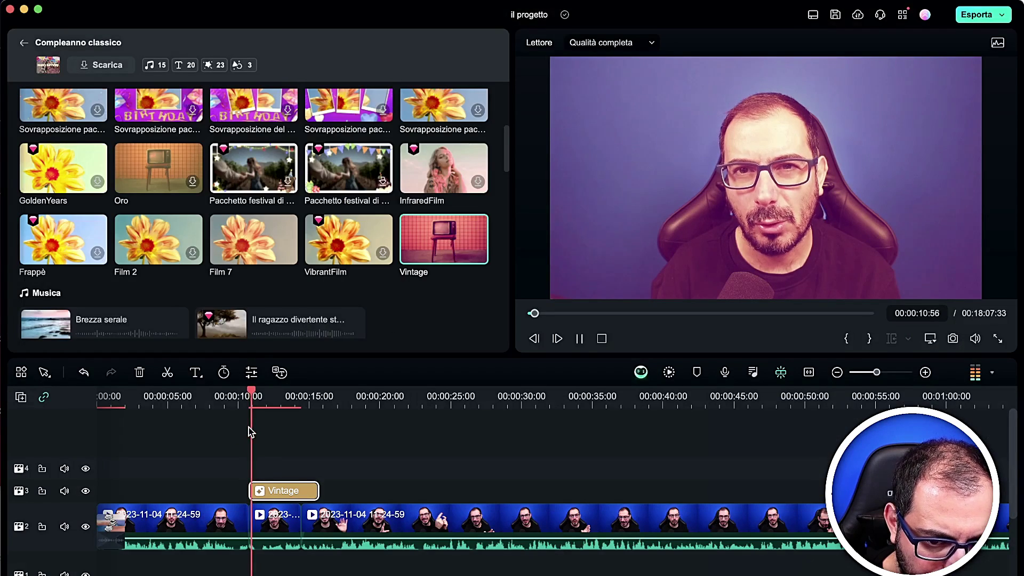
key(space)
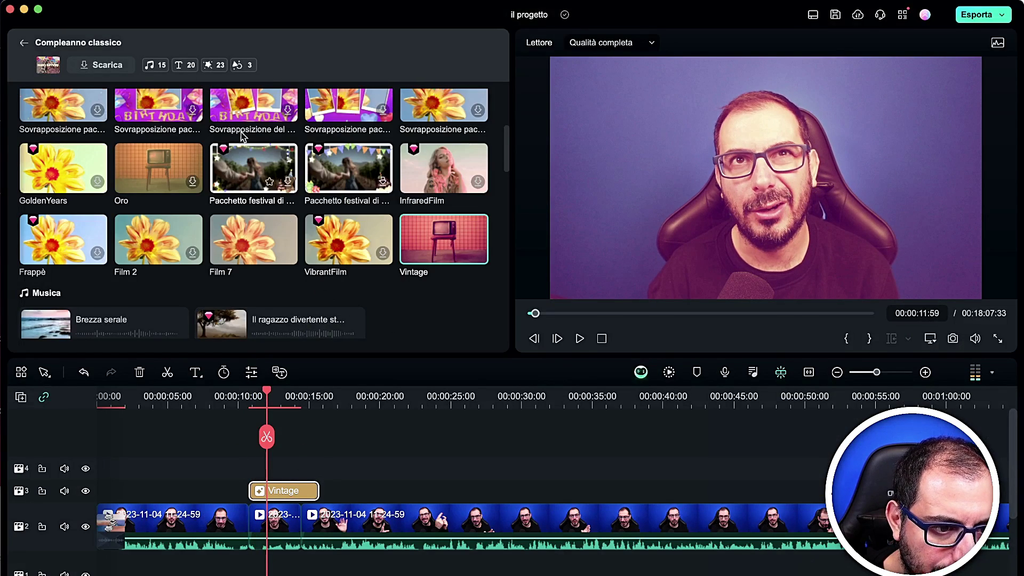
click(19, 44)
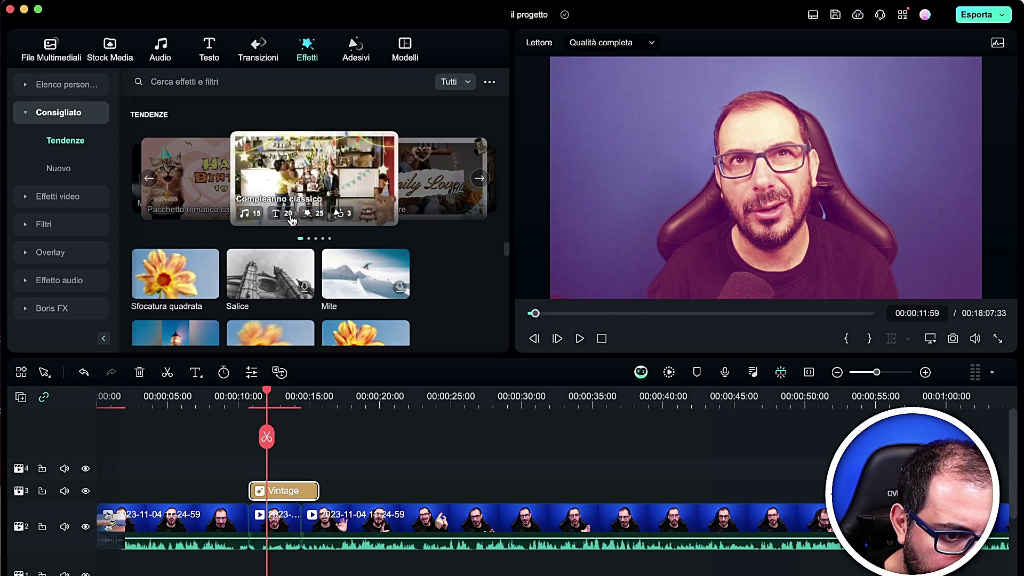
key(super+z)
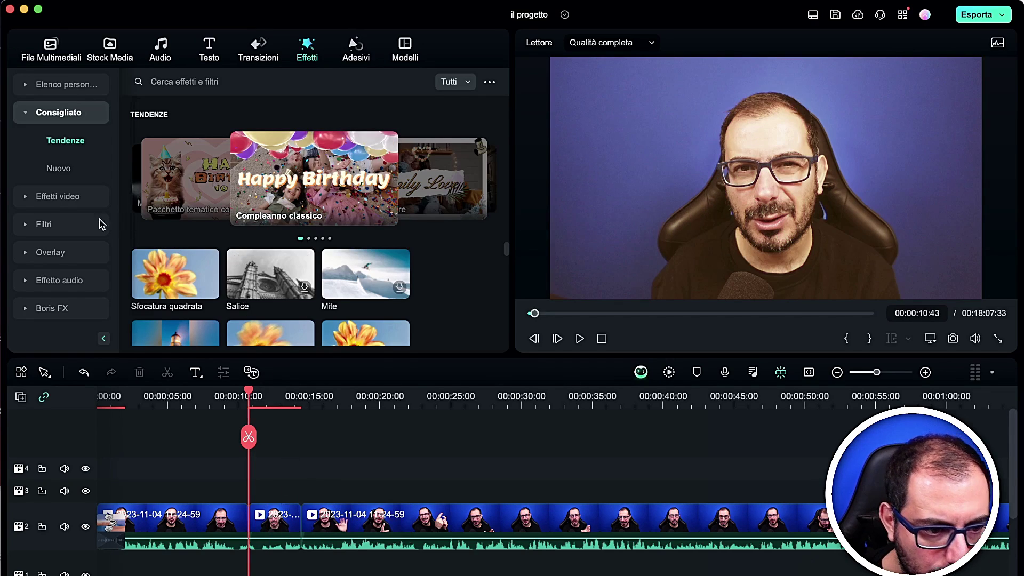
- Add the automatic enhancement effect from the utility video effects on track 3 above the middle clip and play it
click(22, 202)
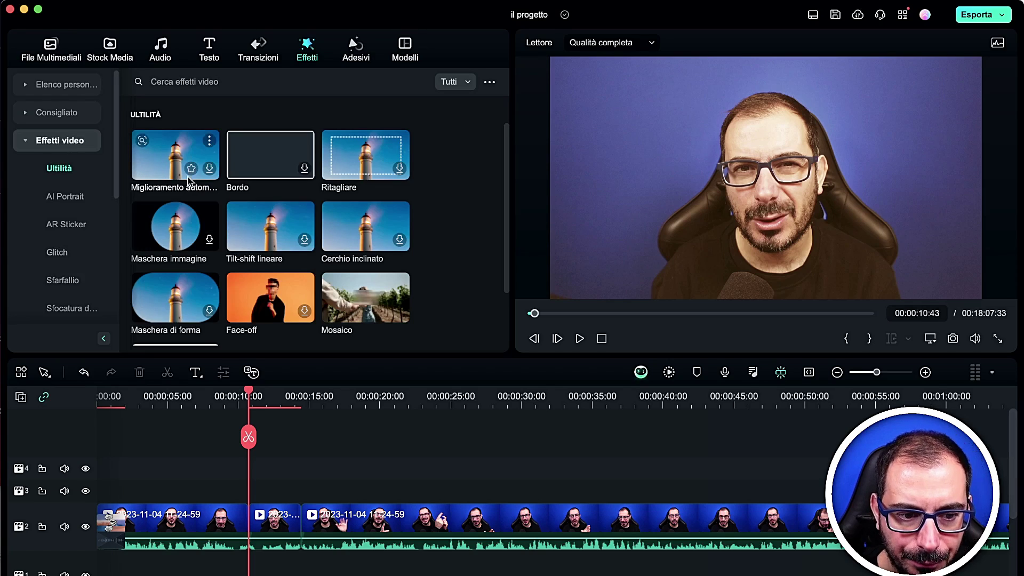
drag(172, 155, 249, 489)
key(space)
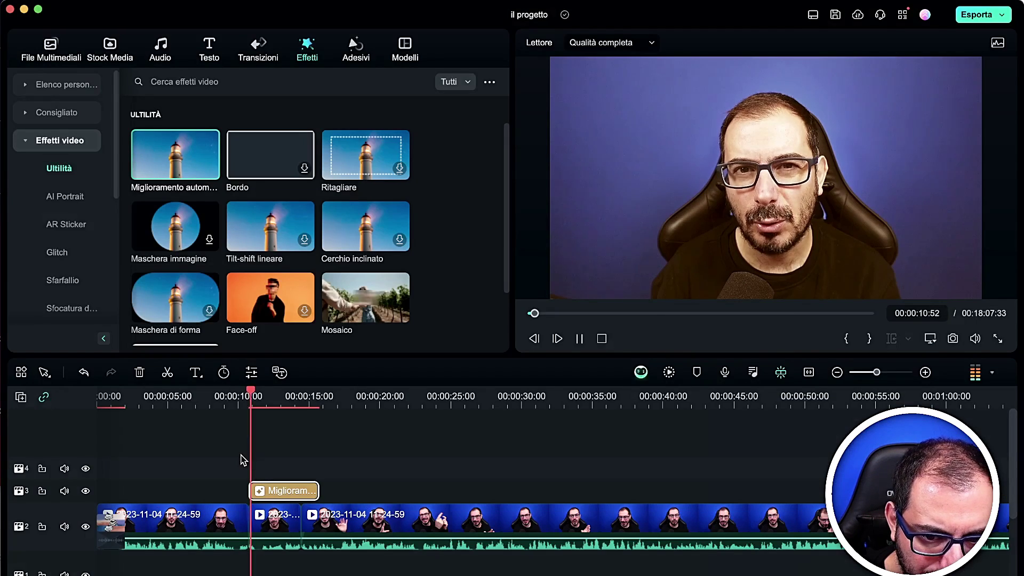
key(space)
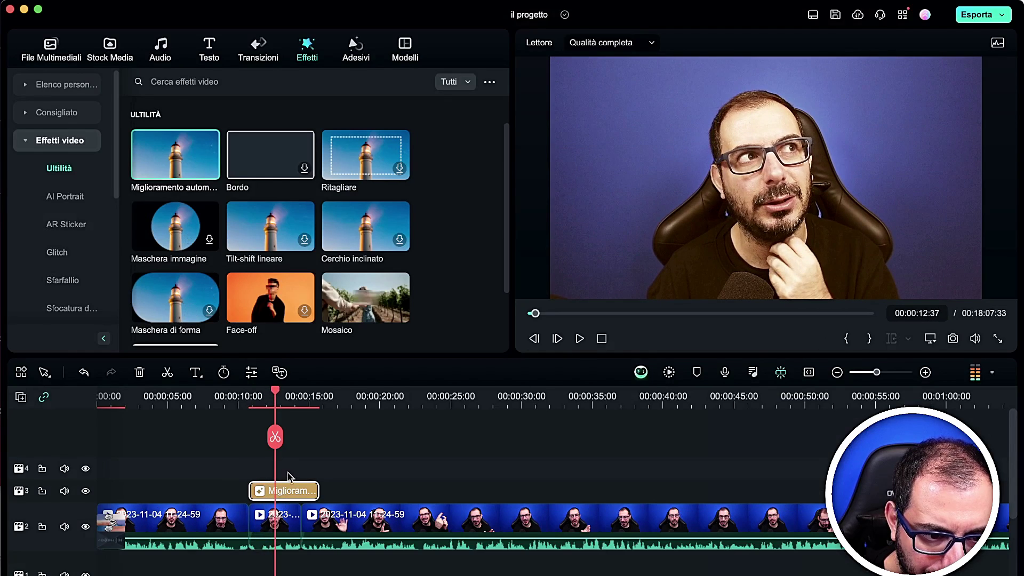
- Compare the middle clip with and without the automatic enhancement, and undo both it and the Moonrise effect
key(super+z)
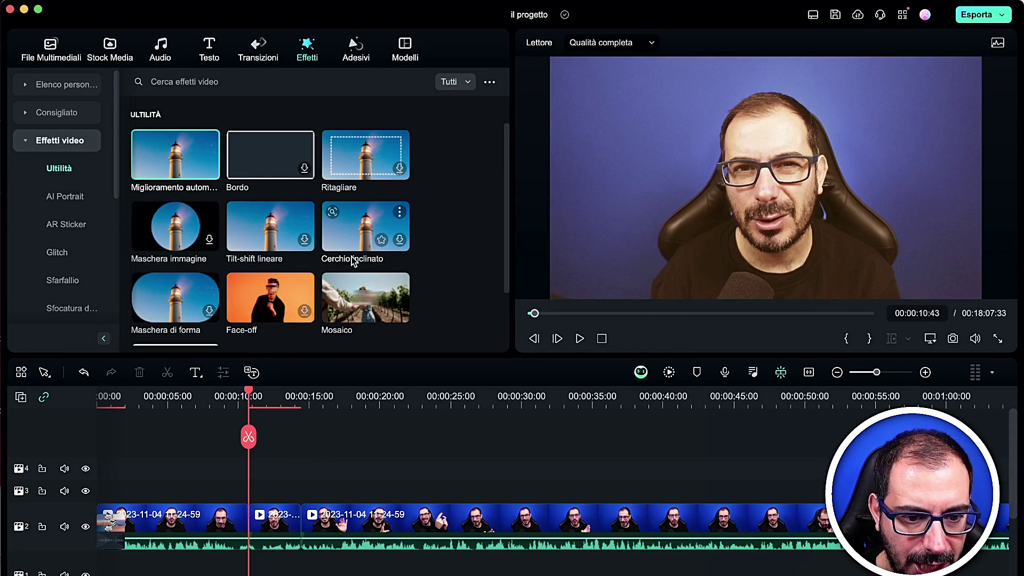
mouse_move(267, 520)
mouse_down()
mouse_move(293, 487)
mouse_move(247, 485)
mouse_move(268, 510)
mouse_up()
key(super+shift+z)
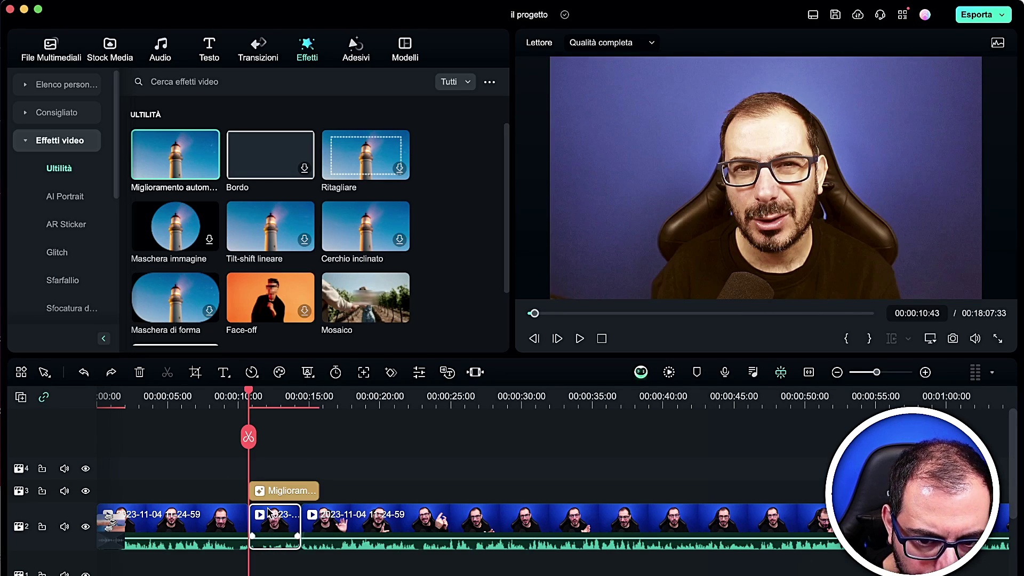
key(super+z)
key(super+shift+z)
key(super+z)
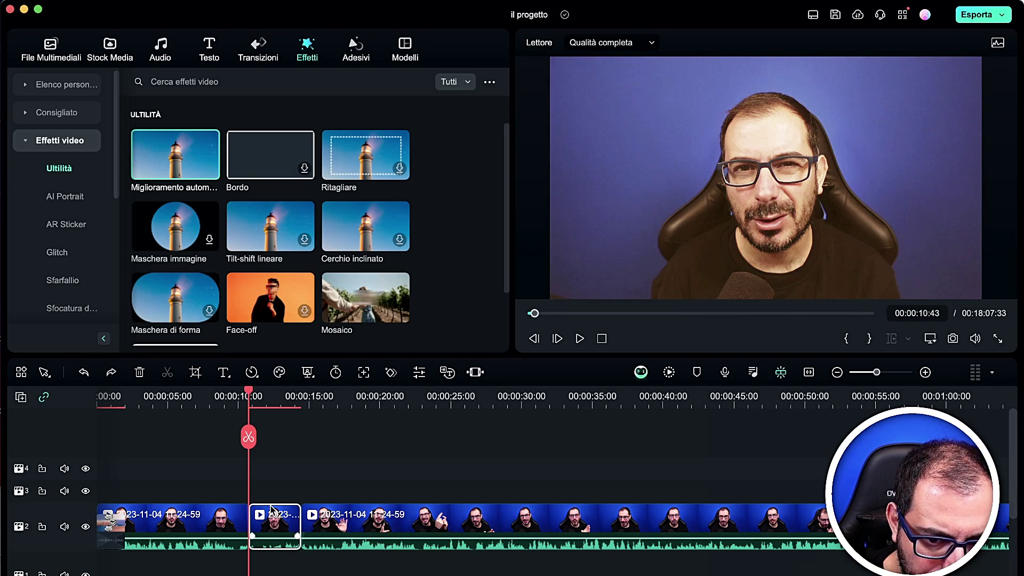
- Add the Mosaico effect on track 4 above the middle clip at 00:00:10:43 and play it
scroll(294, 244, down, 3)
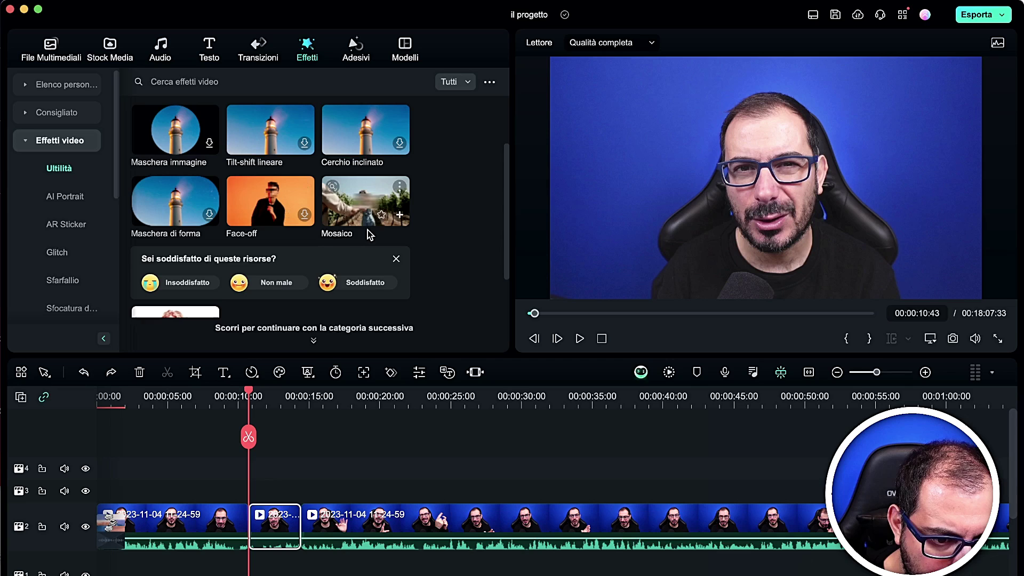
drag(370, 235, 251, 470)
key(space)
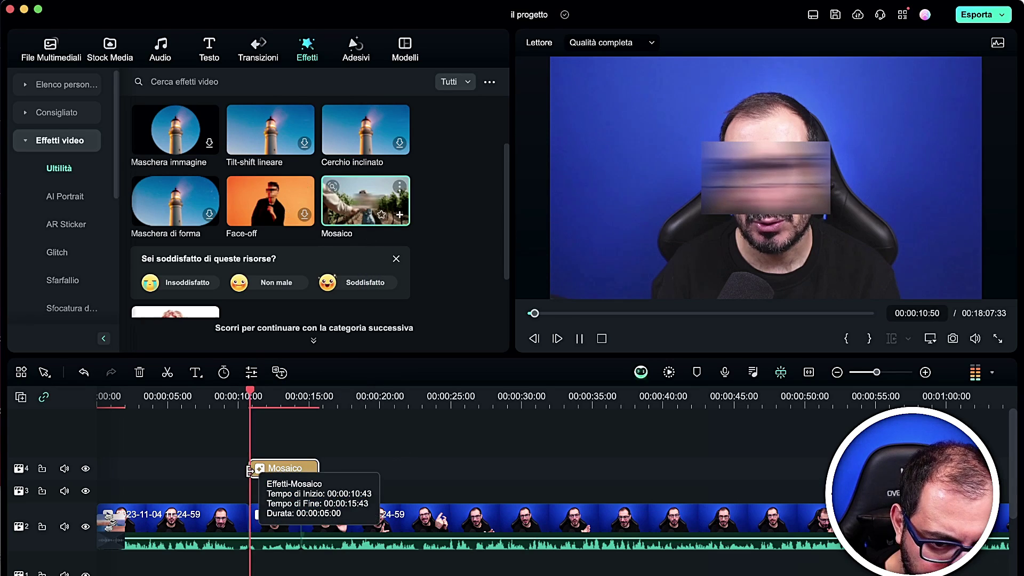
- Reshape the Mosaico area into a narrow upright strip, move it off the face onto the blue background, and close its settings
click(763, 179)
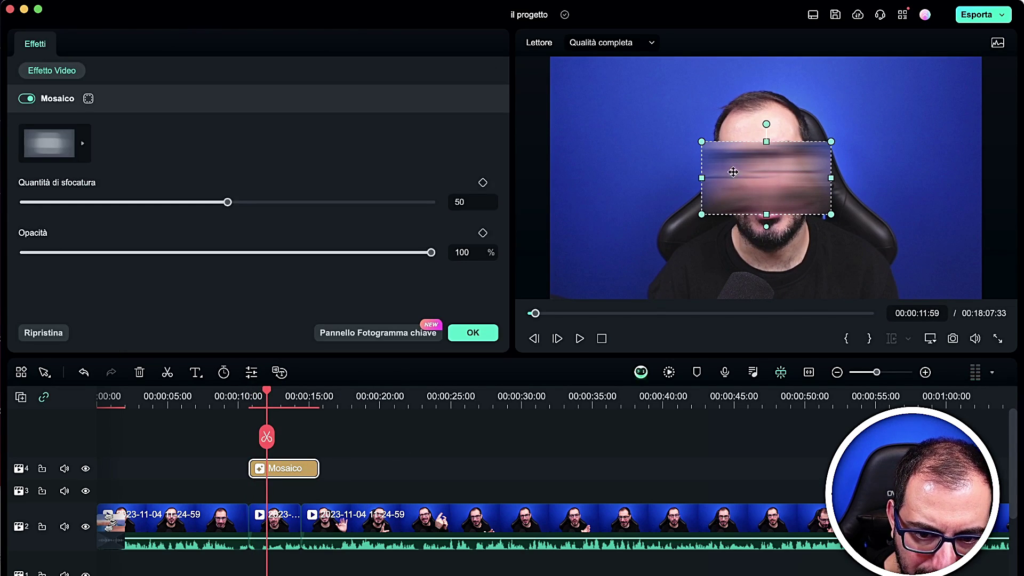
mouse_move(735, 160)
mouse_down()
mouse_move(710, 143)
mouse_move(732, 154)
mouse_up()
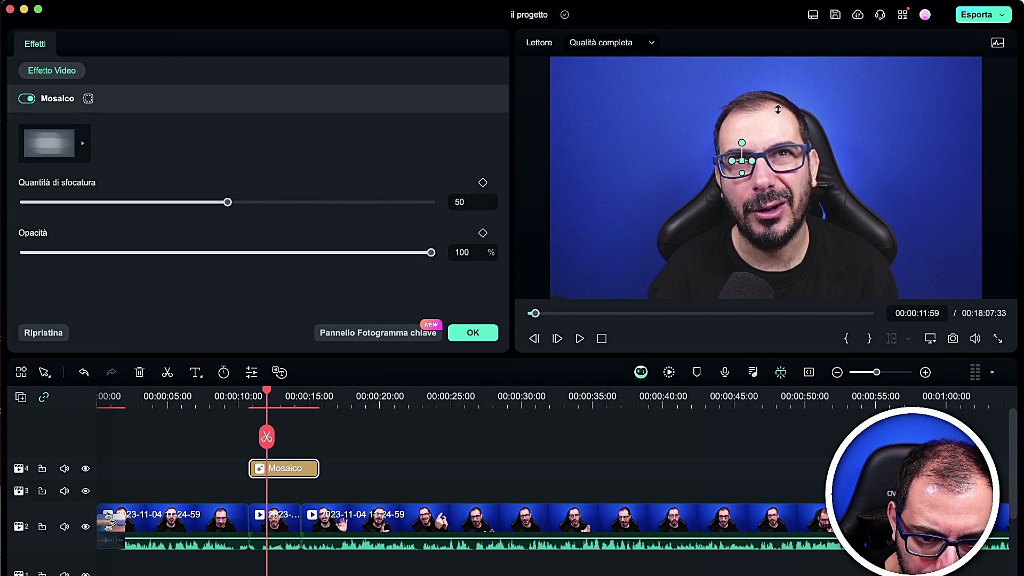
drag(742, 173, 608, 169)
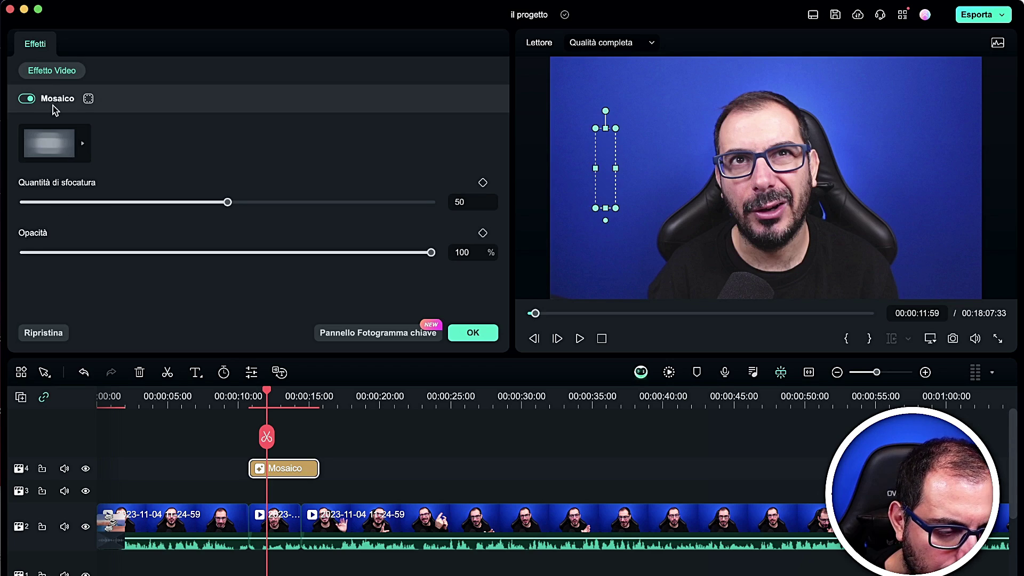
key(Escape)
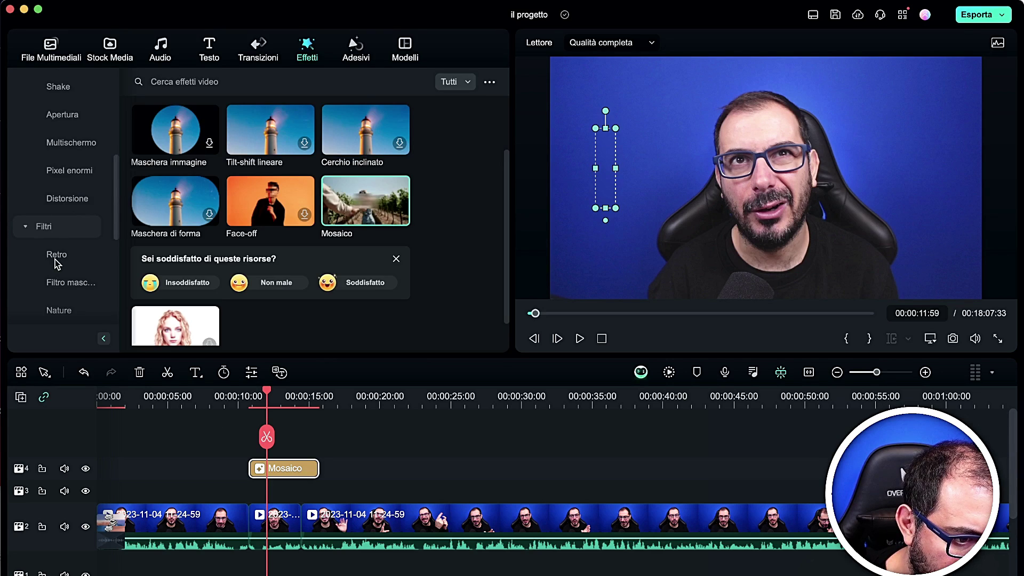
- Add the "Perdita di luce 5" overlay on track 4 at about 20 seconds and preview it at 00:00:20:27
scroll(57, 262, down, 5)
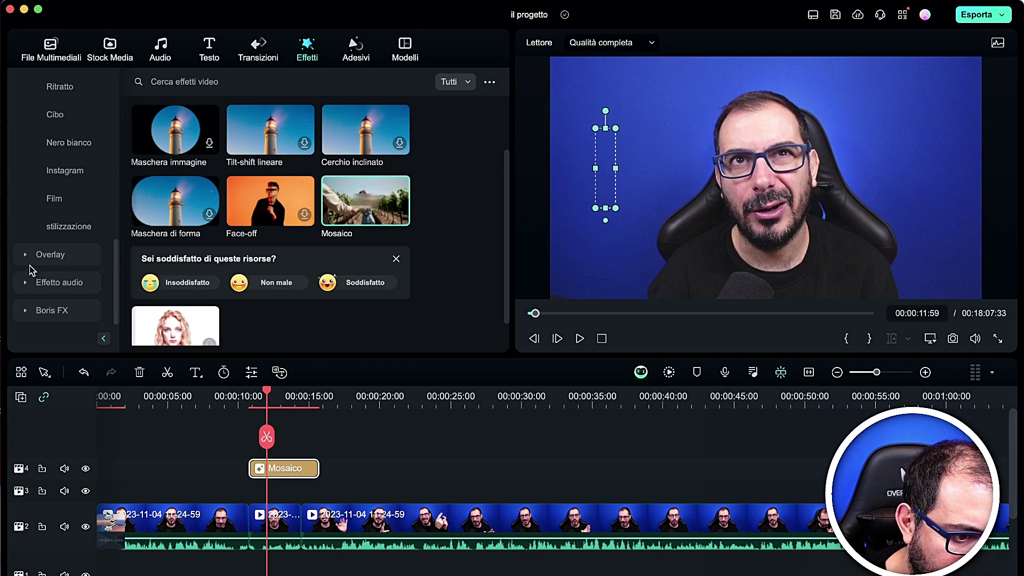
click(32, 257)
drag(176, 154, 383, 470)
drag(376, 404, 386, 405)
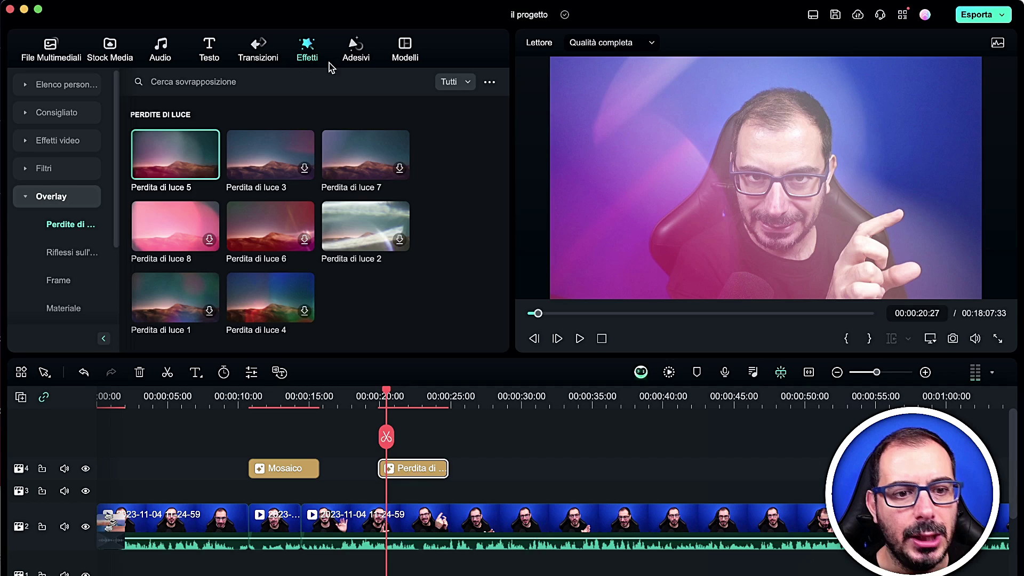
- Browse the sticker library's categories and the birthday stickers
click(350, 53)
click(72, 168)
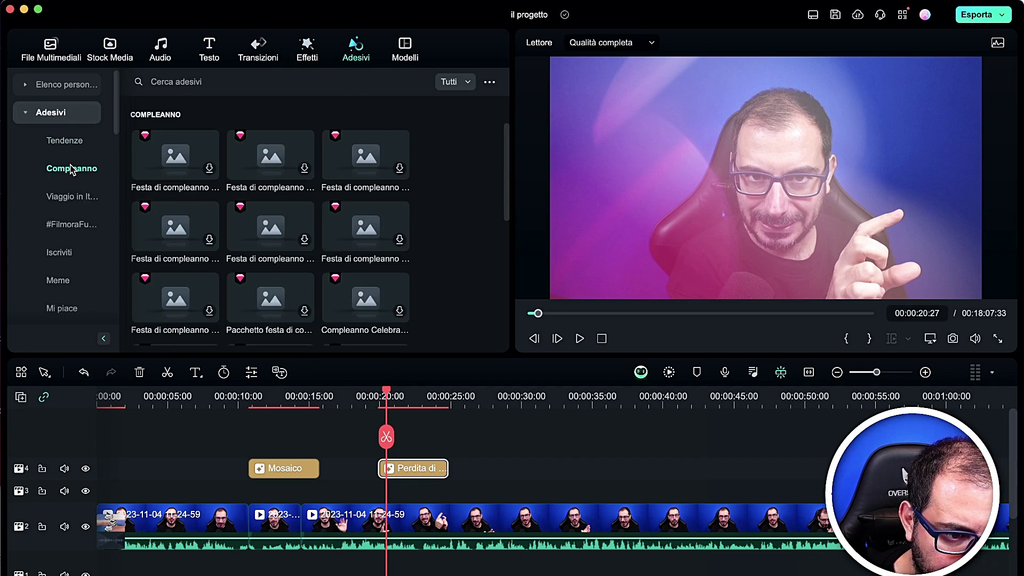
scroll(69, 168, down, 10)
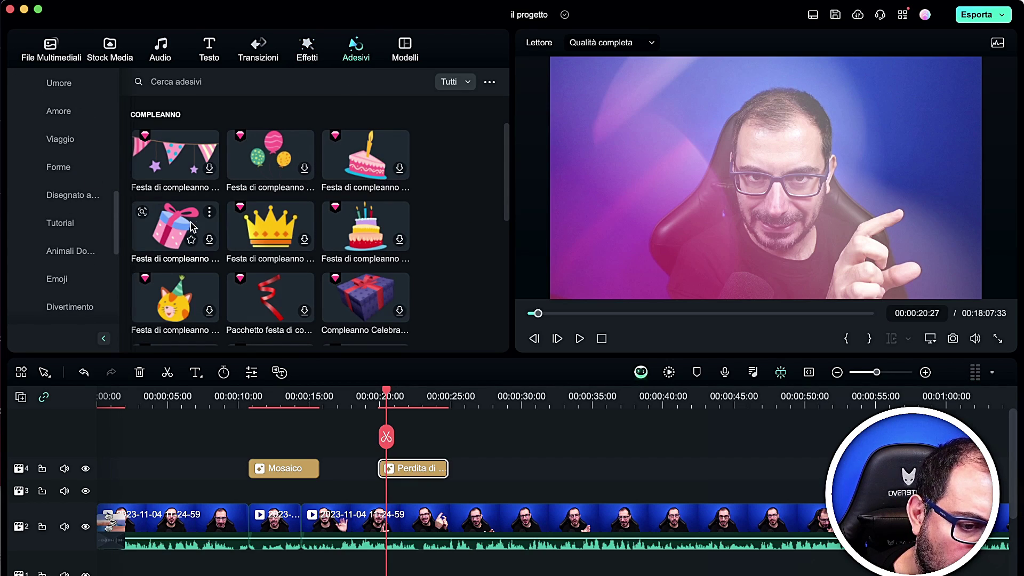
scroll(203, 245, down, 10)
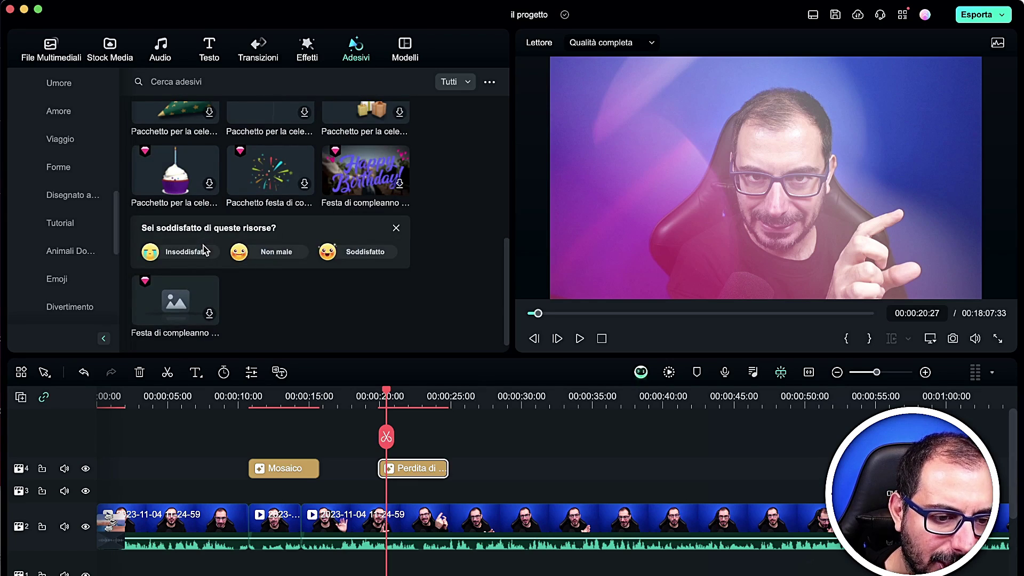
- Add the thick white arrow from the Tutorial stickers on track 4 at about 28 seconds and play it
click(63, 223)
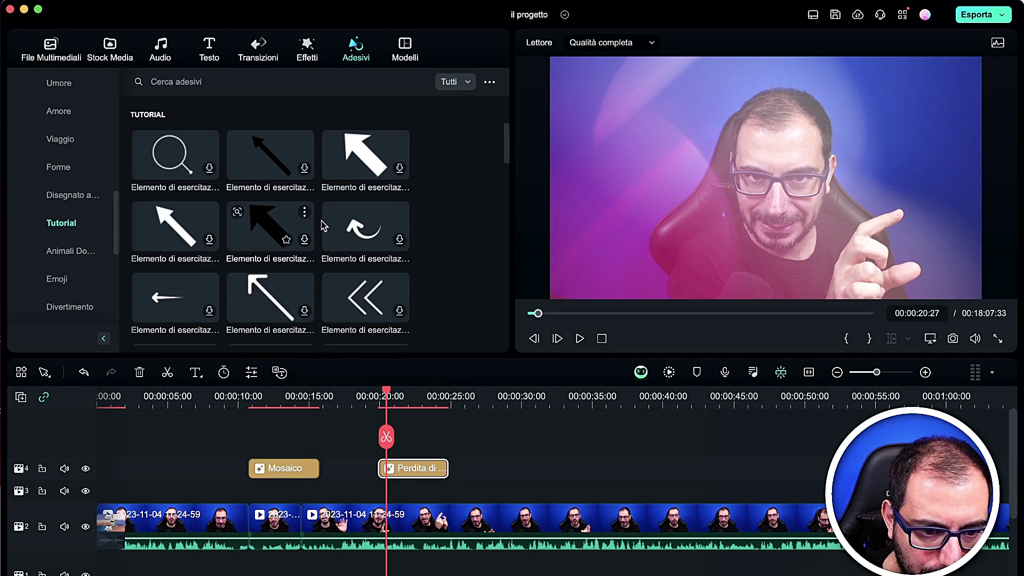
drag(380, 169, 489, 468)
drag(388, 439, 483, 437)
key(space)
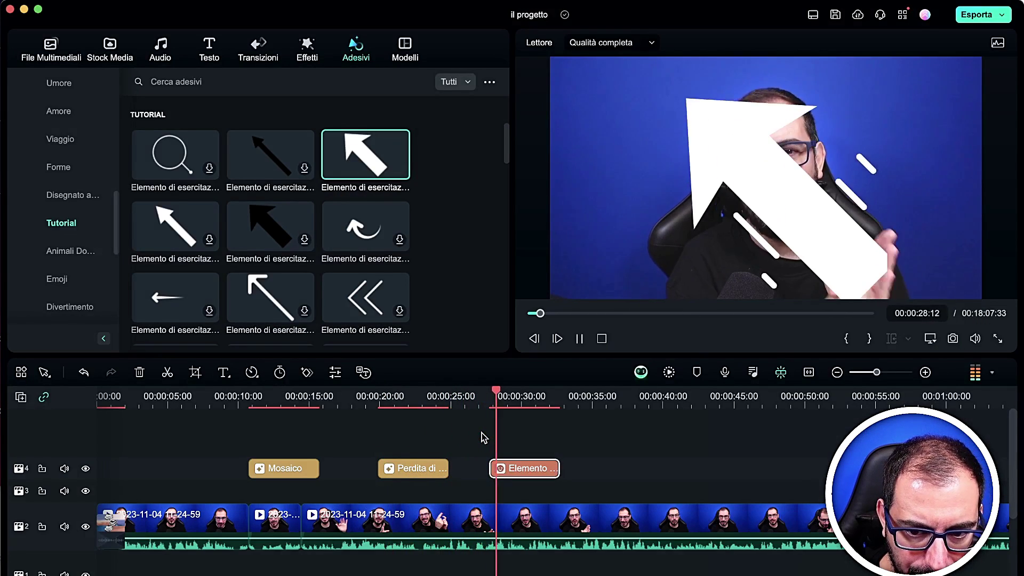
key(space)
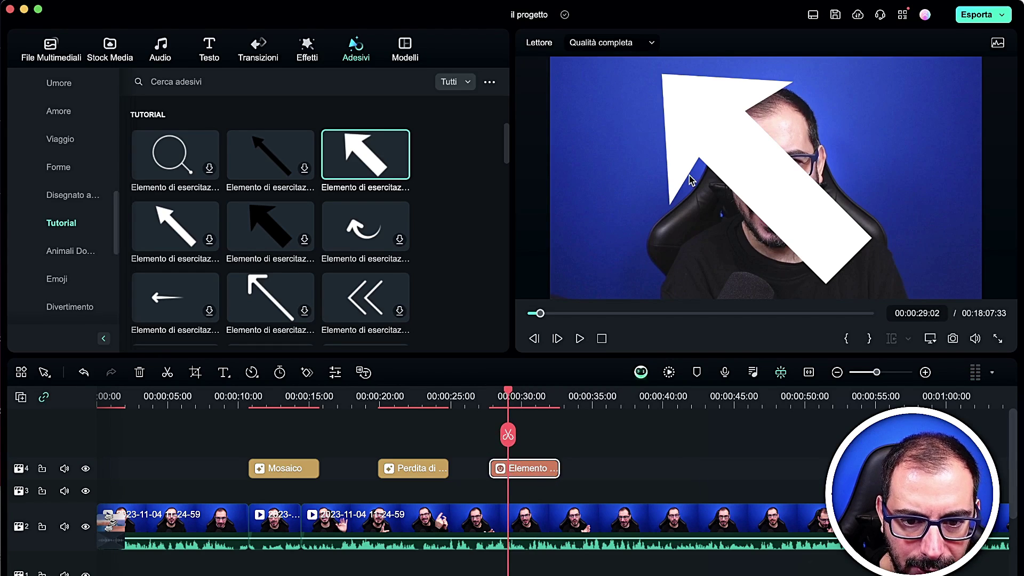
- Scale the arrow sticker down to 48.70% and move it to about X 434.88, Y -161.84, beside the speaker's face
click(711, 135)
drag(643, 59, 770, 181)
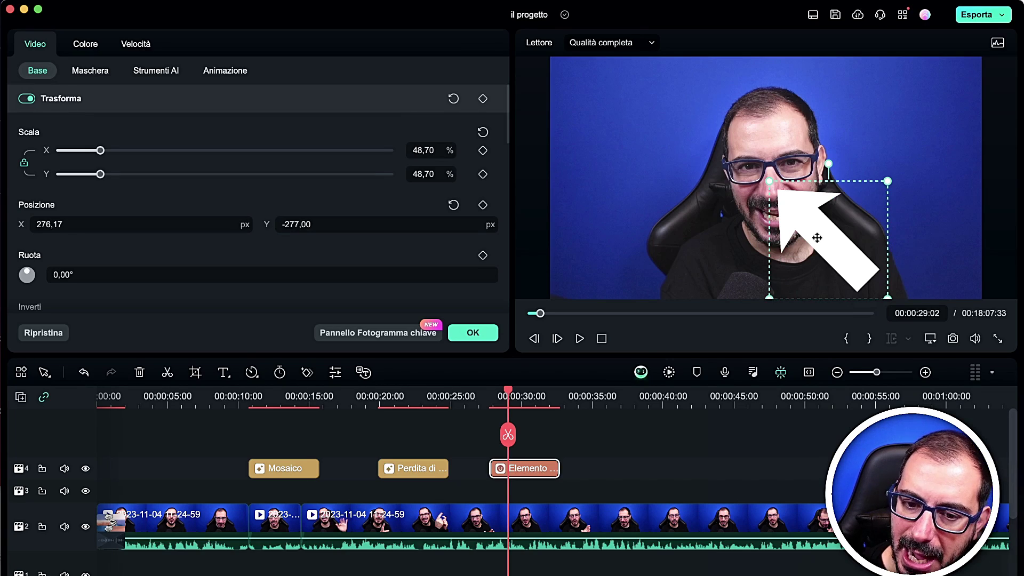
drag(818, 238, 853, 212)
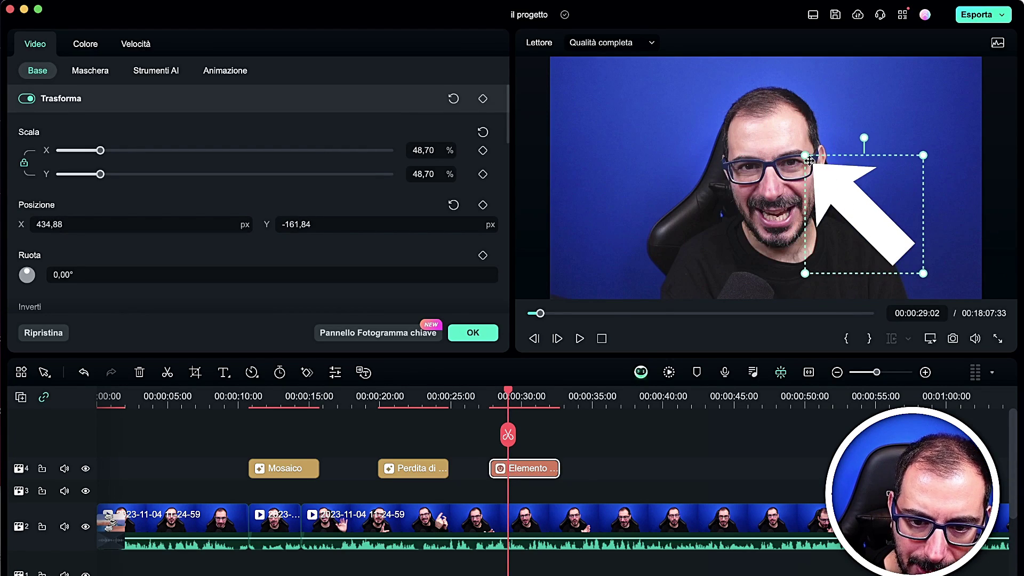
- Scale the arrow sticker to 35.73%, move it to X 685.38, Y -281.67, play it and accept the settings
drag(810, 160, 883, 231)
drag(917, 261, 915, 227)
key(space)
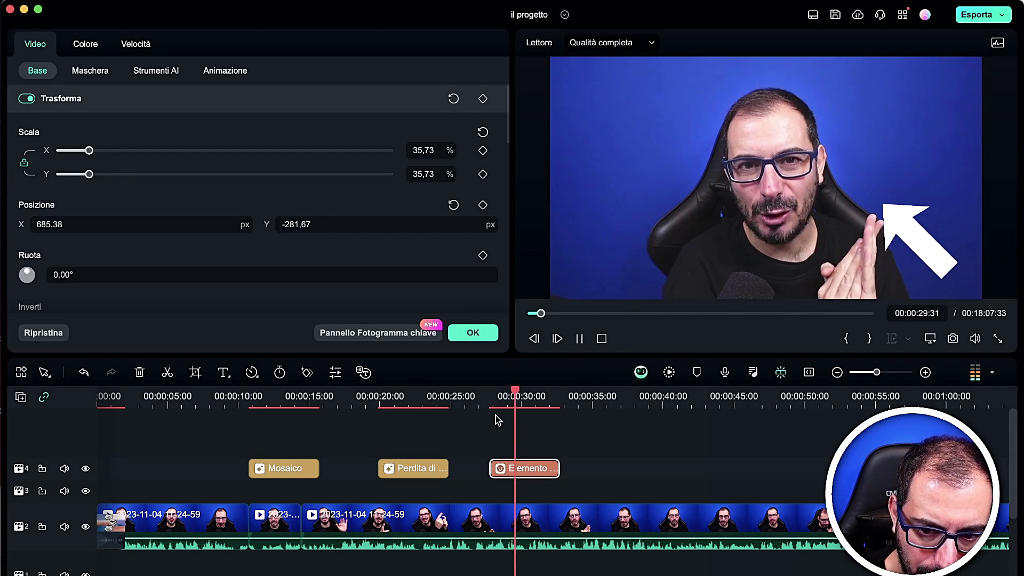
key(space)
scroll(181, 198, down, 10)
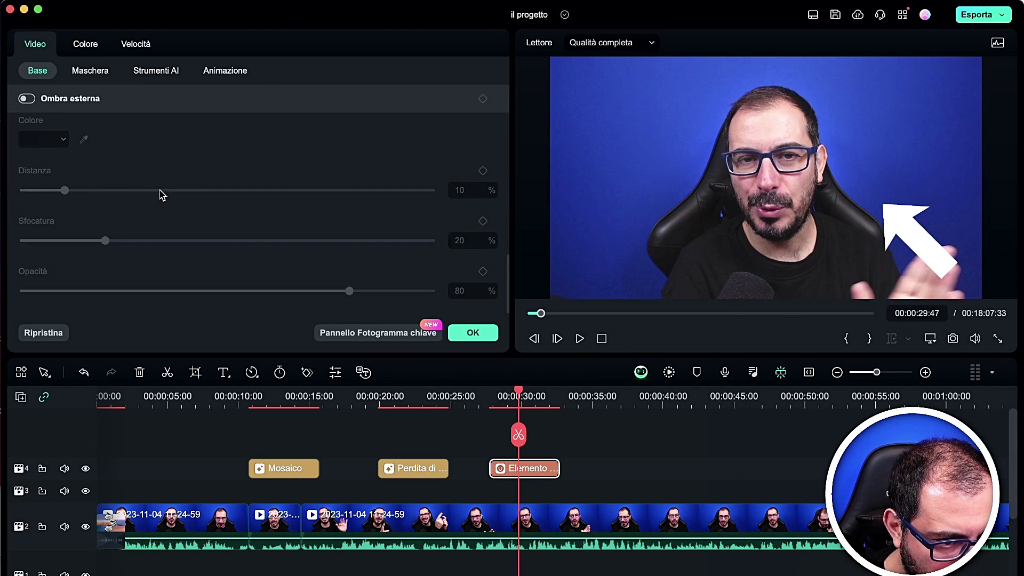
click(472, 332)
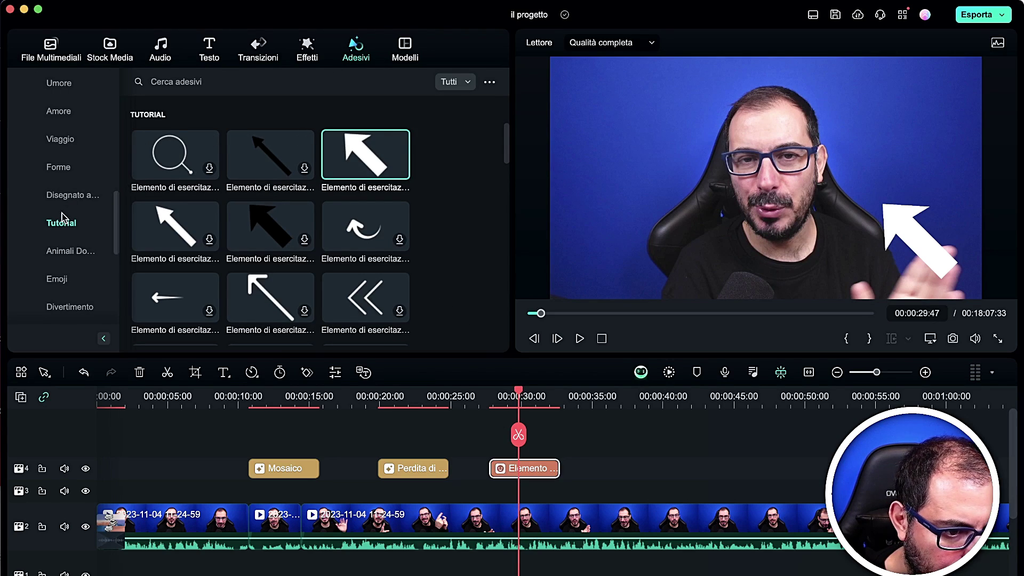
- Download the trending Vintage Collage template, preview it and add it on track 1 at about 00:00:29:47
scroll(61, 216, down, 5)
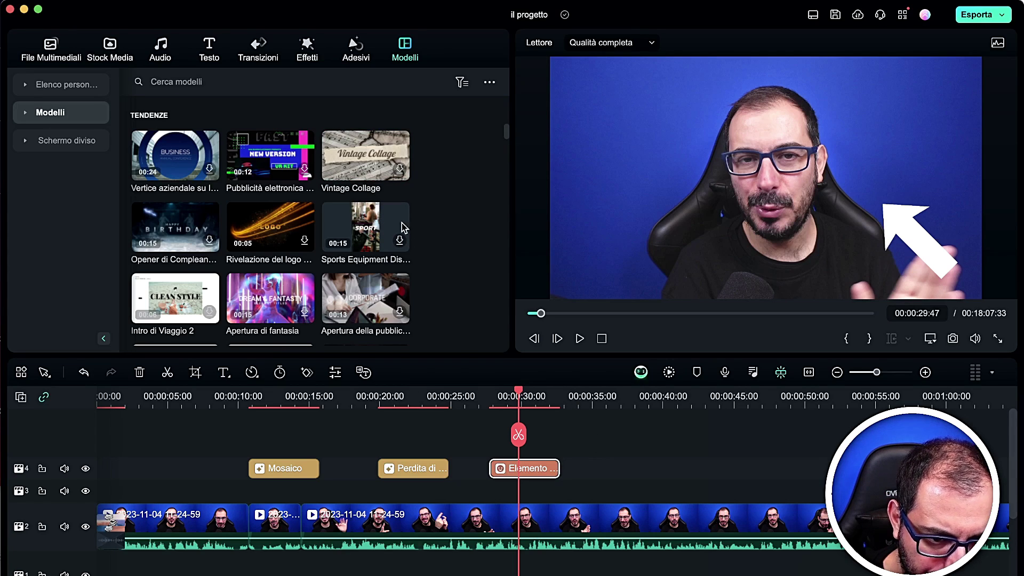
click(362, 161)
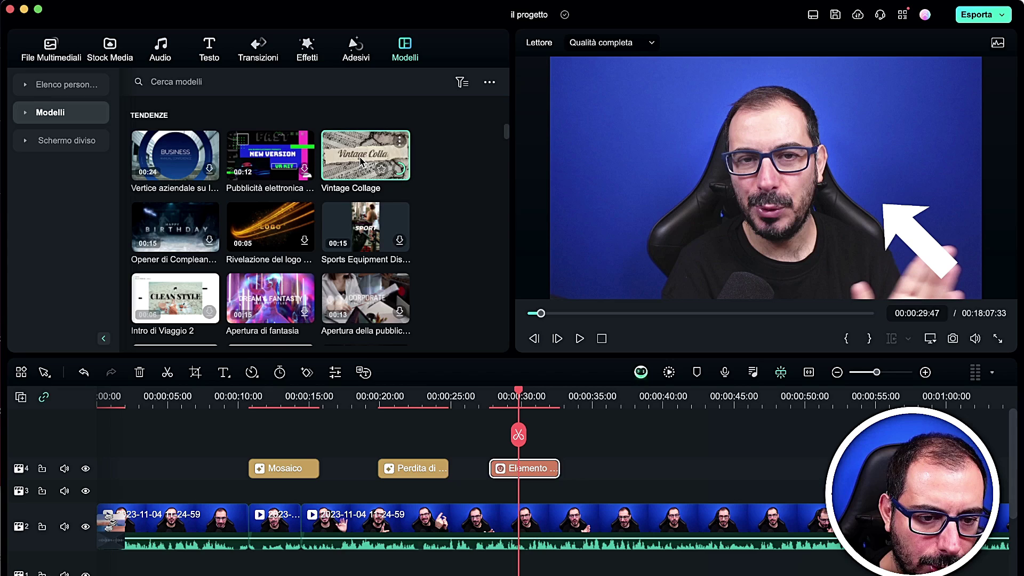
right_click(353, 163)
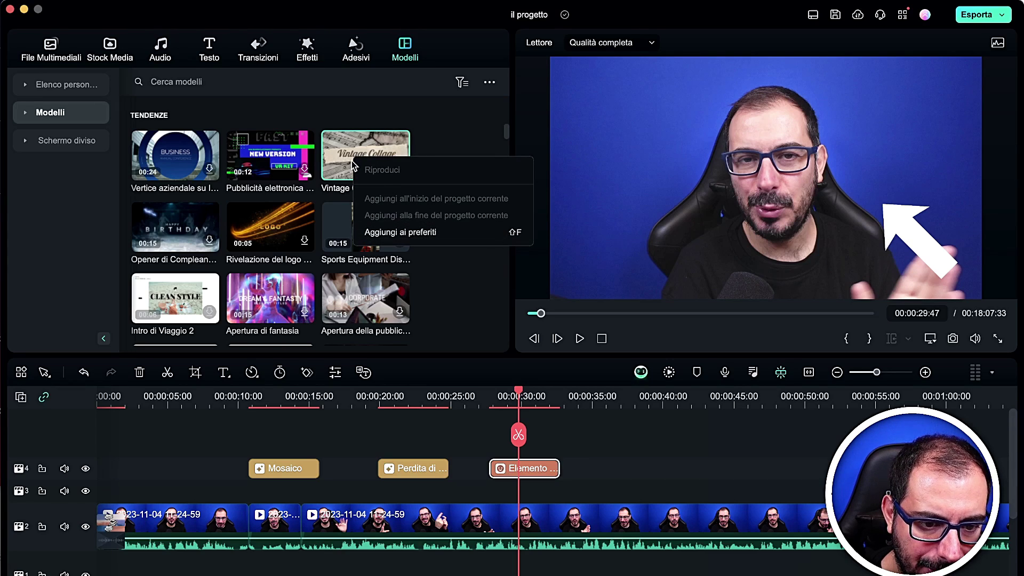
click(427, 132)
drag(381, 168, 581, 462)
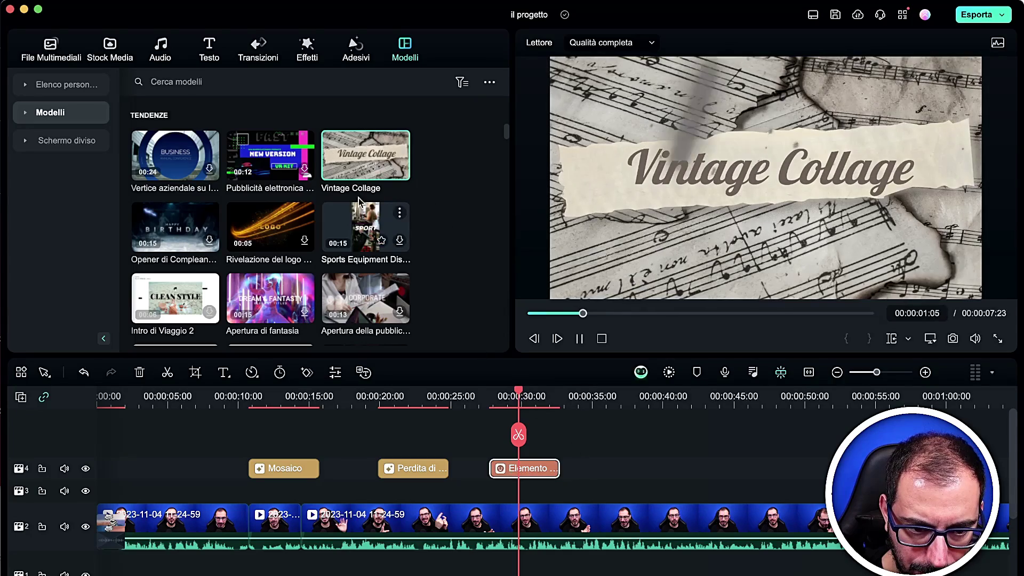
click(400, 169)
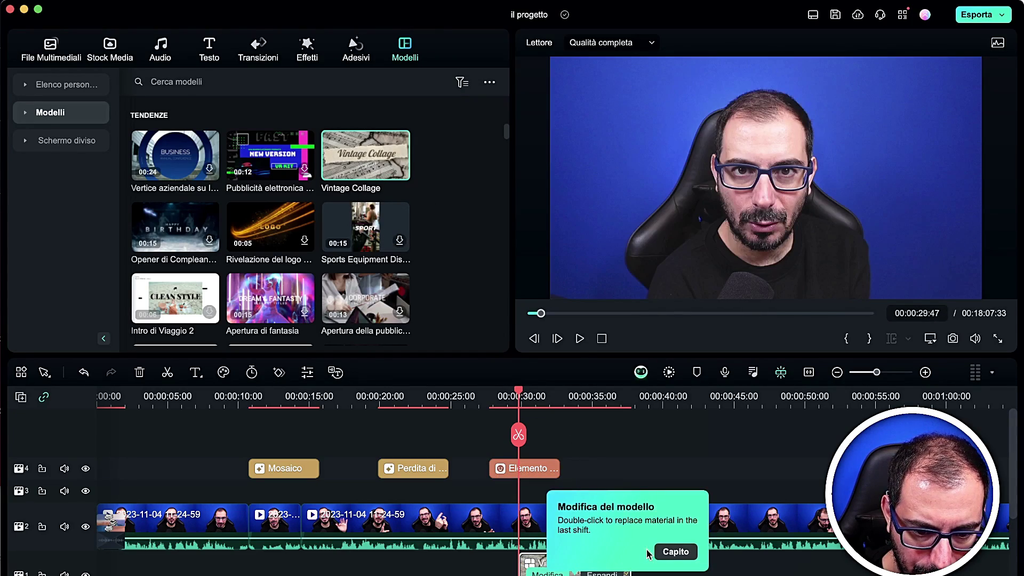
click(673, 552)
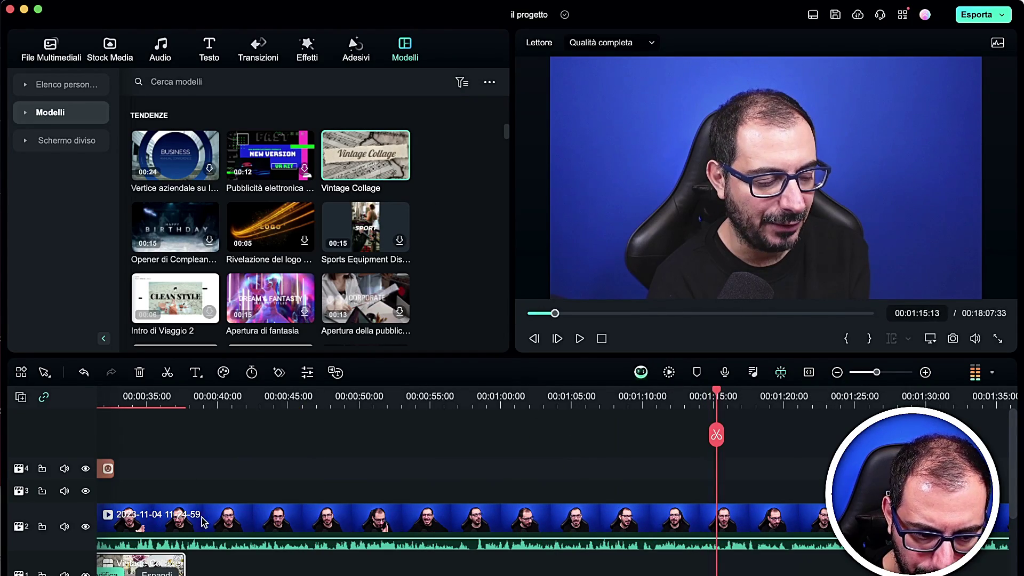
- Move the arrow sticker above track 4 to about 21 seconds and play the timeline from 00:00:29:19
scroll(188, 434, left, 6)
click(373, 501)
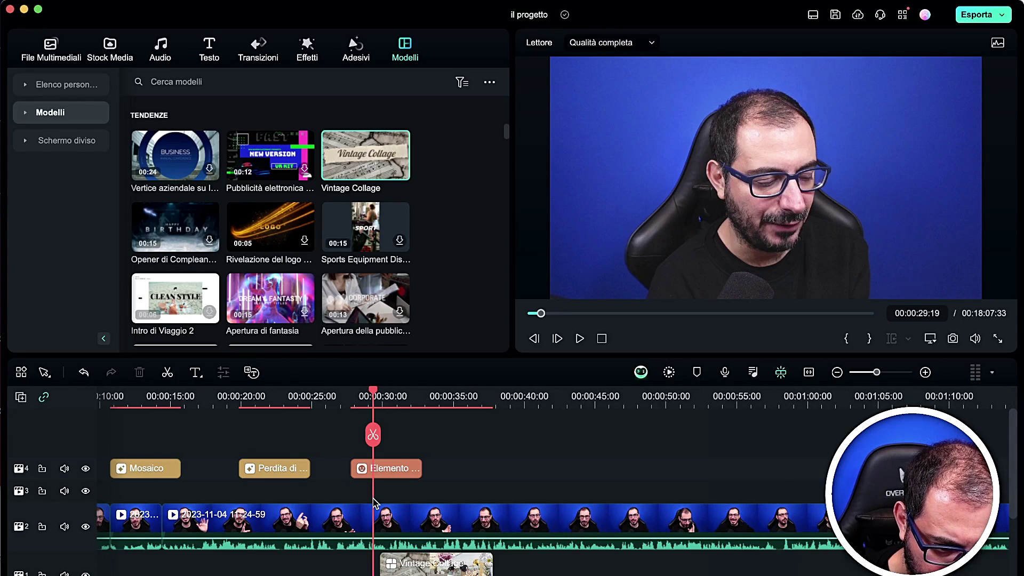
drag(389, 477, 288, 430)
scroll(342, 505, down, 5)
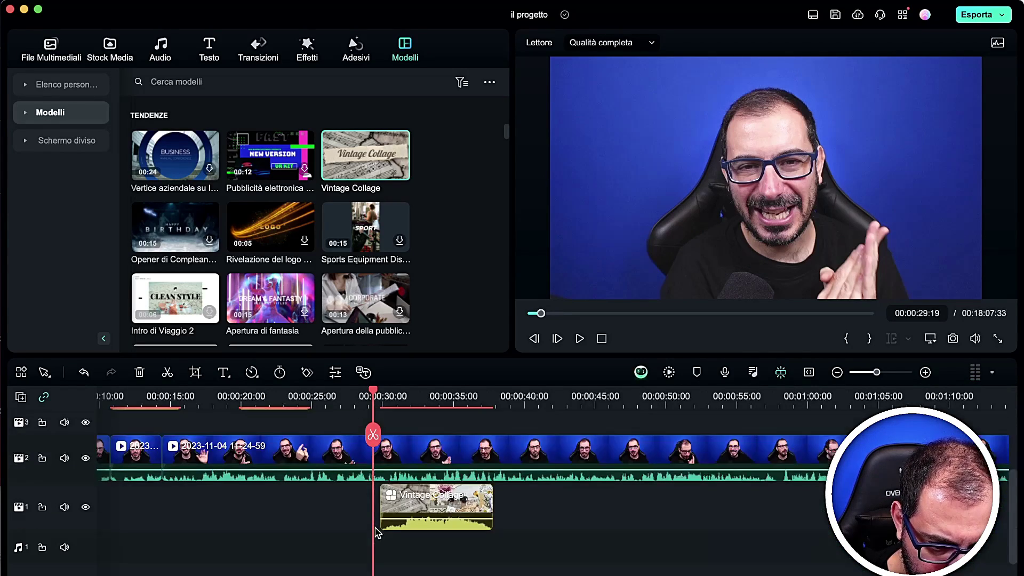
key(space)
key(space)
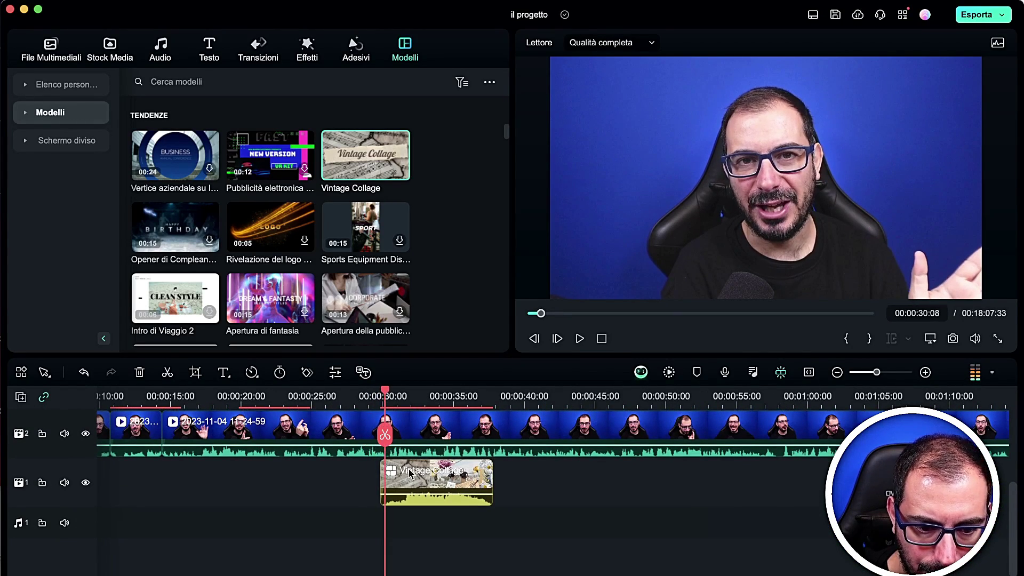
- Split the track 2 video at about 30 seconds and at 00:00:38:06, around the Vintage Collage template
scroll(394, 443, up, 2)
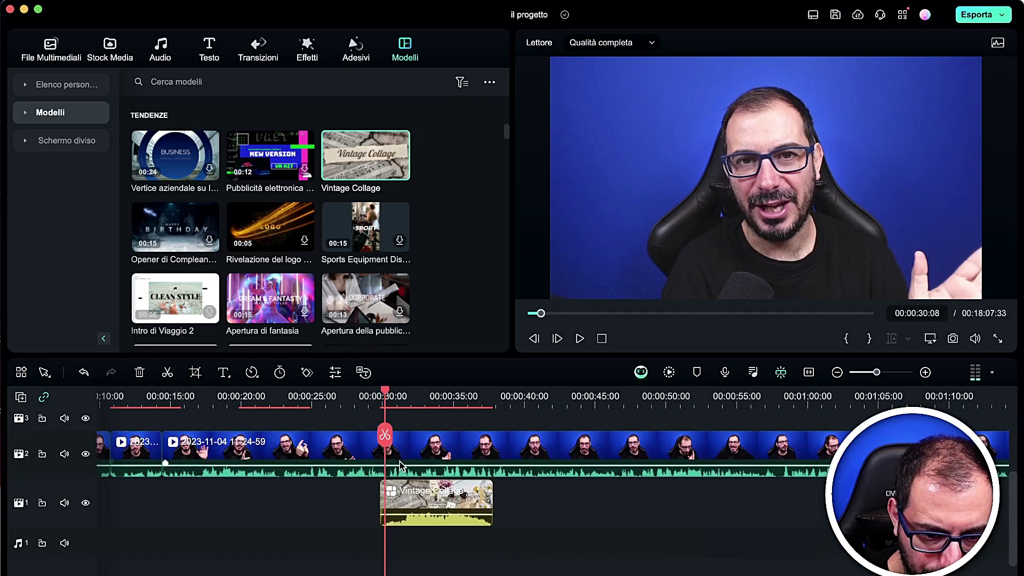
click(382, 435)
drag(382, 443, 498, 448)
click(496, 438)
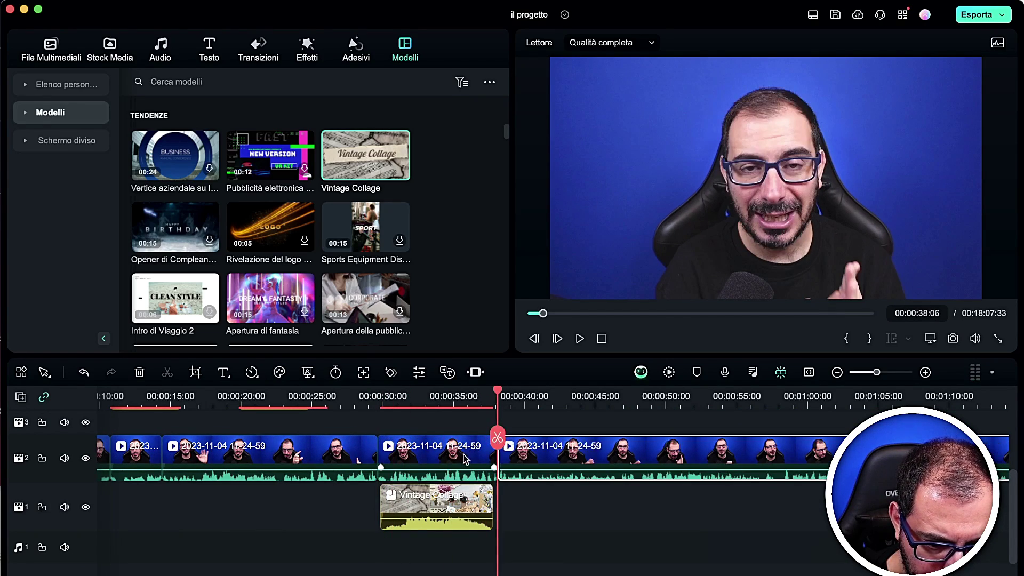
- Delete a section of the cut track 2 video, insert the Vintage Collage template there at about 25 seconds and play it
key(Delete)
drag(337, 512, 376, 448)
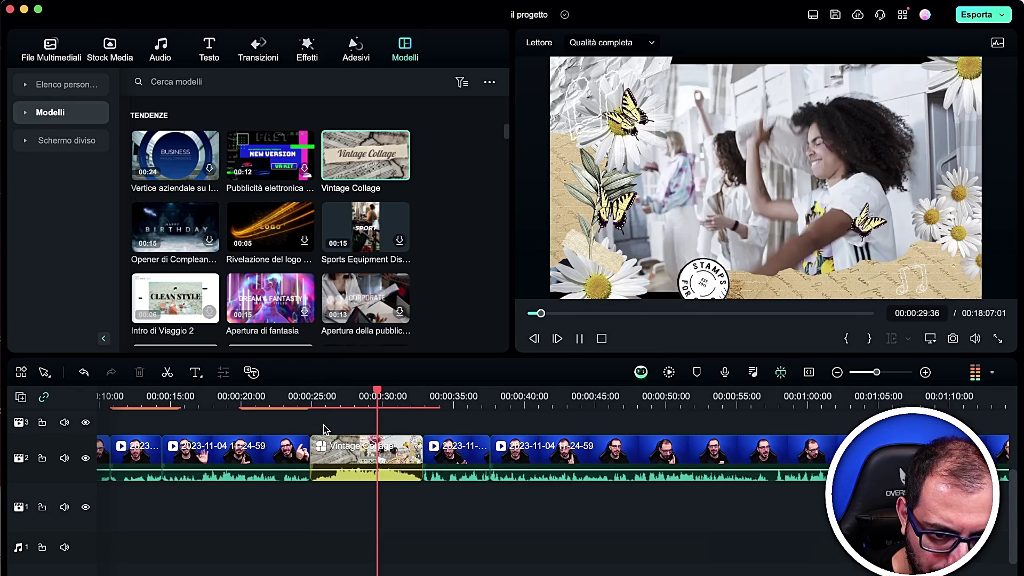
key(space)
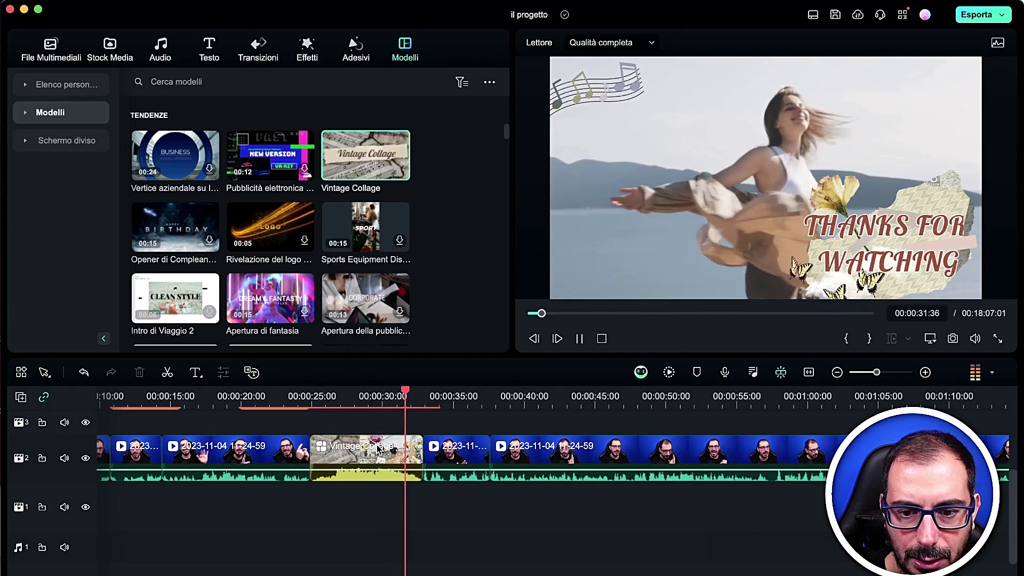
key(space)
- Examine the Vintage Collage template's replaceable media in its editing window and its frame at 00:00:28:25, leaving the media as is
click(384, 450)
click(349, 458)
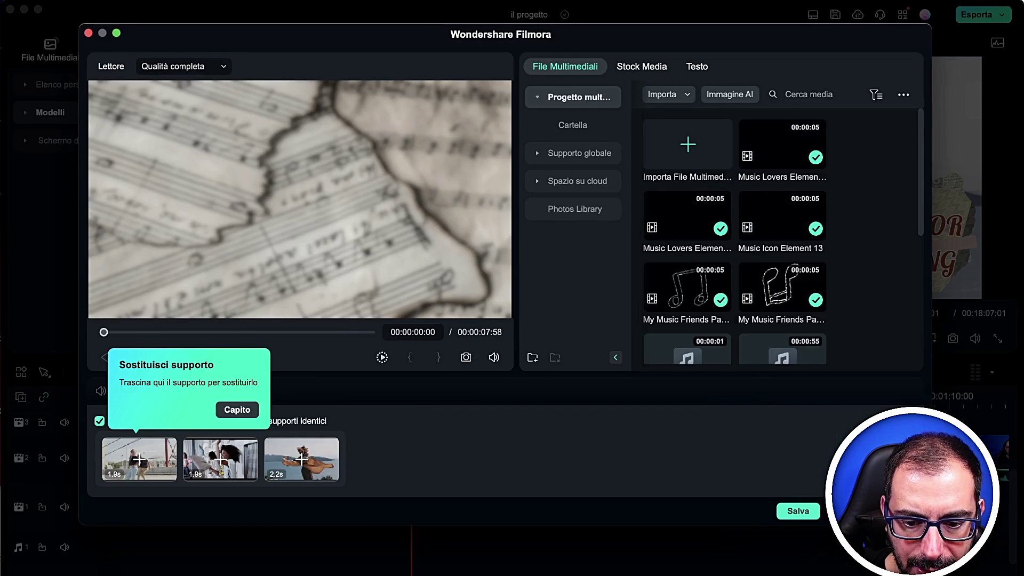
key(Escape)
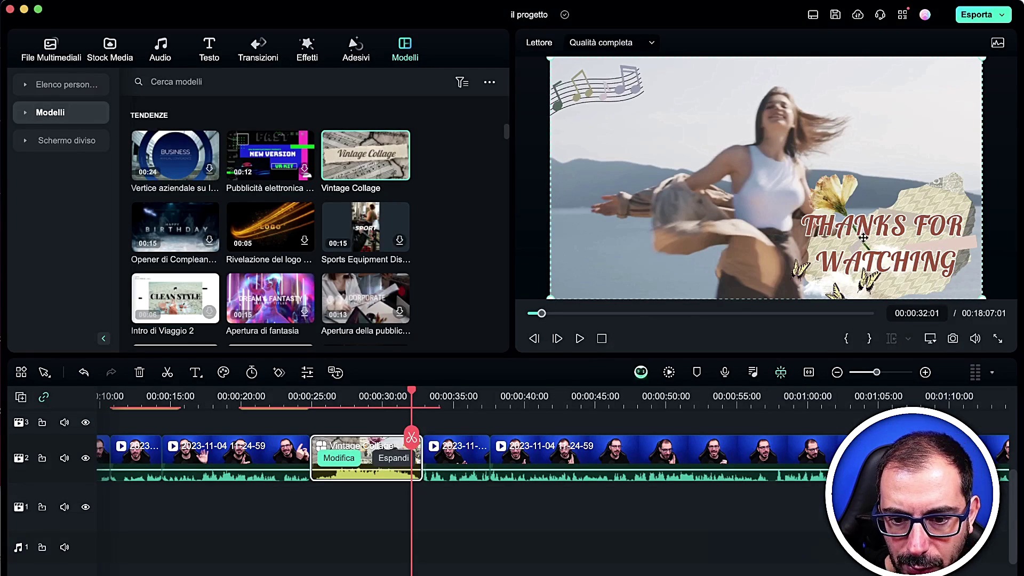
drag(406, 409, 361, 408)
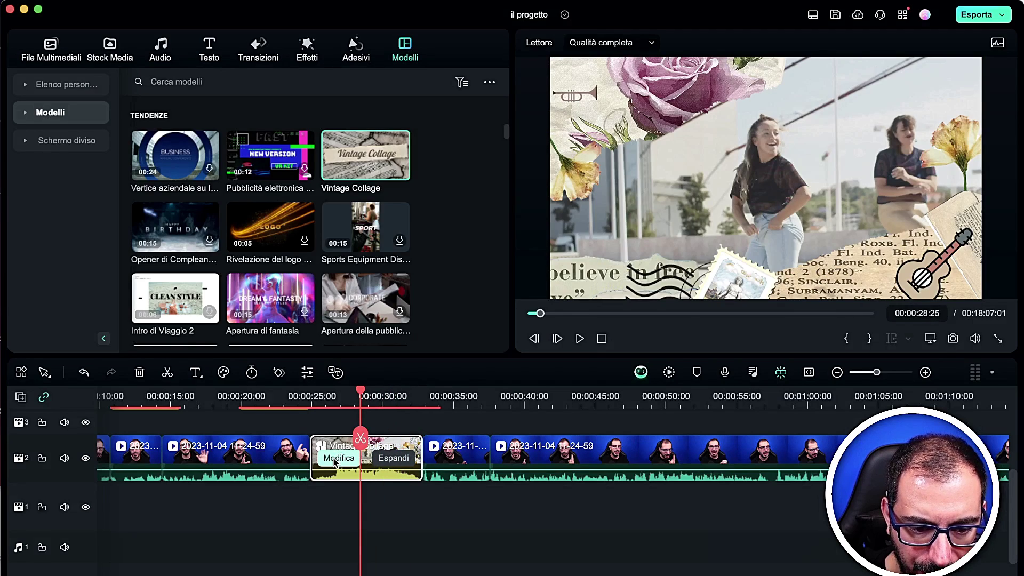
click(336, 459)
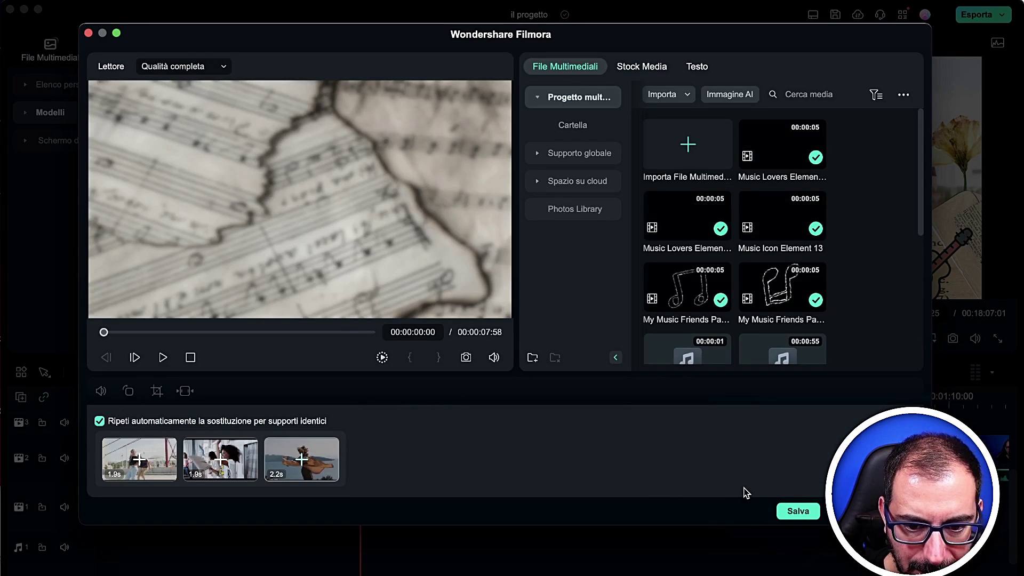
key(Escape)
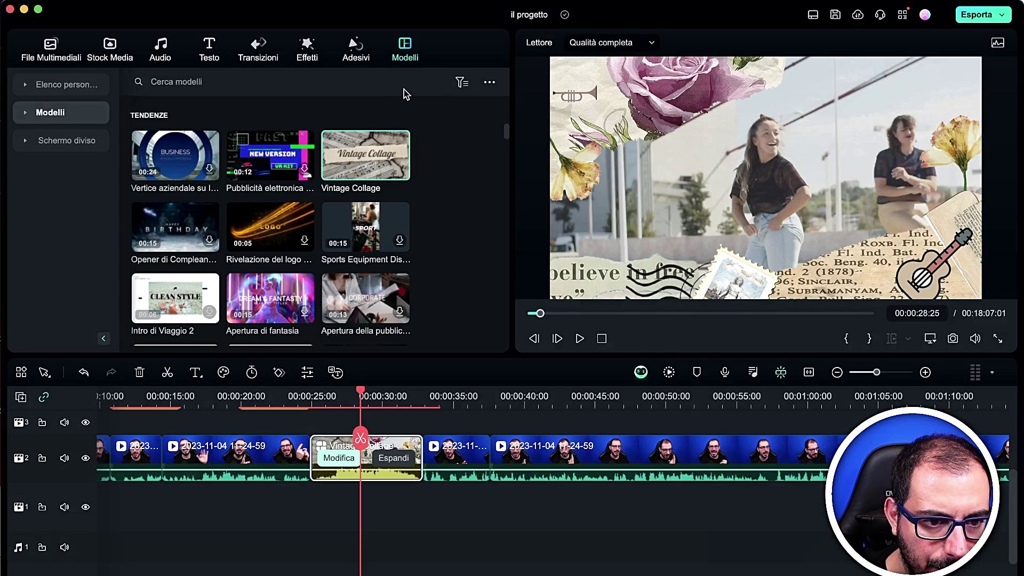
- Add the Basic split-screen template "Schermo diviso 4" on track 3 at about 33 seconds and preview it to 00:00:34:00
click(72, 141)
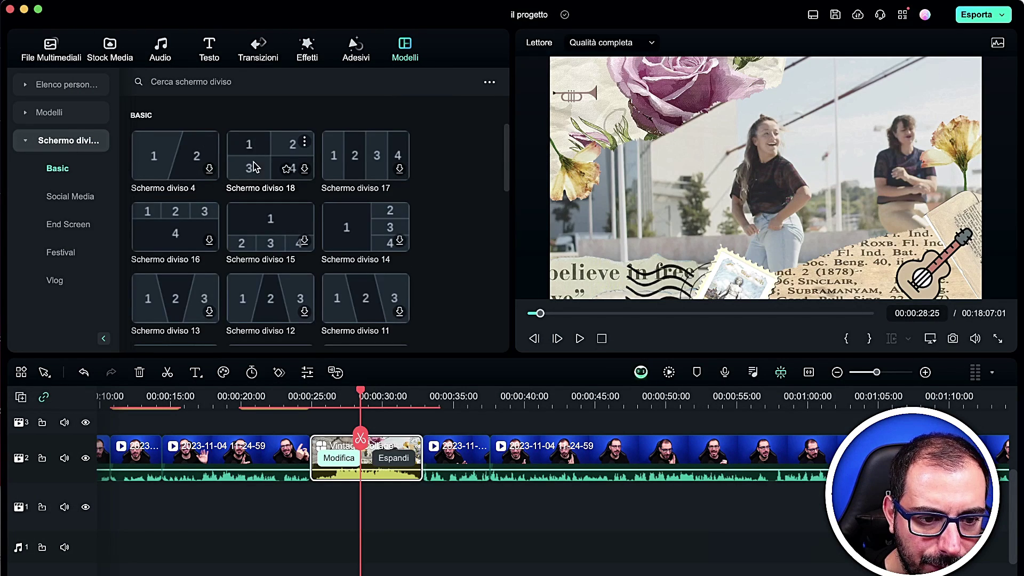
drag(172, 156, 419, 434)
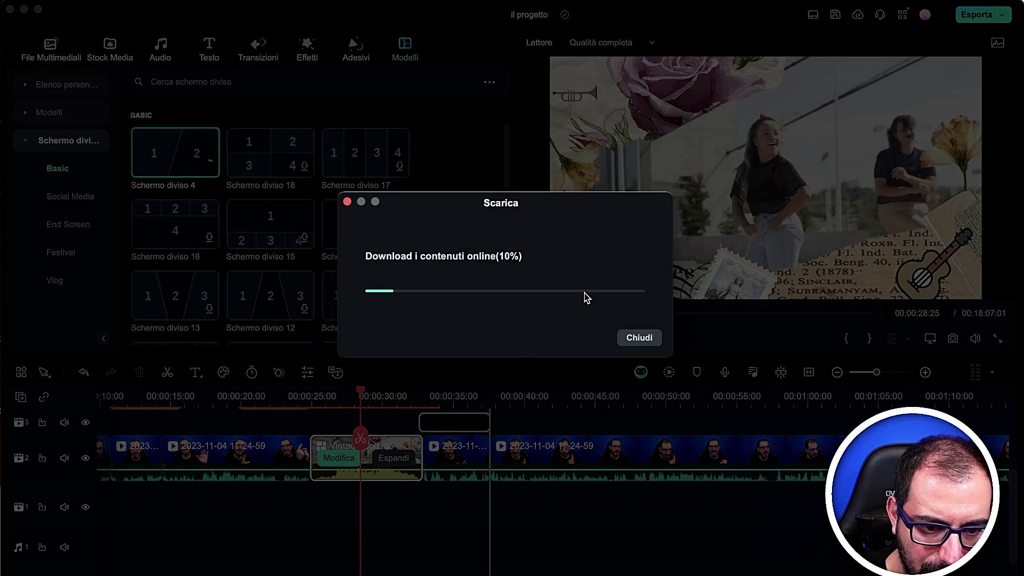
key(space)
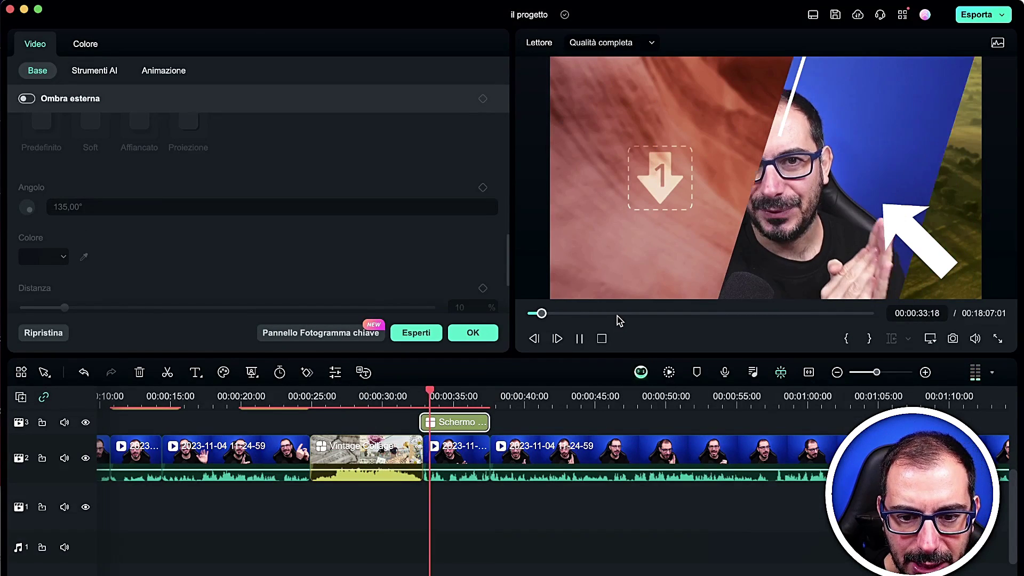
key(space)
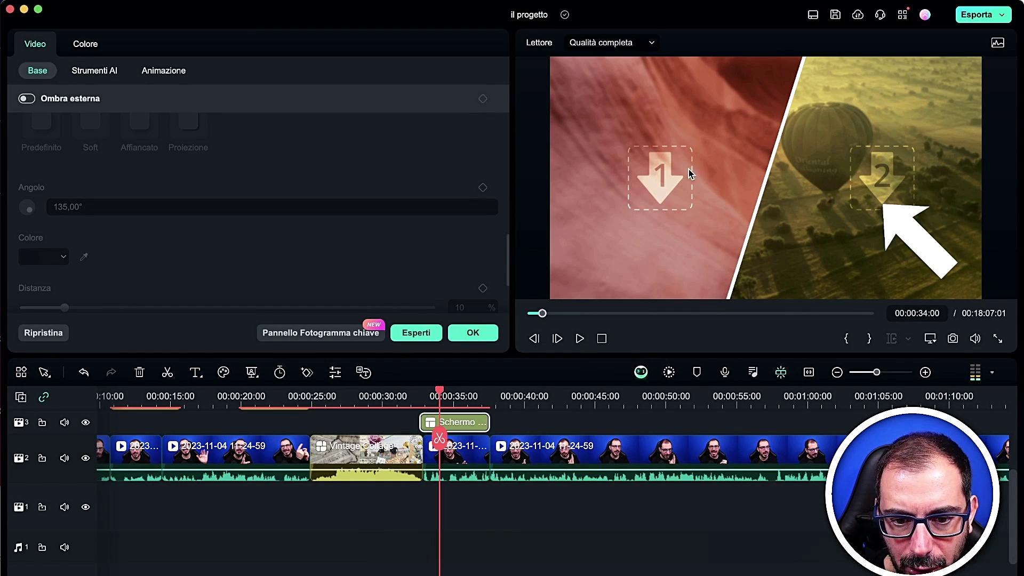
click(471, 332)
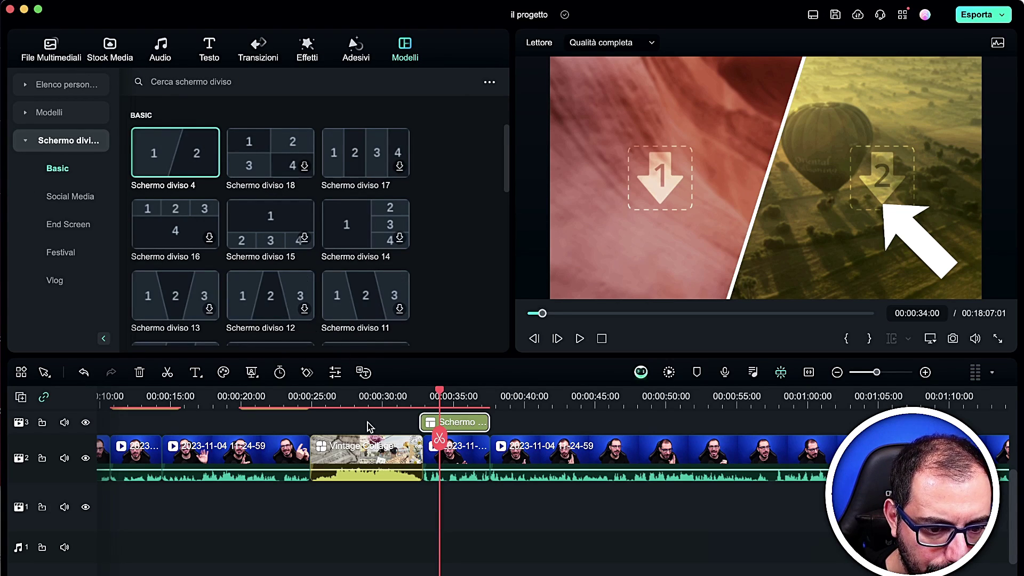
click(372, 461)
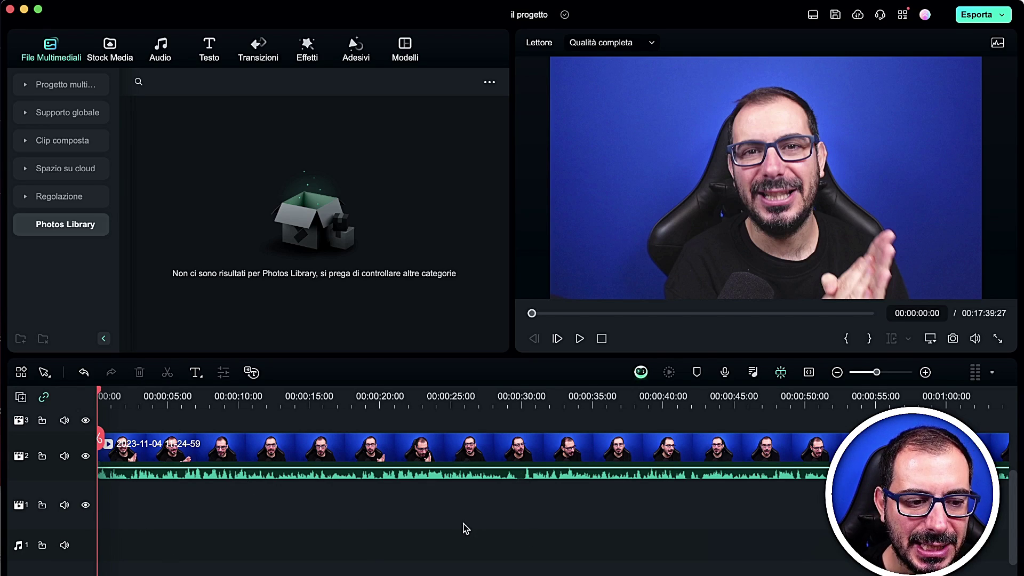
- Examine the timeline's tracks and its widest and finest zoom levels, playing the opening and moving the playhead to 00:00:03:04
scroll(376, 526, up, 5)
scroll(379, 515, down, 6)
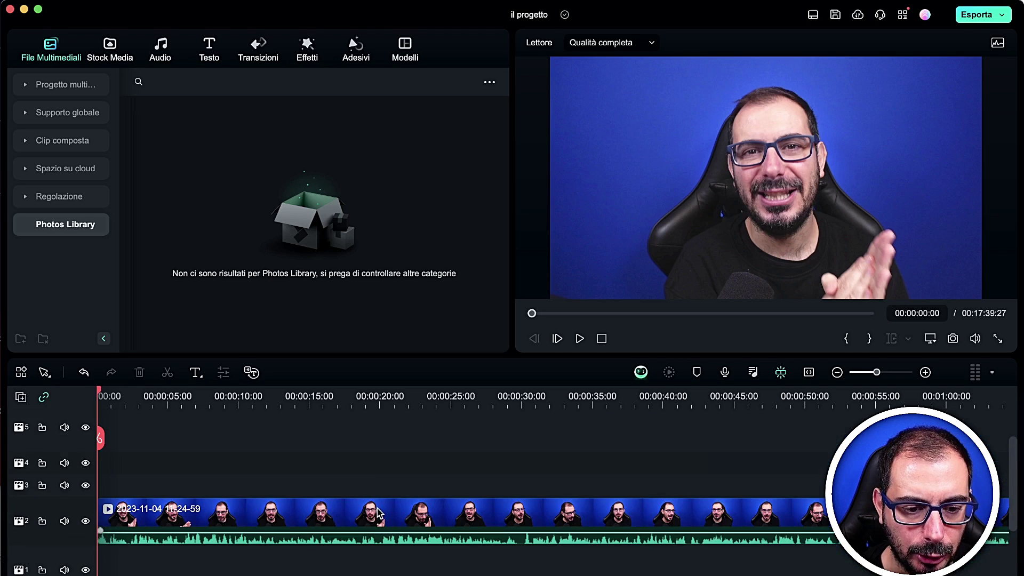
scroll(381, 504, up, 1)
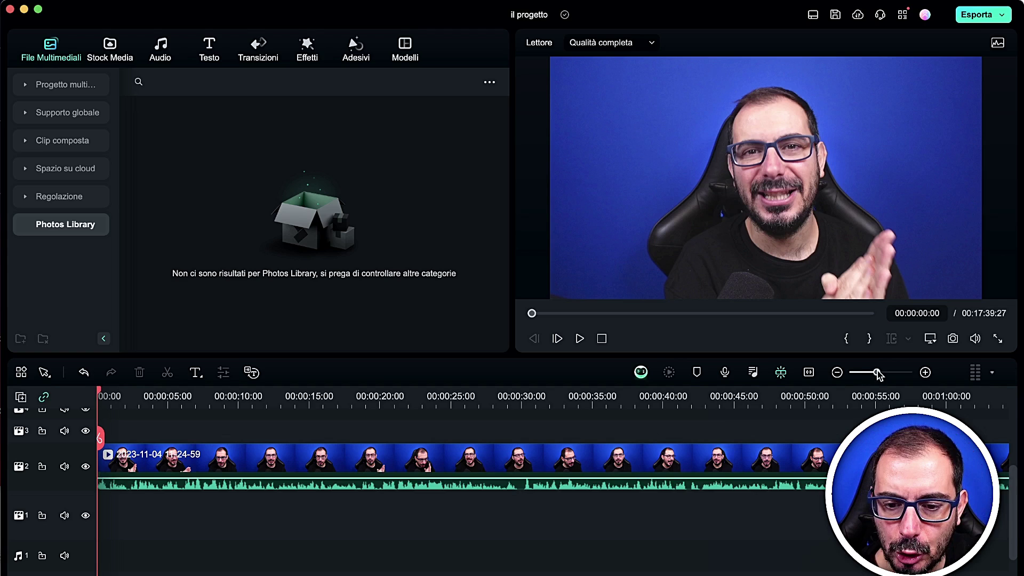
drag(878, 375, 852, 373)
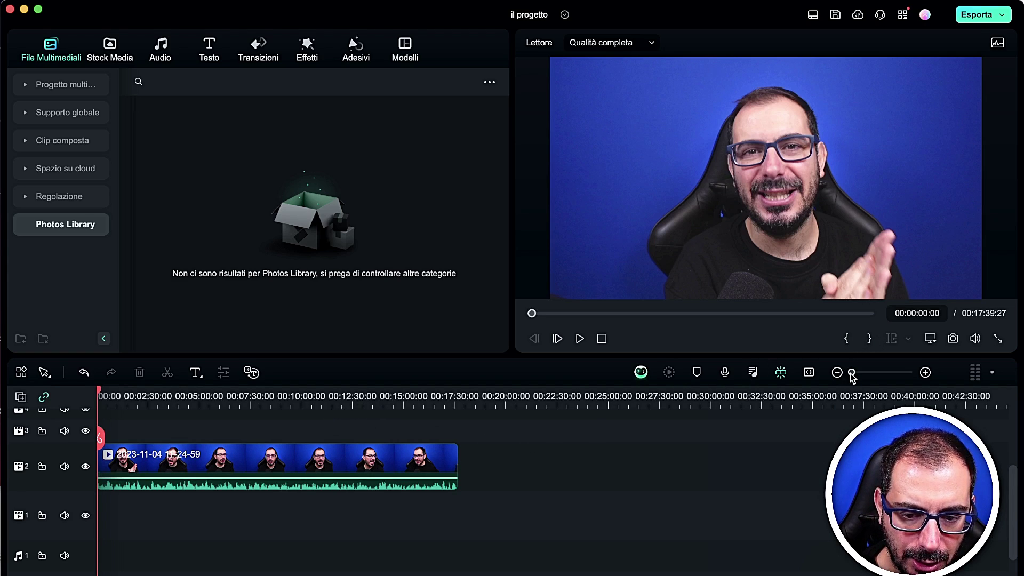
drag(852, 374, 952, 375)
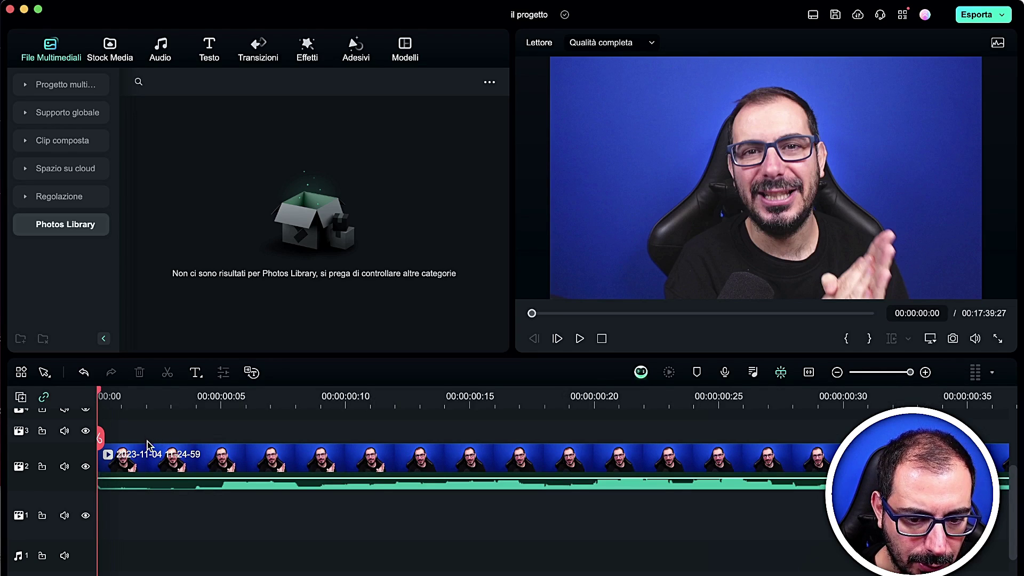
key(space)
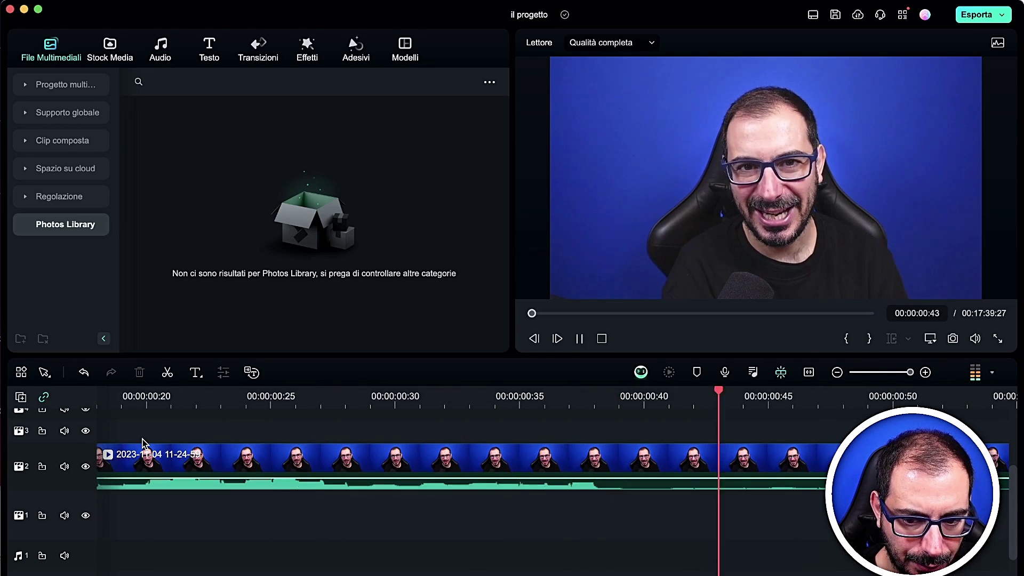
key(space)
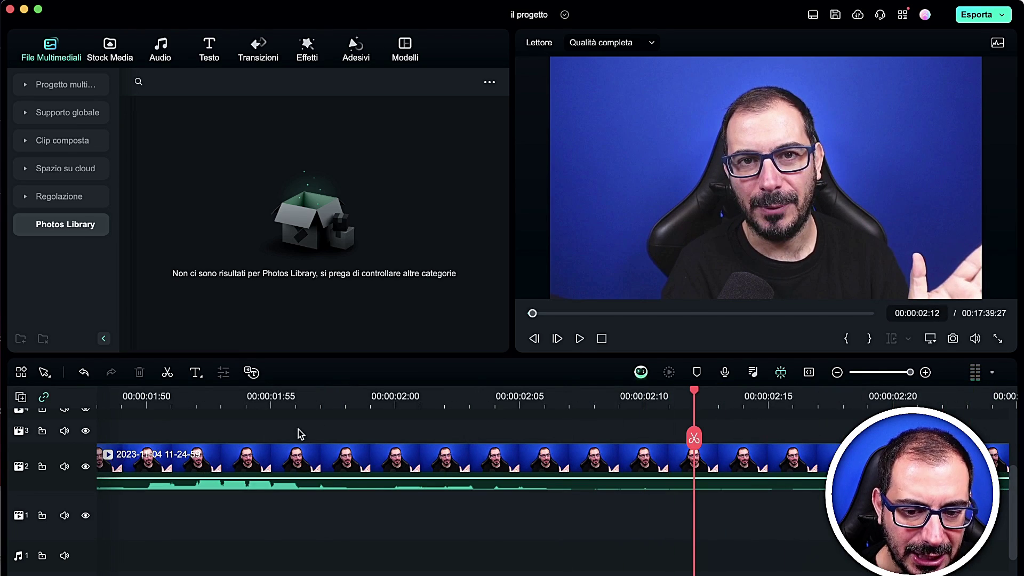
drag(760, 398, 647, 398)
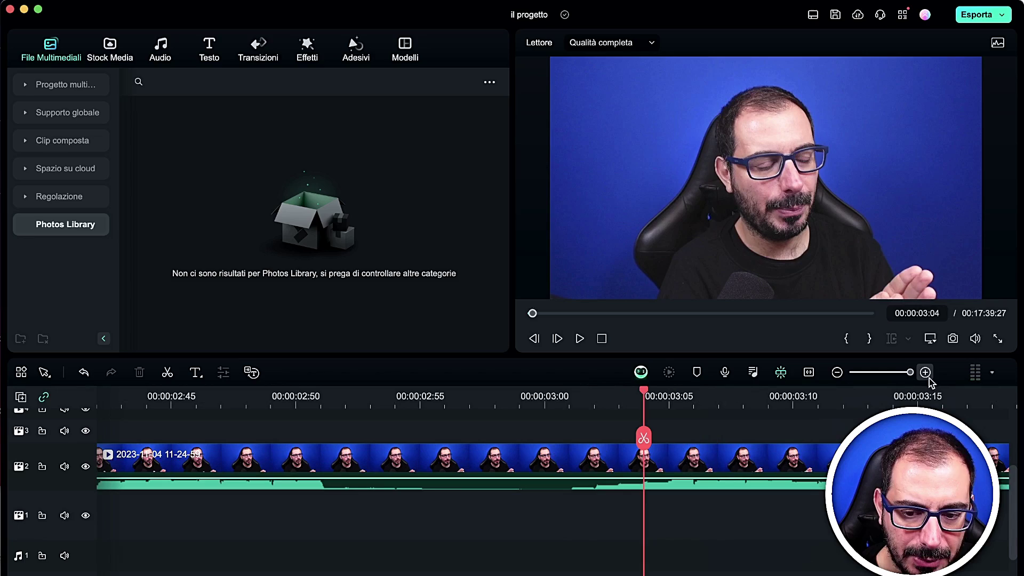
drag(911, 372, 852, 374)
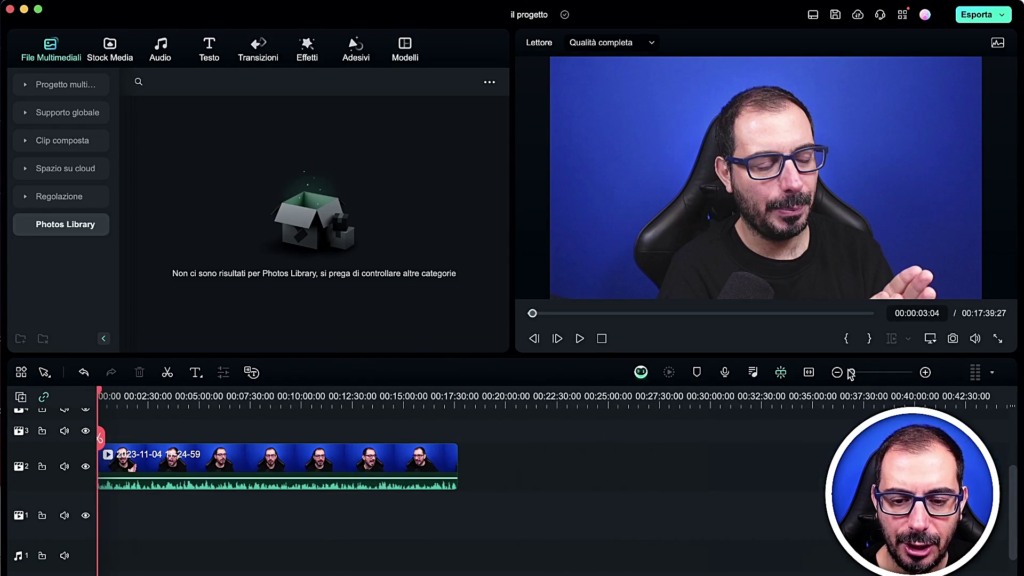
- Scrub the playhead through the recorded video to 00:06:15:27, 00:10:29:52 and 00:06:01:55
drag(532, 314, 649, 314)
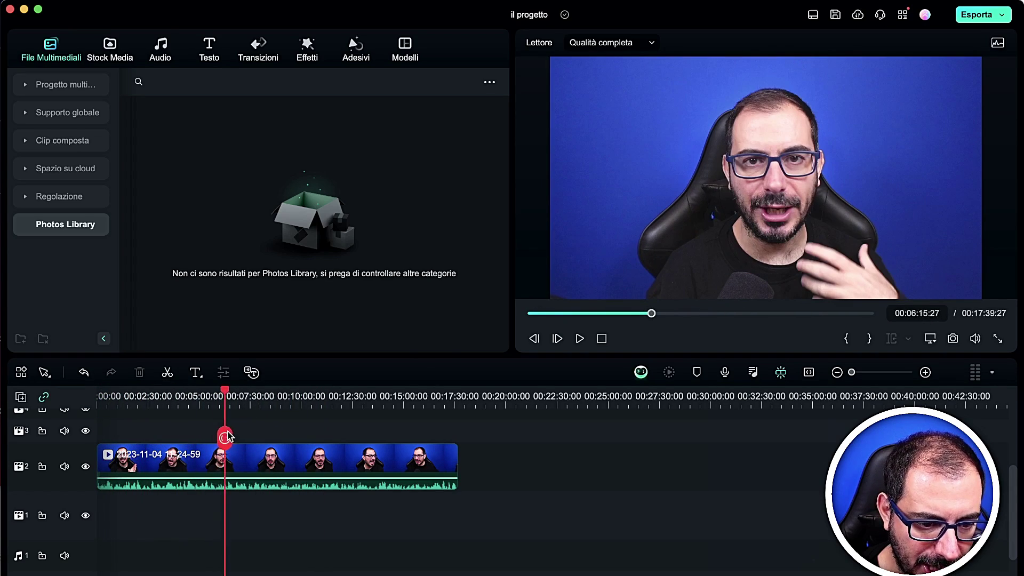
drag(227, 434, 312, 424)
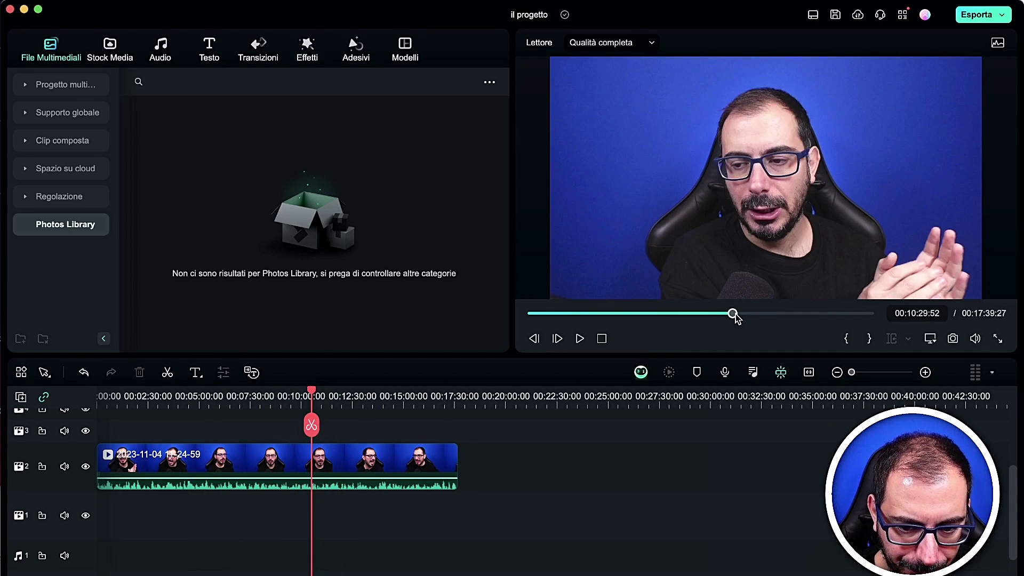
drag(734, 314, 647, 315)
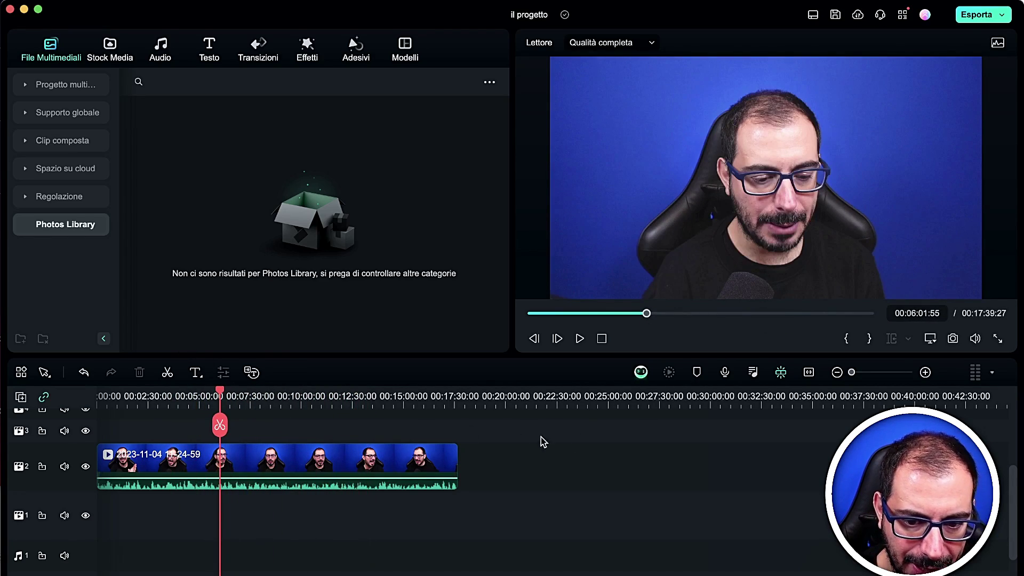
- Play the recorded video at a finer timeline zoom up to 00:06:05:16 and return the playhead to 00:06:01:34
drag(852, 372, 889, 373)
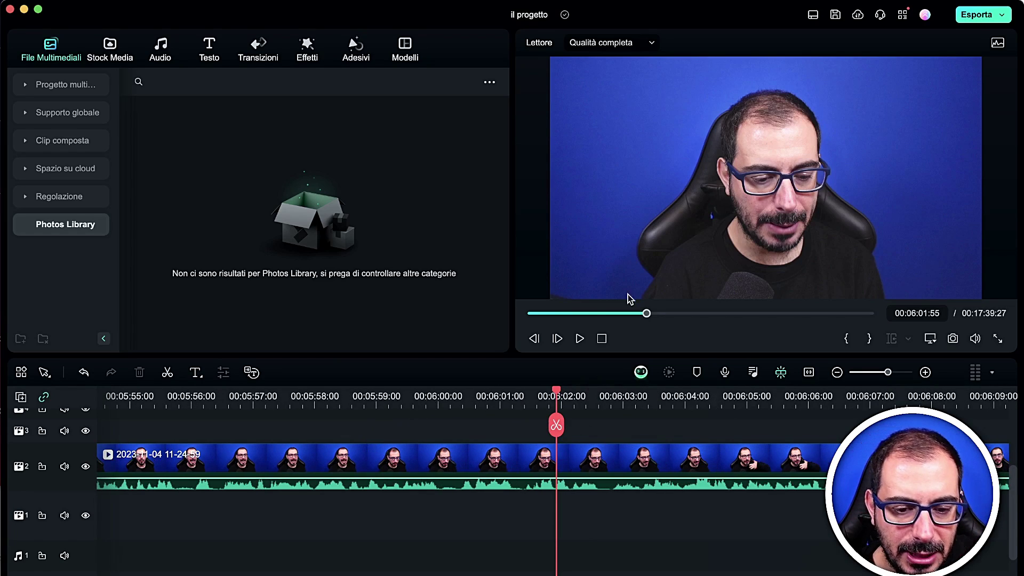
drag(557, 426, 595, 434)
click(580, 339)
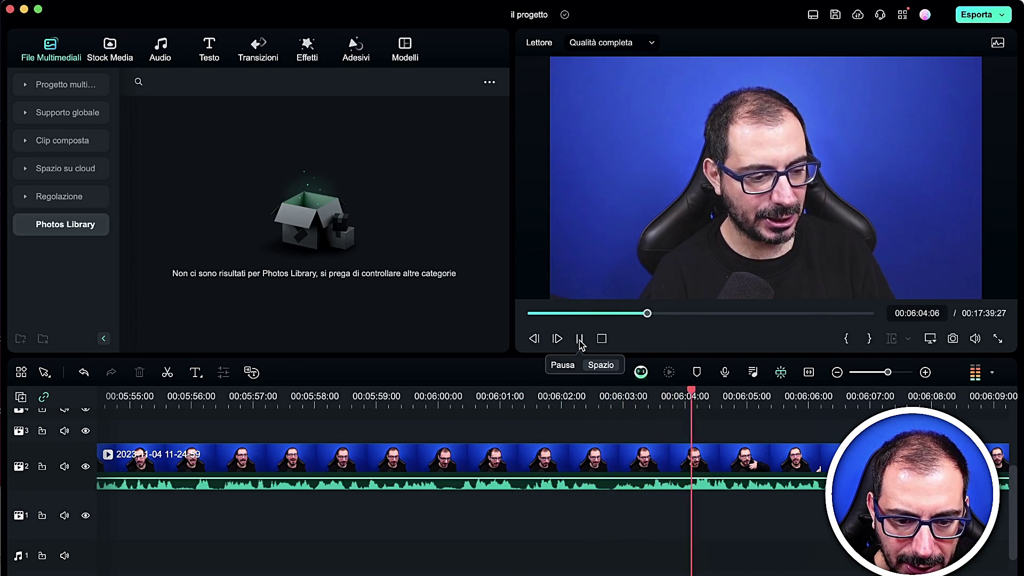
click(580, 339)
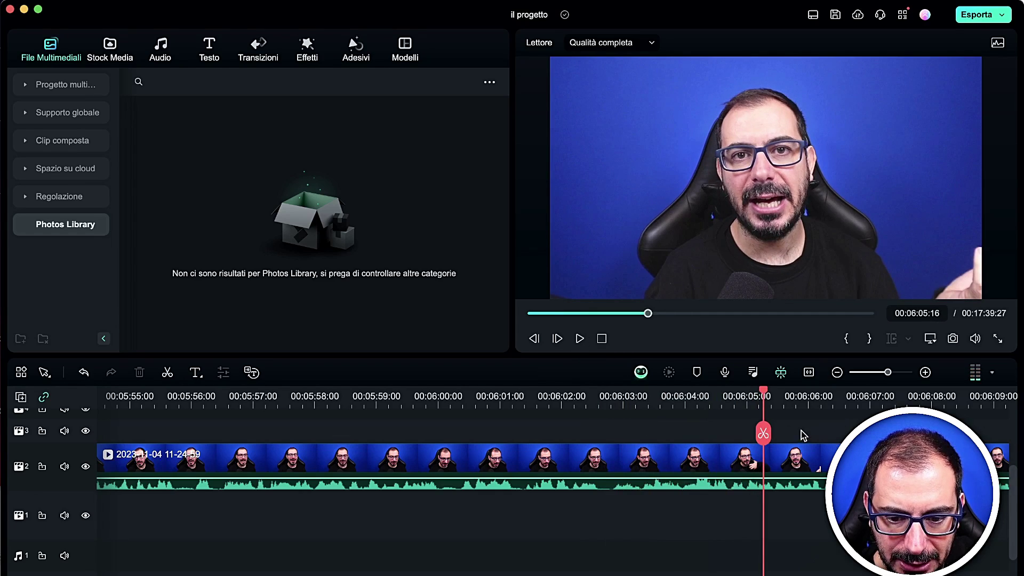
click(535, 406)
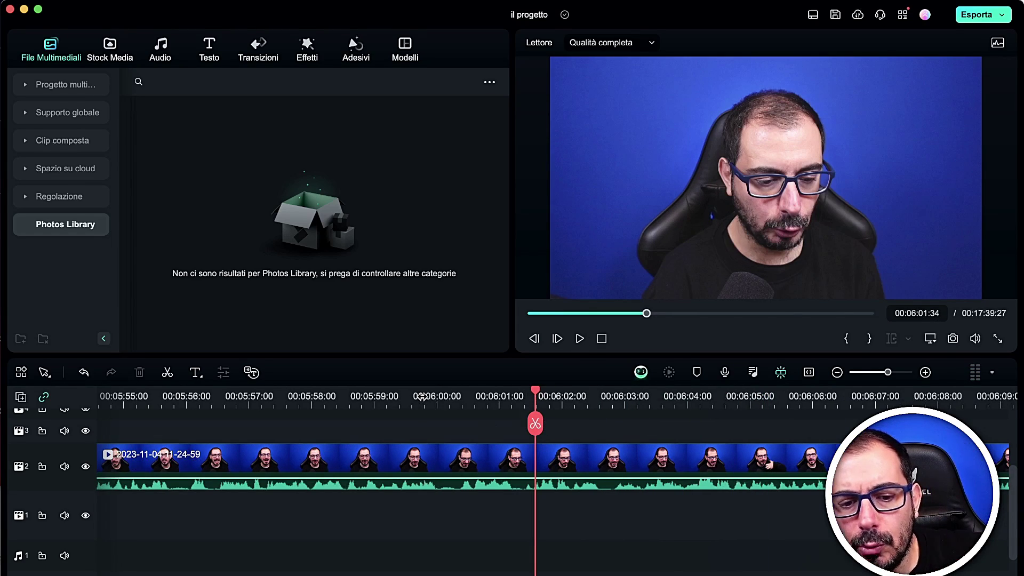
- Examine the timeline at several coarser and finer zoom levels around 00:06:01:34 and reposition the playhead to 00:05:24:42
drag(888, 372, 882, 372)
scroll(802, 397, down, 5)
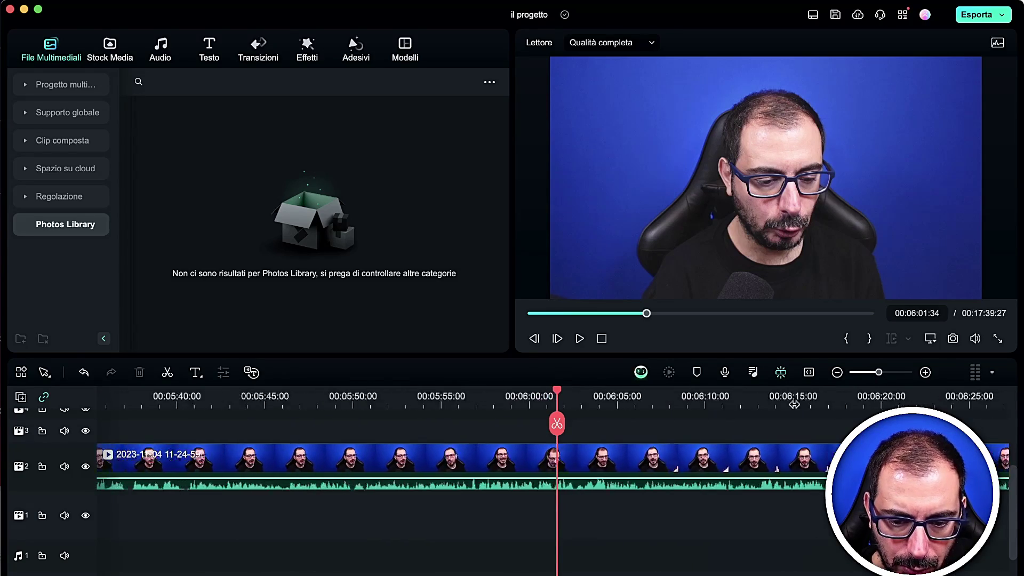
scroll(778, 407, up, 3)
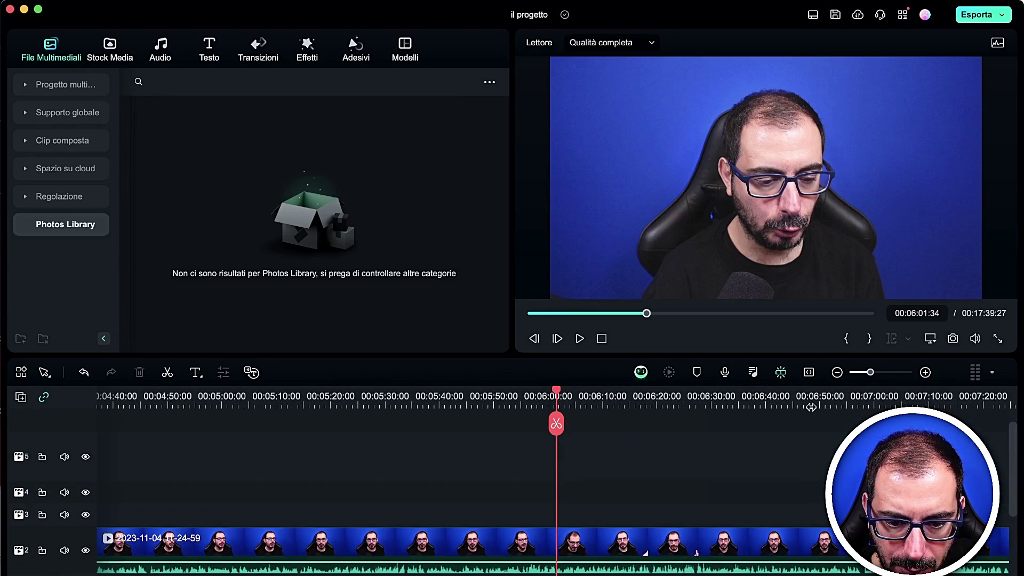
scroll(822, 421, down, 3)
scroll(660, 396, down, 6)
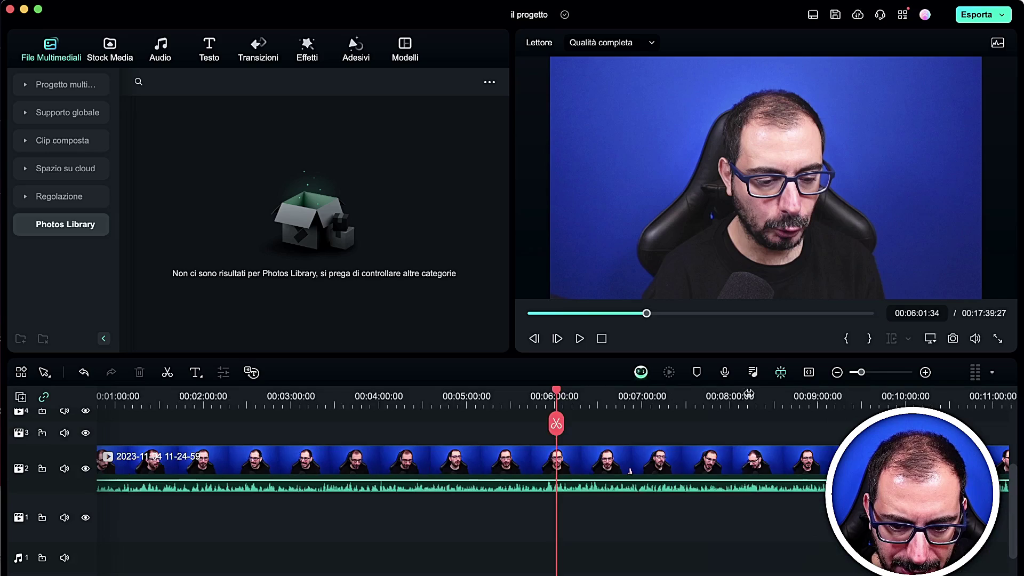
scroll(660, 396, up, 6)
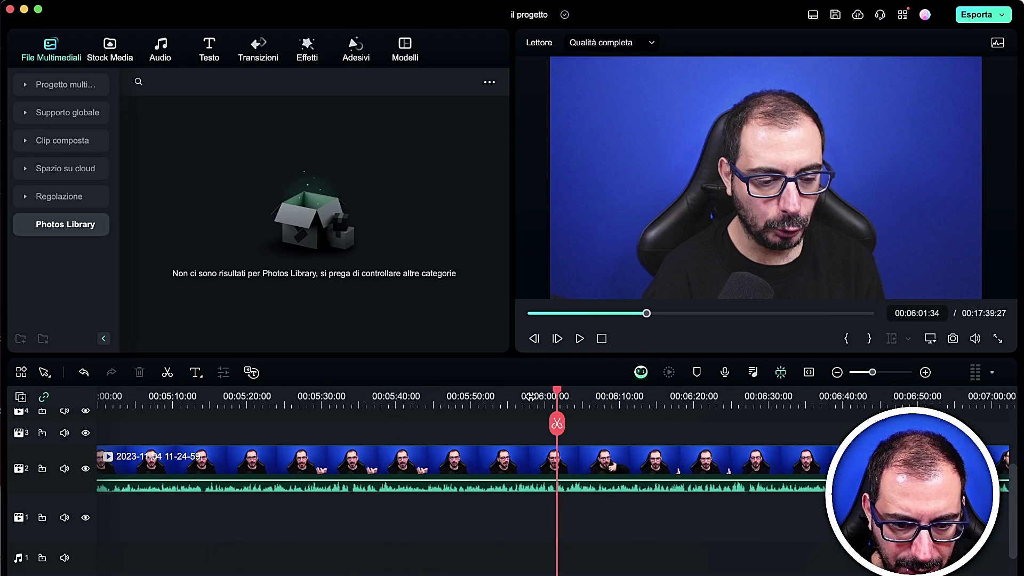
click(578, 397)
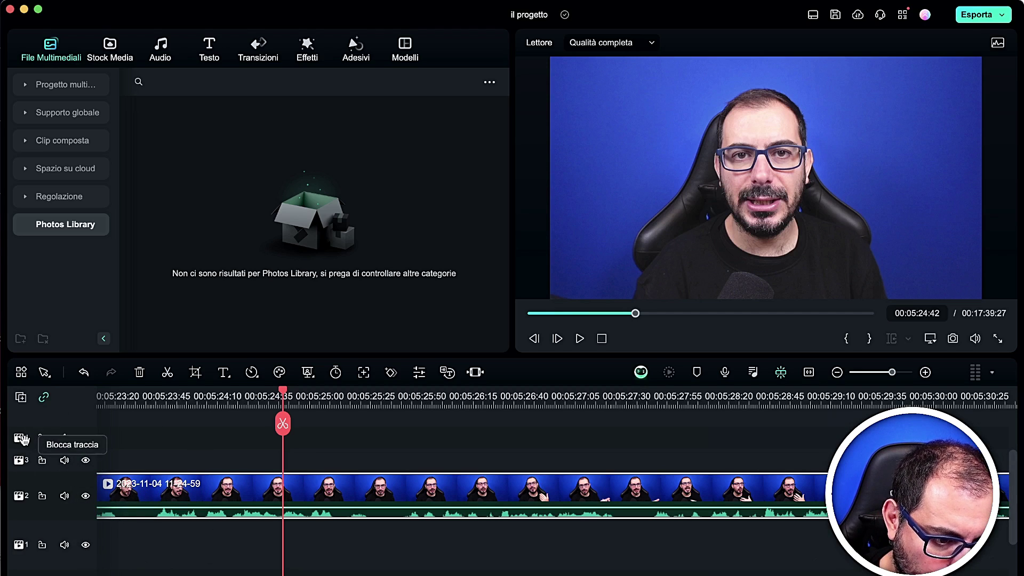
- Look over the track header controls and switch the visibility of video track 2 off and on again
scroll(40, 513, down, 4)
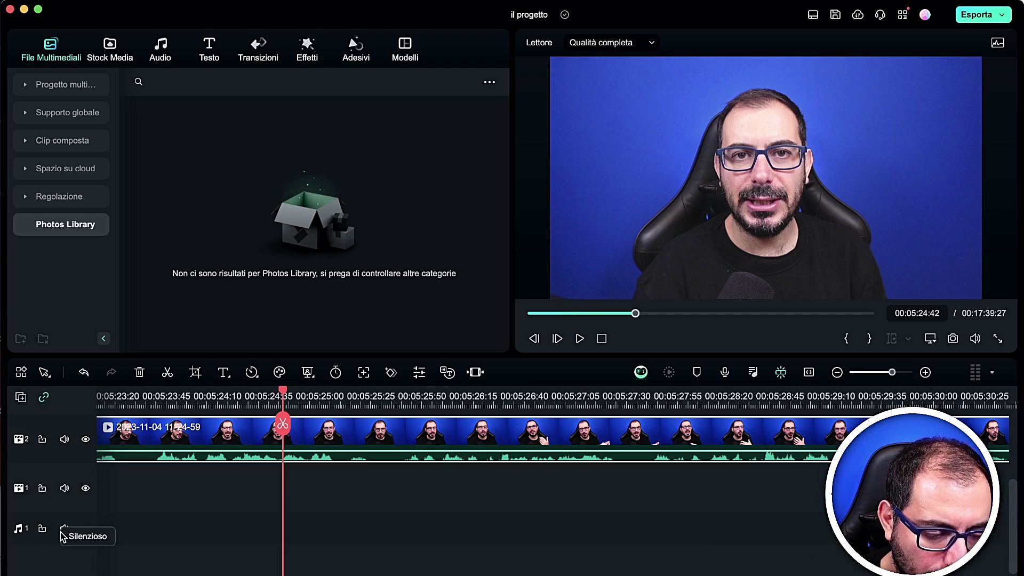
scroll(63, 473, up, 1)
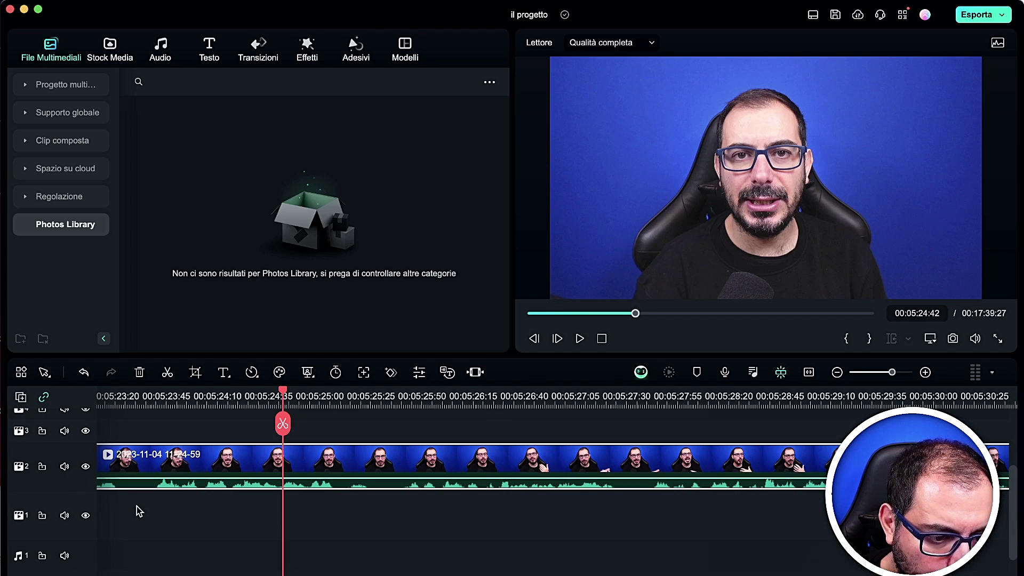
click(85, 466)
click(85, 467)
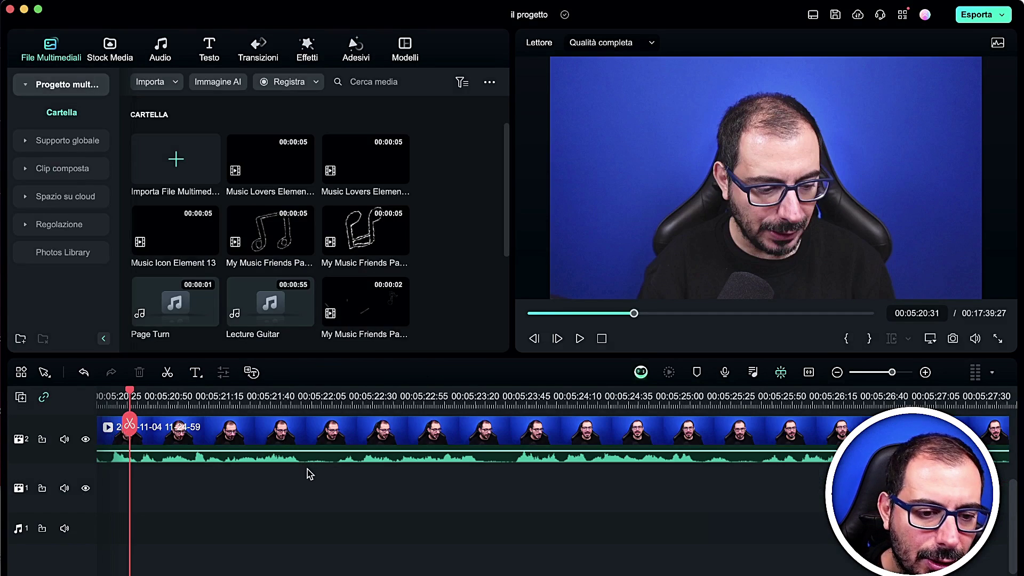
- Detach the audio from the recorded video clip on track 2 onto audio track 1
scroll(307, 469, down, 2)
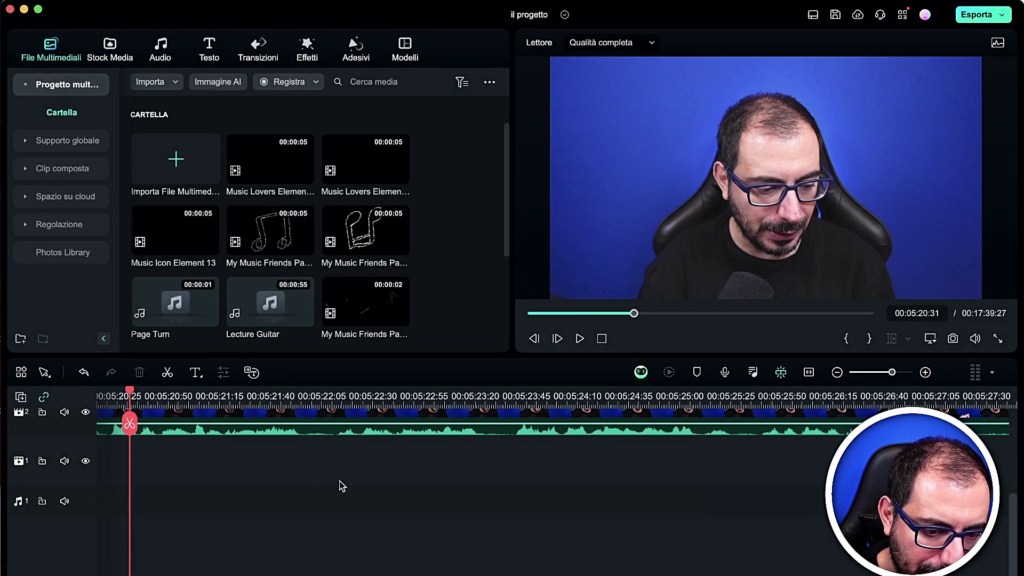
scroll(342, 486, up, 6)
click(340, 484)
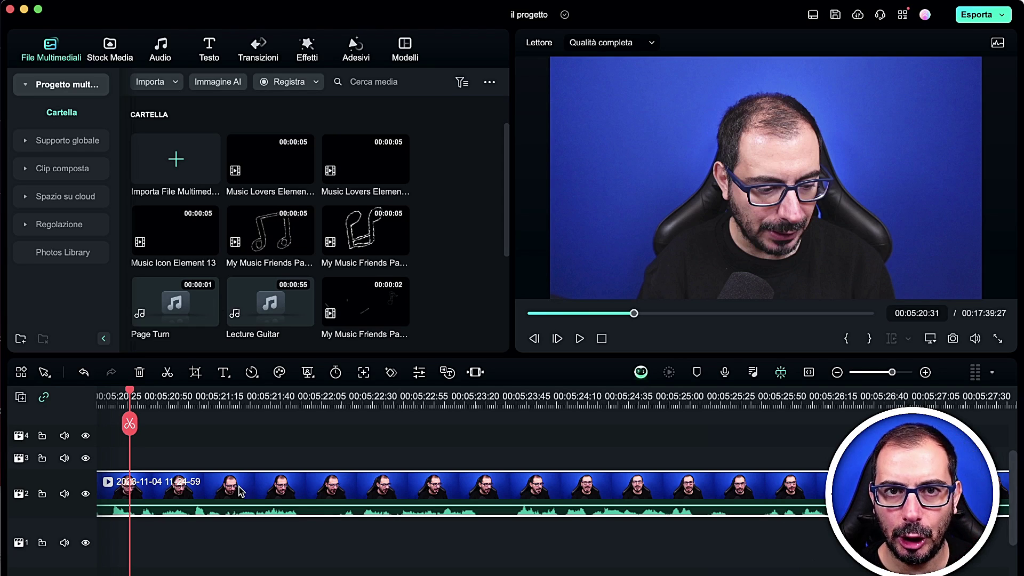
right_click(199, 493)
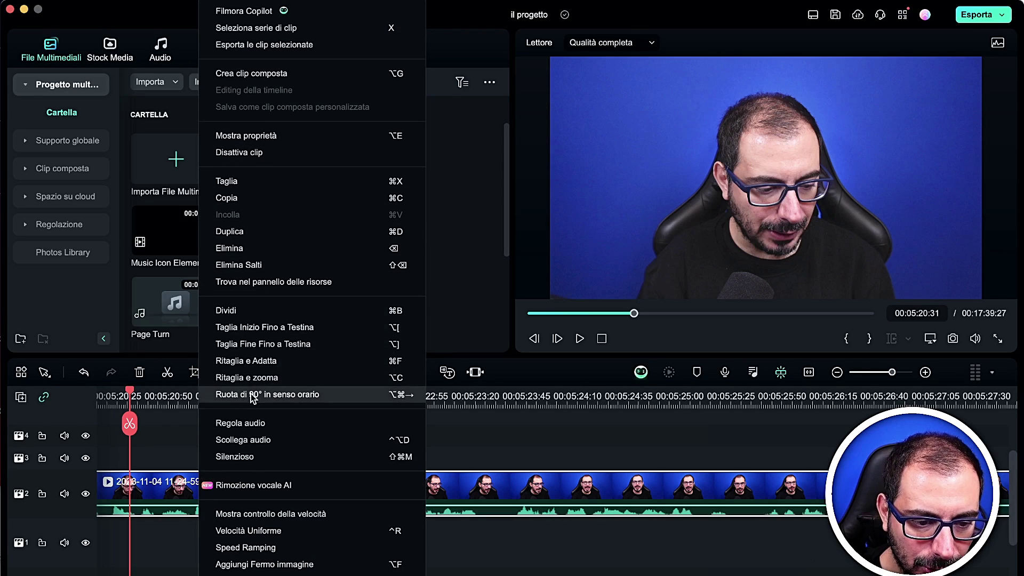
scroll(327, 231, down, 2)
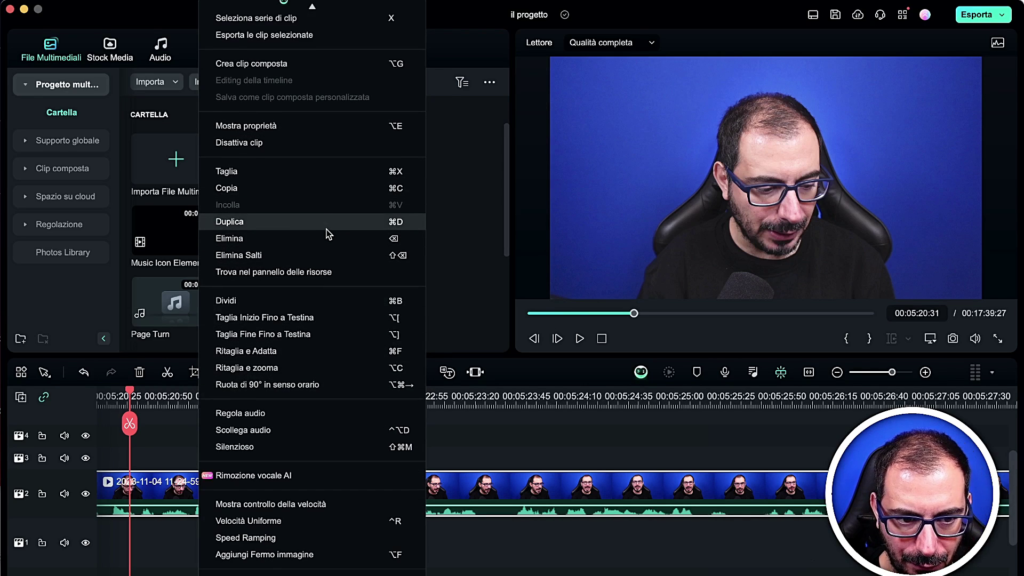
scroll(327, 233, down, 4)
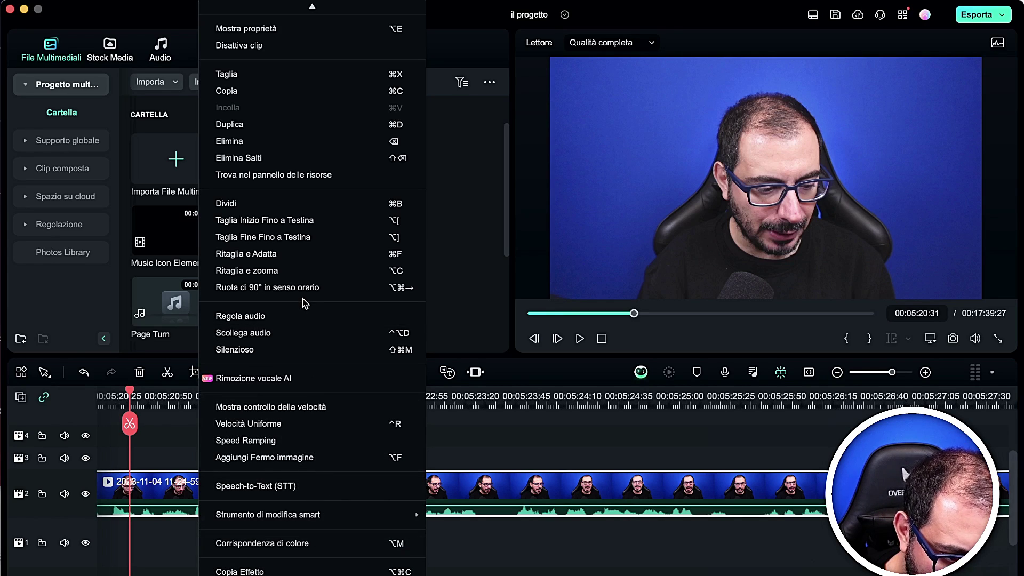
click(302, 331)
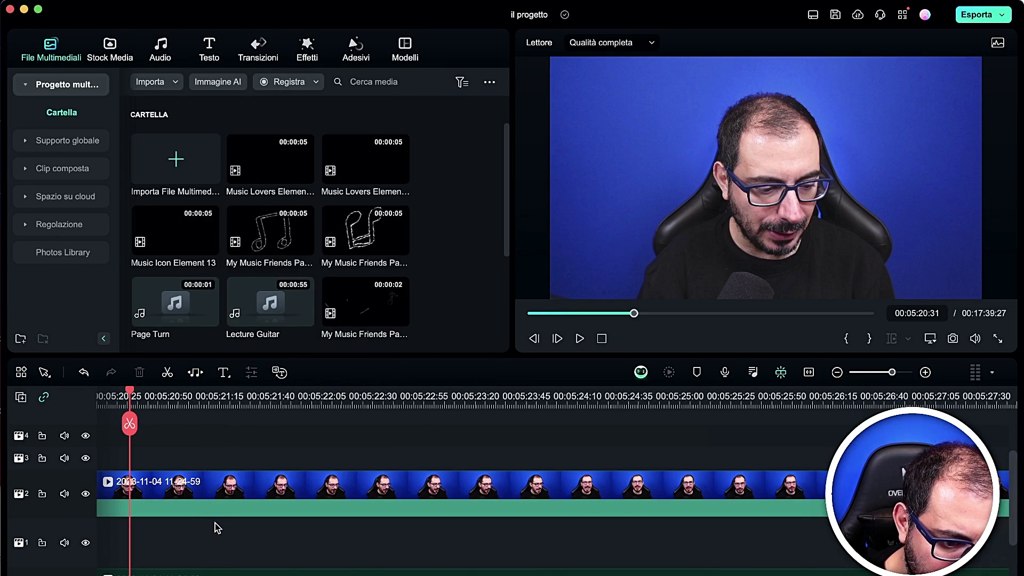
scroll(216, 528, down, 3)
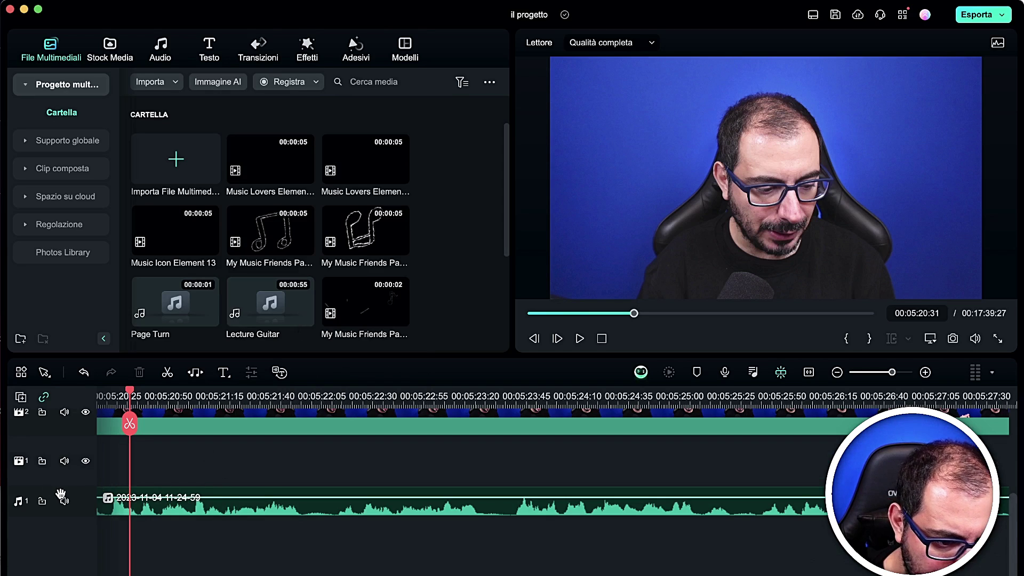
- Increase the heights of audio track 1 and video track 2 in the timeline
drag(74, 488, 72, 465)
scroll(75, 459, up, 5)
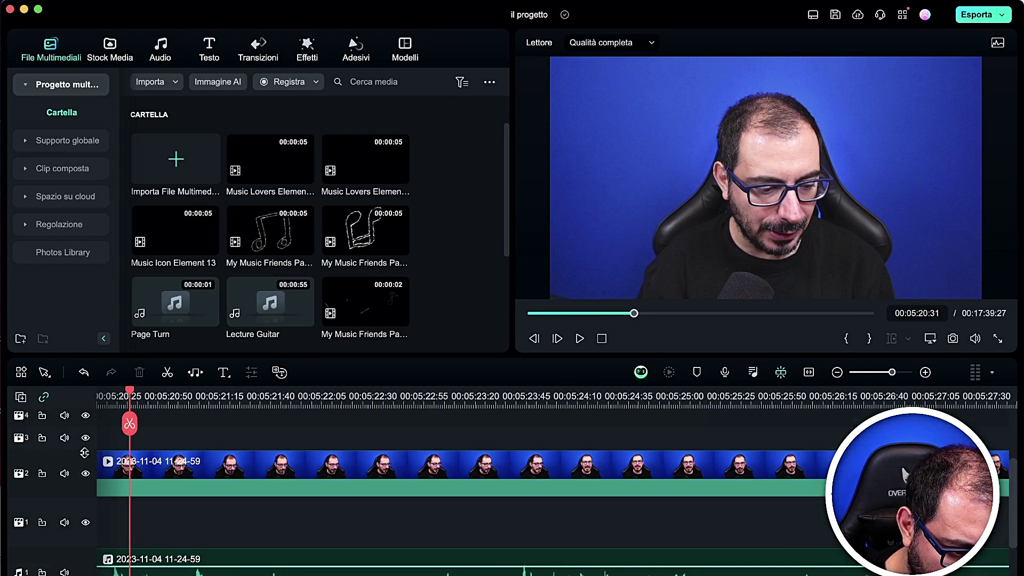
mouse_move(84, 453)
mouse_down()
mouse_move(80, 478)
mouse_move(78, 426)
mouse_move(80, 437)
mouse_up()
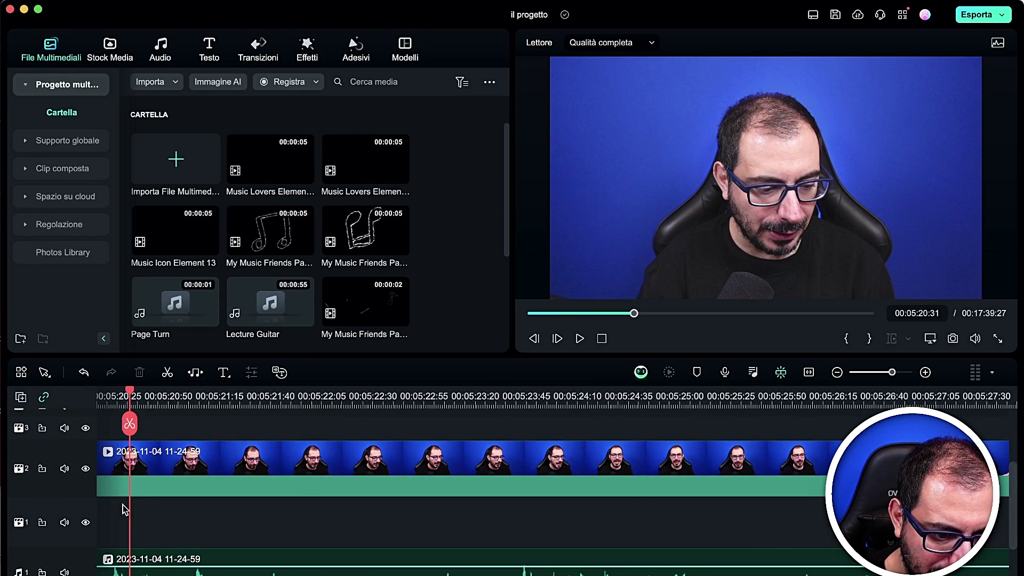
scroll(186, 533, up, 1)
scroll(190, 539, down, 1)
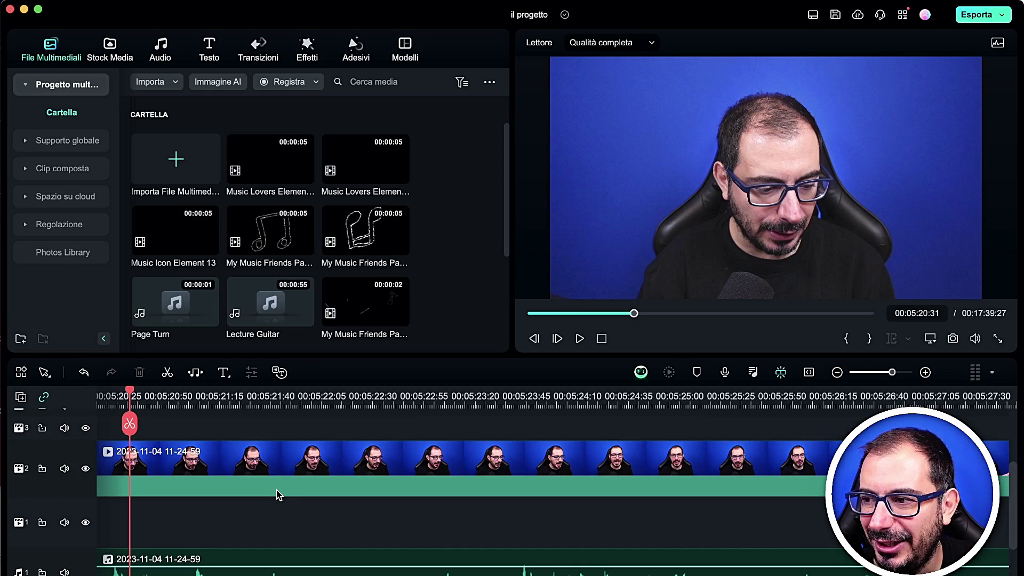
- Shrink audio track 1 to a low height and enlarge it moderately so its waveform is readable
scroll(277, 495, down, 2)
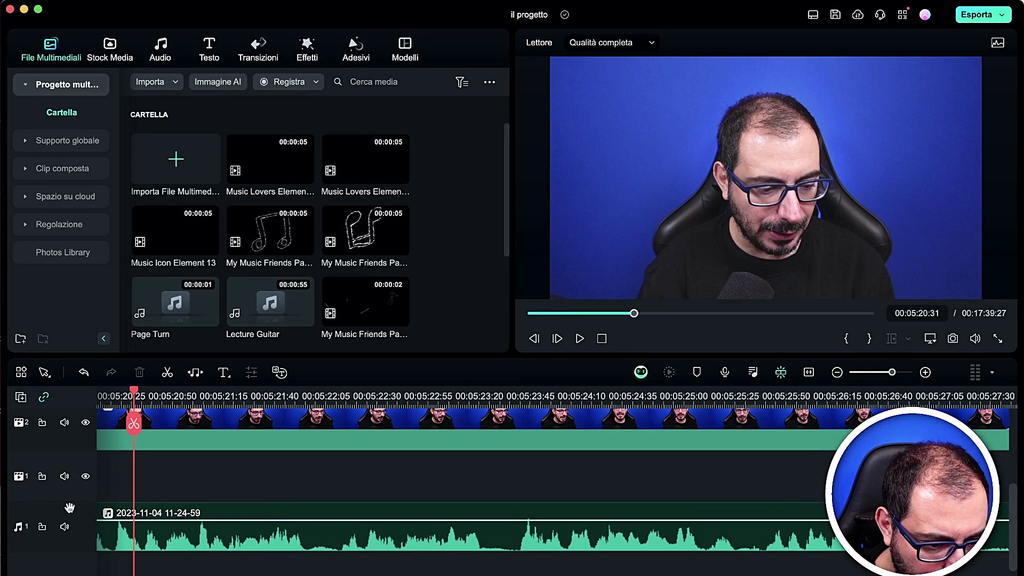
drag(70, 502, 65, 539)
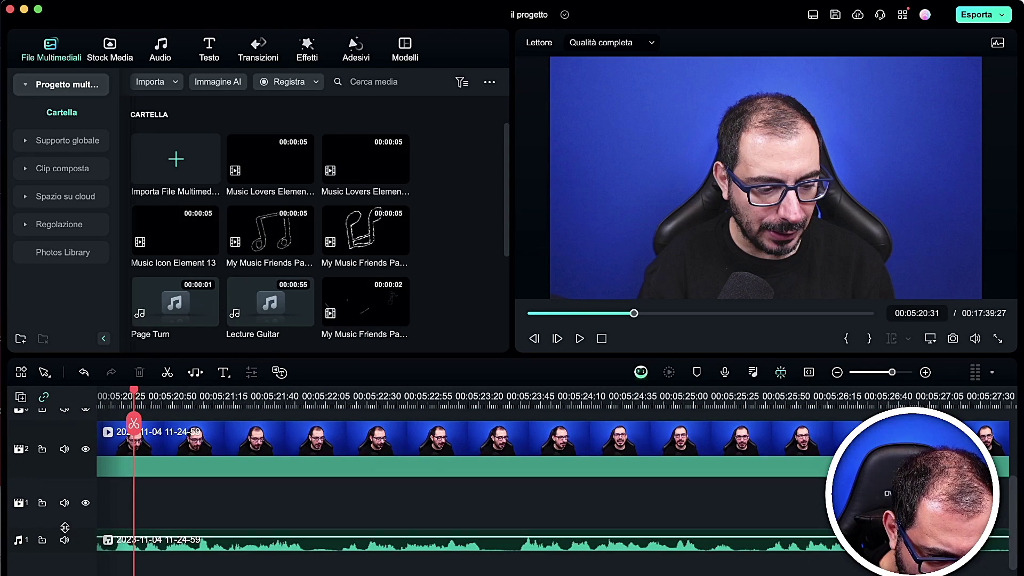
drag(65, 532, 55, 514)
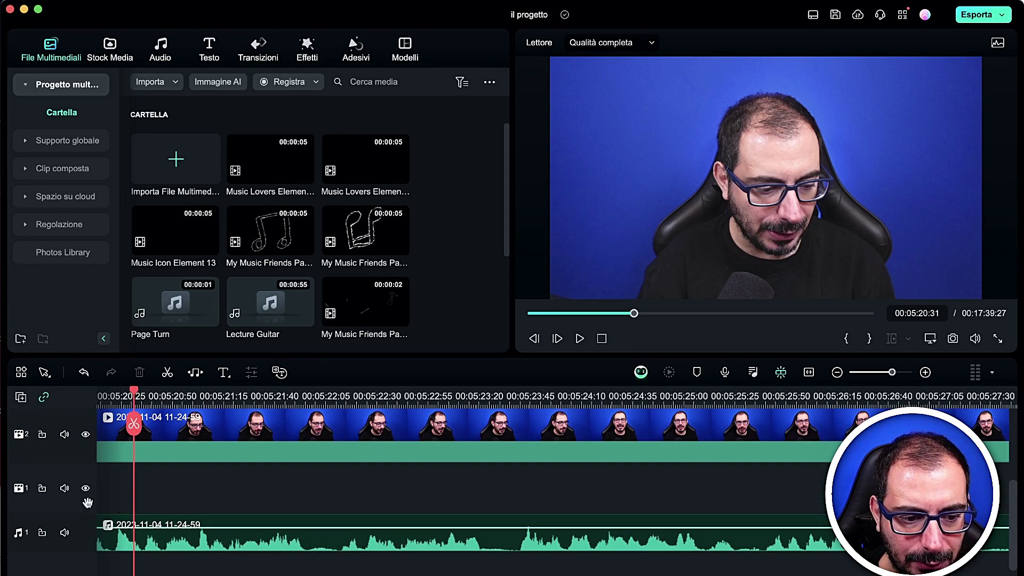
- Undo the audio detachment of the recorded video clip on track 2
scroll(120, 499, up, 3)
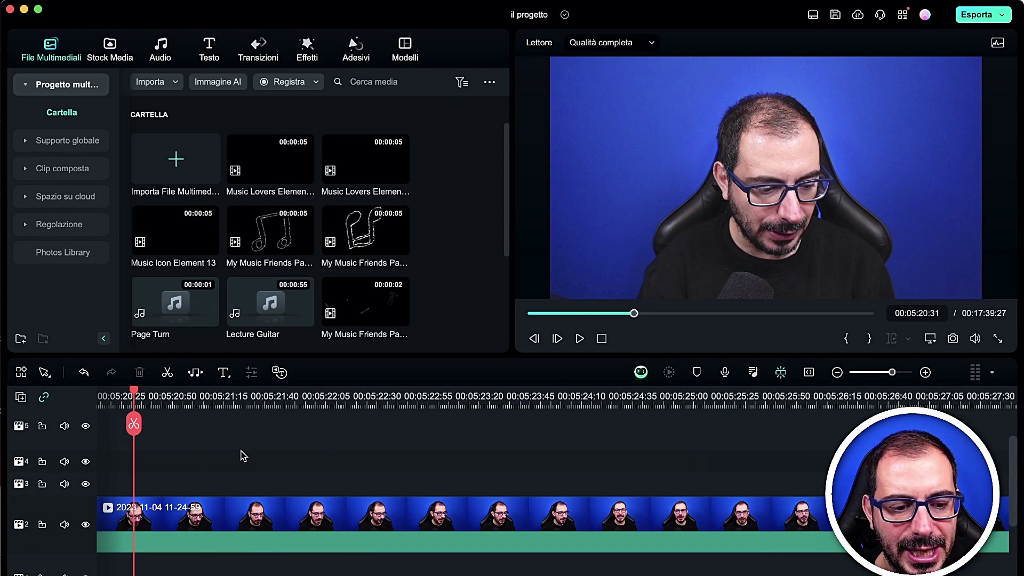
scroll(243, 456, down, 2)
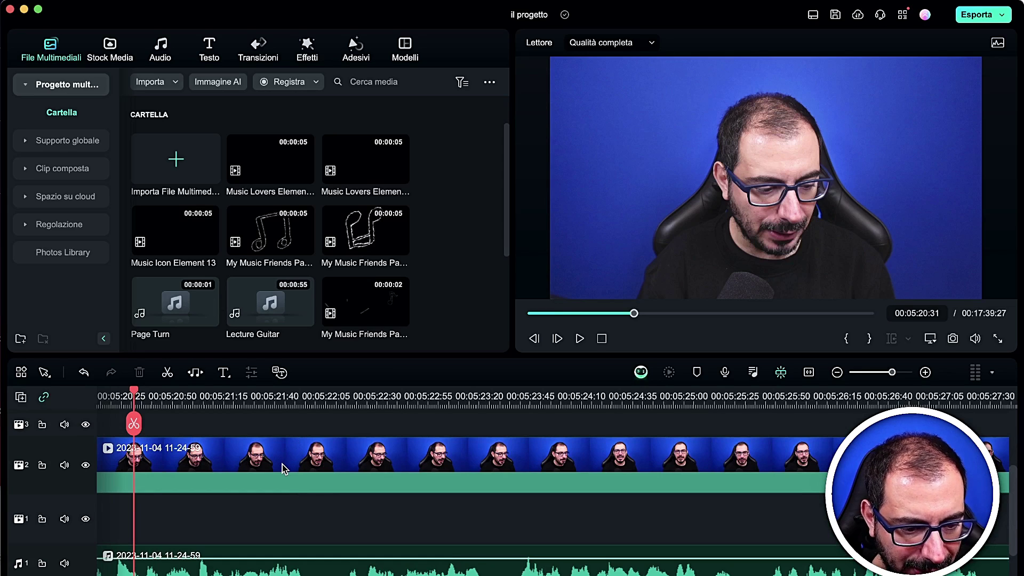
key(super+z)
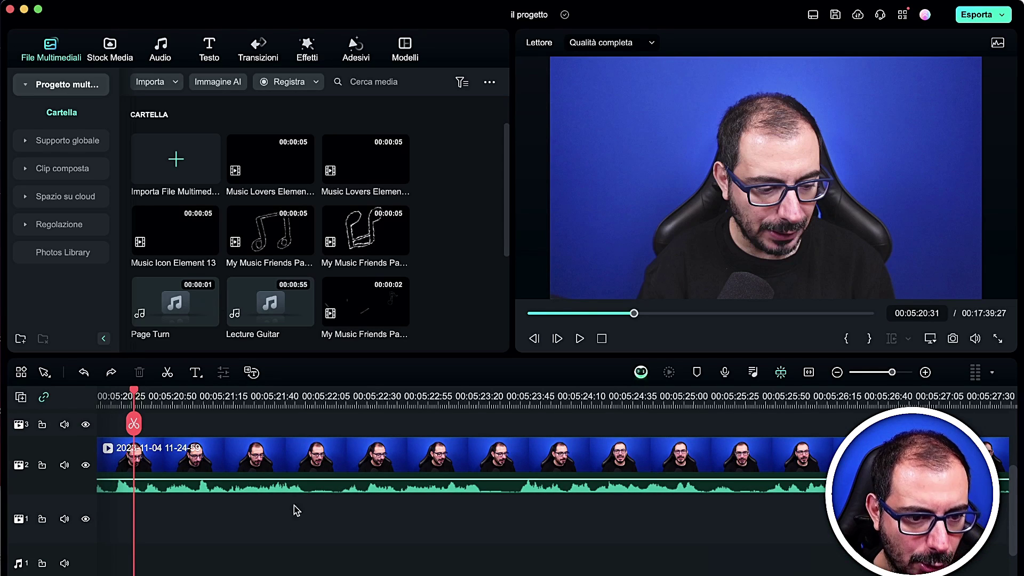
- Customize the timeline toolbar by removing Speech-to-Text (STT) and Modifica Diapositiva, and save the new layout
click(300, 473)
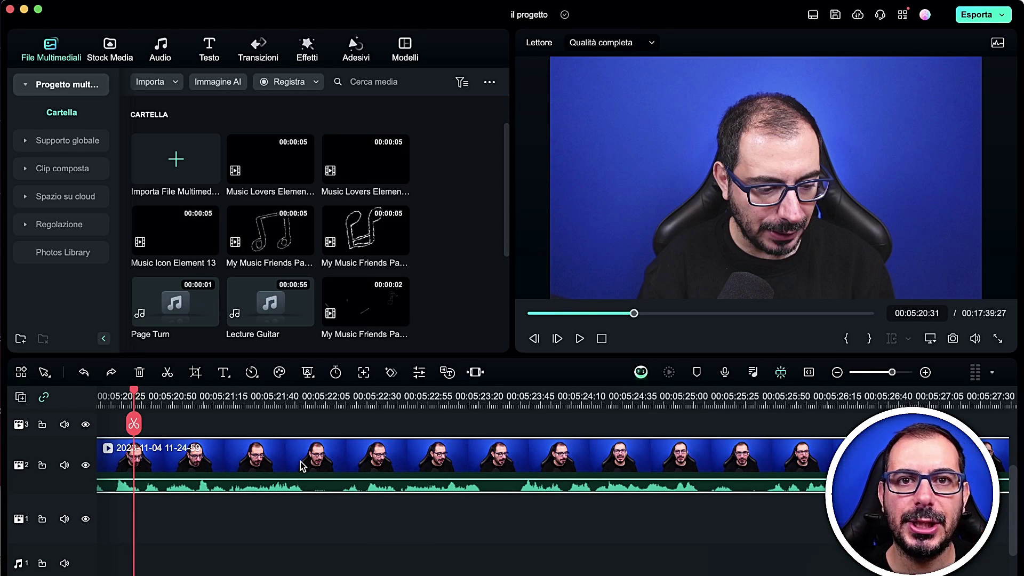
scroll(301, 466, up, 1)
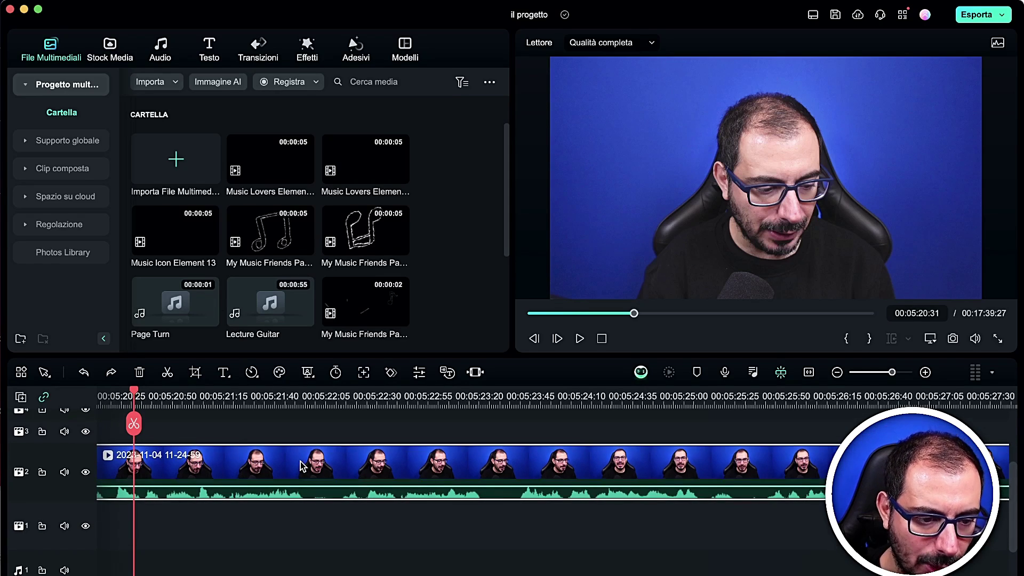
scroll(301, 466, left, 1)
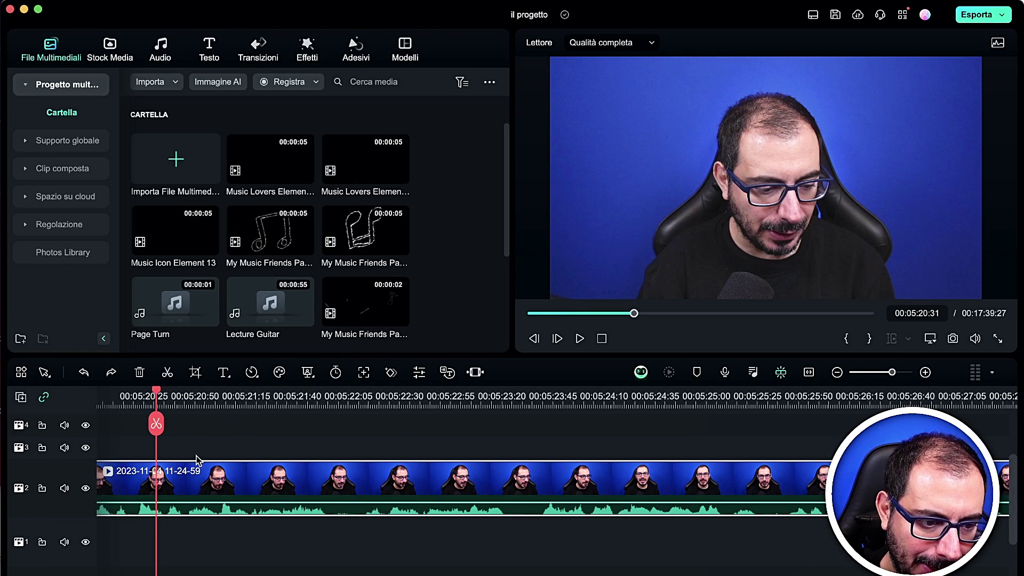
scroll(184, 453, up, 1)
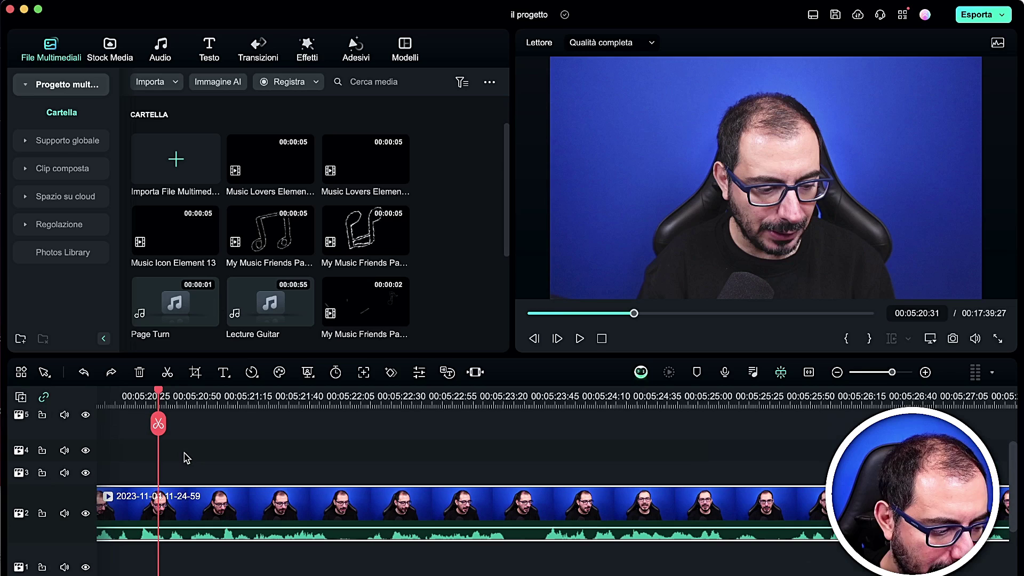
click(21, 373)
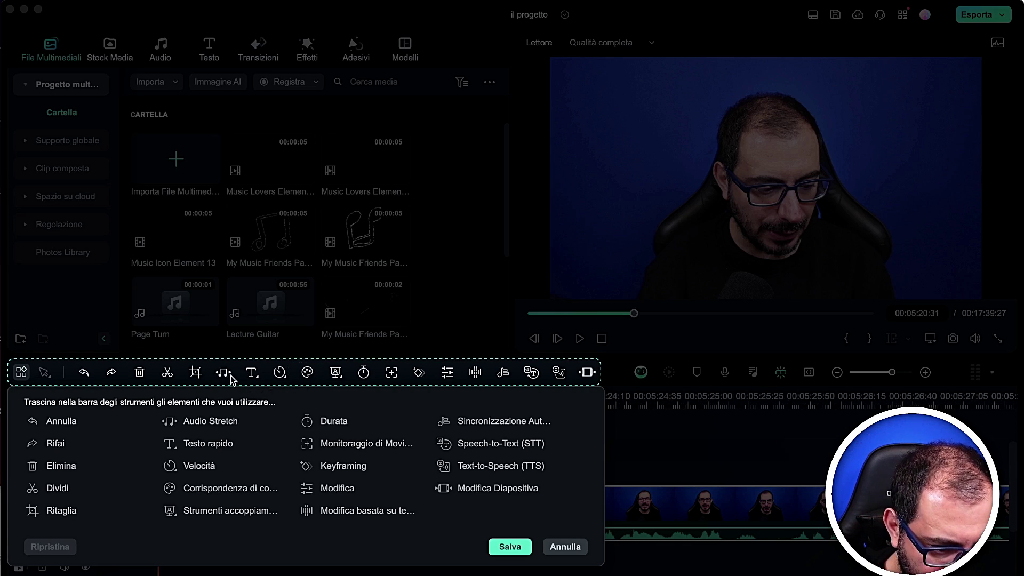
drag(478, 377, 503, 517)
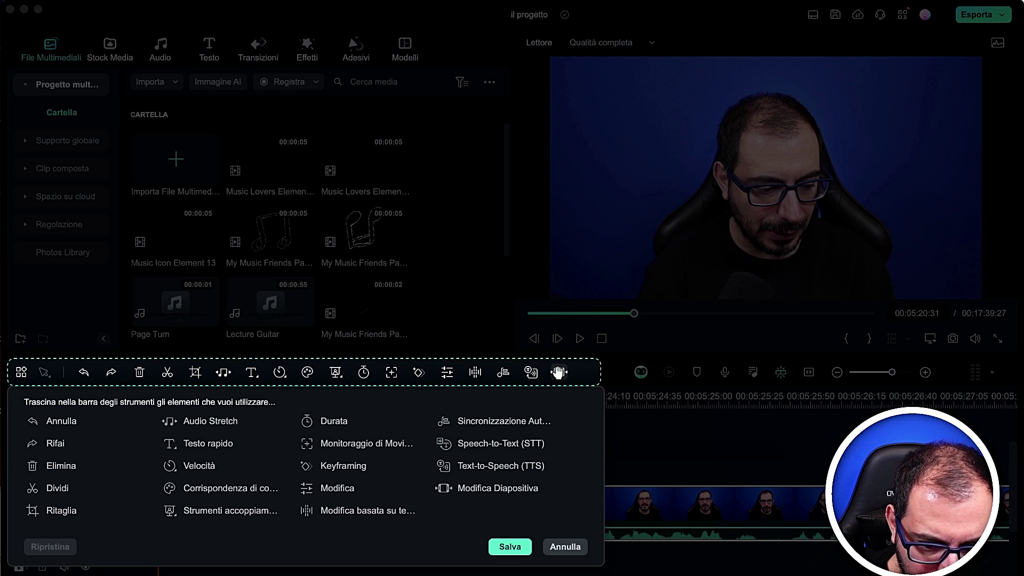
drag(559, 371, 476, 510)
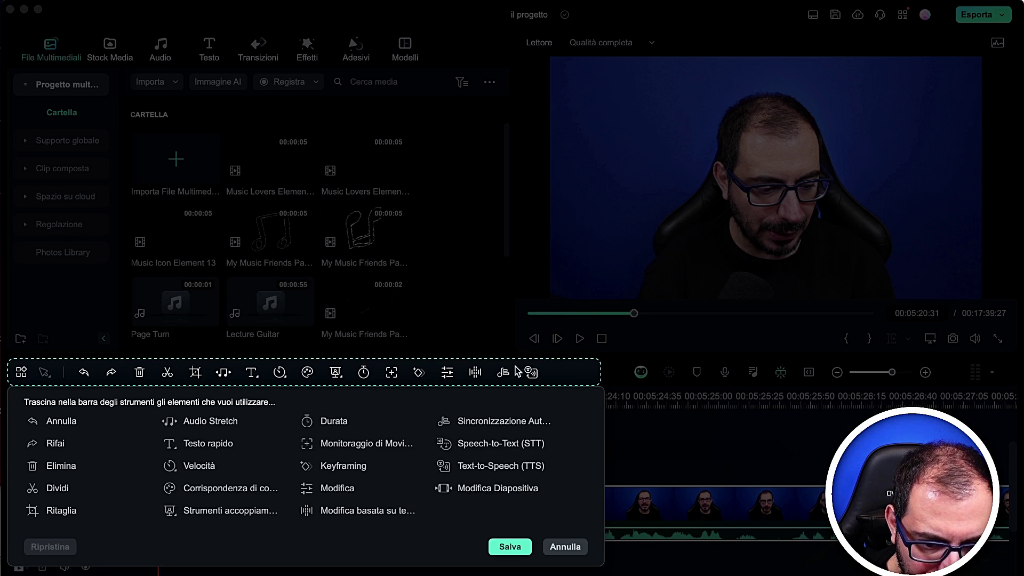
mouse_move(531, 372)
mouse_down()
mouse_move(505, 489)
mouse_move(469, 530)
mouse_move(522, 423)
mouse_move(532, 373)
mouse_up()
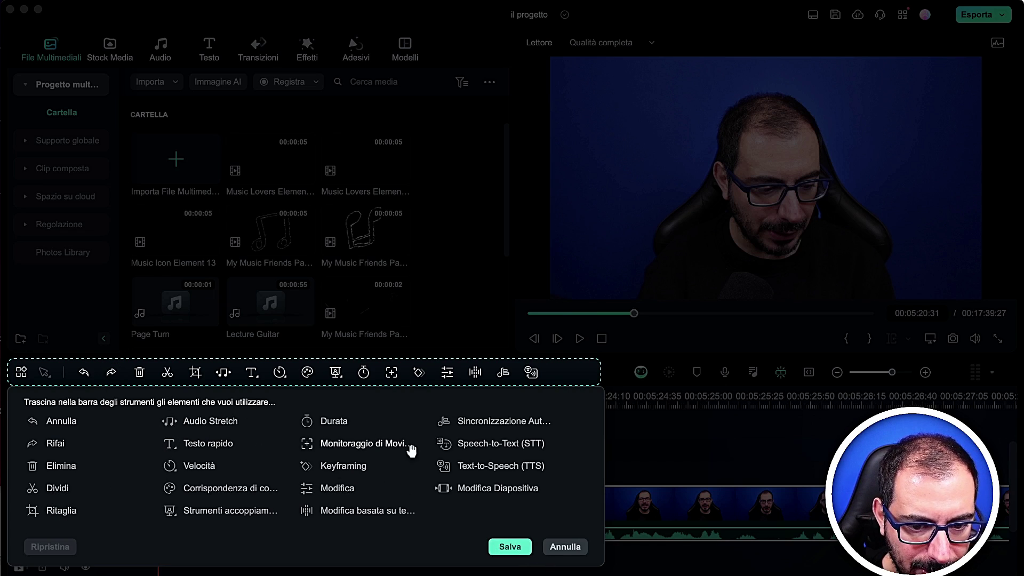
click(507, 549)
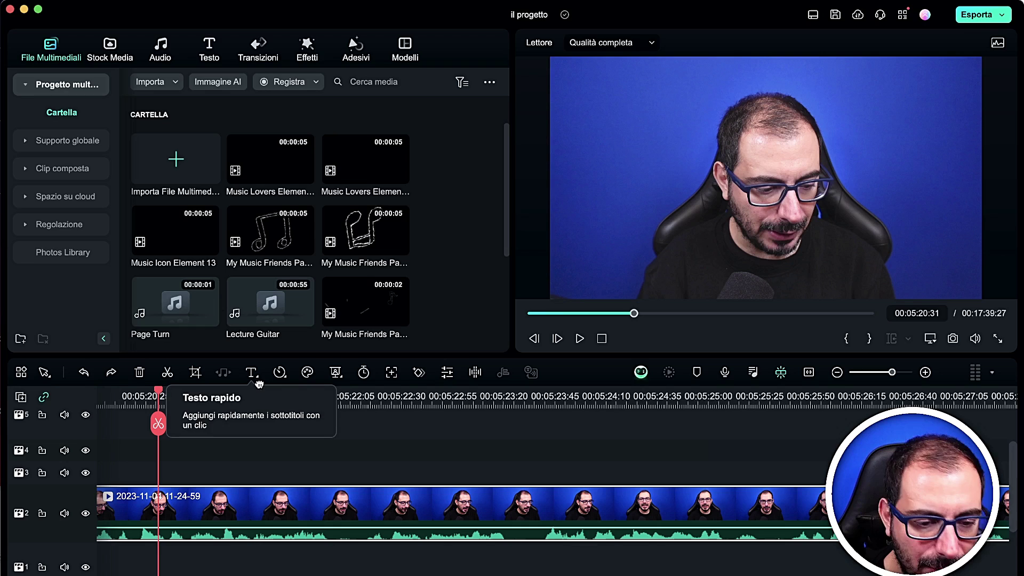
- Switch to quick split mode (Modalità di divisione rapida) and cut the recorded clip on track 2 at six points
click(392, 280)
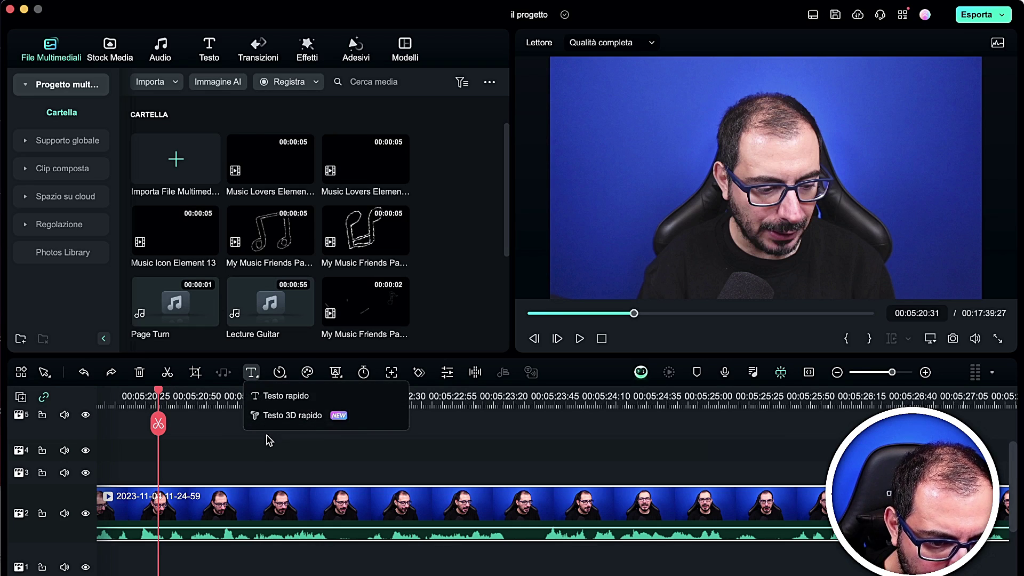
click(43, 373)
click(107, 421)
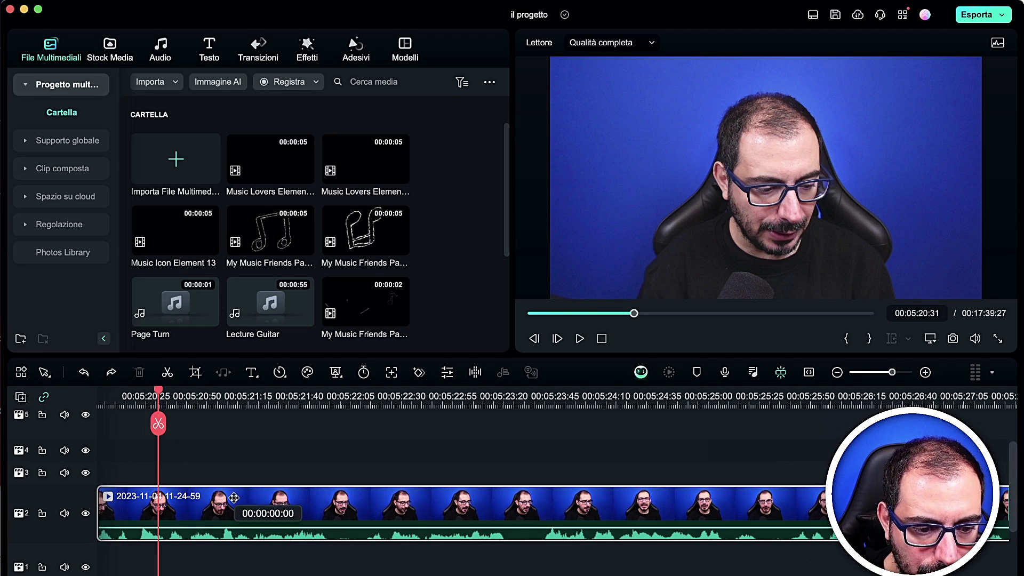
click(49, 375)
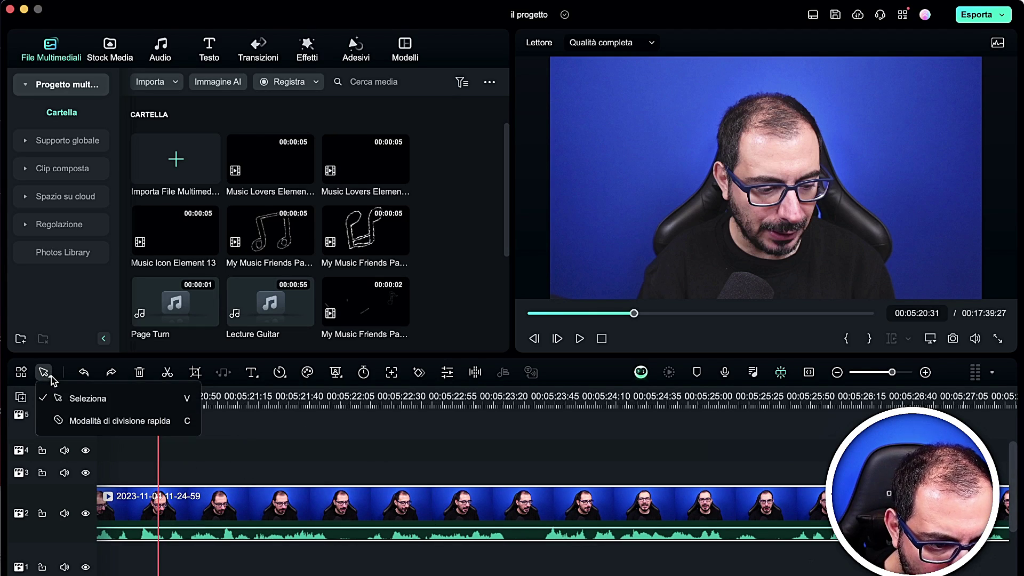
click(95, 421)
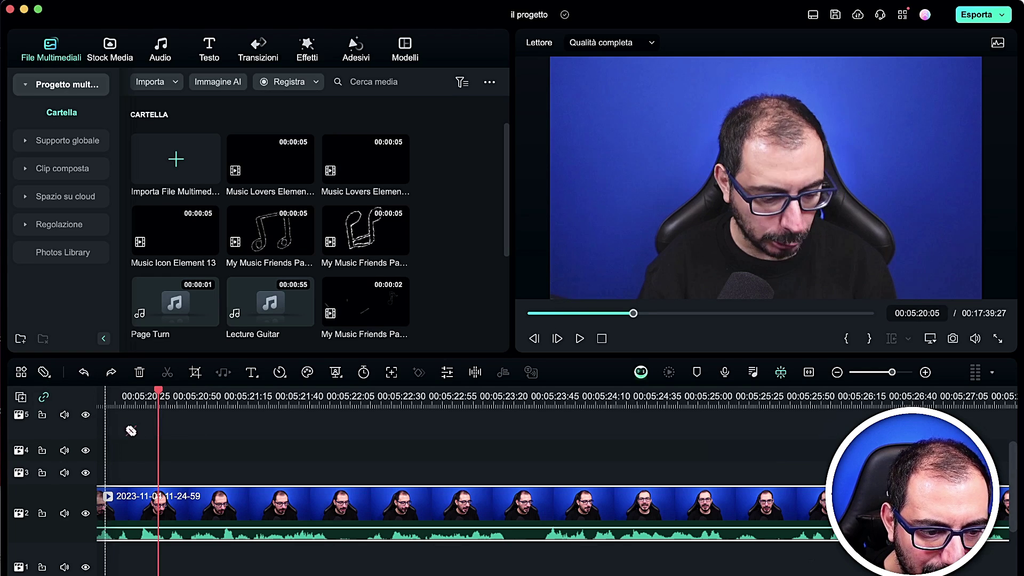
click(339, 512)
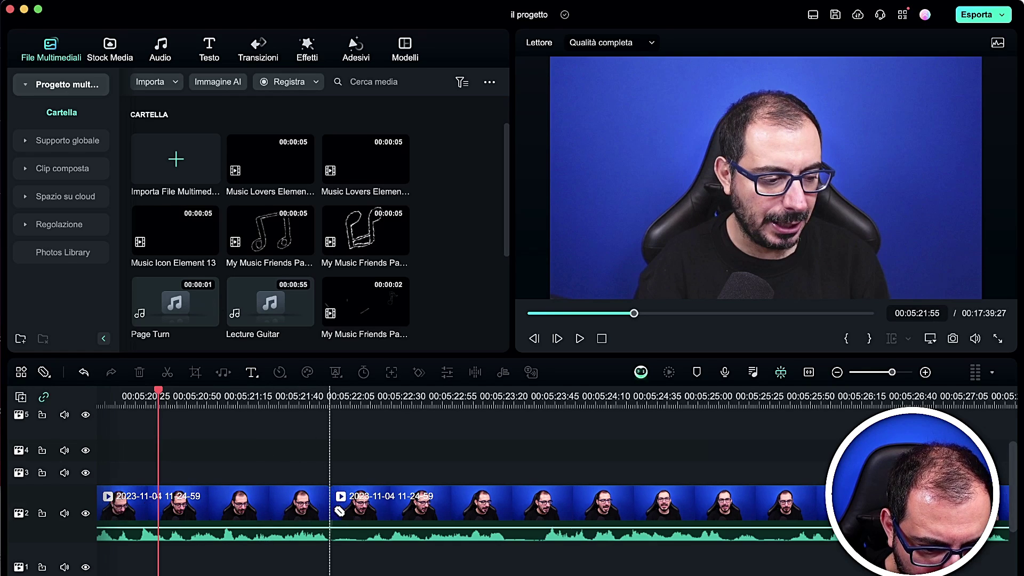
click(364, 511)
click(525, 509)
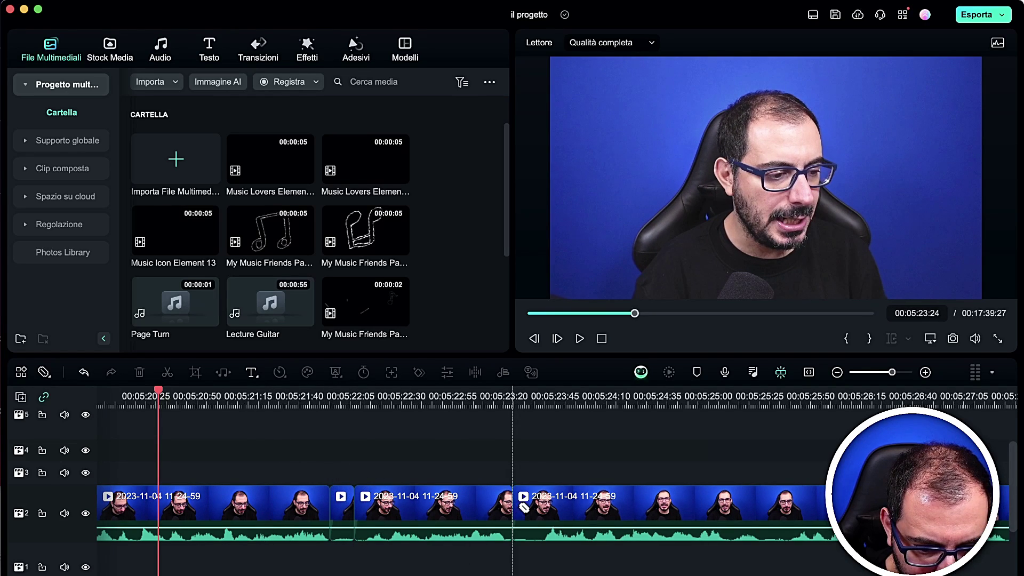
click(550, 510)
click(770, 510)
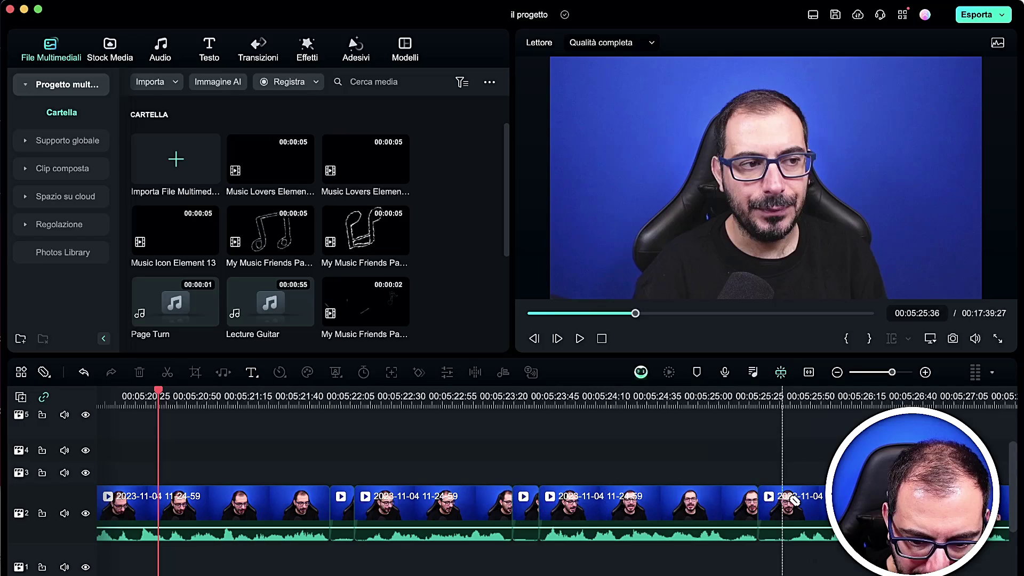
click(797, 500)
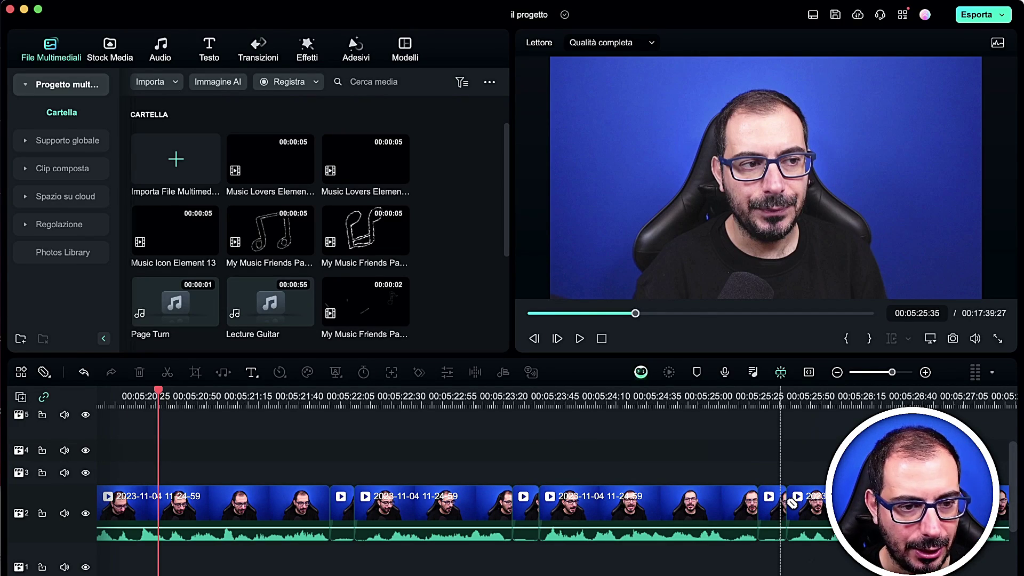
- Undo all six quick splits of the recorded clip and return to the Seleziona tool
key(super+z)
key(super+z)
key(super+z)
key(super+z)
key(super+z)
key(super+z)
key(v)
- Split the recorded clip on track 2 at two playhead positions, at about 00:05:21:55 and 00:05:22:13, and select the short middle segment
click(307, 499)
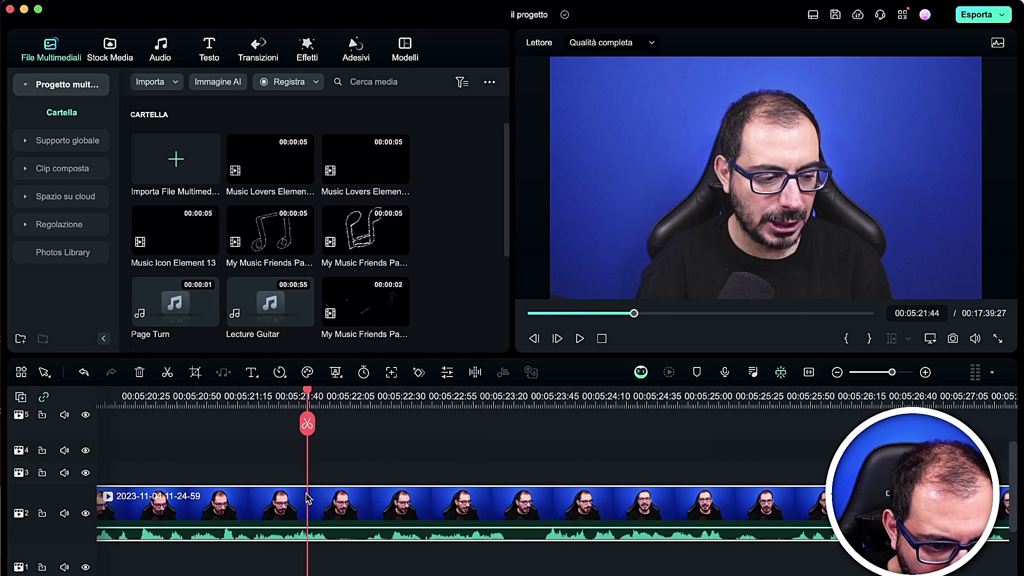
click(287, 376)
click(247, 433)
drag(322, 425, 367, 509)
click(328, 506)
click(366, 509)
click(355, 508)
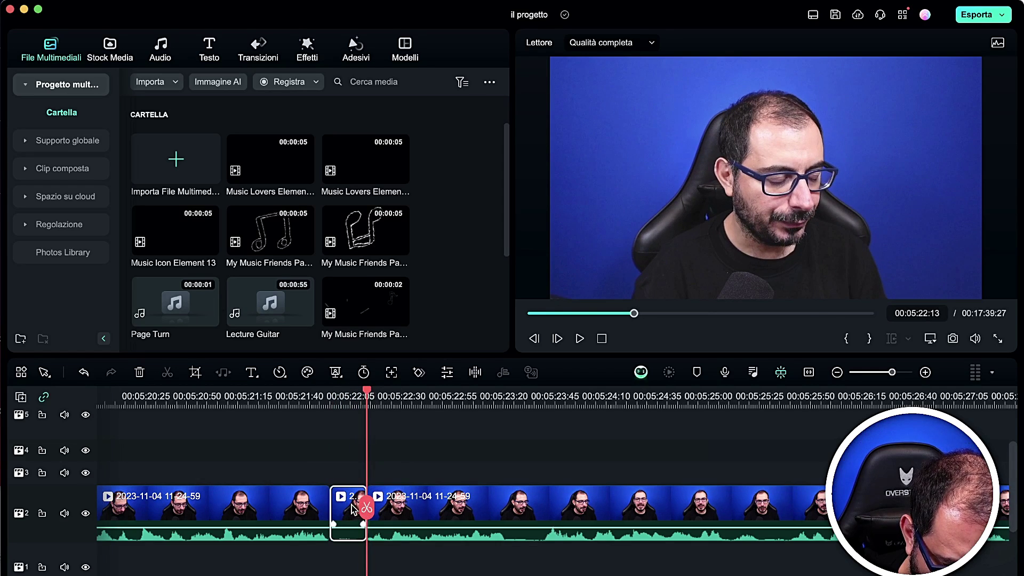
- Undo both splits of the recorded clip, and undo one further trial split at the playhead
click(84, 372)
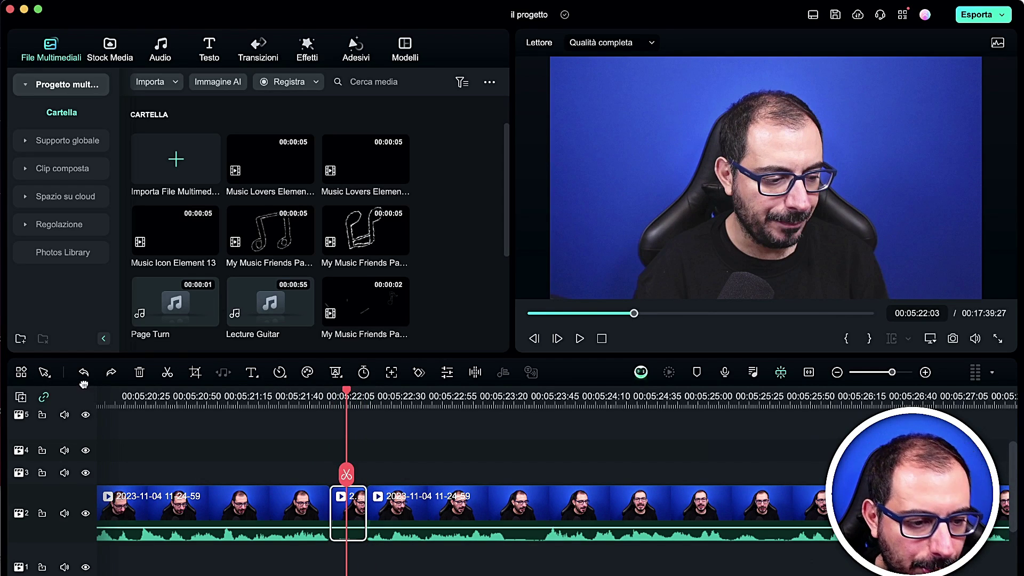
click(84, 372)
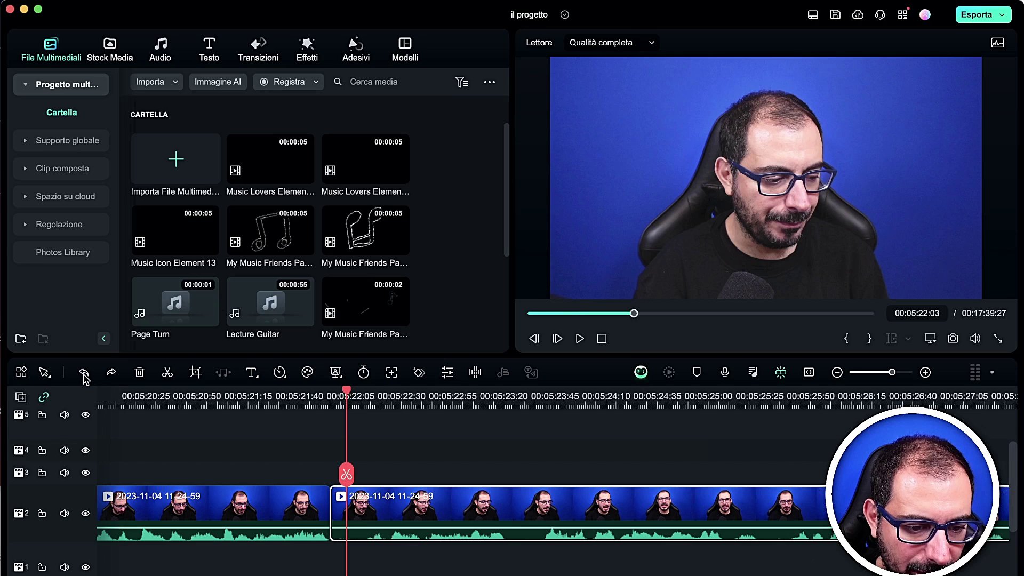
click(84, 373)
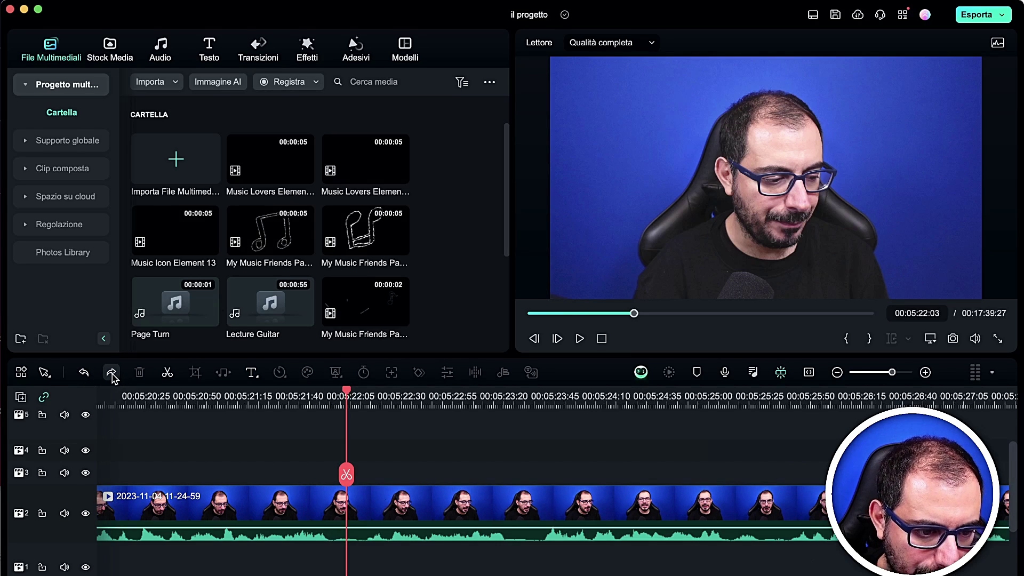
click(168, 373)
key(super+z)
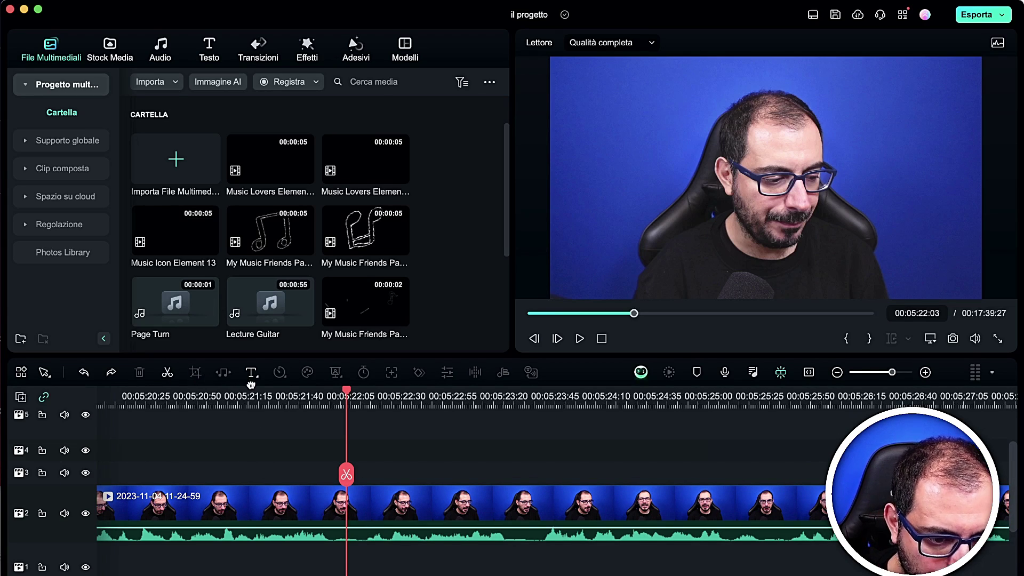
- Add a quick text title (Testo rapido) at 00:05:22:03 and move it to track 3 above the recorded clip
click(335, 513)
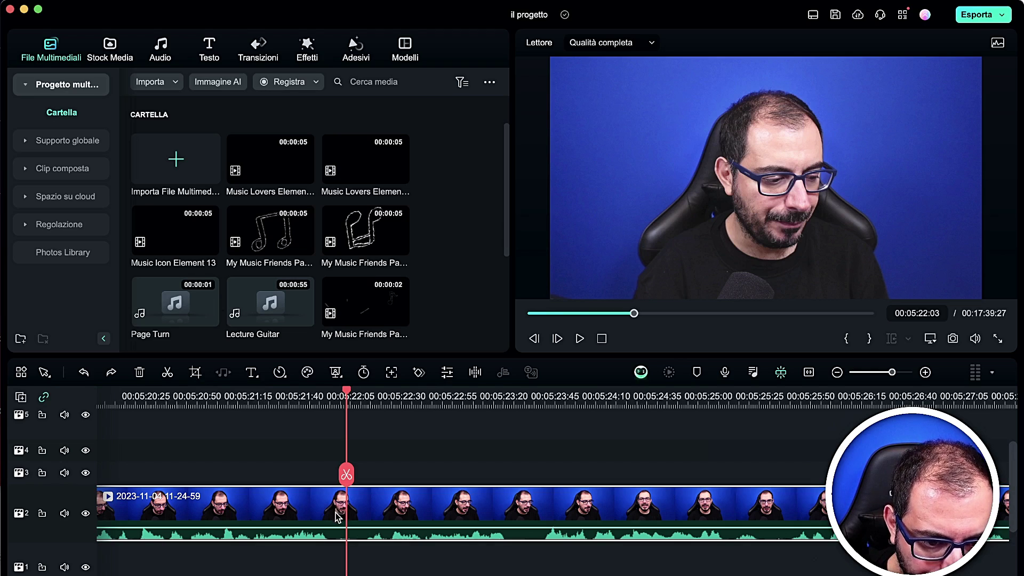
click(280, 373)
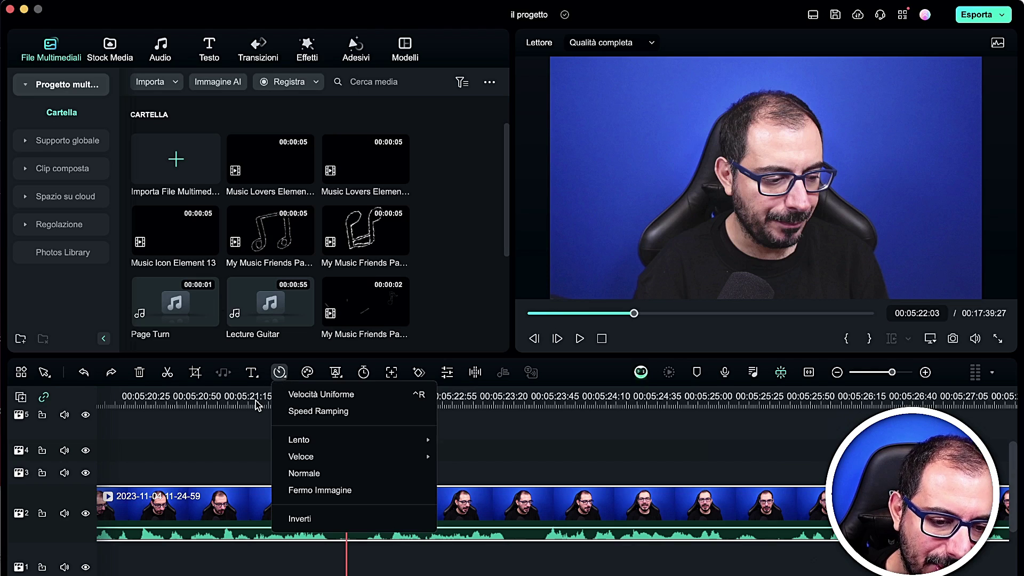
click(253, 418)
click(253, 376)
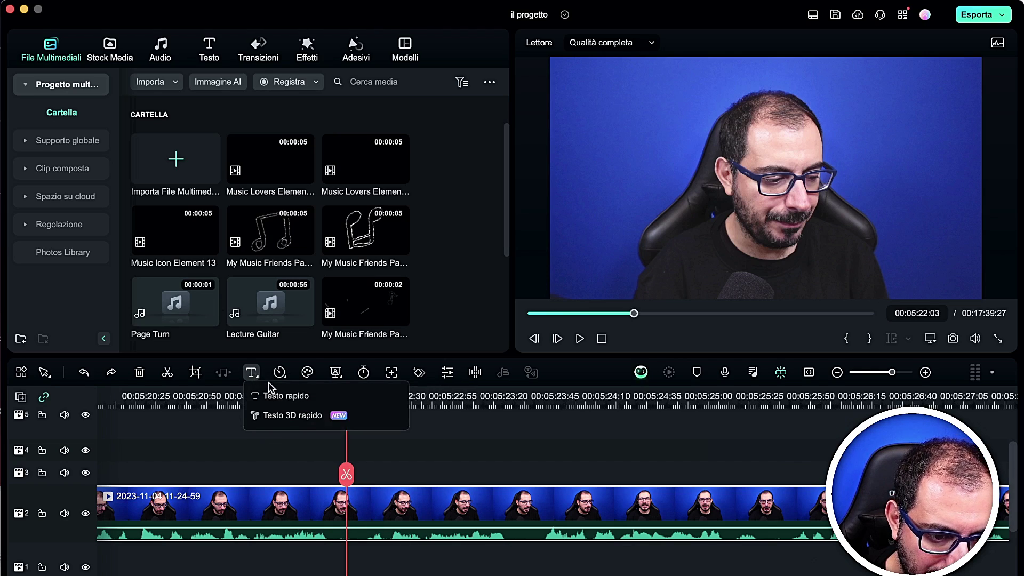
click(272, 396)
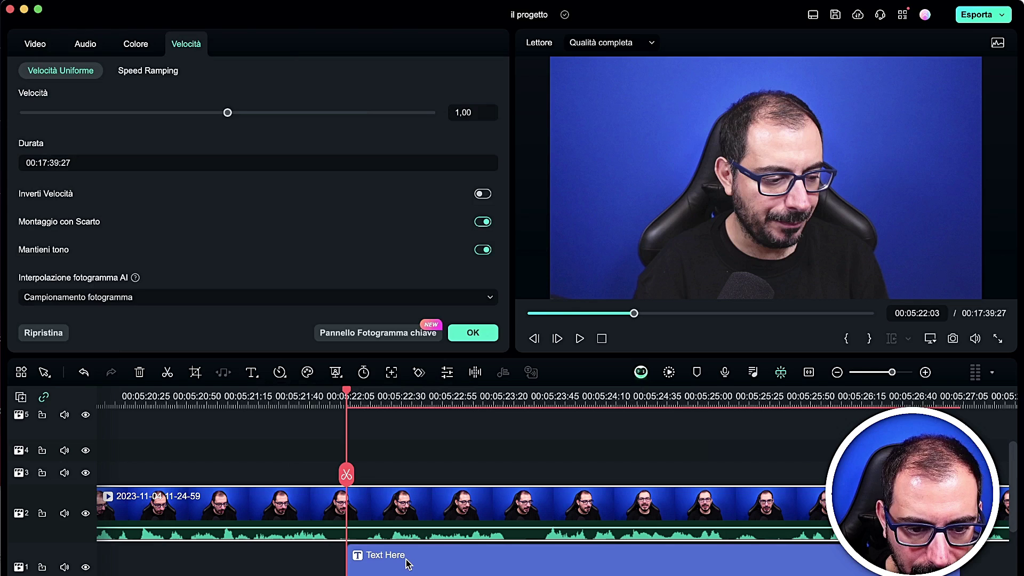
click(435, 558)
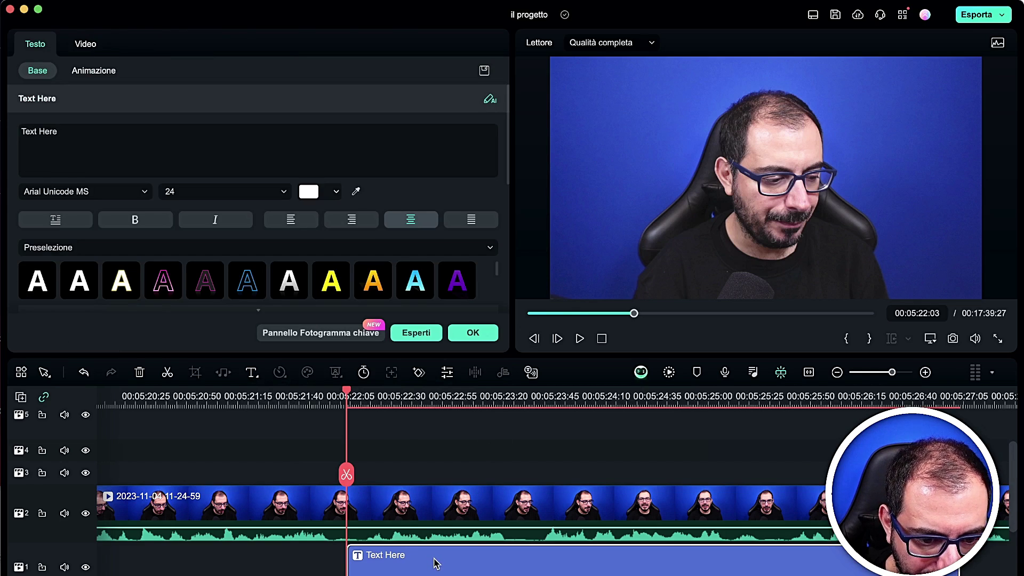
drag(435, 557, 408, 452)
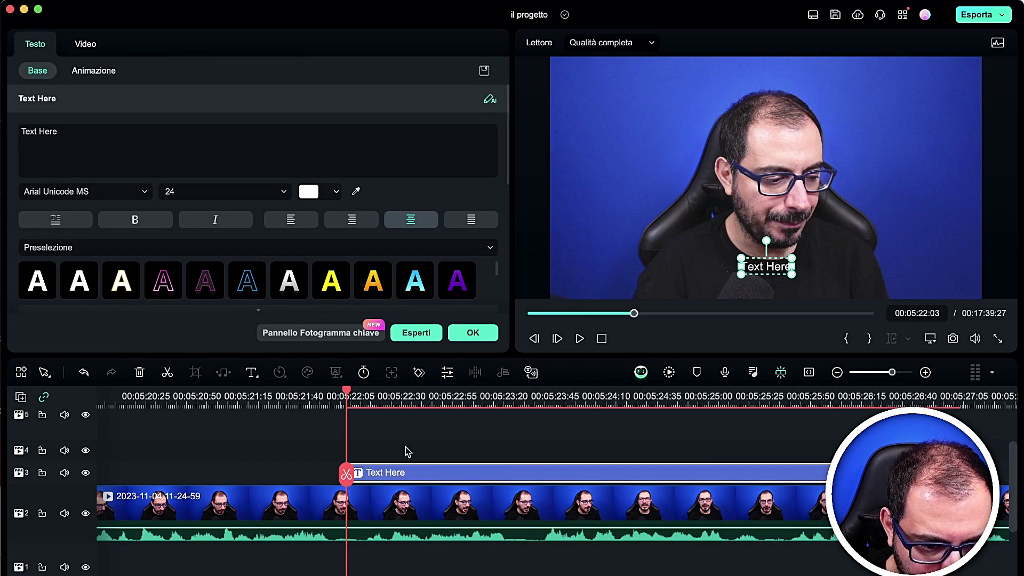
- Enlarge the title to about size 171 across the upper part of the frame, and delete the title clip
double_click(139, 128)
drag(740, 256, 525, 156)
drag(694, 224, 842, 132)
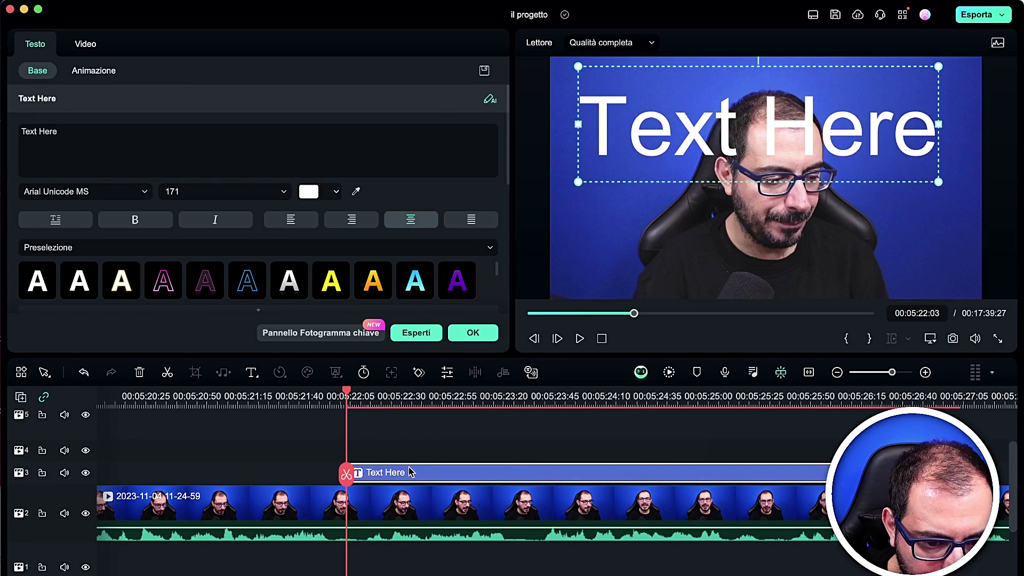
key(Delete)
- Open and close the colour match comparison for the recorded clip, with the playhead moved to 00:05:21:59
click(371, 504)
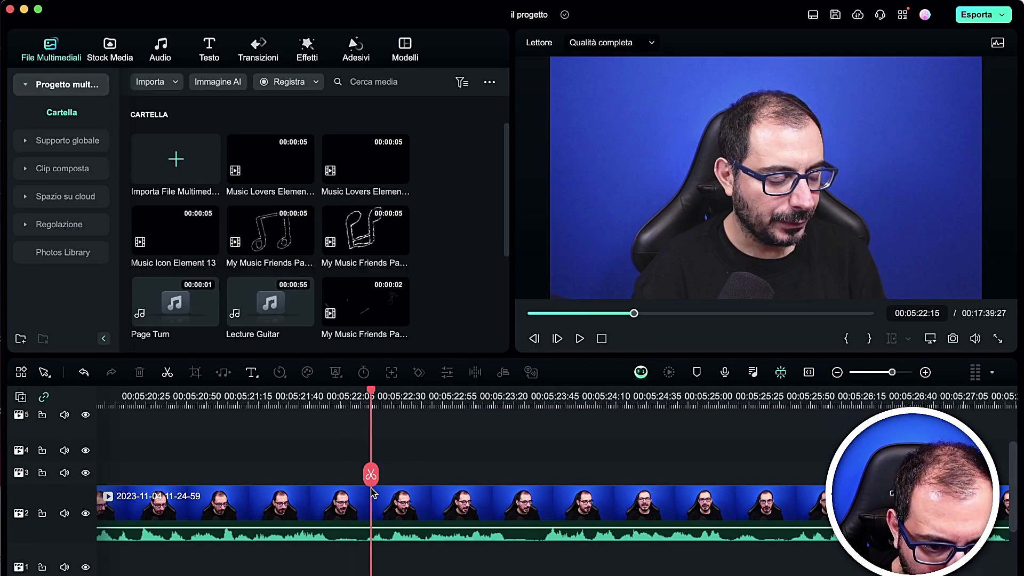
click(308, 372)
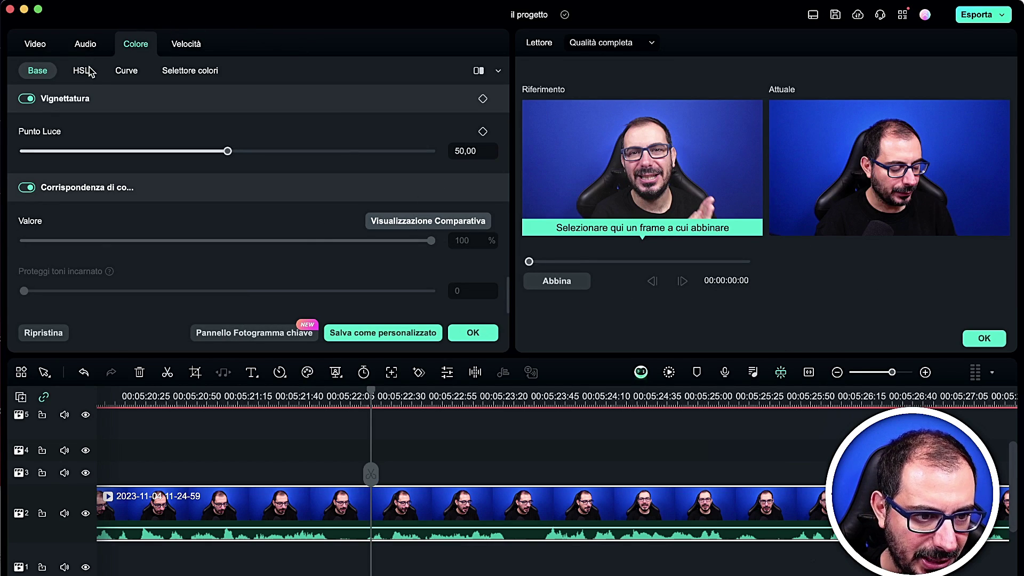
click(984, 338)
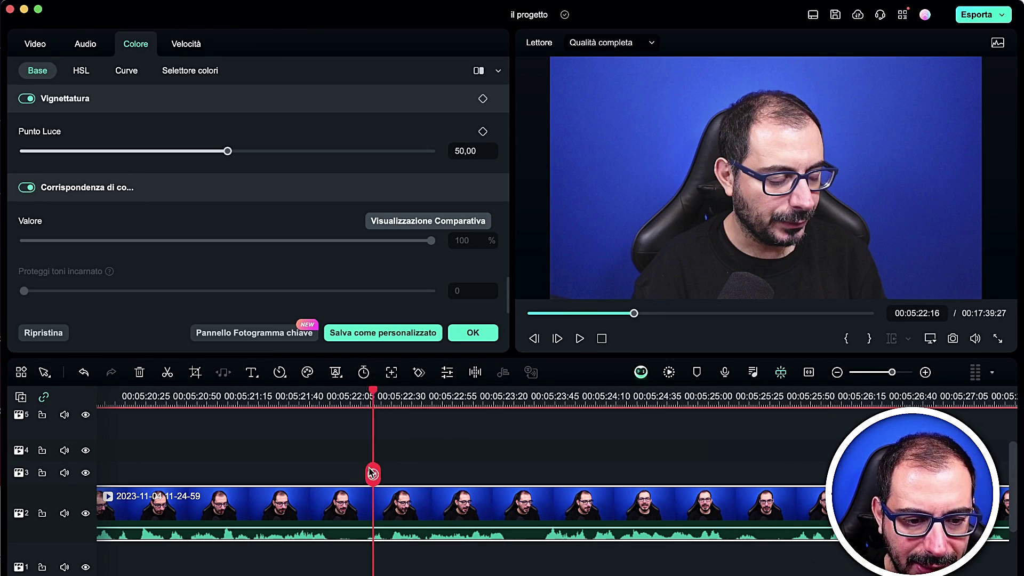
drag(371, 473, 338, 471)
click(471, 335)
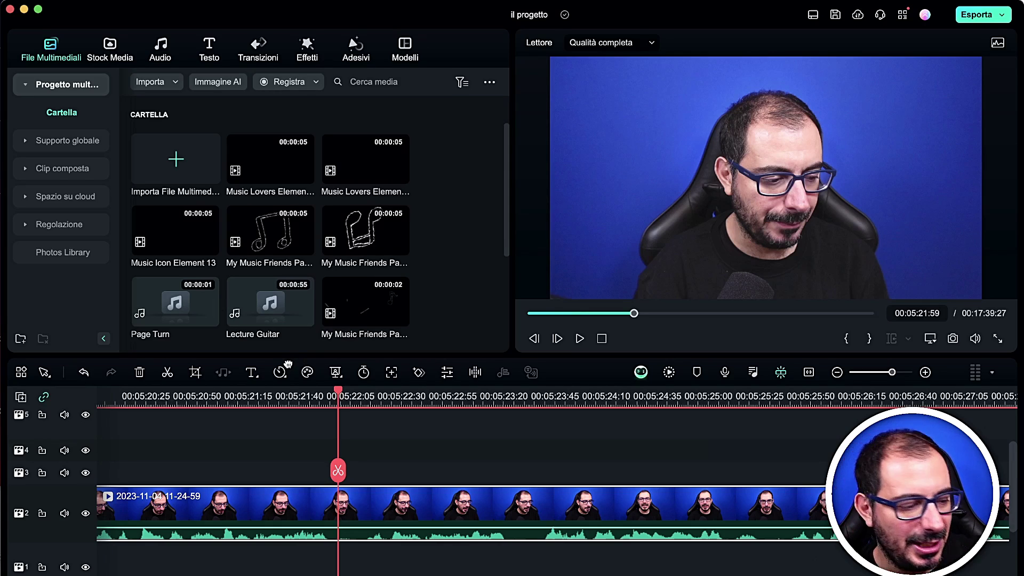
- Review the keyboard shortcuts list from the Wondershare Filmora group to the File group, and close it without changes
click(903, 15)
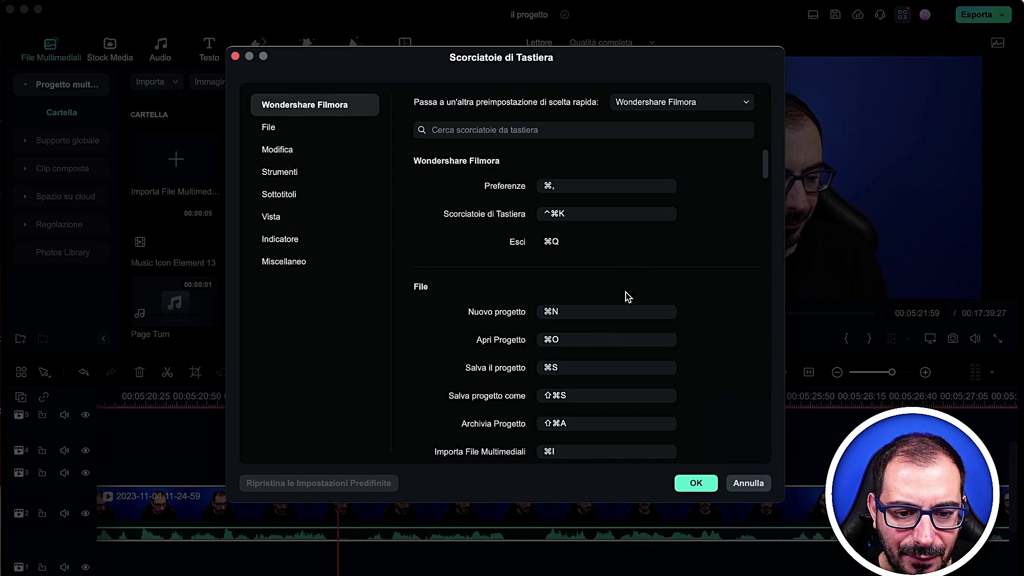
scroll(626, 297, down, 3)
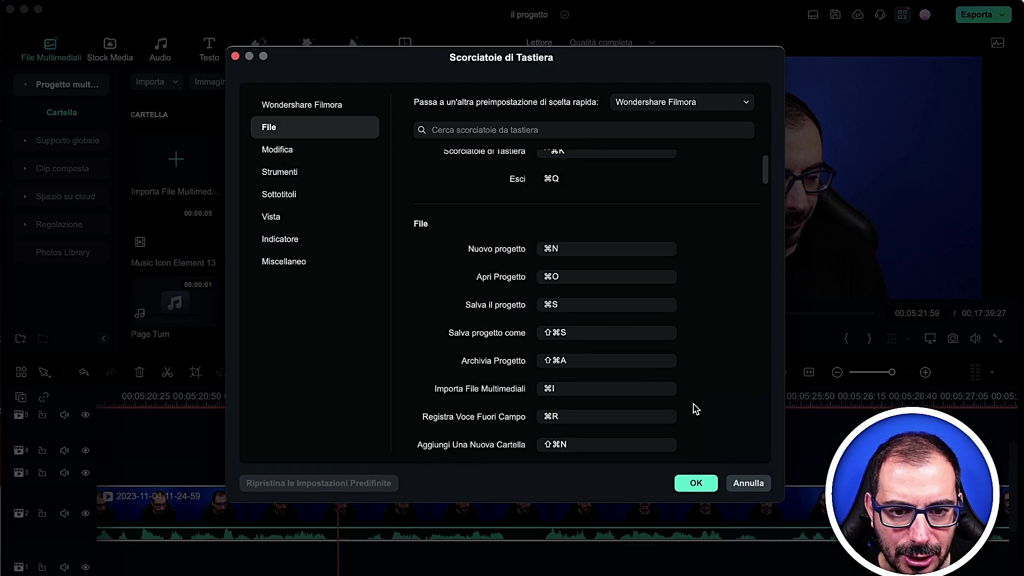
click(744, 483)
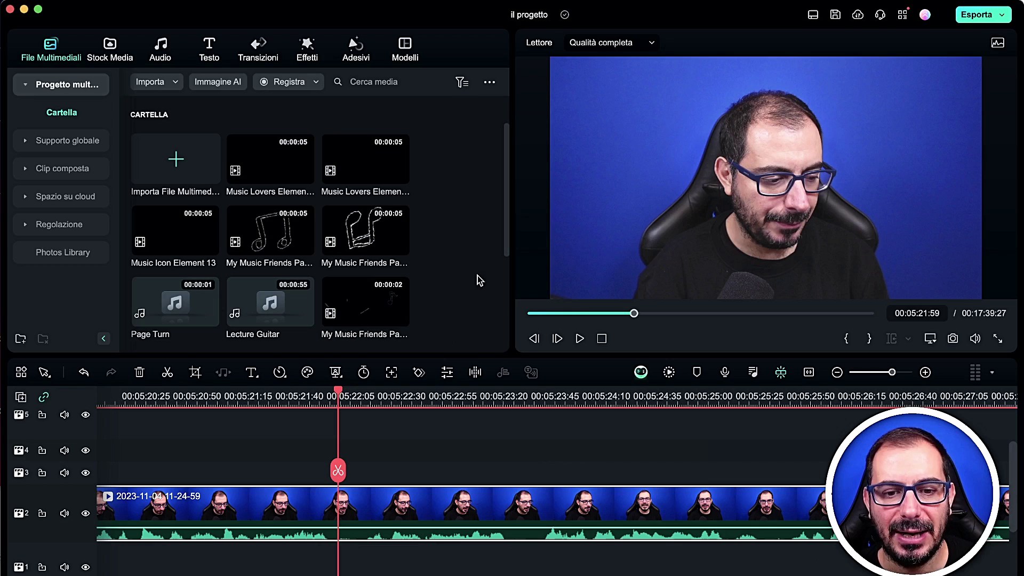
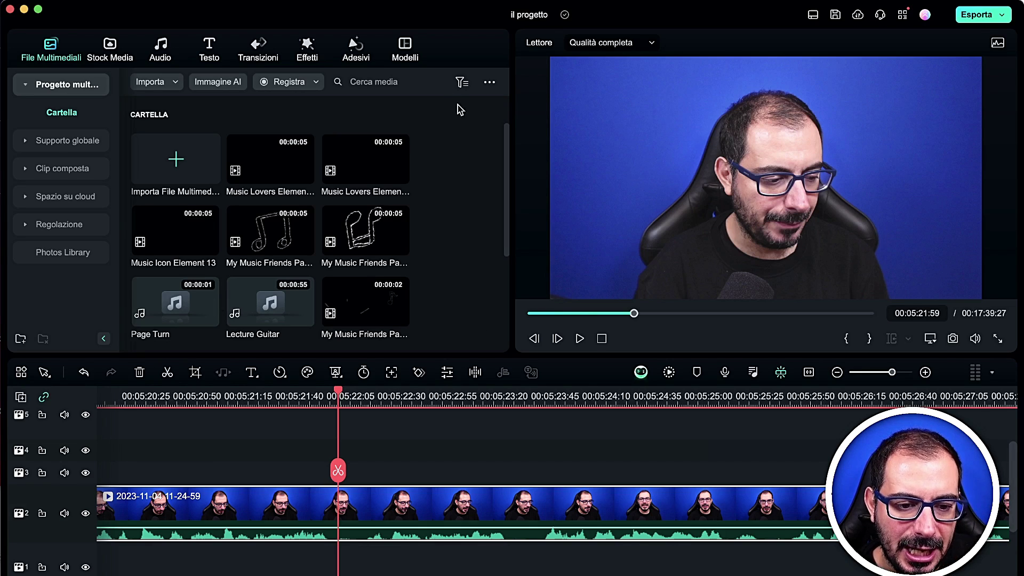
- Look over the context commands available for the recorded clip, with the playhead moved to 00:05:21:30
click(306, 497)
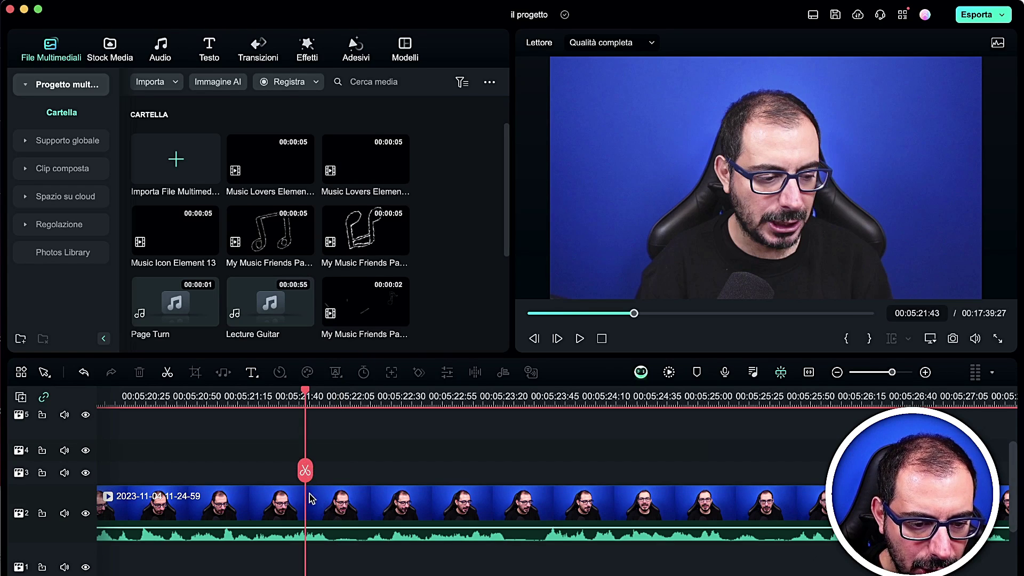
right_click(350, 505)
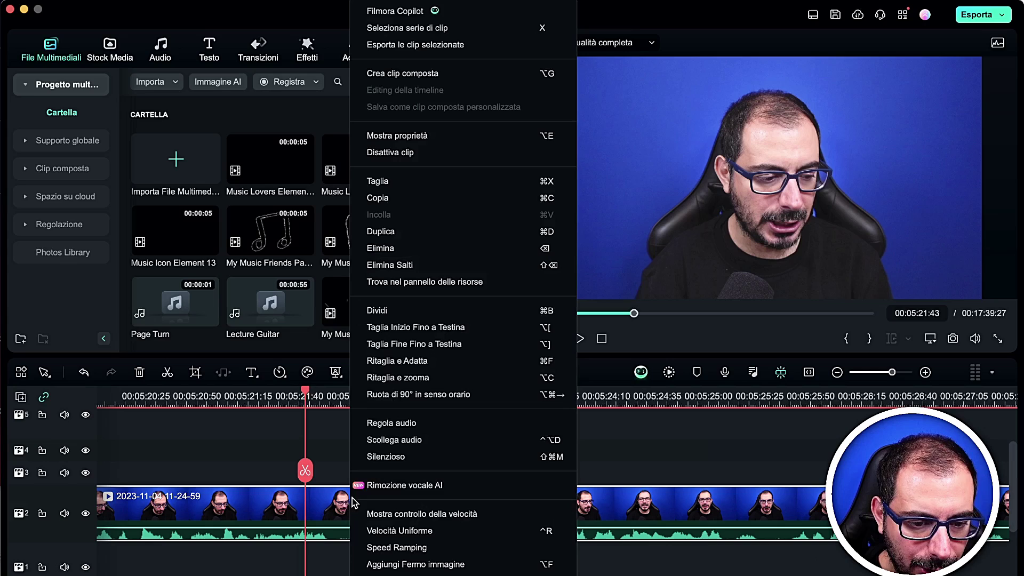
click(469, 475)
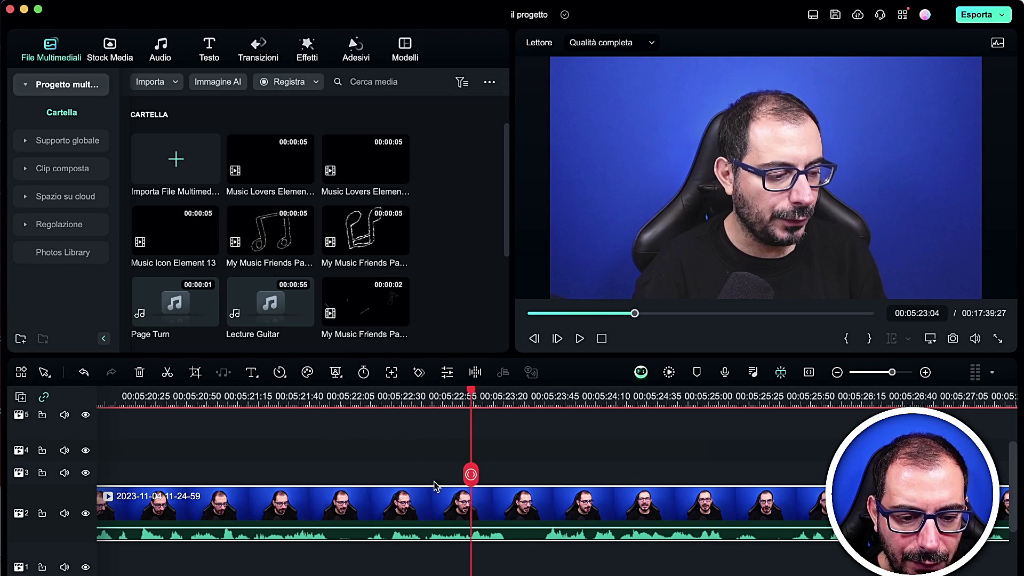
click(254, 475)
click(279, 478)
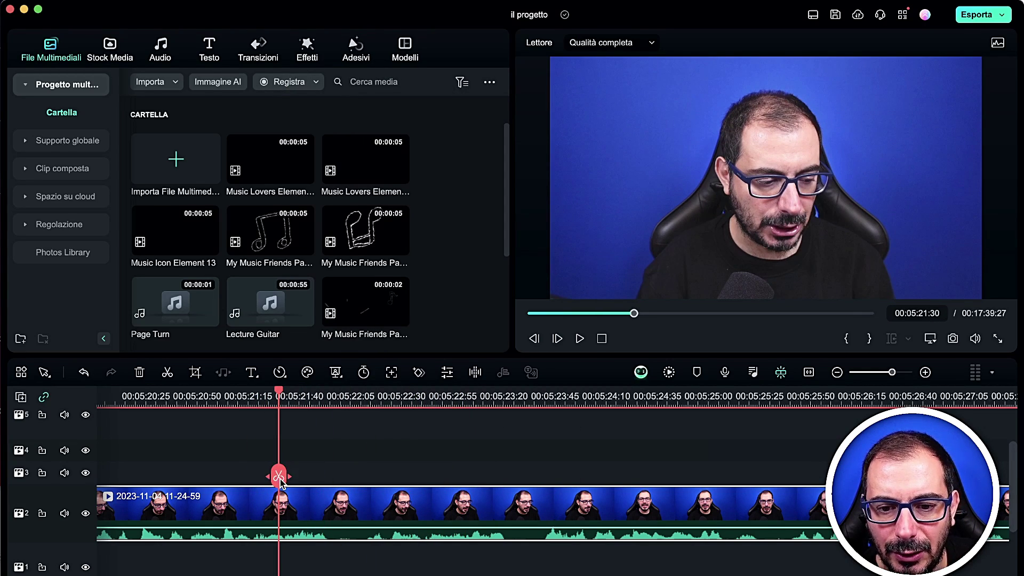
right_click(320, 503)
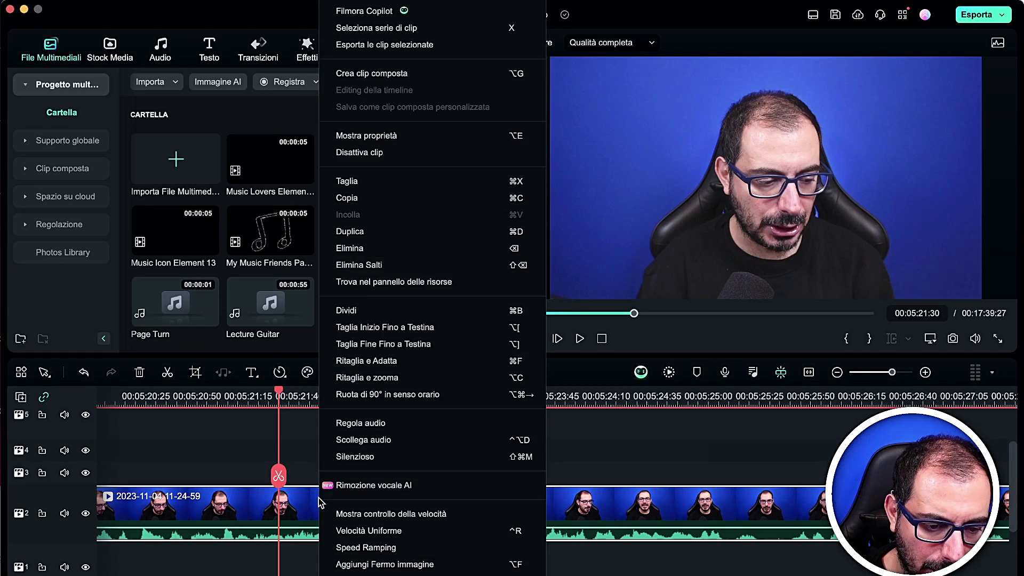
click(522, 457)
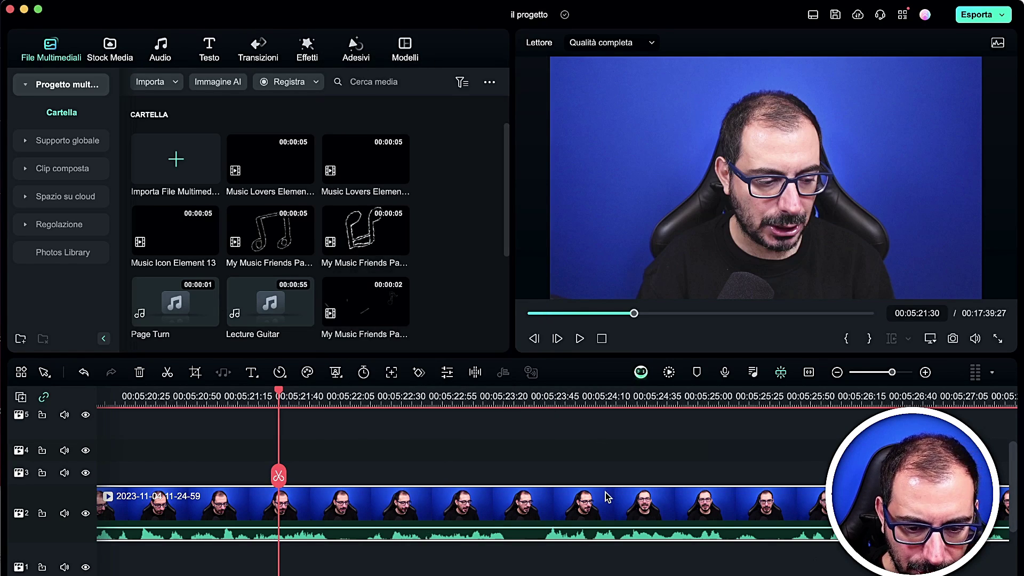
key(Delete)
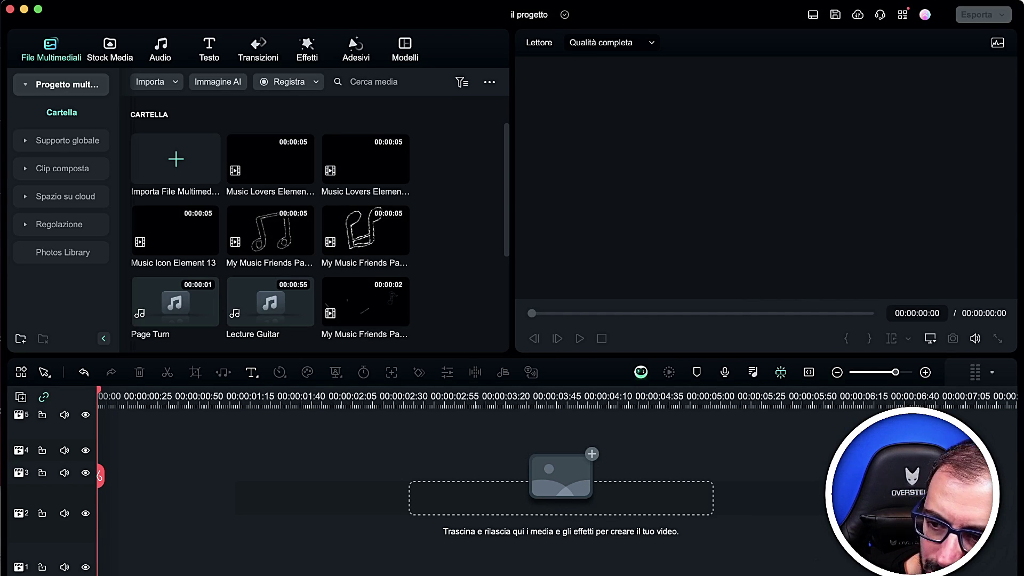
drag(560, 496, 98, 475)
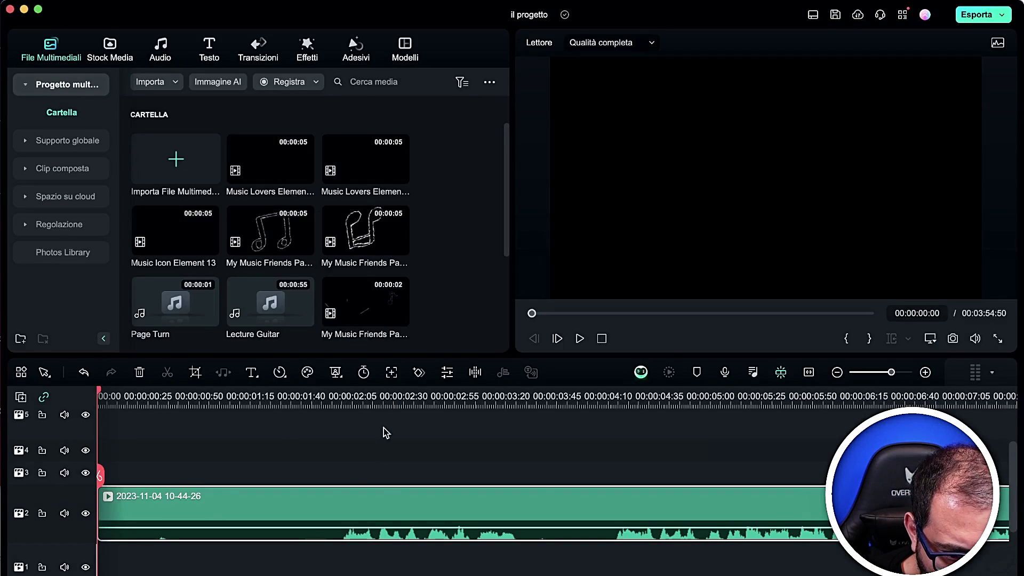
click(343, 478)
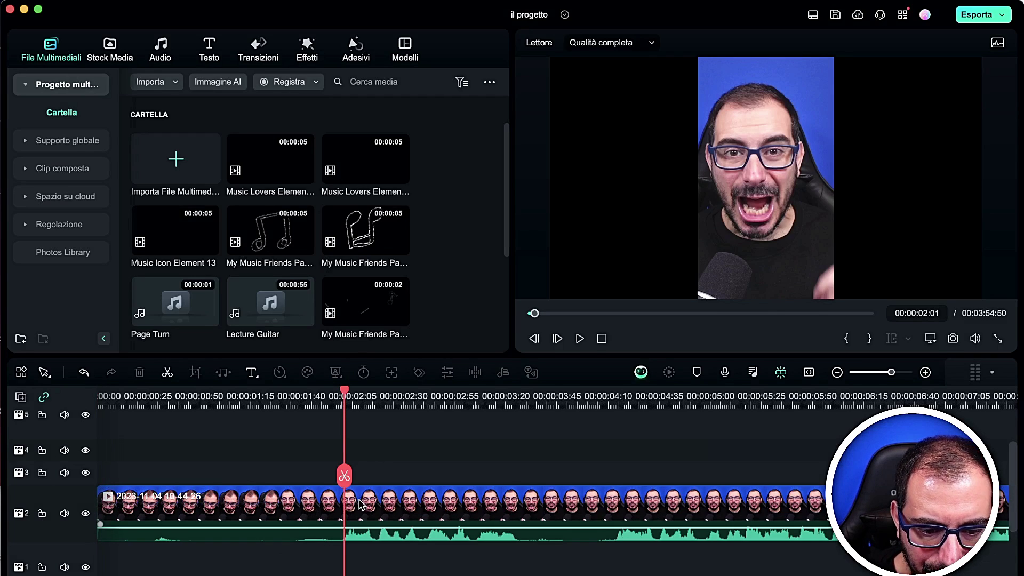
drag(307, 480, 320, 501)
- Open the clip's AI silence detection (Rilevamento del silenzio) with audio-based editing, and dismiss its settings help
right_click(255, 503)
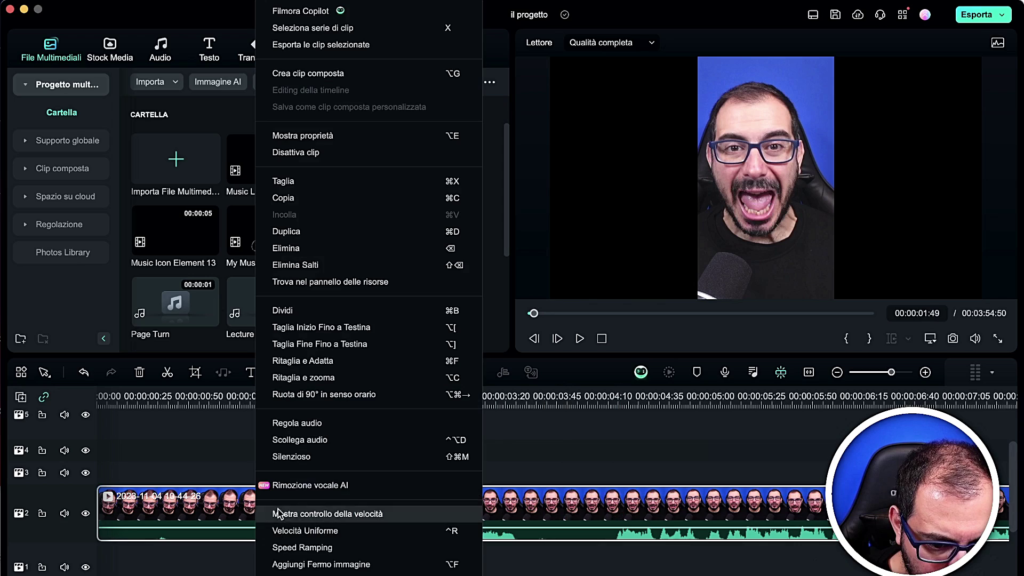
scroll(278, 539, down, 5)
scroll(376, 392, down, 2)
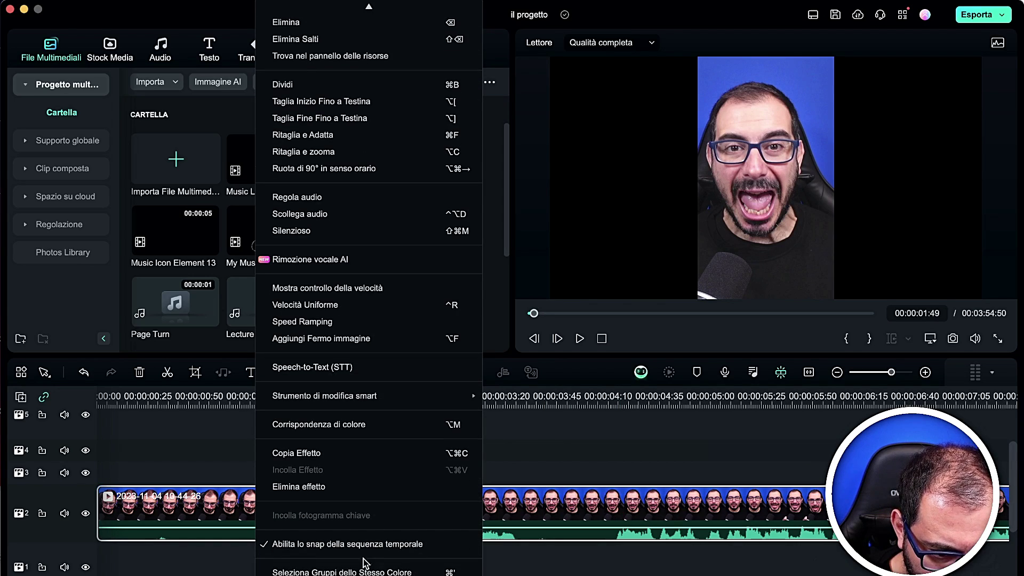
mouse_move(378, 397)
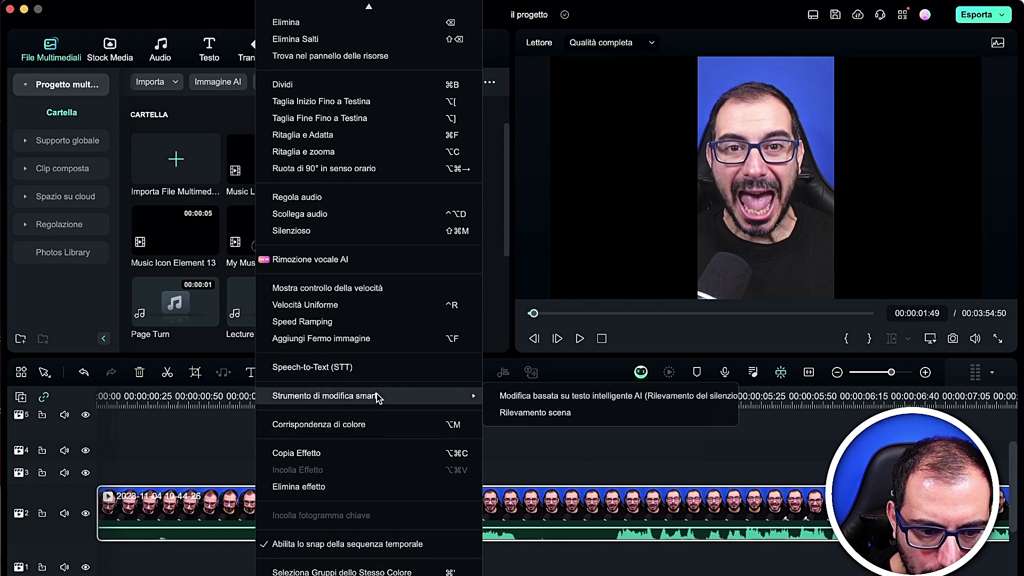
click(503, 398)
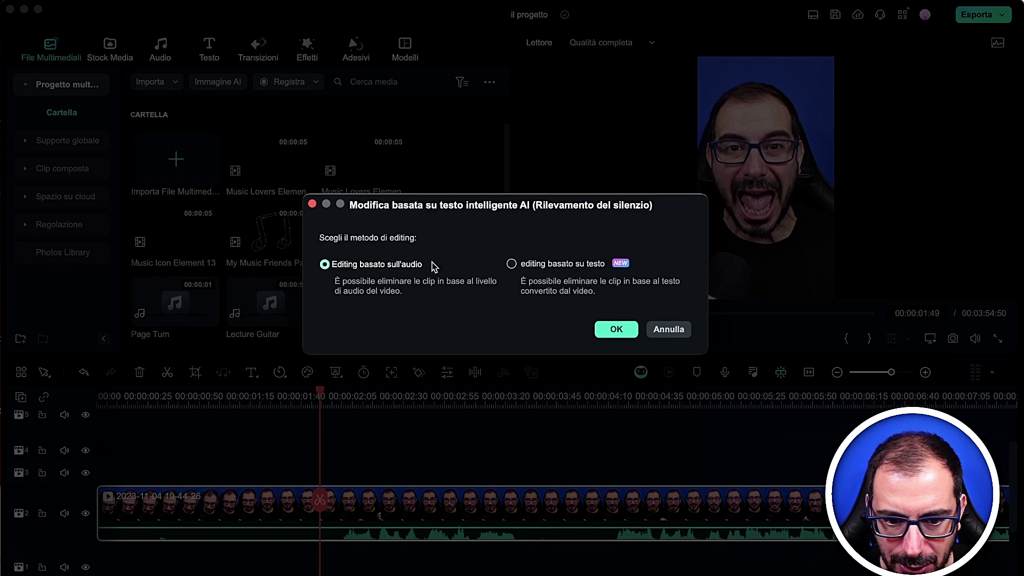
click(608, 337)
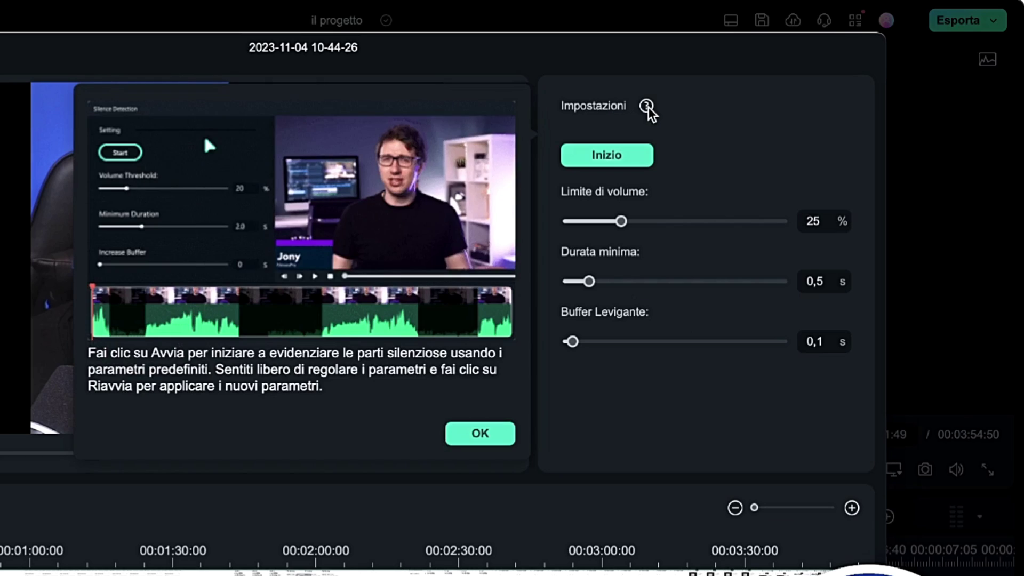
mouse_move(755, 78)
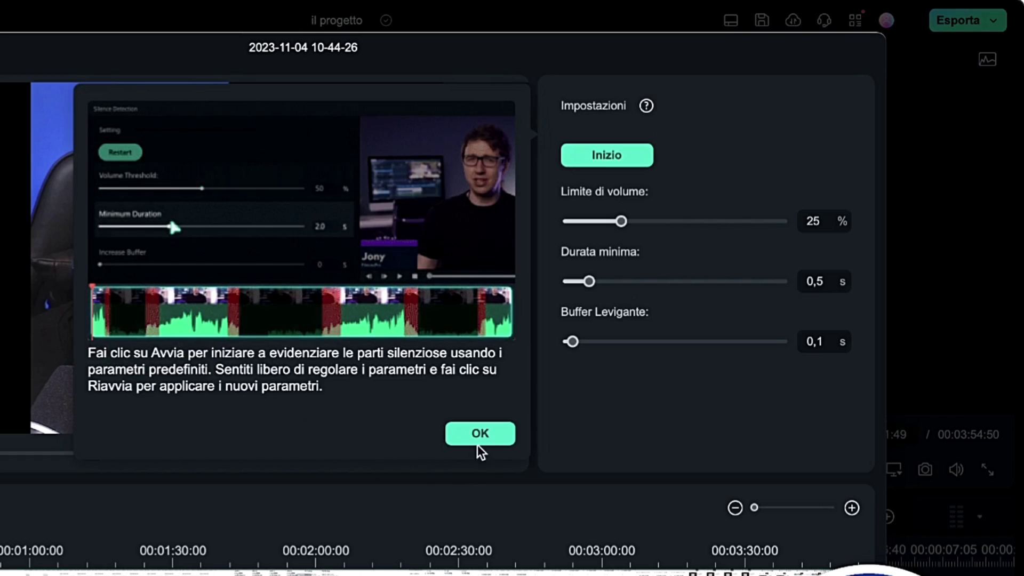
click(494, 441)
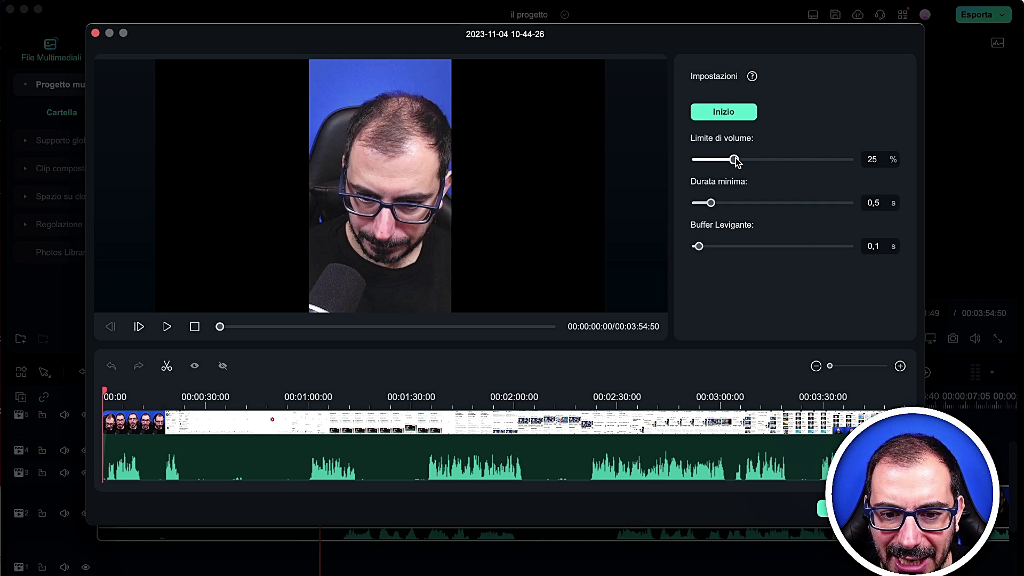
- Apply silence removal to the clip with a 26% volume limit, and move the playhead to 00:00:01:59
mouse_move(735, 160)
mouse_down()
mouse_move(776, 161)
mouse_move(736, 161)
mouse_up()
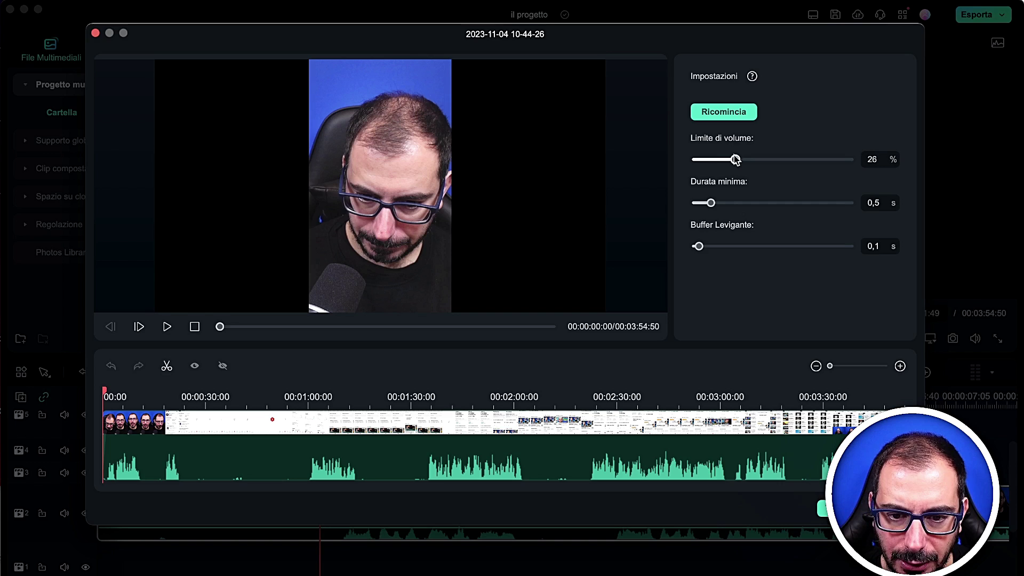
click(731, 114)
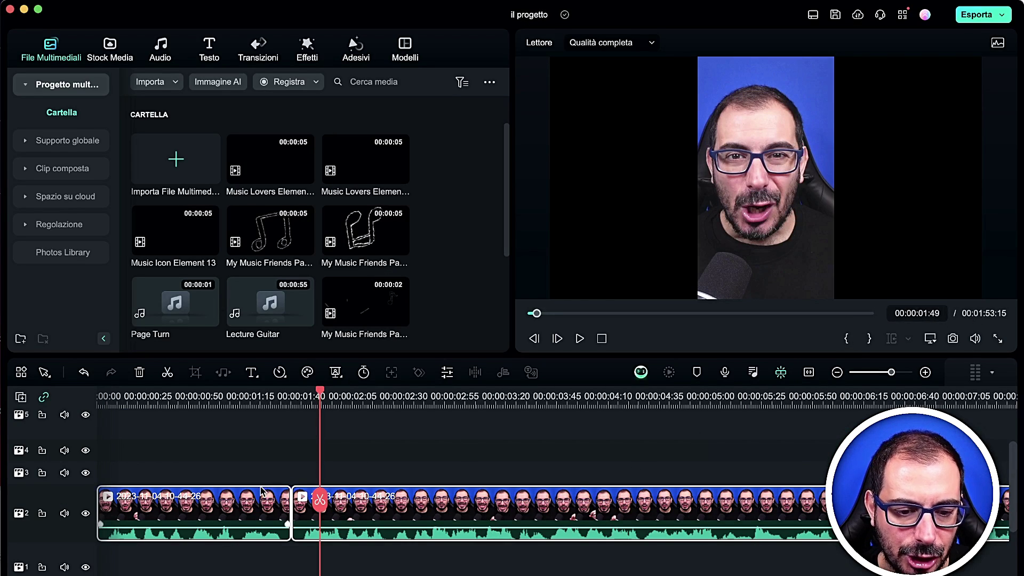
click(275, 496)
drag(274, 495, 340, 495)
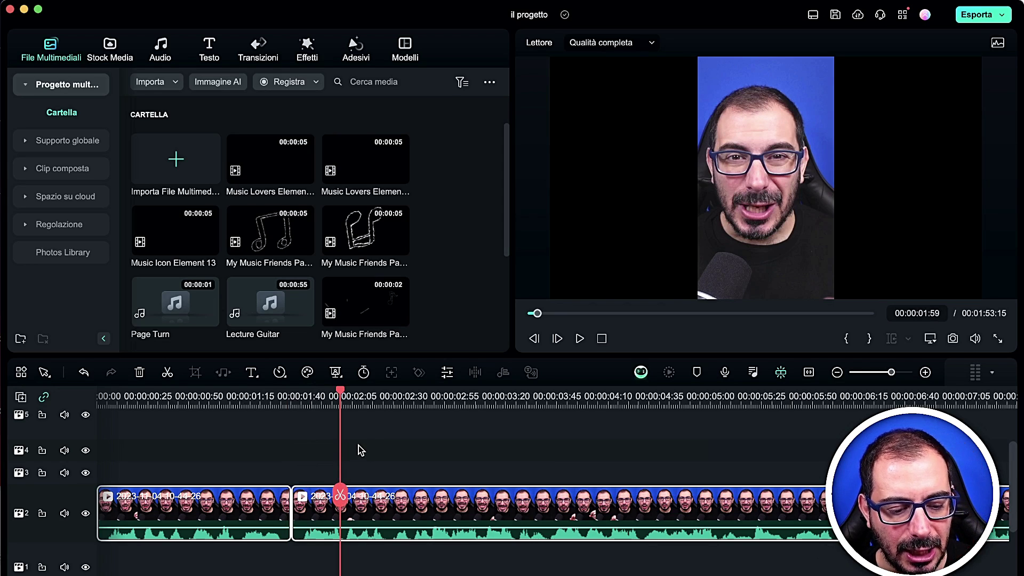
key(super+z)
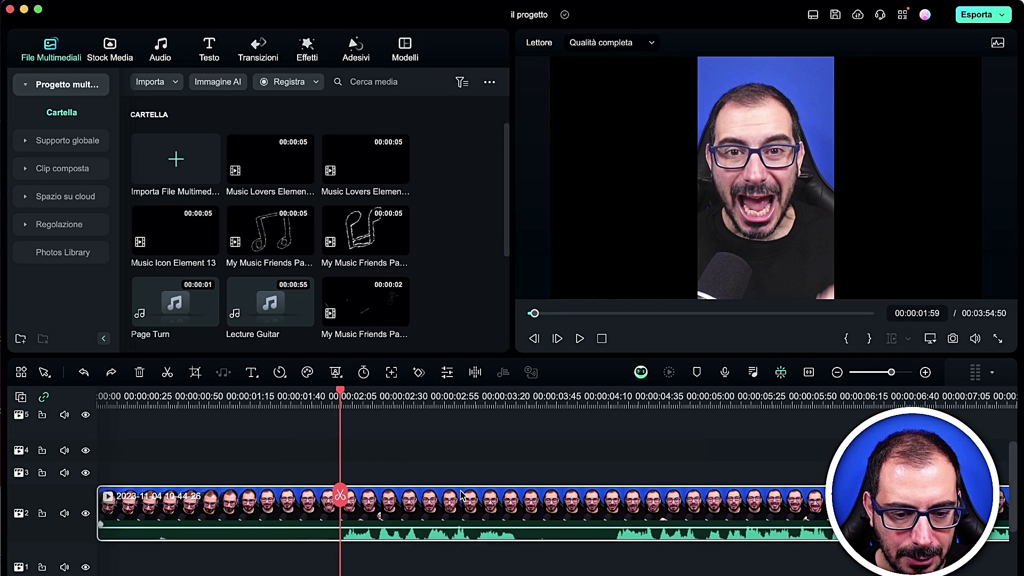
key(Delete)
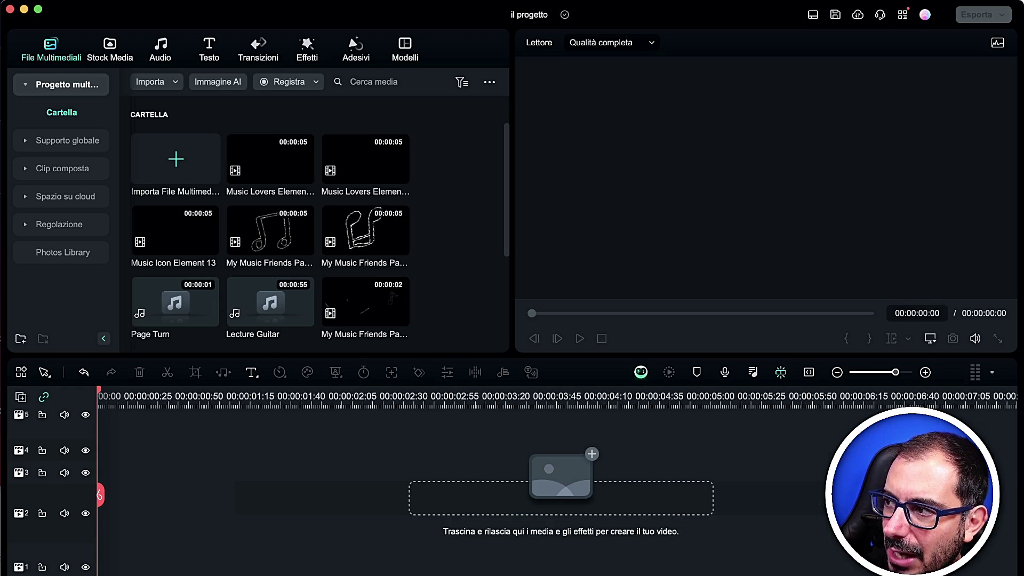
drag(229, 423, 119, 465)
- Split the recorded clip at 00:00:01:31 and delete the silent opening part, closing the gap
click(283, 502)
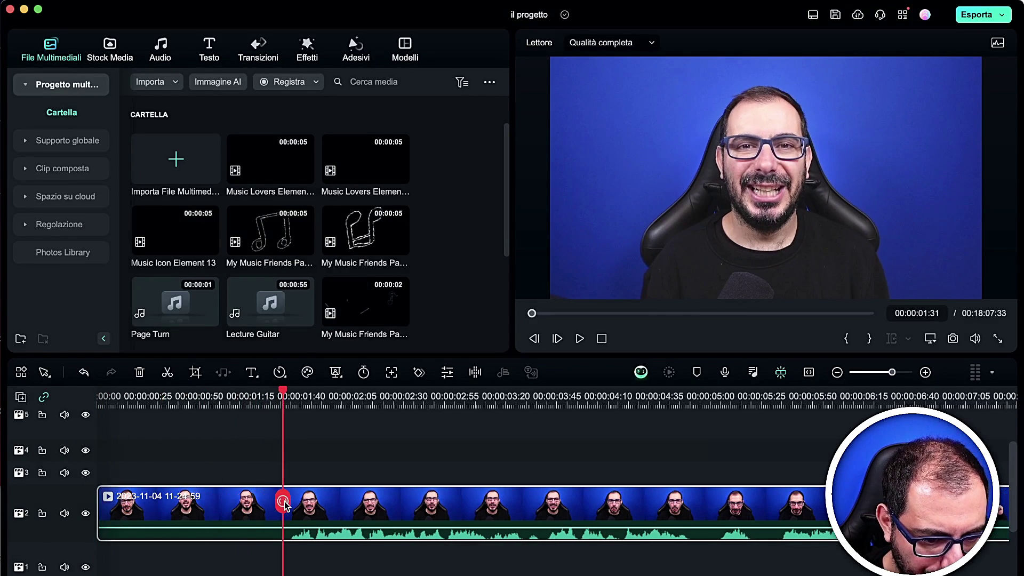
click(283, 502)
key(Delete)
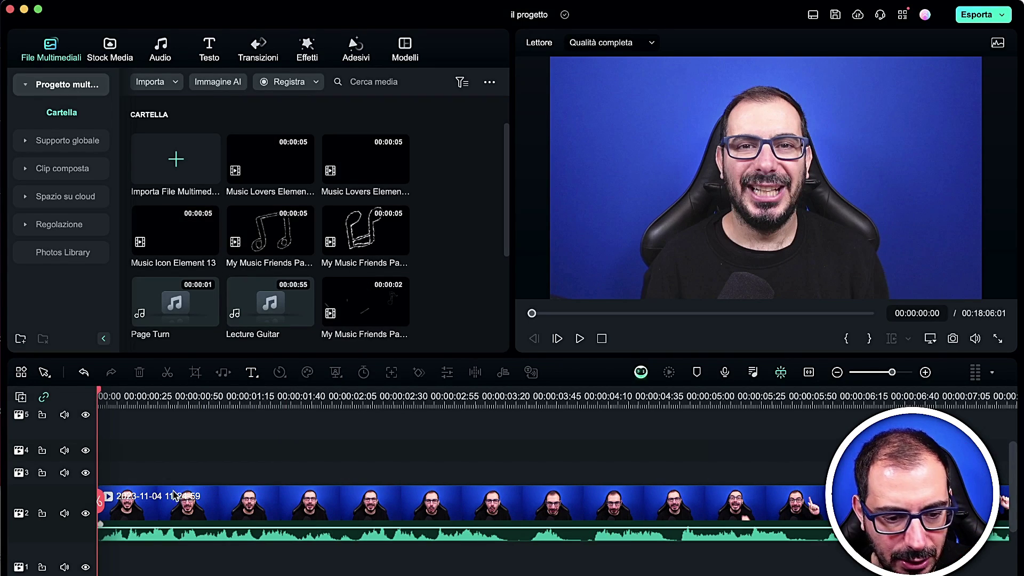
- Try splitting the recorded clip at 00:00:03:19 and 00:00:03:31, and undo both splits
click(527, 512)
drag(527, 512, 506, 503)
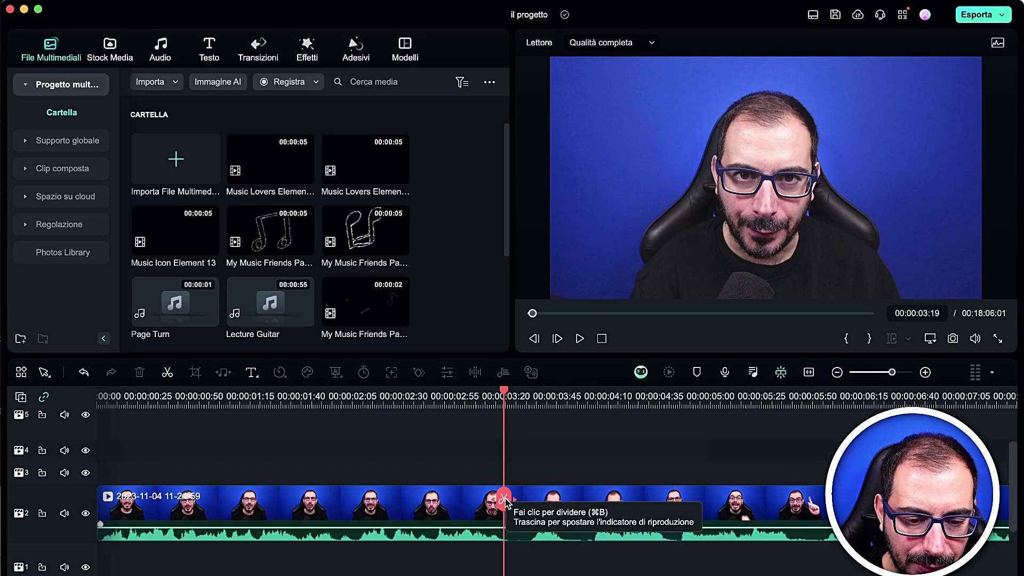
click(505, 500)
drag(506, 501, 531, 501)
click(531, 501)
key(super+z)
key(super+z)
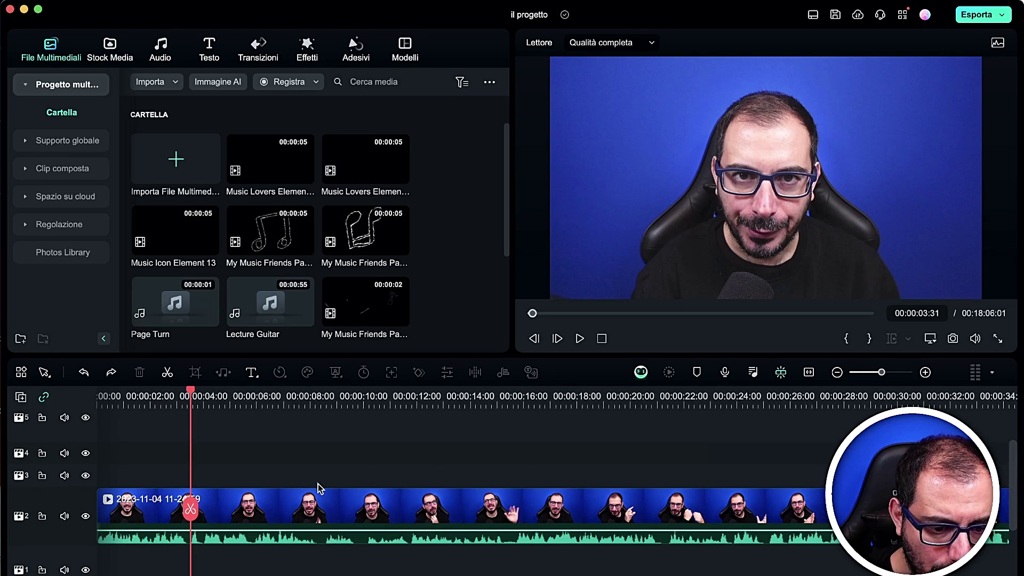
- Split the recorded clip at 00:00:09:45 and 00:00:08:20, and delete the section between the two cuts
drag(191, 503, 357, 472)
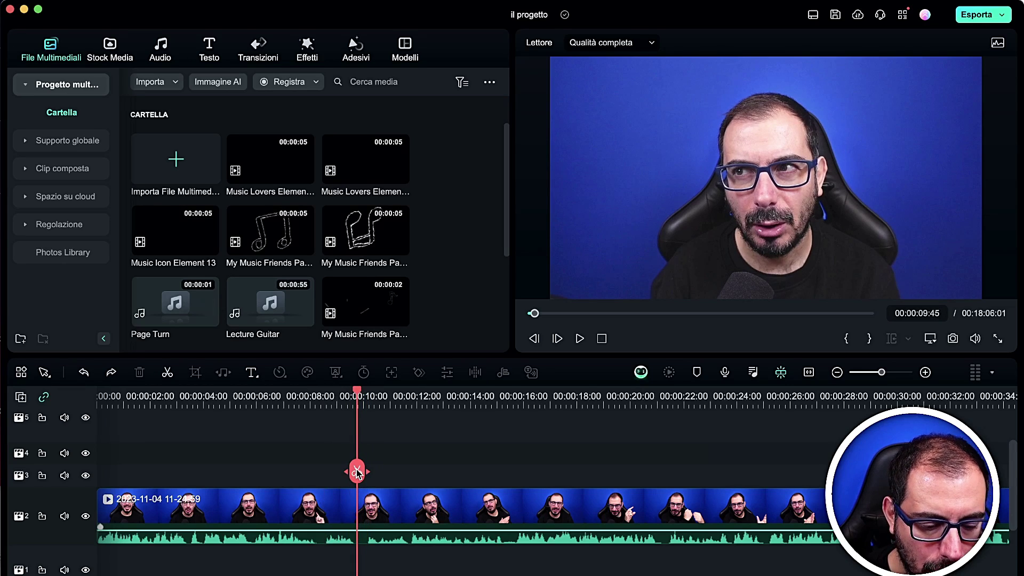
click(357, 471)
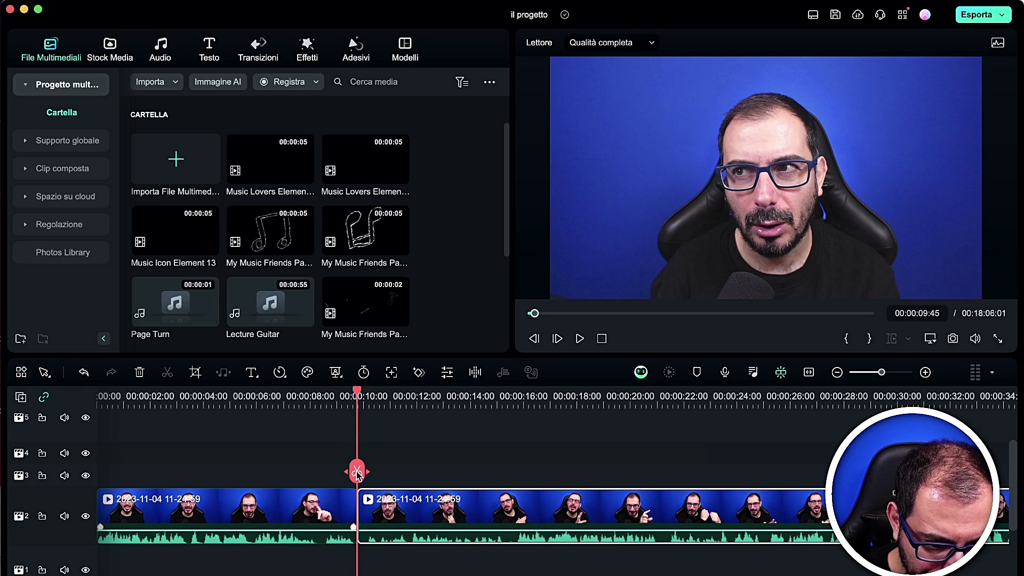
drag(356, 472, 319, 469)
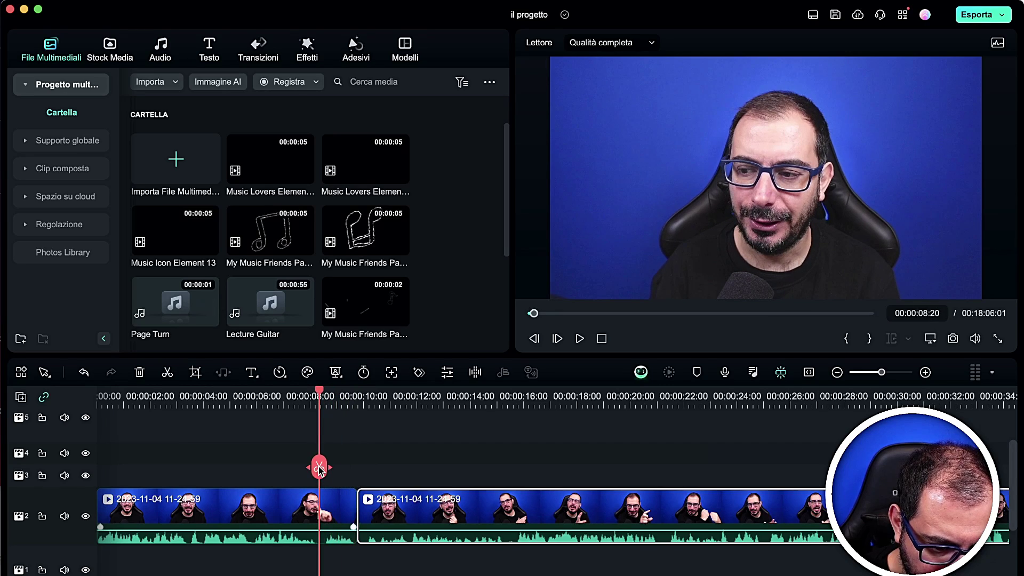
click(319, 469)
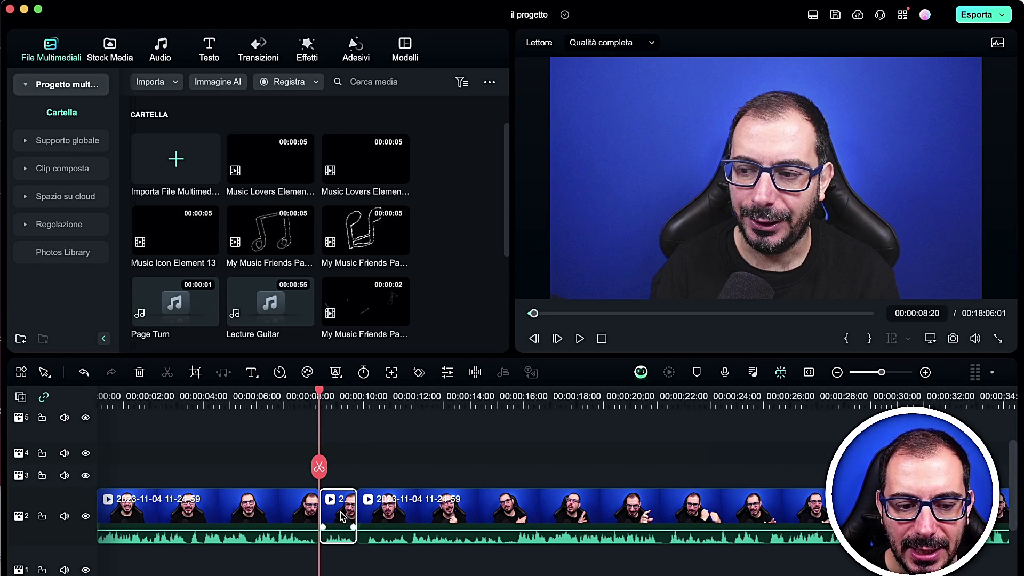
key(Delete)
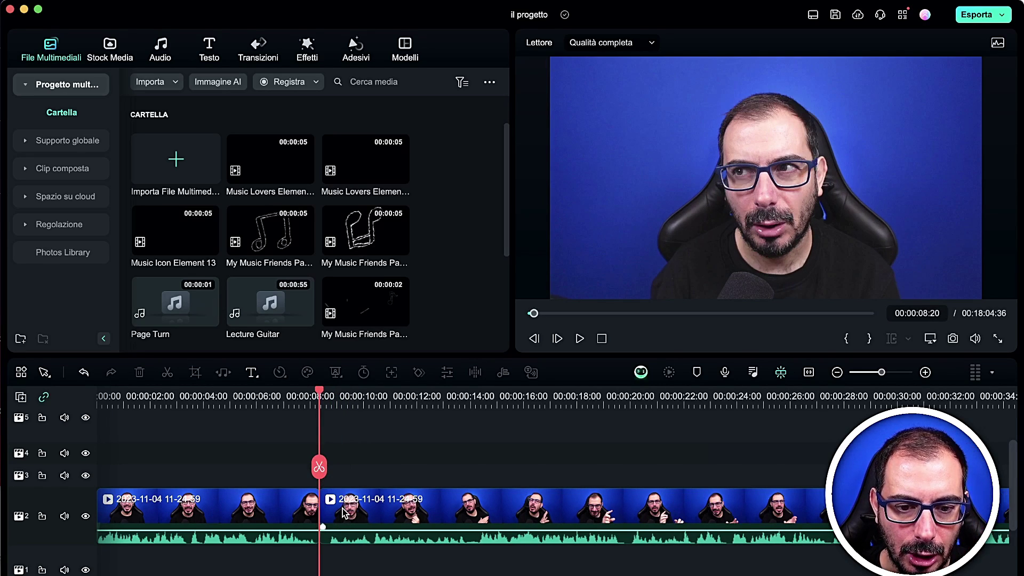
- Try extending the start of the second clip backwards at the cut near 00:00:08:20 to recover trimmed footage
drag(320, 468, 303, 468)
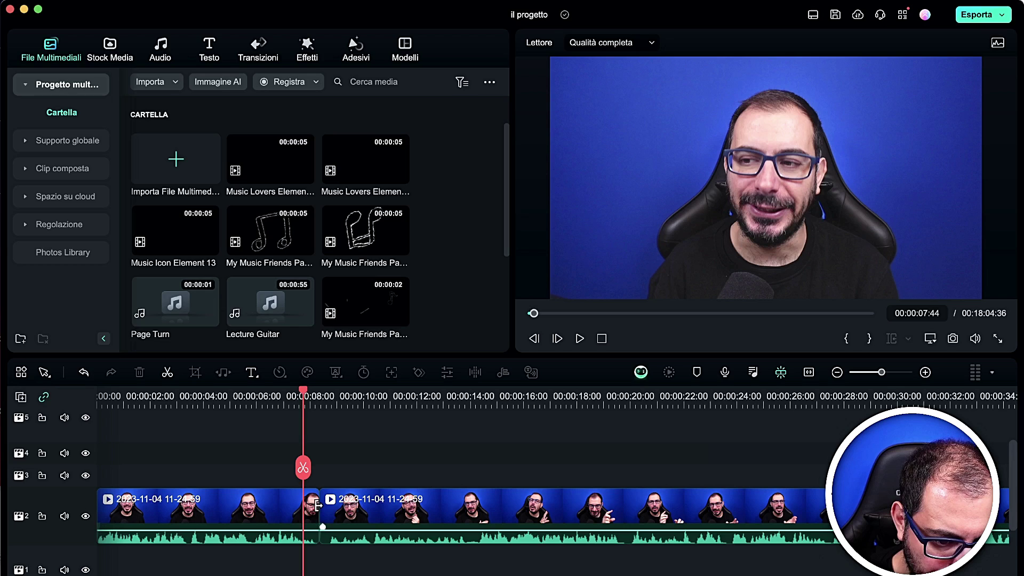
mouse_move(318, 506)
mouse_down()
mouse_move(329, 512)
mouse_move(312, 508)
mouse_up()
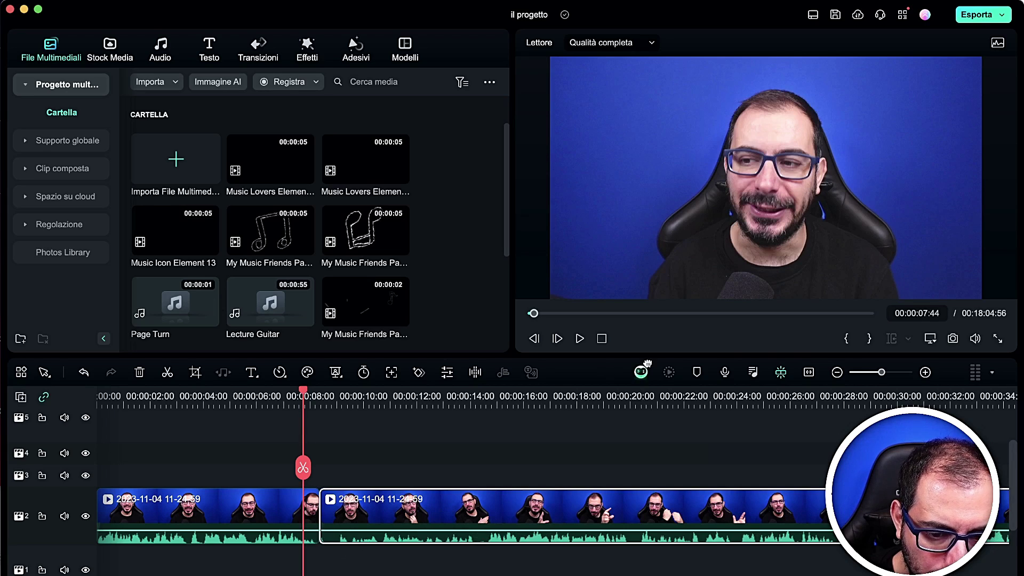
click(894, 372)
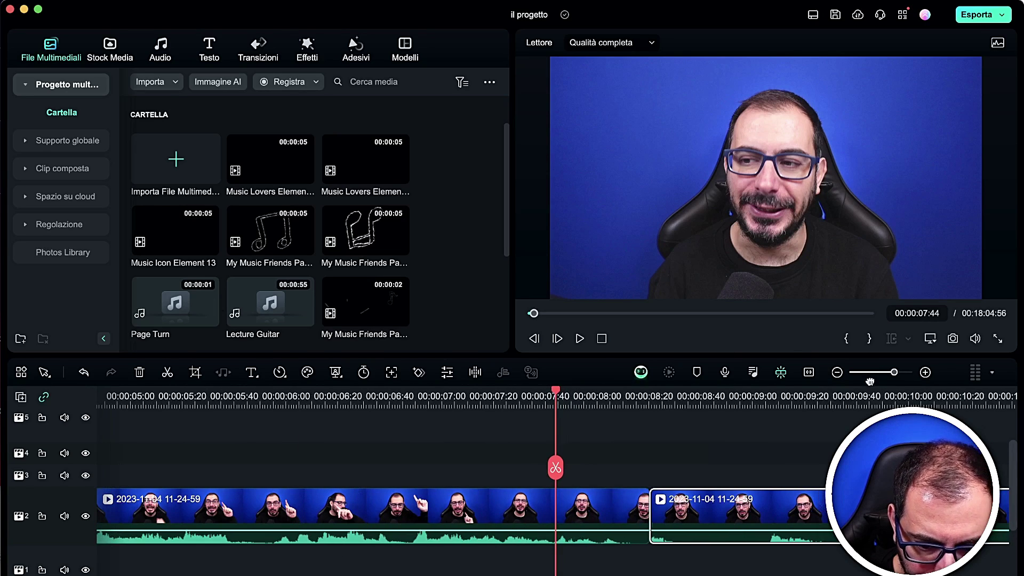
drag(641, 513, 639, 512)
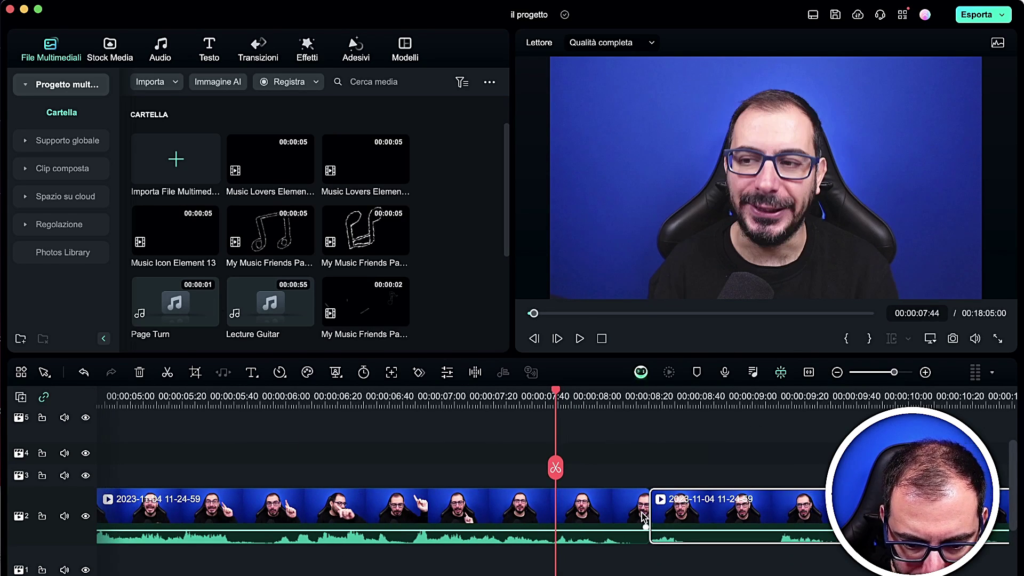
- Try trimming the second clip's start and extending the first clip's end at the cut, and undo the clip edits
drag(81, 487, 82, 458)
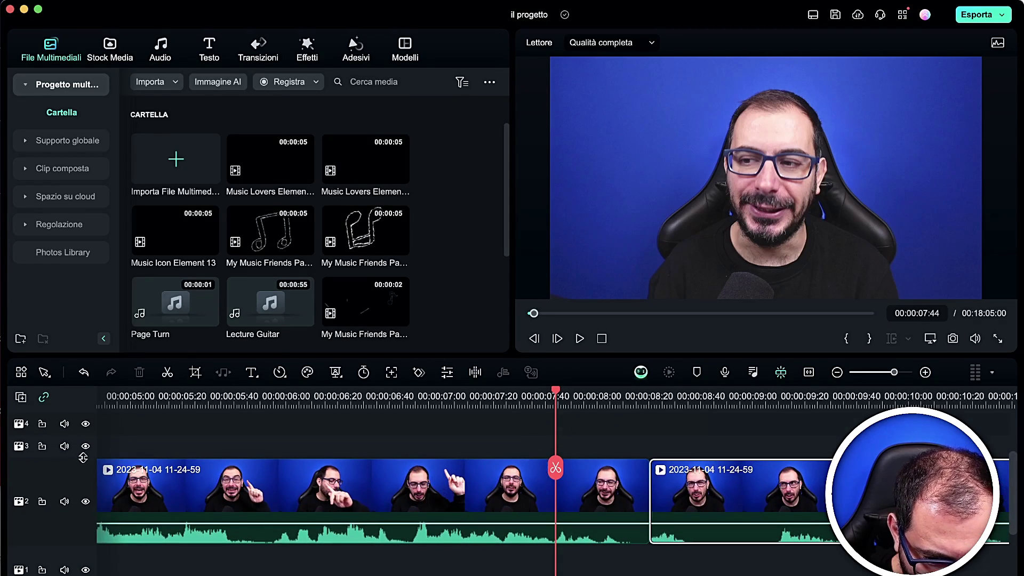
drag(651, 494, 719, 490)
drag(644, 488, 708, 489)
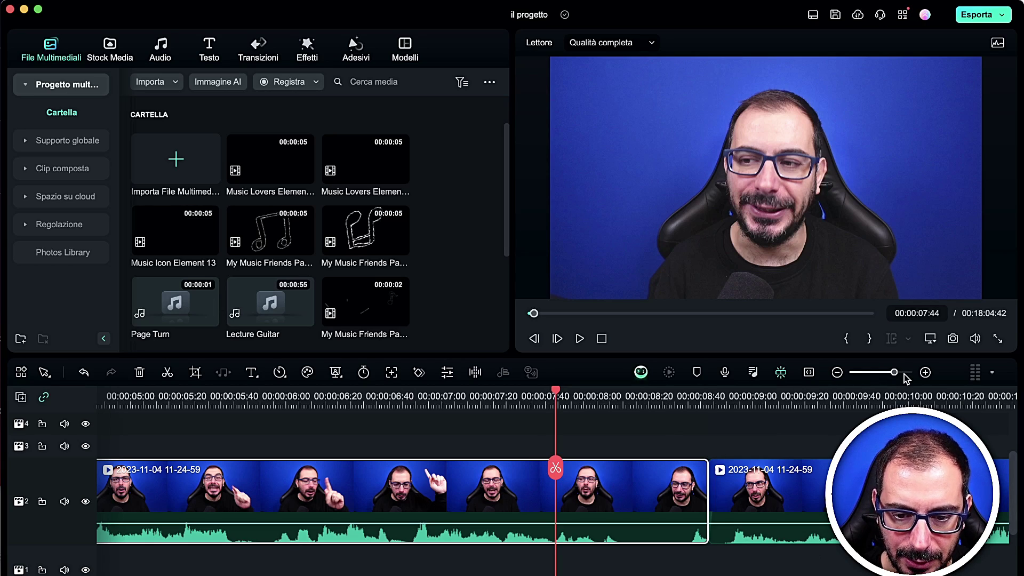
mouse_move(896, 373)
mouse_down()
mouse_move(876, 373)
mouse_move(885, 373)
mouse_up()
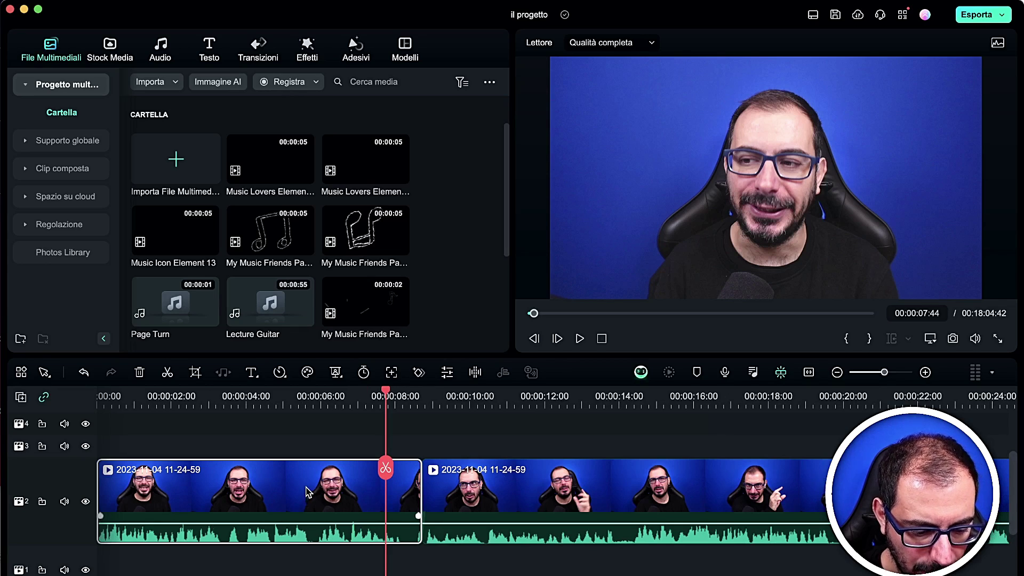
key(super+z)
key(super+z)
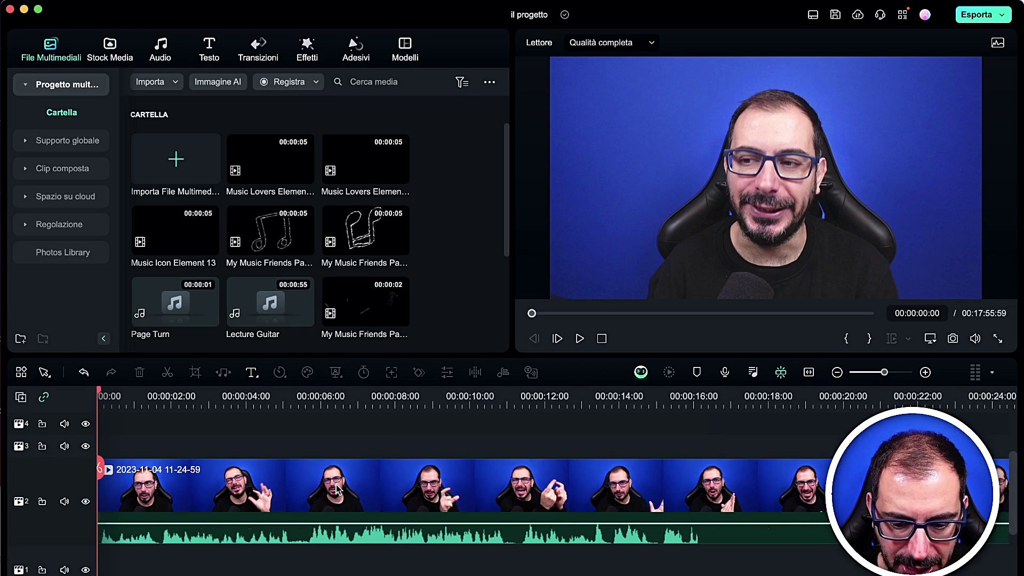
- Mute the recorded clip on track 2 and split it at about 5, 7, 11 and 18 seconds
right_click(427, 495)
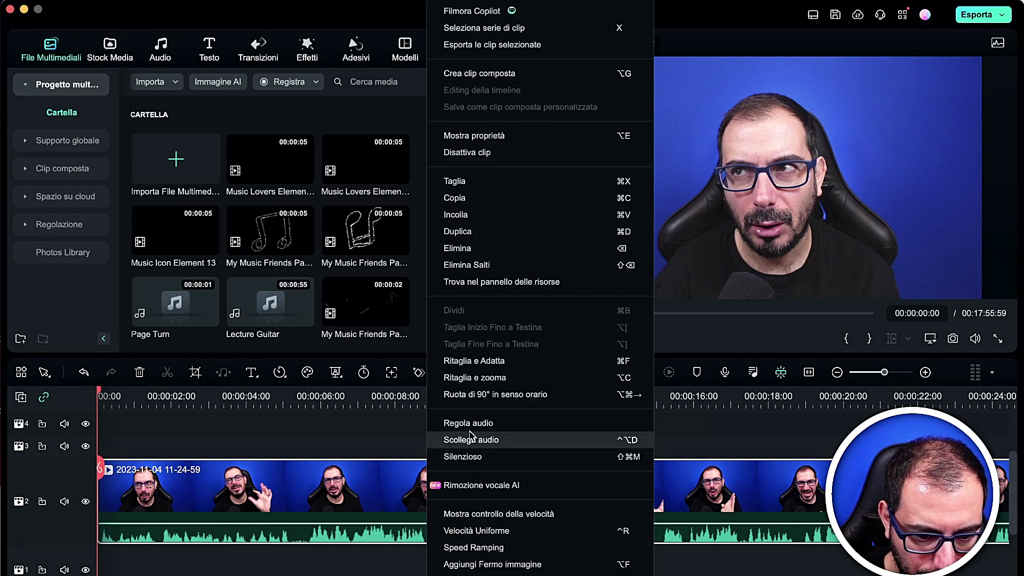
click(473, 457)
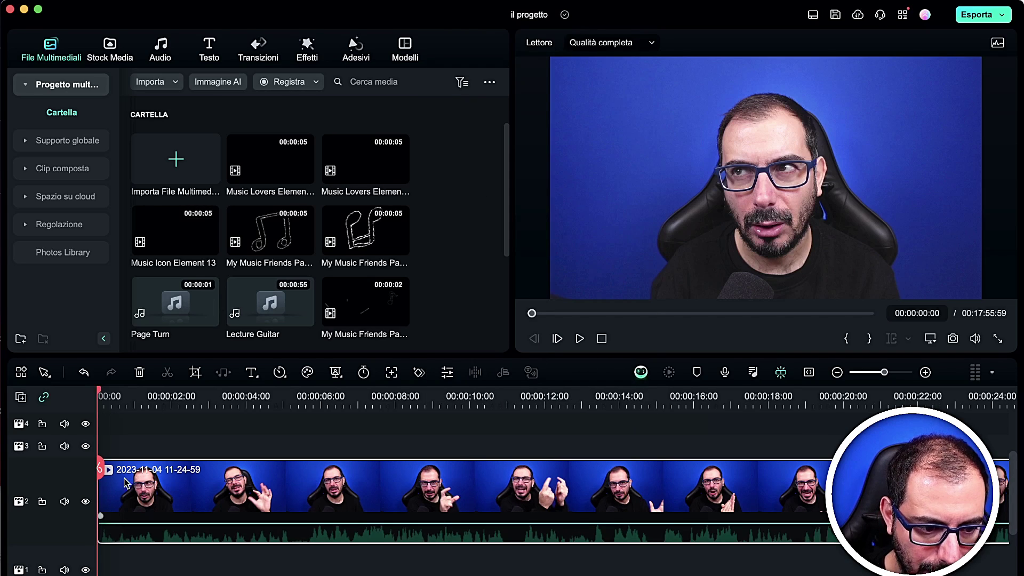
click(266, 472)
drag(280, 473, 200, 478)
click(281, 472)
click(373, 473)
click(506, 477)
click(757, 477)
- Set the linked X and Y scale of the clip's second section to 126,81 % and accept the transform settings
click(296, 481)
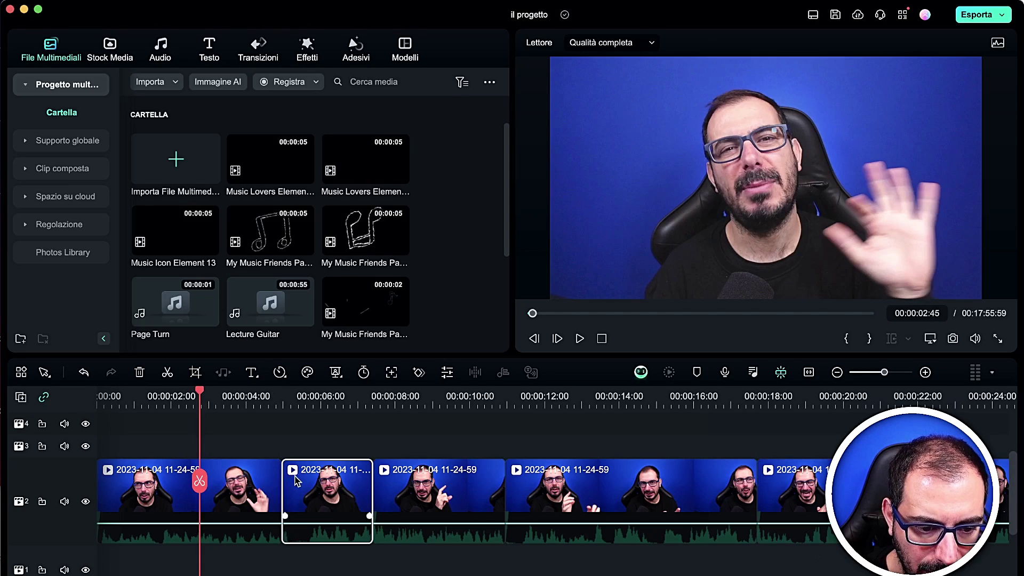
click(558, 491)
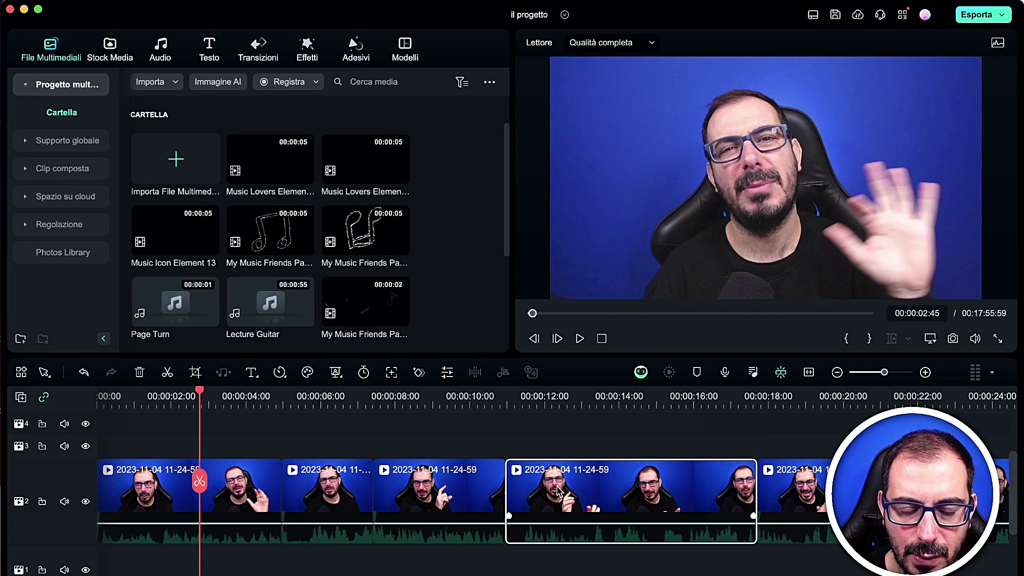
click(332, 493)
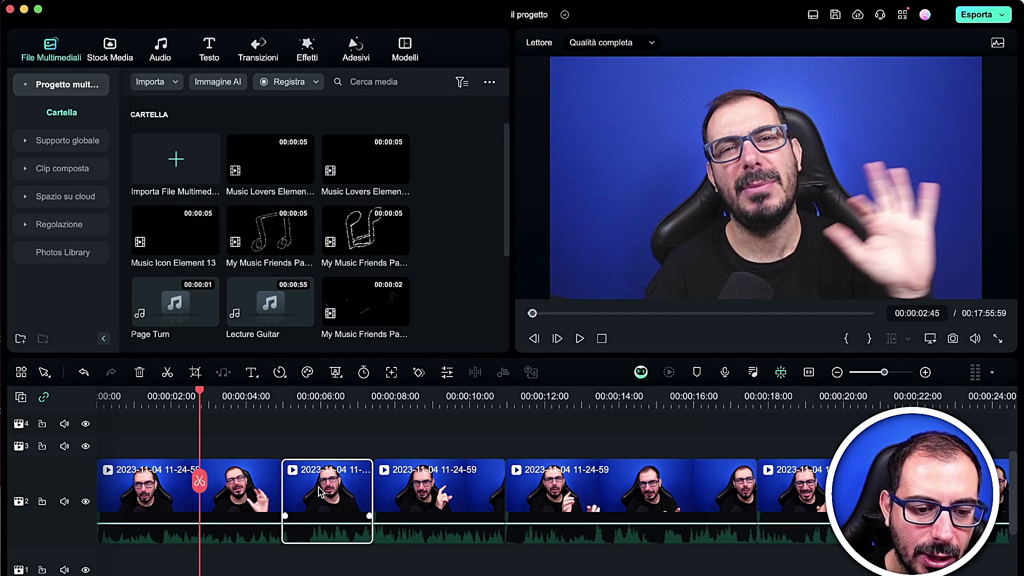
double_click(320, 491)
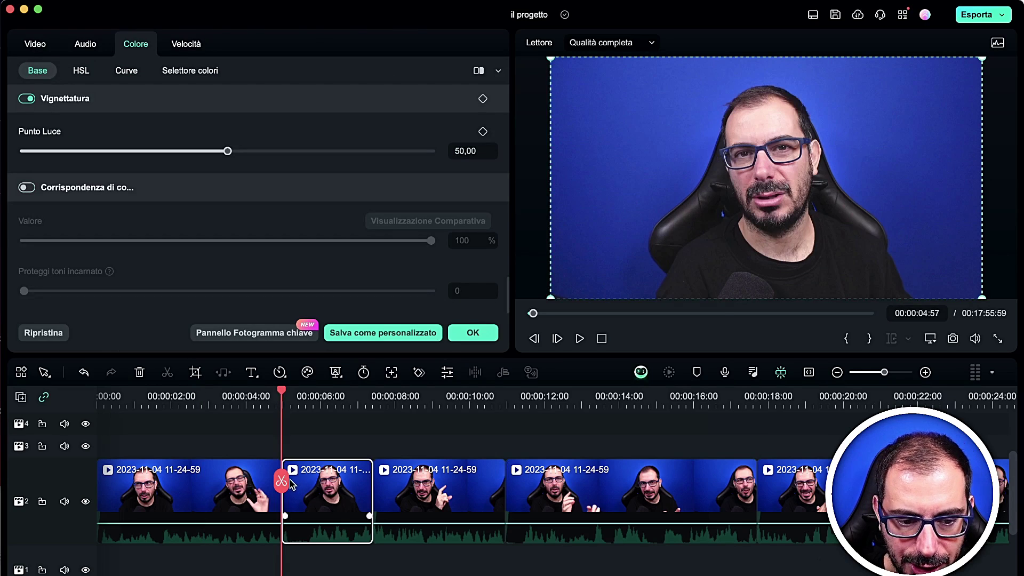
key(space)
key(space)
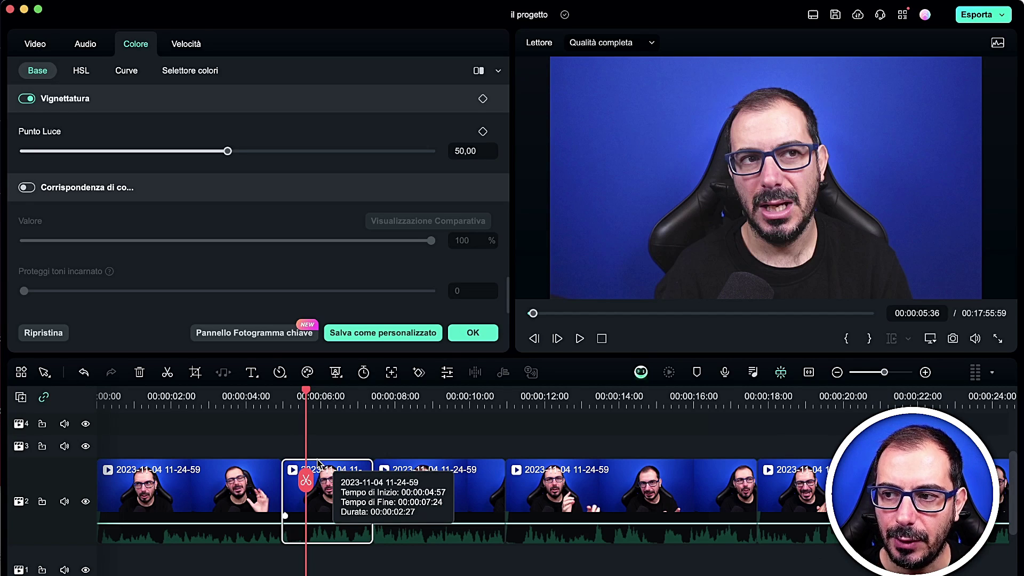
click(37, 46)
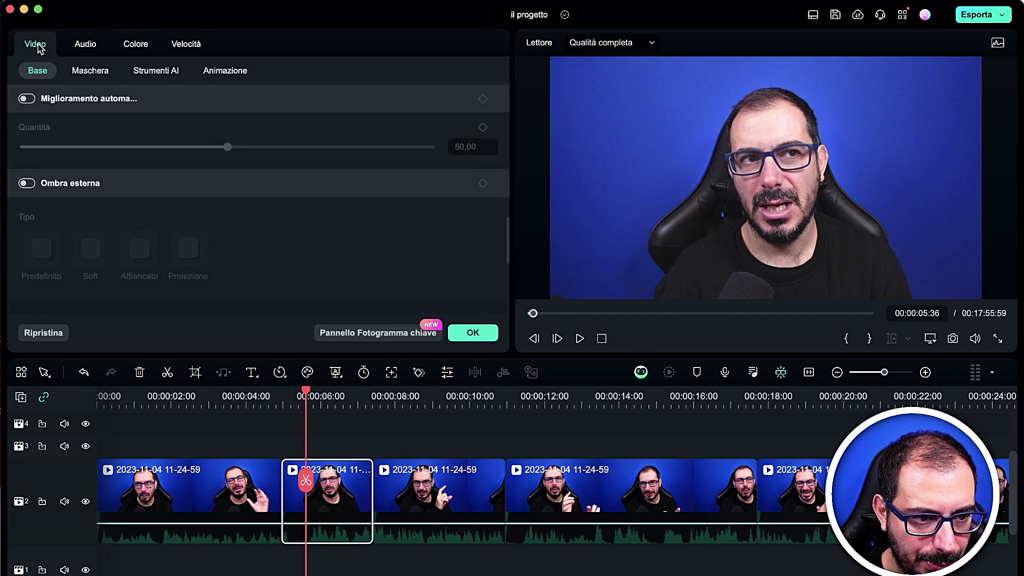
scroll(401, 229, up, 10)
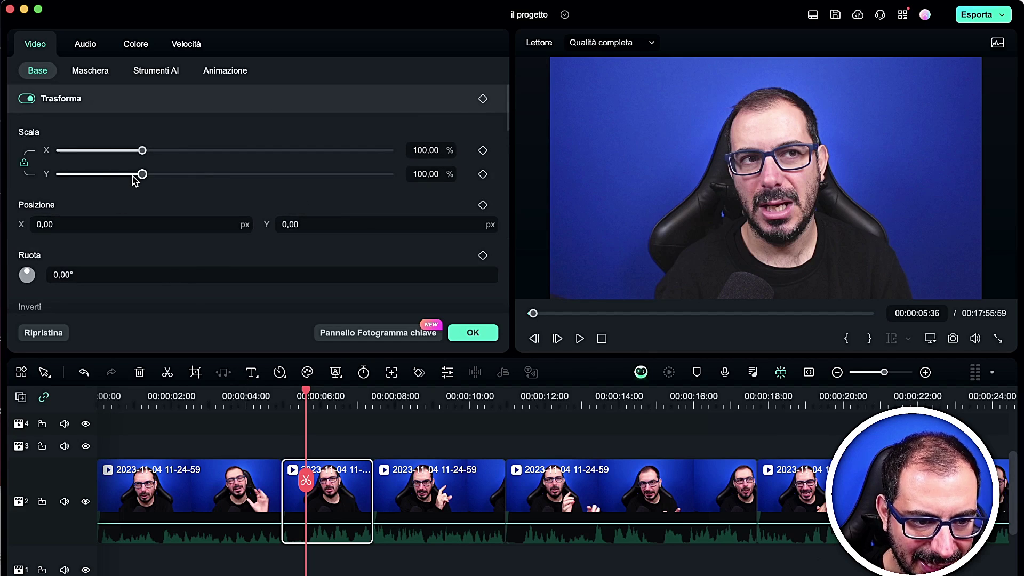
drag(142, 176, 165, 178)
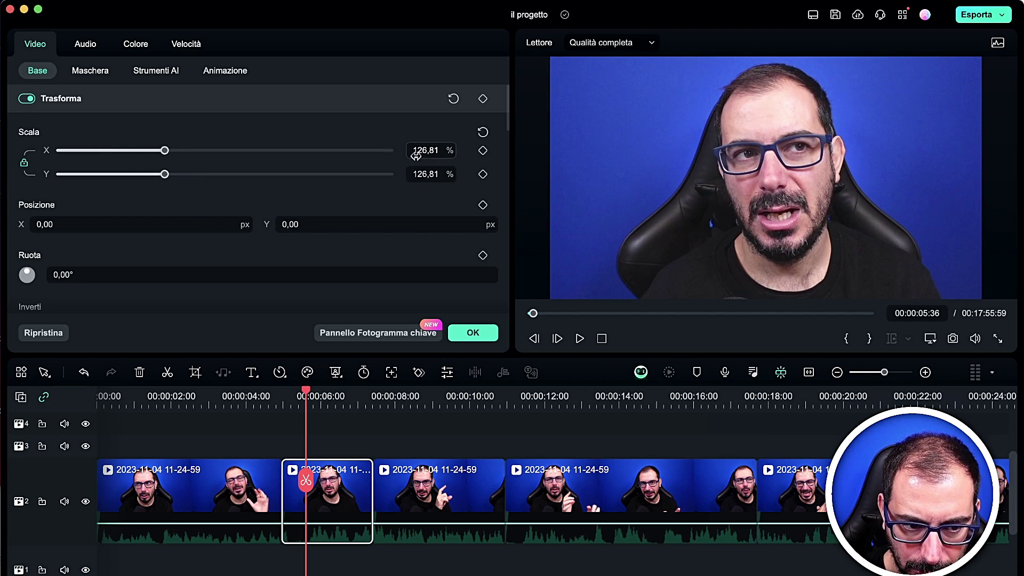
click(262, 398)
click(473, 333)
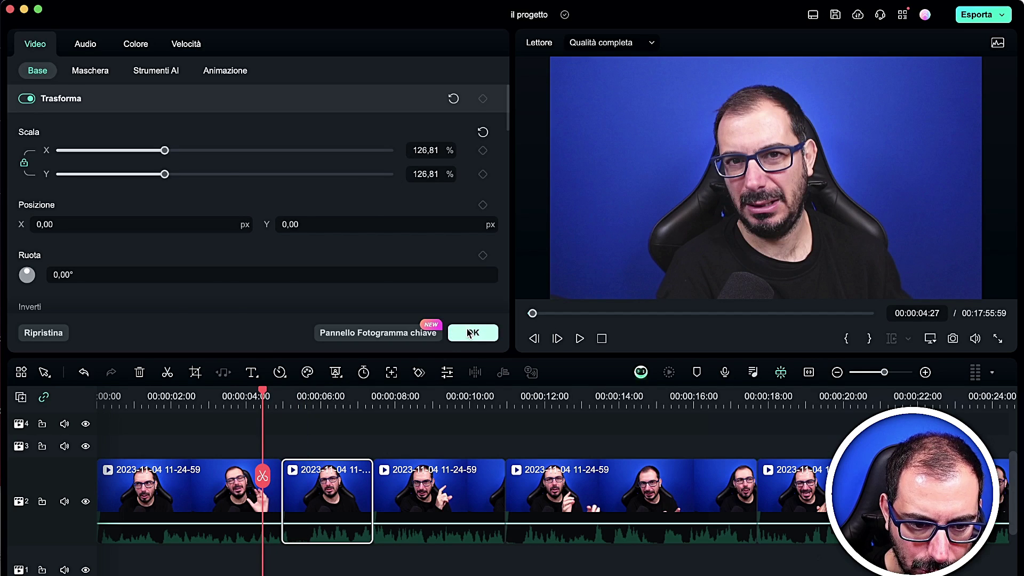
- Play the timeline around the start of the enlarged second section and of the fourth section to compare their framing
key(space)
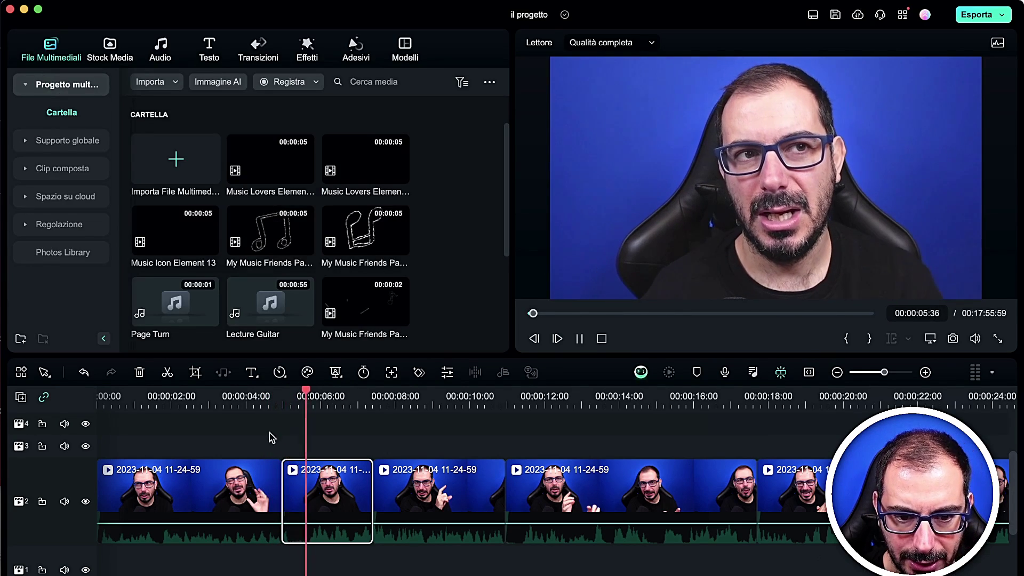
key(space)
drag(309, 474, 259, 469)
key(space)
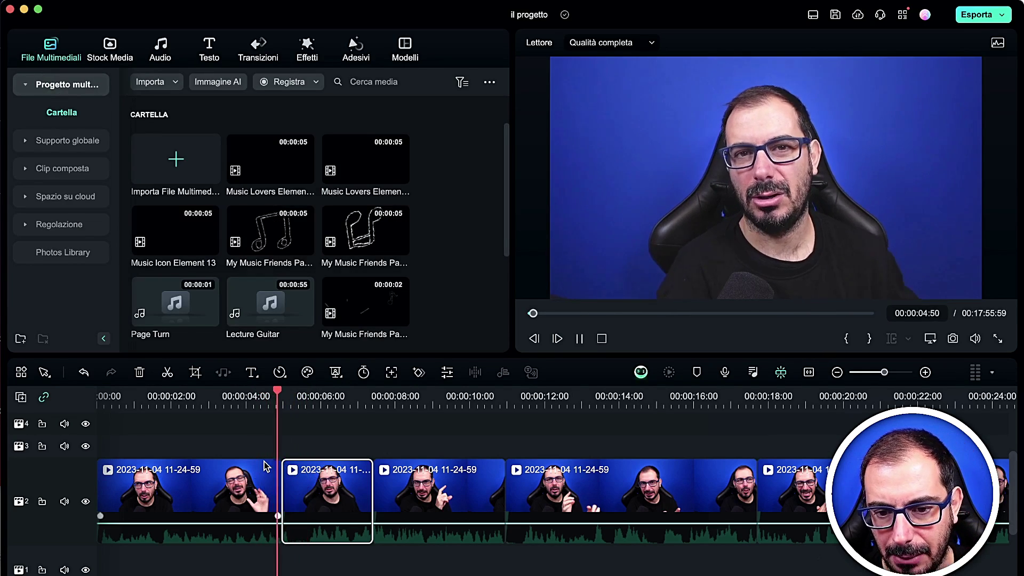
click(515, 462)
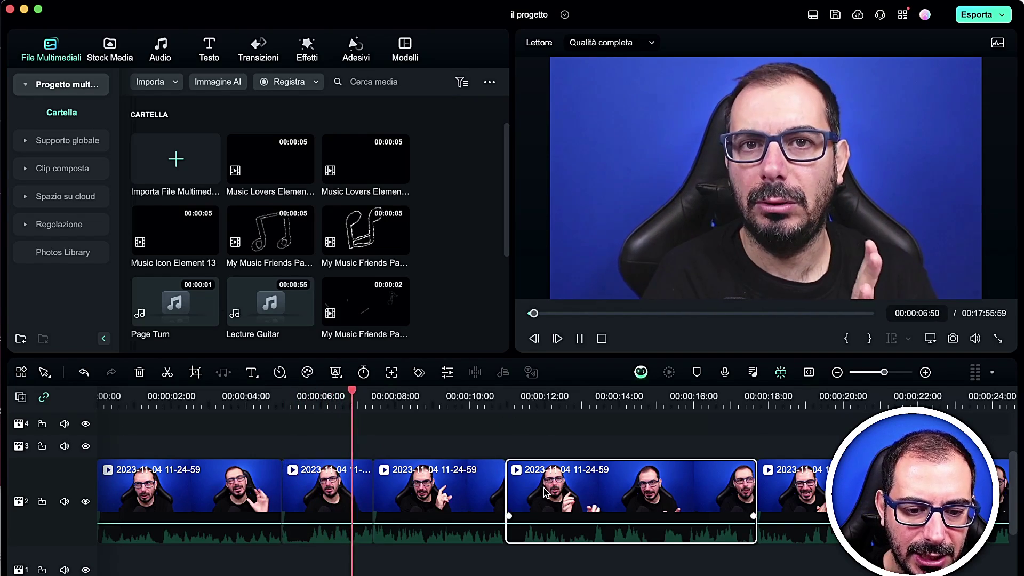
click(505, 439)
key(space)
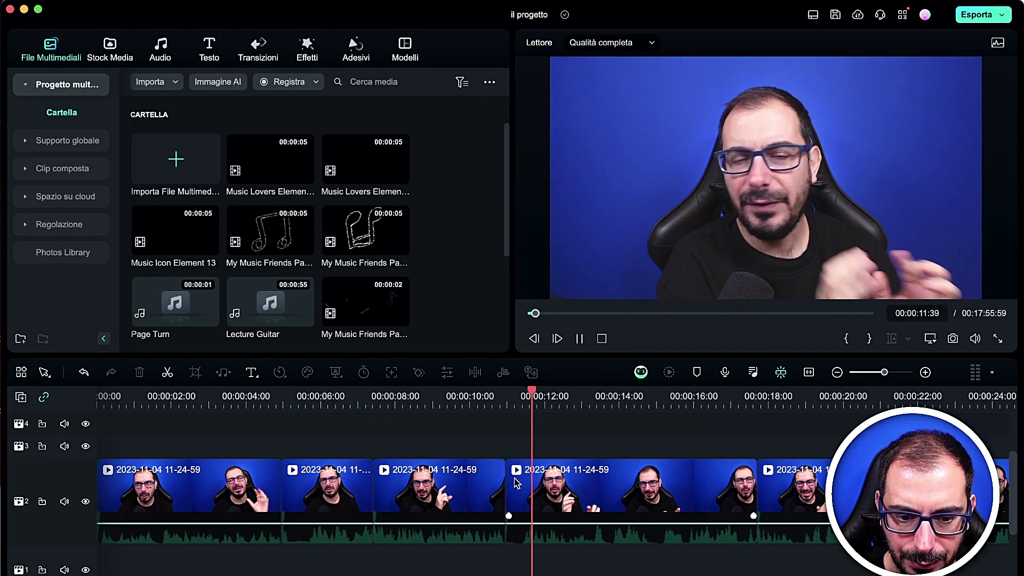
- Copy the second section's scale value and apply it to the fourth section, setting its X and Y scale to 126,81 %
drag(528, 473, 345, 475)
click(319, 489)
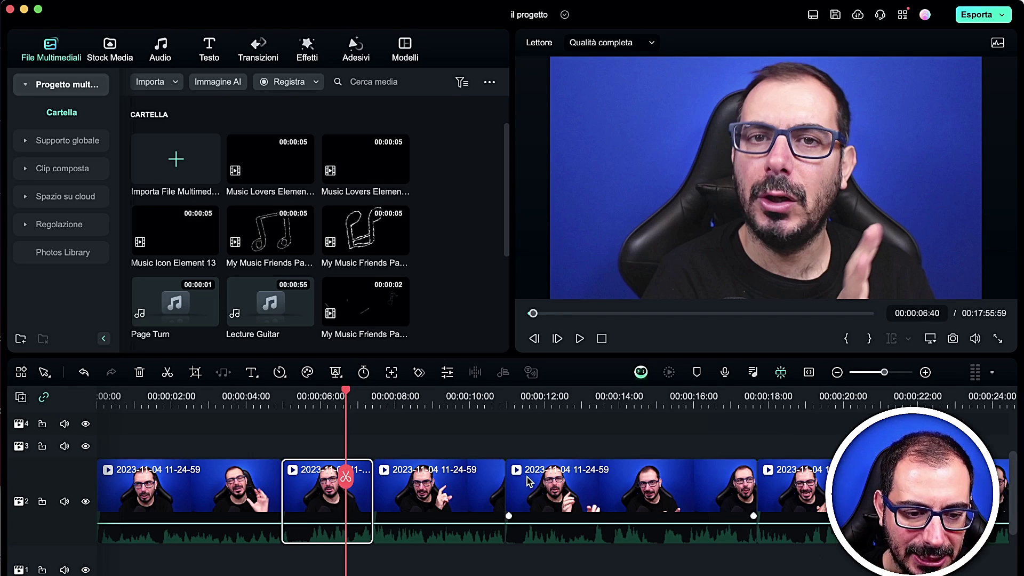
double_click(304, 497)
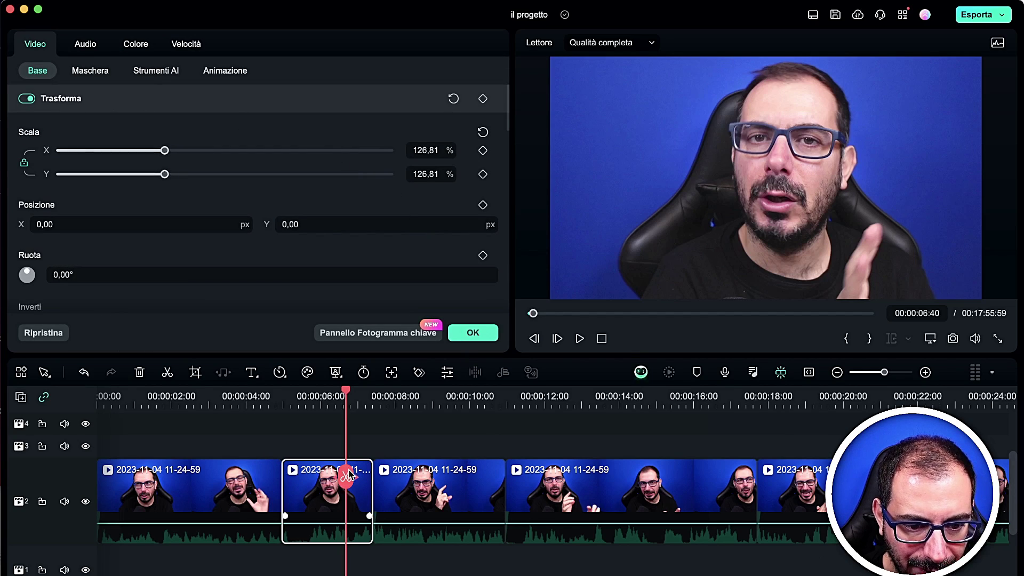
click(555, 483)
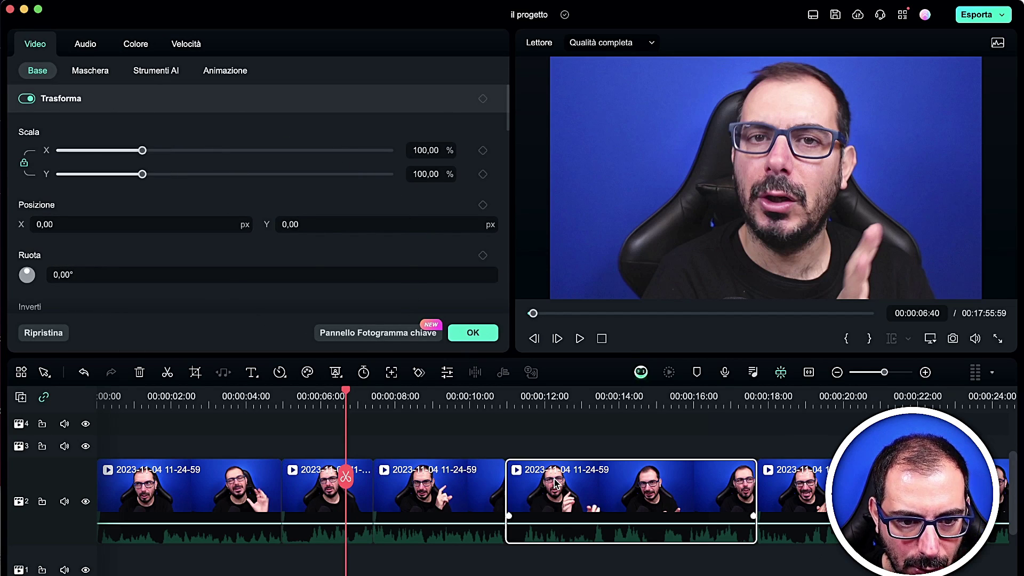
click(337, 493)
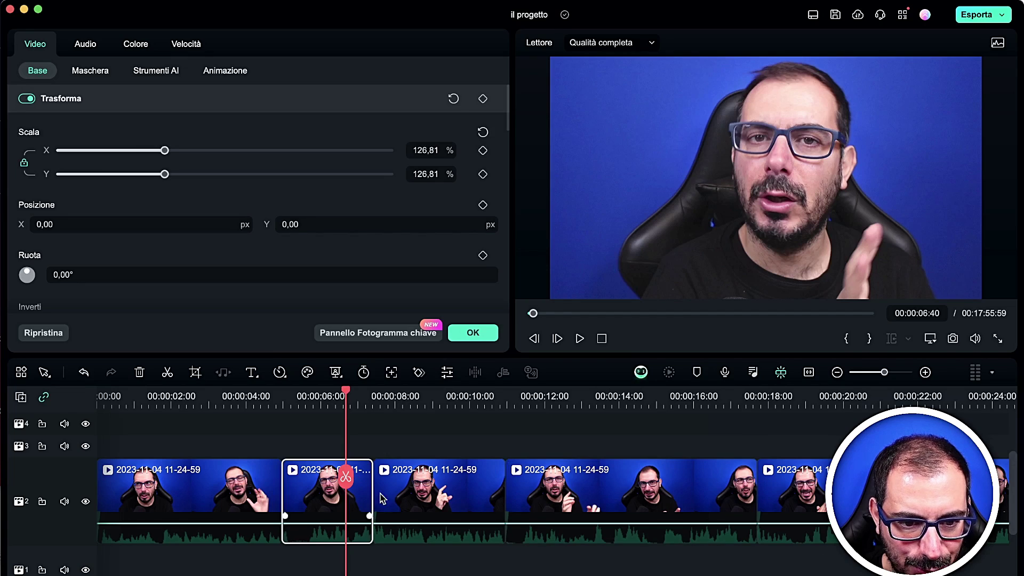
click(554, 496)
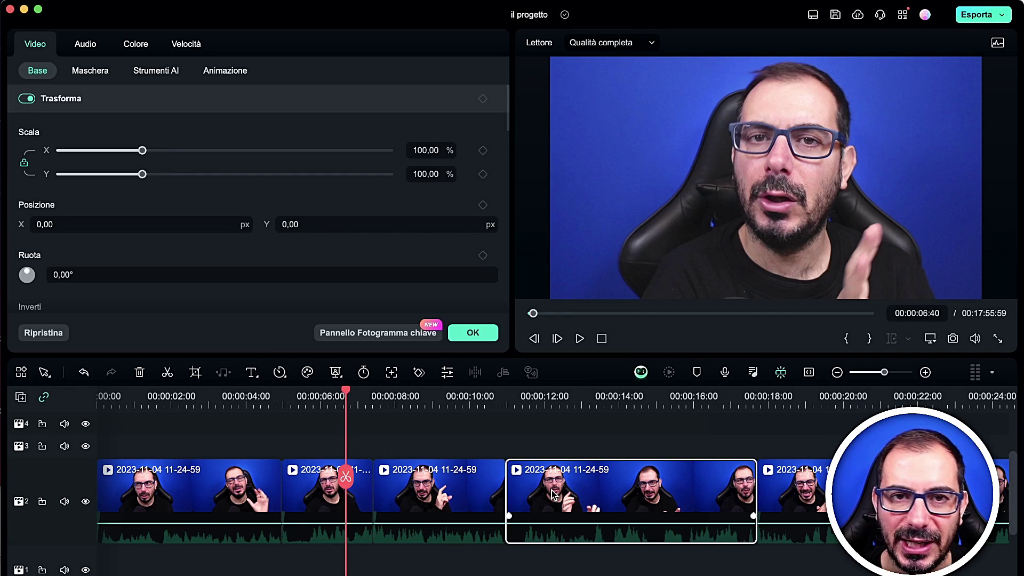
click(335, 491)
double_click(433, 150)
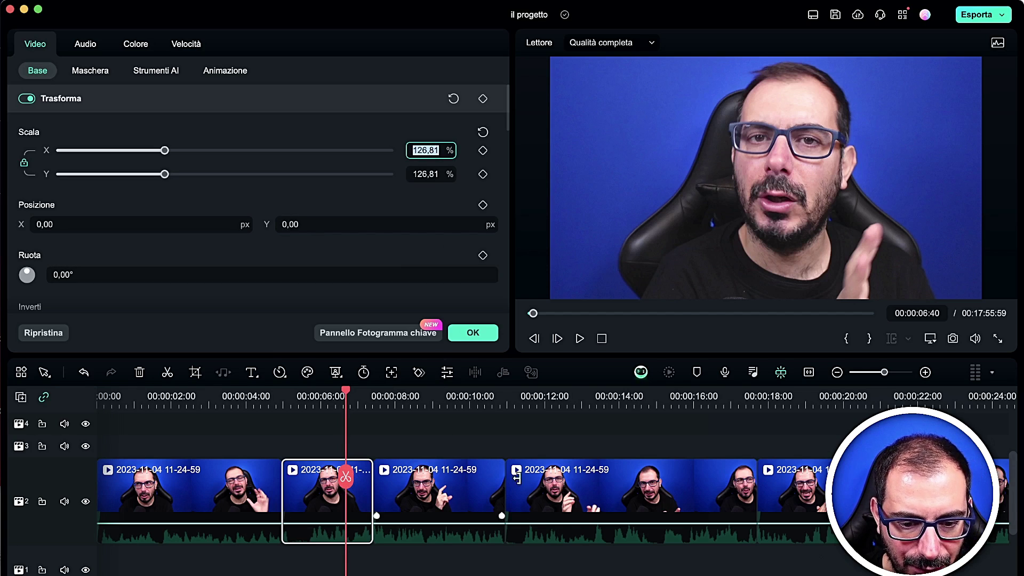
click(570, 483)
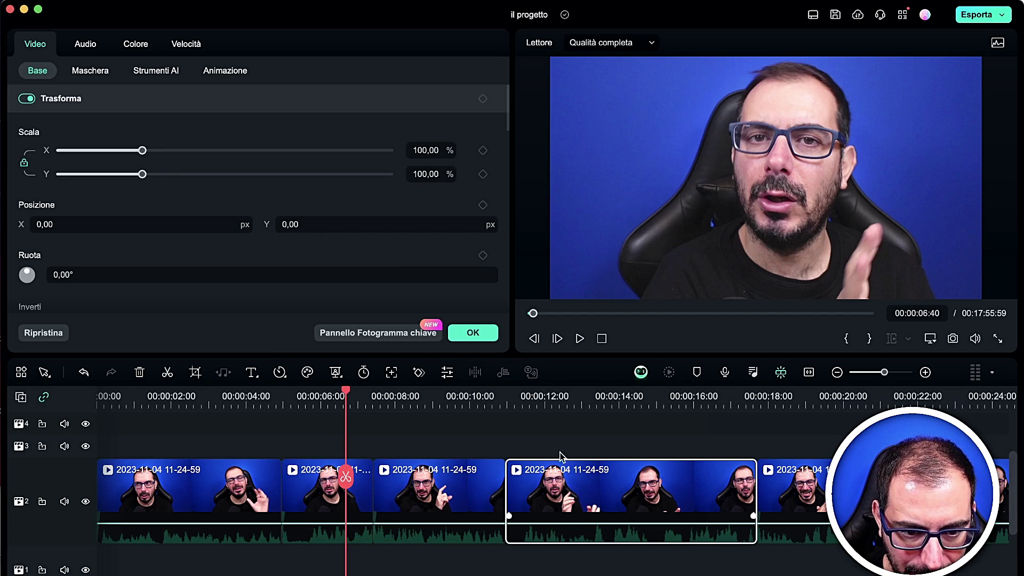
double_click(438, 151)
key(Return)
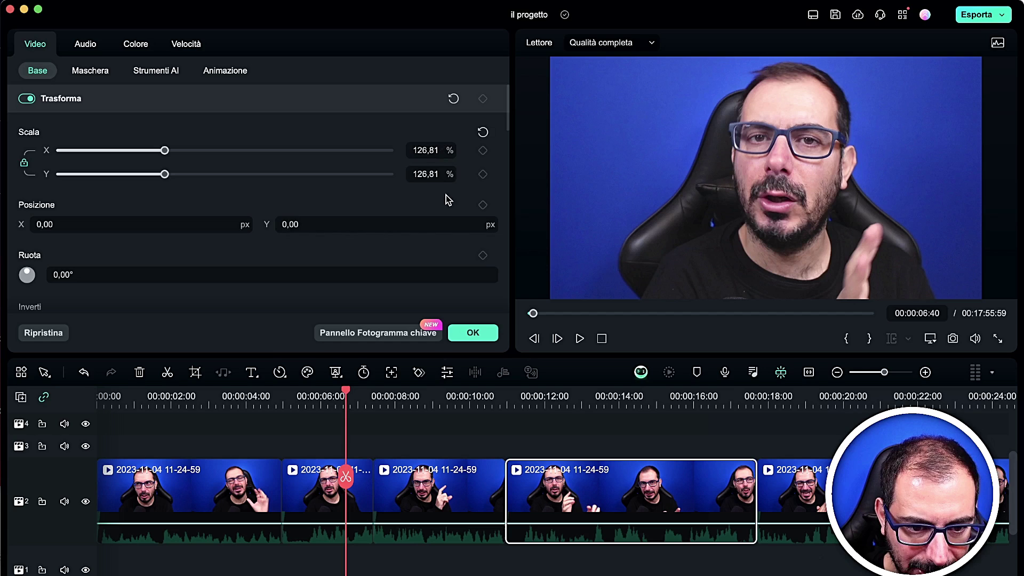
- Set the fifth section's X and Y scale to 126,81 % and check the third section's transform settings
click(792, 512)
double_click(432, 151)
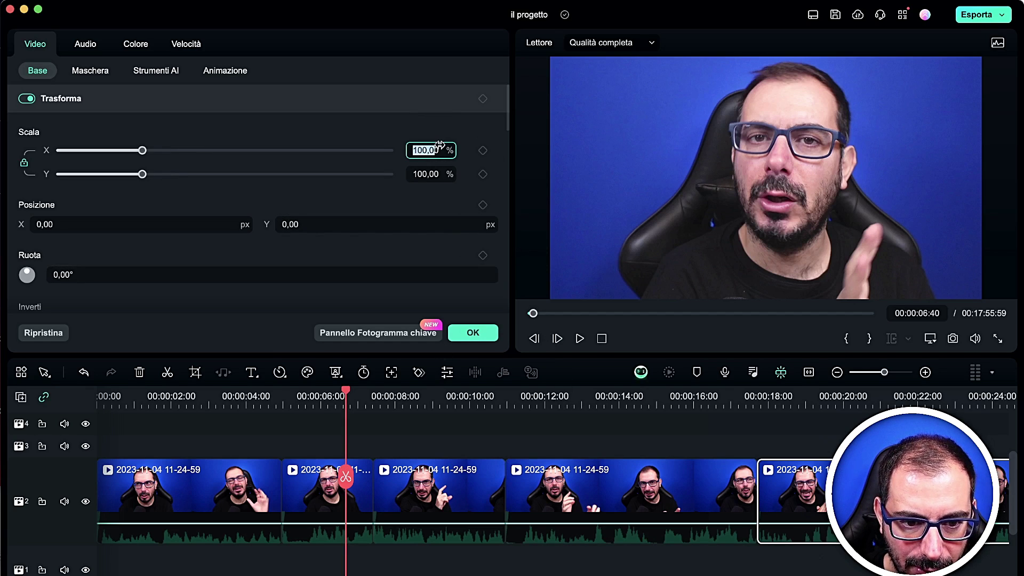
text(126,81)
click(784, 437)
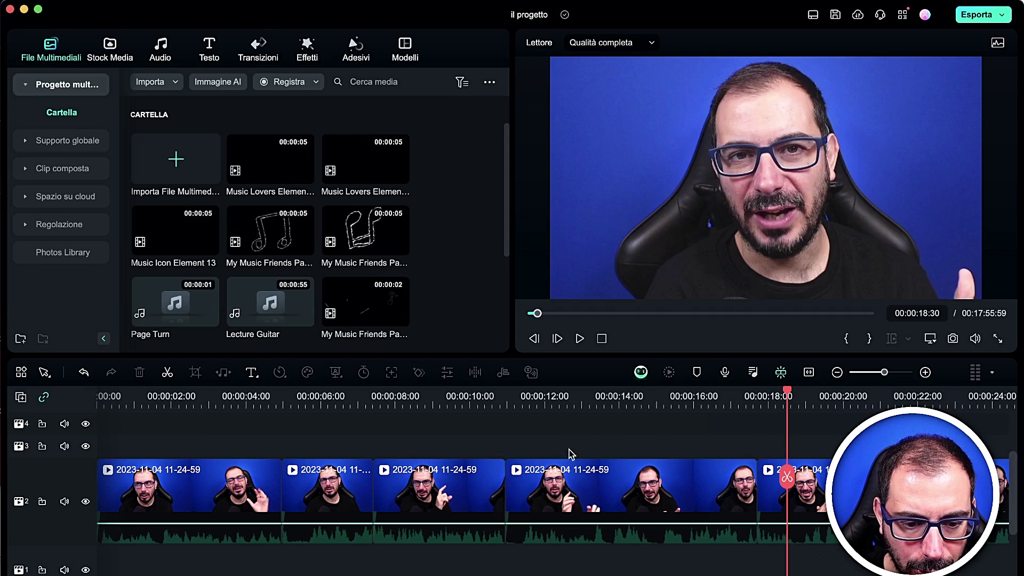
click(811, 496)
click(453, 497)
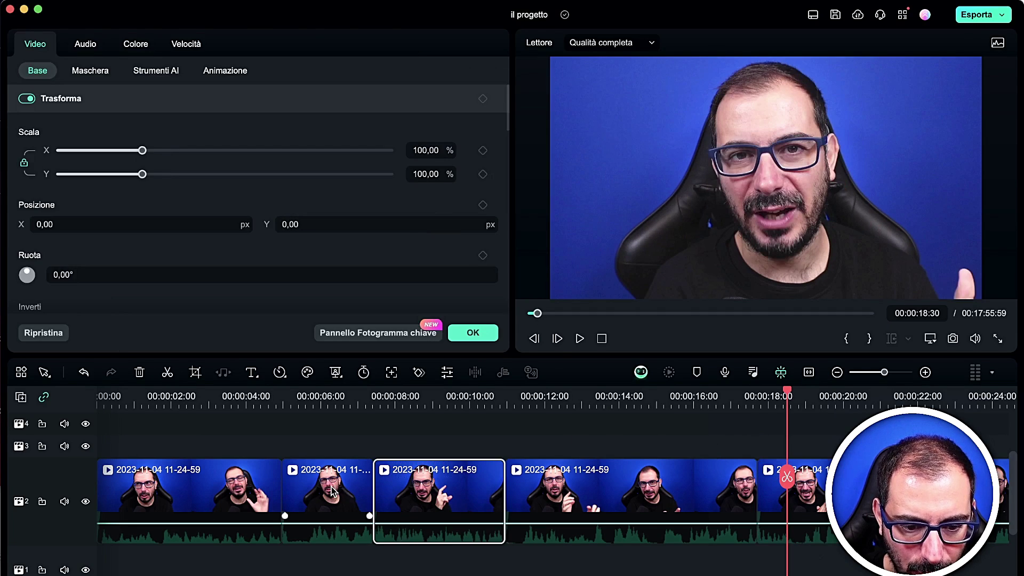
click(335, 491)
drag(788, 477, 507, 475)
click(562, 480)
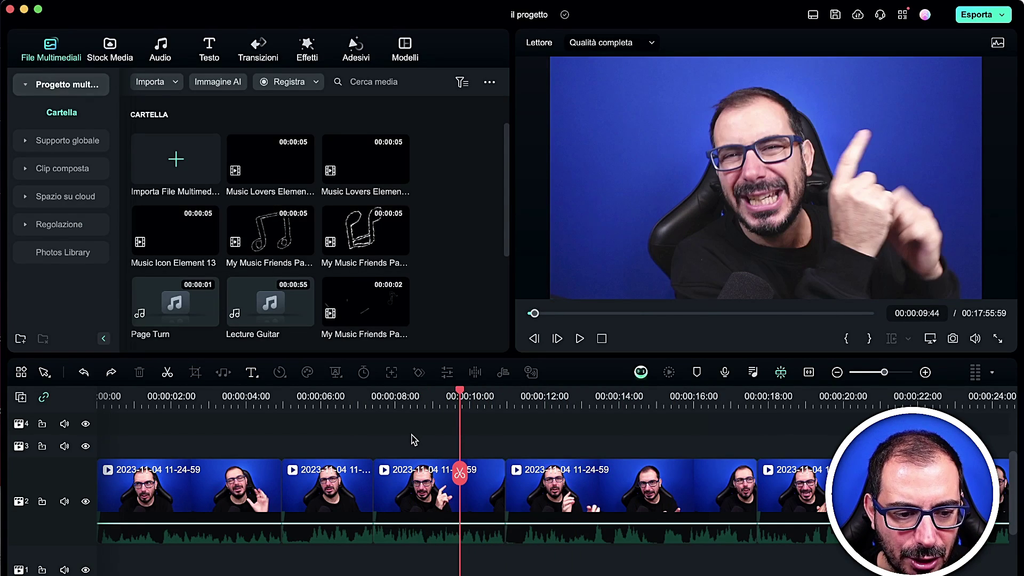
click(412, 438)
key(super+z)
key(super+z)
key(super+z)
key(super+z)
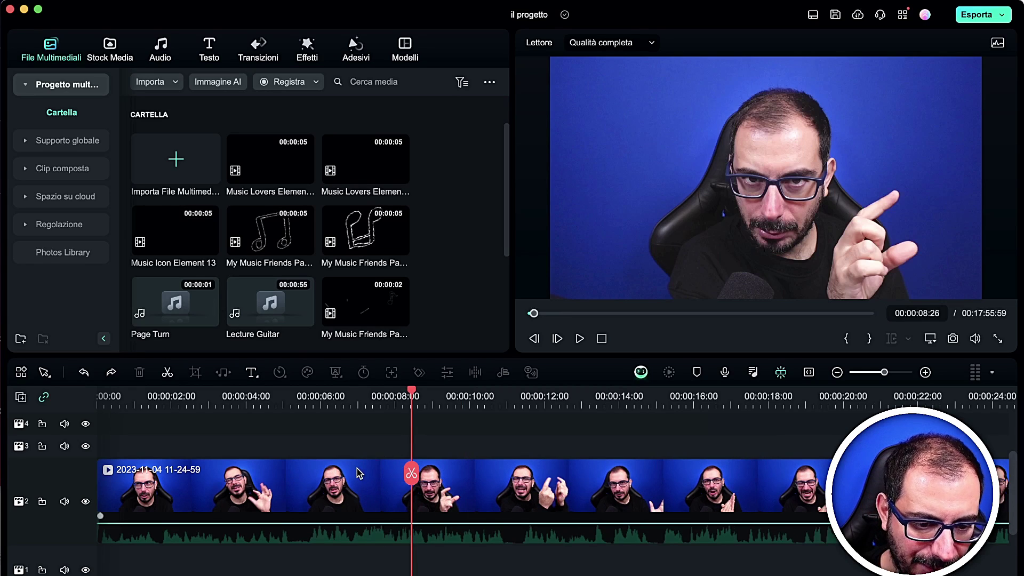
click(359, 473)
drag(411, 474, 267, 475)
click(310, 476)
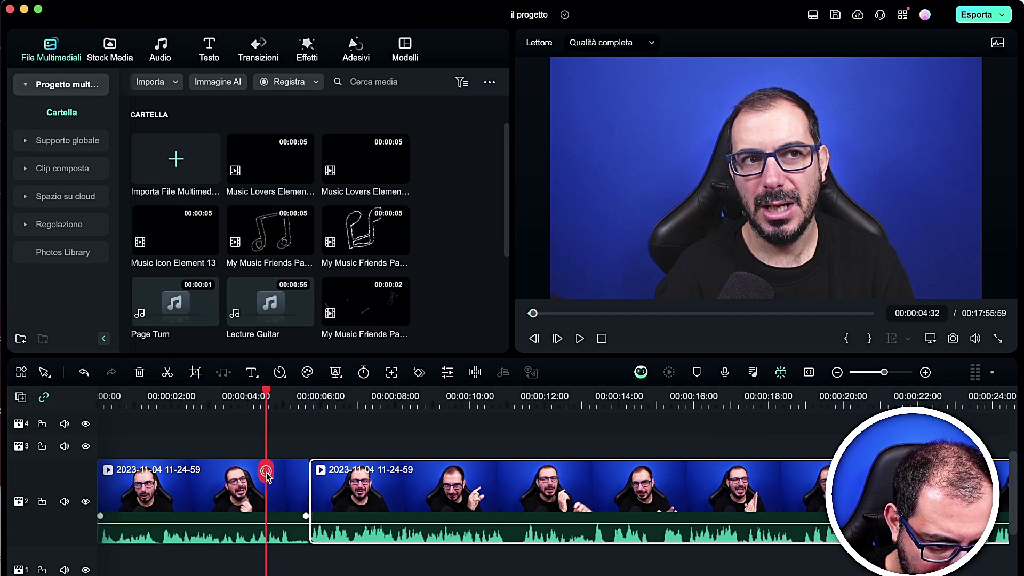
- Open the video properties of the first segment and look through its basic settings
click(177, 479)
double_click(161, 485)
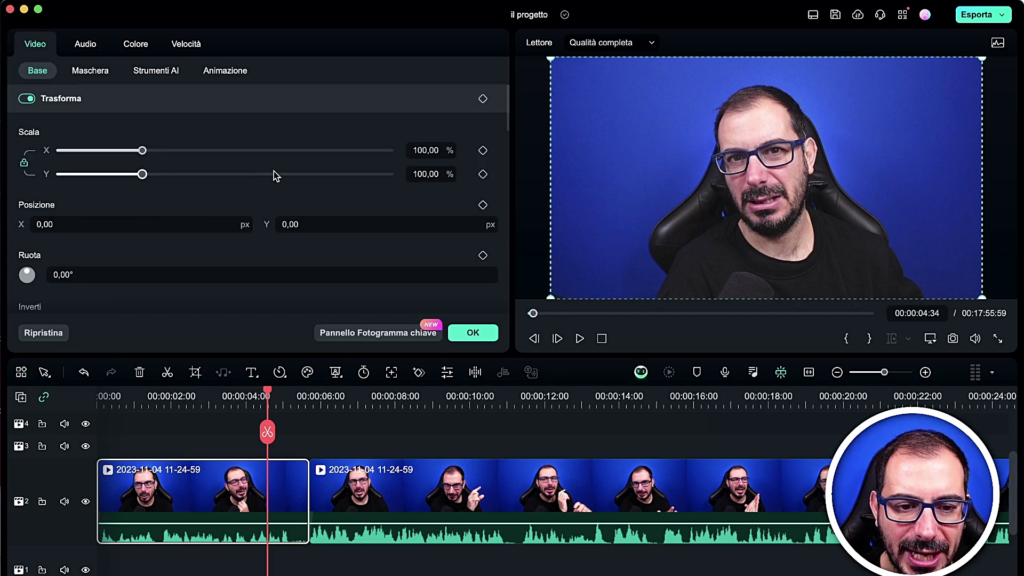
drag(508, 107, 502, 303)
scroll(251, 253, up, 3)
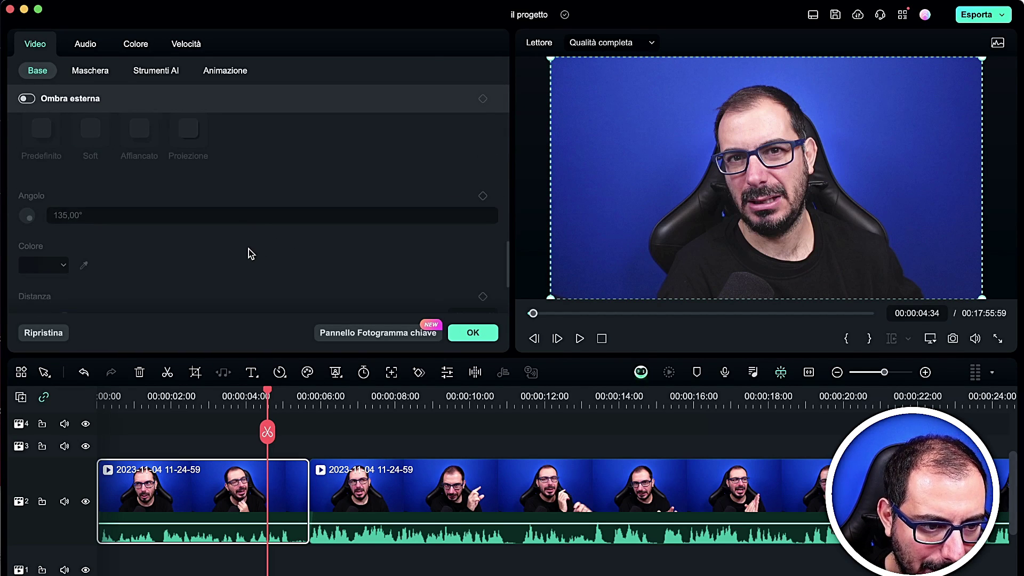
scroll(119, 241, up, 5)
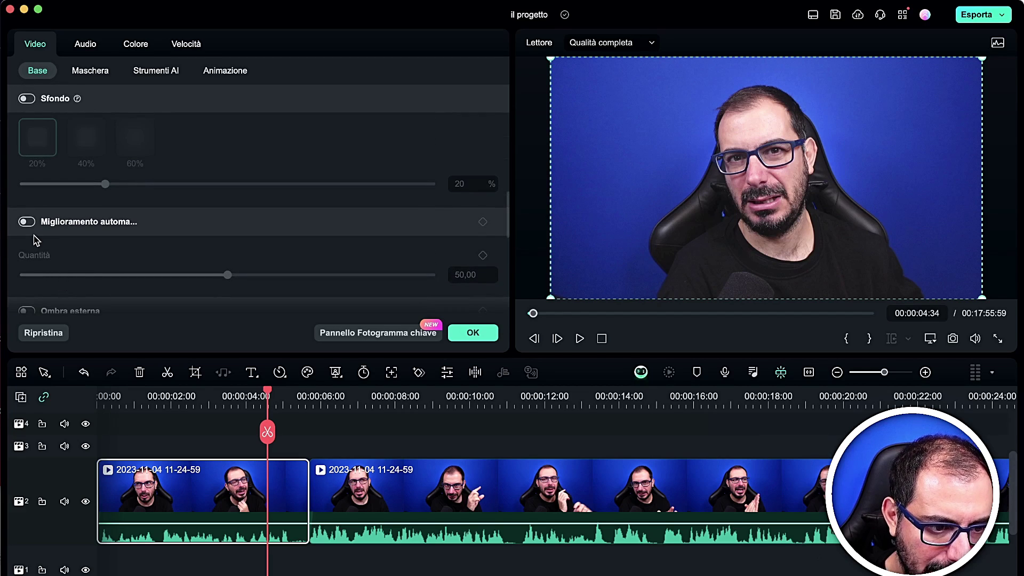
- Enable automatic enhancement (Miglioramento automatico) for the first segment and increase its amount
click(27, 222)
click(27, 222)
click(27, 222)
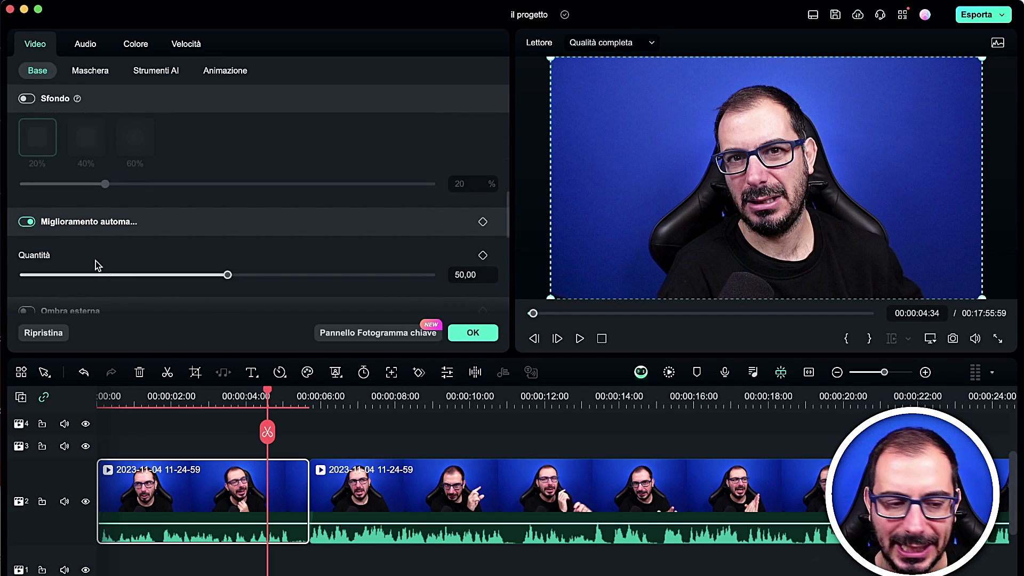
scroll(131, 273, down, 2)
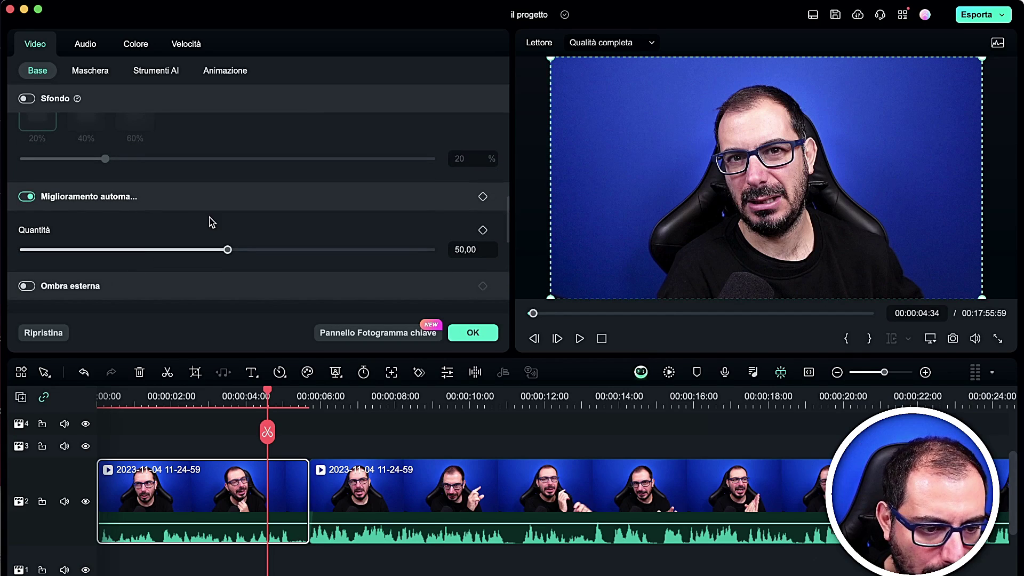
drag(227, 249, 266, 257)
- Scale the first segment to 47.66% and move it to about X -458 px, Y 219 px in the frame's upper-left area
scroll(266, 256, up, 10)
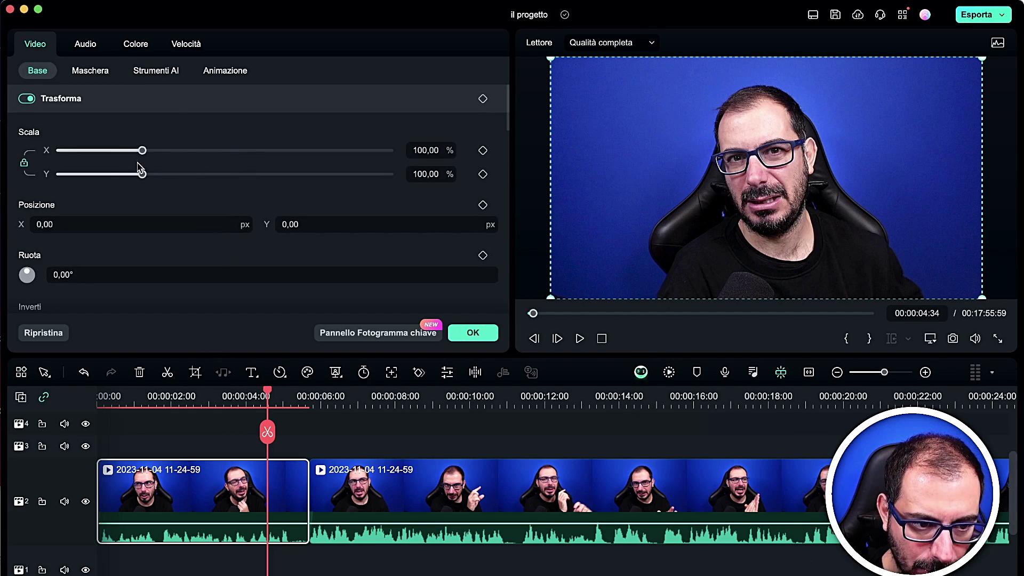
drag(142, 160, 102, 161)
drag(81, 228, 165, 220)
drag(365, 218, 357, 224)
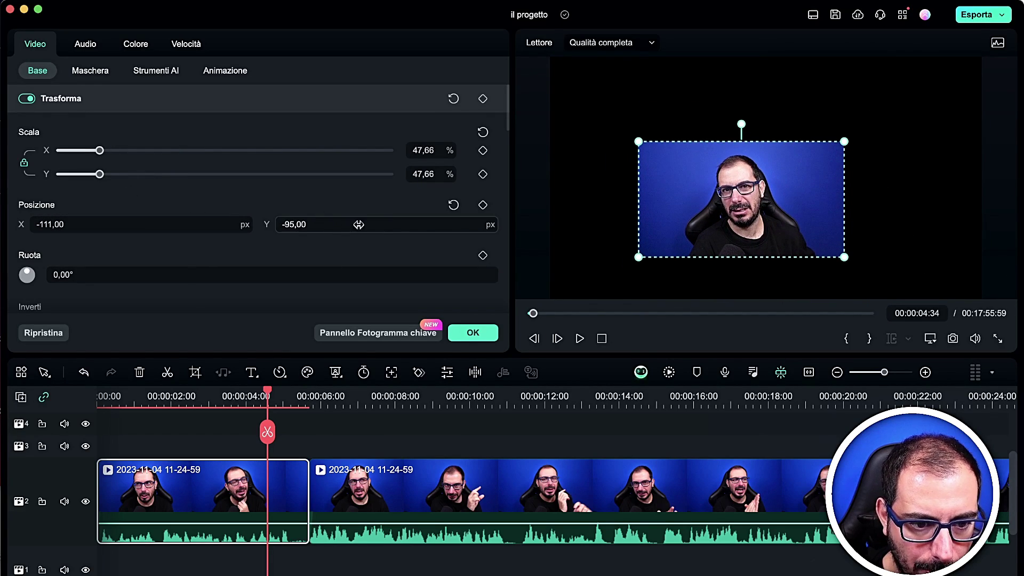
drag(741, 167, 663, 119)
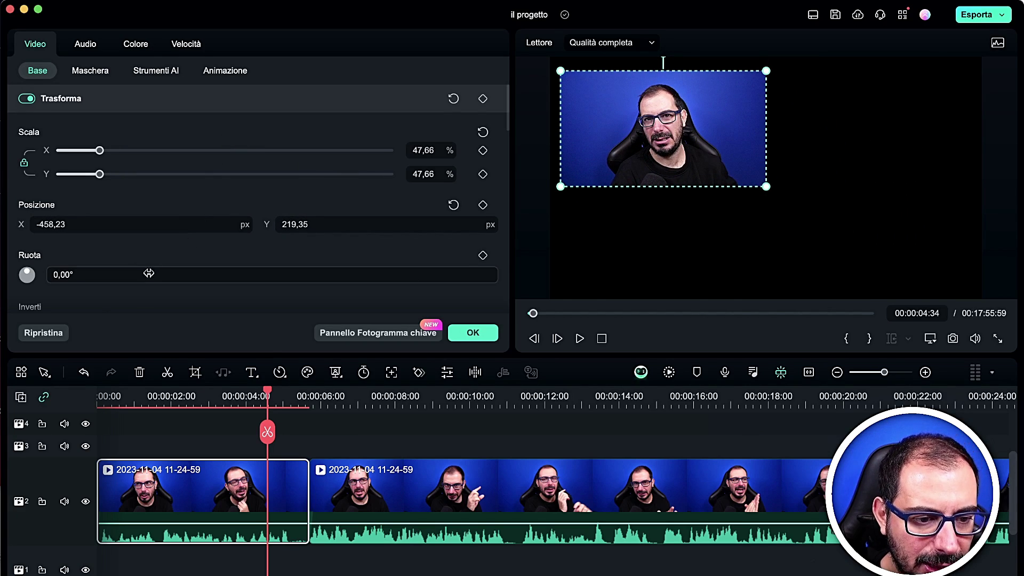
- Rotate the first segment by 20° and flip it vertically
mouse_move(144, 272)
mouse_down()
mouse_move(192, 272)
mouse_move(156, 270)
mouse_up()
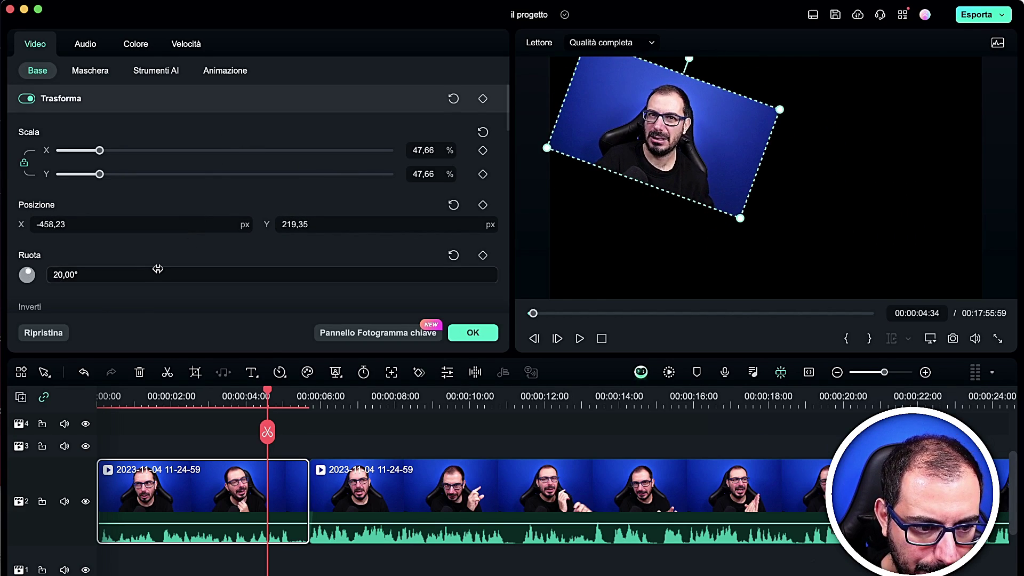
scroll(157, 269, down, 3)
click(198, 233)
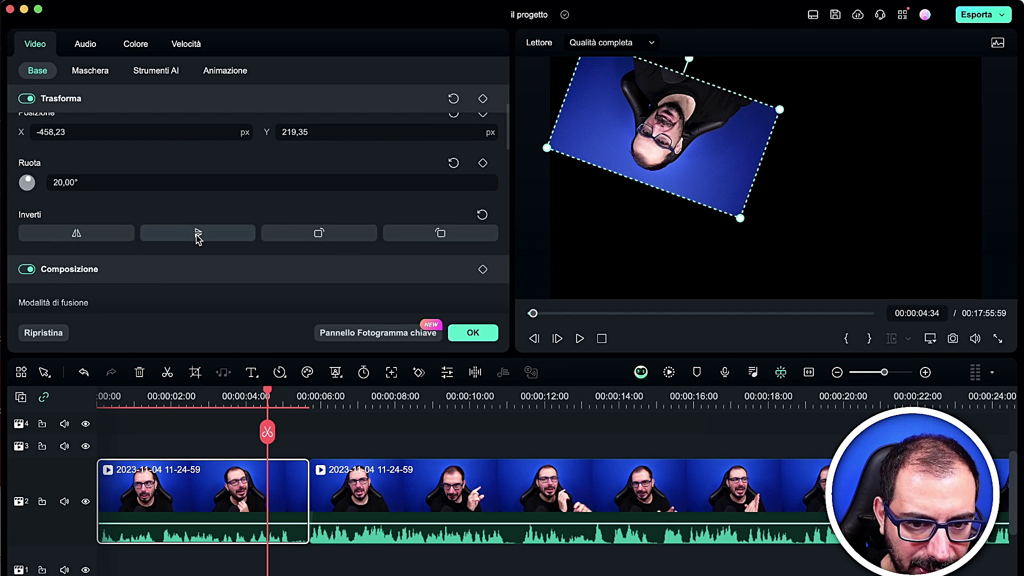
scroll(197, 234, down, 2)
scroll(197, 238, down, 2)
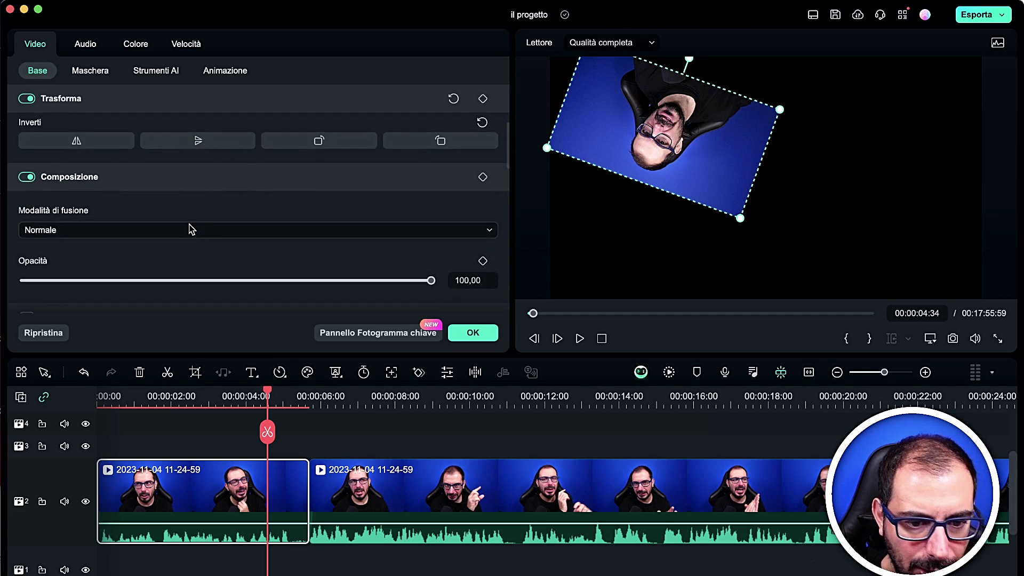
scroll(191, 229, down, 3)
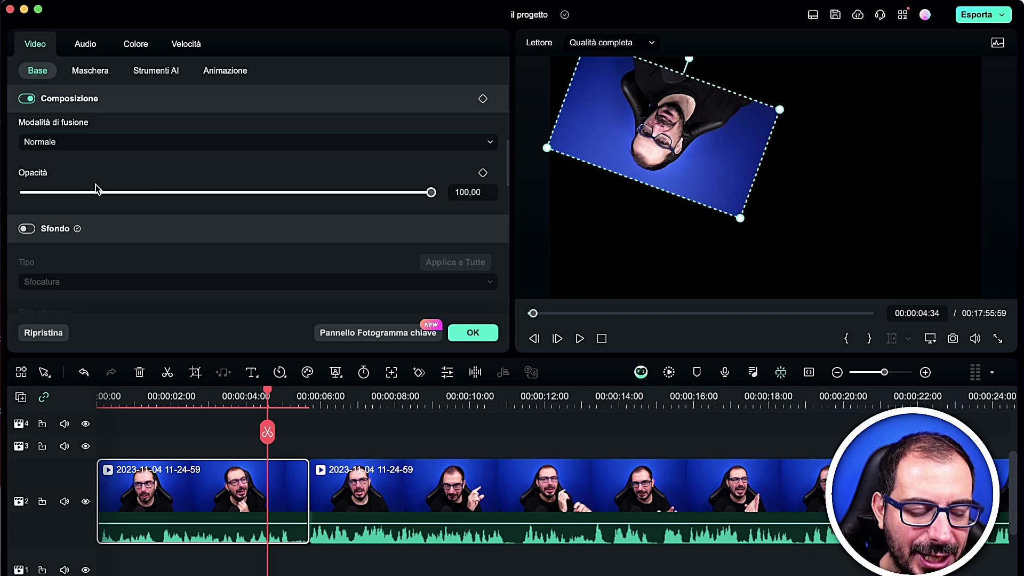
- Try the blurred background (Sfondo, Sfocatura) behind the first segment and reset its basic properties
scroll(97, 189, down, 4)
click(27, 135)
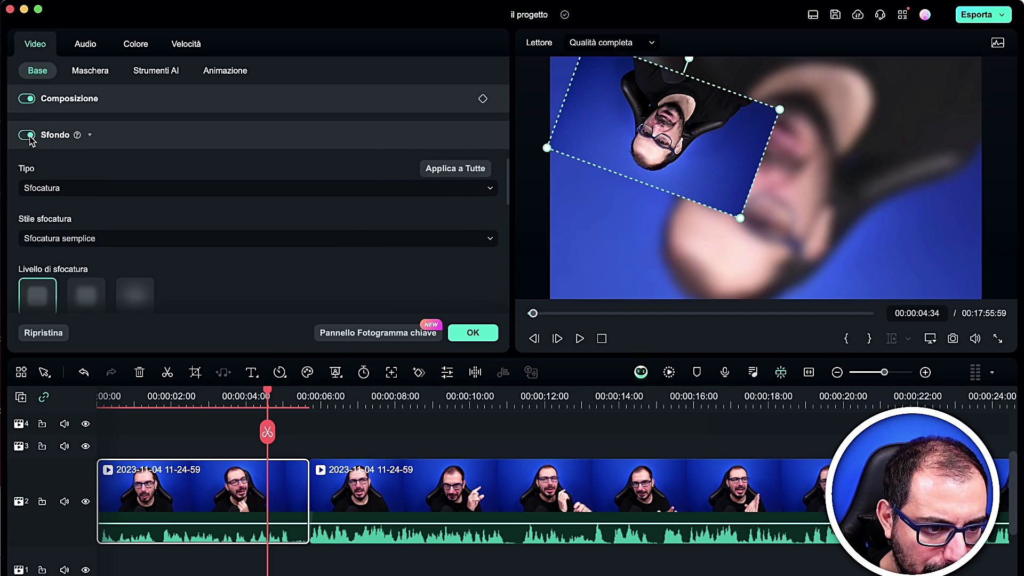
scroll(197, 224, down, 8)
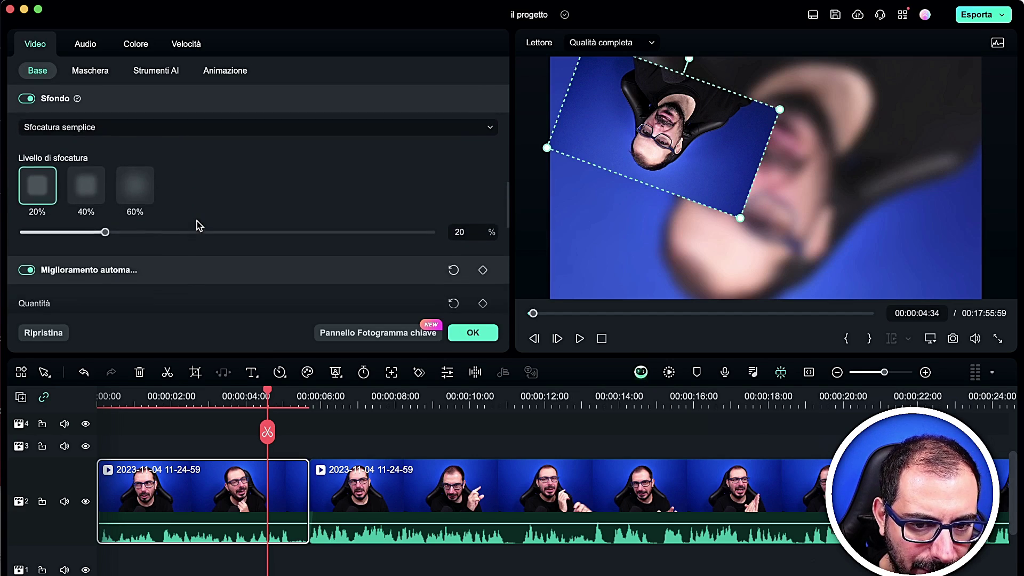
scroll(197, 225, down, 4)
scroll(197, 224, up, 15)
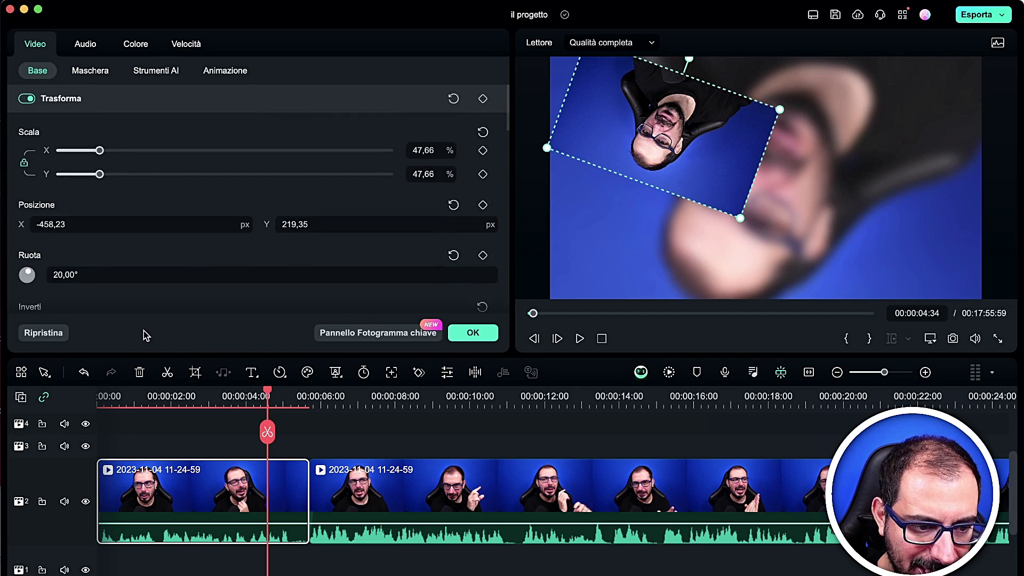
click(43, 333)
- Try the rectangle, ellipse and heart masks on the first segment and reset the mask settings
click(101, 75)
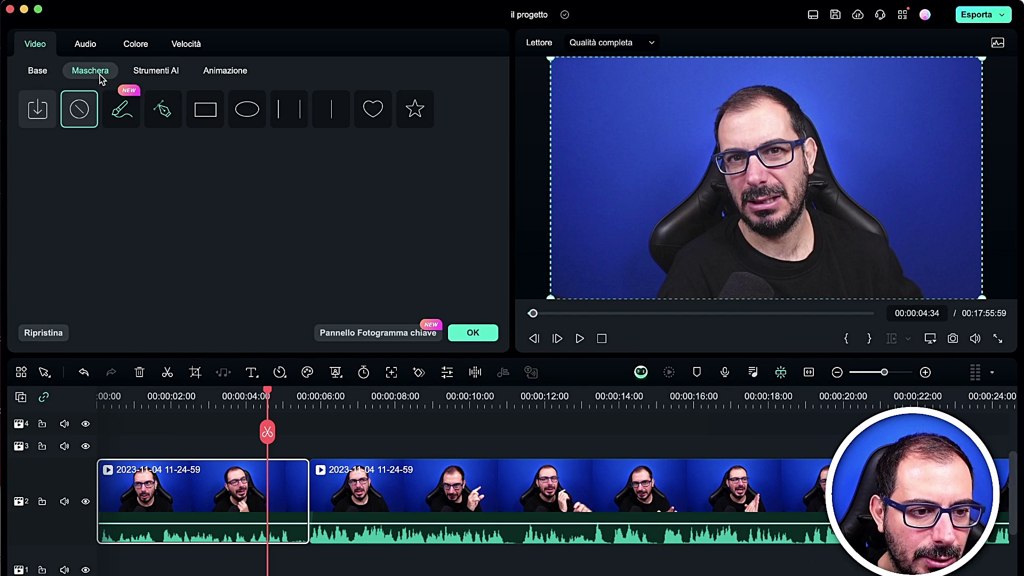
click(210, 122)
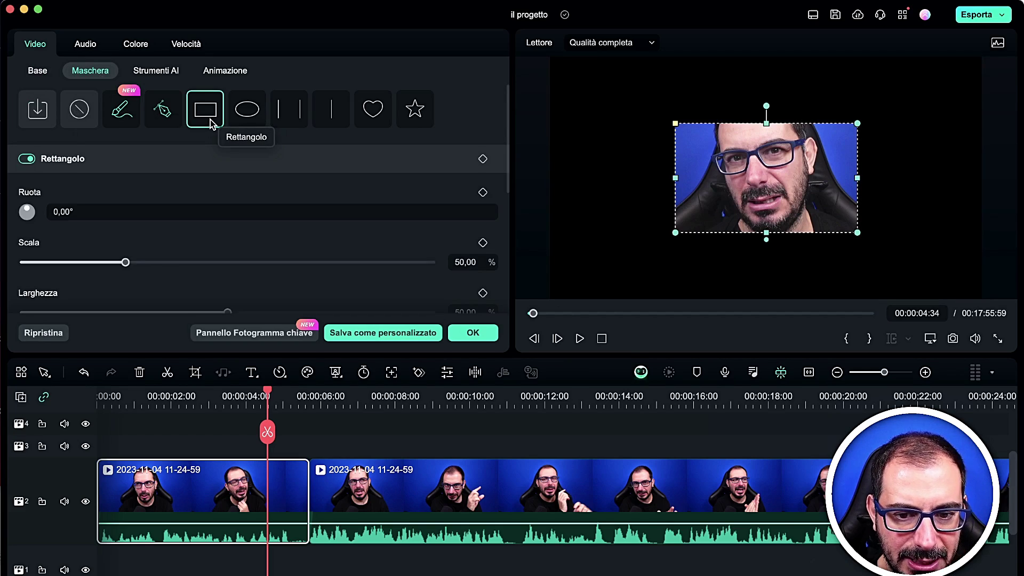
click(260, 111)
click(206, 110)
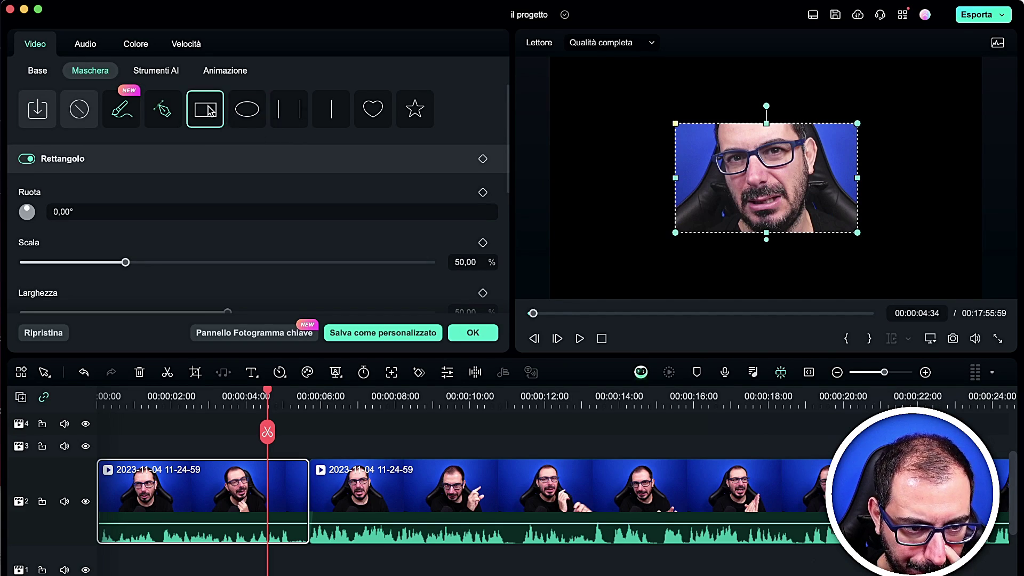
click(245, 108)
click(373, 109)
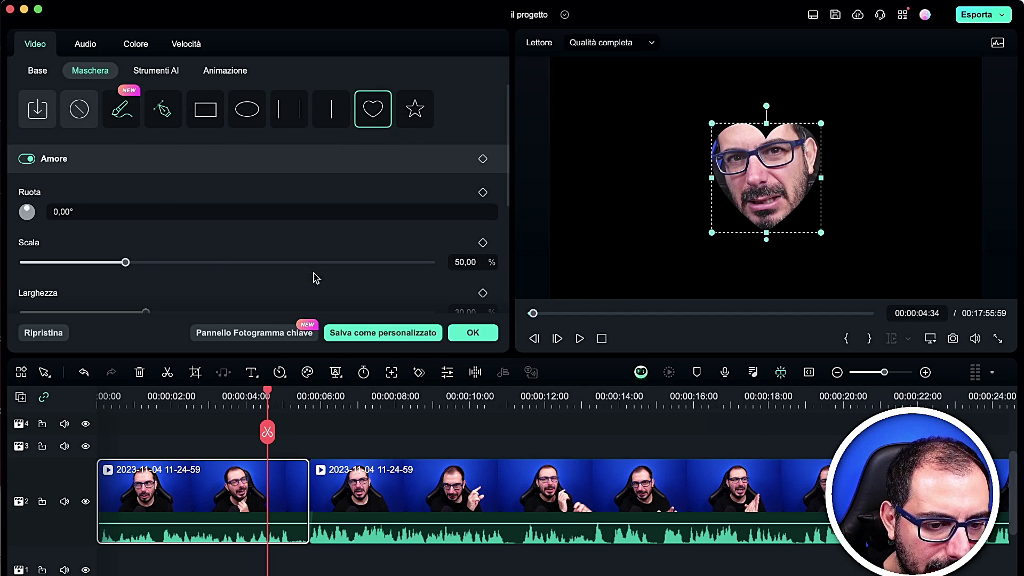
click(65, 331)
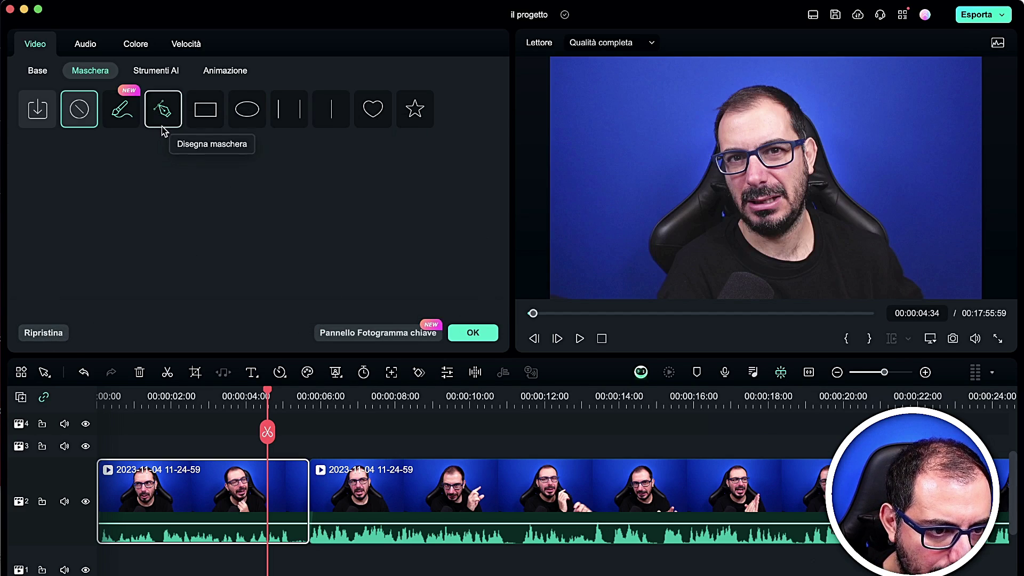
- Review the AI tools available for the segment, including chroma key, AI Portrait, smart cutout and motion tracking
click(157, 76)
scroll(152, 160, down, 5)
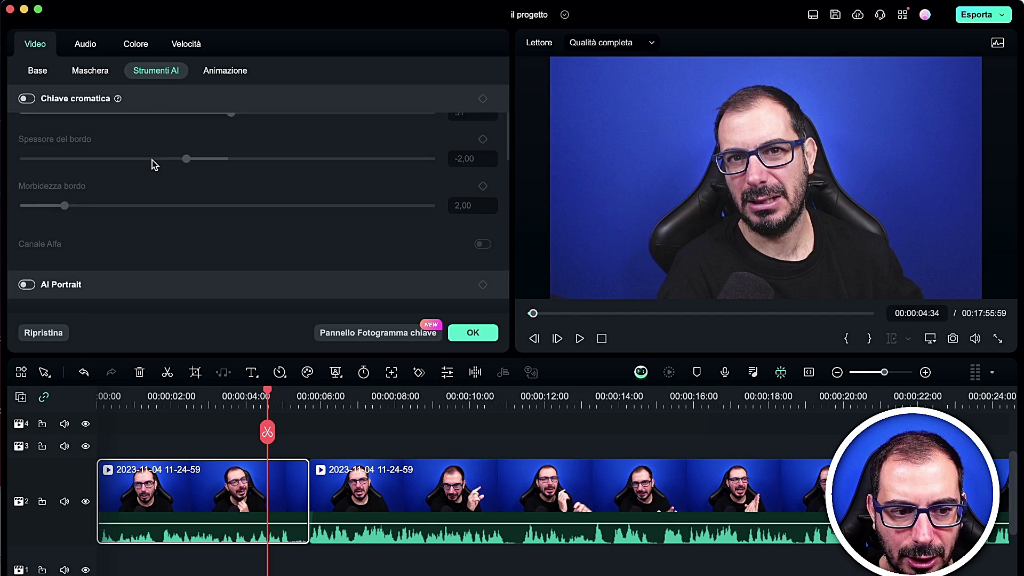
scroll(152, 160, down, 10)
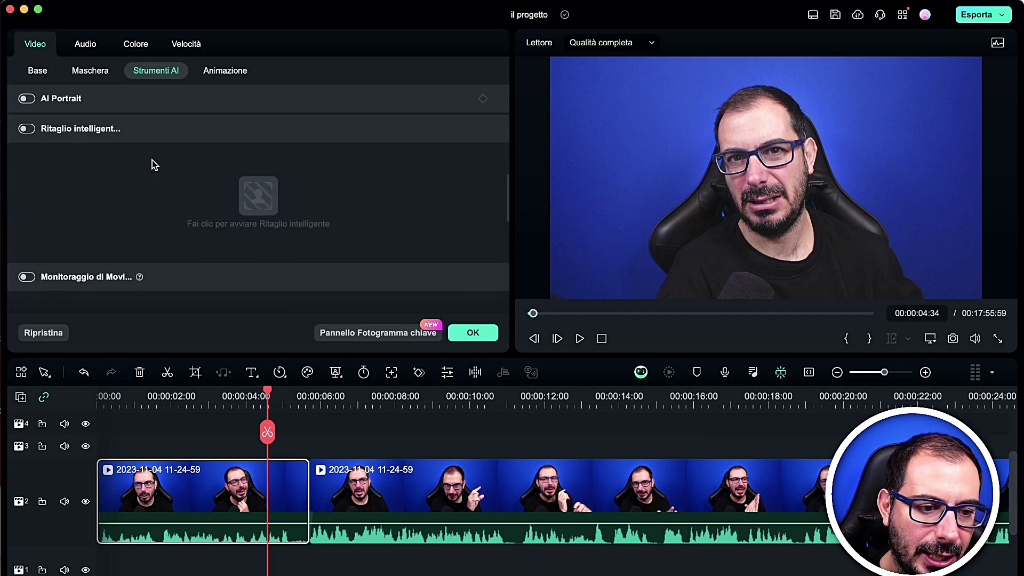
scroll(152, 160, up, 15)
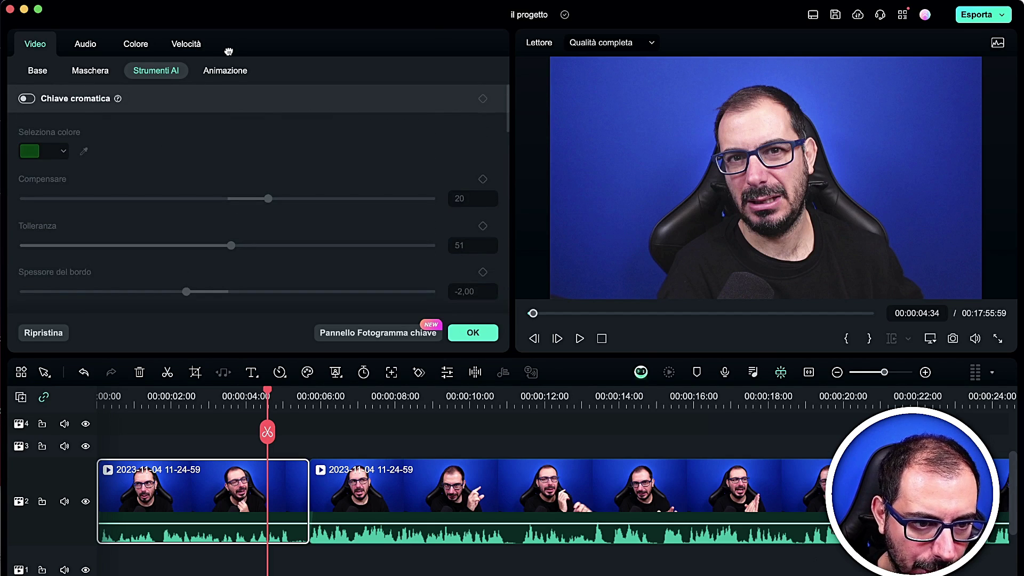
- Apply the Dissolvenza animation preset to the first segment and play back the fade
click(232, 70)
click(130, 137)
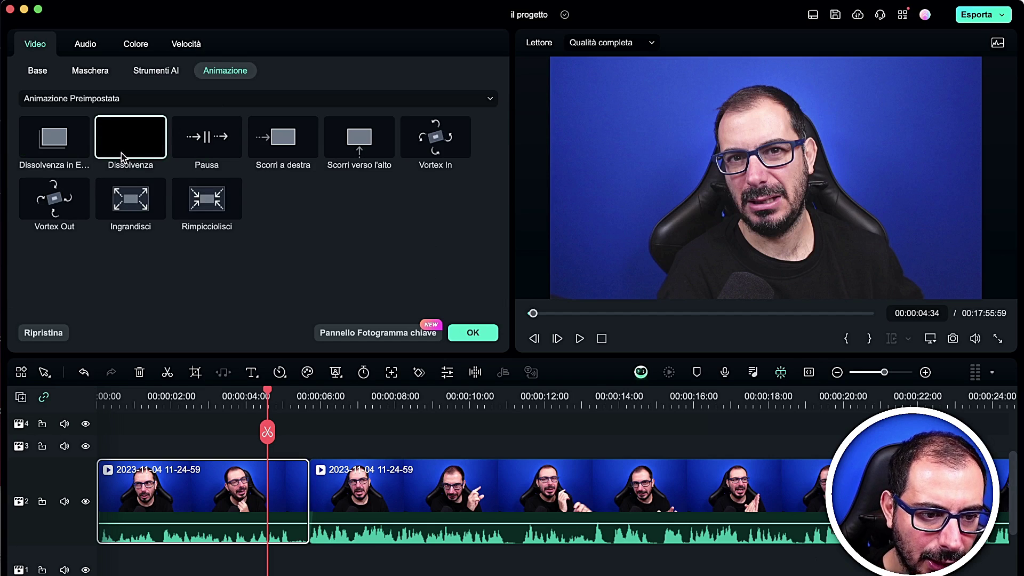
drag(483, 181, 222, 450)
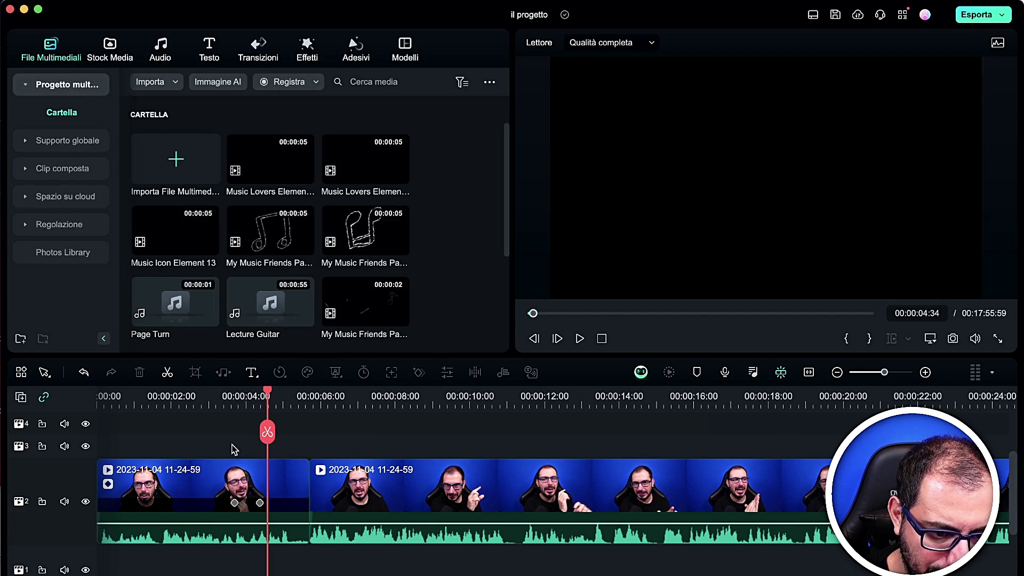
click(219, 438)
key(space)
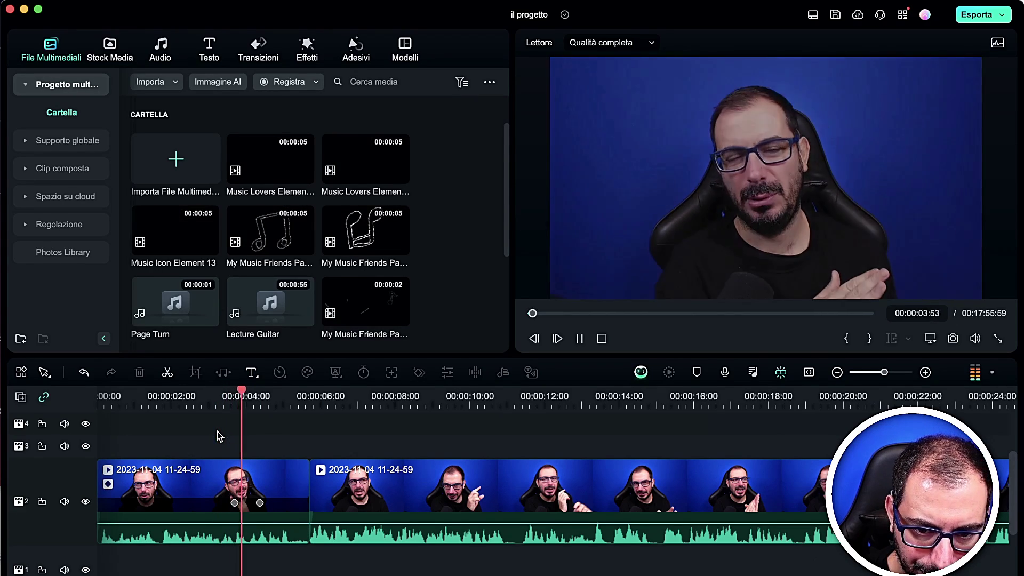
key(space)
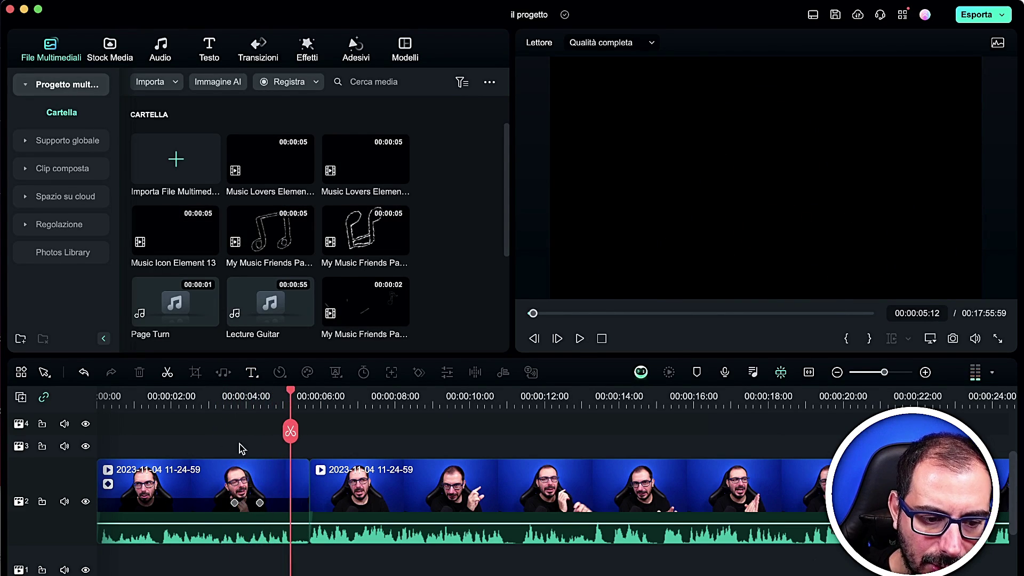
- Adjust the fade's keyframes on the first segment and reset its animation settings
click(246, 483)
click(260, 503)
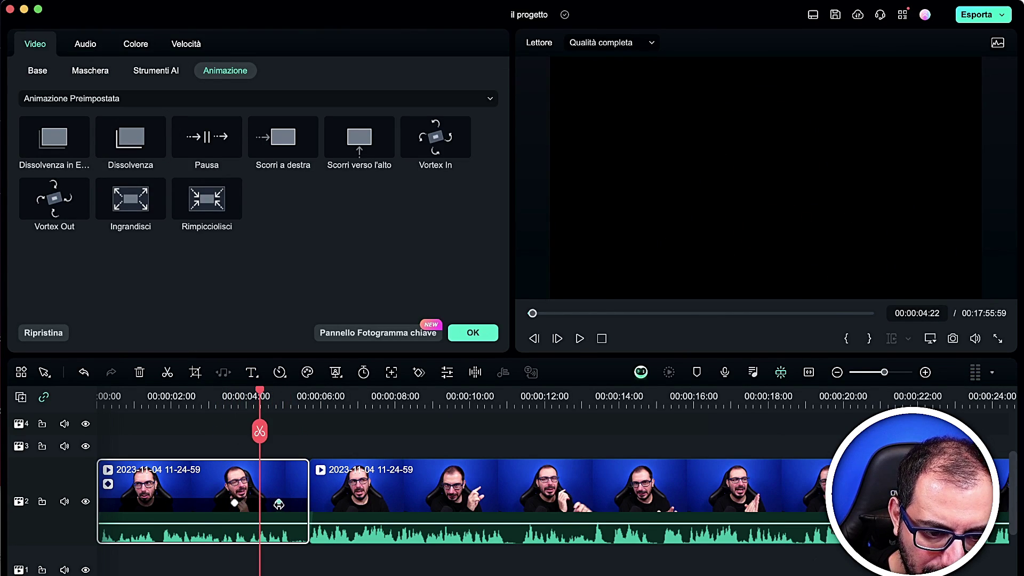
drag(309, 424, 257, 424)
click(235, 504)
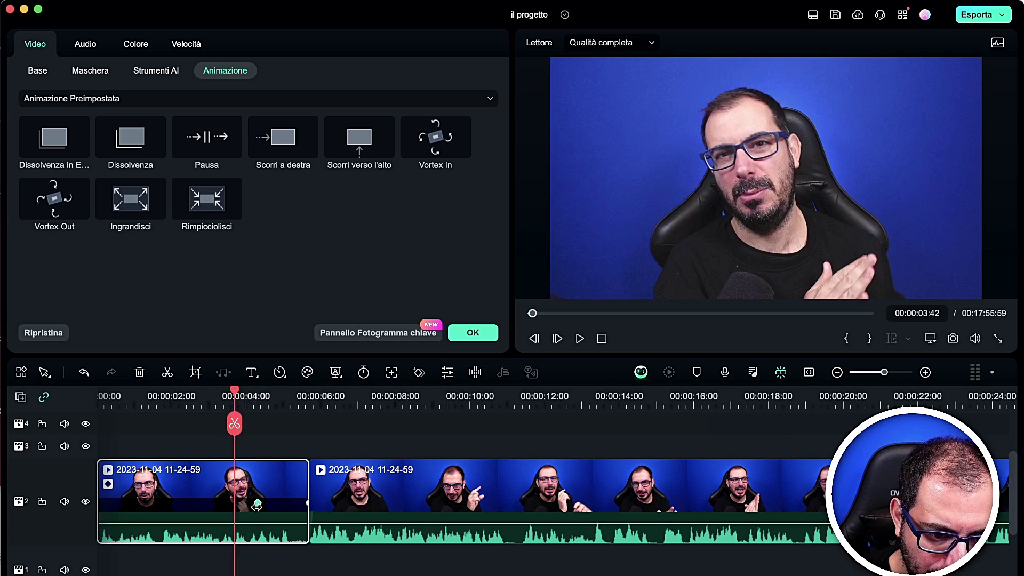
click(256, 504)
click(44, 334)
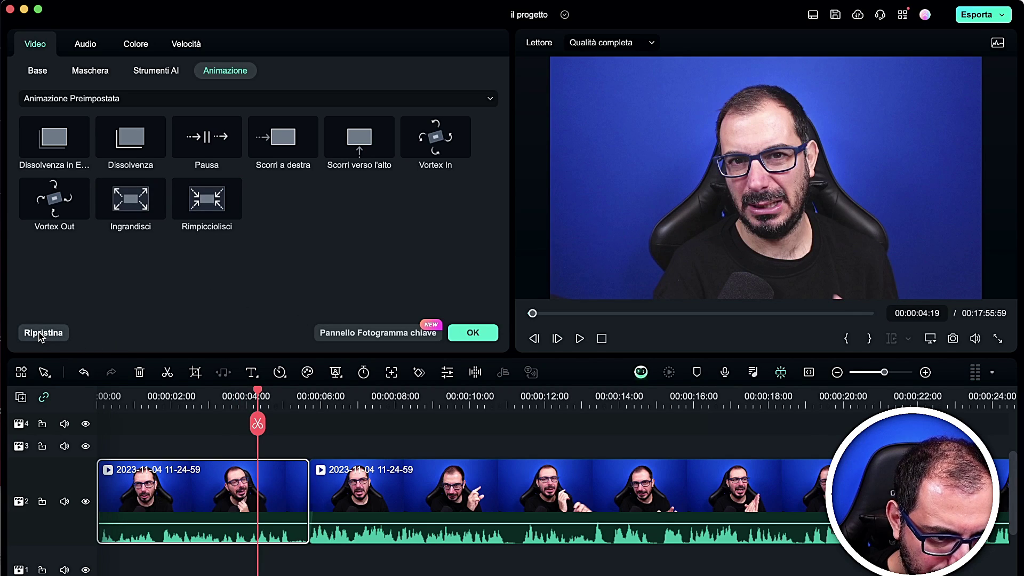
- Switch the animation presets to Movimenti Preimpostati (Legacy)
click(79, 105)
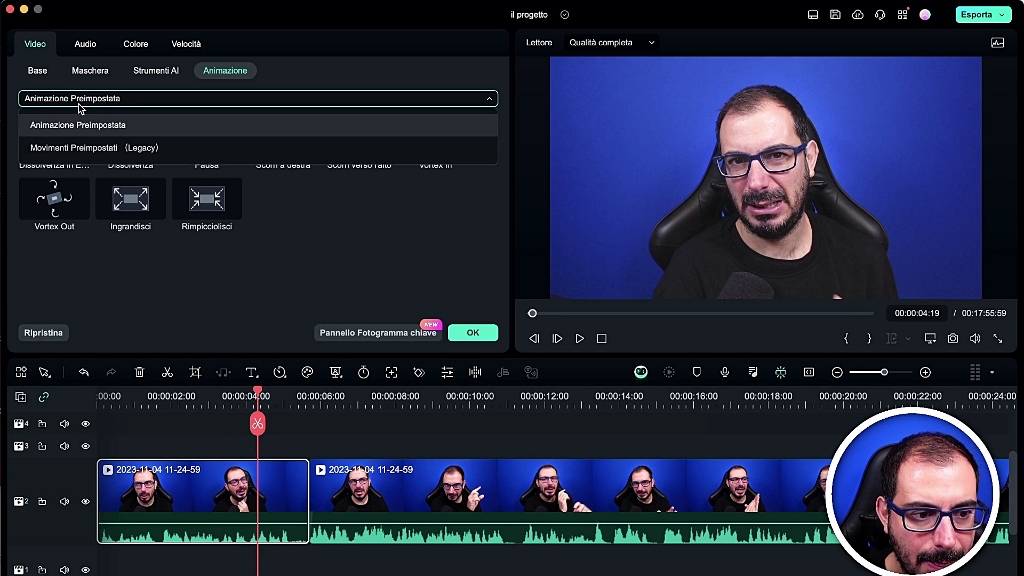
click(98, 148)
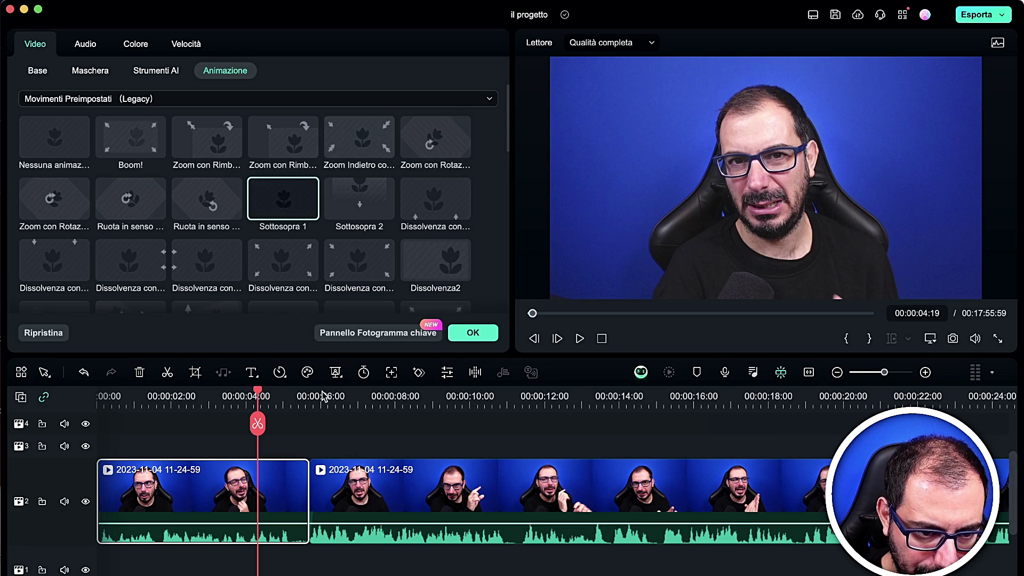
- Apply the Sottosopra 1 animation preset to the first segment, play it back, and reset the animation settings
click(276, 212)
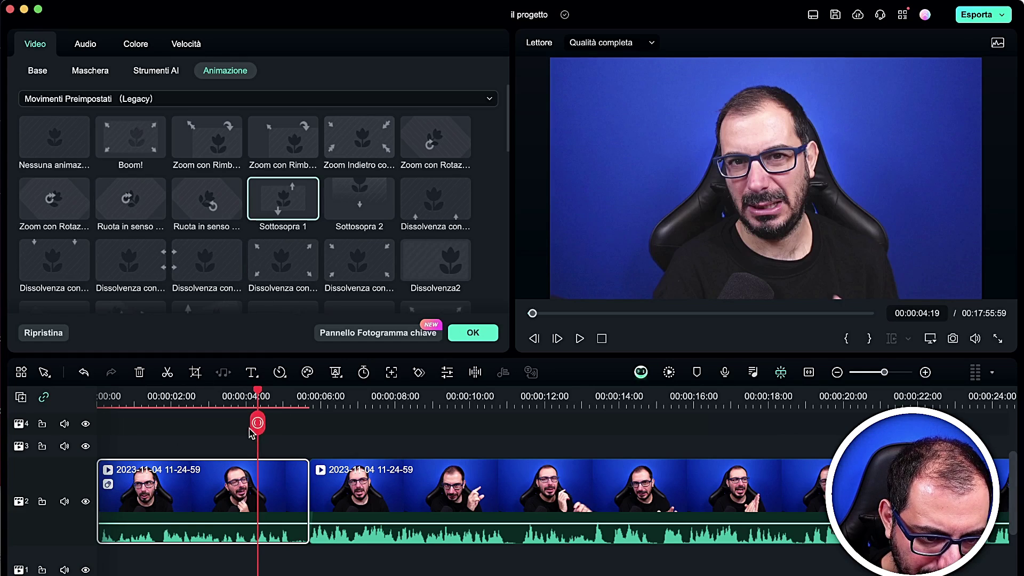
drag(258, 424, 100, 427)
key(space)
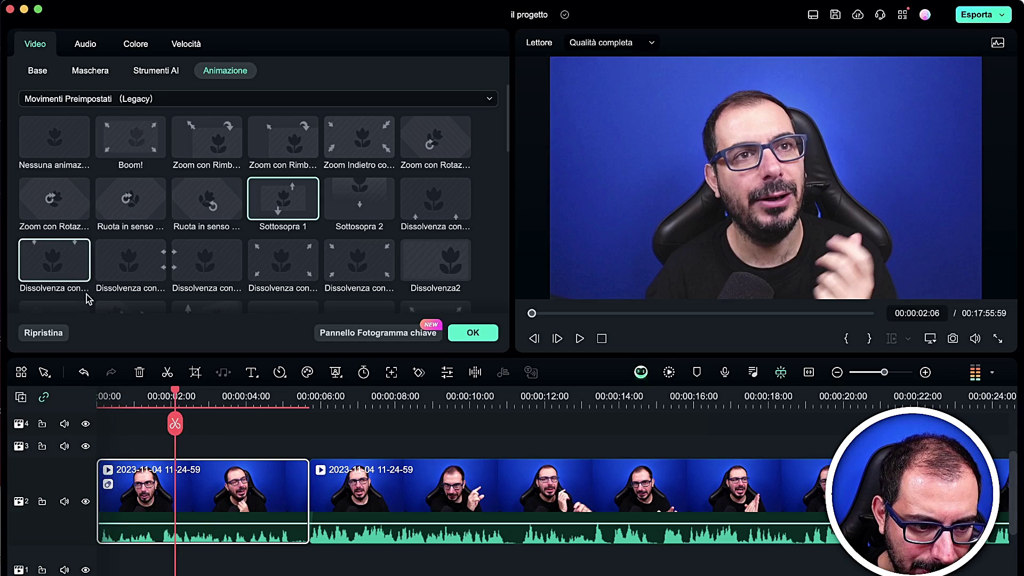
click(38, 334)
- Review the first segment's audio adjustments, including normalization, volume, balance and fades
click(85, 44)
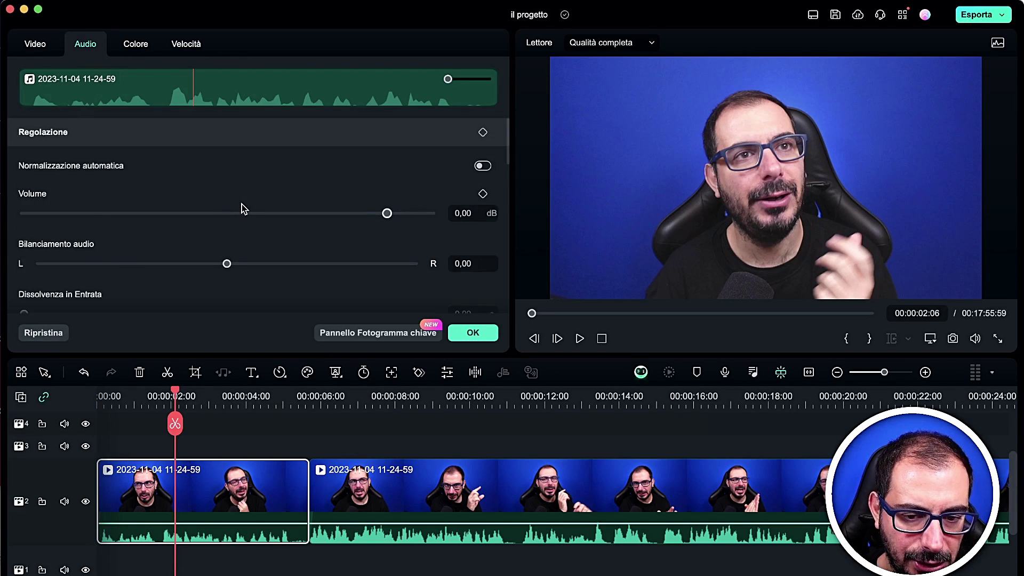
scroll(240, 205, down, 6)
scroll(240, 203, up, 6)
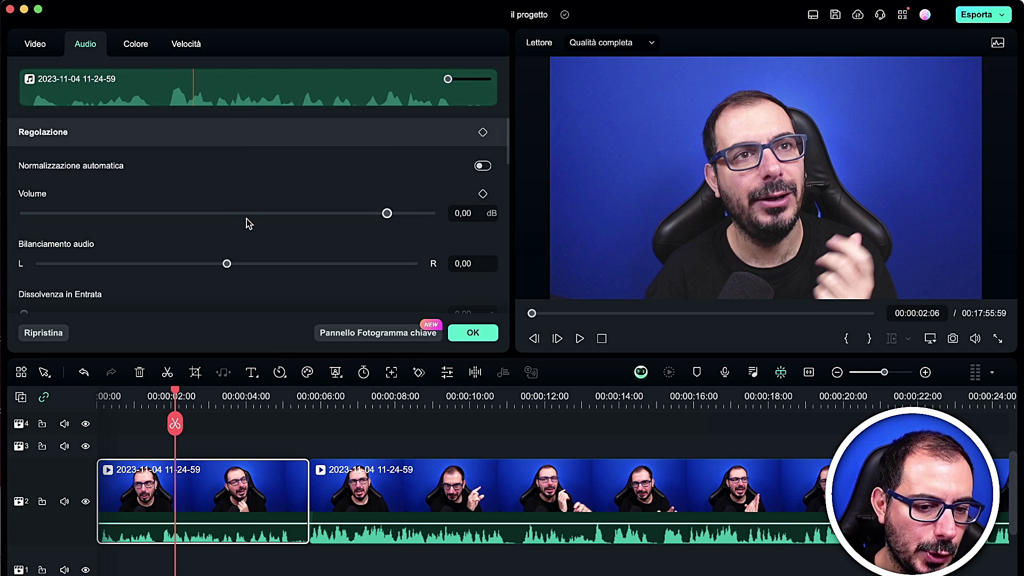
- Review the segment's colour settings, covering the base adjustments, curves, HSL, colour wheels and presets
click(144, 42)
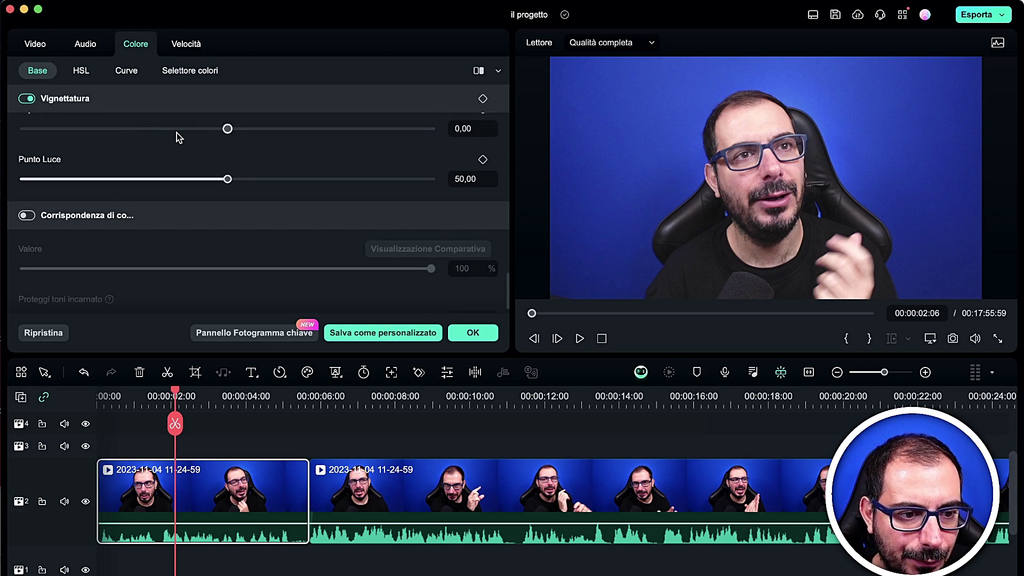
scroll(177, 133, up, 10)
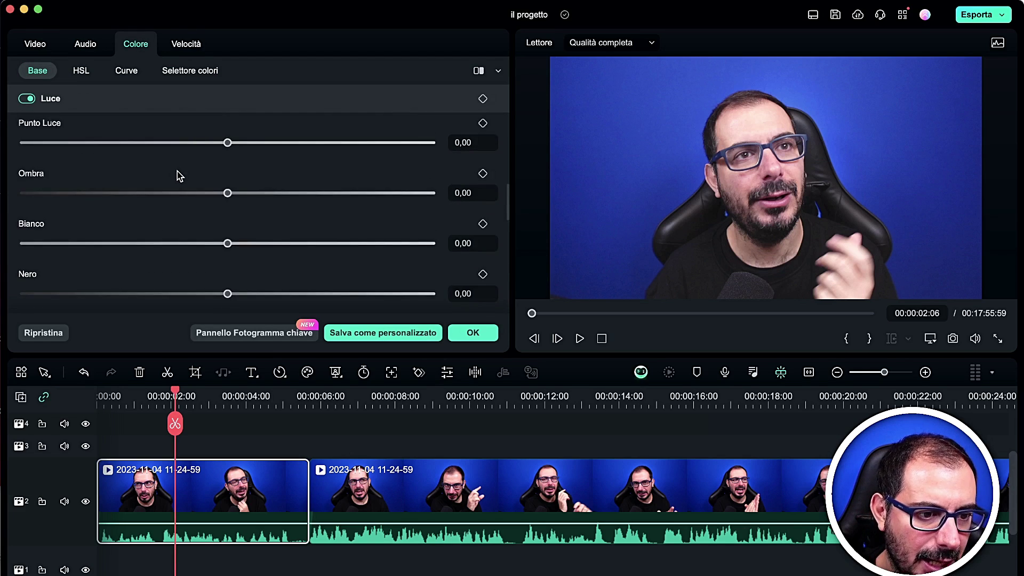
scroll(179, 175, up, 3)
click(128, 71)
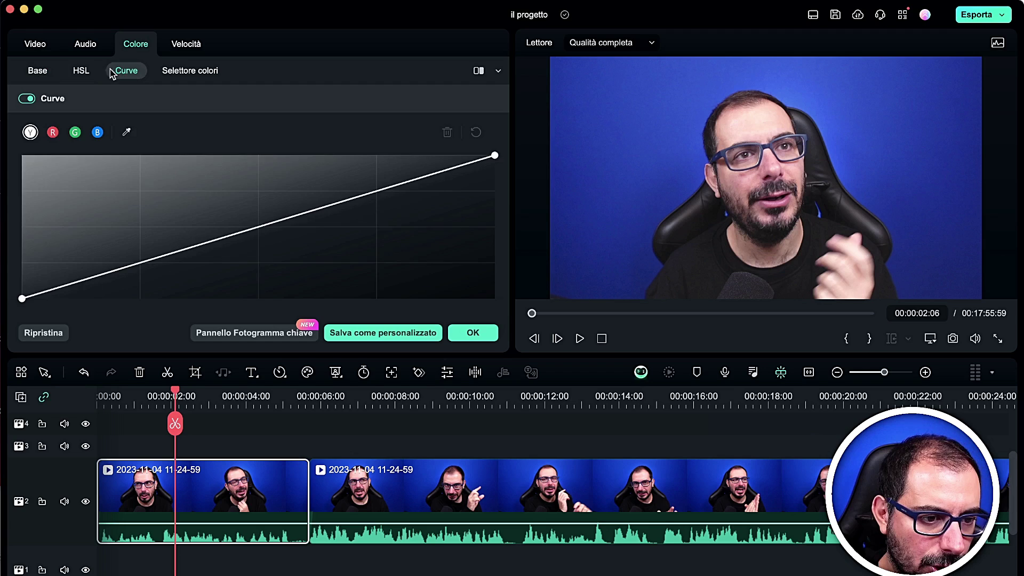
click(83, 72)
click(186, 73)
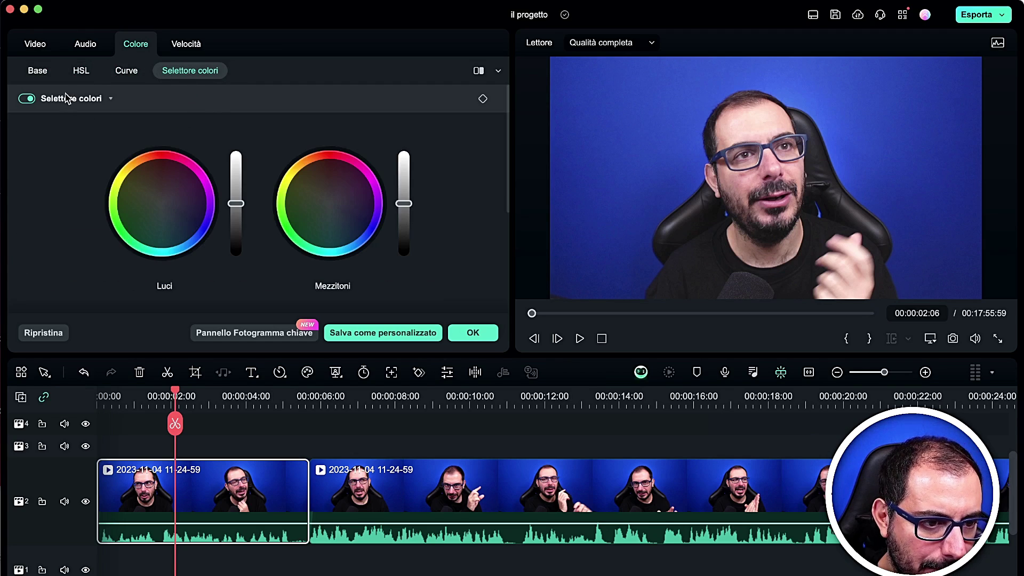
click(37, 71)
scroll(131, 215, up, 5)
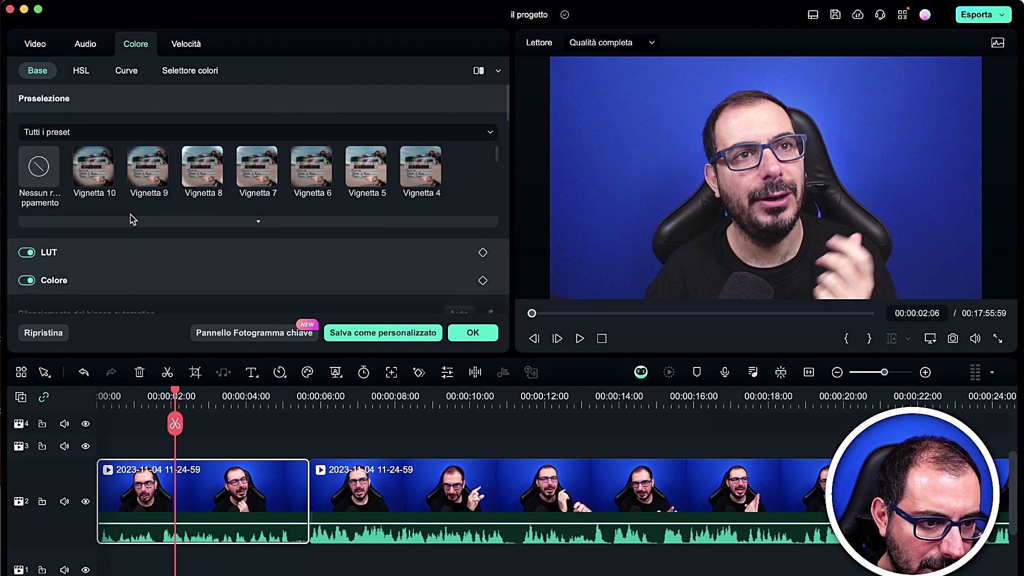
- Try the Vignetta 8 colour preset on the first segment, remove it, and view the uniform speed settings
click(85, 160)
click(157, 168)
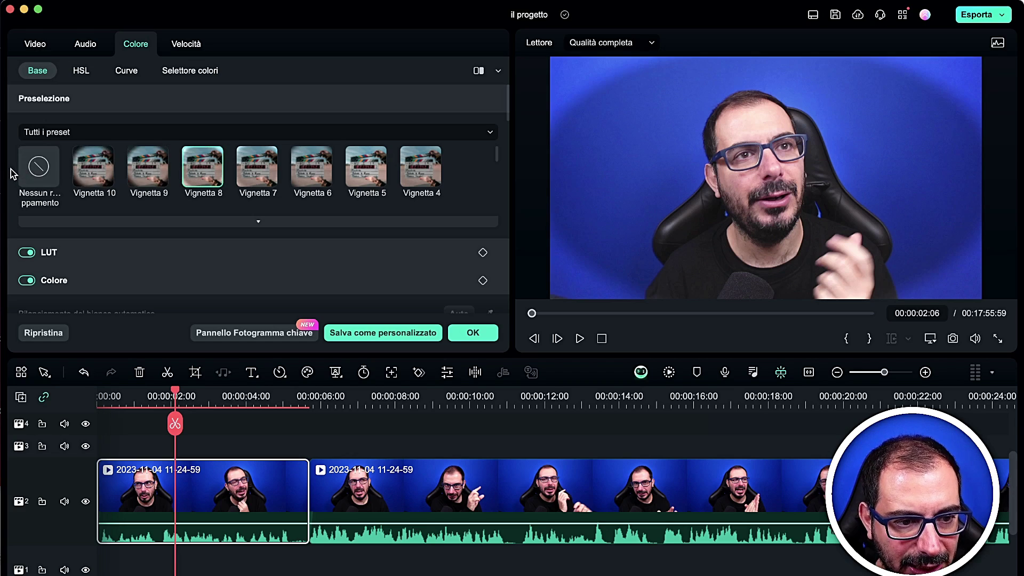
click(35, 174)
click(183, 47)
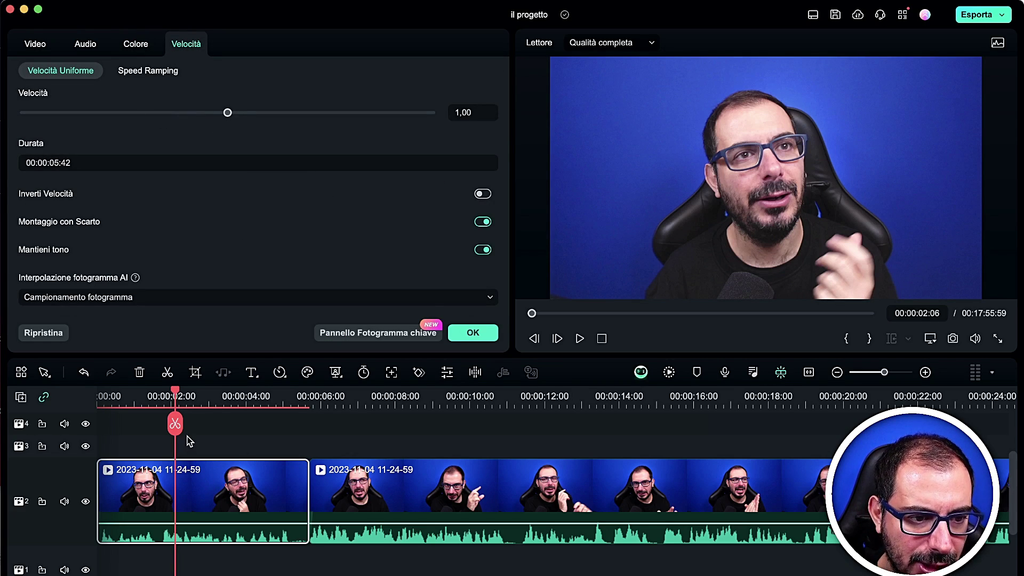
- Shrink the first segment's 16:9 crop frame to about 1376 × 774 and centre it around the face
click(195, 373)
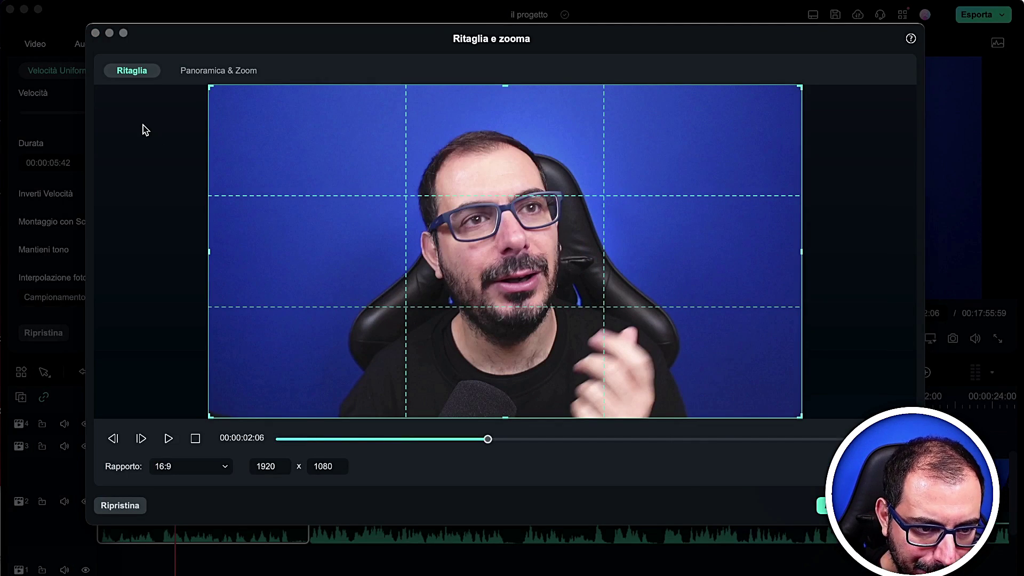
drag(211, 86, 377, 180)
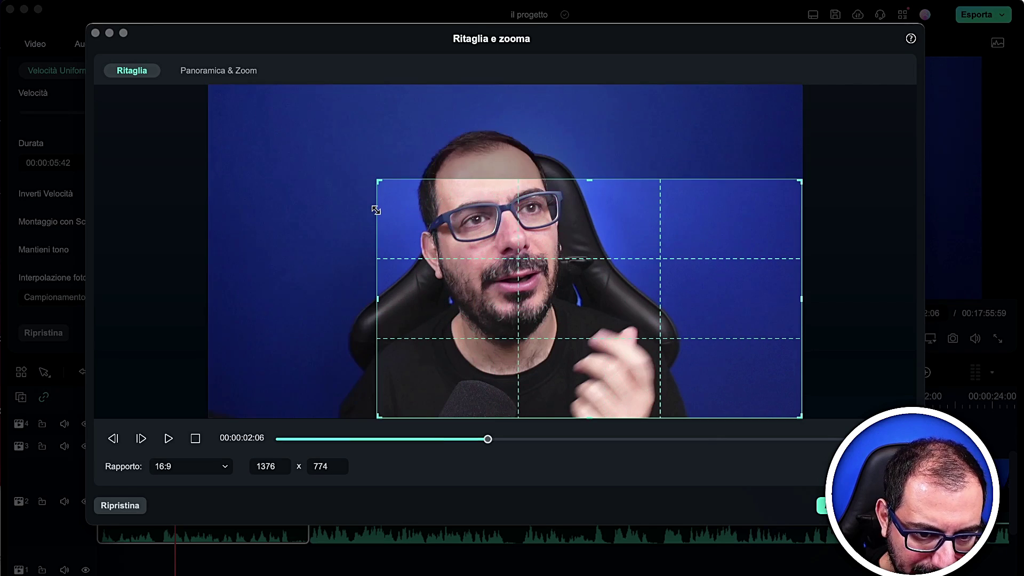
drag(574, 299, 513, 251)
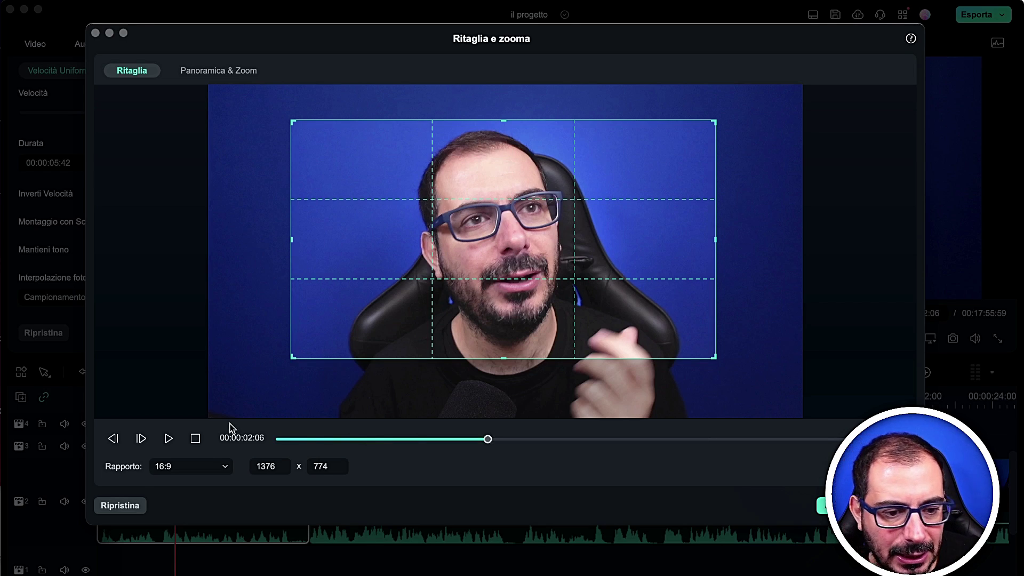
- Switch the crop ratio to Personalizzato and set the crop width to 1363
click(199, 468)
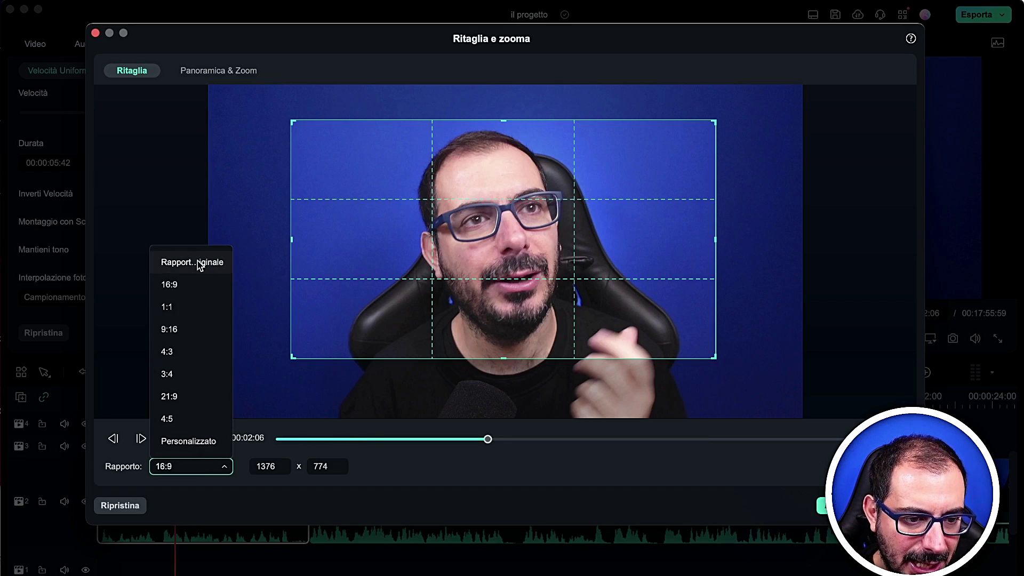
click(187, 441)
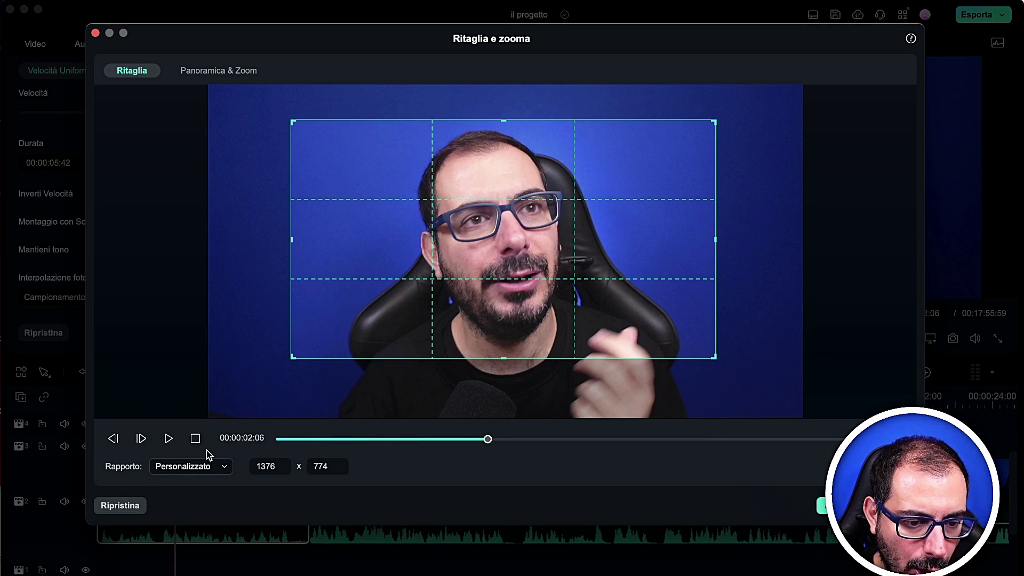
double_click(270, 466)
text(1366)
key(Return)
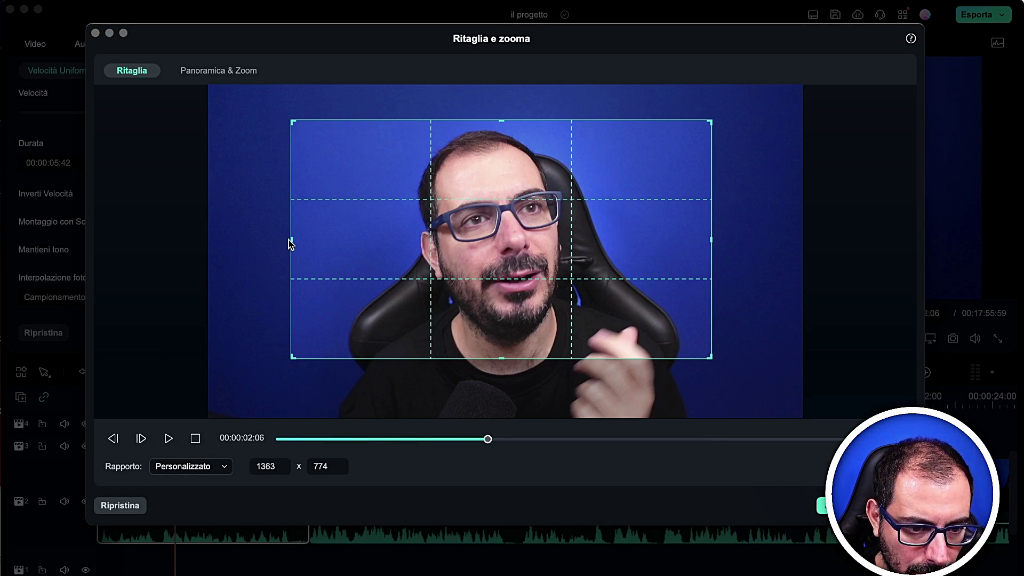
- Narrow the crop frame to about 470 × 775 around the face, apply it, and undo the crop
drag(291, 241, 459, 245)
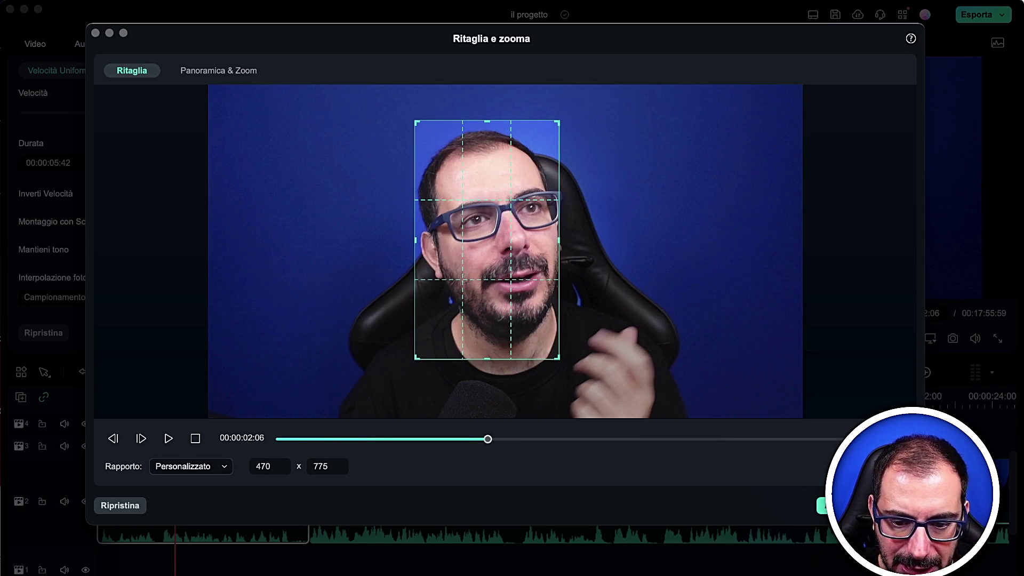
key(Return)
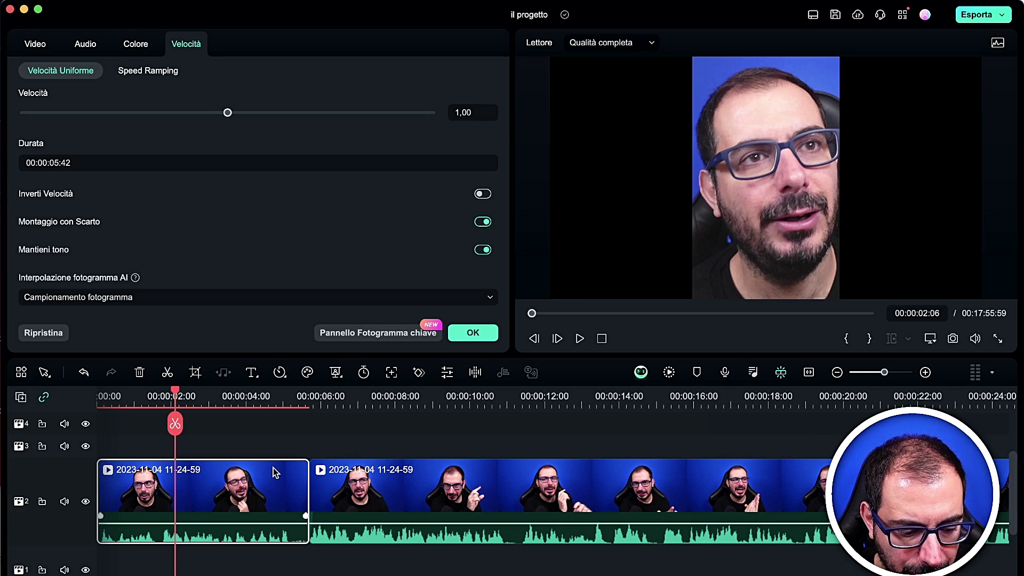
key(ctrl+z)
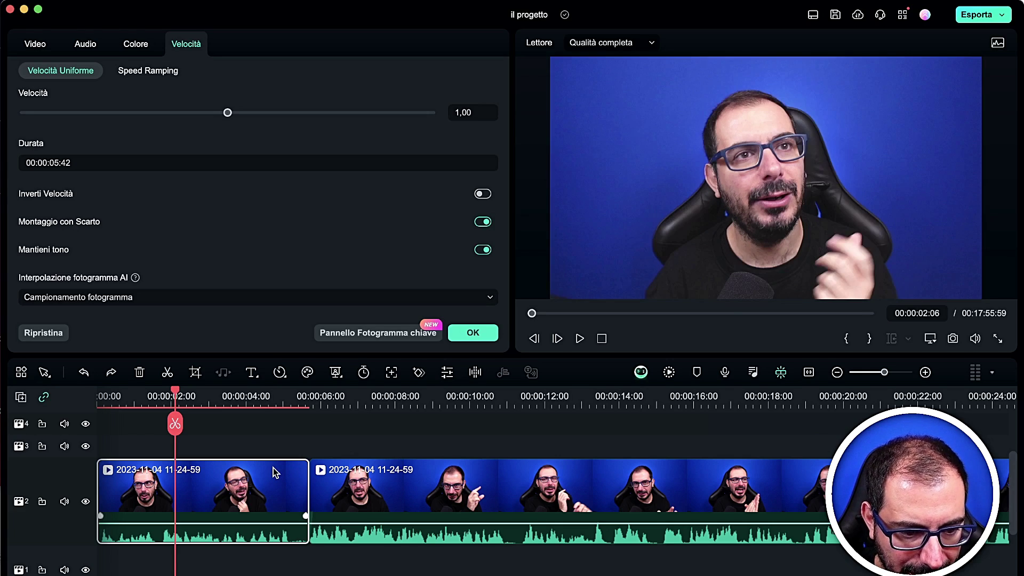
- Apply a Panoramica & Zoom effect to the first segment with the Fine frame shifted slightly up and right of centre
click(196, 373)
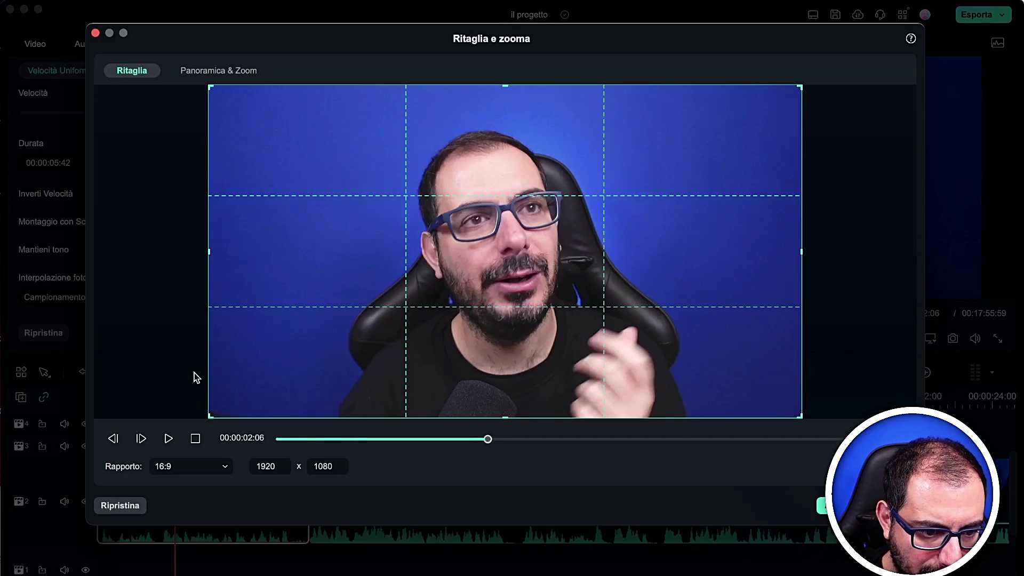
click(216, 71)
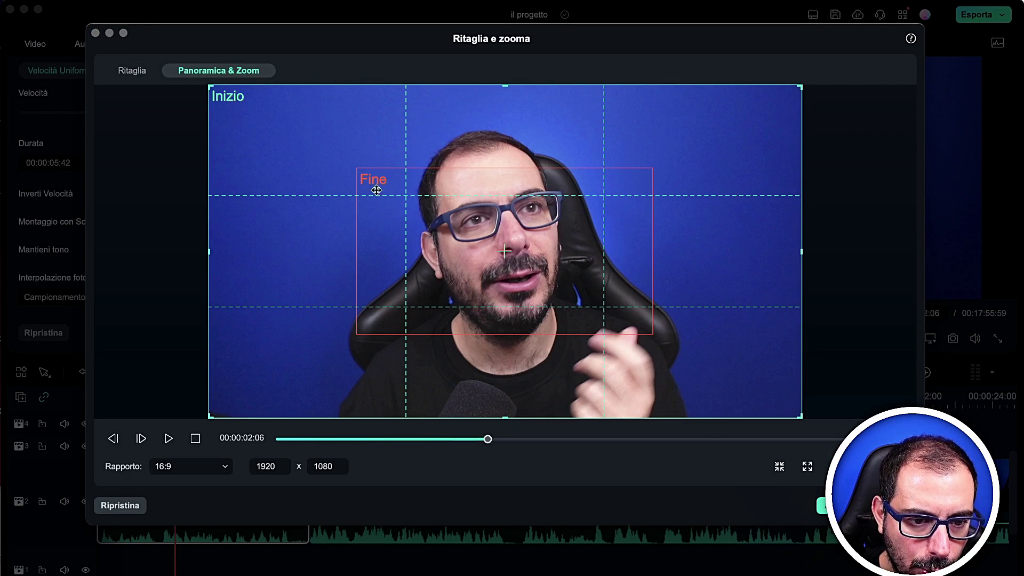
drag(386, 197, 396, 173)
click(671, 157)
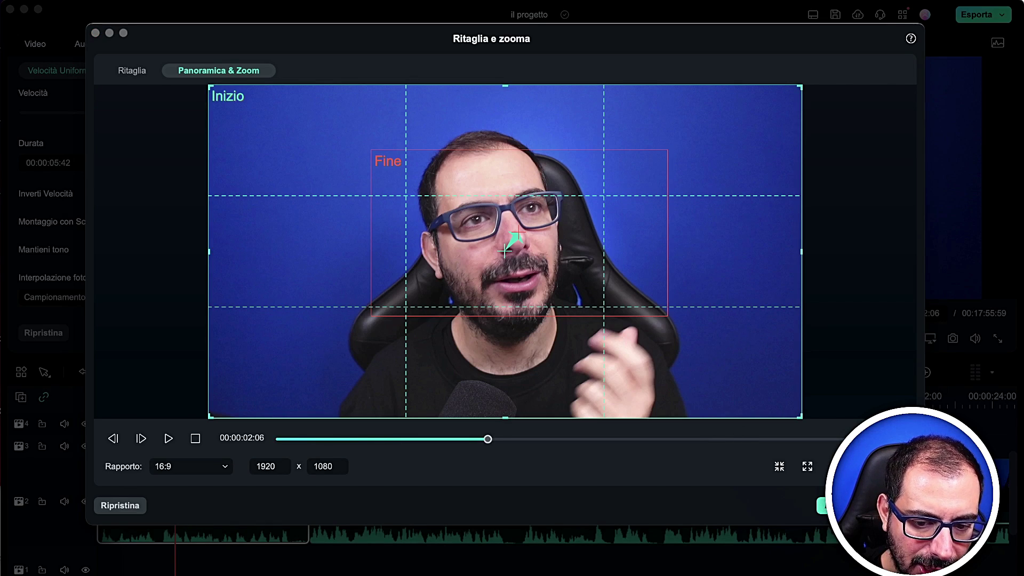
click(824, 506)
- Play back the pan and zoom effect from the start of the first segment
drag(178, 422, 88, 426)
key(space)
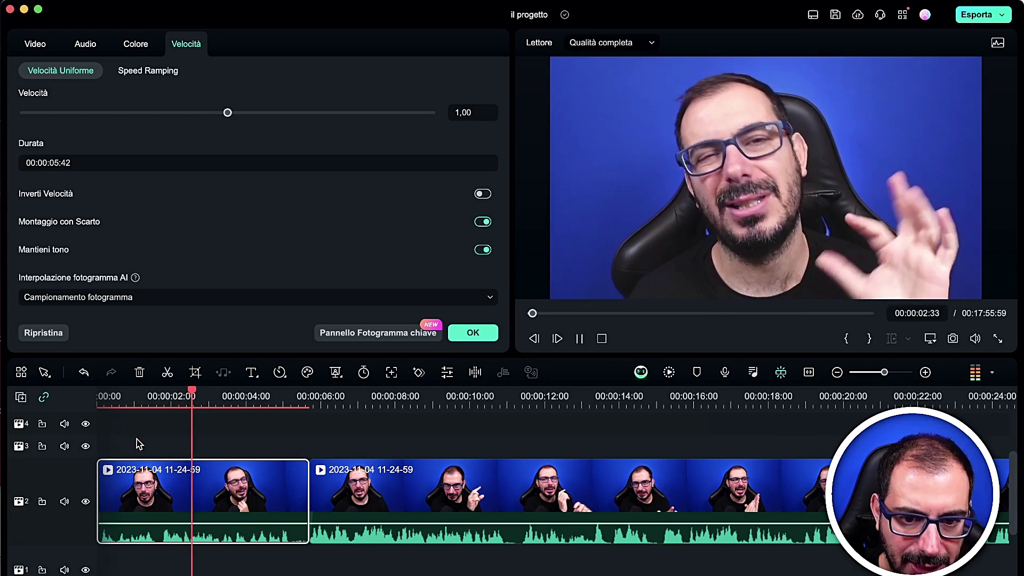
key(space)
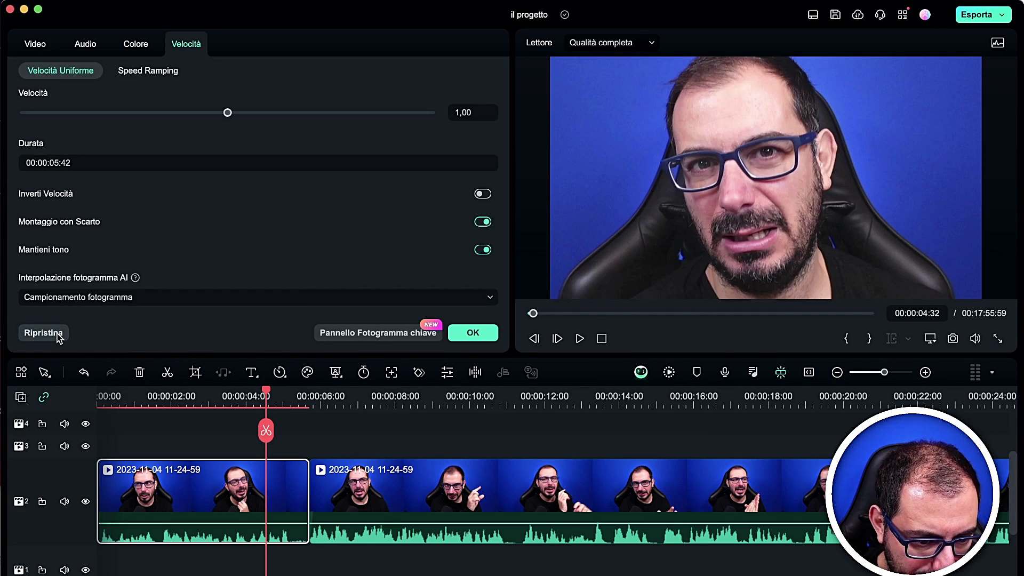
- Add a transform keyframe to the first segment at 00:00:03:55 and undo it
click(474, 332)
double_click(203, 464)
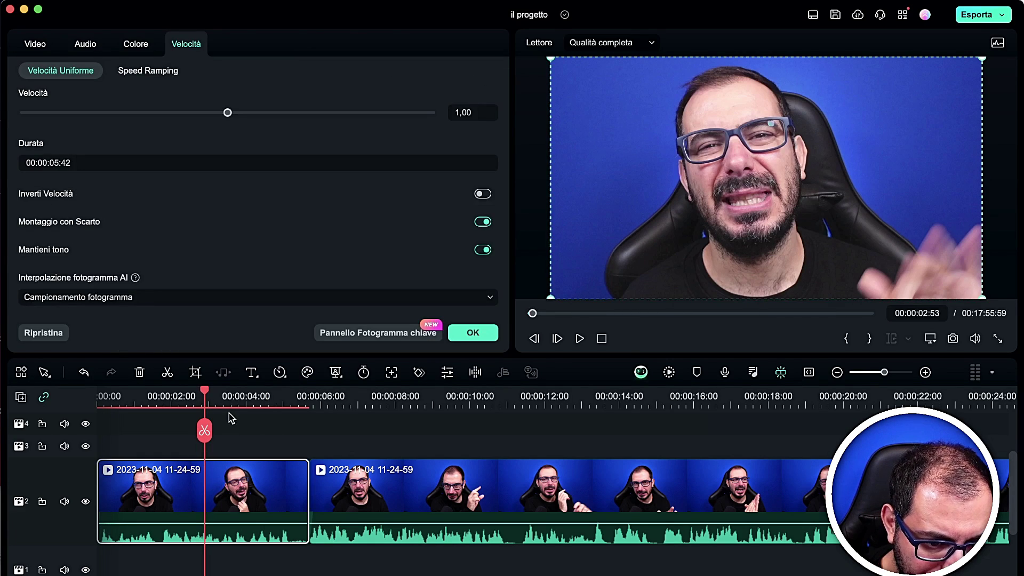
drag(204, 437, 243, 450)
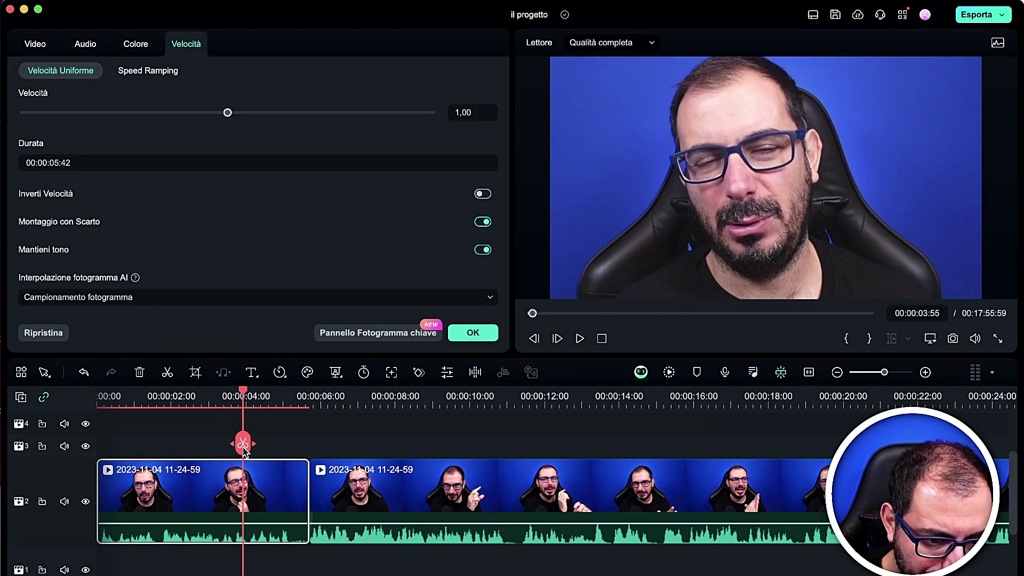
click(418, 373)
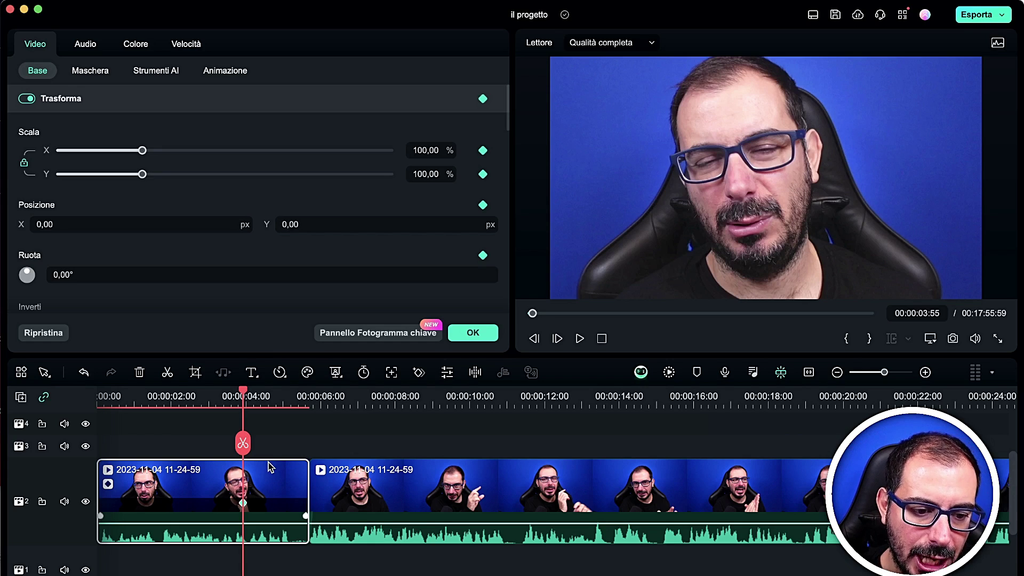
mouse_move(244, 443)
mouse_down()
mouse_move(208, 443)
mouse_move(235, 443)
mouse_up()
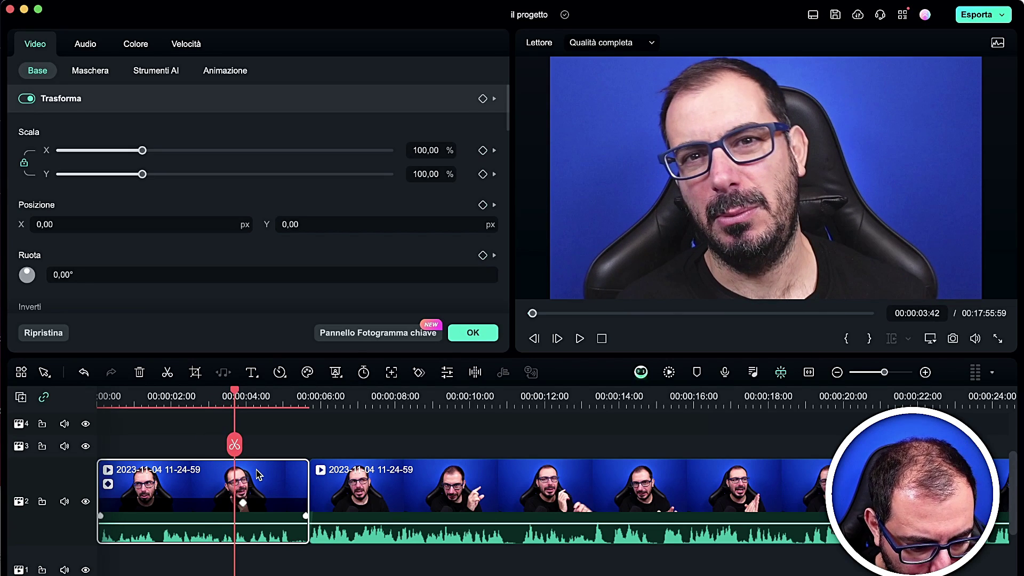
key(super+z)
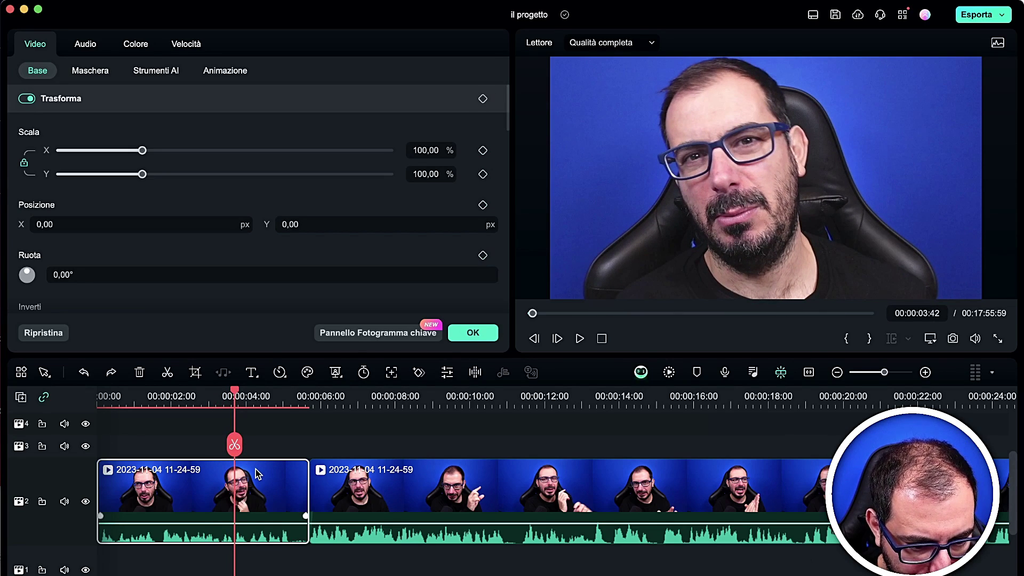
- Replace the pan and zoom with the full-frame 16:9 Ritaglia setting at 1920 × 1080 and apply it
click(196, 371)
click(134, 71)
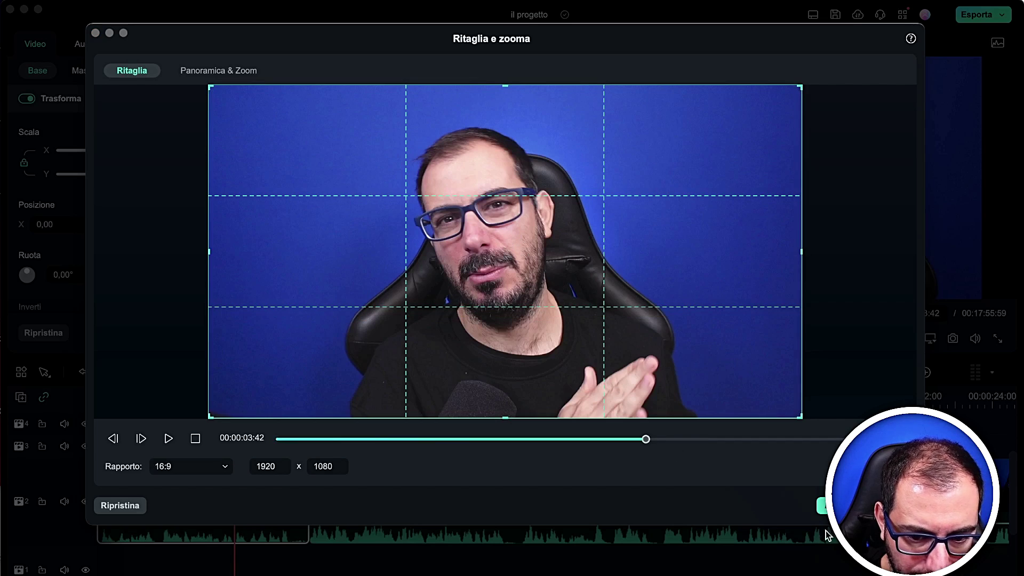
click(830, 506)
click(223, 438)
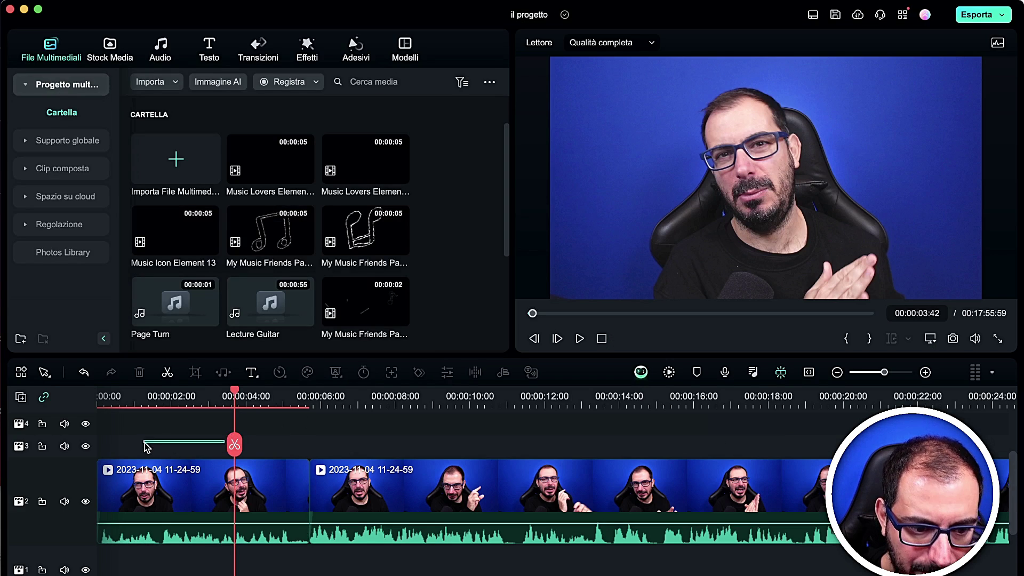
- Add transform keyframes to the first segment at 00:00:03:39 and 00:00:04:43
mouse_move(238, 445)
mouse_down()
mouse_move(270, 452)
mouse_move(225, 451)
mouse_up()
click(419, 372)
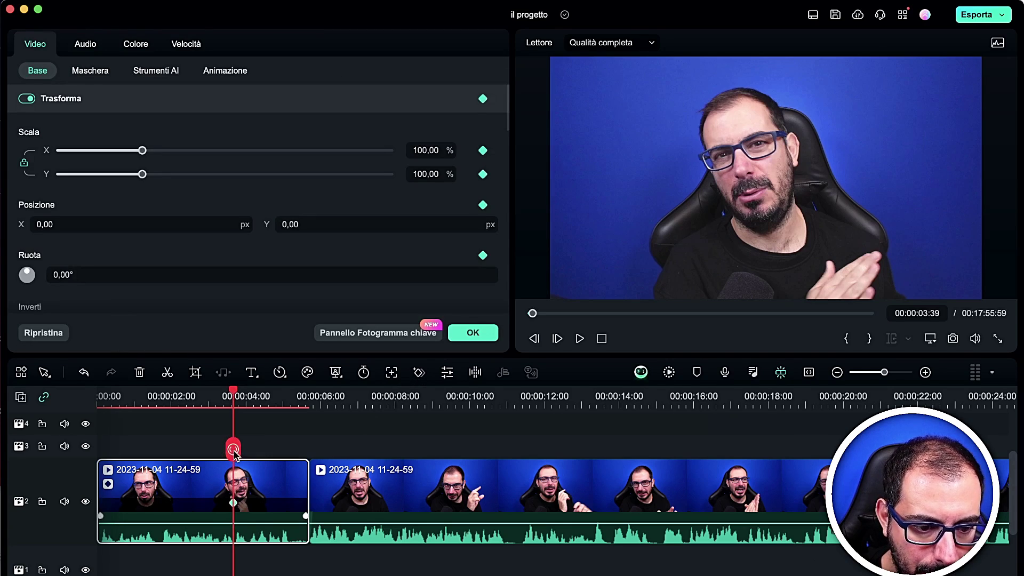
drag(233, 452, 274, 454)
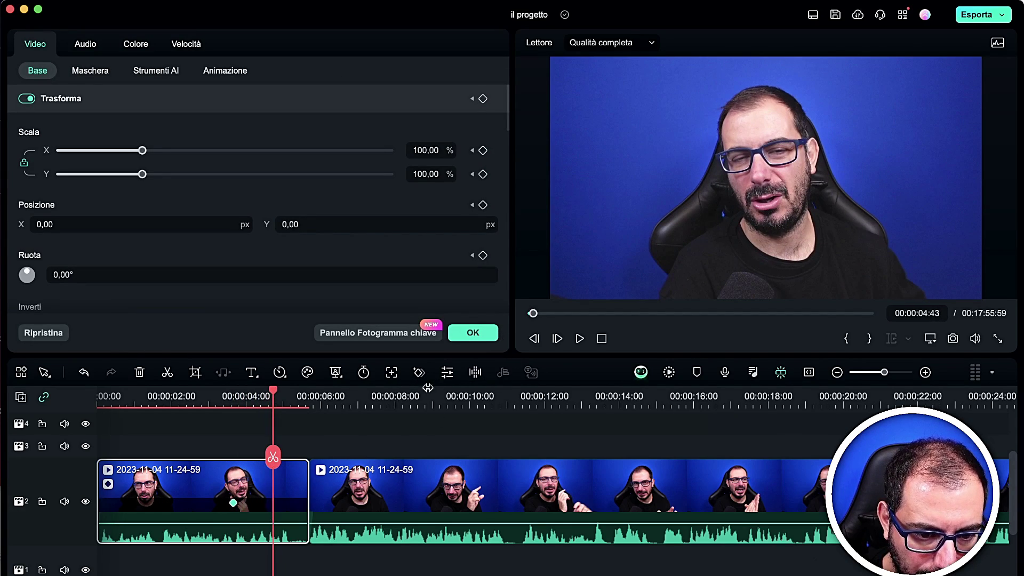
click(419, 372)
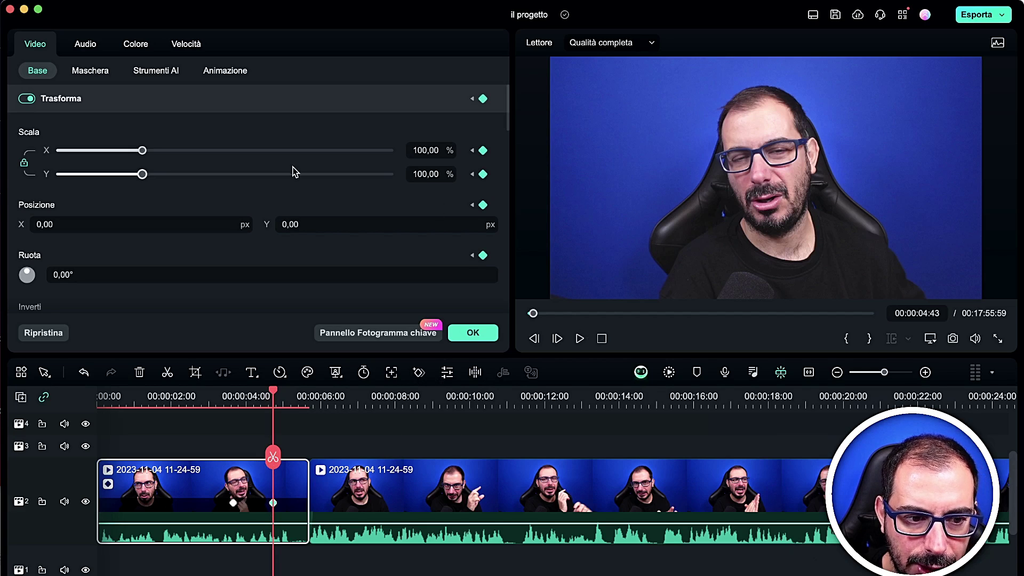
- Set the first segment's X position to -504,00 px at the second keyframe and play back the movement
drag(212, 229, 85, 259)
drag(273, 456, 98, 449)
key(space)
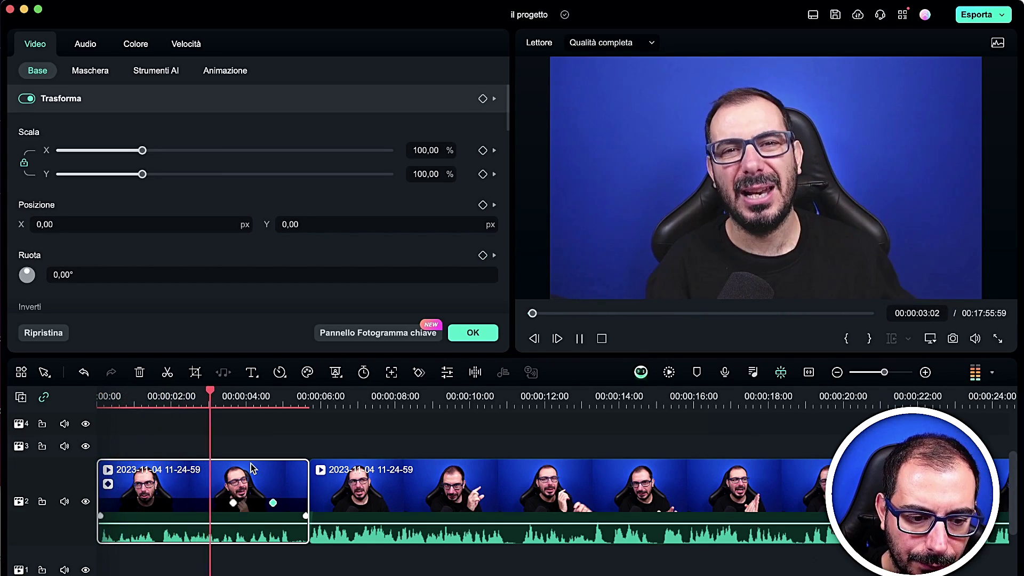
key(space)
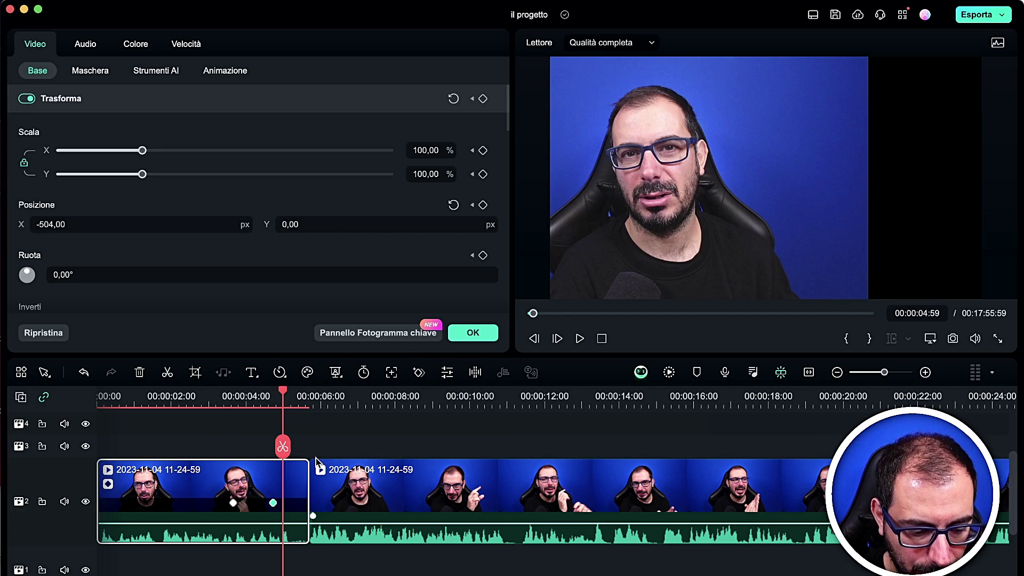
- Undo the segment's position change and its transform keyframes
key(super+z)
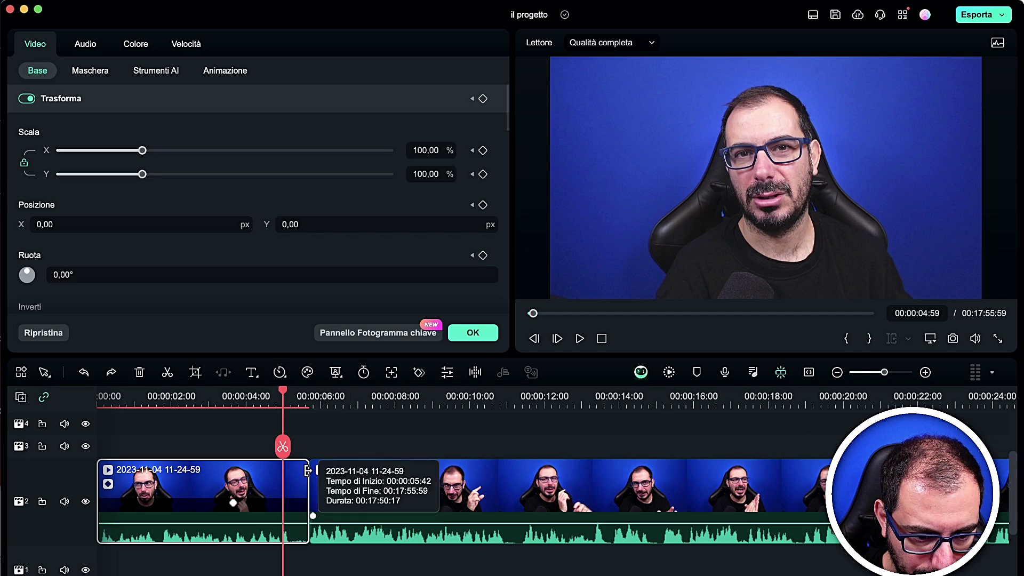
key(super+z)
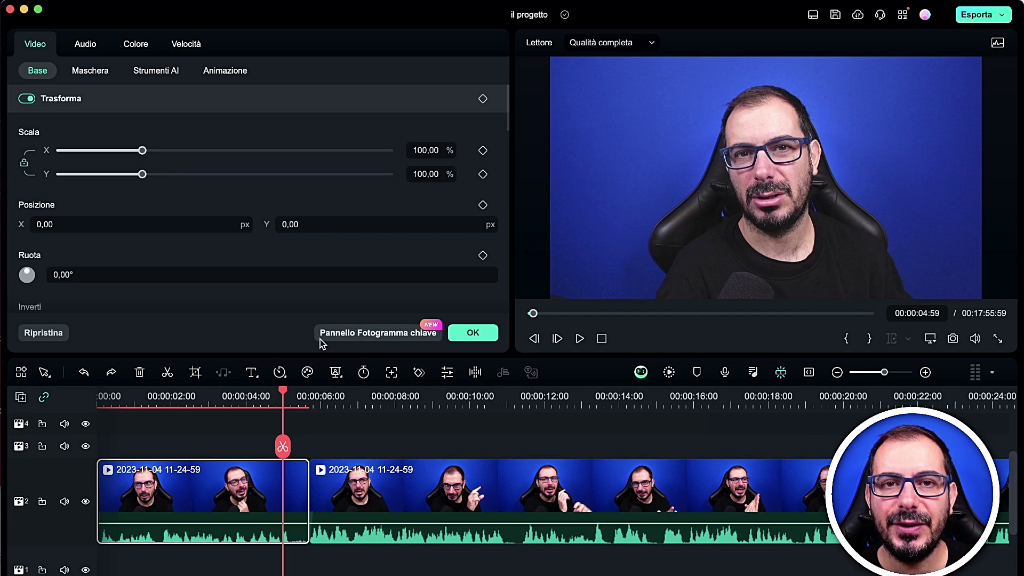
- Enable Chiave cromatica on the first segment and sample the blue backdrop at 00:00:03:27 as the key colour
click(216, 475)
drag(279, 459, 225, 459)
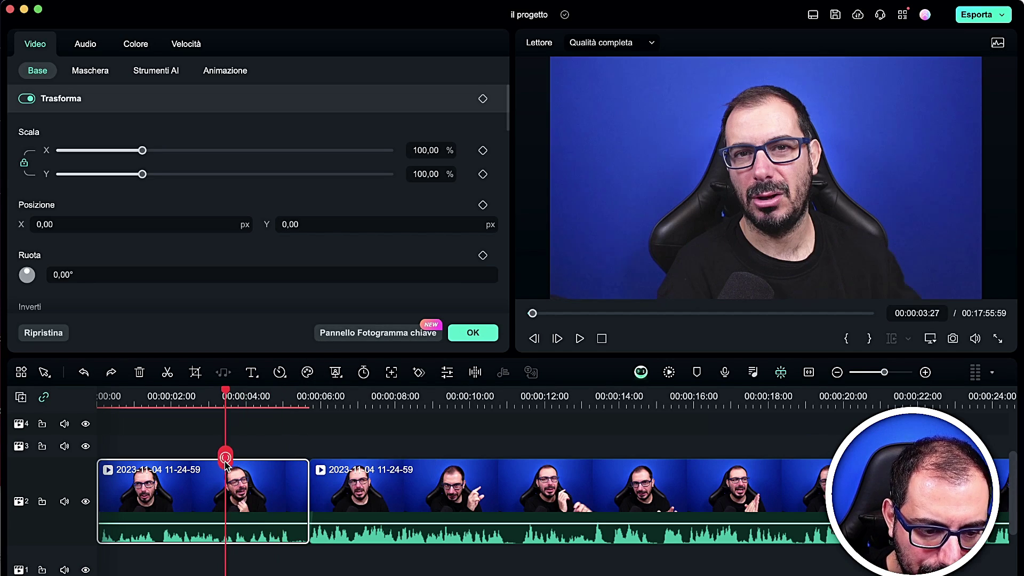
click(80, 73)
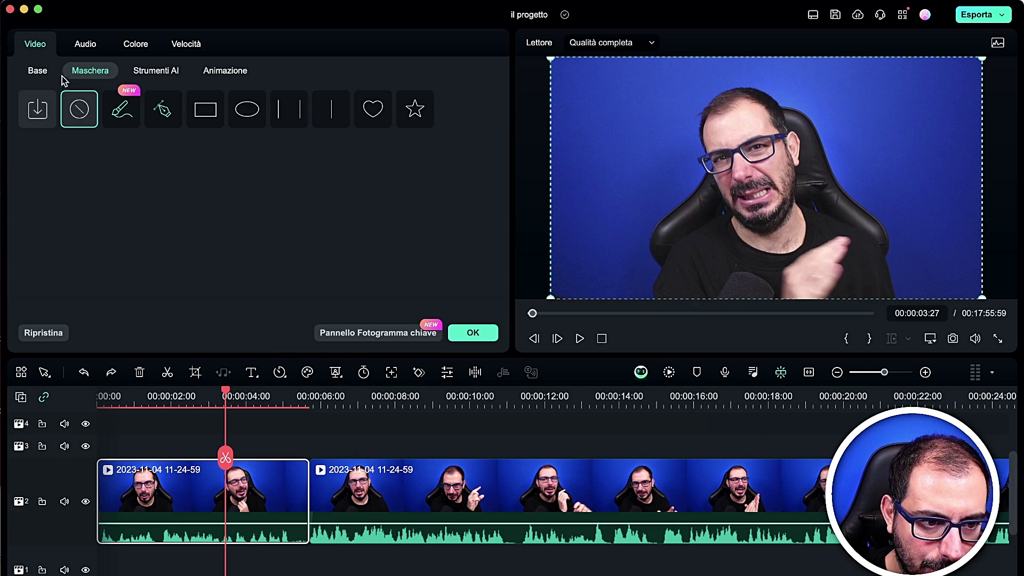
click(156, 73)
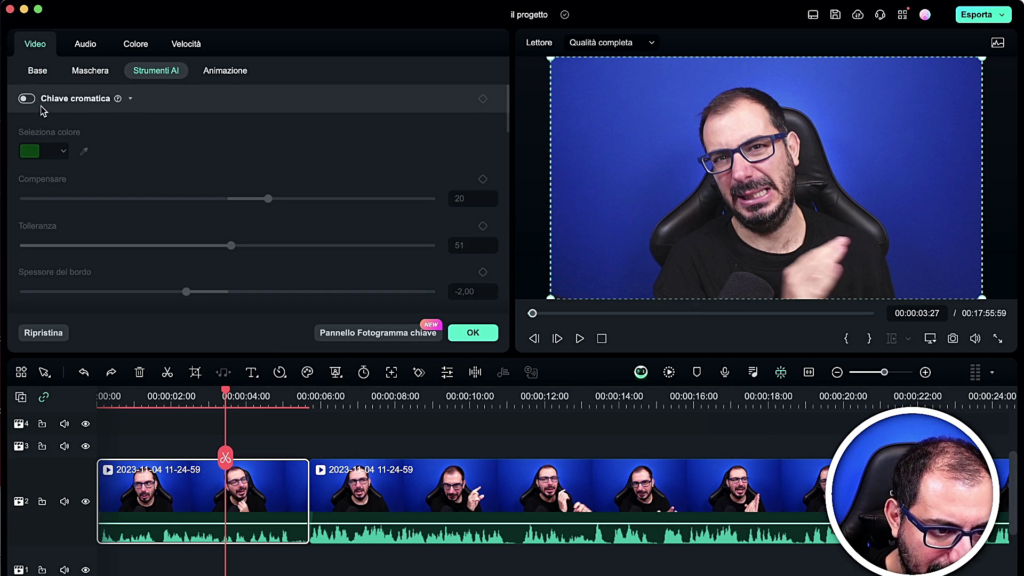
click(27, 99)
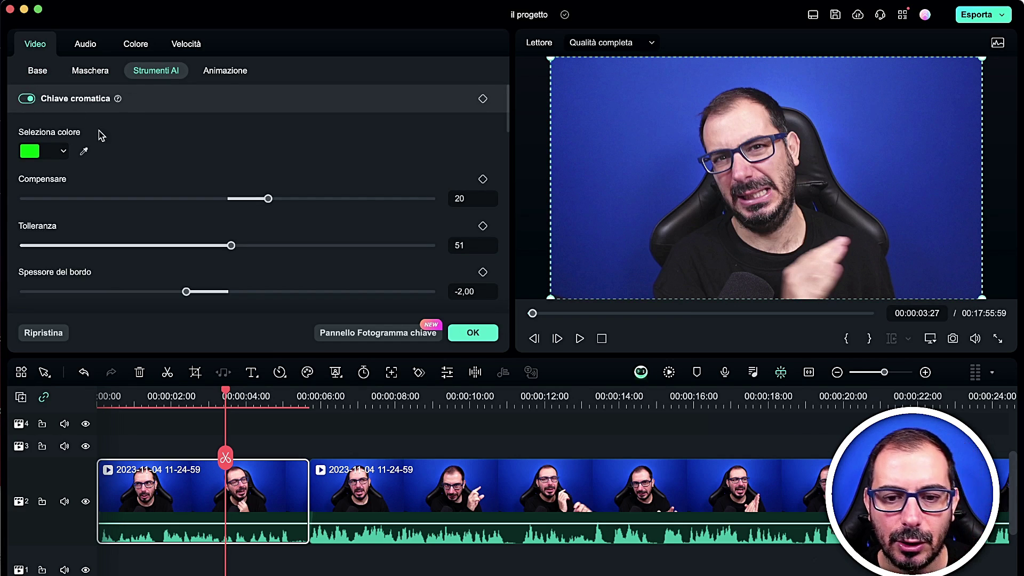
click(81, 152)
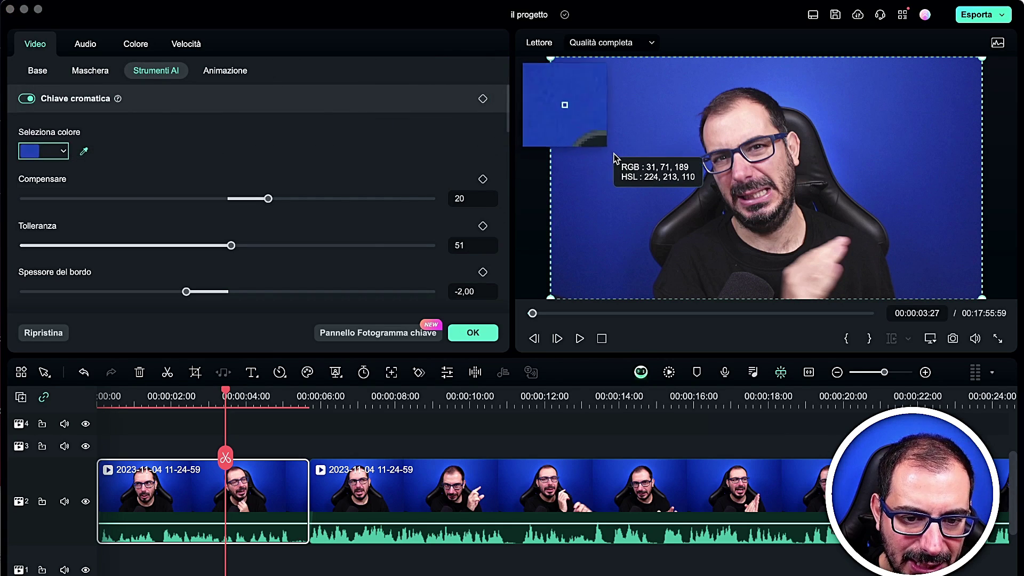
click(654, 155)
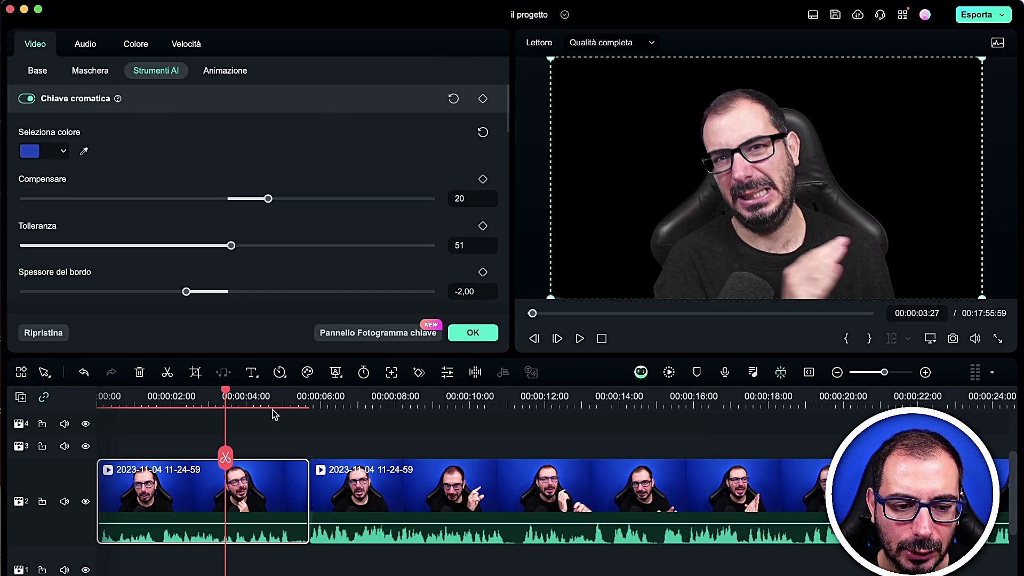
- Set the chroma key's Compensare to 22, Tolleranza to 53 and Spessore del bordo to 2,00, and confirm it
mouse_move(268, 200)
mouse_down()
mouse_move(443, 206)
mouse_move(272, 202)
mouse_up()
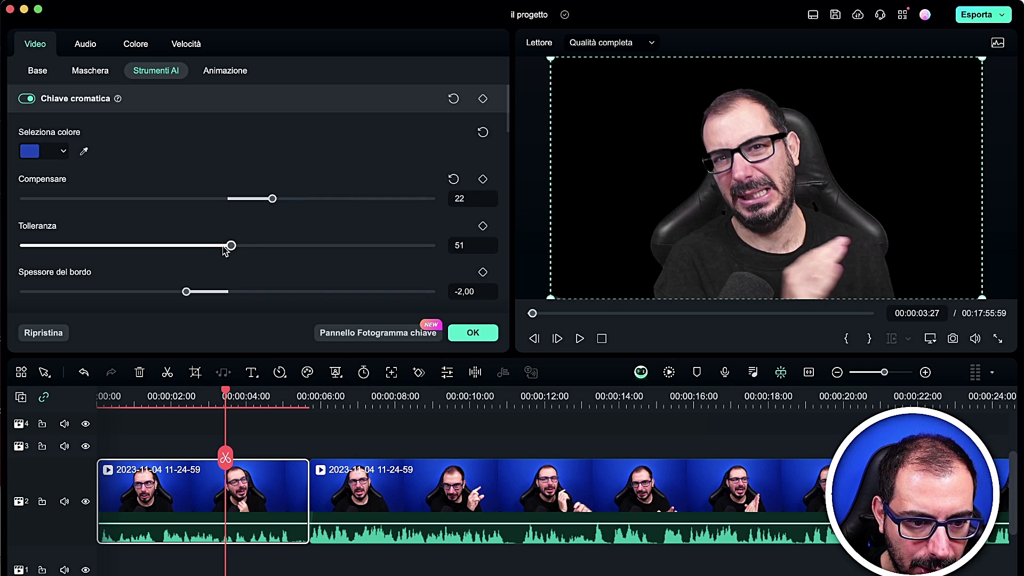
mouse_move(225, 248)
mouse_down()
mouse_move(360, 247)
mouse_move(240, 250)
mouse_up()
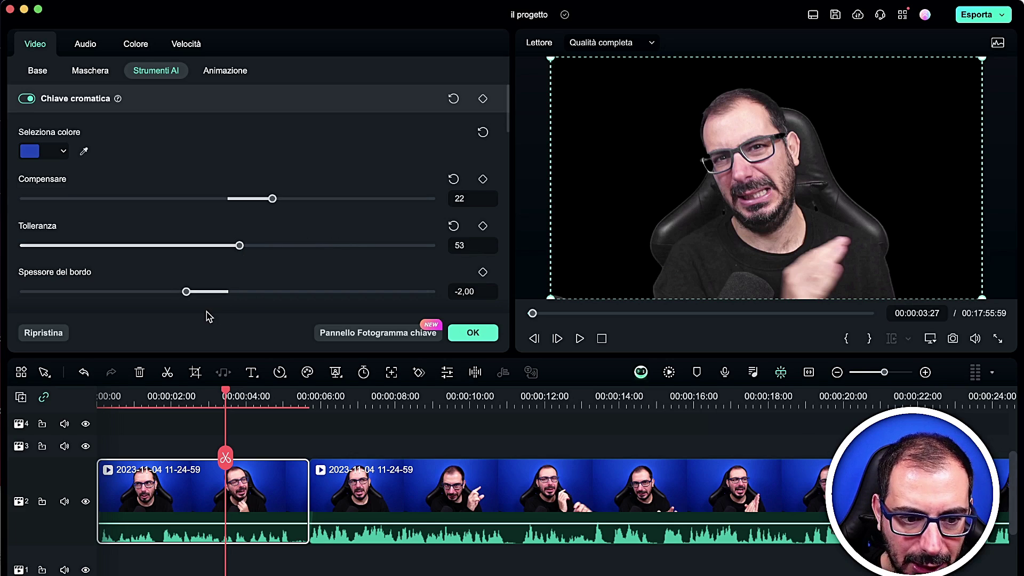
drag(190, 298, 267, 292)
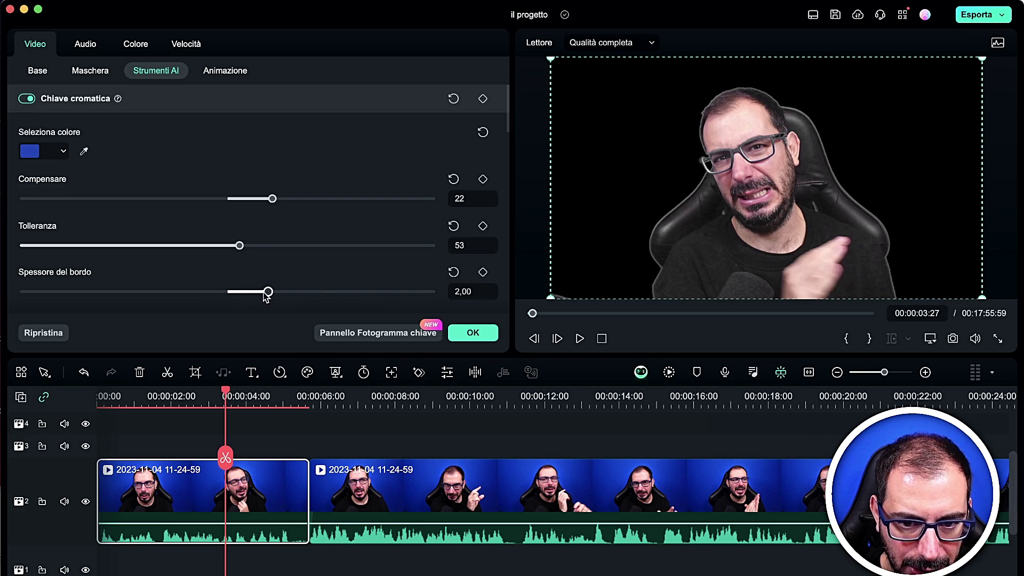
click(473, 334)
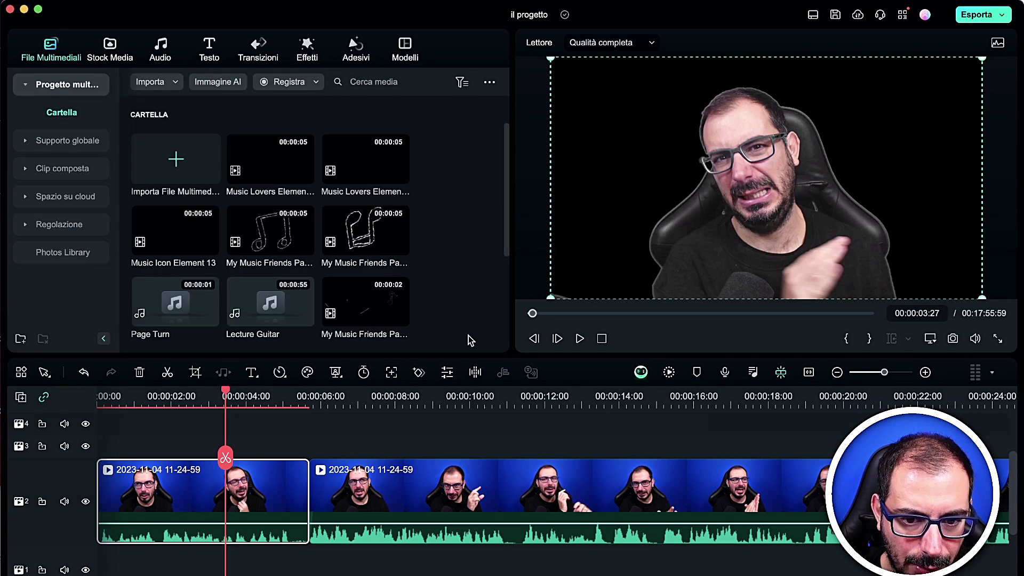
drag(228, 454, 248, 451)
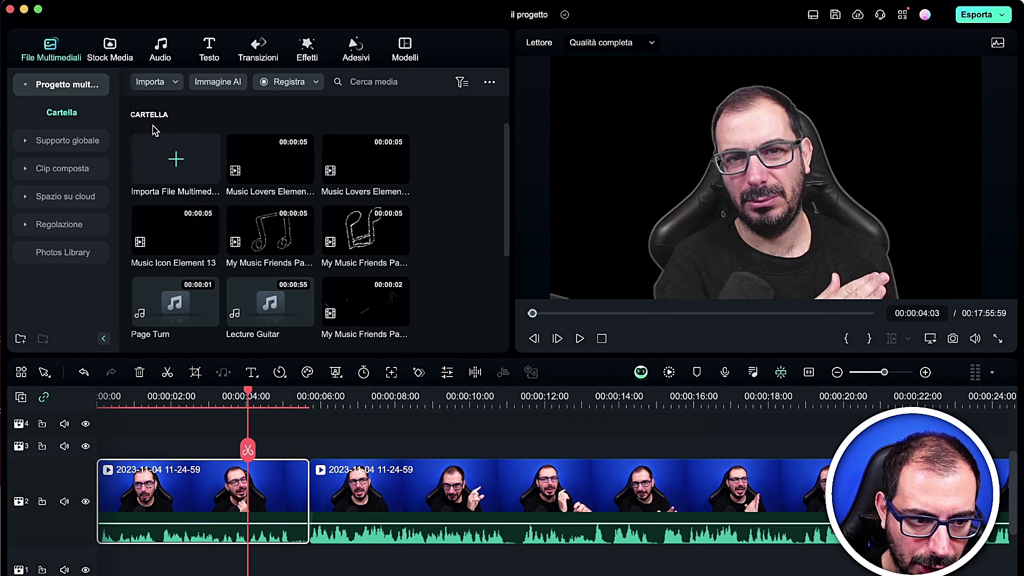
- Place the downloaded sfondo-normale(1) clip from the cloud space on track 3 at the timeline start and try to extend it
click(23, 202)
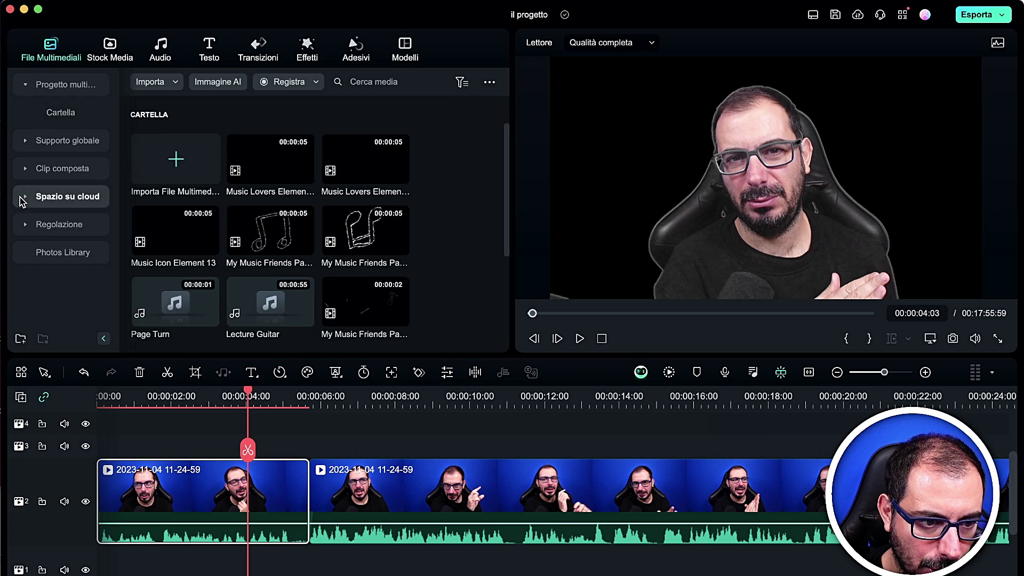
click(47, 224)
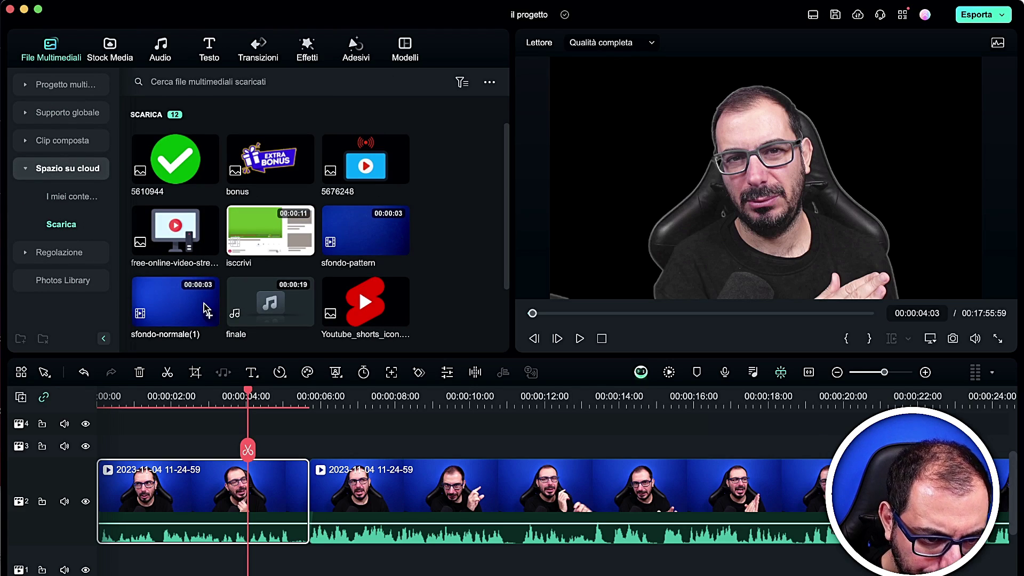
drag(190, 306, 122, 447)
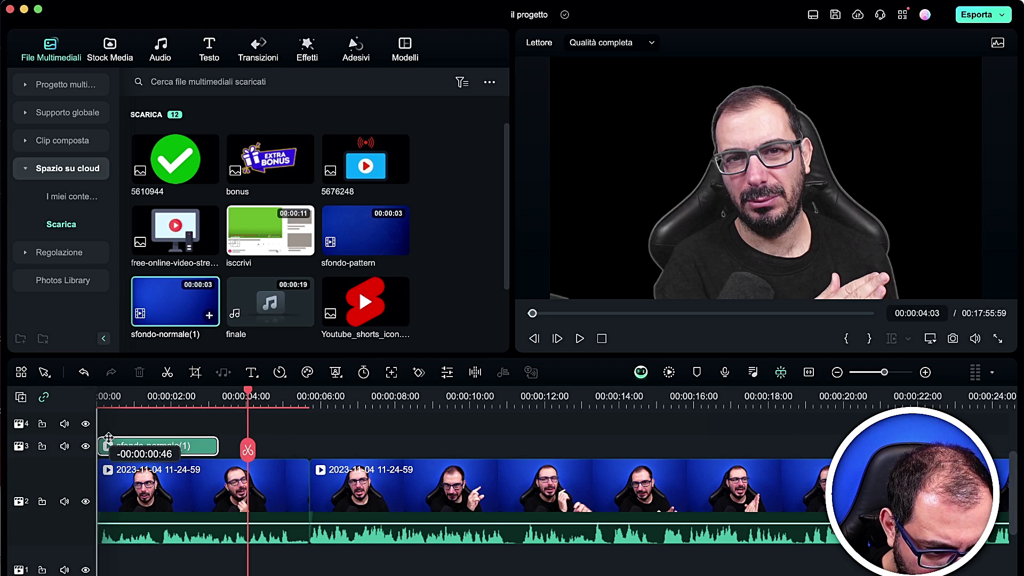
drag(231, 446, 312, 446)
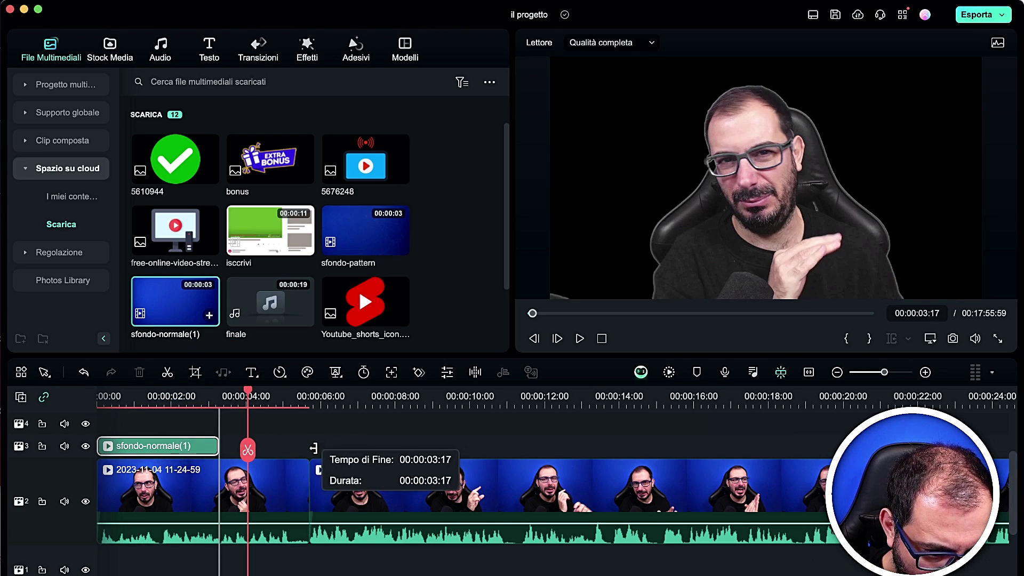
- Slow the sfondo-normale(1) clip to 0,50 uniform speed and trim its end to match the first segment, 00:00:05:42 long
right_click(204, 444)
click(197, 447)
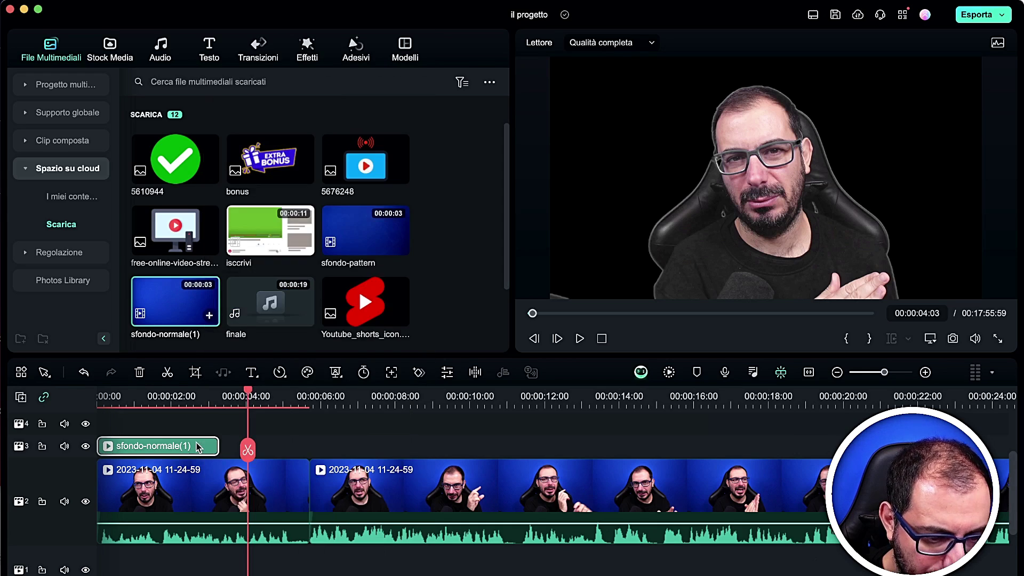
right_click(193, 448)
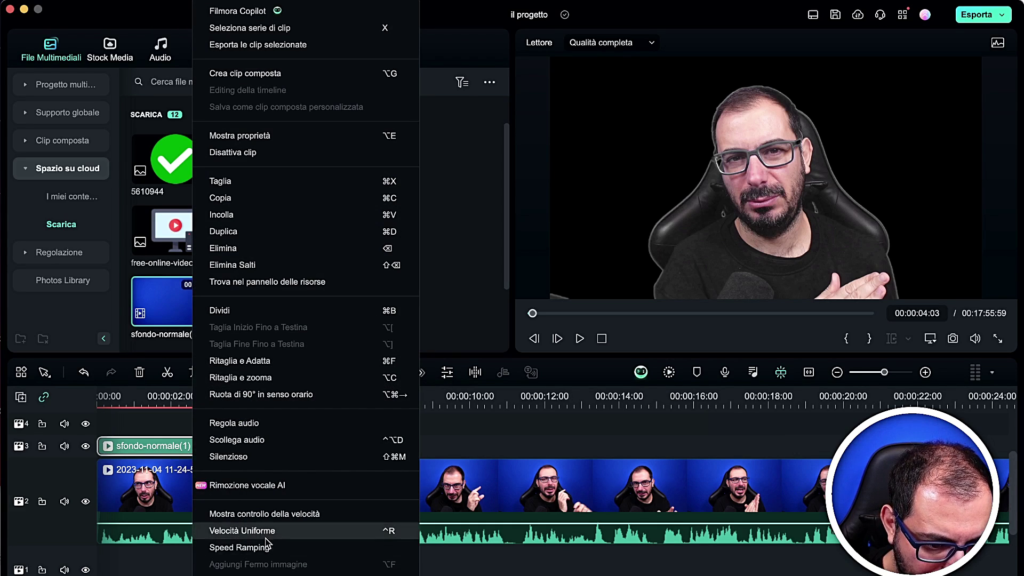
click(148, 452)
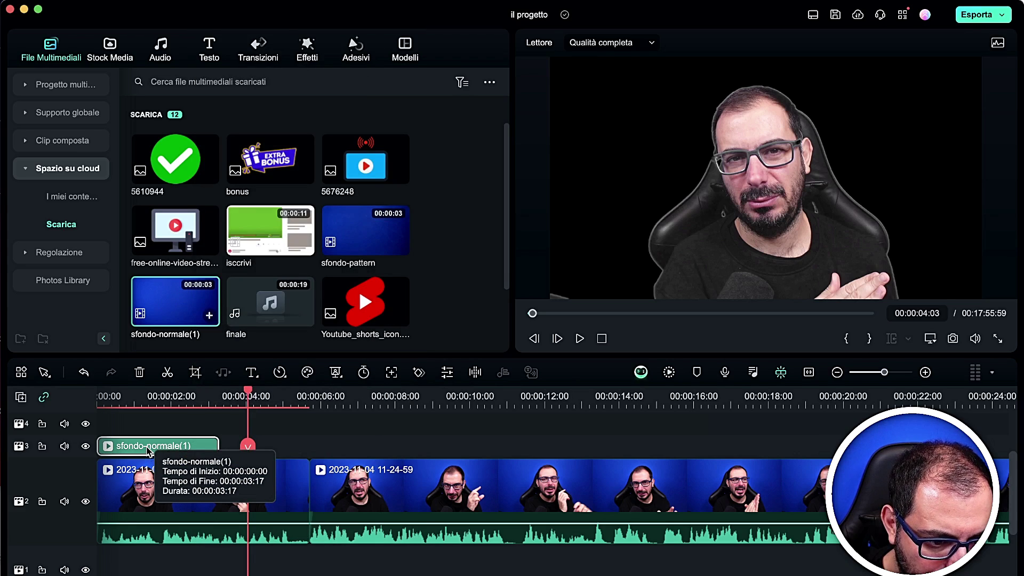
double_click(149, 448)
click(185, 47)
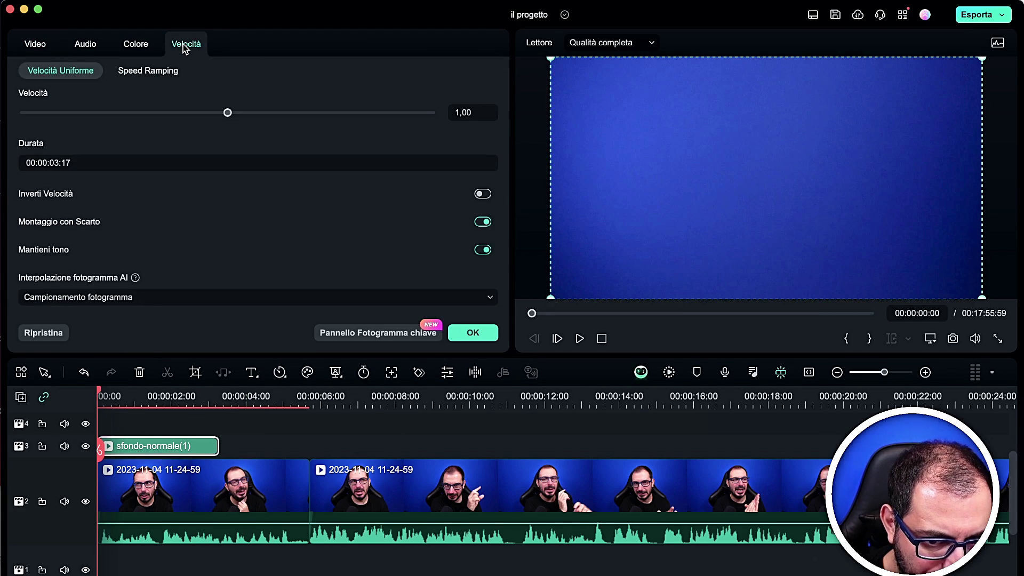
drag(225, 114, 197, 114)
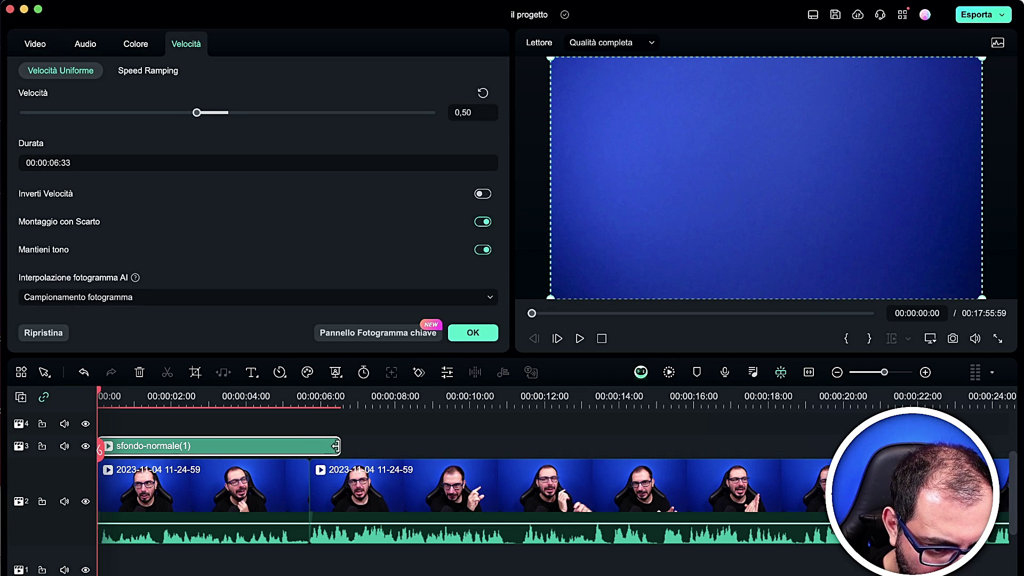
drag(335, 446, 308, 446)
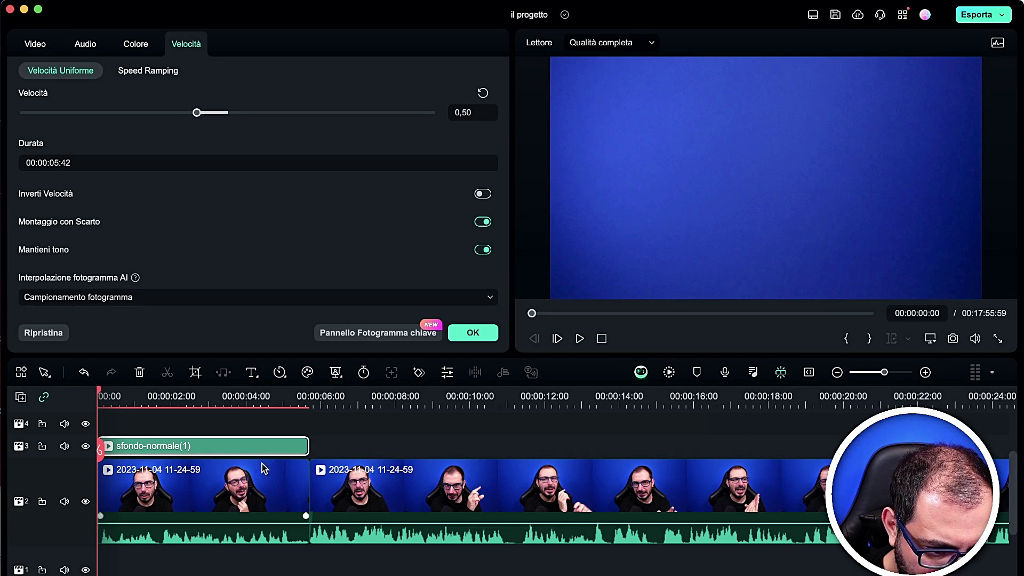
- Swap the background onto track 2 beneath the keyed segment on track 4, both at the start, and rejoin the remaining footage behind it
drag(184, 496, 204, 480)
click(381, 427)
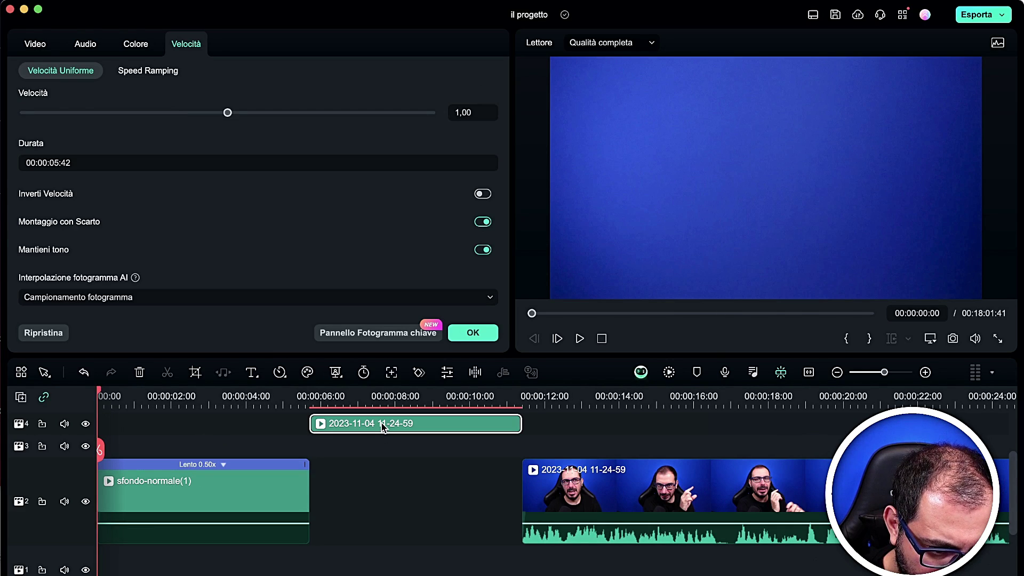
drag(395, 429, 183, 428)
drag(586, 500, 375, 501)
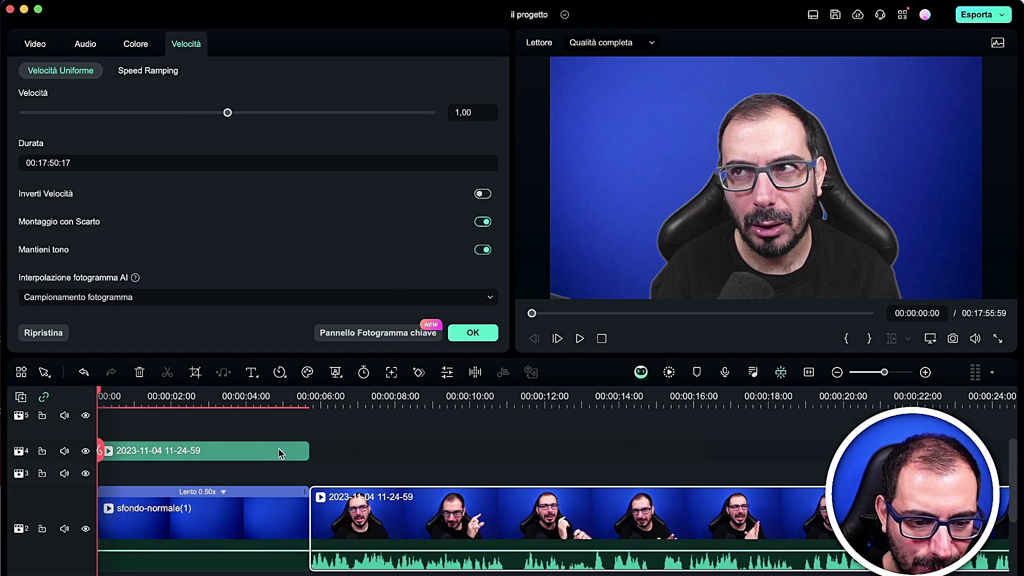
- Set the keyed segment's Spessore del bordo to -2,00 and check the cutout further along the timeline
drag(107, 446, 201, 450)
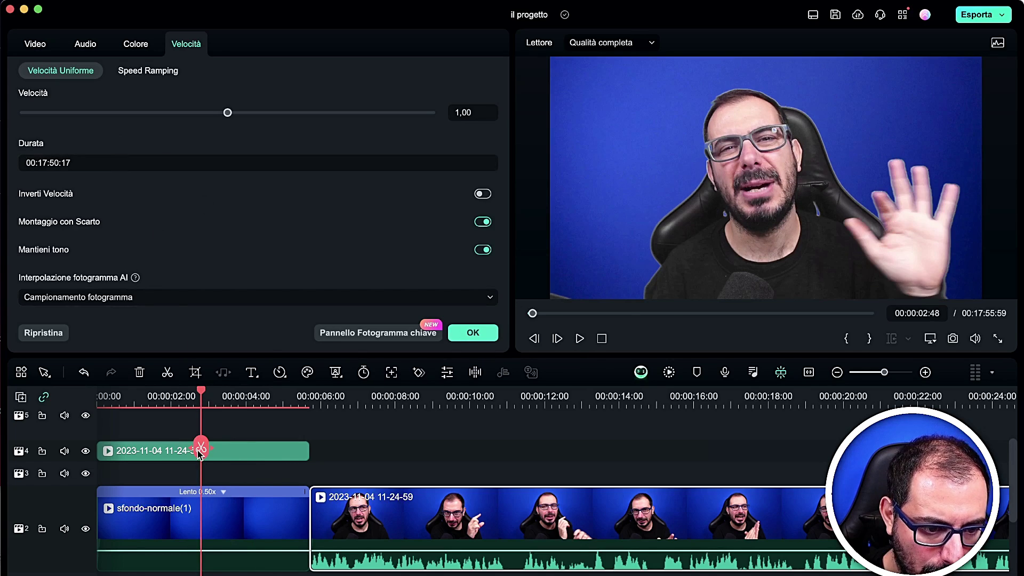
click(232, 453)
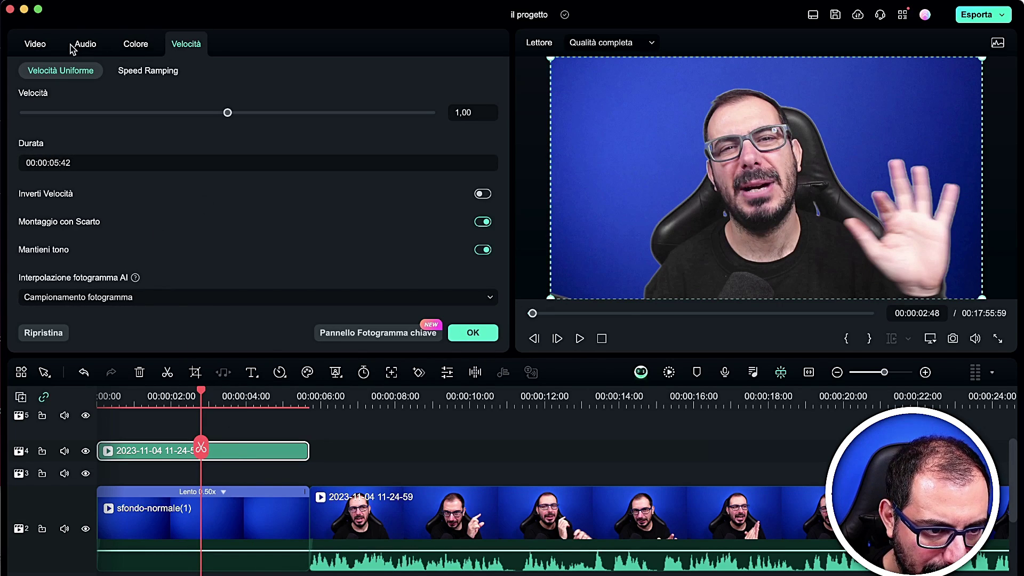
click(35, 45)
click(159, 74)
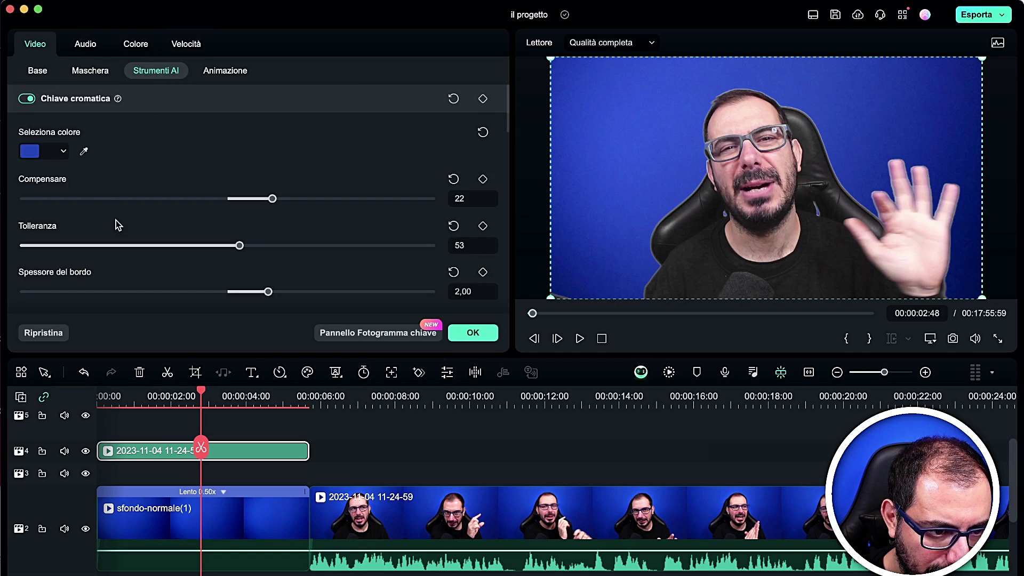
drag(269, 292, 187, 292)
drag(213, 440, 290, 464)
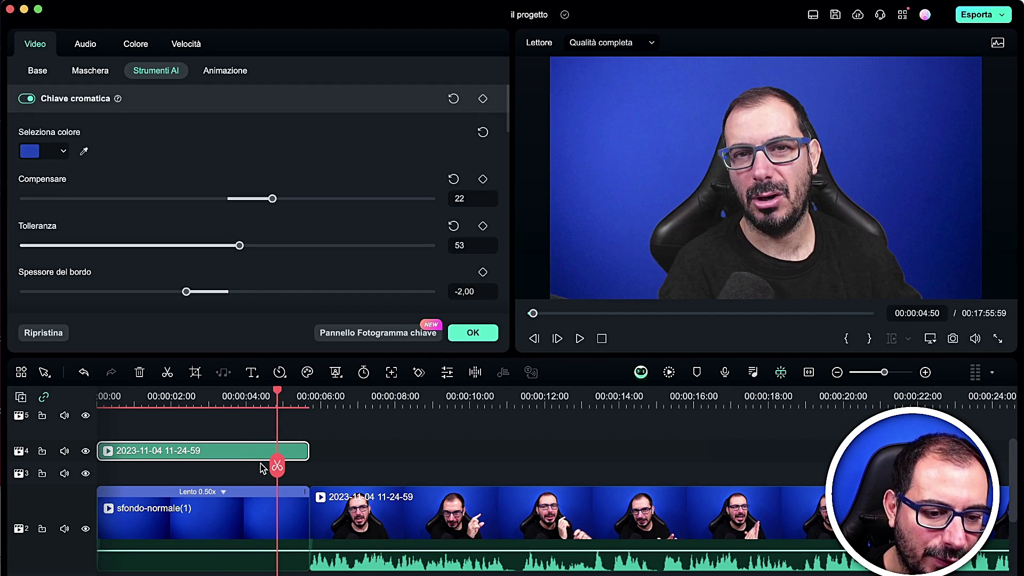
- Add keyframes to the keyed segment at 00:00:04:24 and 00:00:05:15, and return to the first one
drag(283, 462, 261, 462)
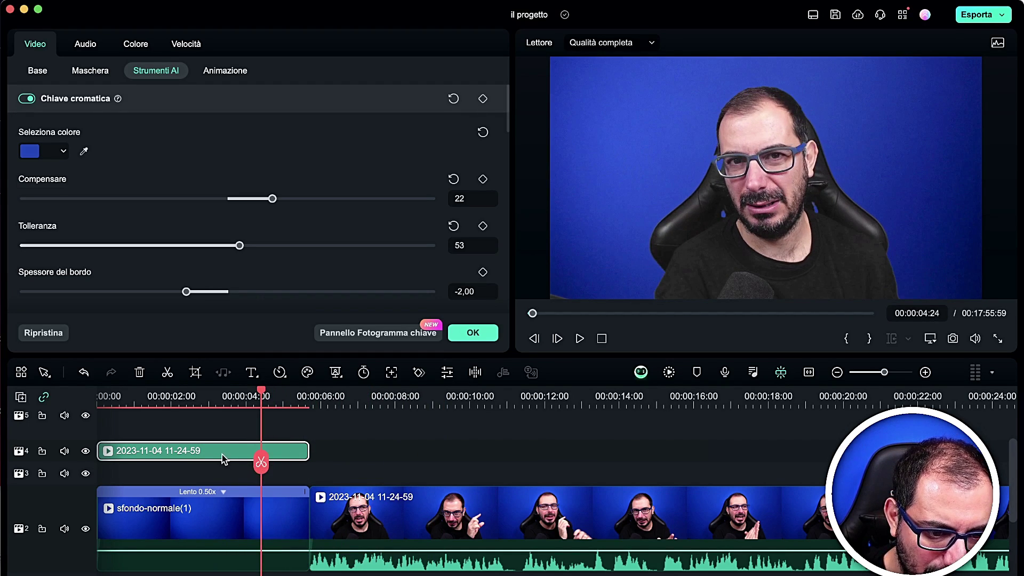
click(222, 453)
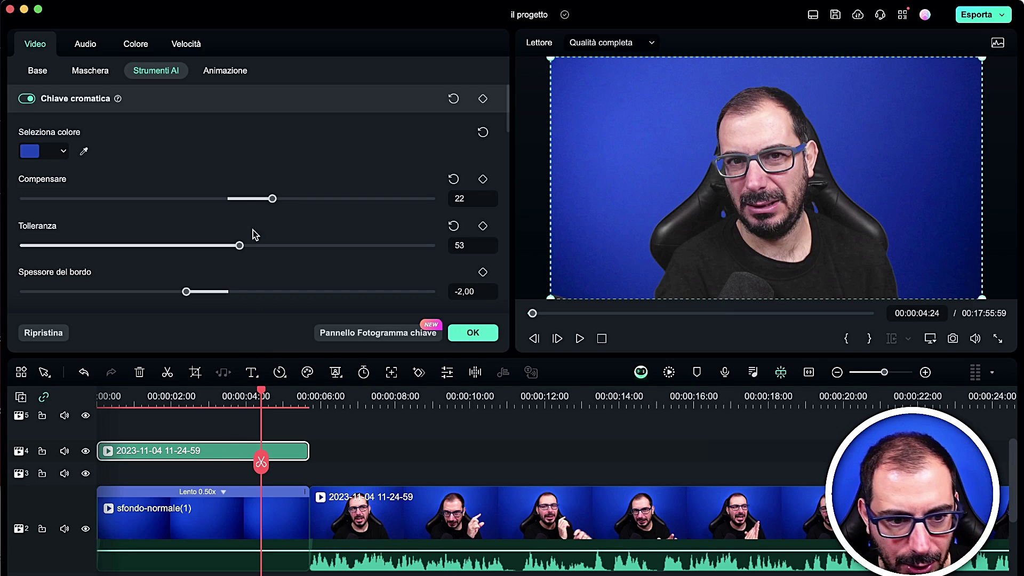
click(420, 373)
mouse_move(263, 460)
mouse_down()
mouse_move(201, 460)
mouse_move(283, 457)
mouse_up()
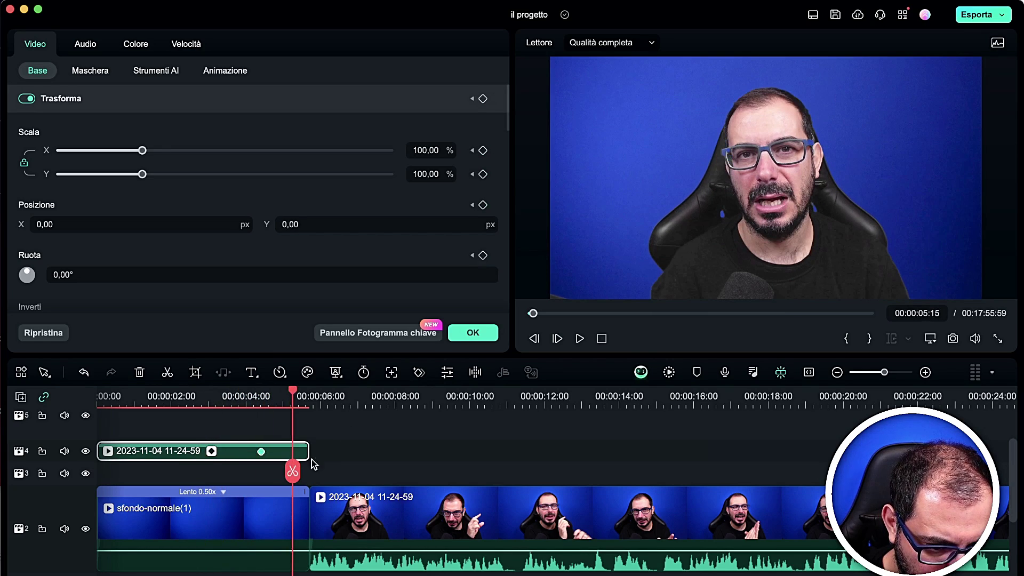
click(415, 375)
click(262, 453)
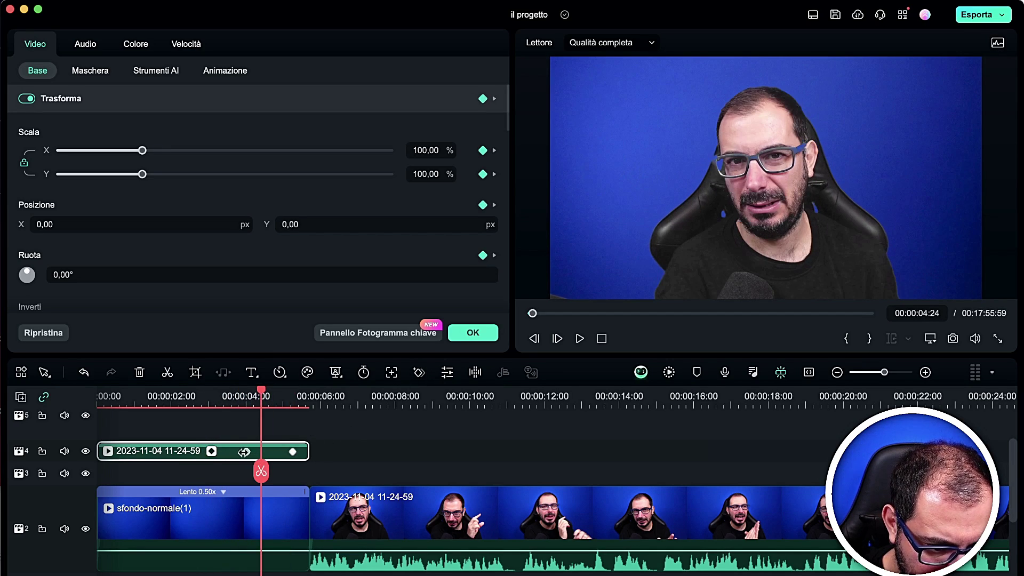
- Move the keyed segment's two keyframes to 00:00:00:40 and 00:00:01:27, and set the X position at the second one to -472,00
click(119, 453)
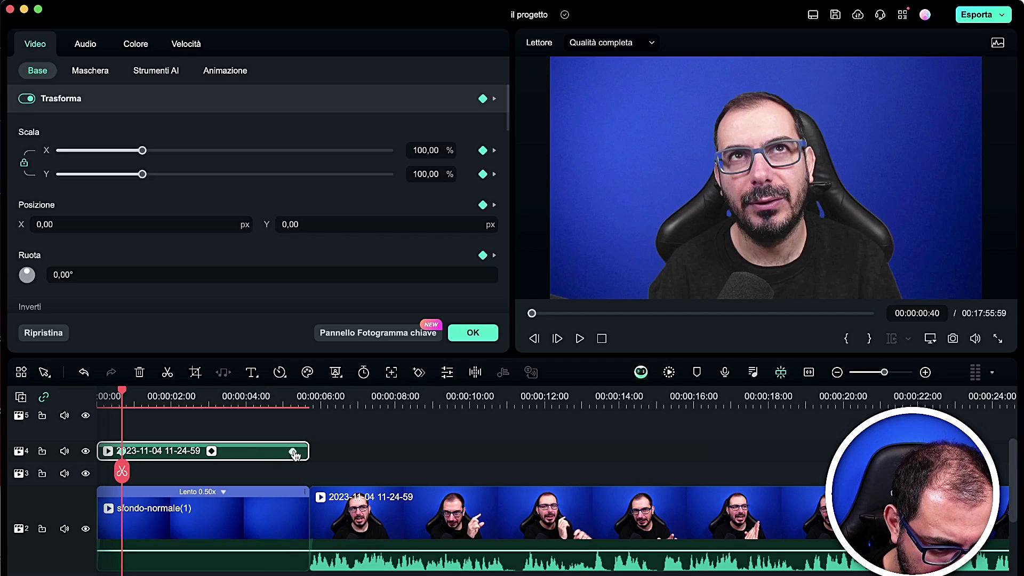
drag(294, 455, 227, 453)
click(151, 454)
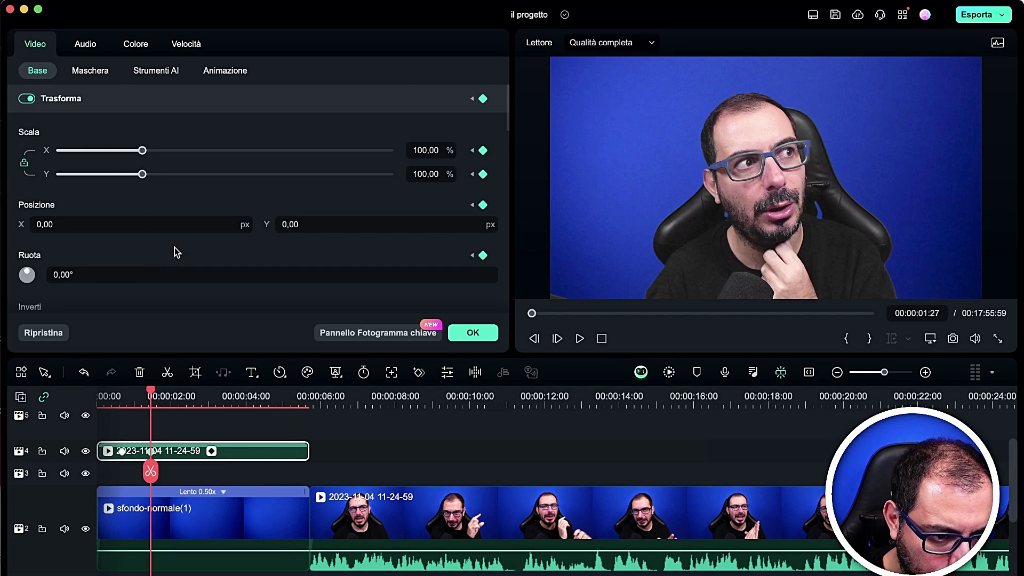
drag(220, 224, 196, 241)
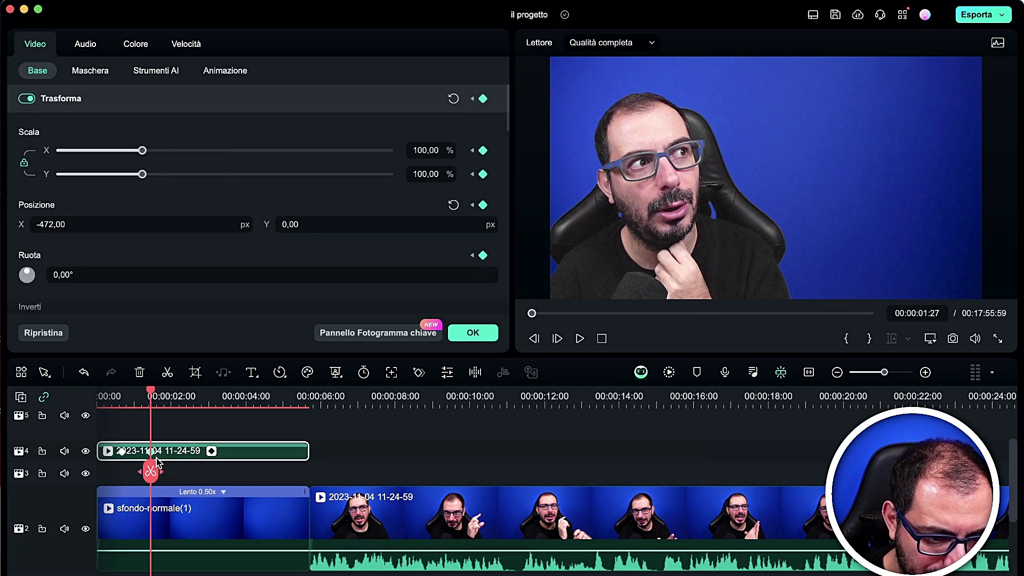
- Mute the keyed segment's audio and play back its sideways movement from the start of the timeline
drag(154, 464, 97, 467)
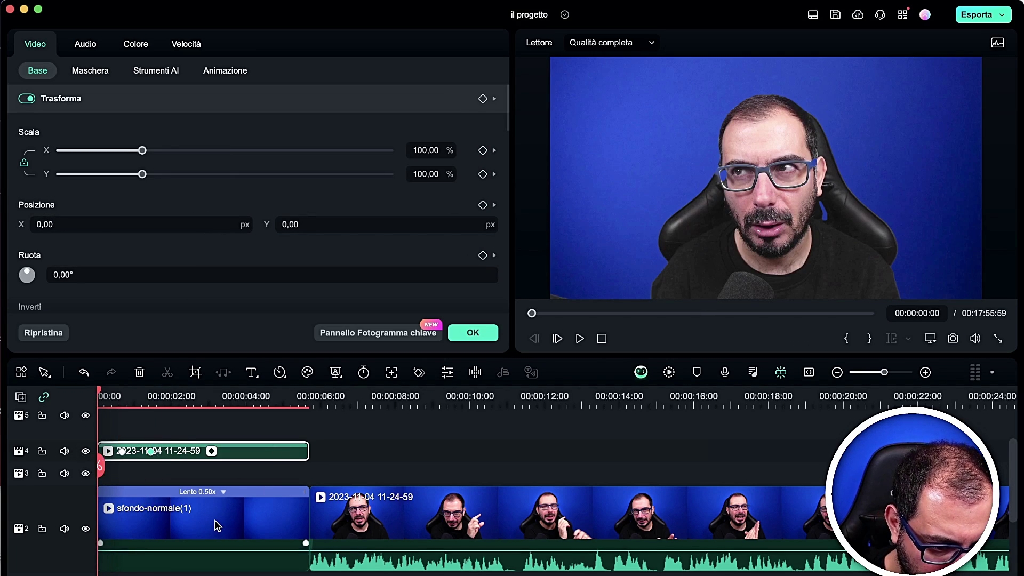
key(space)
right_click(262, 450)
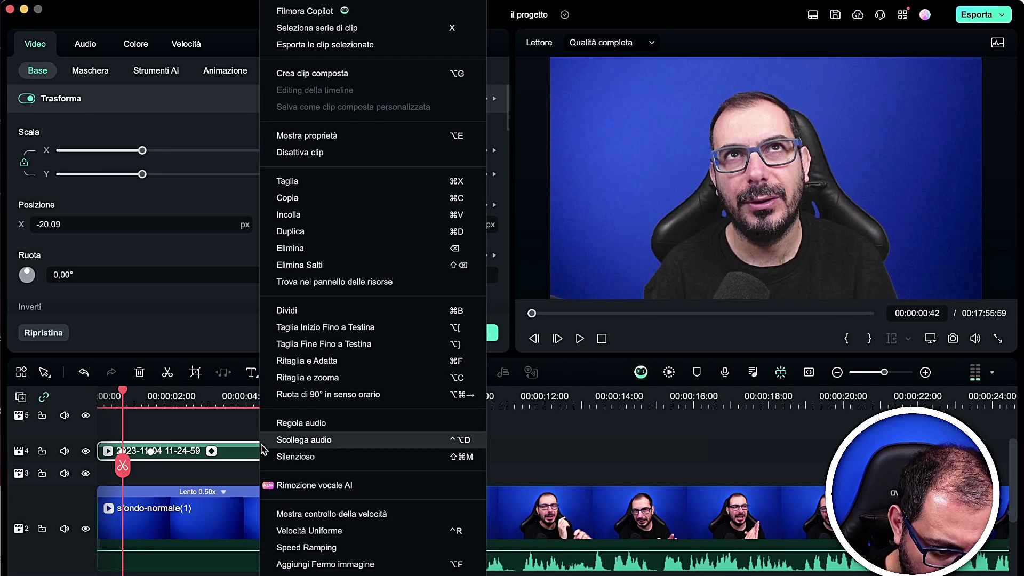
click(303, 457)
drag(117, 470, 80, 463)
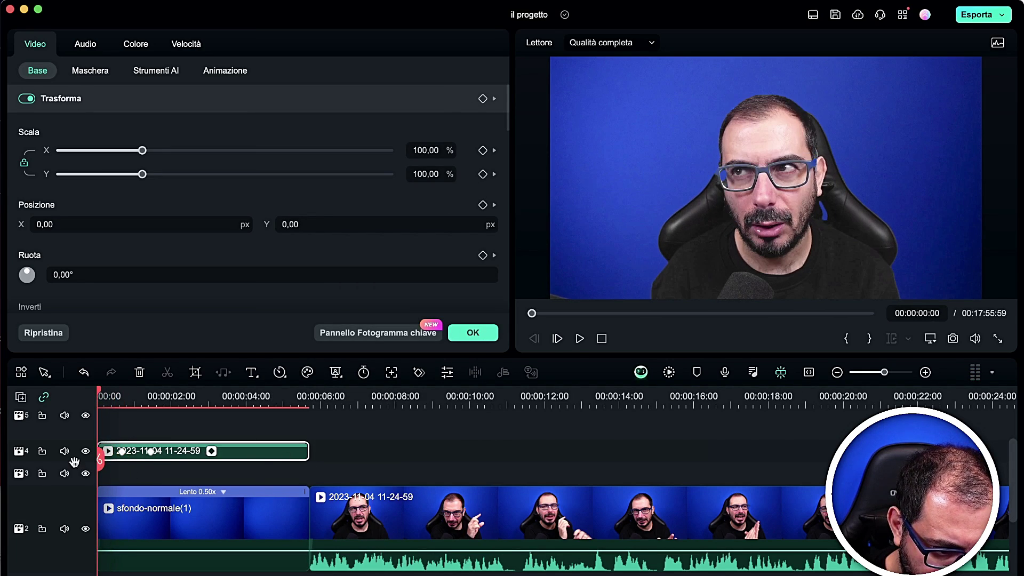
key(space)
key(space)
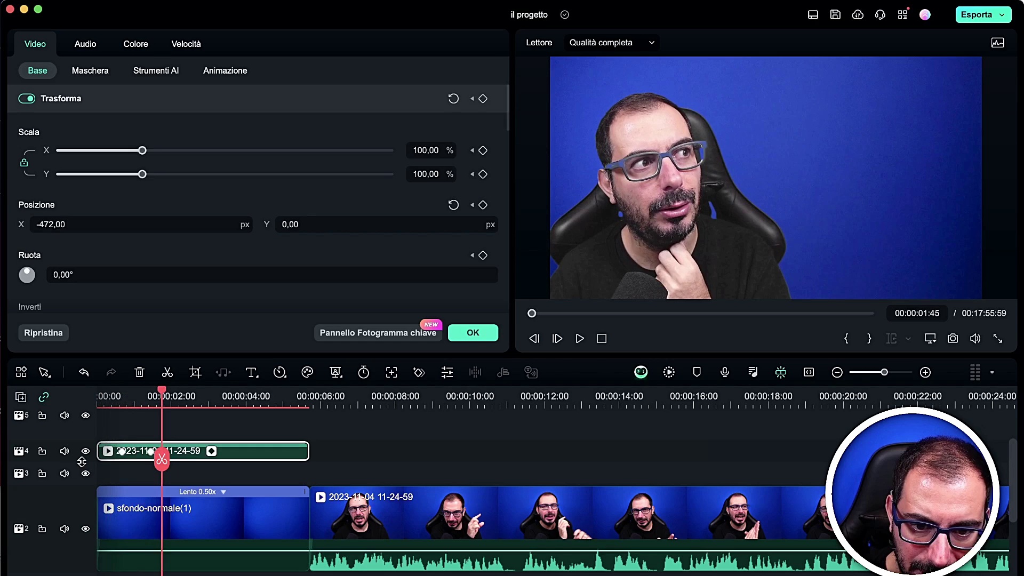
- Add a quick text title on track 5 above the keyed segment, spanning 00:00:01:27 to 00:00:04:35
scroll(82, 462, up, 3)
mouse_move(251, 372)
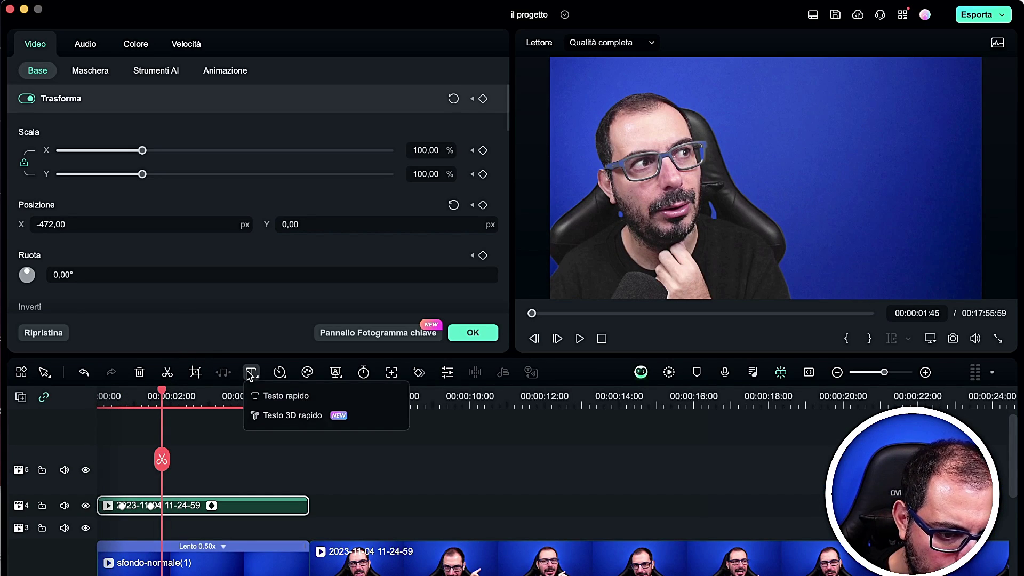
click(285, 397)
scroll(267, 489, up, 4)
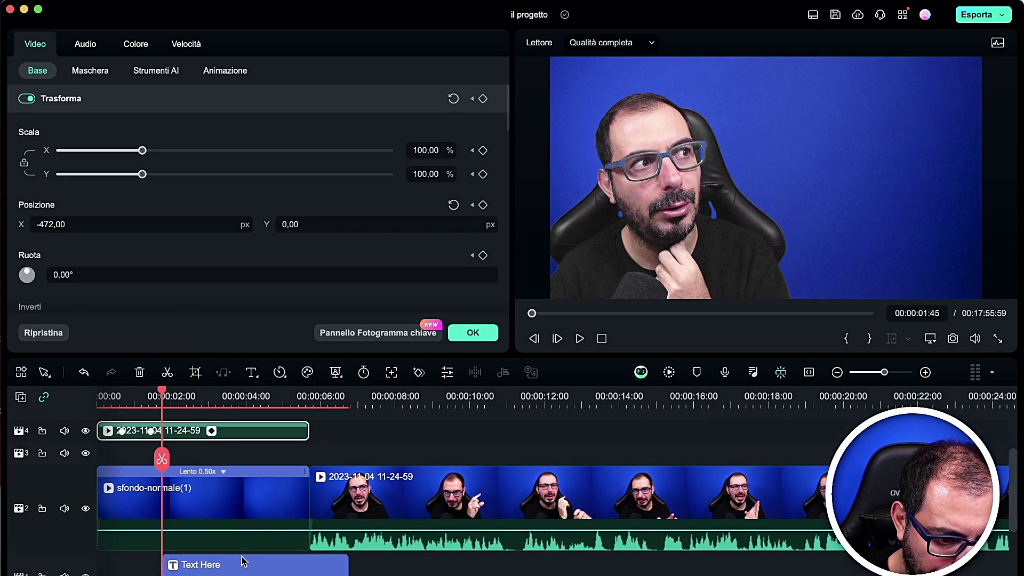
drag(238, 571, 209, 460)
click(122, 472)
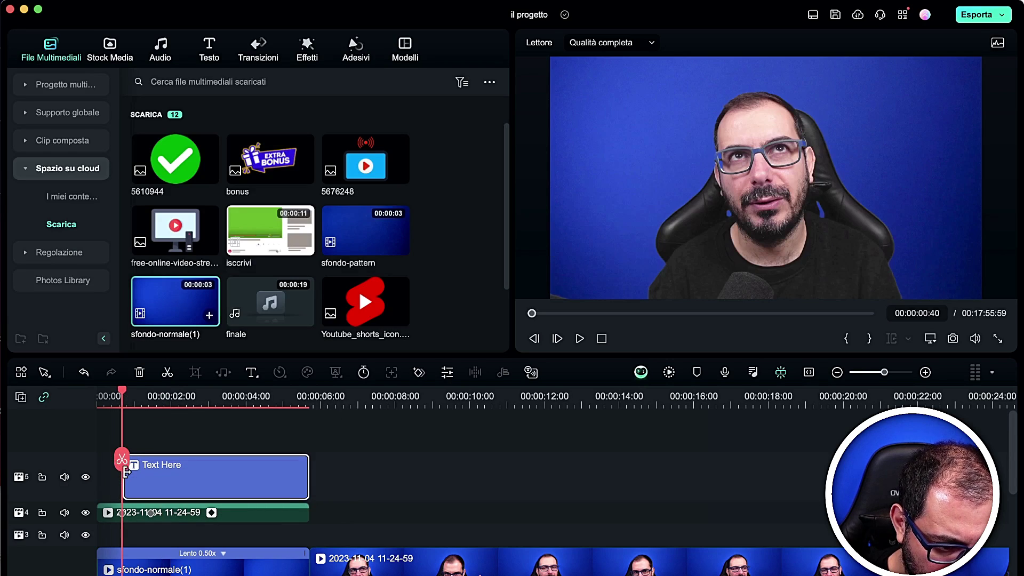
drag(125, 475, 201, 473)
- Set the title's text to Strumento 1 and its font to Bebas Neue Bold
double_click(163, 469)
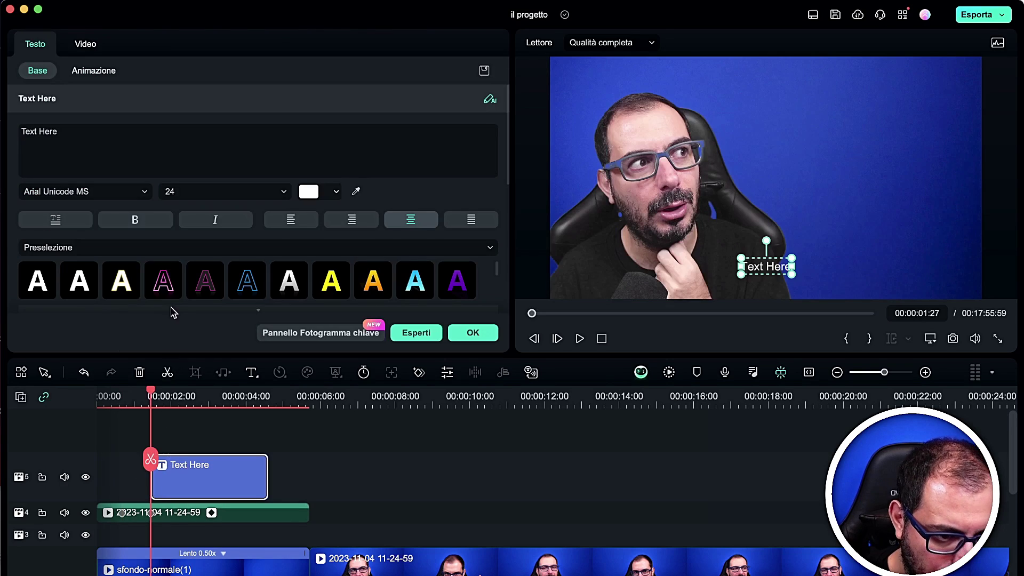
triple_click(43, 123)
text(Strumento 1)
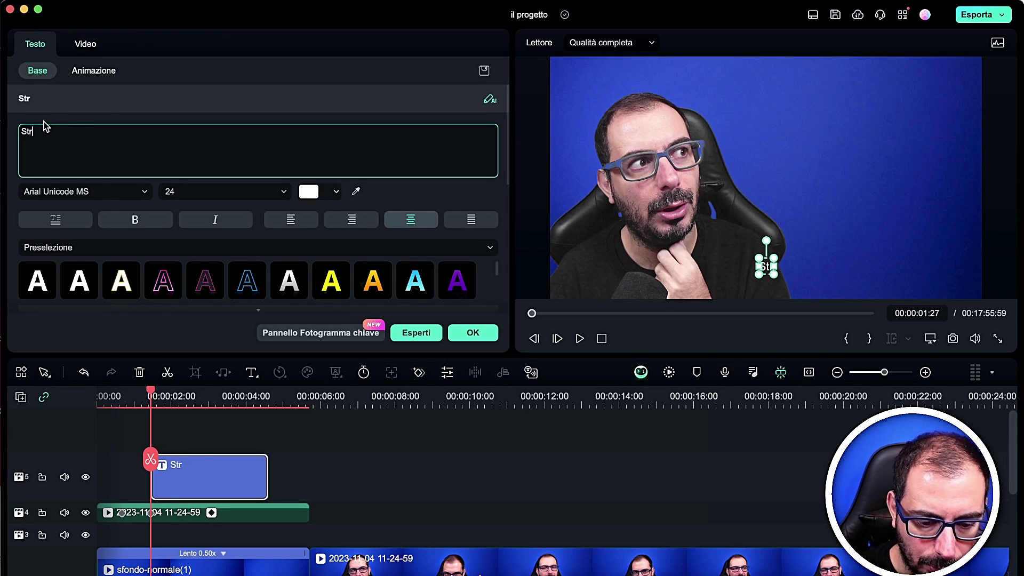
click(47, 193)
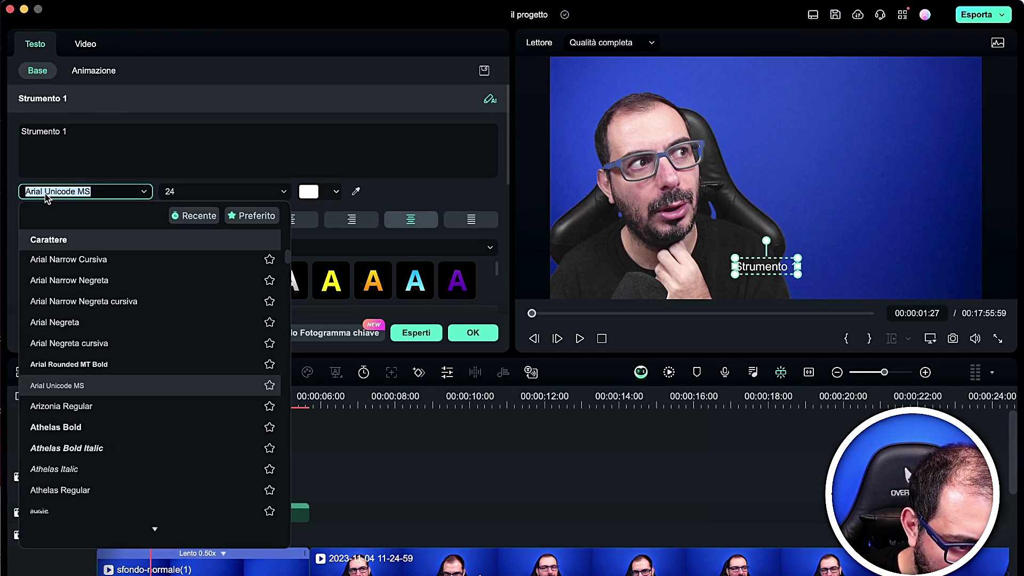
text(ben)
key(BackSpace)
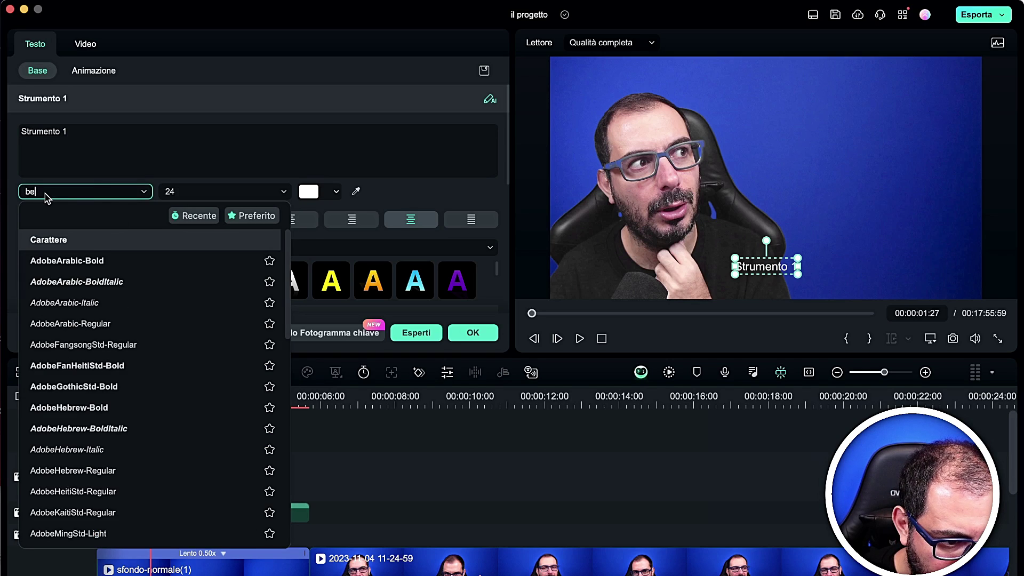
text(b)
click(67, 302)
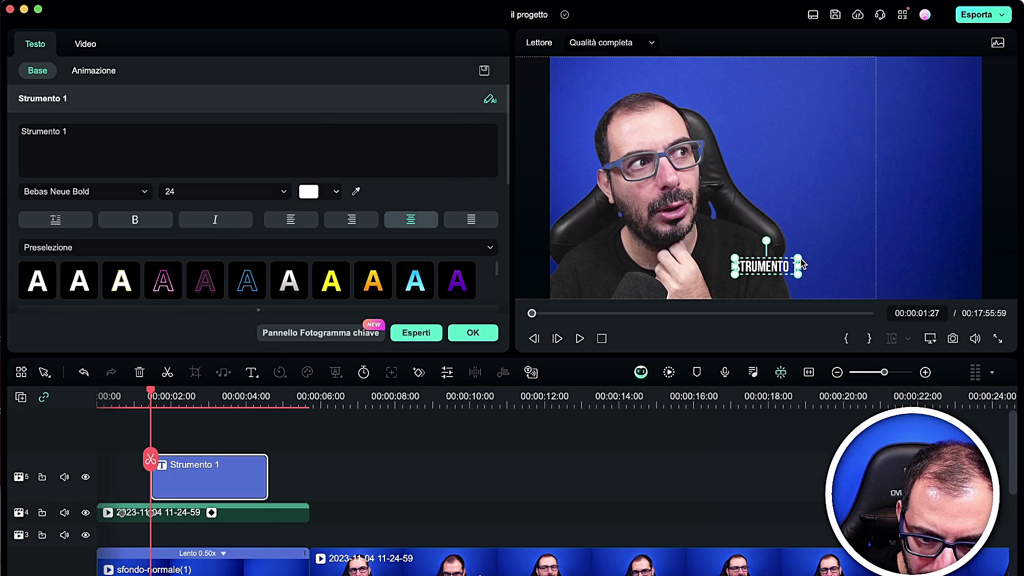
- Enlarge the Strumento 1 title to size 49 and place it in the upper-right area of the video frame, beside the subject
drag(801, 262, 873, 253)
drag(807, 252, 885, 127)
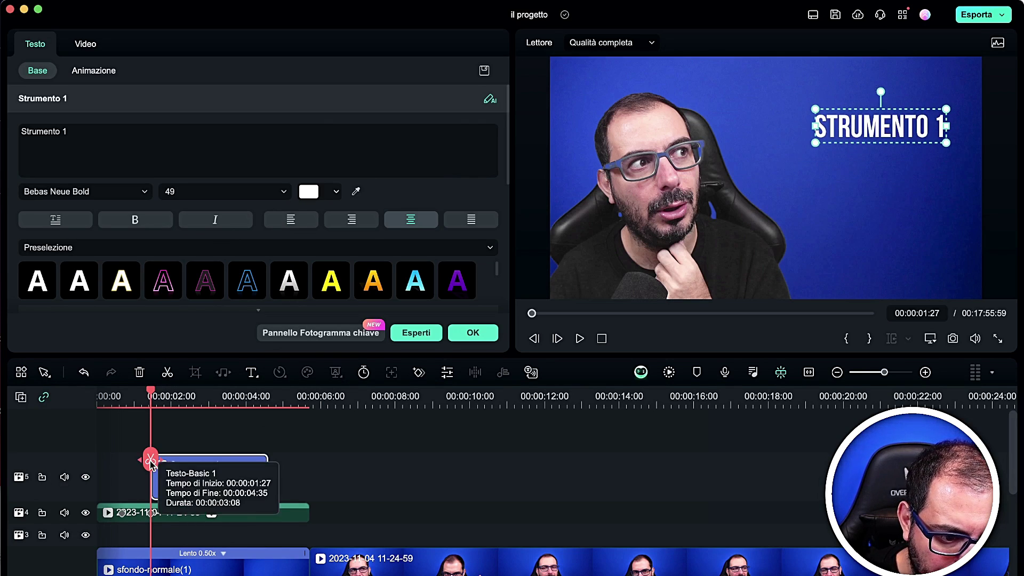
drag(151, 464, 179, 480)
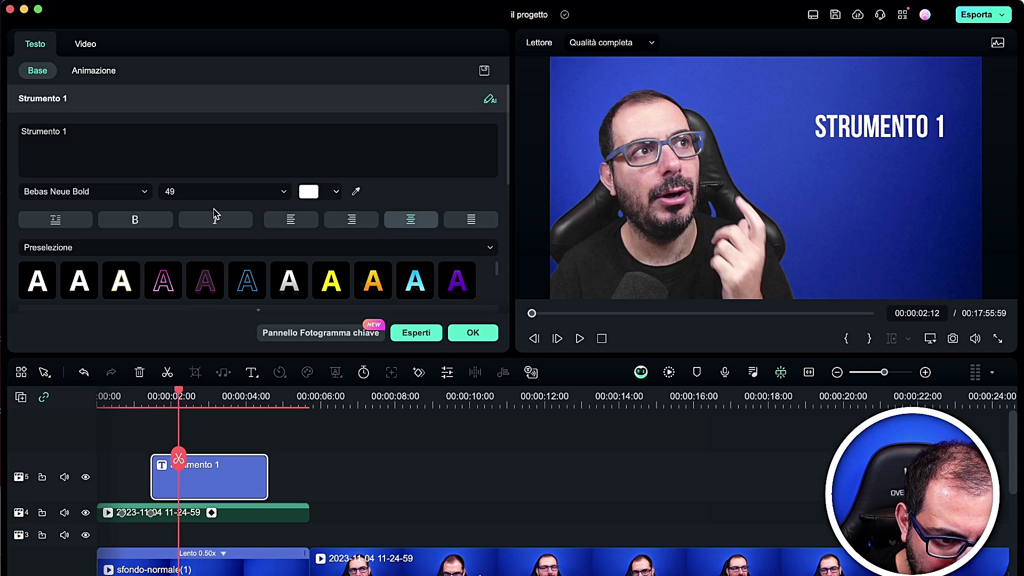
scroll(214, 213, down, 2)
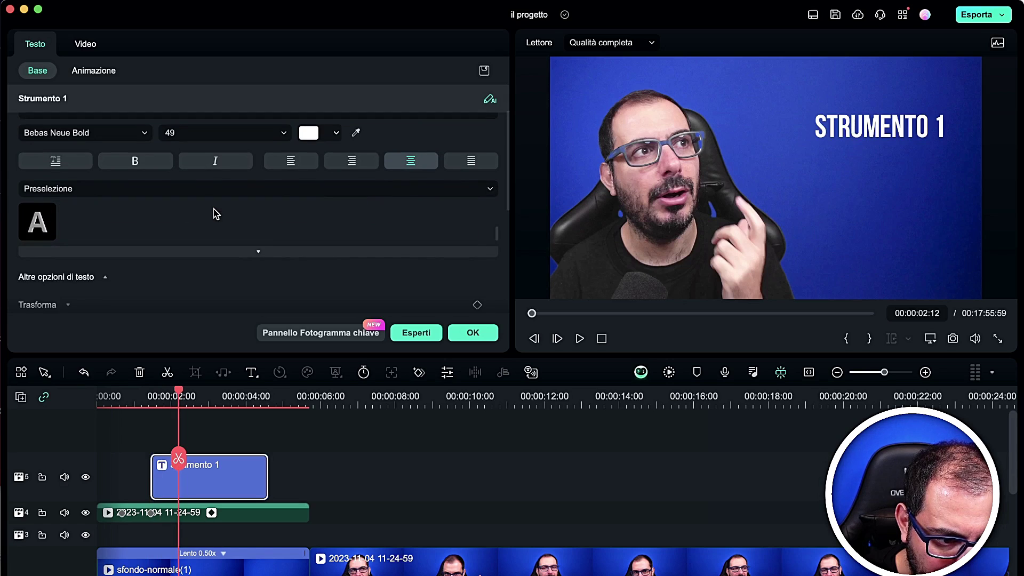
click(466, 338)
- Duplicate the Strumento 1 title onto track 6, starting at 00:00:02:34 and trimmed to end together with the original
click(232, 472)
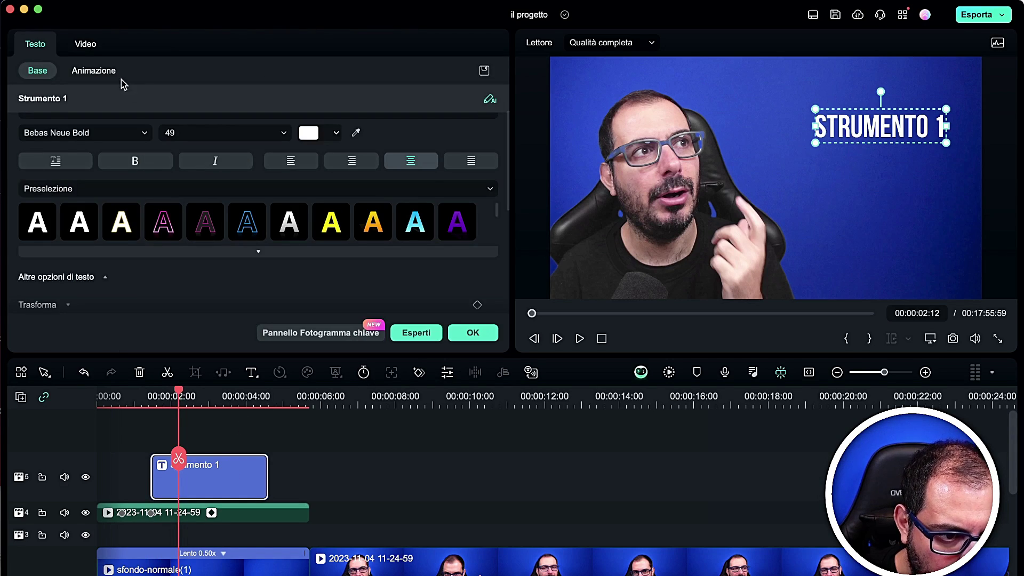
click(86, 44)
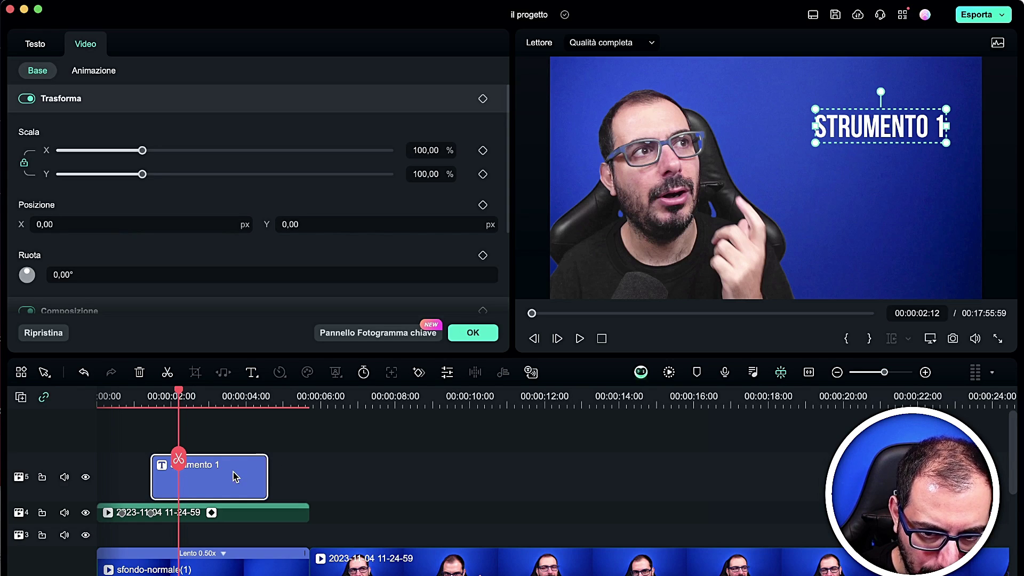
click(355, 473)
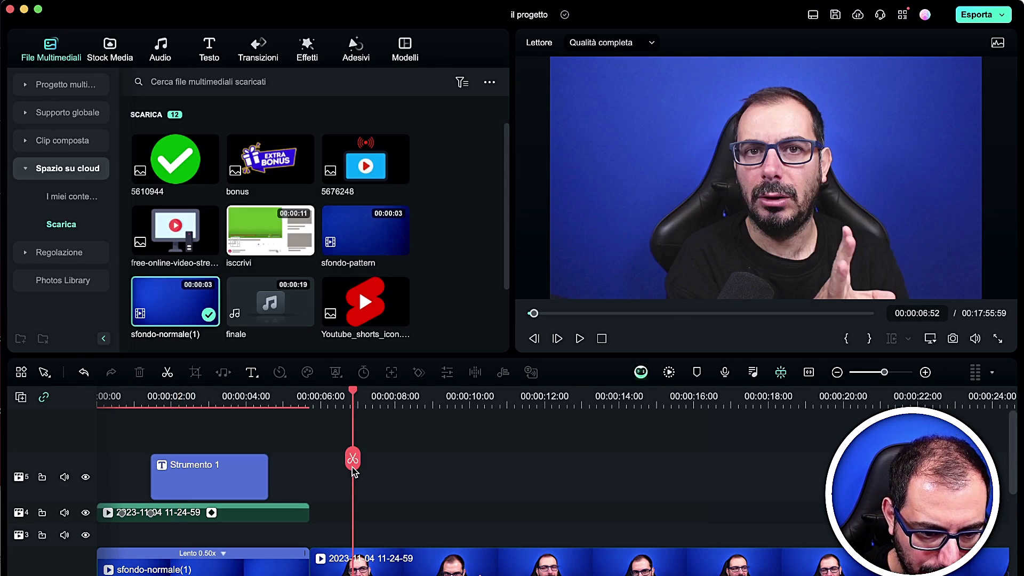
key(ctrl+v)
drag(356, 491, 224, 466)
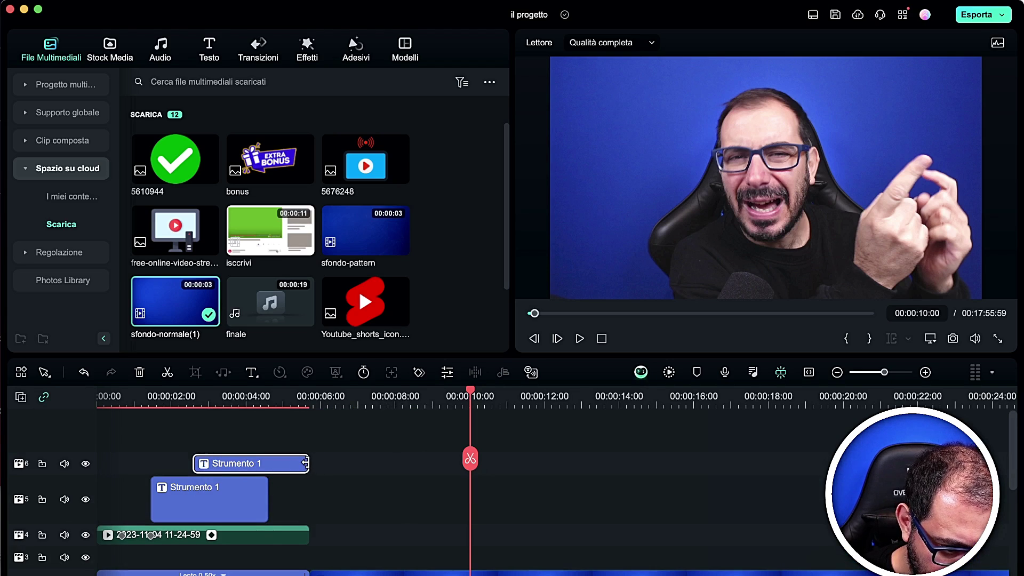
drag(295, 465, 268, 464)
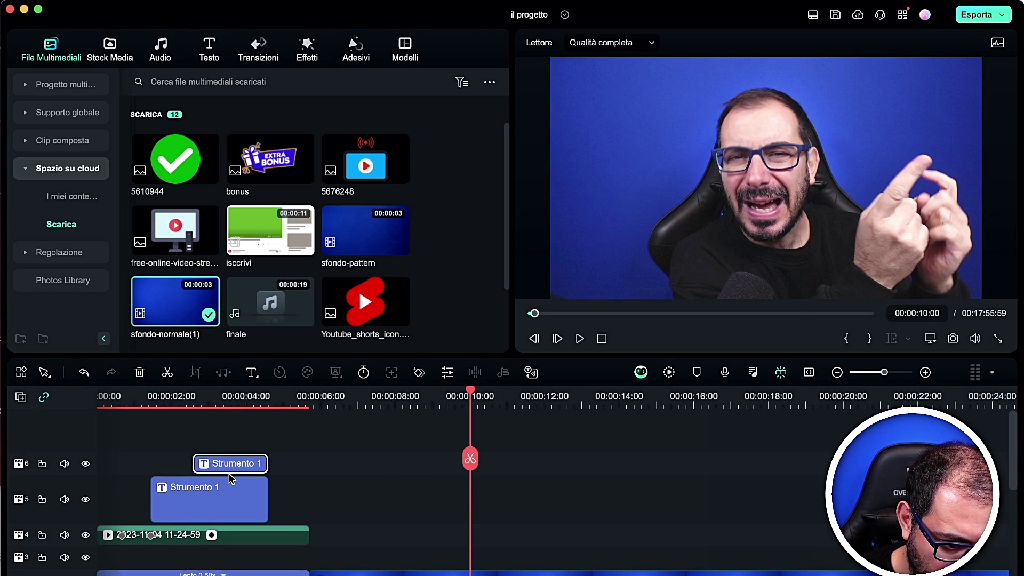
- Set the duplicated title's Y position to -180,00 and its text to Strumento 2, and play back the sequence
double_click(233, 472)
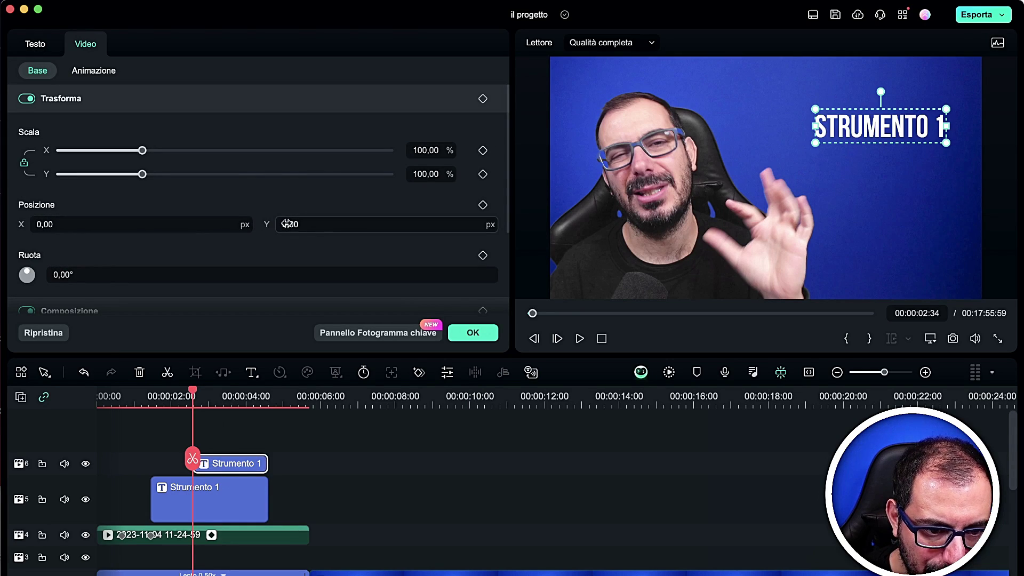
drag(394, 224, 346, 225)
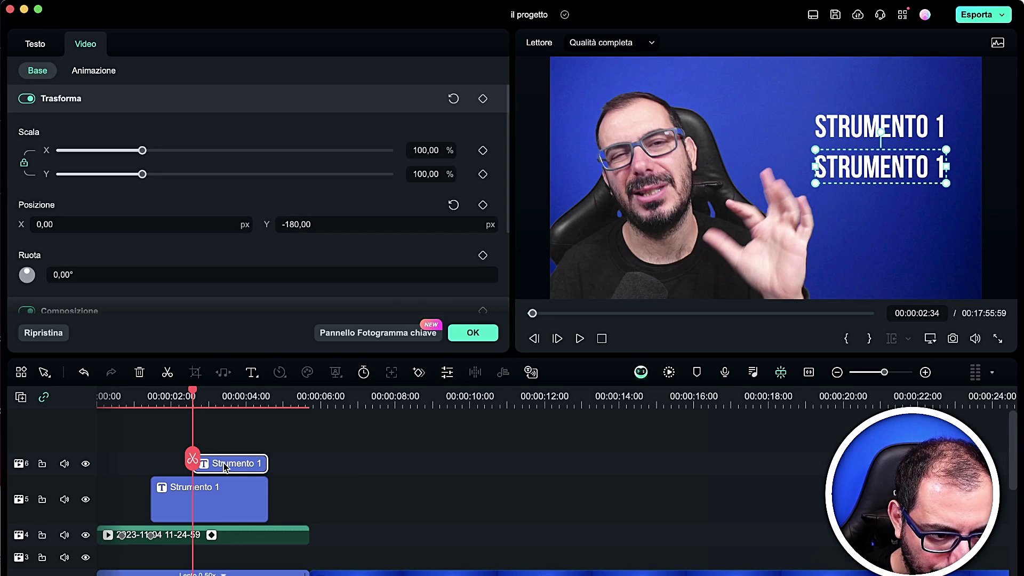
scroll(133, 248, down, 2)
click(35, 44)
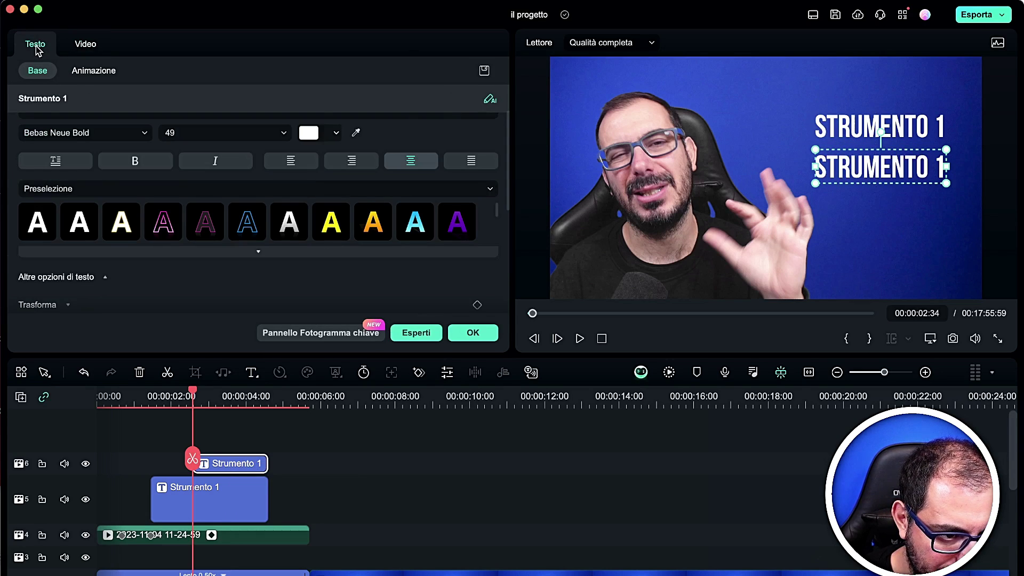
click(86, 142)
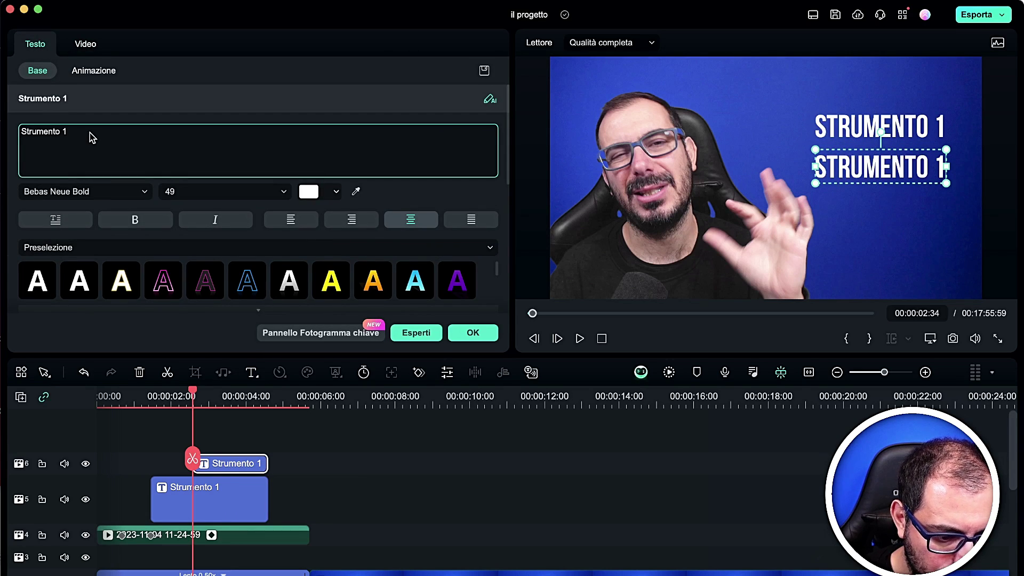
key(BackSpace)
text(2)
drag(198, 462, 88, 446)
key(space)
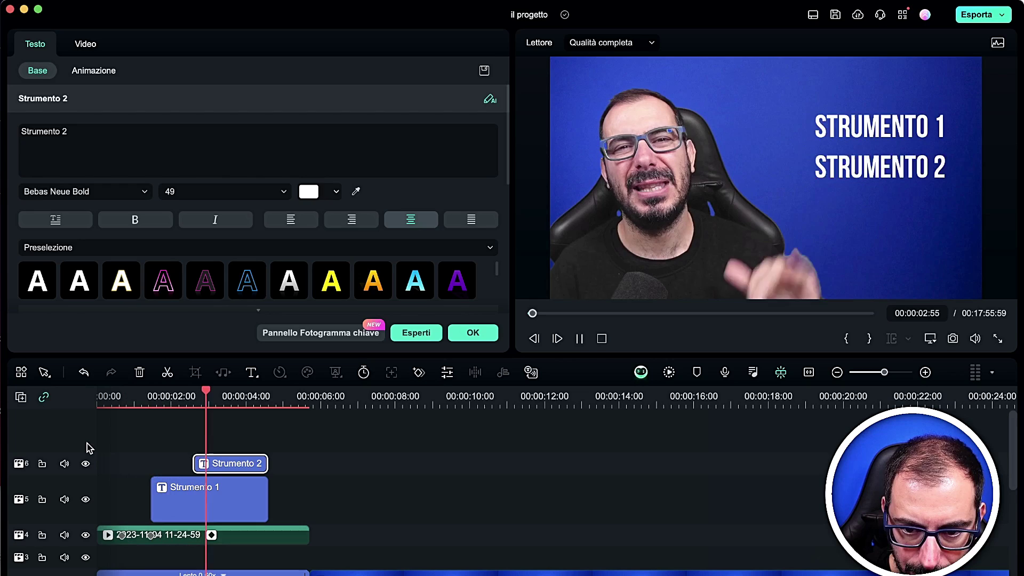
key(space)
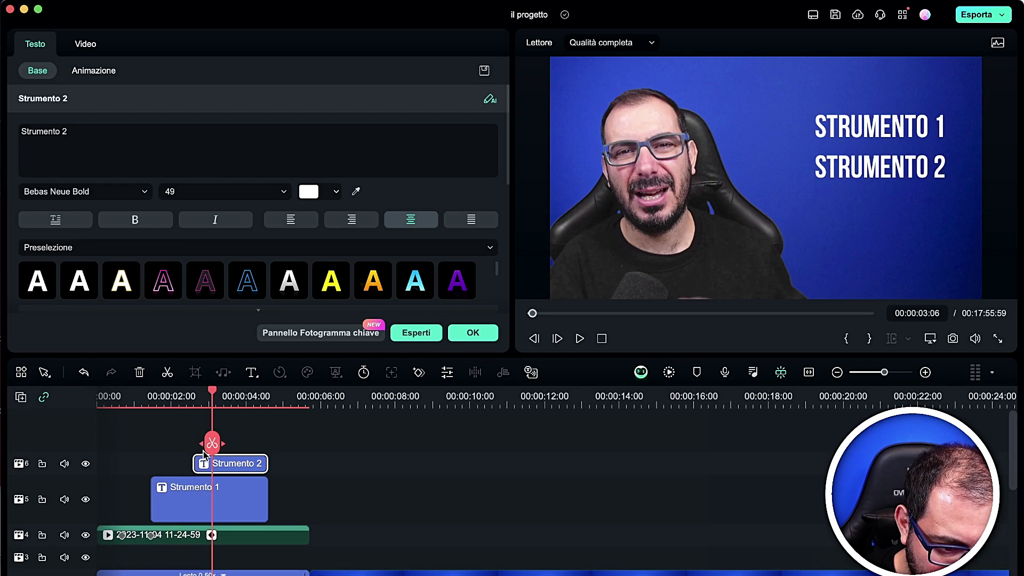
drag(212, 443, 288, 445)
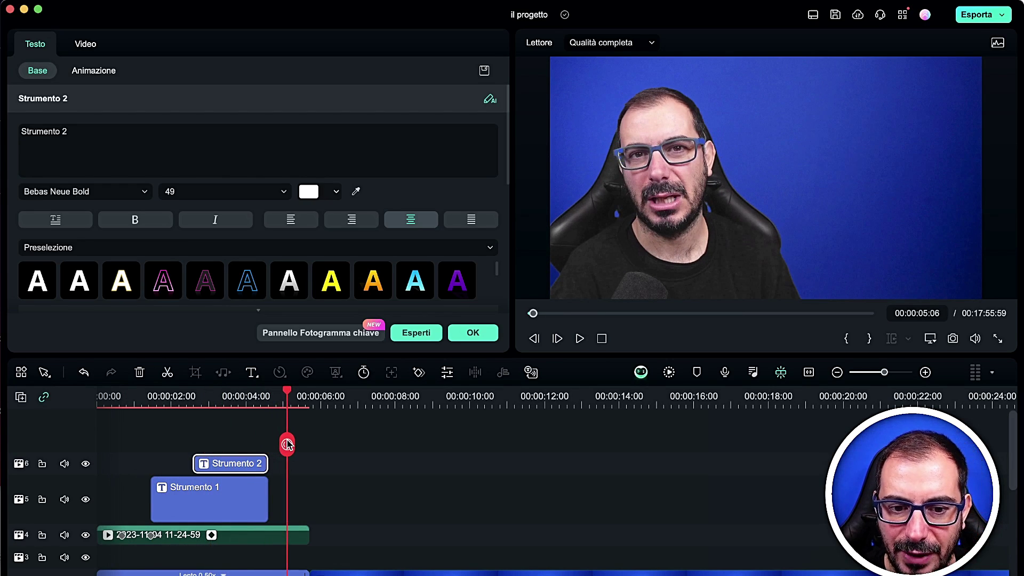
- Duplicate the Strumento 1 title onto track 7 at the timeline start and change the copy's text to IL MIO VIDEO
scroll(287, 444, down, 2)
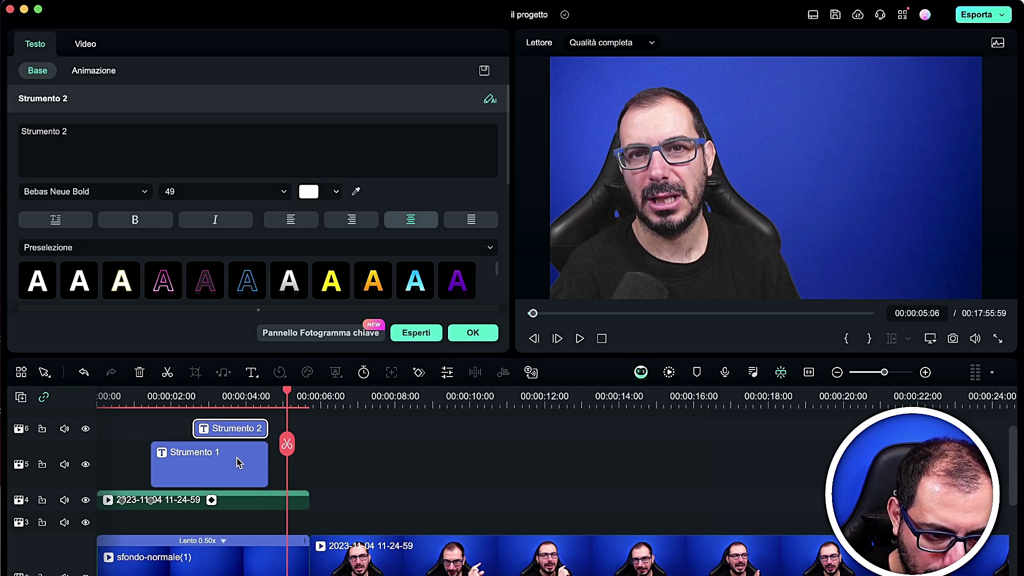
click(230, 462)
drag(229, 462, 121, 441)
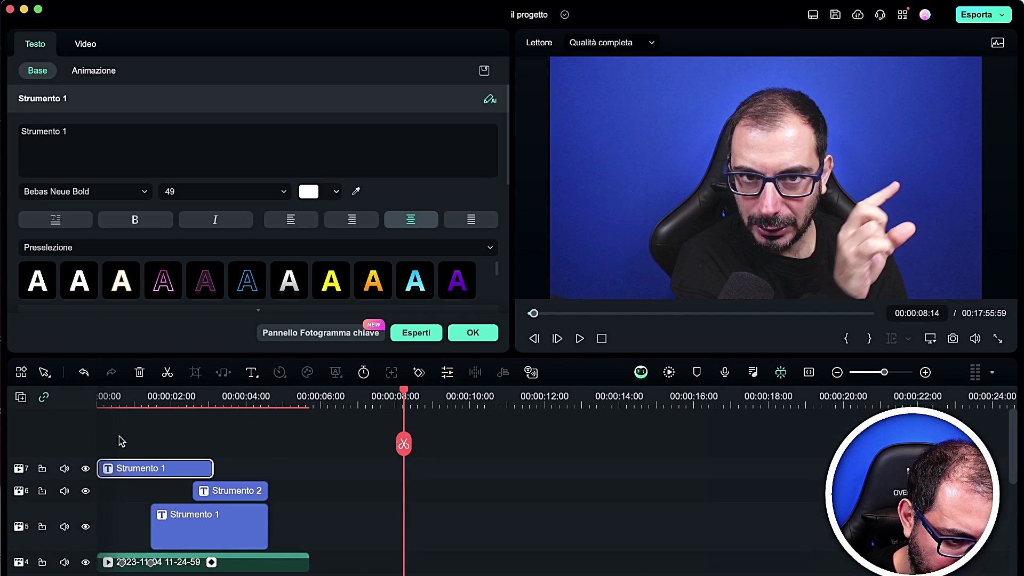
key(Home)
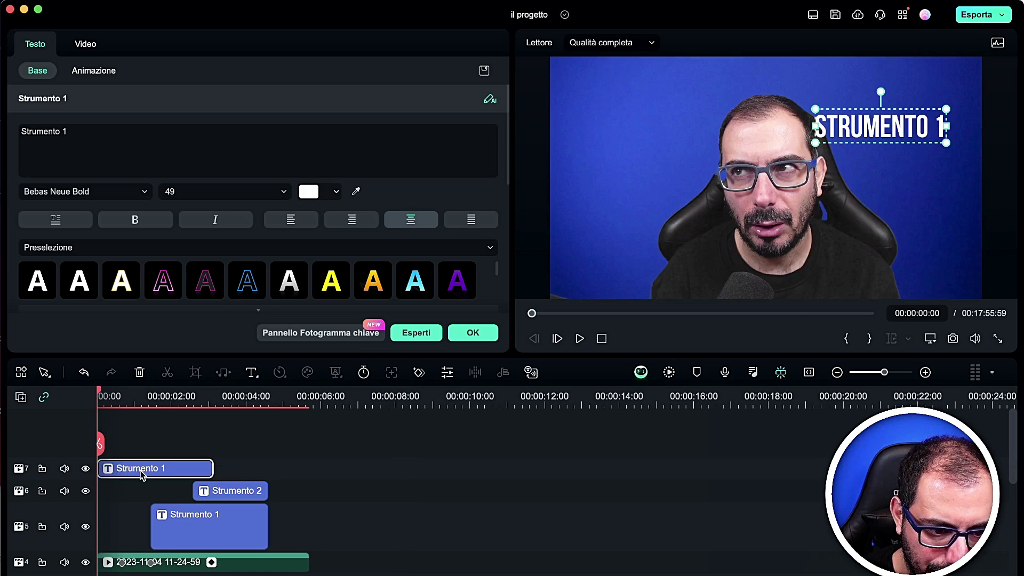
click(197, 136)
key(super+a)
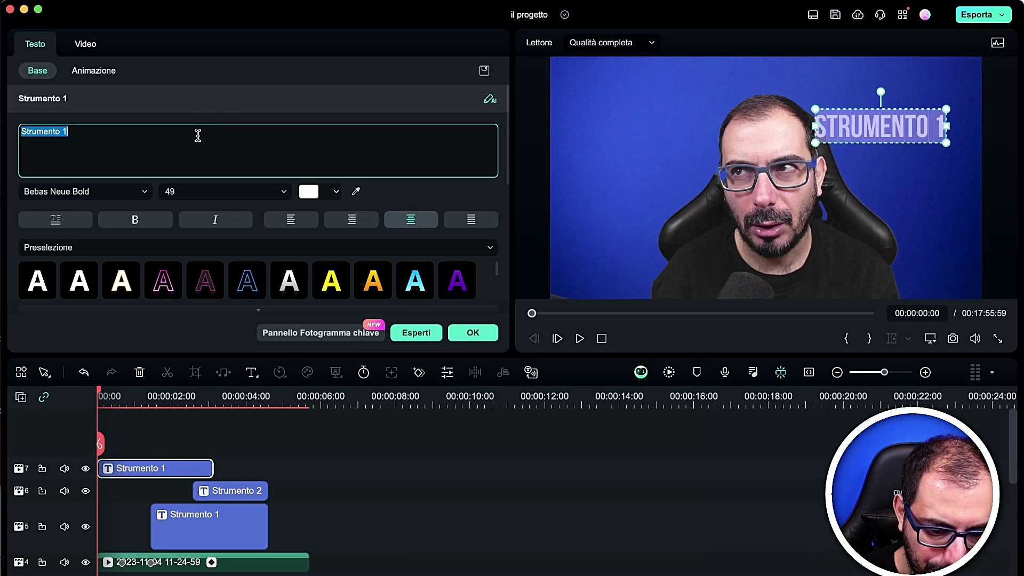
text(IL MIO VIDEO)
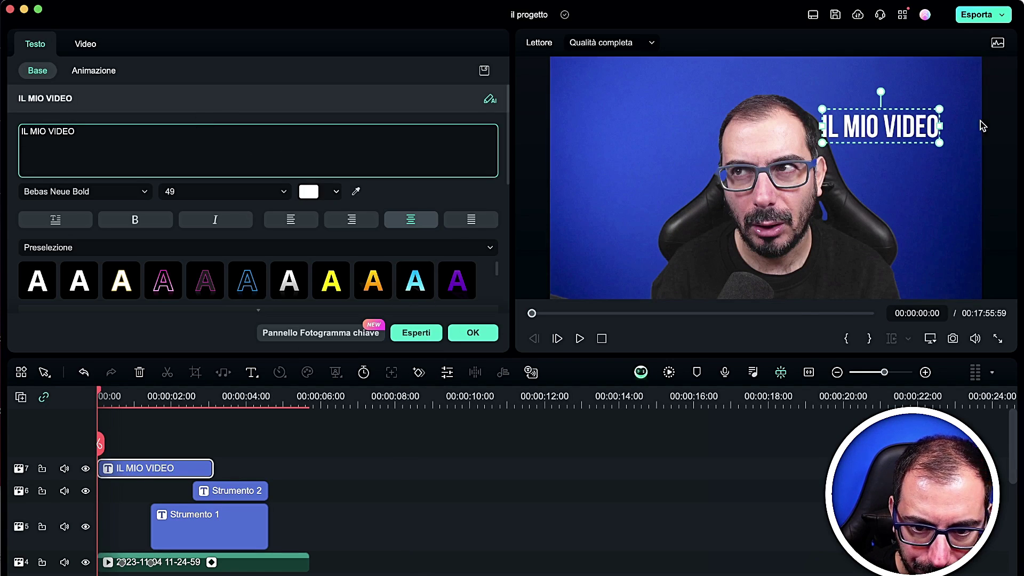
- Enlarge the IL MIO VIDEO title to size 138 and move it to track 3, behind the keyed subject
drag(823, 143, 707, 203)
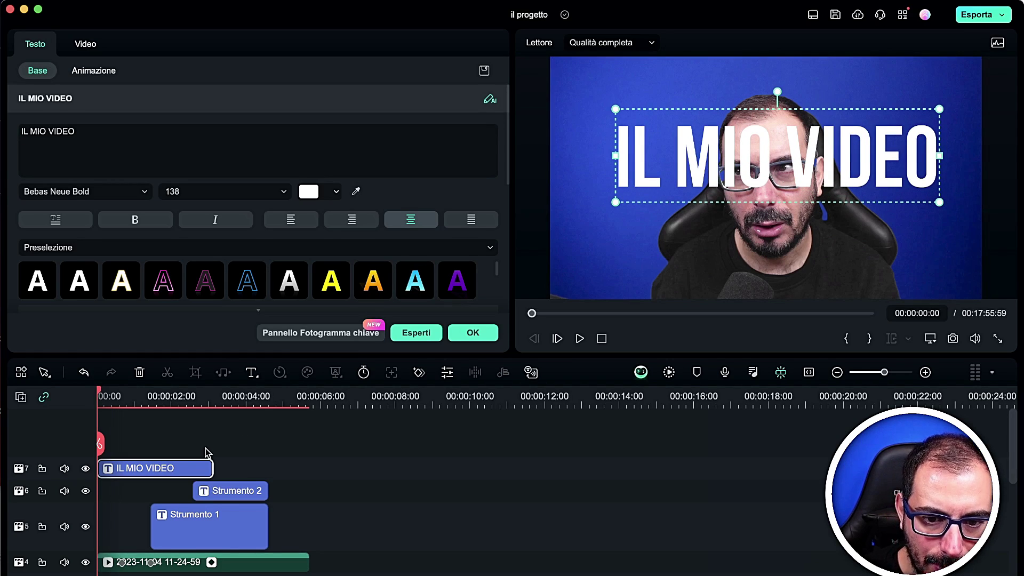
scroll(173, 469, down, 3)
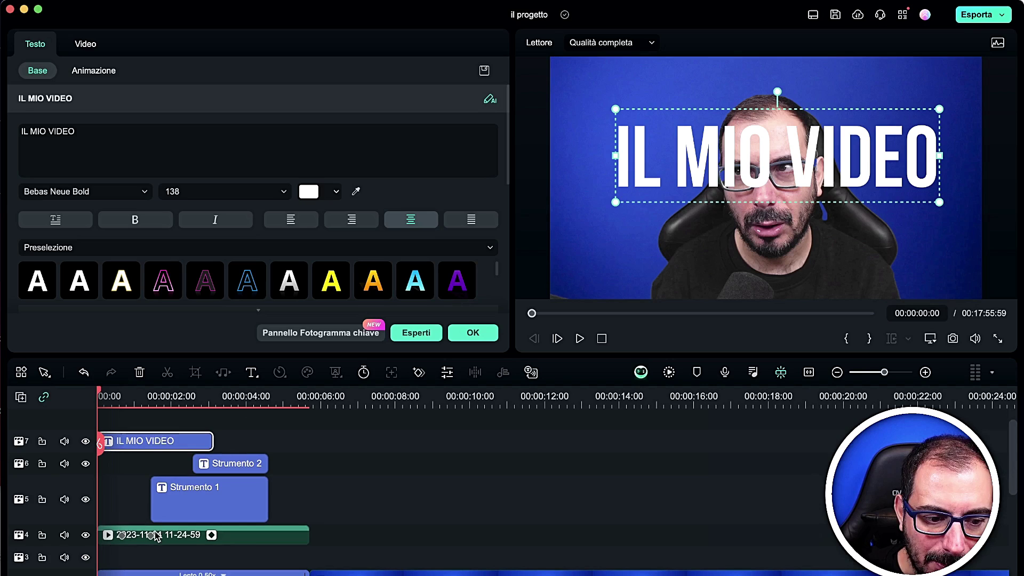
drag(154, 447, 154, 561)
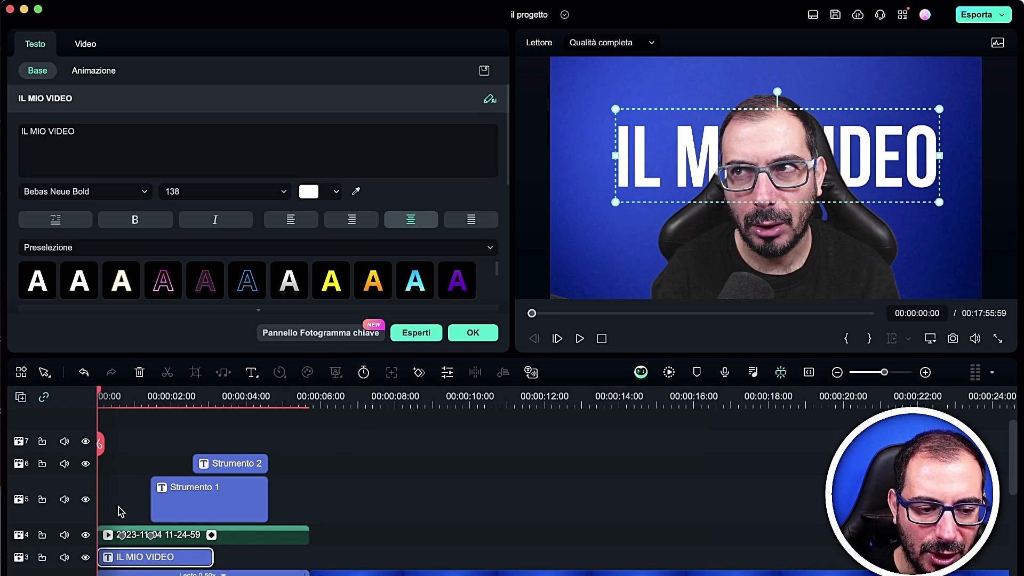
mouse_move(101, 451)
mouse_down()
mouse_move(138, 453)
mouse_move(98, 453)
mouse_up()
key(space)
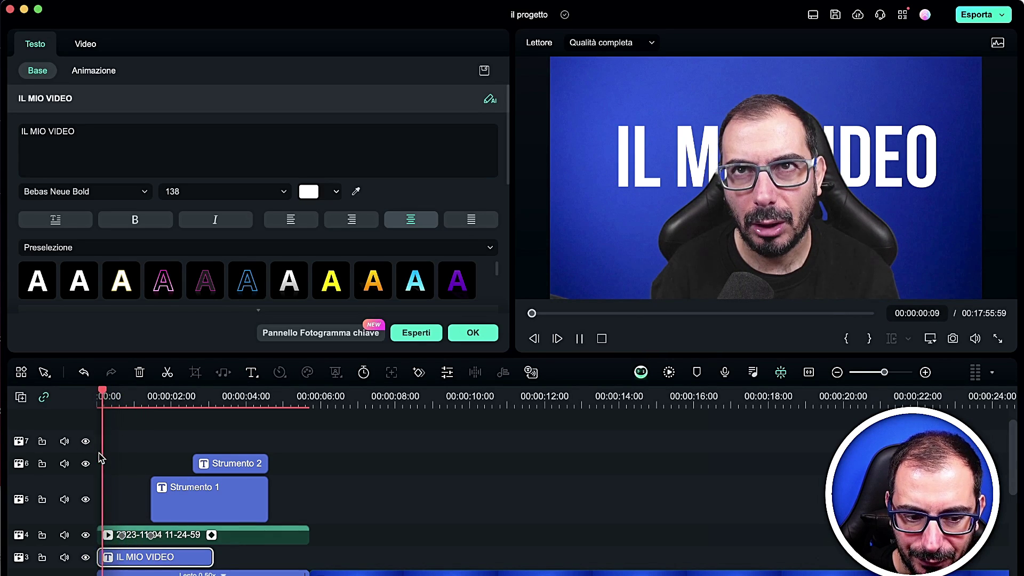
key(space)
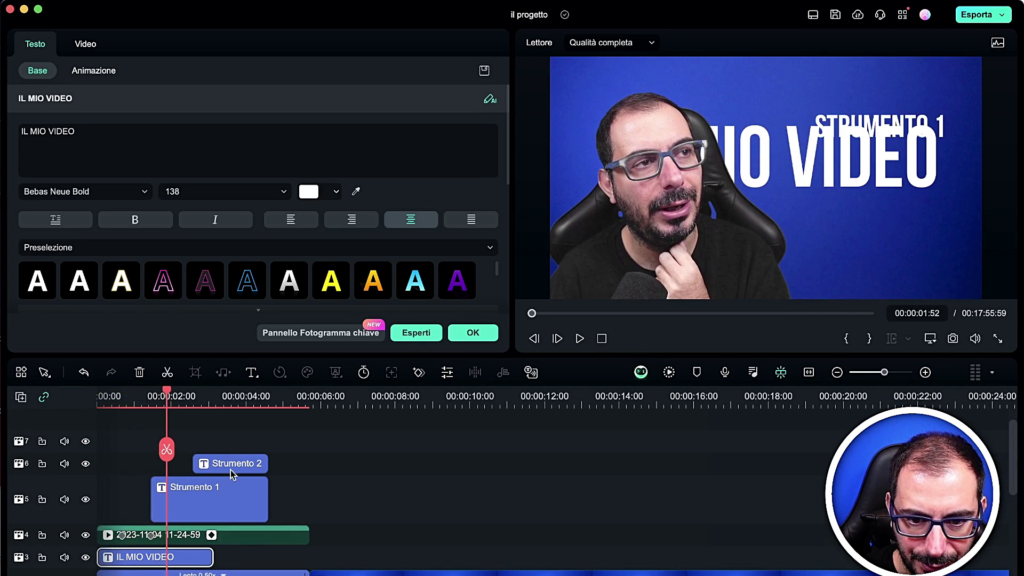
- Retime the titles: end IL MIO VIDEO at about 2 seconds, start Strumento 1 at 00:00:02:34 and Strumento 2 at about 3 seconds
drag(200, 496, 243, 497)
drag(209, 554, 177, 556)
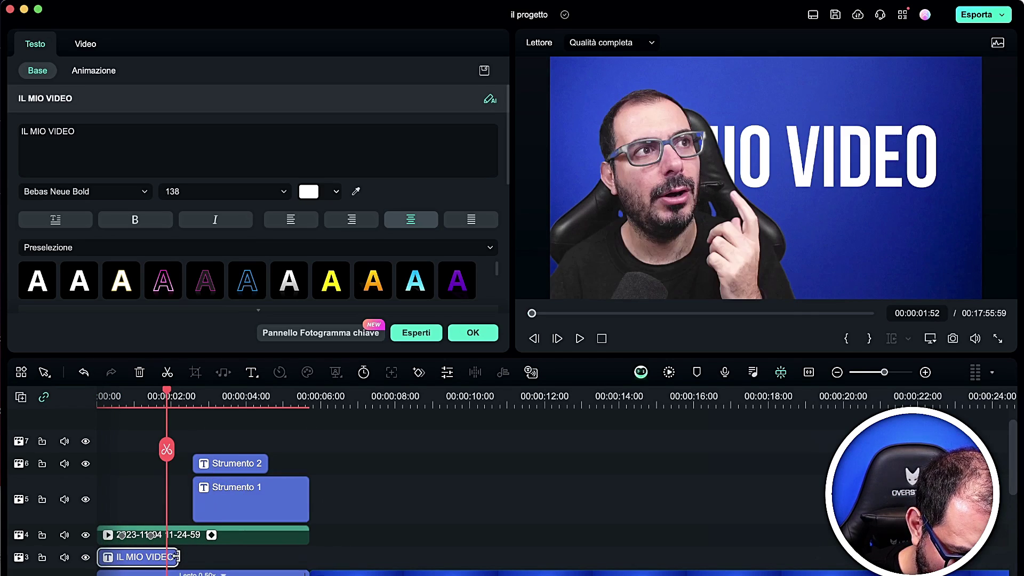
drag(222, 469, 248, 467)
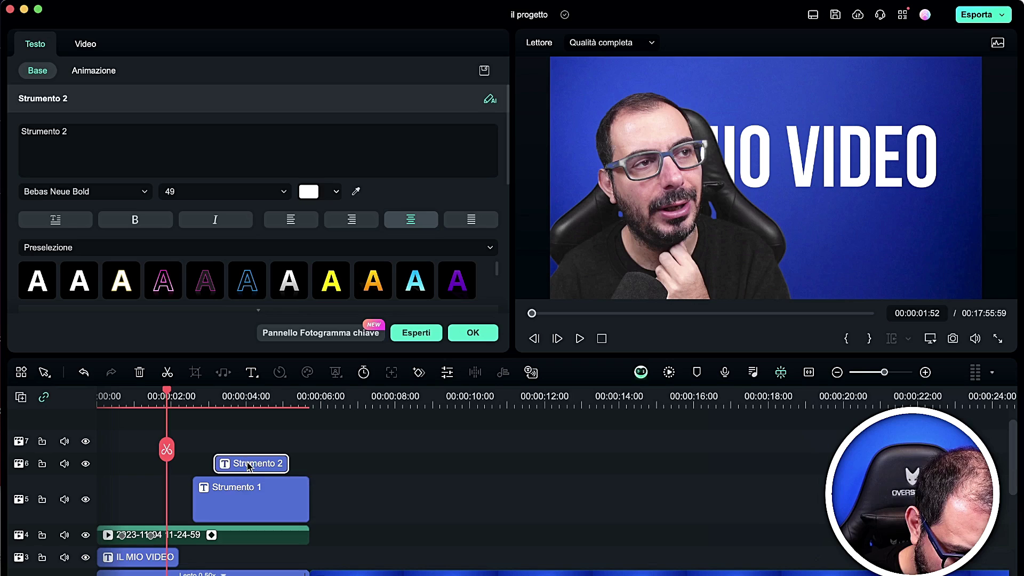
drag(167, 451, 80, 449)
key(space)
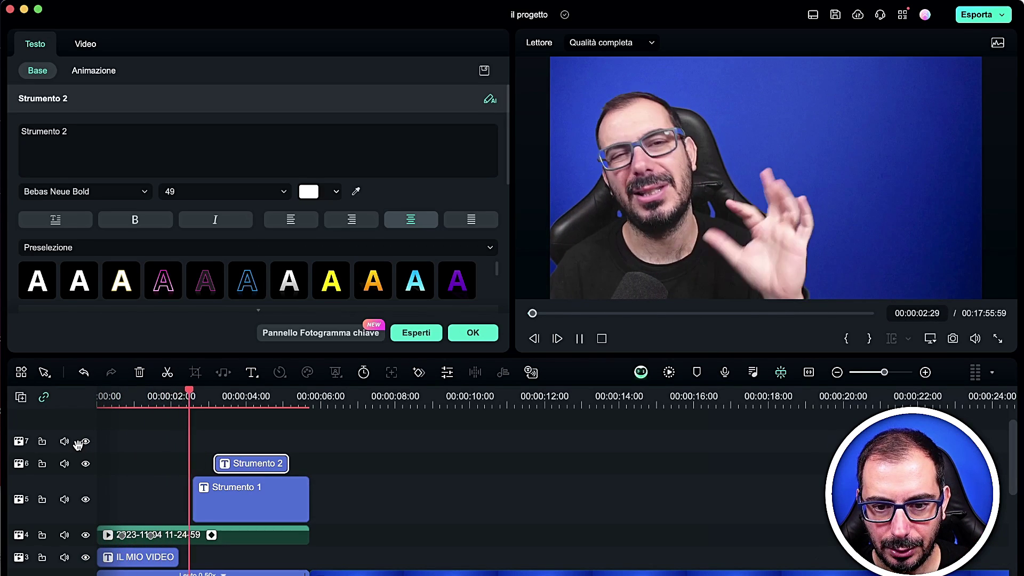
key(space)
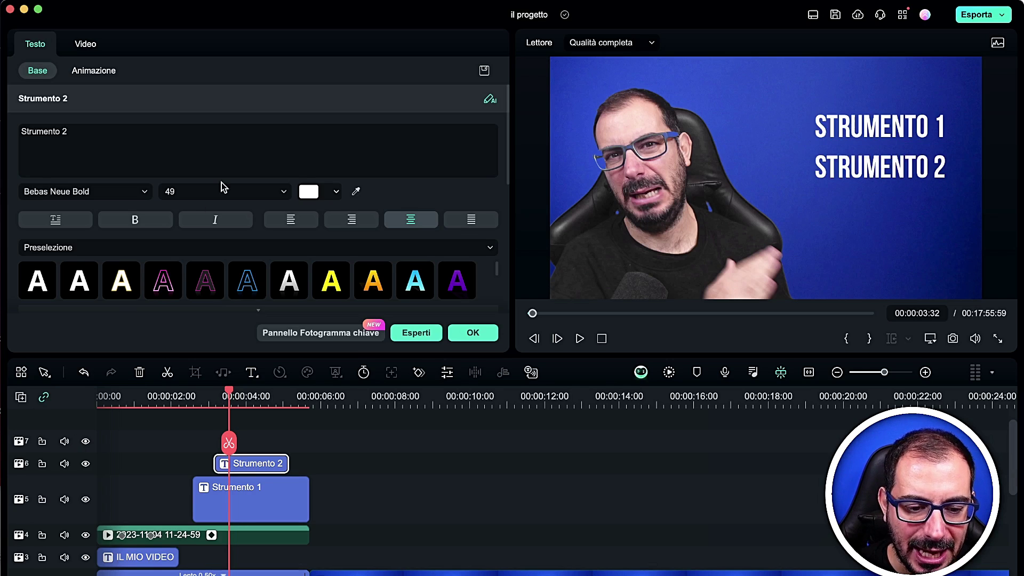
- Split the main talking clip on track 2 near its end, at 00:17:35:29
drag(1014, 453, 1016, 494)
click(528, 489)
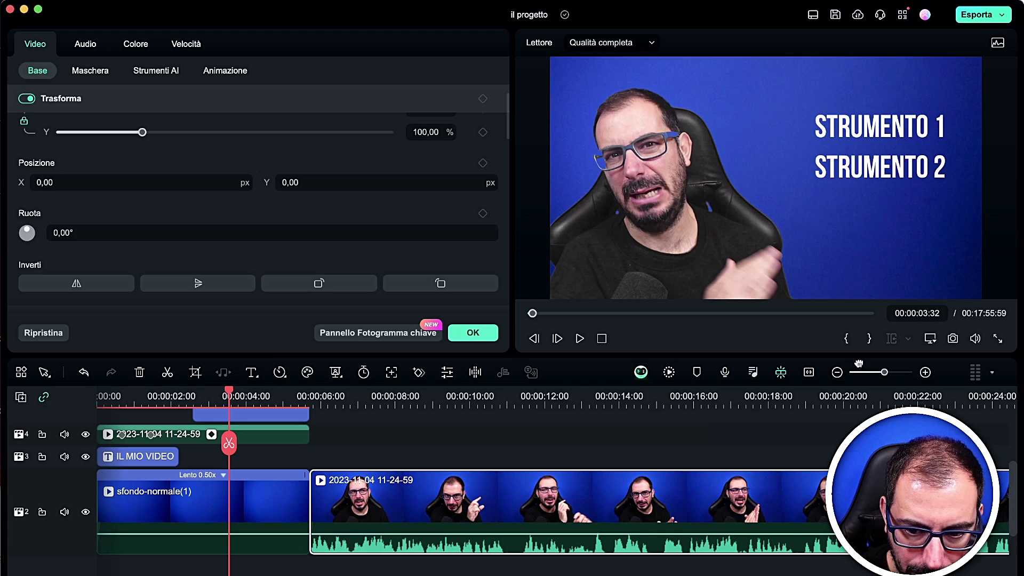
drag(883, 376, 859, 380)
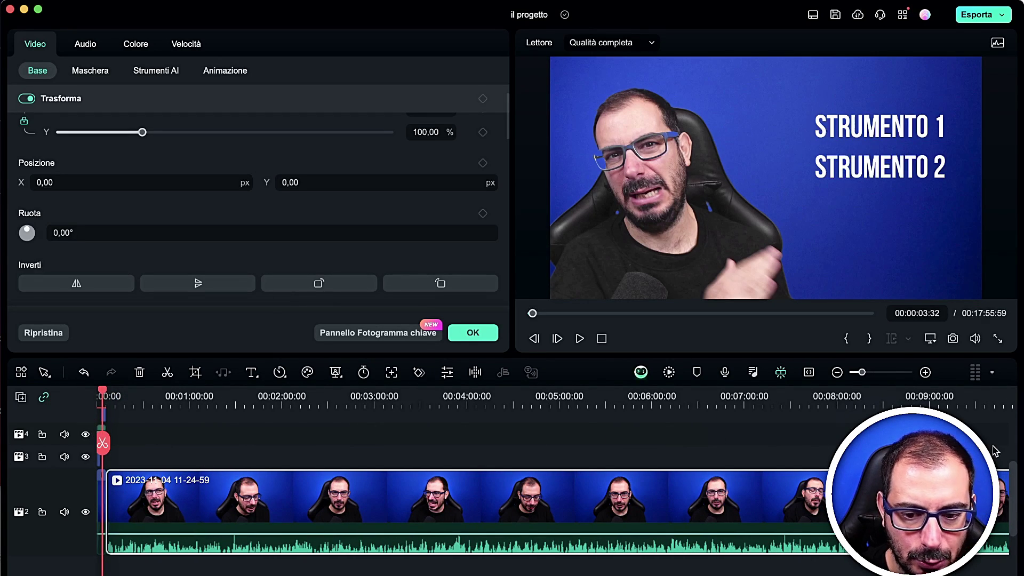
drag(101, 443, 998, 446)
drag(729, 314, 871, 327)
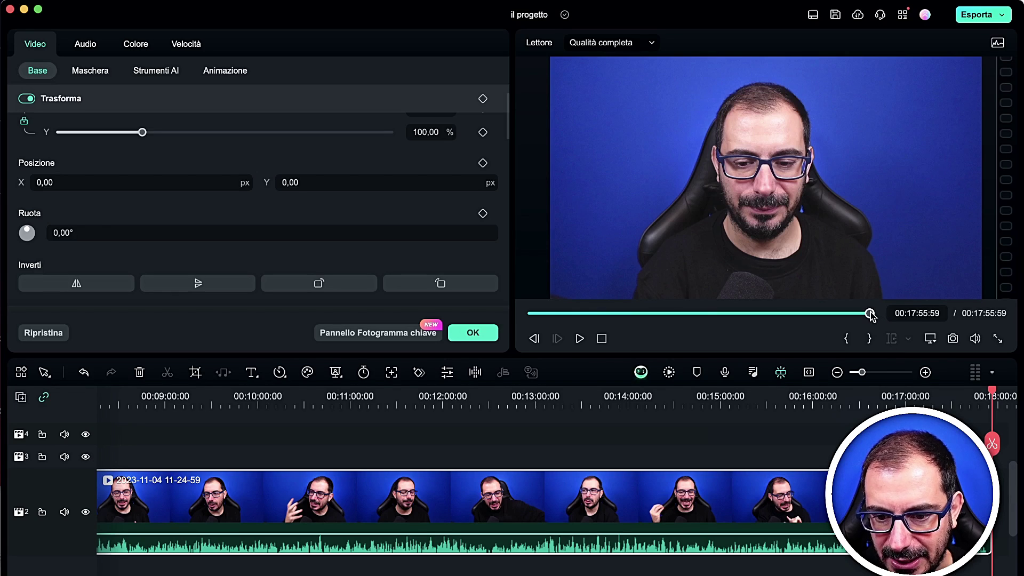
drag(871, 316, 863, 317)
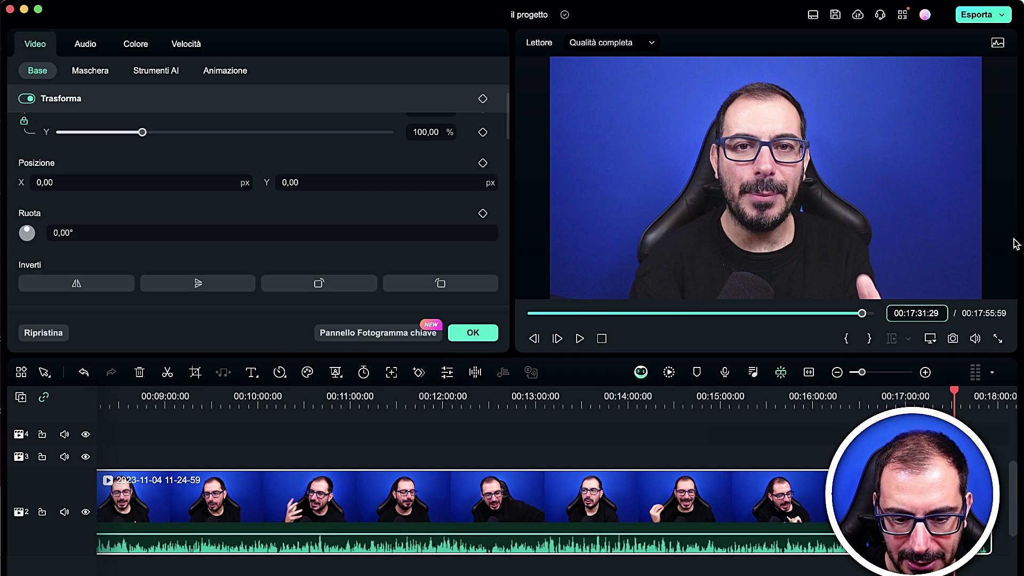
key(Return)
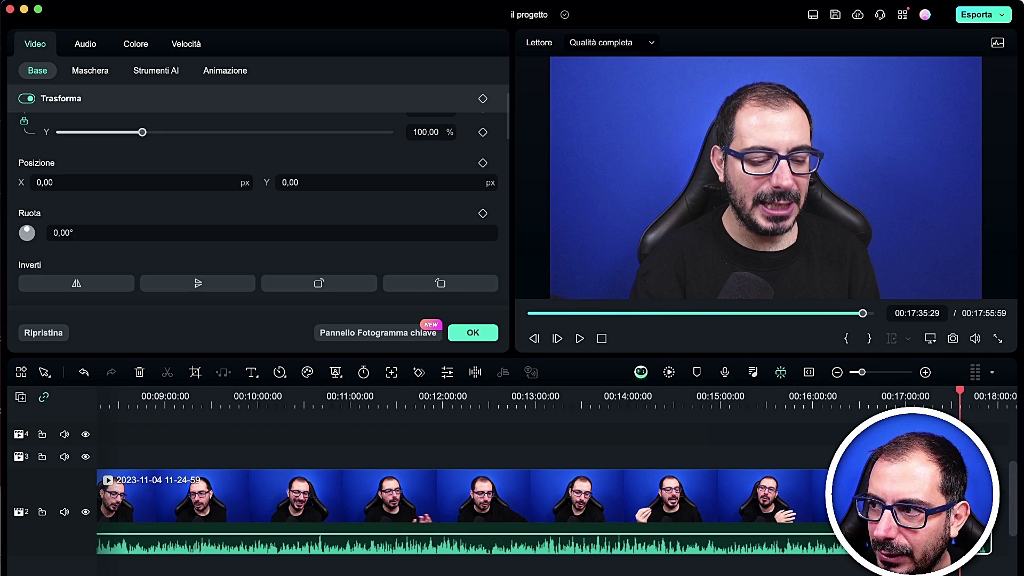
drag(863, 372, 875, 372)
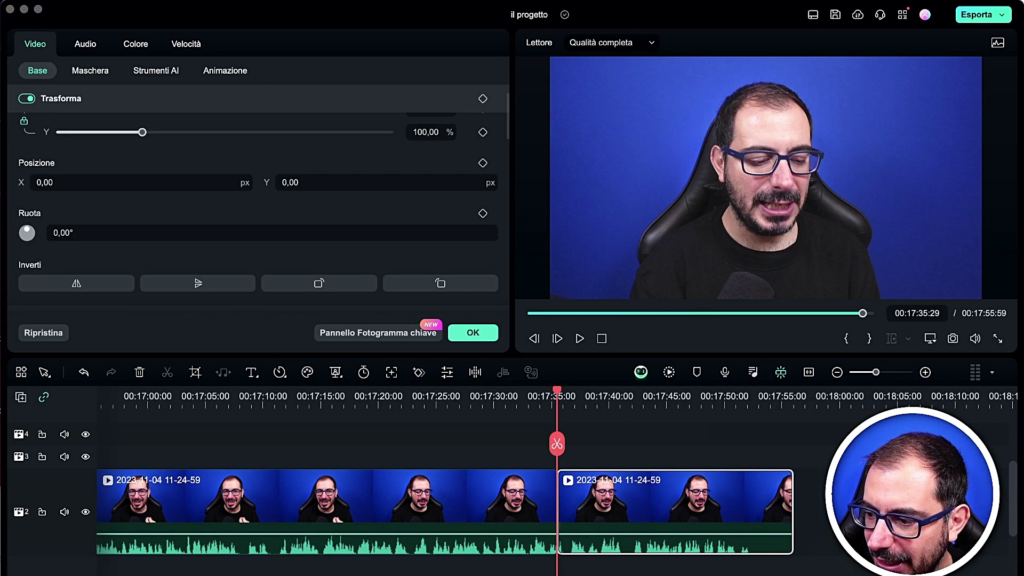
- Place the ff-finale image on track 2 from 00:17:35:29, with the split-off closing clip above it on track 3
drag(629, 512, 795, 463)
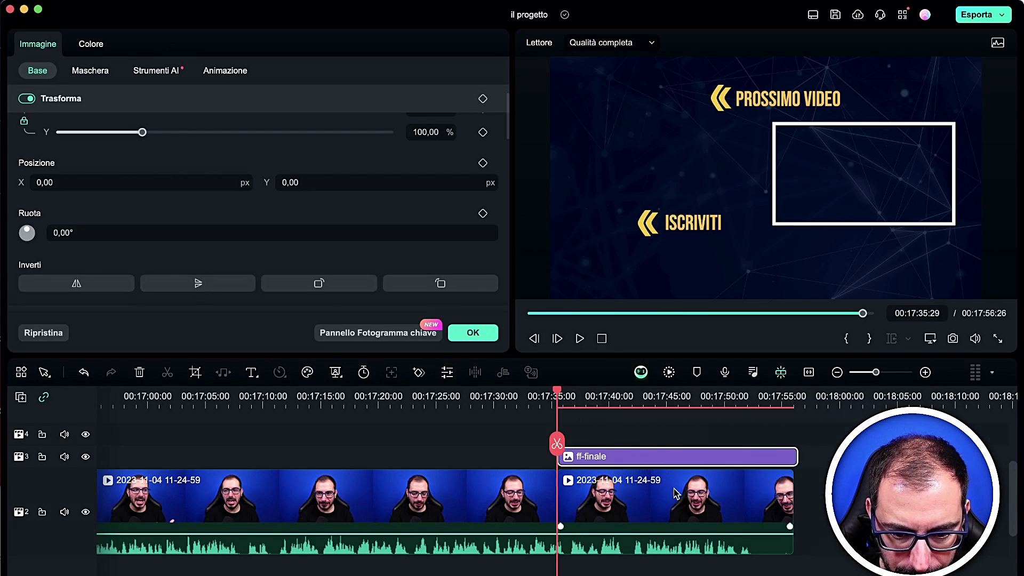
mouse_move(665, 490)
mouse_down()
mouse_move(666, 431)
mouse_move(650, 499)
mouse_up()
drag(647, 434, 646, 453)
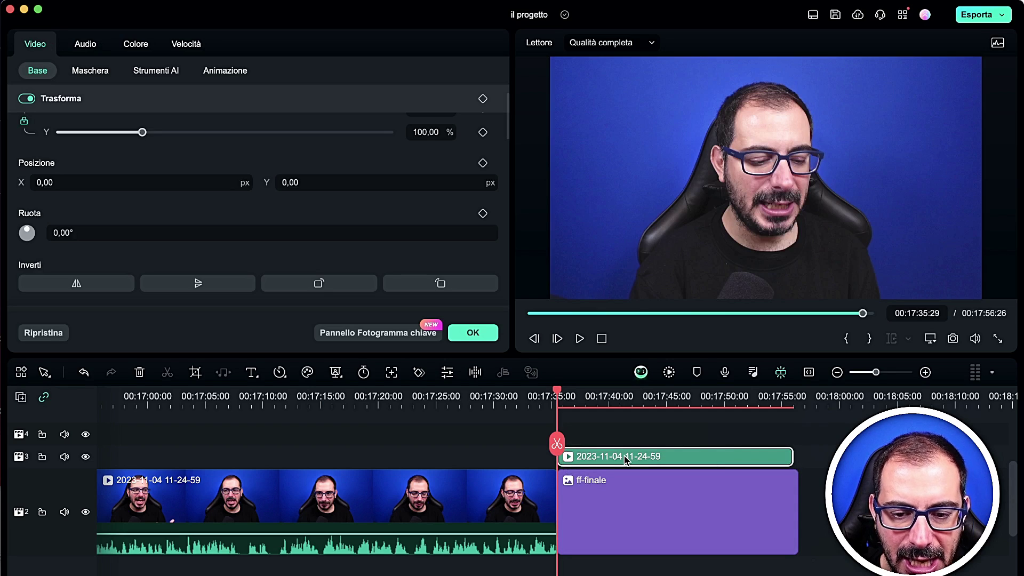
click(593, 484)
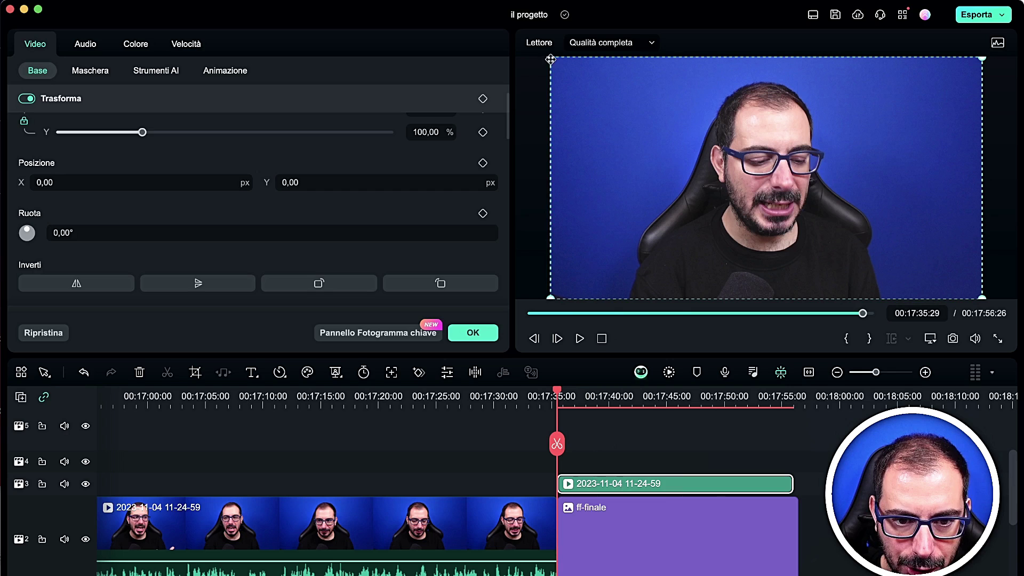
drag(550, 59, 712, 133)
drag(731, 193, 709, 182)
key(super+z)
key(super+z)
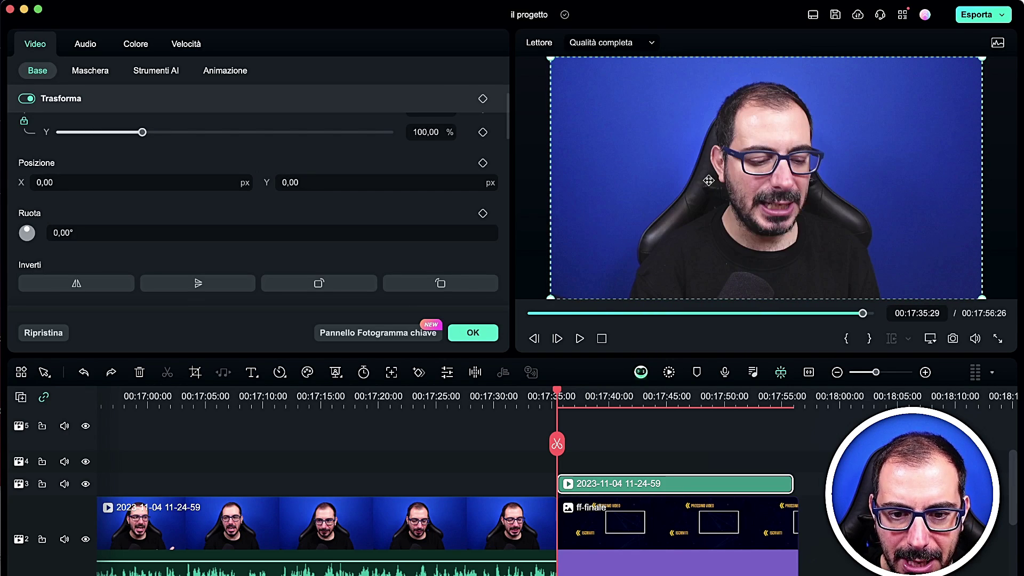
- Add transform keyframes to the closing clip on track 3 at its start and at 00:17:37:18
drag(556, 448, 578, 446)
click(414, 372)
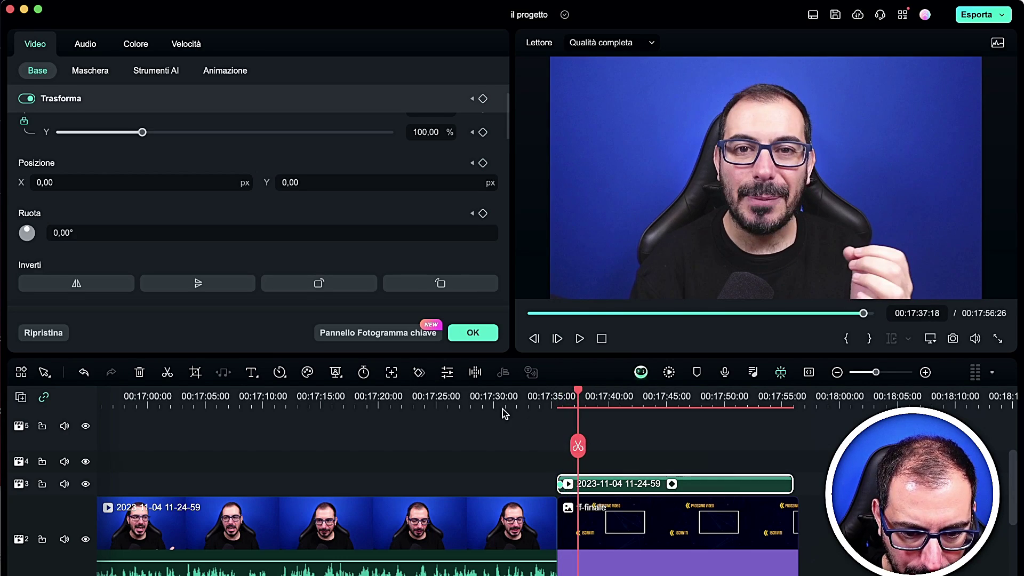
click(419, 372)
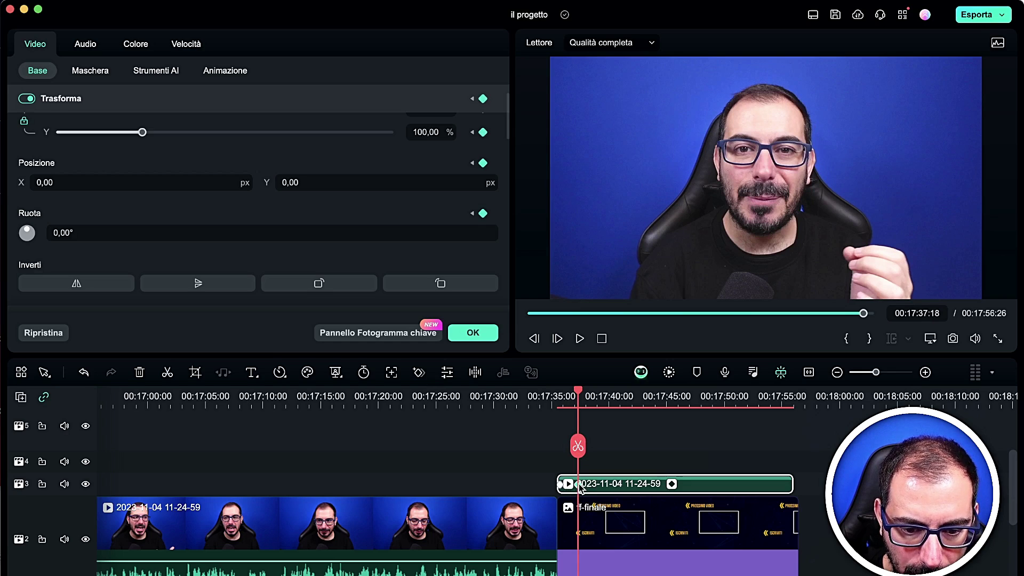
- At the second keyframe, scale the closing clip to about 41,07% and position it inside the white frame under PROSSIMO VIDEO
click(645, 119)
drag(560, 61, 622, 118)
drag(846, 106, 794, 135)
drag(641, 234, 799, 236)
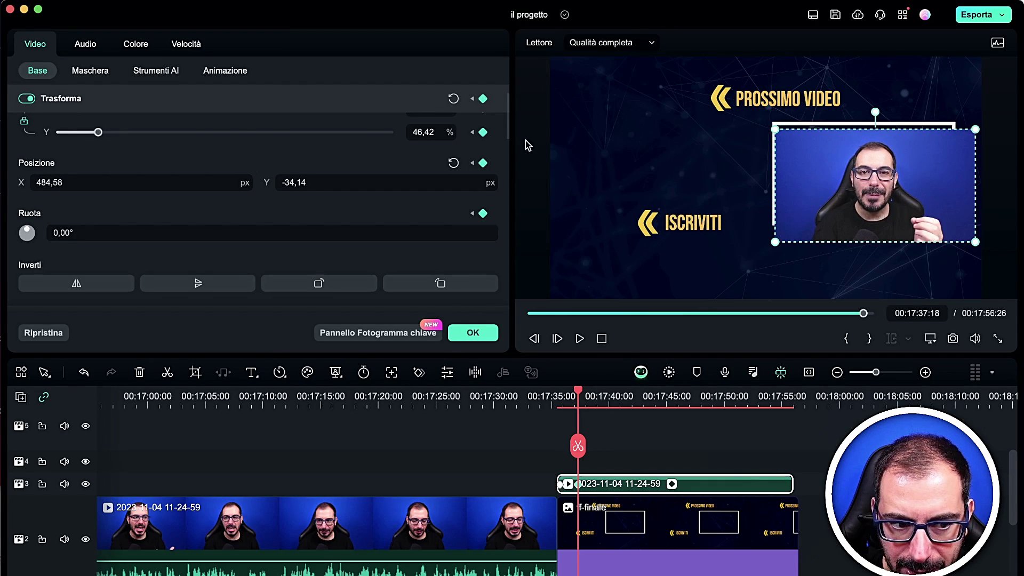
drag(976, 241, 954, 227)
drag(907, 192, 897, 181)
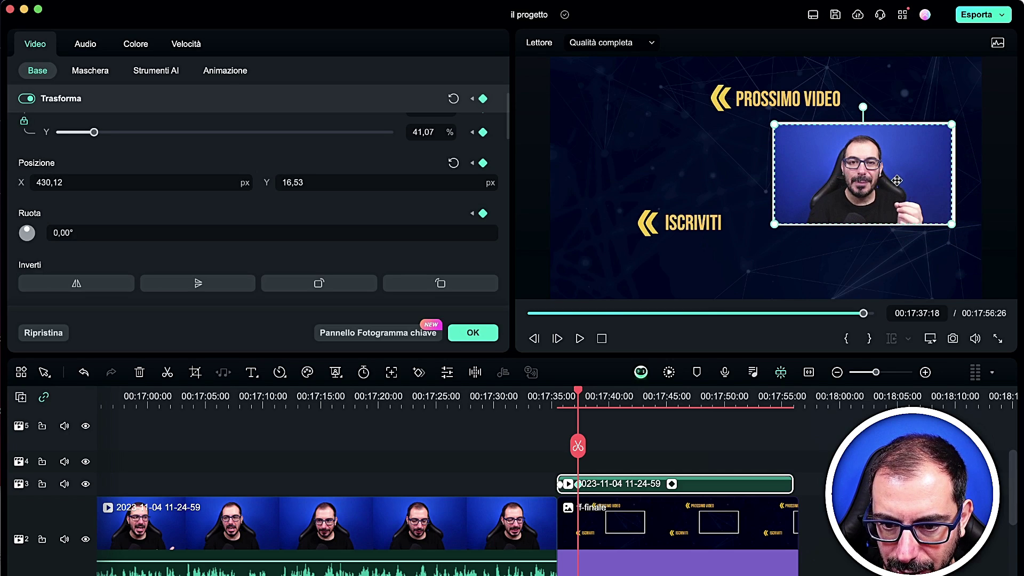
- Speed up the closing clip's shrink animation by moving its second keyframe to about 00:17:36:30, playing back the transition
click(553, 443)
key(space)
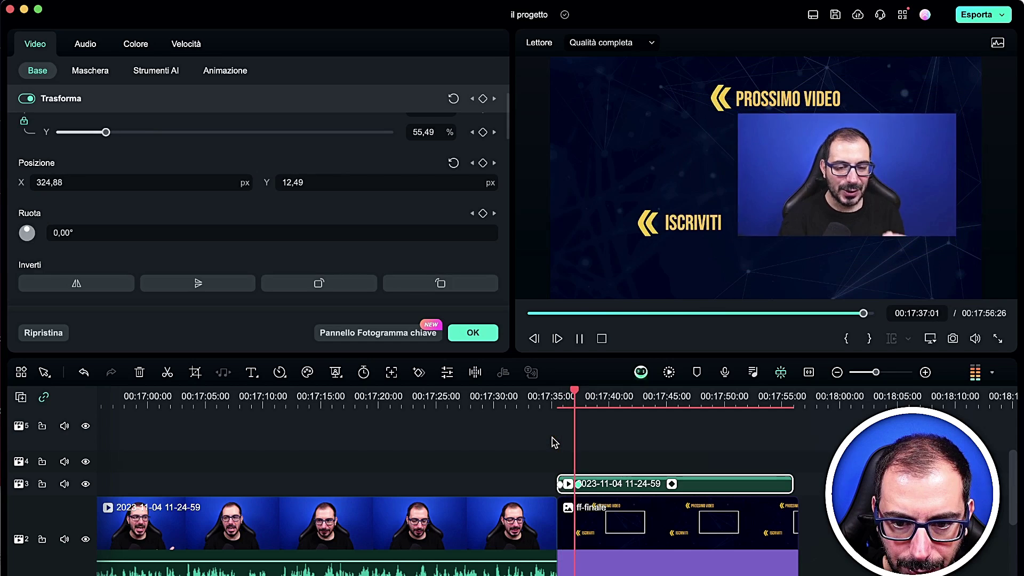
key(space)
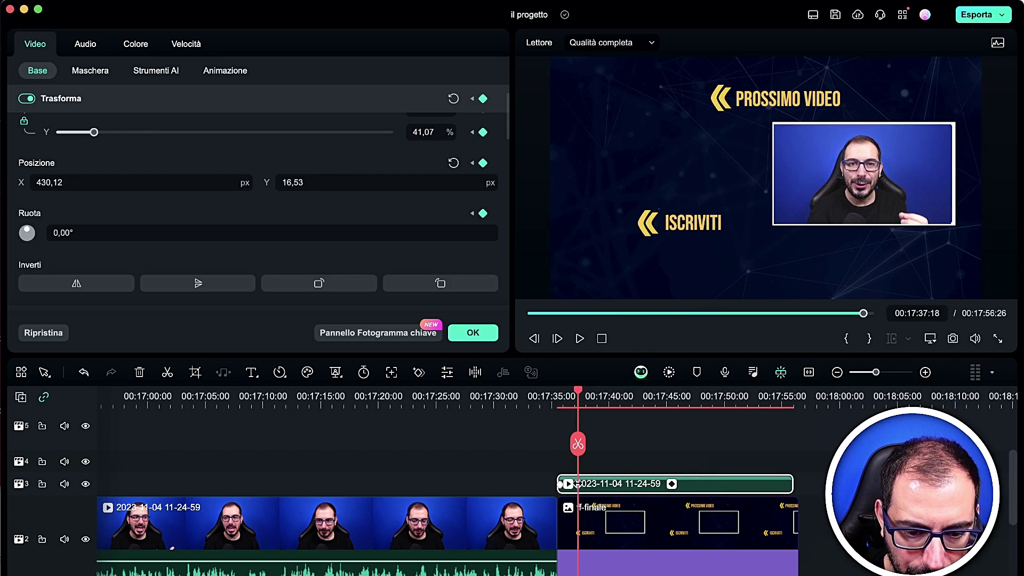
drag(578, 444, 558, 453)
key(space)
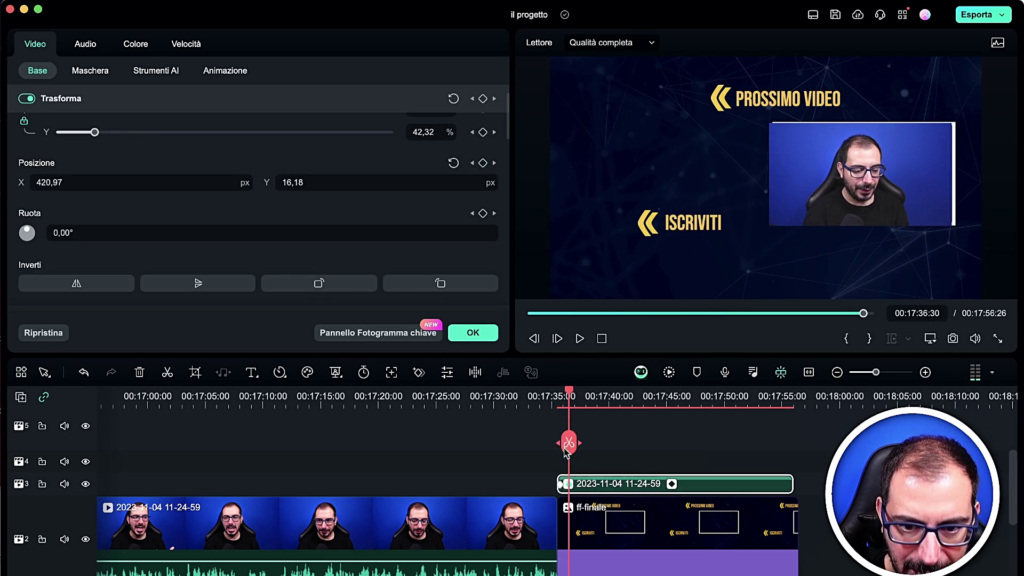
key(space)
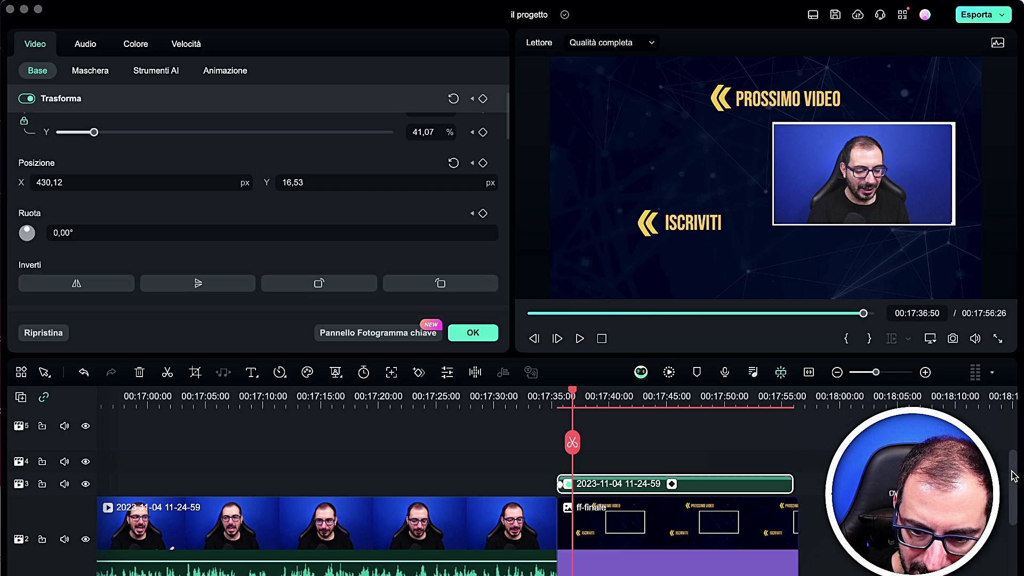
- Add the finale music to audio track 1, starting at 00:17:35:29 beneath the ff-finale image
drag(1014, 475, 1014, 497)
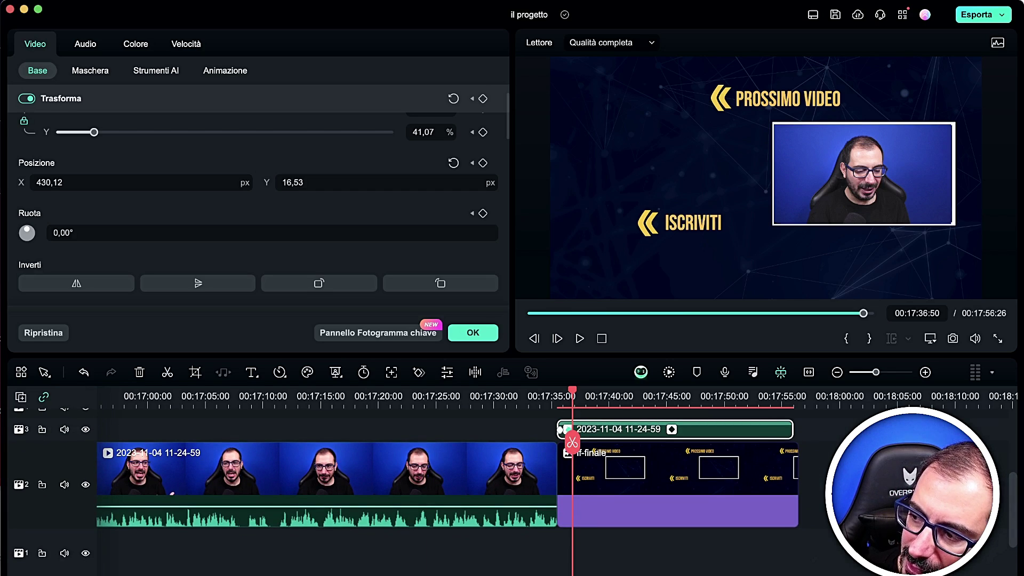
drag(611, 571, 582, 536)
click(707, 559)
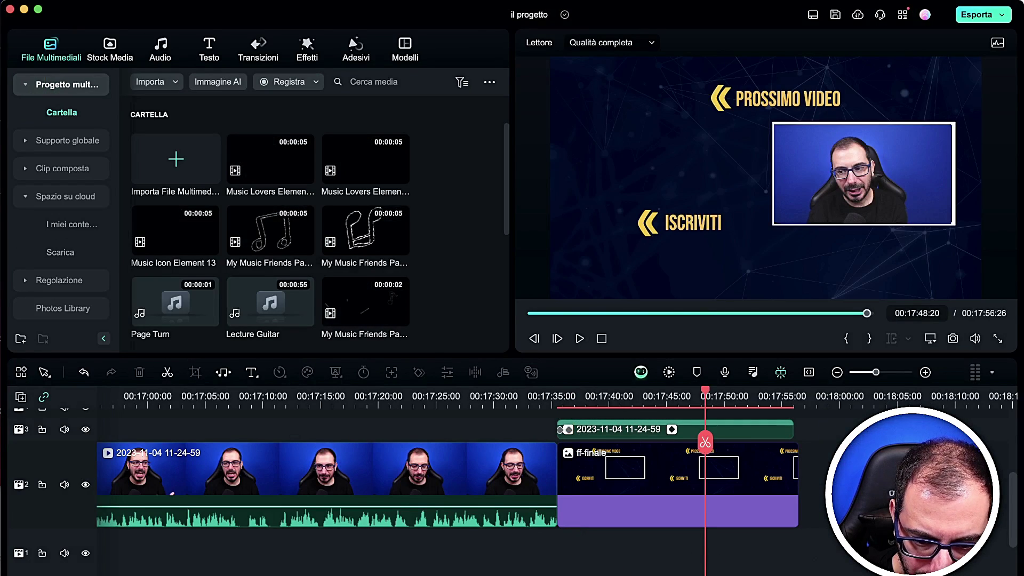
click(826, 572)
drag(747, 566, 743, 563)
scroll(743, 534, down, 3)
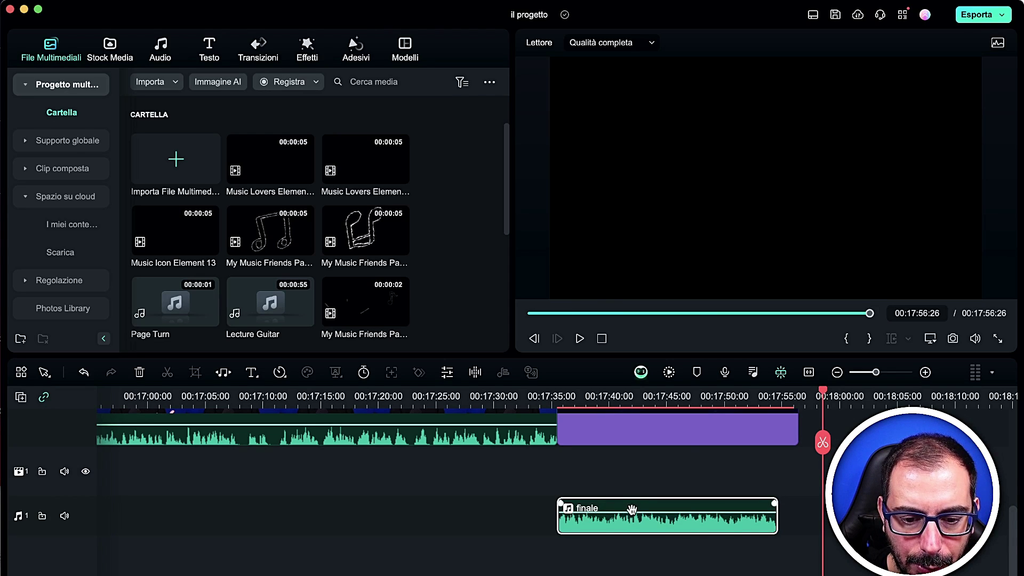
- Lower the finale music's volume to -17,57 dB and play back the ending from 00:17:35:29
drag(632, 509, 634, 522)
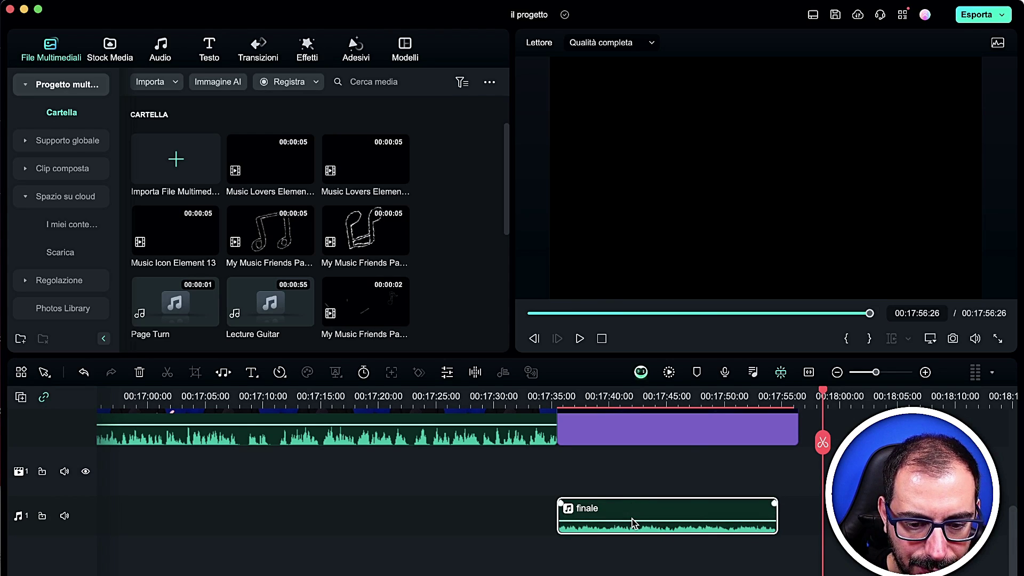
double_click(634, 512)
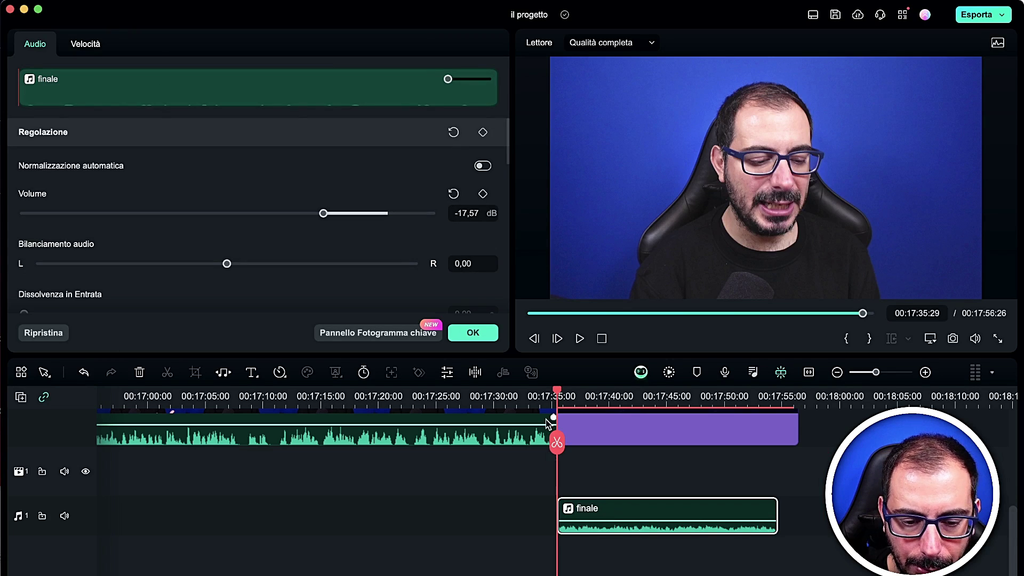
key(space)
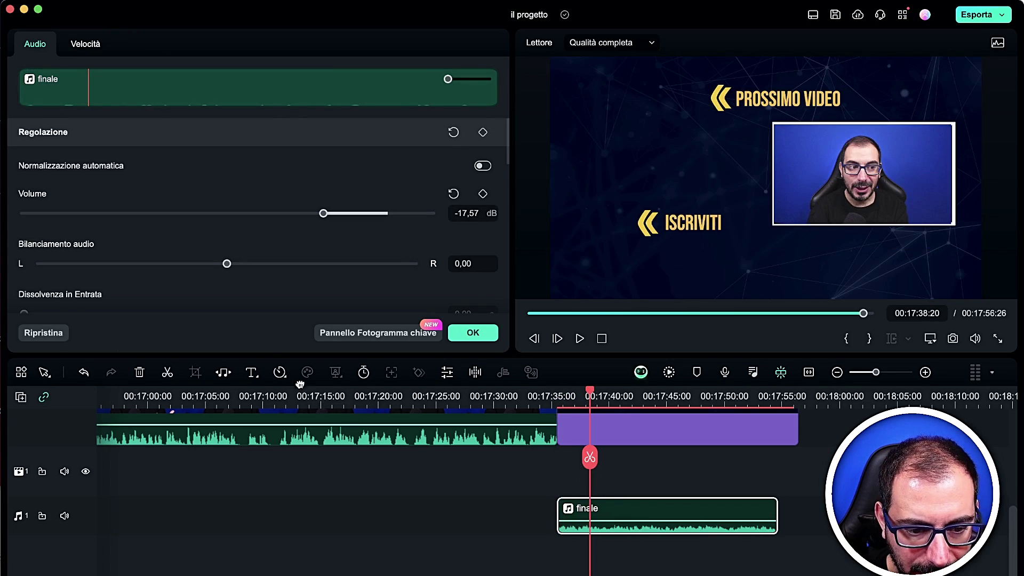
- Use audio stretch on the finale music to extend its start back to about 00:17:04
click(223, 373)
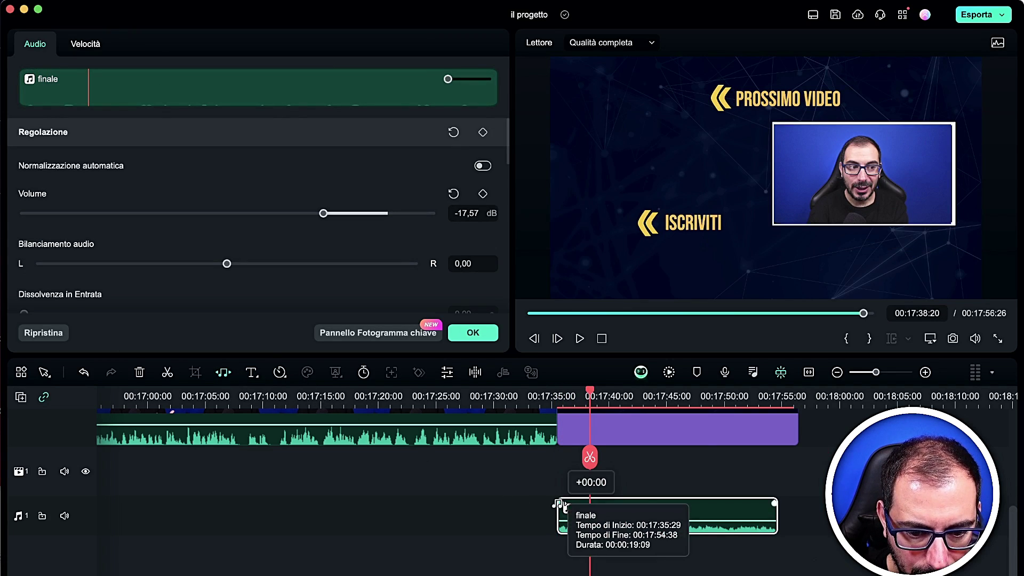
drag(559, 501, 205, 491)
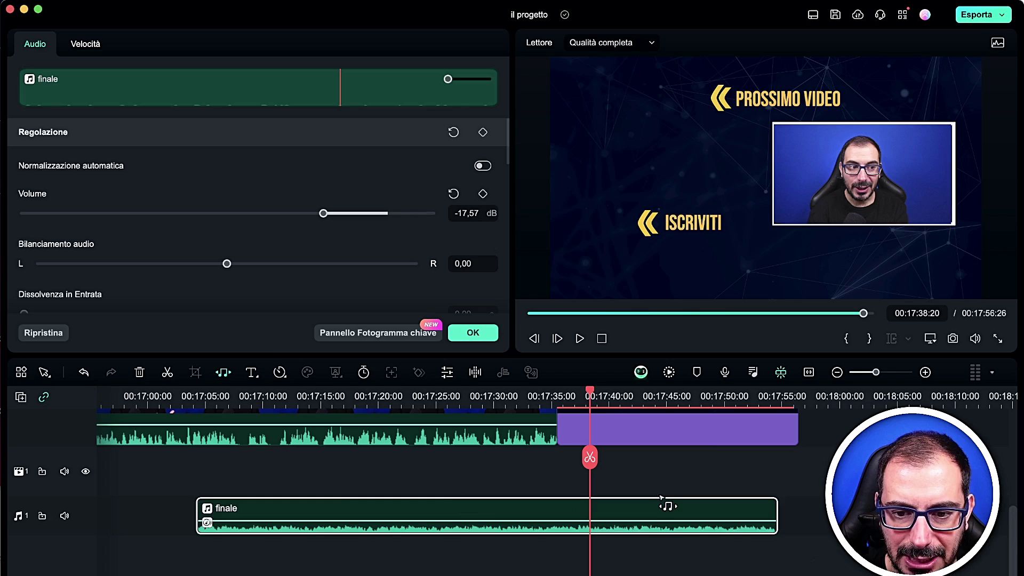
- Return to the project's opening section and show the video properties of the "Strumento 1" title
scroll(667, 503, up, 3)
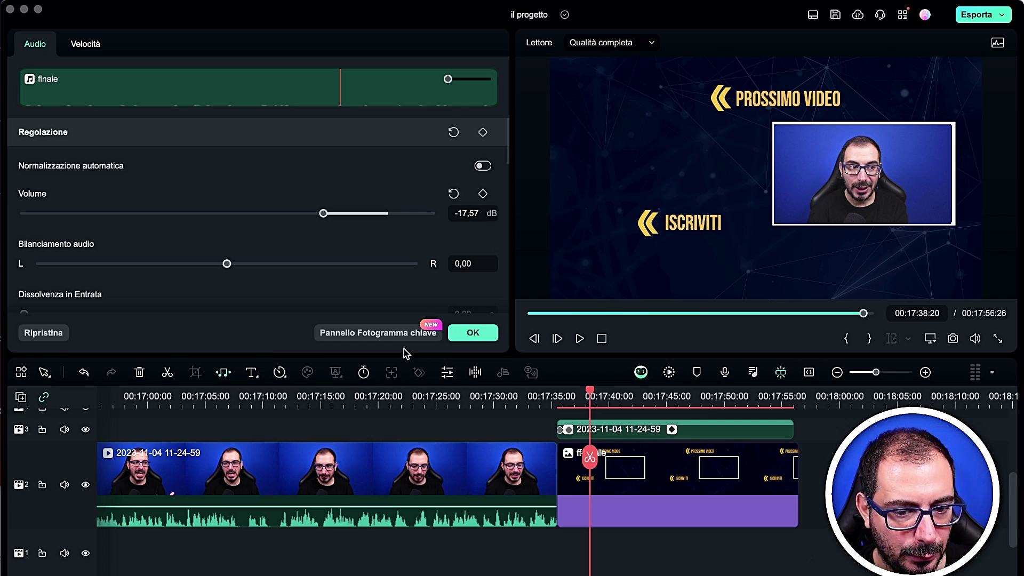
click(361, 441)
key(Up)
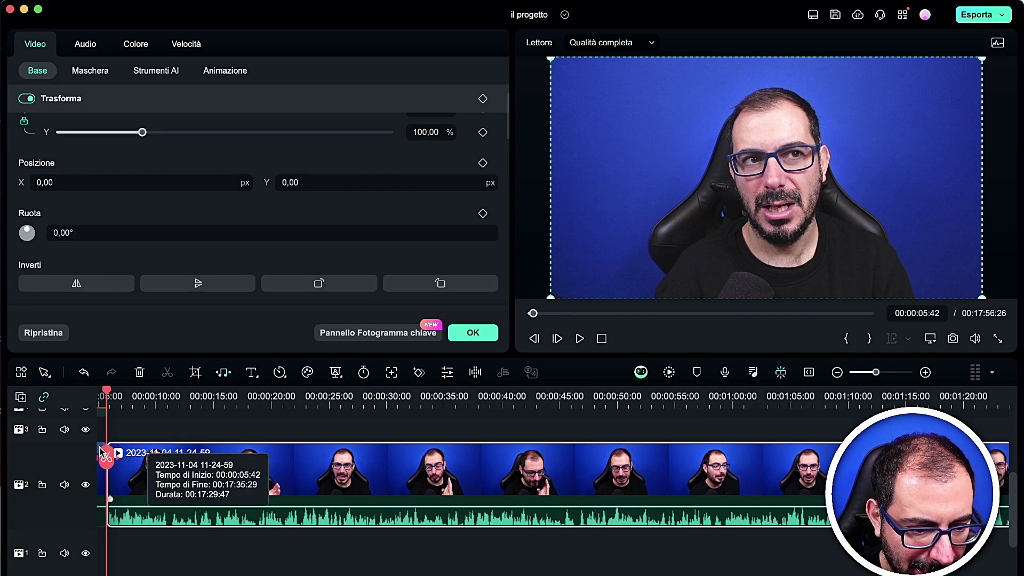
scroll(76, 443, up, 2)
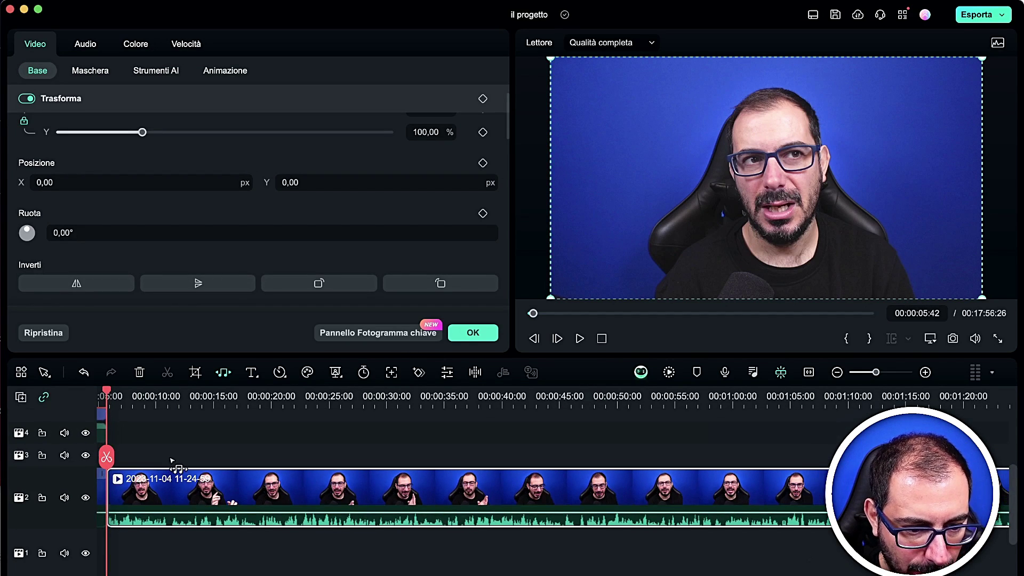
scroll(171, 460, left, 3)
scroll(171, 460, up, 2)
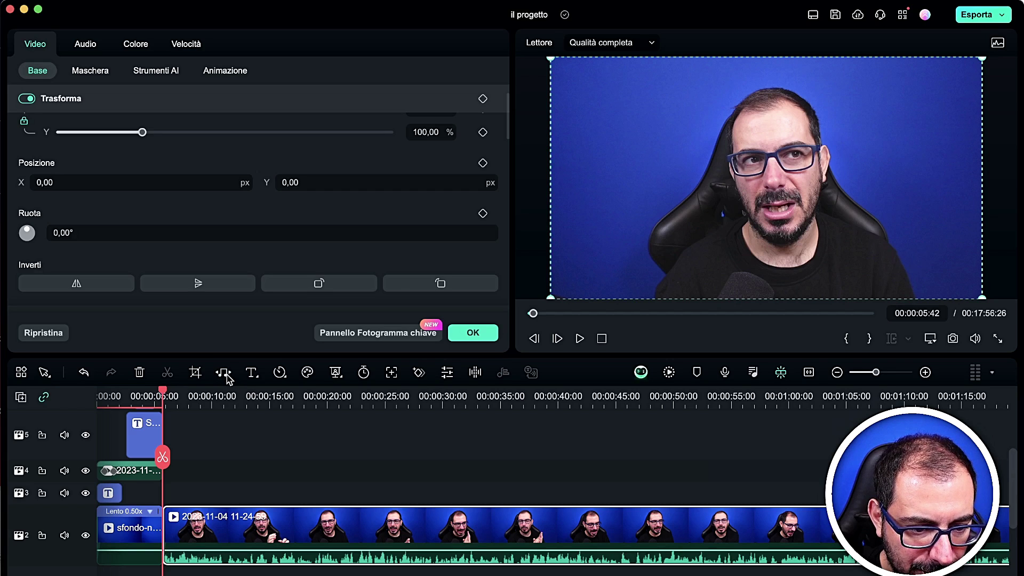
click(126, 441)
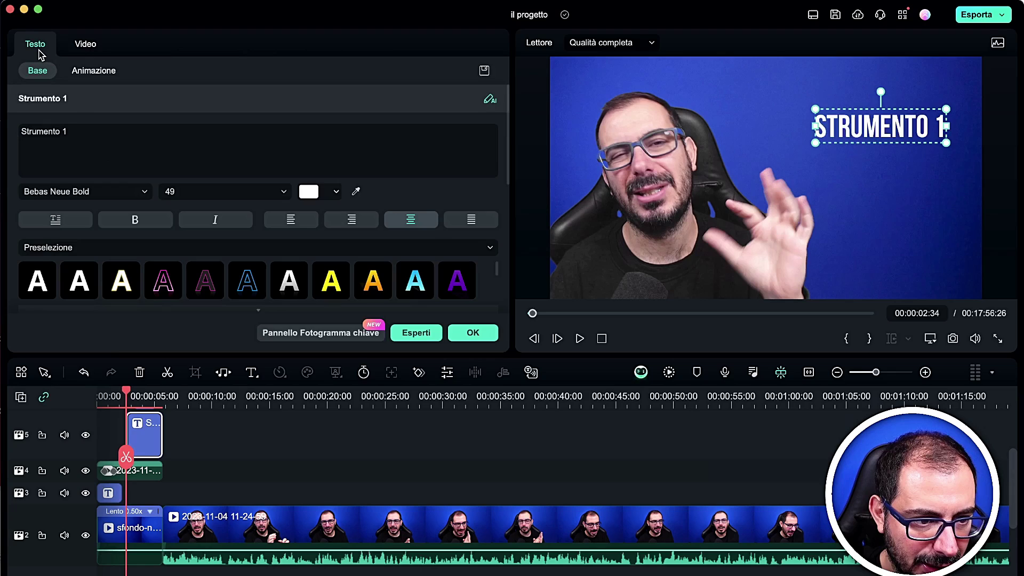
click(83, 51)
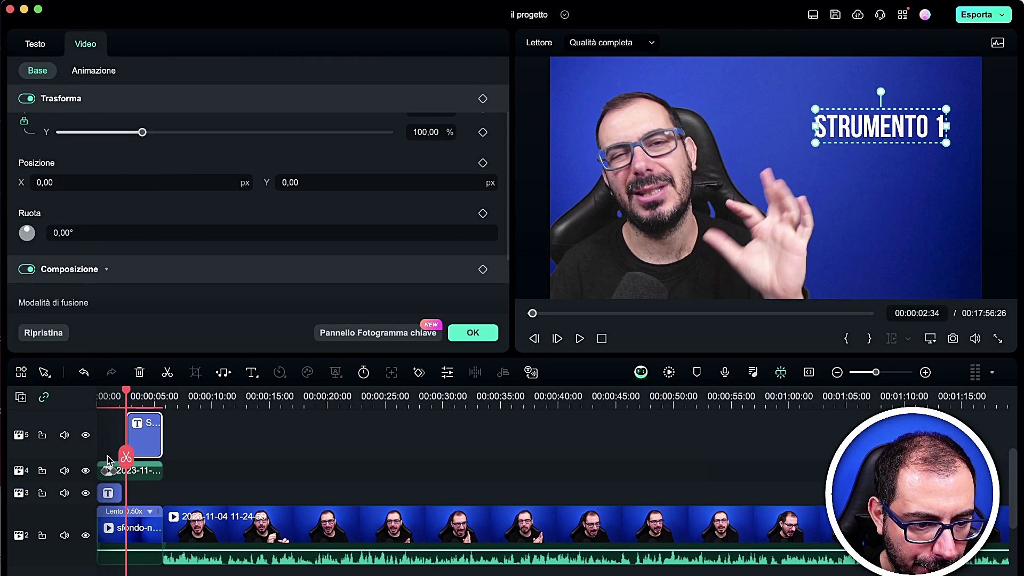
- Slightly adjust the colour temperature of the 2023-11-04 clip on track 4 and review its light and vignette settings
click(149, 477)
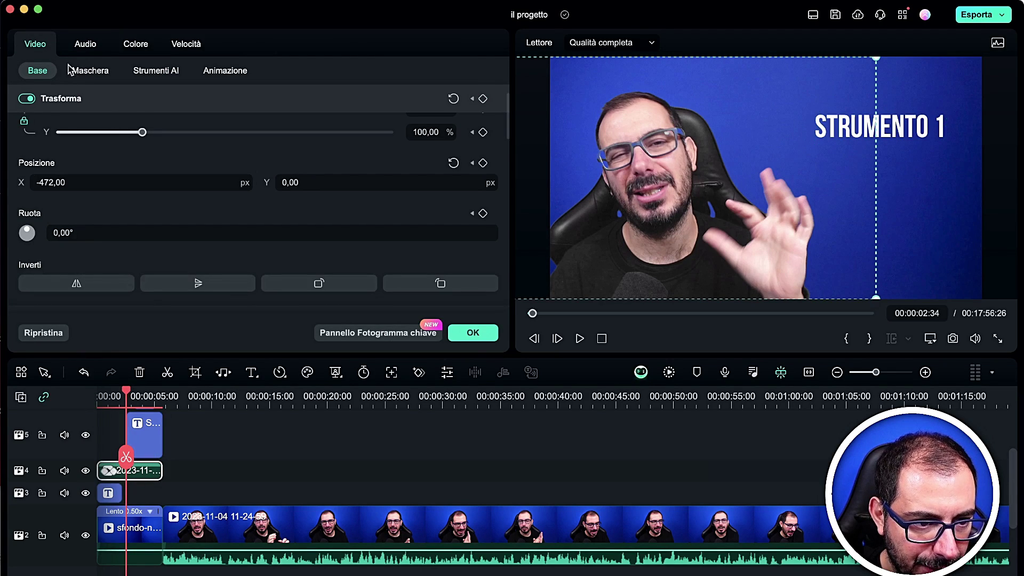
click(140, 44)
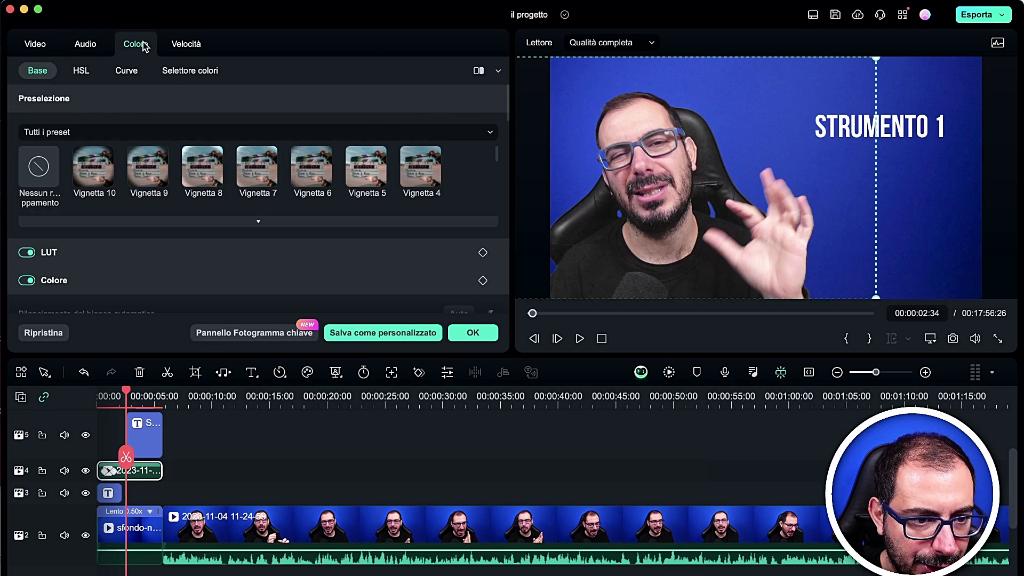
scroll(150, 229, down, 5)
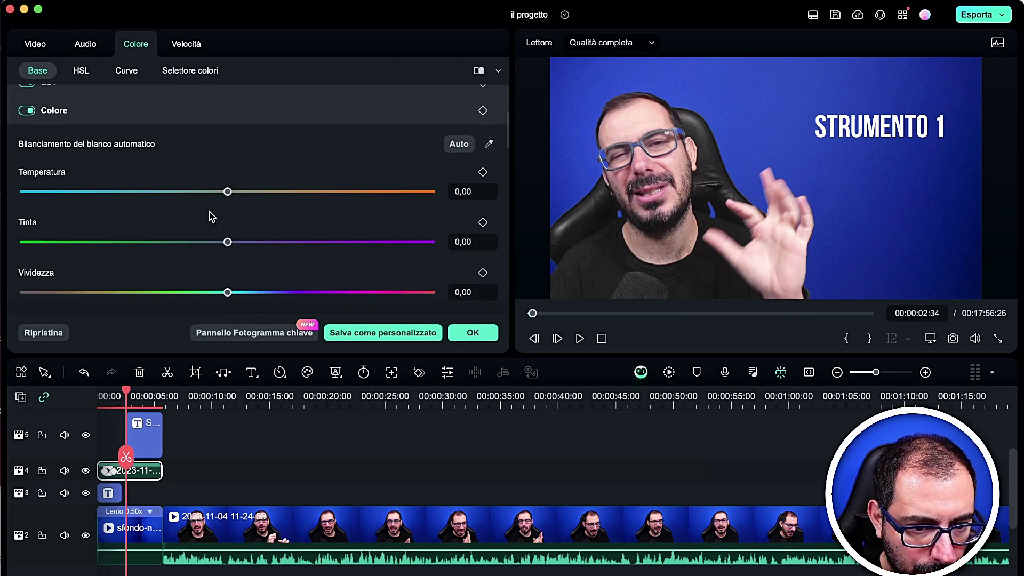
mouse_move(228, 192)
mouse_down()
mouse_move(354, 194)
mouse_move(164, 193)
mouse_move(232, 199)
mouse_up()
scroll(229, 195, down, 10)
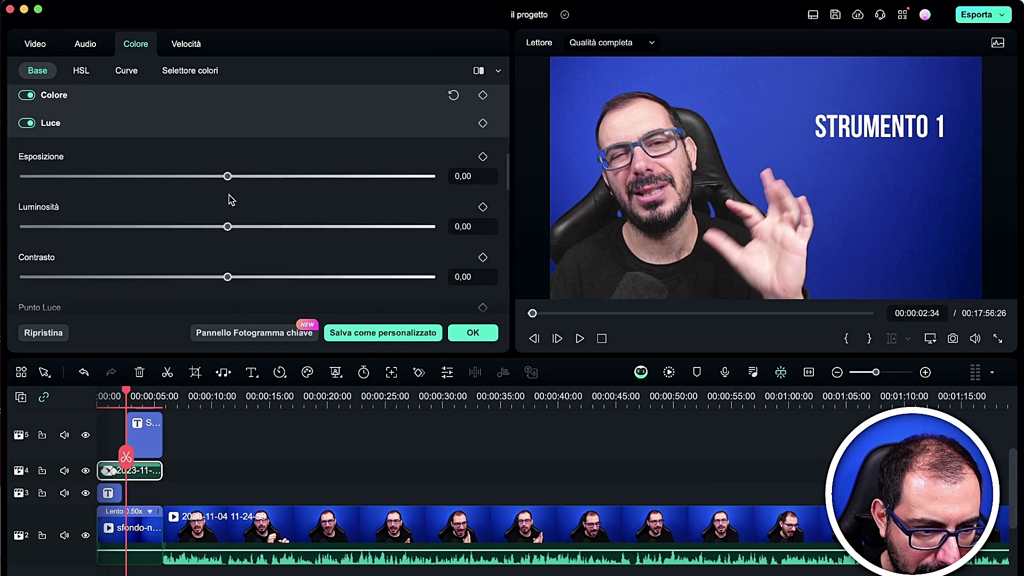
scroll(229, 195, down, 8)
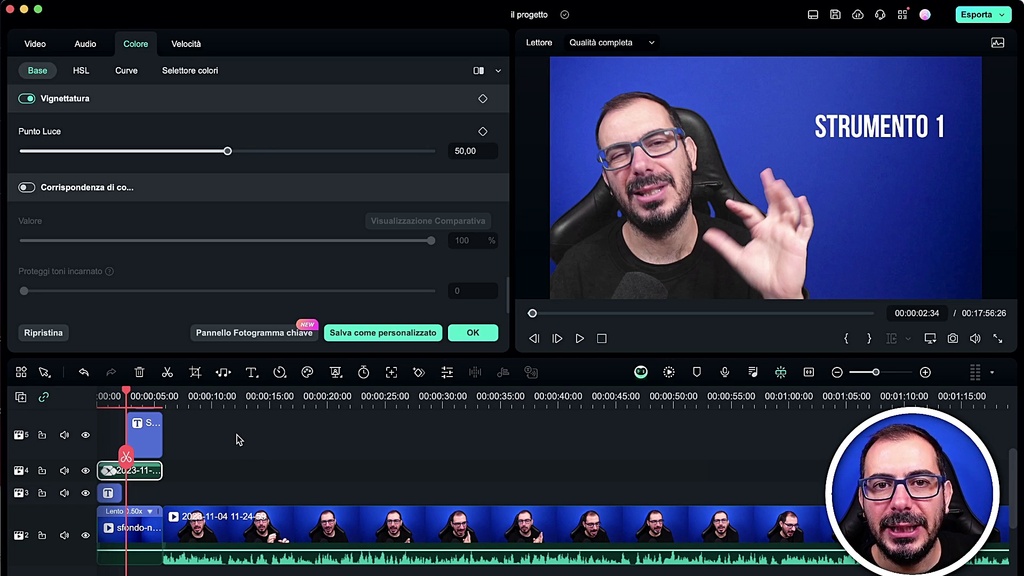
- Move the playhead to 00:00:09:53 on the track 5 clip and open the Filmora Copilot assistant
click(109, 423)
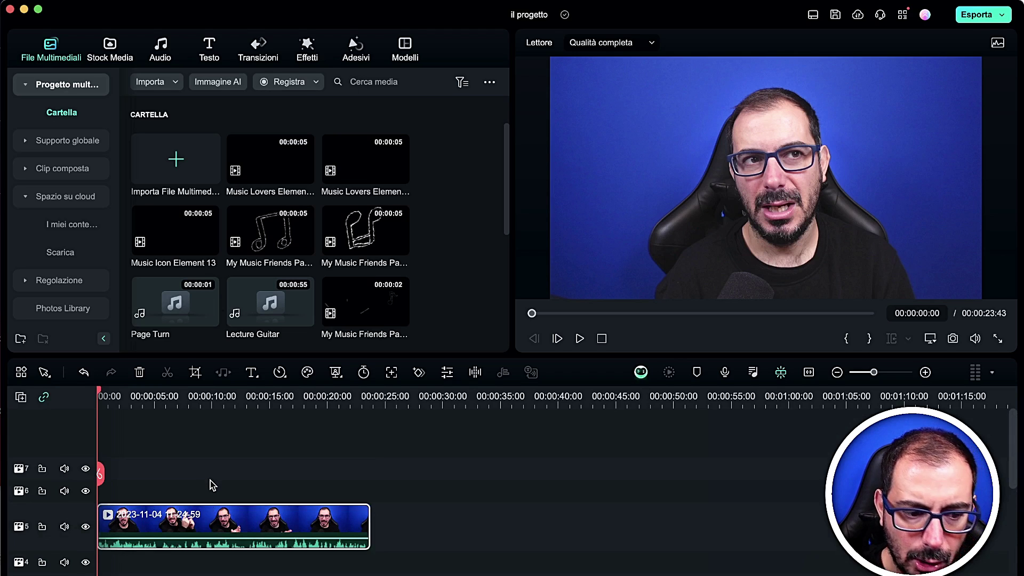
scroll(213, 485, down, 2)
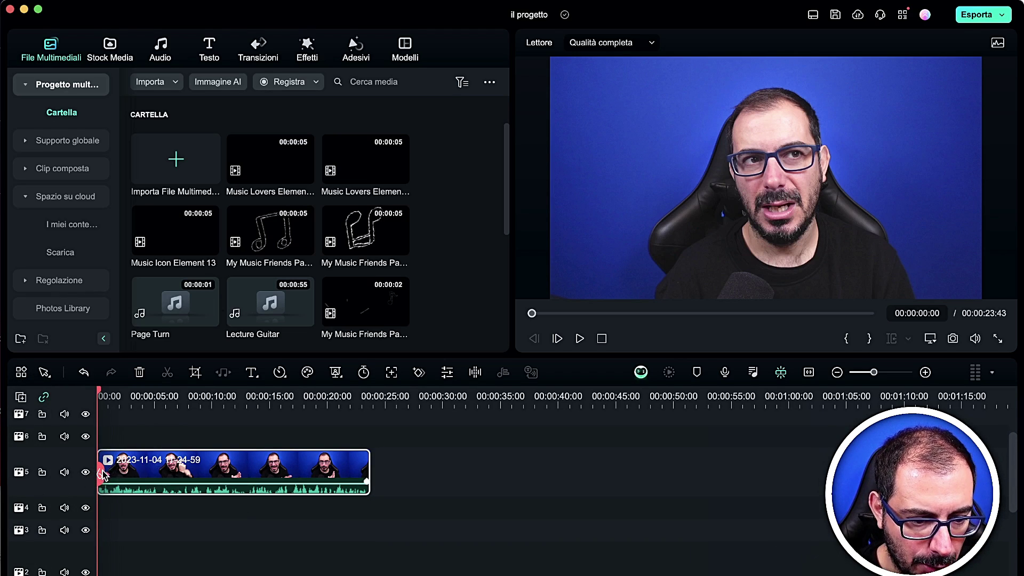
drag(102, 475, 223, 465)
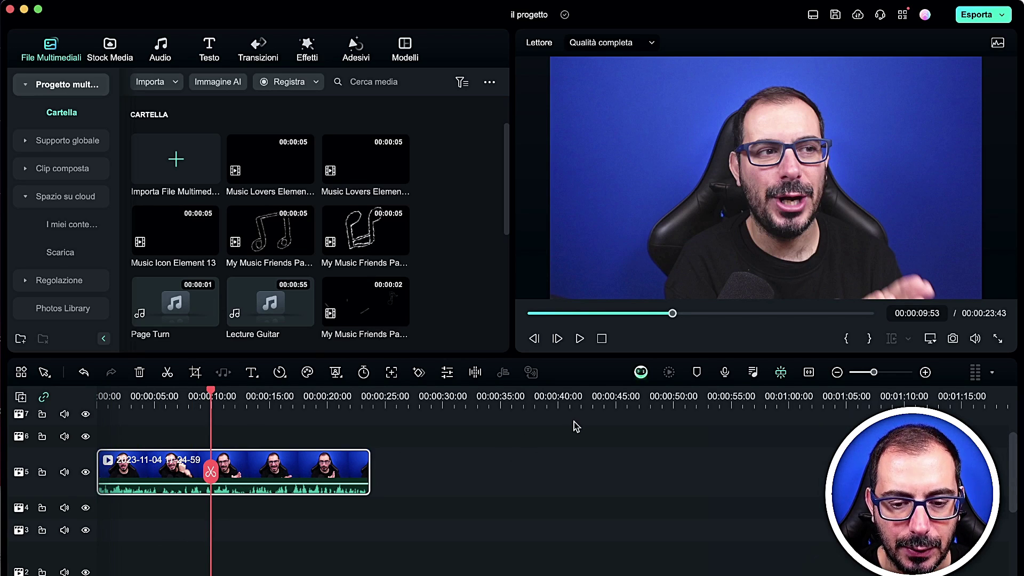
click(641, 372)
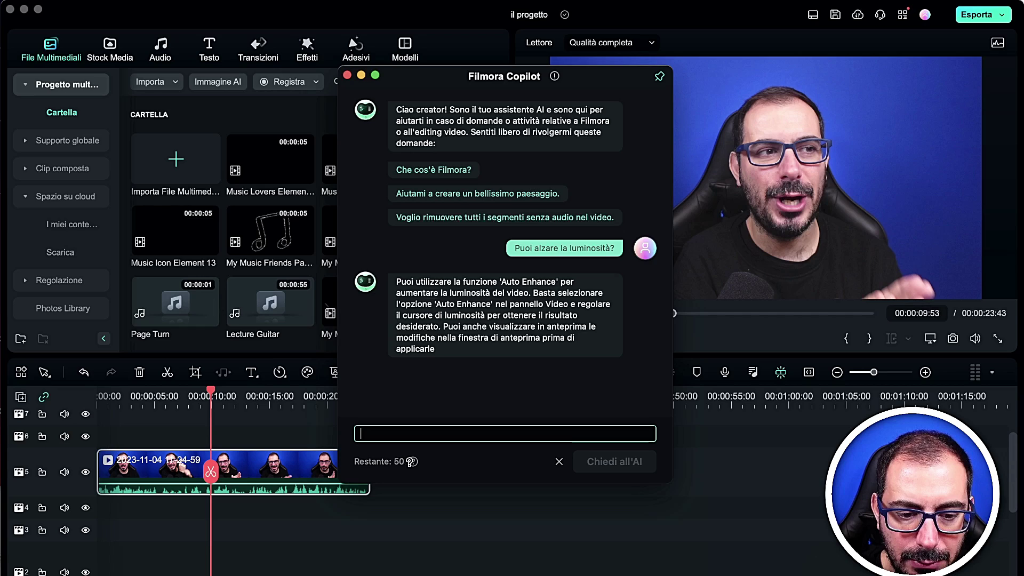
mouse_move(412, 462)
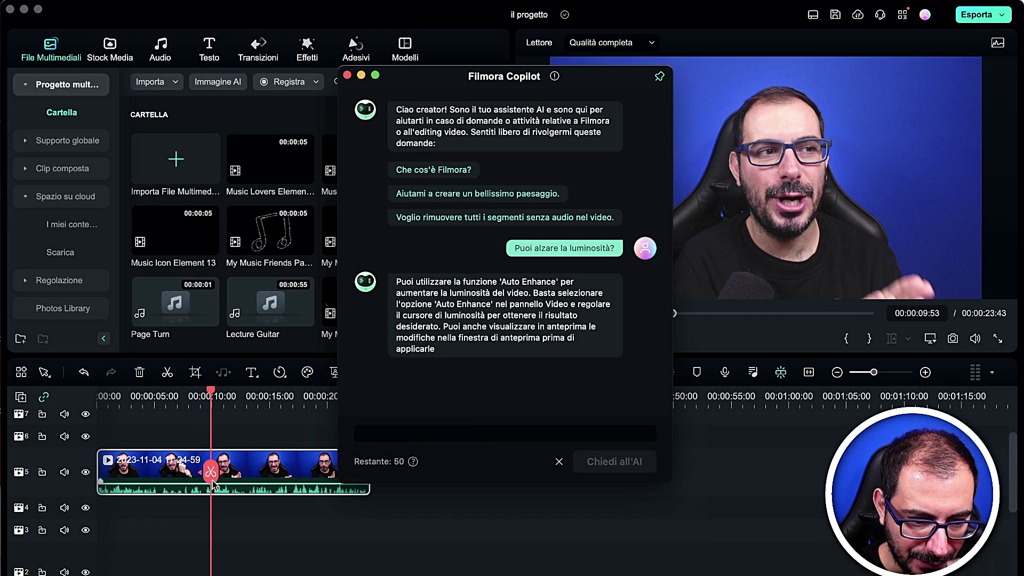
- Ask Filmora Copilot "Mi puoi alzare la luminosità?"
click(419, 441)
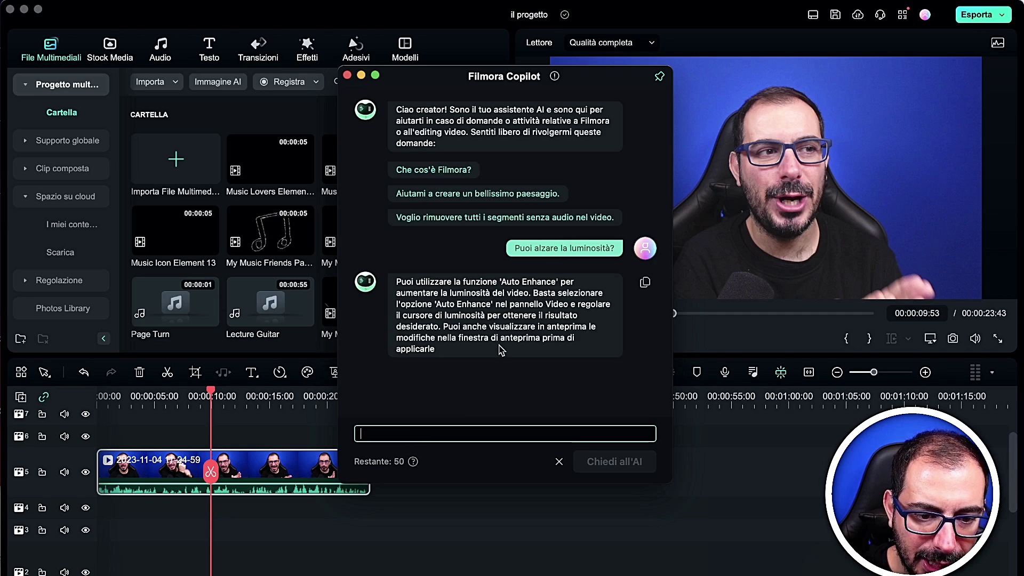
text(Mi puoi )
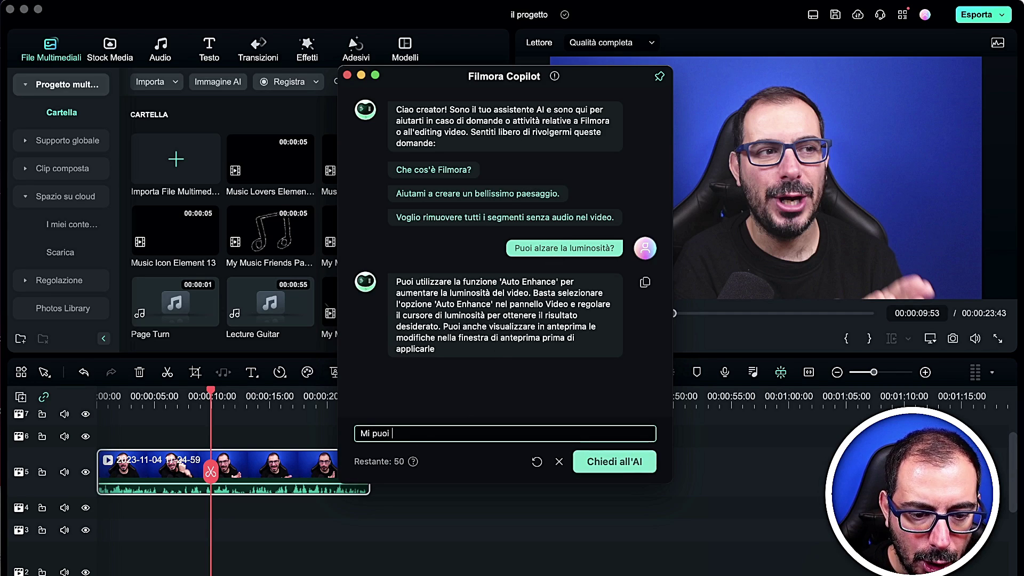
text(alzare la )
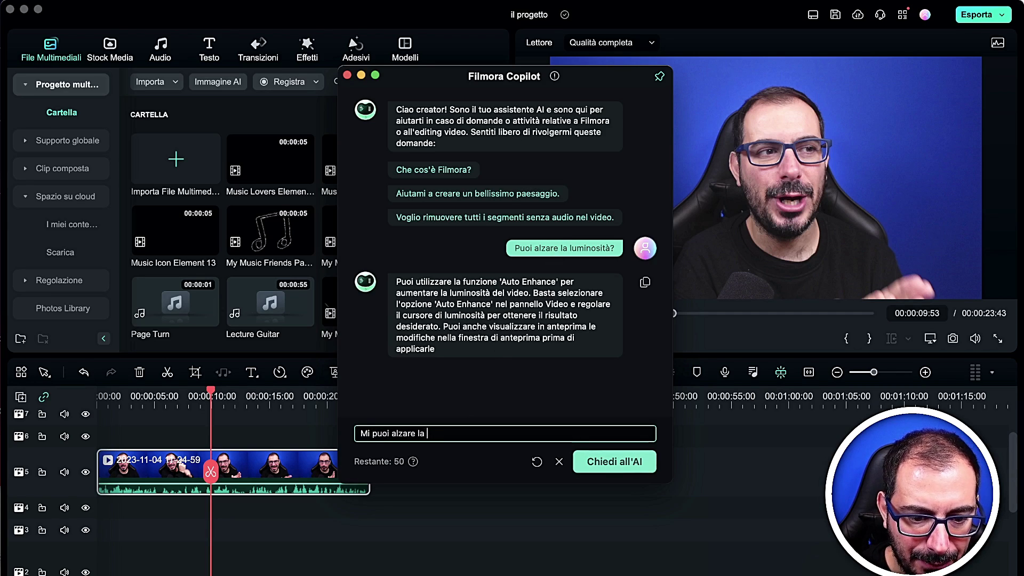
text(luminosità?)
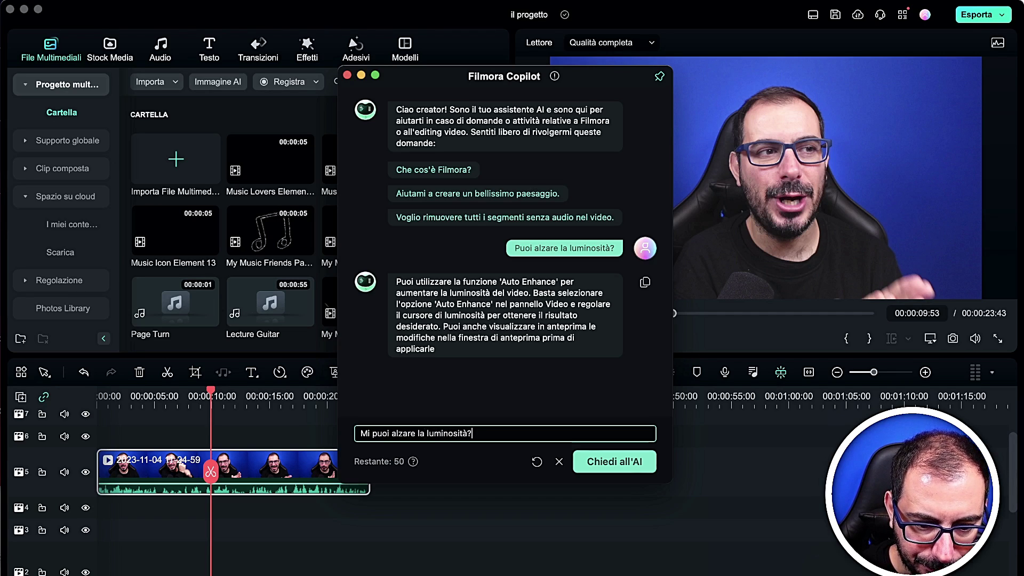
key(Return)
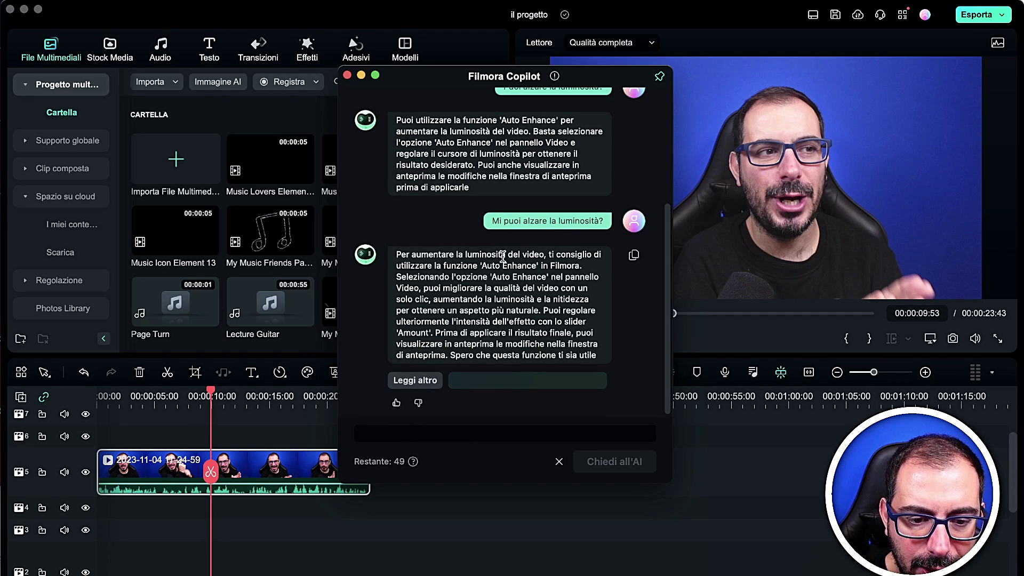
- Open the further-reading page for Copilot's brightness answer, switch back to Filmora and rate the answer as helpful
click(401, 381)
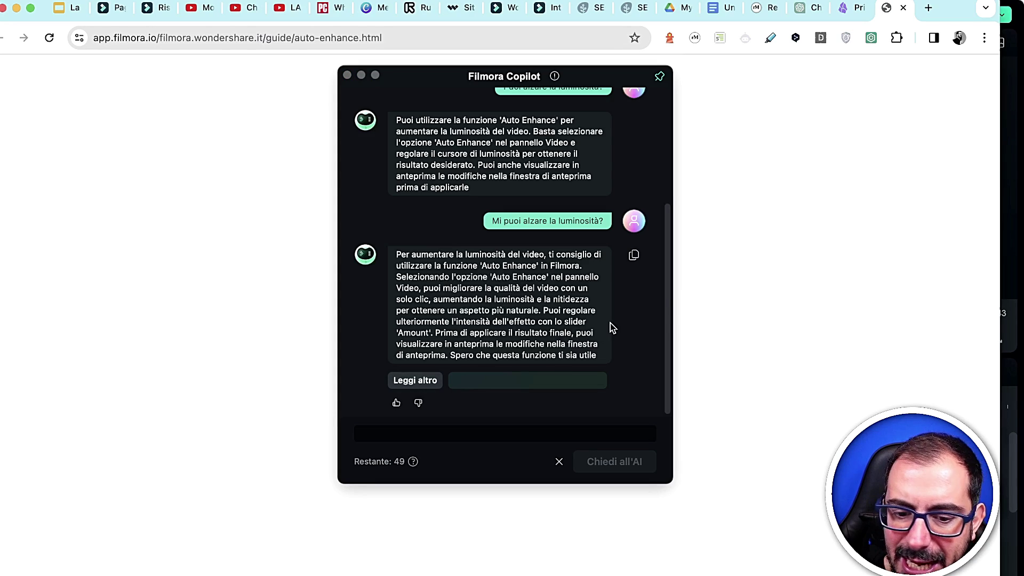
key(super+Tab)
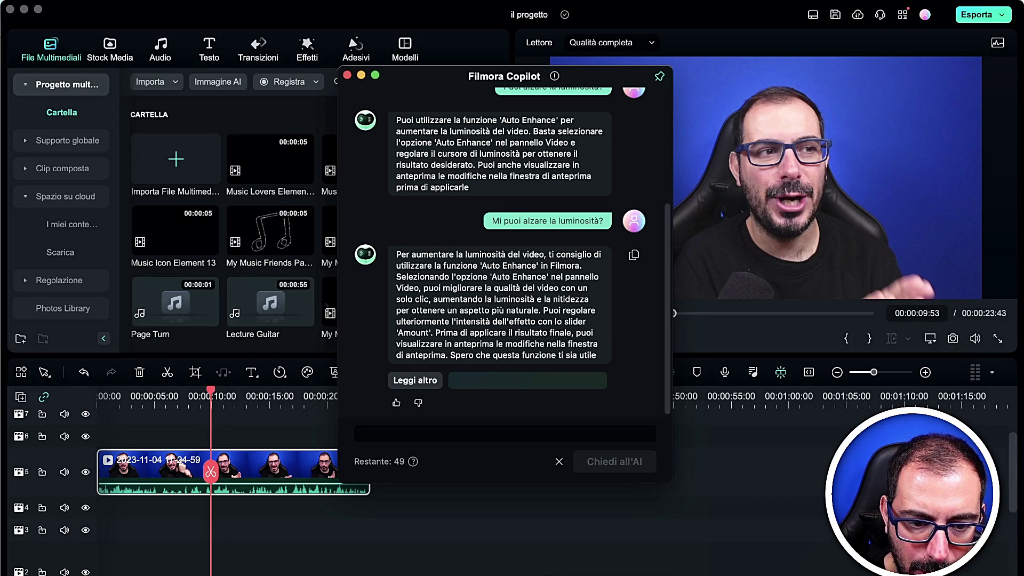
click(396, 403)
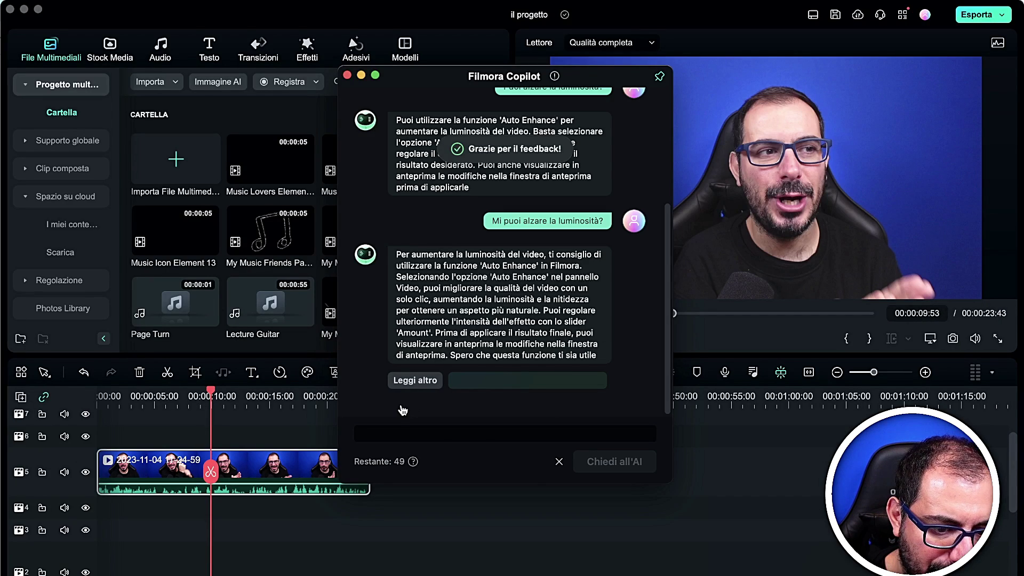
- Ask Copilot the suggested prompts about creating a beautiful landscape and removing segments without audio, and close the assistant
scroll(506, 336, up, 5)
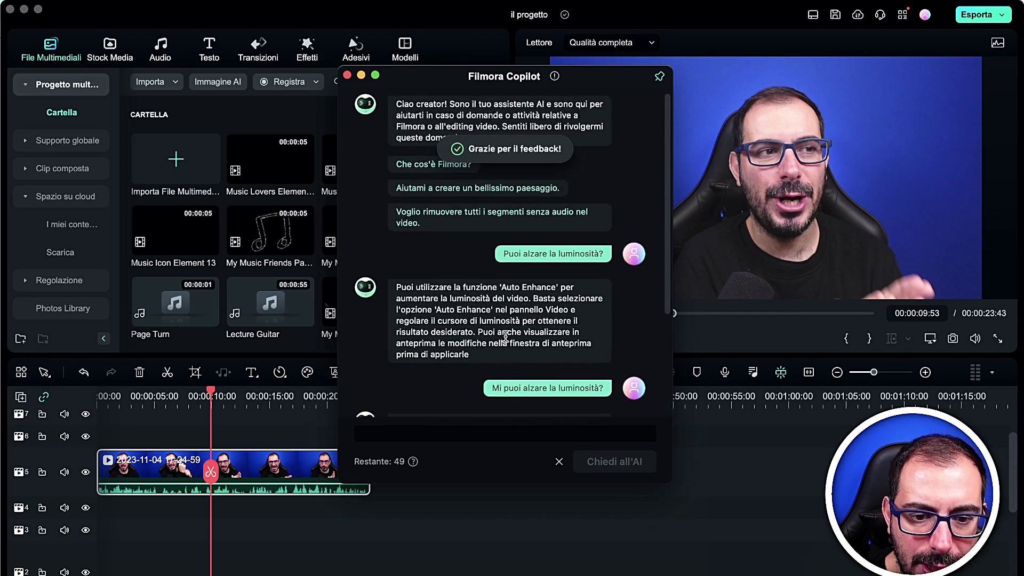
click(455, 195)
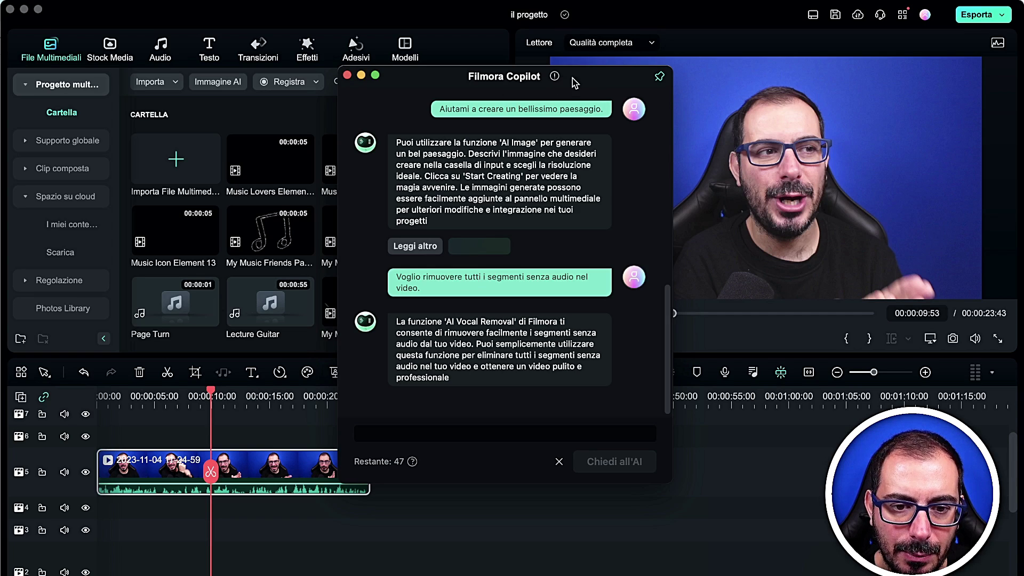
mouse_move(557, 78)
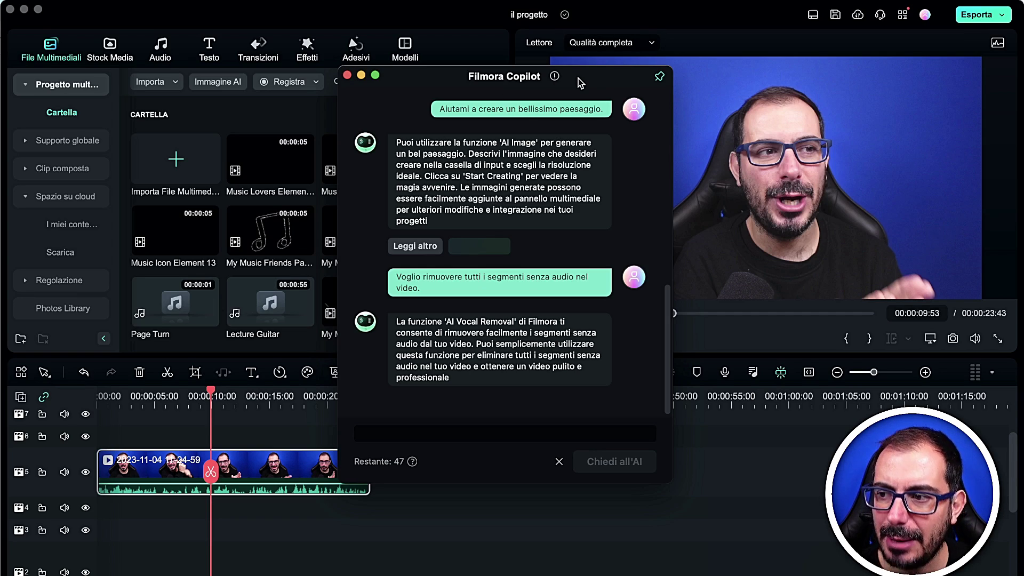
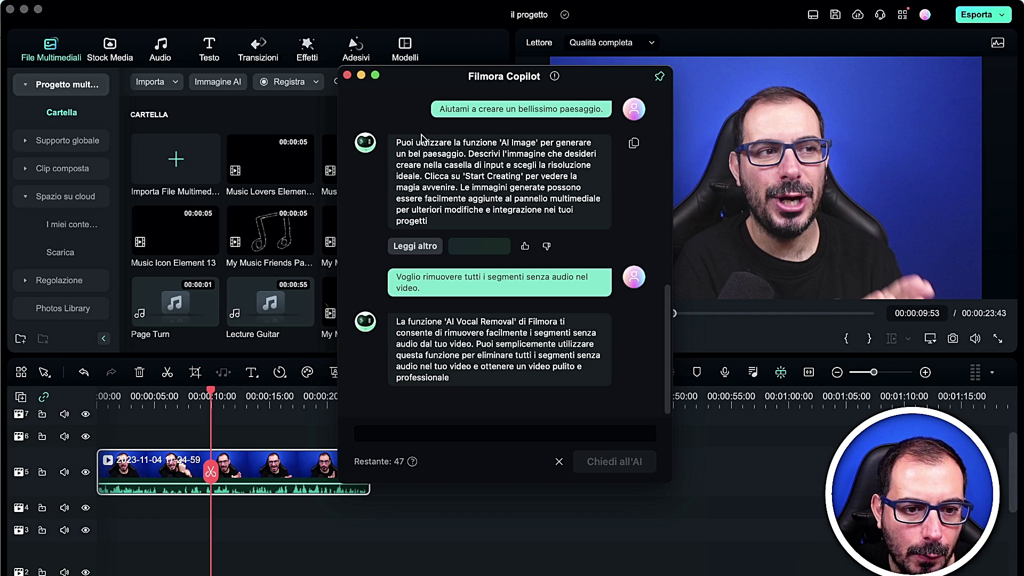
click(347, 75)
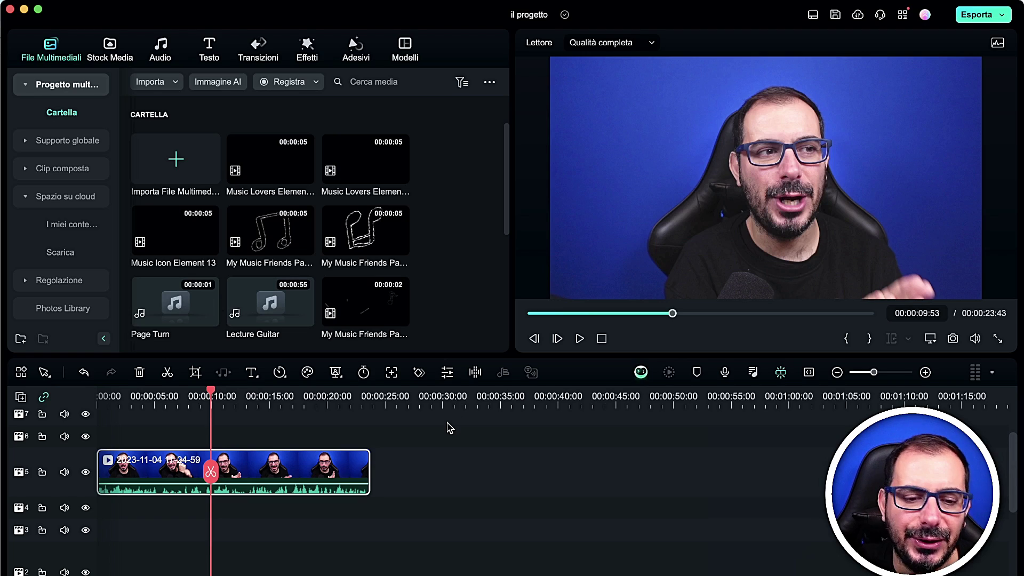
- Undo the last edit to the track 5 clip and add the Speech-to-Text (STT) tool to the timeline's quick tools, saving the layout
key(super+z)
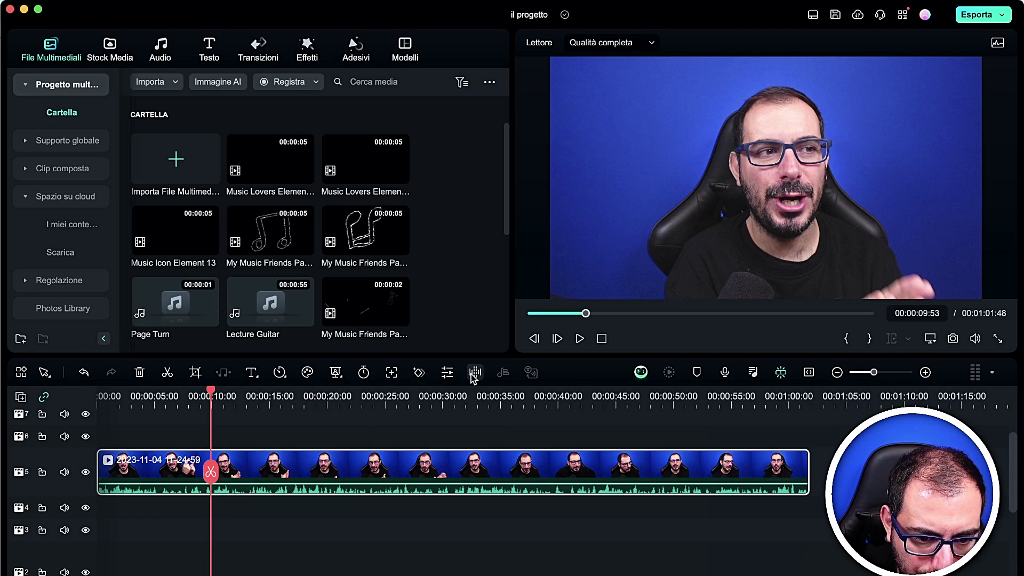
click(21, 373)
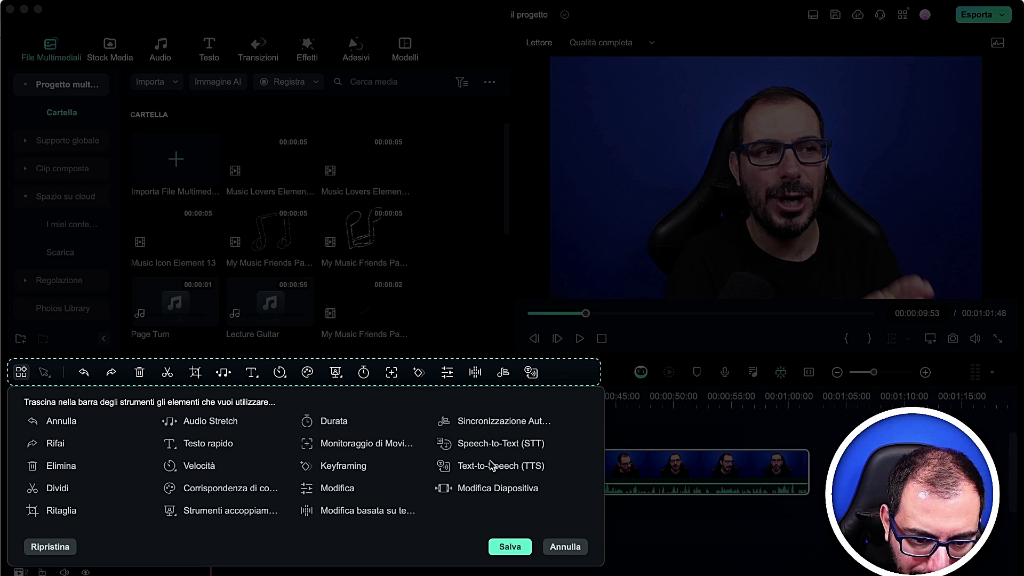
drag(487, 450, 557, 380)
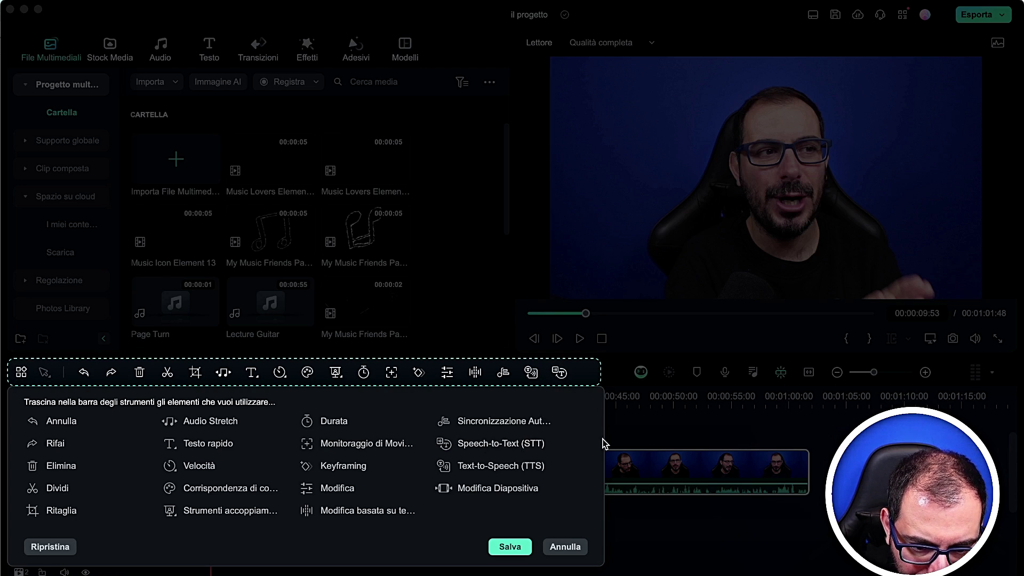
click(520, 553)
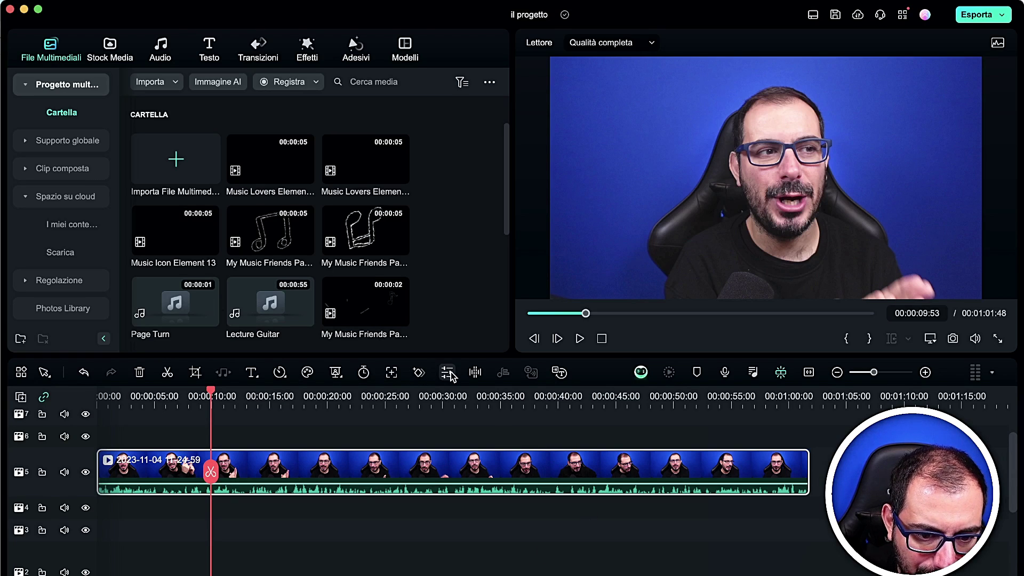
- Start AI silence detection on the track 5 clip using text-based editing, with Inglese (UK) as the transcription language
click(475, 373)
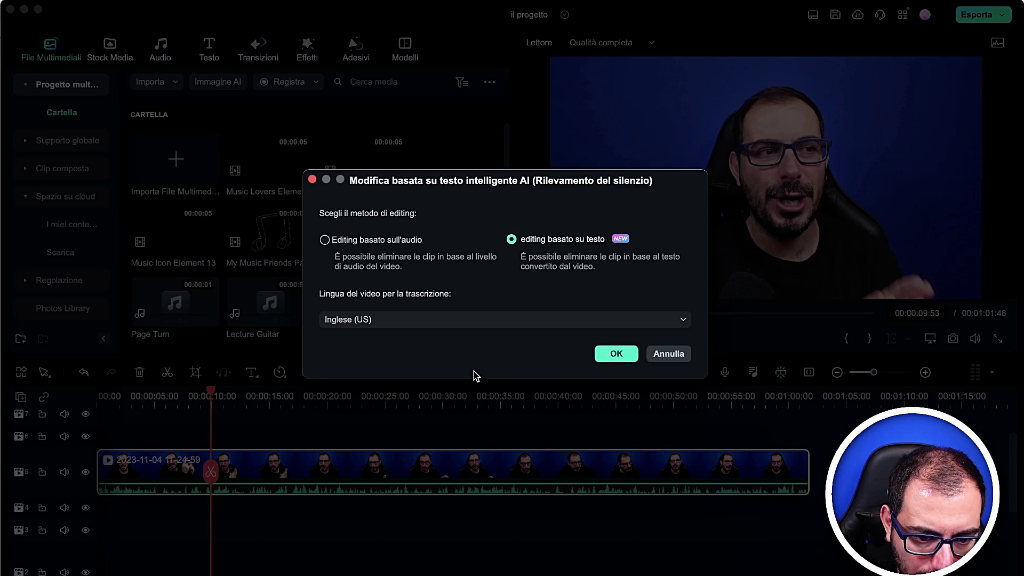
click(361, 241)
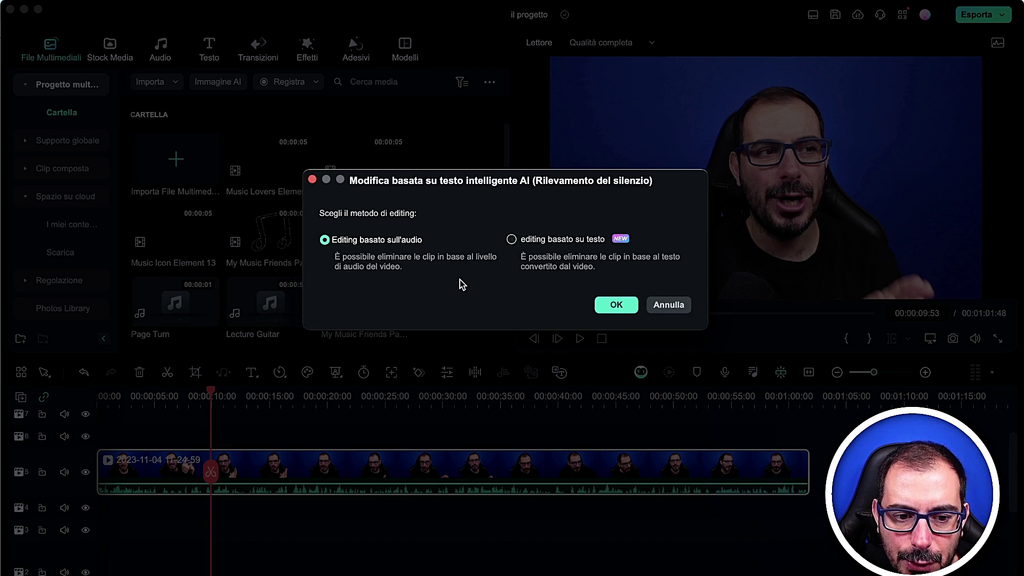
click(571, 239)
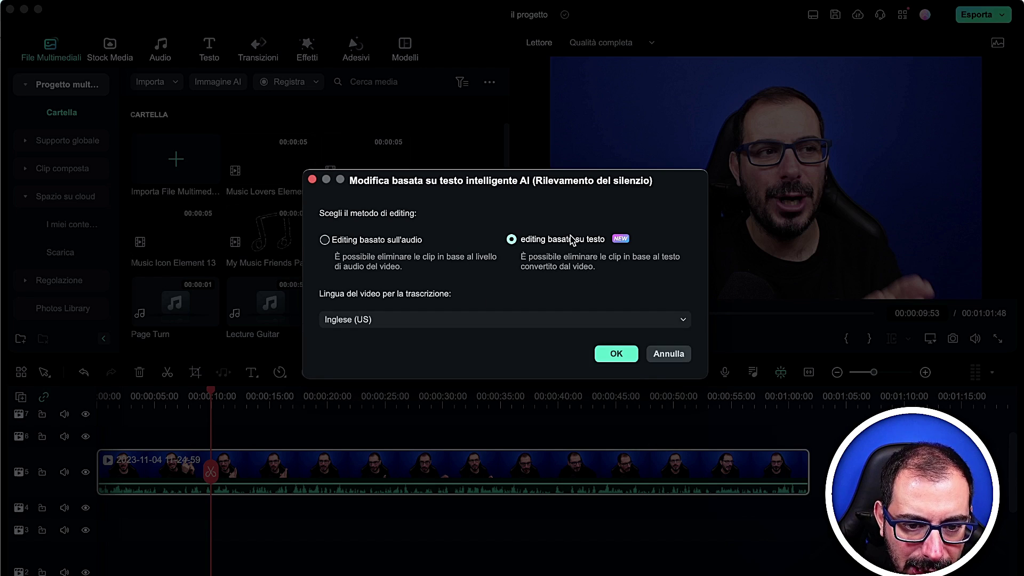
click(392, 319)
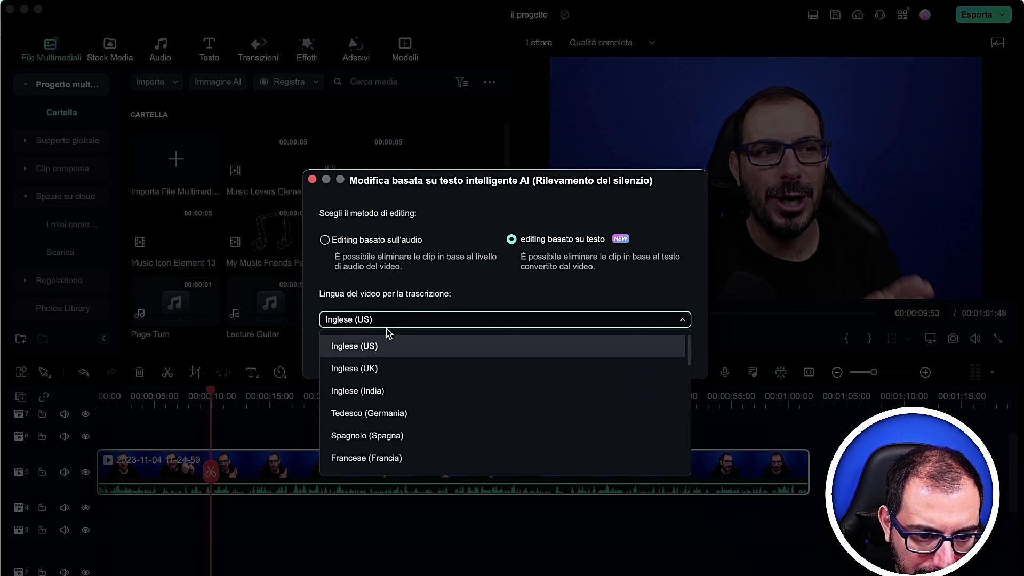
click(393, 370)
click(598, 353)
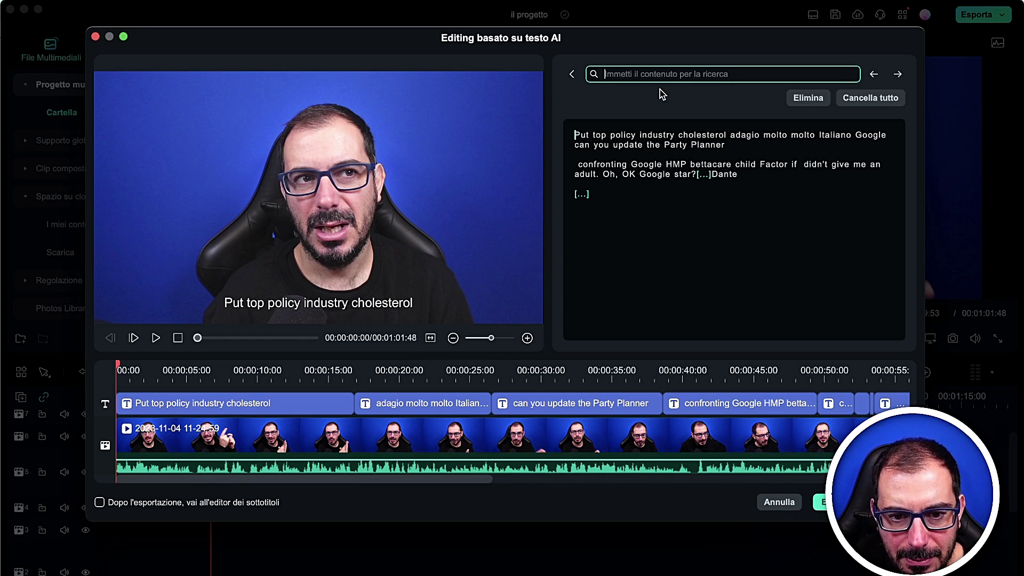
- Search the transcript for "ciao" and "policy", and delete the word "policy" together with its video segment
text(ciao)
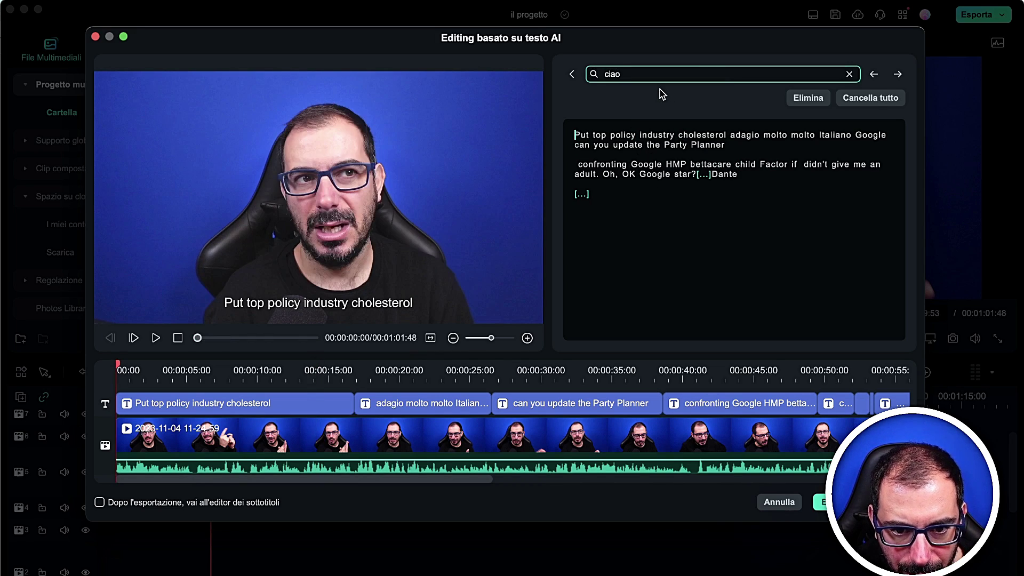
key(super+a)
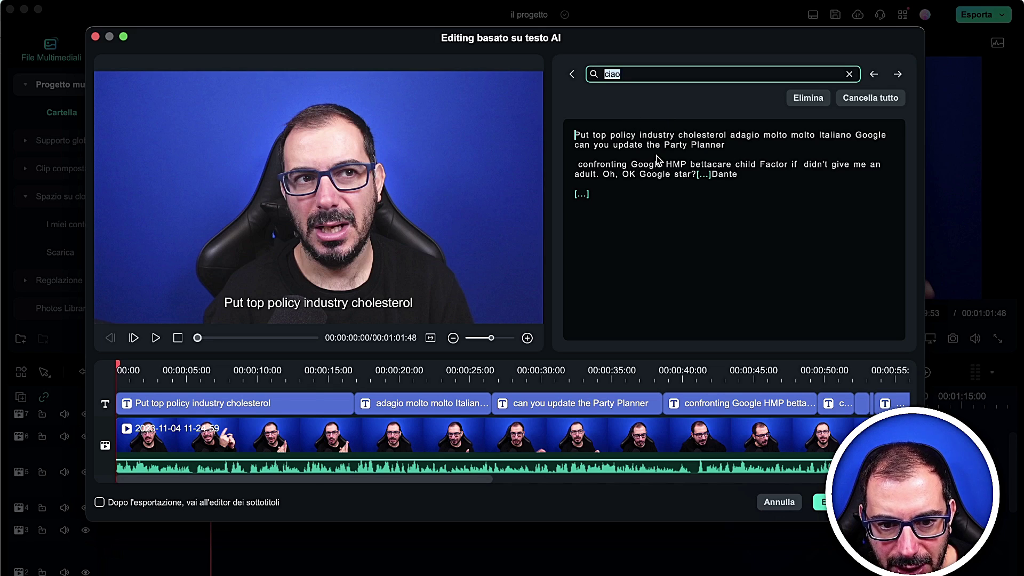
text(policu)
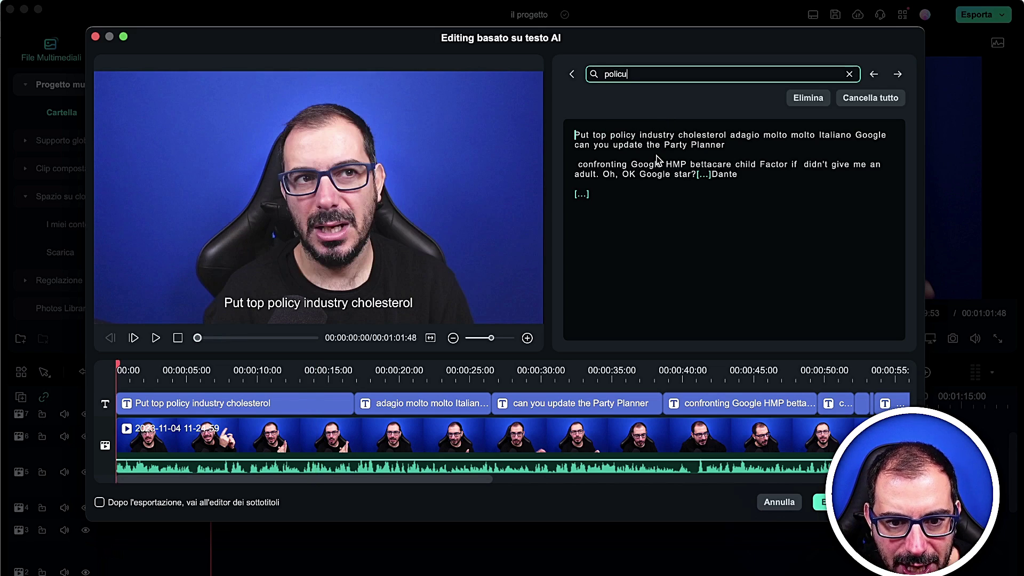
key(BackSpace)
text(c)
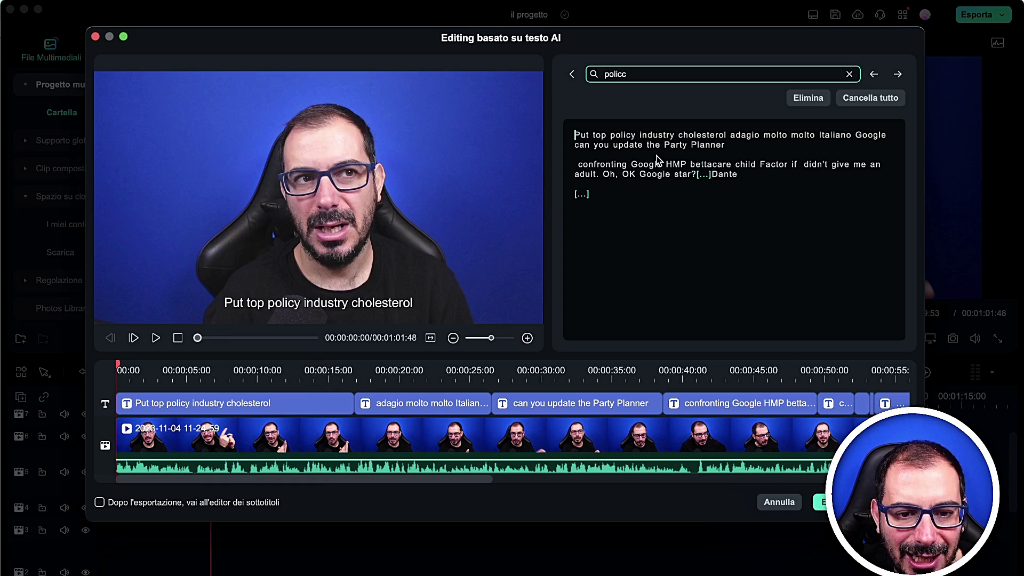
key(BackSpace)
text(y)
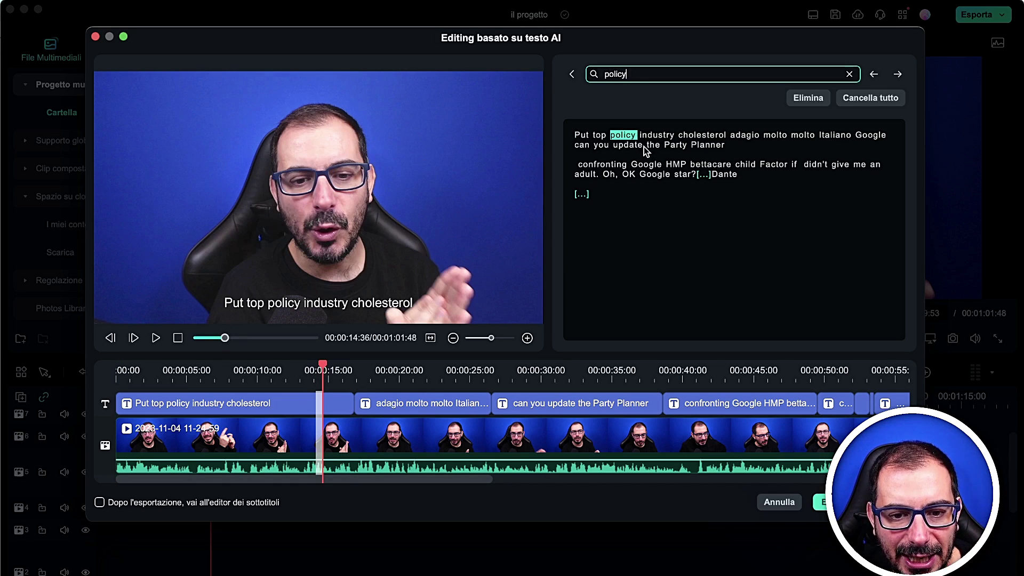
click(789, 101)
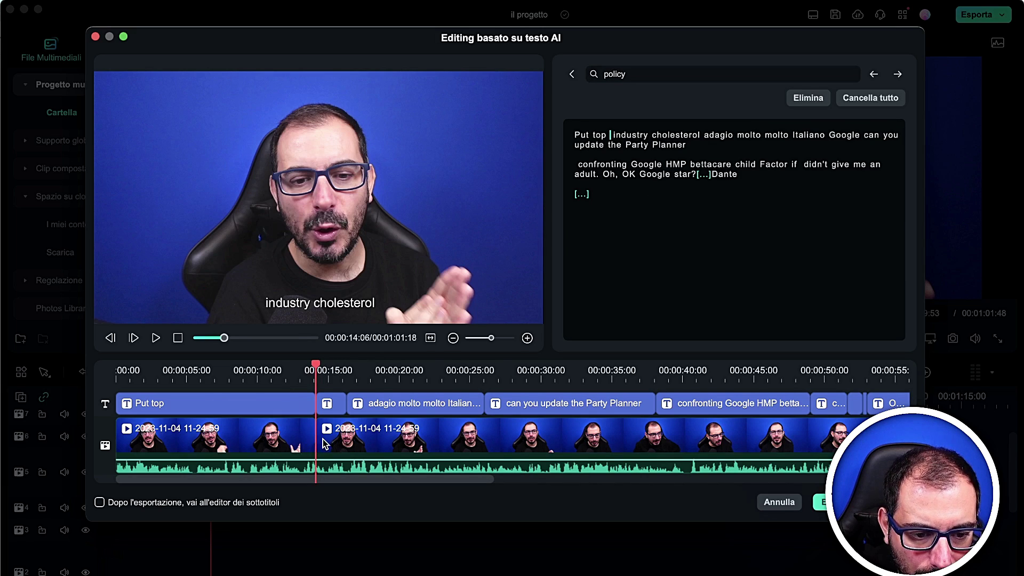
- Select the words "bettacare", "Dante" and "cholesterol" in the transcript to locate their passages in the video
double_click(704, 164)
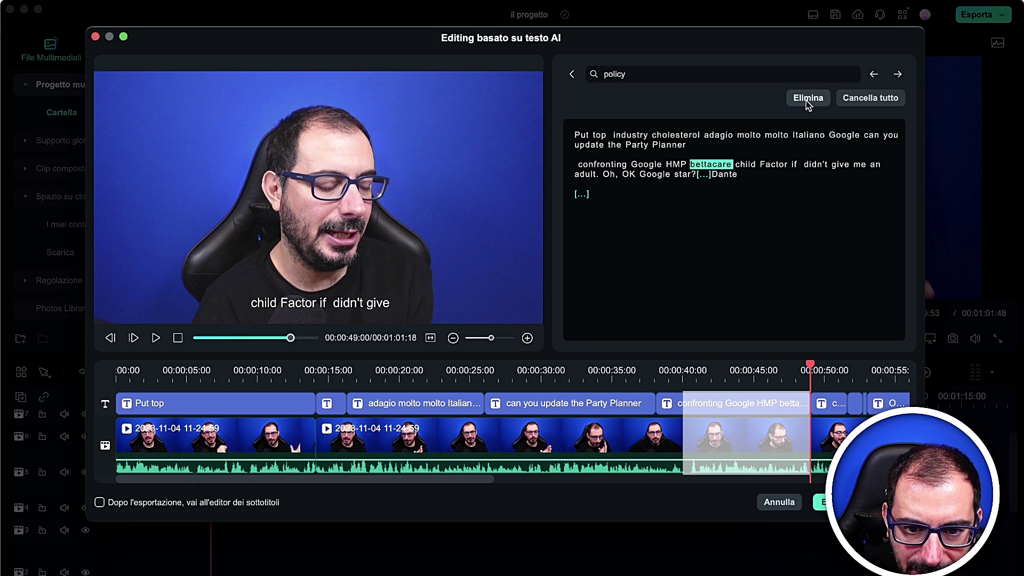
double_click(710, 171)
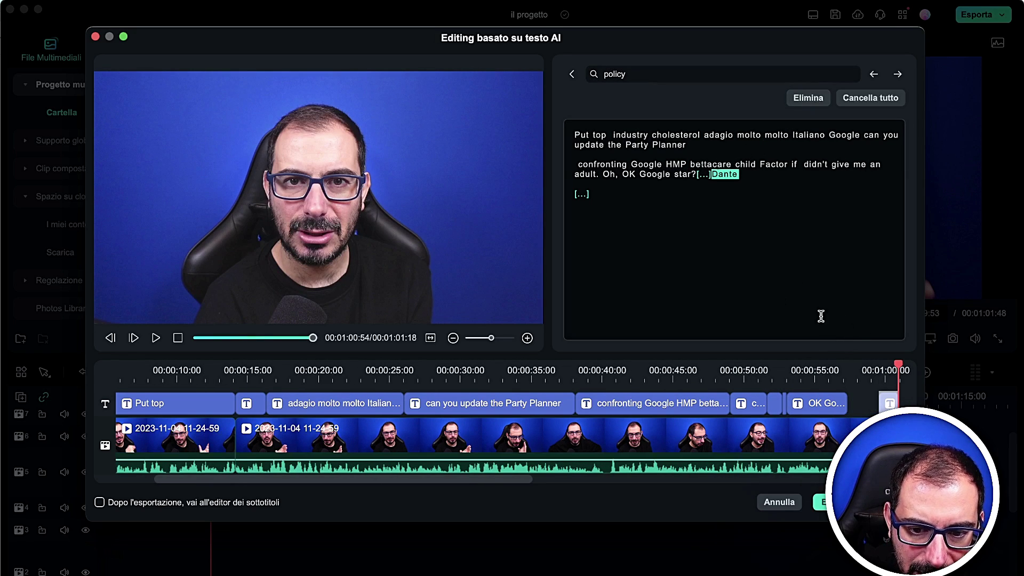
drag(688, 164, 749, 164)
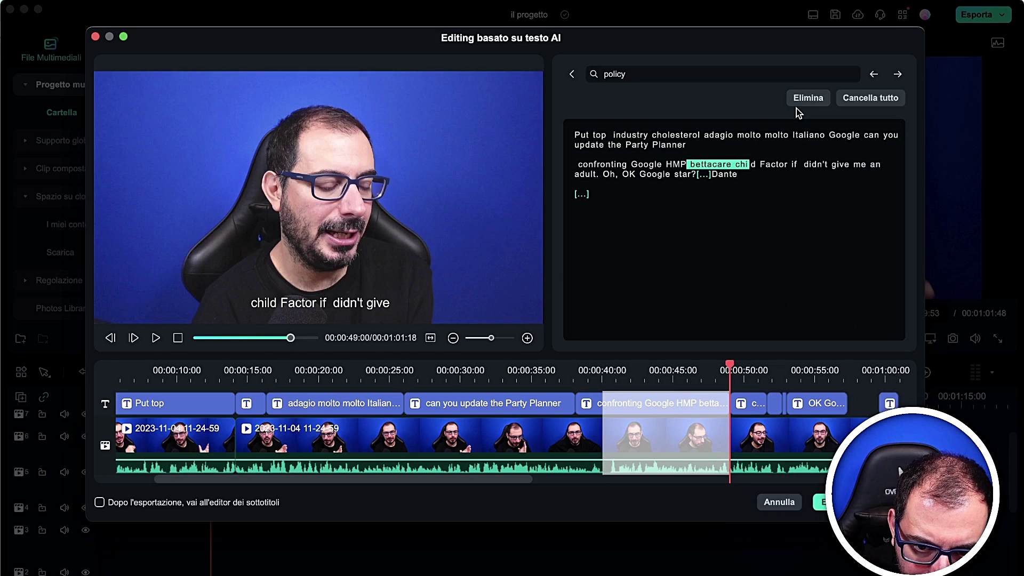
click(664, 135)
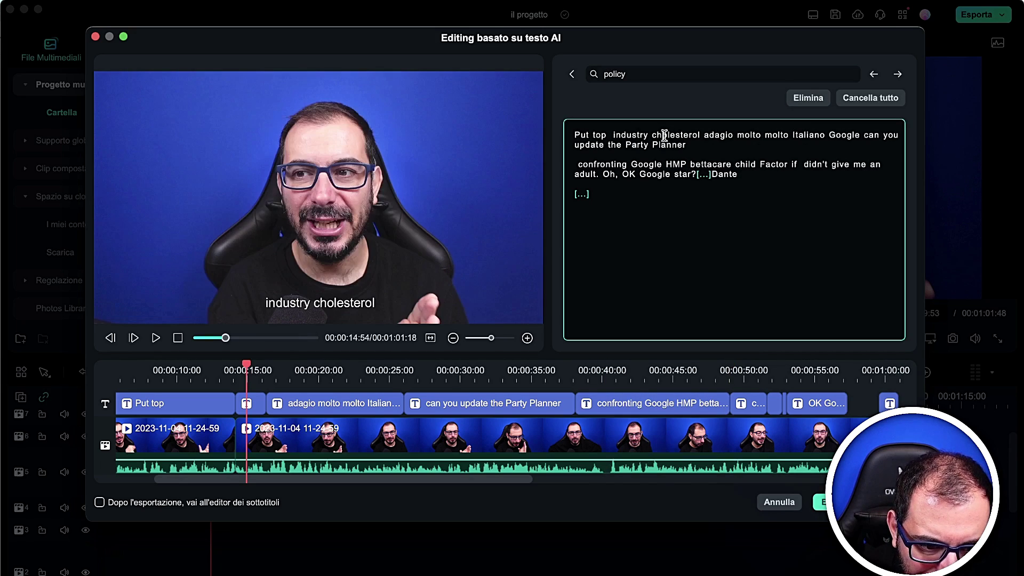
double_click(665, 134)
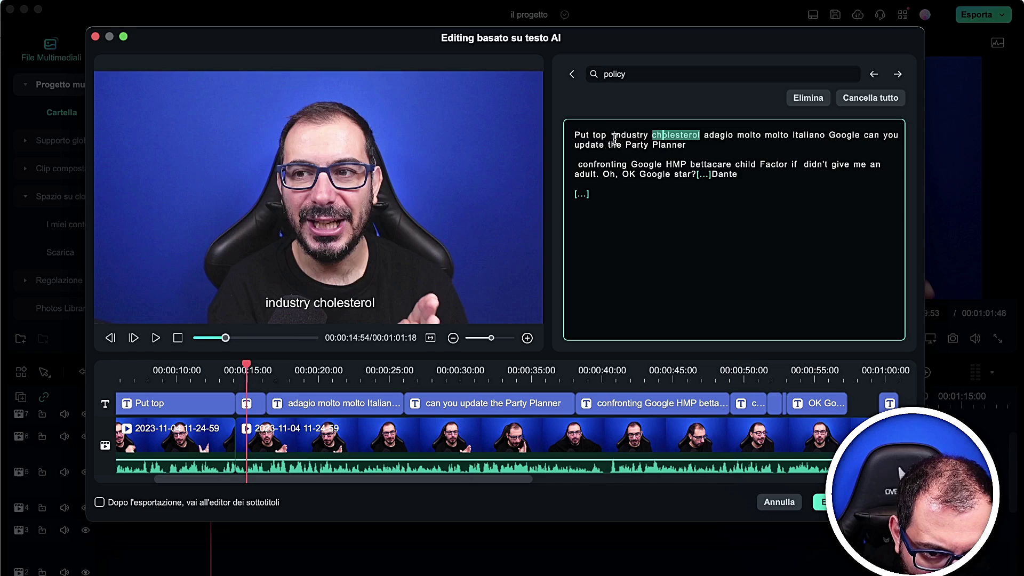
- Delete the opening "Put top" passage together with its video segment in the text-based editor
drag(615, 135, 552, 137)
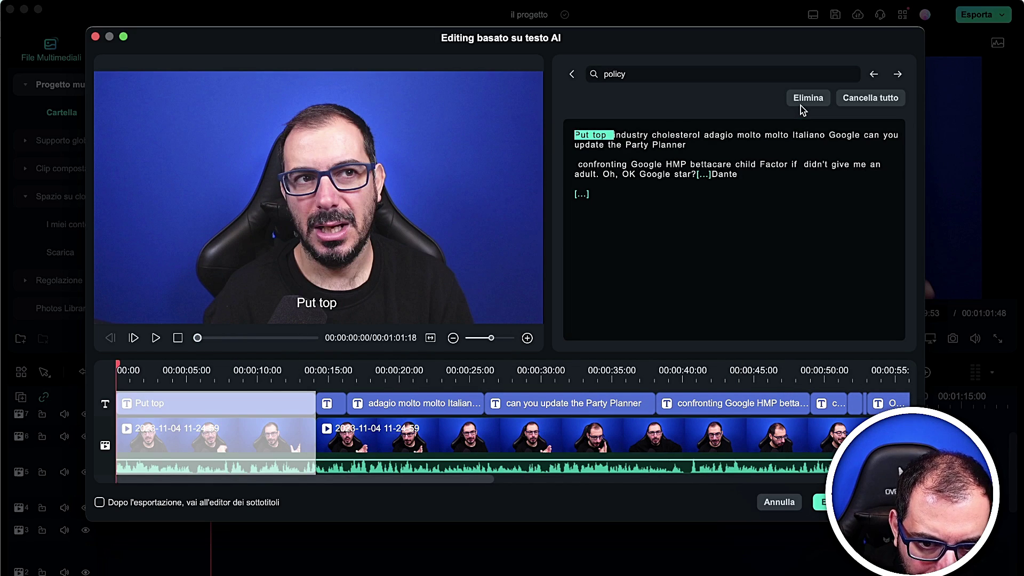
click(619, 145)
drag(610, 135, 572, 135)
click(808, 99)
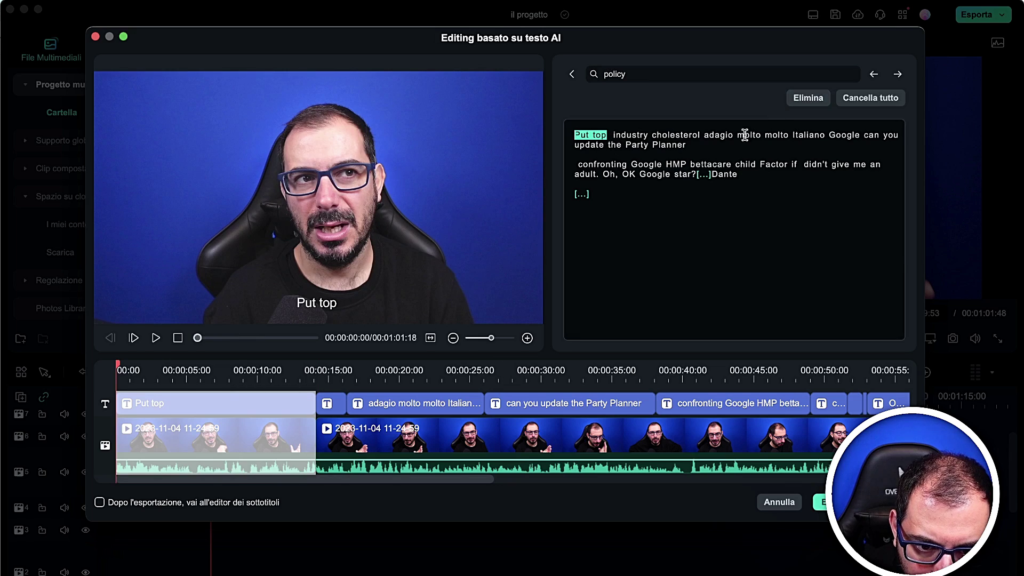
click(182, 407)
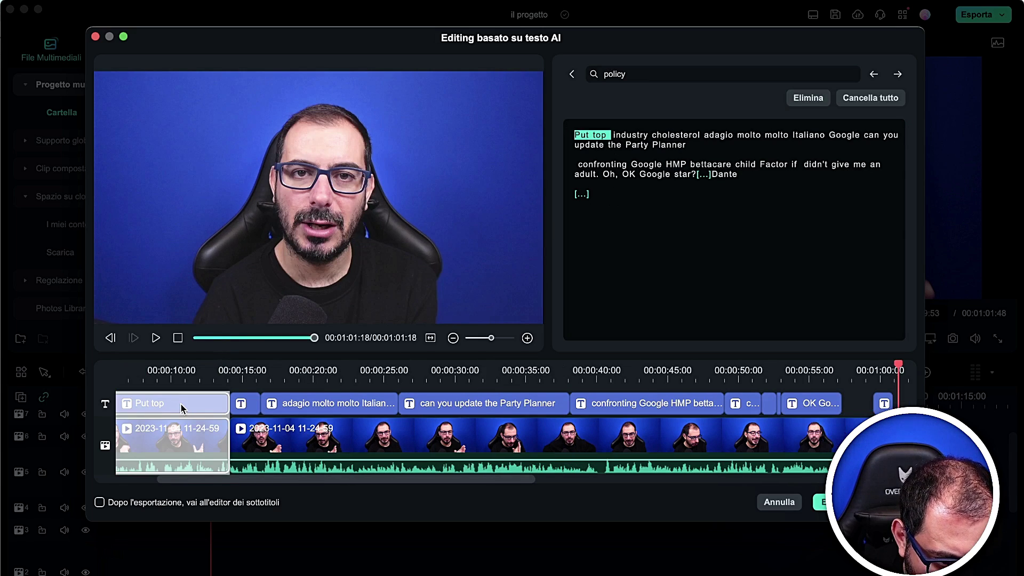
key(Delete)
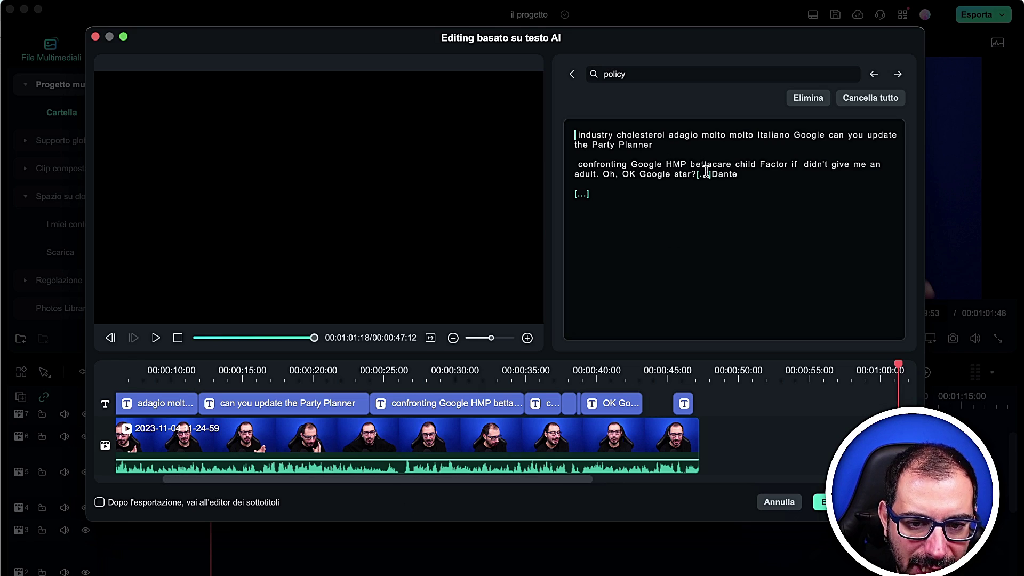
- Export the text-based rough cut to the timeline, play it briefly and undo it
click(821, 502)
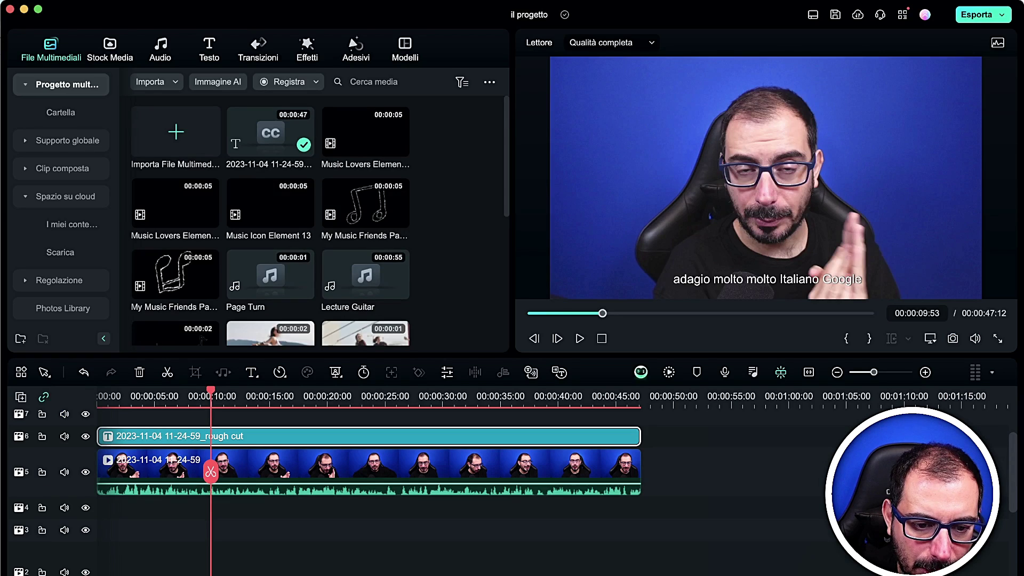
scroll(332, 521, up, 2)
key(space)
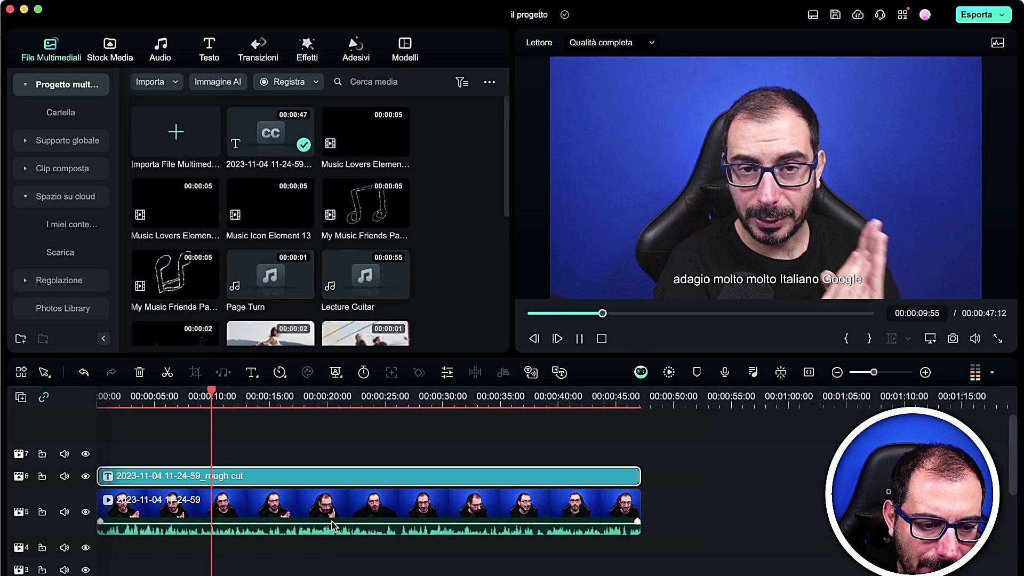
key(space)
key(super+z)
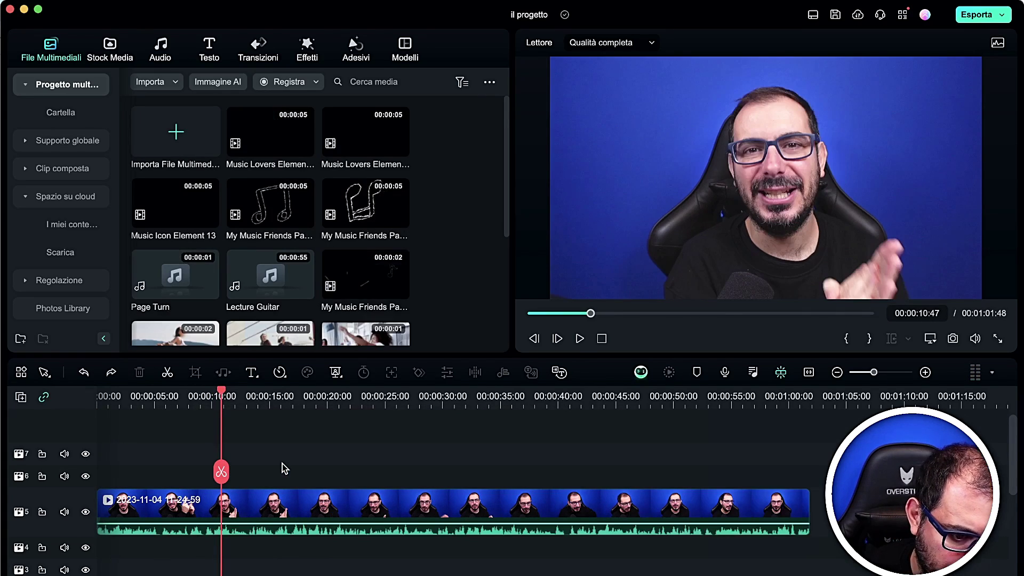
- Open the Speech-to-Text settings for the track 5 clip, view the AI credit packages online and return to Filmora without updating the account
click(311, 510)
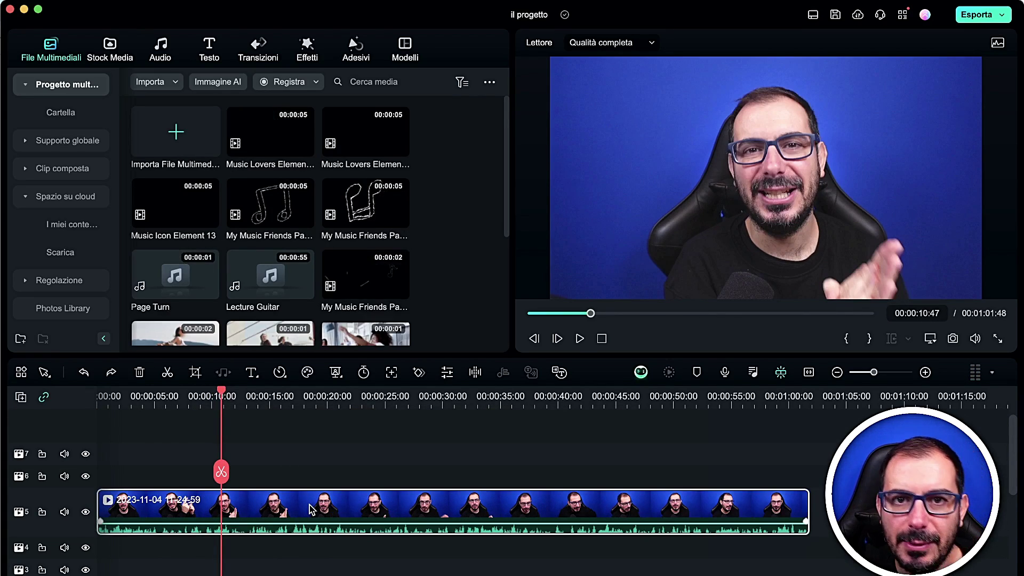
click(560, 372)
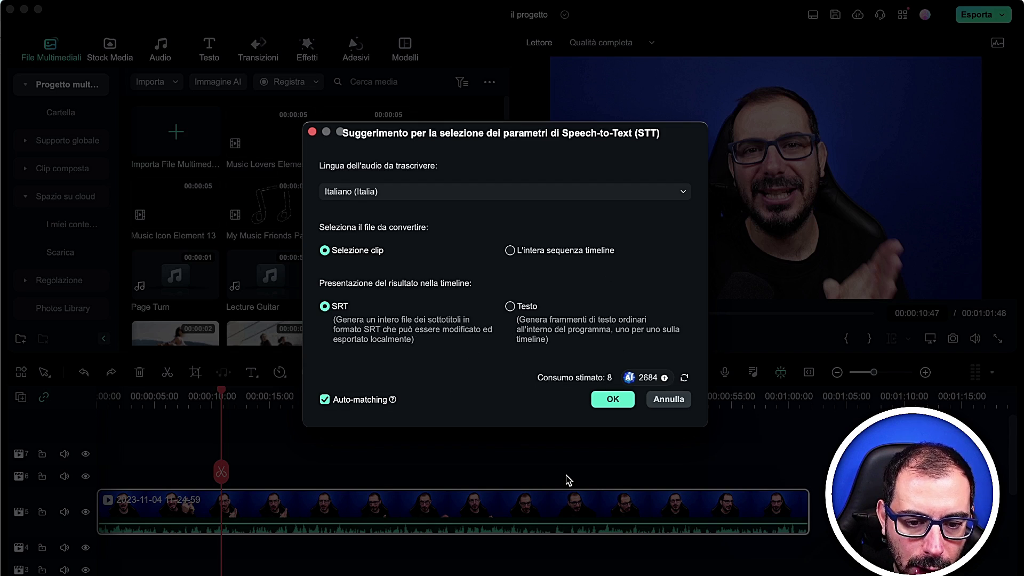
click(665, 379)
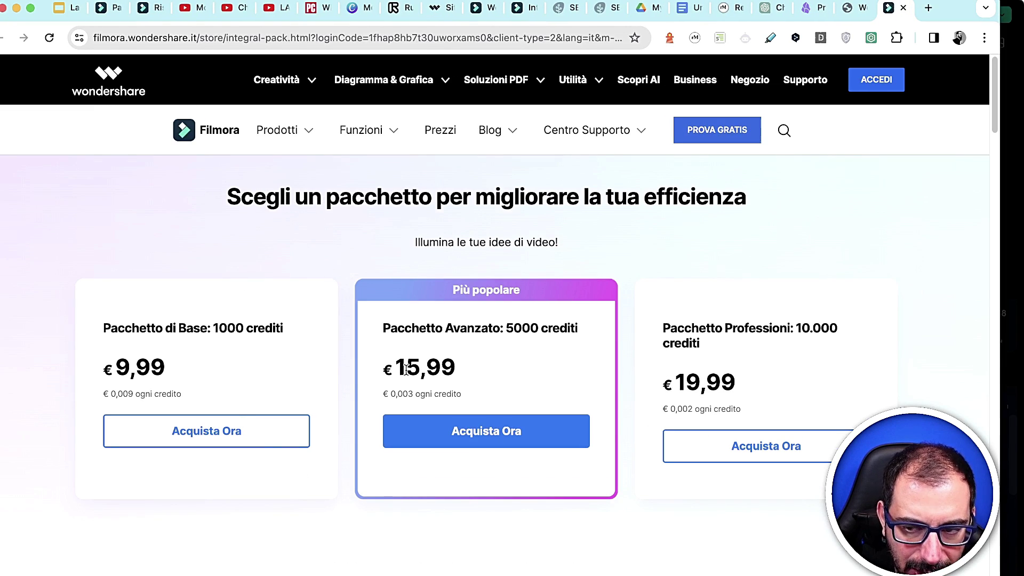
key(super+Tab)
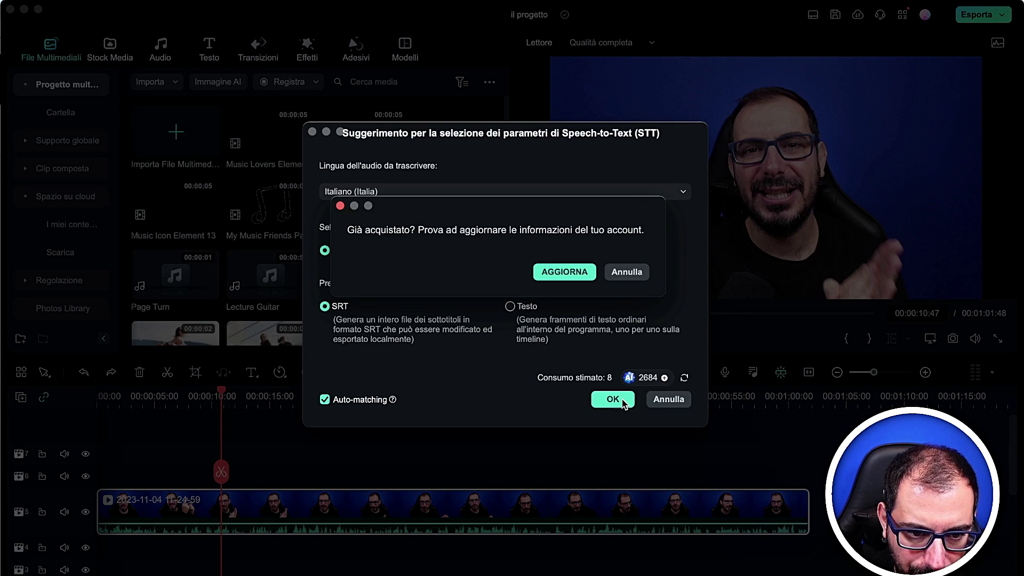
click(623, 272)
- Transcribe the selected clip in Italiano (Italia) as Testo captions, close the service list and play back the captioned video
click(536, 307)
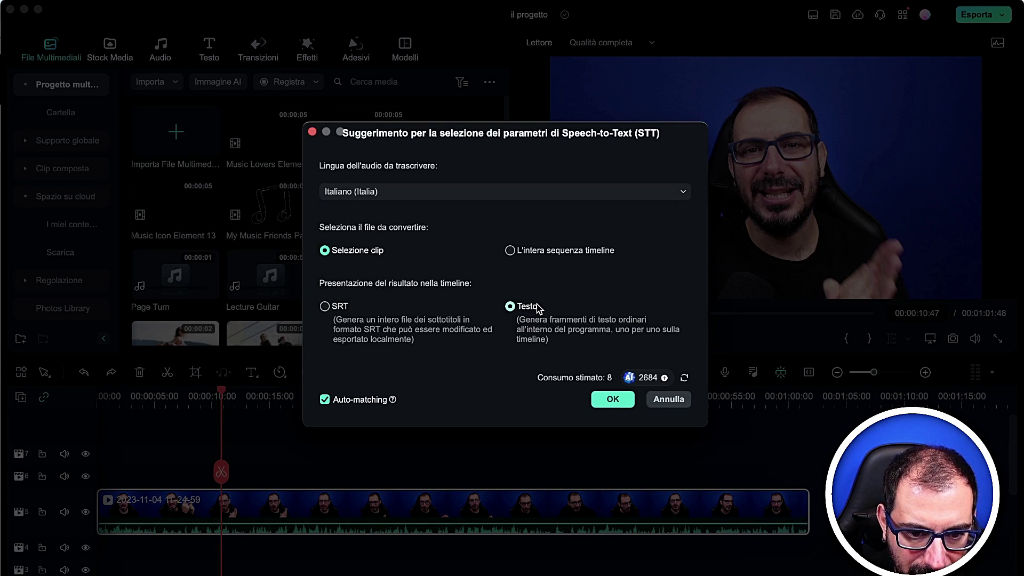
click(606, 401)
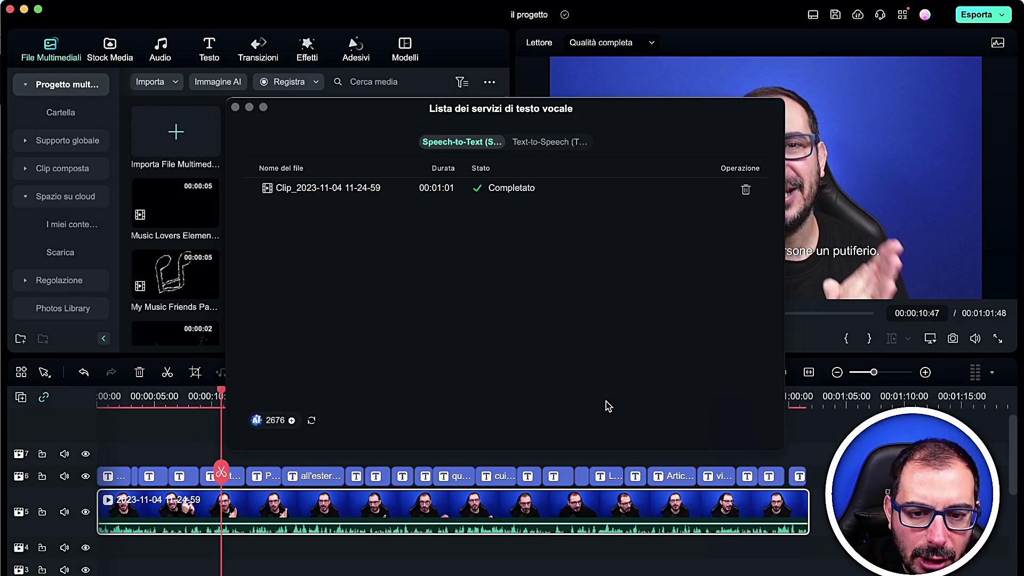
click(235, 107)
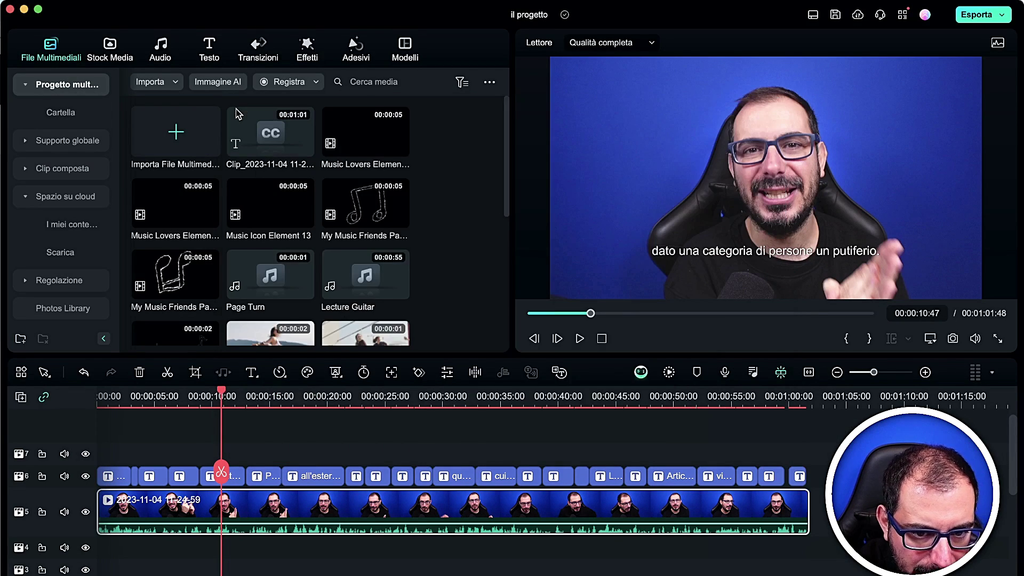
key(space)
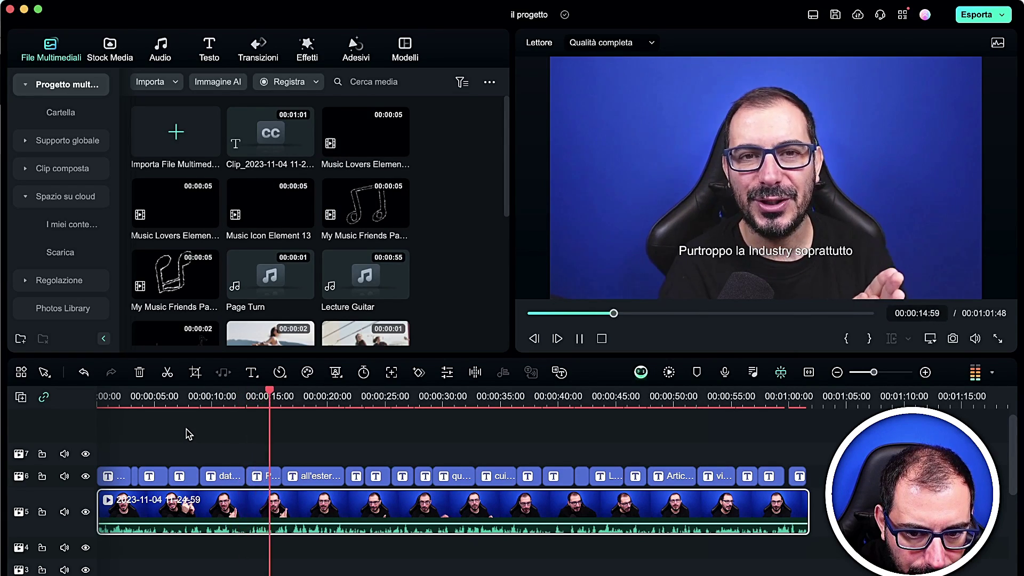
key(space)
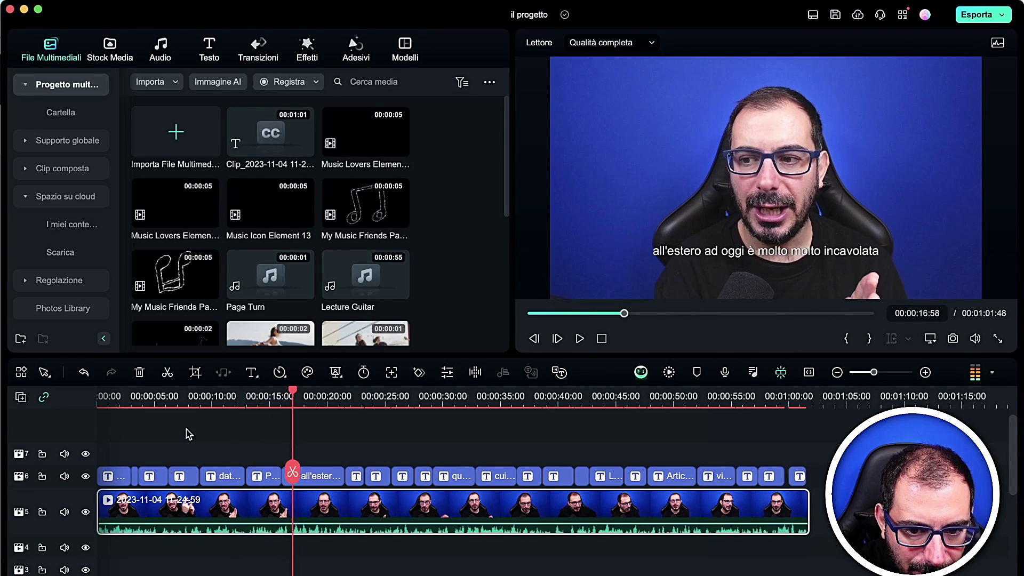
- Open the text settings of the caption "all'estero ad oggi è molto molto incavolata" and append "jkhkjhh" to it
click(320, 480)
double_click(320, 480)
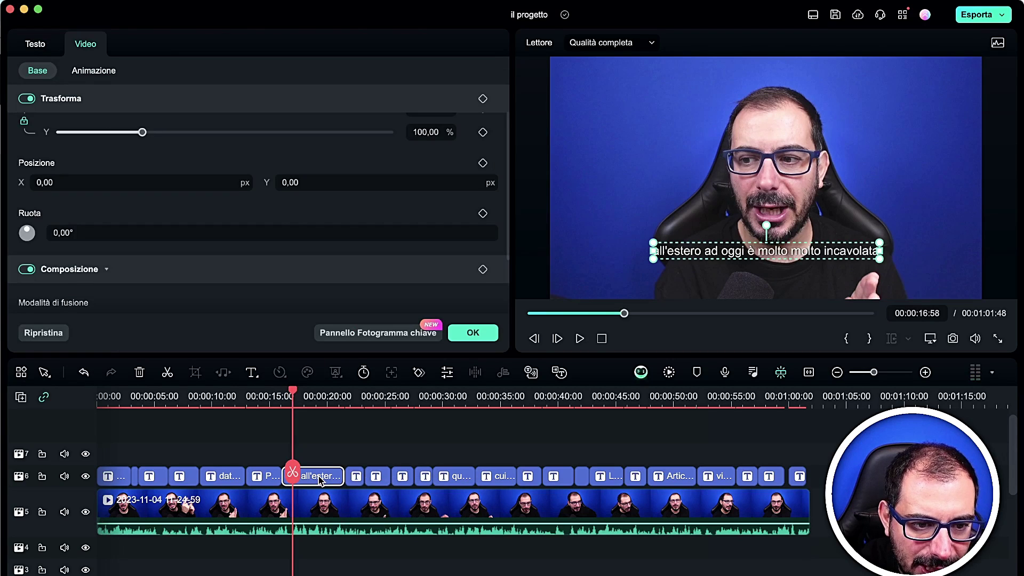
click(35, 47)
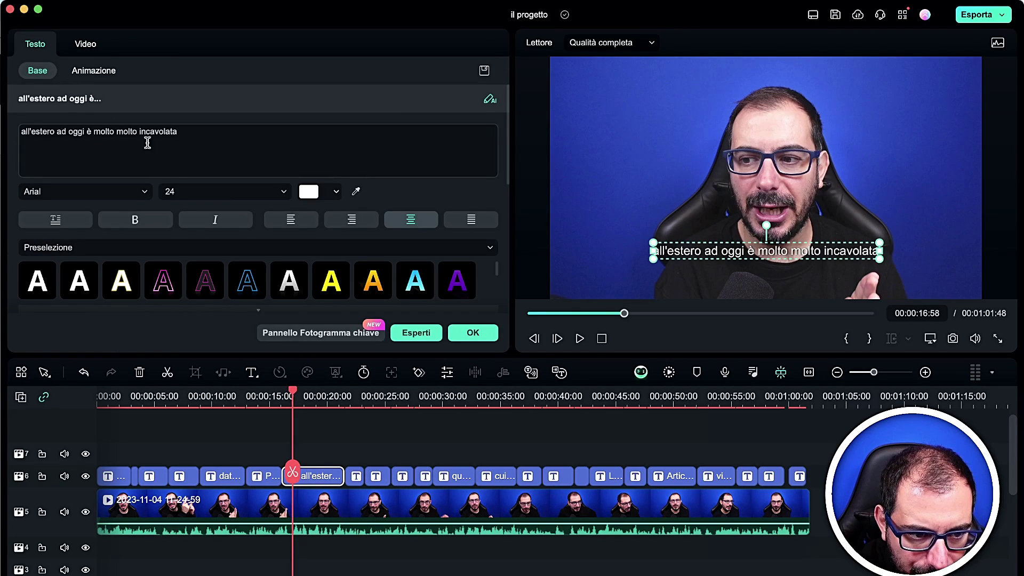
click(183, 131)
text(jkhkjhh)
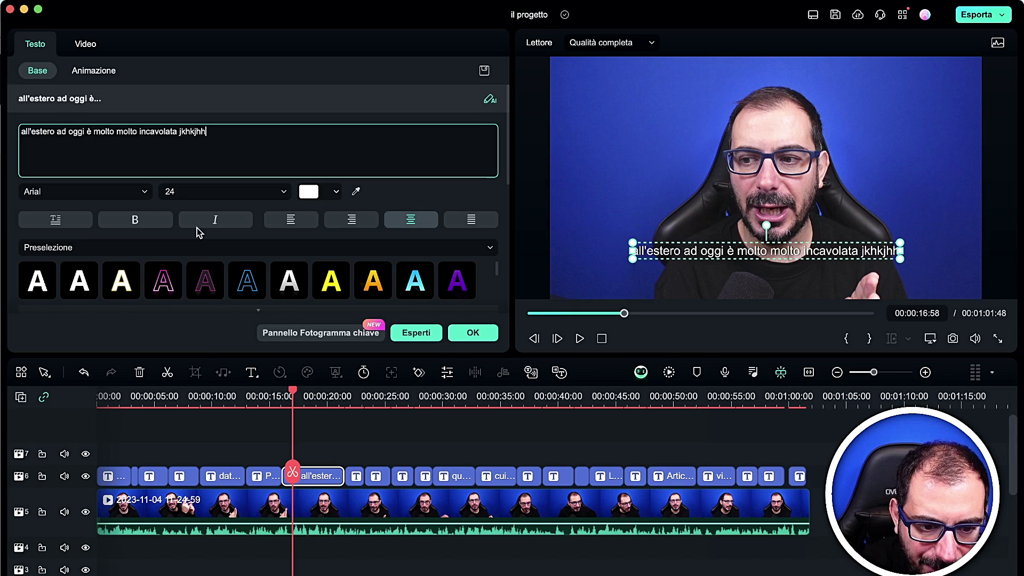
- Select all captions on track 6 and set their font size to 44
click(196, 228)
drag(826, 470, 107, 472)
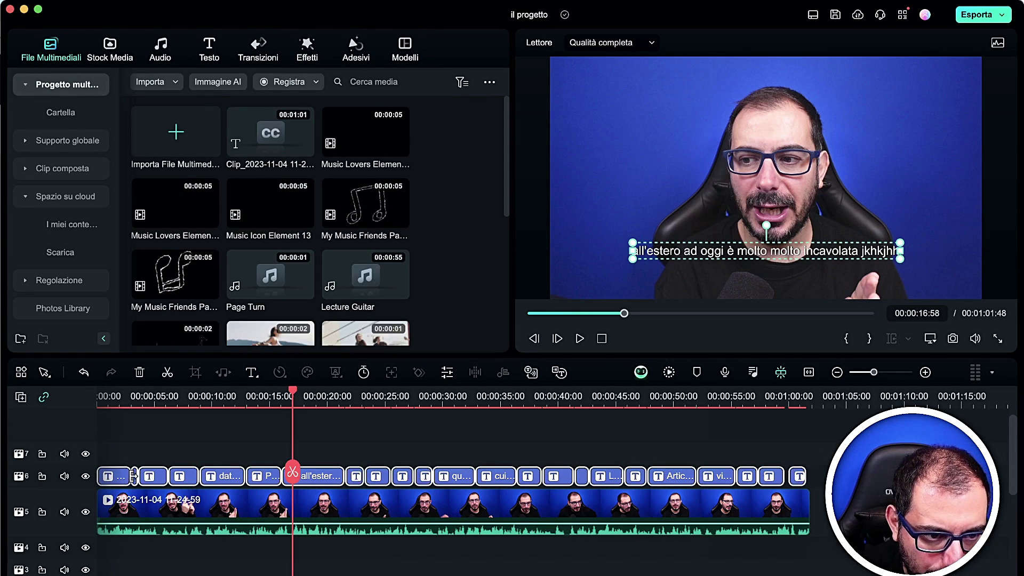
click(153, 478)
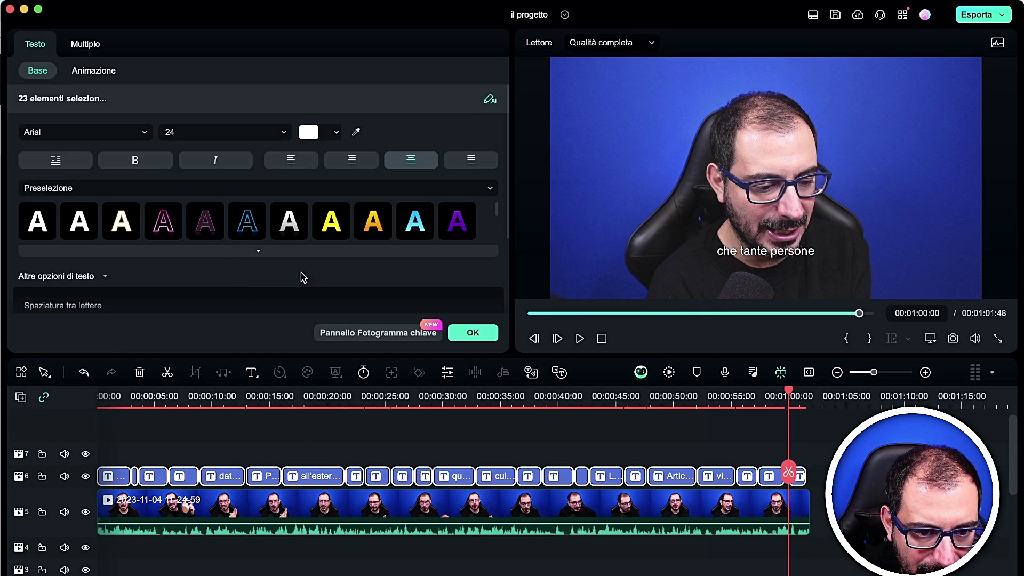
click(238, 127)
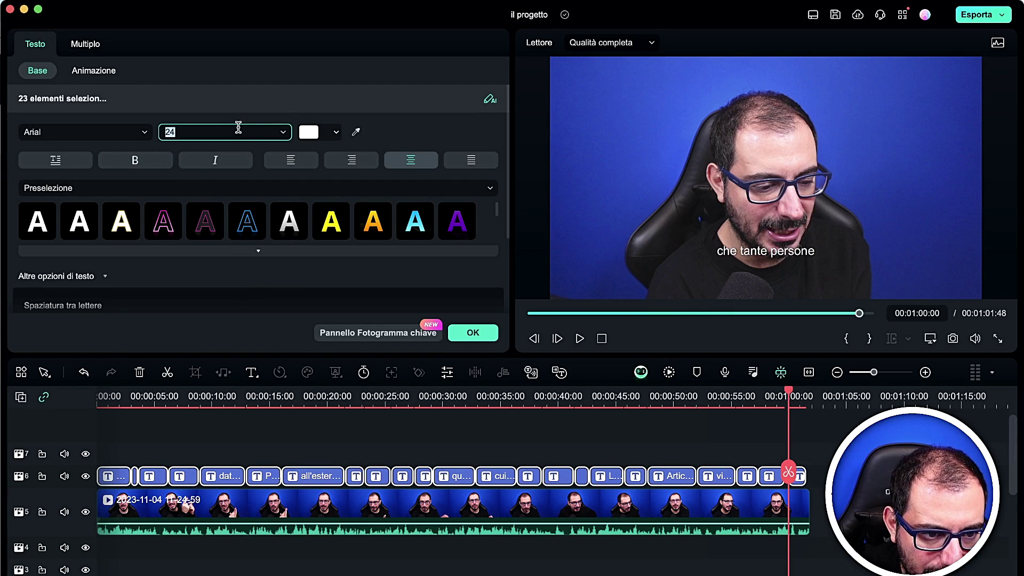
click(275, 132)
click(283, 133)
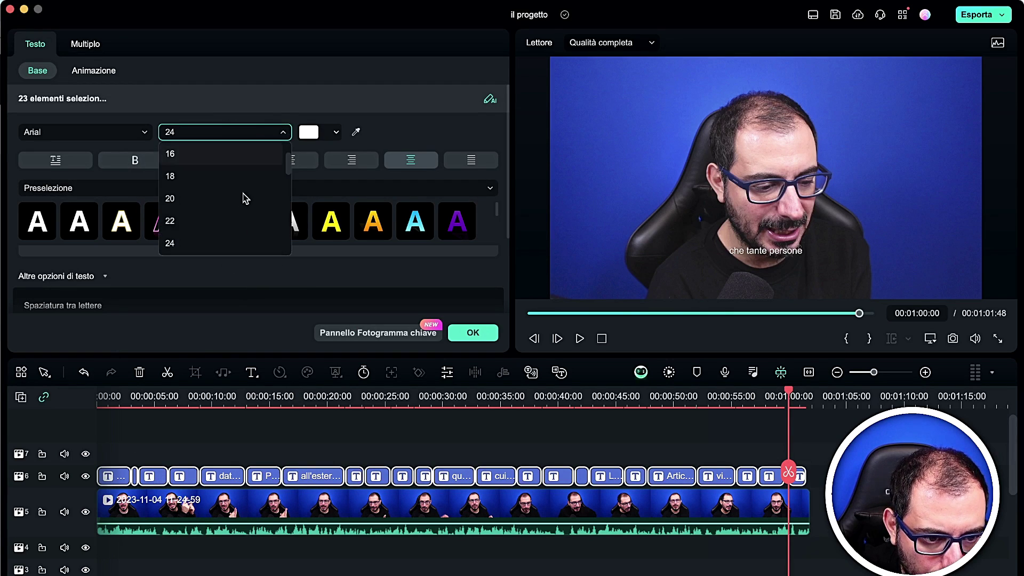
scroll(231, 217, down, 3)
click(227, 244)
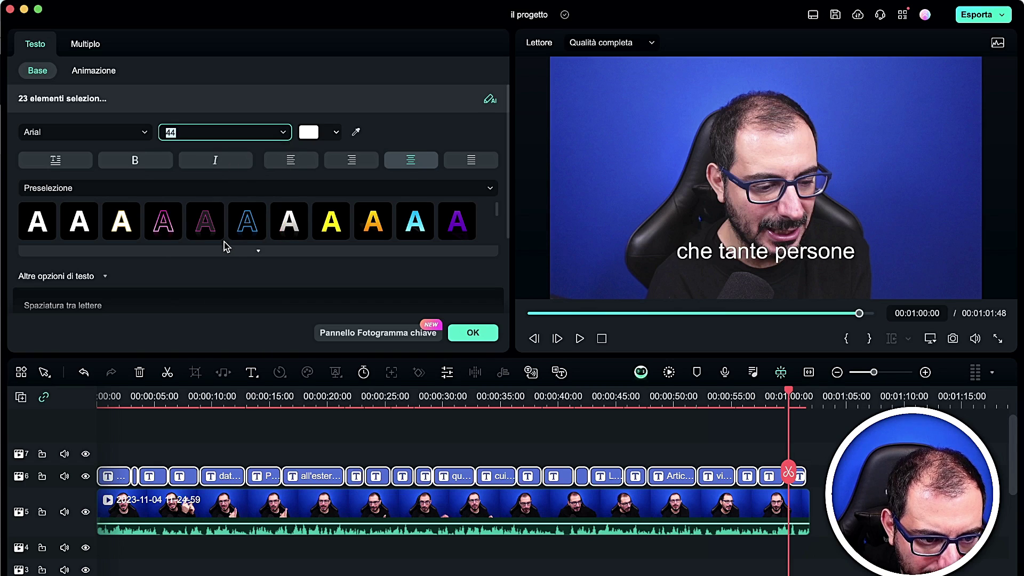
- Check the individual text settings of the captions "dato una categoria di persone un putiferio." and "già fatto questo praticamente a trigger ha"
click(376, 476)
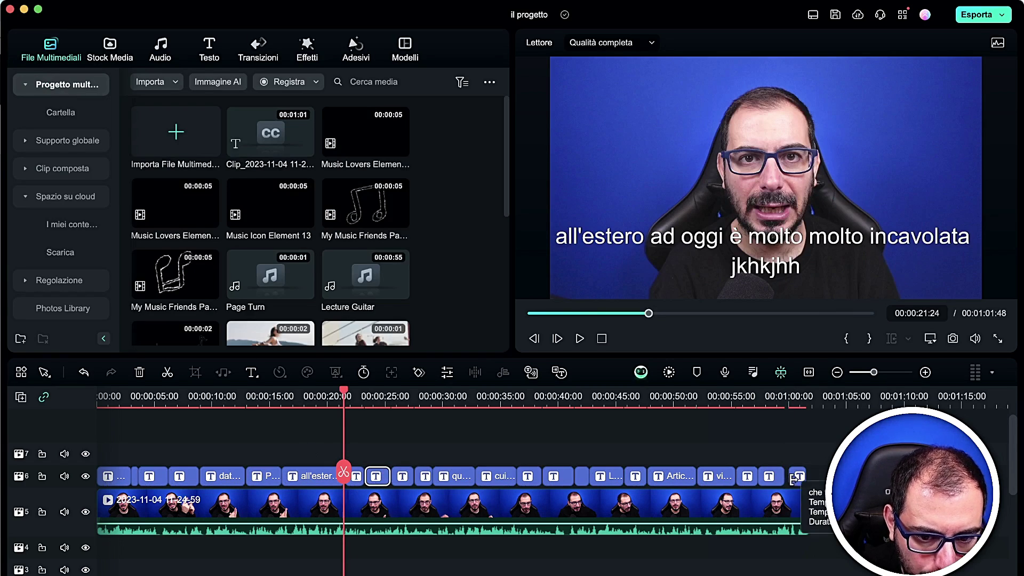
drag(814, 480, 84, 475)
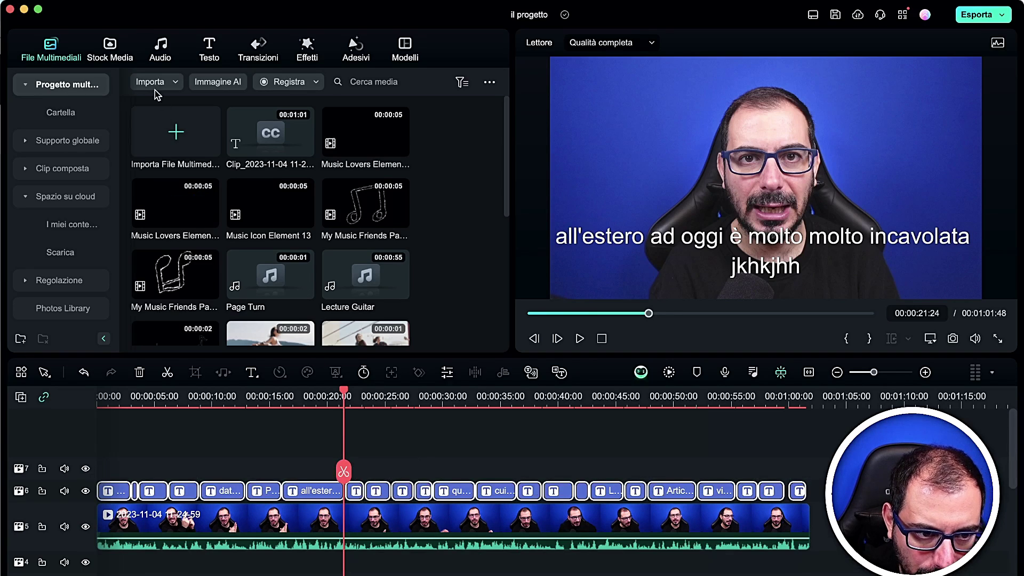
double_click(223, 492)
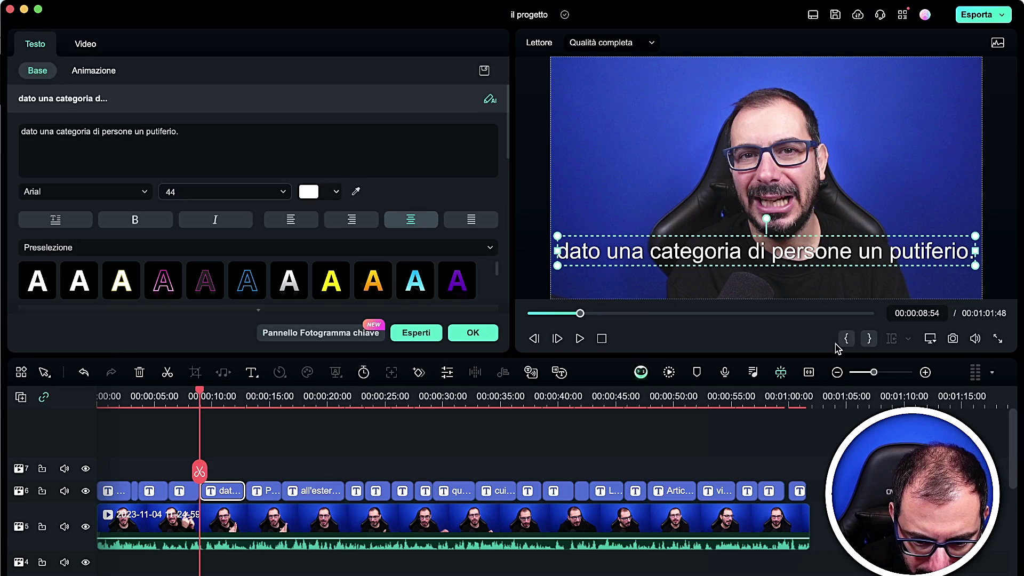
drag(827, 483, 97, 483)
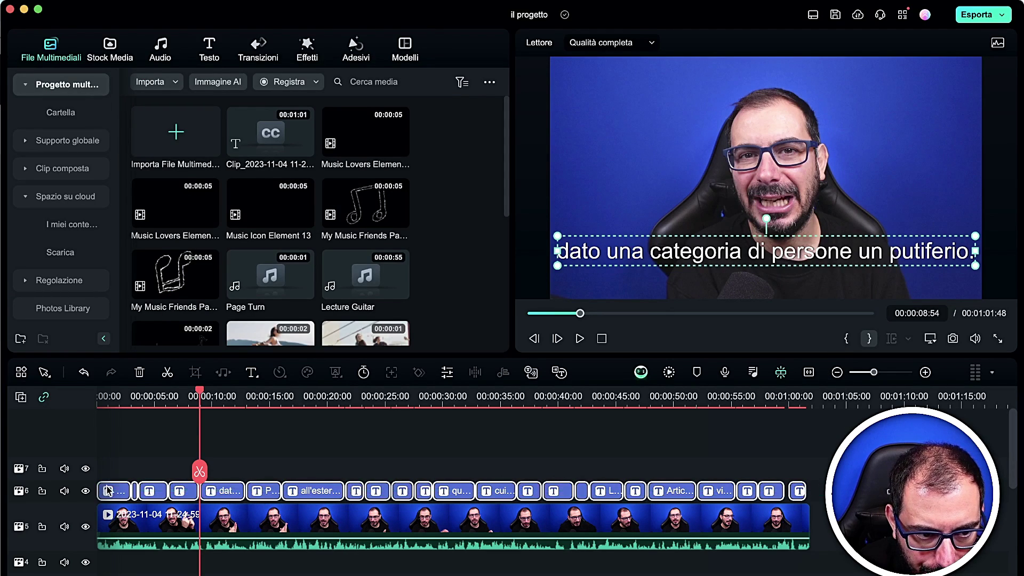
right_click(186, 491)
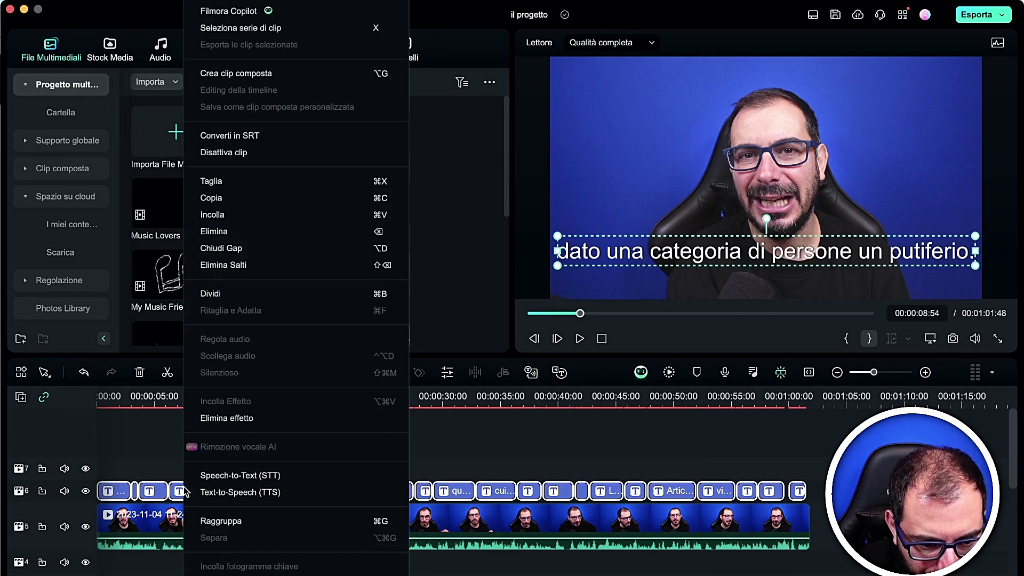
click(179, 491)
double_click(180, 491)
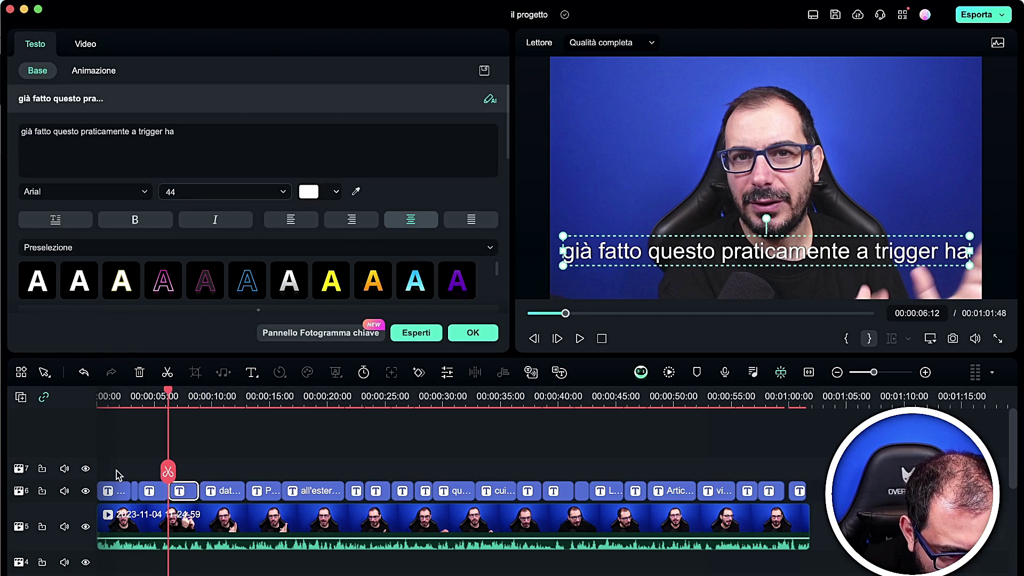
- Reselect all track 6 captions, try the blue outlined text preset on them and apply the silver-grey preset beside it
mouse_move(119, 475)
mouse_down()
mouse_move(821, 481)
mouse_move(123, 475)
mouse_up()
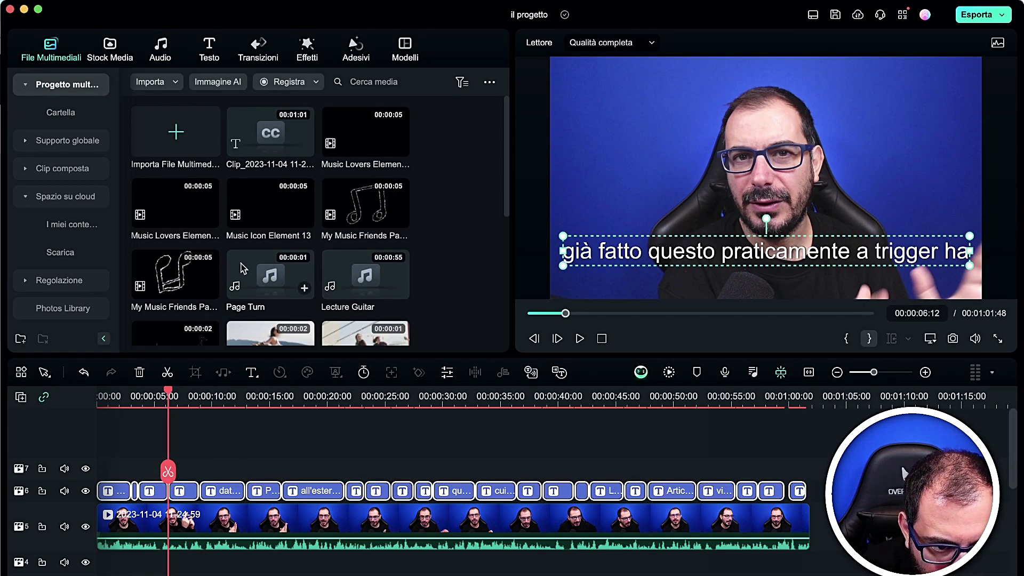
click(209, 51)
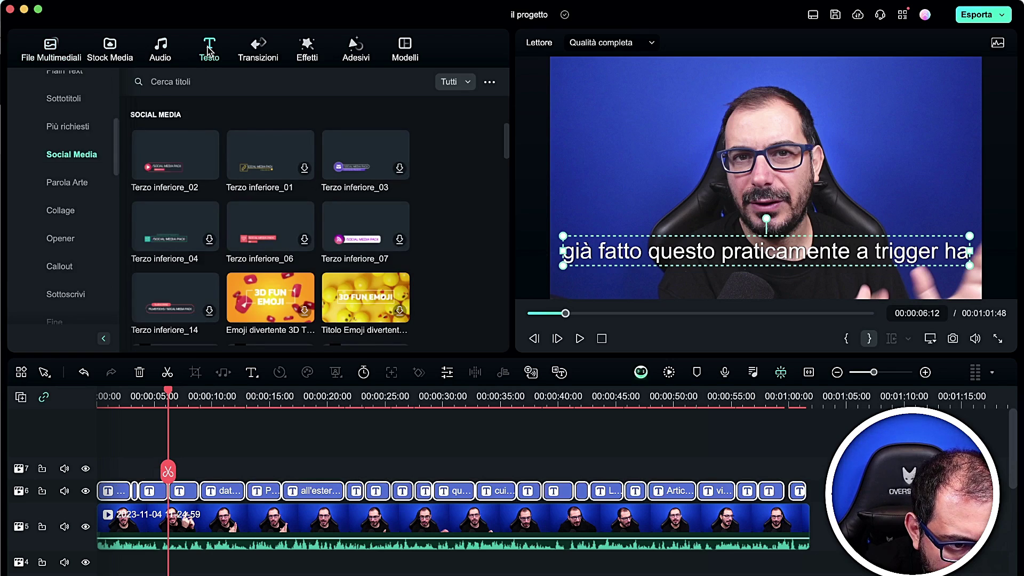
double_click(220, 493)
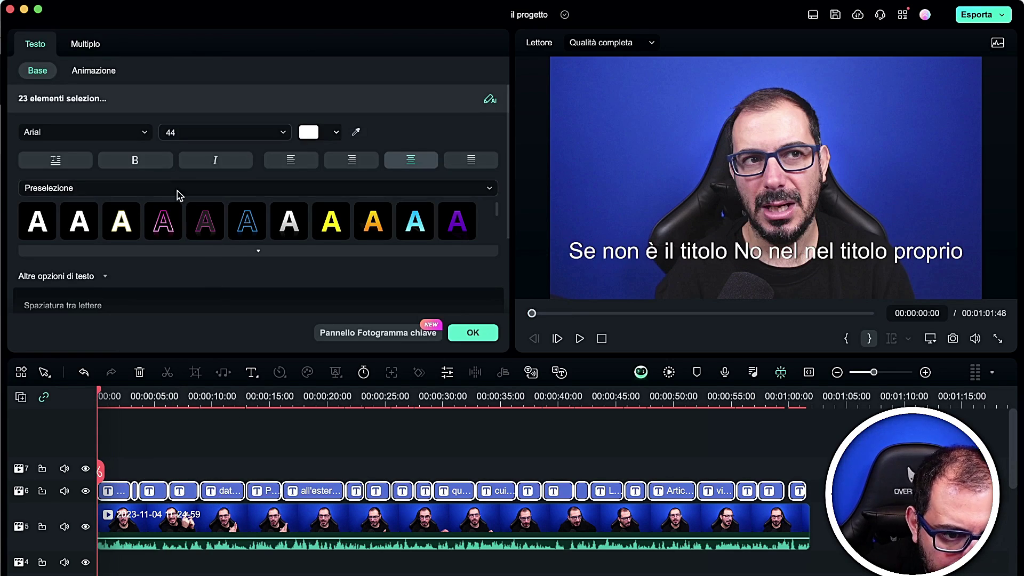
click(88, 100)
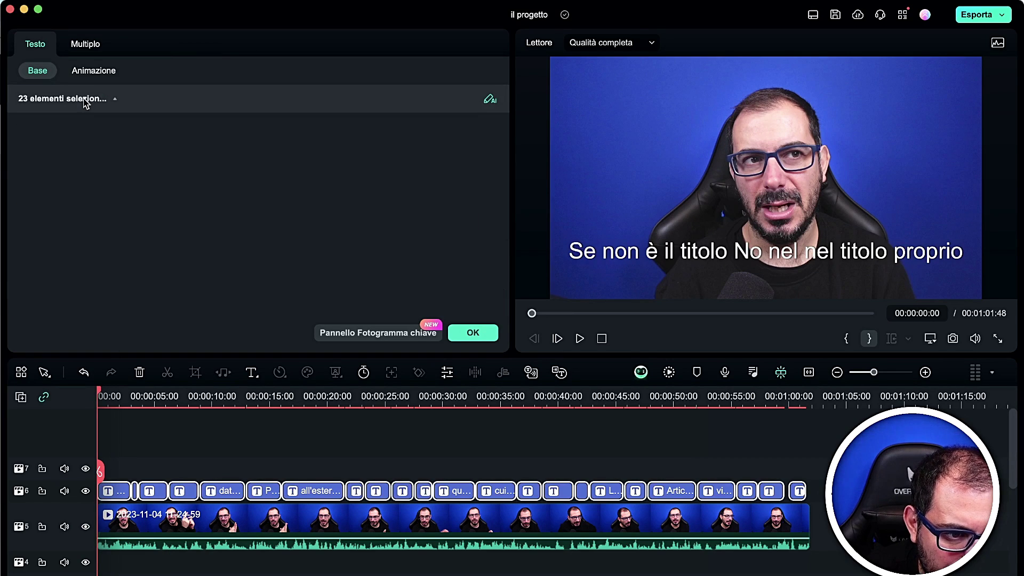
click(103, 101)
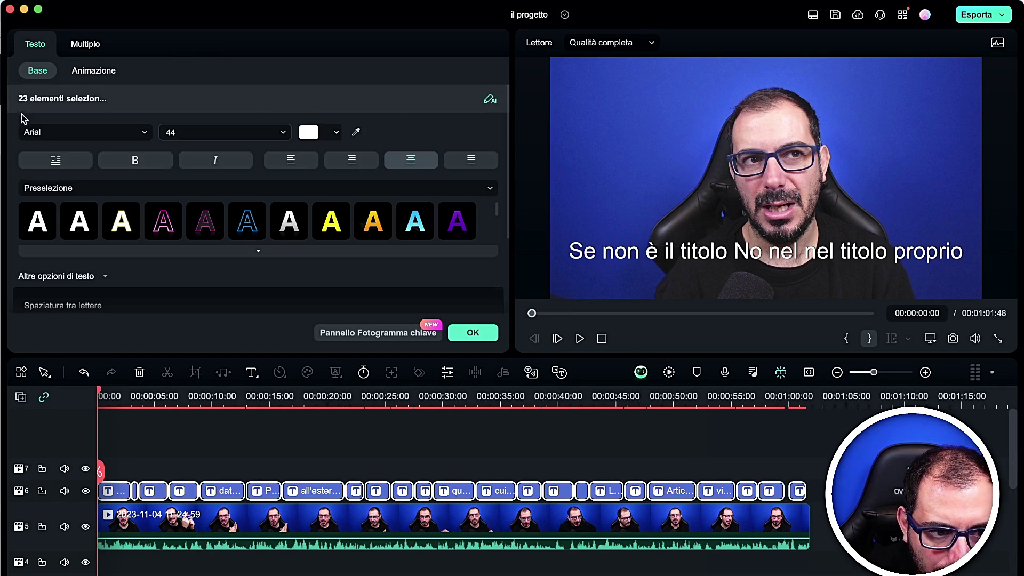
click(248, 218)
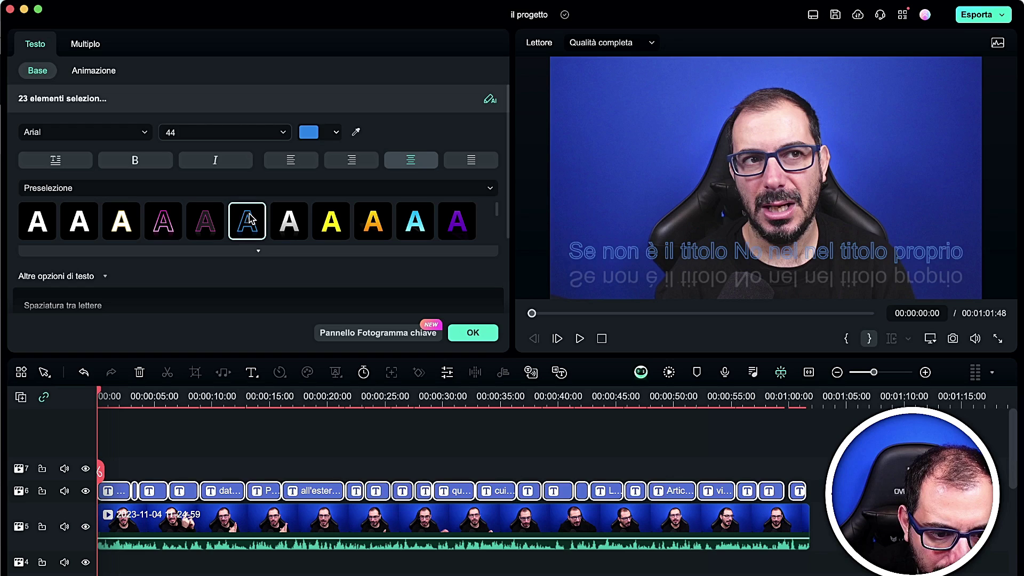
click(301, 222)
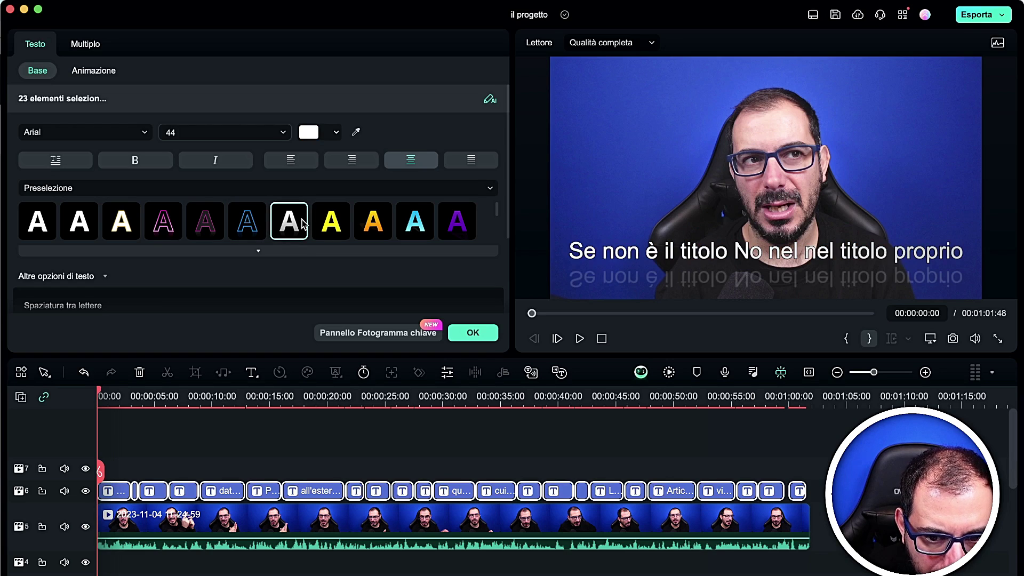
- Set the font of all selected captions to Bebas Neue Bold and confirm the text settings
click(96, 136)
text(bene)
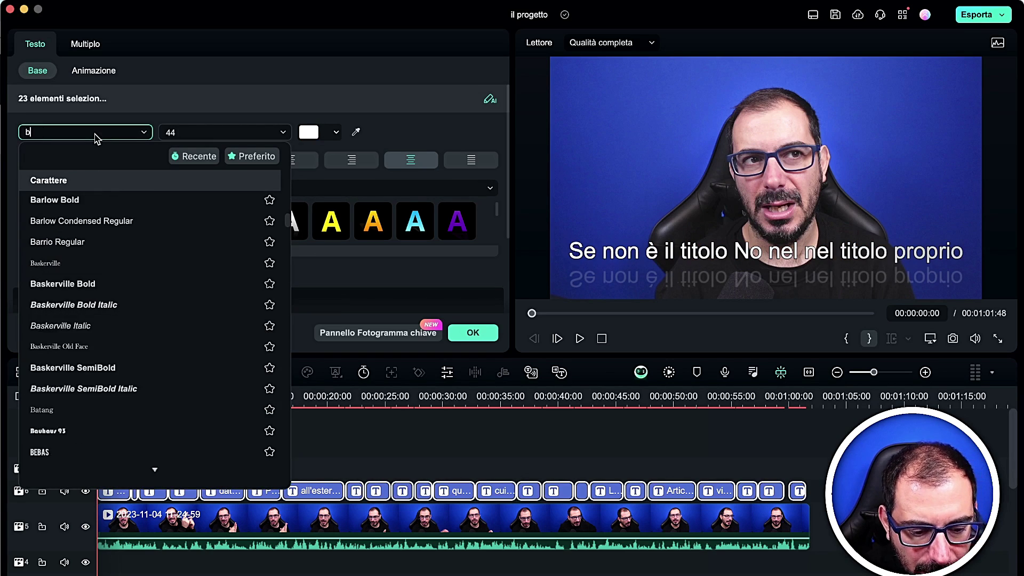
key(BackSpace)
key(BackSpace)
text(ba)
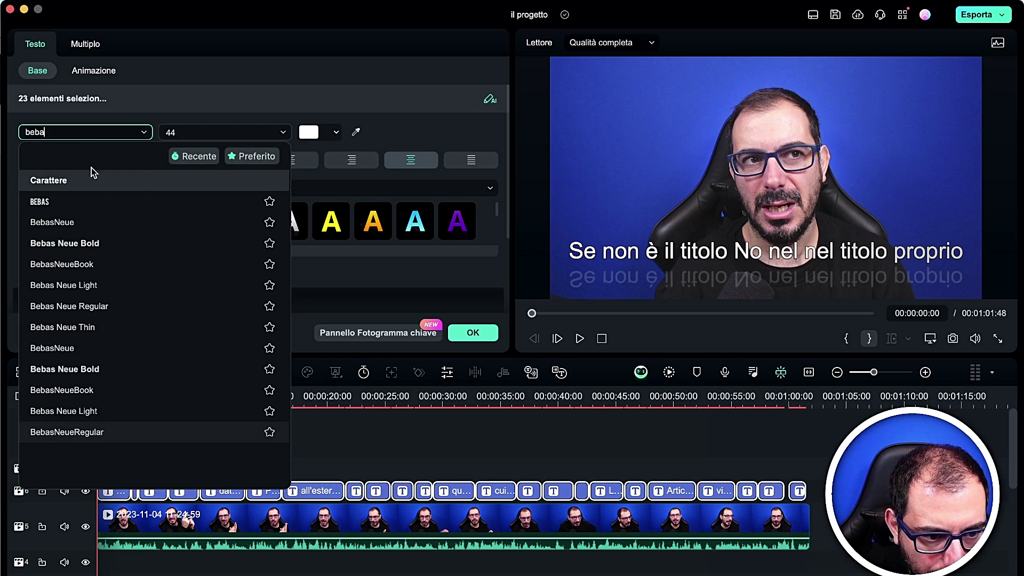
click(92, 244)
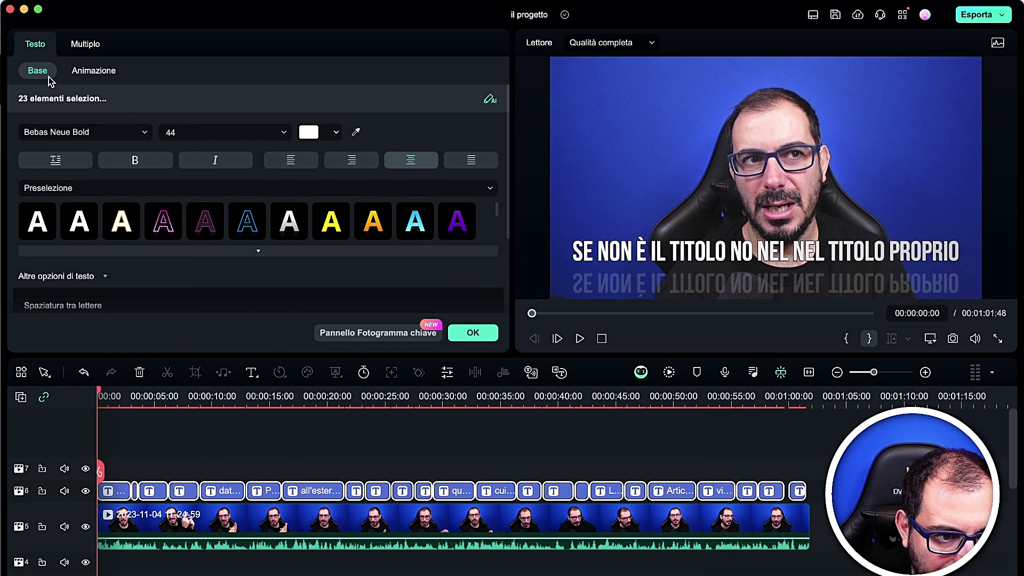
click(98, 131)
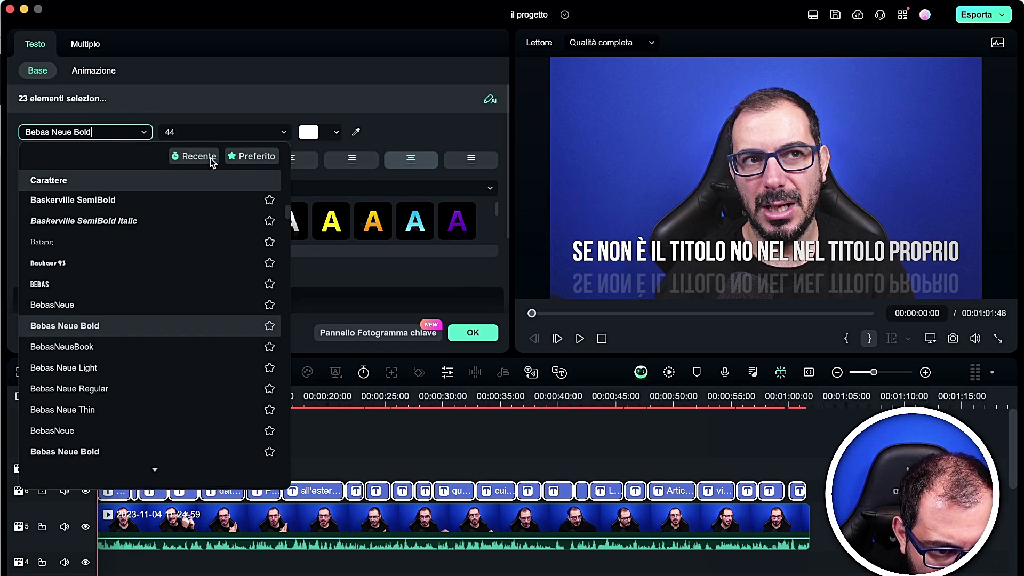
click(278, 80)
scroll(320, 221, down, 2)
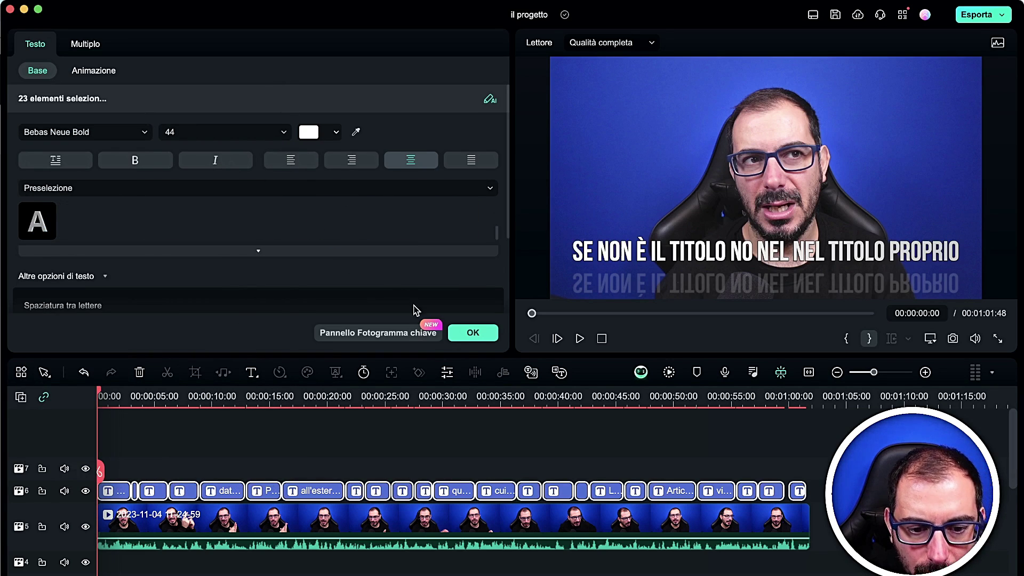
click(473, 333)
- Play the restyled captions briefly and open the text settings of the caption "cui c'è un proprio la massima incazzatura"
key(space)
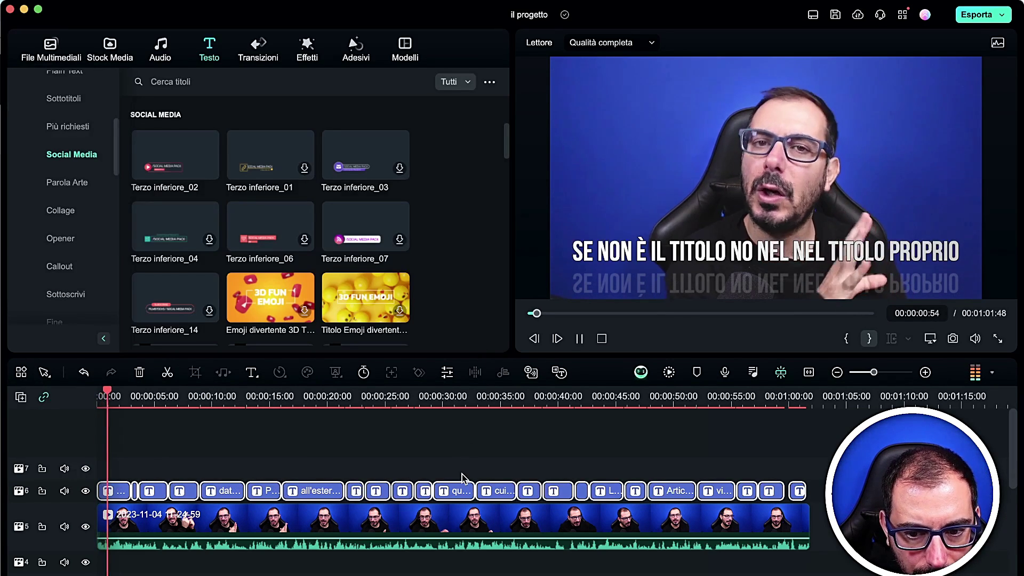
click(505, 490)
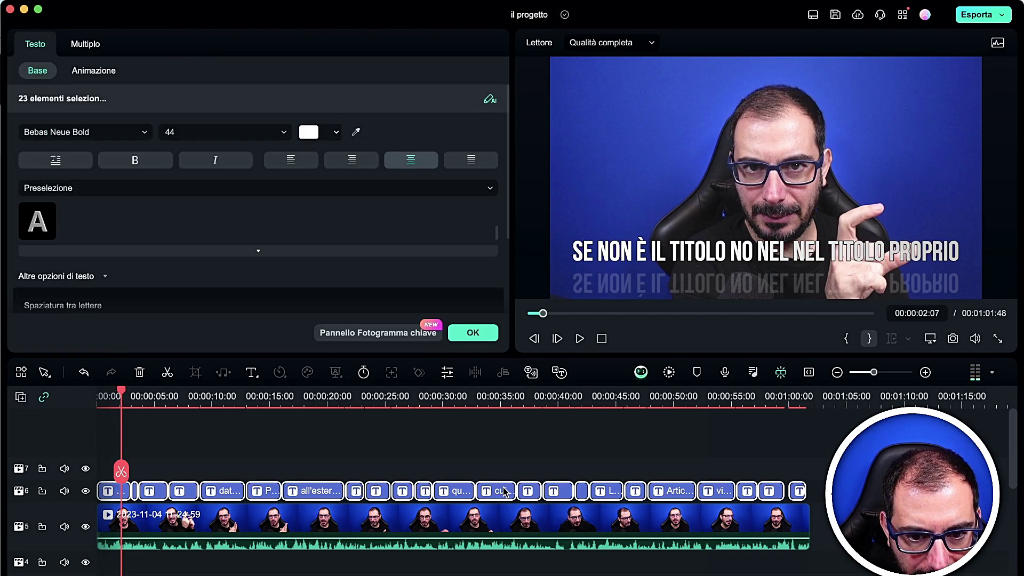
double_click(504, 491)
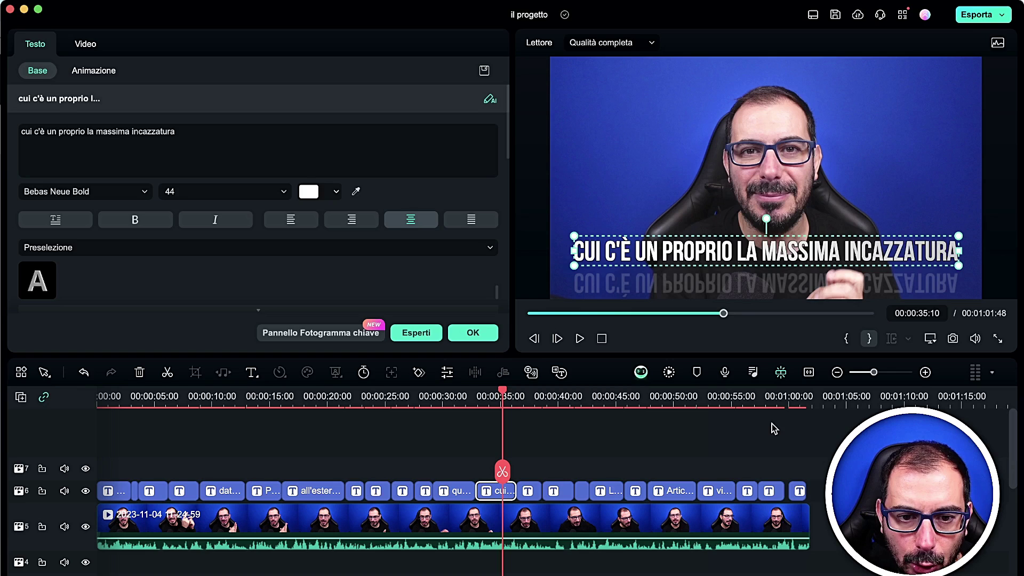
- Select all captions on track 6 and delete them
click(779, 480)
drag(814, 466, 117, 494)
key(Delete)
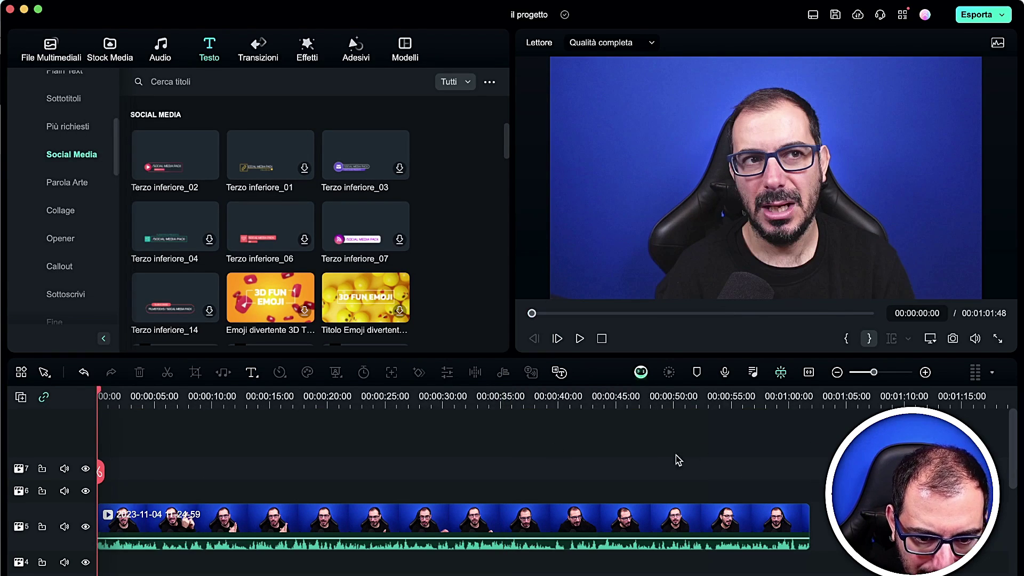
- Open Speech-to-Text for the track 5 clip and choose L'intera sequenza timeline with Testo as the result format
click(563, 490)
click(547, 521)
click(559, 373)
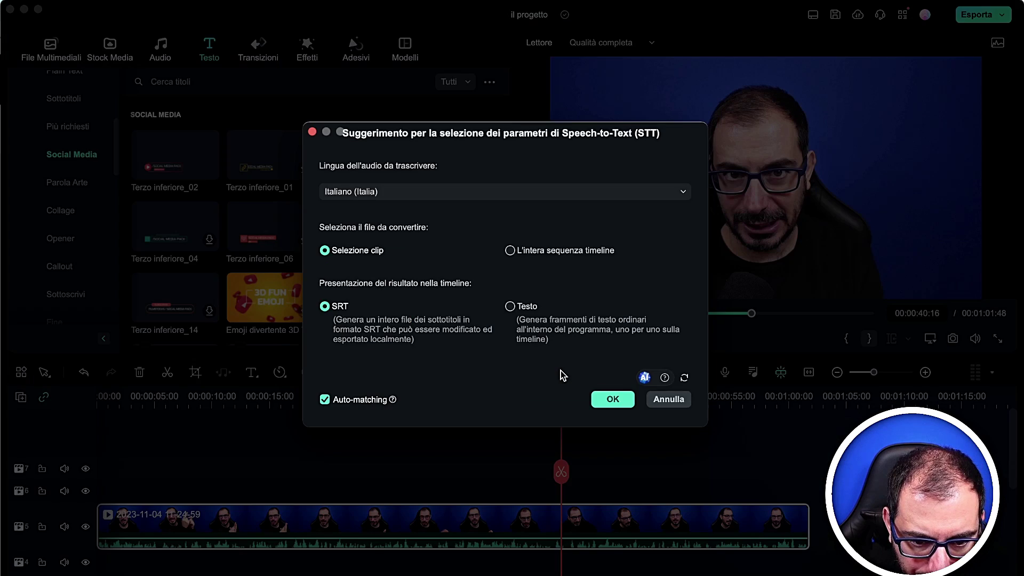
click(533, 252)
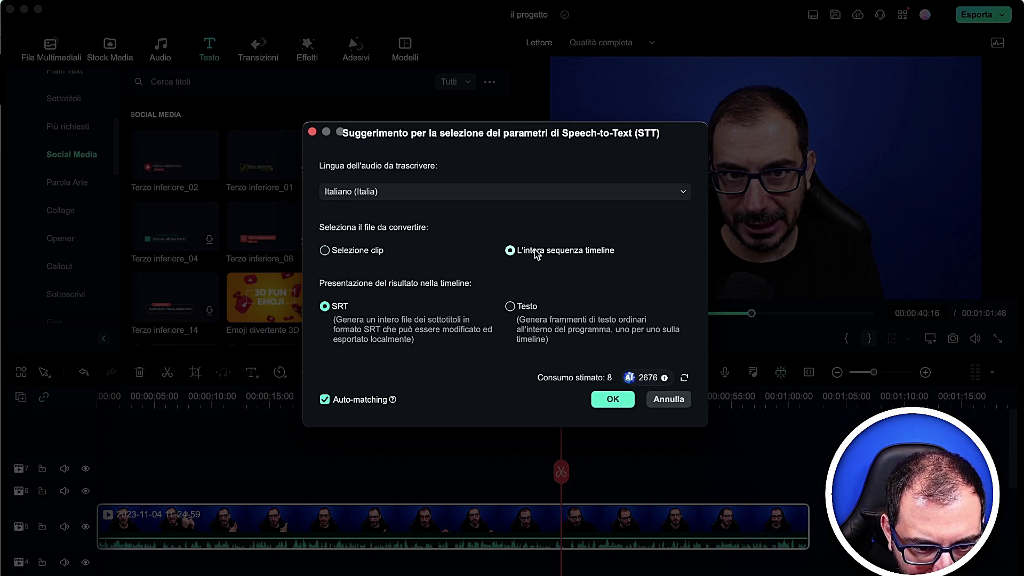
click(527, 307)
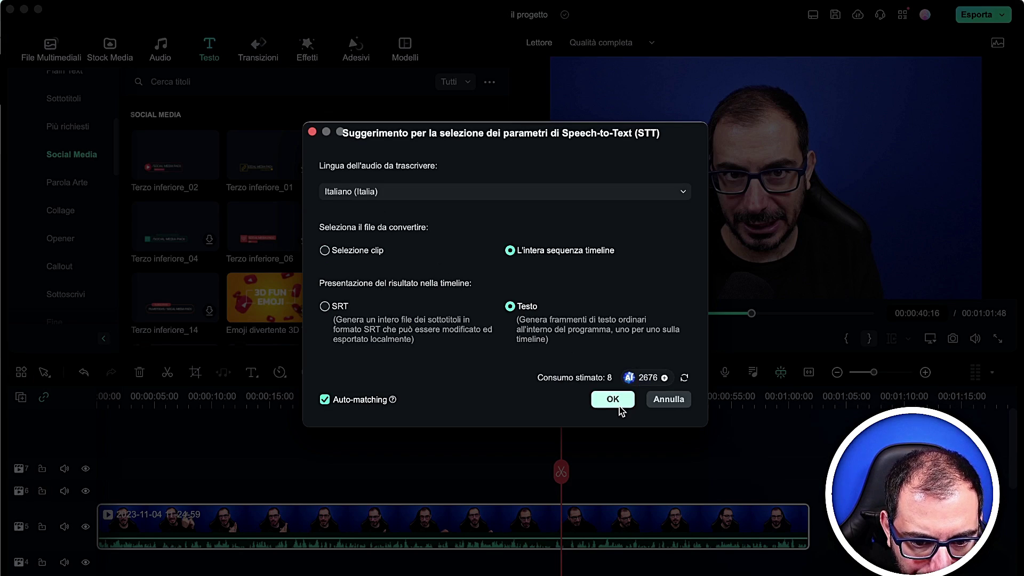
click(613, 399)
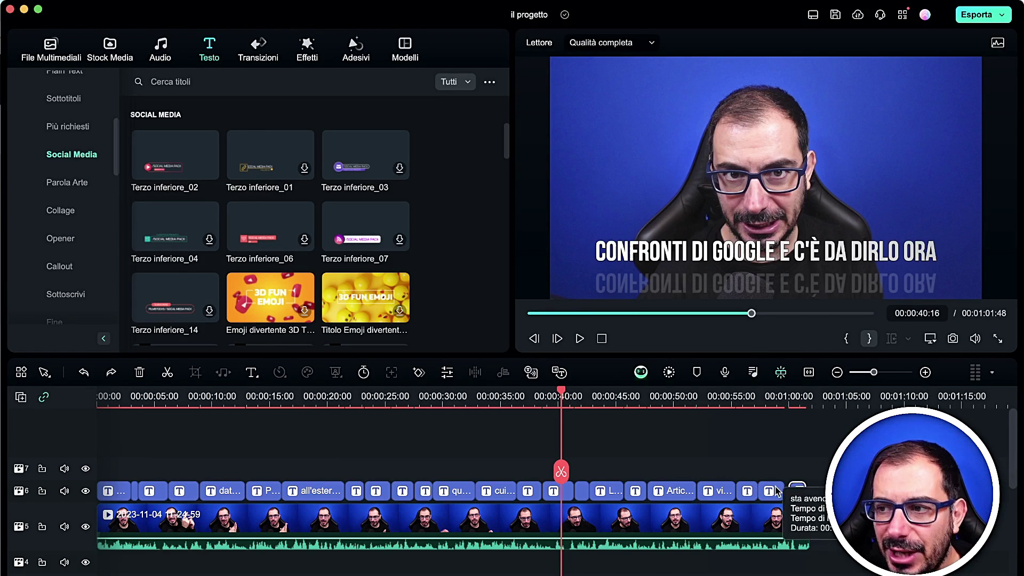
- Move and lengthen the caption "che tante persone" so it runs beyond the end of the track 5 clip, and play it
click(748, 465)
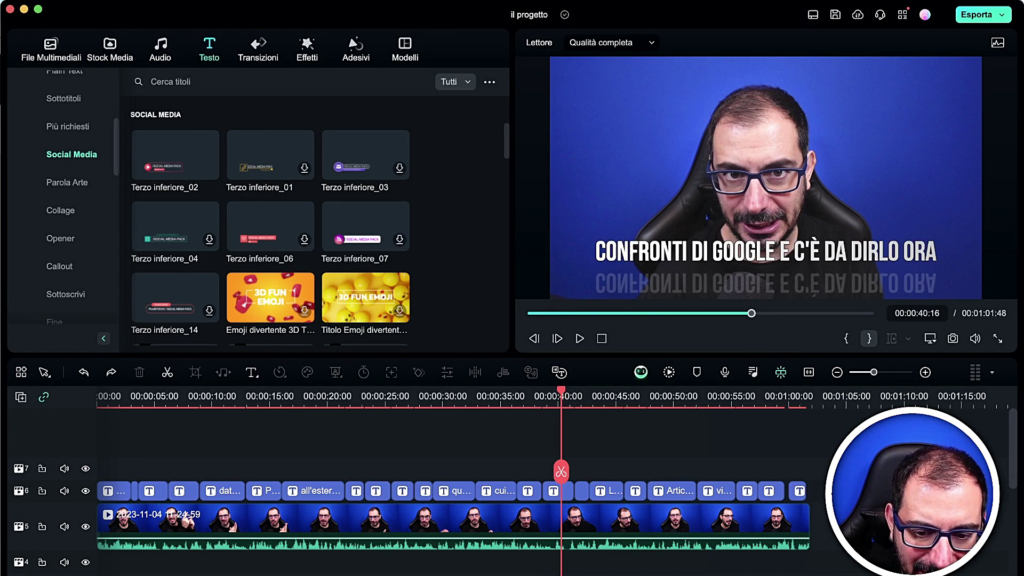
key(End)
click(752, 517)
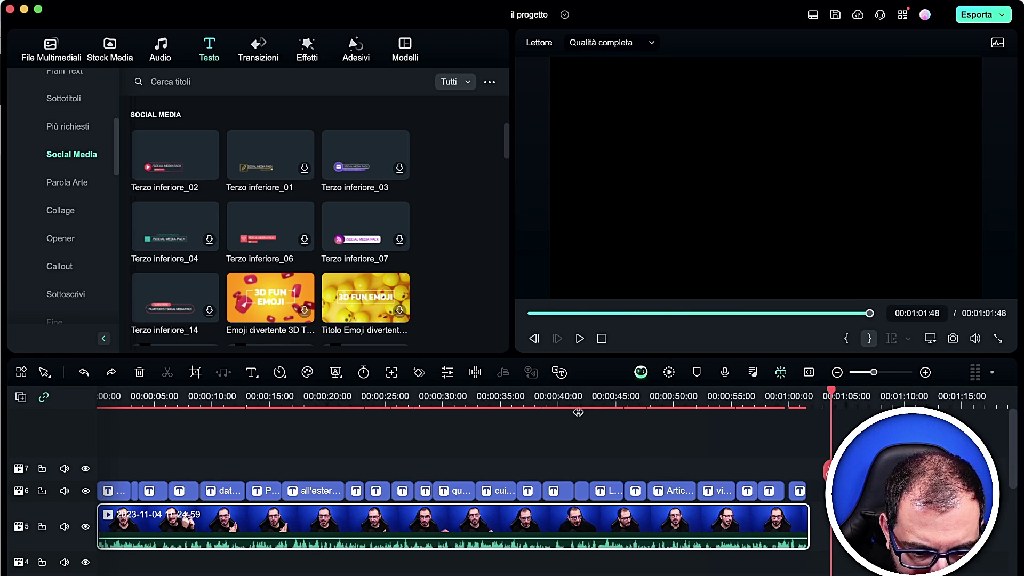
click(794, 491)
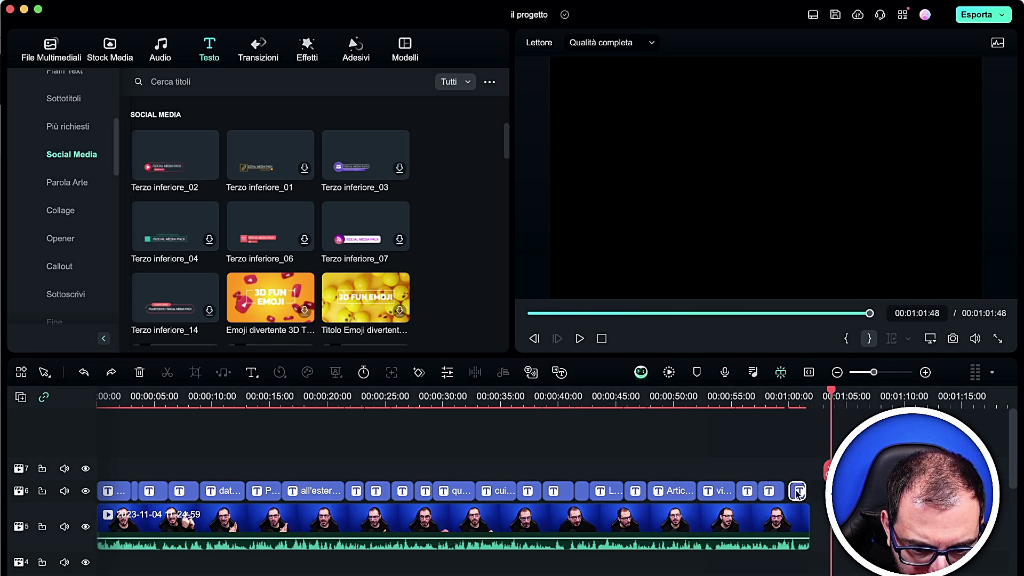
mouse_move(829, 472)
mouse_down()
mouse_move(798, 473)
mouse_move(810, 494)
mouse_move(850, 494)
mouse_move(806, 485)
mouse_move(820, 480)
mouse_up()
key(Right)
key(Right)
key(Right)
key(Right)
key(Right)
key(Right)
key(Right)
key(Right)
key(Right)
key(Right)
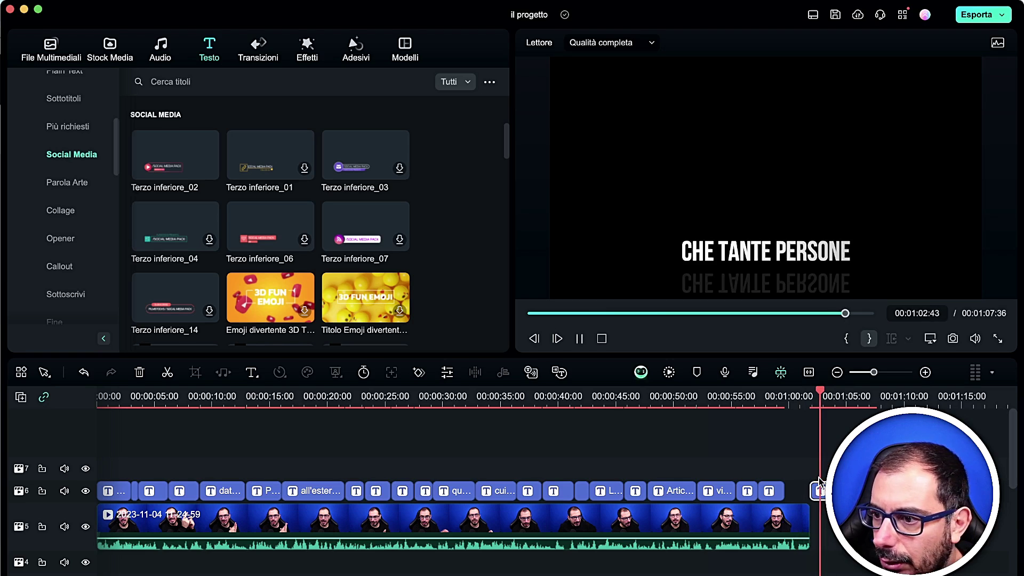
- Preview the Diego and Mikel voices in Text-to-Speech for the caption "che tante persone", and generate the speech with the voice Dave
double_click(820, 490)
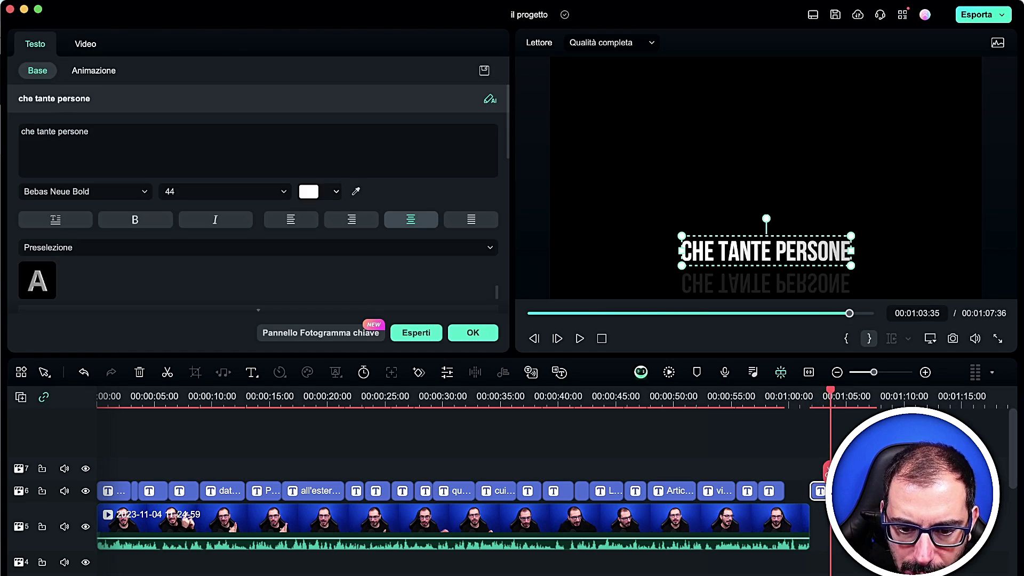
click(531, 373)
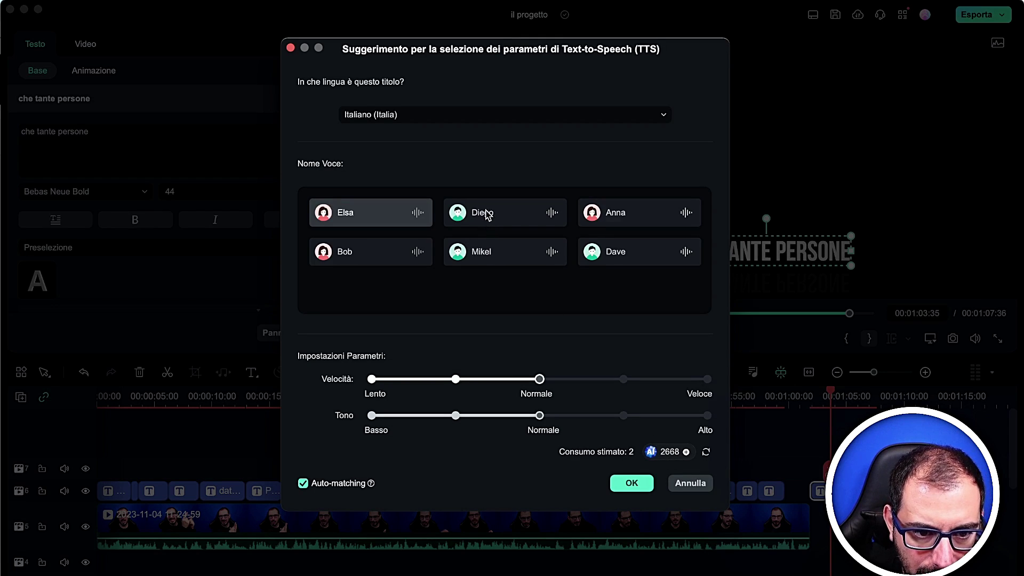
click(506, 216)
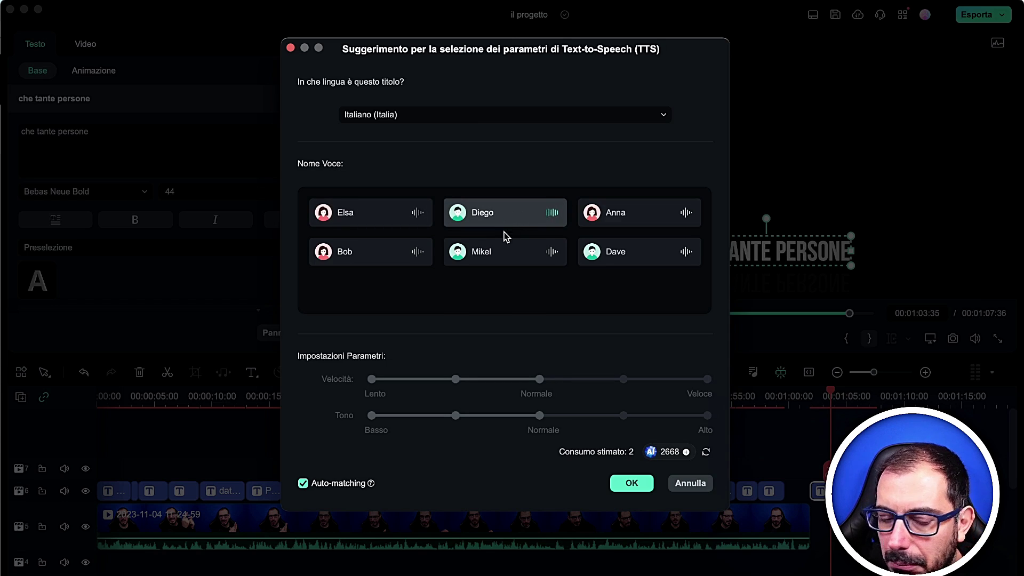
click(506, 256)
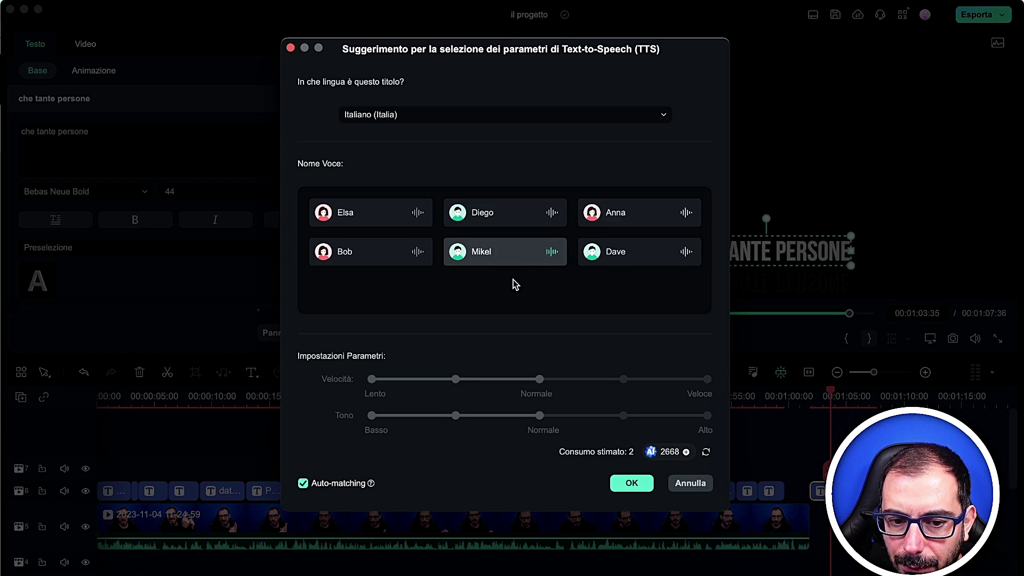
click(611, 250)
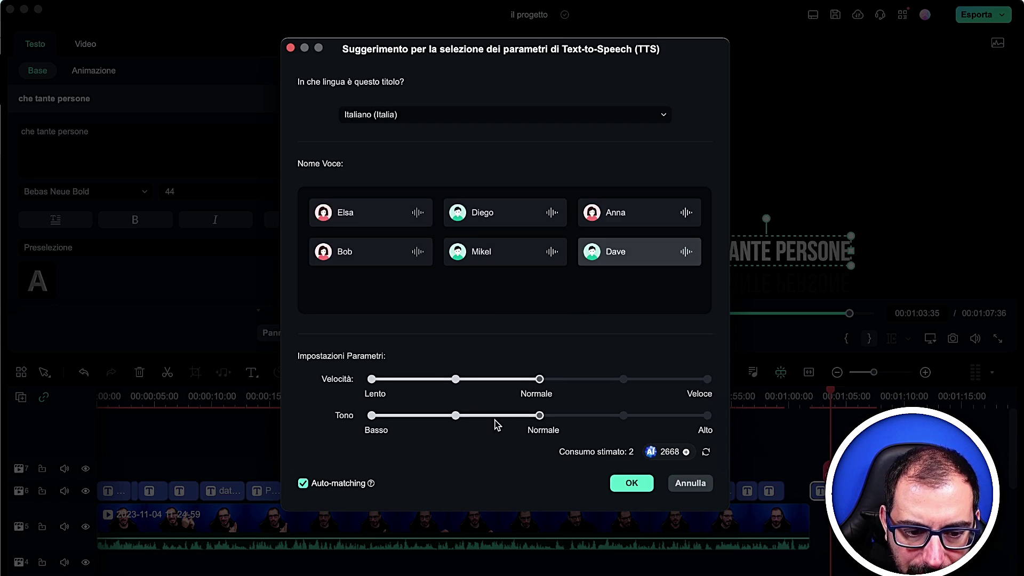
click(631, 484)
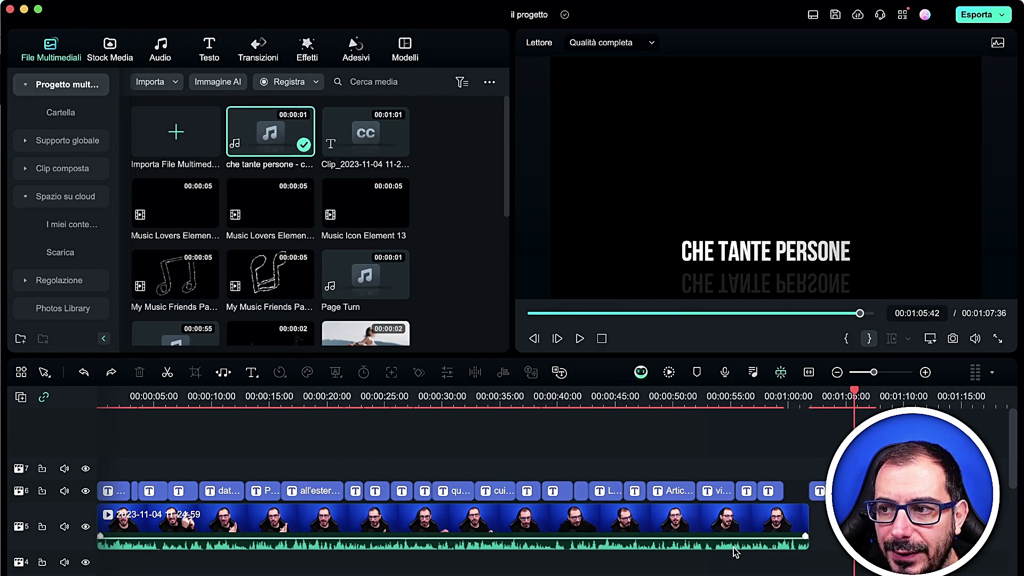
- Delete all empty tracks from the timeline
scroll(780, 521, down, 5)
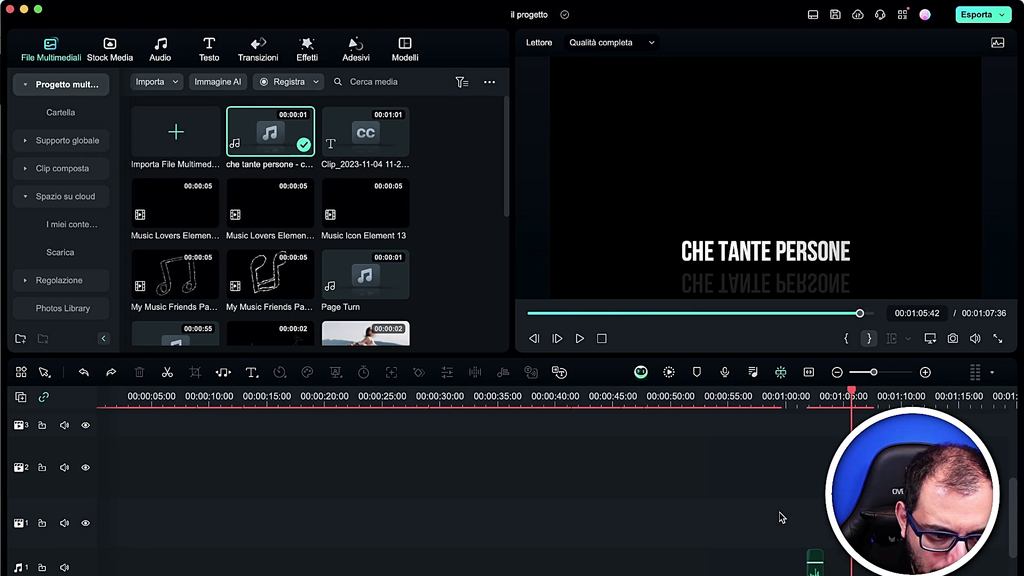
right_click(70, 513)
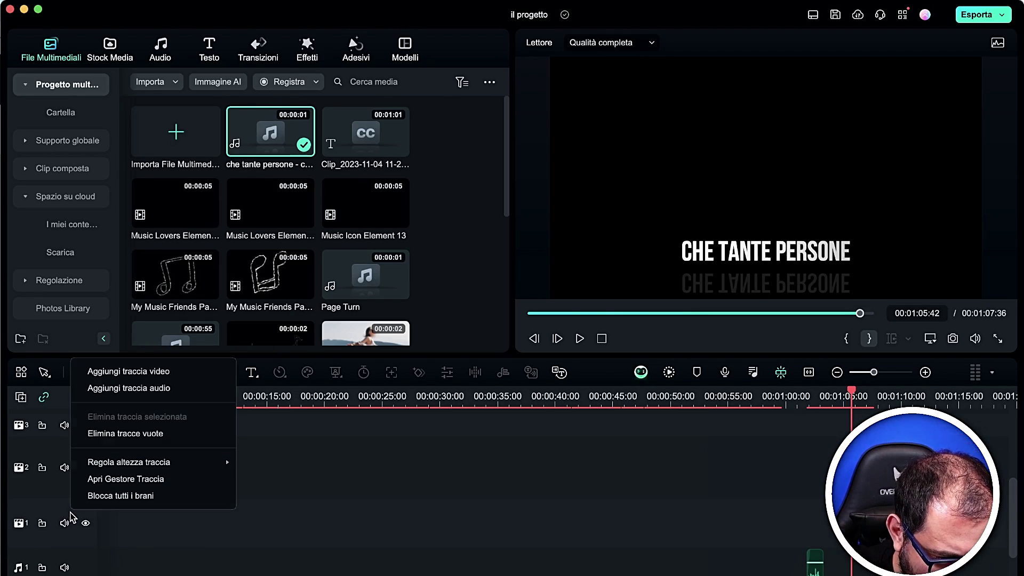
click(114, 435)
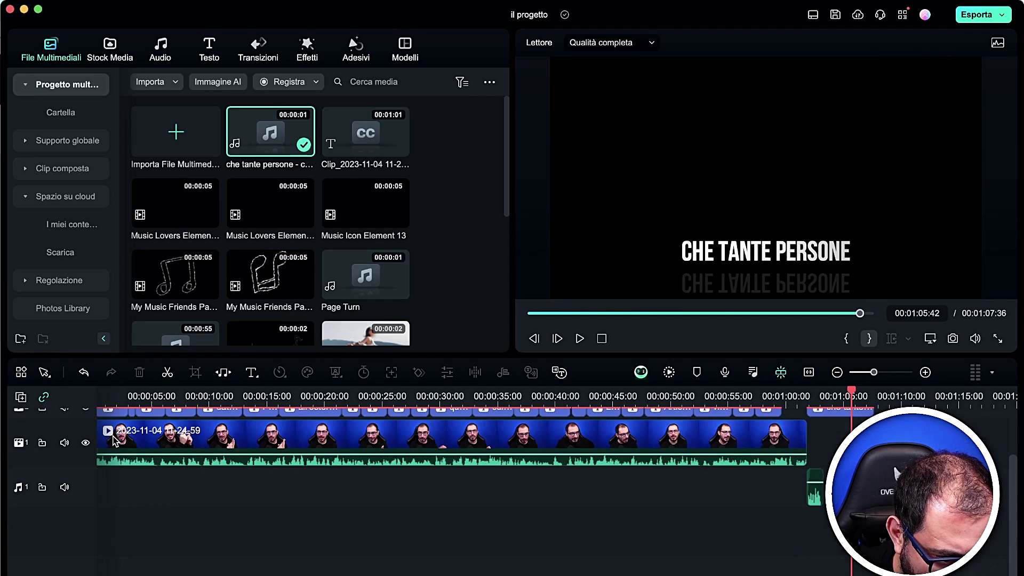
scroll(141, 524, up, 2)
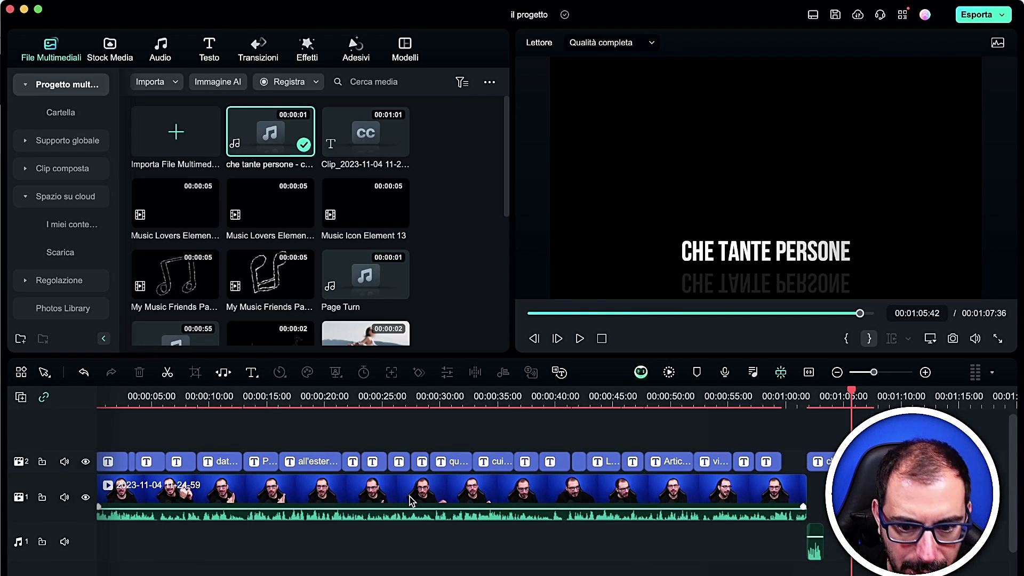
- Play the generated speech clip under the caption "che tante persone" from just before its start
click(840, 398)
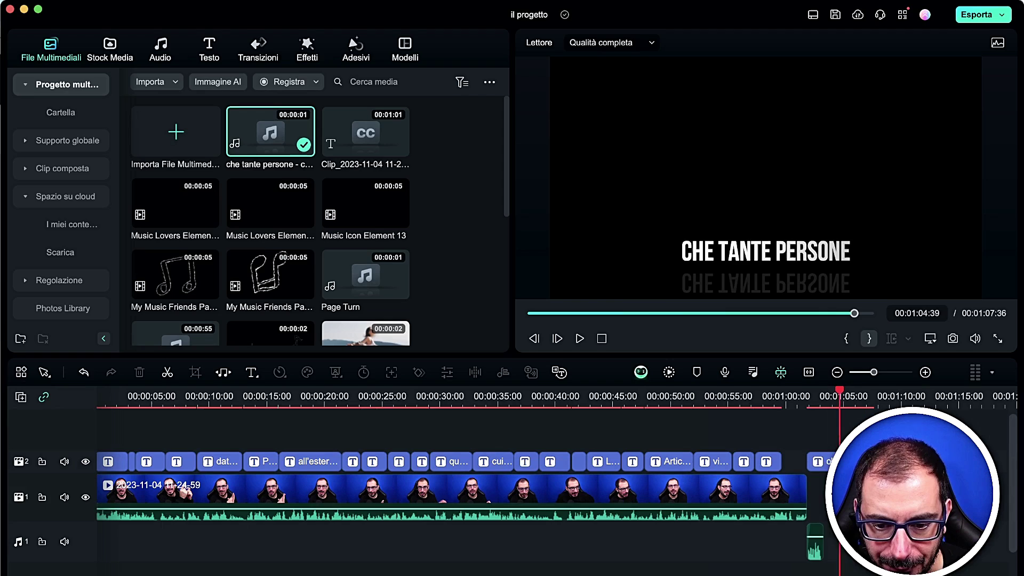
click(806, 398)
key(space)
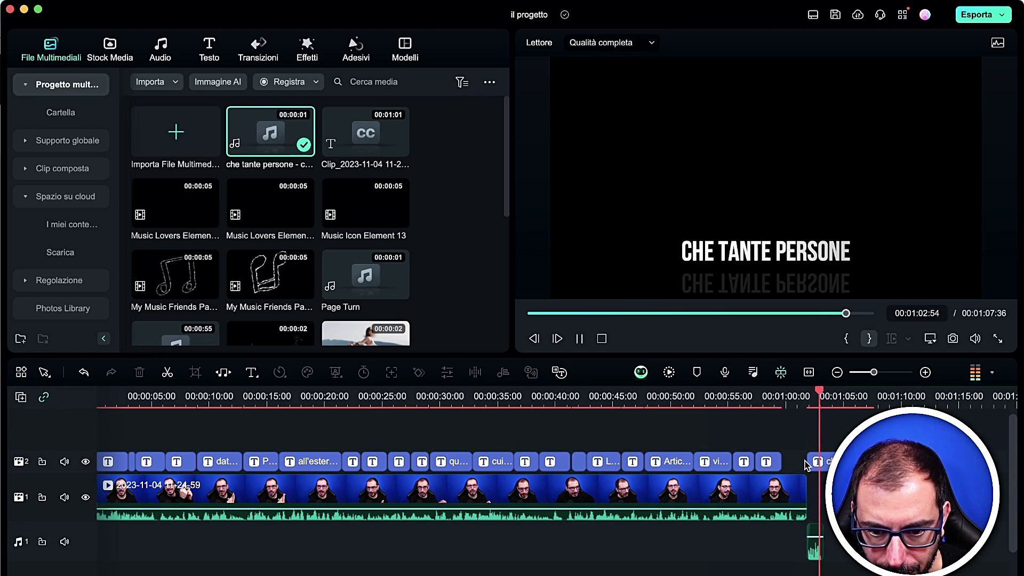
key(space)
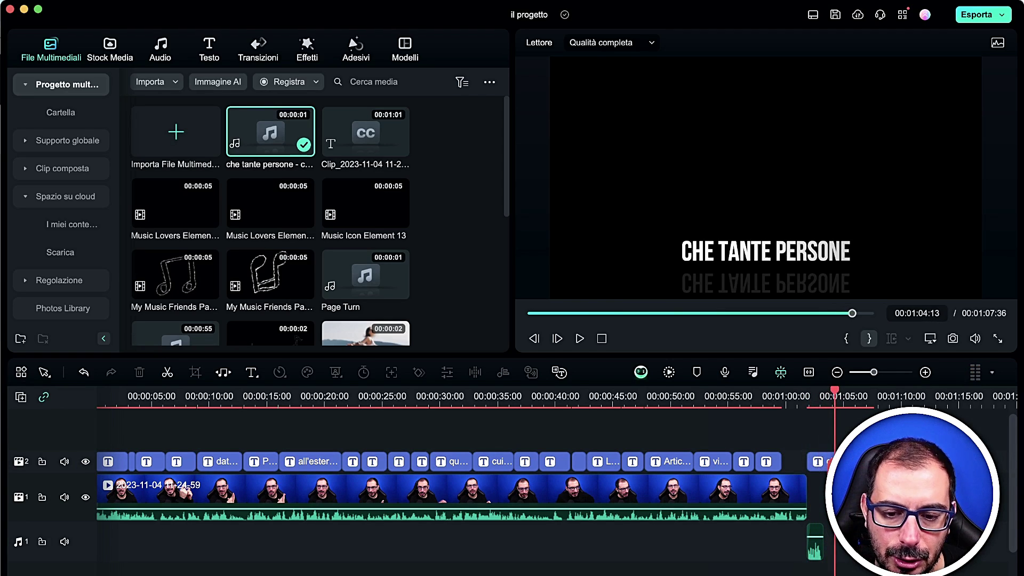
- Lengthen the caption "che tante persone" and generate its speech again with the voice Diego, setting Velocità and Tono one notch below Normale
drag(873, 462, 917, 462)
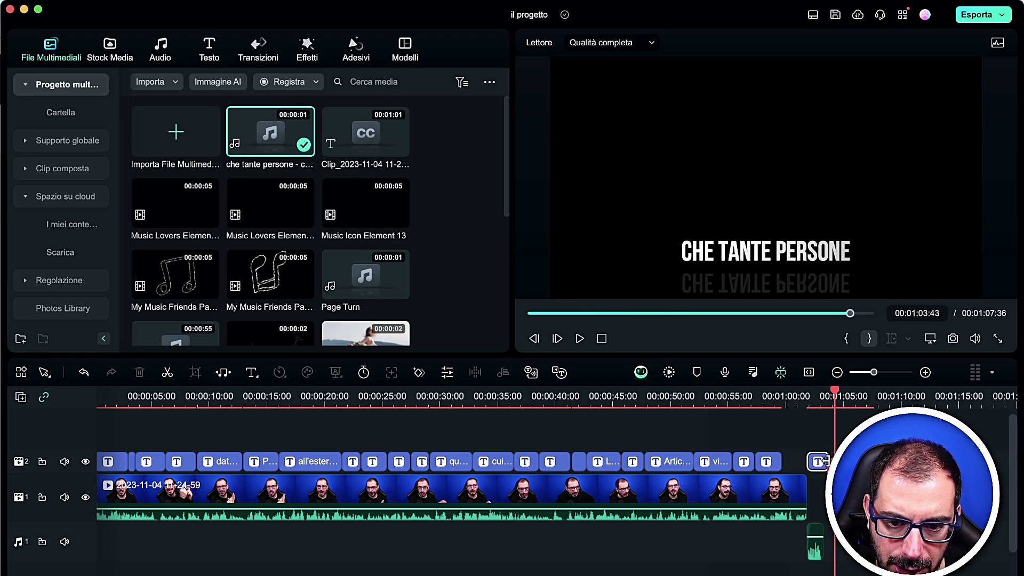
click(531, 372)
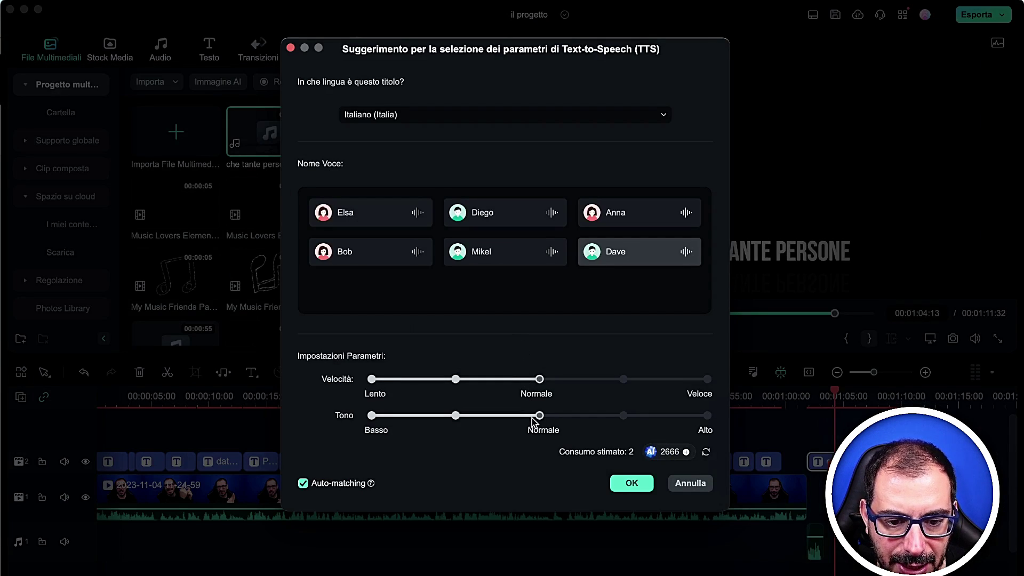
drag(540, 379, 480, 381)
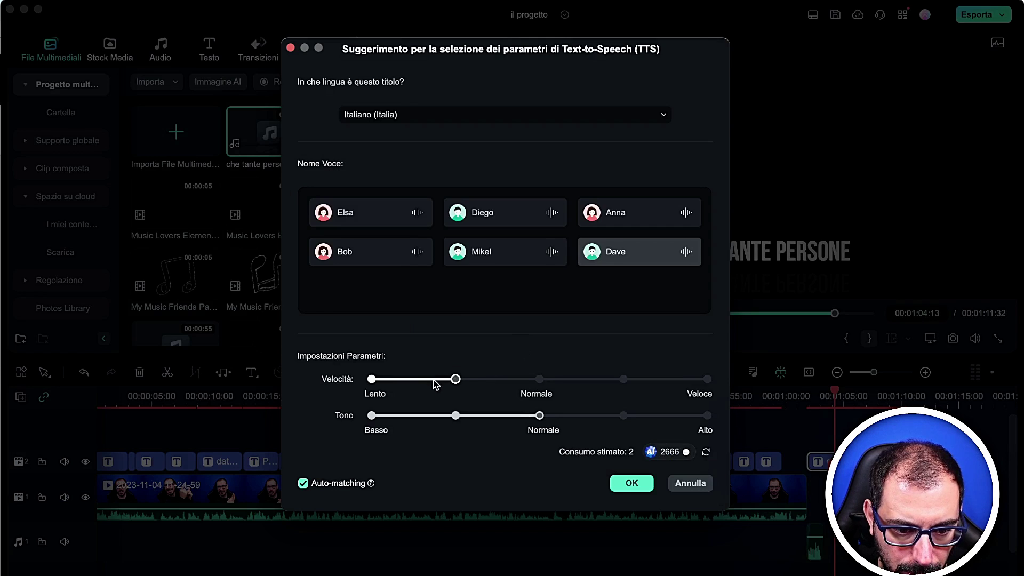
drag(540, 415, 455, 415)
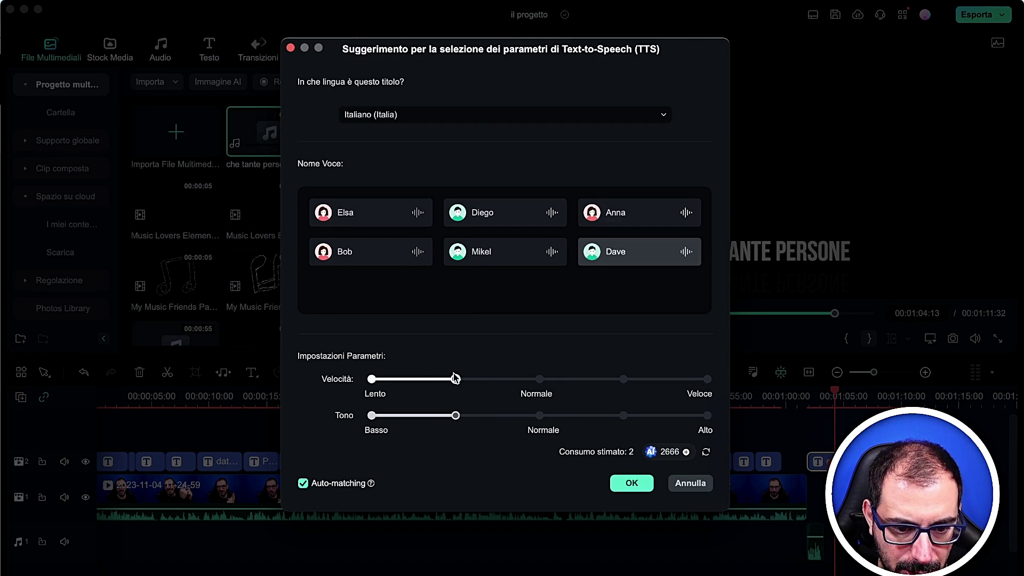
drag(455, 379, 372, 380)
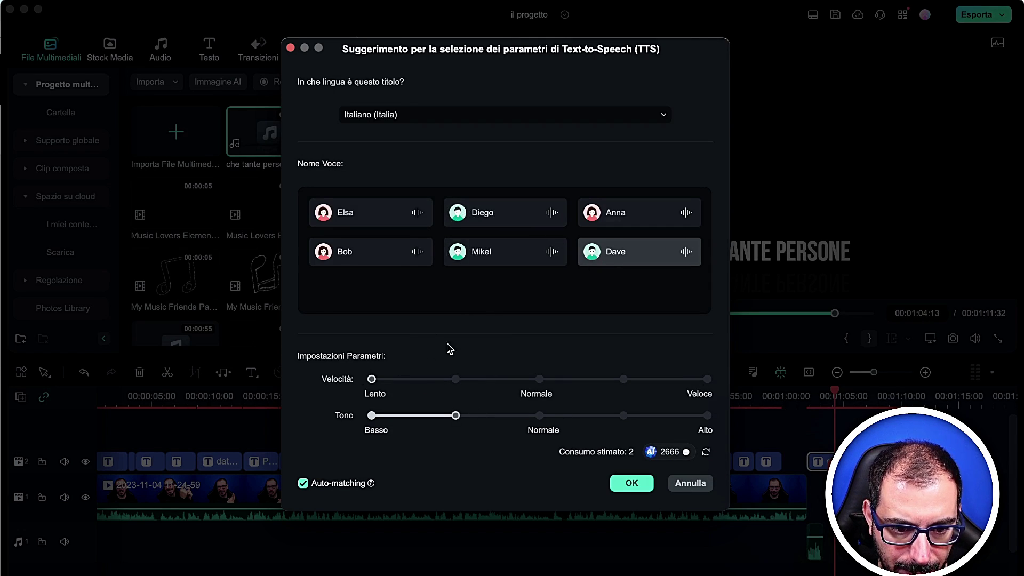
click(523, 217)
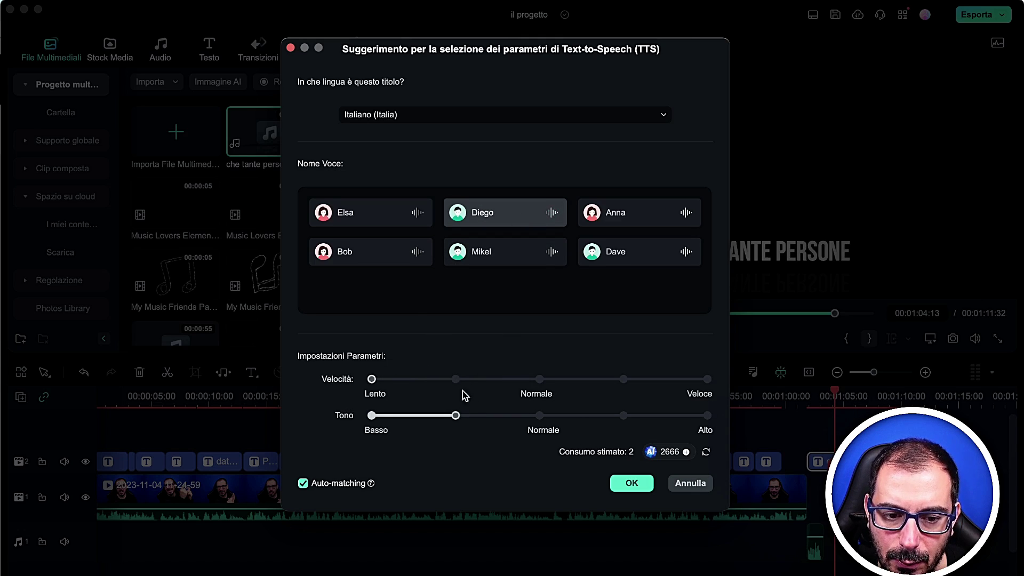
drag(372, 379, 479, 380)
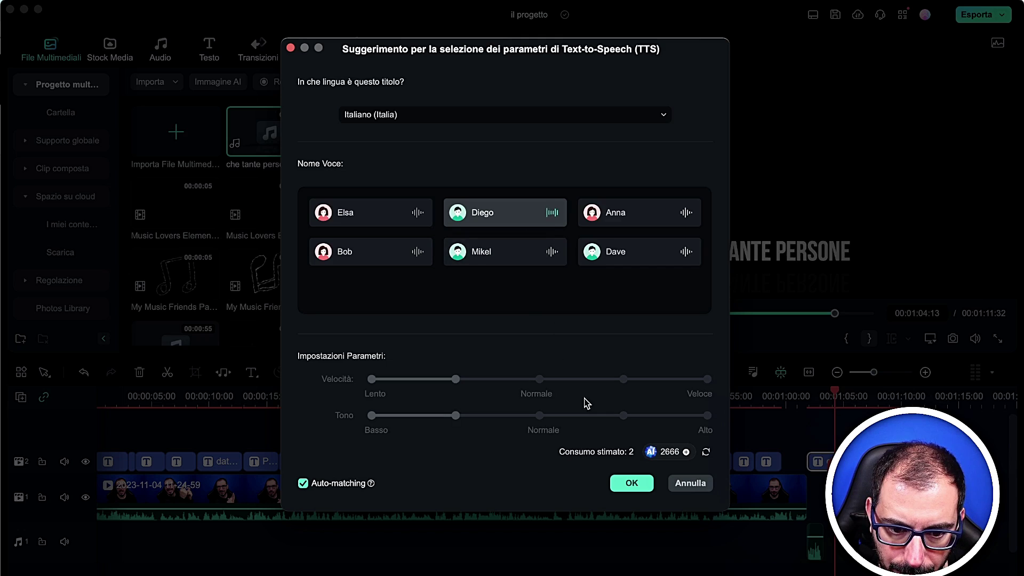
click(624, 483)
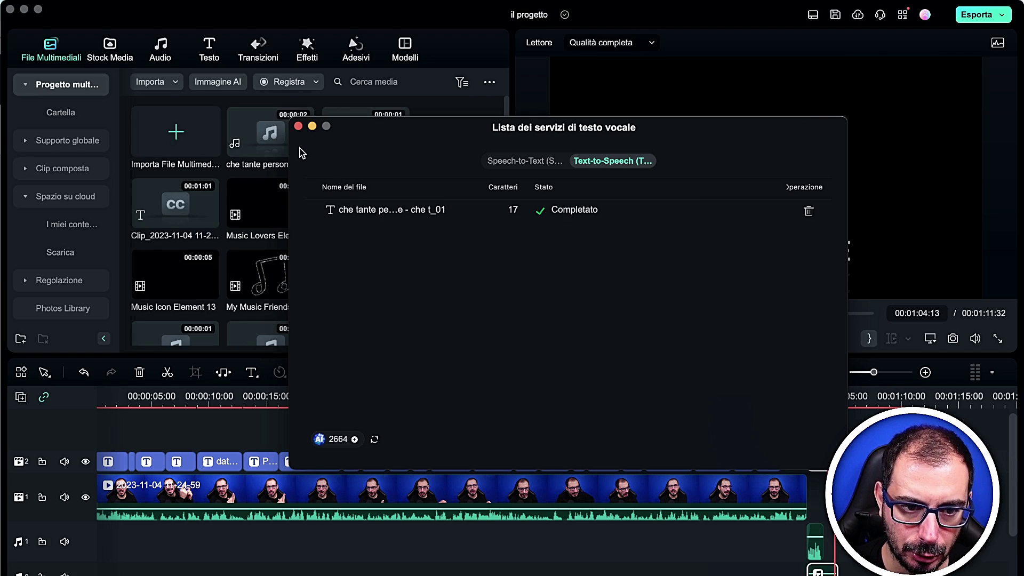
click(299, 126)
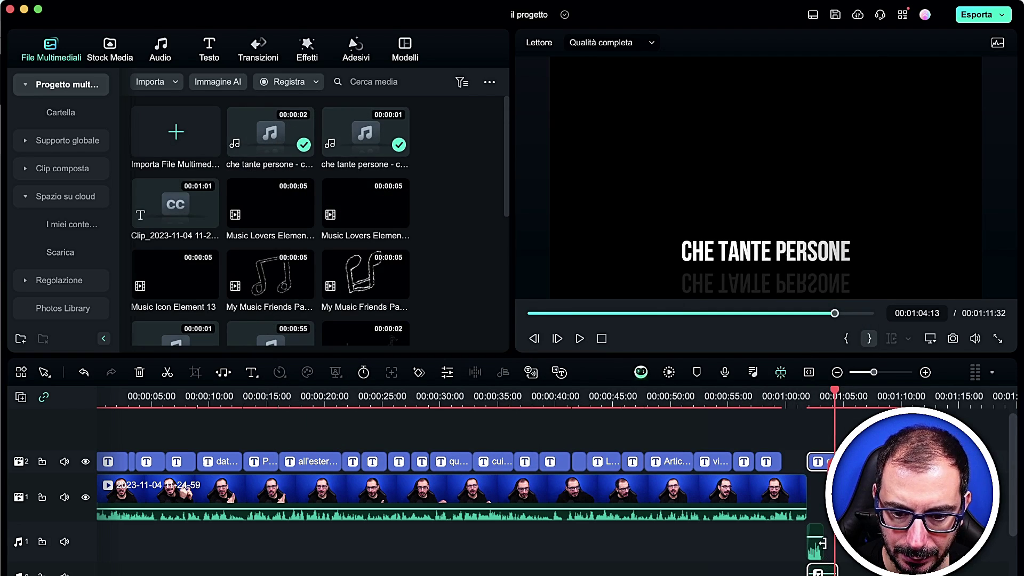
- Move the second speech clip so it starts after the end of the first, and play both clips
key(Delete)
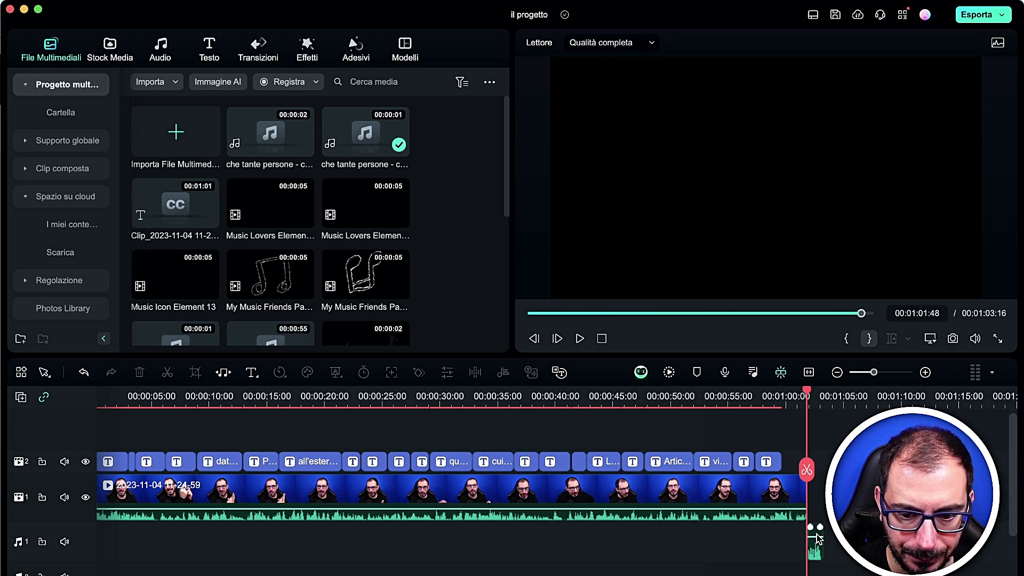
key(super+z)
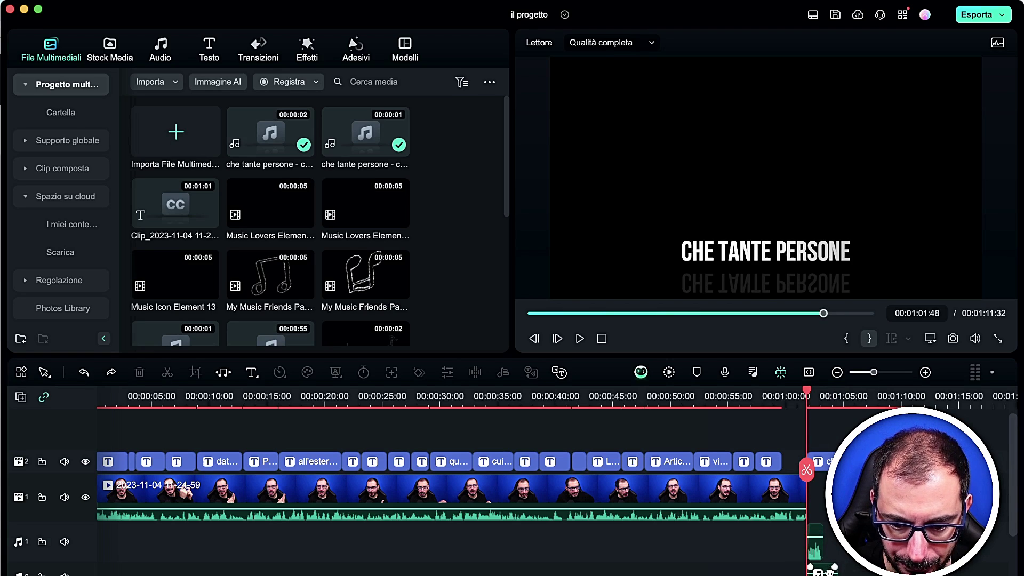
click(835, 566)
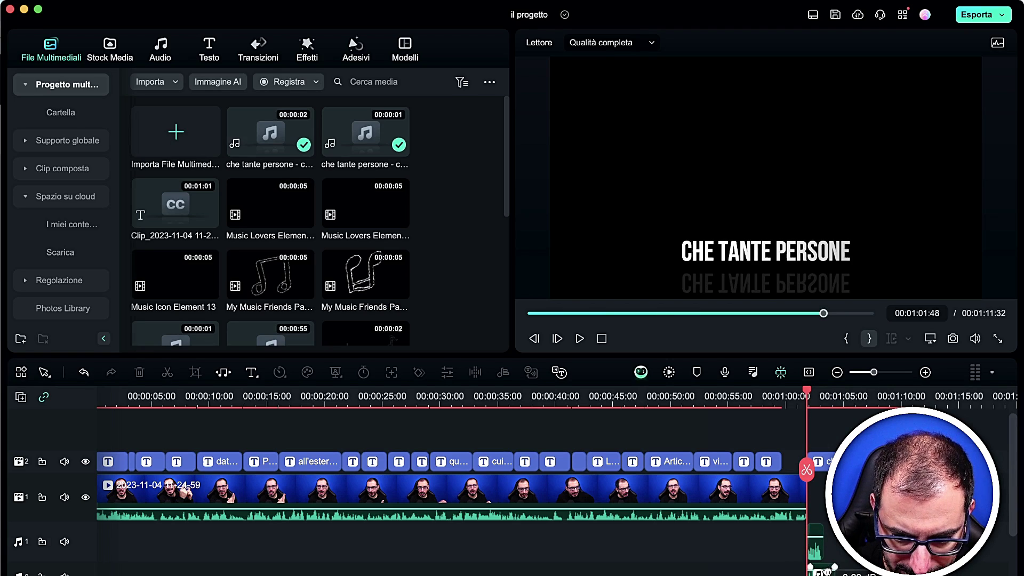
click(826, 568)
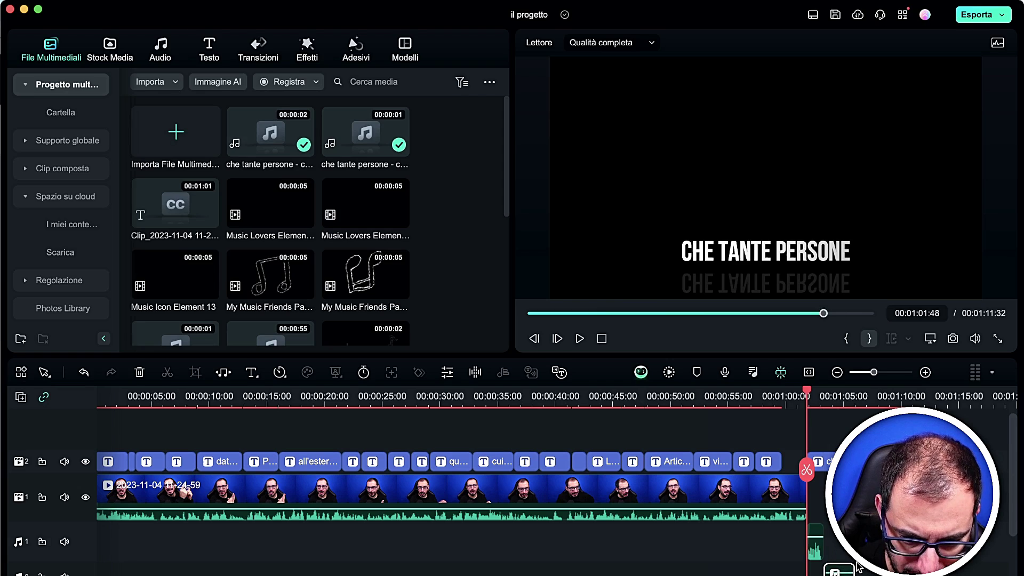
key(space)
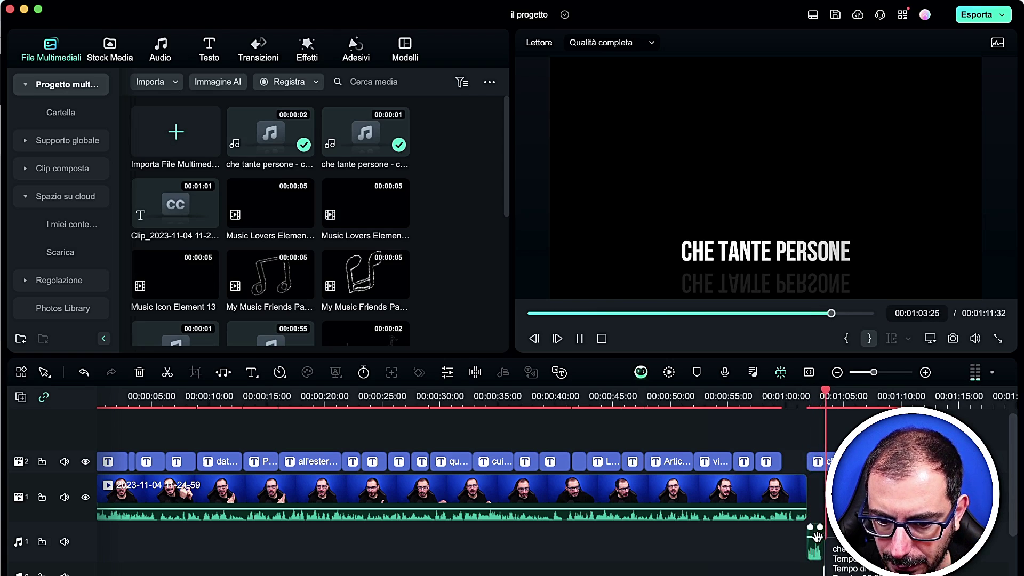
key(space)
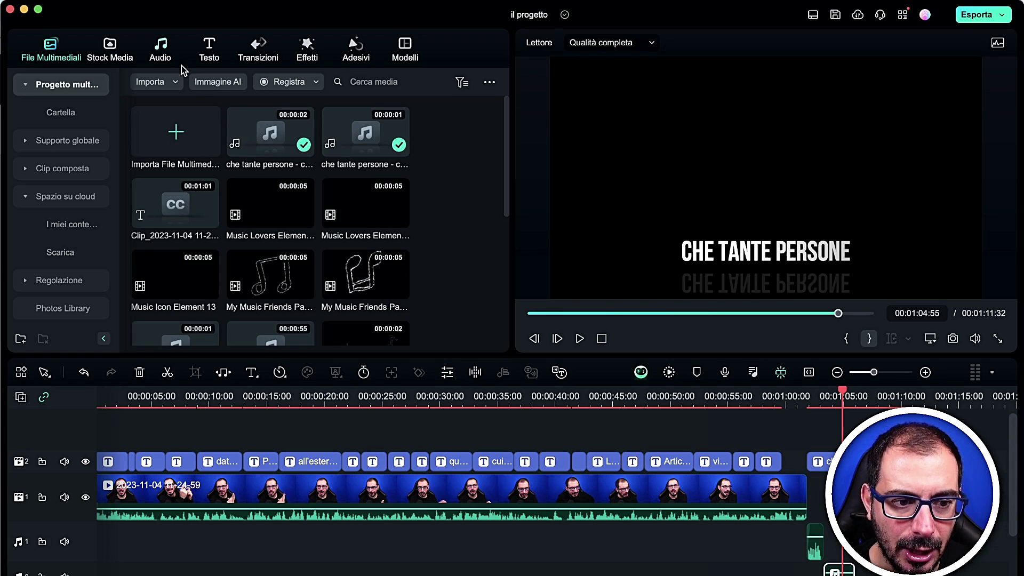
- Open the Immagine AI generator from the project media and choose the Futuristico style
click(75, 62)
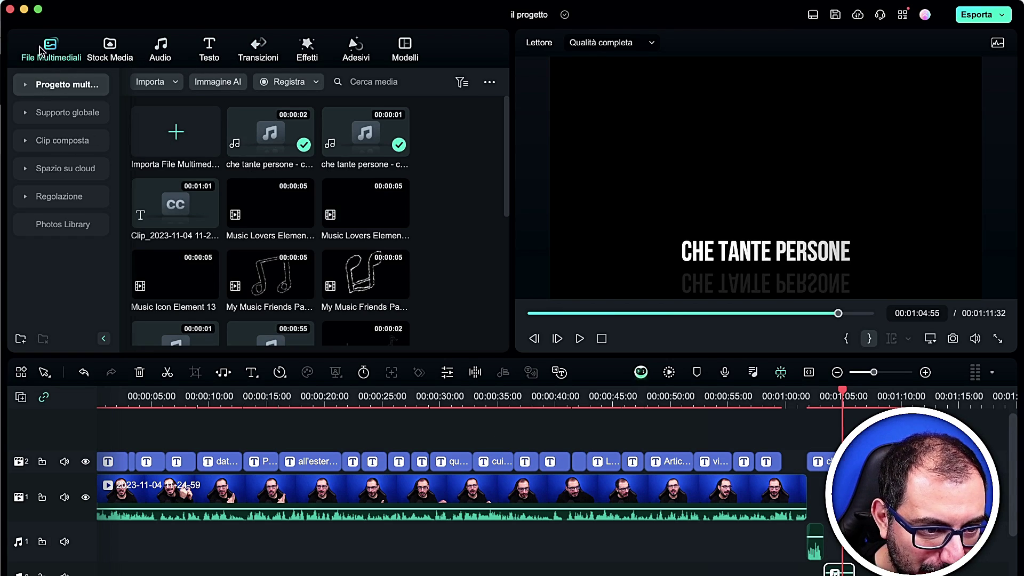
click(217, 83)
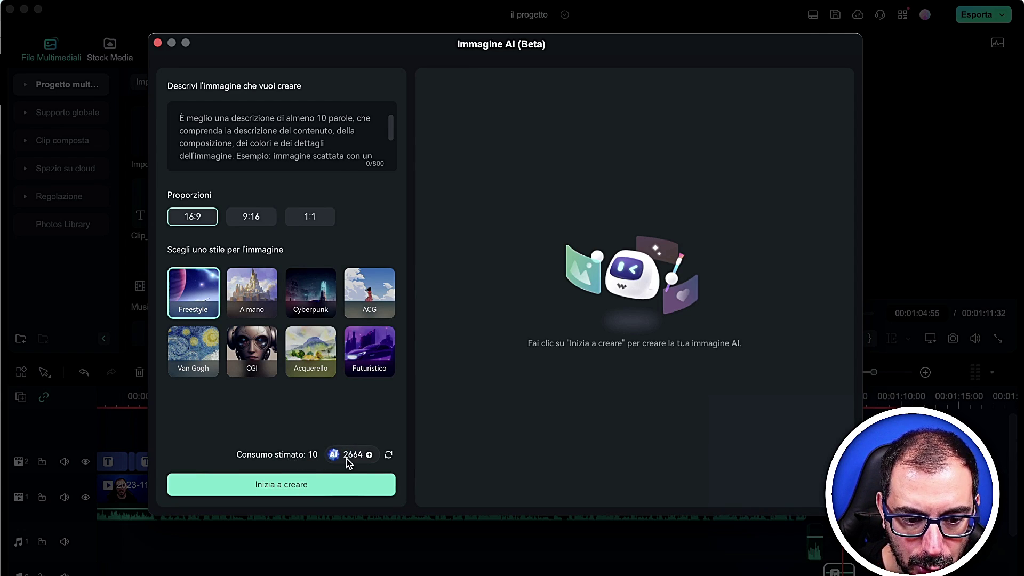
click(274, 140)
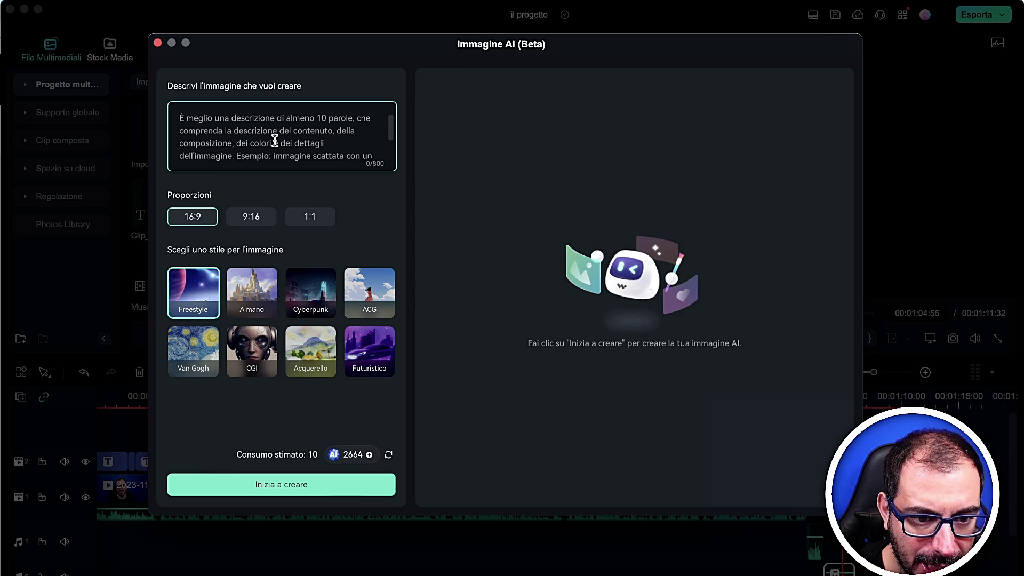
scroll(274, 139, down, 2)
scroll(274, 140, up, 2)
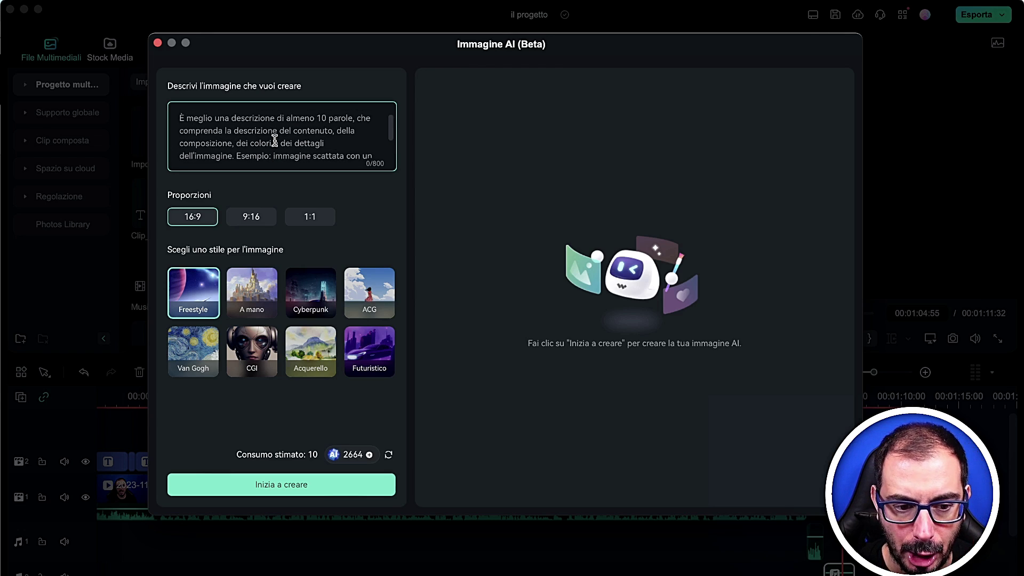
click(356, 336)
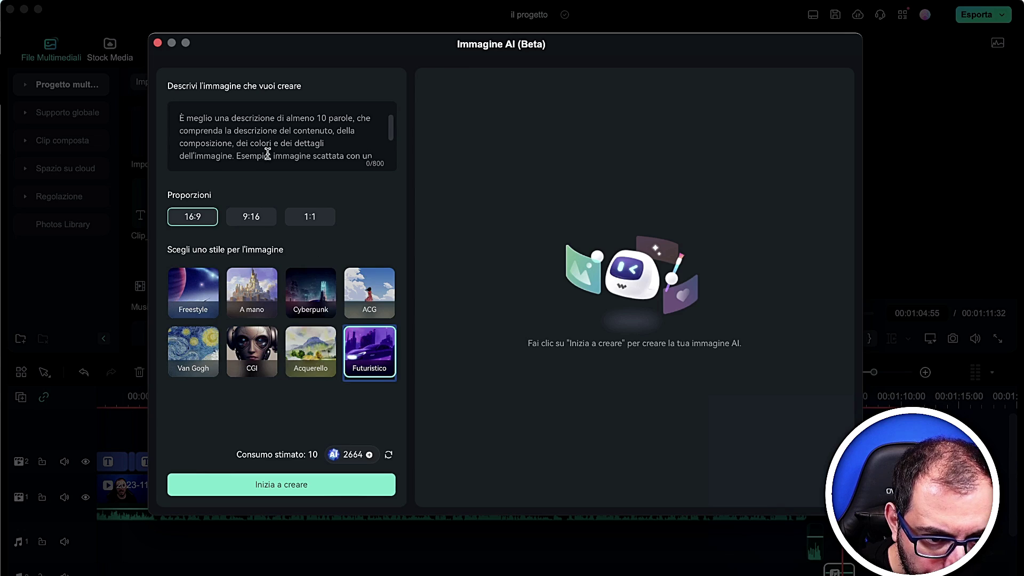
- Generate an AI image from the description "IN stileIn stile futuristo una home page di google da desktop con la ricerca grande"
click(250, 130)
text(IN stil)
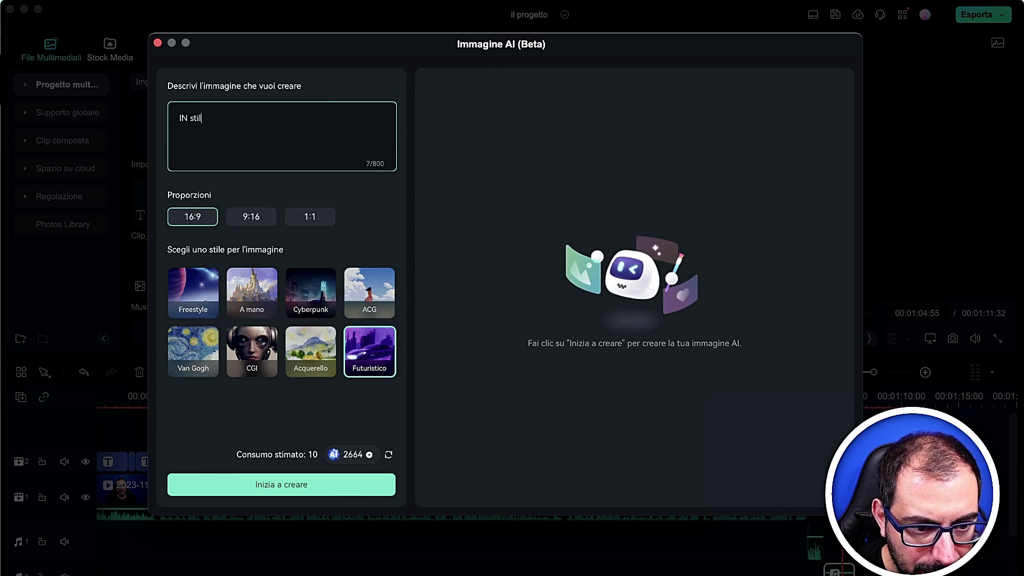
text(eIn stile )
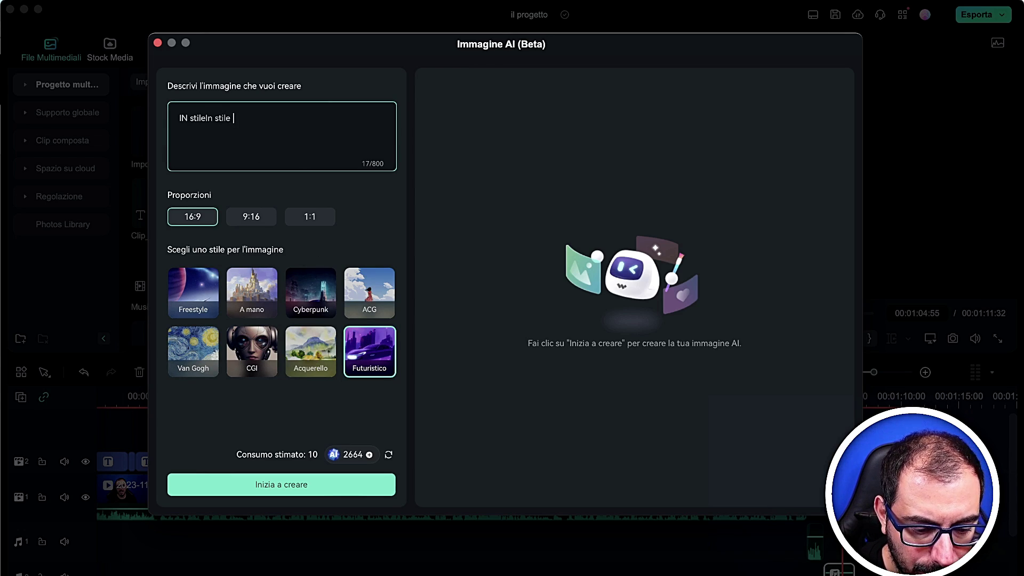
text(futuristo una )
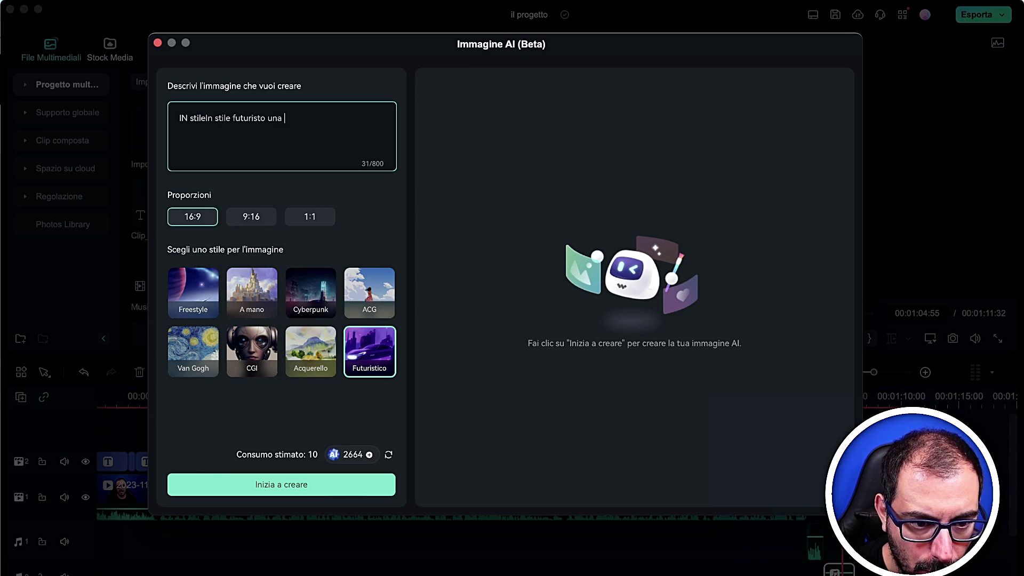
text(home page di go)
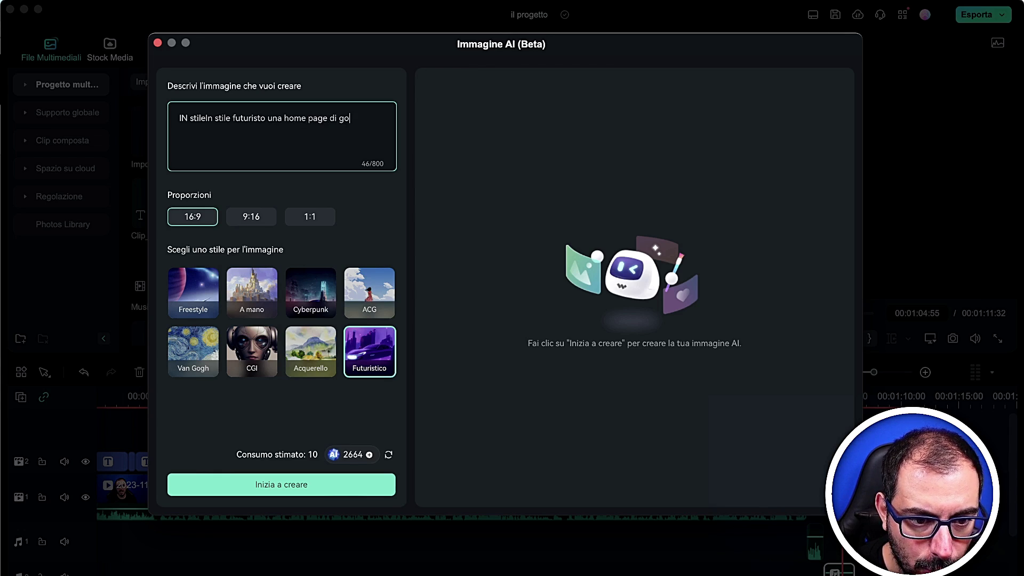
text(ogle da deskt)
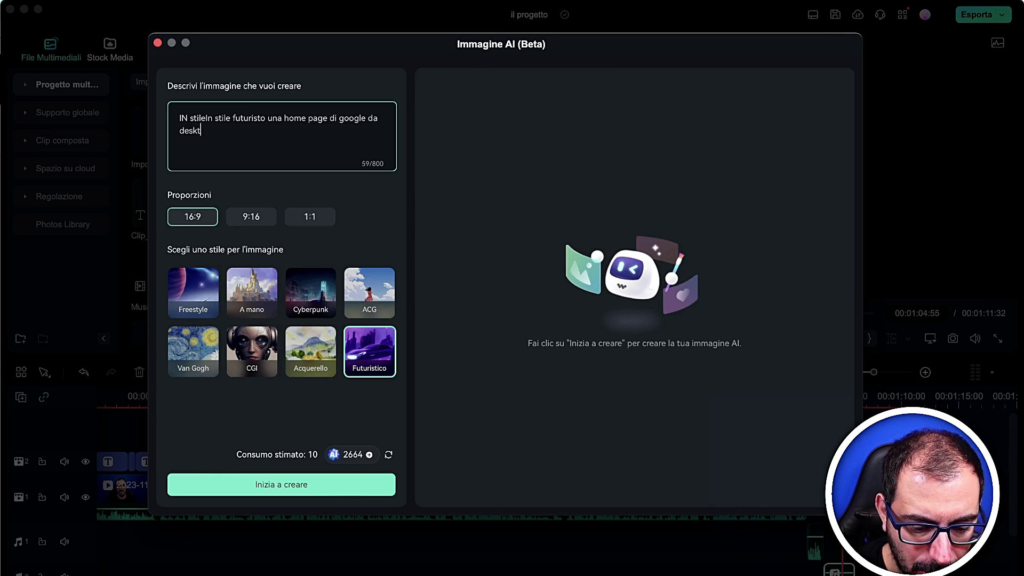
text(op con la ricerca )
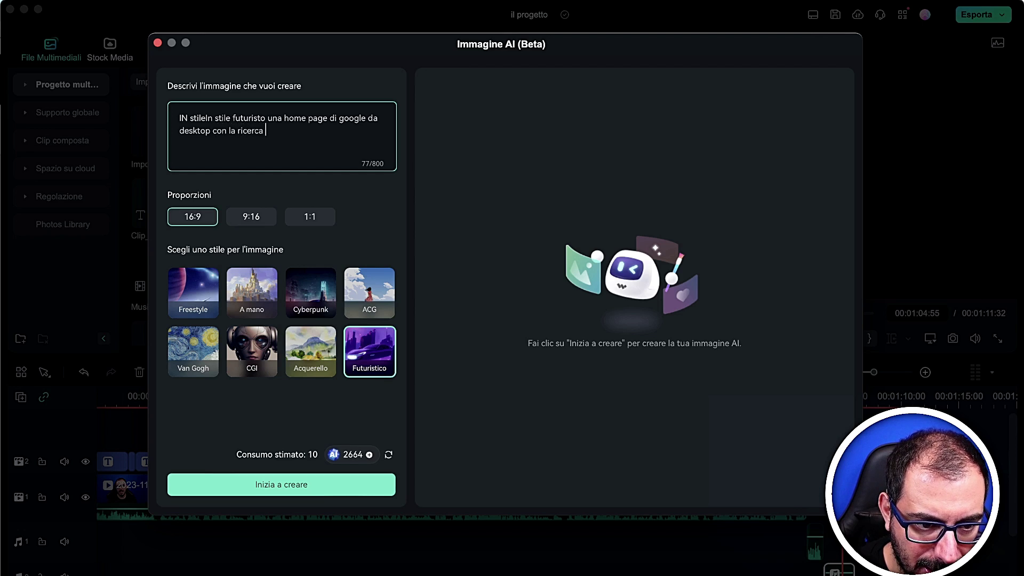
text(grande)
click(257, 486)
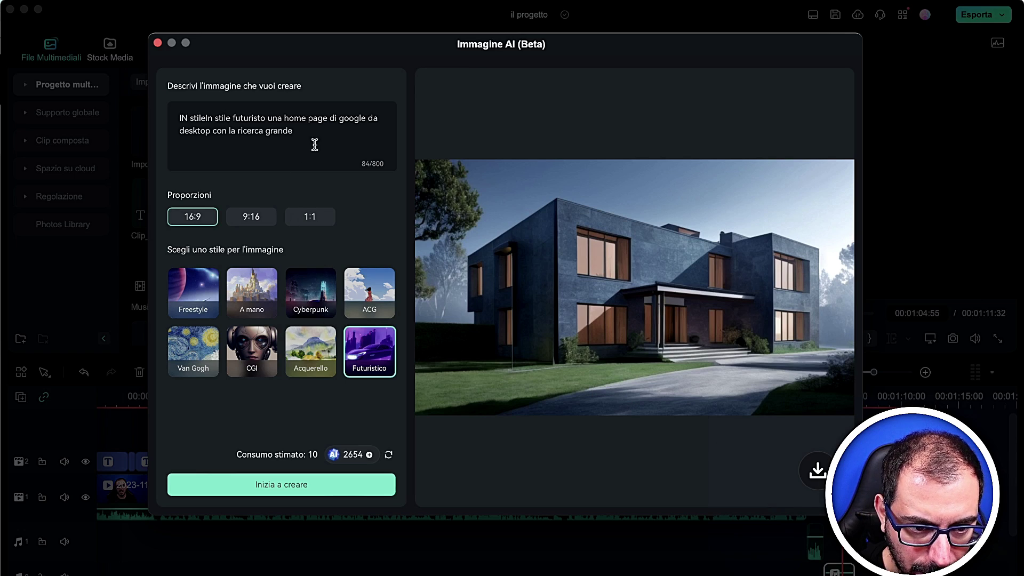
- Reword the description to "la pagina principale di google.com da desktop con la ricerca grande", keeping its opening words, and generate the image again
click(364, 118)
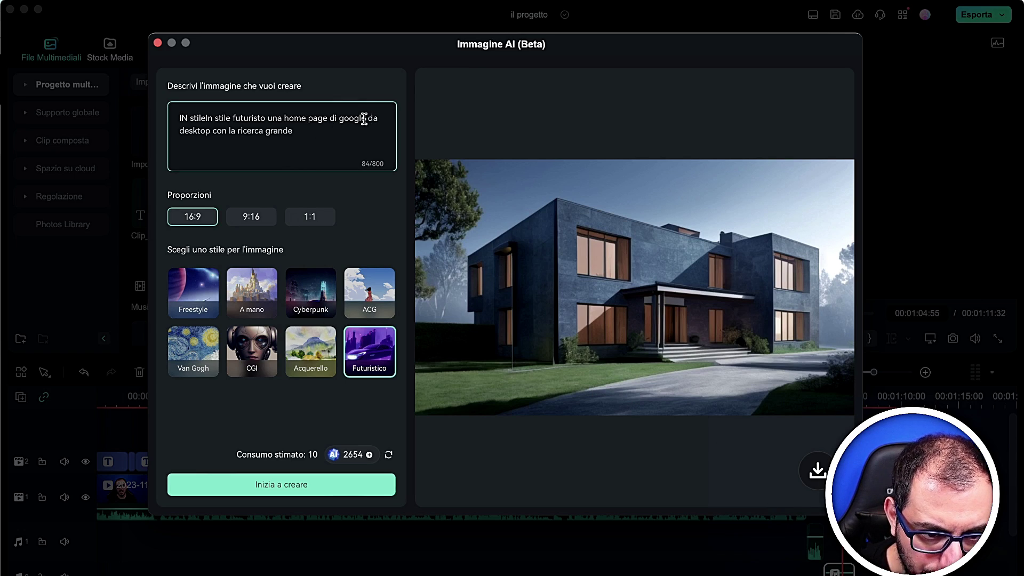
text(c.om)
key(Left)
key(Left)
key(Left)
key(BackSpace)
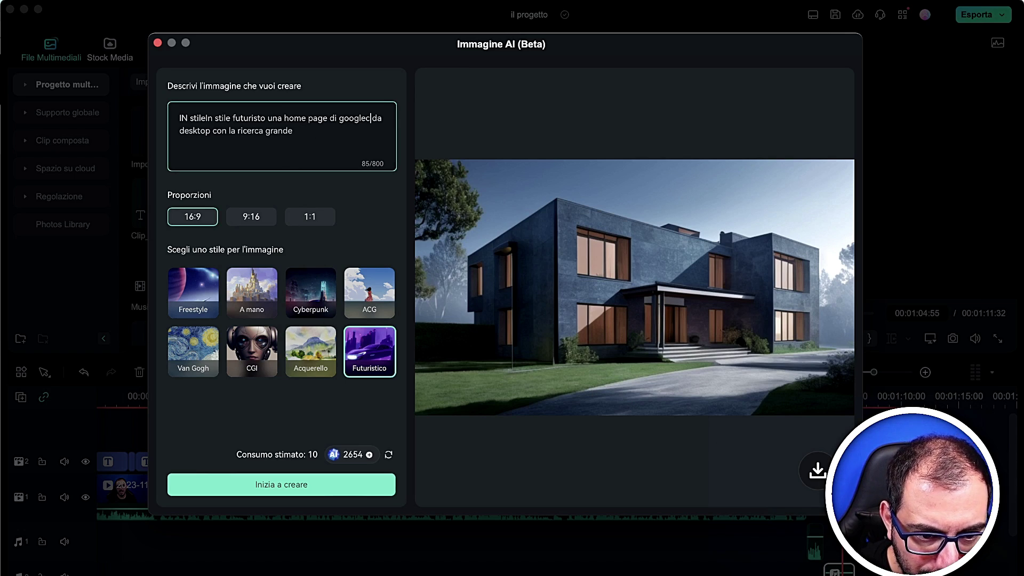
key(Right)
text(c)
drag(324, 120, 270, 121)
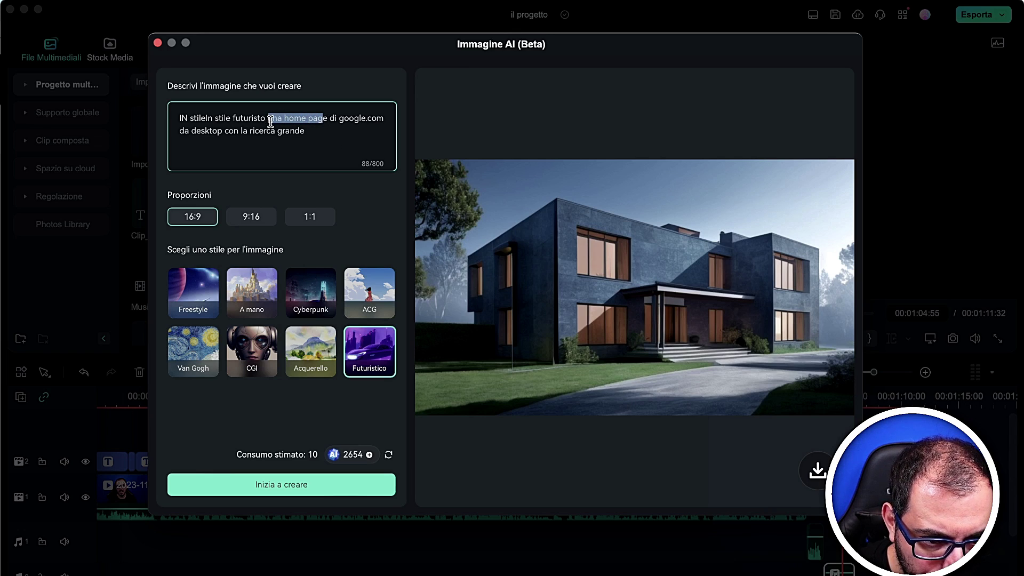
text(la pagina princi)
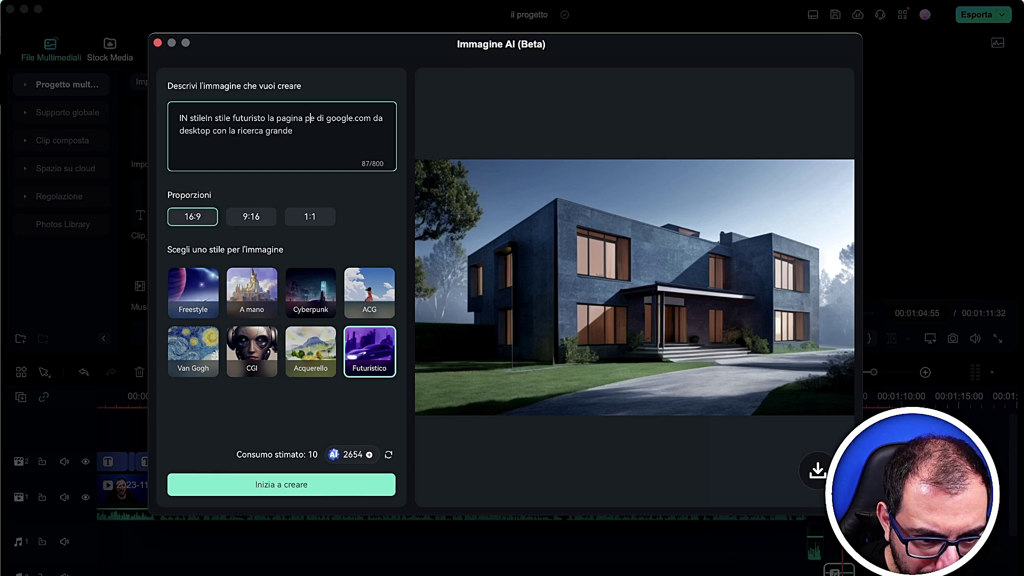
text(pale)
key(Delete)
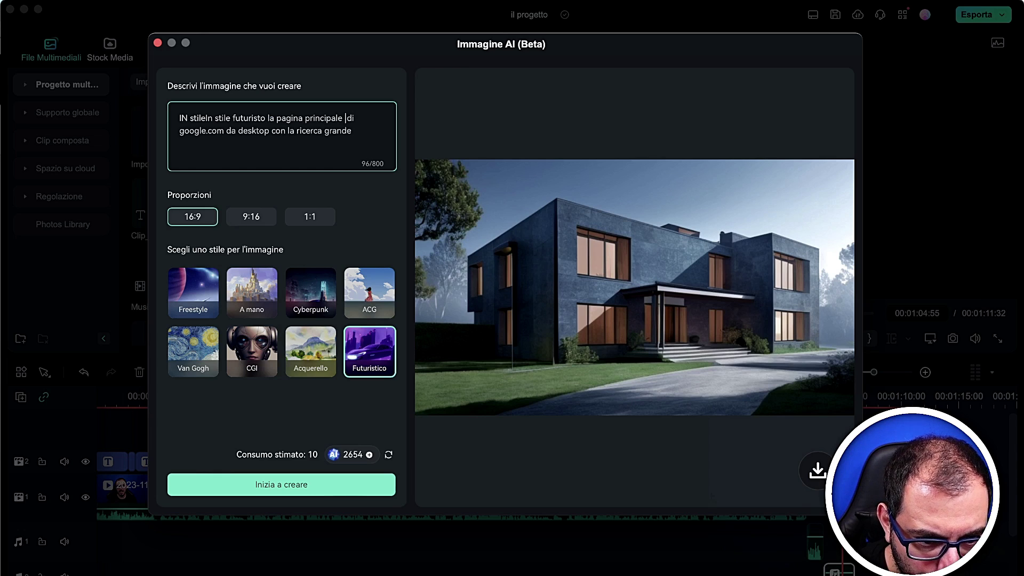
click(293, 485)
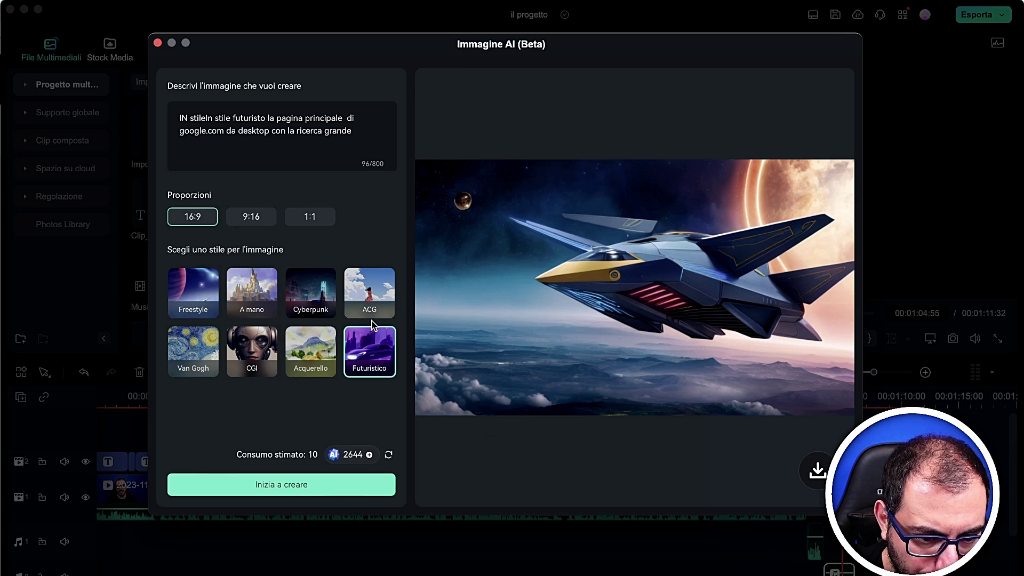
- Shorten the image description to "pagina principal di google.com da desktop" and generate a new image
click(212, 118)
key(BackSpace)
key(BackSpace)
key(BackSpace)
key(BackSpace)
key(BackSpace)
key(BackSpace)
key(BackSpace)
key(BackSpace)
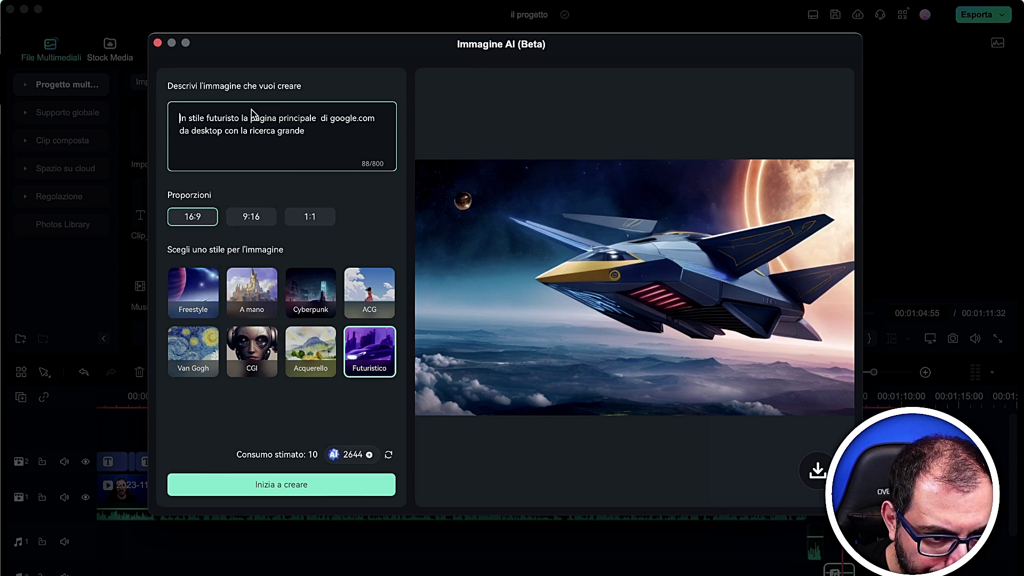
drag(250, 118, 69, 121)
key(BackSpace)
drag(229, 132, 345, 118)
key(BackSpace)
click(281, 484)
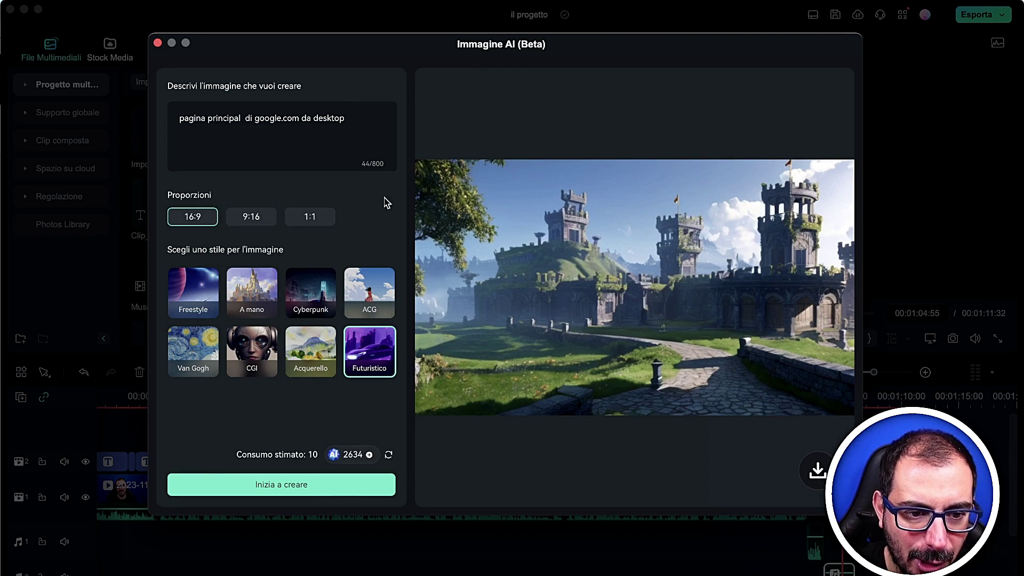
- Download the generated castle image into the project media and close the image generator
double_click(247, 118)
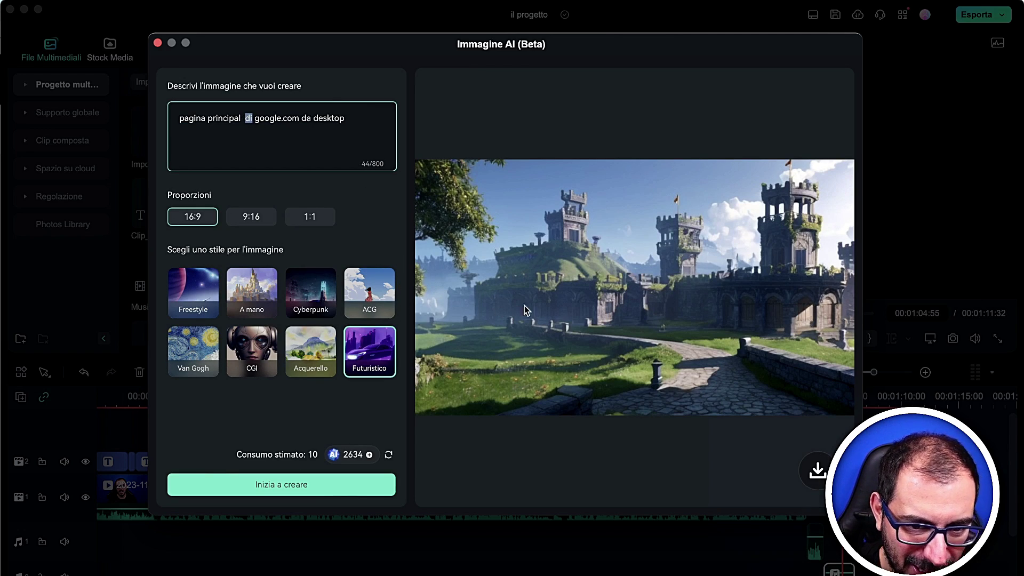
click(806, 465)
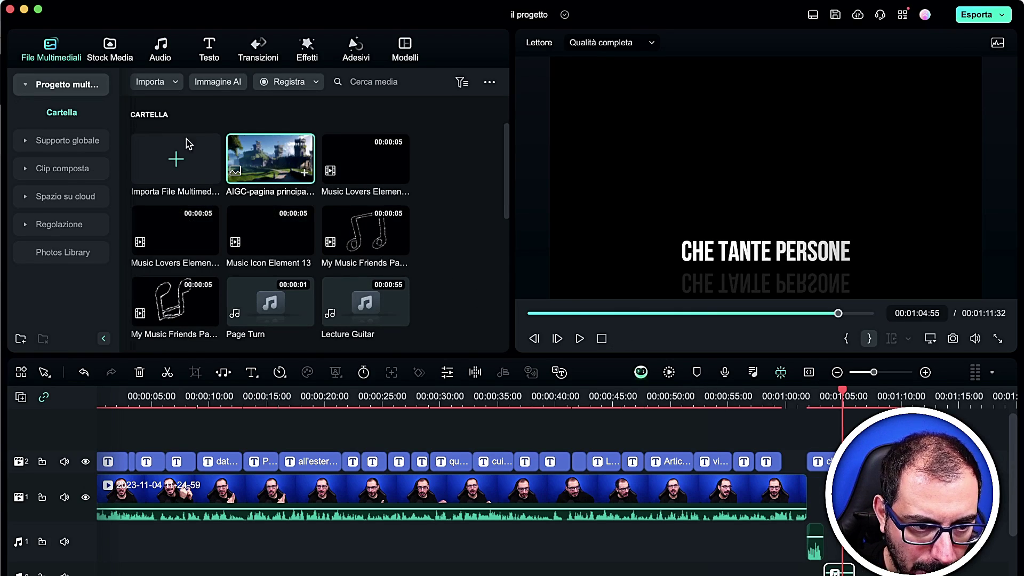
- Generate one AI music track with the mood Calma and a duration of 02:04
click(160, 48)
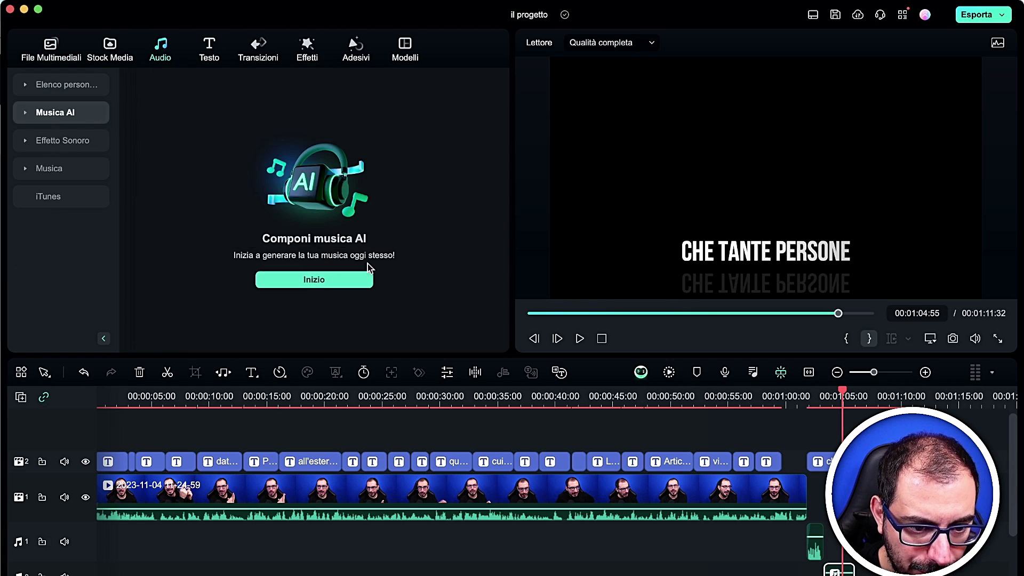
click(314, 281)
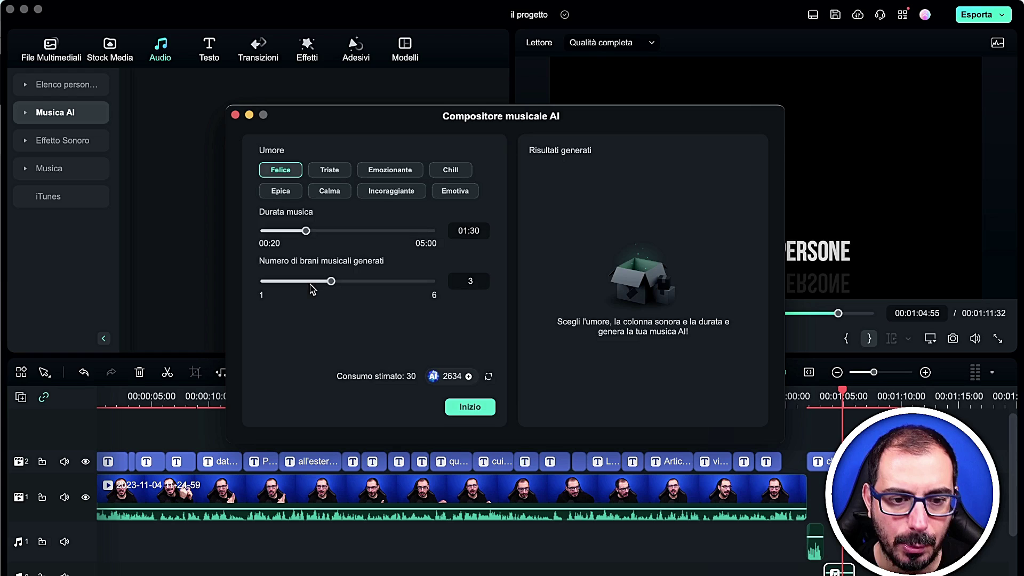
click(341, 196)
drag(305, 230, 326, 231)
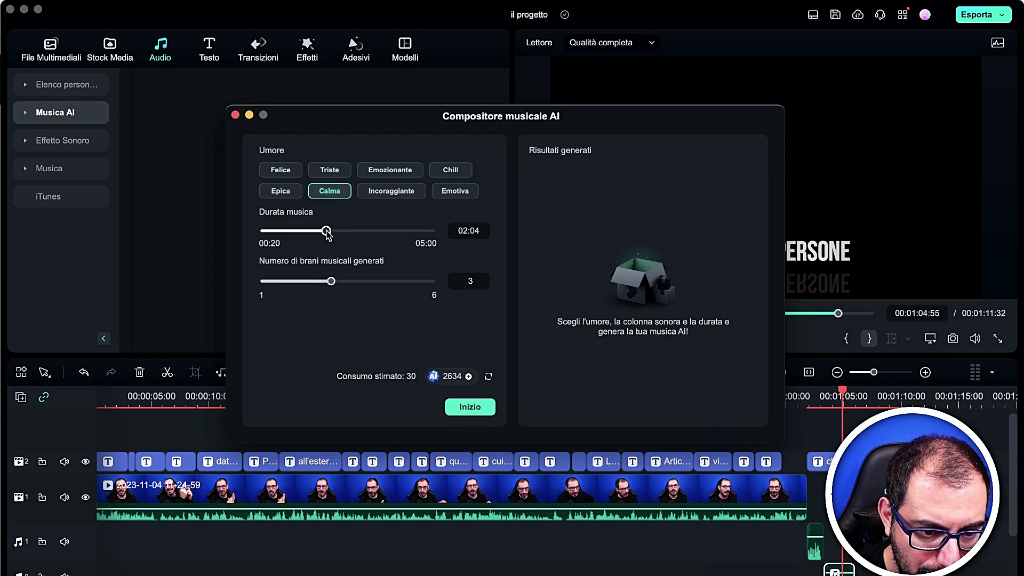
drag(319, 287, 266, 284)
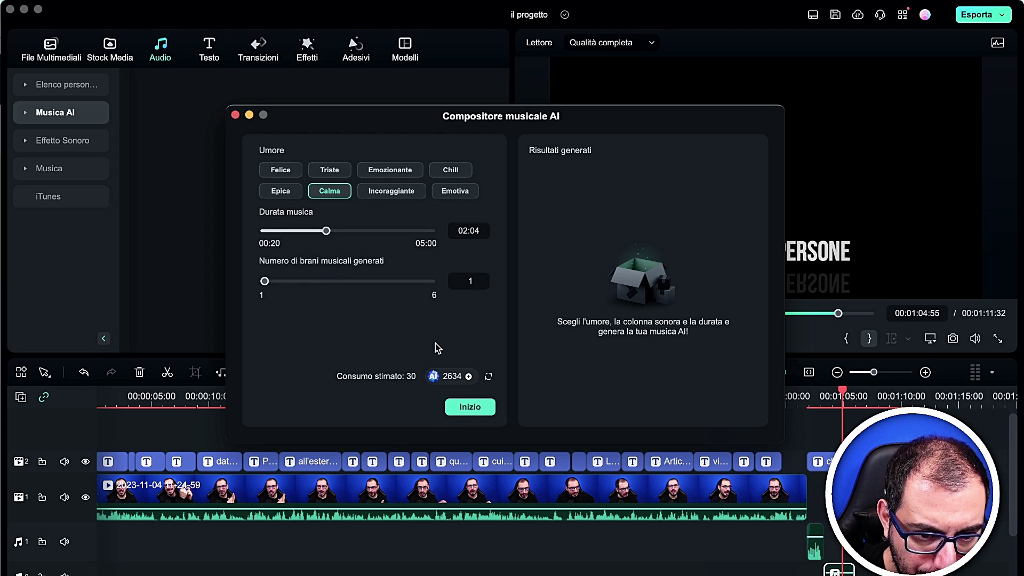
click(466, 407)
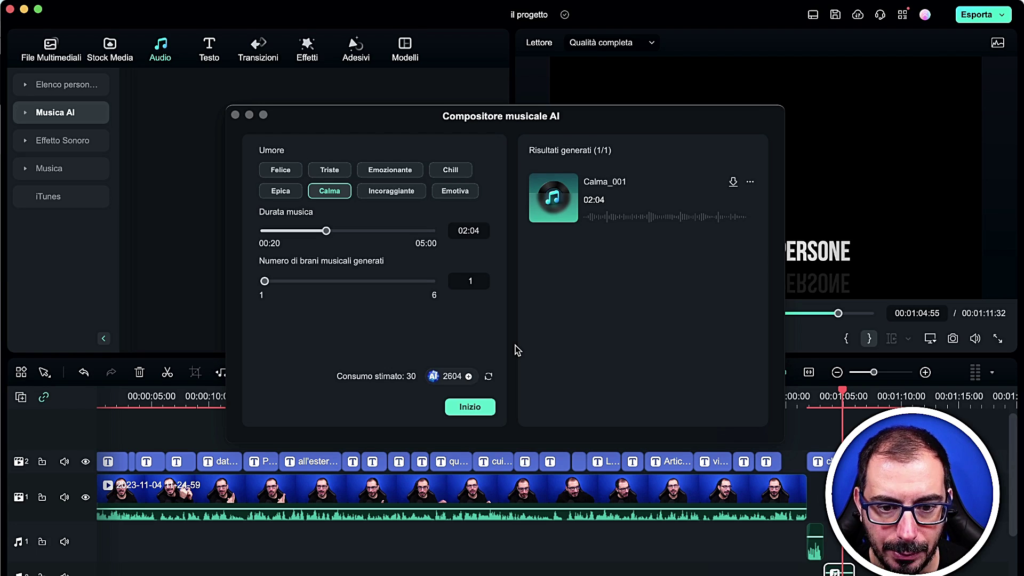
- Preview the generated Calma track, including a part further in, then download it and add it to the timeline
click(553, 204)
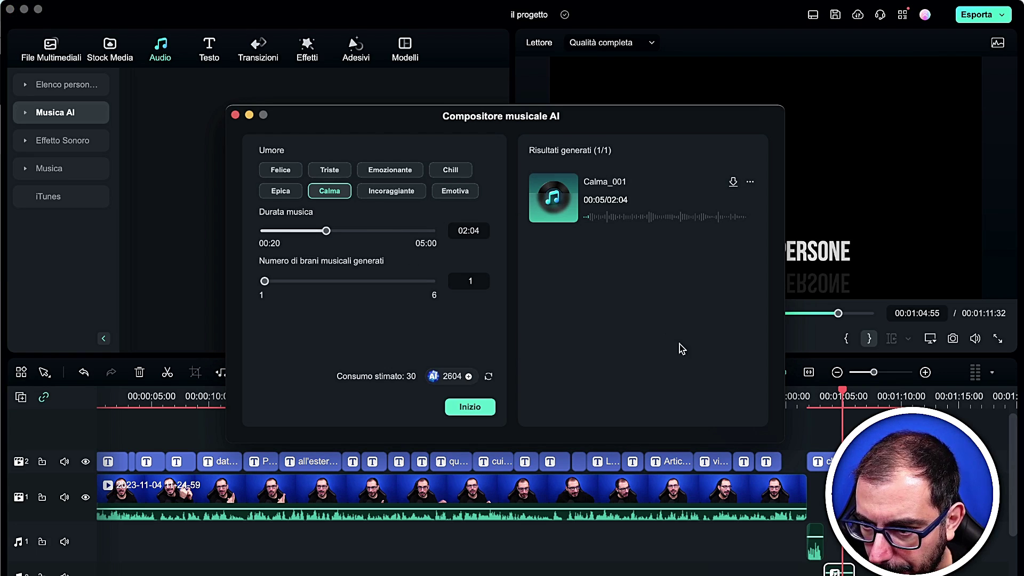
click(634, 219)
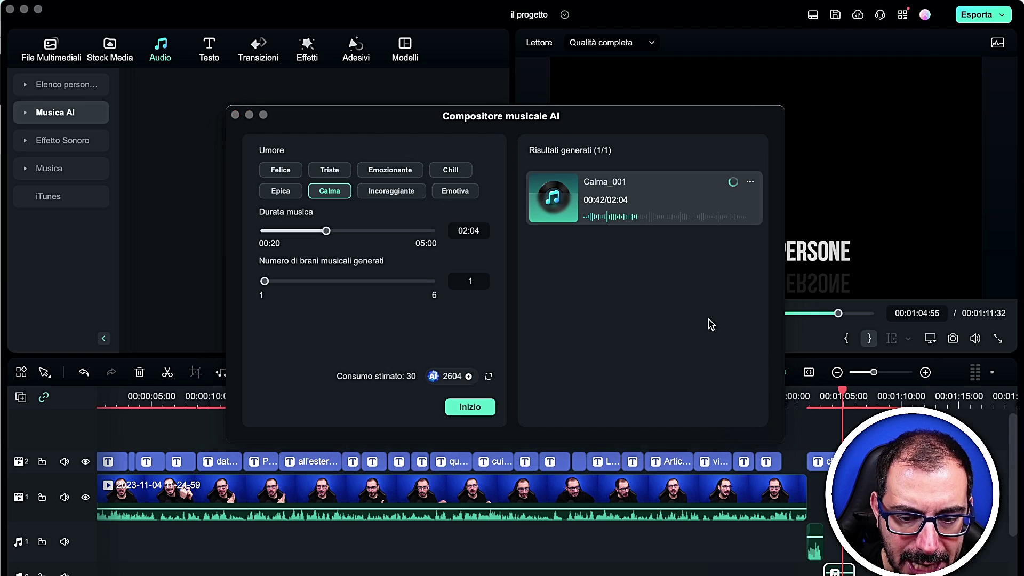
scroll(776, 495, down, 4)
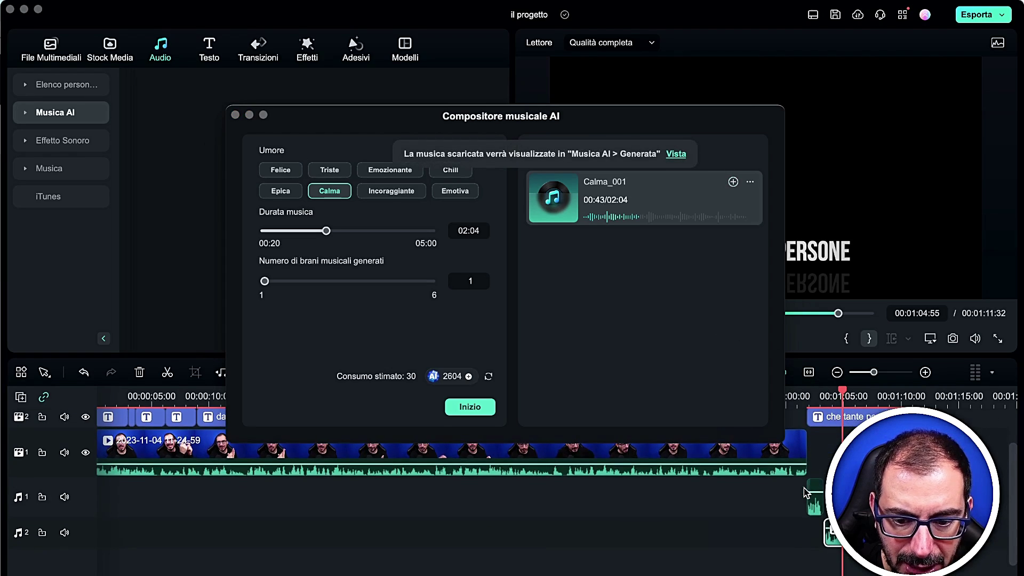
scroll(806, 494, up, 3)
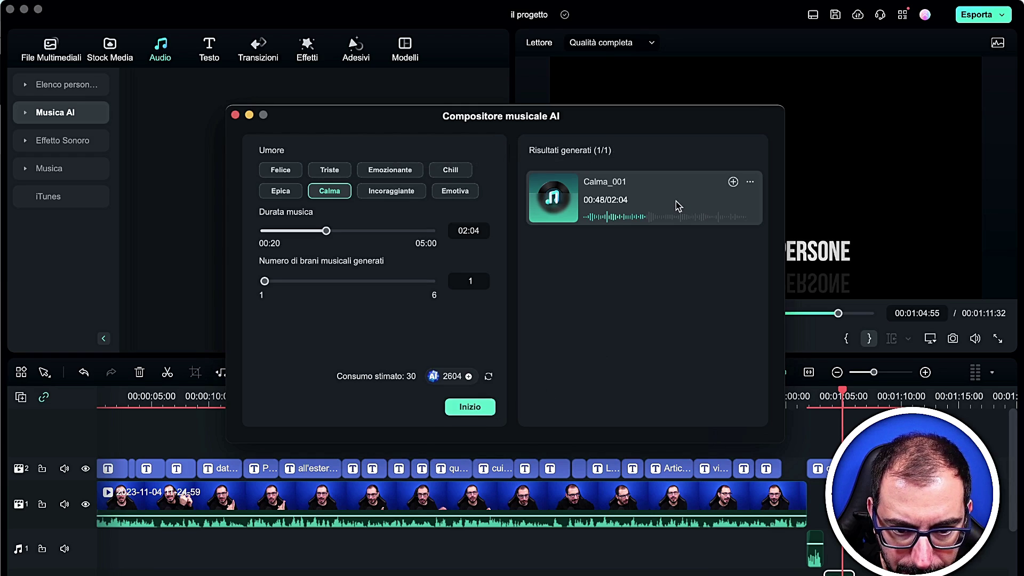
scroll(779, 480, down, 3)
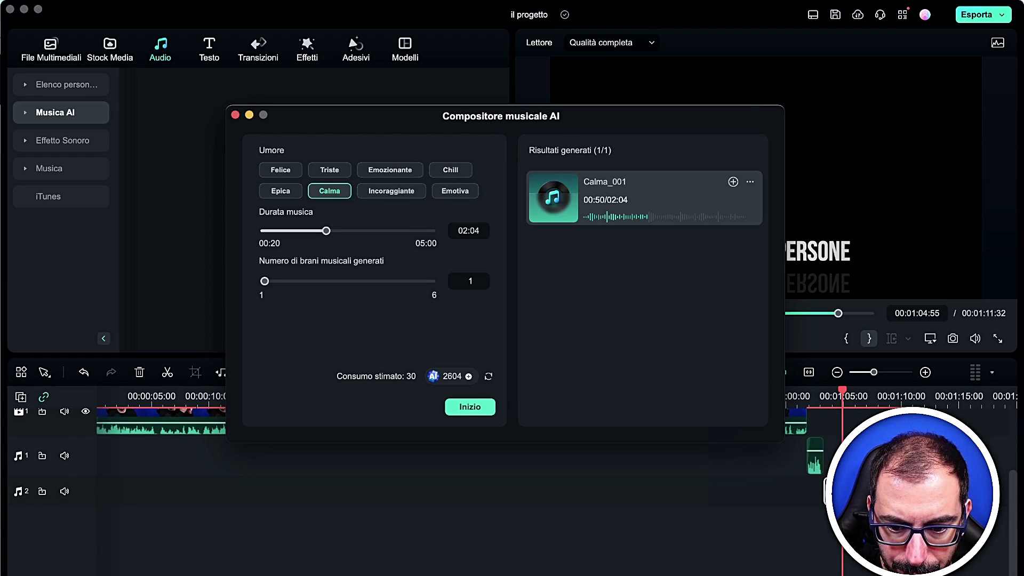
scroll(832, 455, up, 3)
click(733, 182)
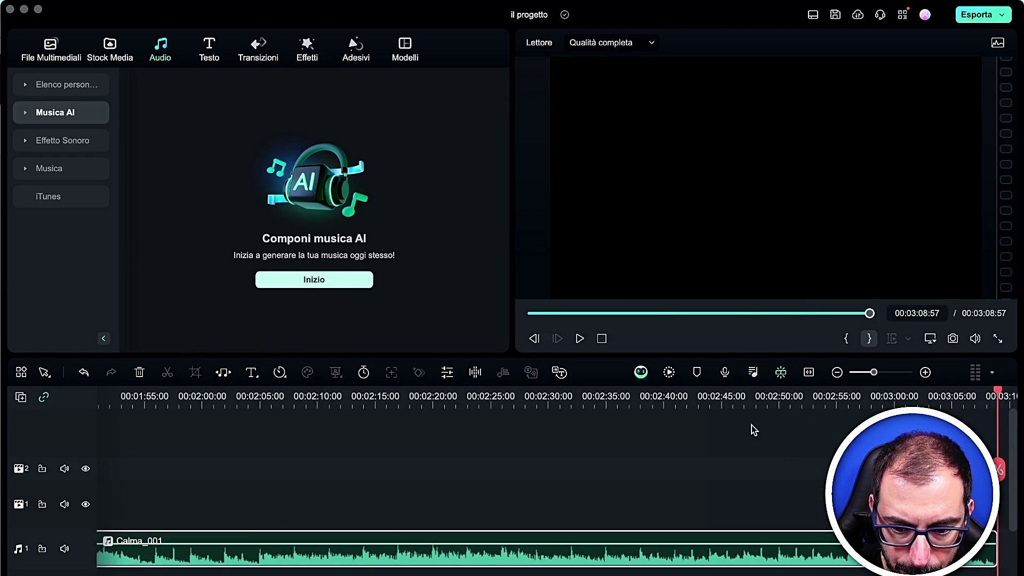
- Return to the start of the timeline and show the downloaded track in the Generata section of Musica AI
scroll(709, 456, left, 10)
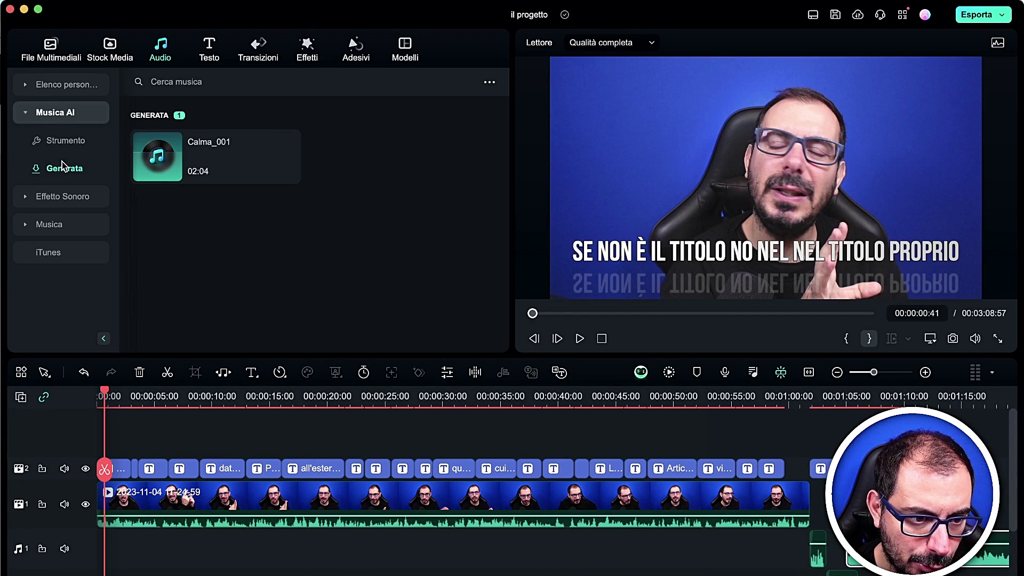
mouse_move(229, 159)
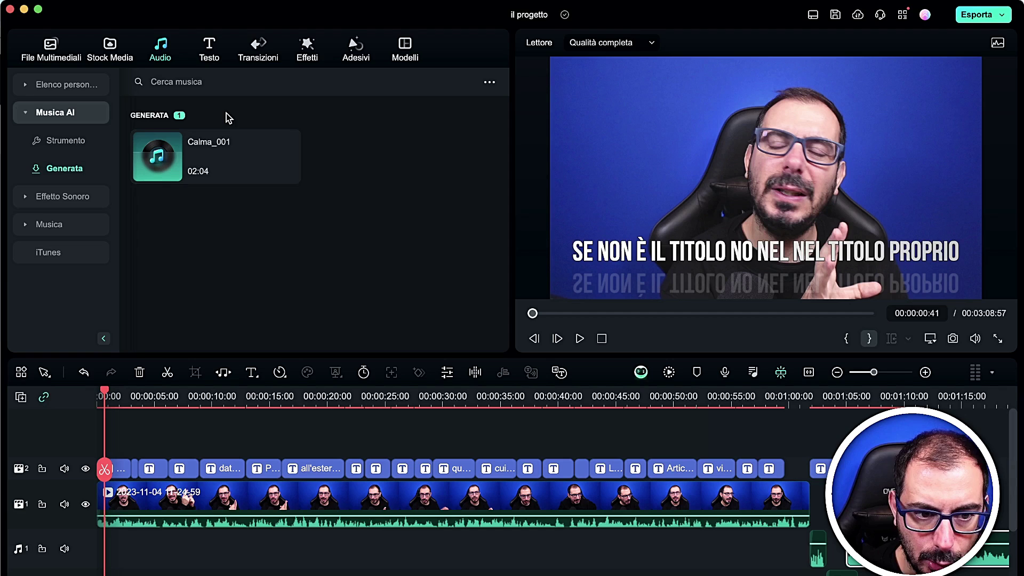
- Bring up the available editing commands for the Calma music clip on the timeline
drag(875, 373, 859, 375)
right_click(422, 527)
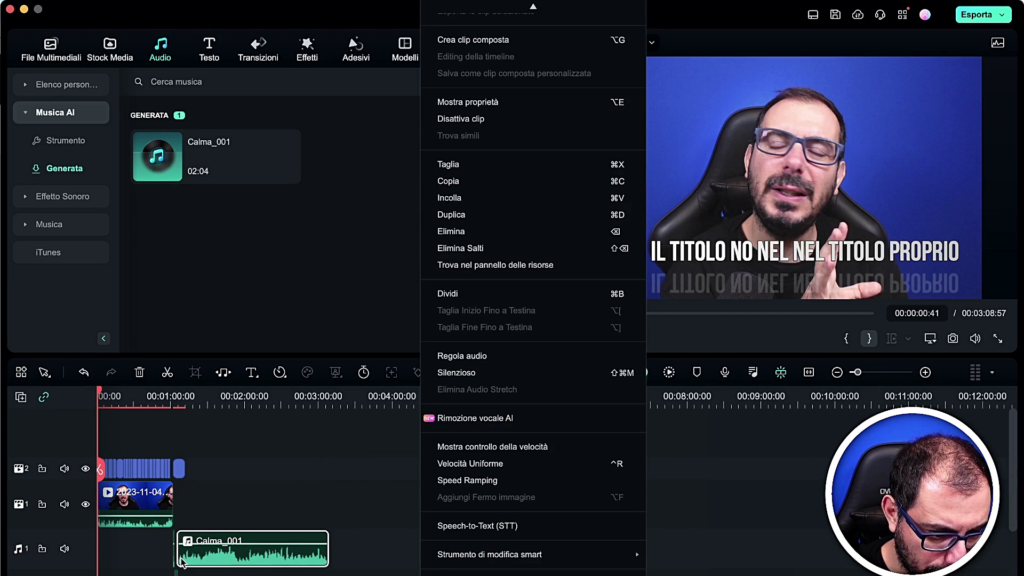
- Delete the Calma_001 music, the other audio clip below it and all the subtitle clips, leaving only the video clip
right_click(157, 566)
click(499, 477)
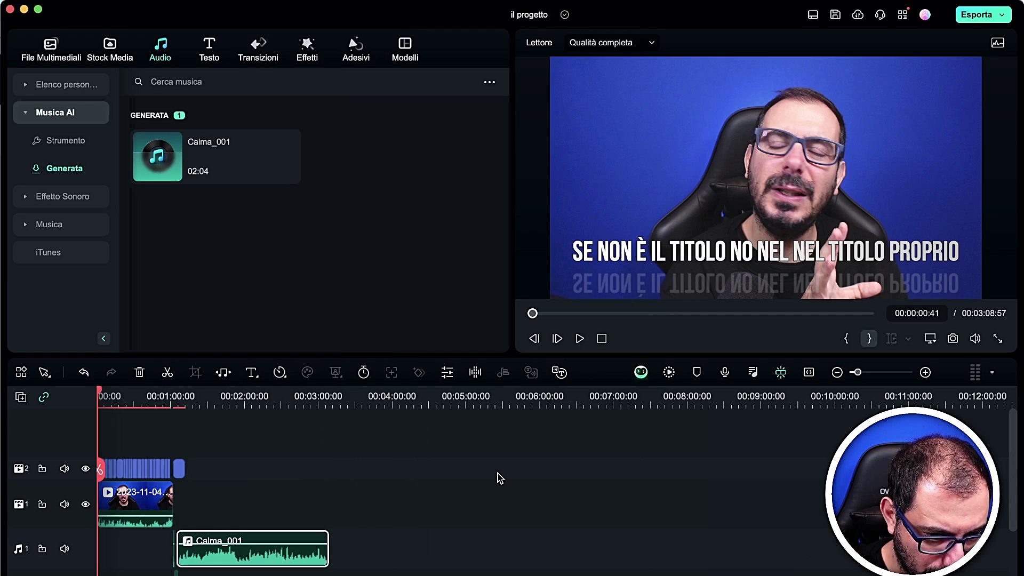
scroll(247, 562, down, 2)
drag(247, 563, 111, 469)
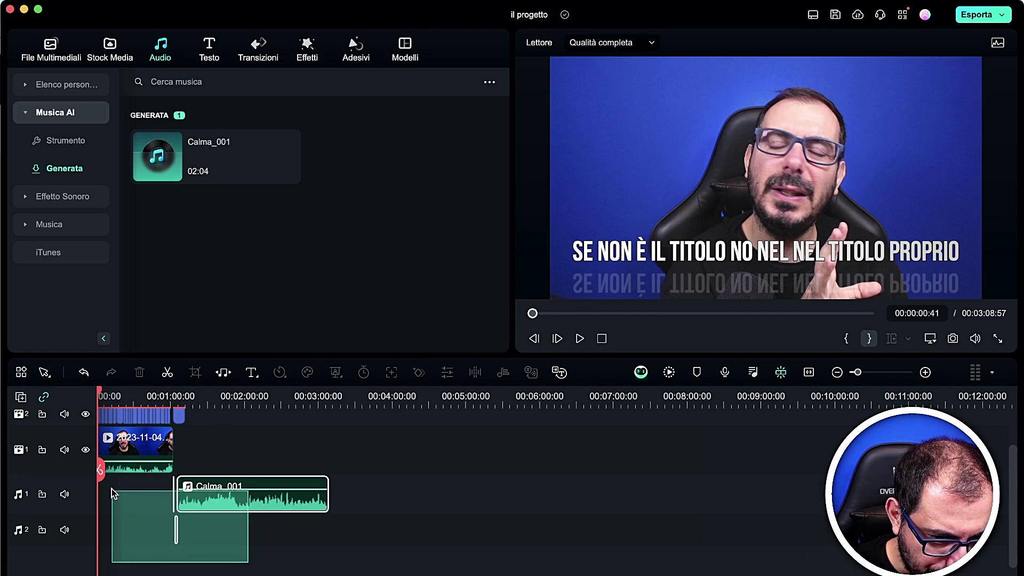
key(Delete)
click(202, 472)
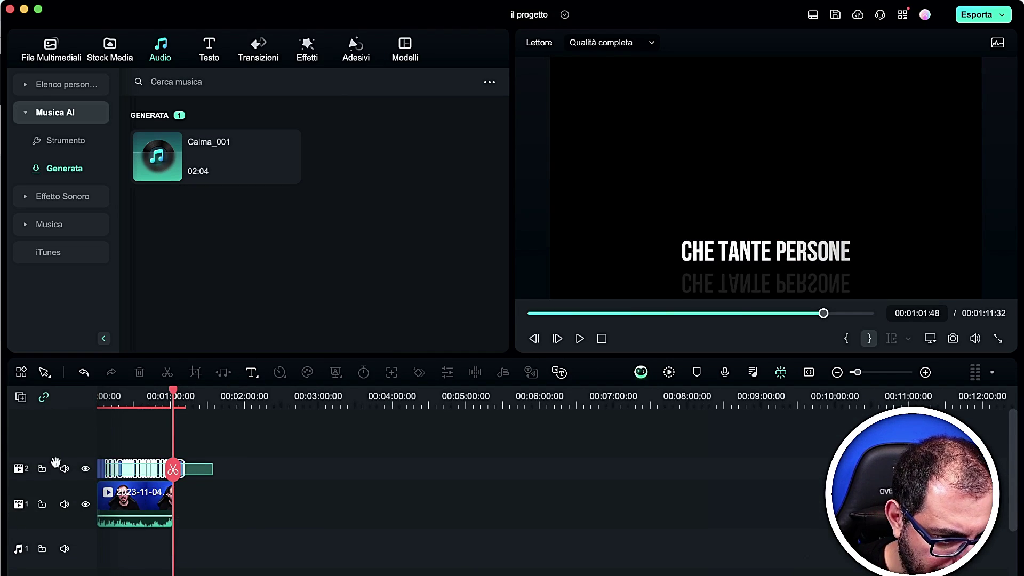
key(Delete)
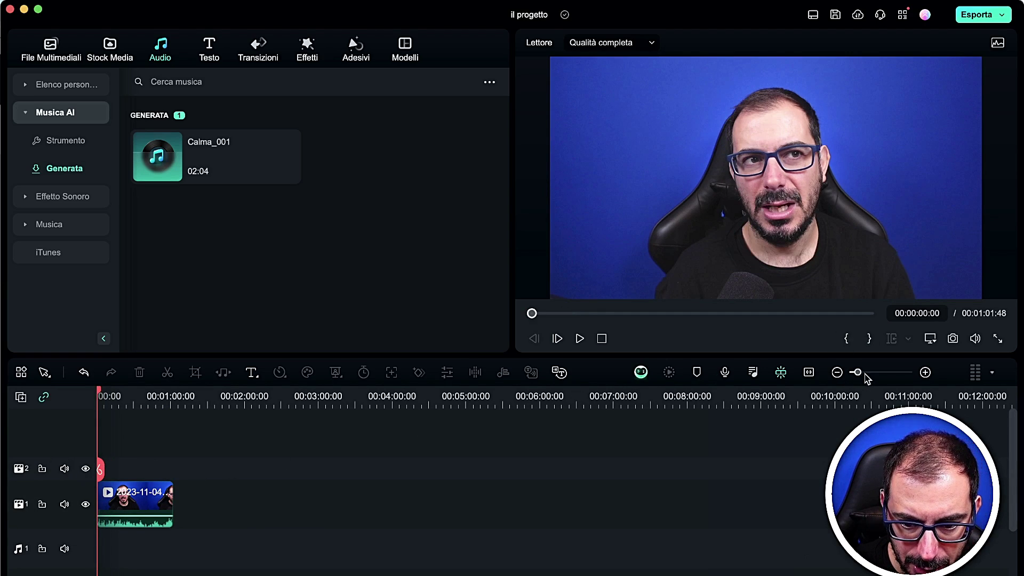
drag(865, 374, 875, 373)
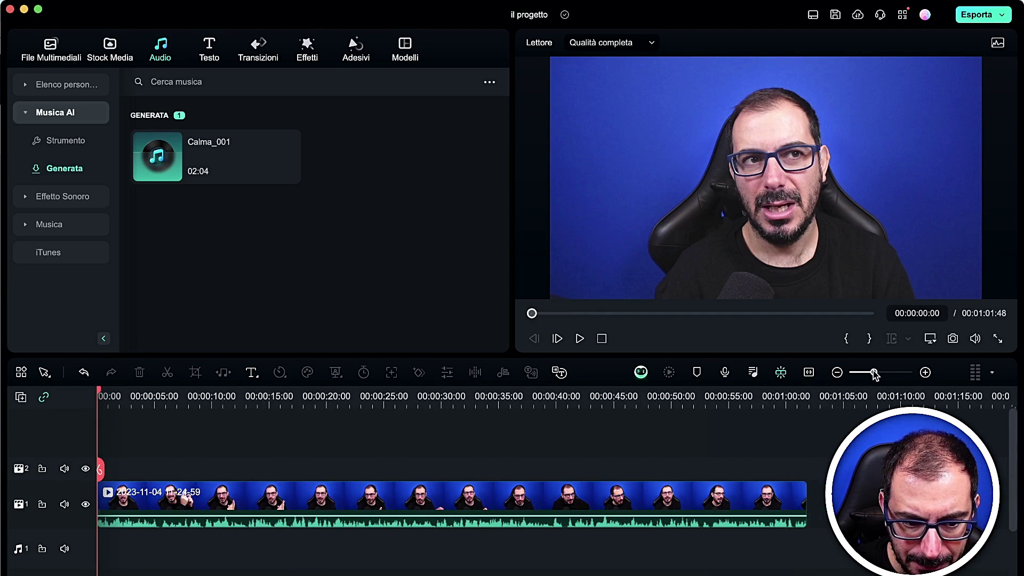
click(245, 511)
right_click(247, 509)
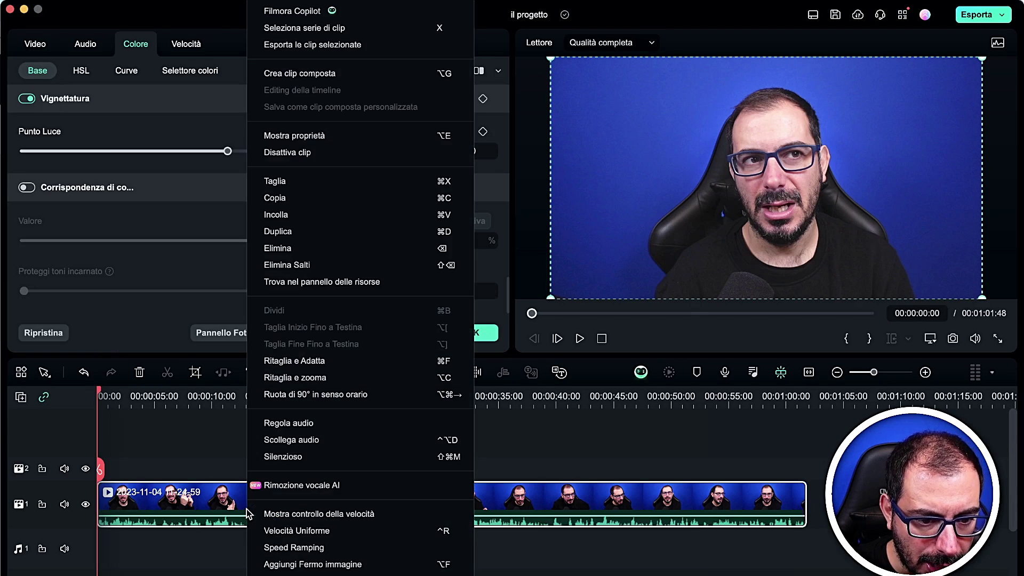
click(308, 490)
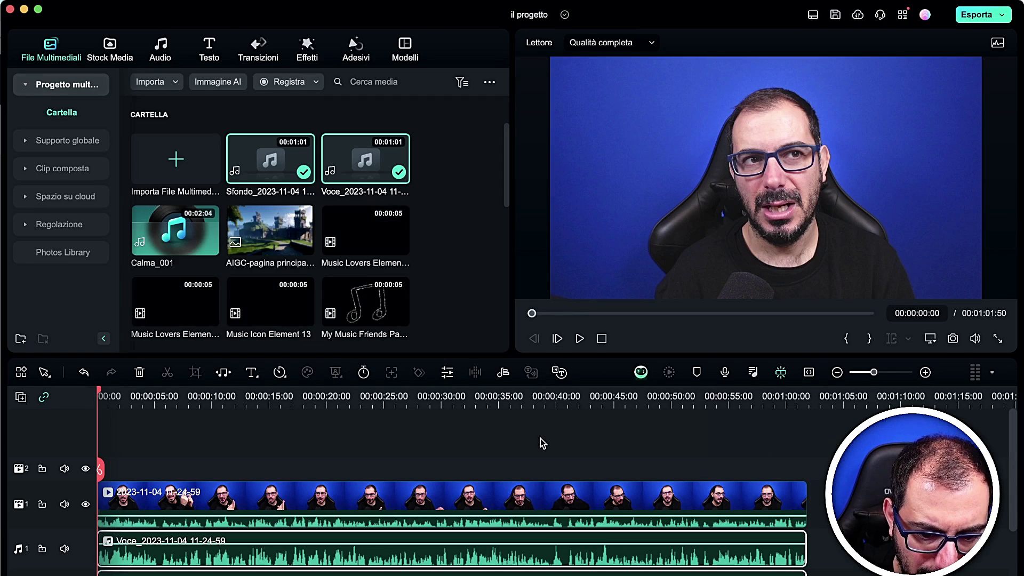
- Mute the separated Voce clip and play the timeline from about 35 s to hear only the Sfondo audio
scroll(540, 438, down, 2)
click(489, 550)
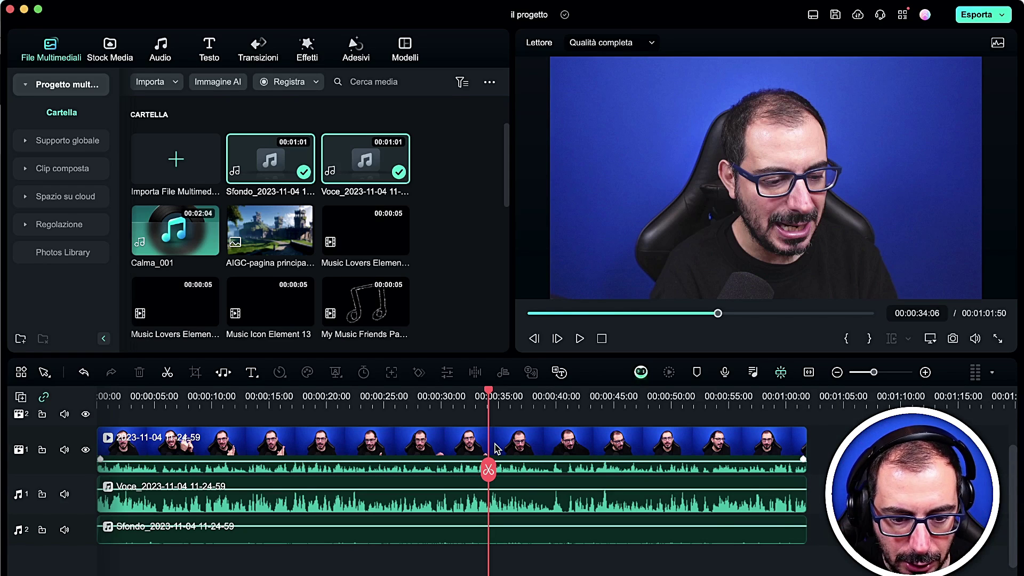
right_click(508, 494)
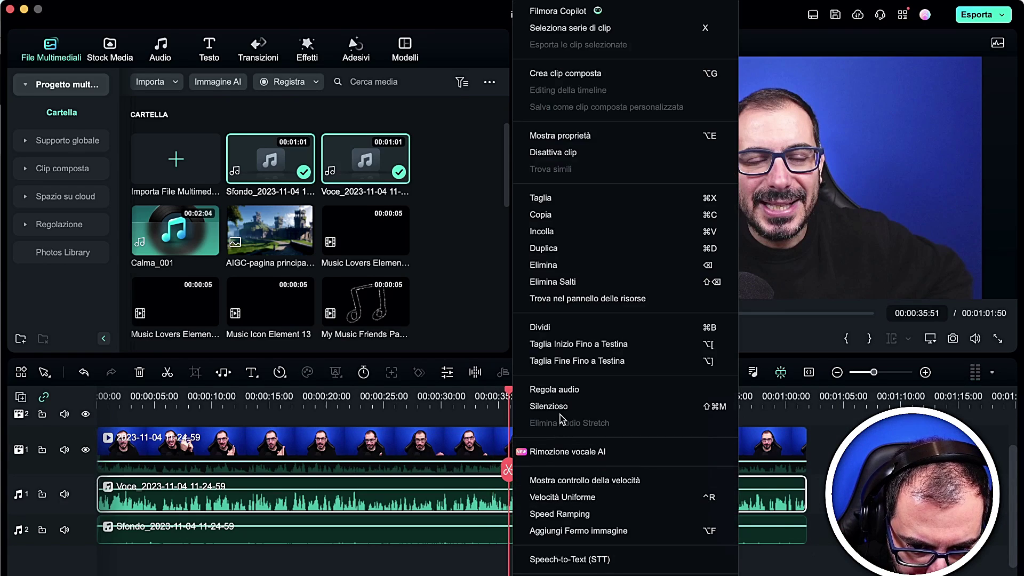
key(Escape)
drag(500, 526, 500, 507)
key(space)
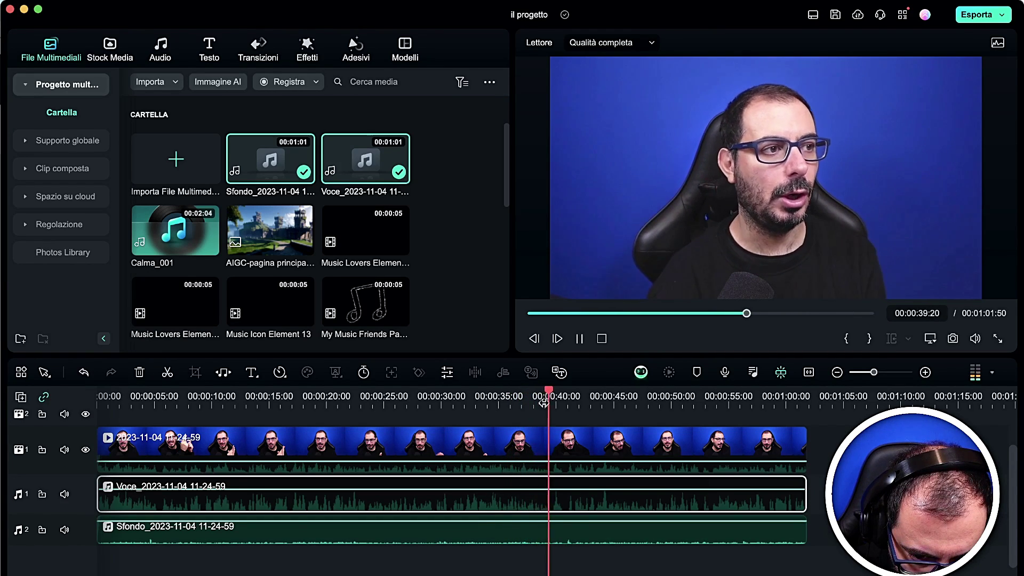
key(space)
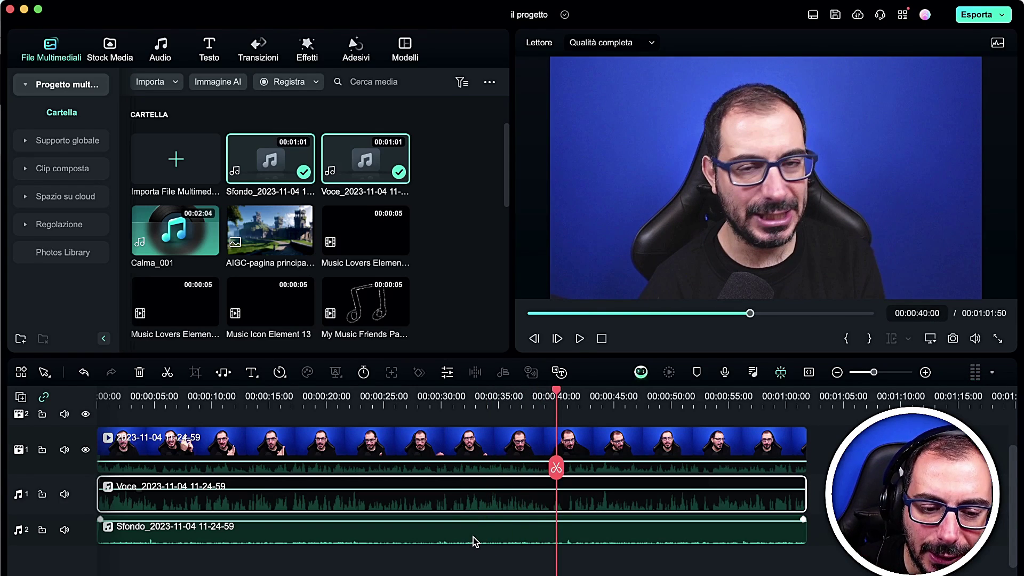
- Mute the Sfondo clip, unmute the Voce clip, and play the timeline to hear only the isolated voice
right_click(496, 521)
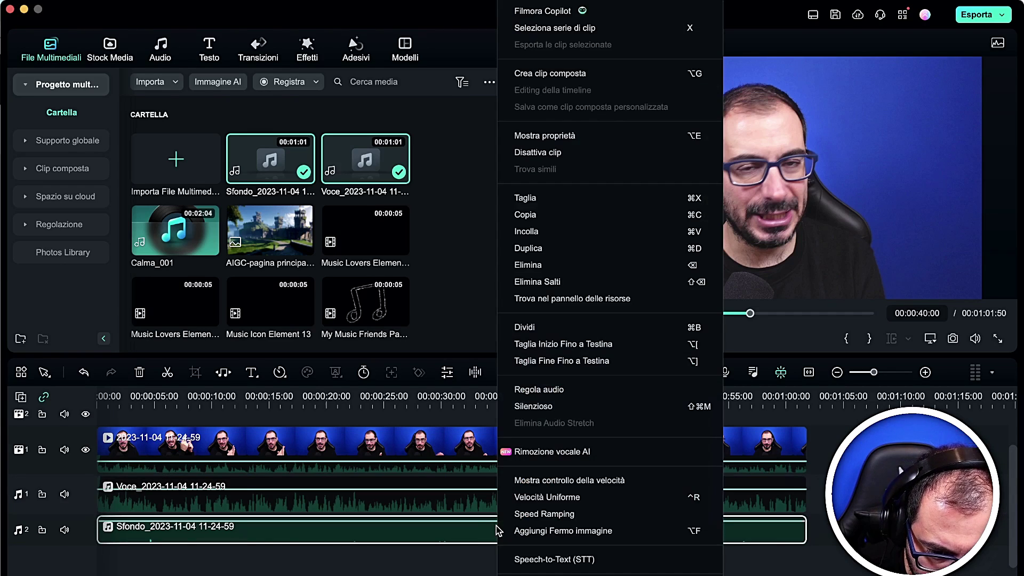
click(534, 407)
right_click(503, 497)
click(540, 408)
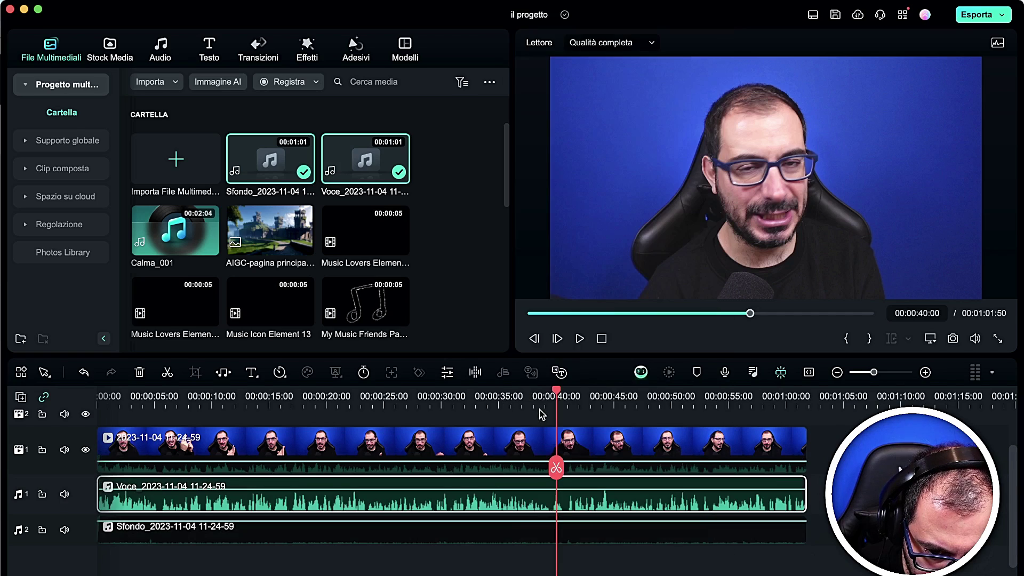
key(space)
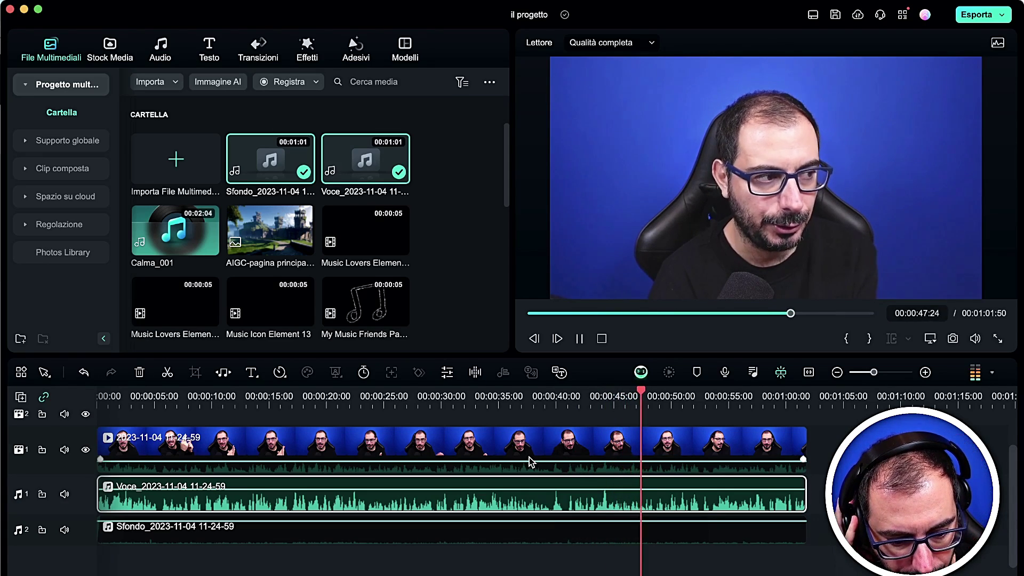
key(space)
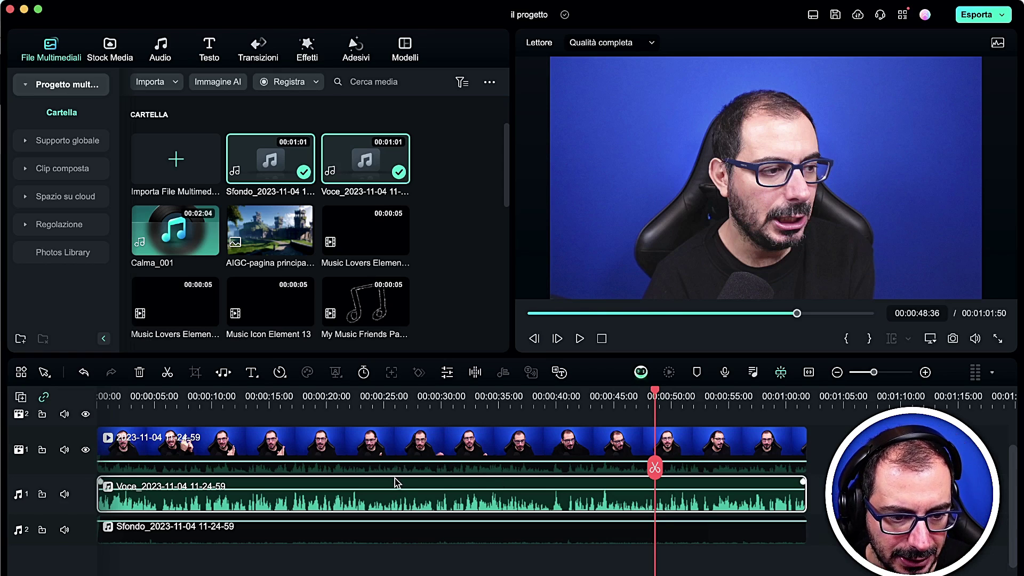
- Delete the separated Voce and Sfondo clips from the timeline and unmute the video clip's original audio
drag(849, 525, 714, 496)
key(Delete)
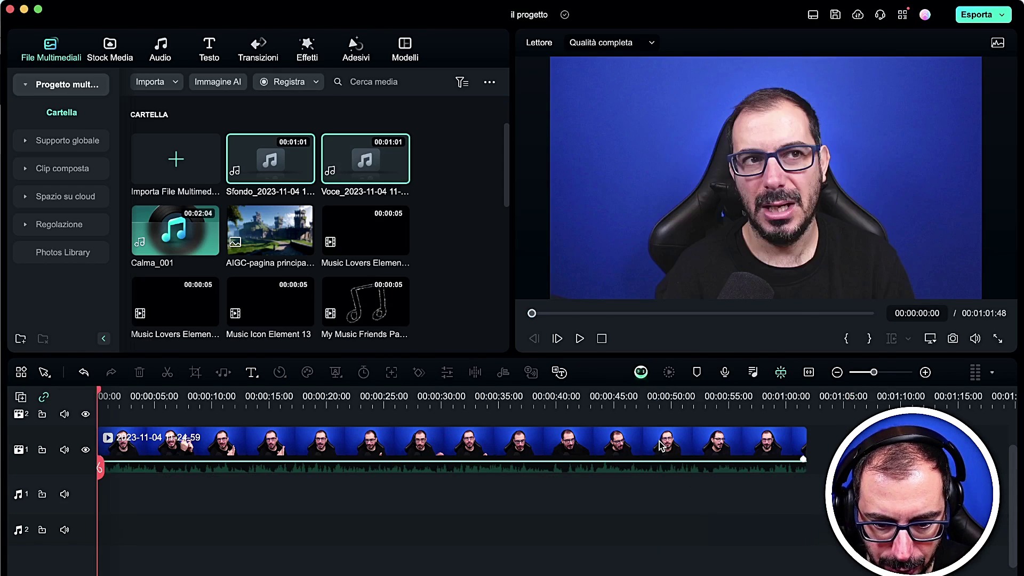
right_click(666, 458)
click(705, 458)
right_click(678, 442)
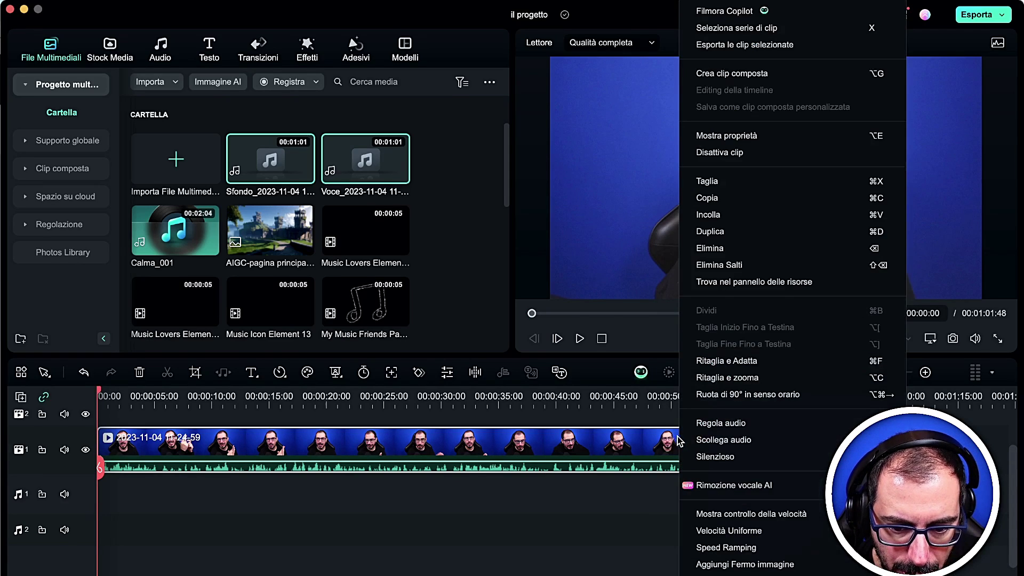
scroll(752, 382, down, 5)
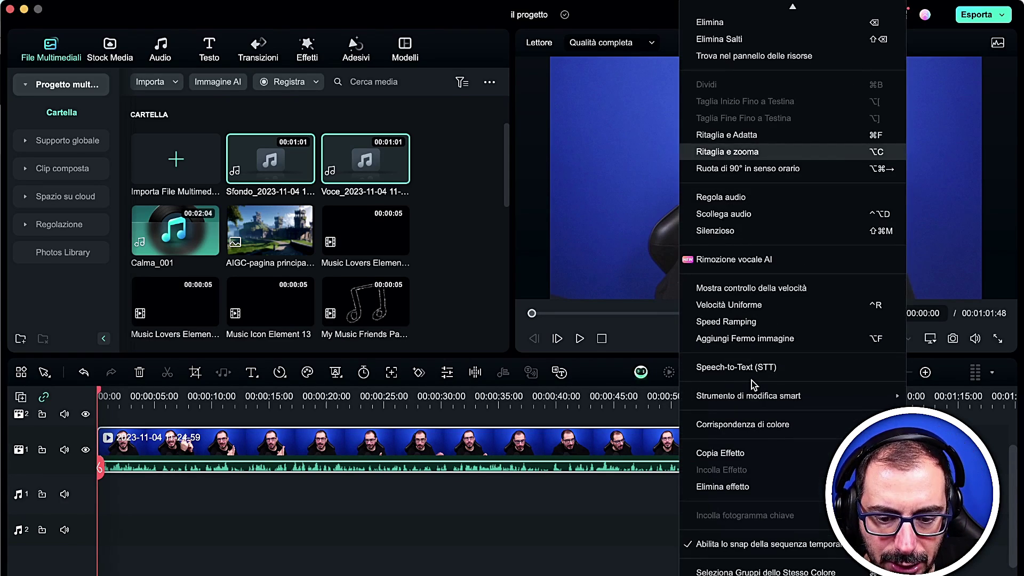
scroll(752, 382, up, 5)
scroll(752, 382, down, 5)
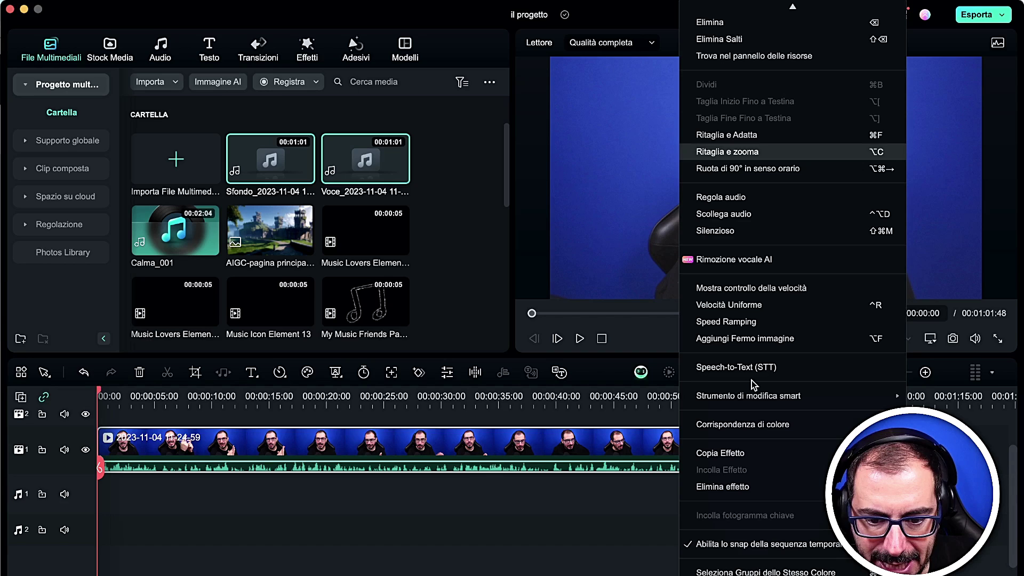
scroll(752, 374, up, 5)
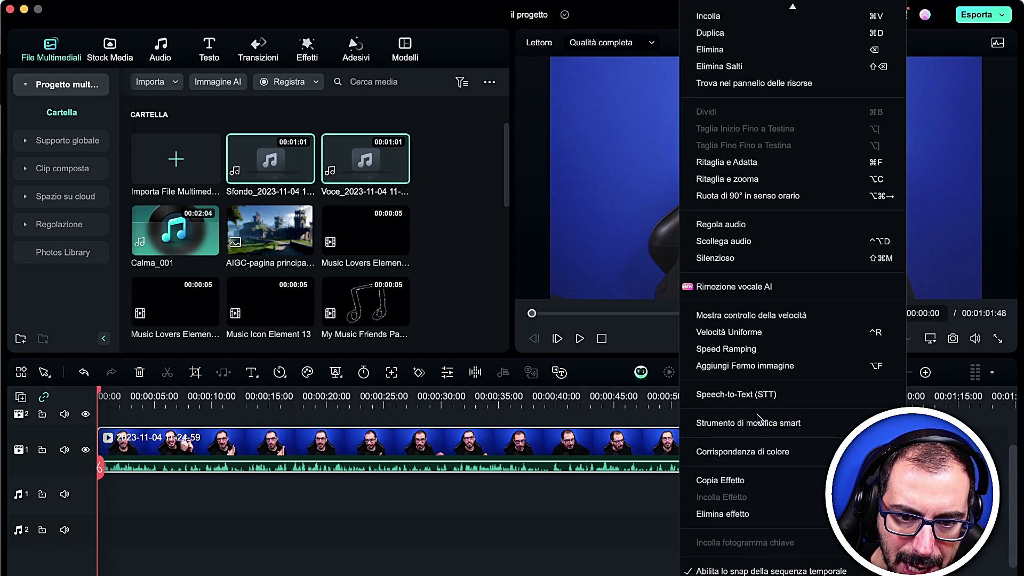
click(484, 499)
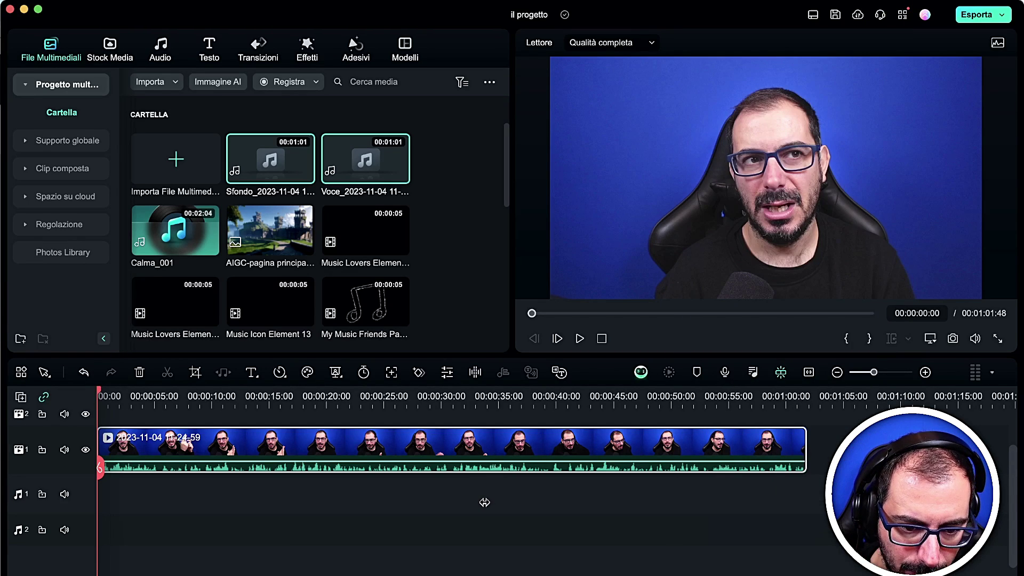
- Enable AI Portrait in the video clip's AI tools to remove the background behind the person
click(475, 448)
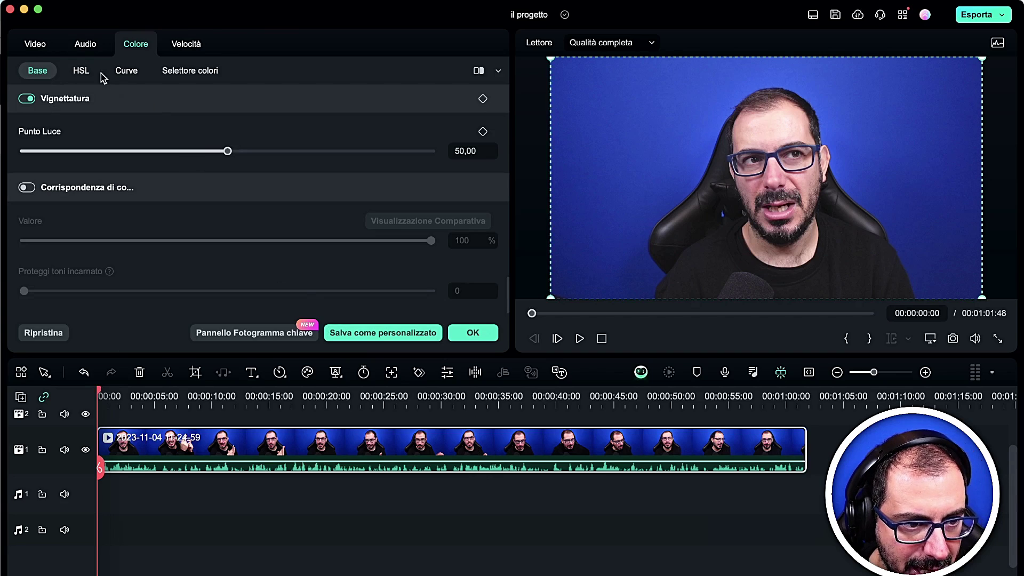
click(46, 49)
click(146, 73)
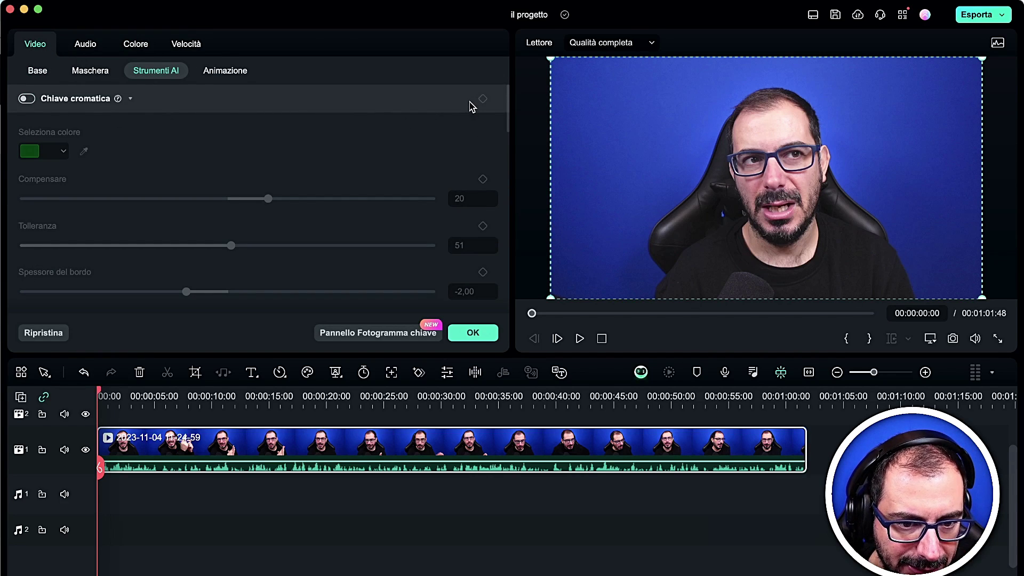
scroll(395, 125, down, 5)
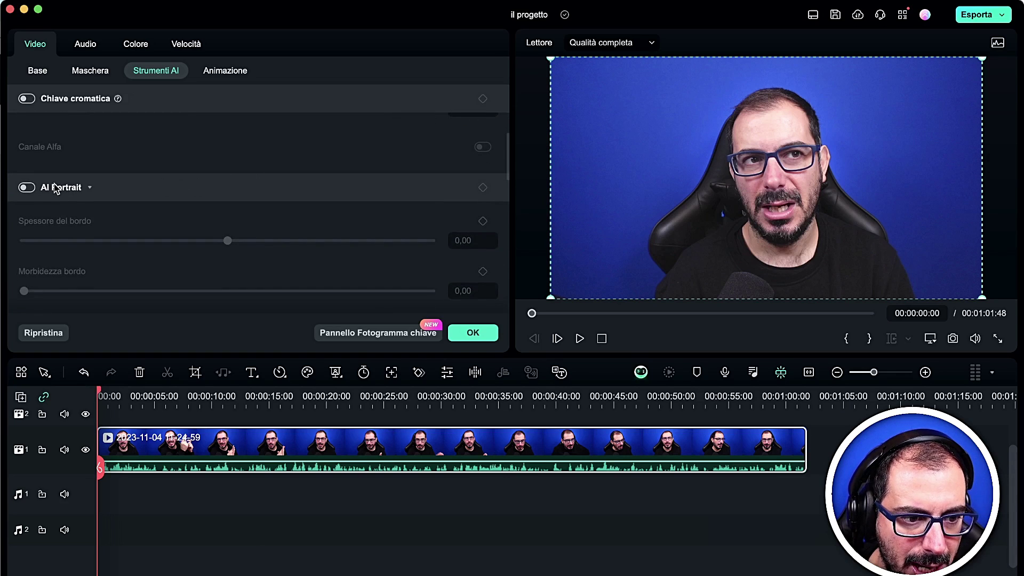
click(27, 188)
- Try an AI Portrait border thickness of 32,00 on the frame at about 13 s, then turn AI Portrait off
scroll(124, 214, down, 2)
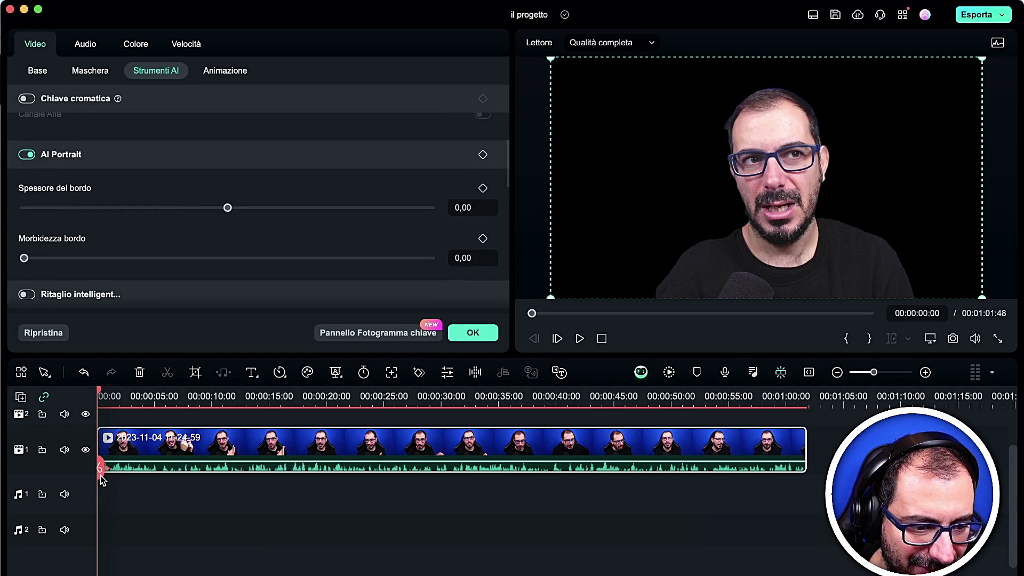
drag(100, 469, 254, 476)
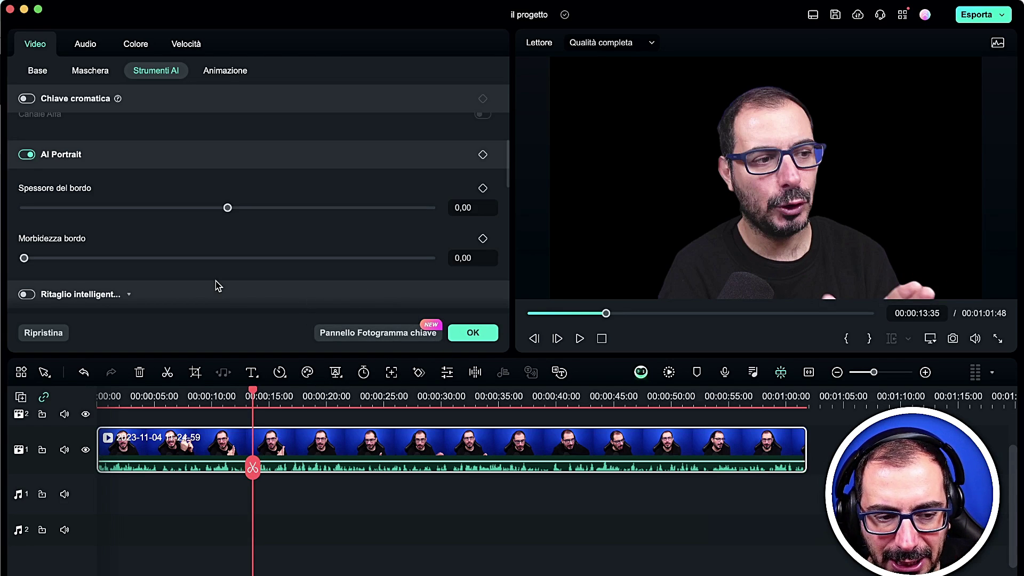
drag(227, 208, 293, 233)
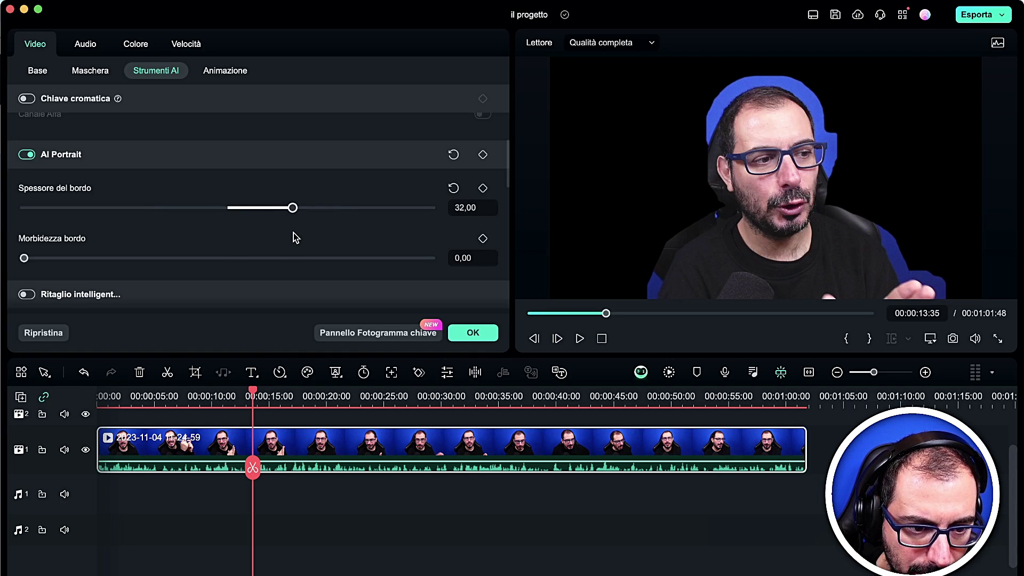
click(28, 155)
- Enable Ritaglio intelligente for the video clip and open its cutout editor
scroll(122, 205, down, 3)
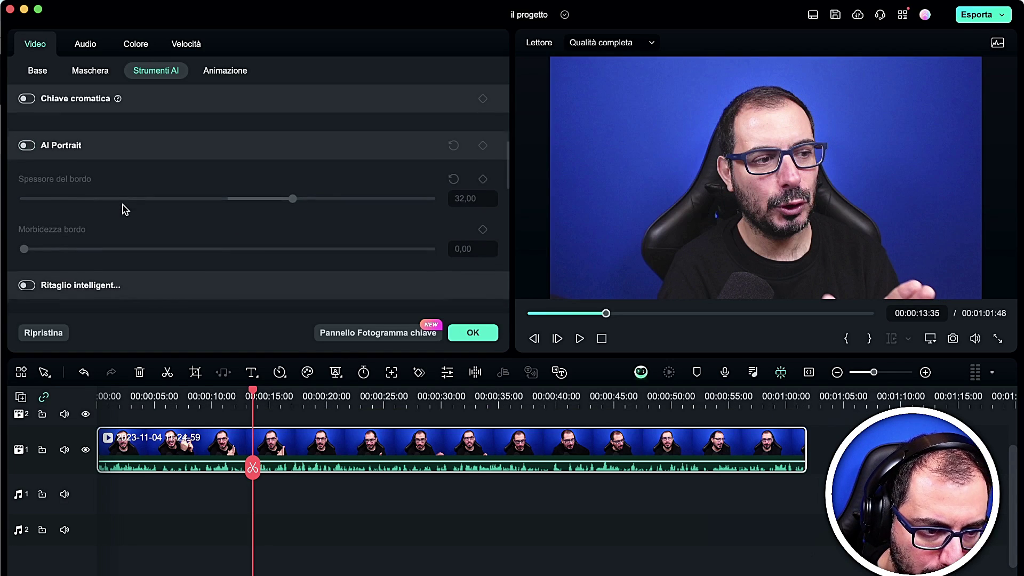
click(27, 229)
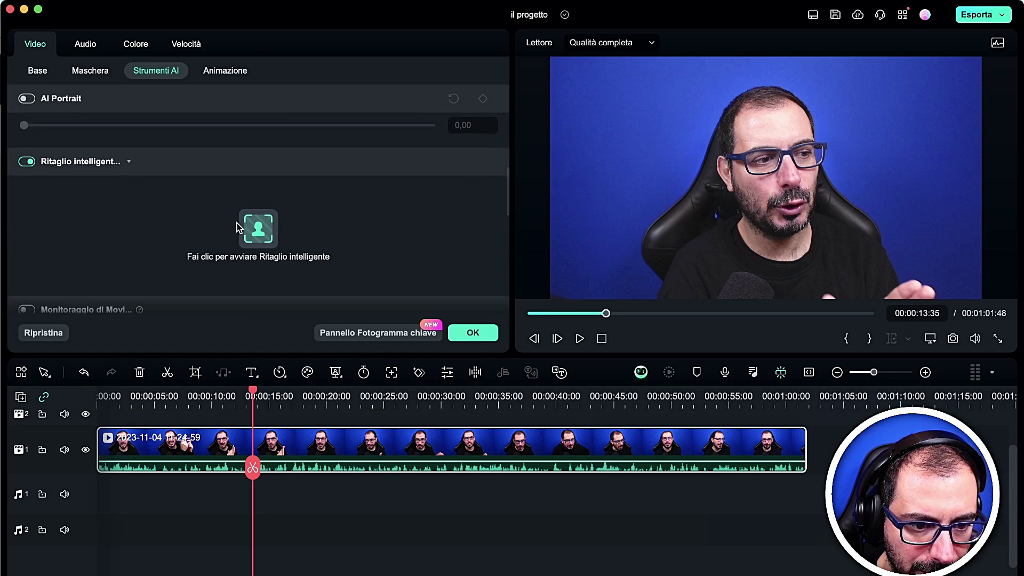
click(259, 226)
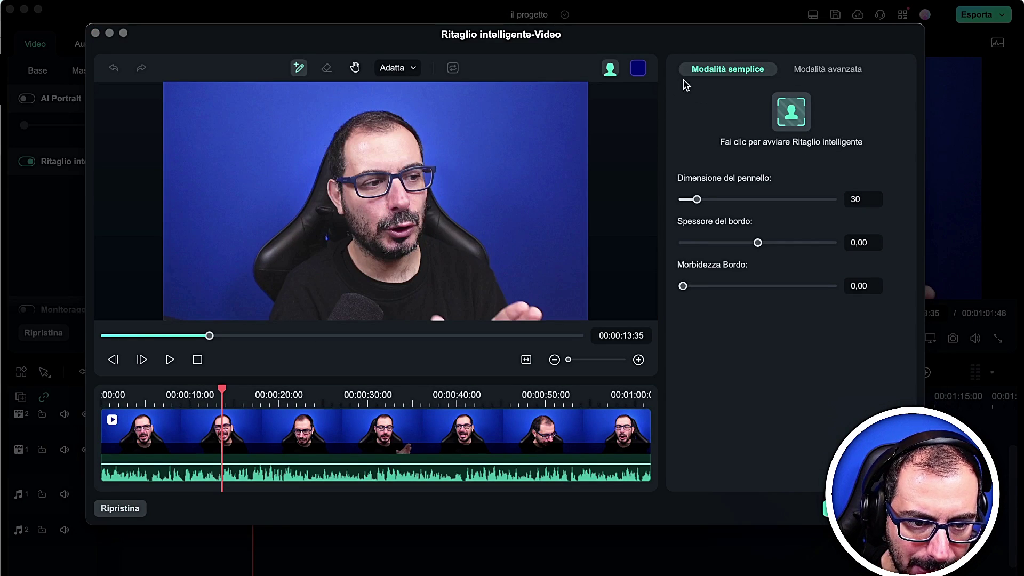
- Paint the smart cutout selection over the chair and the person using the brush at size 30
mouse_move(355, 256)
mouse_down()
mouse_move(302, 297)
mouse_move(273, 294)
mouse_move(255, 240)
mouse_move(307, 223)
mouse_up()
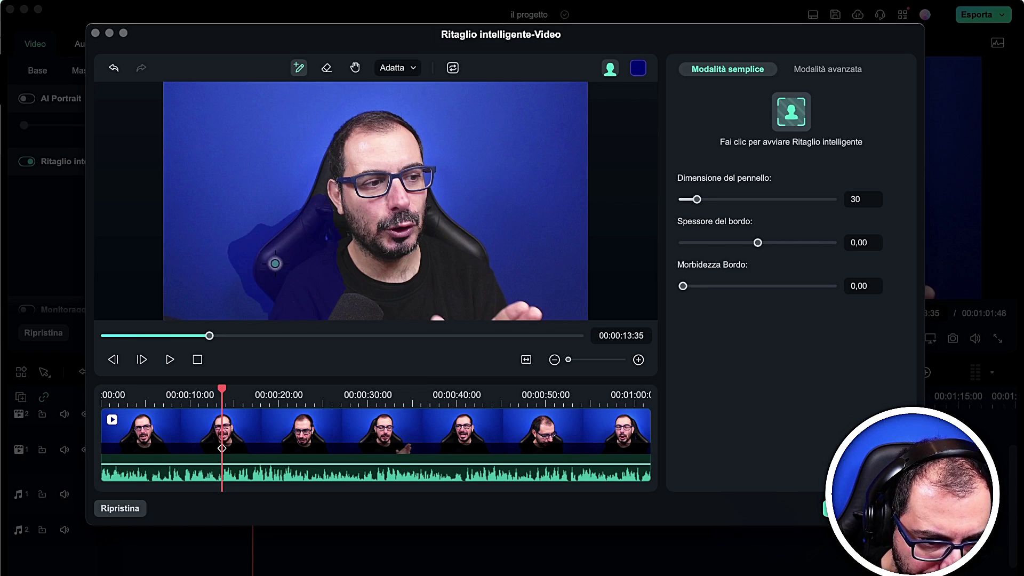
mouse_move(272, 264)
mouse_down()
mouse_move(356, 142)
mouse_move(467, 317)
mouse_up()
drag(393, 182, 464, 309)
mouse_move(455, 276)
mouse_down()
mouse_move(508, 320)
mouse_move(488, 286)
mouse_move(417, 240)
mouse_move(394, 123)
mouse_move(336, 277)
mouse_move(355, 147)
mouse_up()
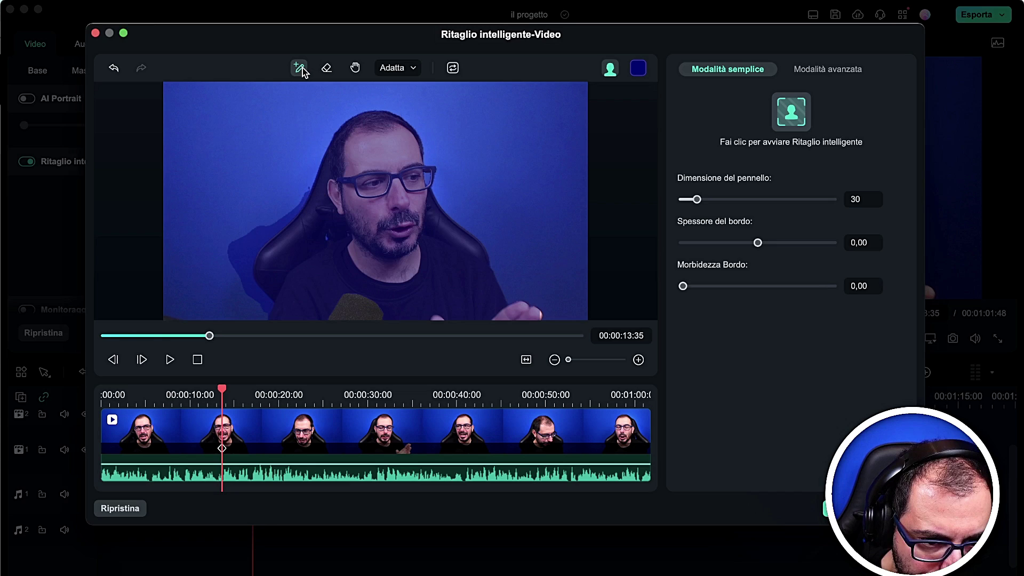
- Erase the excess smart cutout selection on the wall beside the chair's left edge with the eraser at size 30
click(326, 68)
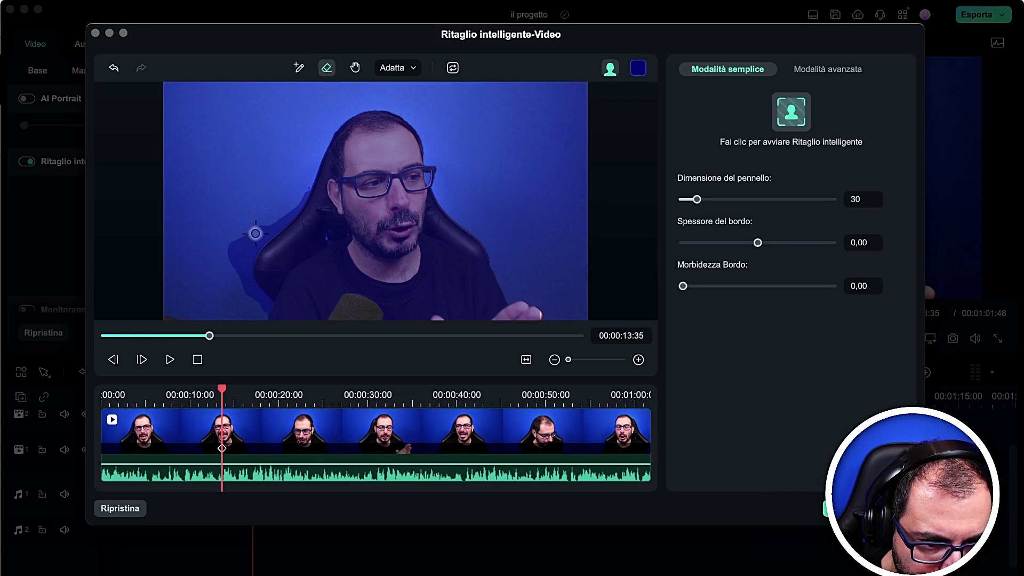
drag(264, 228, 223, 253)
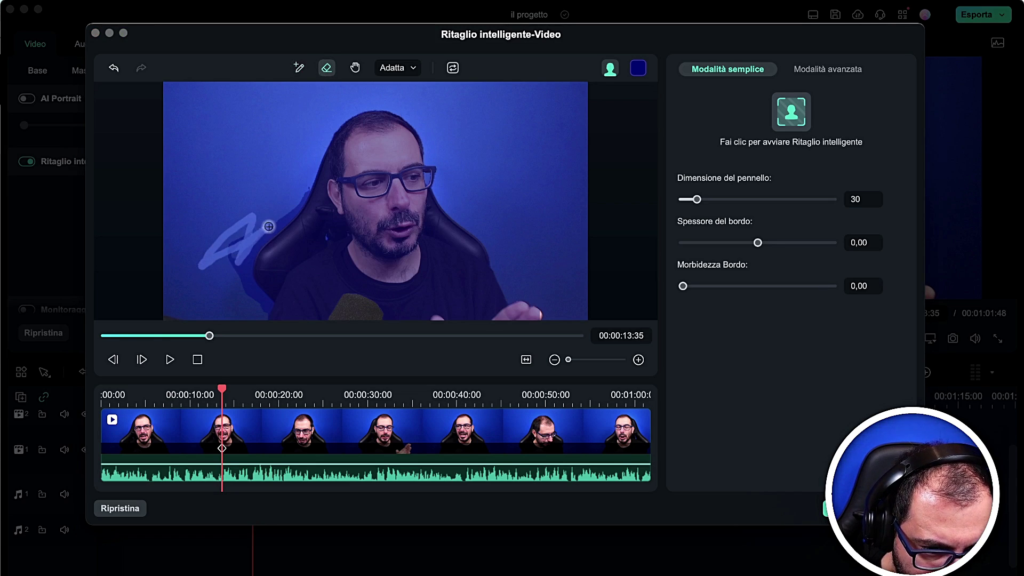
scroll(267, 217, up, 3)
scroll(267, 217, down, 5)
scroll(267, 217, up, 5)
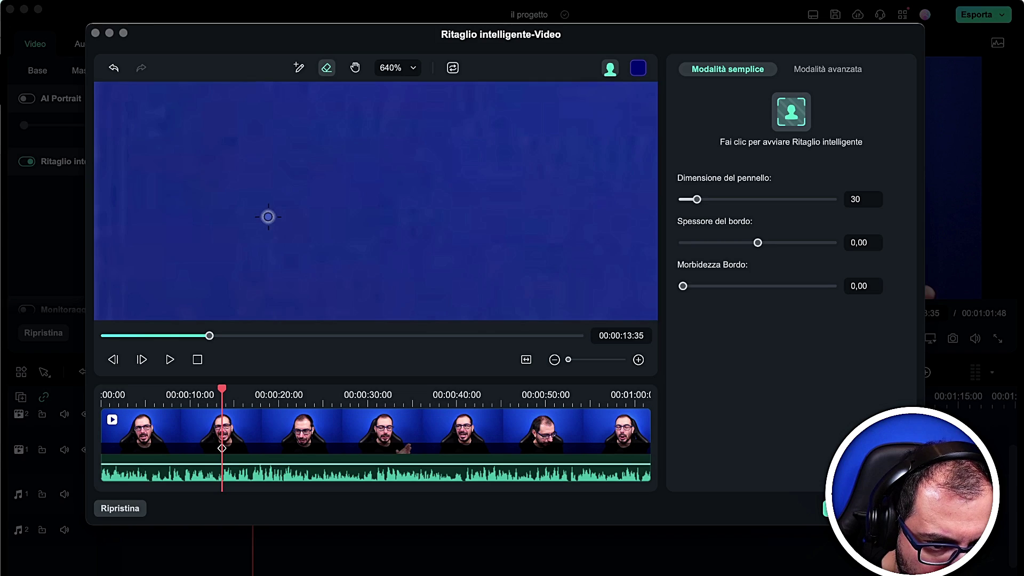
scroll(268, 217, down, 4)
scroll(267, 217, up, 4)
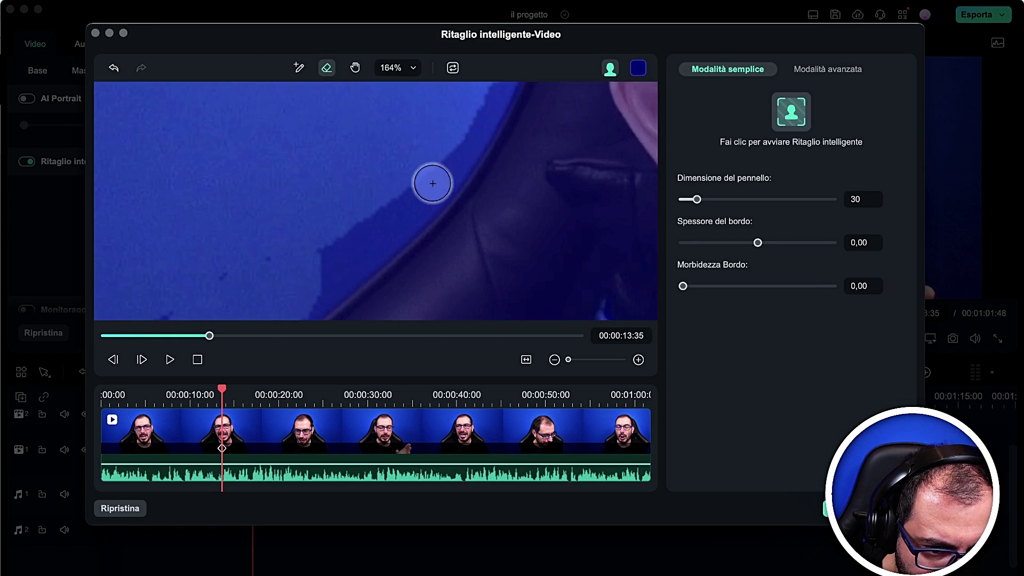
drag(438, 157, 317, 263)
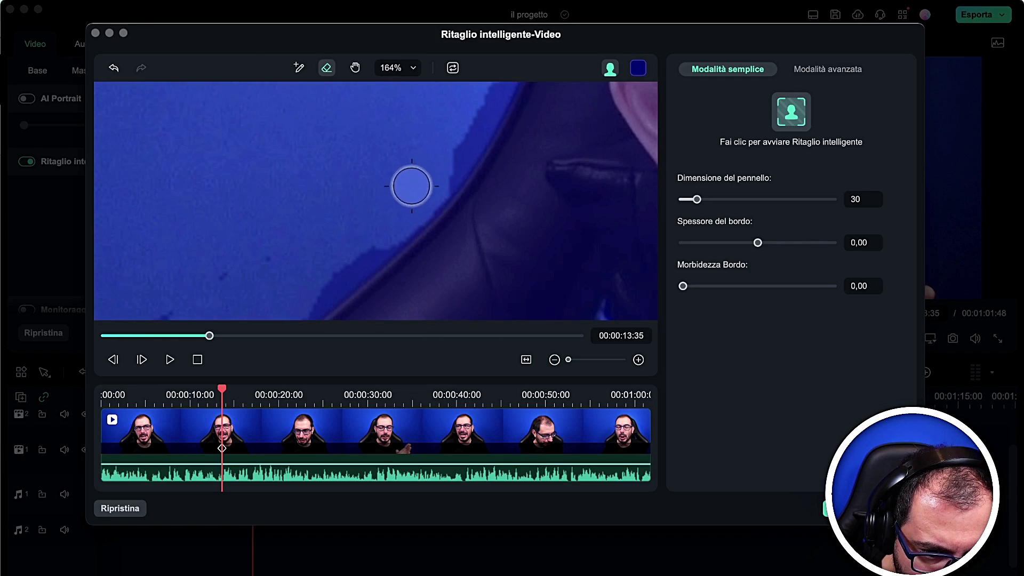
drag(411, 183, 347, 247)
- Inspect the erased cutout area and set the preview zoom to 100%
scroll(350, 228, down, 5)
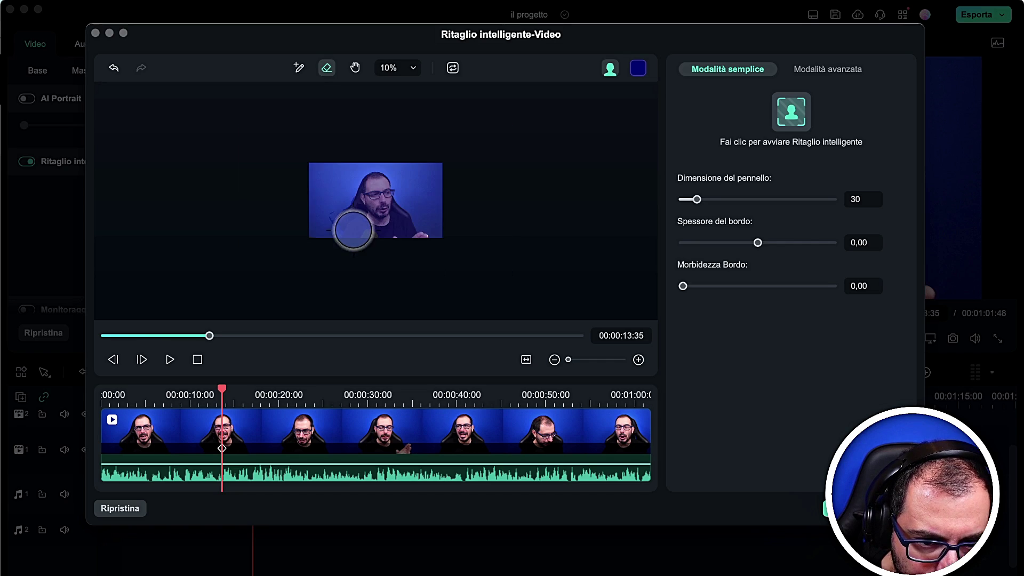
scroll(353, 231, up, 2)
scroll(353, 231, down, 1)
scroll(353, 230, up, 6)
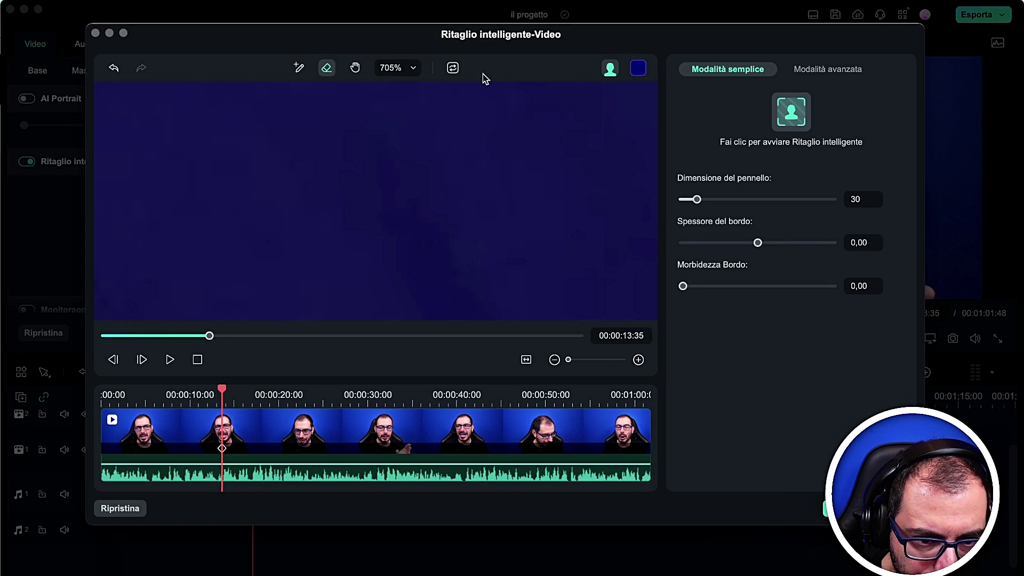
scroll(437, 106, down, 7)
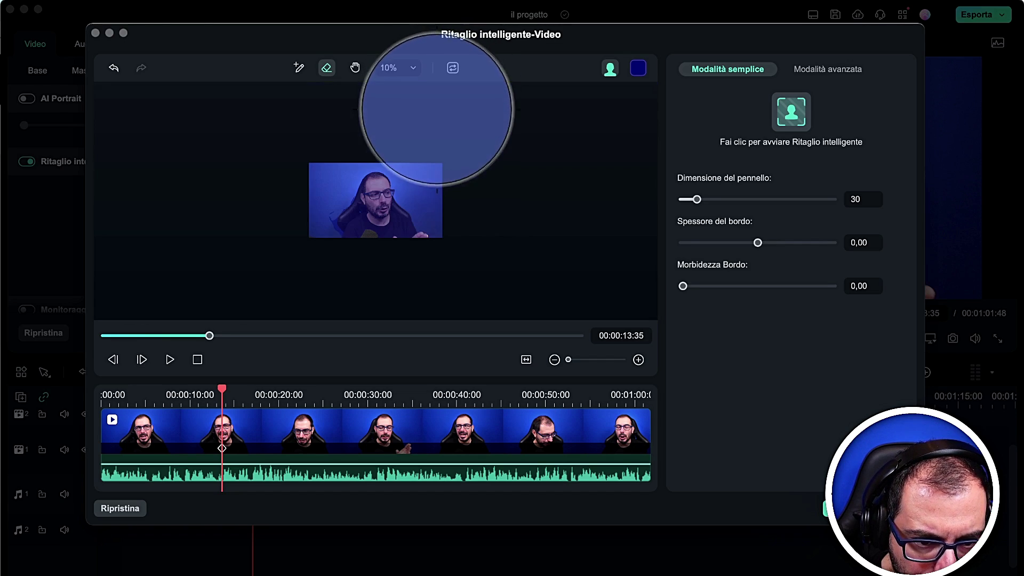
click(389, 69)
click(398, 160)
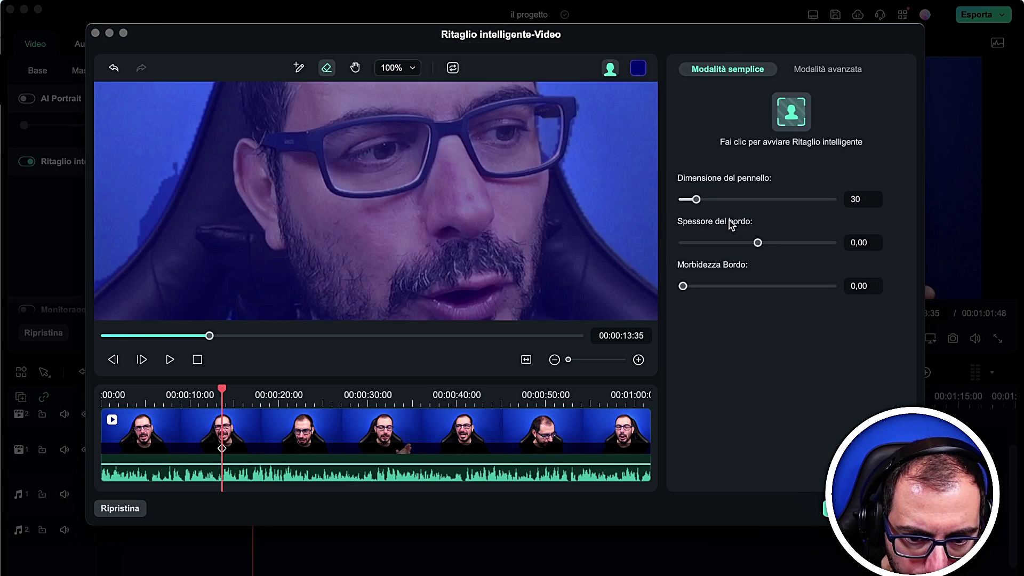
- Switch the smart cutout to Modalità avanzata and reframe the preview on the person's head at 50% zoom
click(838, 71)
scroll(347, 205, up, 5)
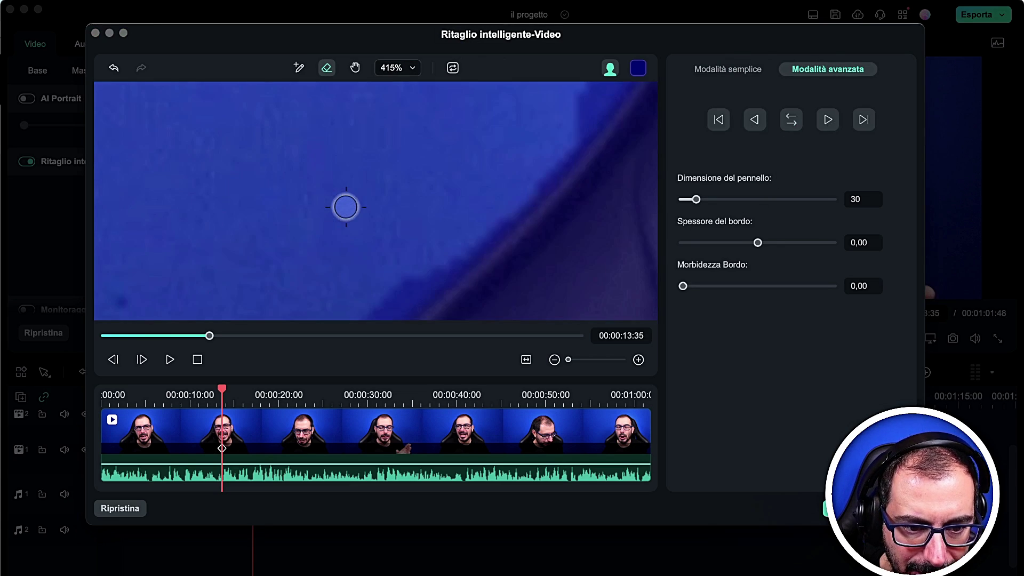
scroll(346, 200, down, 5)
scroll(357, 206, up, 6)
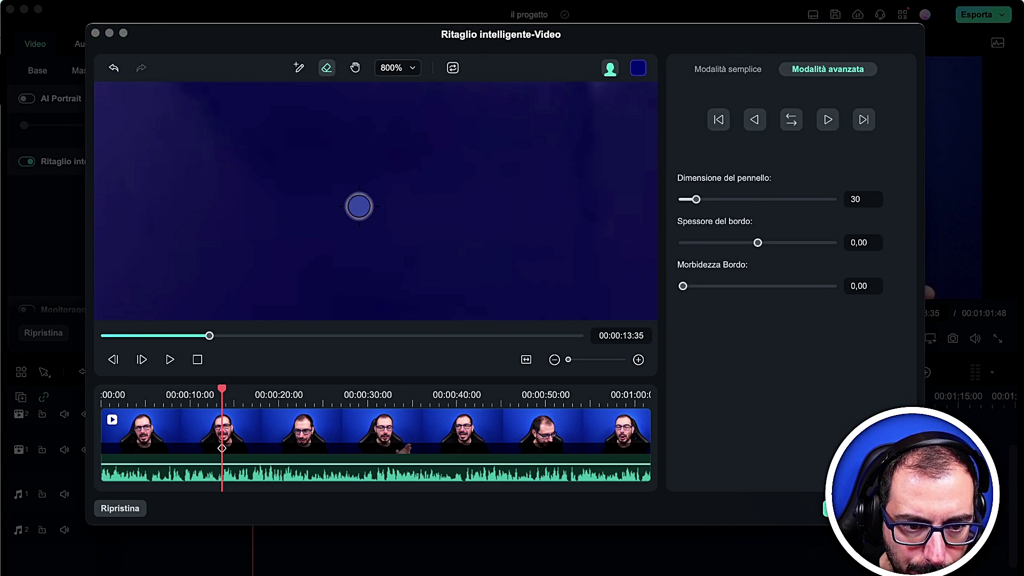
click(395, 68)
click(395, 139)
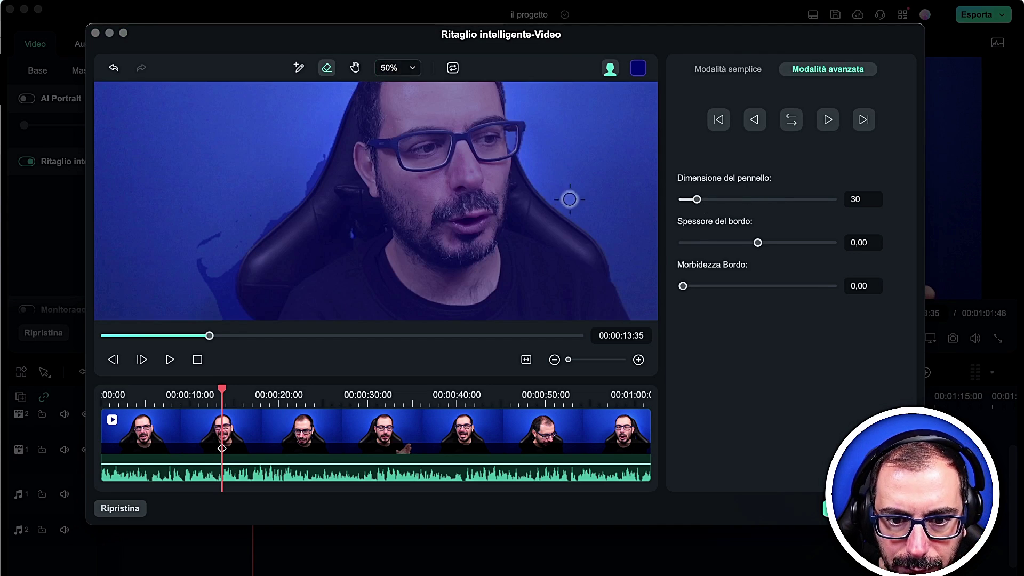
click(383, 70)
click(478, 73)
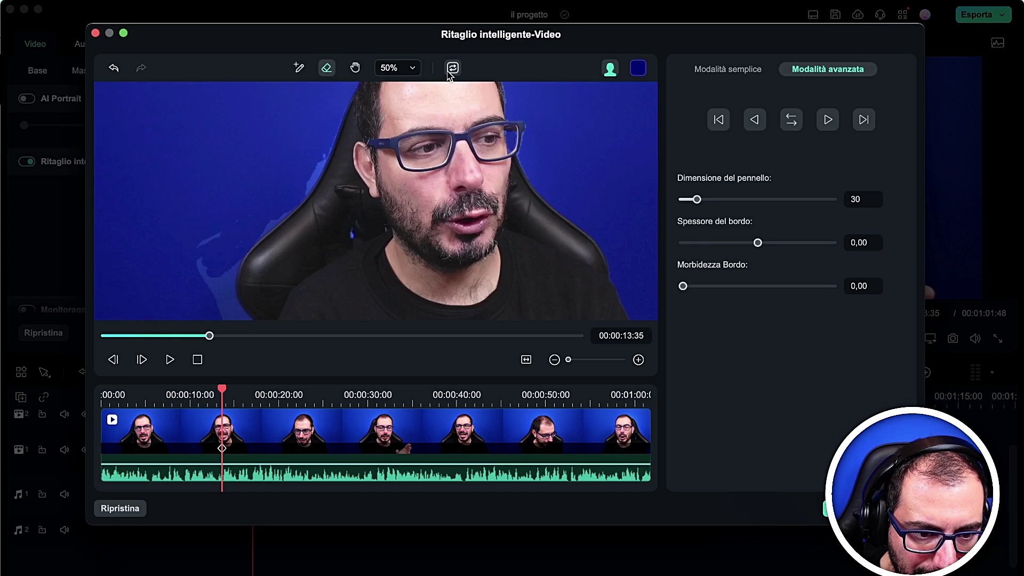
click(355, 68)
mouse_move(479, 157)
mouse_down()
mouse_move(431, 218)
mouse_move(426, 209)
mouse_up()
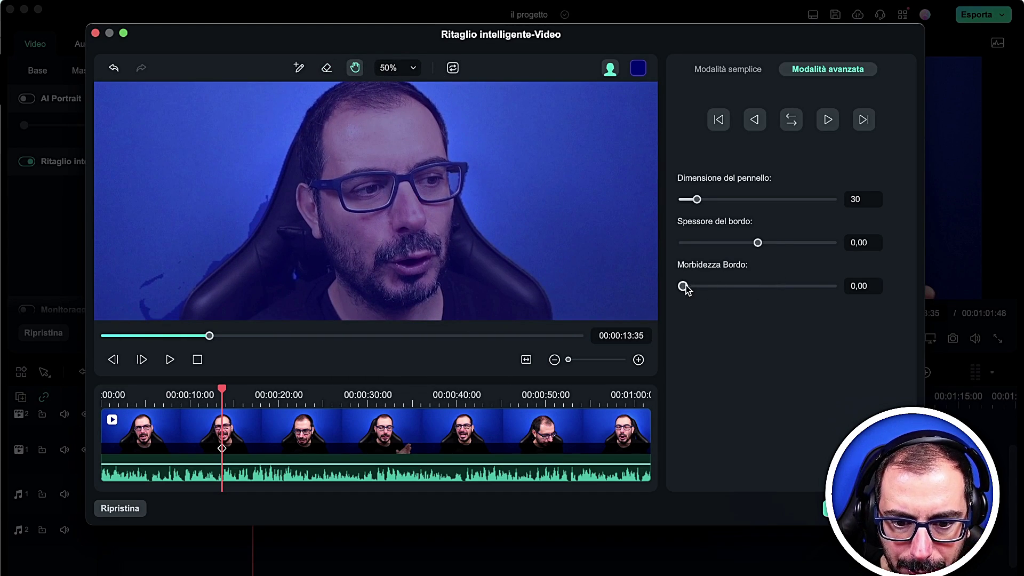
- Set Morbidezza Bordo to 2,34 and track the cutout forward, interrupting the tracking at about 16 s
mouse_move(683, 287)
mouse_down()
mouse_move(727, 286)
mouse_move(701, 286)
mouse_up()
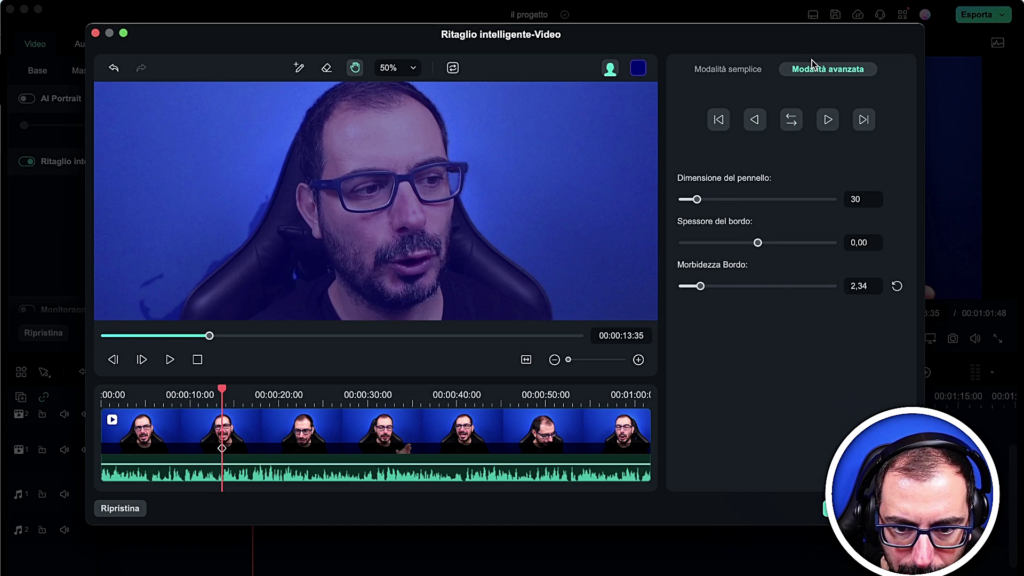
click(829, 121)
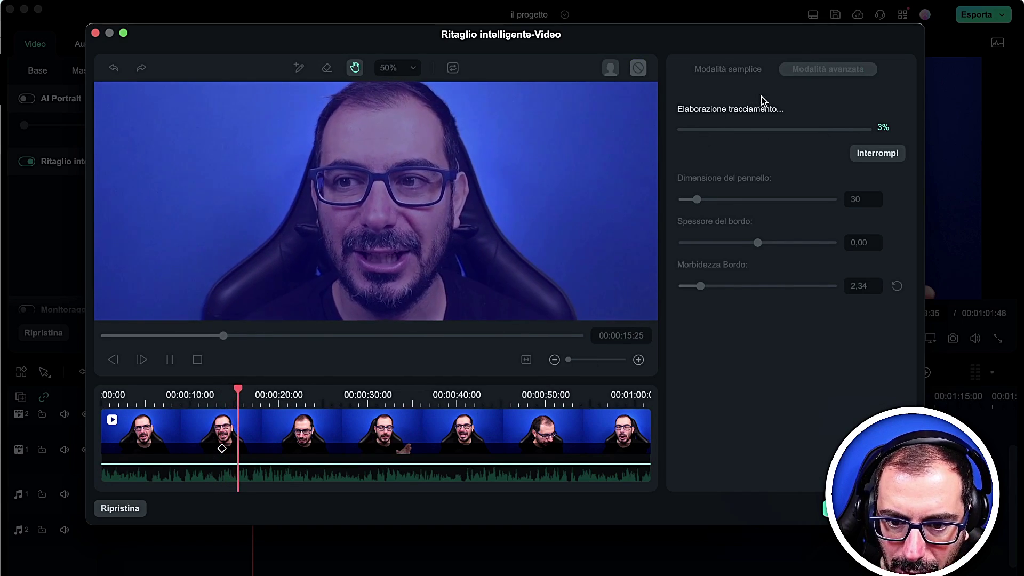
click(877, 154)
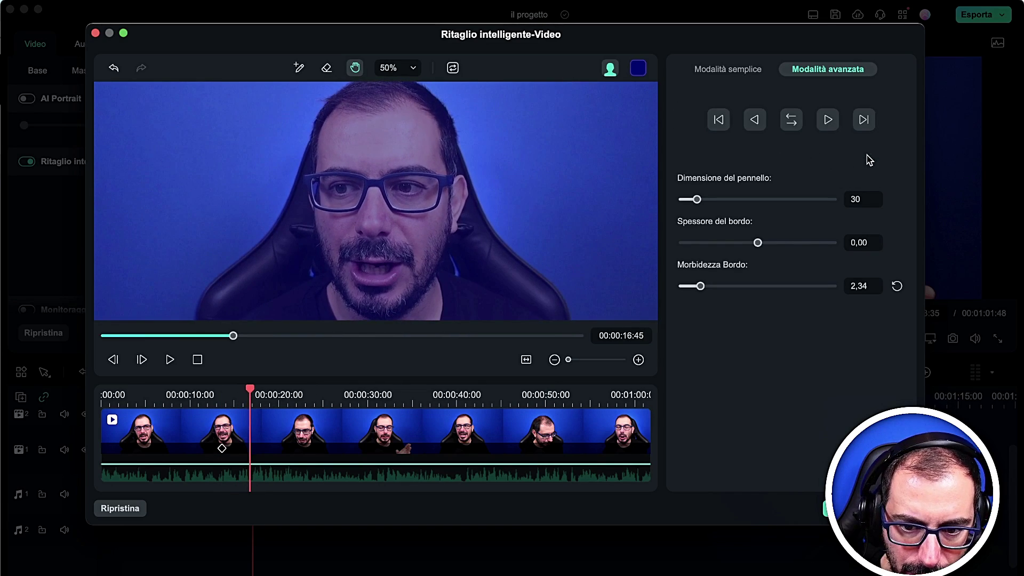
- Close the cutout editor, saving the changes, and turn Ritaglio intelligente off for the clip
key(Escape)
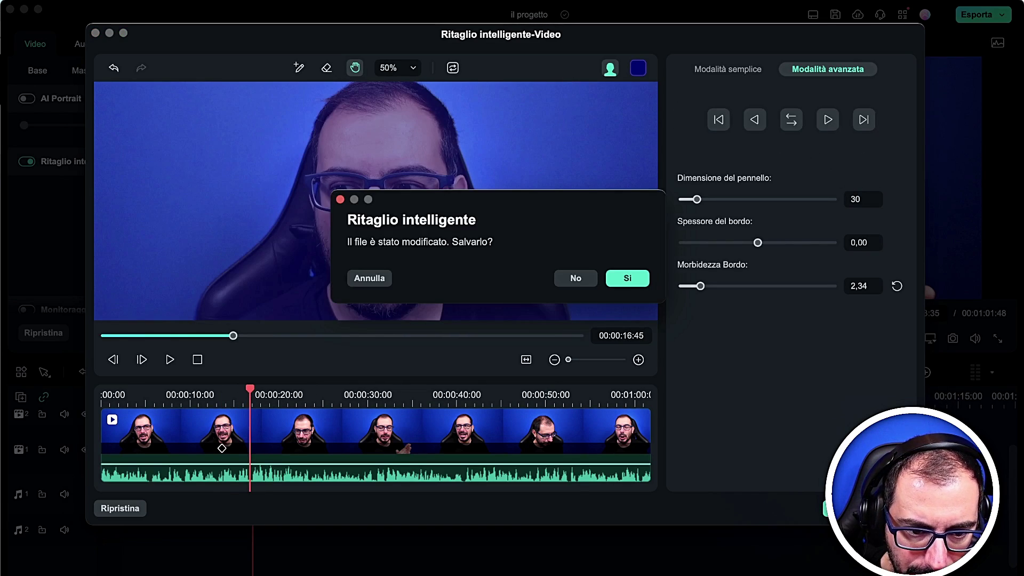
click(629, 278)
click(26, 161)
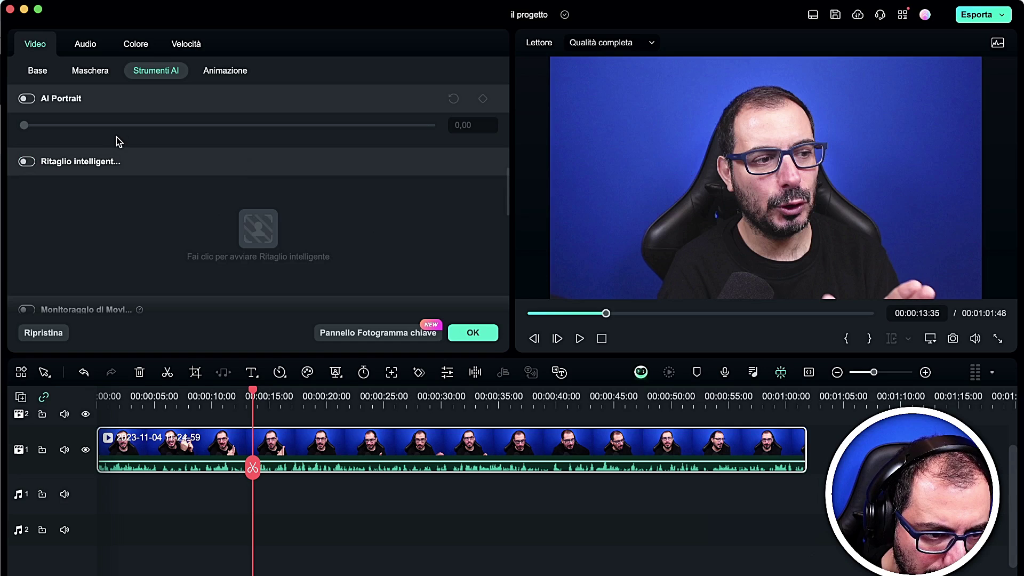
- Try motion tracking (Monitoraggio di Movimento) on the video clip, then turn it off
scroll(115, 182, down, 5)
click(27, 174)
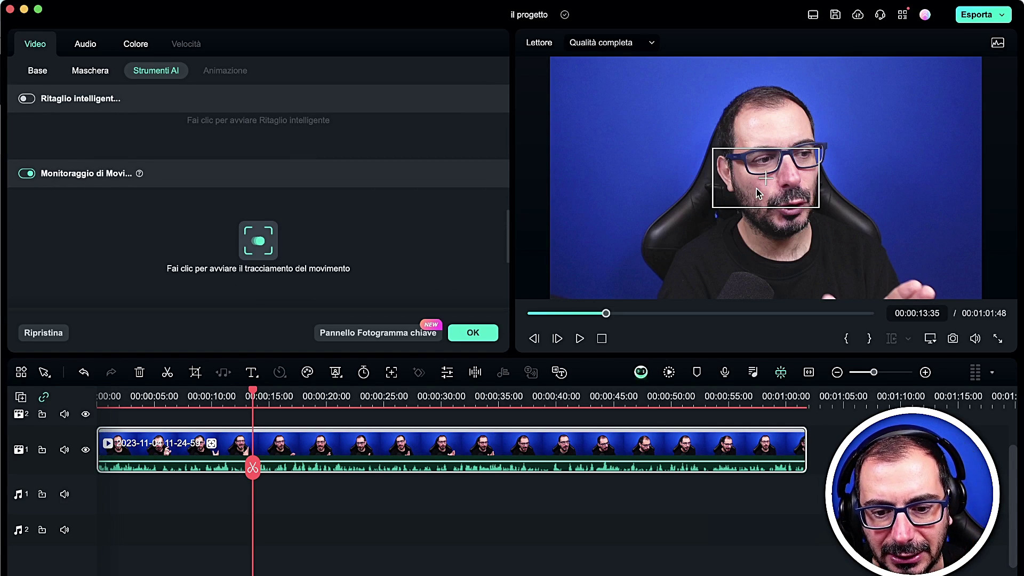
scroll(343, 248, down, 3)
scroll(344, 248, up, 3)
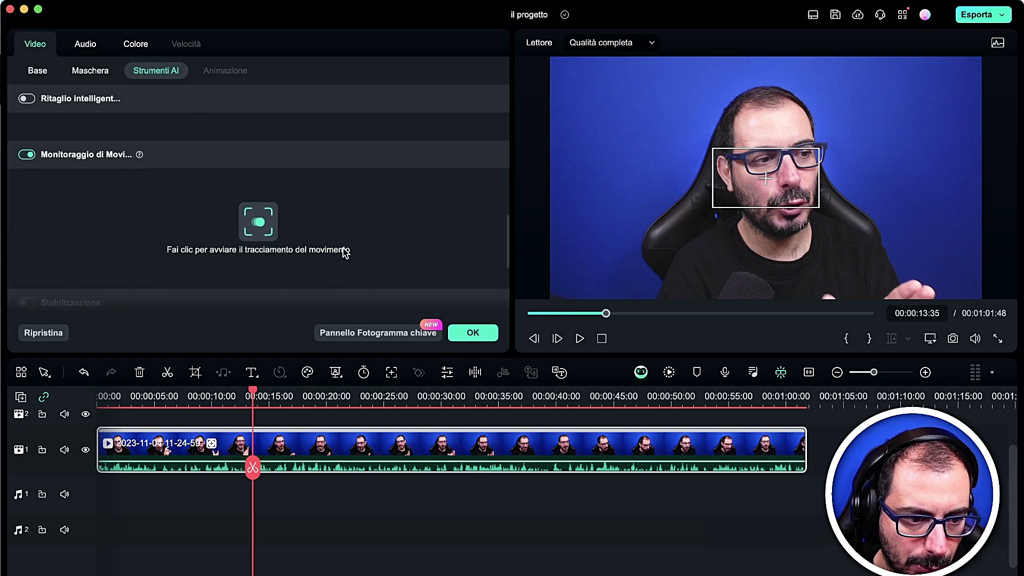
click(27, 177)
- Turn Stabilizzazione on for the video clip to show its analysis option, then turn it off
scroll(121, 214, down, 3)
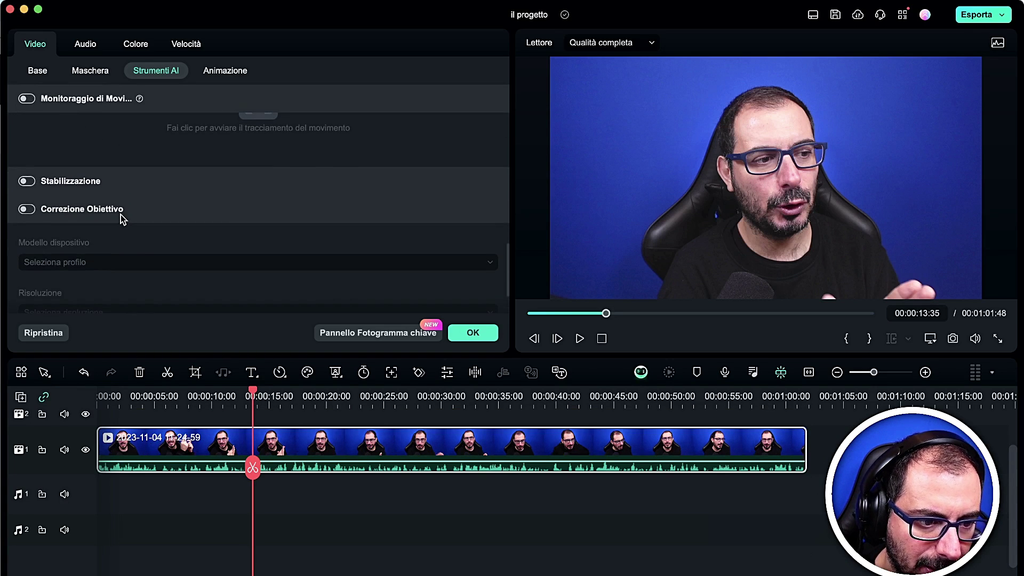
click(27, 181)
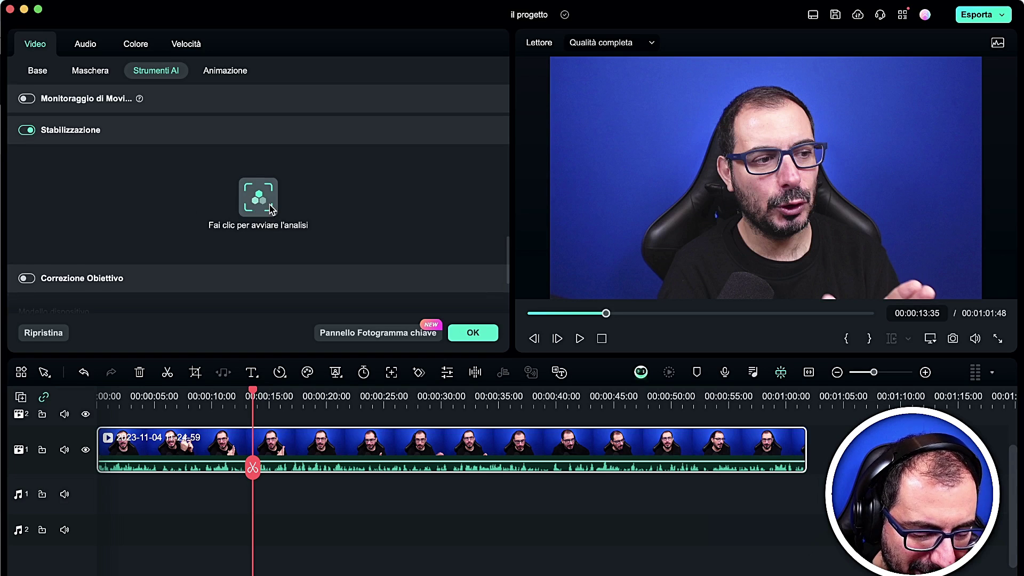
click(27, 130)
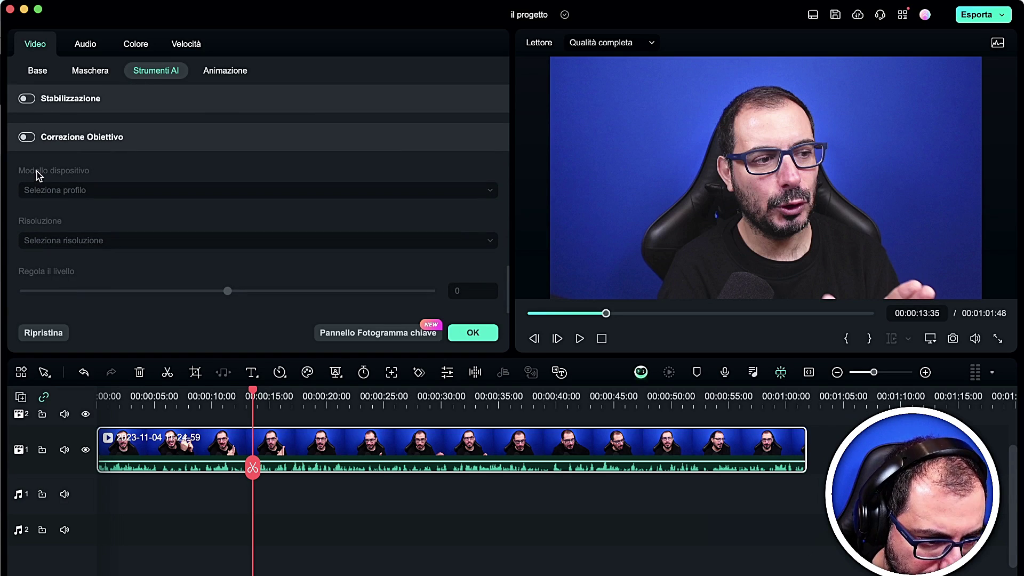
- Enable Correzione Obiettivo for the video clip and look through the available device models and resolutions
click(27, 137)
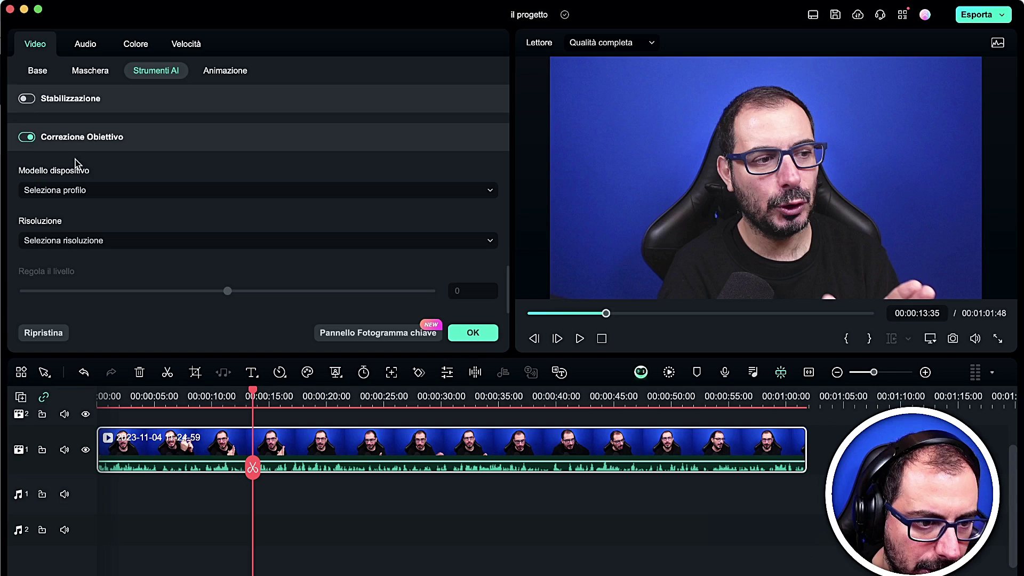
click(89, 192)
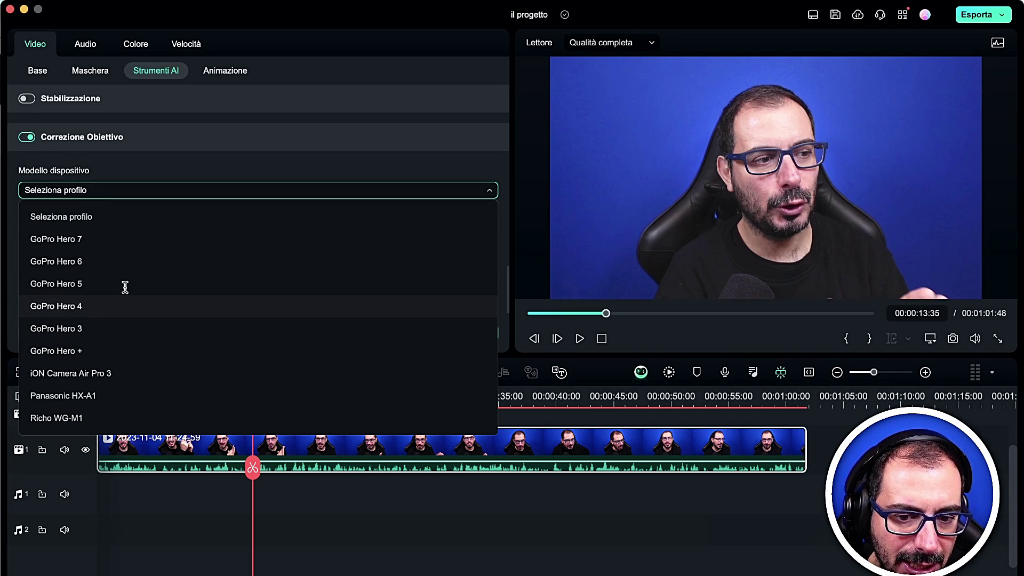
scroll(123, 283, down, 2)
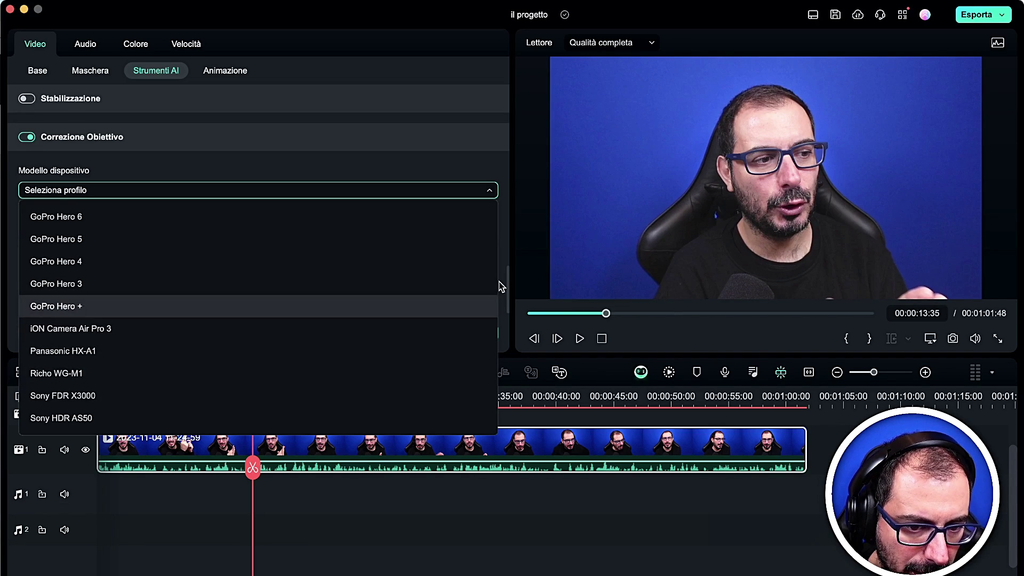
click(500, 258)
click(267, 241)
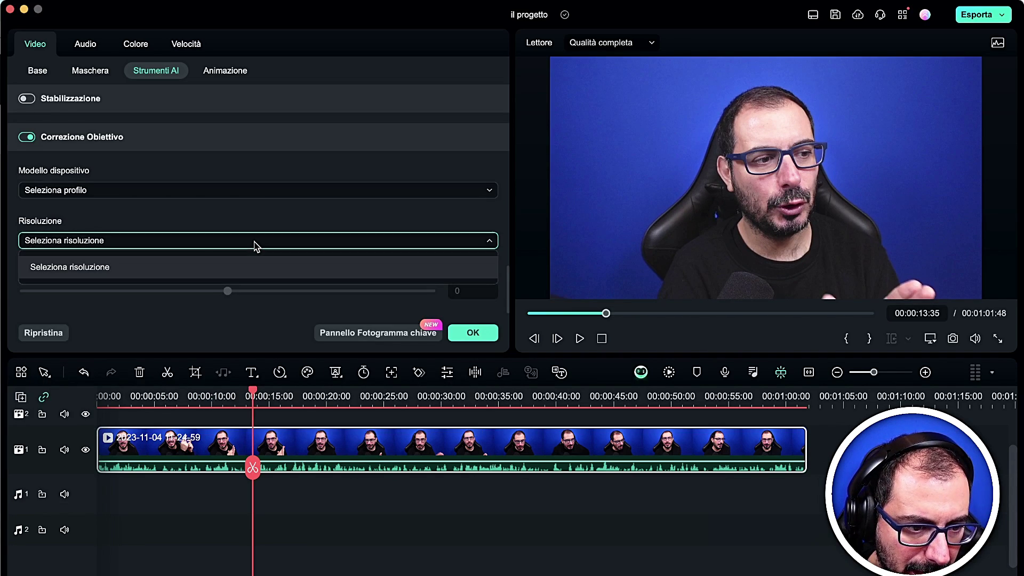
click(182, 269)
- Set the lens correction to GoPro Hero 7 at 4K Wide with level -33 and apply it
click(116, 195)
click(107, 240)
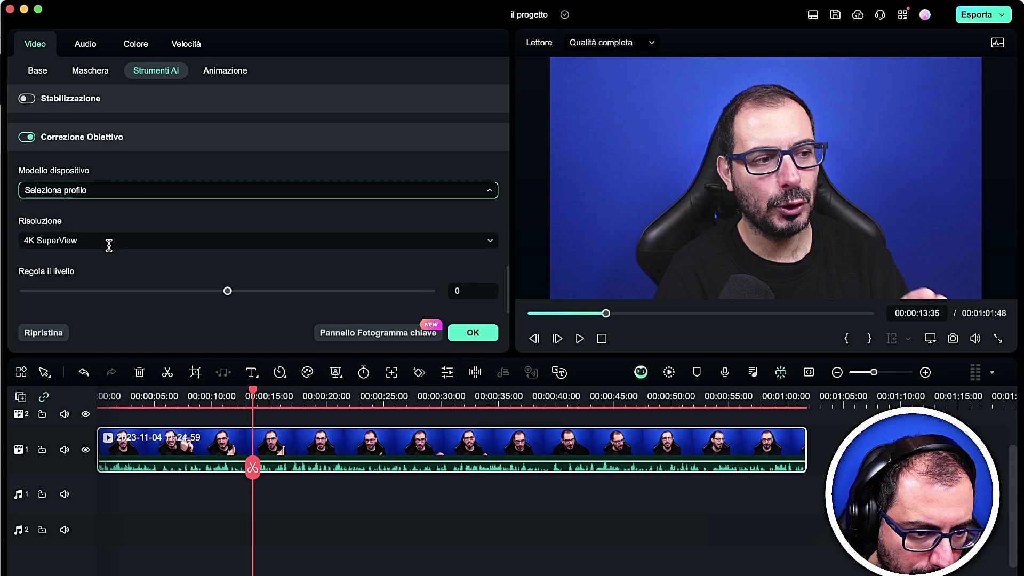
click(107, 240)
click(104, 290)
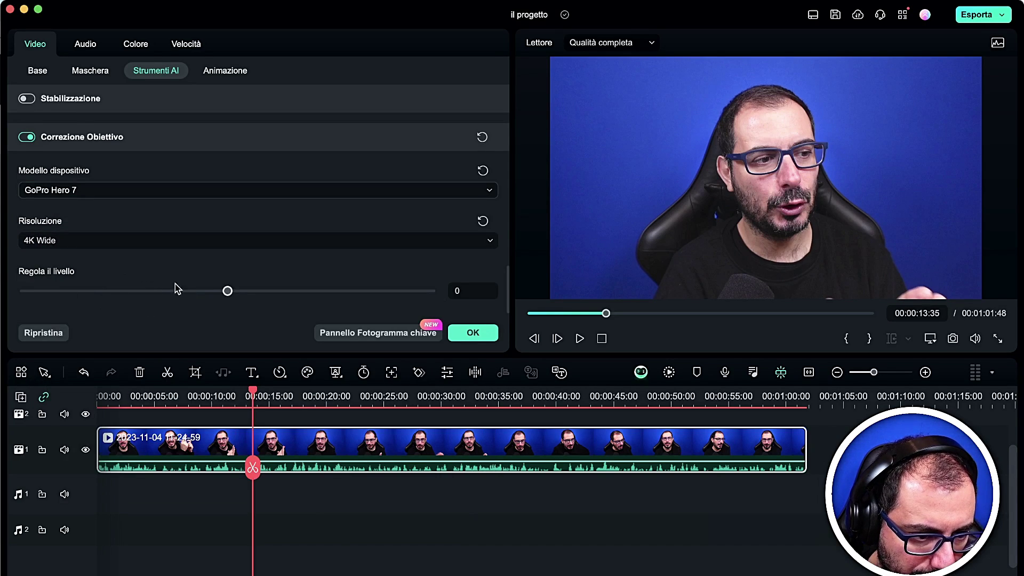
drag(228, 292, 160, 320)
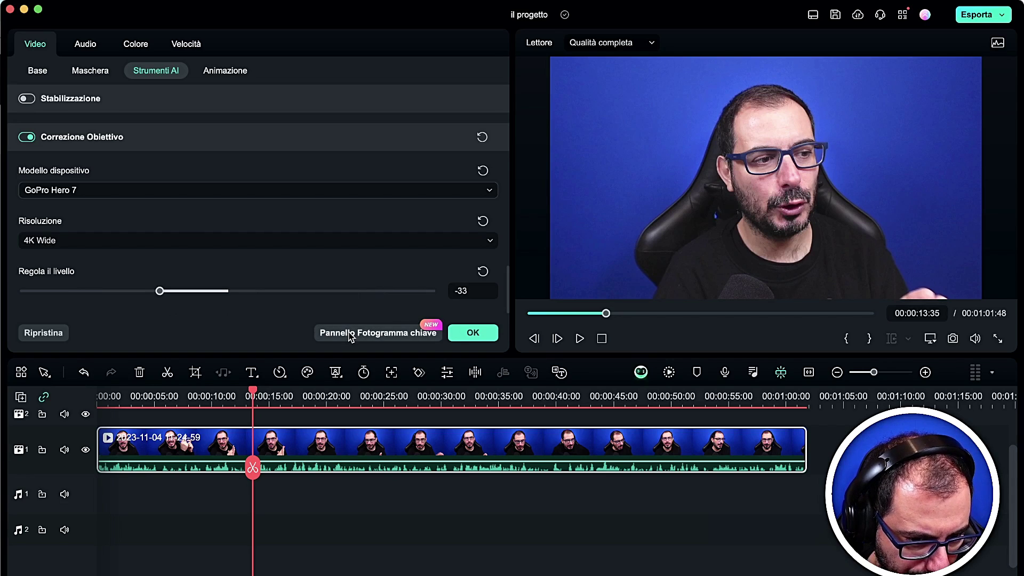
click(472, 334)
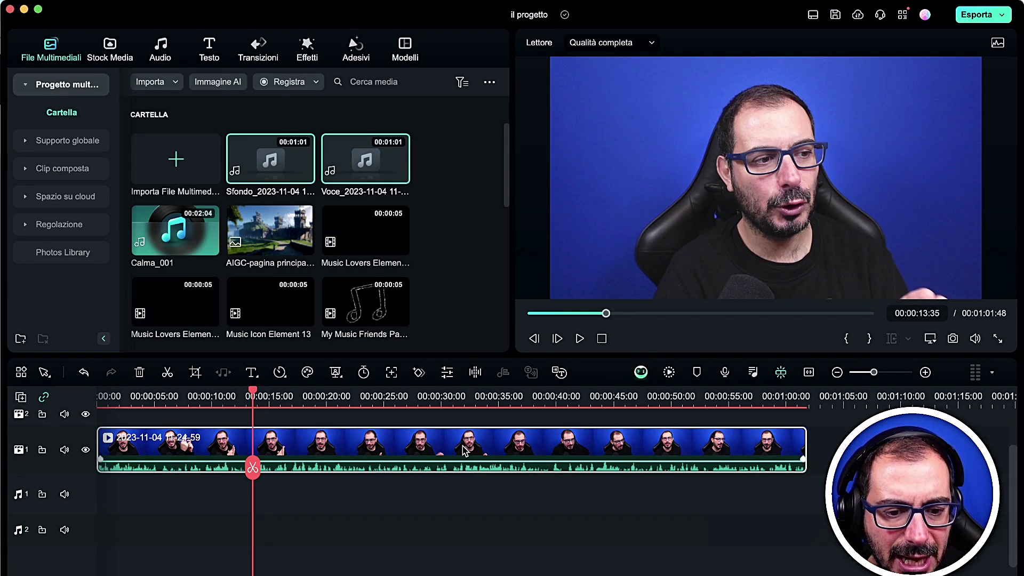
- Move the playhead to about 41 s in the video clip and open the project's export
scroll(463, 451, up, 2)
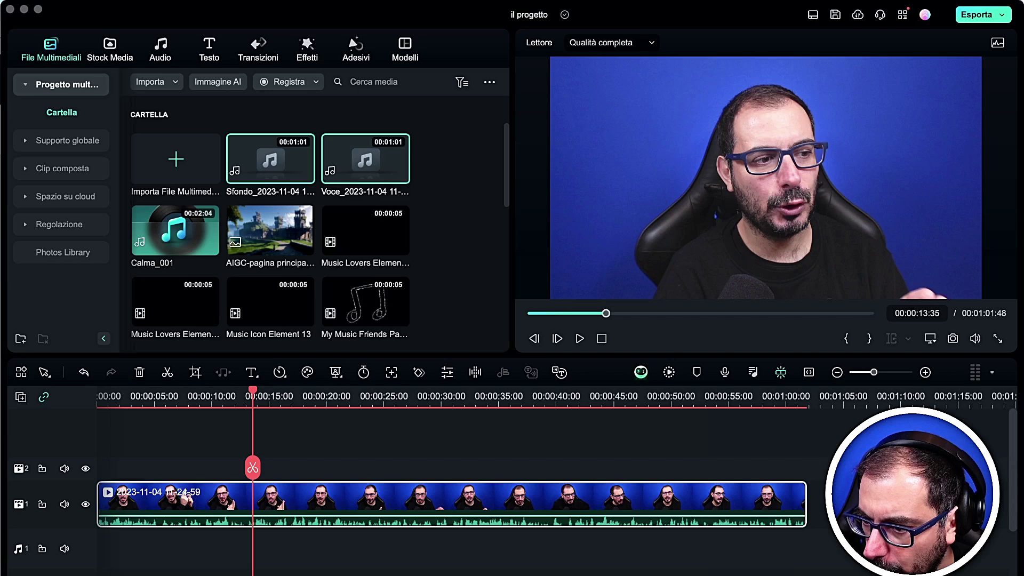
click(968, 405)
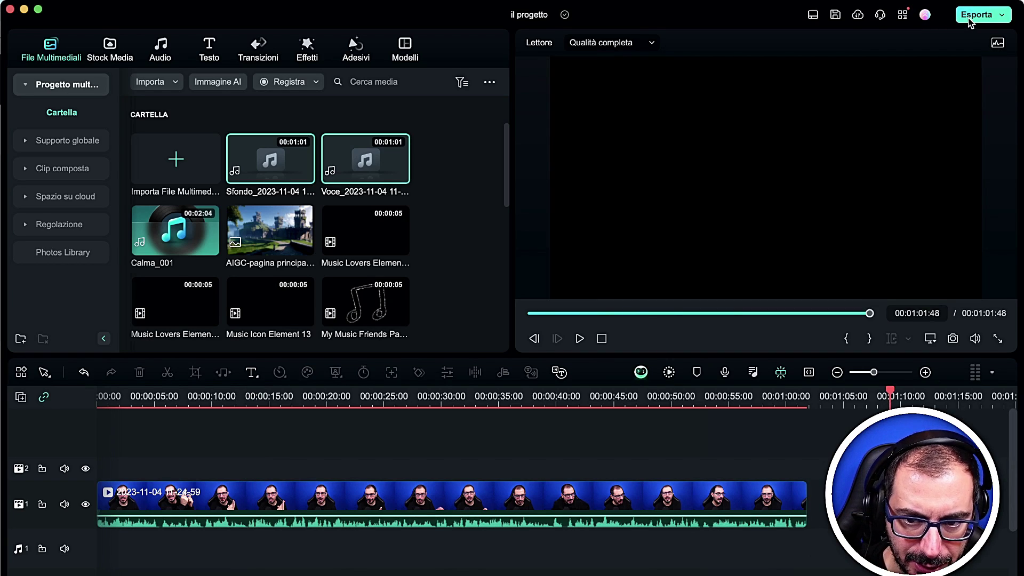
click(577, 474)
click(977, 15)
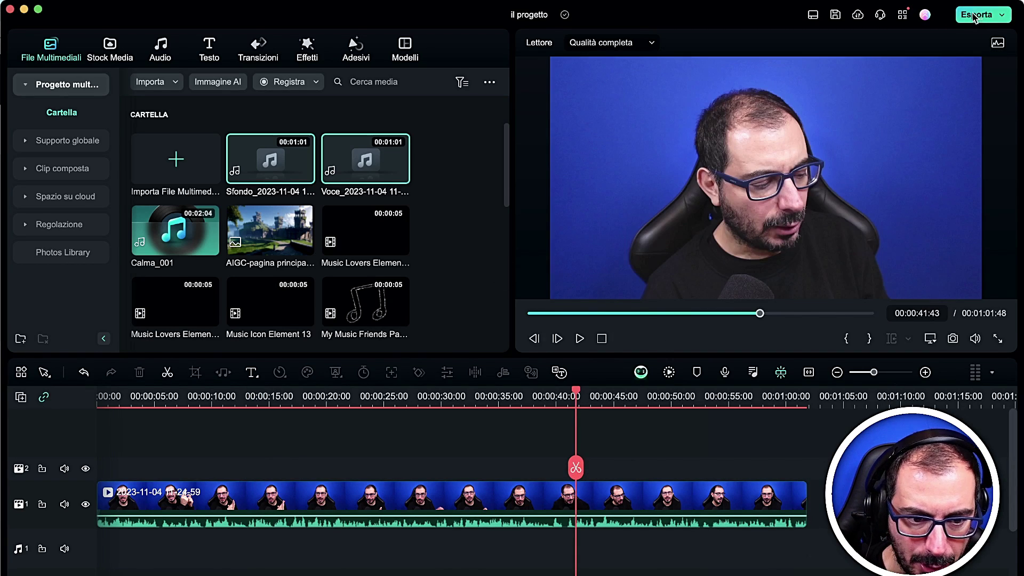
- Open the export thumbnail editor, preview several video frames and the local image option, and cancel without setting a thumbnail
click(320, 199)
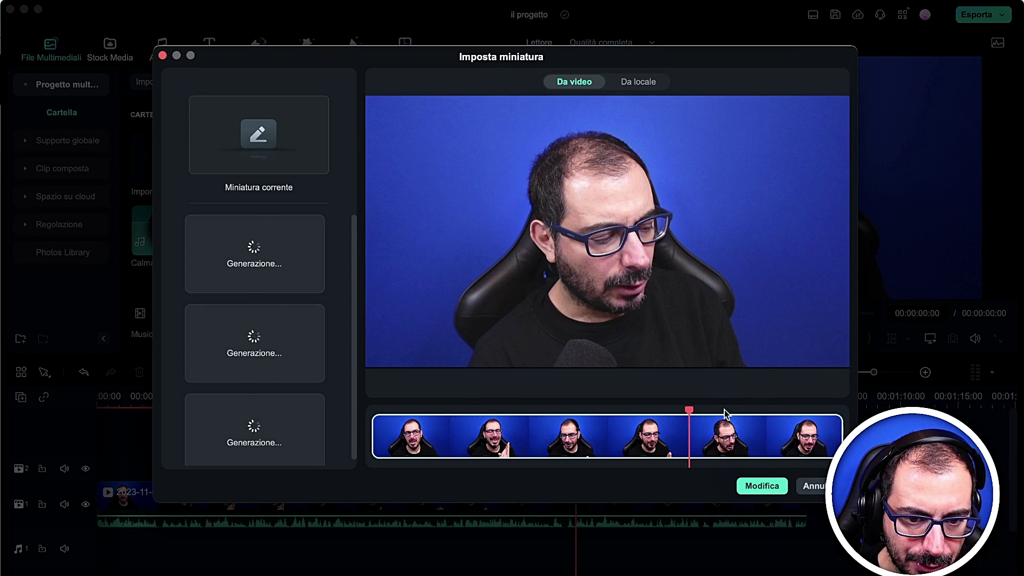
click(626, 443)
click(501, 442)
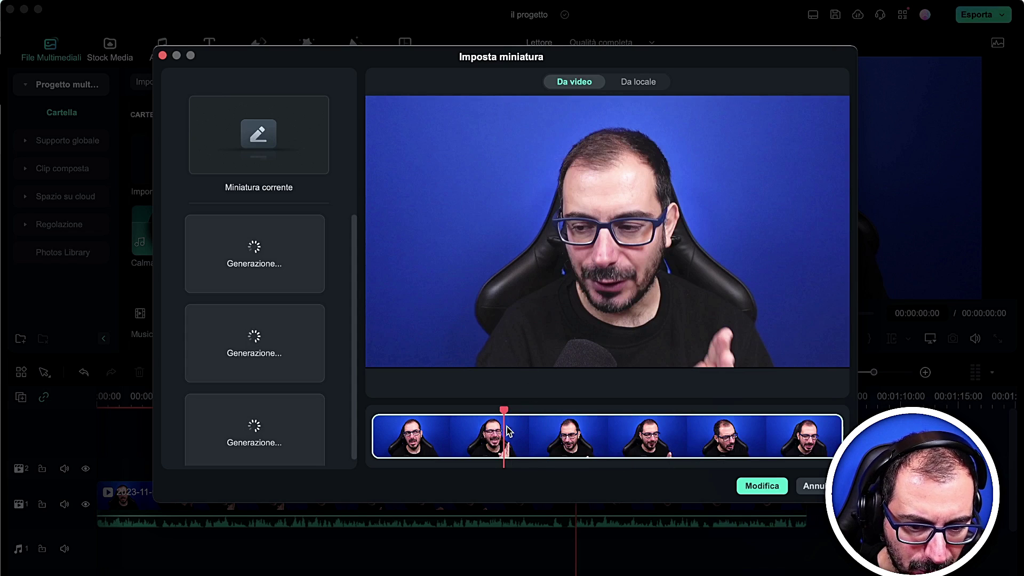
click(636, 443)
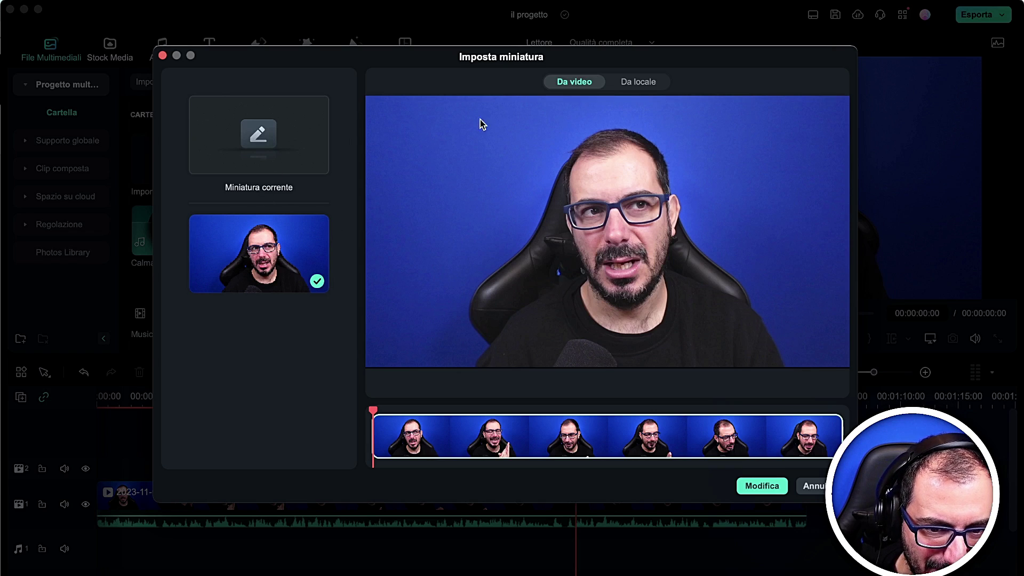
click(652, 83)
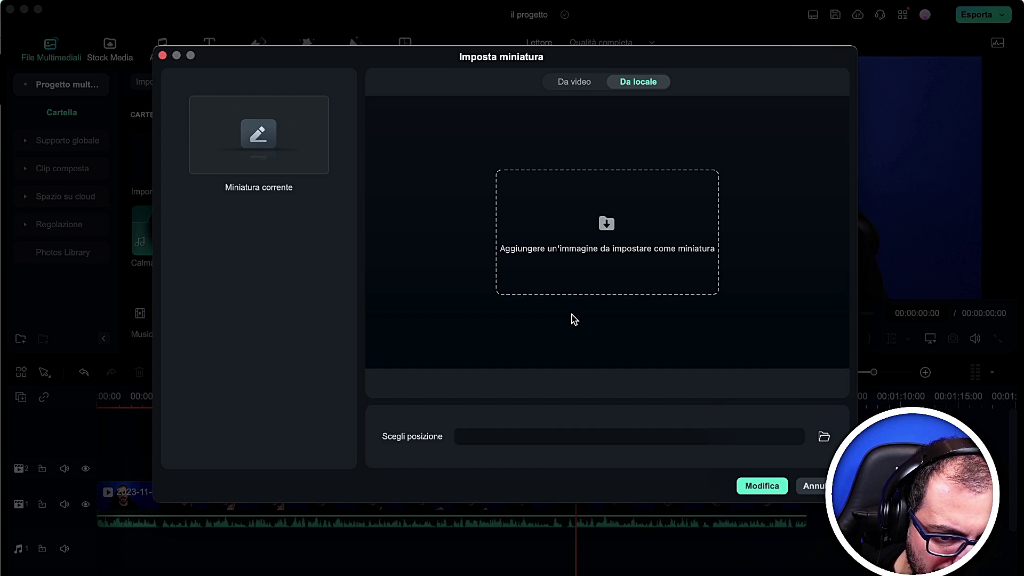
click(816, 484)
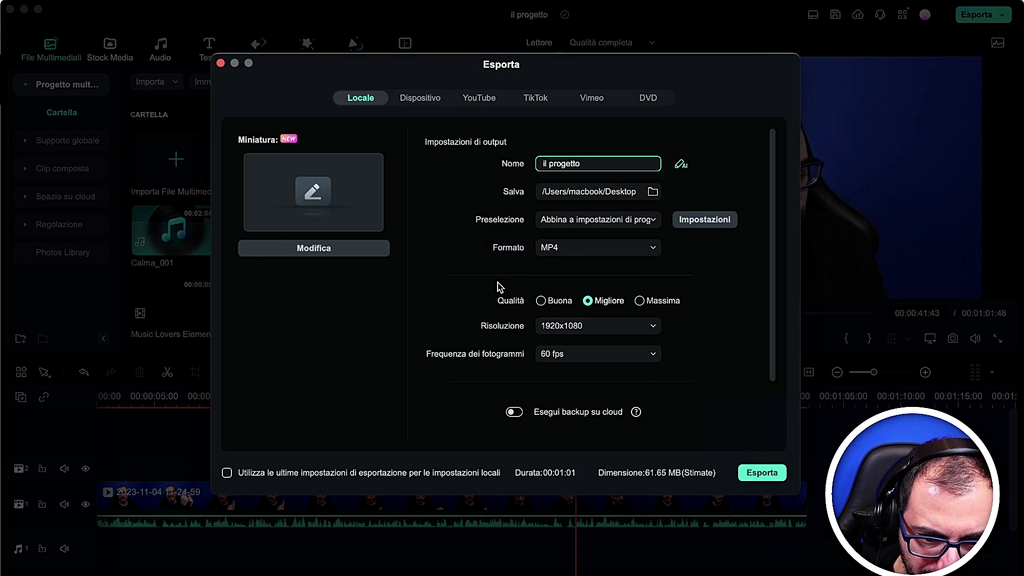
- Review the remaining local export settings, including the Evidenziazione Automatica help, and close the export dialog
scroll(500, 288, down, 3)
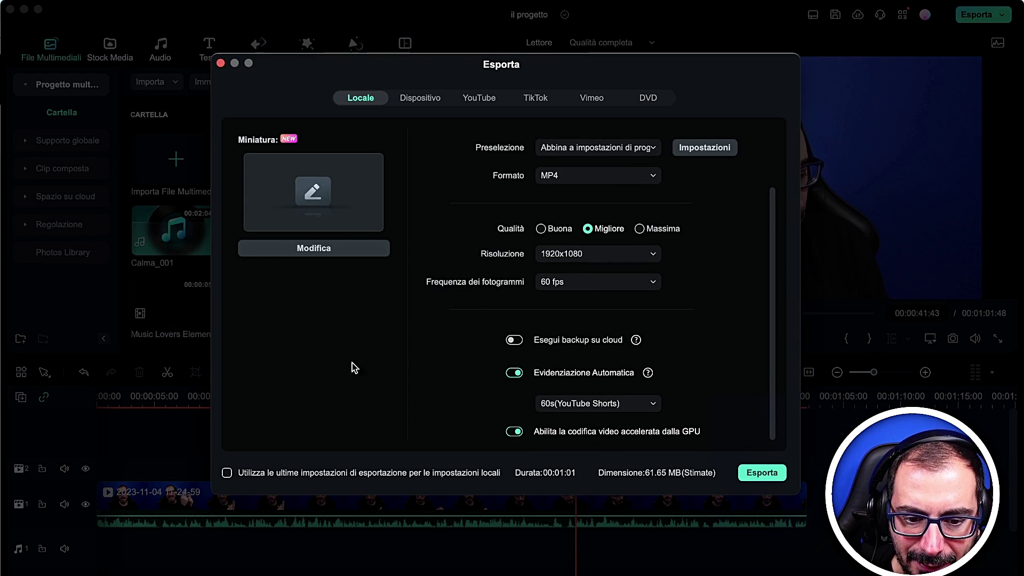
mouse_move(650, 374)
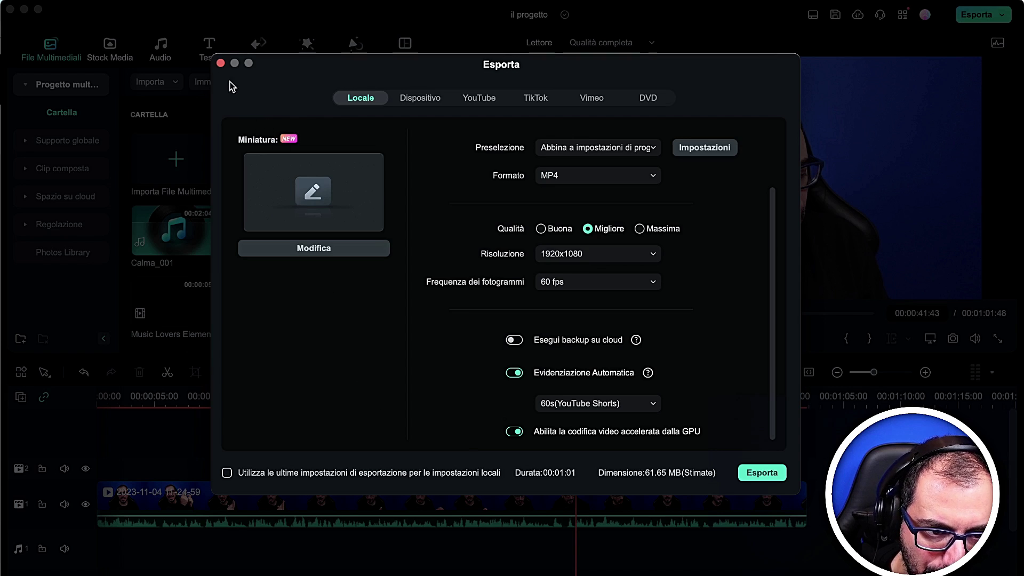
click(221, 63)
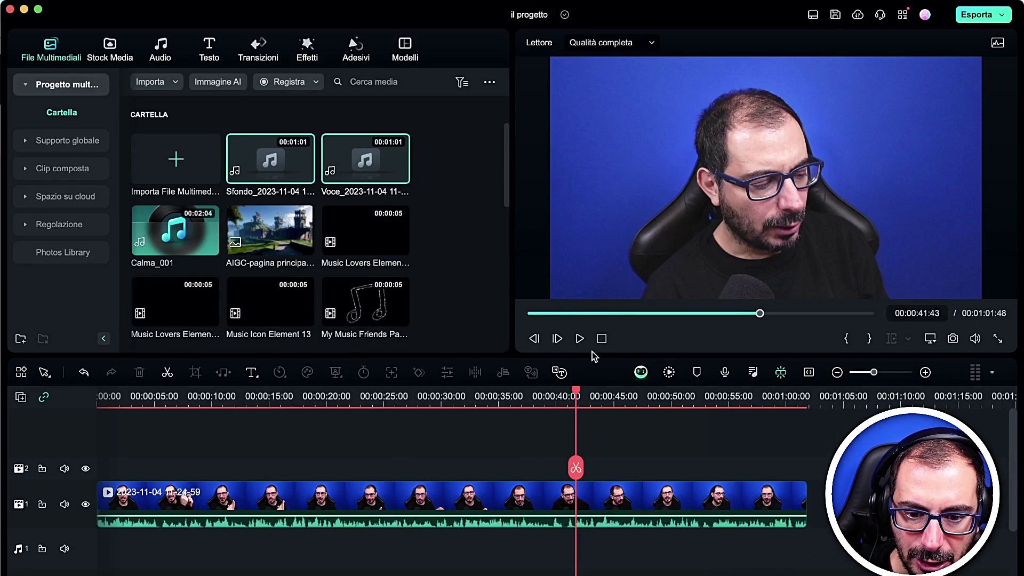
- Add a purple timeline marker named "Momento importante" at 00:00:30:52, and place the playhead next to it
click(696, 376)
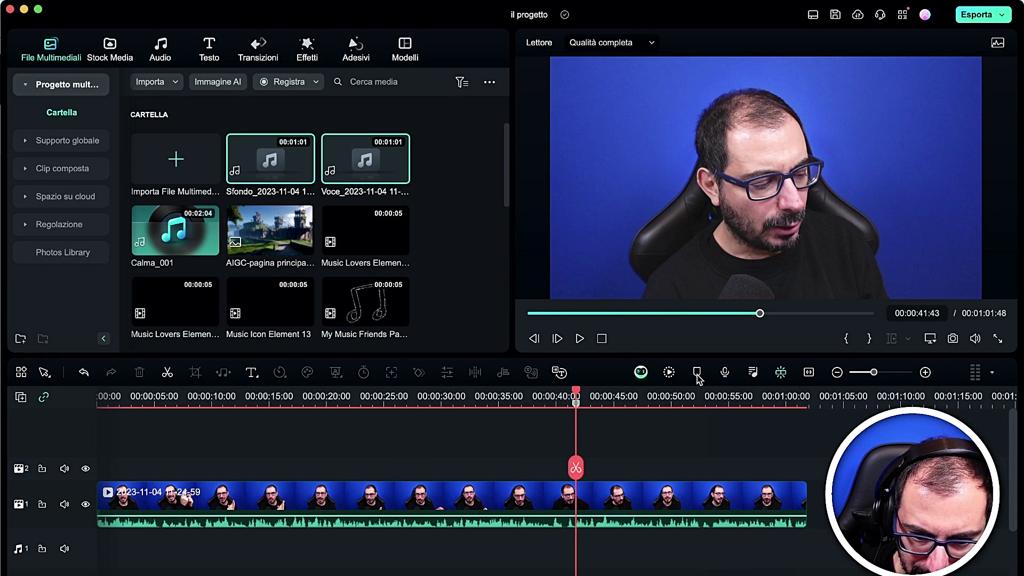
drag(578, 406, 451, 408)
double_click(451, 409)
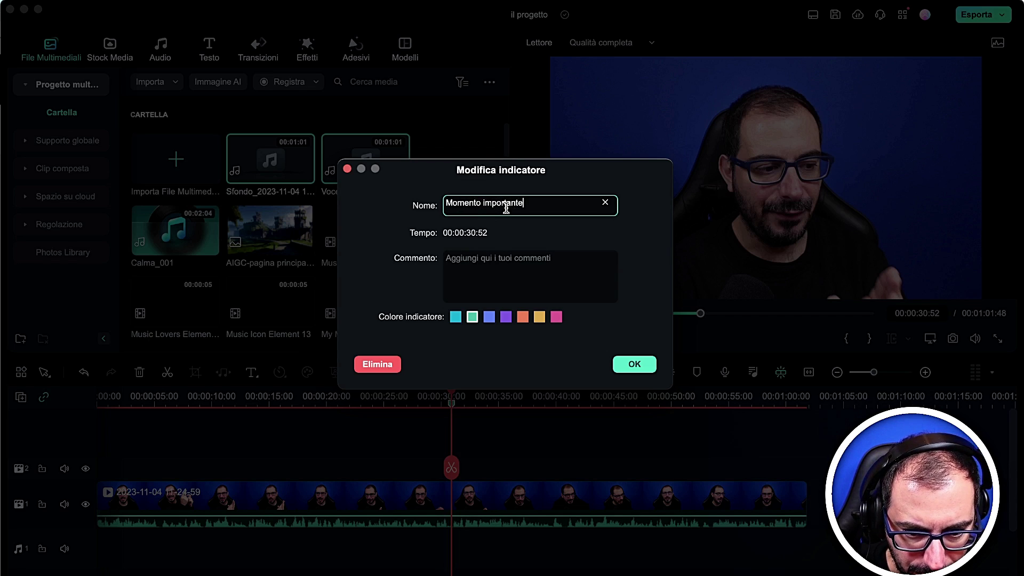
click(506, 317)
click(637, 365)
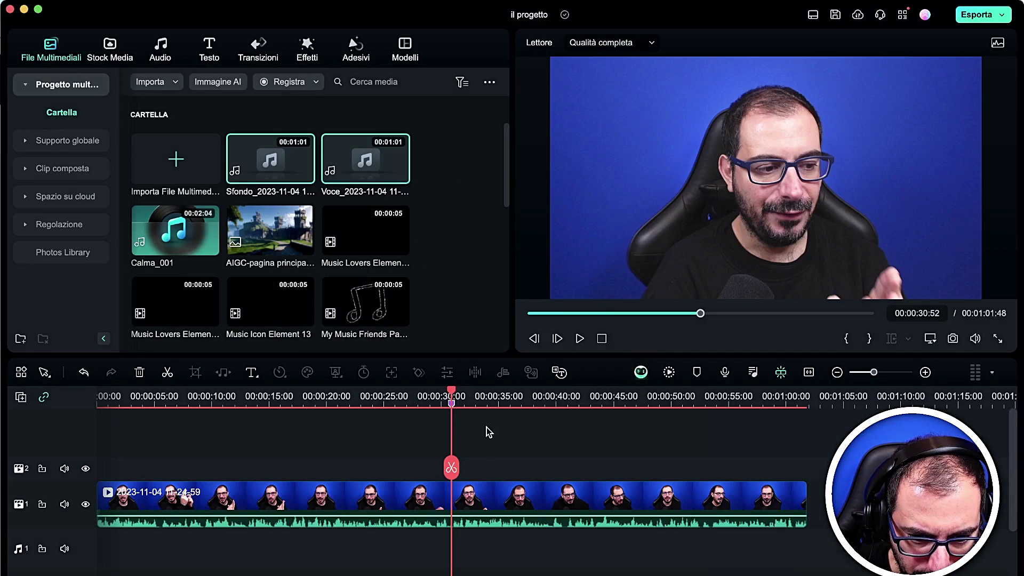
mouse_move(455, 469)
mouse_down()
mouse_move(439, 469)
mouse_move(464, 471)
mouse_up()
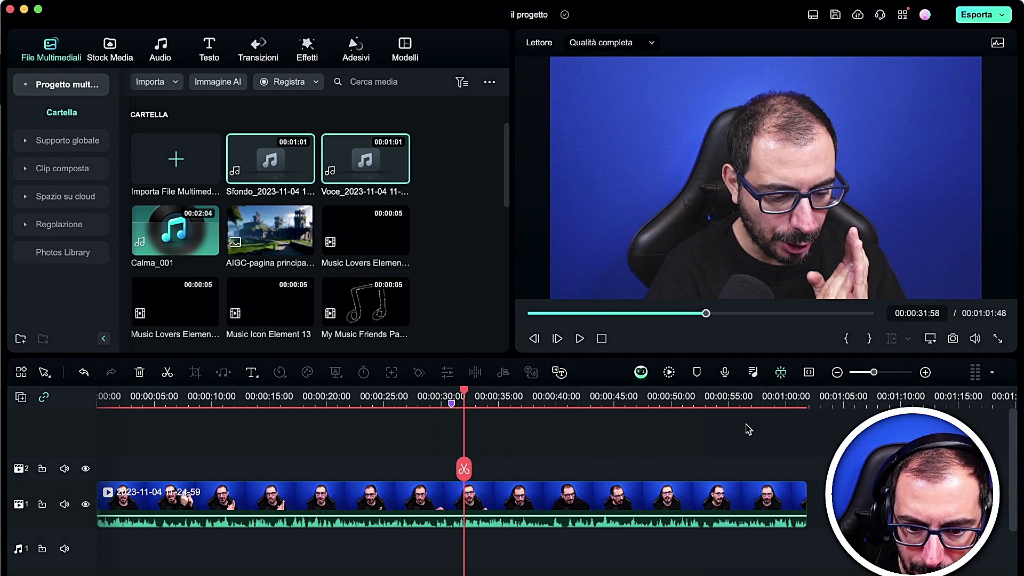
click(451, 402)
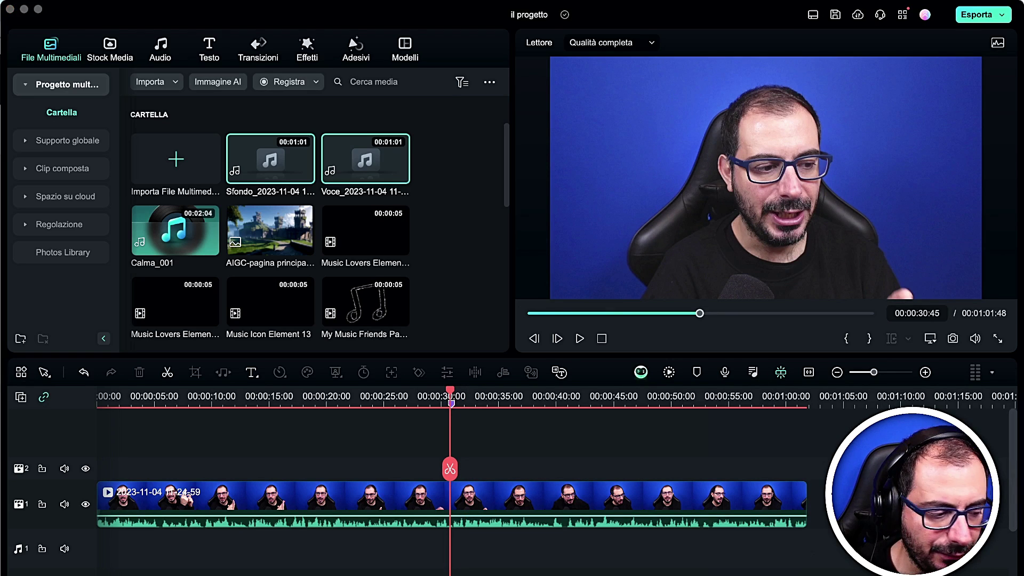
- Browse the stock media library, including its Libreria section and the Pexels photos and videos
click(109, 47)
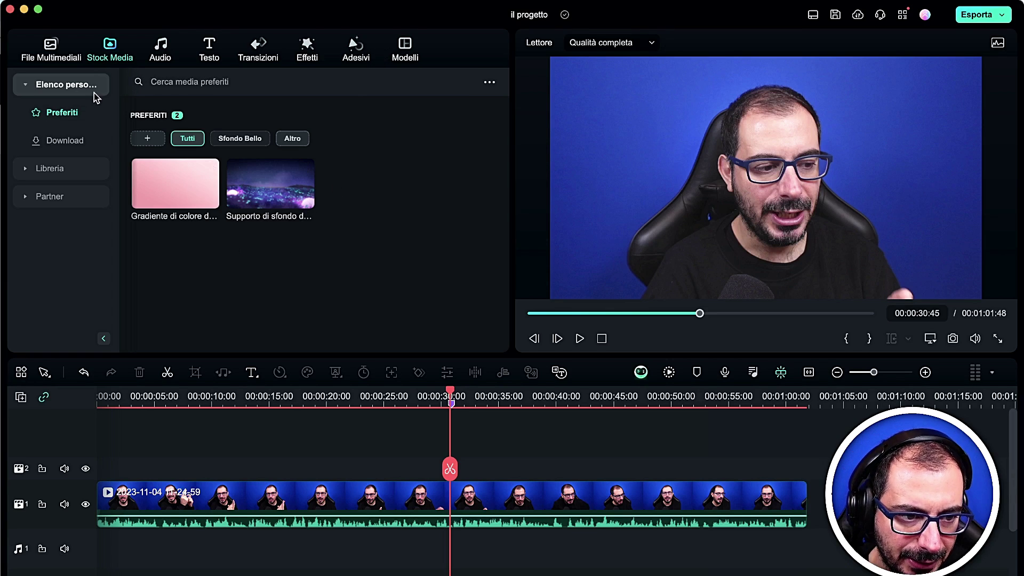
click(50, 168)
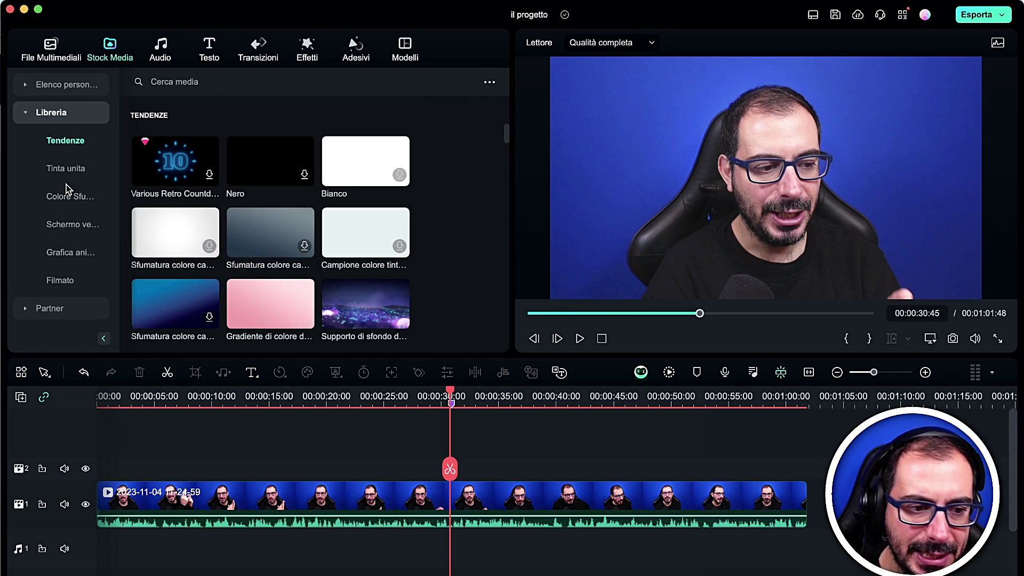
click(24, 317)
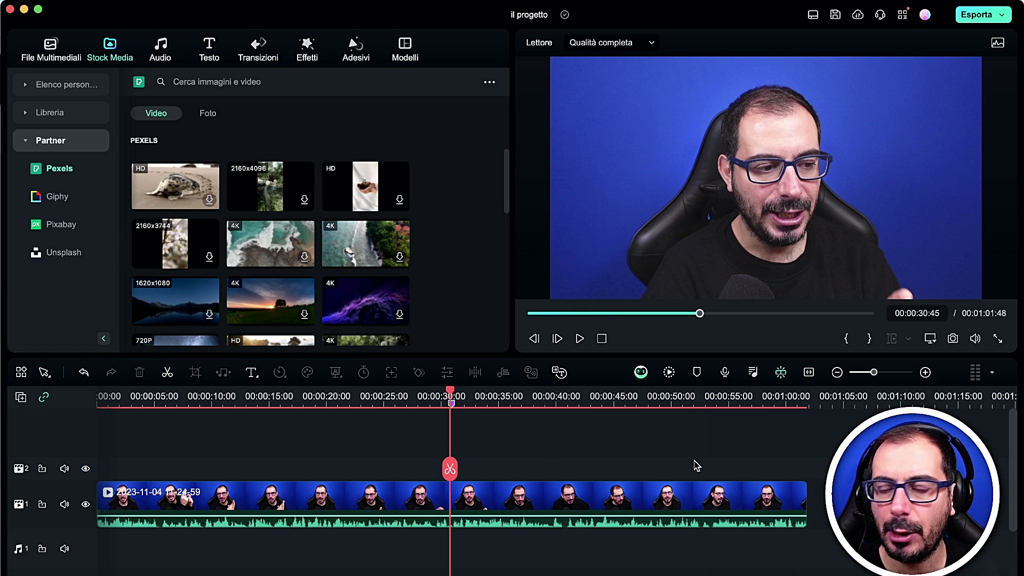
click(206, 114)
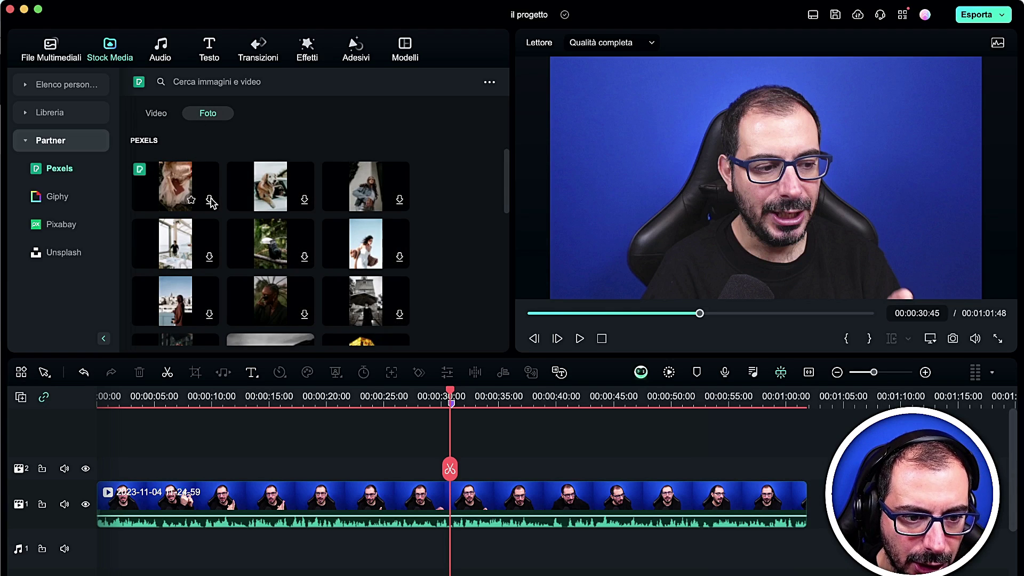
scroll(326, 281, down, 1)
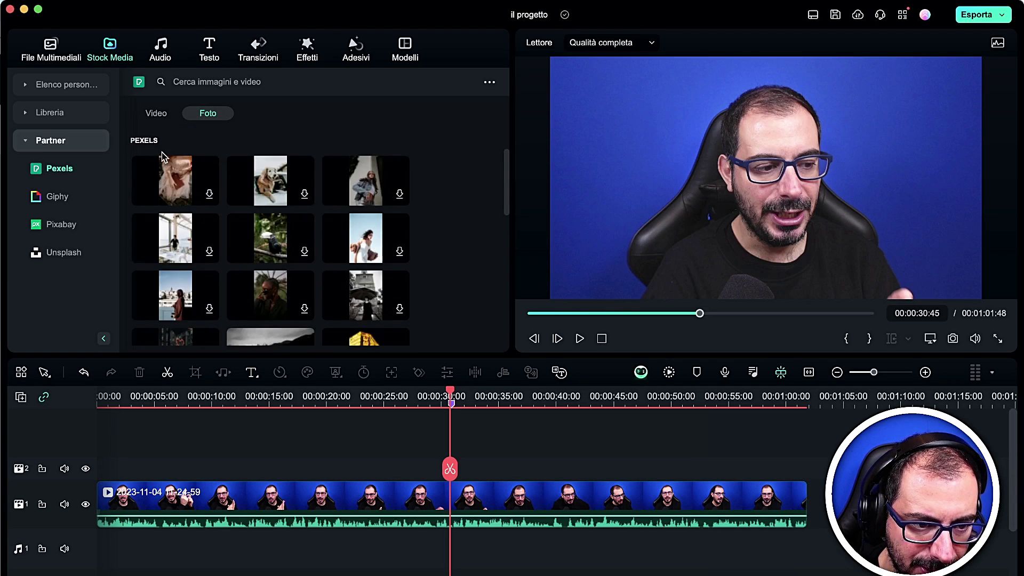
click(160, 115)
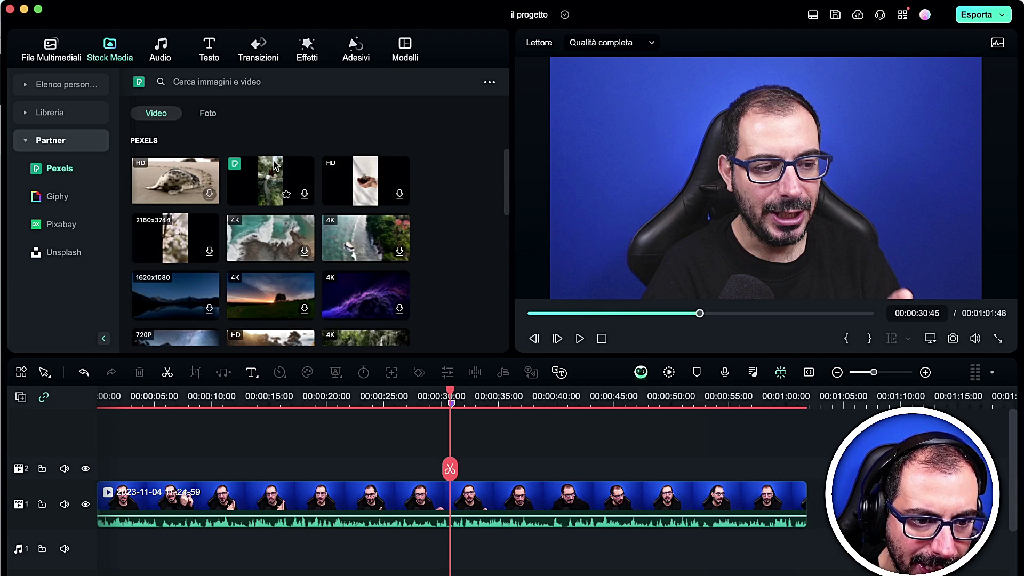
- Download the HD seal video and the 4K aerial coastline video from Pexels at maximum resolution
click(211, 194)
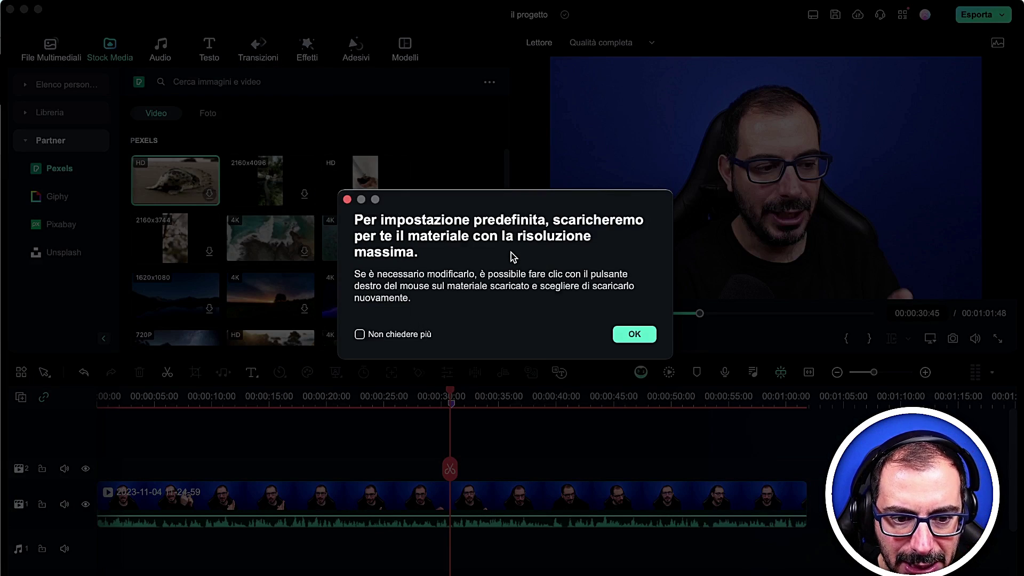
click(635, 334)
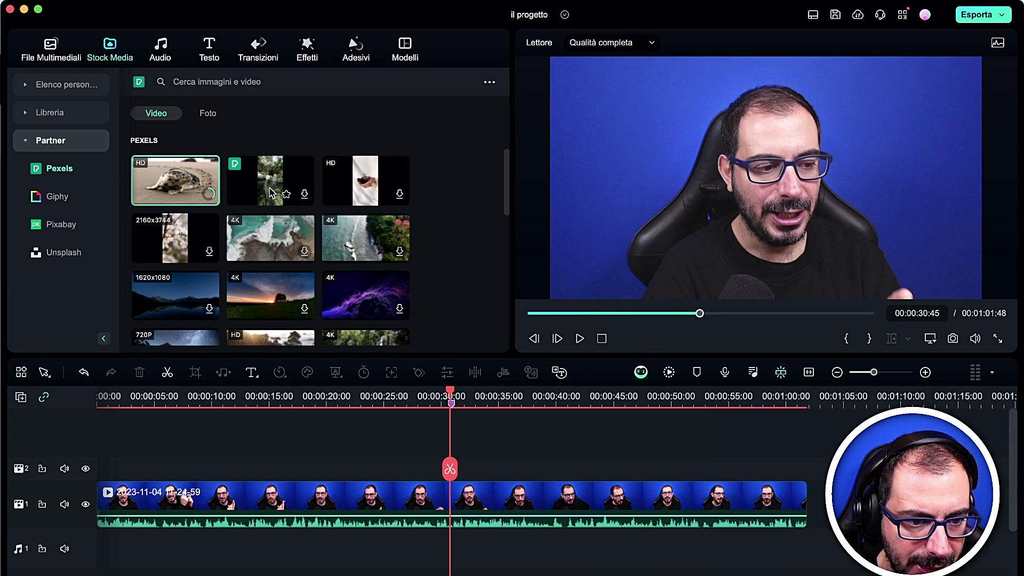
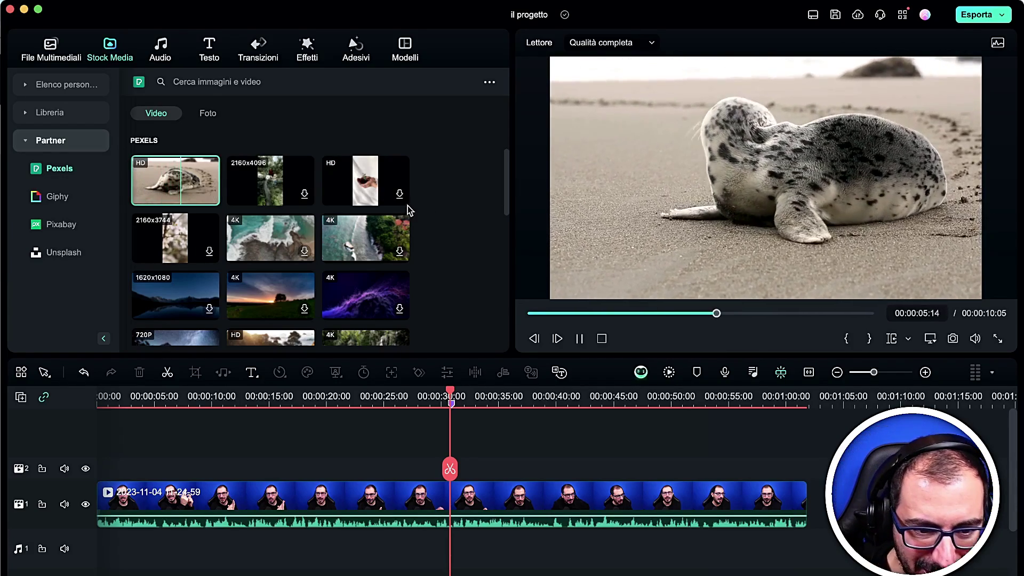
click(400, 251)
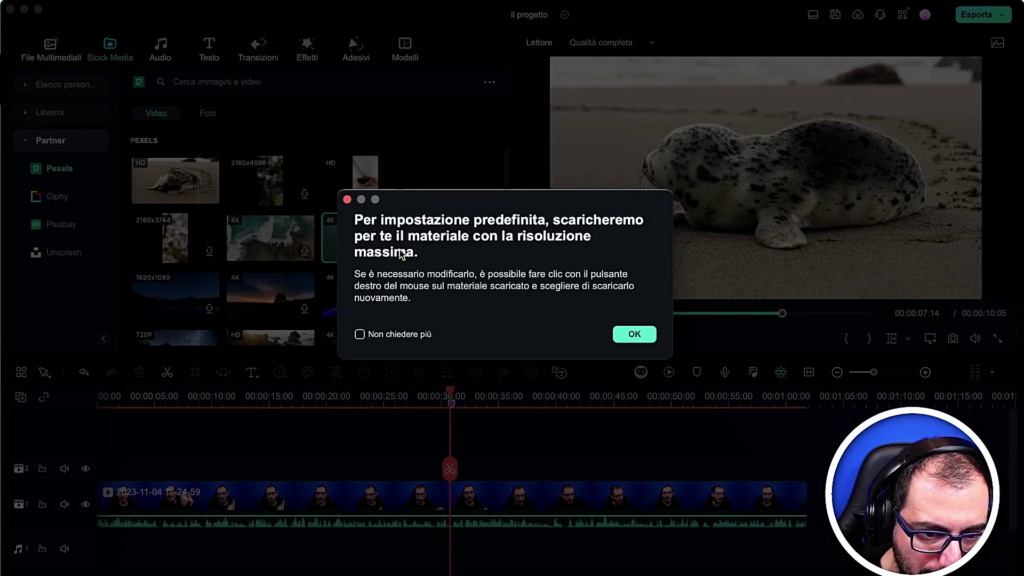
click(640, 340)
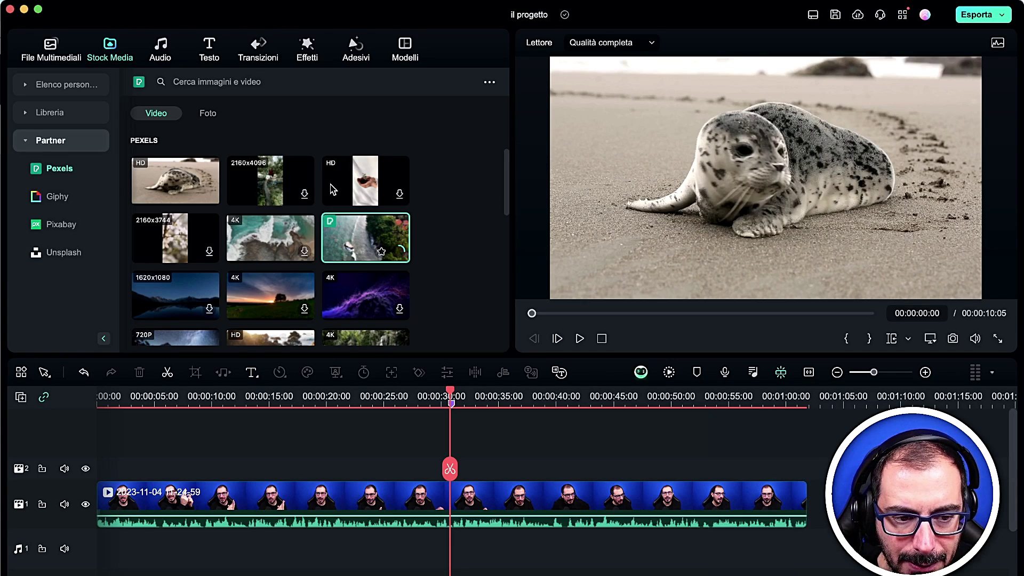
- Search Pexels videos for "google", filter the results by HD(1080P) resolution, and look at the orientation options
click(218, 81)
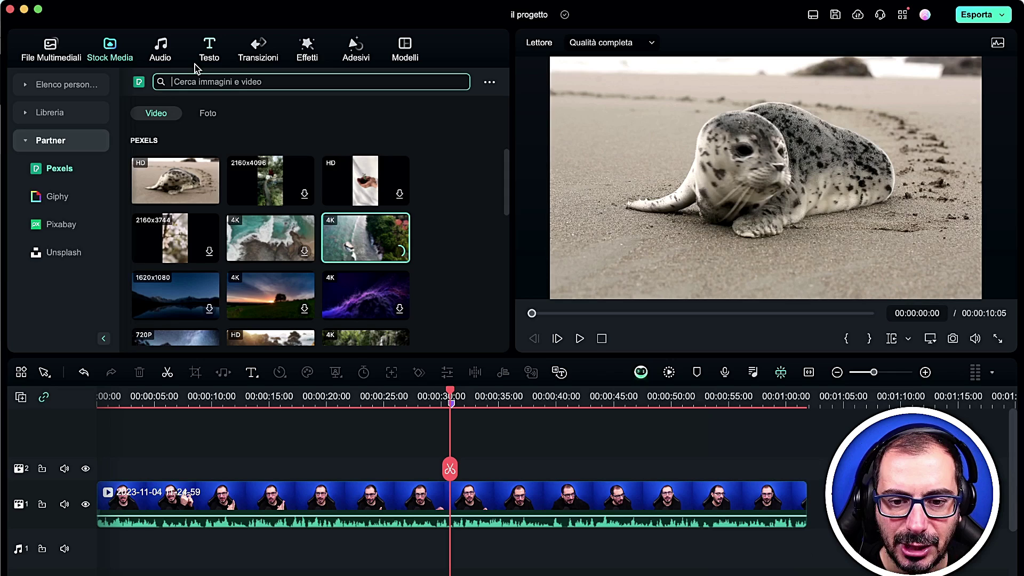
text(google)
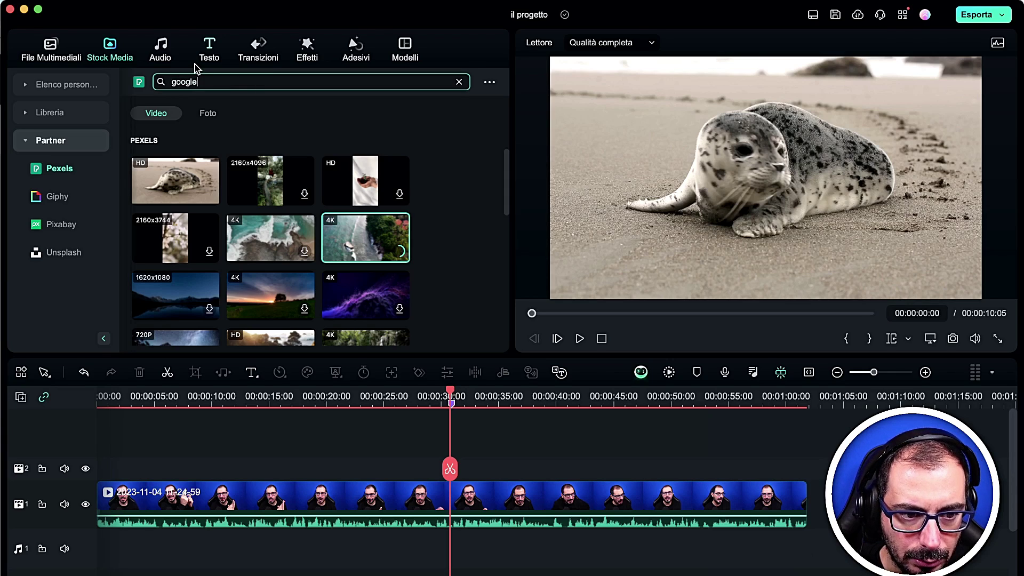
key(Return)
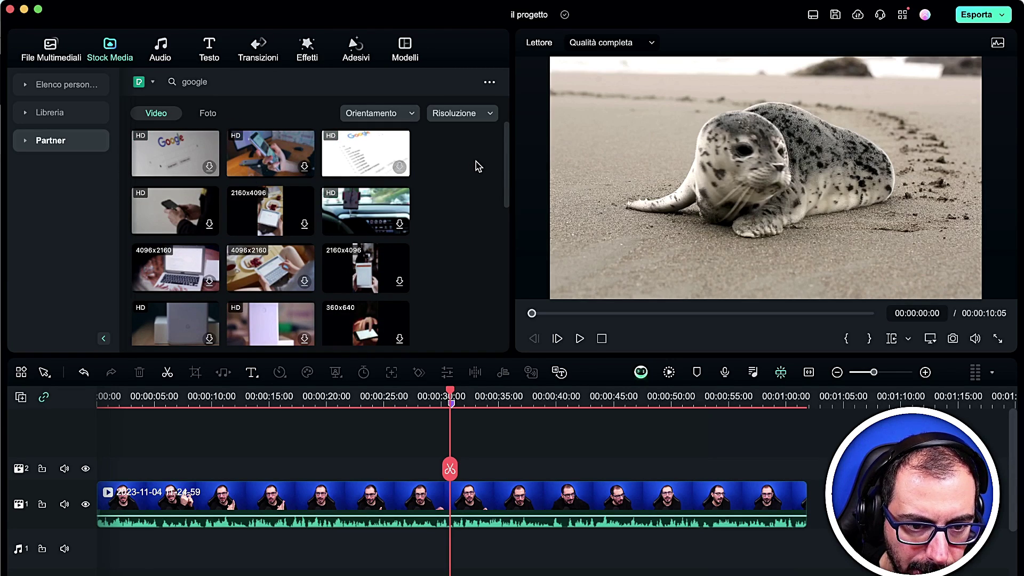
click(467, 120)
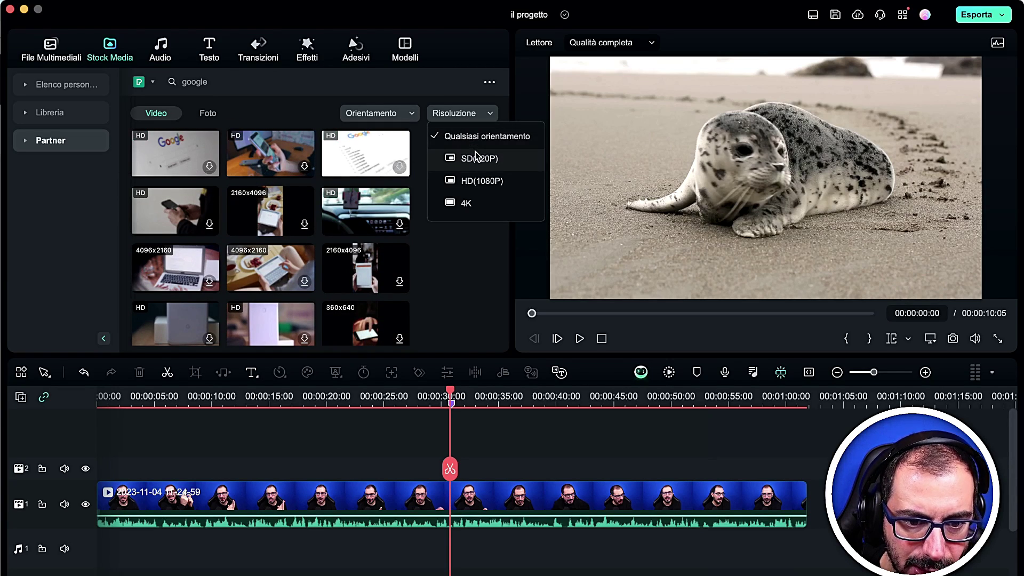
click(483, 184)
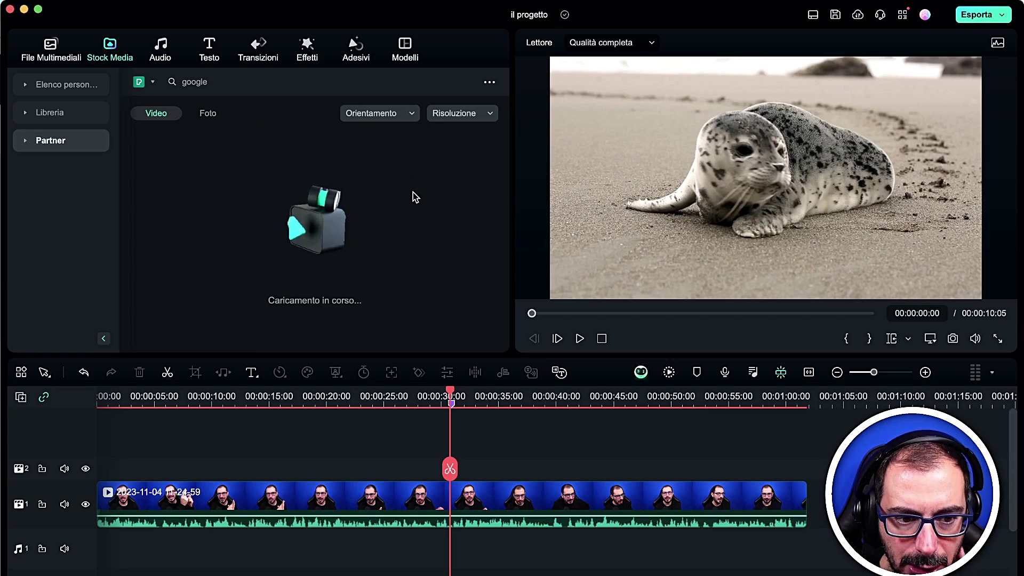
click(392, 114)
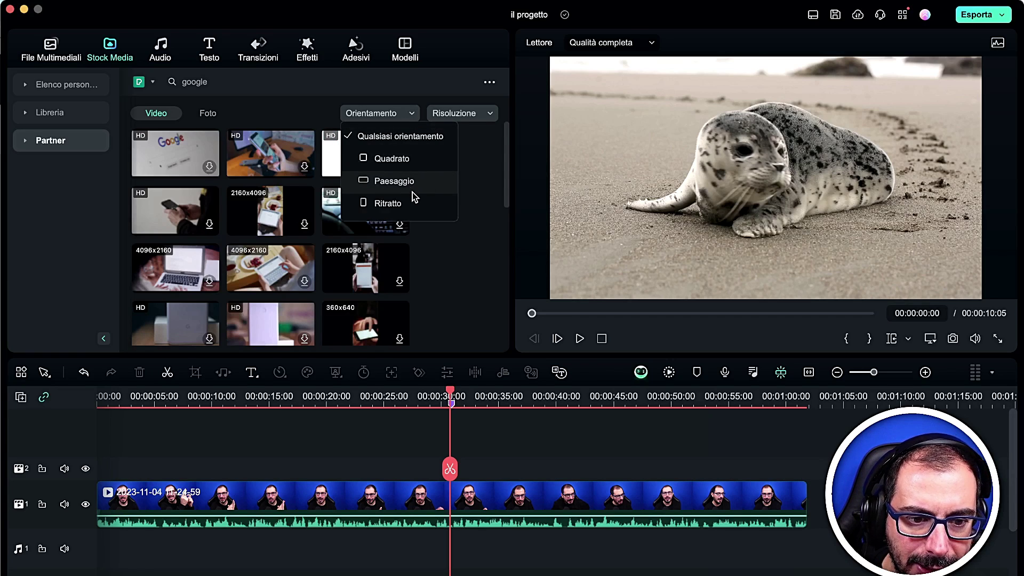
click(460, 246)
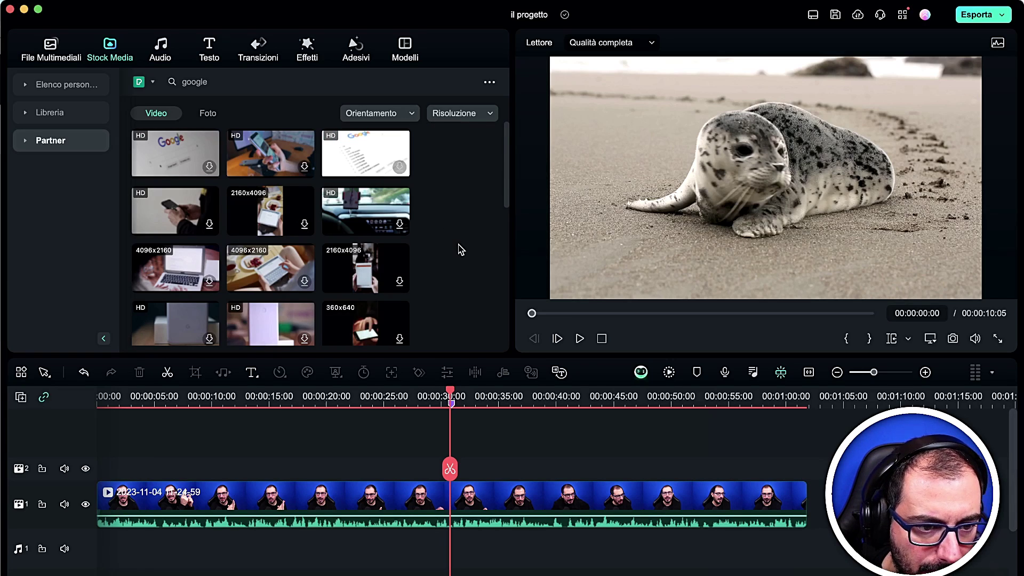
- Download the HD video of the white Google search page, turn on Non chiedere più for the resolution notice, and preview the clip
click(399, 168)
click(388, 339)
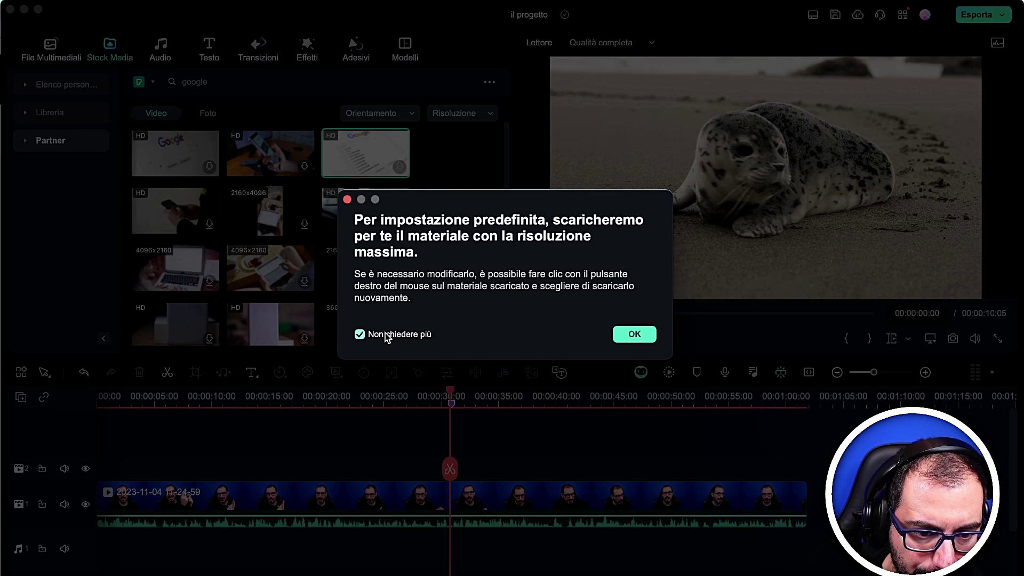
click(633, 336)
key(space)
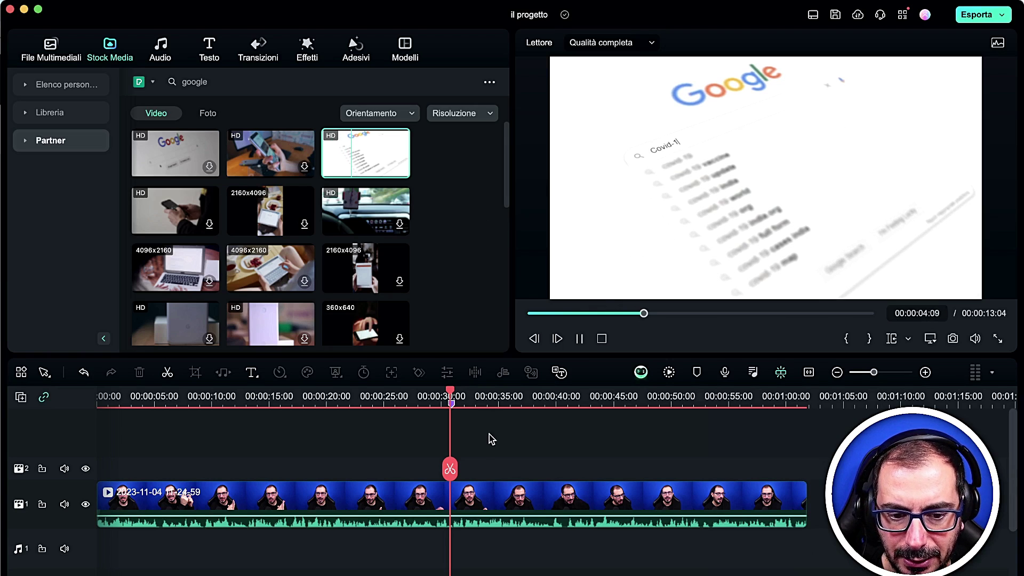
- Insert the Google search video at the playhead, move it to video track 2 starting at 00:00:43:55, and play it
mouse_move(367, 165)
click(400, 169)
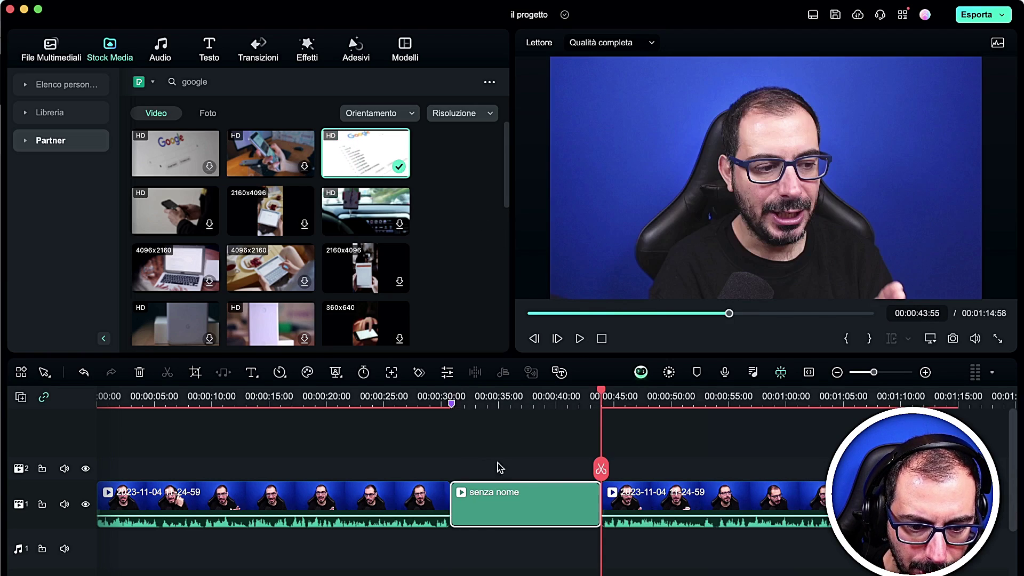
drag(560, 496, 709, 470)
key(space)
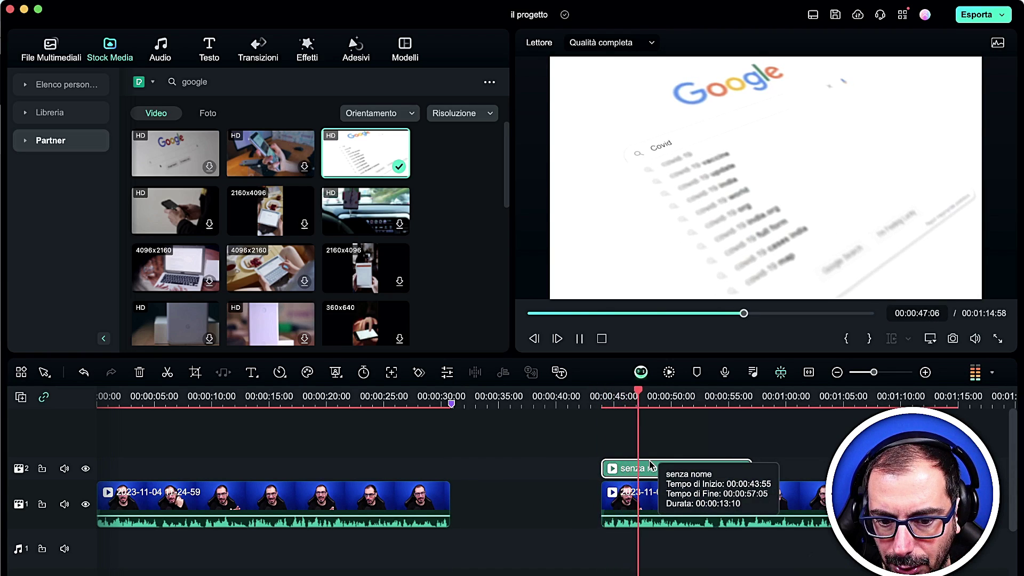
- Search Pexels videos for "youtube", then download and preview the HD clip of the white YouTube search page
key(space)
scroll(355, 248, down, 5)
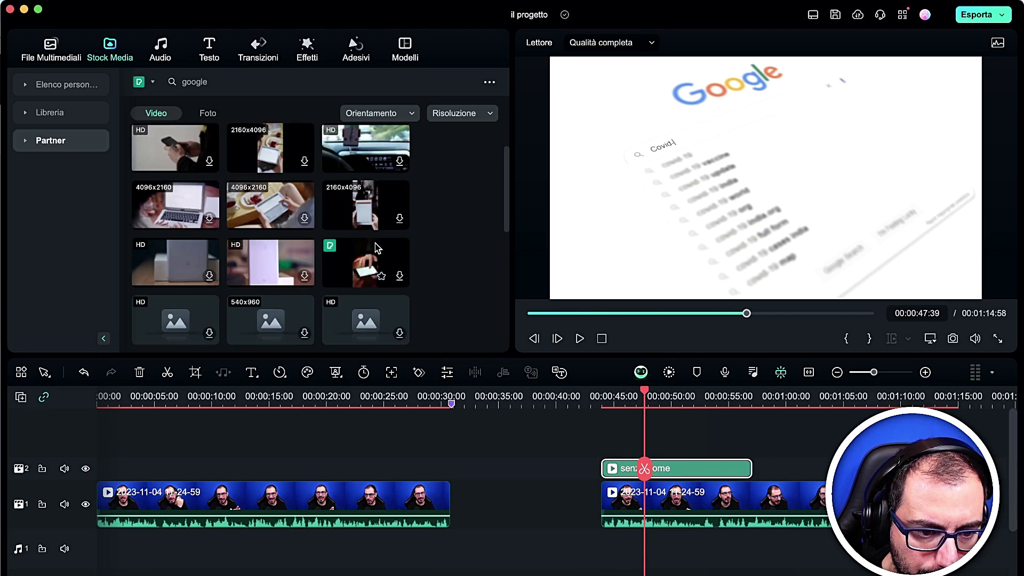
click(235, 81)
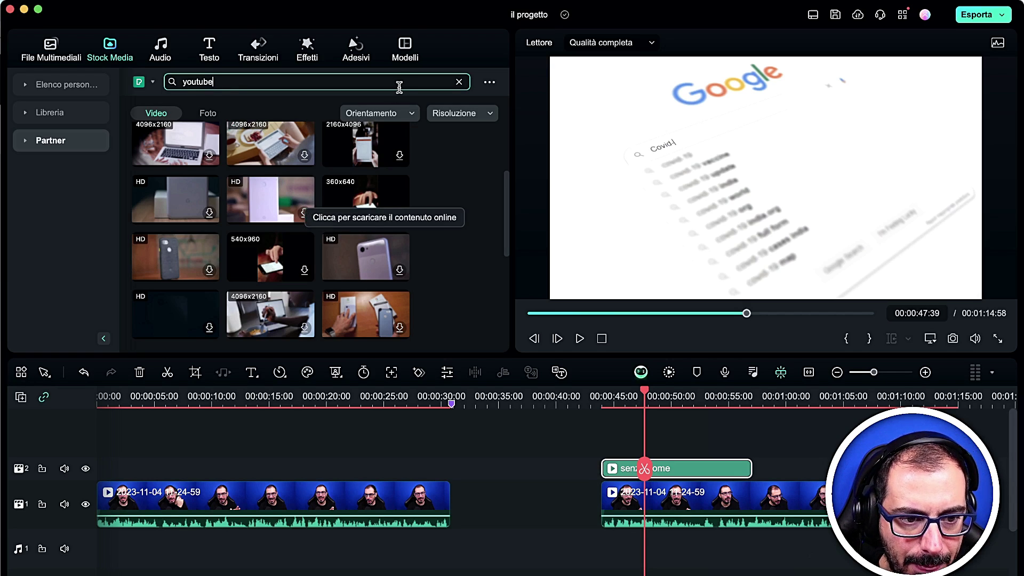
key(Return)
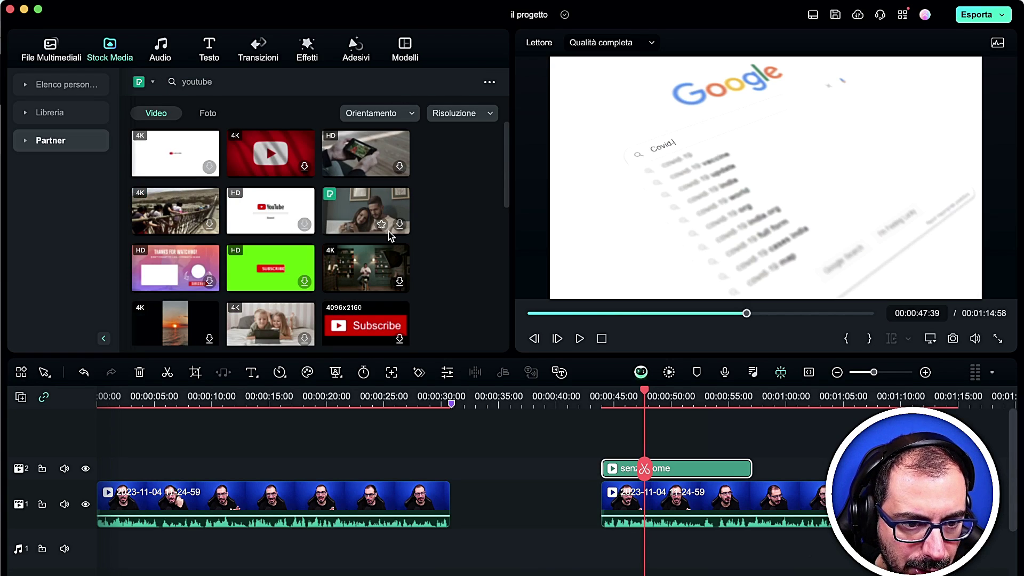
click(267, 210)
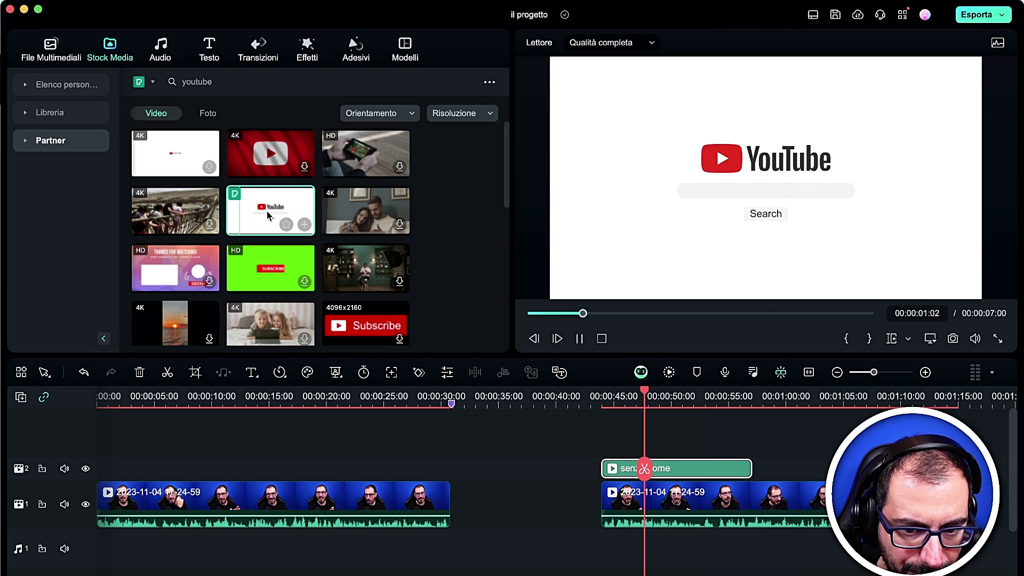
- Download and preview the HD green-screen SUBSCRIBE clip, insert it into the timeline and move it to video track 2 from 00:00:22:20
click(267, 262)
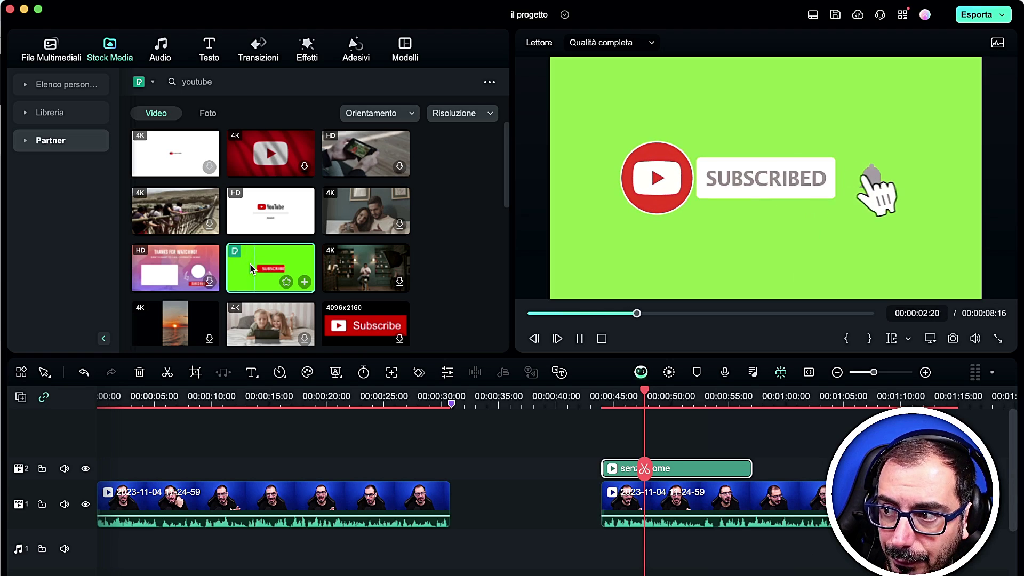
key(space)
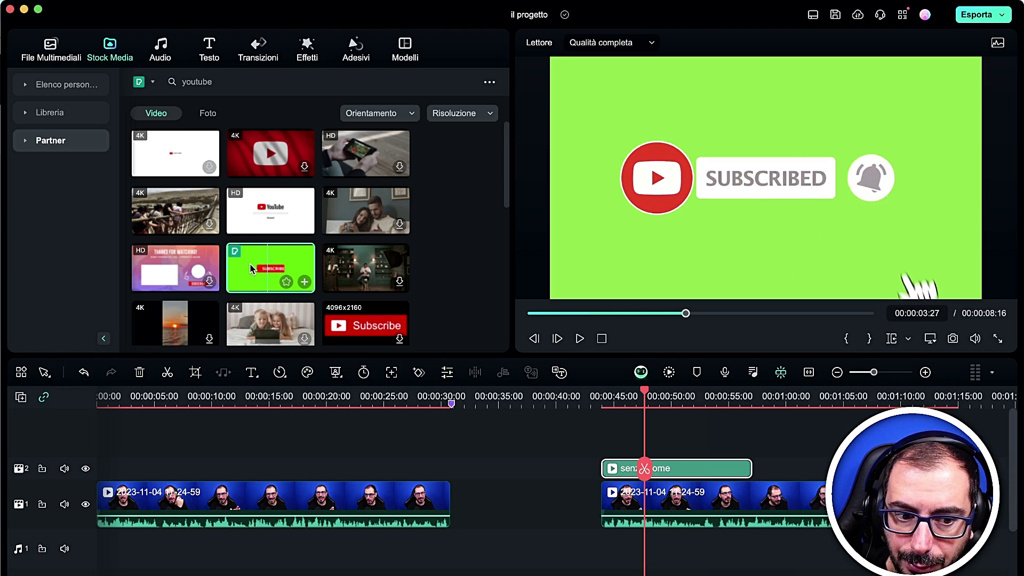
click(305, 281)
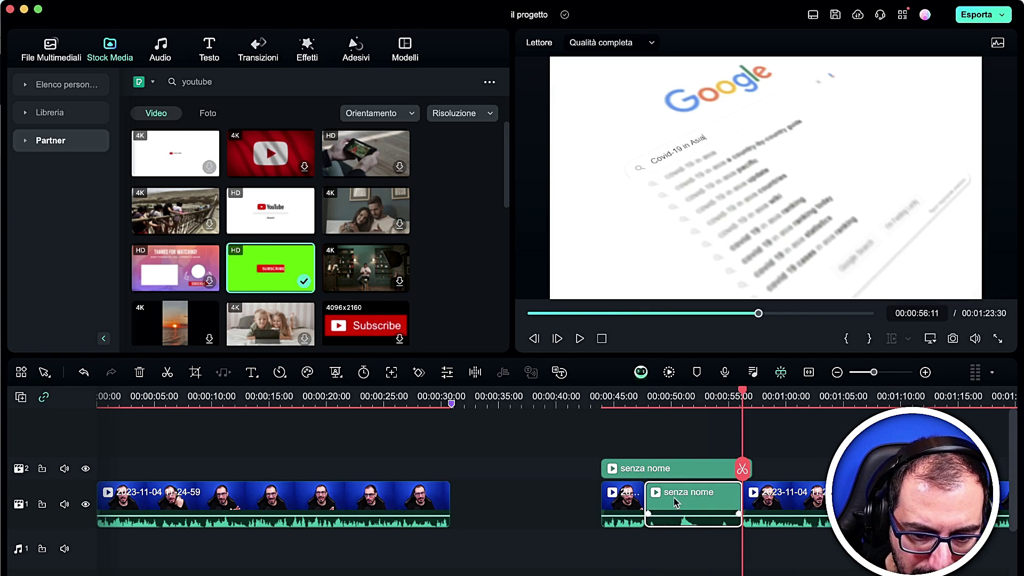
drag(675, 501, 385, 478)
- Delete the Google clip with the short talking-head piece beneath it, and attach the remaining talking-head clip directly after the first one
drag(594, 448, 647, 520)
key(shift+Delete)
drag(724, 500, 583, 500)
- Turn on Chiave cromatica for the SUBSCRIBE clip and shrink it into the lower-right corner of the video frame
click(398, 473)
drag(600, 459, 355, 464)
double_click(406, 469)
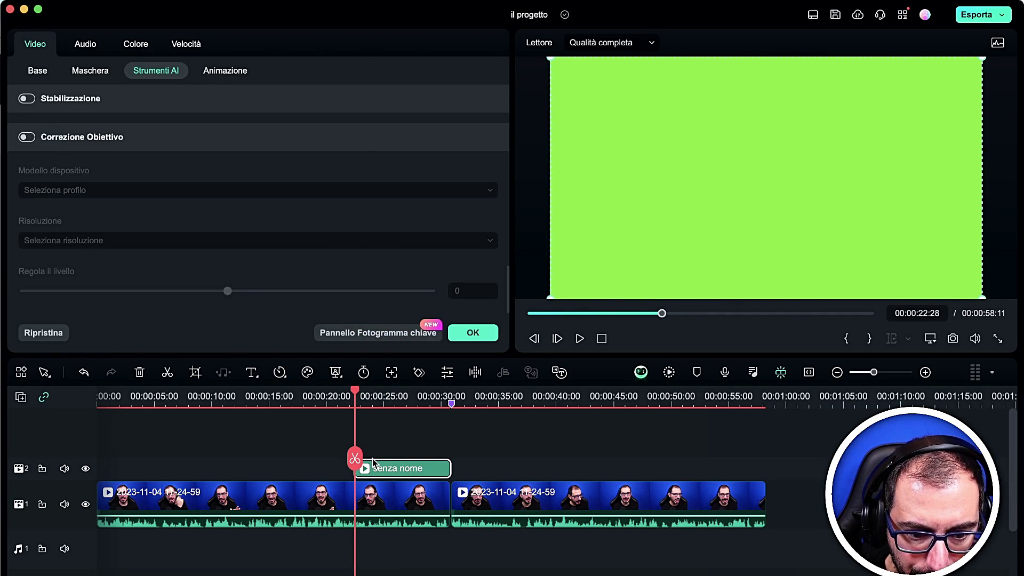
click(372, 457)
click(382, 469)
drag(355, 457, 367, 457)
scroll(128, 101, up, 5)
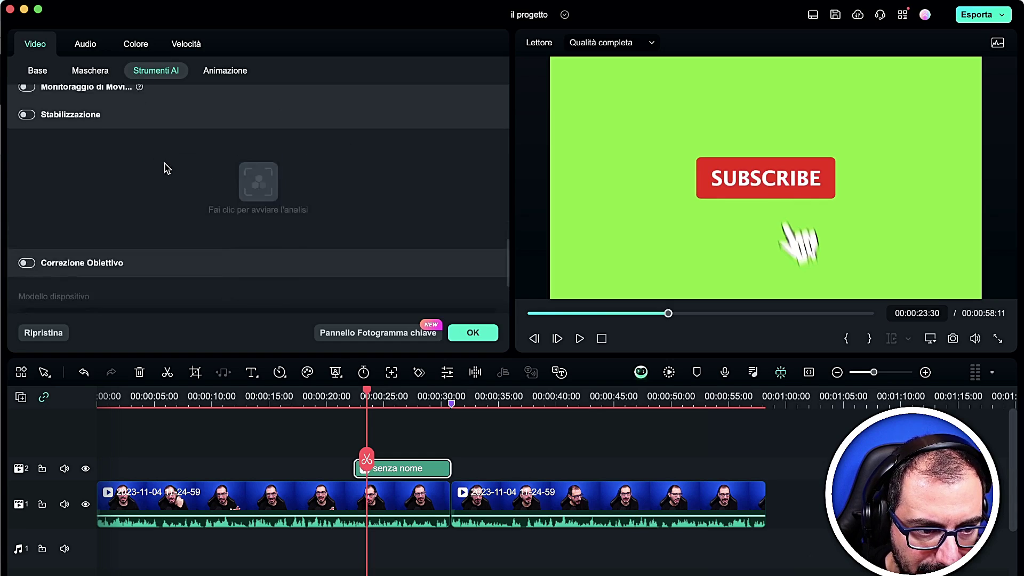
scroll(125, 132, up, 5)
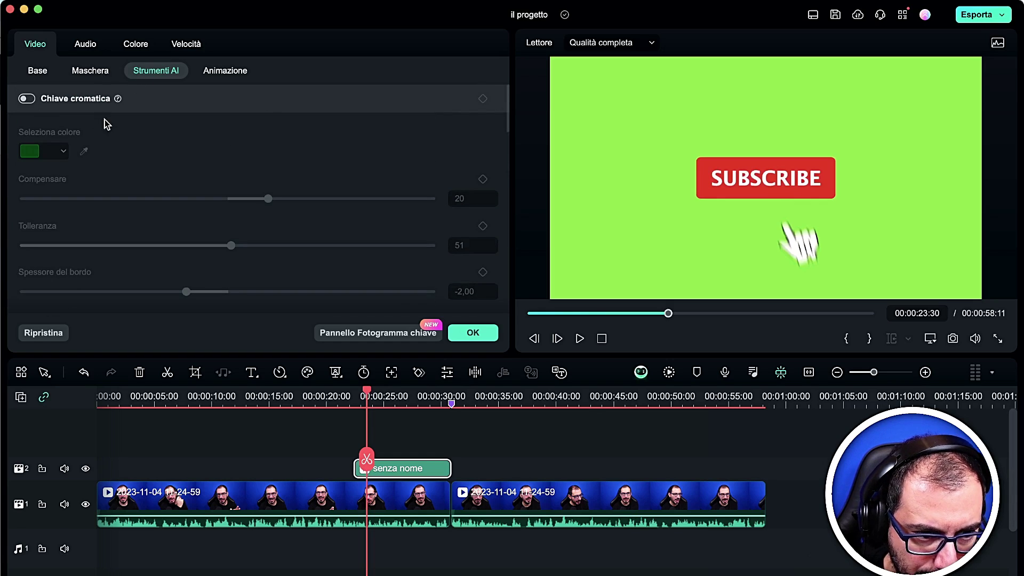
click(27, 99)
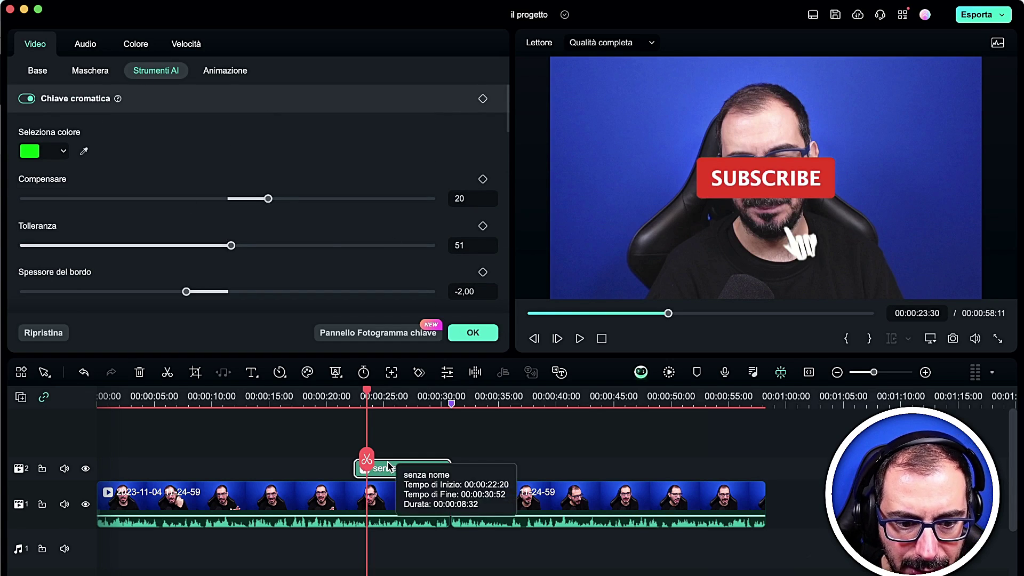
drag(549, 56, 787, 190)
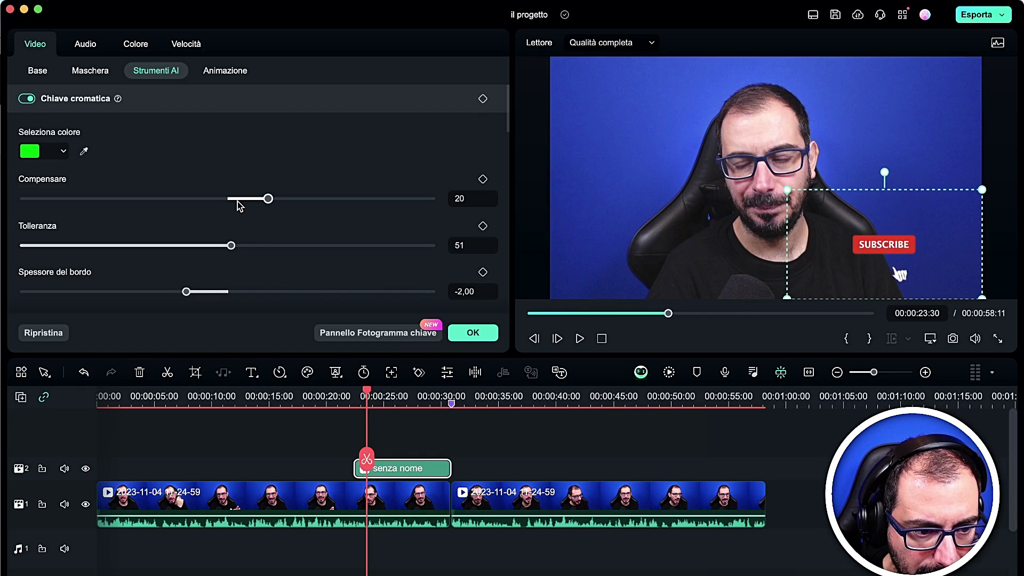
- Lower the SUBSCRIBE clip's volume to -32 dB, play the overlay and accept the clip settings
click(87, 44)
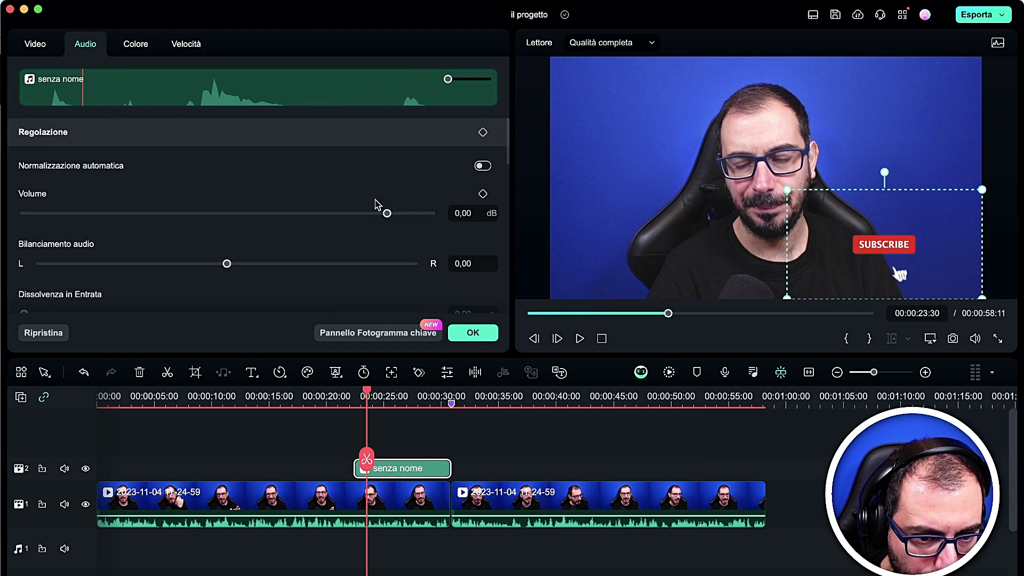
drag(390, 214, 271, 215)
key(space)
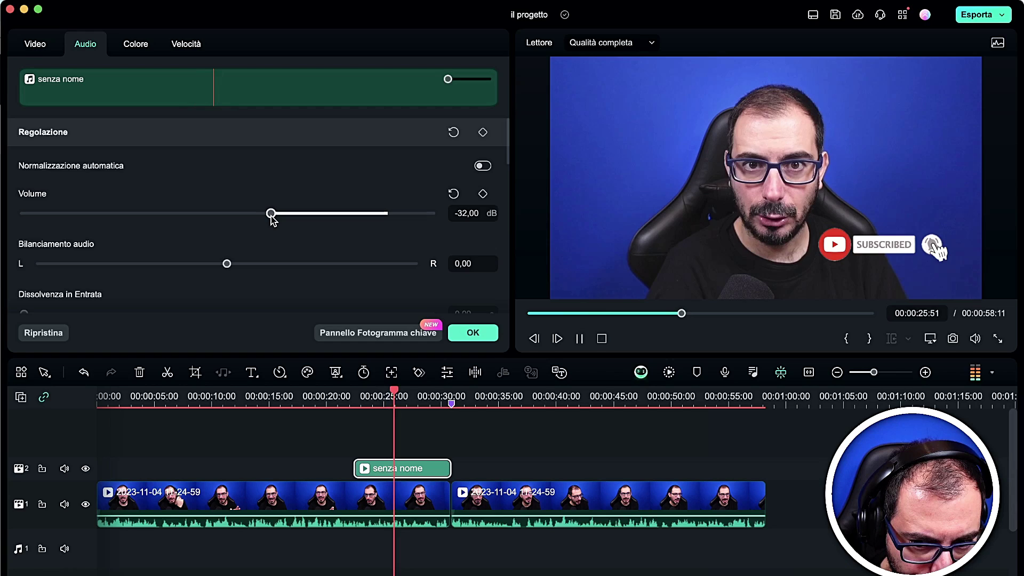
key(space)
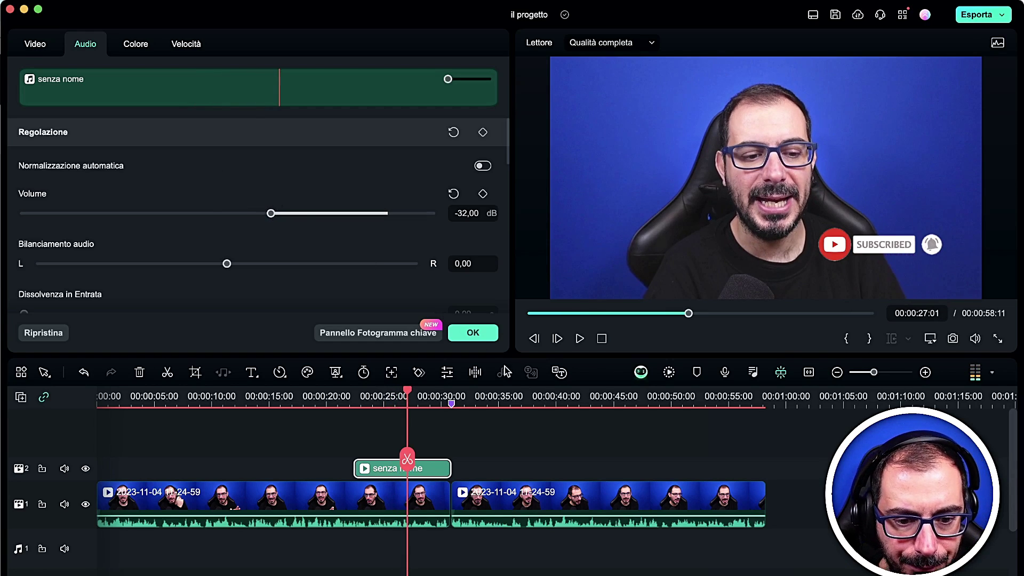
click(476, 335)
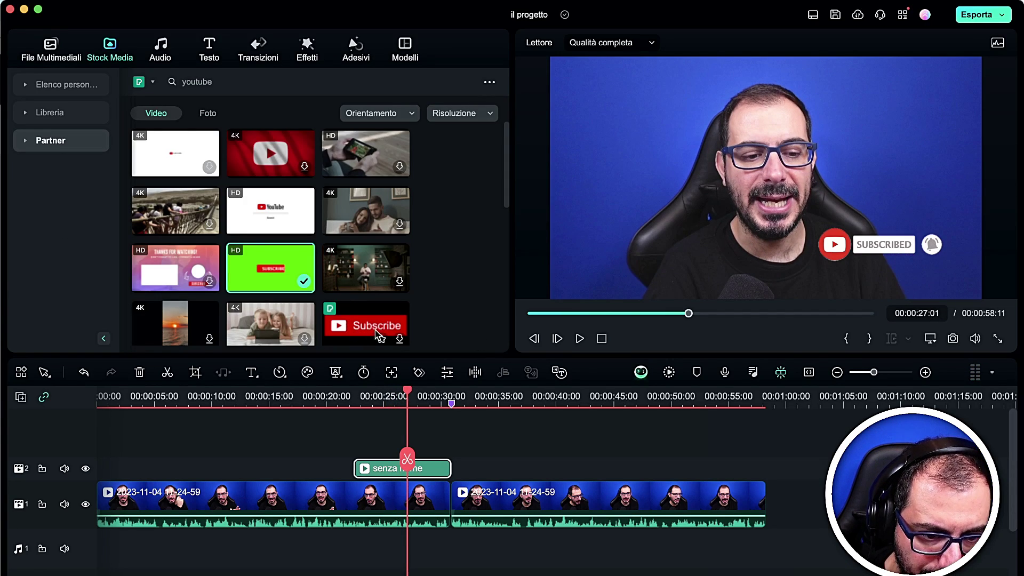
- Find the HD green-screen social media icons clip in the "youtube" results and place it on video track 2 above the second talking-head clip
scroll(344, 274, down, 10)
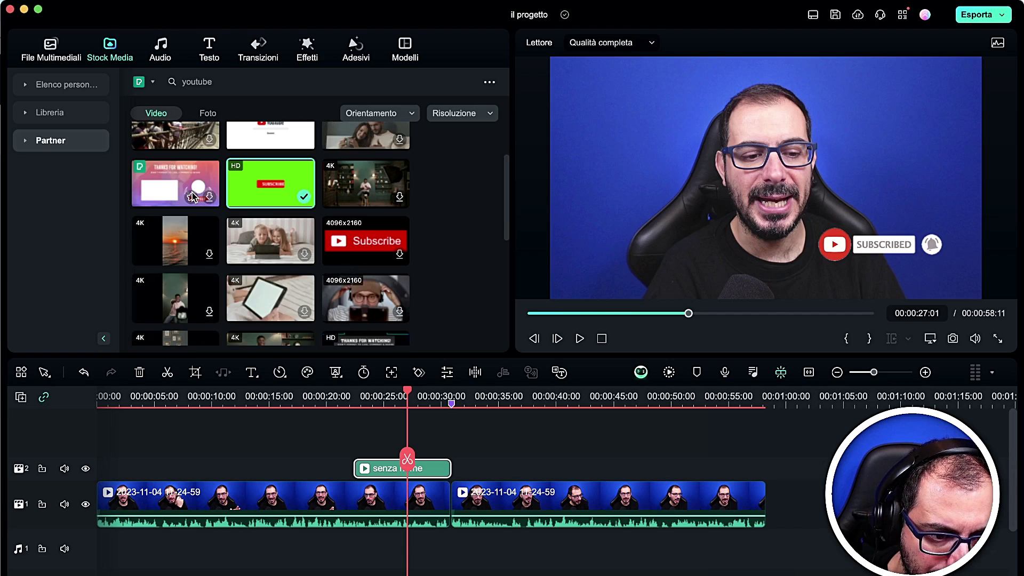
scroll(192, 192, up, 3)
scroll(200, 178, down, 6)
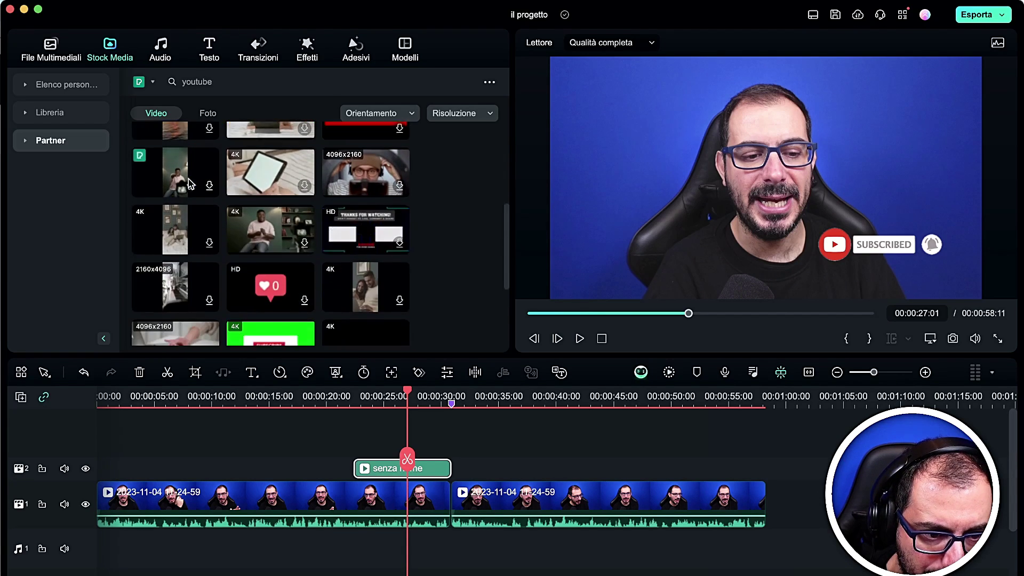
scroll(253, 189, down, 5)
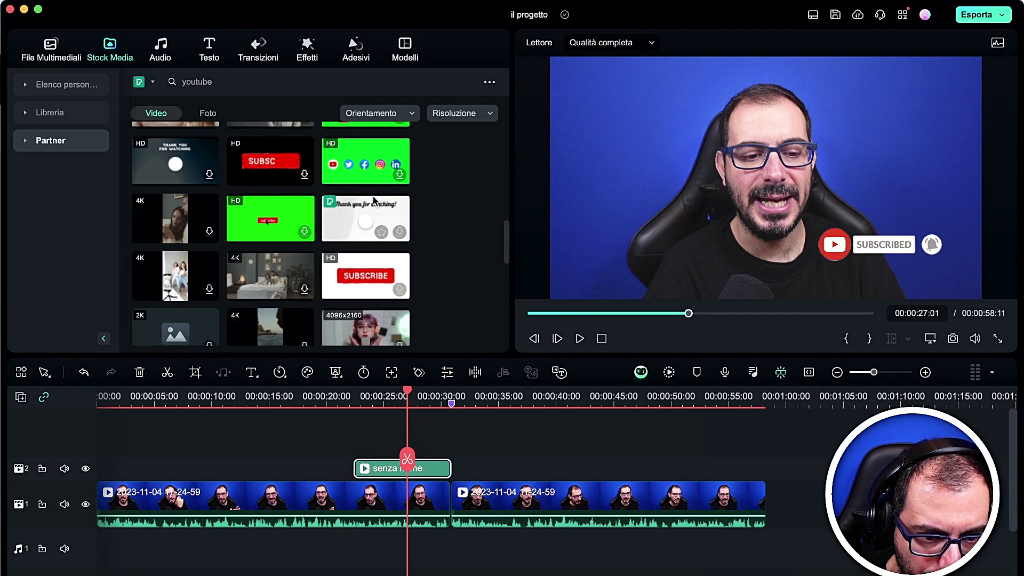
drag(365, 160, 487, 450)
click(486, 394)
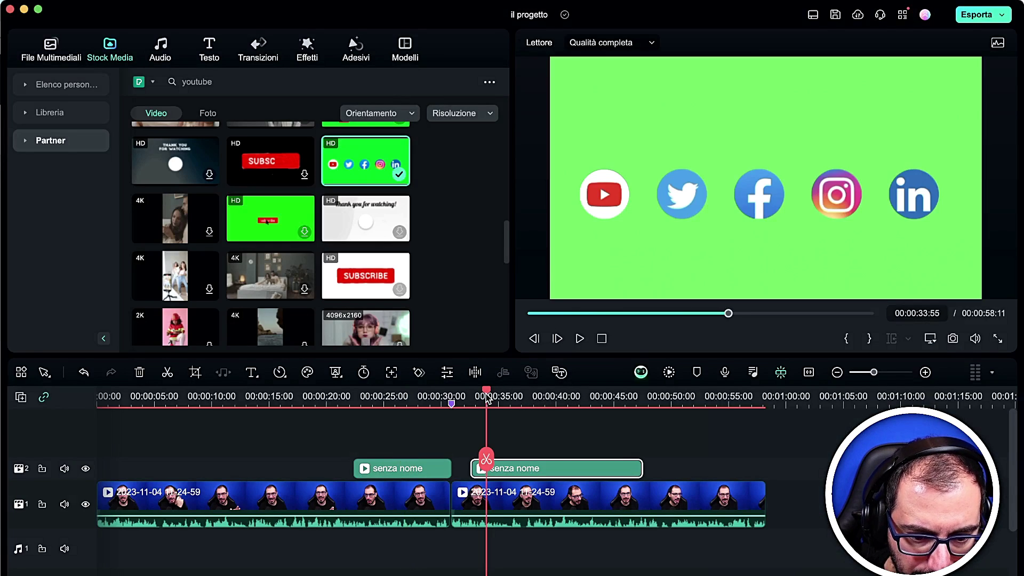
- Turn on Chiave cromatica for the social icons clip and shrink it into the lower-left corner of the video frame
double_click(528, 468)
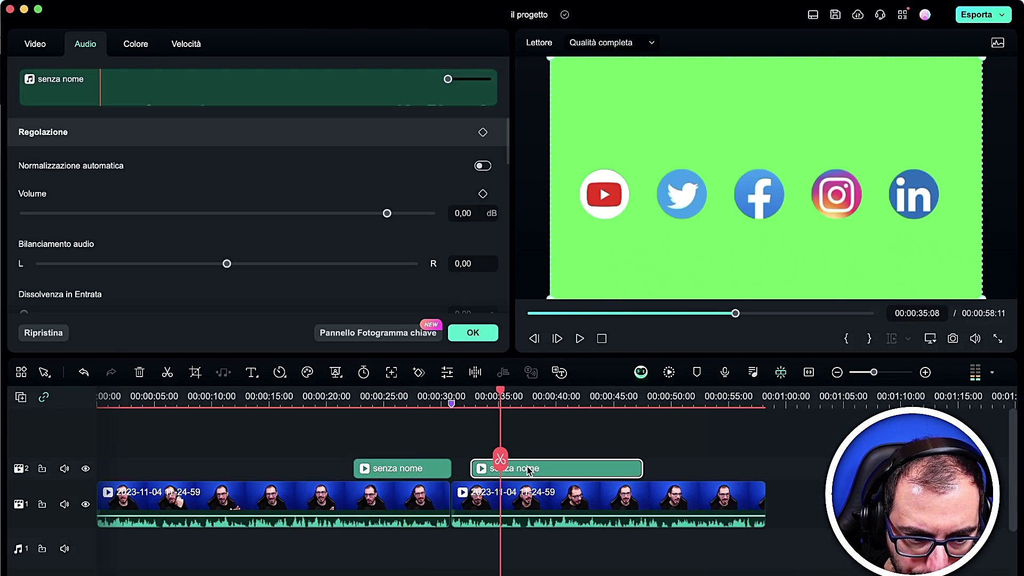
click(136, 46)
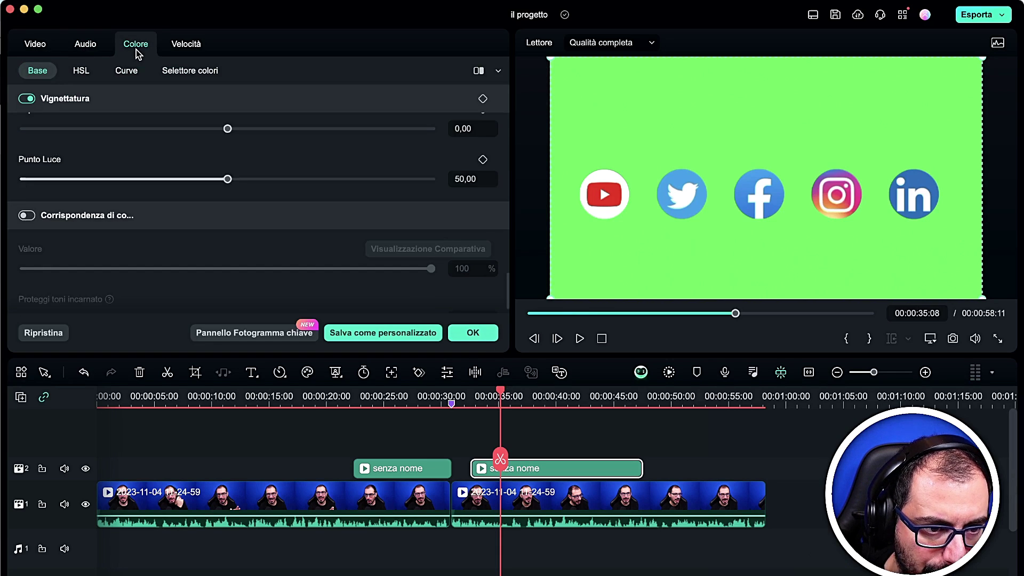
click(51, 46)
click(149, 72)
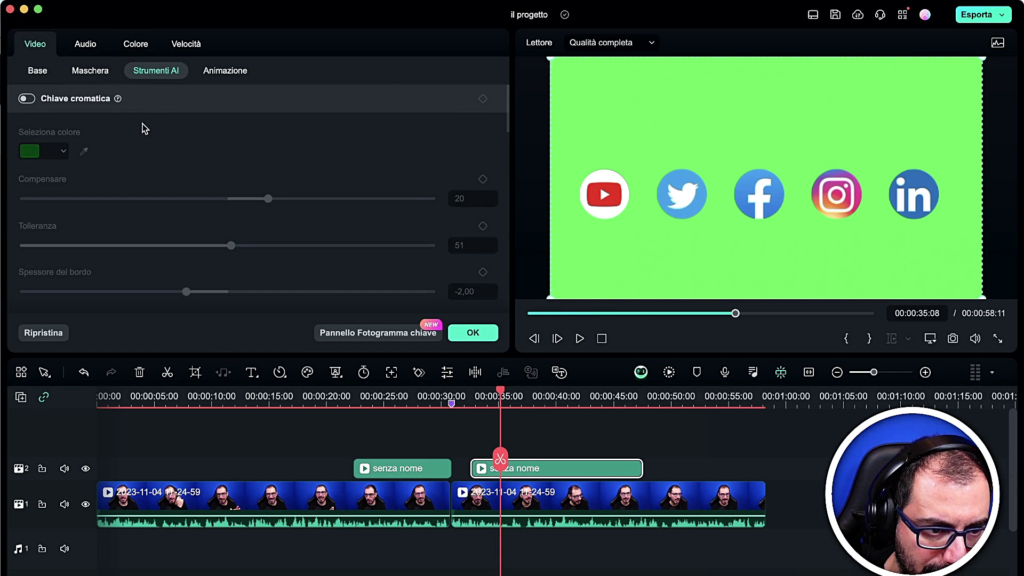
click(25, 99)
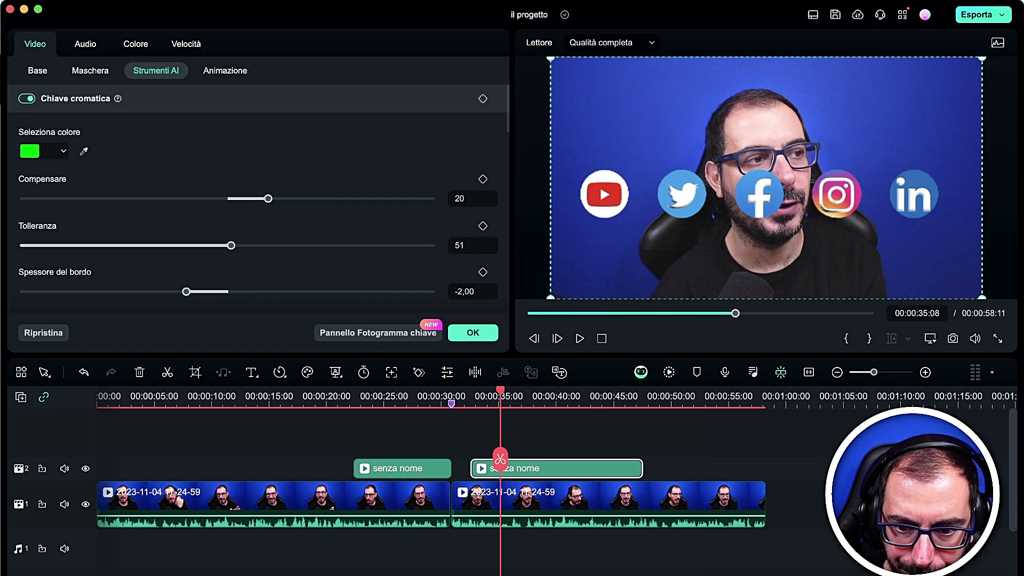
drag(982, 56, 728, 201)
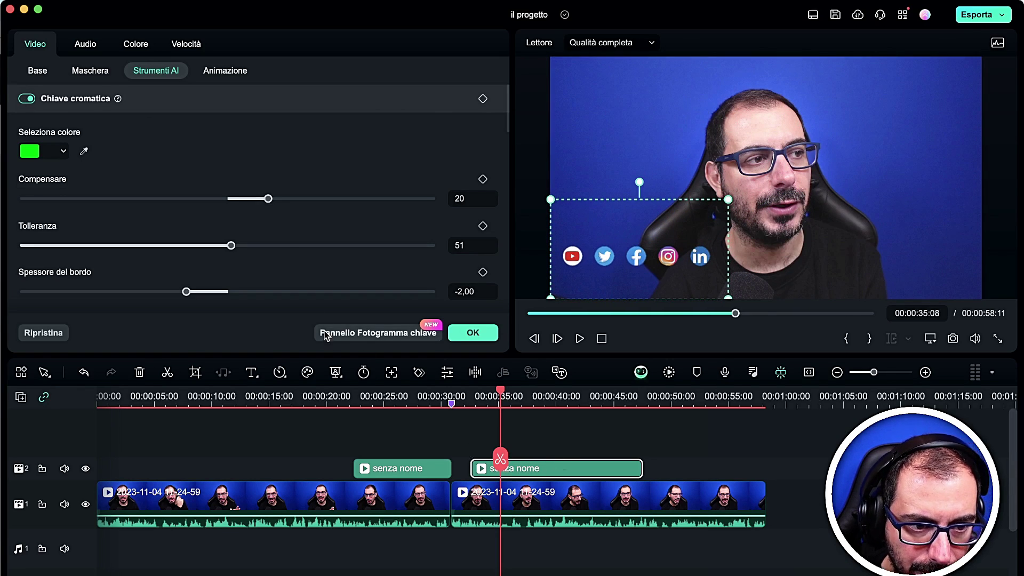
click(468, 336)
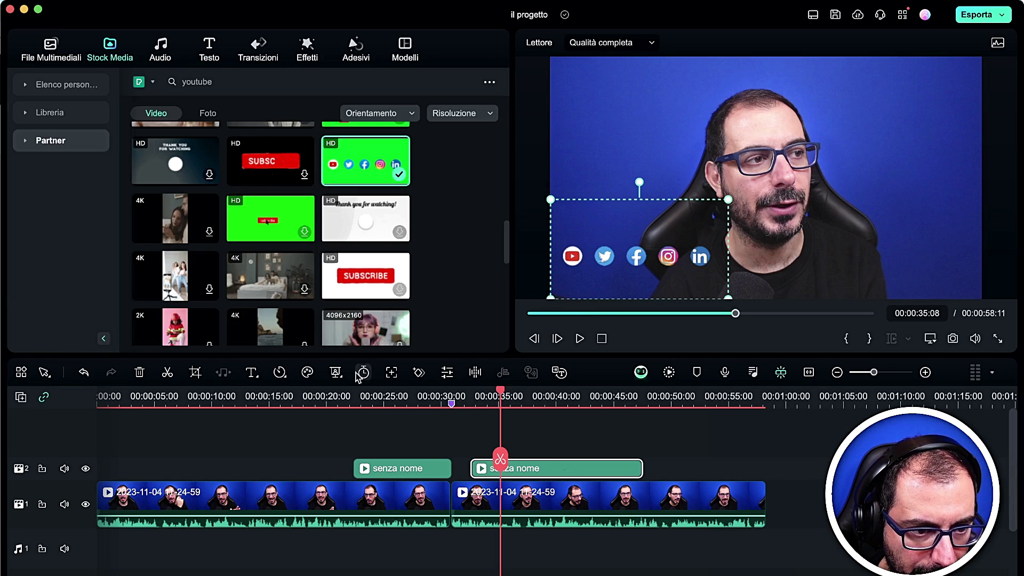
- Add the 4K white YouTube clip from the Pexels results to Preferiti and look at its tag options there
scroll(230, 225, down, 10)
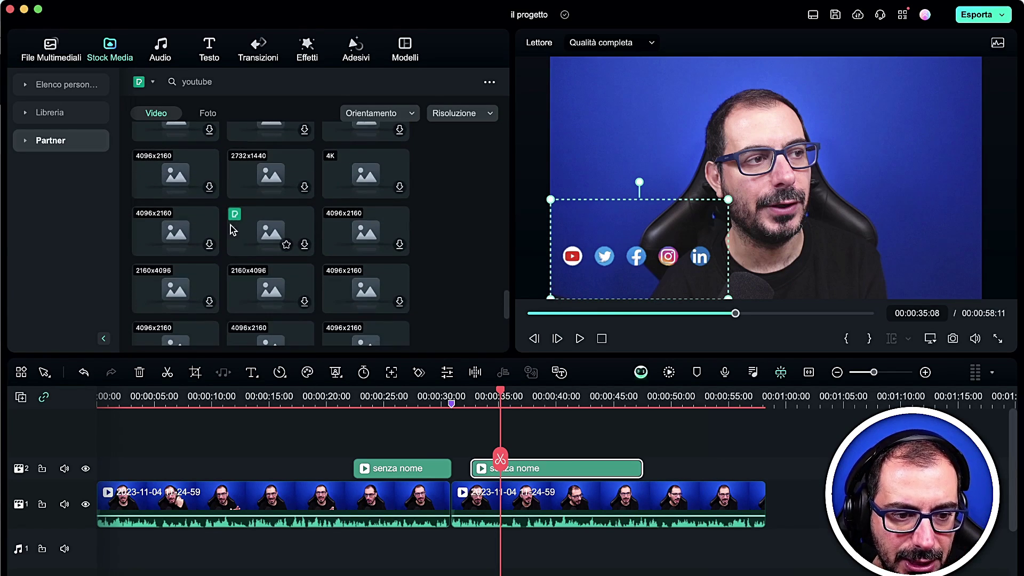
scroll(245, 240, up, 5)
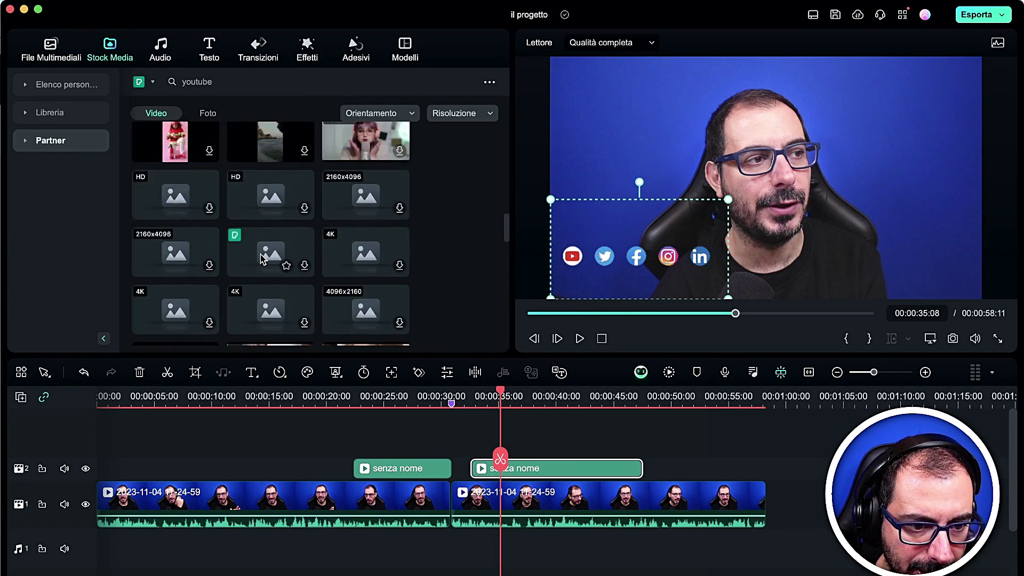
scroll(261, 259, up, 8)
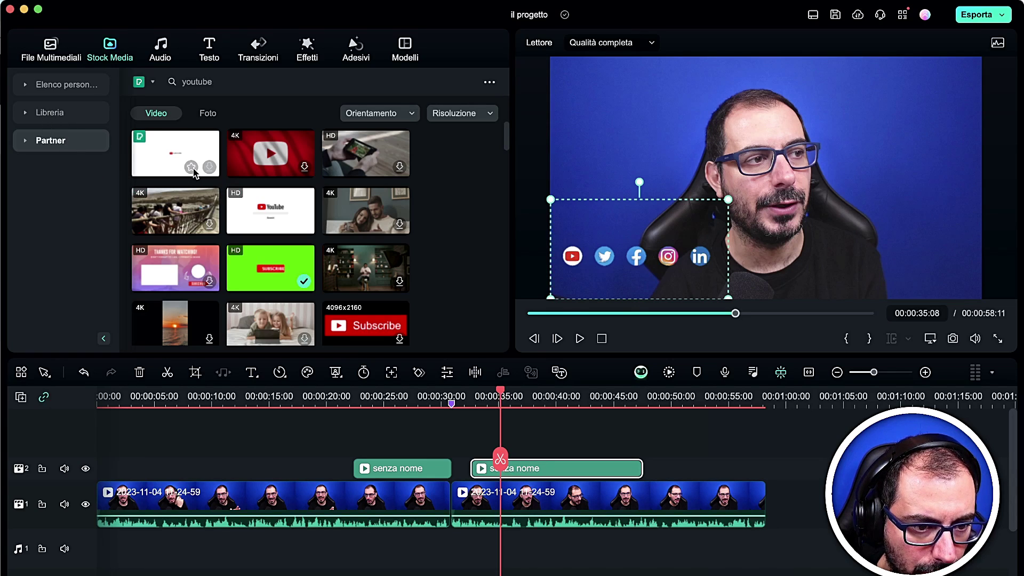
click(193, 169)
click(24, 85)
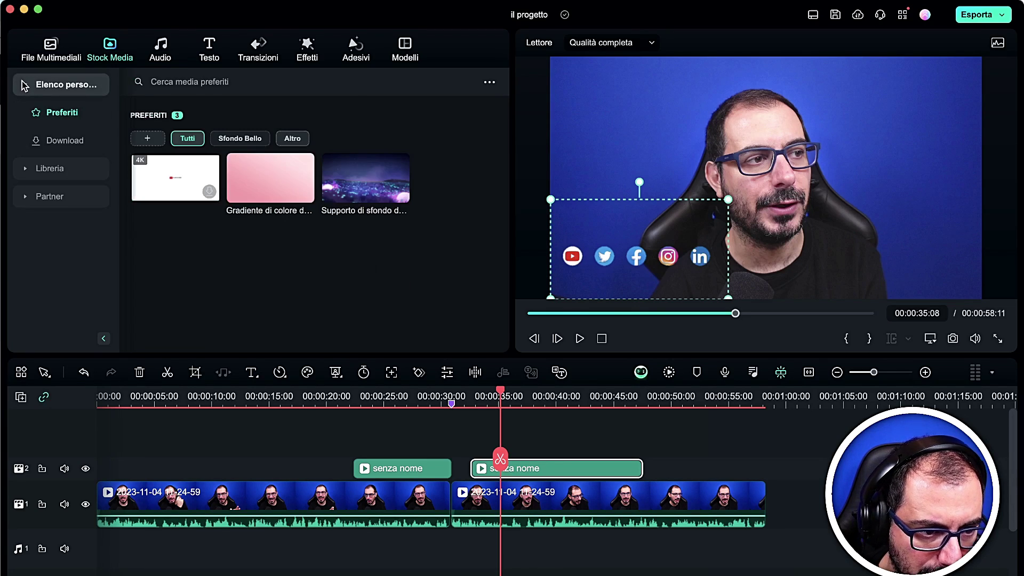
right_click(187, 170)
mouse_move(221, 204)
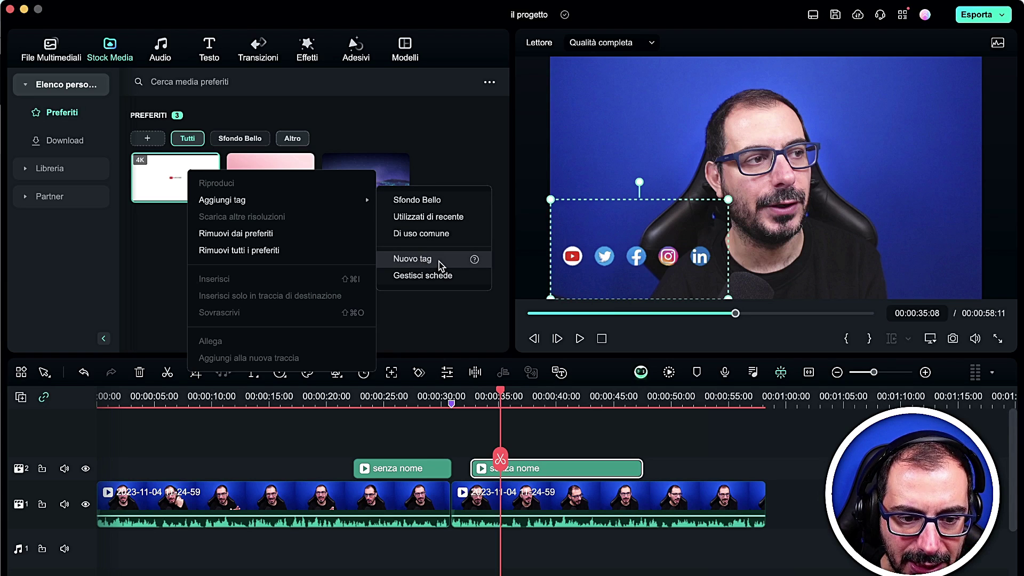
click(223, 145)
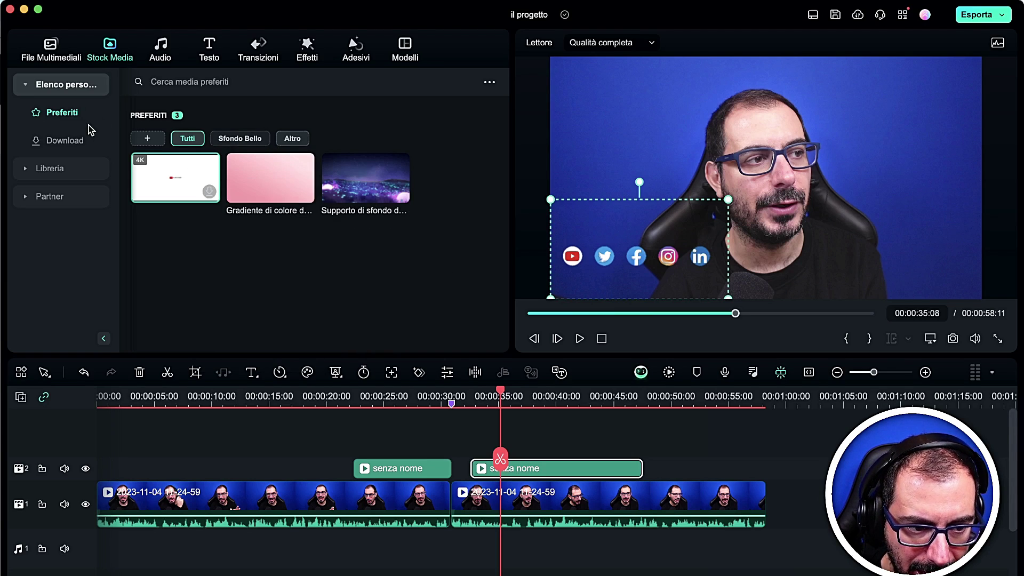
- Look through the downloaded stock media, the Libreria categories and the Partner sources
click(76, 143)
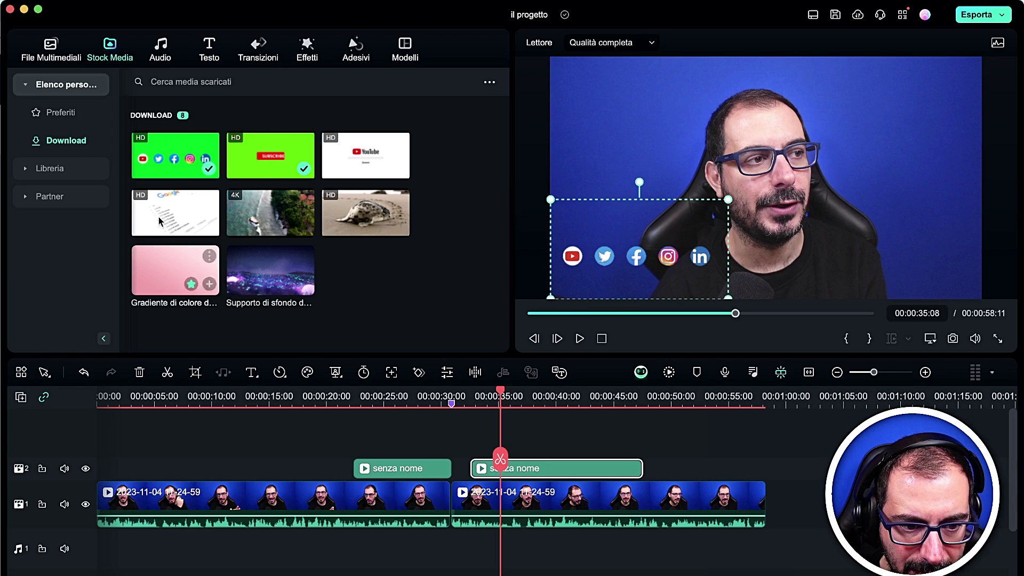
click(28, 169)
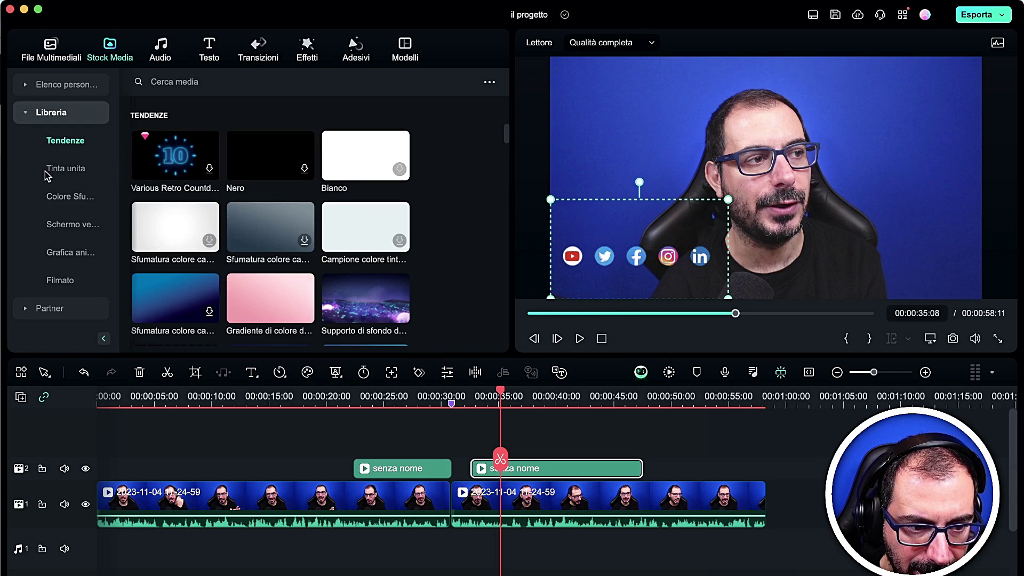
click(72, 309)
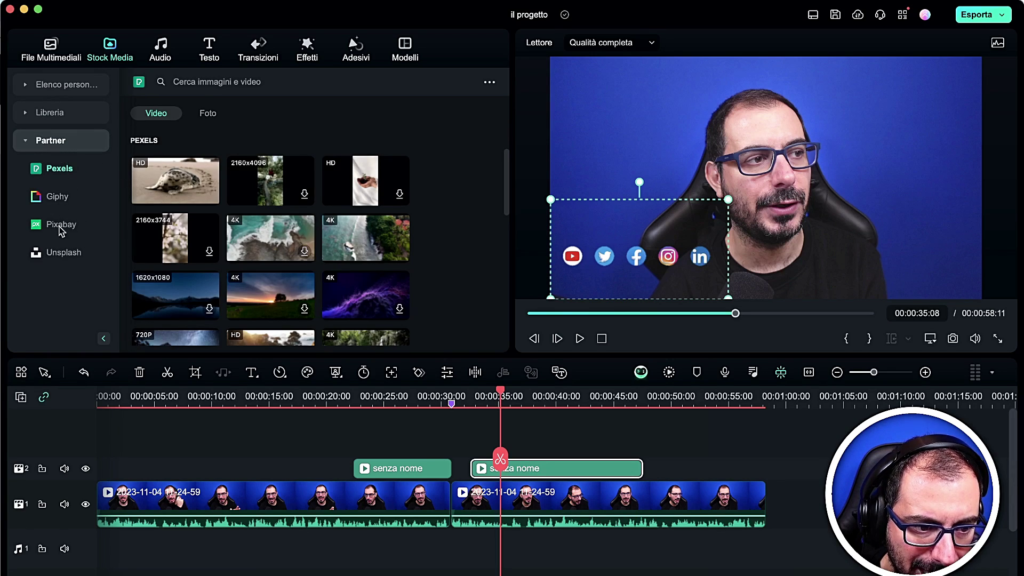
- Look through the Libreria categories Schermo verde, Grafica animata and Filmato, and preview the Spiaggia clip
click(28, 109)
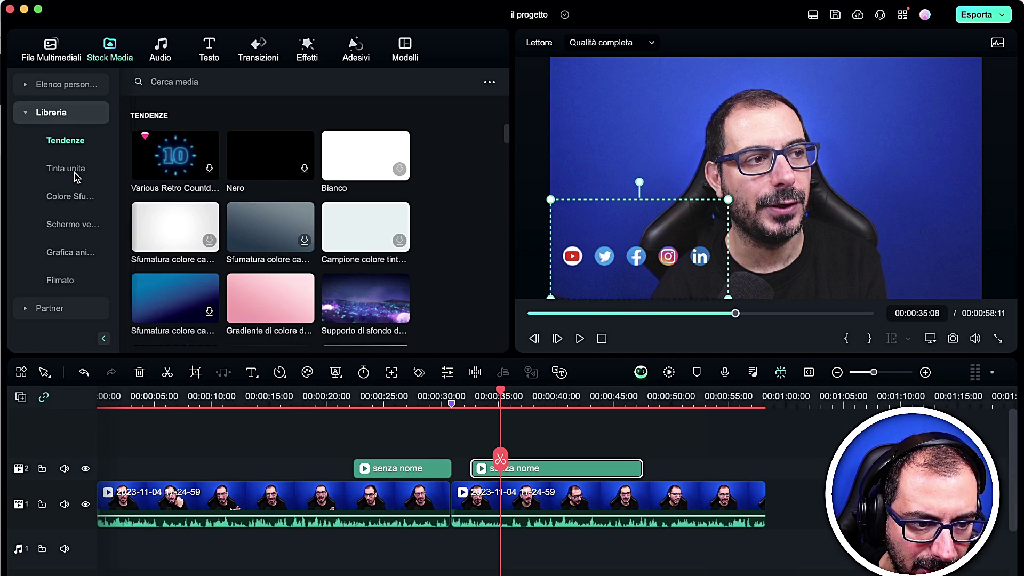
click(71, 226)
scroll(235, 220, down, 3)
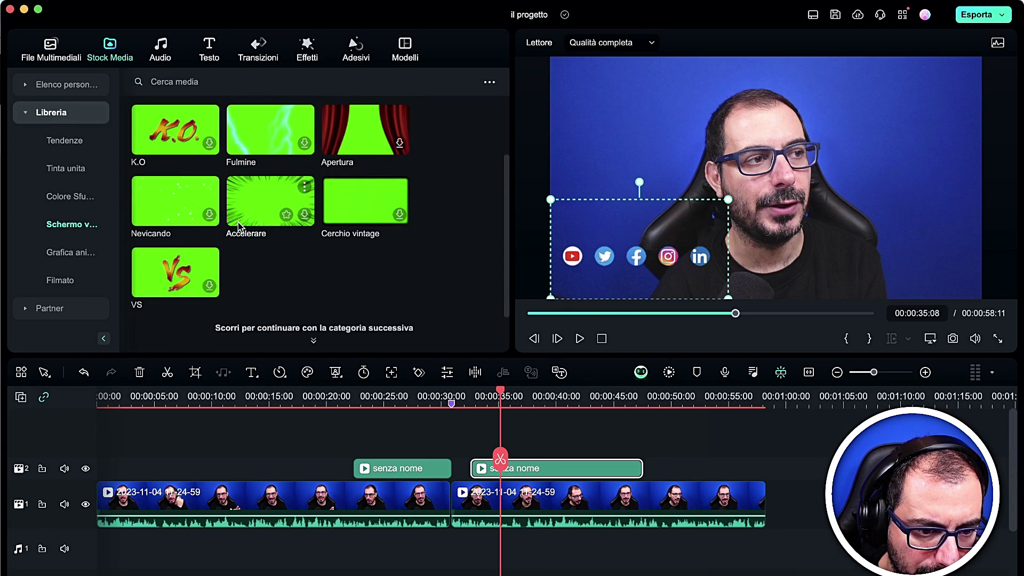
click(84, 254)
click(63, 279)
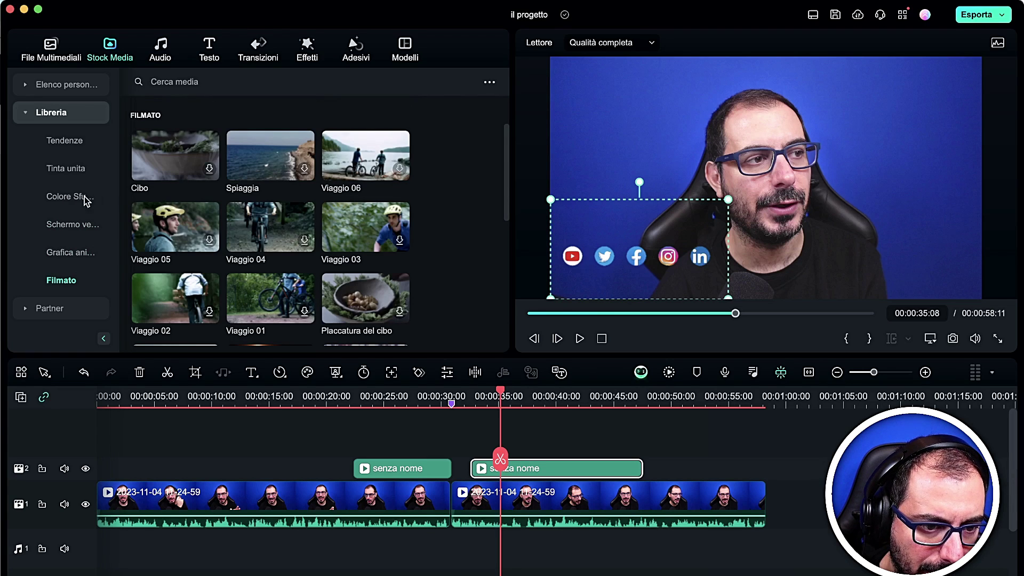
click(306, 173)
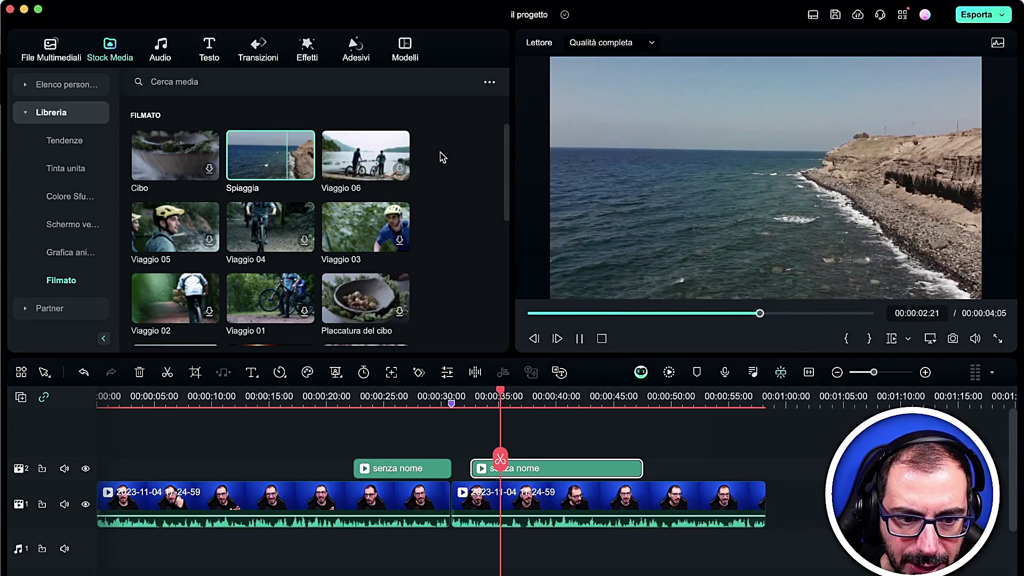
scroll(440, 160, down, 10)
scroll(406, 166, up, 10)
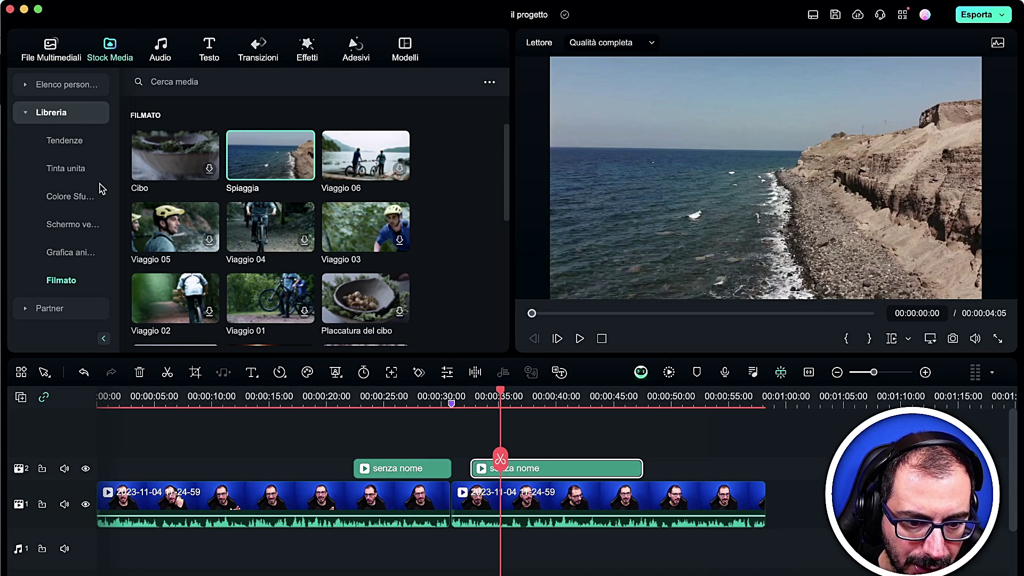
- Look through the Effetto Sonoro audio categories and preview the Whoosh Swoosh 03 and Titolo Transizione 01 sounds
click(163, 53)
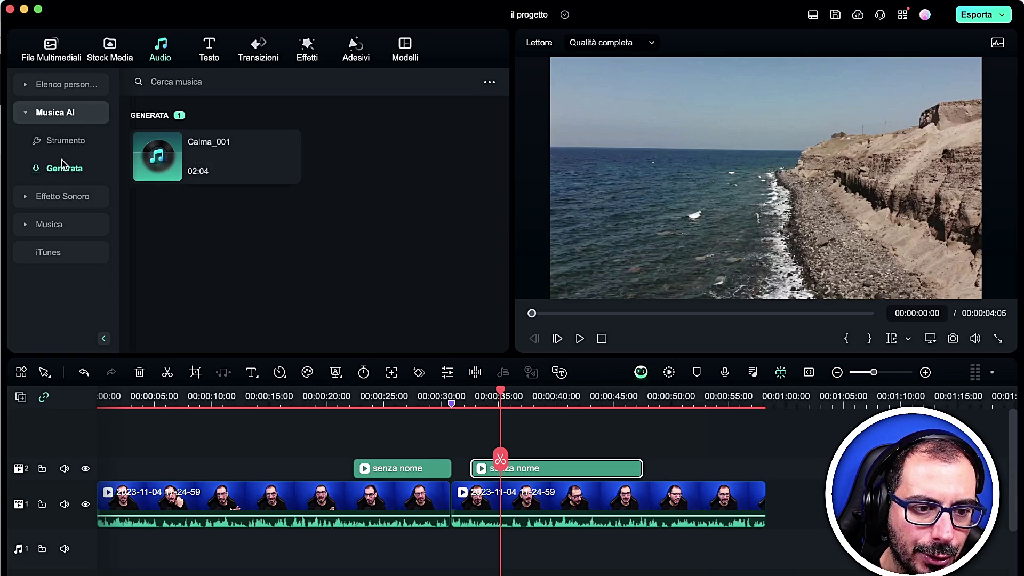
click(26, 113)
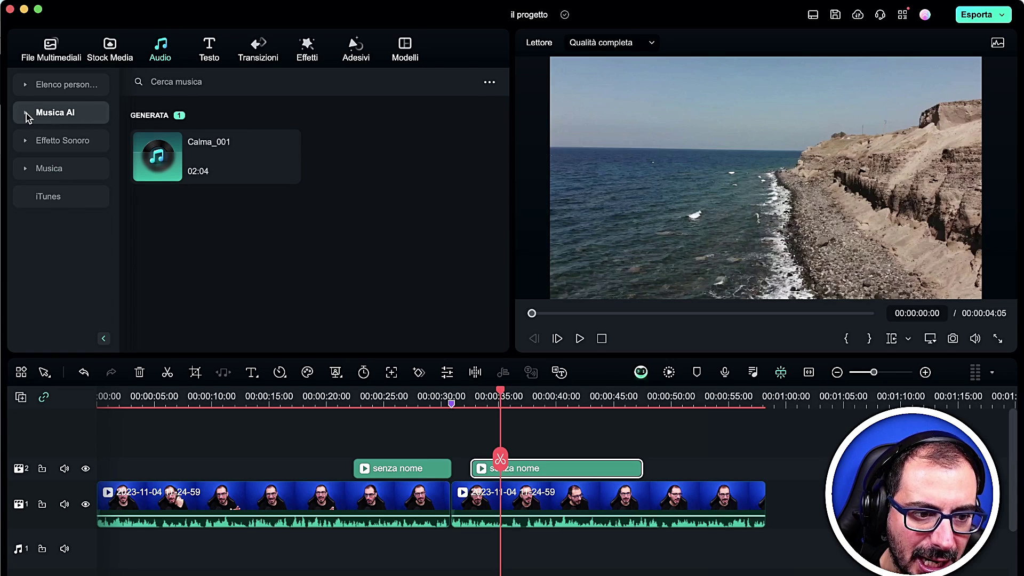
click(25, 139)
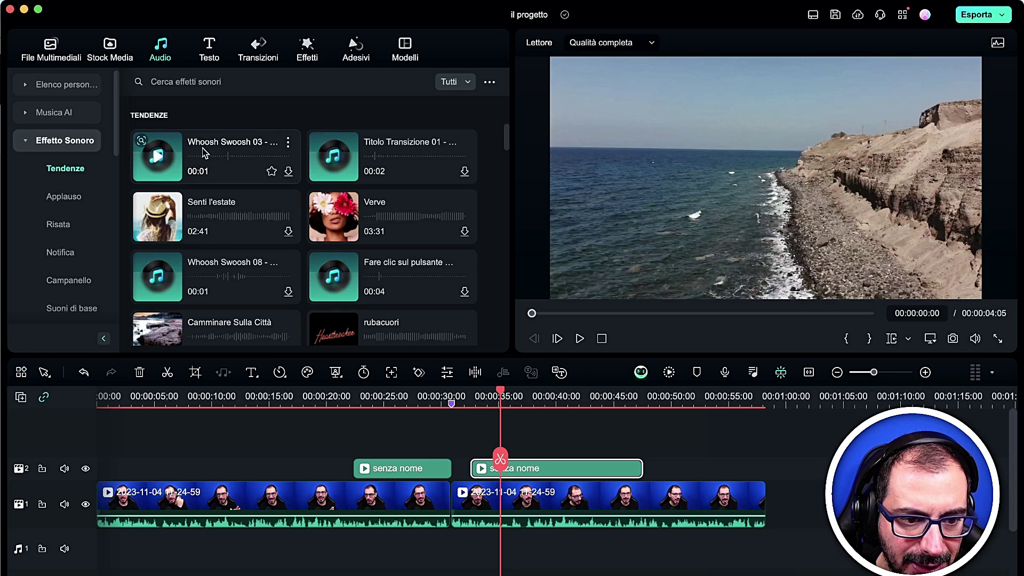
click(237, 157)
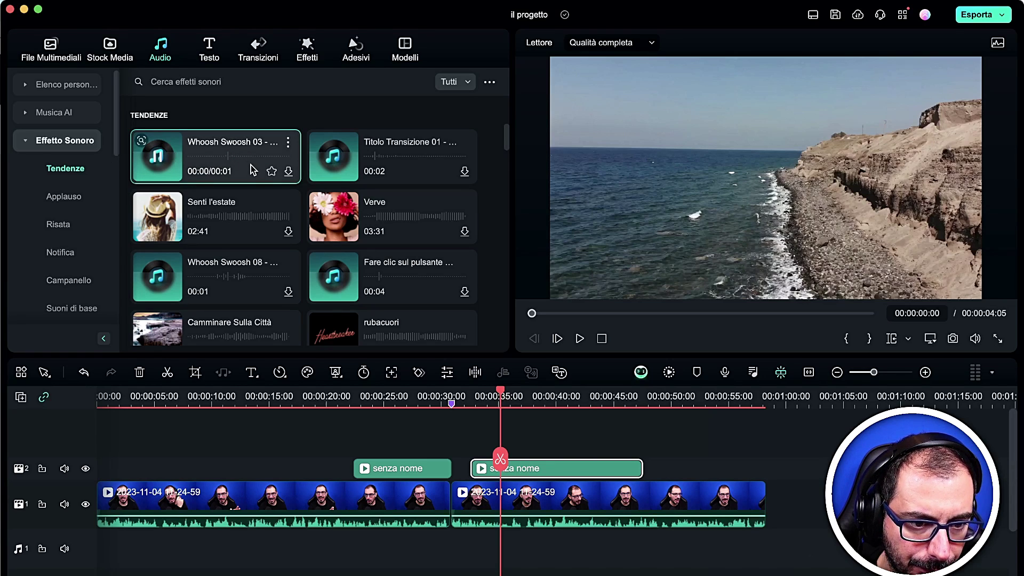
click(403, 161)
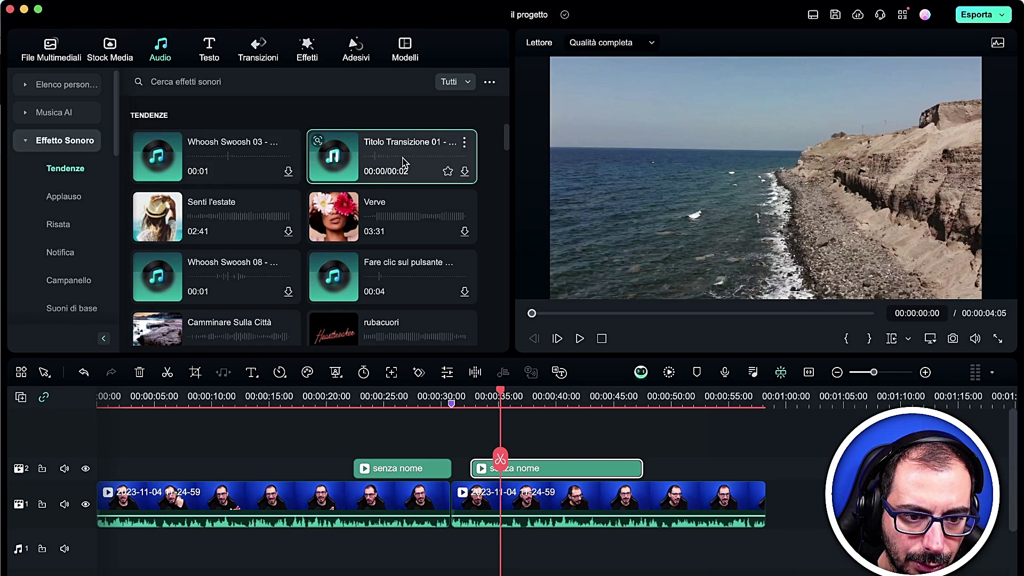
scroll(85, 196, down, 5)
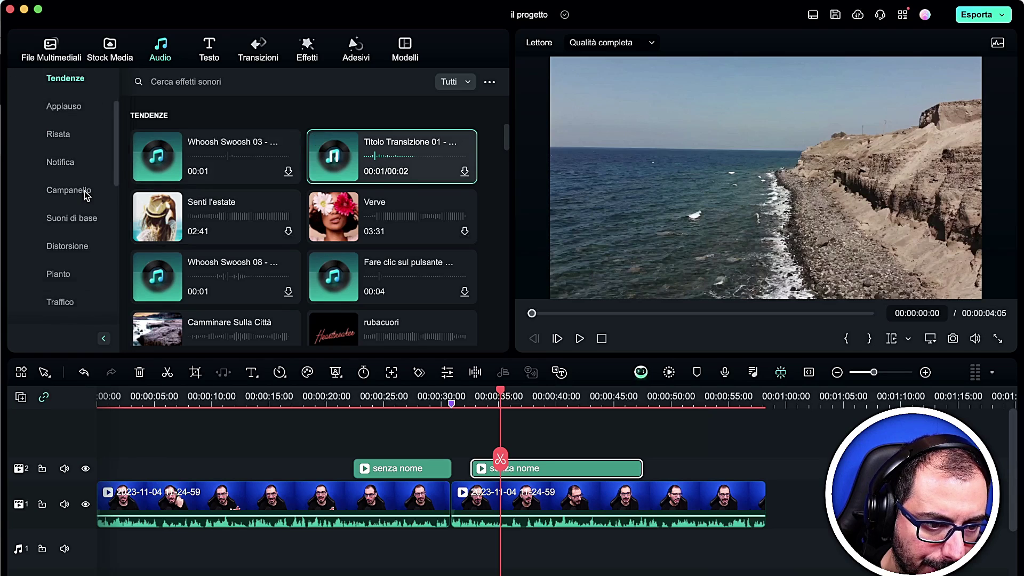
click(76, 210)
scroll(75, 205, up, 5)
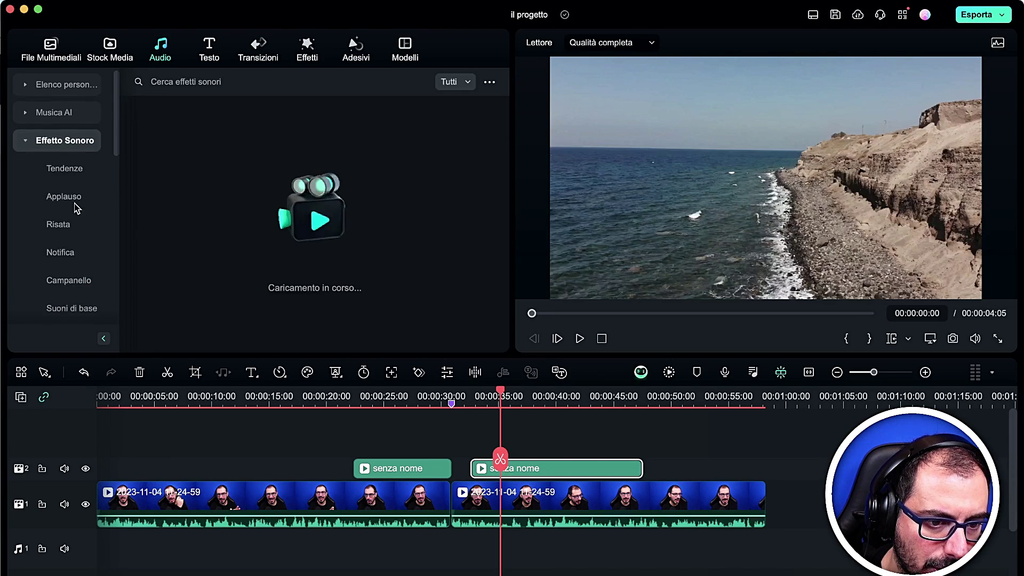
- Look through the Musica categories Tendenze, I 100 successi and Vlog for a background track
click(23, 141)
click(25, 170)
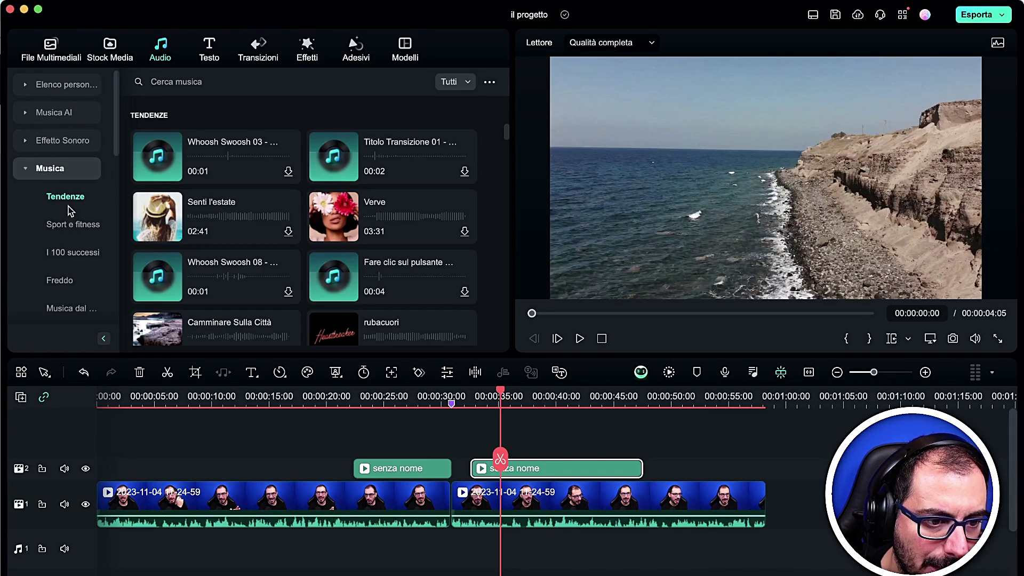
scroll(243, 173, down, 10)
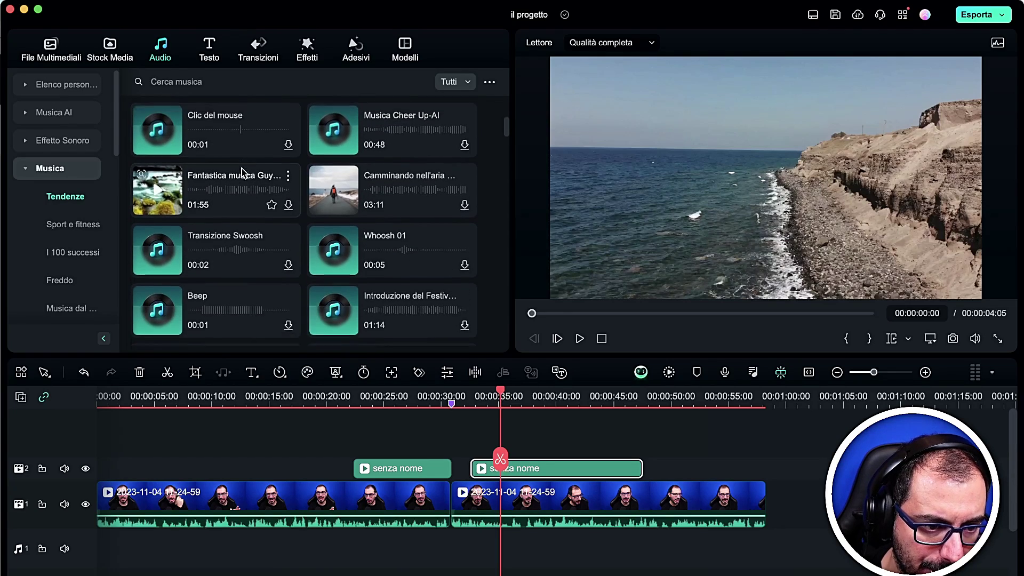
click(87, 256)
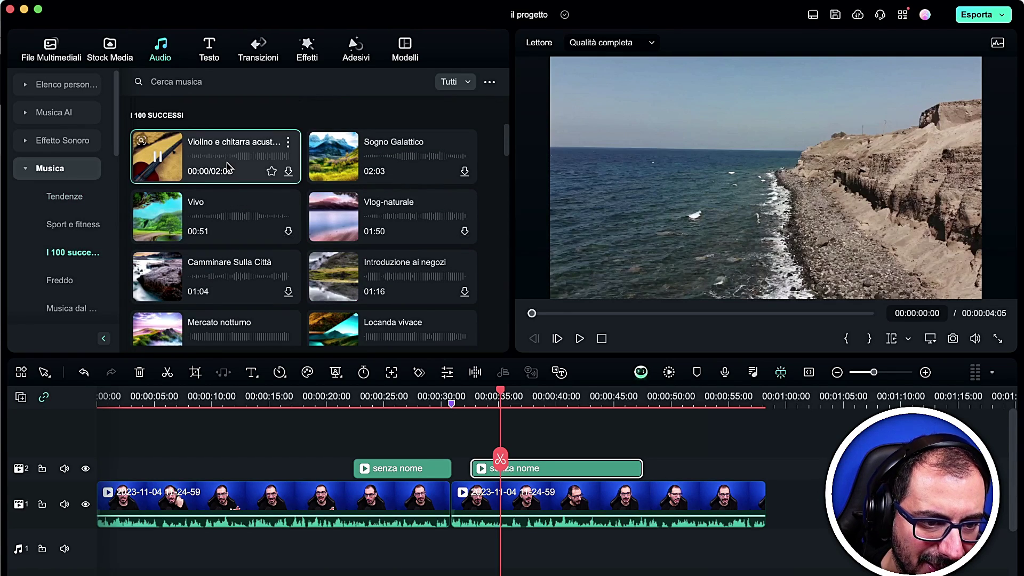
scroll(64, 267, down, 10)
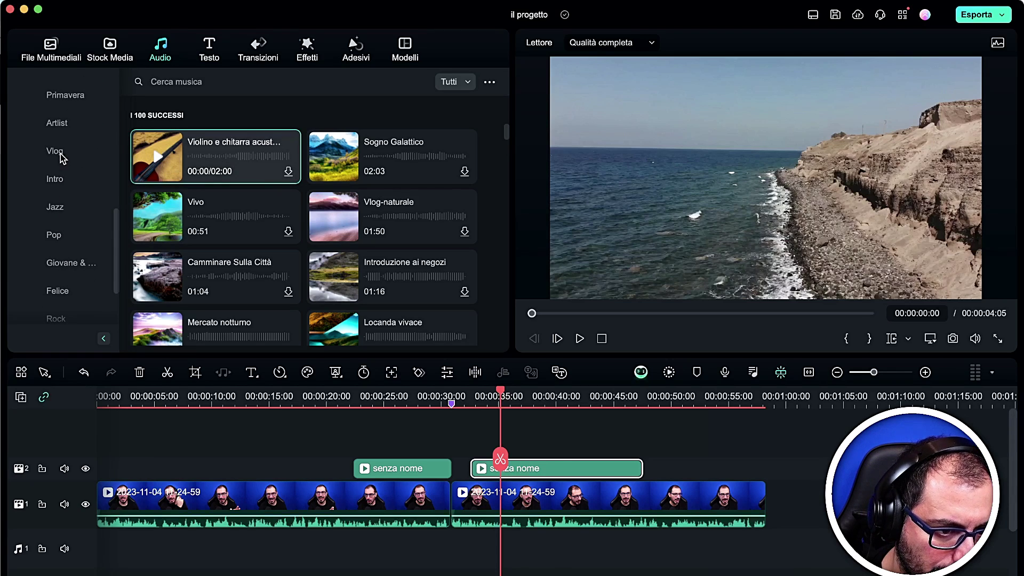
click(61, 152)
scroll(65, 192, up, 4)
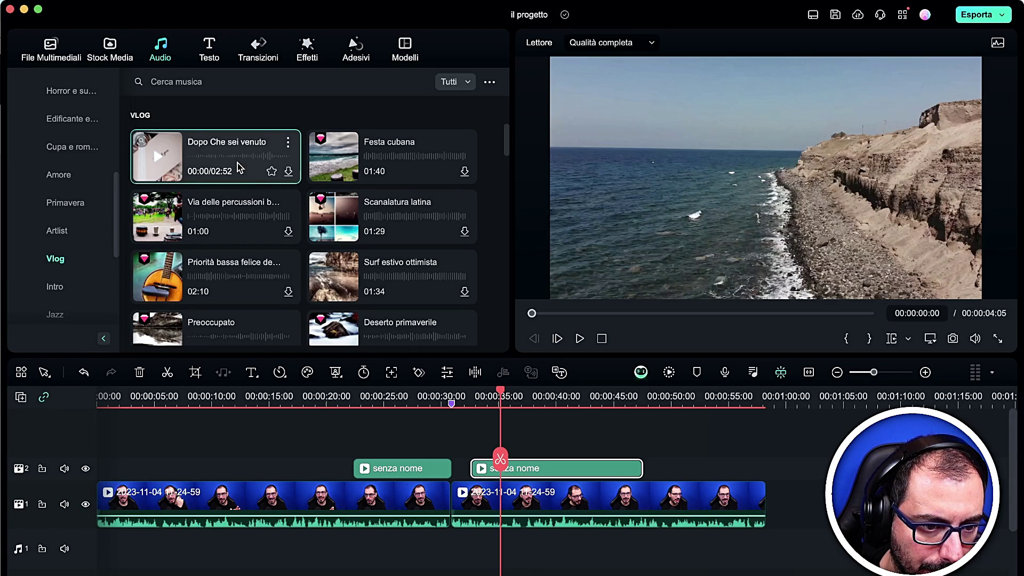
- Preview the Vlog track "Dopo Che sei venuto", add it to the favourites and insert it on audio track 1 at the playhead
click(159, 158)
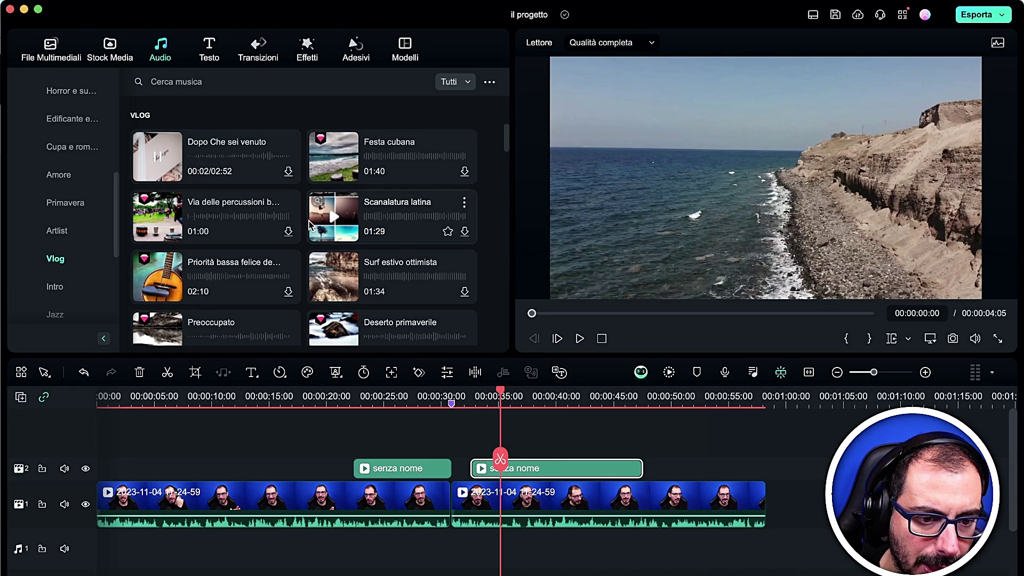
click(272, 172)
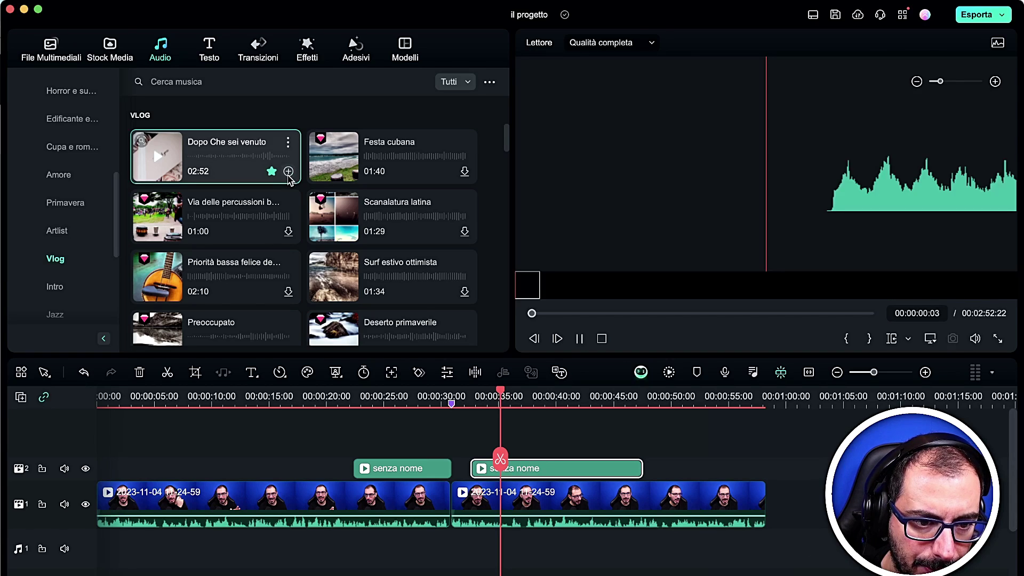
click(288, 171)
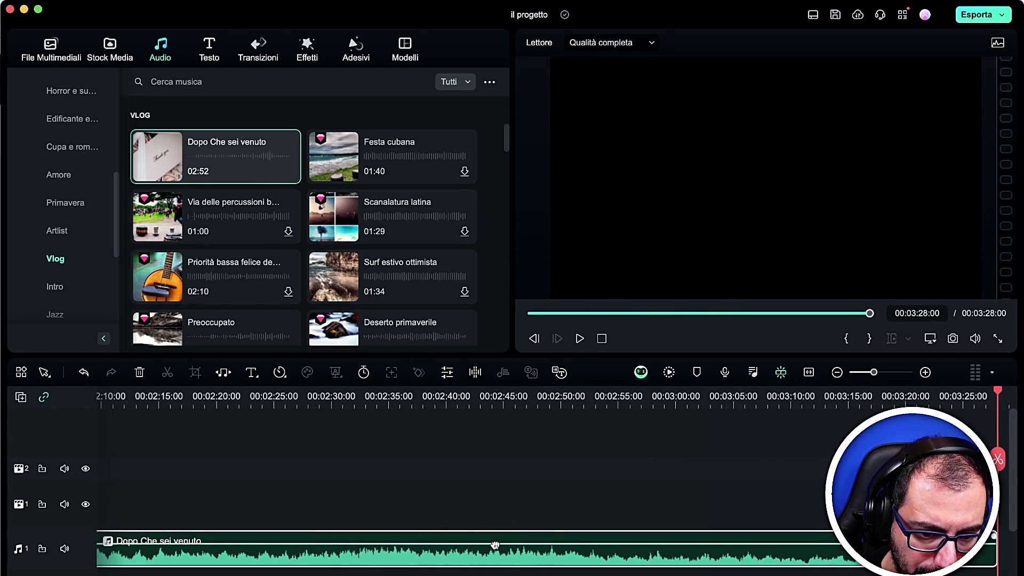
- Lower the "Dopo Che sei venuto" music clip to -15 dB and play it under the second talking-head clip from about 00:00:50
drag(495, 545, 495, 553)
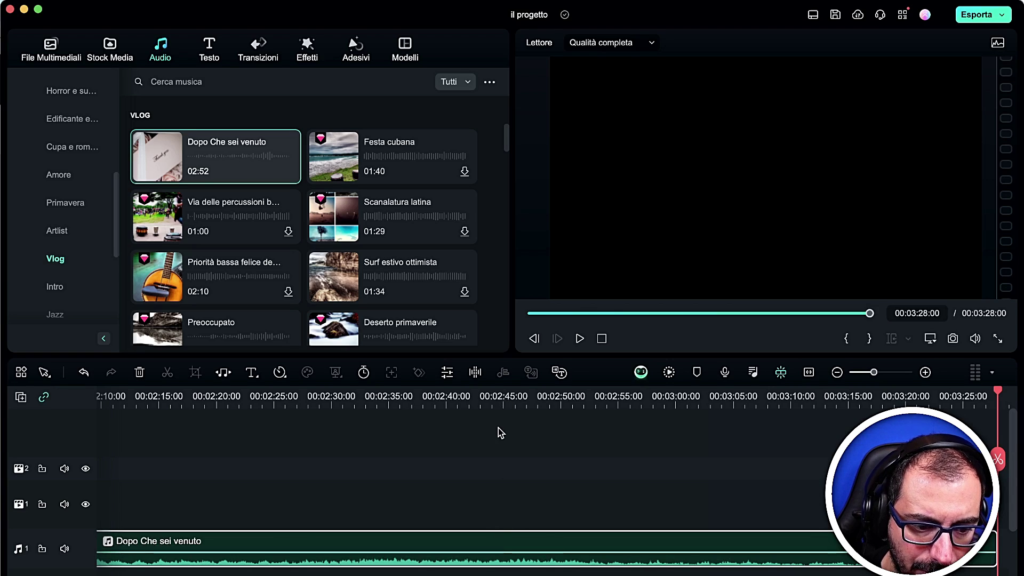
scroll(499, 428, left, 10)
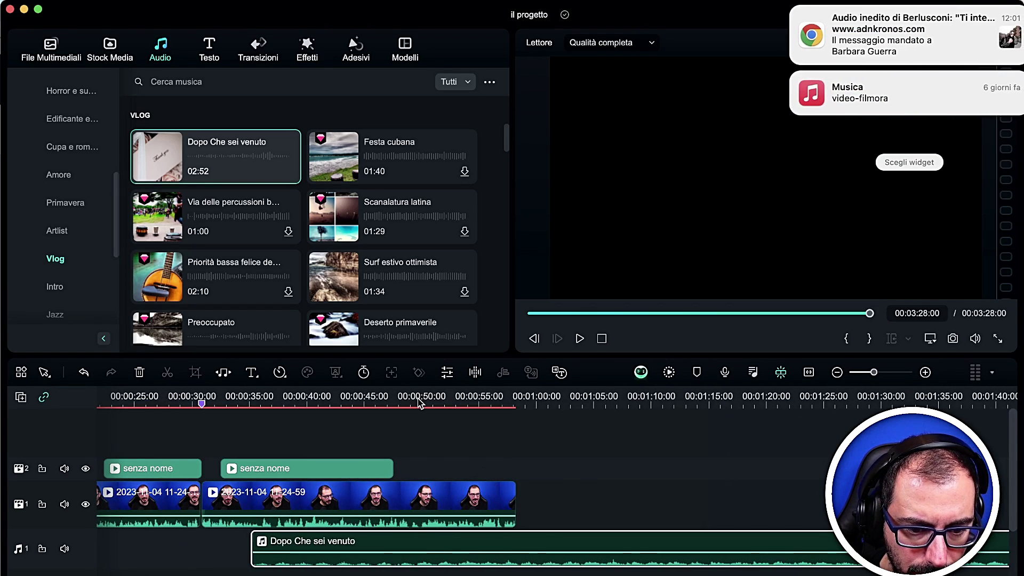
click(419, 403)
key(space)
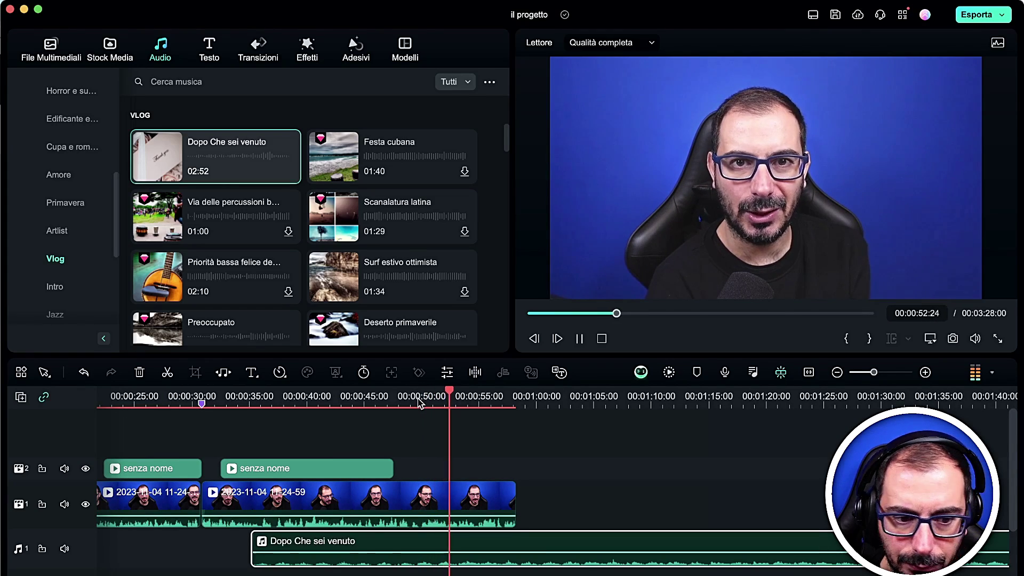
key(space)
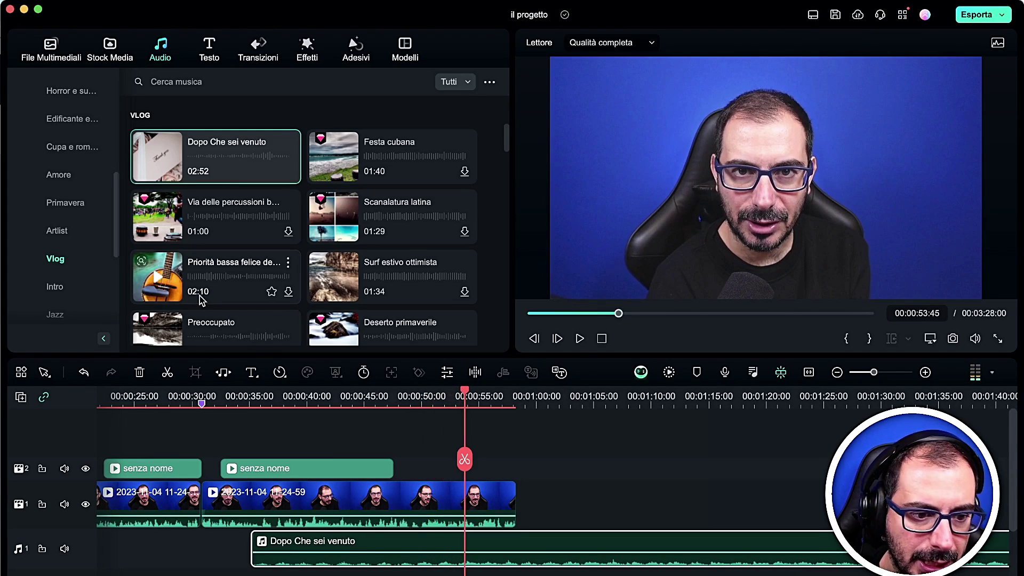
- Look through the iTunes playlists and songs available in the audio library, and collapse the Musica category
scroll(76, 179, down, 5)
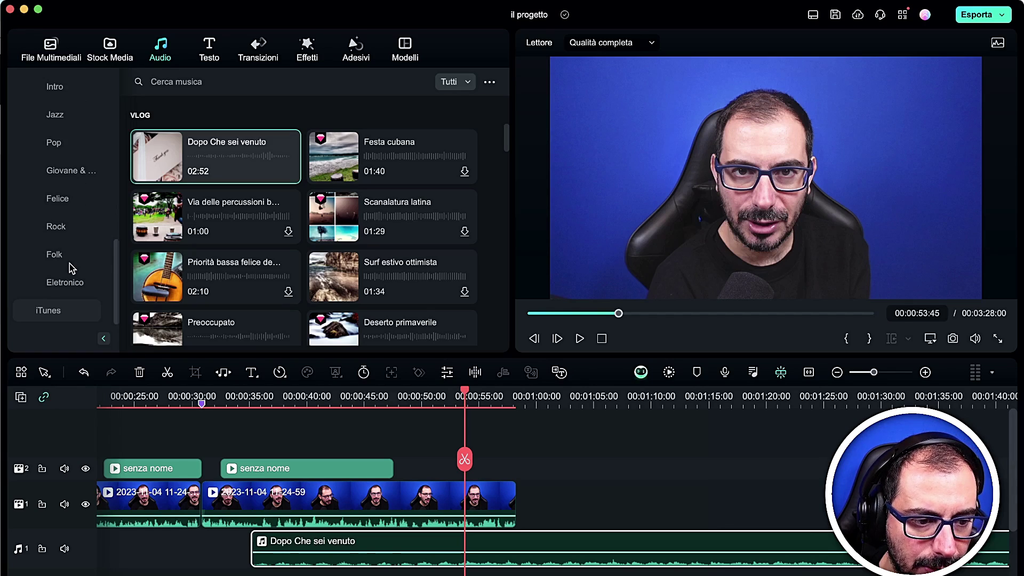
click(70, 314)
scroll(77, 277, down, 4)
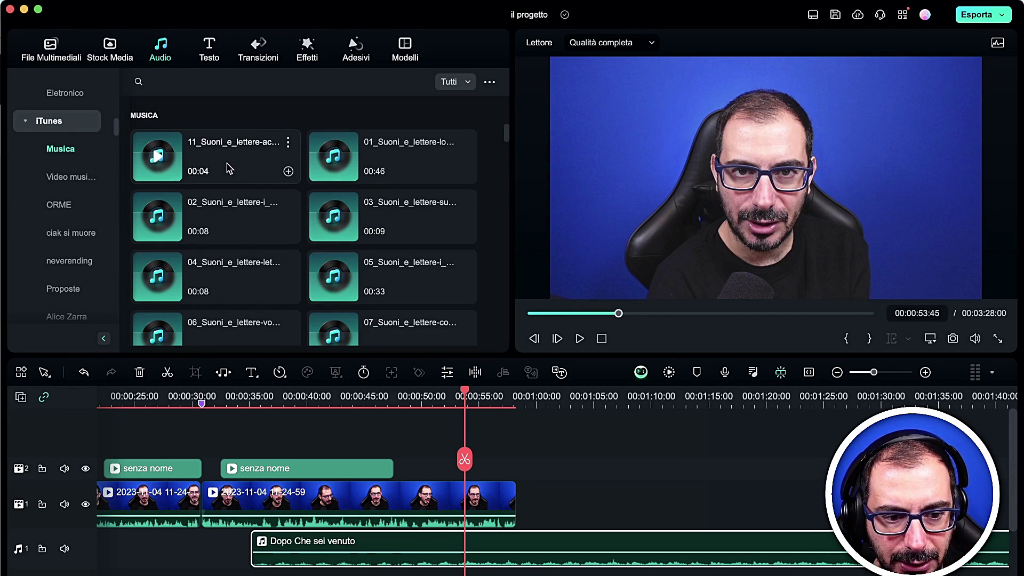
scroll(80, 220, up, 10)
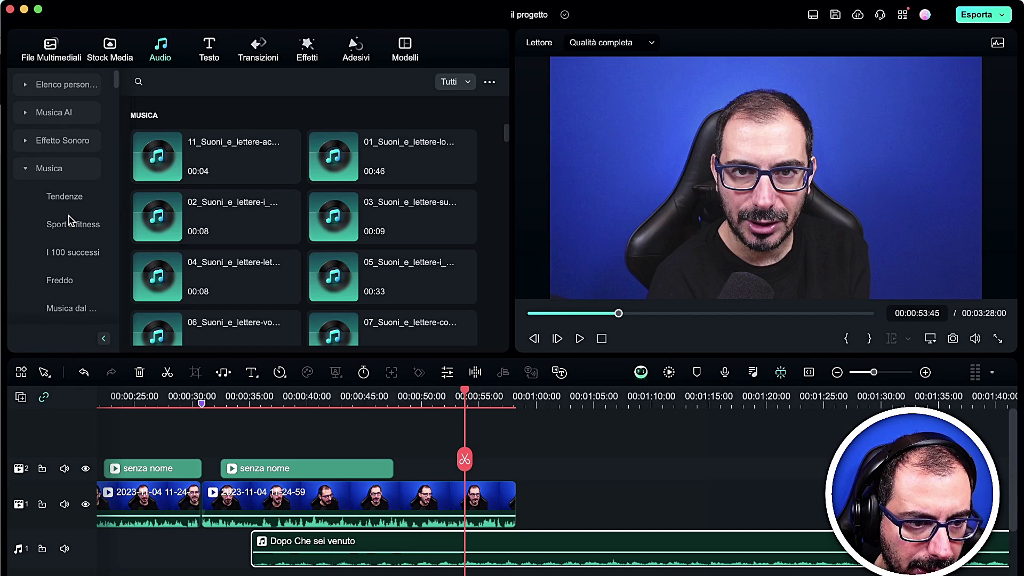
click(25, 170)
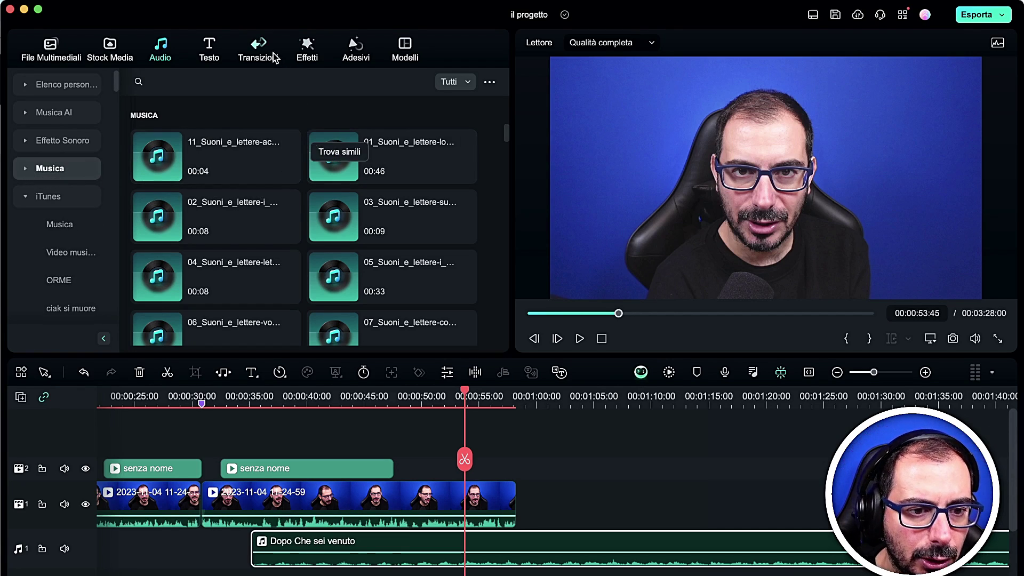
- Look at the ready-made titles, insert a Testo 3D rapido title on video track 2 at about 00:00:53 and play it
click(215, 52)
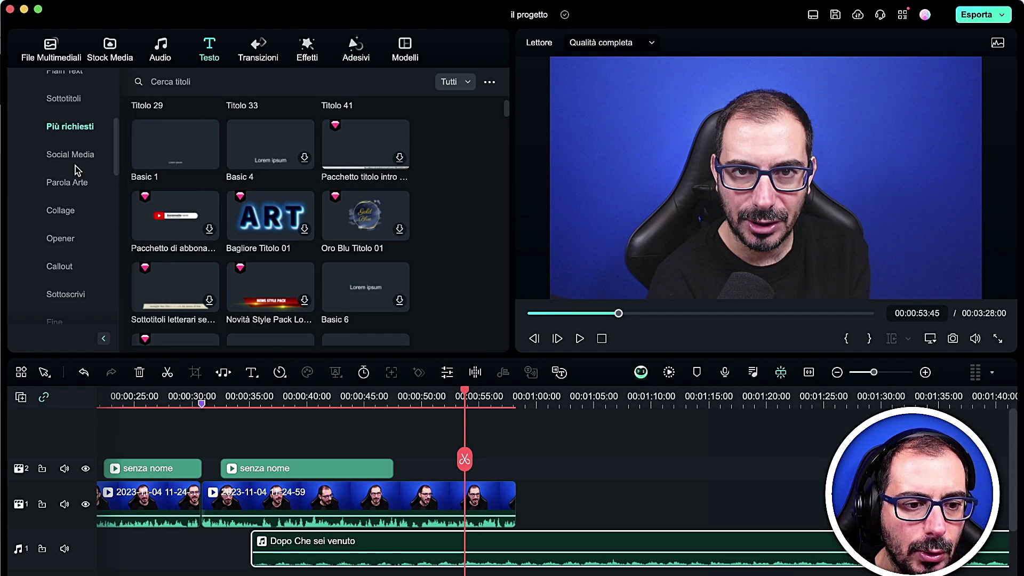
scroll(76, 171, up, 5)
click(29, 113)
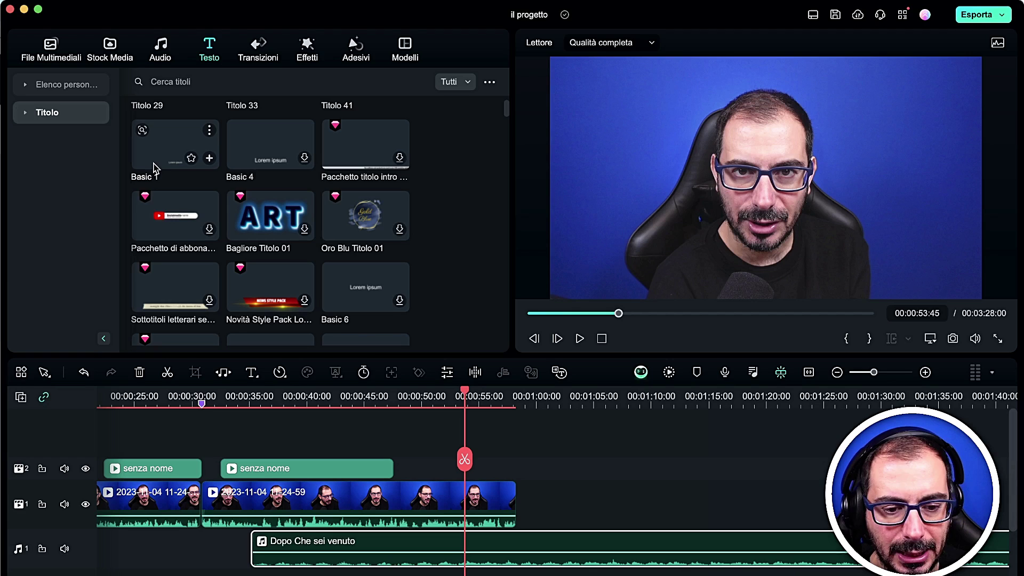
click(252, 378)
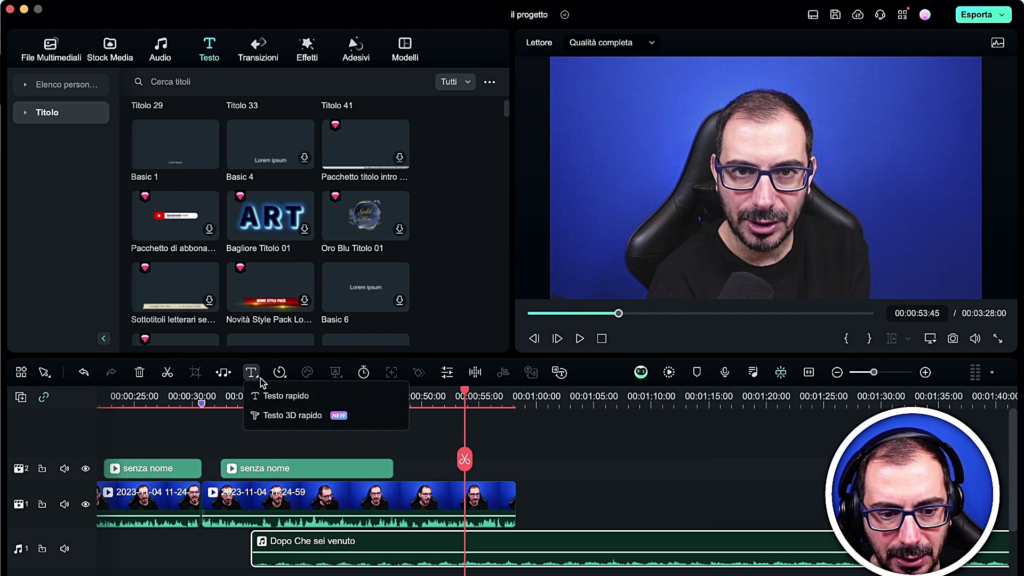
click(283, 415)
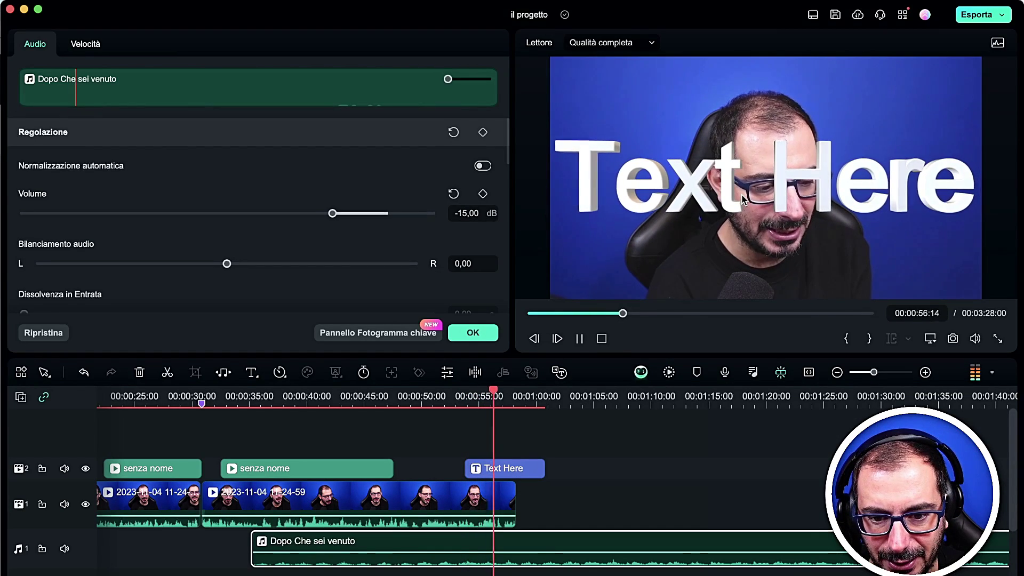
key(space)
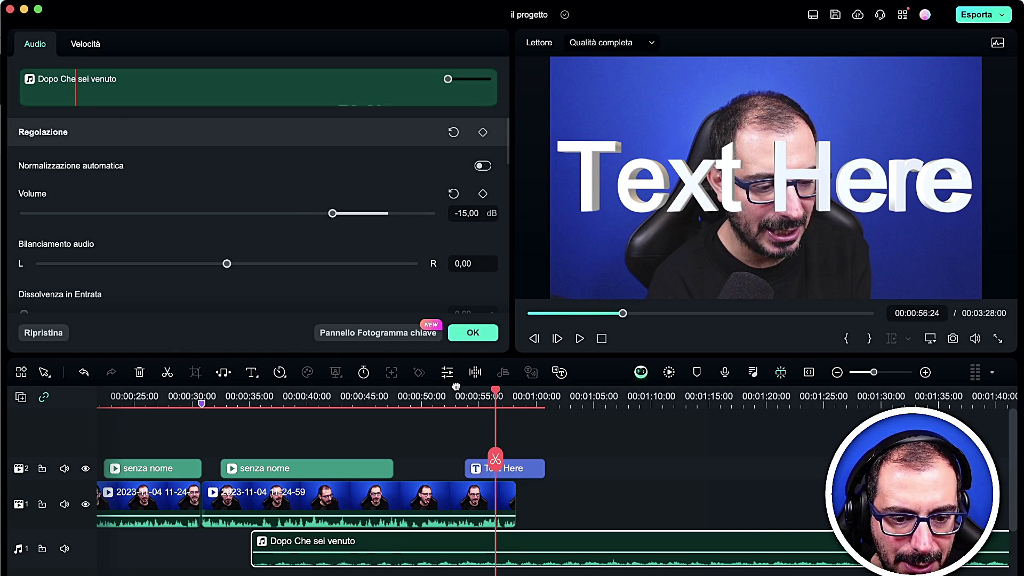
- Append "Ciao" to the 3D title's placeholder text
click(526, 470)
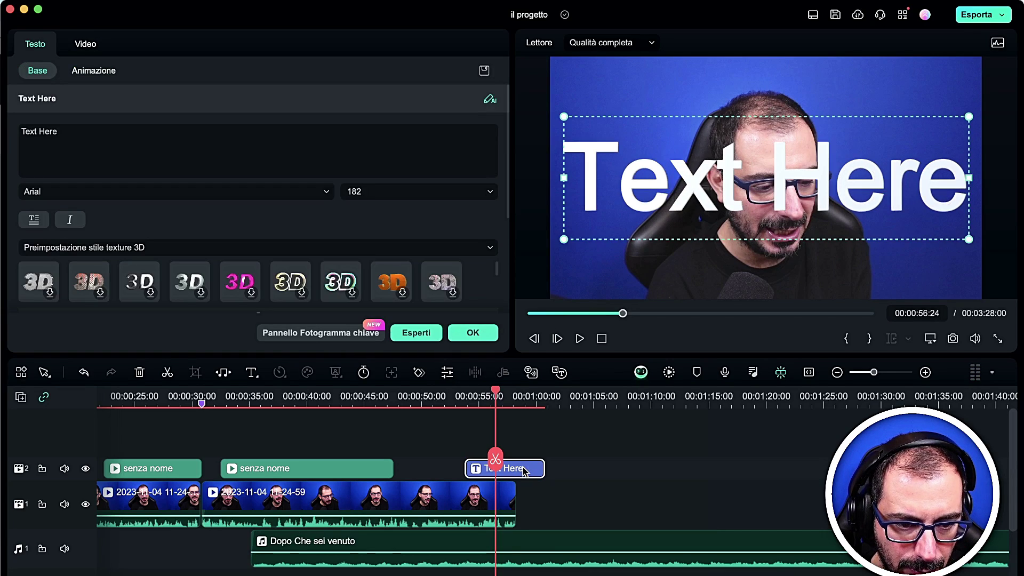
click(79, 139)
text(Ciao)
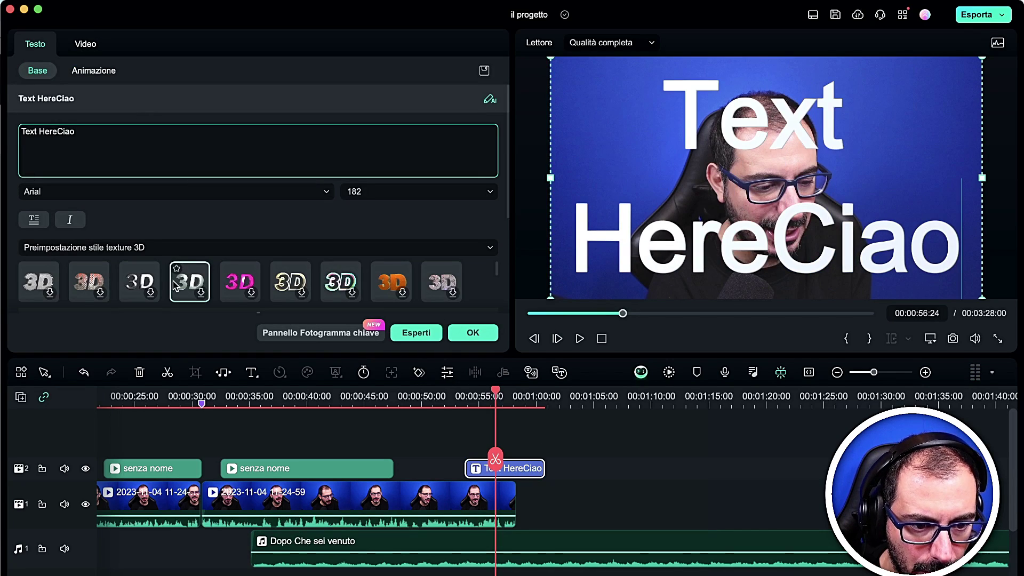
- Look through the 3D texture presets for the title and download the black one with speckles and a gold outline
scroll(184, 286, down, 2)
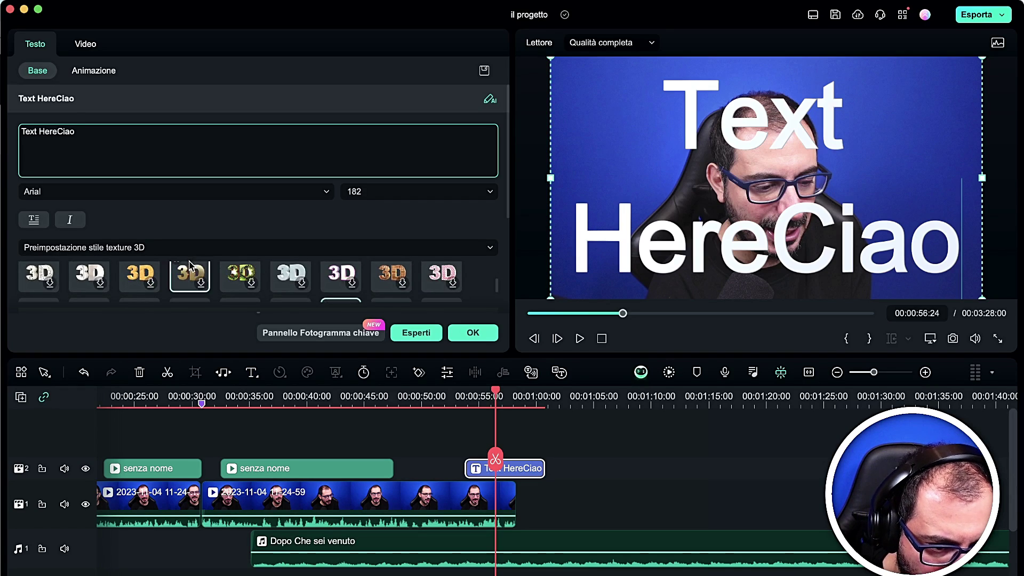
scroll(188, 267, down, 3)
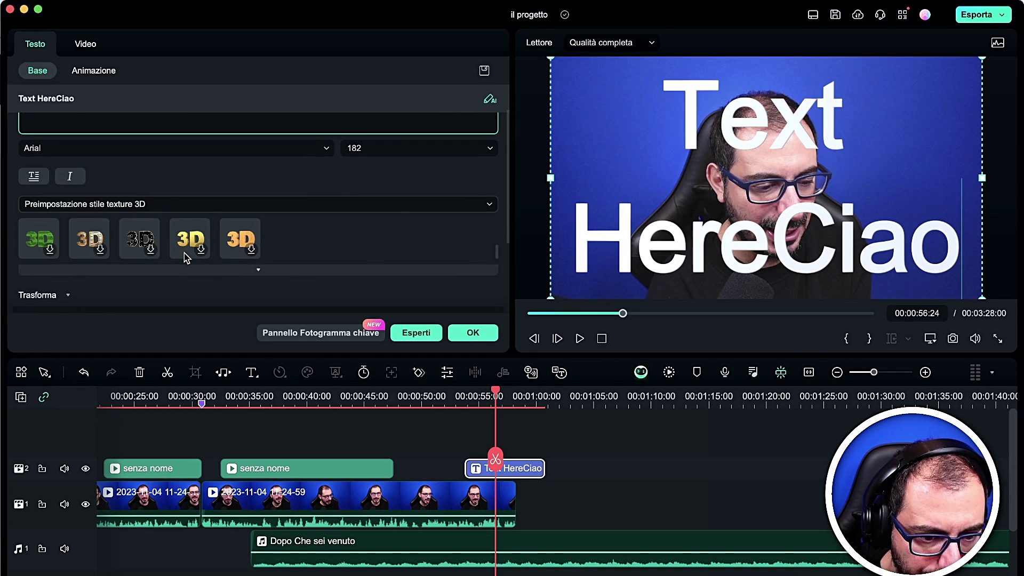
click(139, 290)
scroll(139, 291, down, 3)
scroll(128, 240, up, 2)
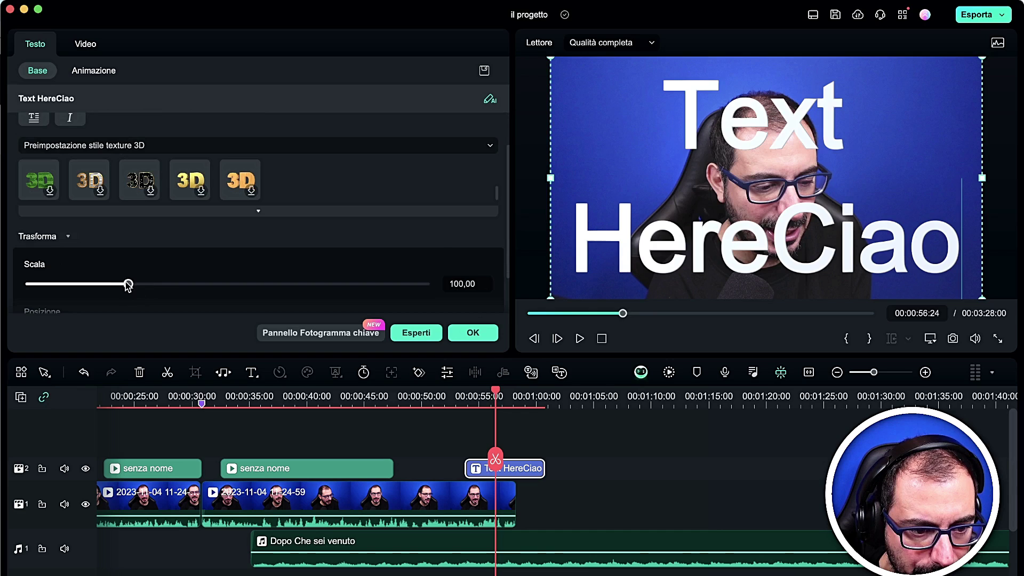
- Scale the 3D title to 75,63 and set its X position to -106 px
drag(128, 285, 105, 281)
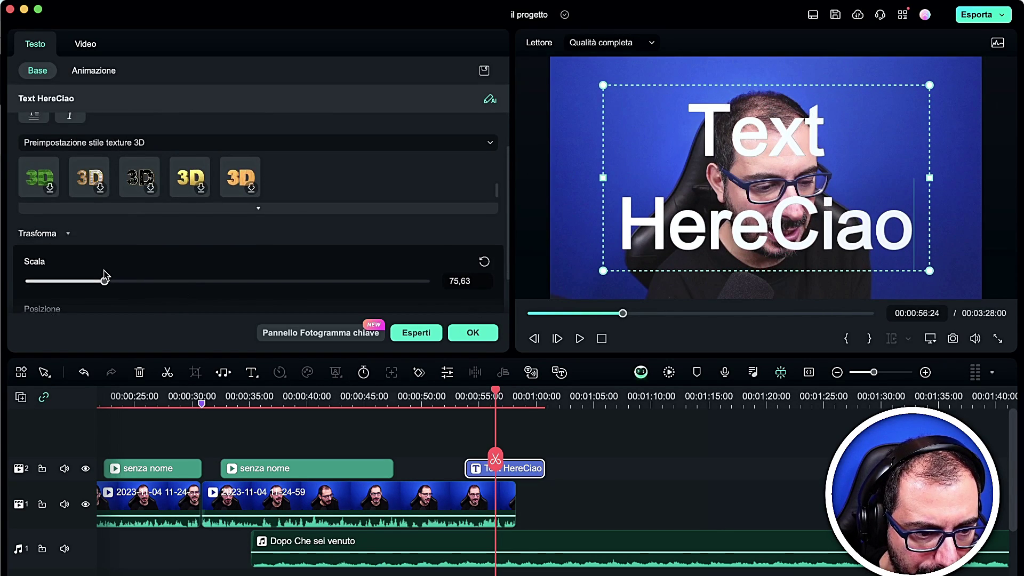
scroll(104, 277, down, 2)
click(103, 271)
text(-106)
key(Return)
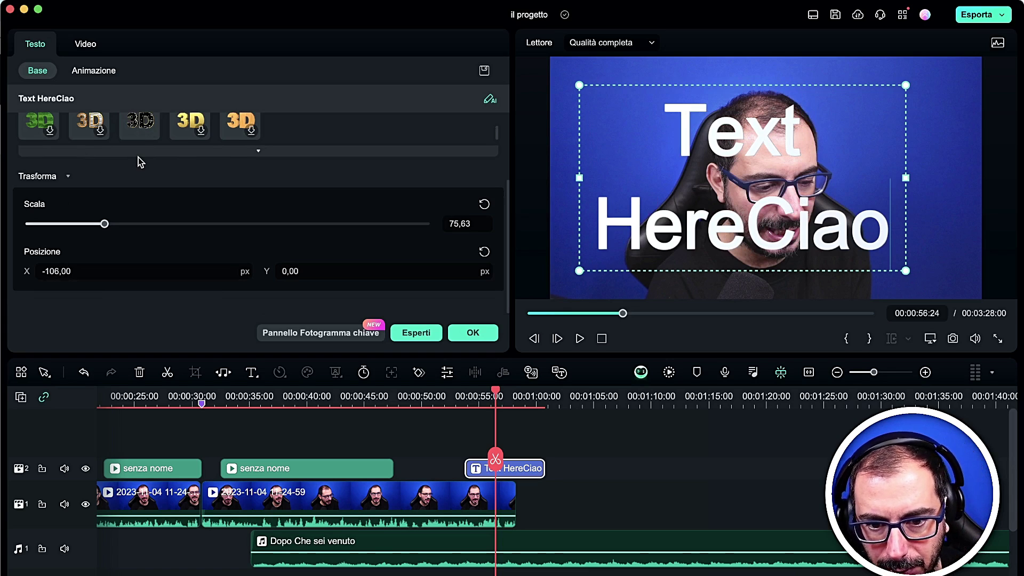
- Apply the black speckled 3D texture preset with gold outline to the title and play it
scroll(208, 265, up, 2)
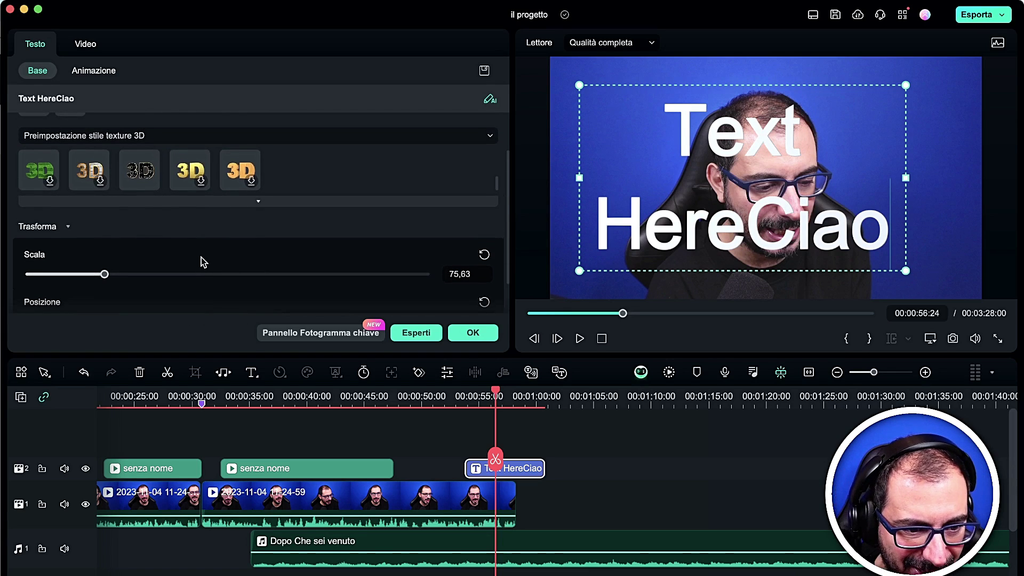
click(138, 177)
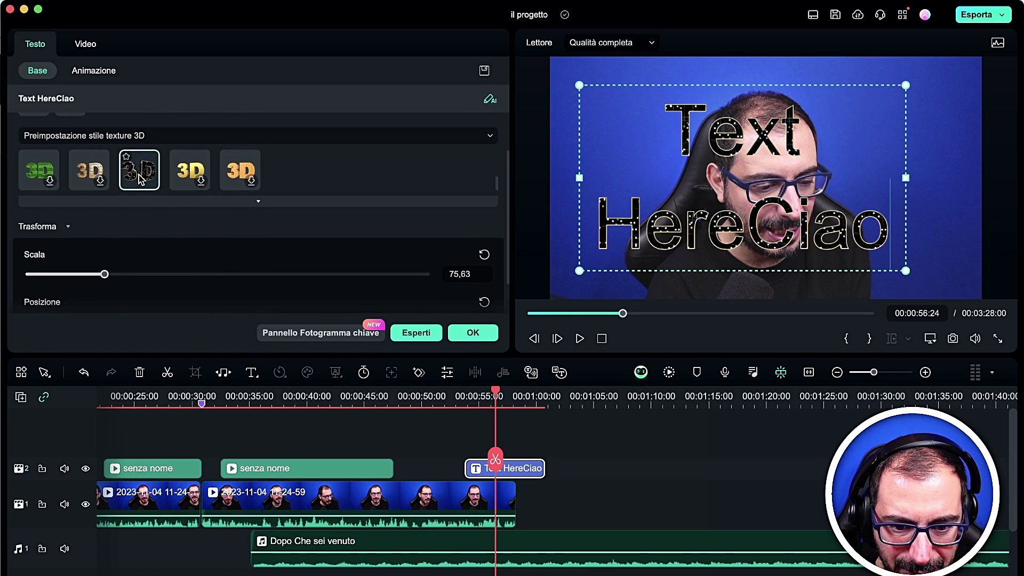
key(space)
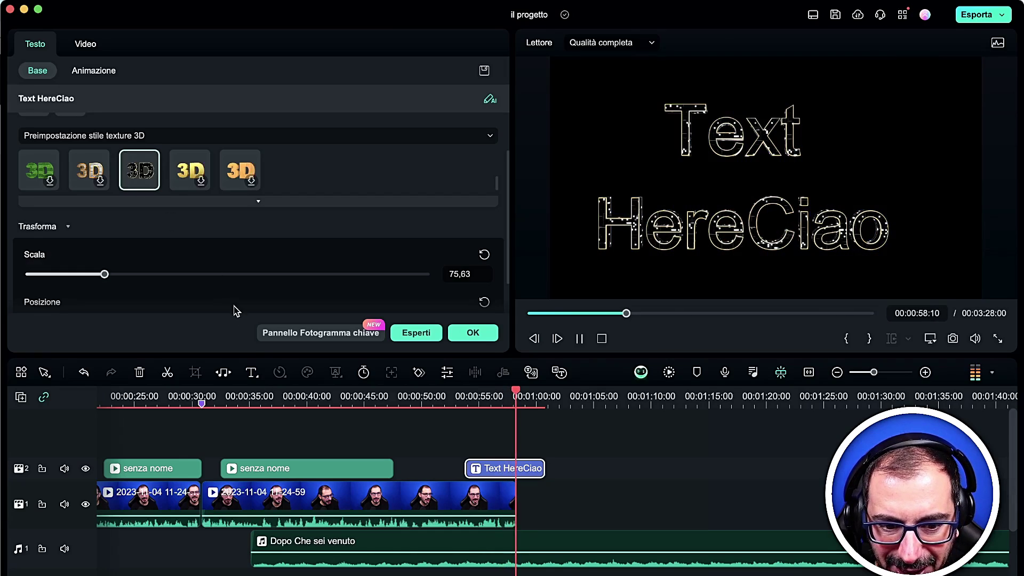
- Mute the second talking-head clip and play the timeline across the 3D title from about 00:00:54
click(472, 454)
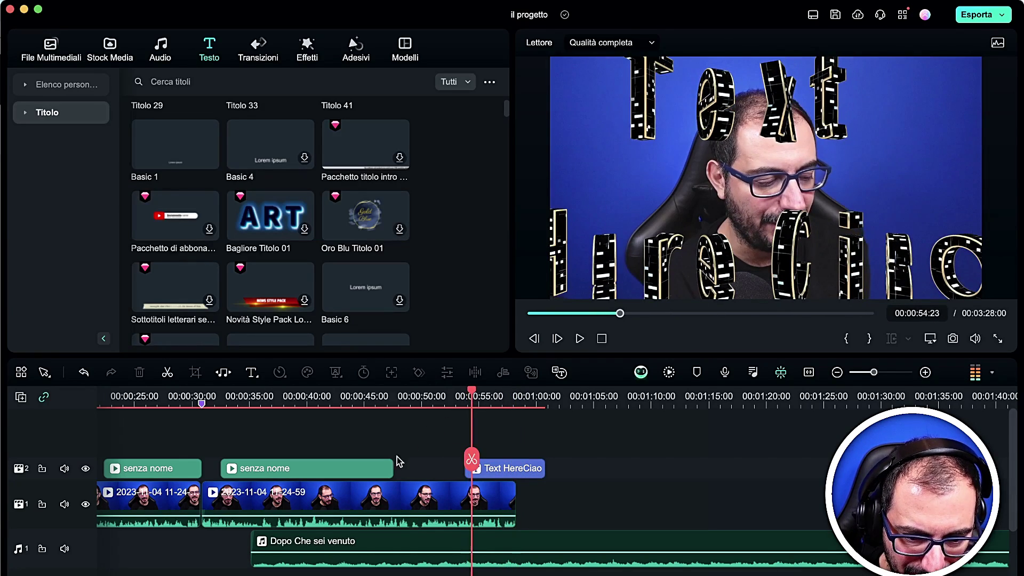
right_click(406, 497)
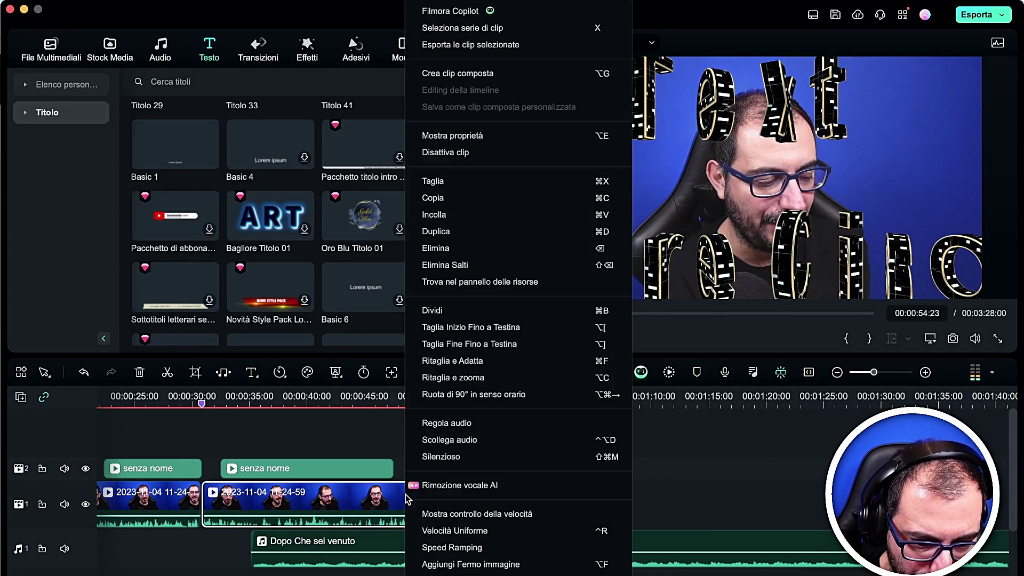
click(493, 456)
key(space)
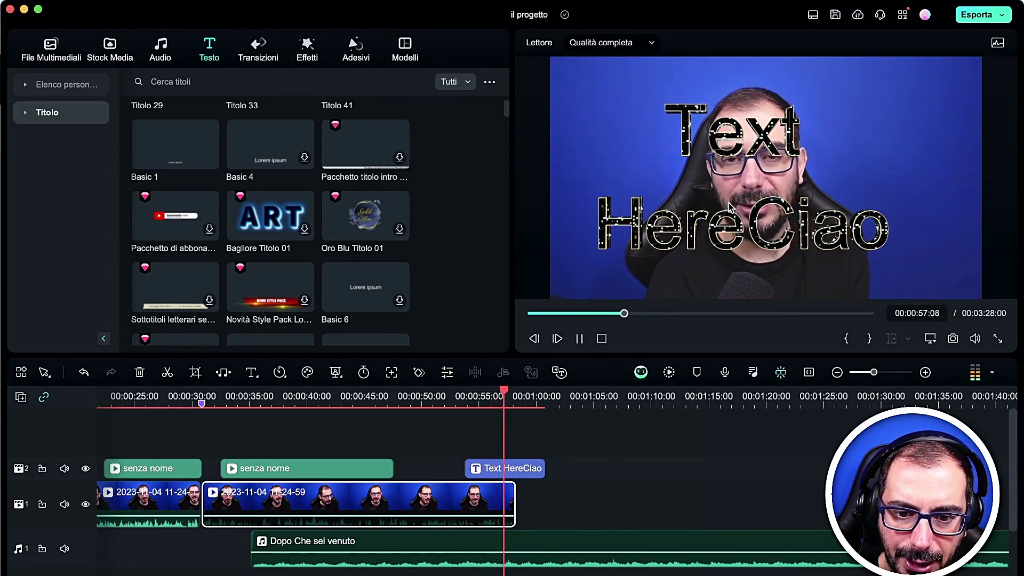
key(space)
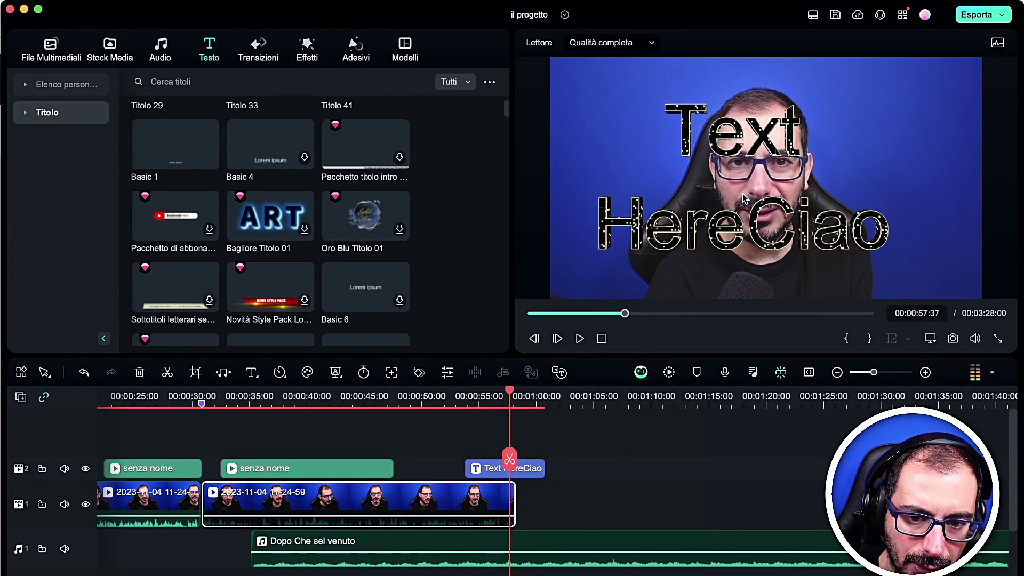
- Remove the 3D title, the "Dopo Che sei venuto" music and the second "senza nome" clip from the timeline
click(34, 114)
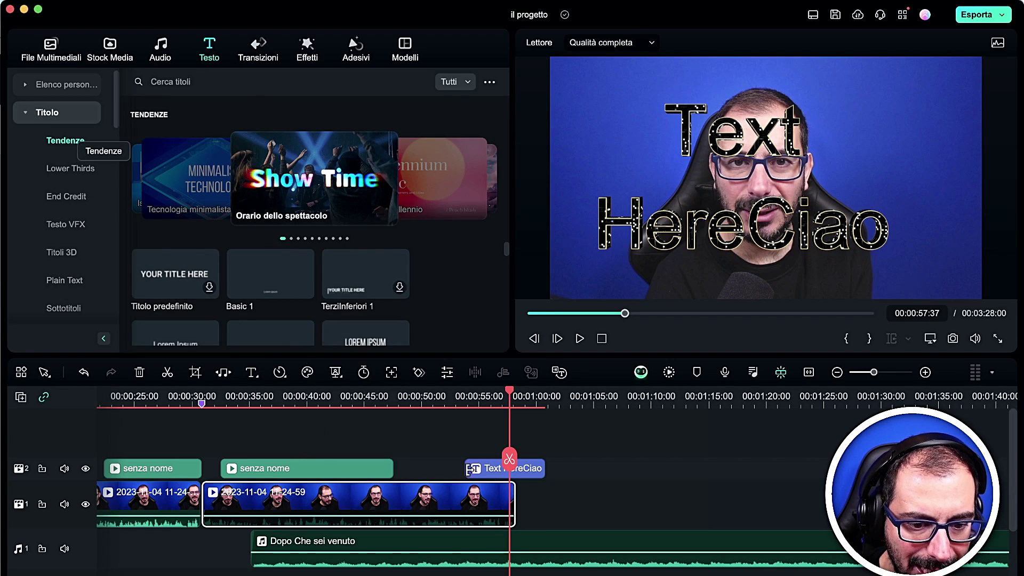
click(495, 470)
key(super+z)
key(super+z)
key(super+z)
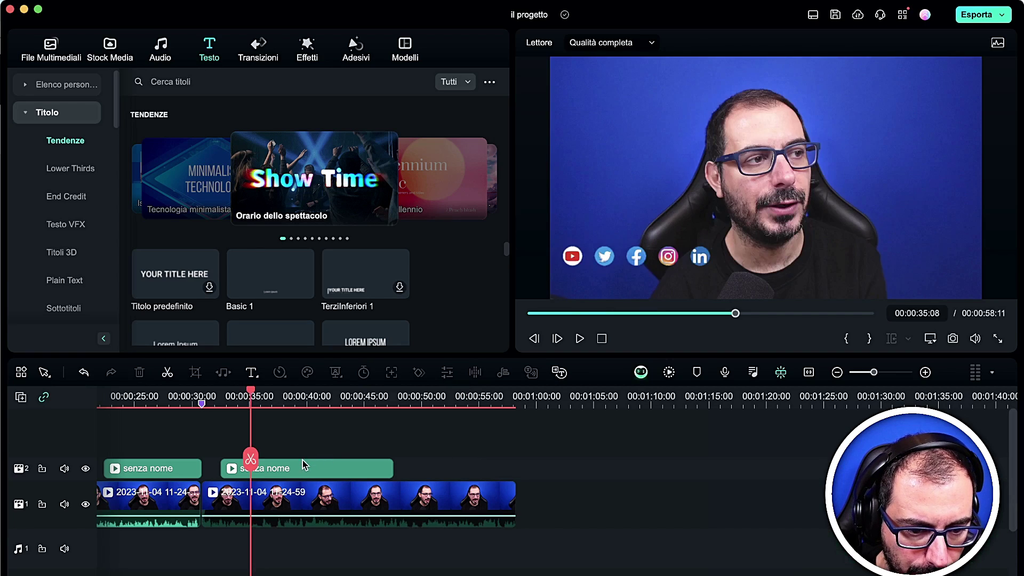
- Look through the Parola Arte titles and show the Collage titles
scroll(68, 235, down, 5)
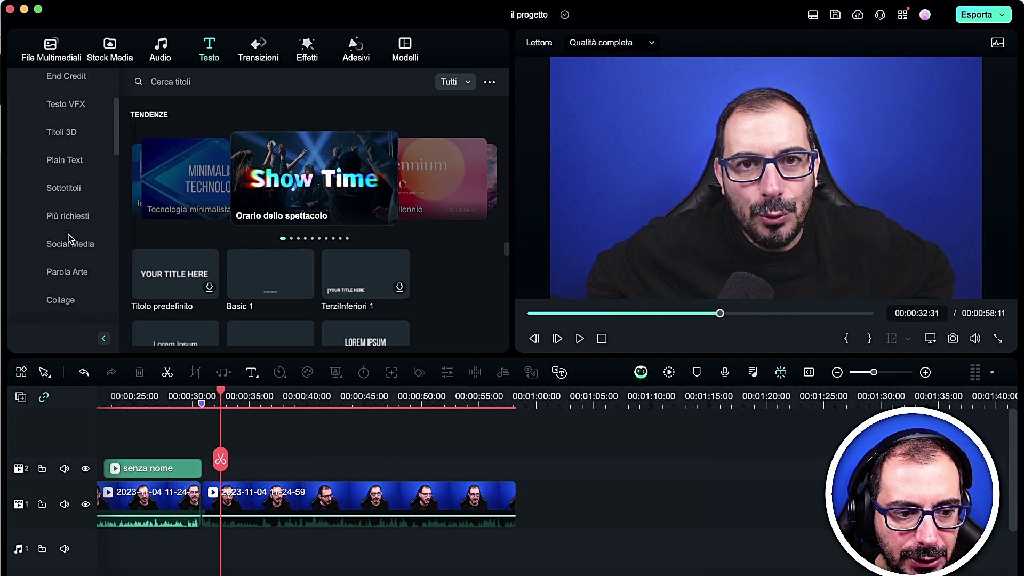
click(60, 243)
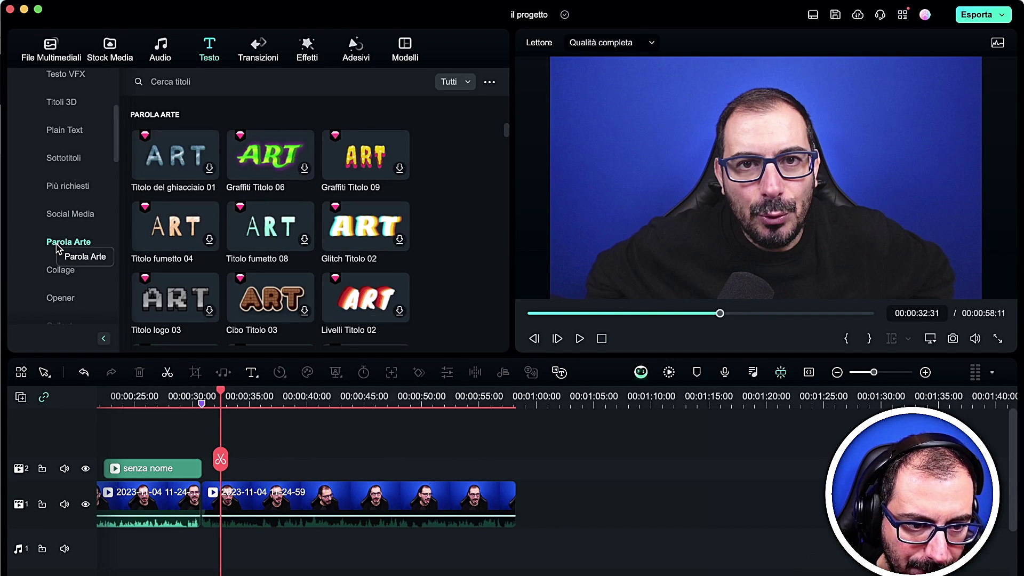
scroll(32, 246, down, 1)
scroll(168, 234, down, 10)
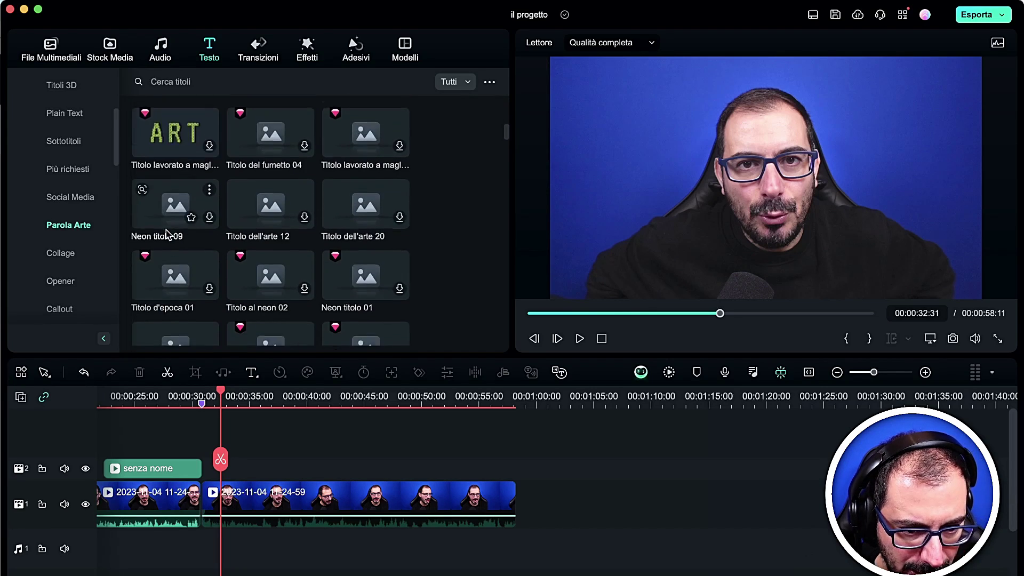
click(67, 255)
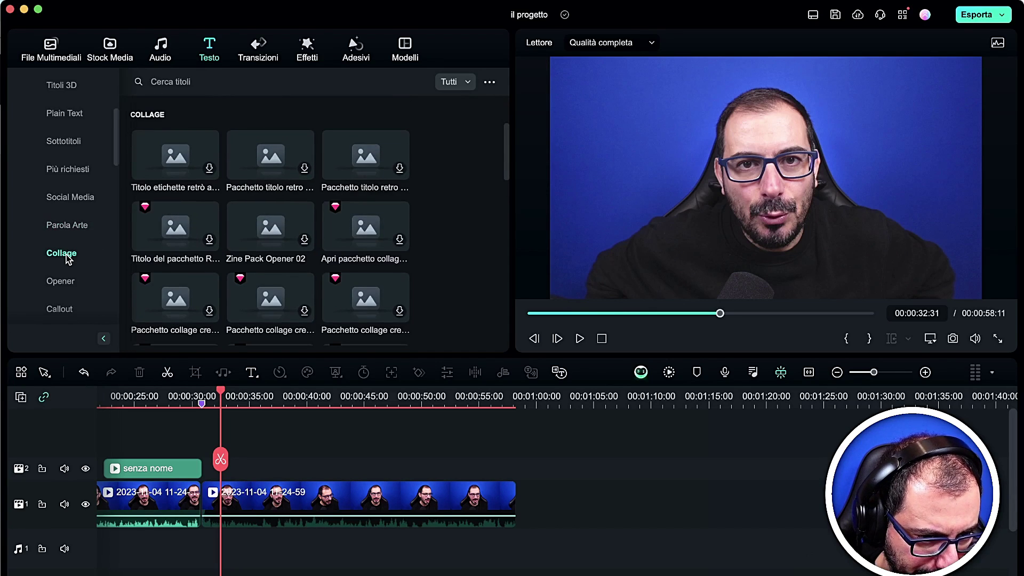
- Download the first three Collage titles and insert the retro radio one on video track 2 at about 00:00:32
click(211, 174)
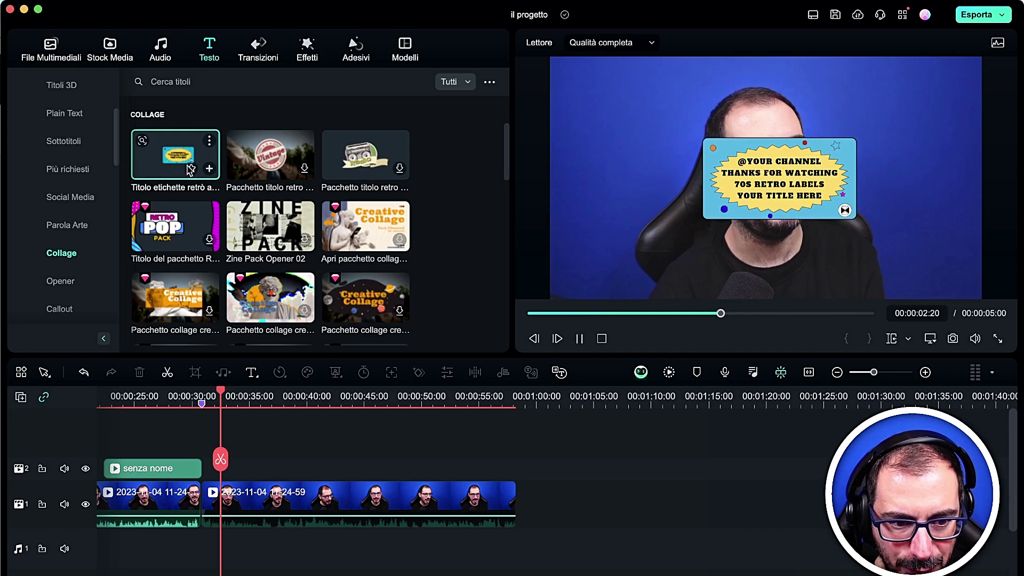
click(304, 168)
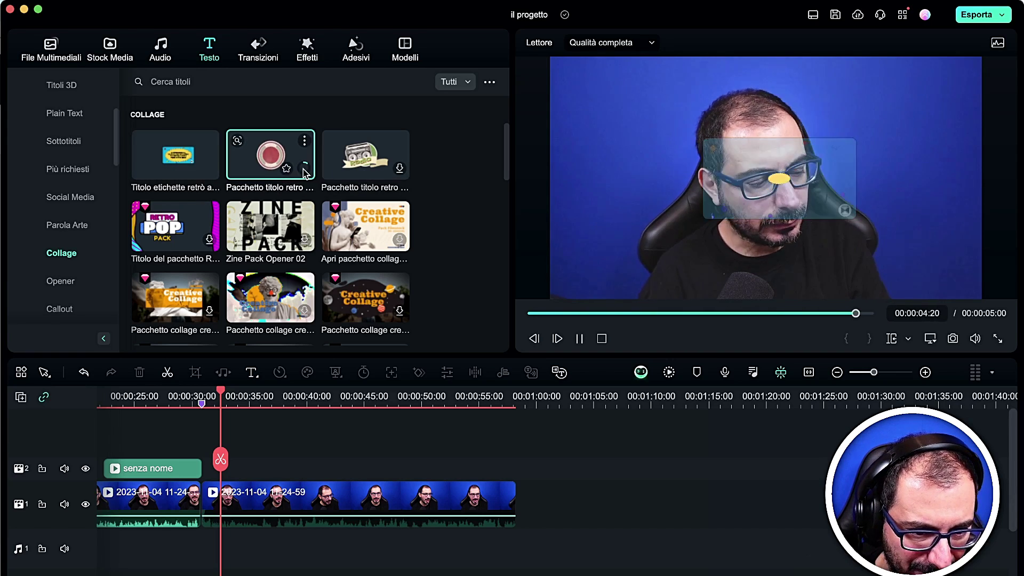
click(401, 175)
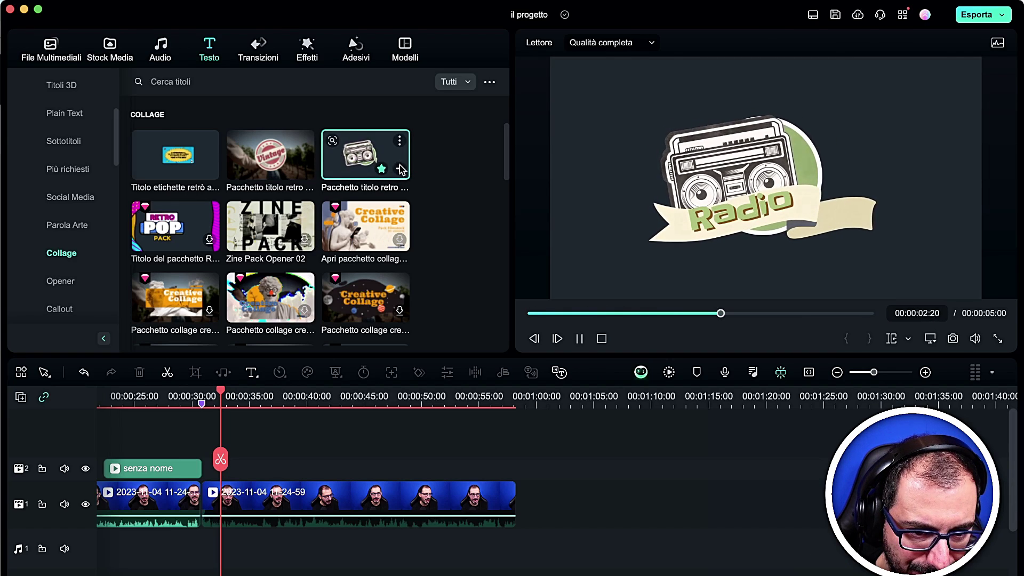
click(399, 170)
drag(278, 459, 224, 460)
- Change the radio title's text to "NUOVA RADIO"
double_click(246, 472)
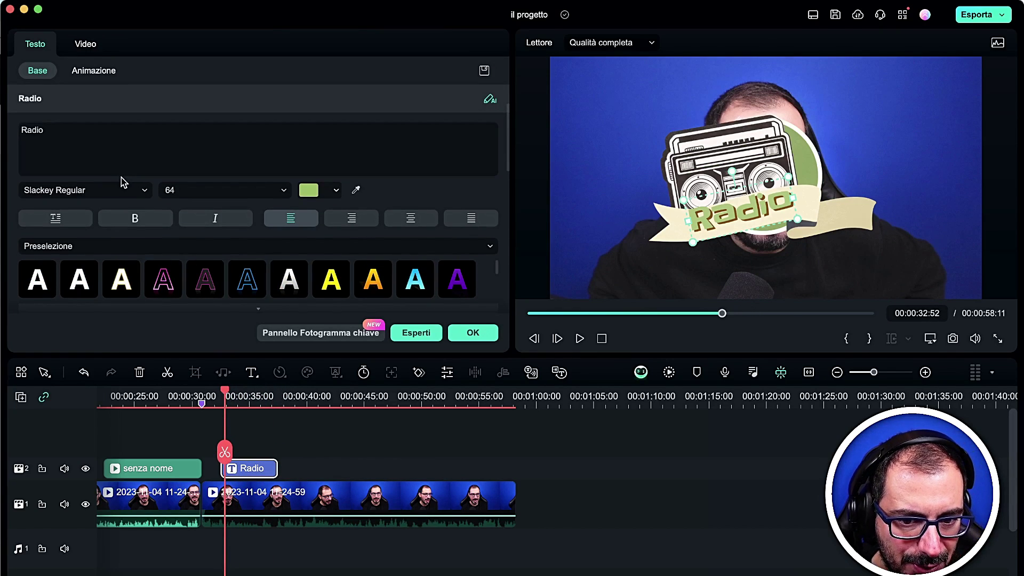
click(93, 137)
text(NUOVA RA)
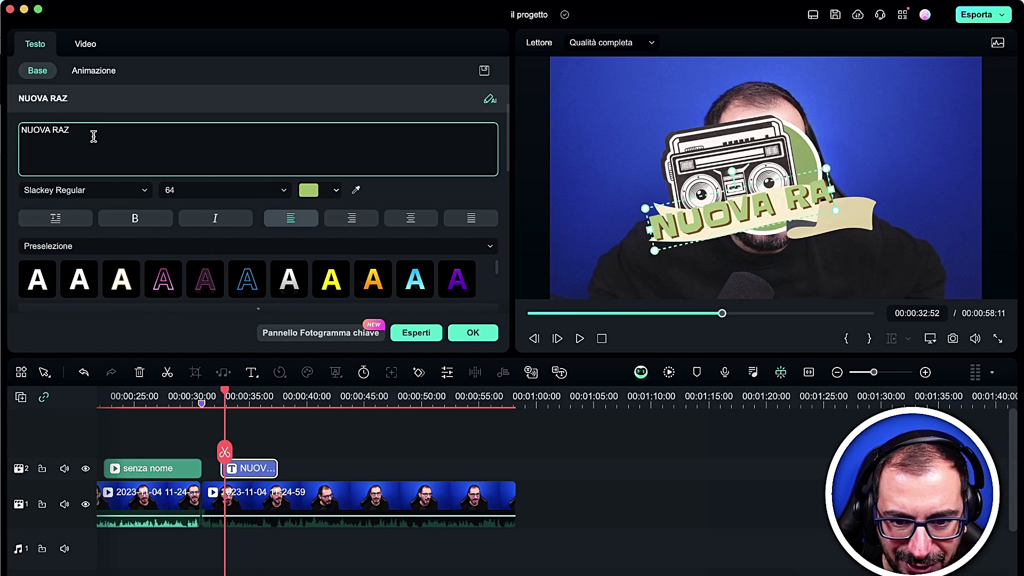
text(DIO)
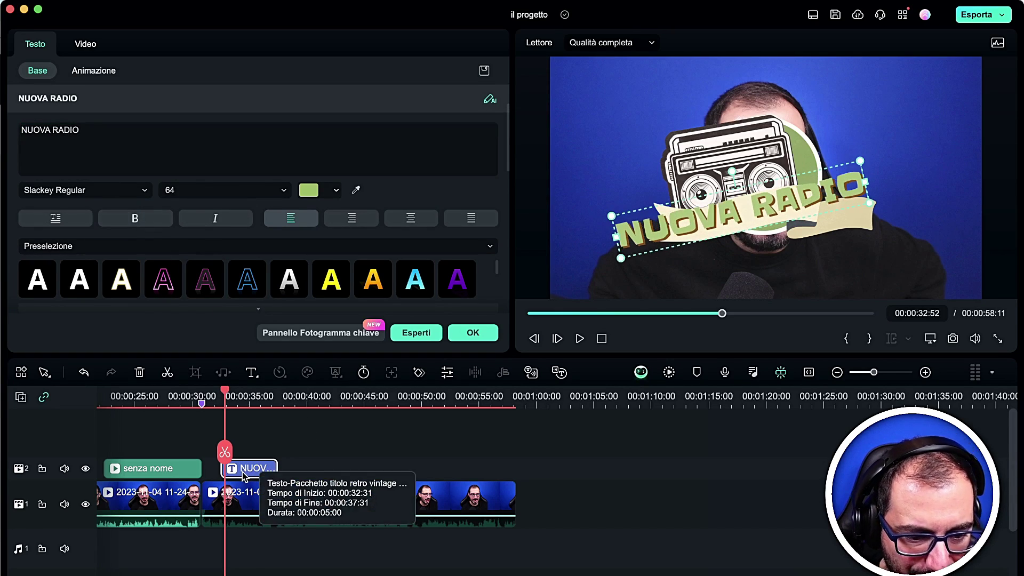
- Apply the yellow preset with black outline to the "NUOVA RADIO" text and play the title
click(331, 288)
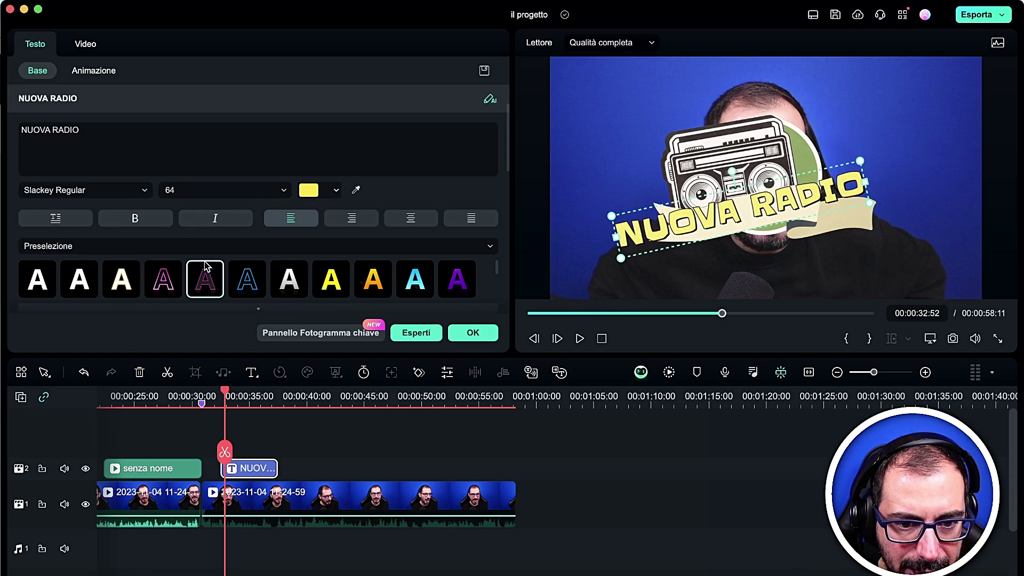
scroll(213, 298, down, 5)
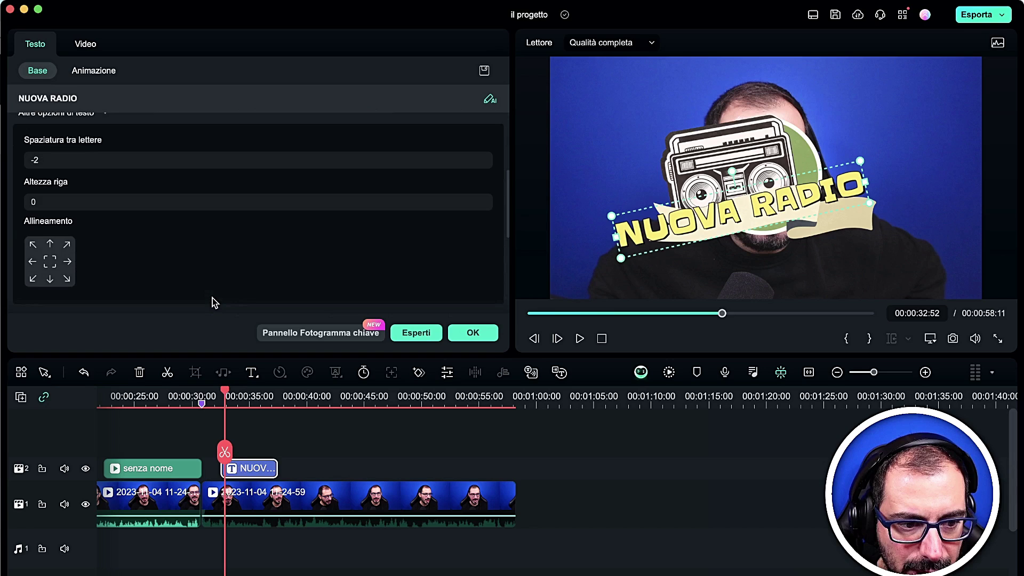
scroll(213, 297, up, 8)
key(space)
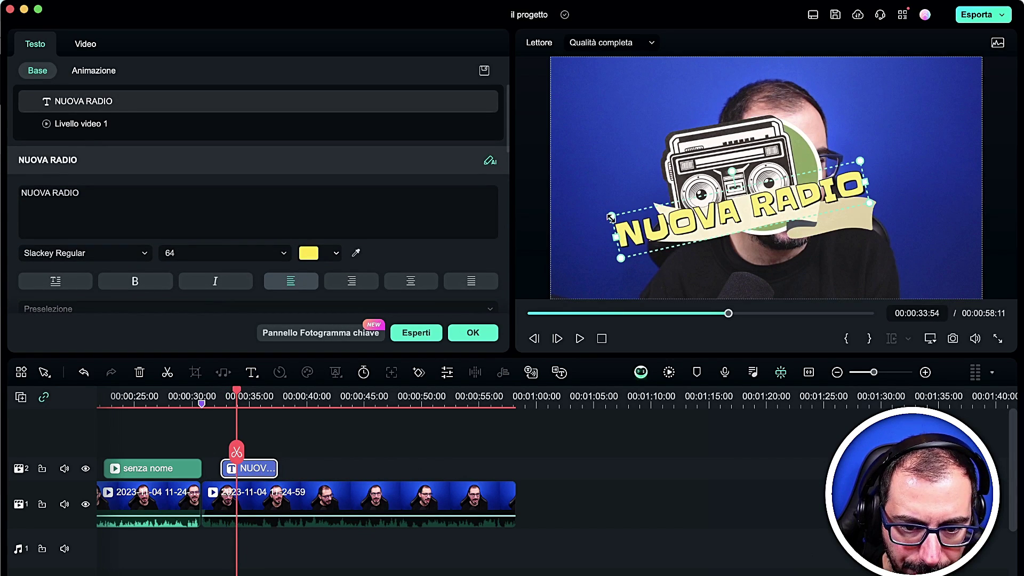
- Shrink the radio graphic into the frame's lower-left corner and move the "NUOVA RADIO" text to the frame's upper right
drag(627, 225, 744, 258)
click(735, 166)
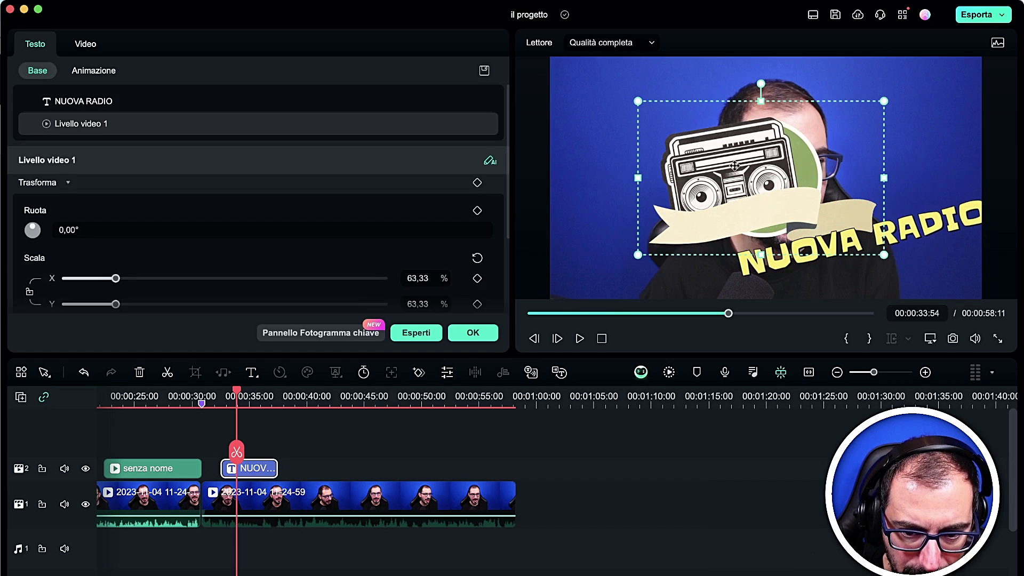
drag(837, 155, 749, 200)
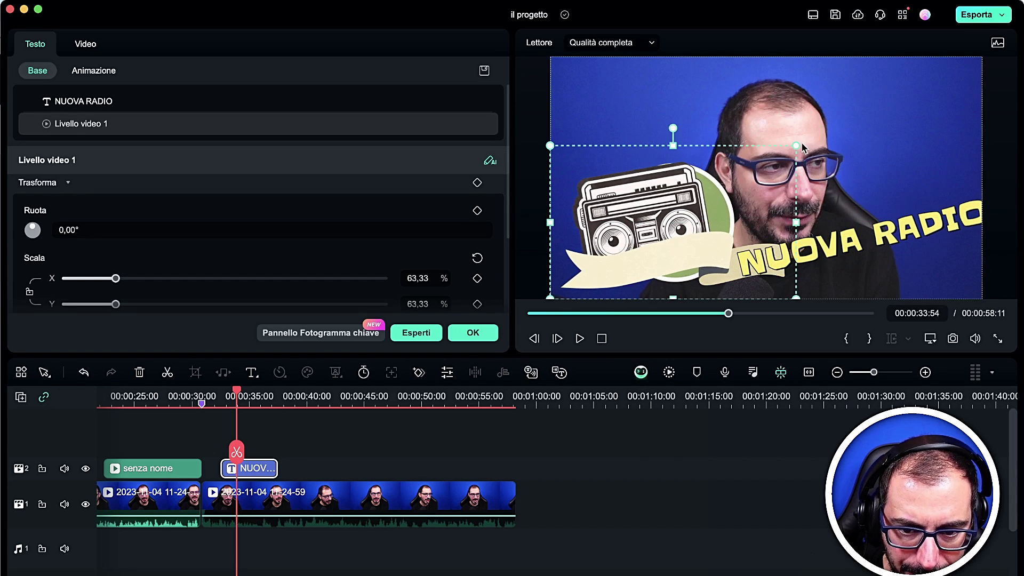
drag(794, 145, 679, 219)
click(792, 267)
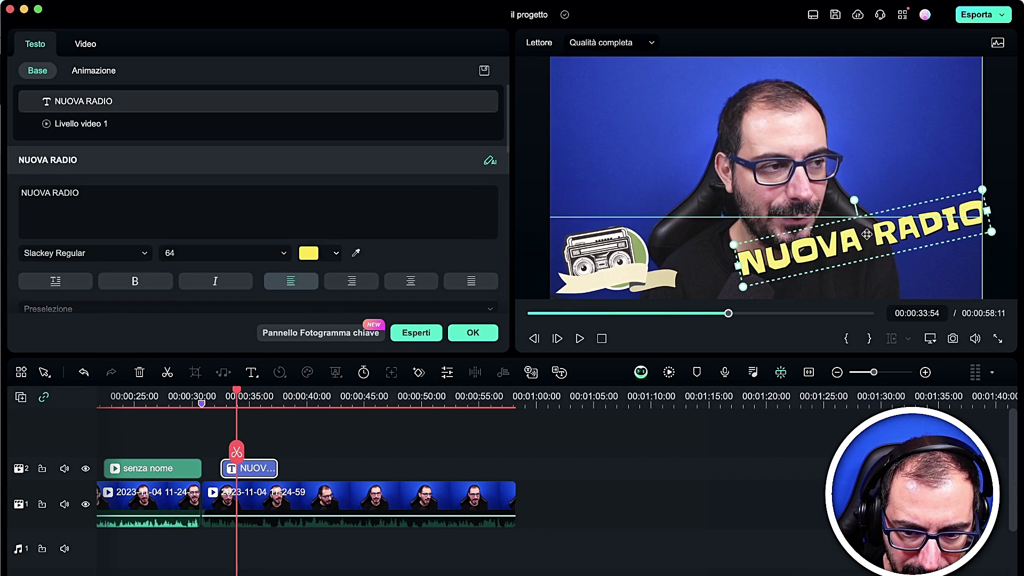
drag(792, 267, 782, 166)
- Play the rearranged radio title from its start at about 00:00:32 and close its settings
drag(237, 447, 220, 447)
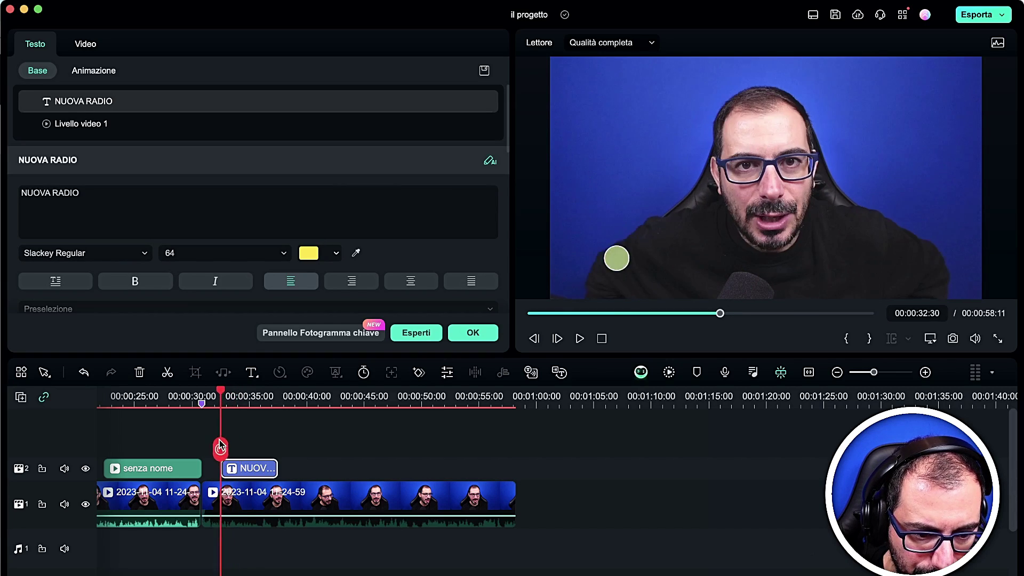
key(space)
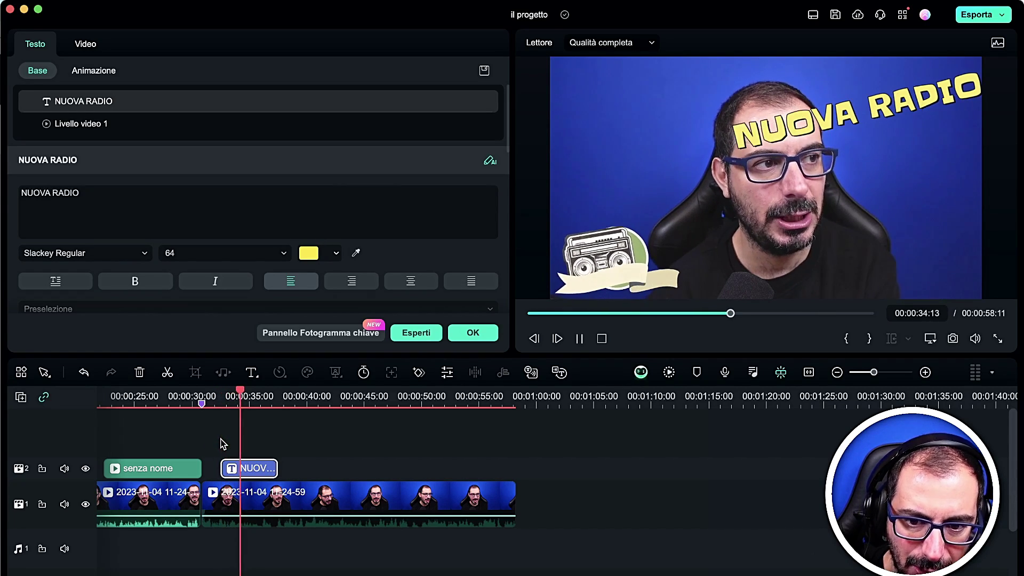
key(space)
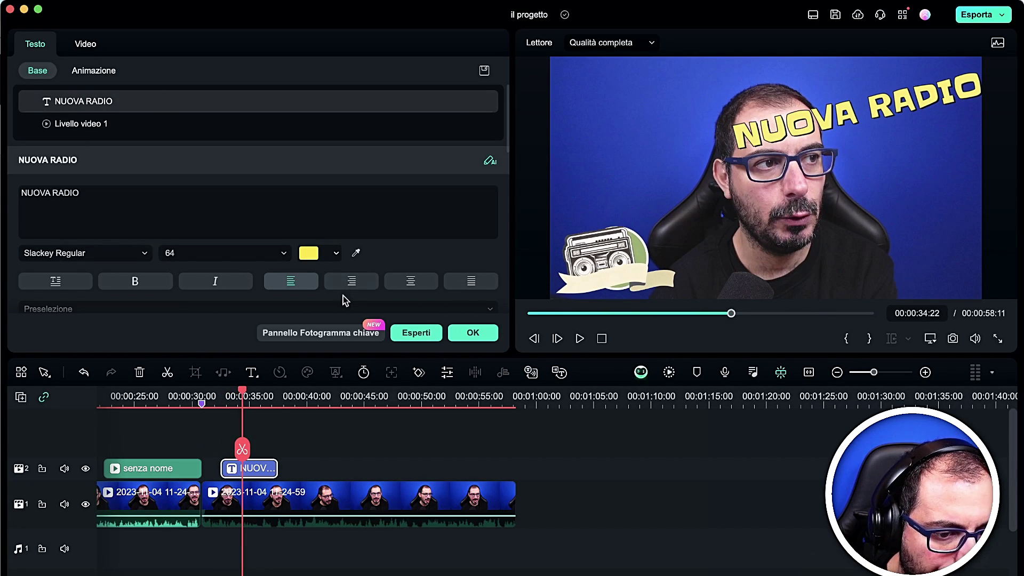
click(472, 332)
- Add the Nuovo Opener 1 title, place it on video track 2 at about 00:00:39, and play it
click(60, 281)
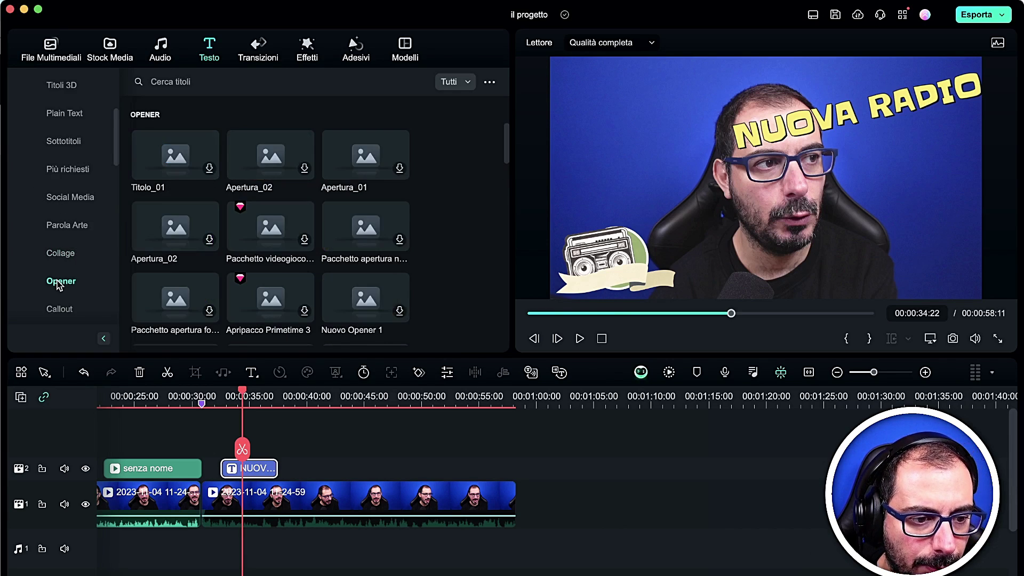
scroll(292, 191, down, 3)
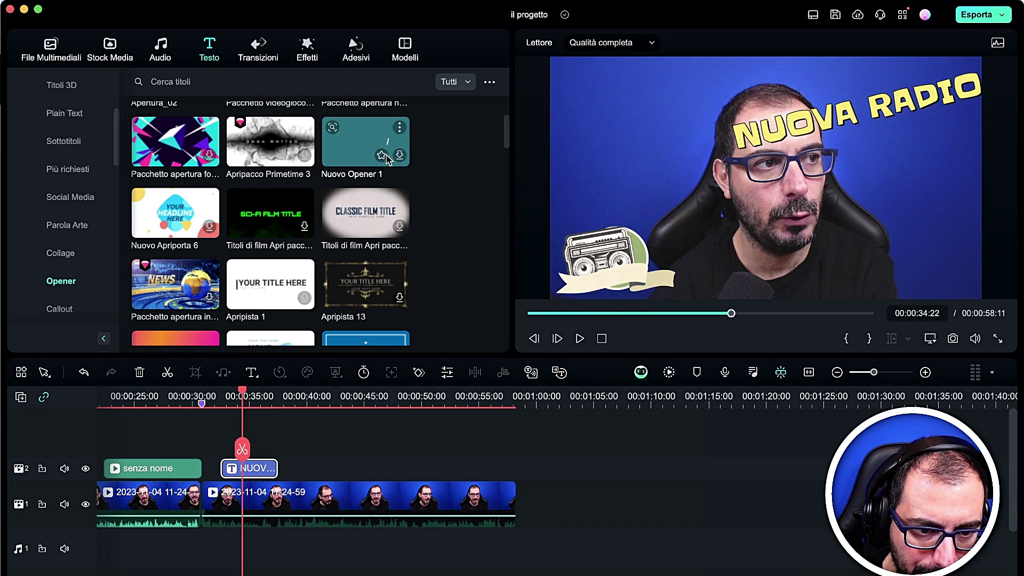
click(387, 155)
click(400, 155)
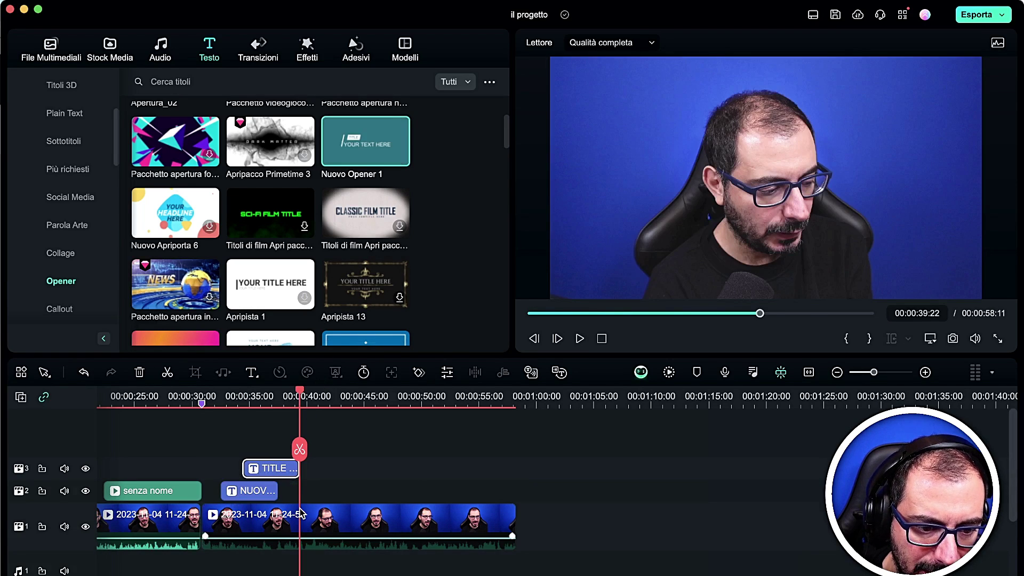
drag(272, 478, 332, 501)
key(space)
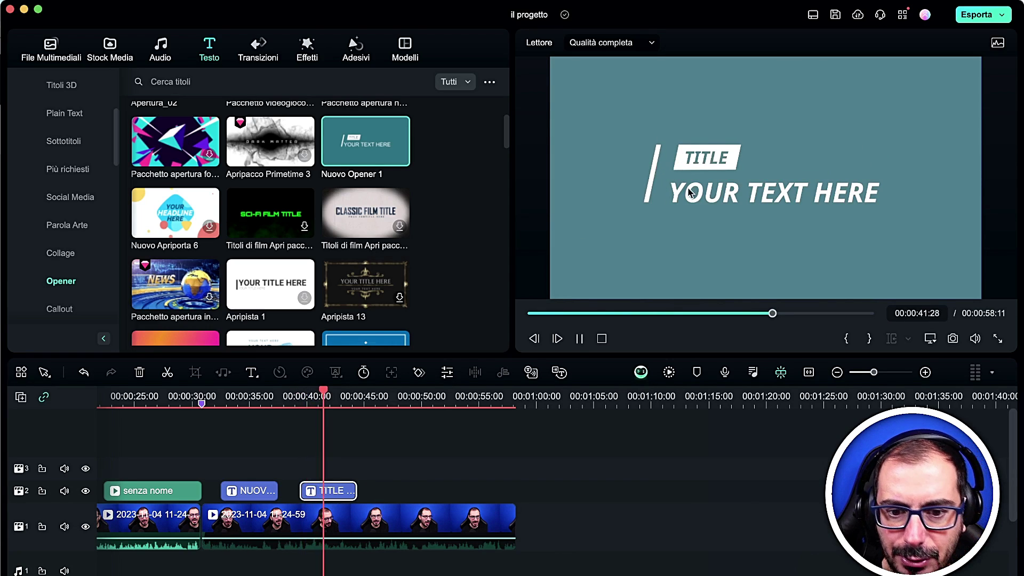
key(space)
- Add the premium "Essential Callout" title with green diamonds to video track 3 at about 00:00:47
scroll(363, 155, down, 10)
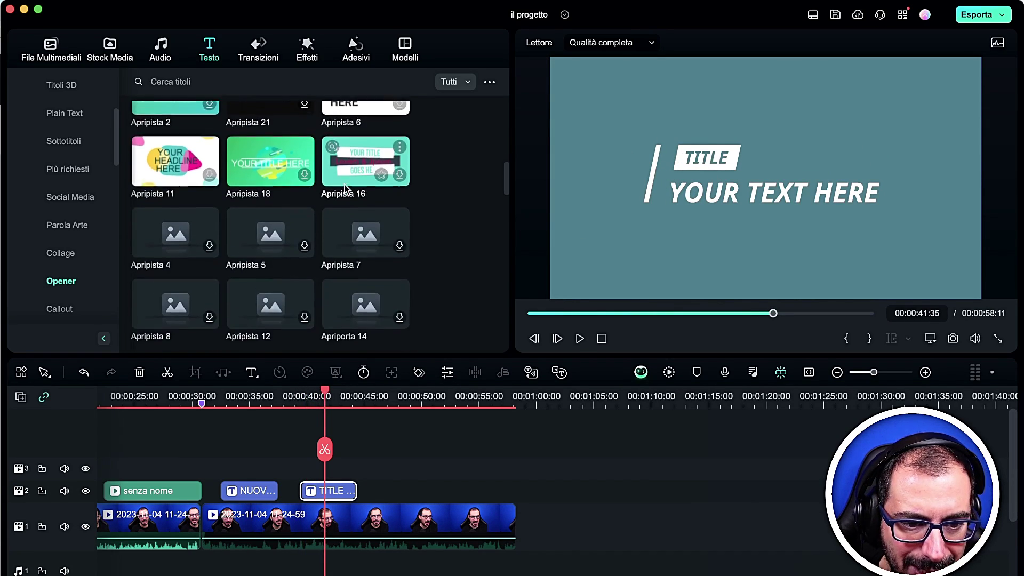
scroll(344, 190, down, 5)
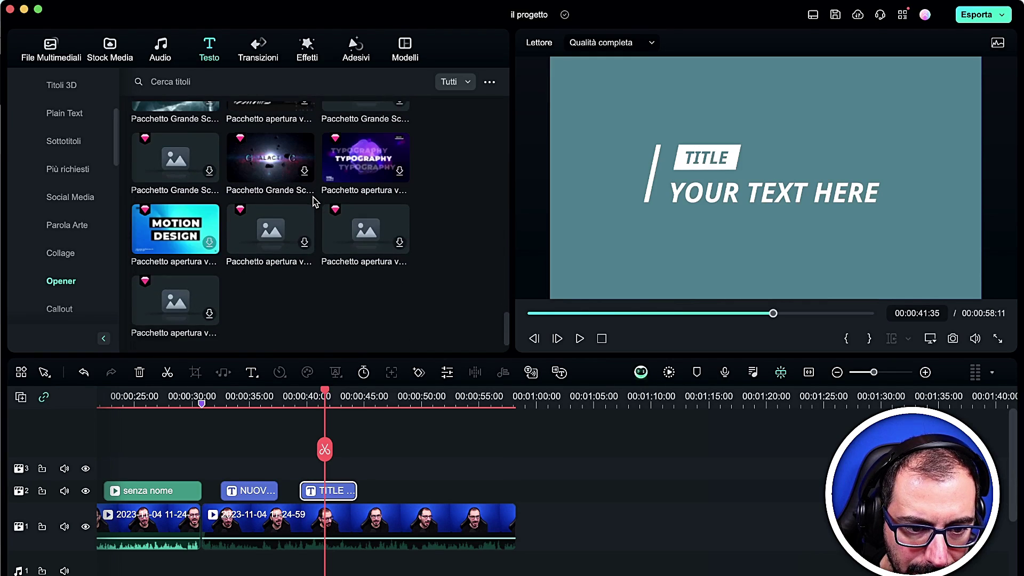
scroll(225, 304, down, 2)
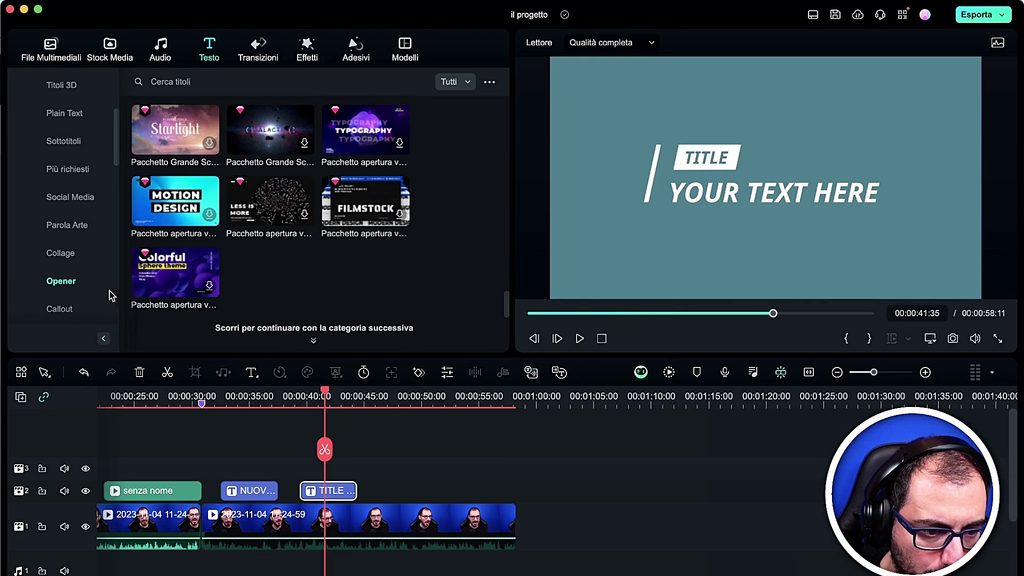
click(80, 309)
scroll(320, 256, down, 5)
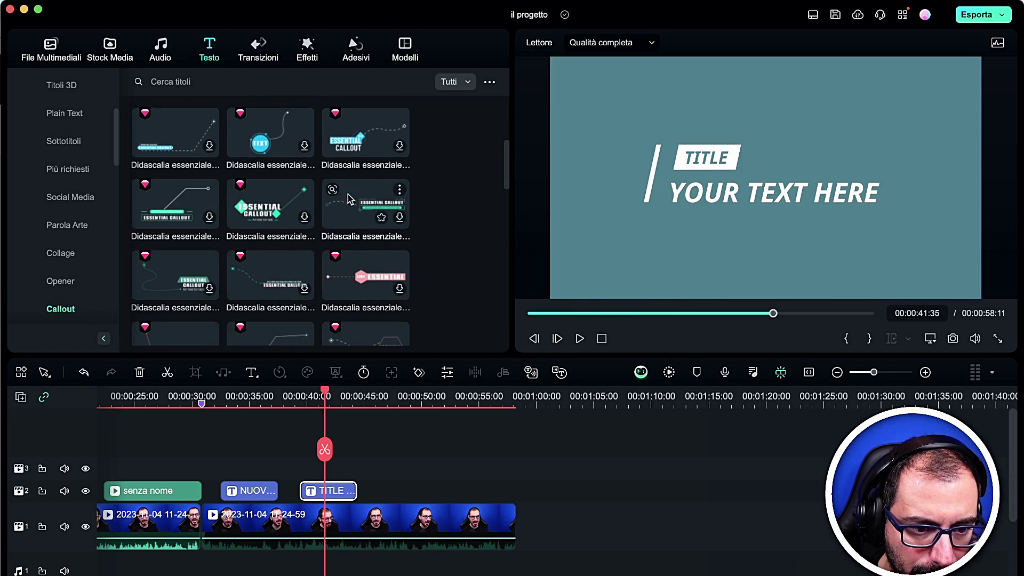
drag(269, 205, 336, 318)
drag(392, 476, 392, 475)
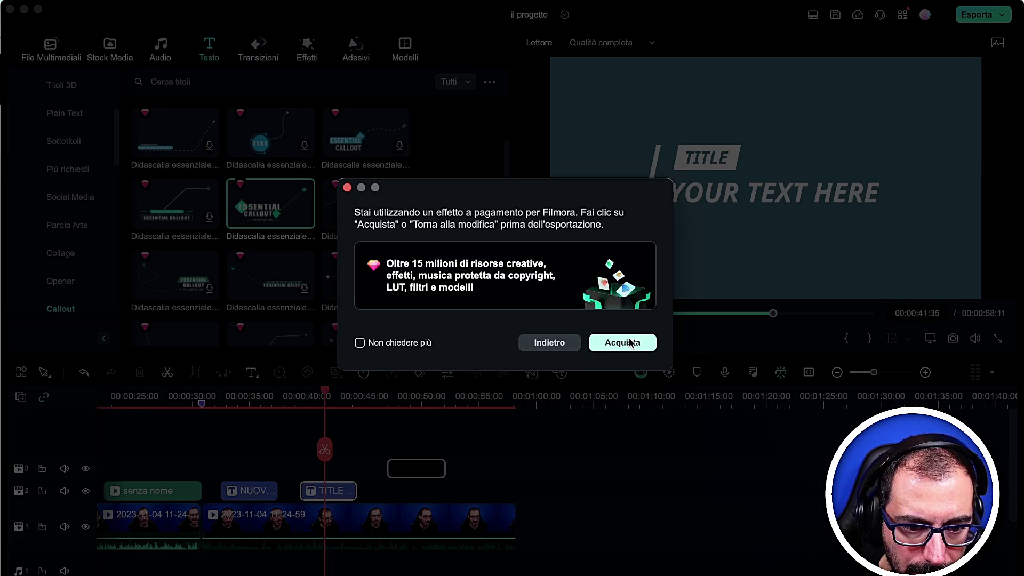
click(554, 348)
- Insert the simple callout with a circle and four-item list before the Essential Callout and play both titles
scroll(341, 251, down, 10)
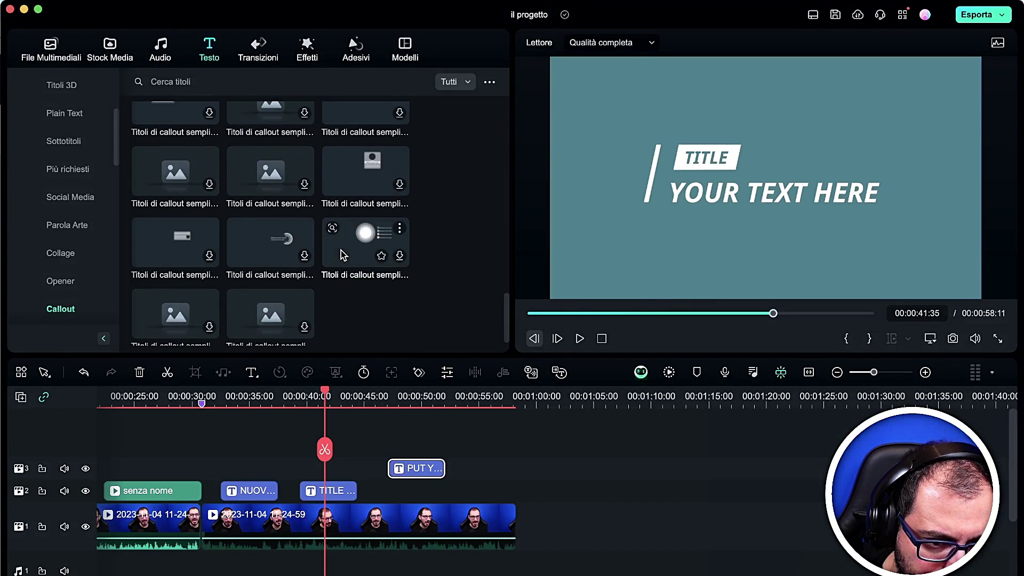
drag(355, 245, 392, 460)
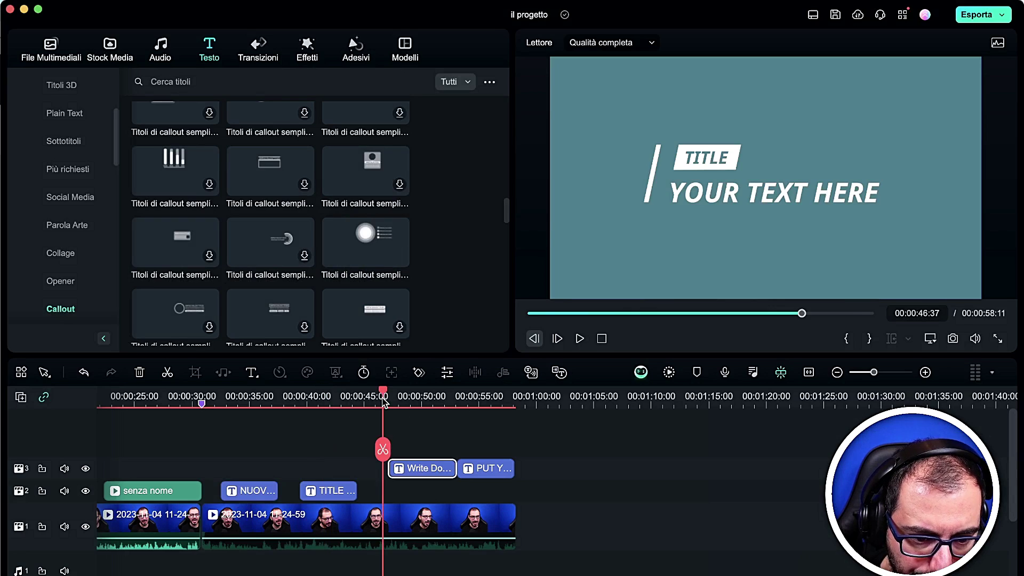
key(space)
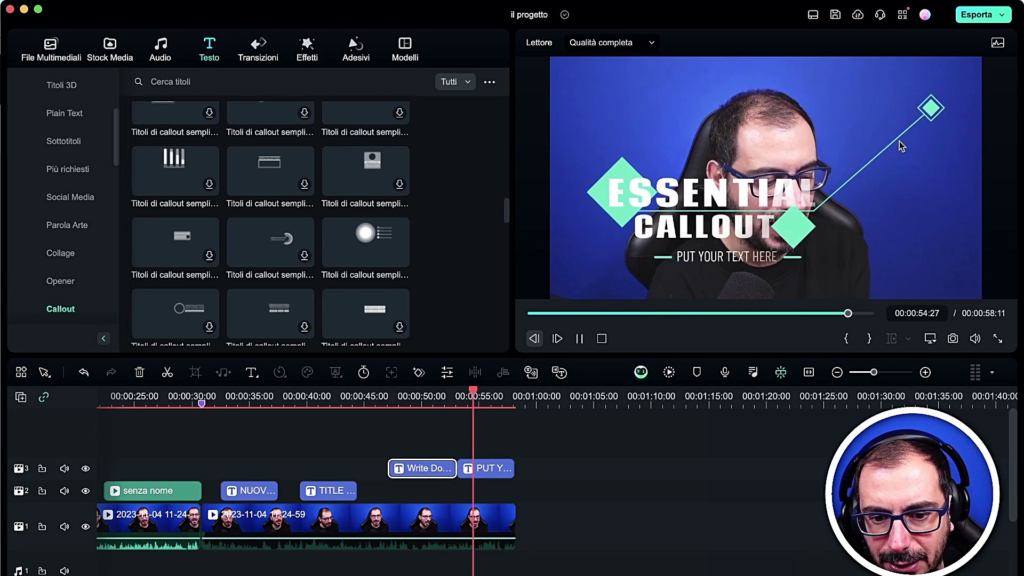
key(space)
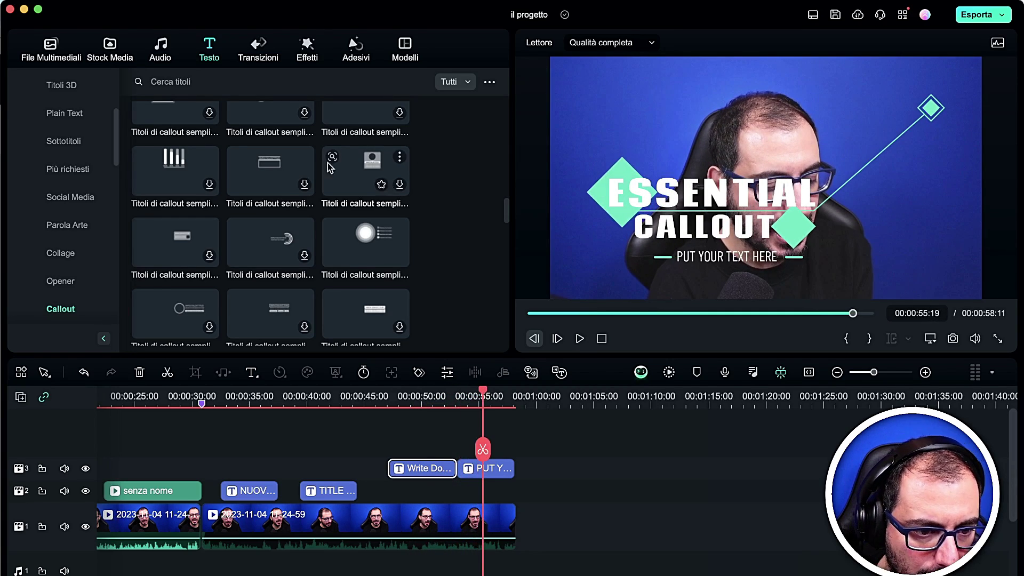
- Insert the simple callout with four percentage bars before the other two callouts on track 3 and delete those two
drag(396, 416, 363, 469)
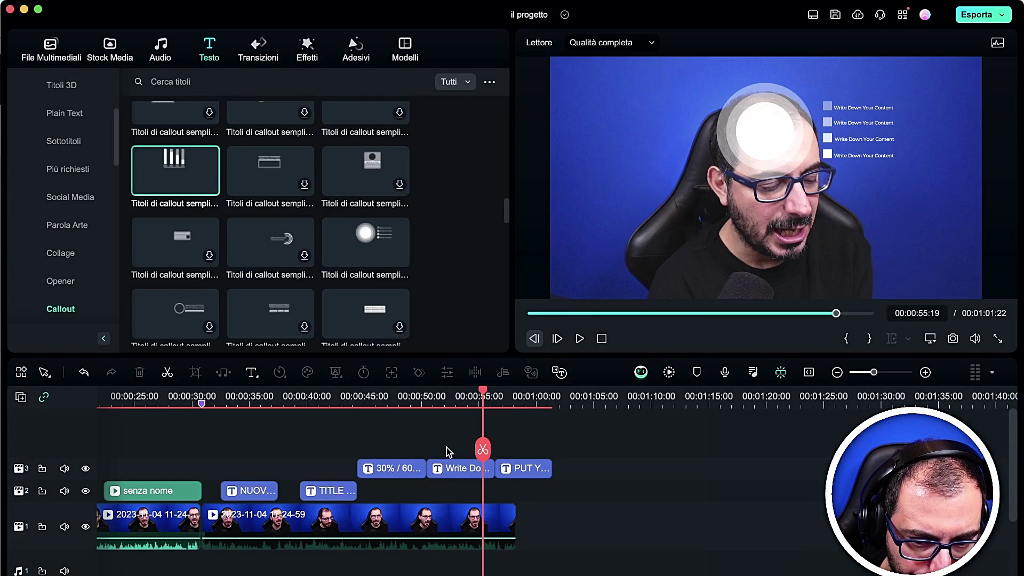
key(Delete)
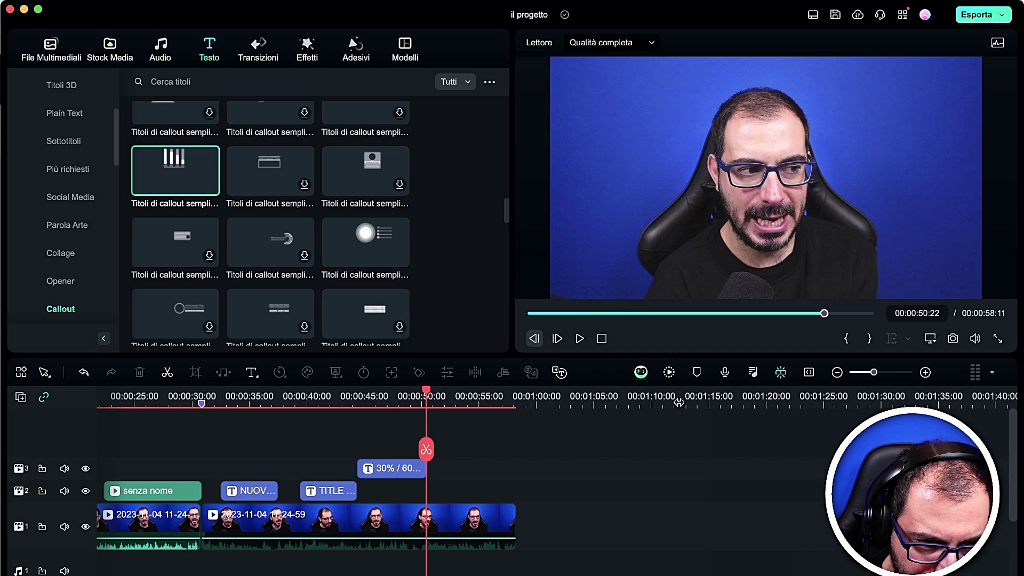
- Play the percentage-bar callout from its start and delete its 60% text layer
drag(426, 449, 352, 443)
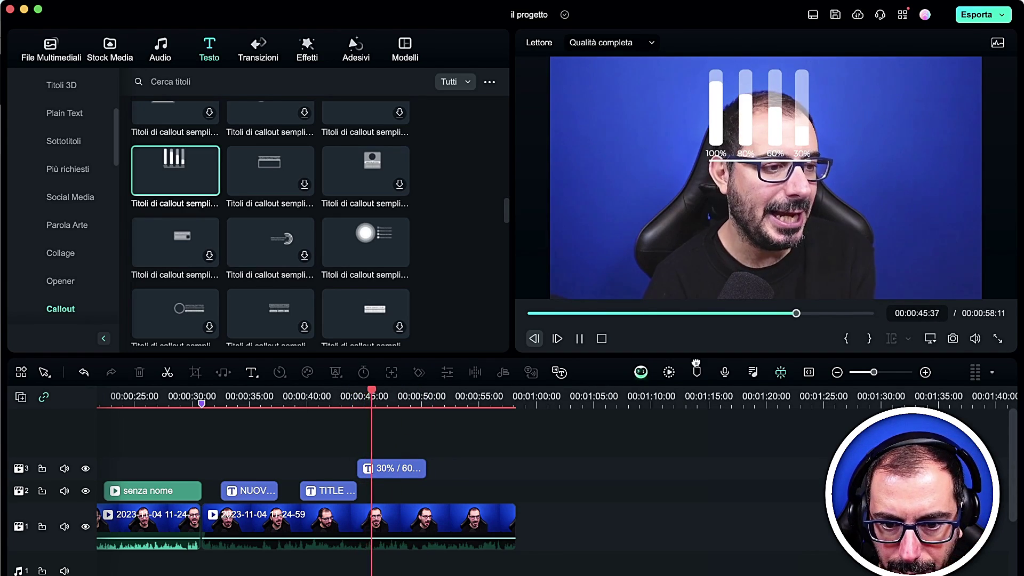
key(space)
double_click(412, 471)
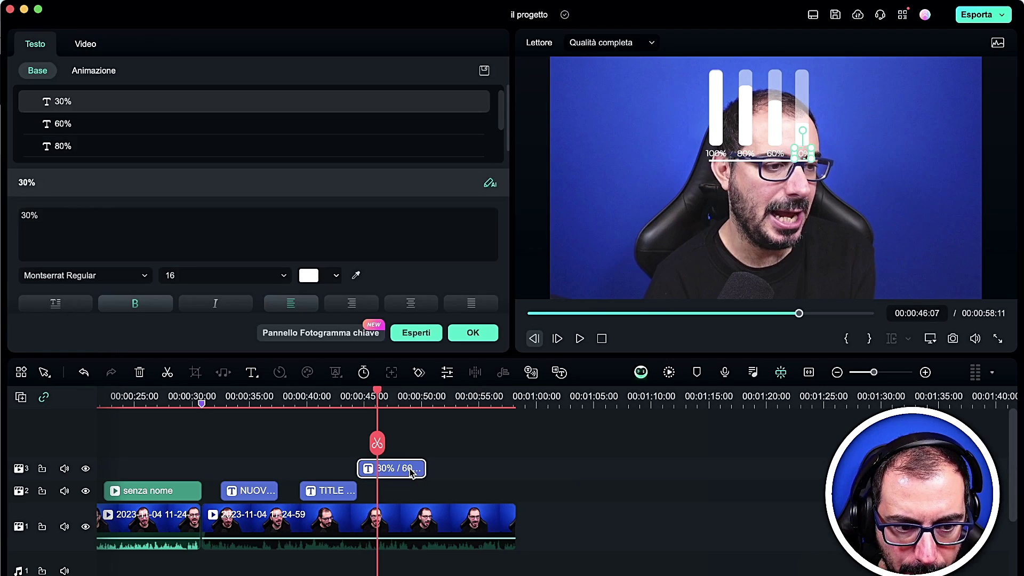
scroll(110, 110, down, 2)
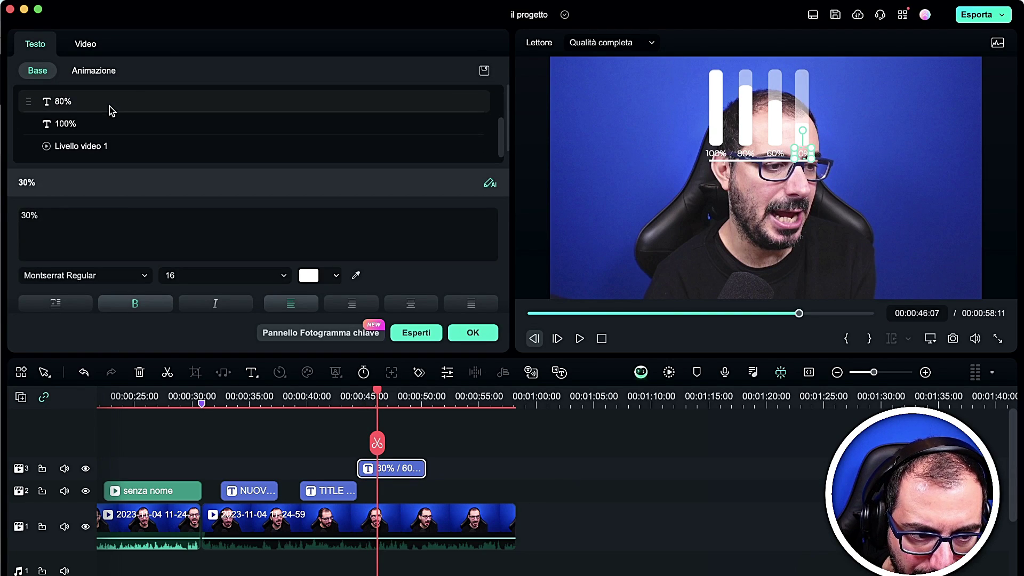
scroll(110, 117, up, 2)
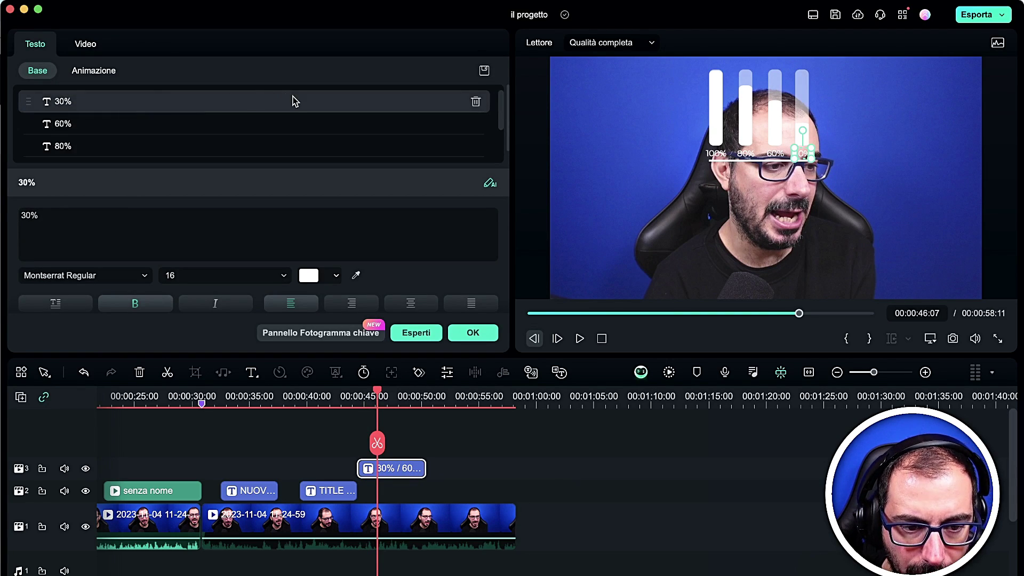
mouse_move(430, 122)
click(475, 125)
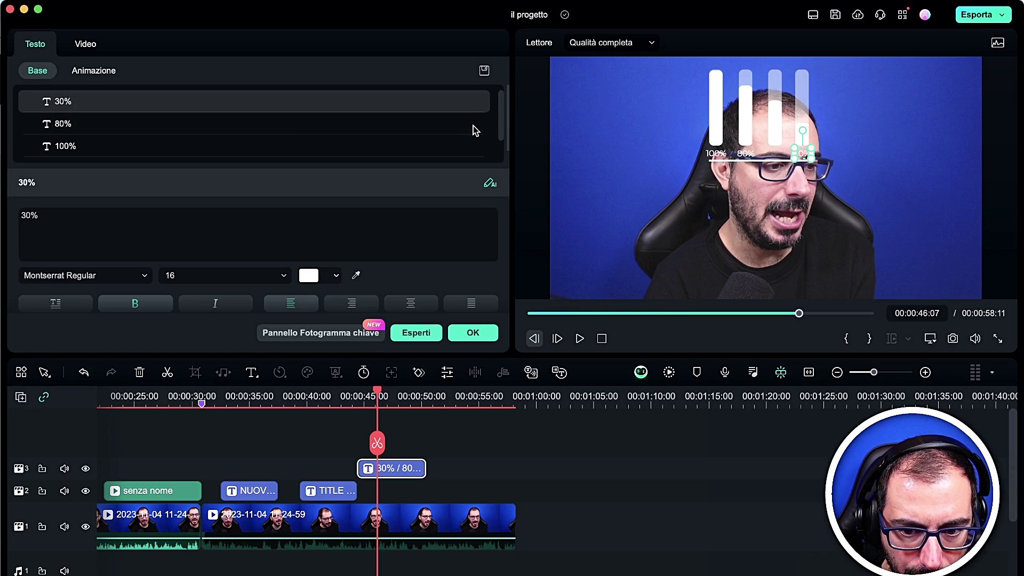
- Examine the editable settings of the callout's 80% text and its bar graphic layer
click(207, 133)
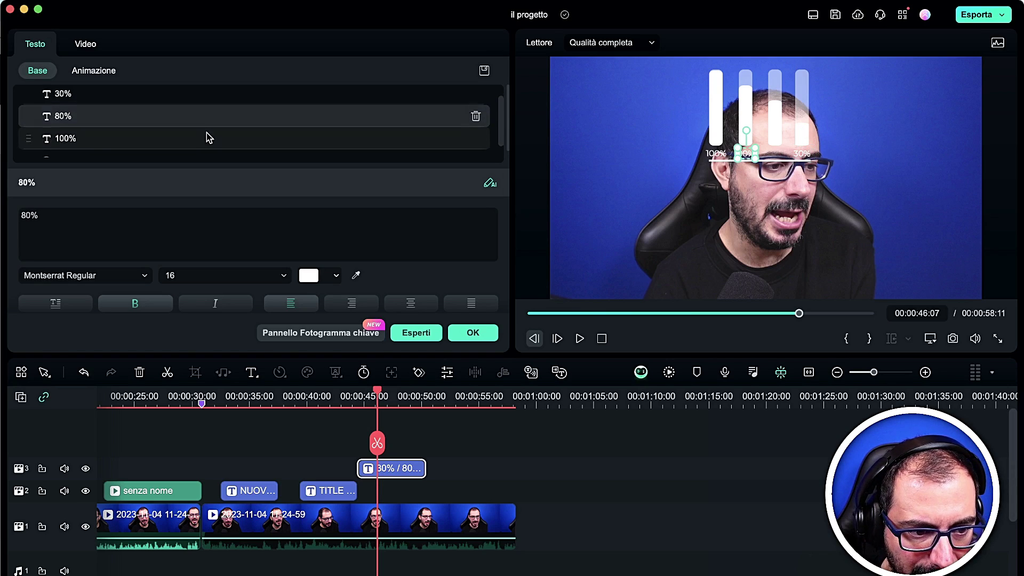
scroll(207, 133, down, 1)
scroll(207, 134, up, 1)
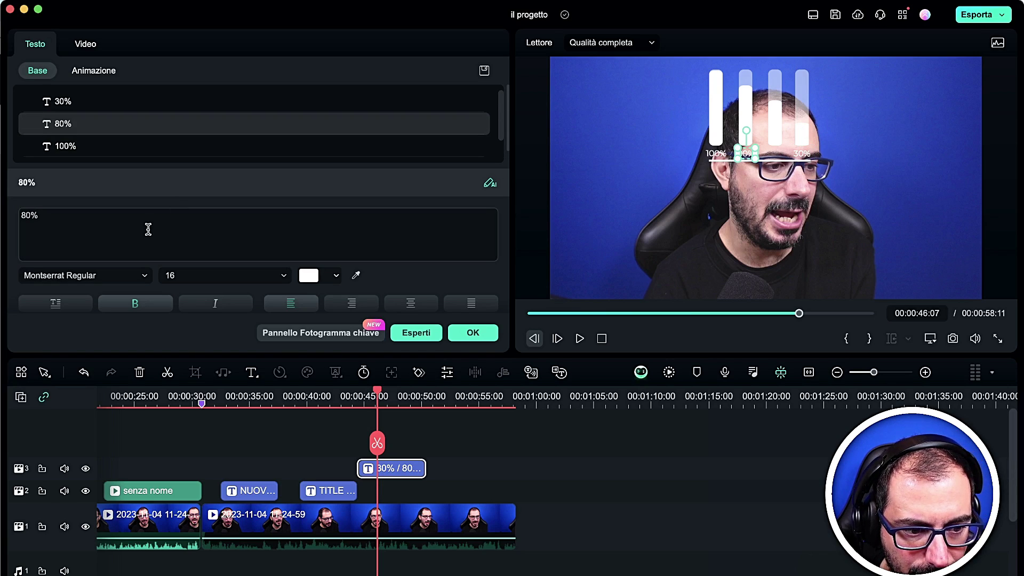
click(773, 115)
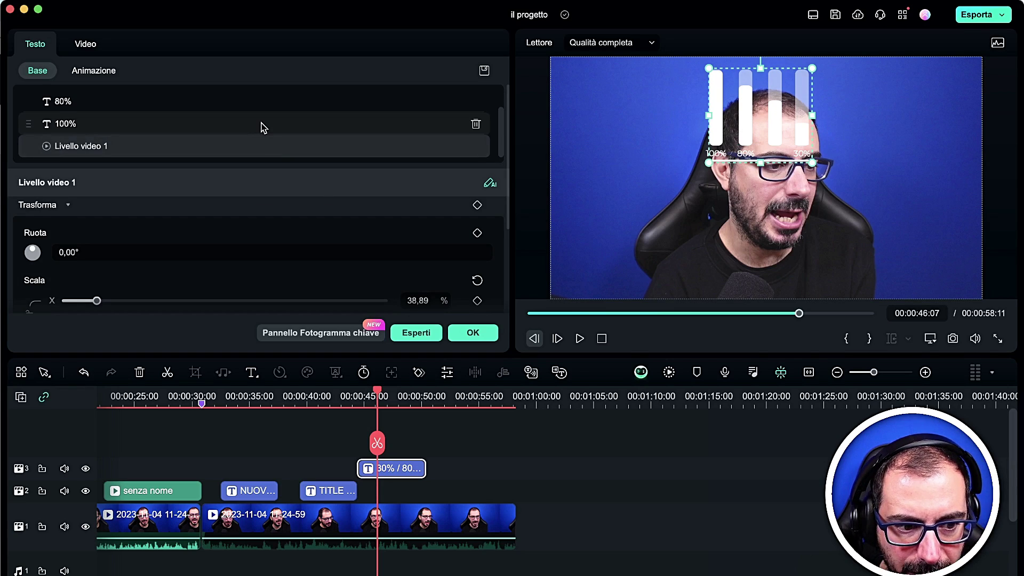
scroll(261, 127, up, 2)
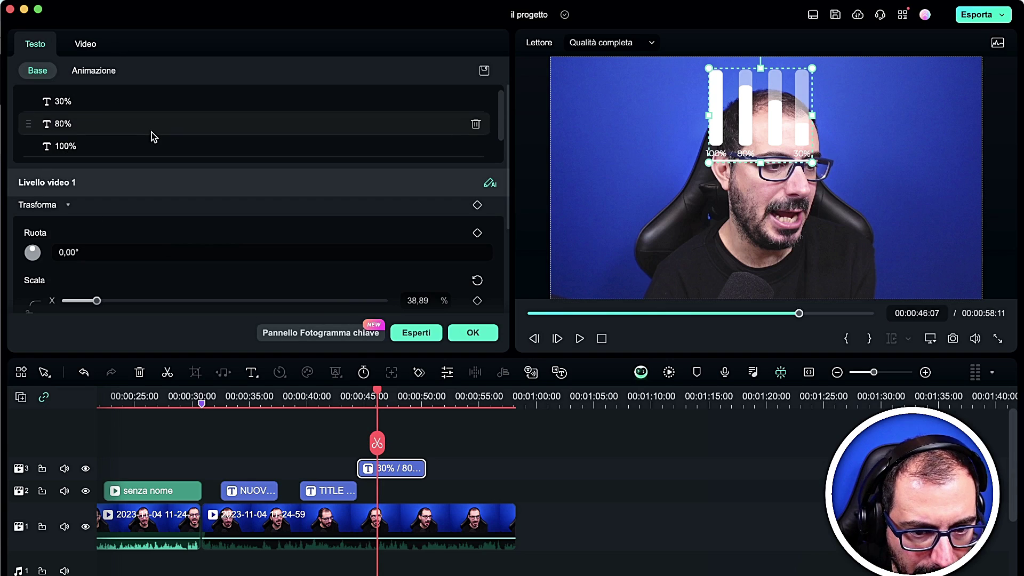
- Save the modified callout as a custom title preset named "Il Mio Preset1" and close its settings
click(475, 67)
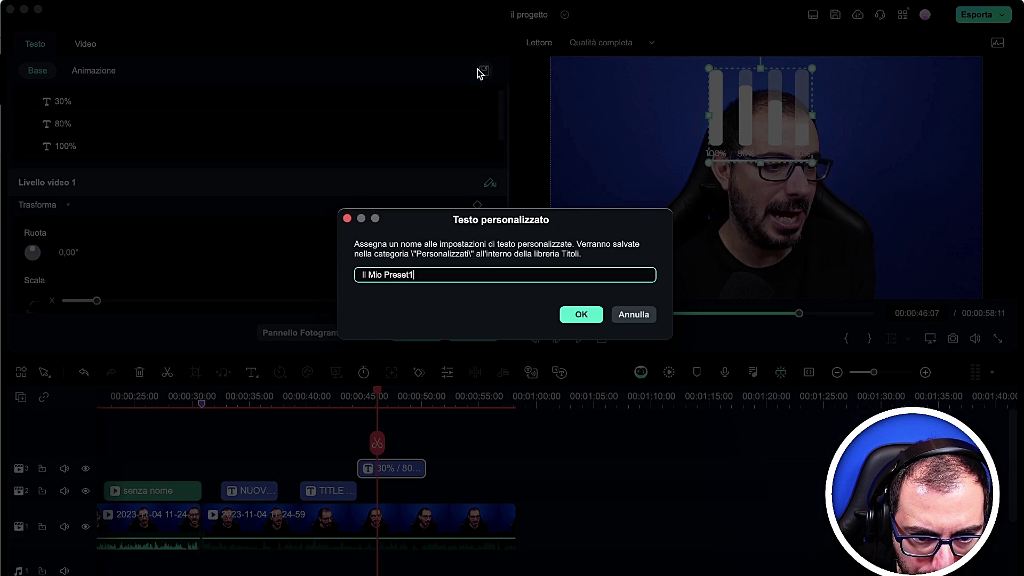
click(600, 322)
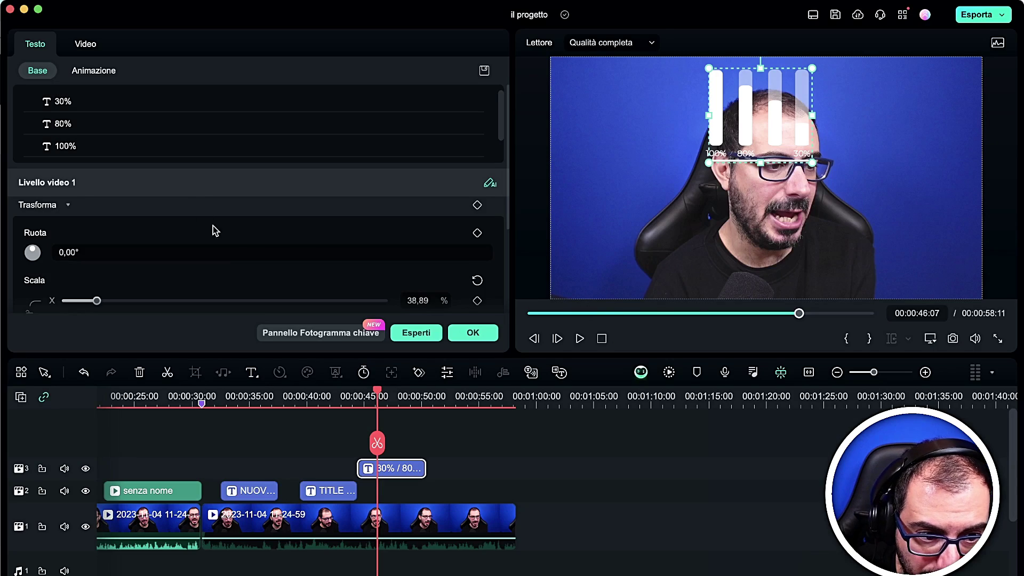
scroll(181, 190, down, 3)
scroll(326, 233, up, 3)
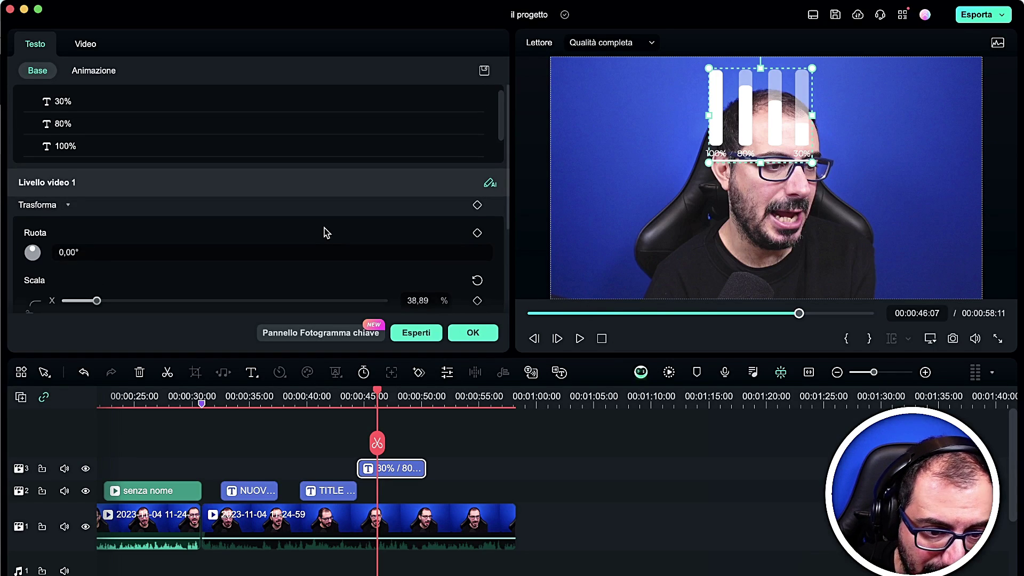
click(484, 338)
- Browse the title templates in the Educazione and Fine schermo categories
scroll(347, 239, up, 3)
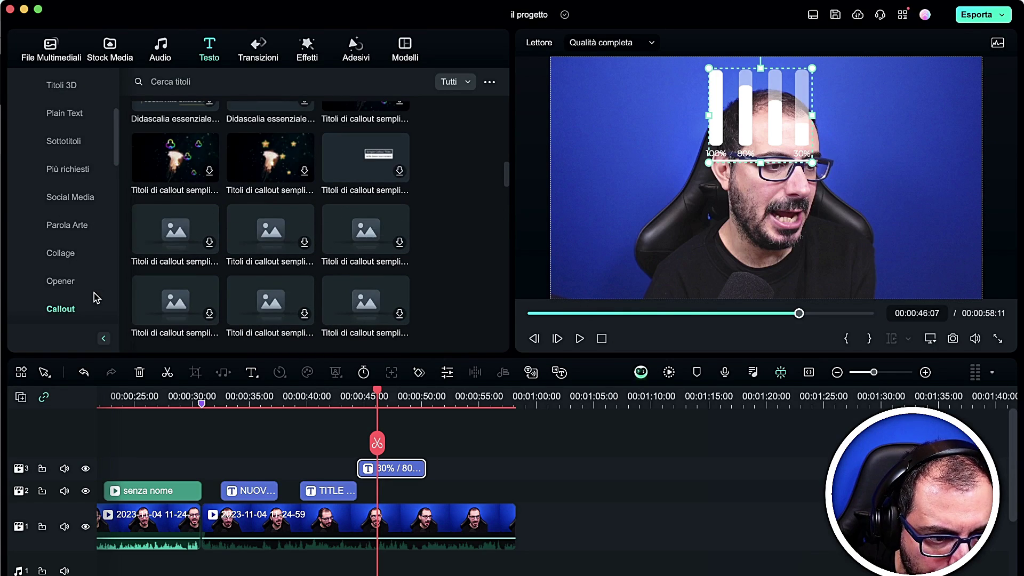
scroll(94, 293, down, 5)
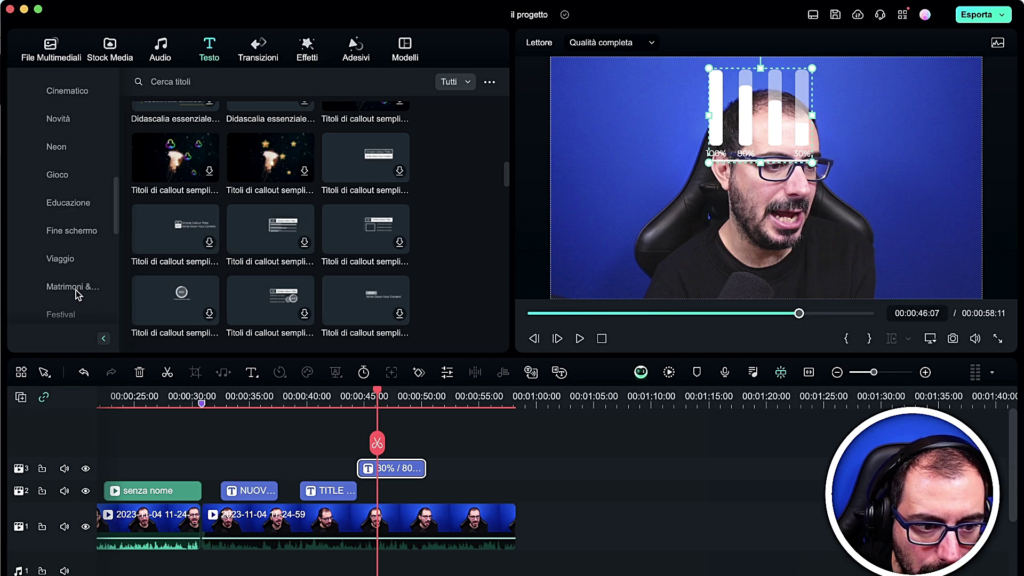
click(72, 204)
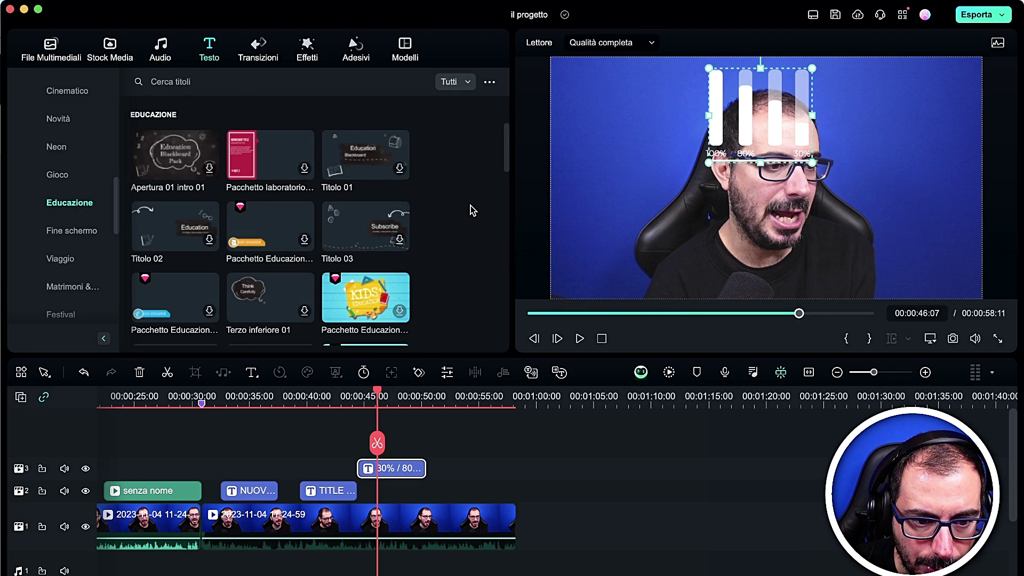
scroll(470, 208, down, 10)
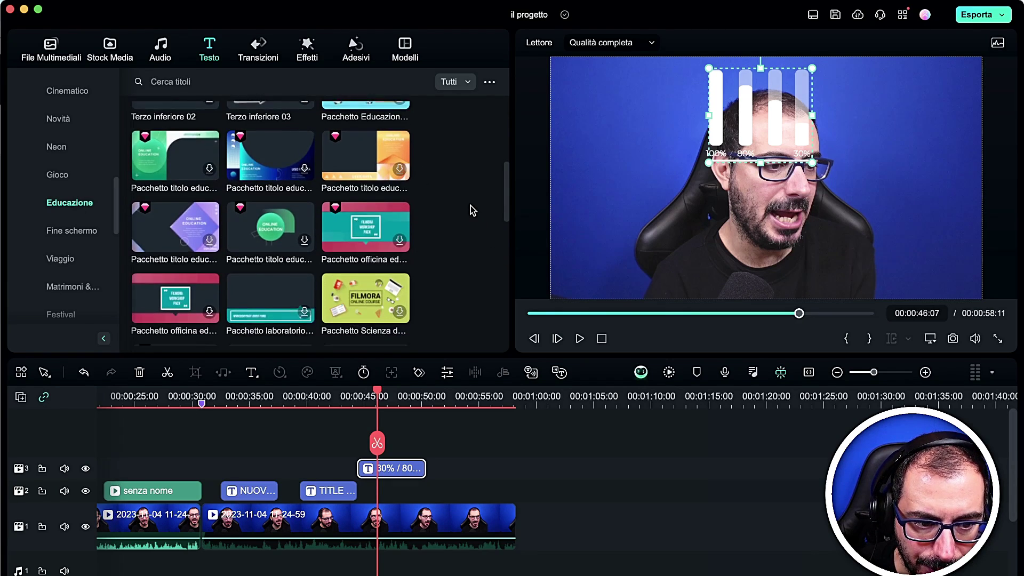
scroll(471, 208, down, 10)
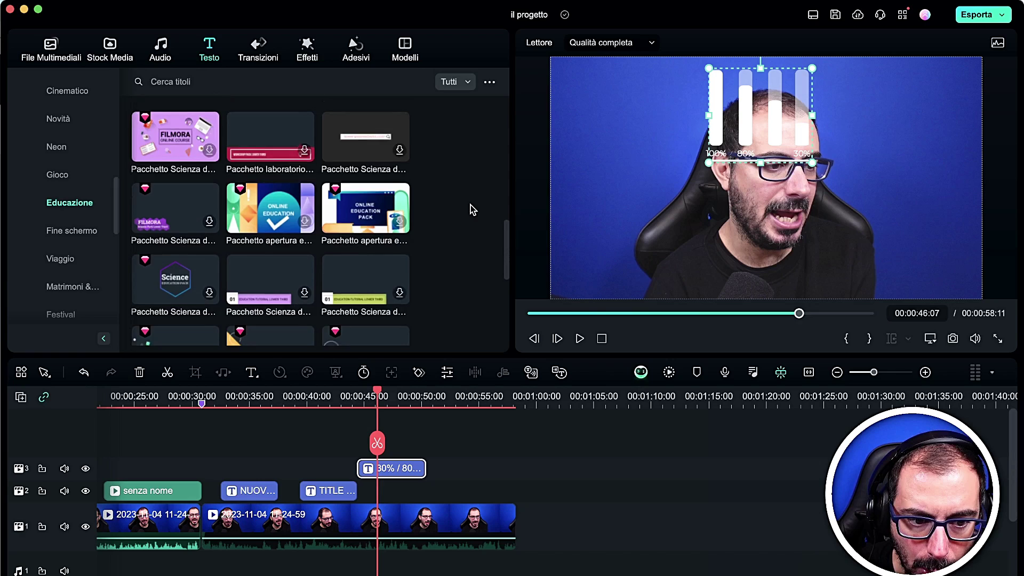
scroll(471, 208, down, 8)
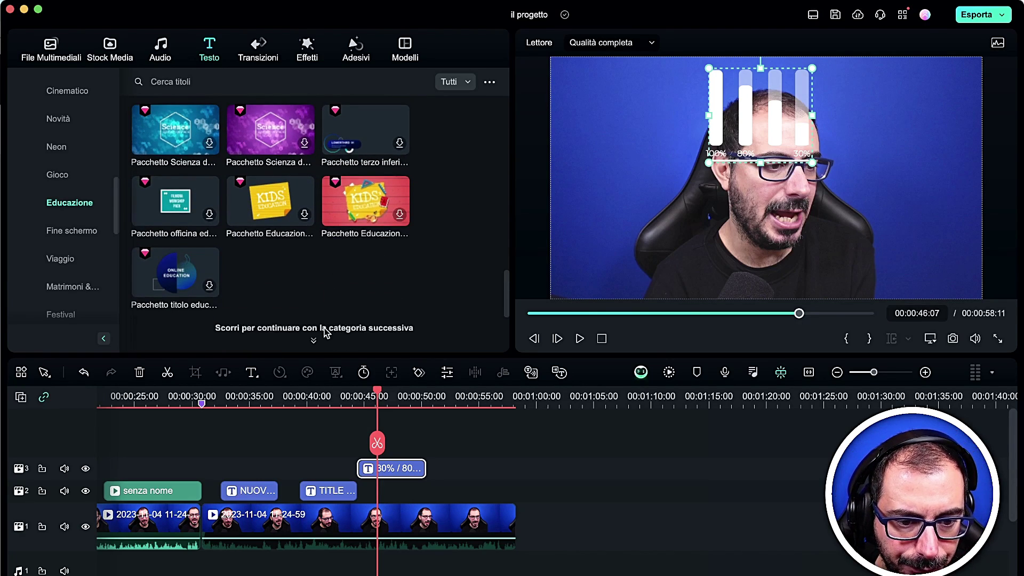
click(81, 228)
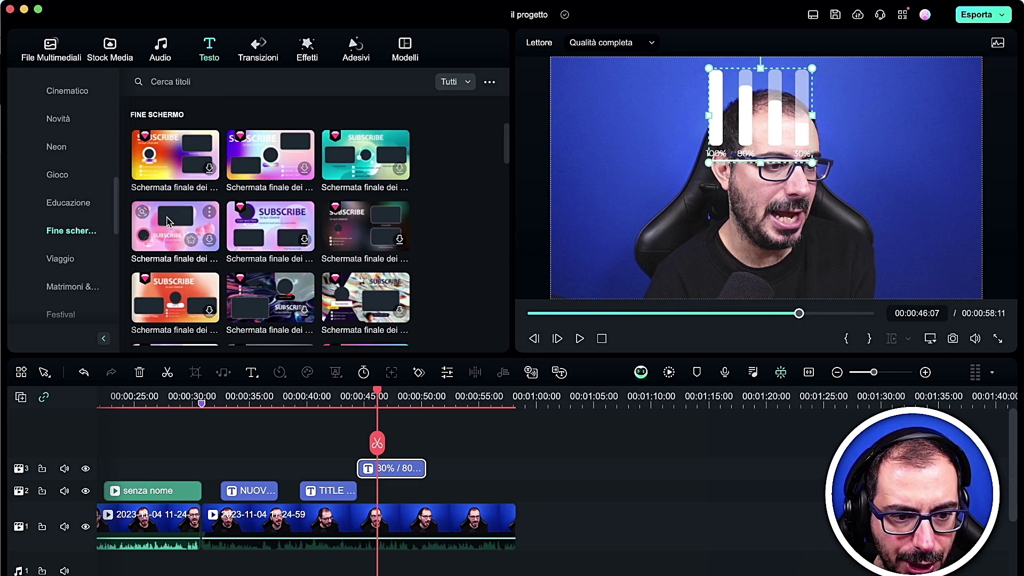
scroll(263, 234, down, 6)
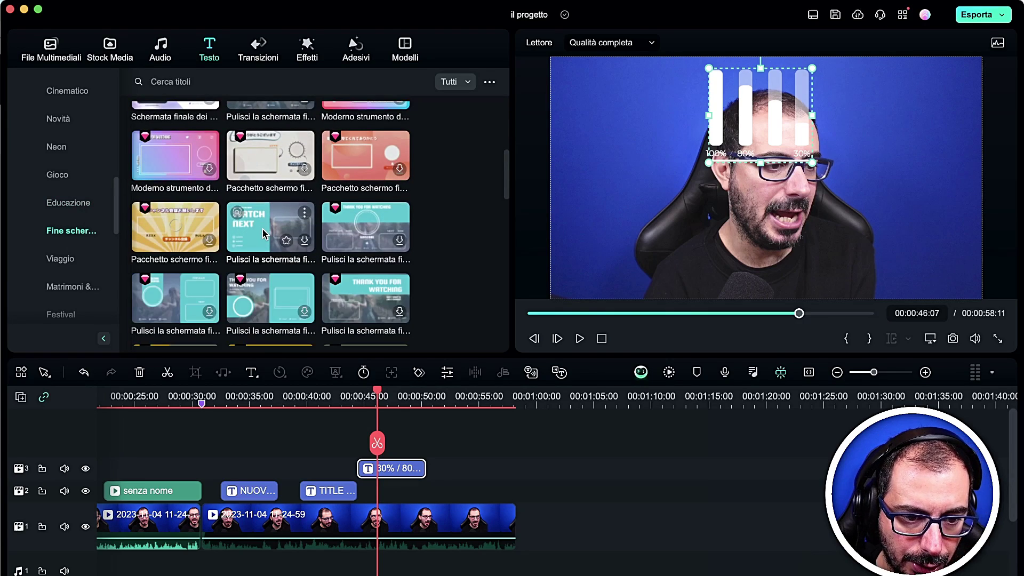
- Browse the remaining Fine schermo titles and preview City Travel templates, including Titolo_02, in the Viaggio category
scroll(263, 234, down, 10)
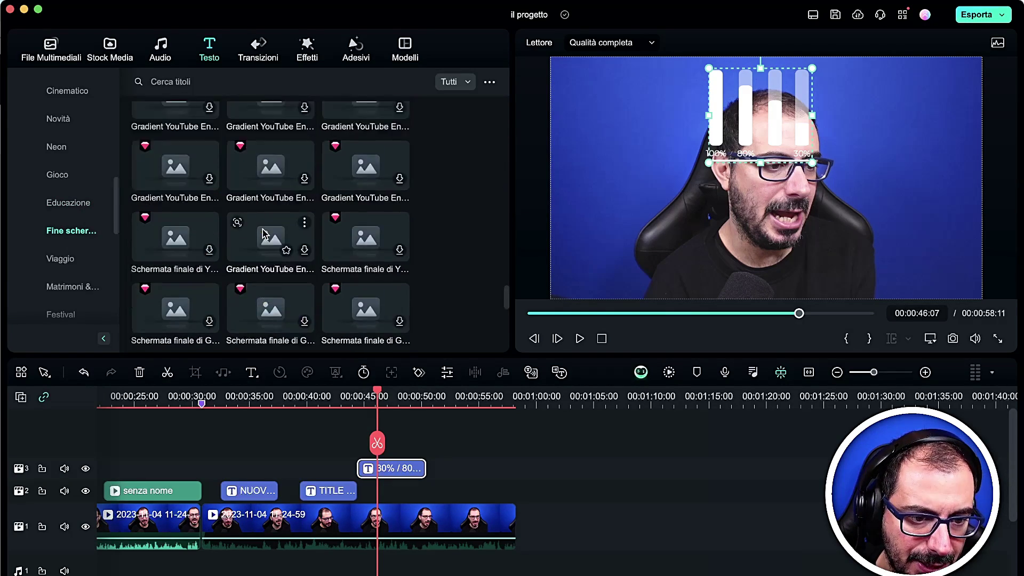
scroll(67, 213, down, 4)
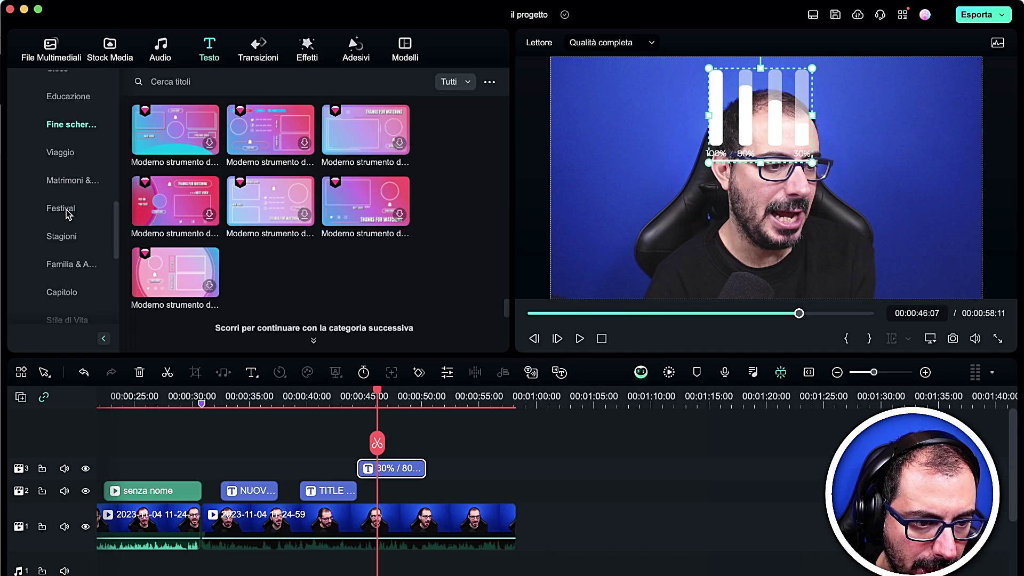
click(62, 152)
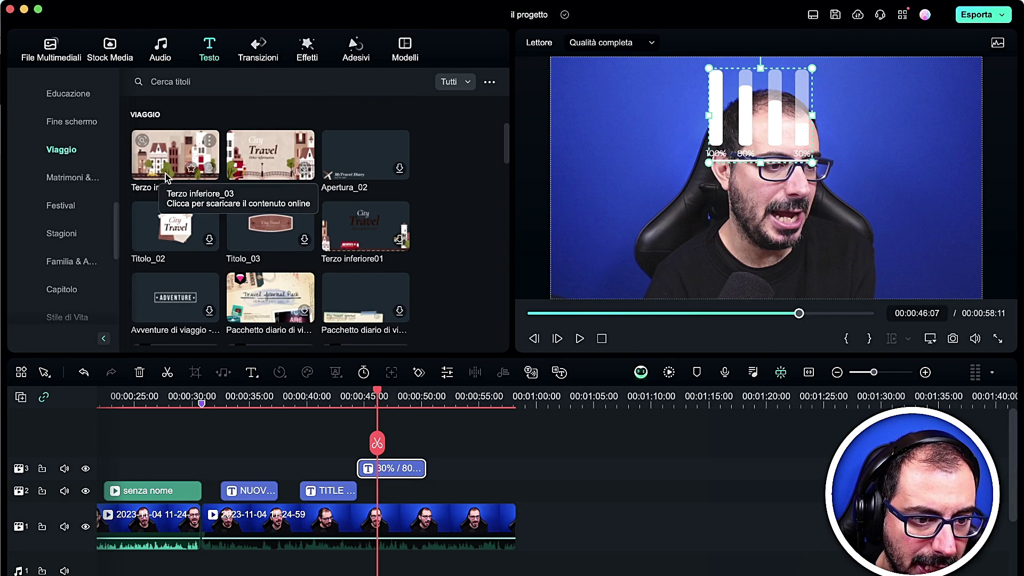
click(208, 169)
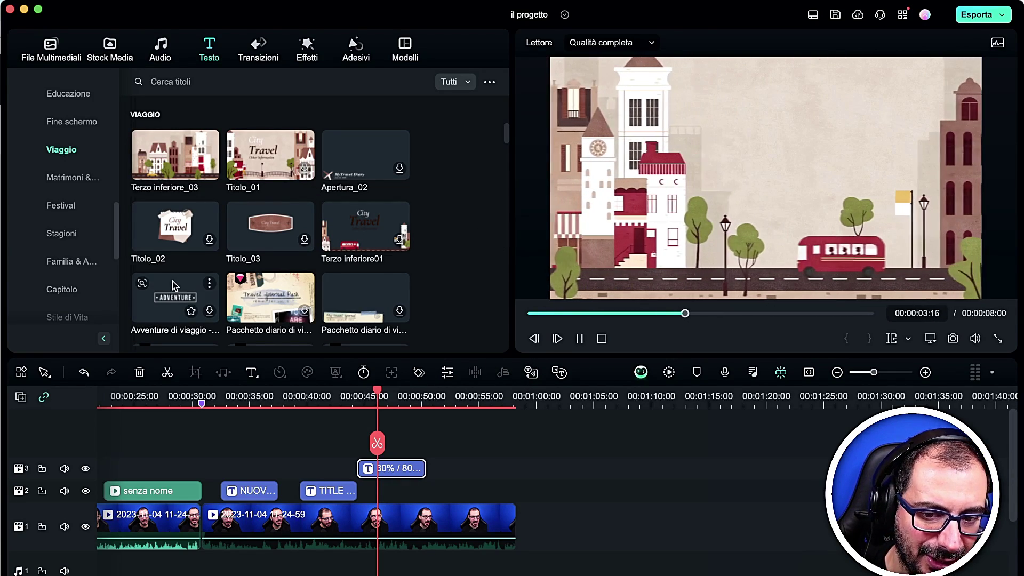
scroll(186, 246, down, 3)
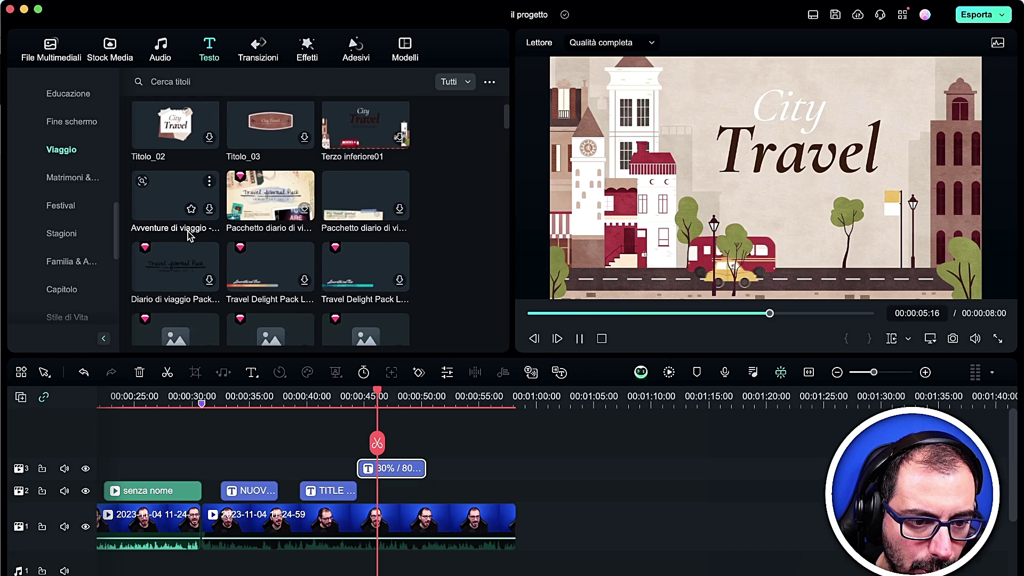
scroll(189, 235, up, 3)
click(162, 211)
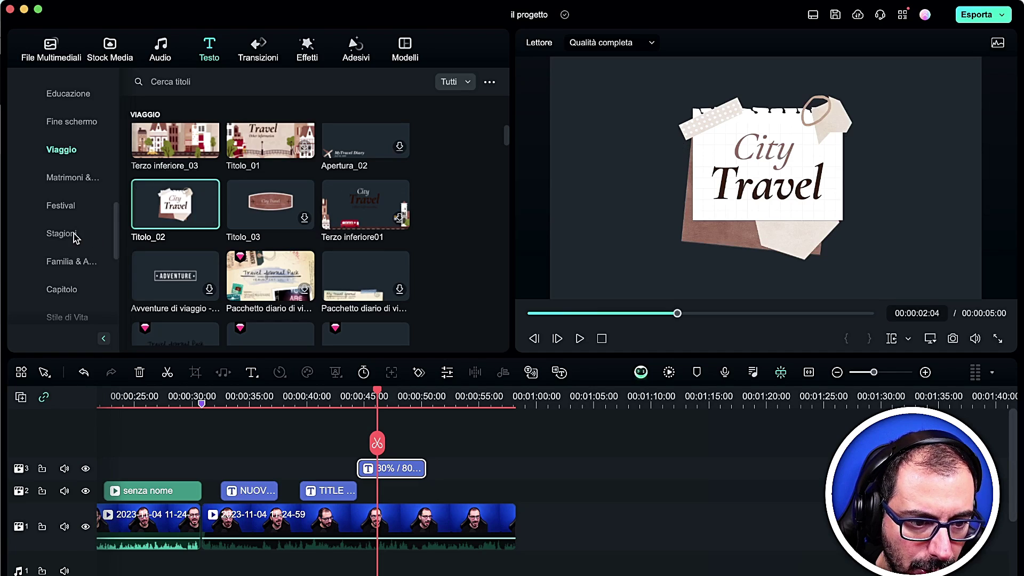
- Browse the title templates in the Business and Branding categories
scroll(75, 239, down, 5)
scroll(74, 249, up, 1)
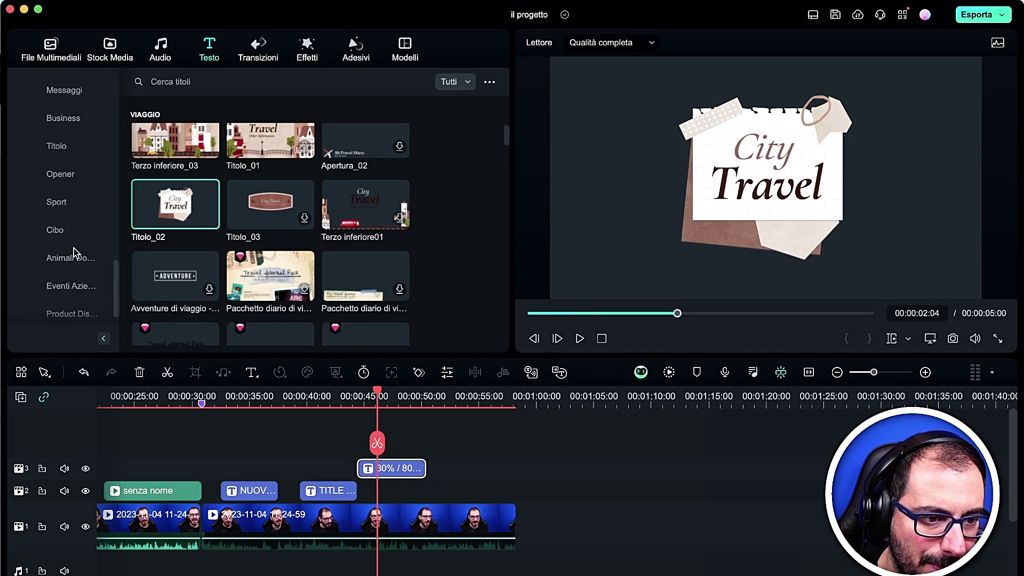
click(62, 118)
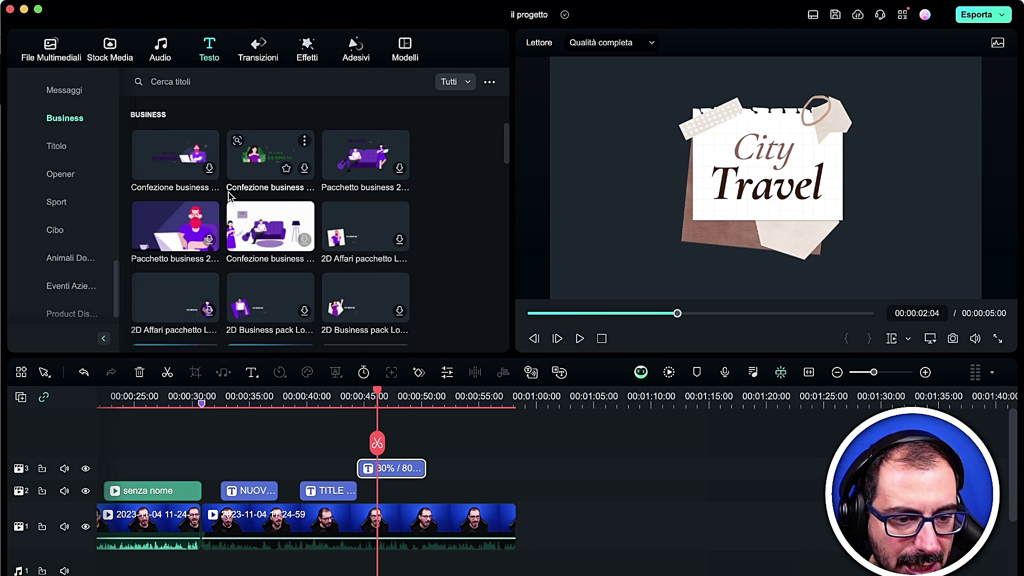
scroll(229, 195, down, 10)
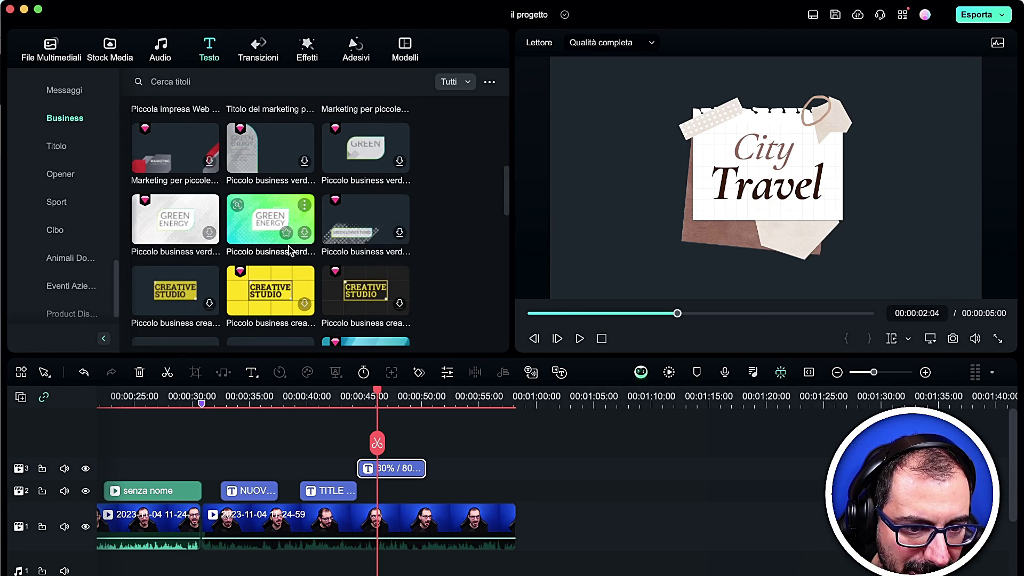
scroll(289, 246, down, 3)
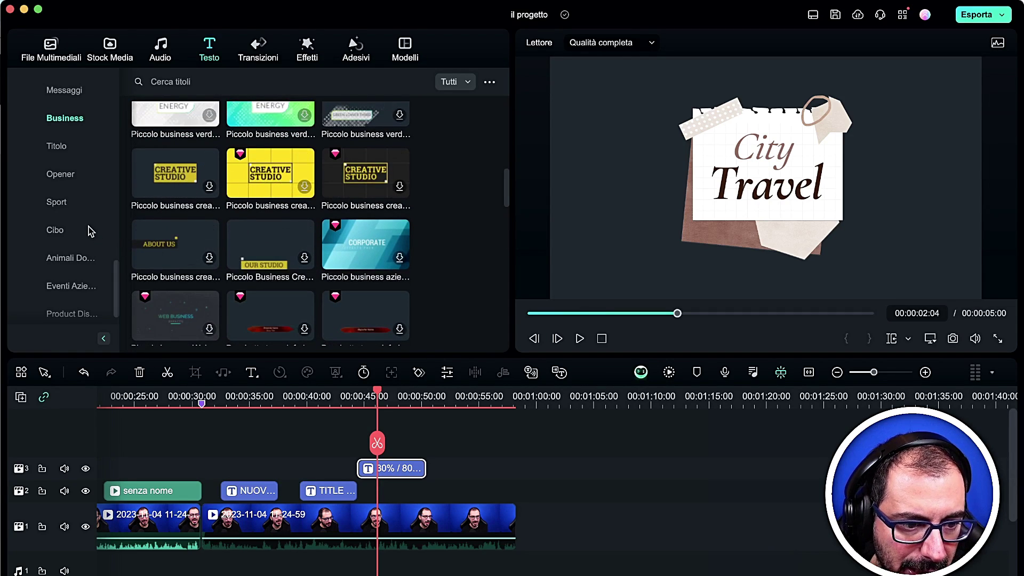
click(64, 310)
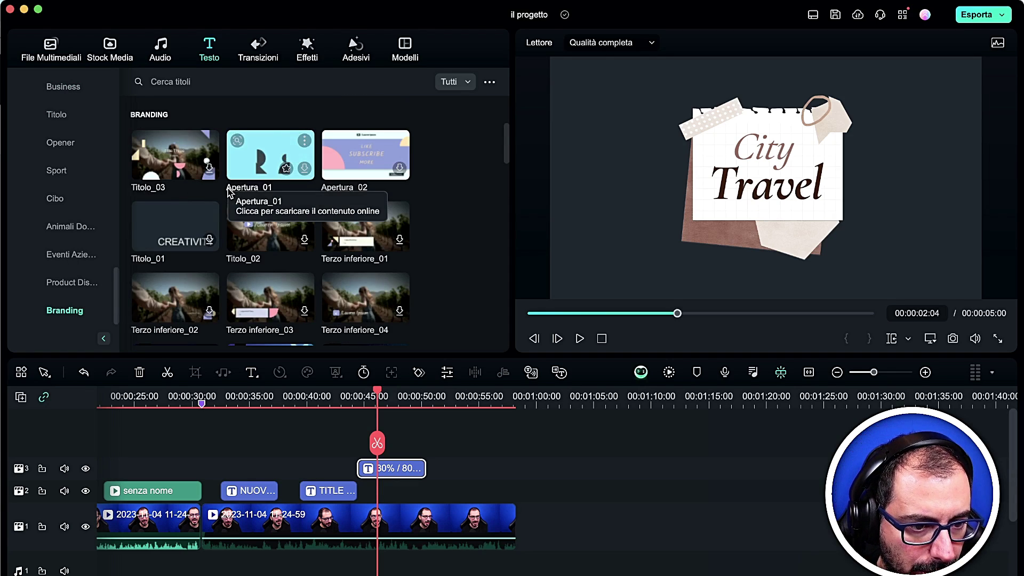
scroll(251, 246, down, 10)
scroll(253, 249, up, 10)
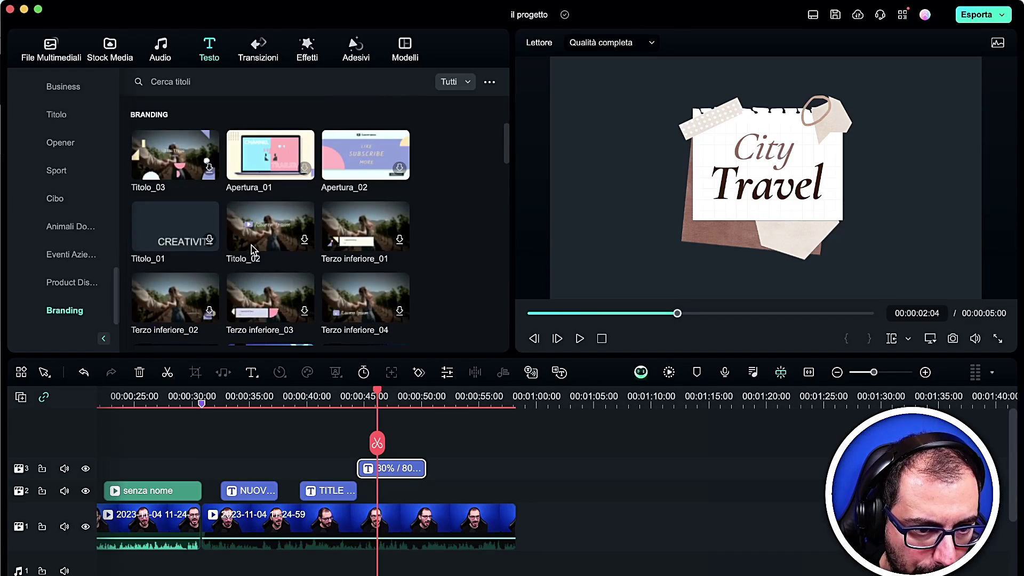
- Delete the percentage-bar callout and the two other titles from the timeline
click(259, 58)
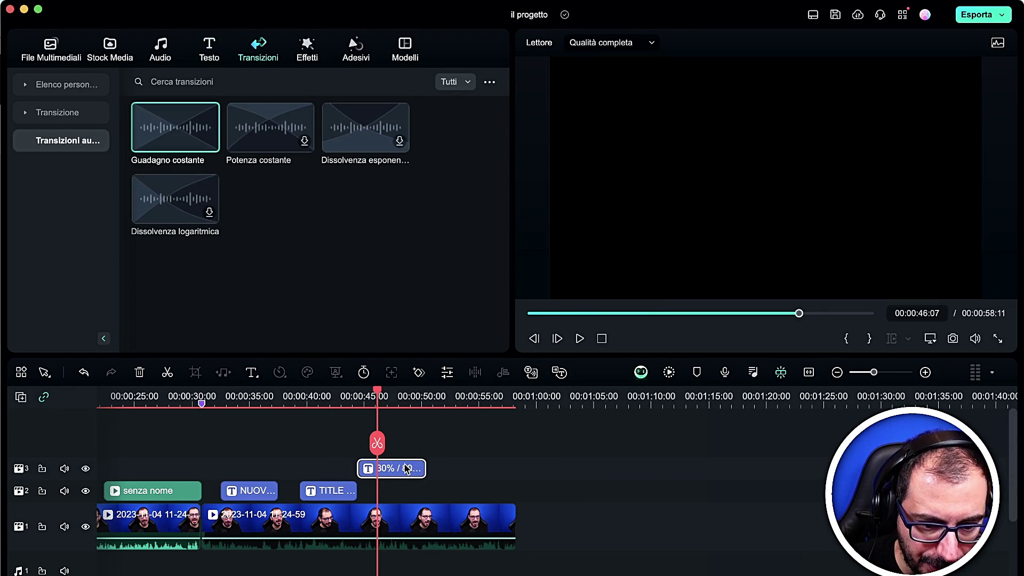
key(Delete)
key(Delete)
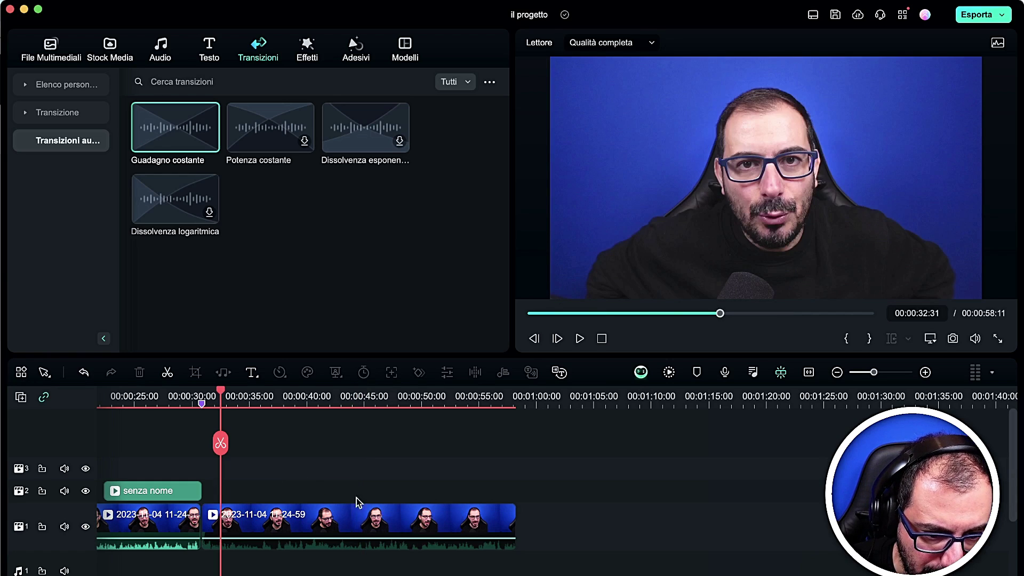
- Split the second talking-head clip at 00:00:48:56 and apply the basic Dissolvi transition at the cut
click(409, 397)
click(409, 474)
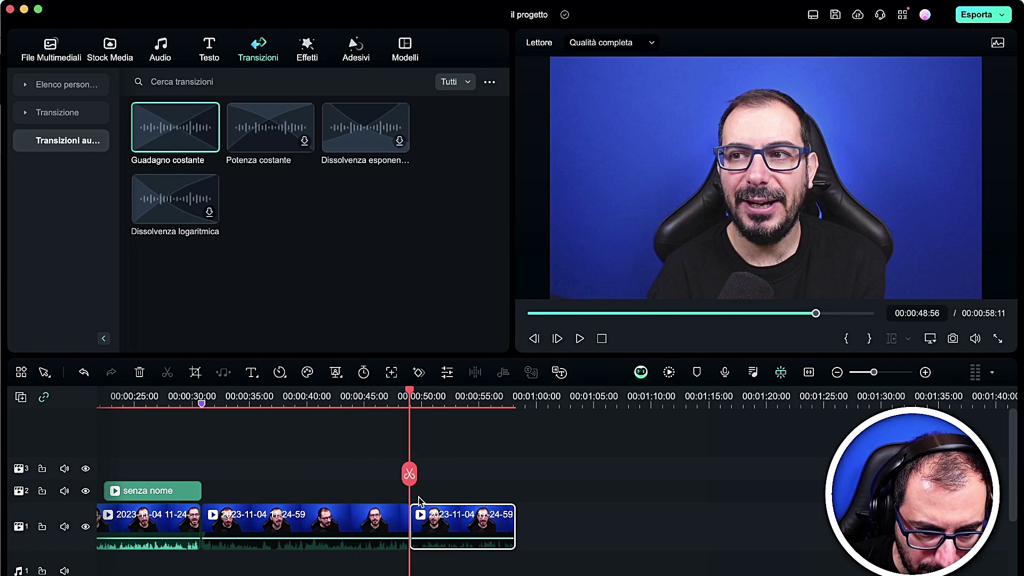
mouse_move(193, 109)
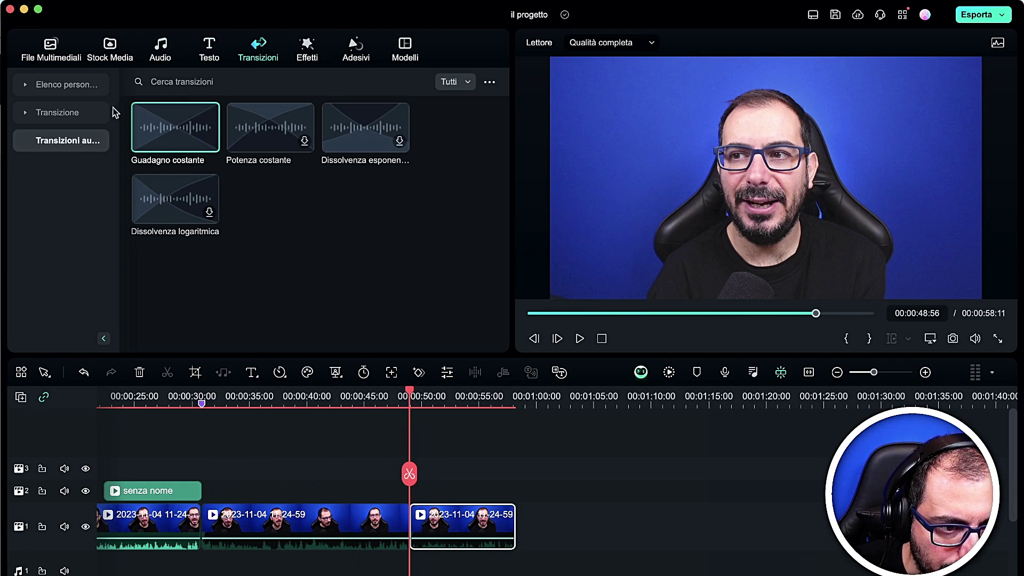
click(24, 113)
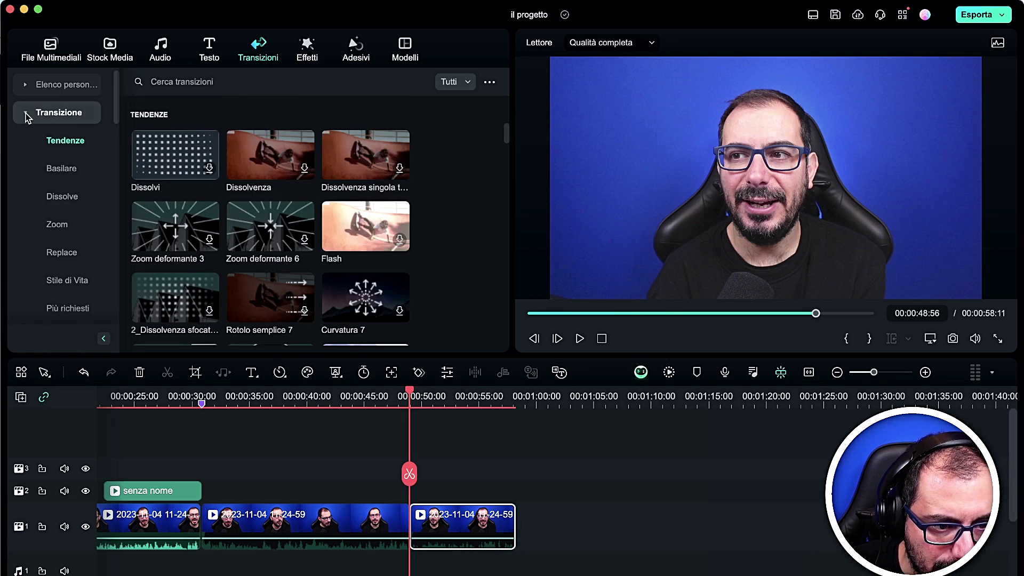
click(66, 168)
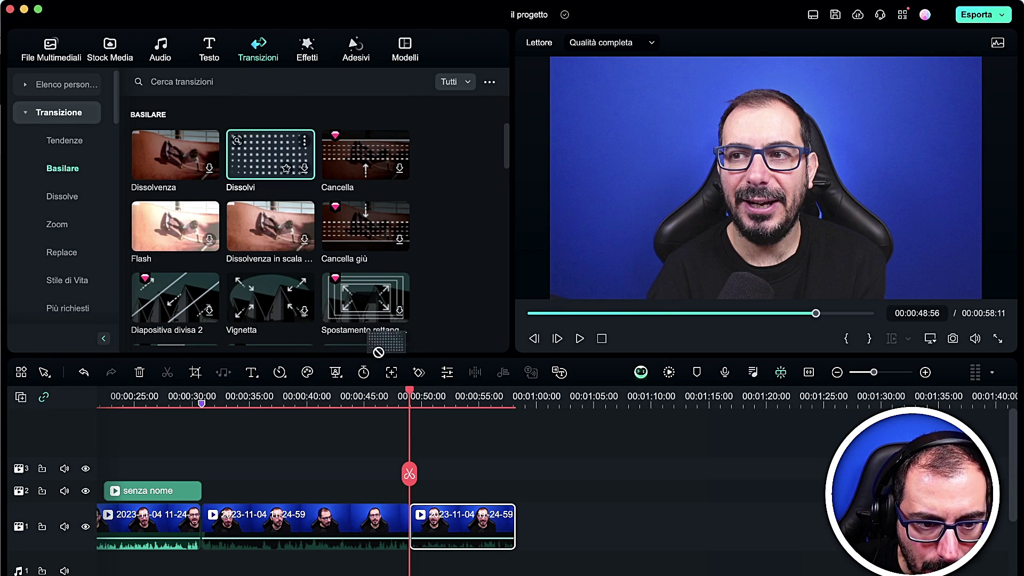
drag(403, 518, 401, 521)
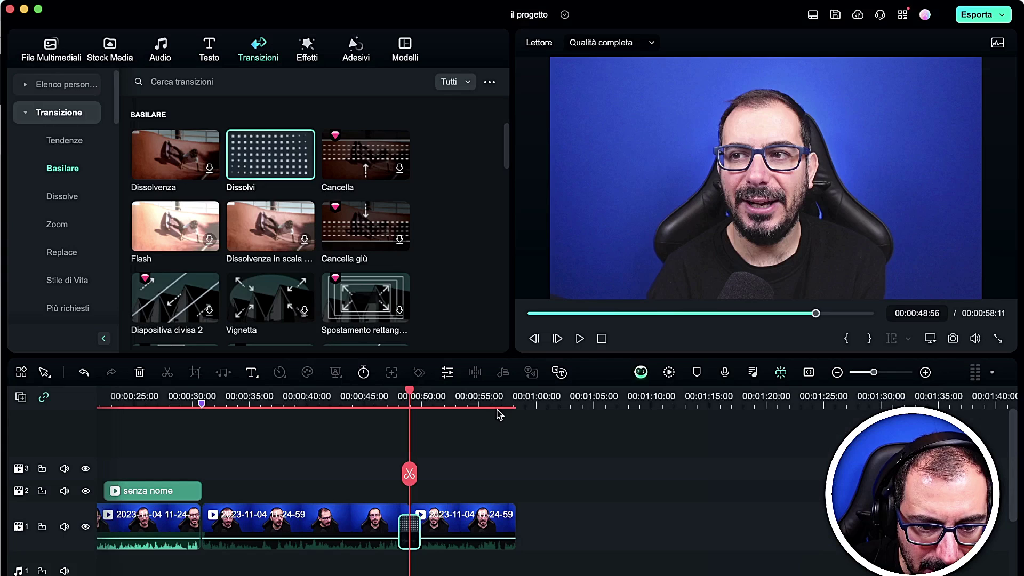
- Play the Dissolvi transition, set its transition mode to Prefisso and play it again
drag(409, 474, 398, 474)
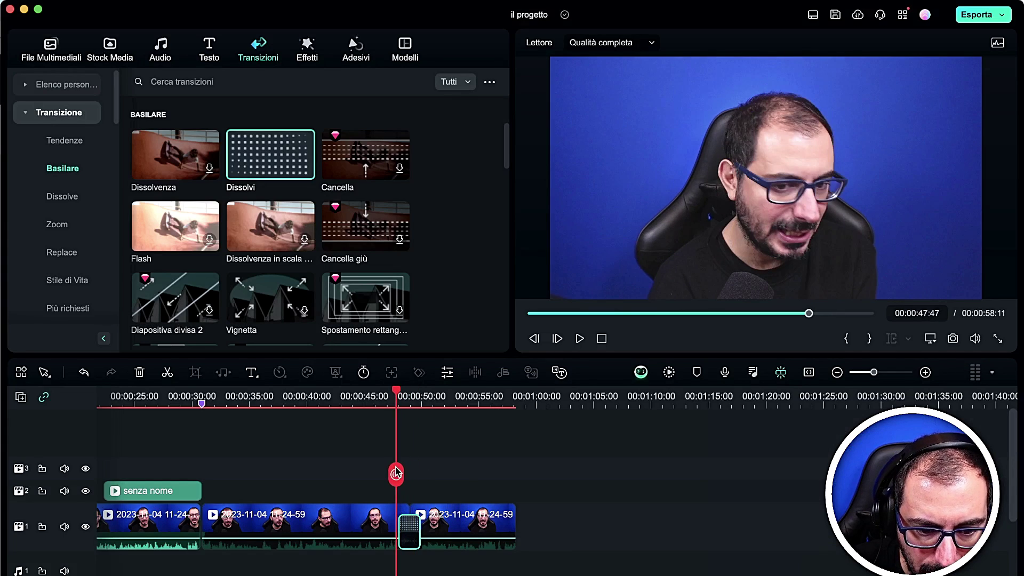
key(space)
double_click(415, 528)
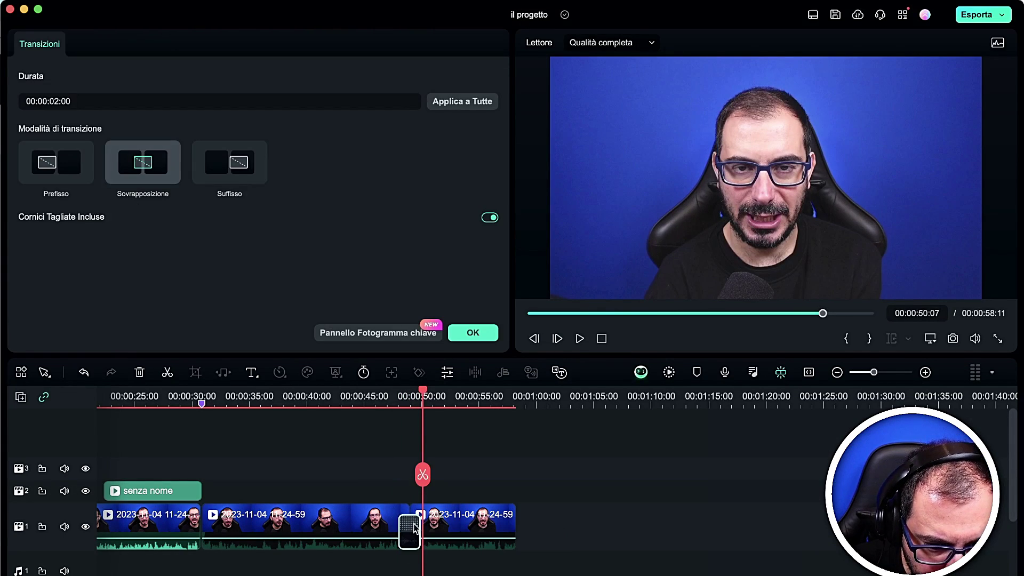
click(62, 171)
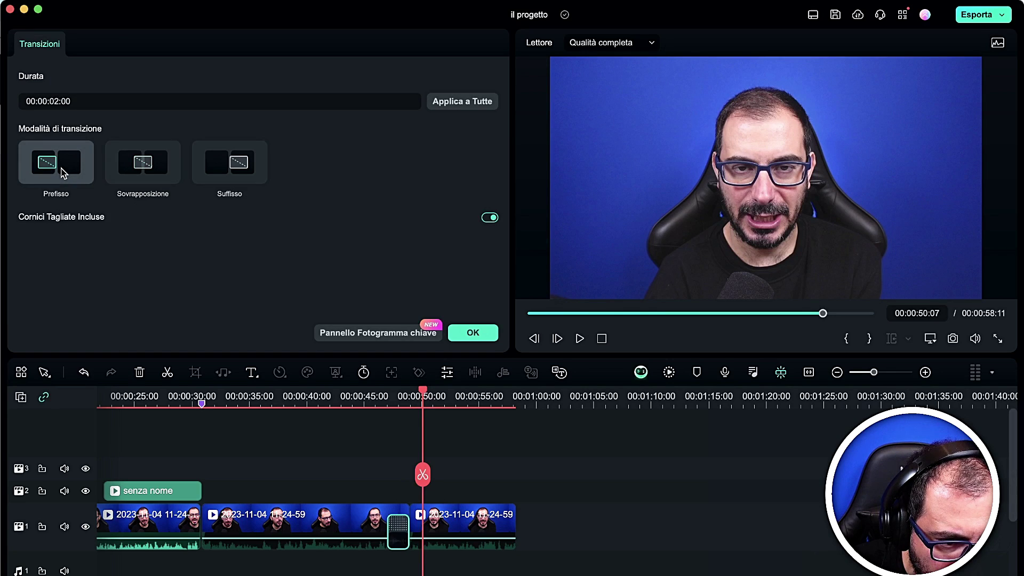
click(469, 333)
drag(422, 477, 390, 484)
key(space)
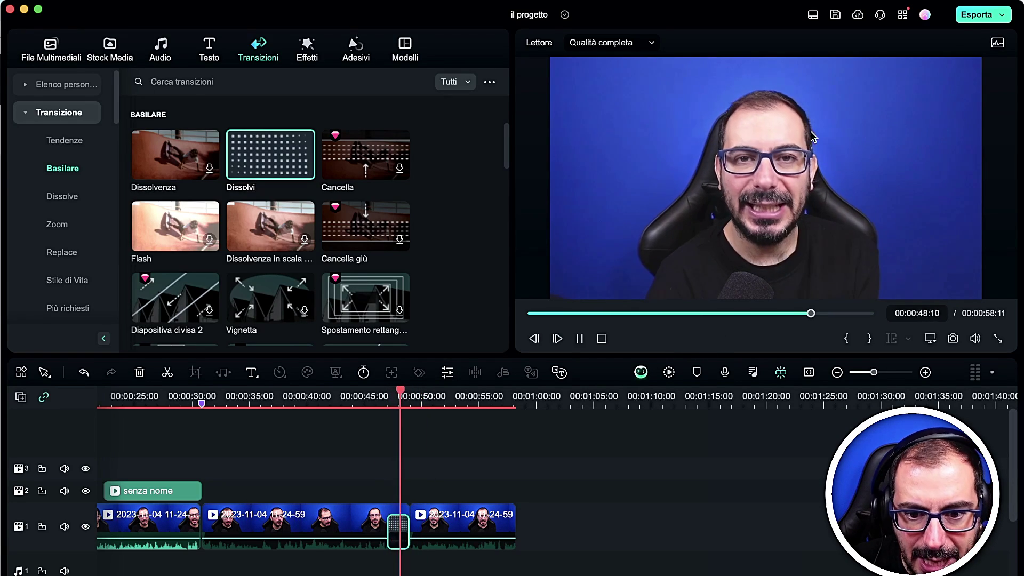
- Delete the last talking-head segment and insert the website screenshot image in its place on the main track
click(446, 520)
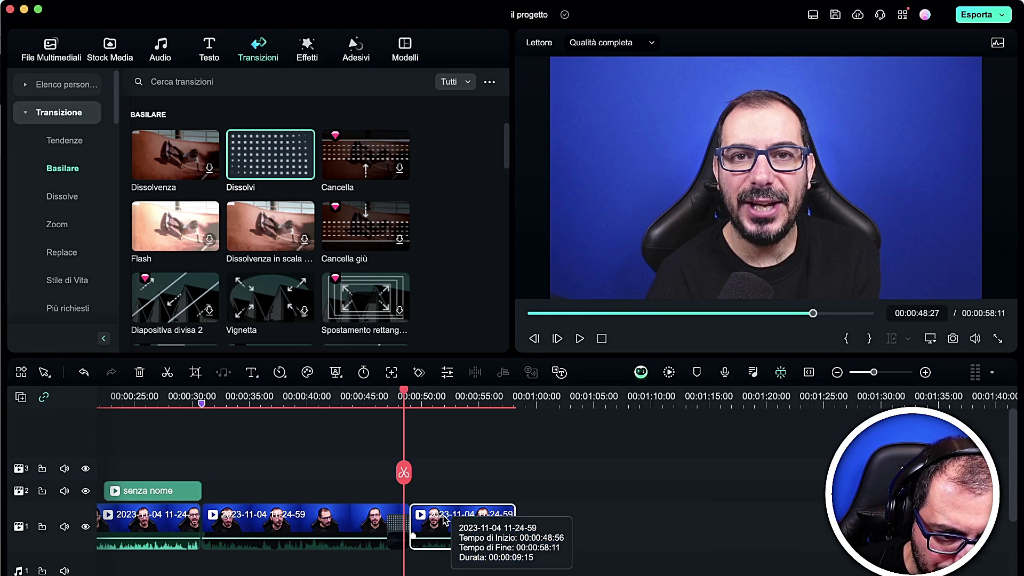
key(Delete)
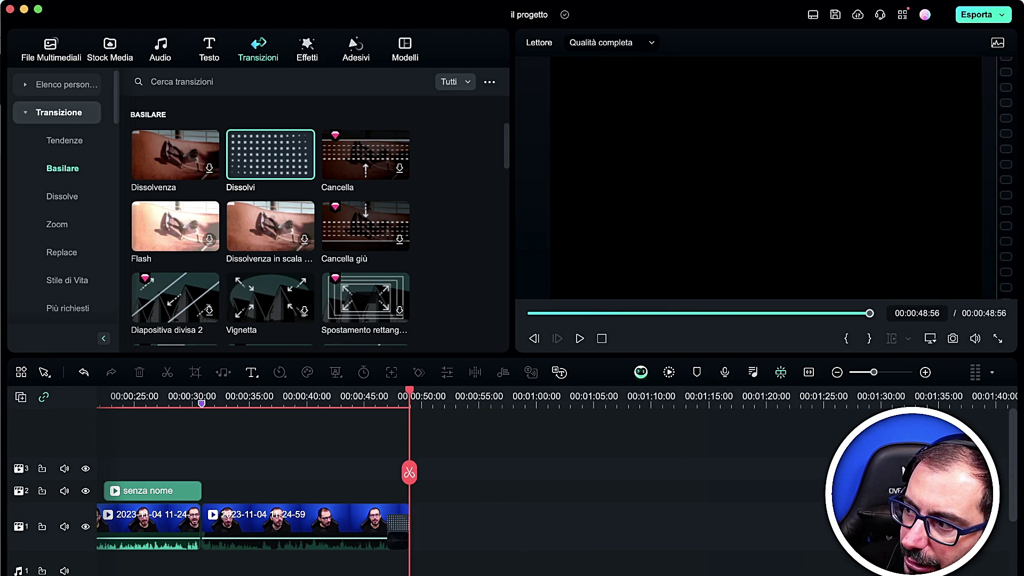
drag(1023, 526, 414, 526)
- Trim back the end of the talking-head clip before the screenshot image, removing the transition there, and play the timeline
click(402, 530)
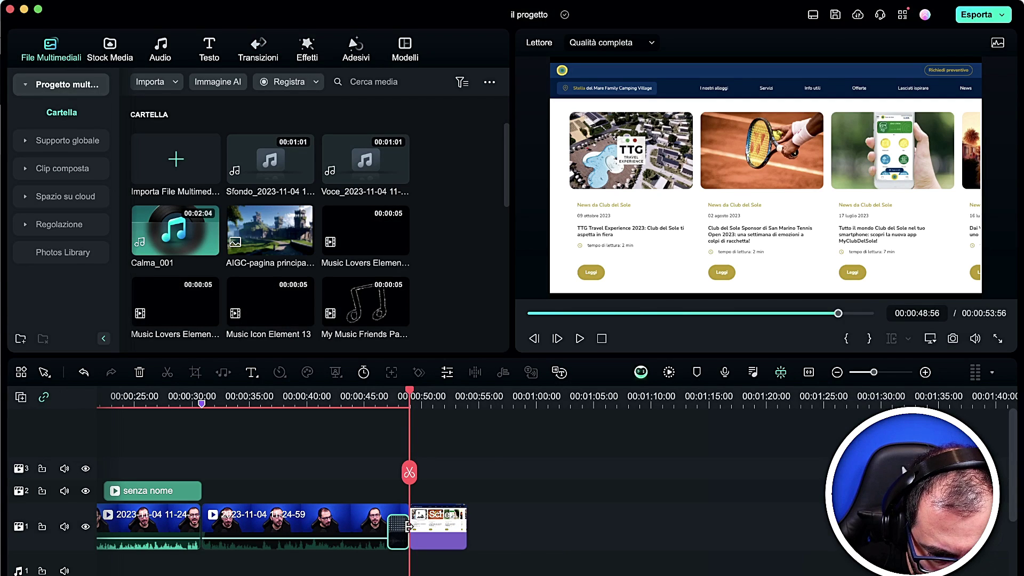
click(408, 528)
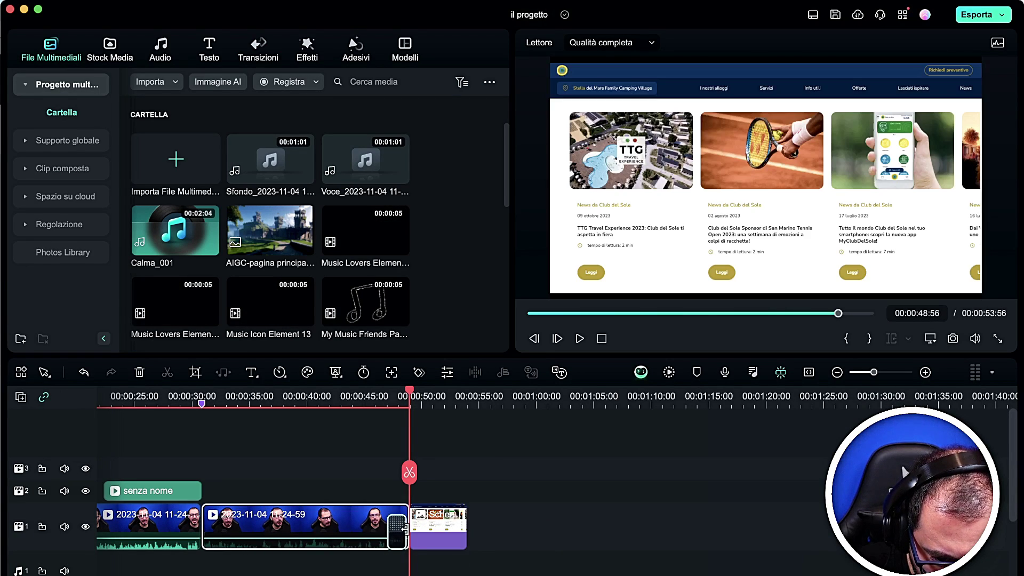
key(space)
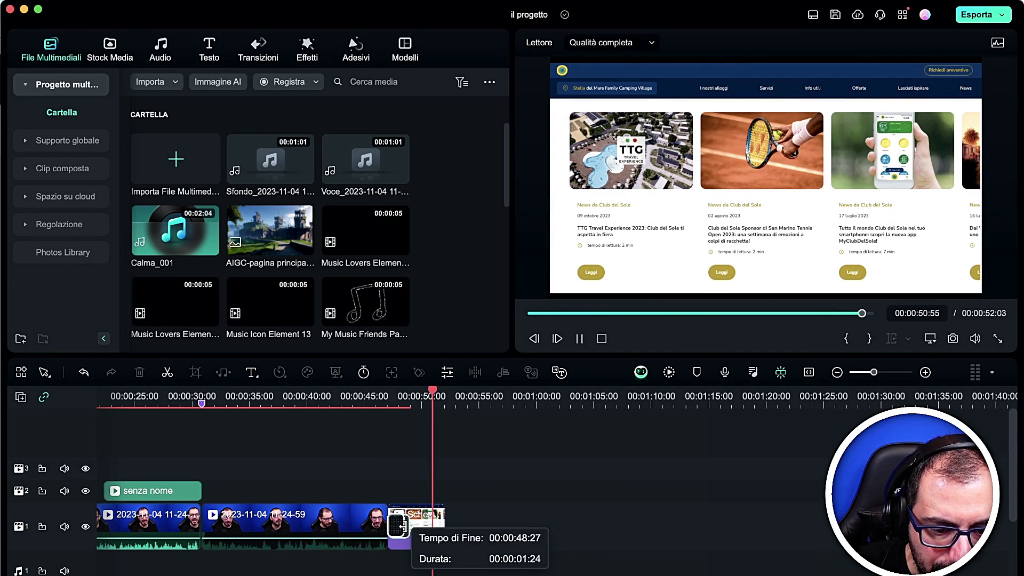
key(space)
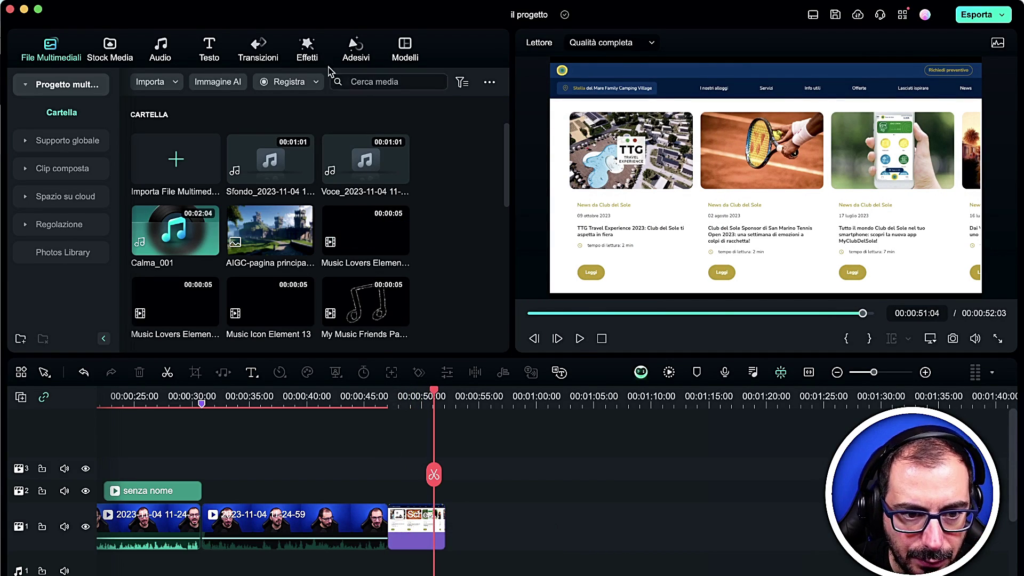
- Apply the Dissolvi transition between the talking-head clip and the screenshot image and play it
click(258, 51)
drag(270, 155, 385, 523)
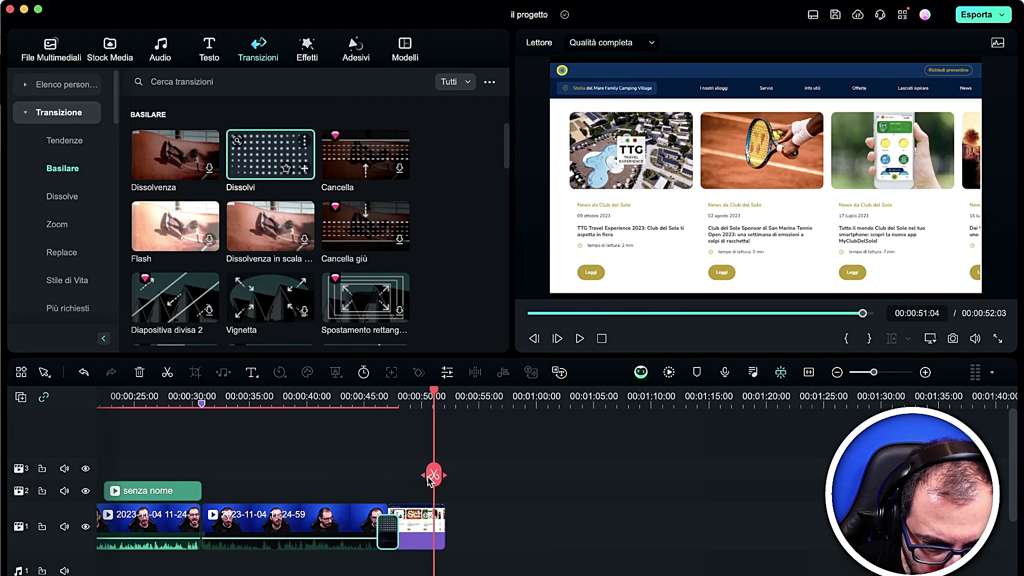
drag(434, 486, 377, 484)
key(space)
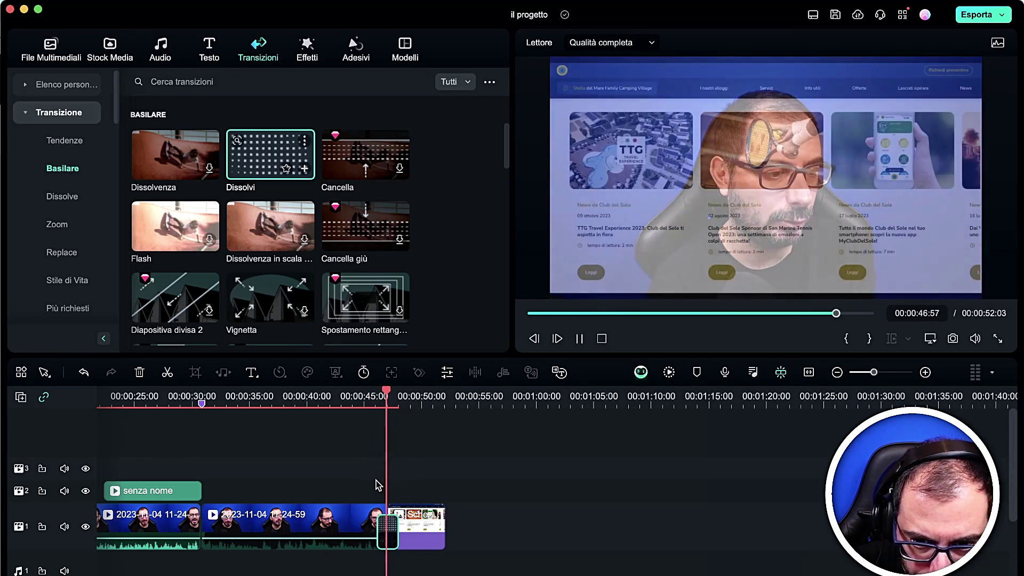
key(space)
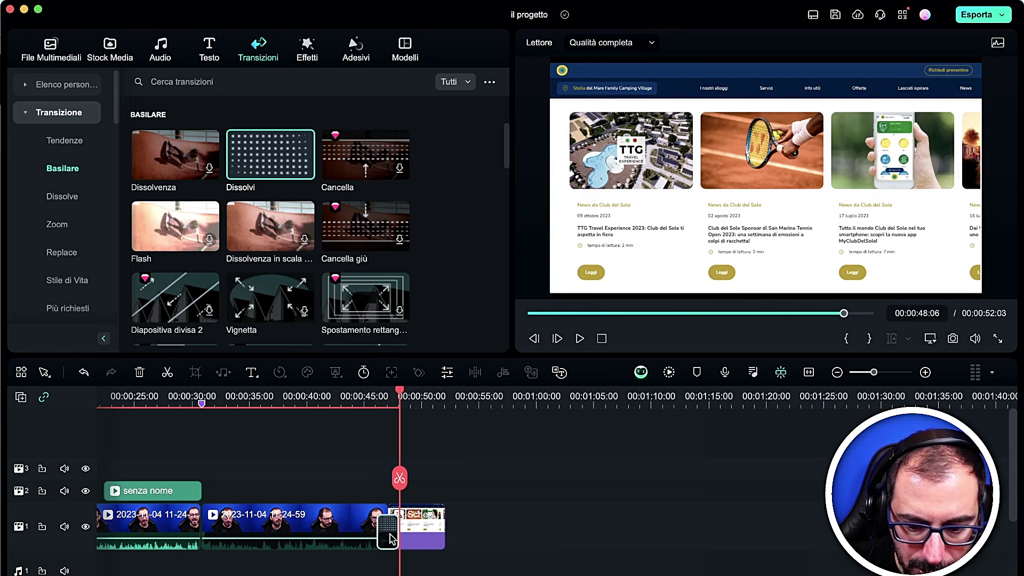
- Try the Capovolgimento lento transition between the talking-head clip and the screenshot image
scroll(288, 160, down, 4)
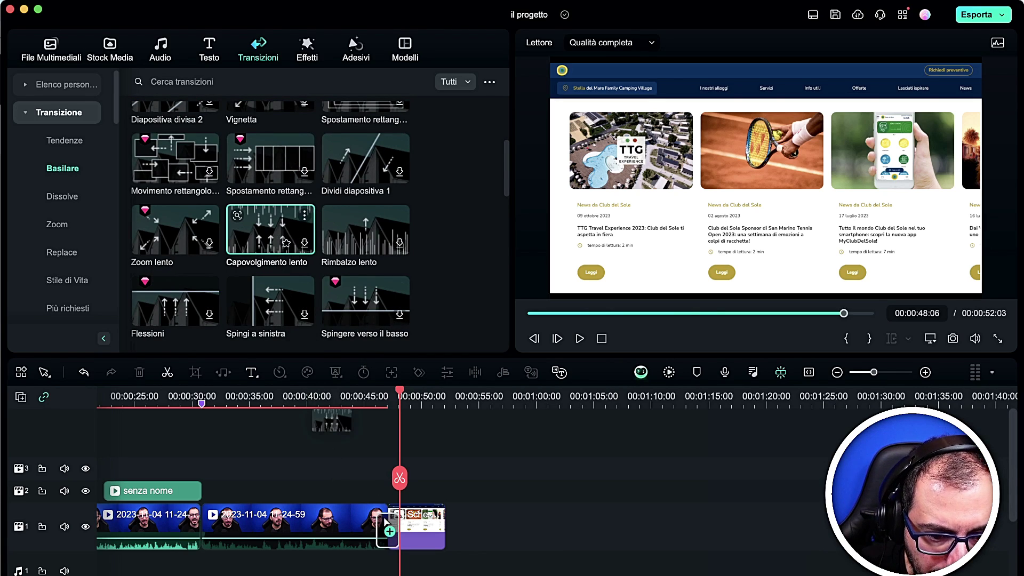
drag(383, 525, 385, 526)
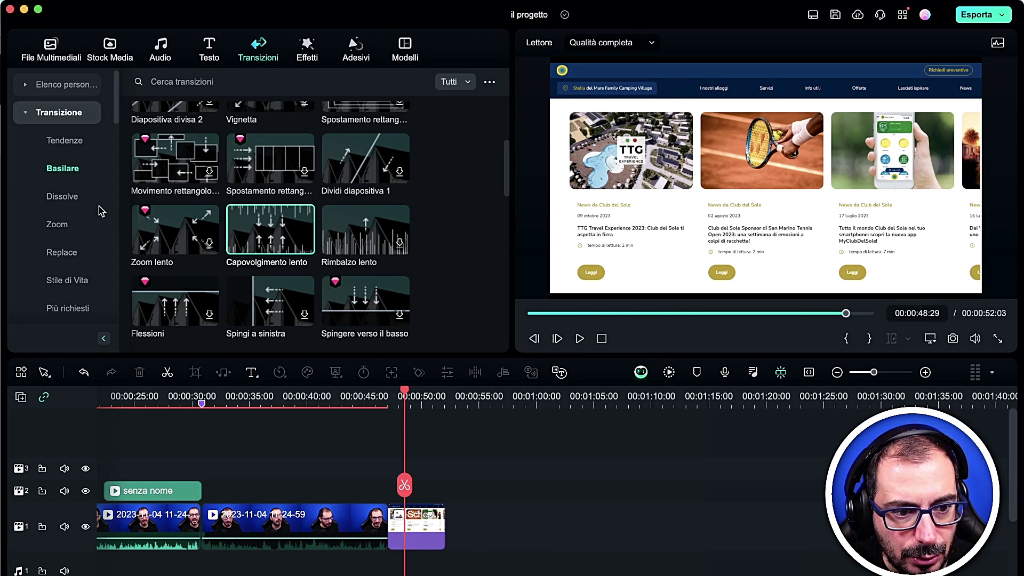
- Try the Spingere transition from the Replace category between the talking-head clip and the screenshot image, and play it
click(64, 202)
click(72, 224)
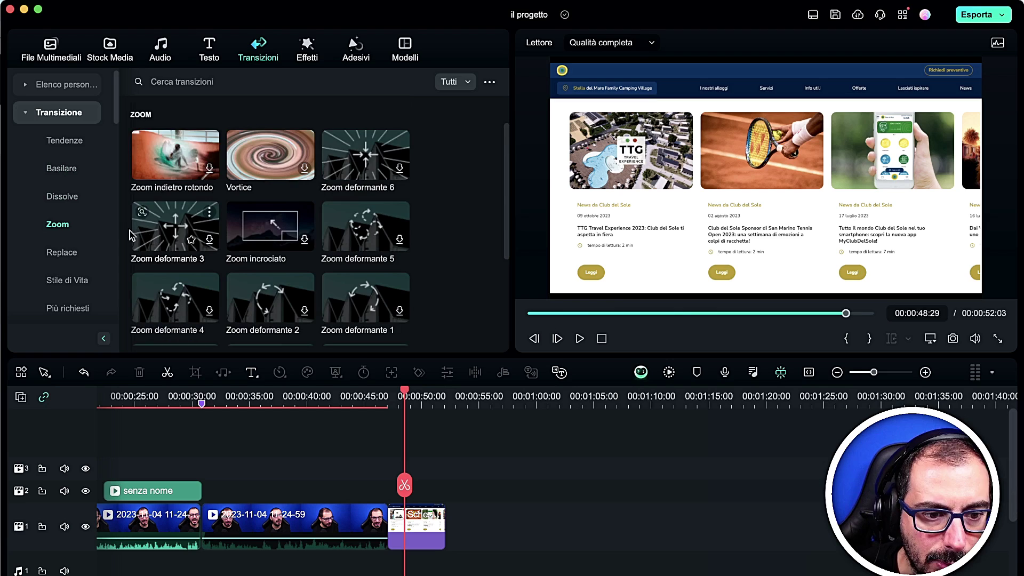
click(79, 252)
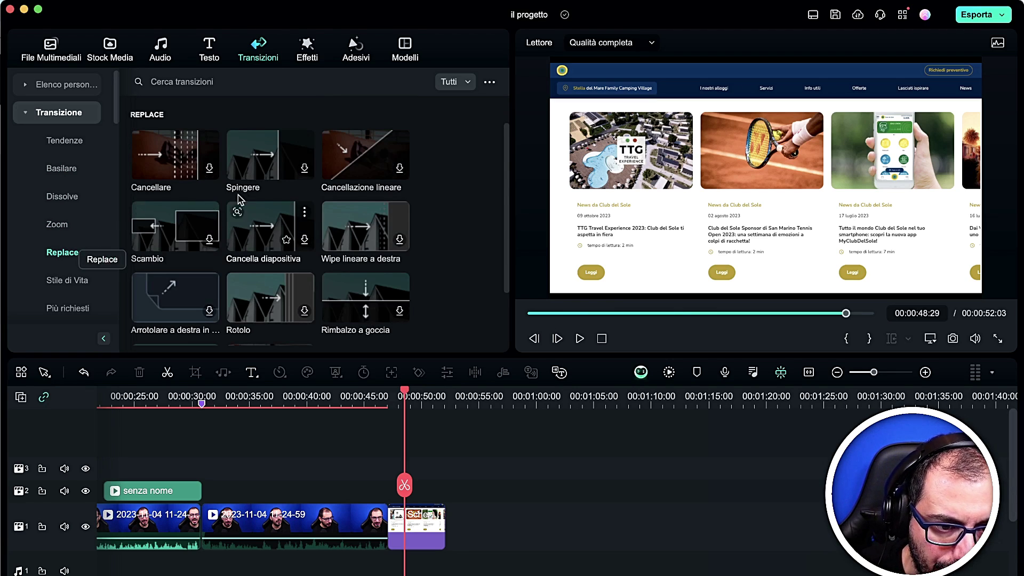
mouse_move(238, 193)
mouse_down()
mouse_move(277, 224)
mouse_move(363, 513)
mouse_move(385, 524)
mouse_up()
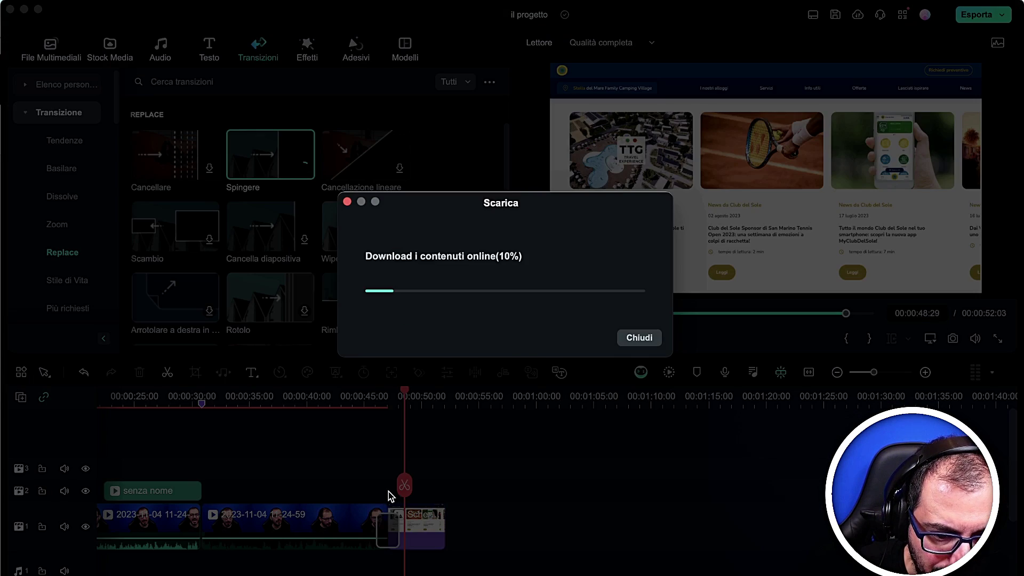
click(355, 485)
key(space)
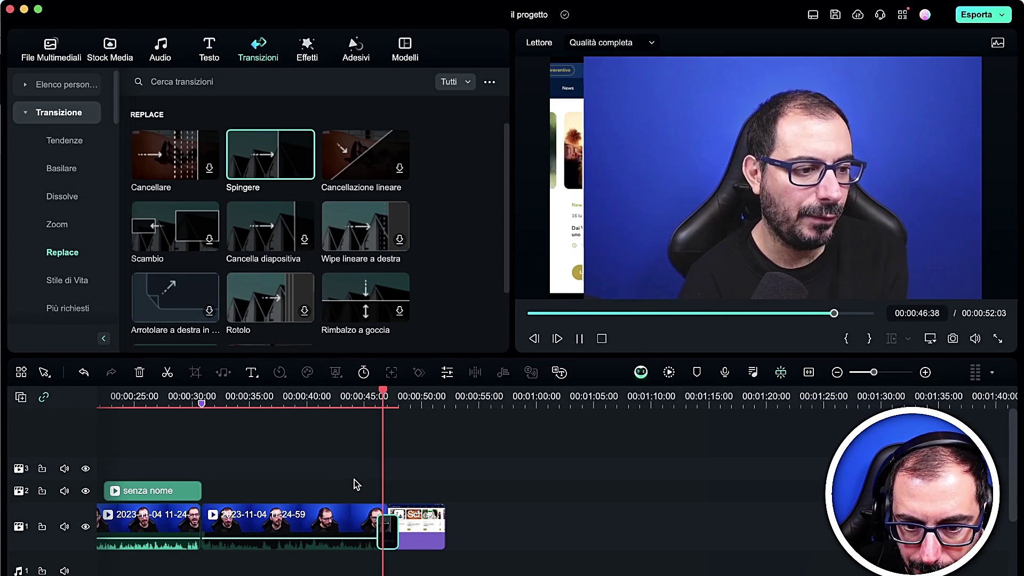
key(space)
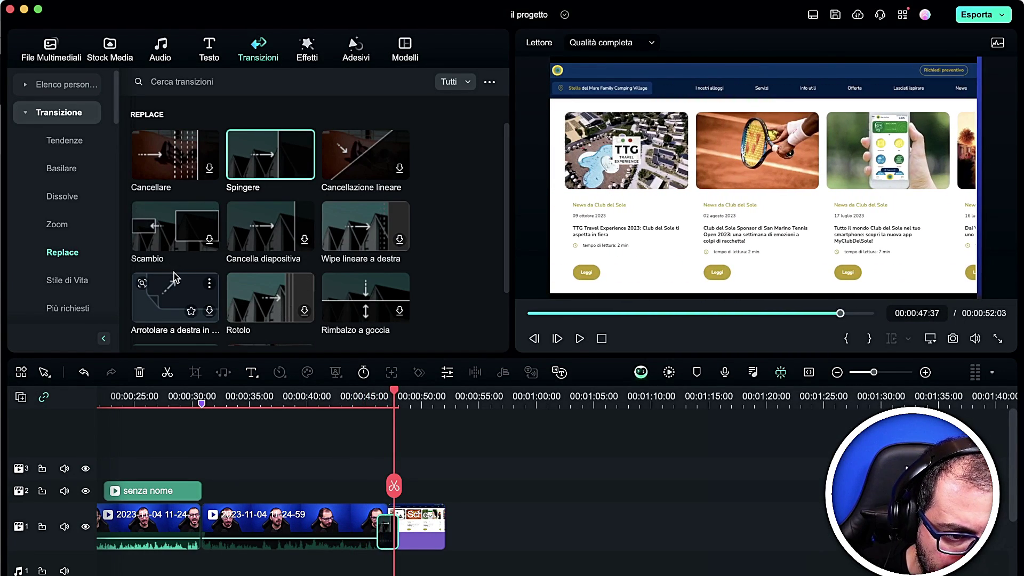
- Add the Curvatura 7 transition from the Più richiesti category at the end of the screenshot image, and remove the Spingere transition before the image
scroll(345, 233, down, 3)
click(85, 275)
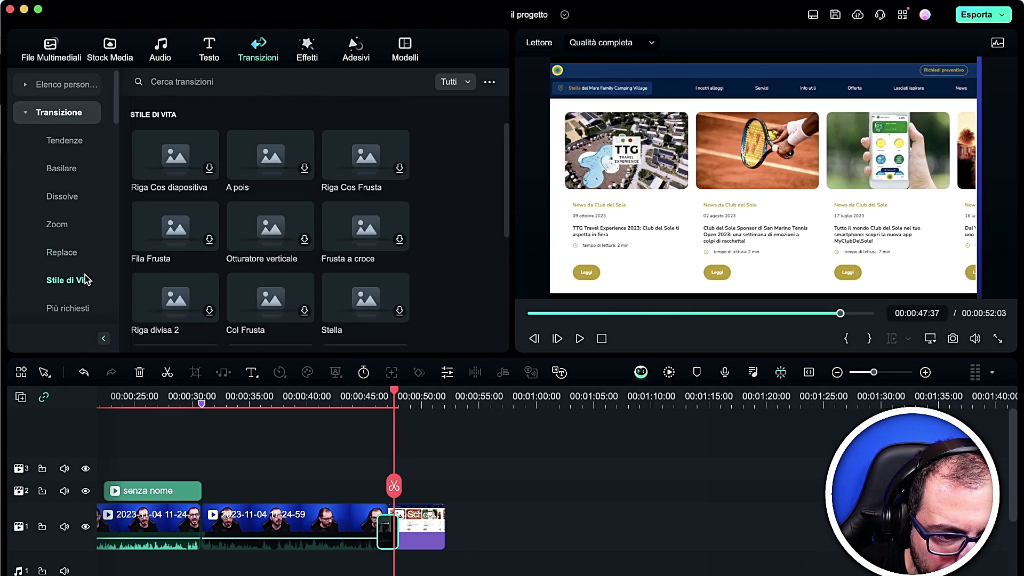
scroll(346, 246, down, 5)
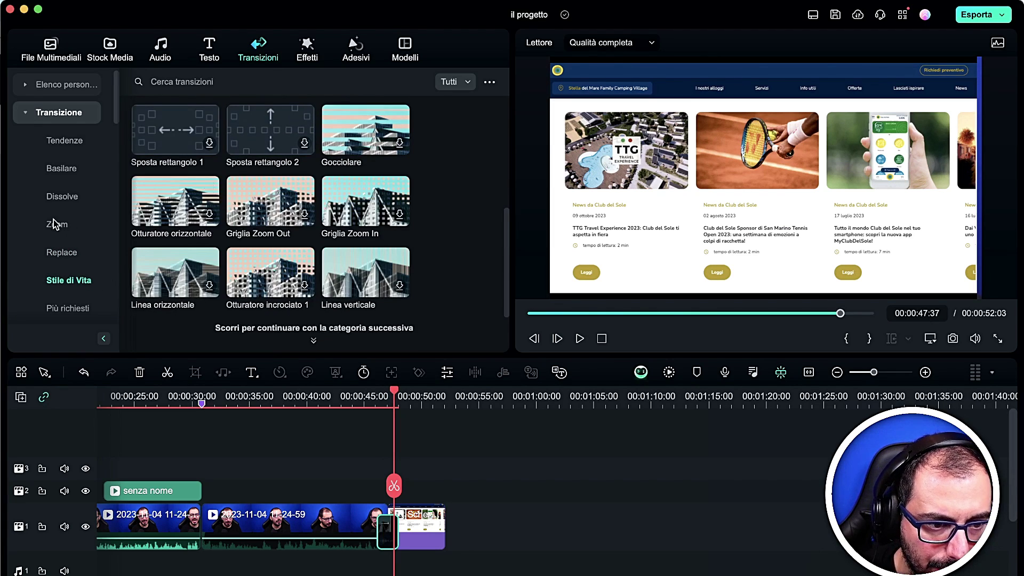
scroll(55, 221, down, 8)
click(72, 170)
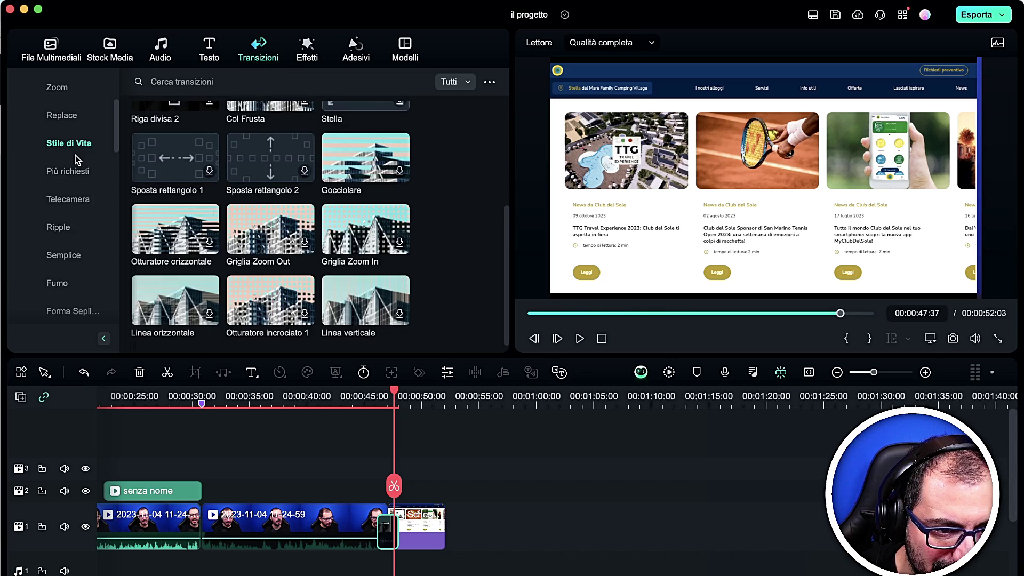
scroll(228, 250, down, 3)
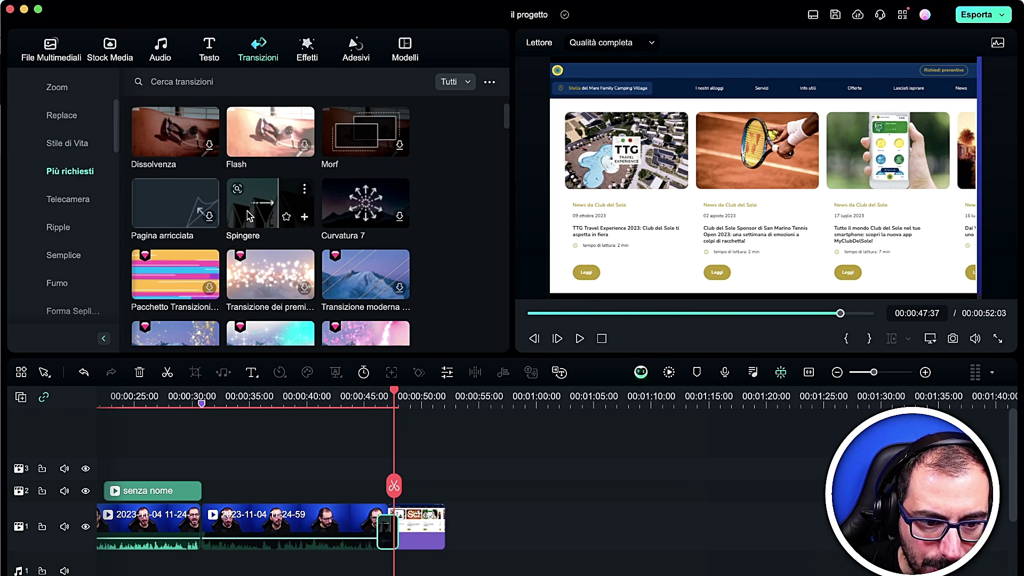
drag(367, 201, 387, 529)
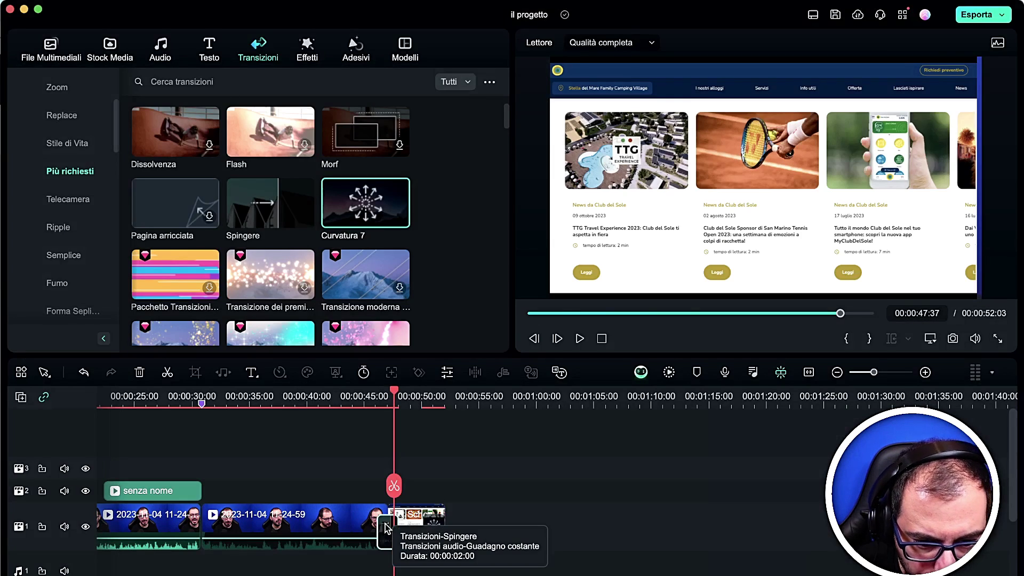
key(space)
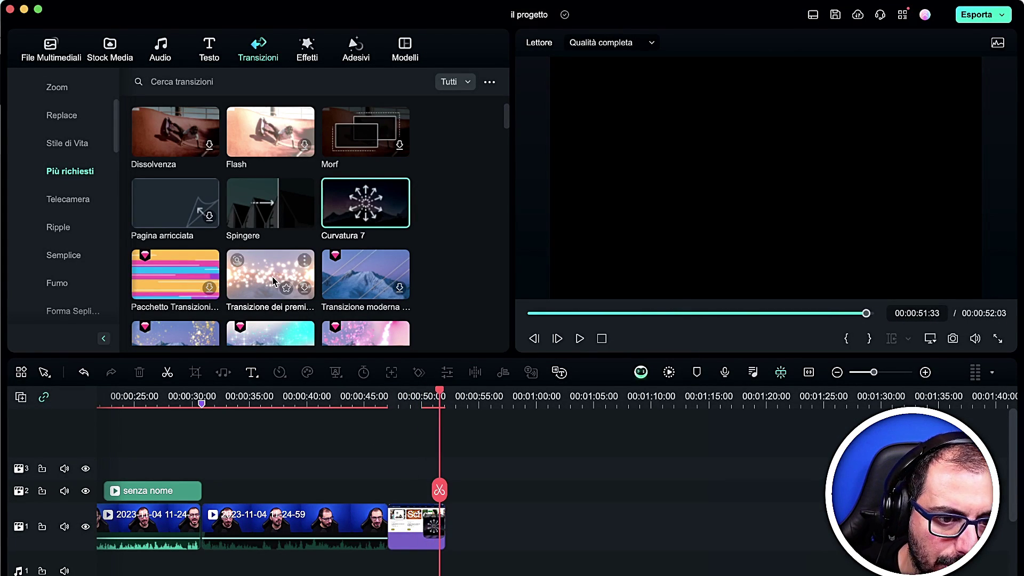
- Try the first Pacchetto business transition from the Branding category between the talking-head clip and the screenshot image, and play it
scroll(240, 256, down, 5)
scroll(78, 230, down, 10)
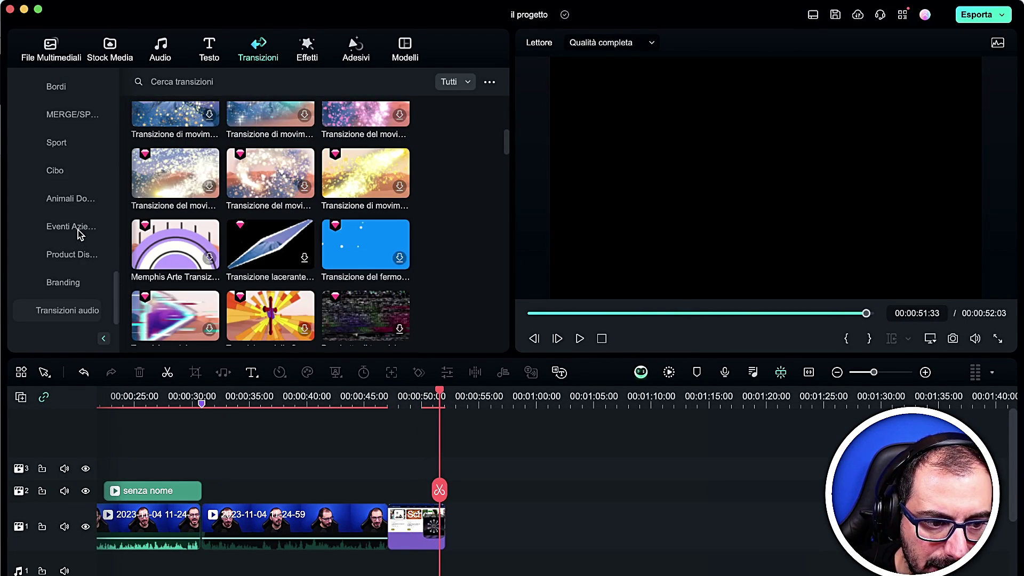
click(62, 286)
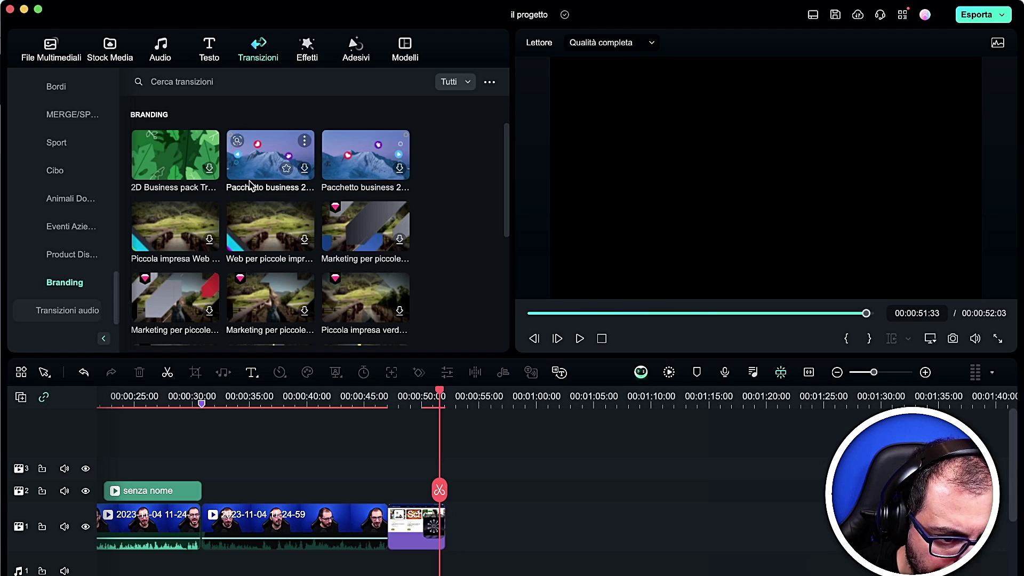
drag(251, 165, 271, 187)
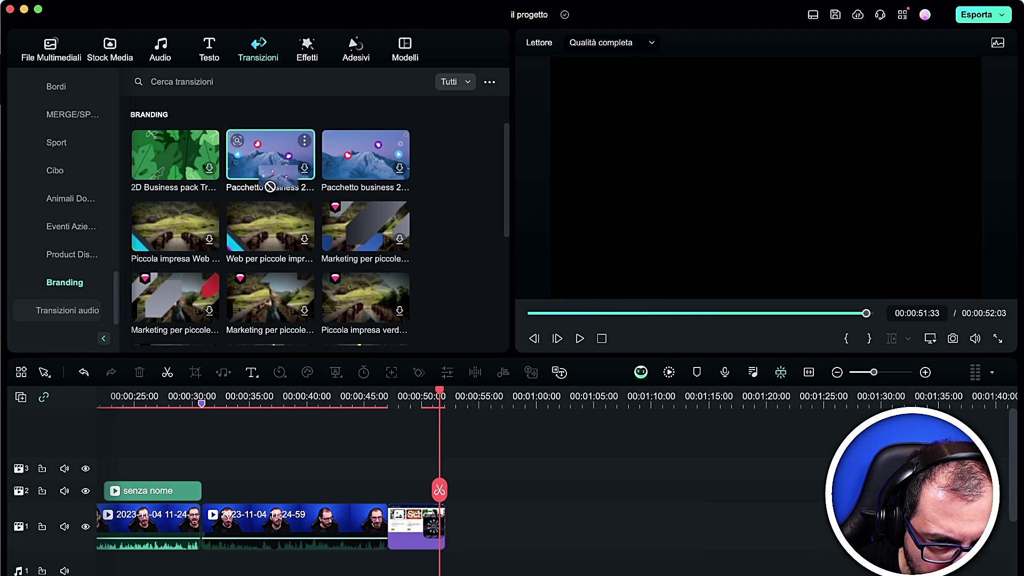
drag(325, 294, 389, 528)
drag(439, 491, 366, 491)
key(space)
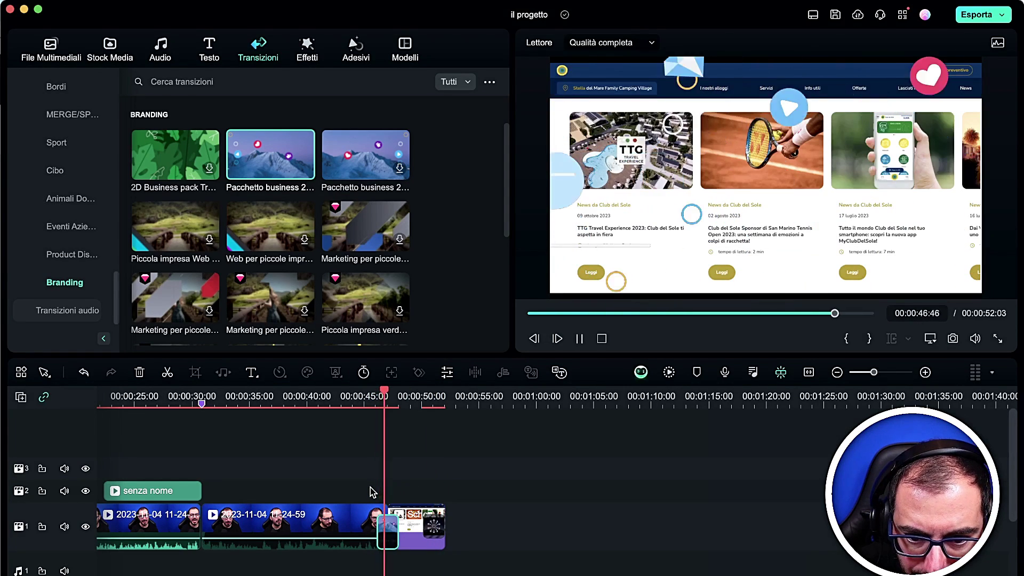
key(space)
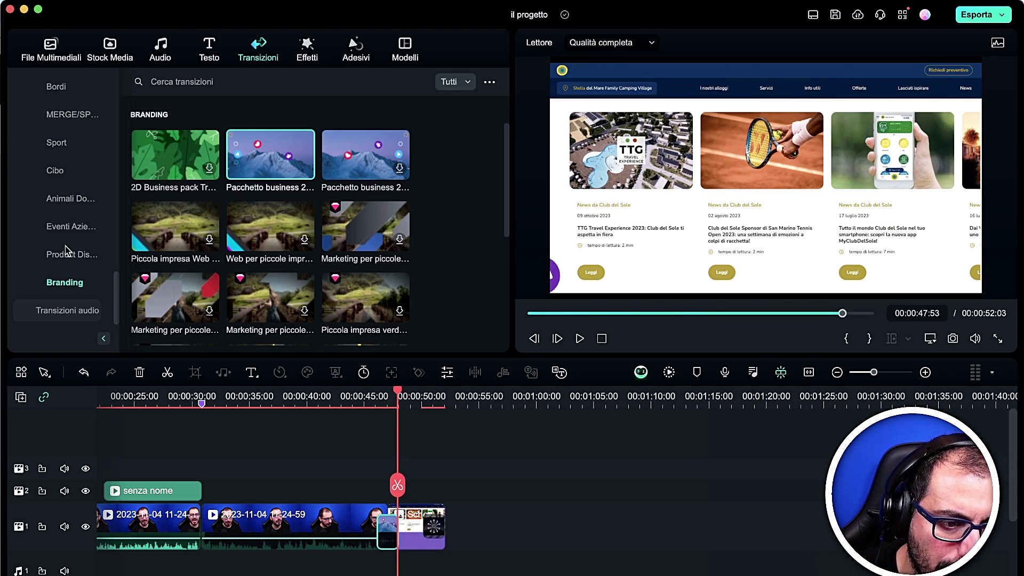
- Examine the audio transitions, the recommended effects, and the video effects in the Utilità and AI Portrait categories
click(44, 311)
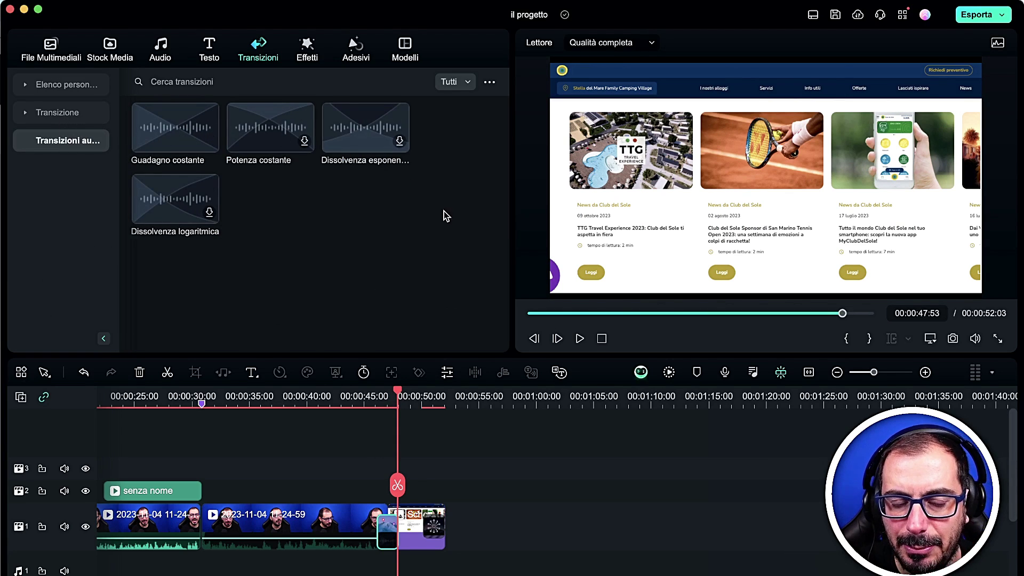
click(315, 52)
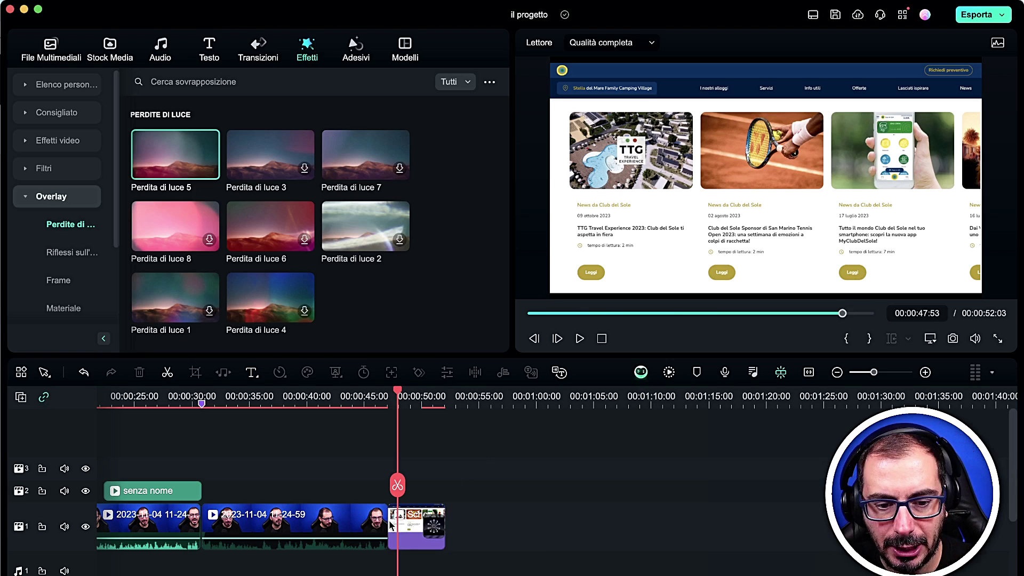
drag(395, 483, 401, 485)
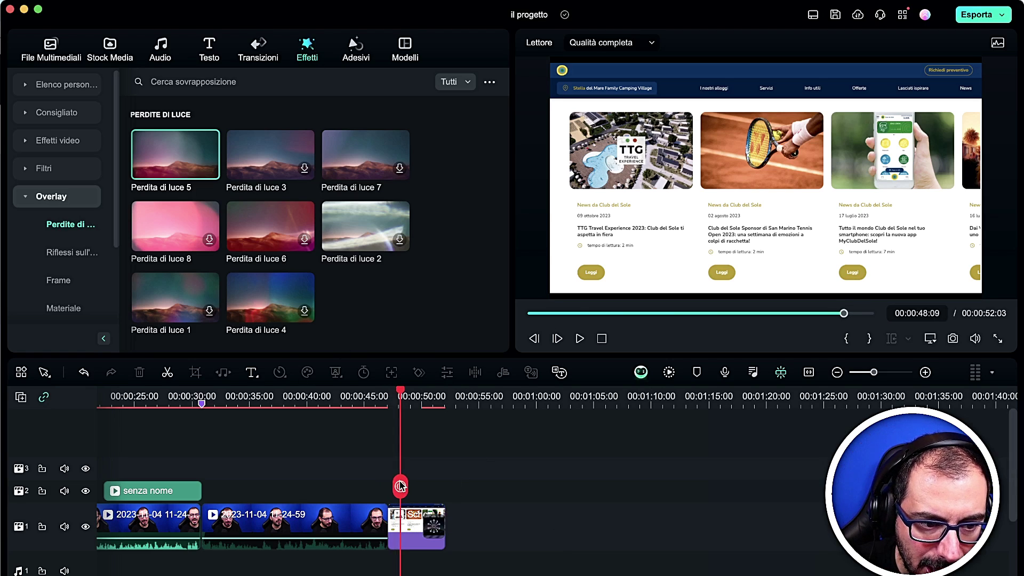
click(25, 197)
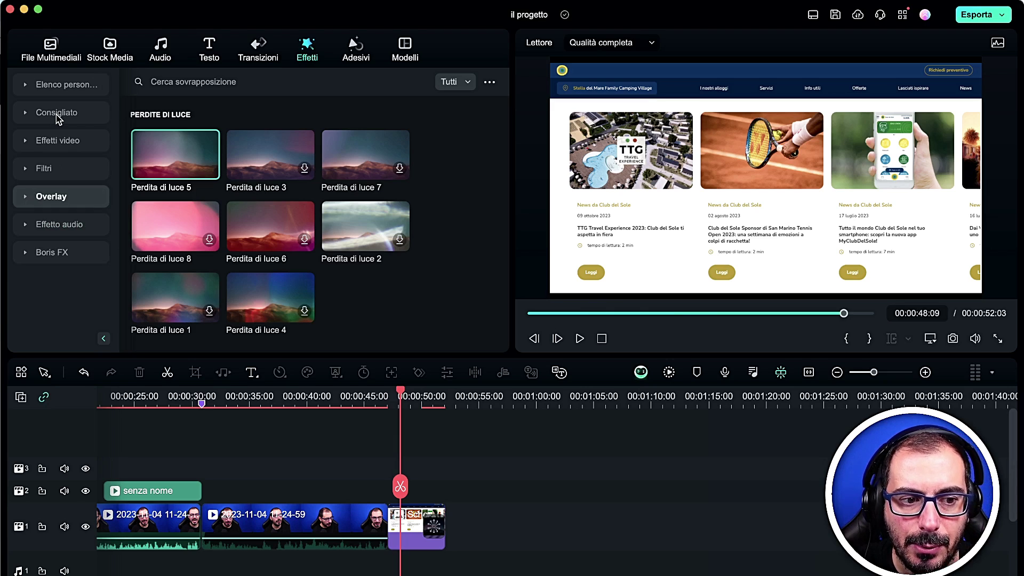
click(26, 115)
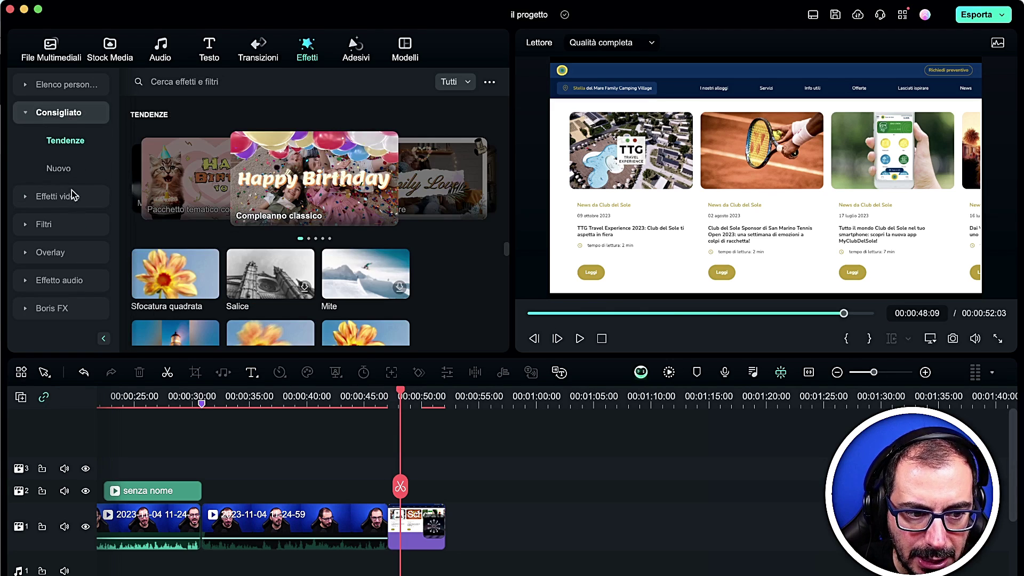
click(23, 114)
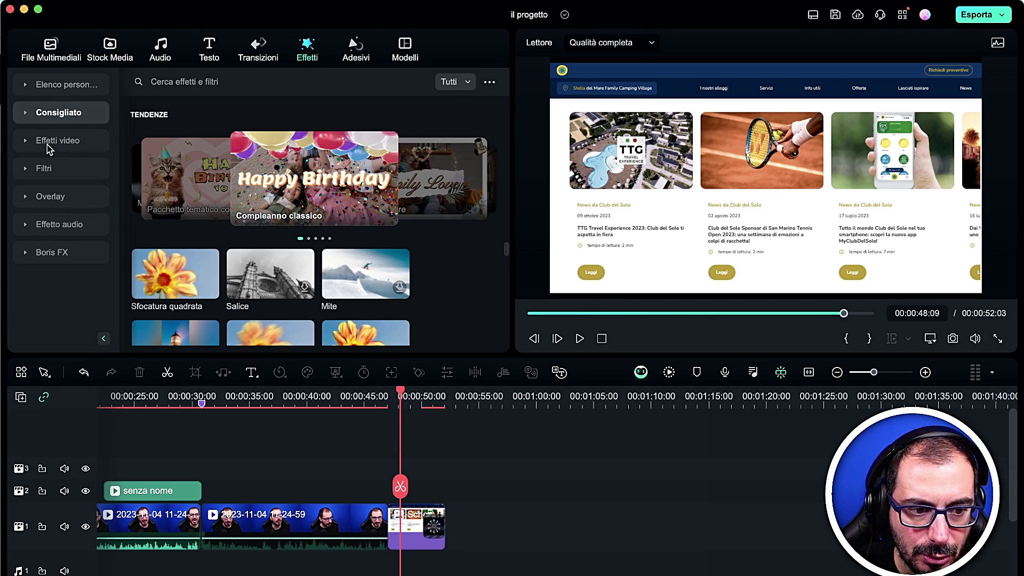
click(26, 141)
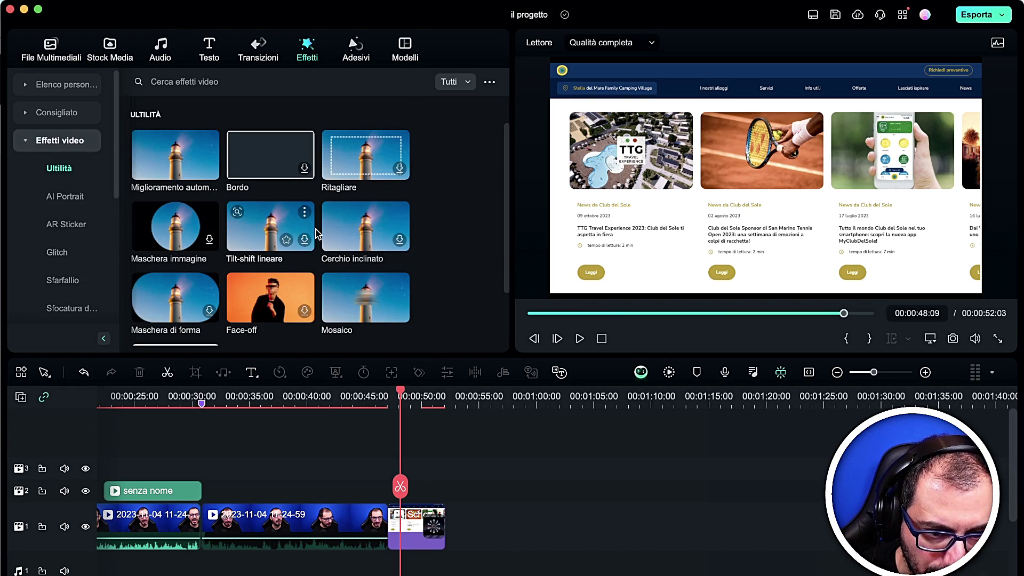
scroll(318, 234, down, 3)
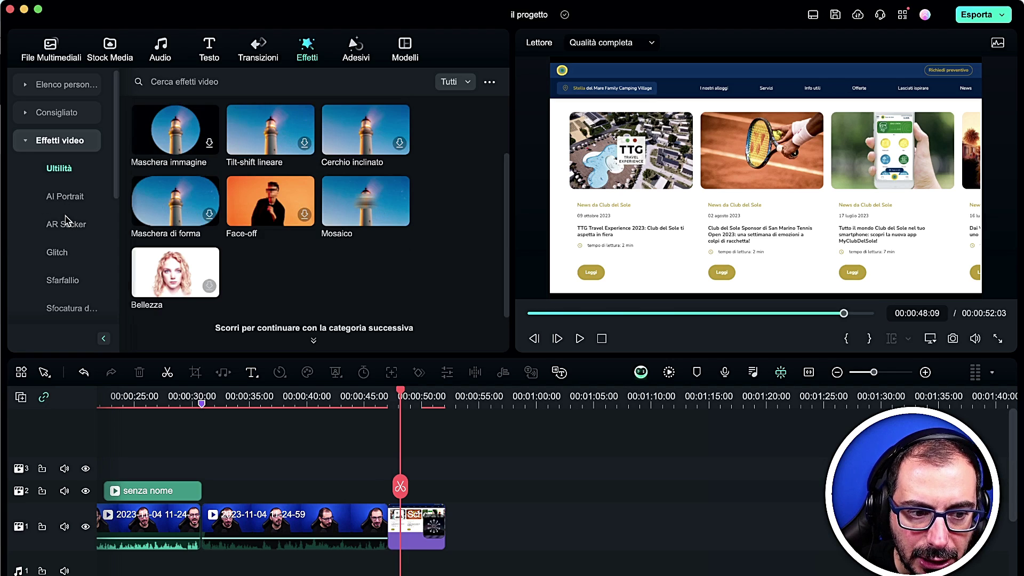
click(65, 197)
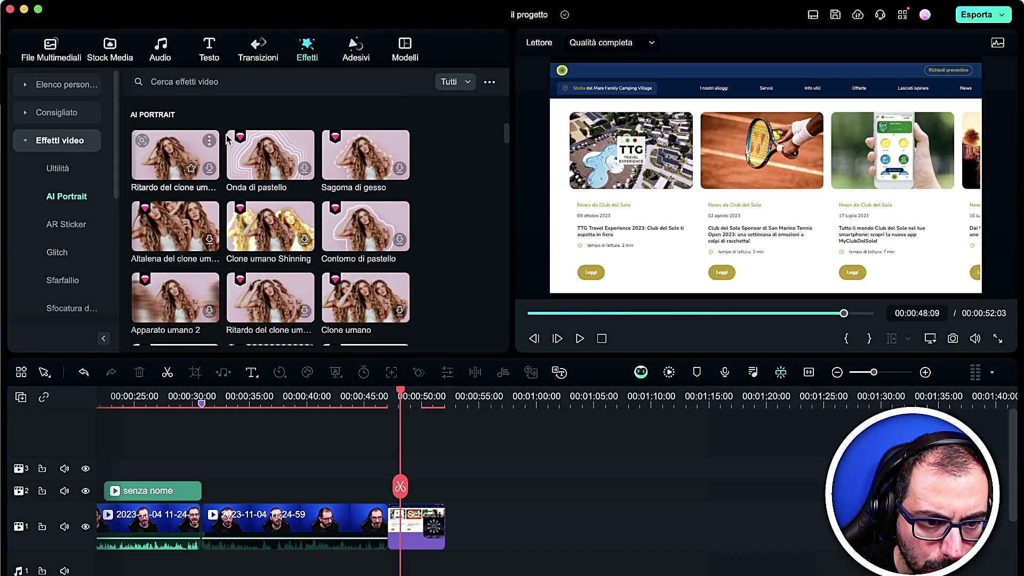
scroll(341, 223, down, 5)
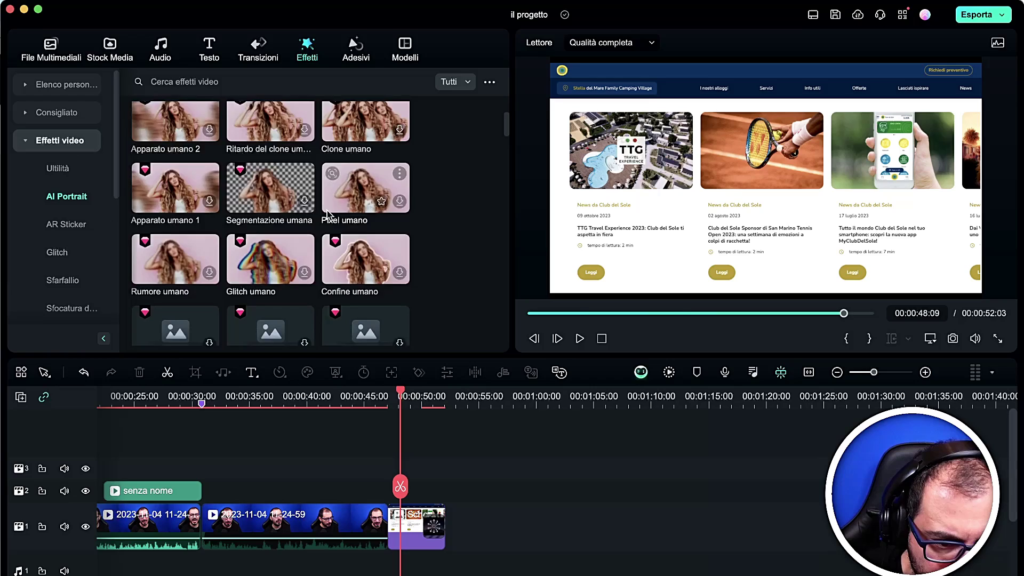
scroll(328, 214, up, 5)
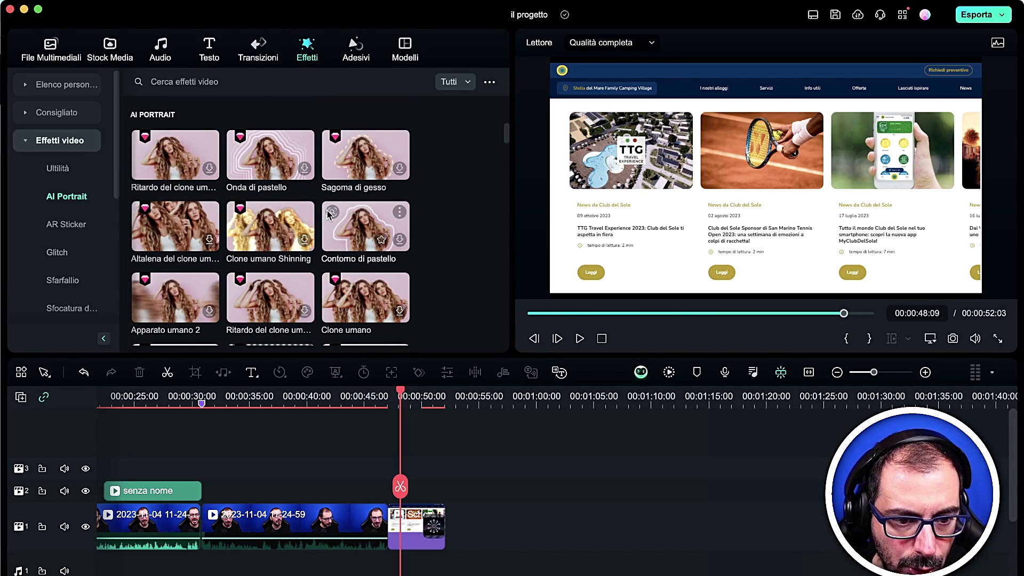
- Split the talking-head clip at 00:00:42:11, place the AI Portrait effect Clone umano above its last segment and play it
drag(408, 485, 332, 482)
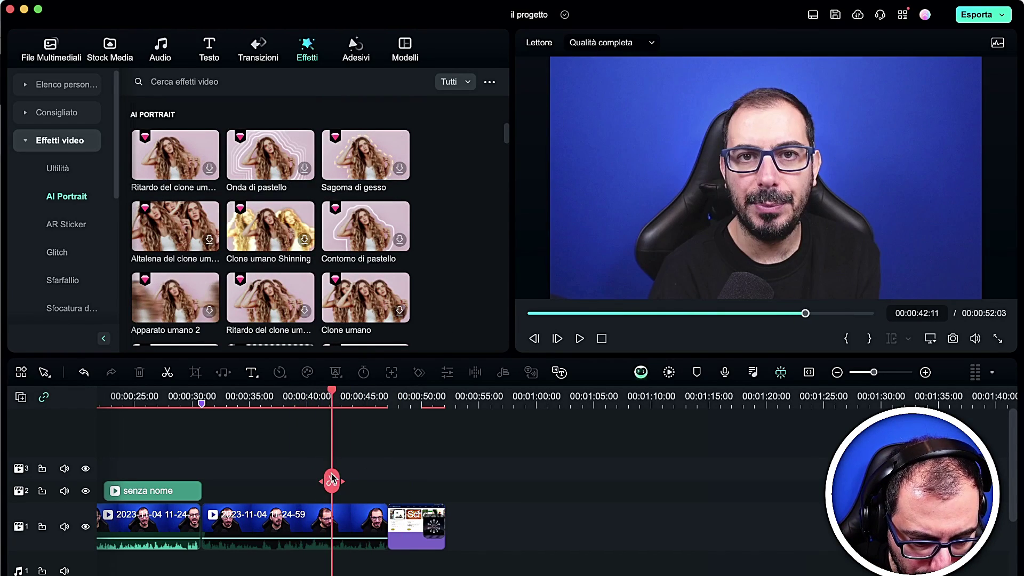
click(331, 480)
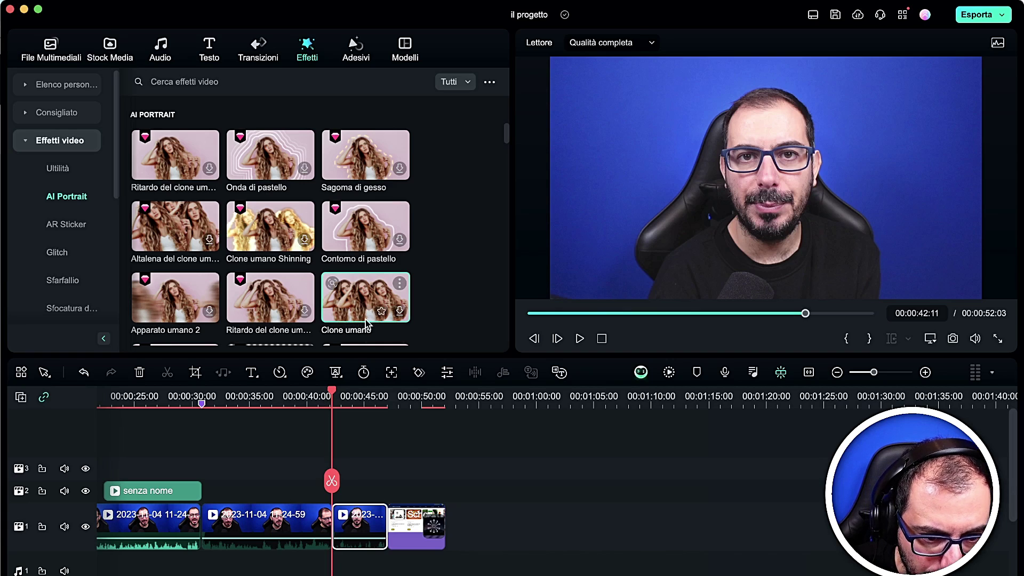
drag(367, 323, 334, 484)
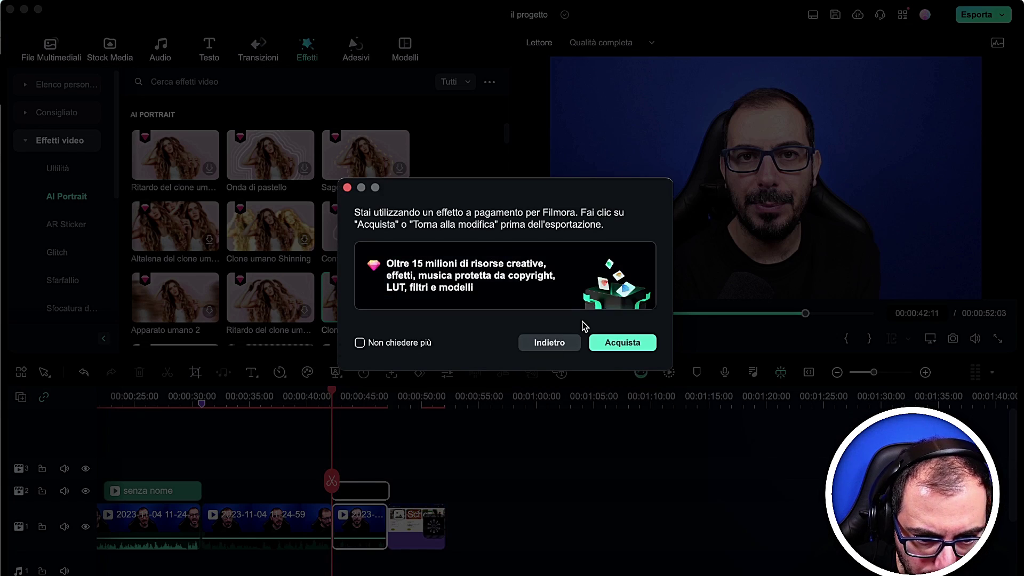
click(549, 342)
key(space)
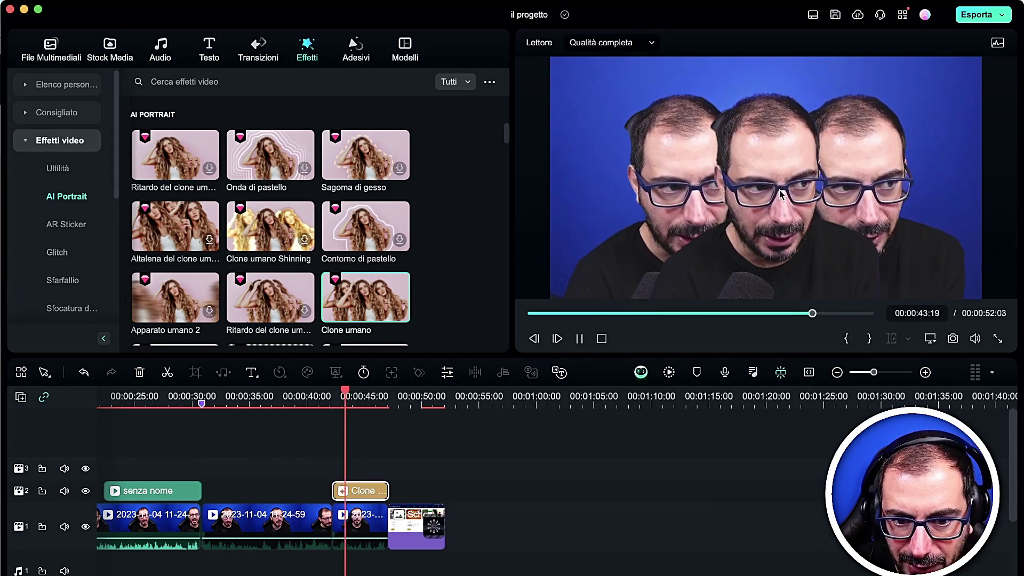
key(space)
- Place the Contorno di pastello effect on video track 3 just ahead of the Clone umano effect, and play it
drag(366, 227, 276, 467)
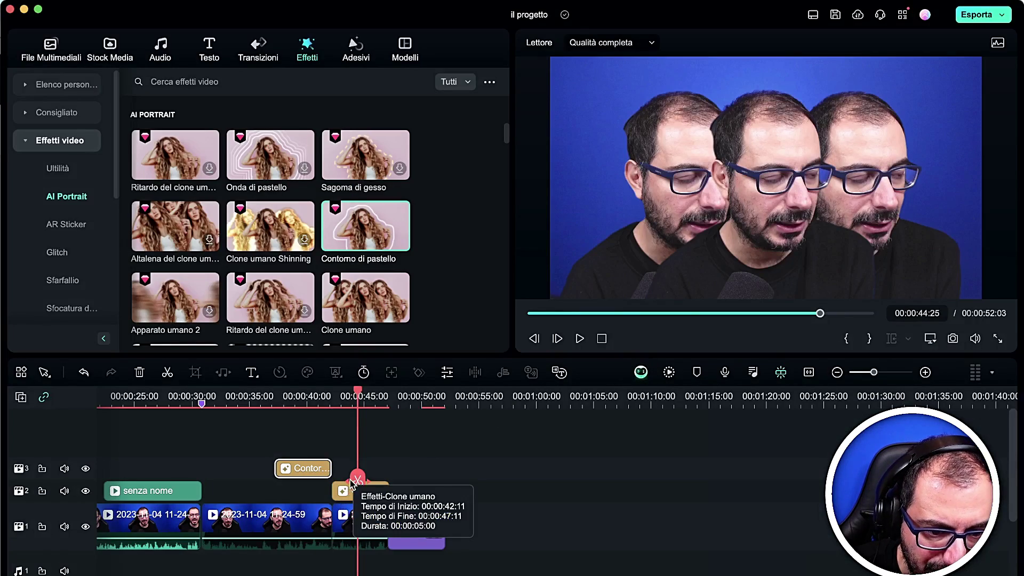
click(256, 473)
key(space)
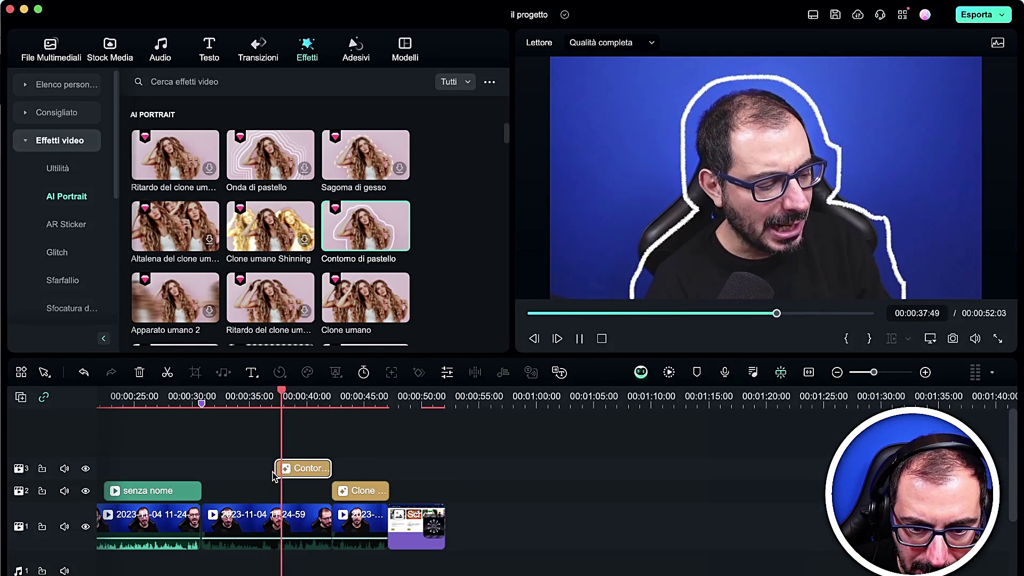
key(space)
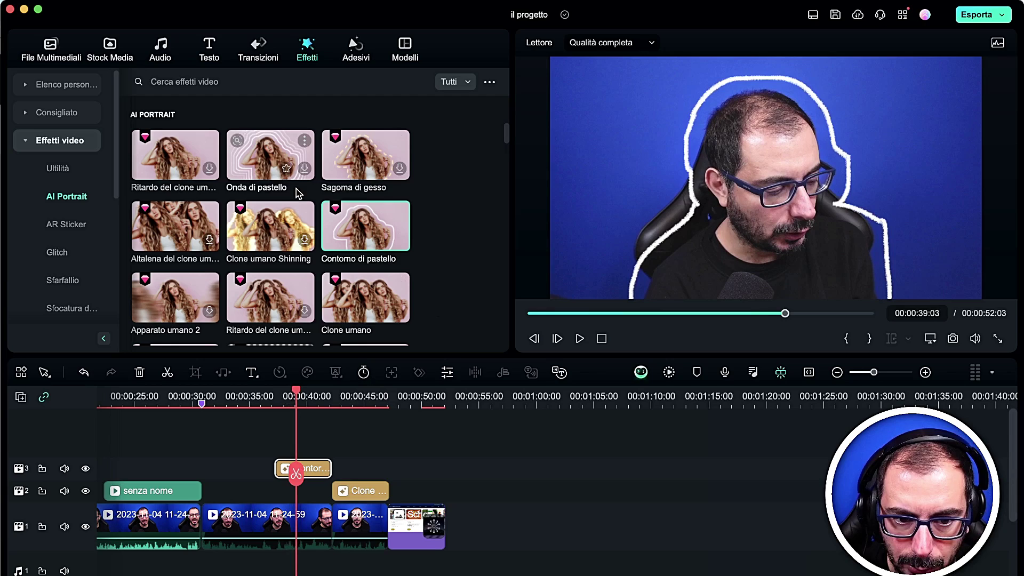
scroll(291, 196, down, 5)
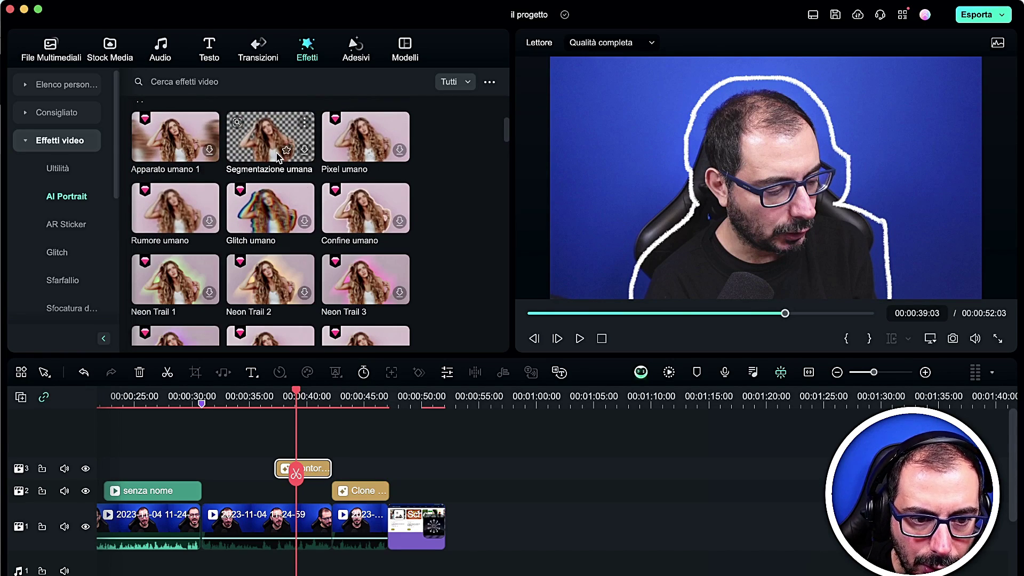
- Place the Segmentazione umana effect on video track 3 just ahead of Contorno di pastello and Neon Trail 2 above it, and play them
drag(276, 152, 235, 474)
drag(267, 290, 283, 441)
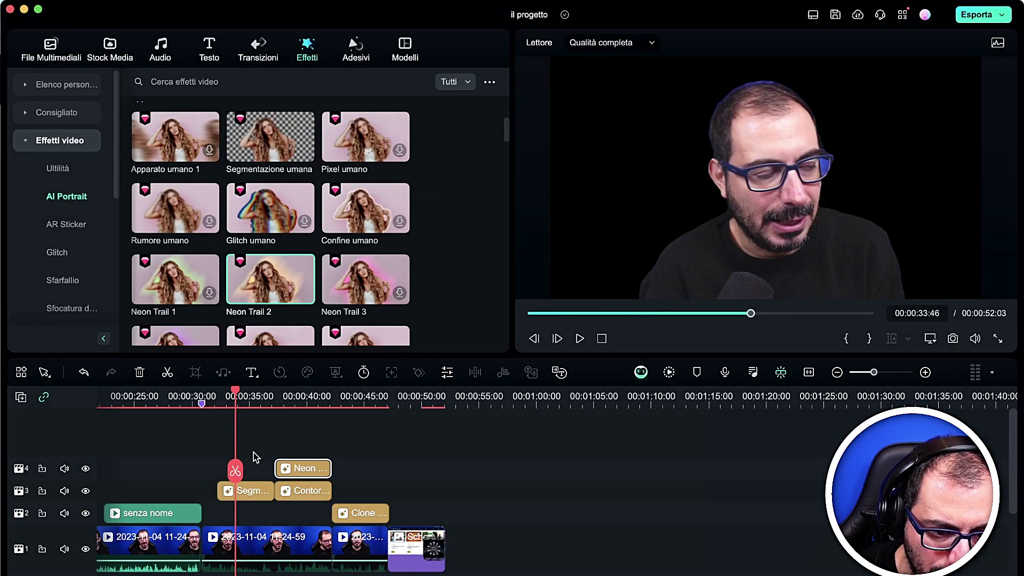
key(space)
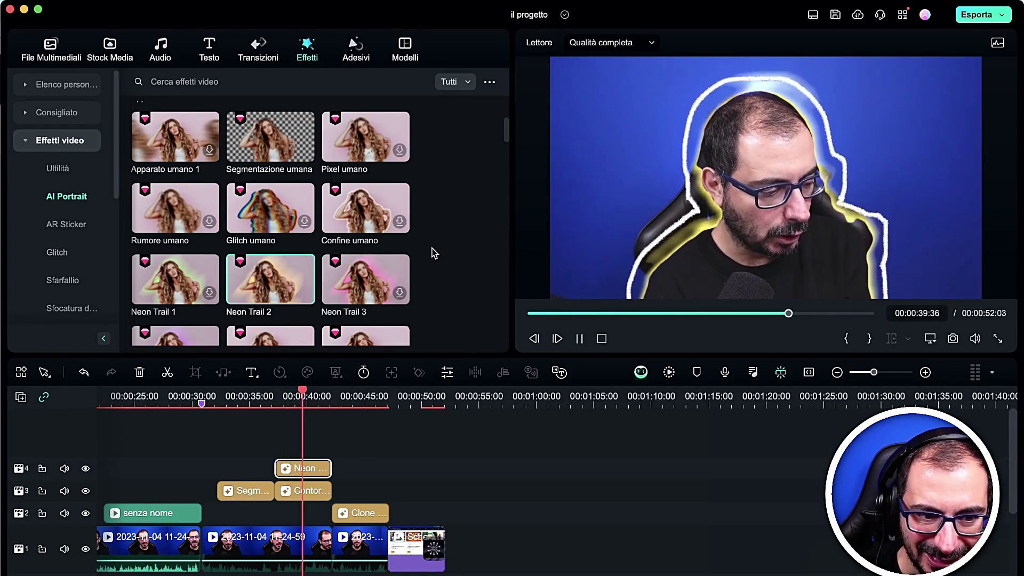
key(space)
- Delete all four AI Portrait effects from the timeline
drag(240, 446, 389, 523)
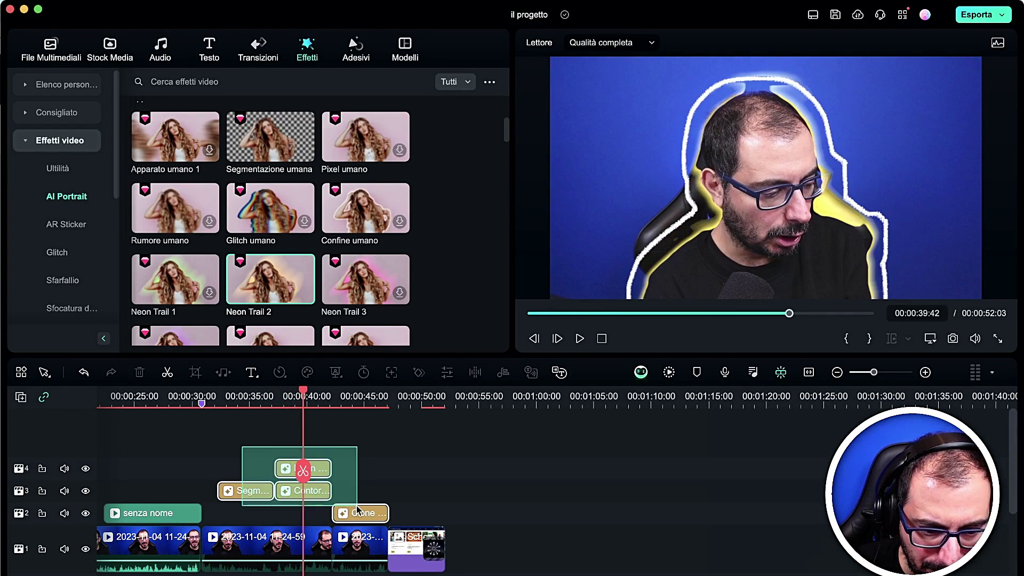
key(Delete)
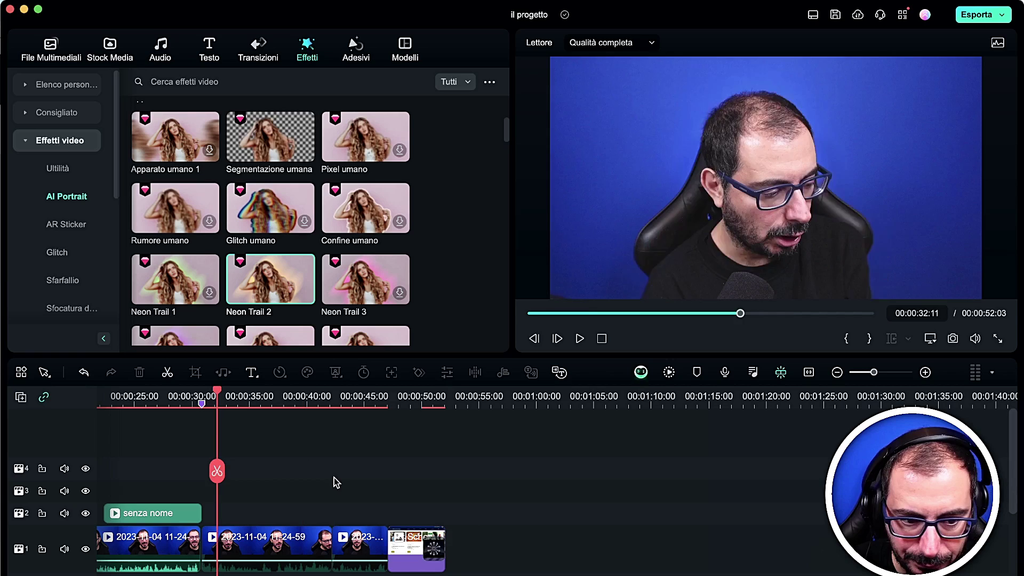
- Place the AR Sticker effect DJ on video track 3 above the middle talking-head segment, and play it
click(54, 221)
drag(312, 167, 282, 488)
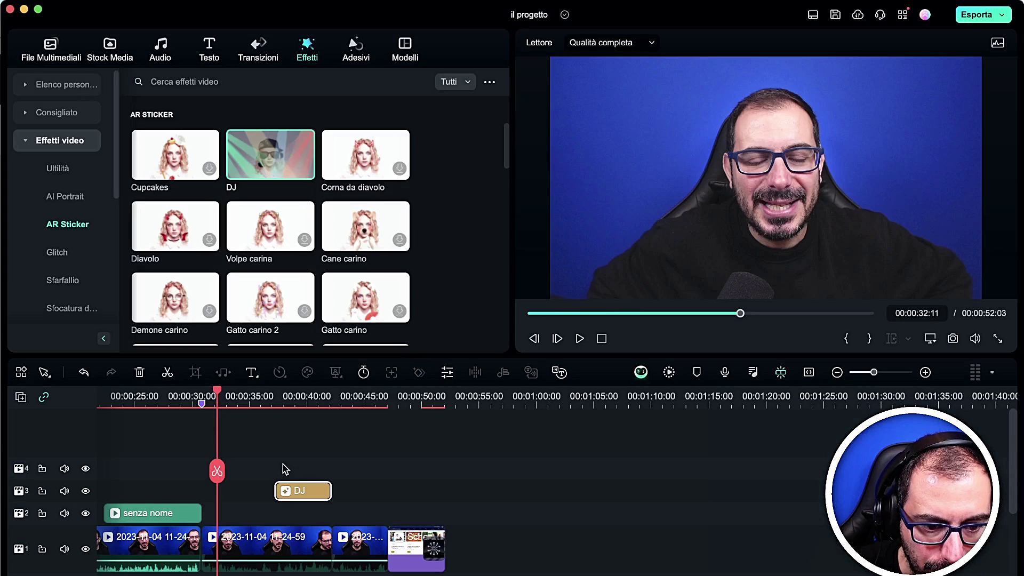
drag(221, 472, 270, 472)
key(space)
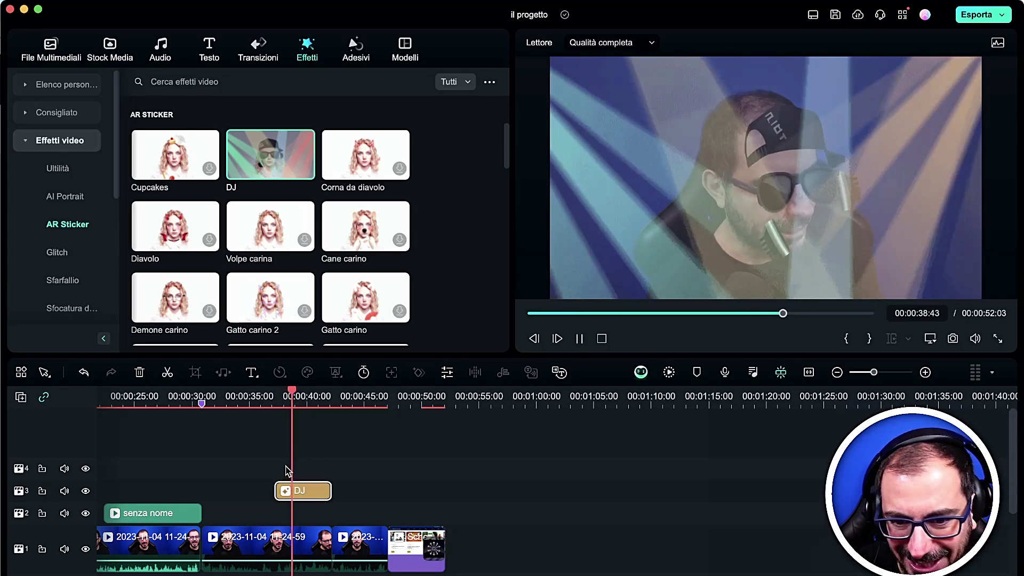
key(space)
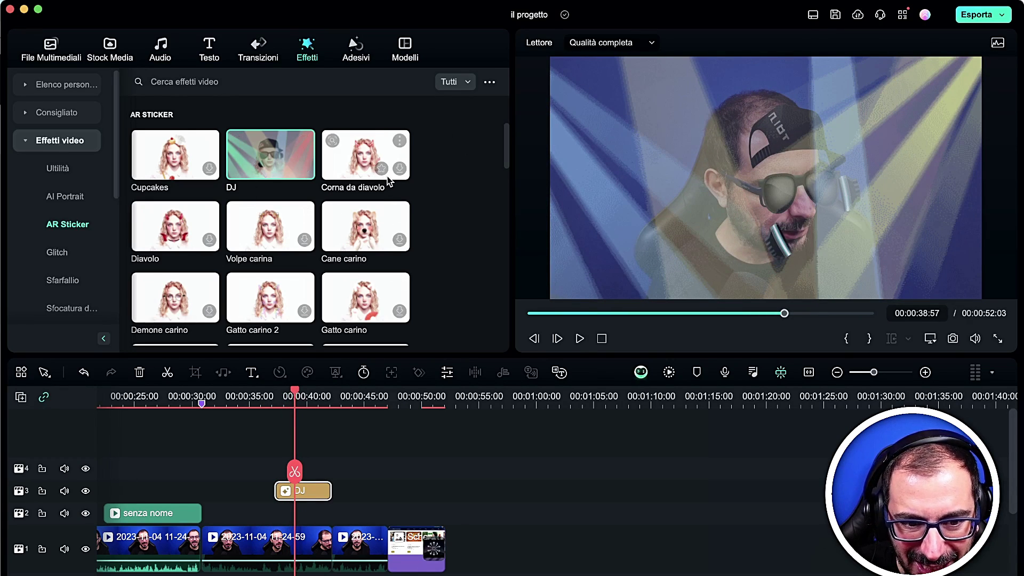
- Try the Corna da diavolo effect just ahead of DJ on video track 3, play it, and delete both AR stickers
drag(369, 178, 222, 472)
key(space)
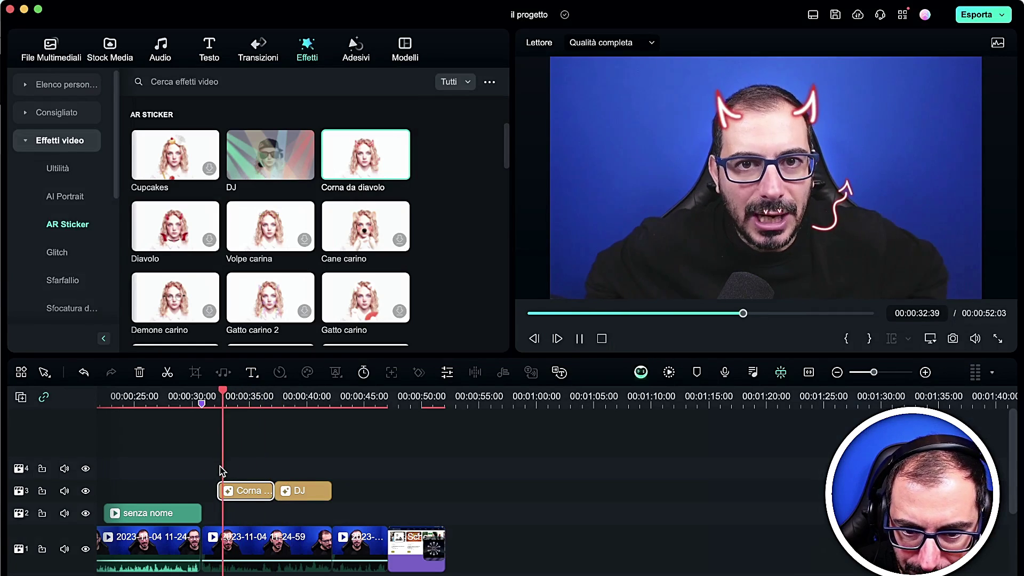
key(space)
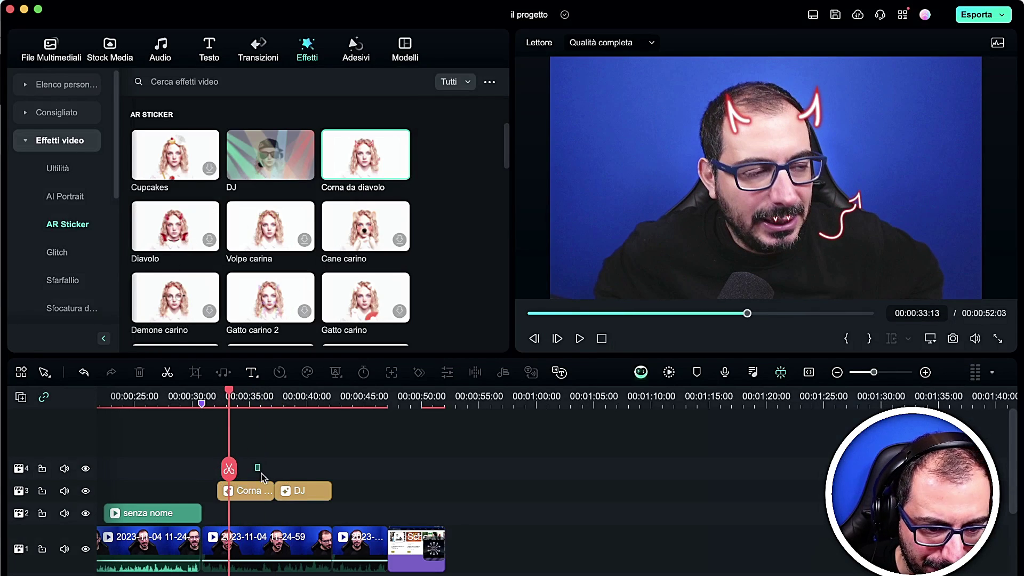
drag(262, 477, 292, 493)
key(Delete)
- Try the Glitch effect Rock'n'Roll on video track 2 above the middle talking-head segment, play it and delete it
click(57, 253)
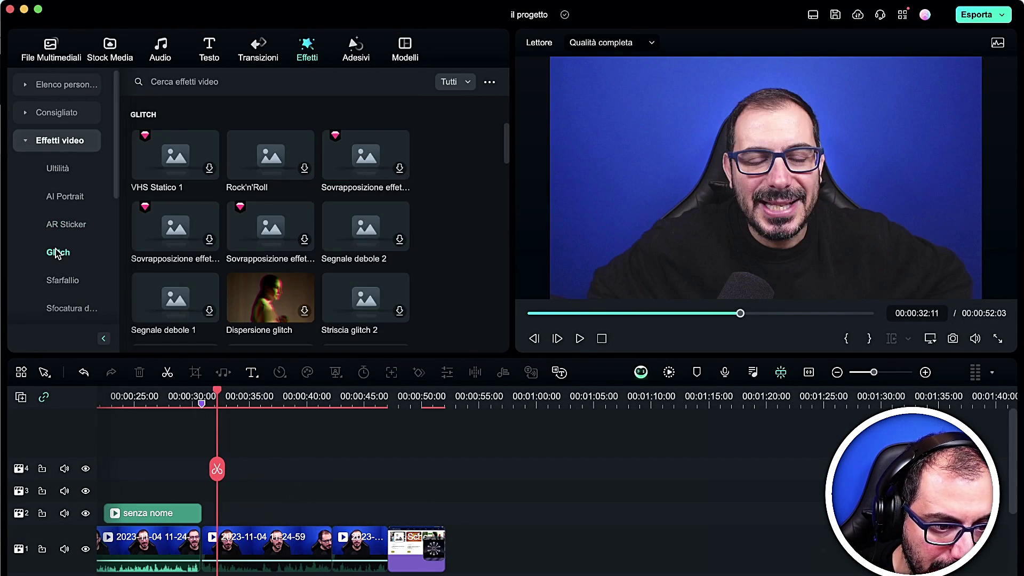
drag(266, 160, 247, 512)
drag(217, 470, 250, 479)
key(space)
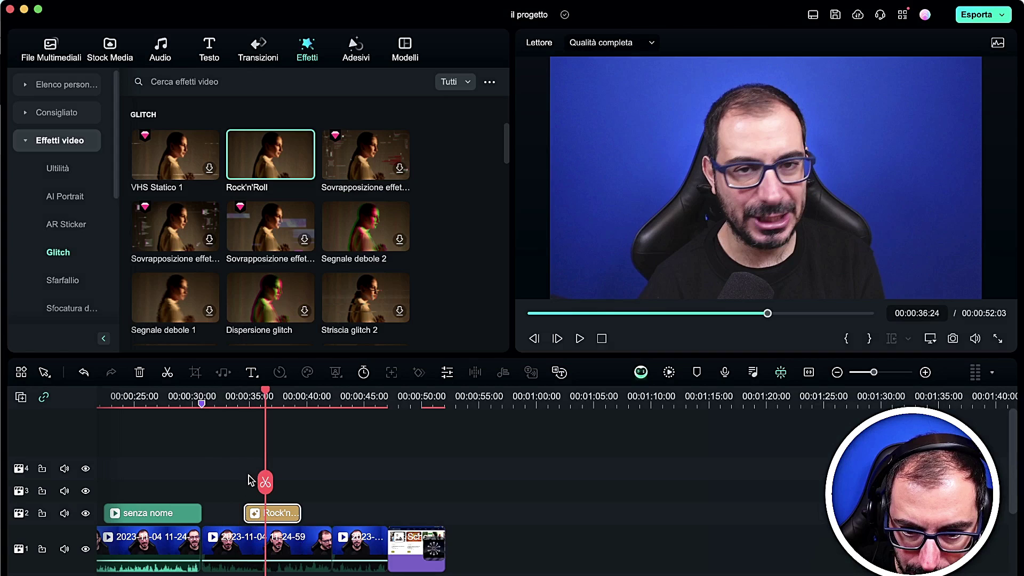
key(BackSpace)
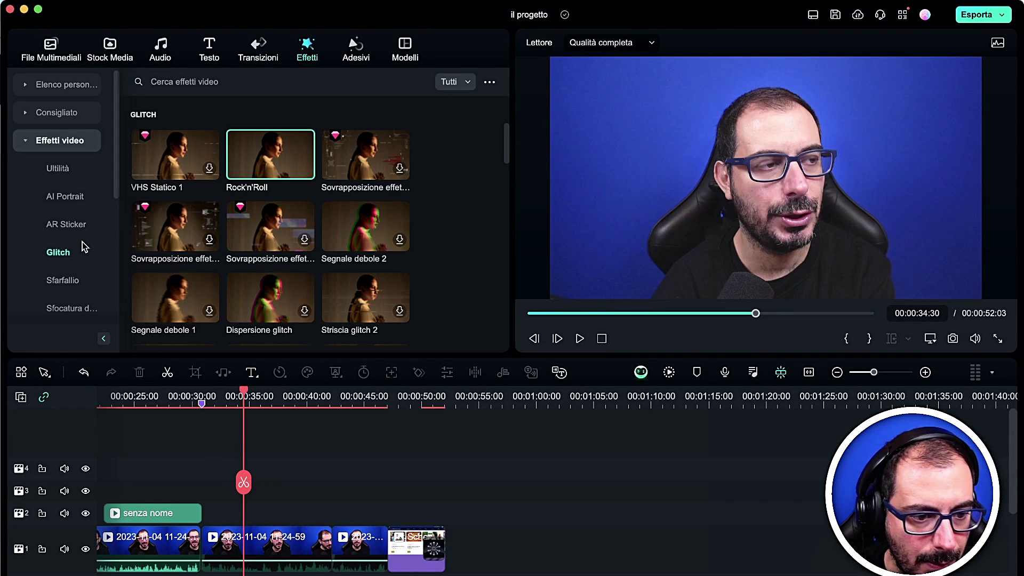
- Place the Pixel enormi effects Mosaico ScanLine and ScanLine Negativo2 end to end on video track 3, and play them
scroll(83, 247, down, 3)
click(68, 254)
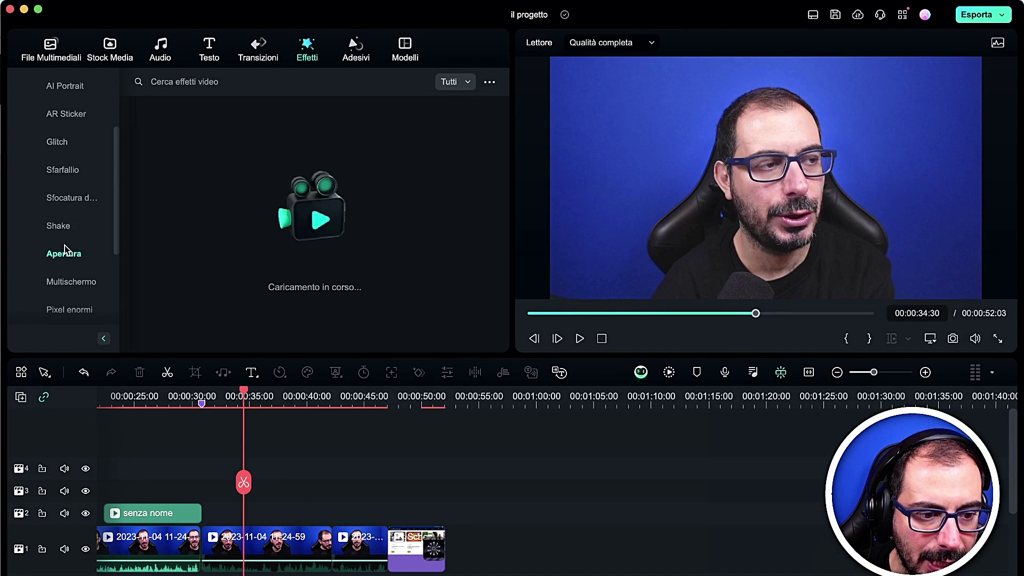
scroll(63, 243, down, 3)
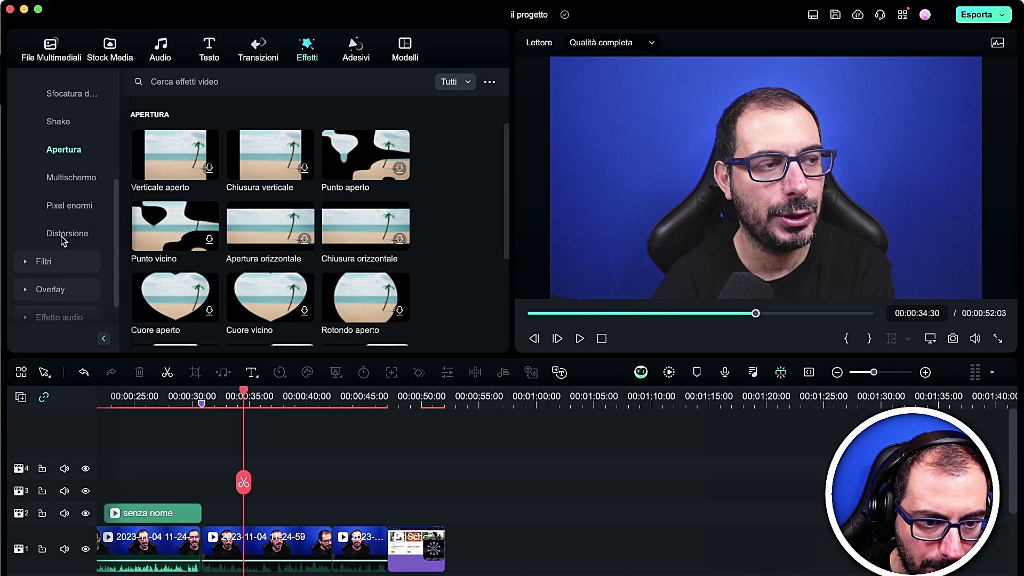
click(74, 214)
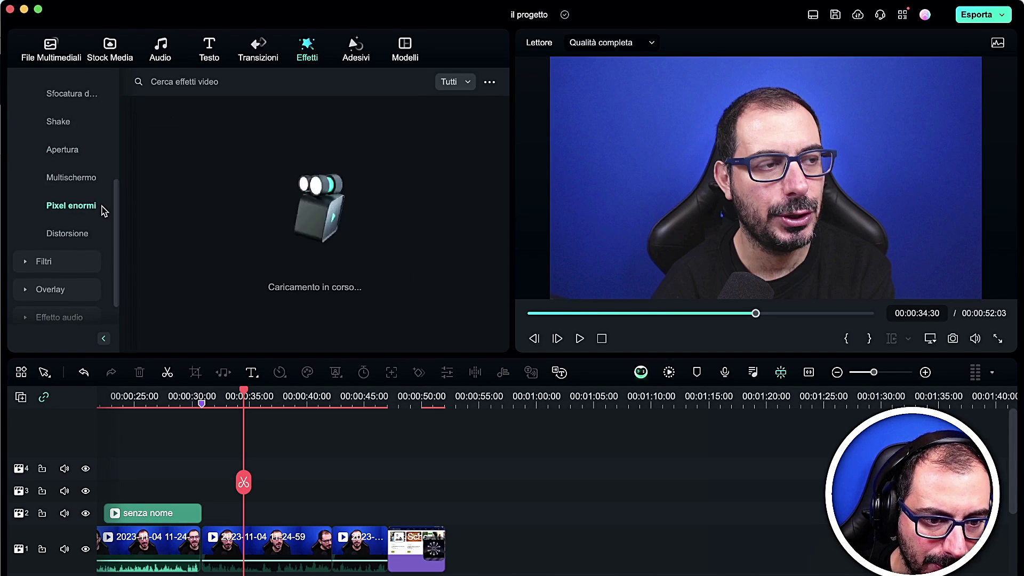
drag(179, 163, 258, 496)
key(space)
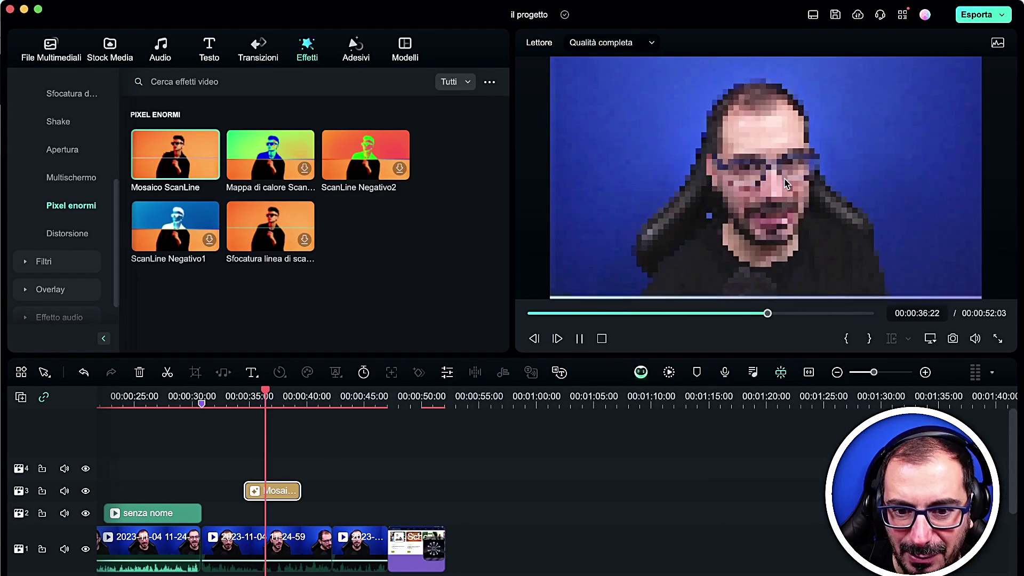
key(space)
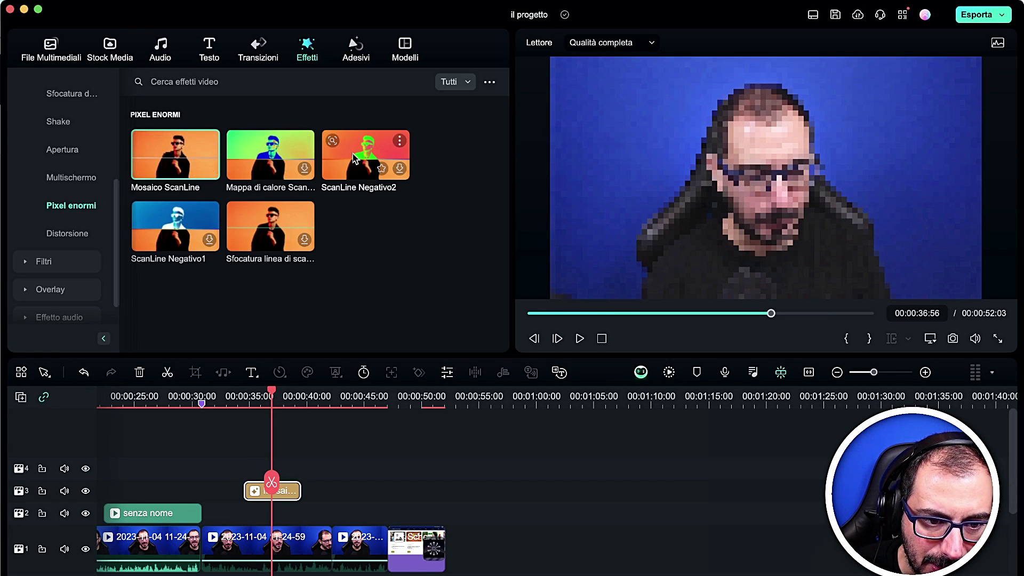
drag(355, 157, 302, 474)
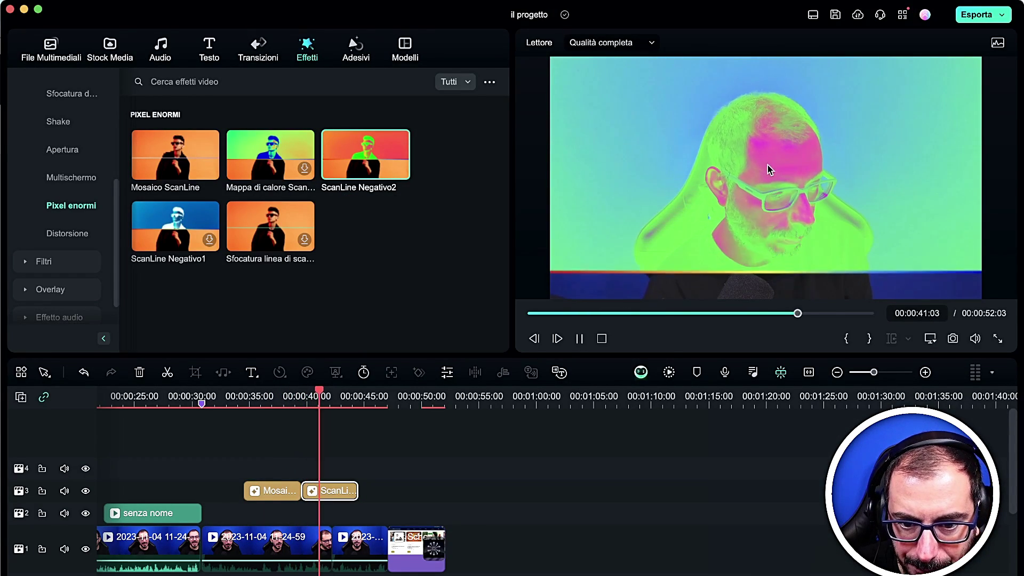
- Replace the ScanLine effects with the Distorsione effect Nastro above the last talking-head segment, play it and delete it
click(65, 232)
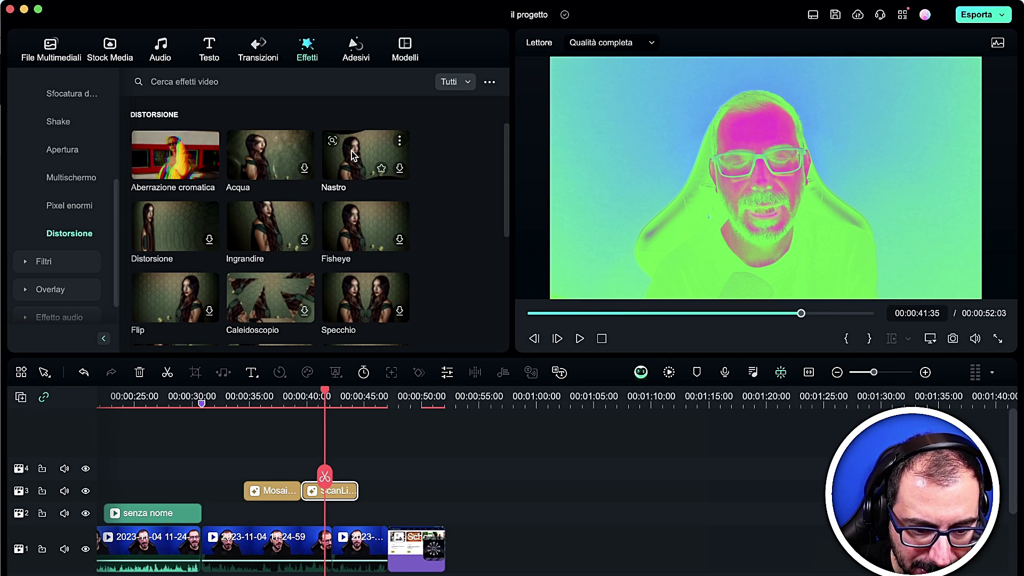
drag(352, 155, 371, 493)
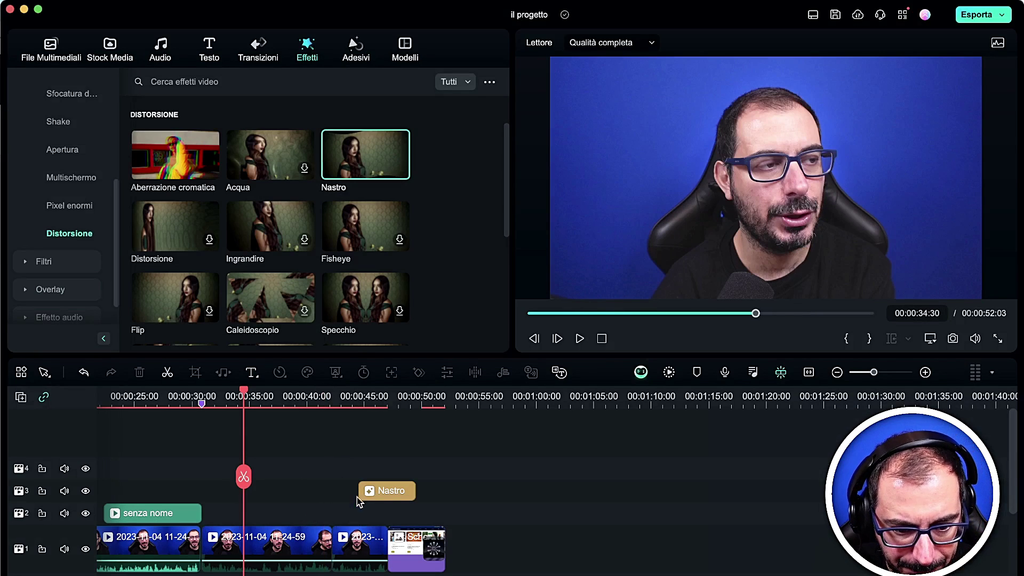
drag(384, 491, 357, 491)
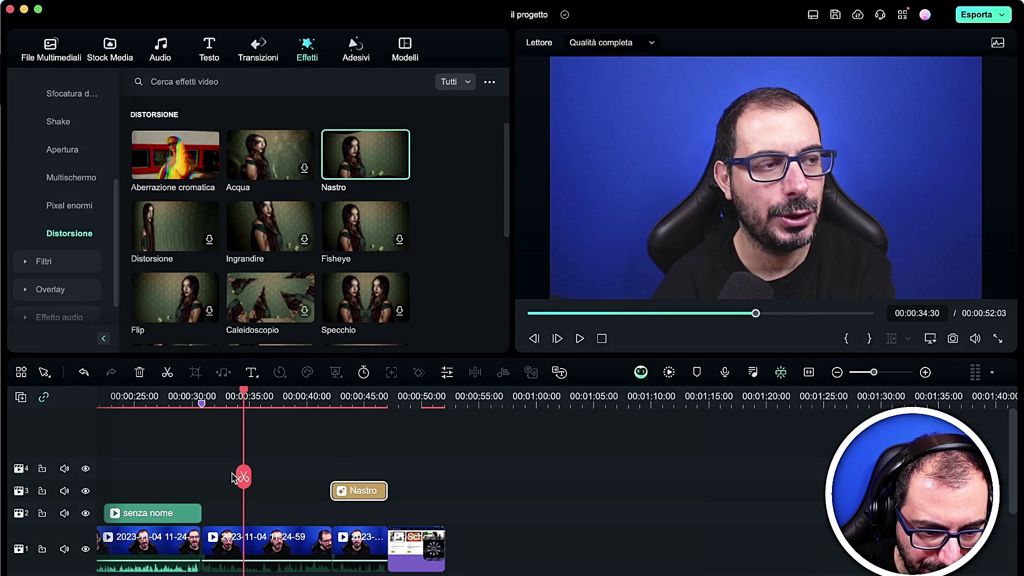
drag(233, 477, 327, 475)
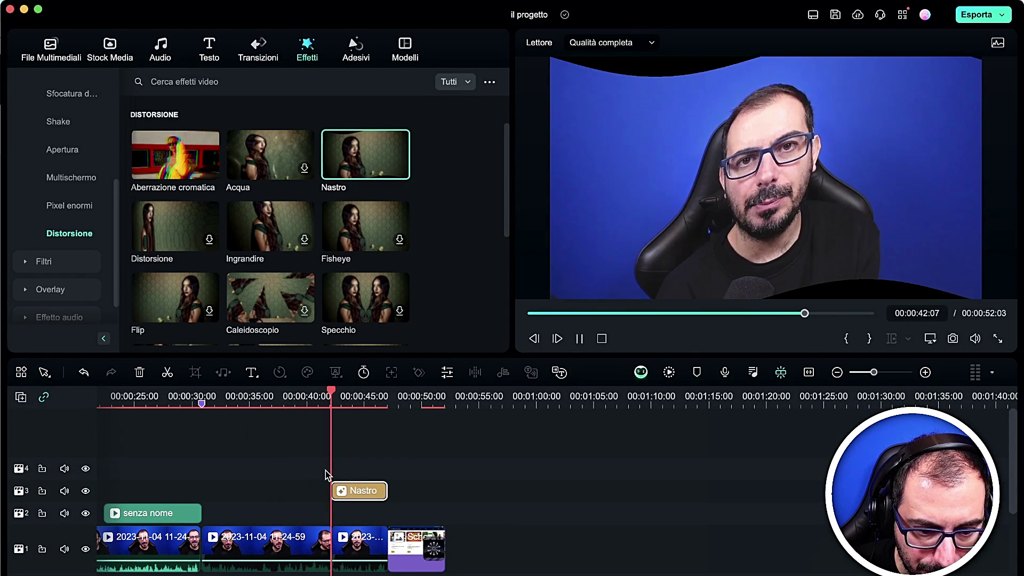
key(space)
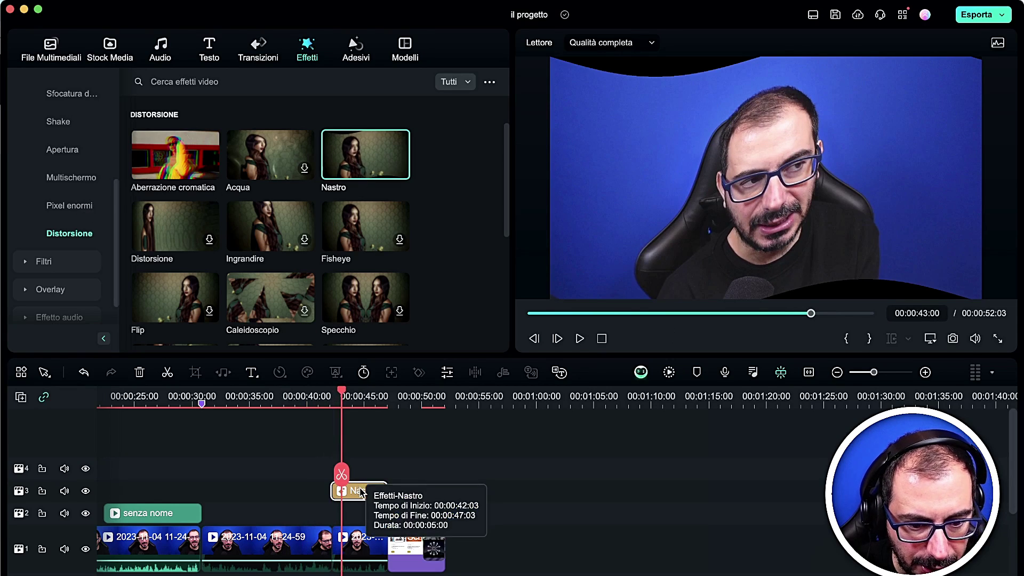
key(Delete)
- Try the third Nature LUT Pack filter on video track 2 above the last talking-head segment, play it and undo the placement
scroll(74, 216, up, 5)
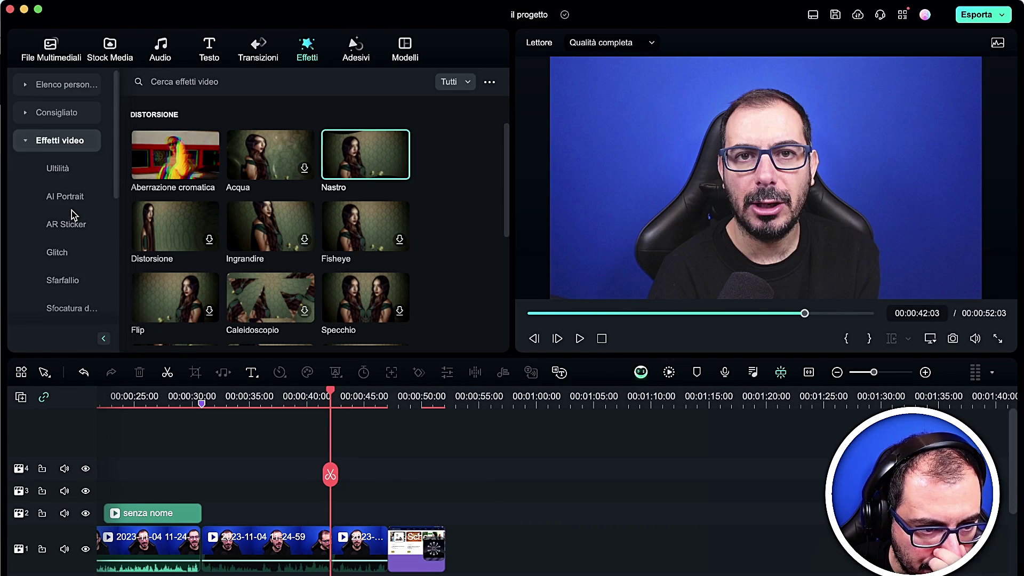
click(24, 141)
click(22, 170)
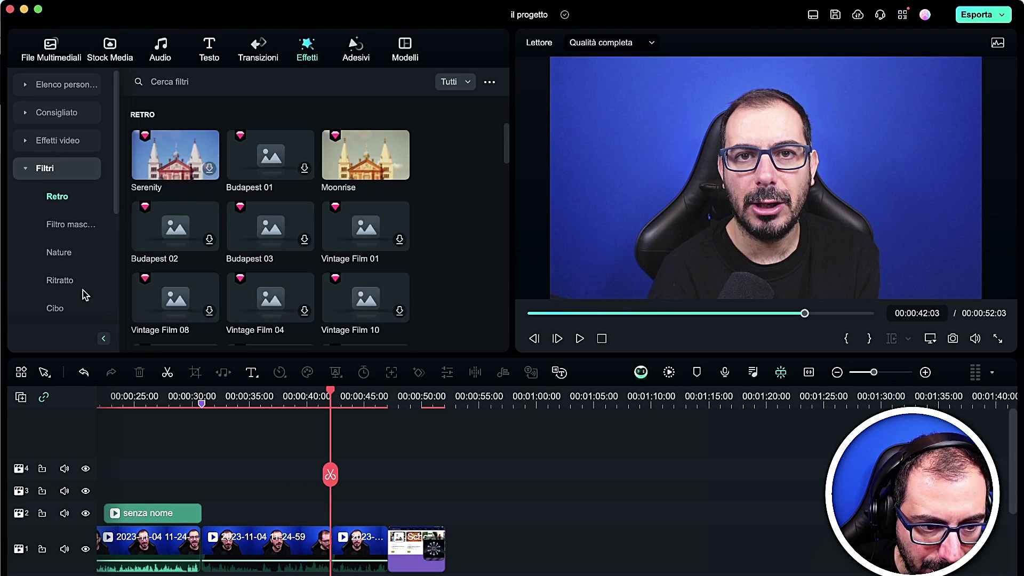
click(66, 254)
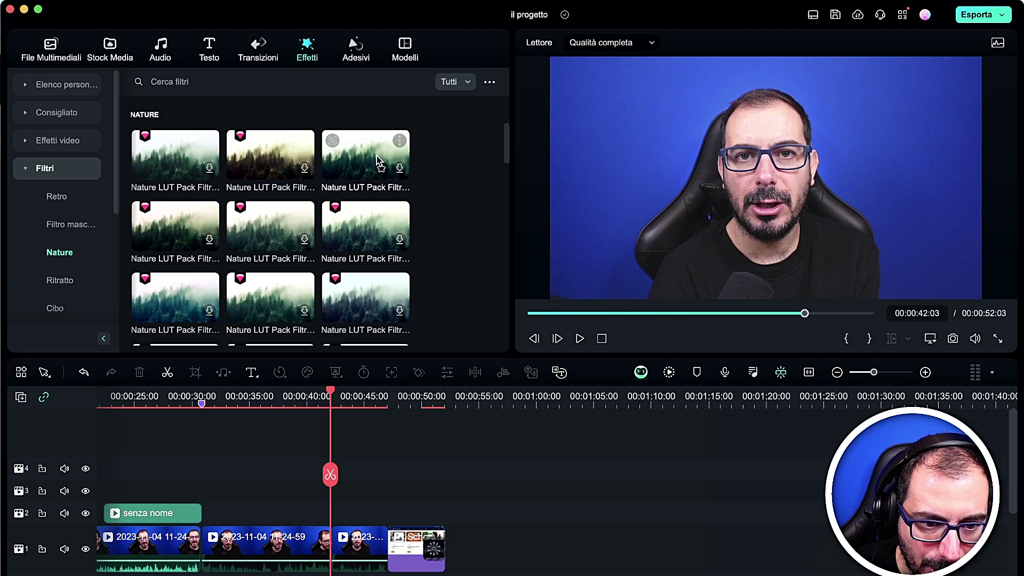
drag(377, 159, 336, 506)
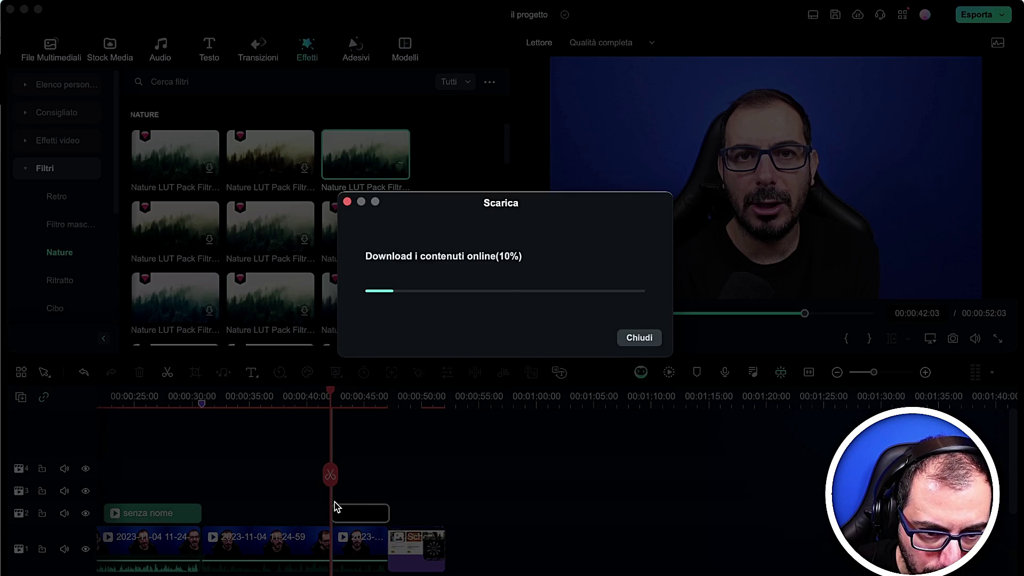
key(space)
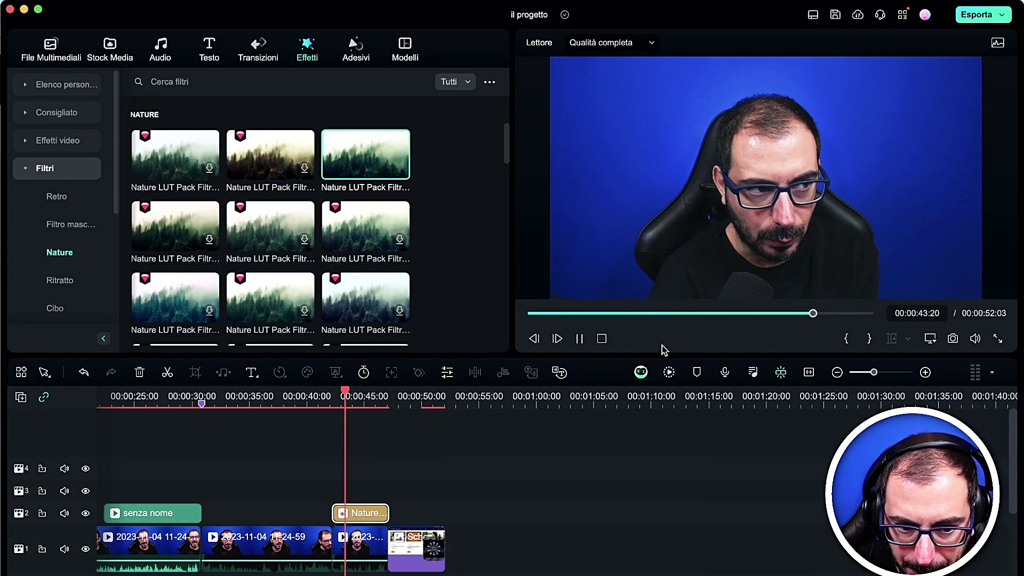
key(ctrl+z)
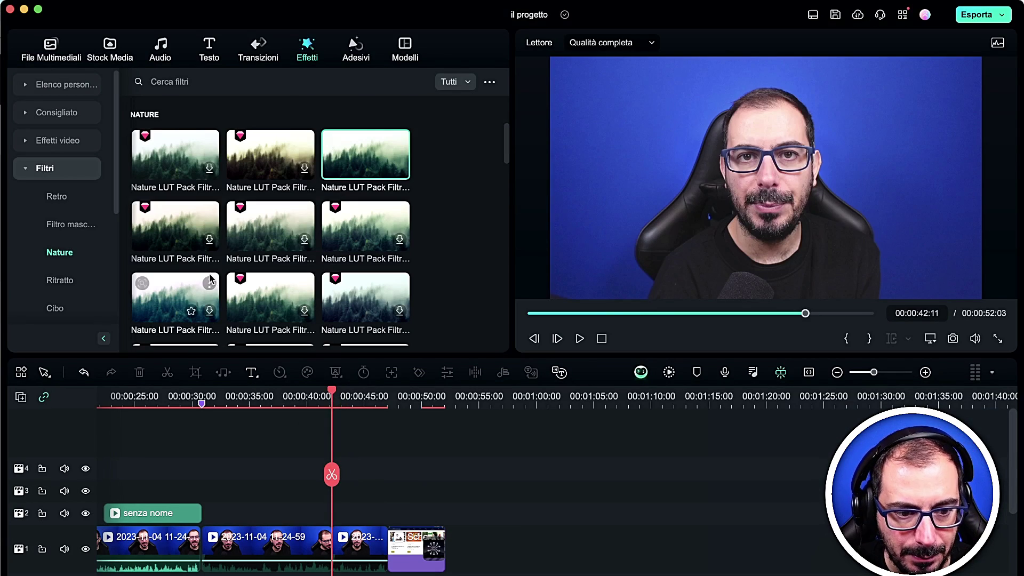
- Try the Nature filter Refreshing Lakeside above the last talking-head segment, play it and undo the placement
scroll(212, 280, down, 5)
drag(203, 227, 347, 513)
key(space)
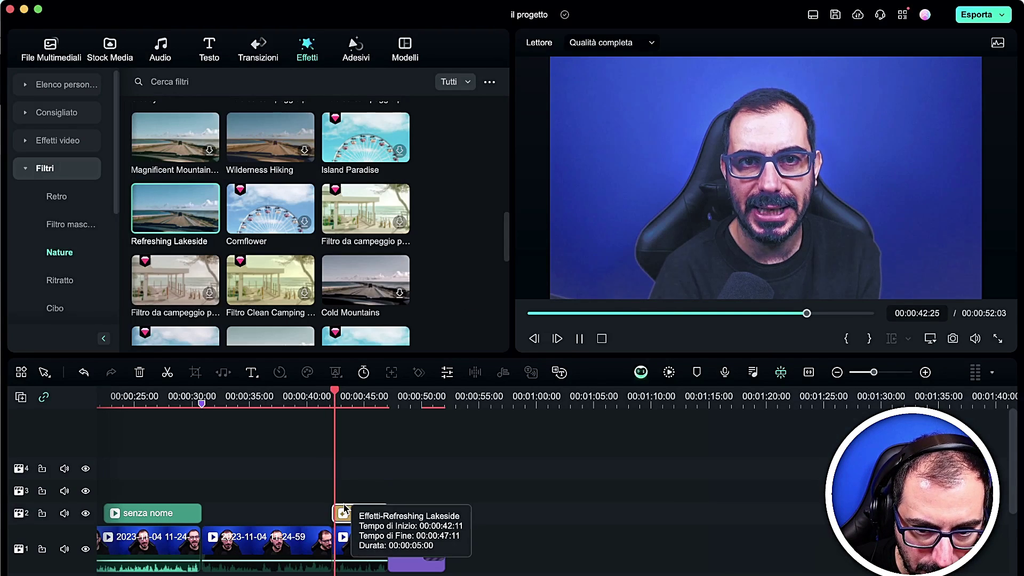
key(ctrl+z)
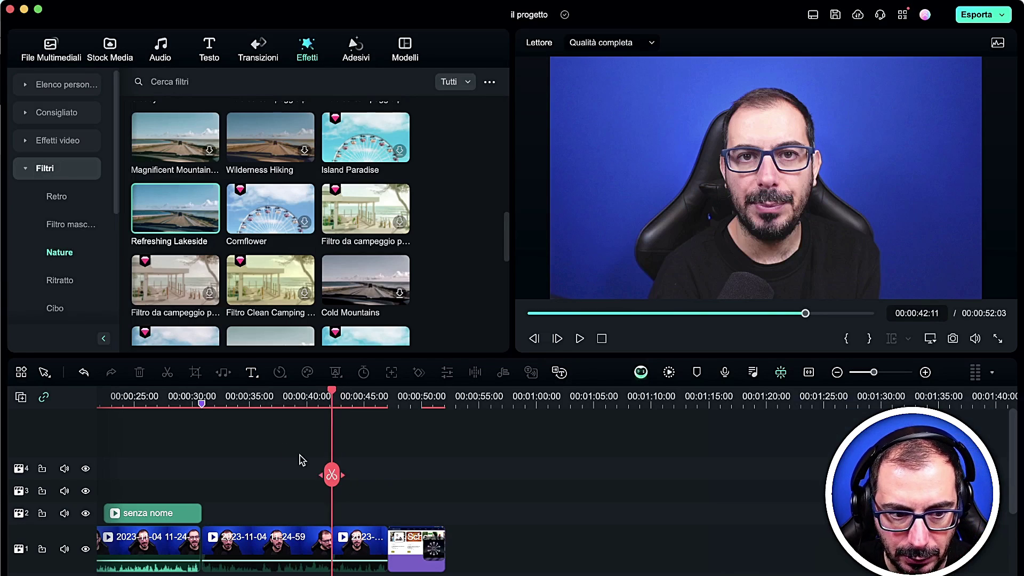
- Try the Ritratto filter London Riverside above the last talking-head segment, play it and remove it
click(59, 281)
drag(270, 155, 337, 510)
key(space)
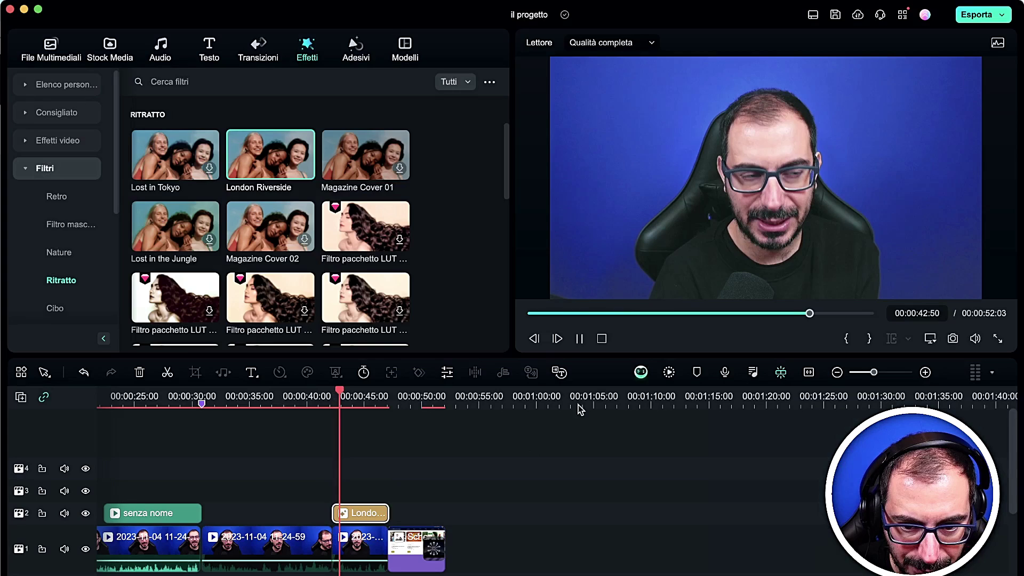
key(space)
scroll(55, 198, down, 5)
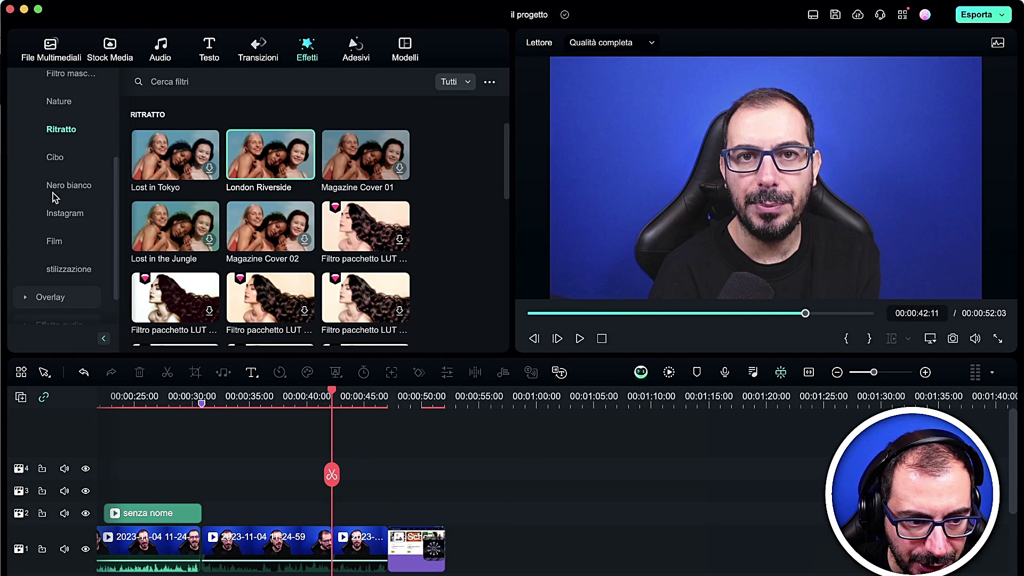
- Look through the Cibo filters, and collapse the Filtri category
click(56, 159)
scroll(73, 174, up, 5)
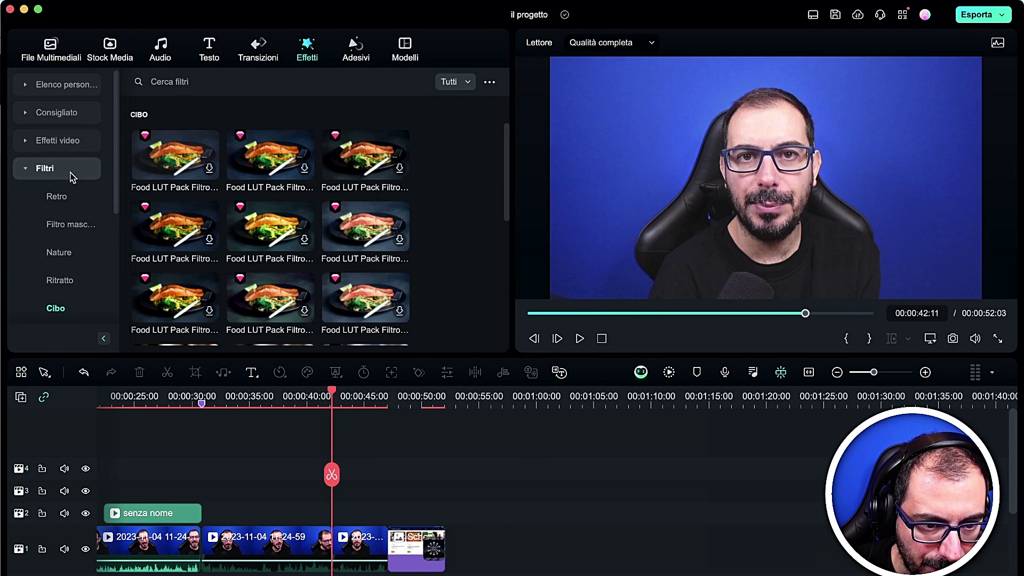
click(27, 171)
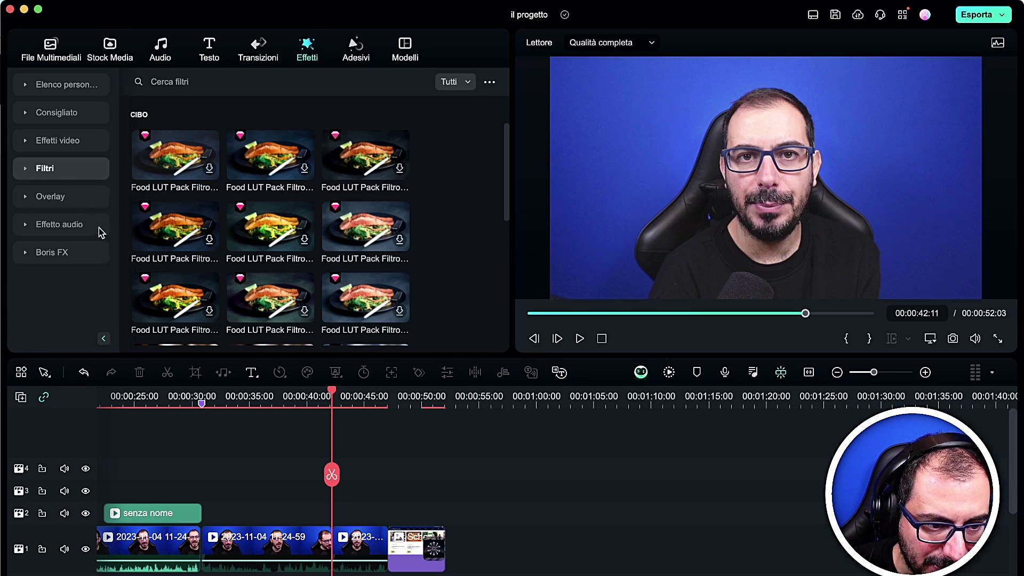
- Try the Perdita di luce 4 overlay above the short talking-head clip starting at 00:00:42:11, preview it, and undo the addition
click(24, 197)
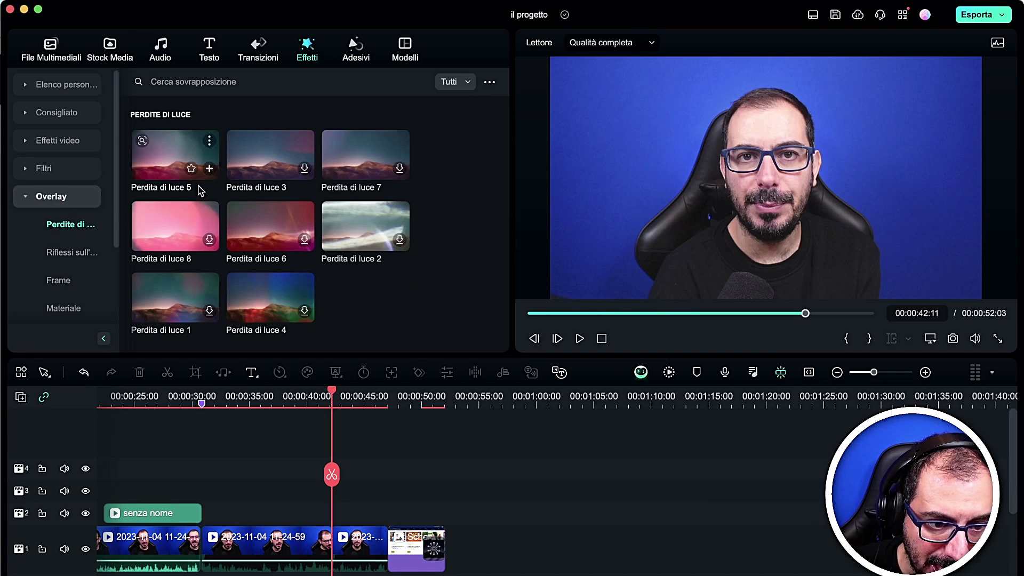
scroll(181, 224, down, 1)
drag(262, 282, 337, 513)
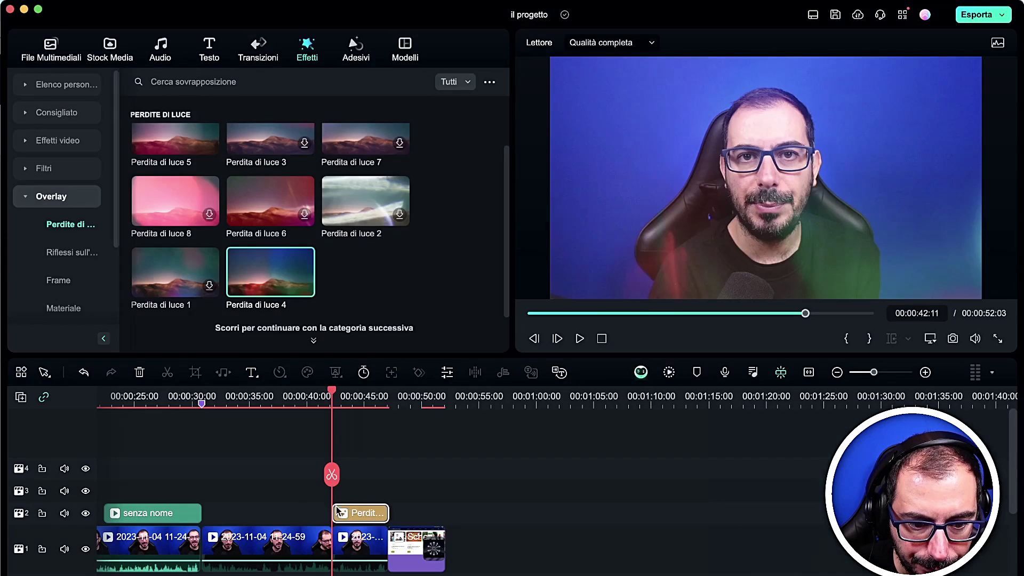
key(space)
key(space)
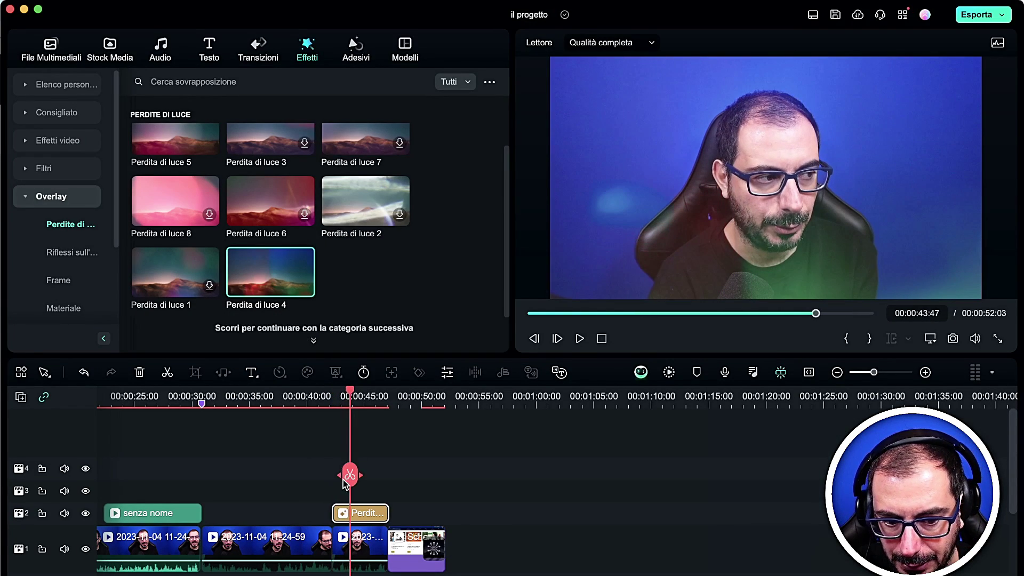
key(super+z)
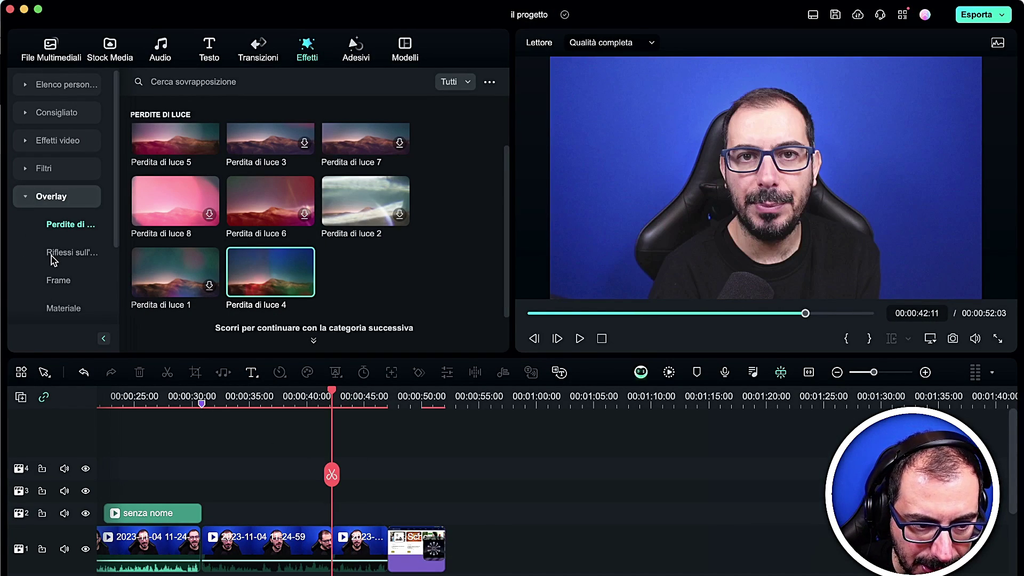
- Browse the other overlay categories, try the Glitch MPEG overlay from Tv Static above the short talking-head clip, and undo it
click(53, 254)
scroll(69, 232, down, 3)
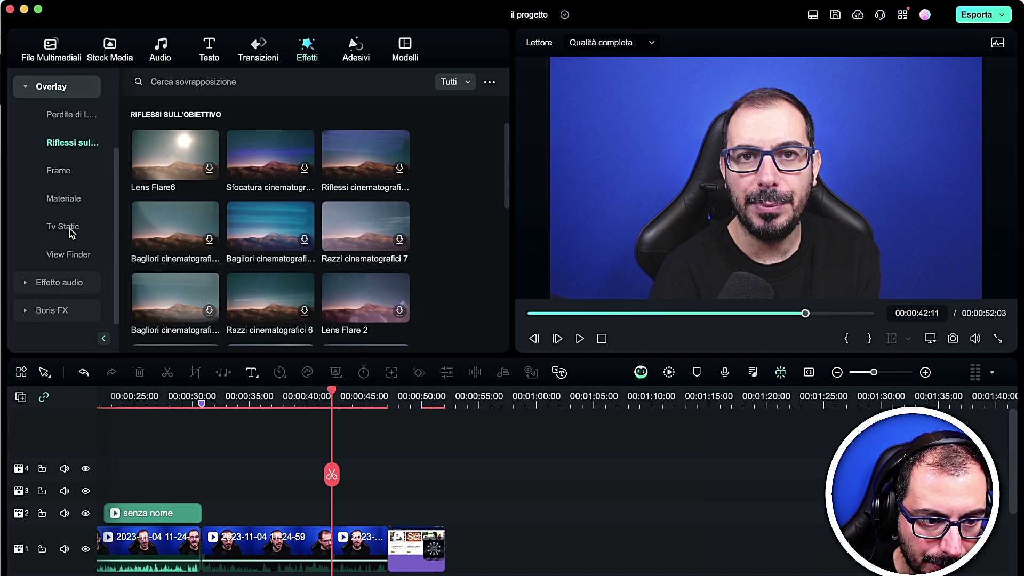
click(63, 227)
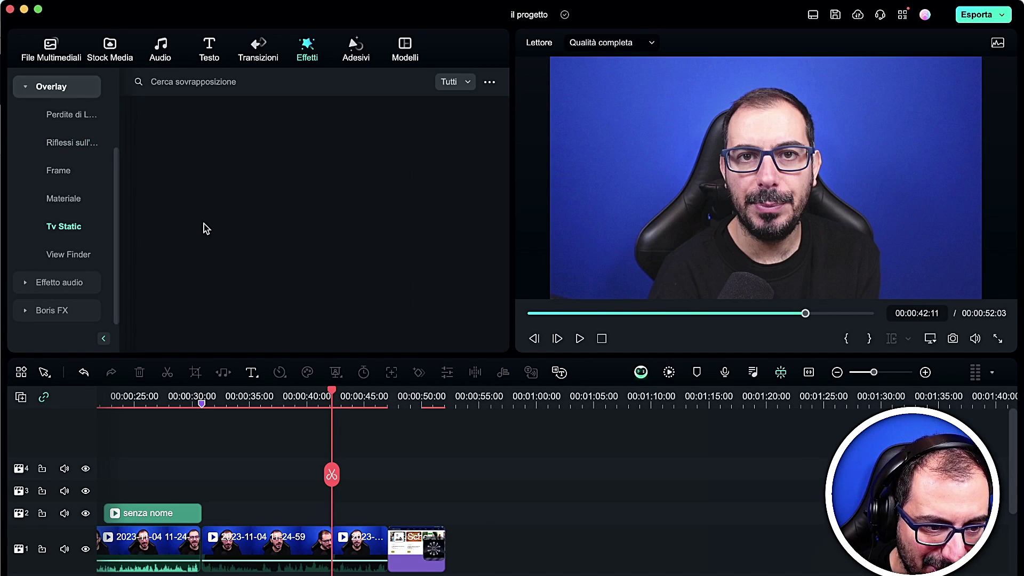
scroll(205, 225, up, 4)
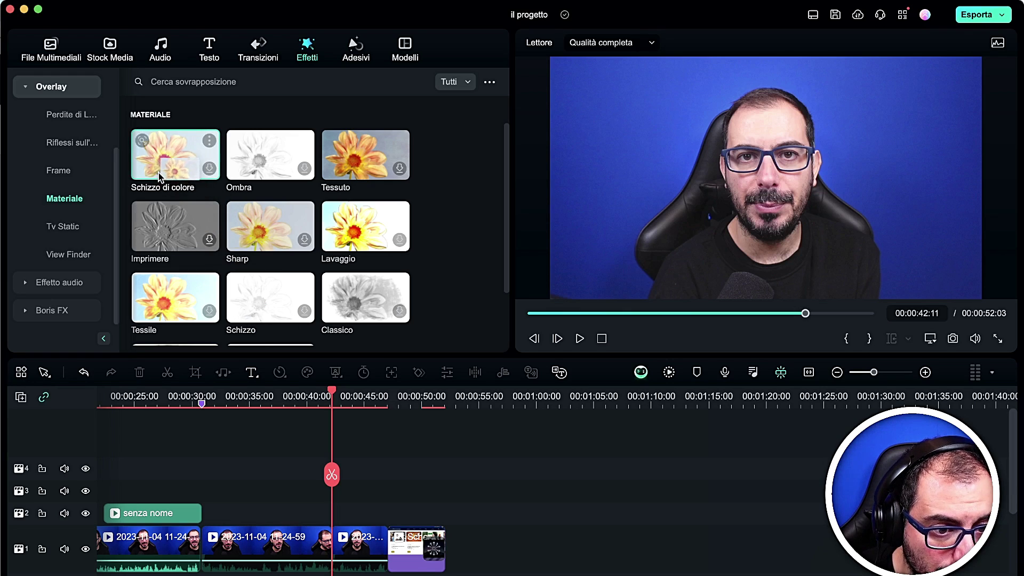
click(63, 227)
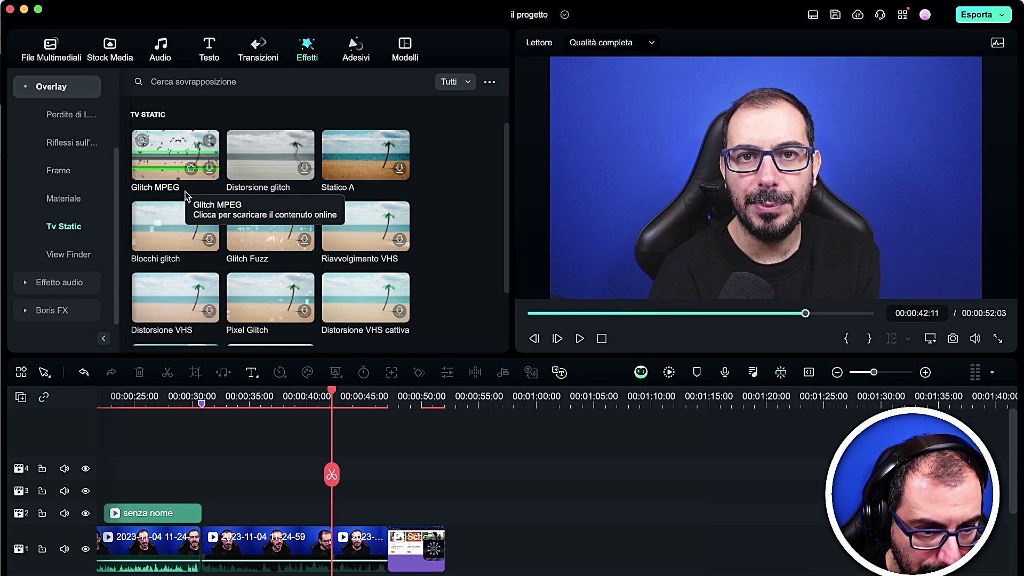
drag(184, 166, 340, 495)
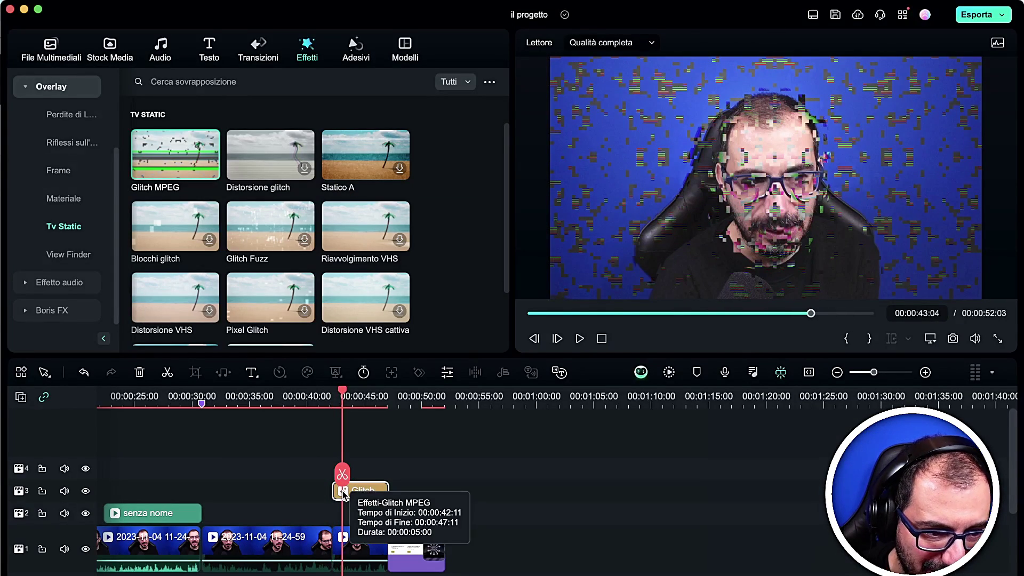
key(cmd+z)
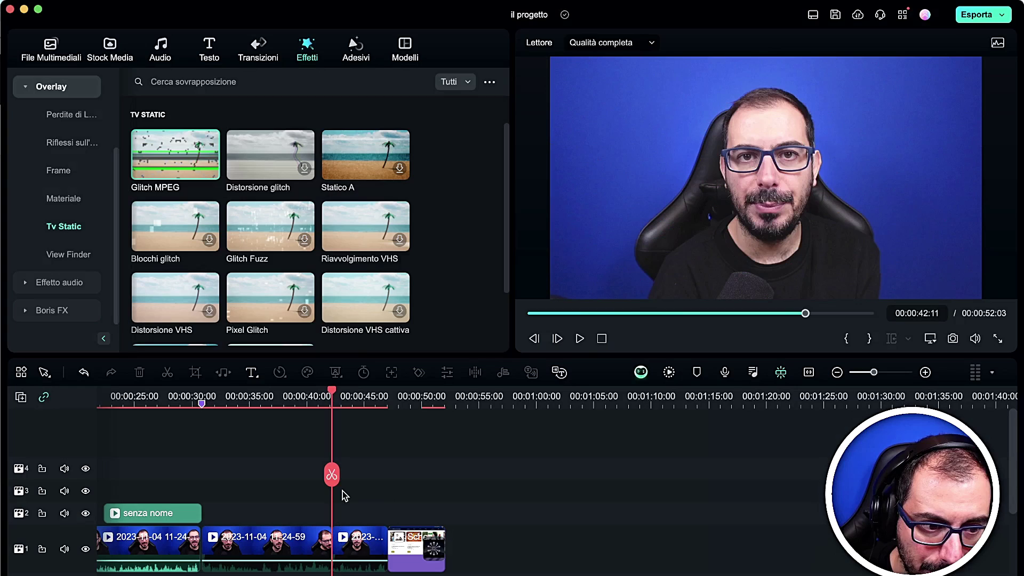
- Open the Filtri vocali audio effects, unmute the short talking-head clip on track 1, and play its original audio
click(31, 290)
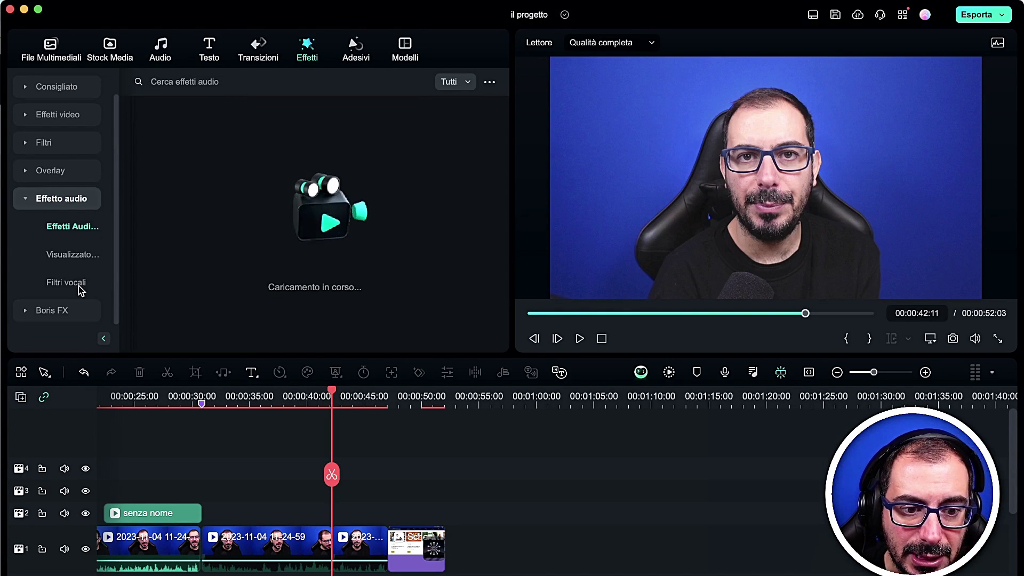
click(80, 289)
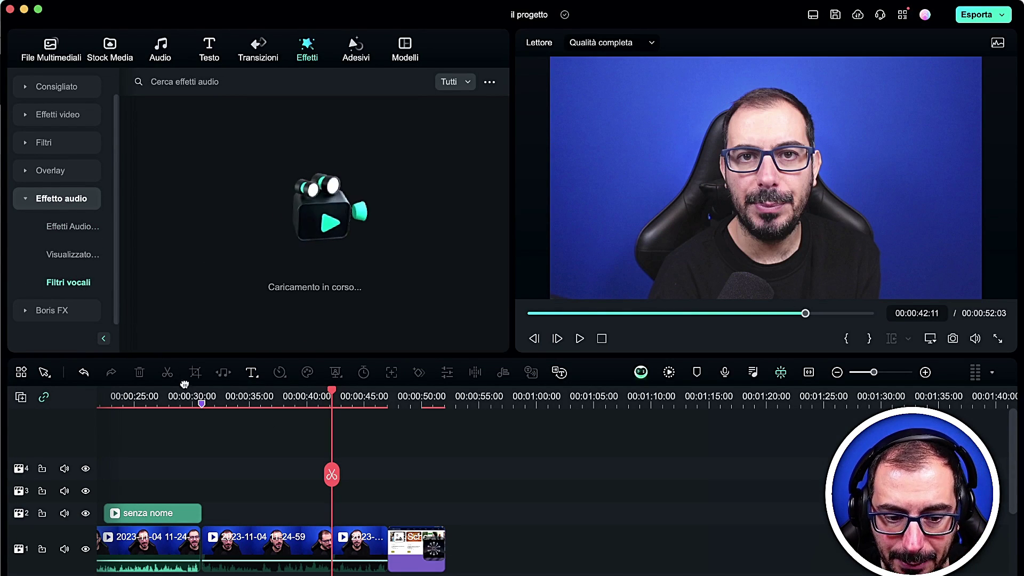
right_click(362, 543)
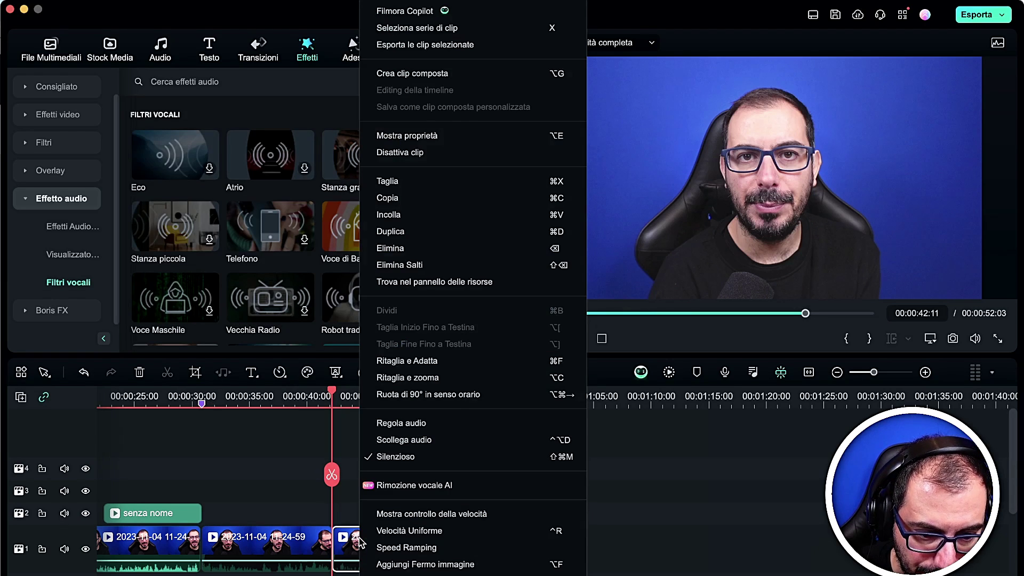
click(439, 457)
key(space)
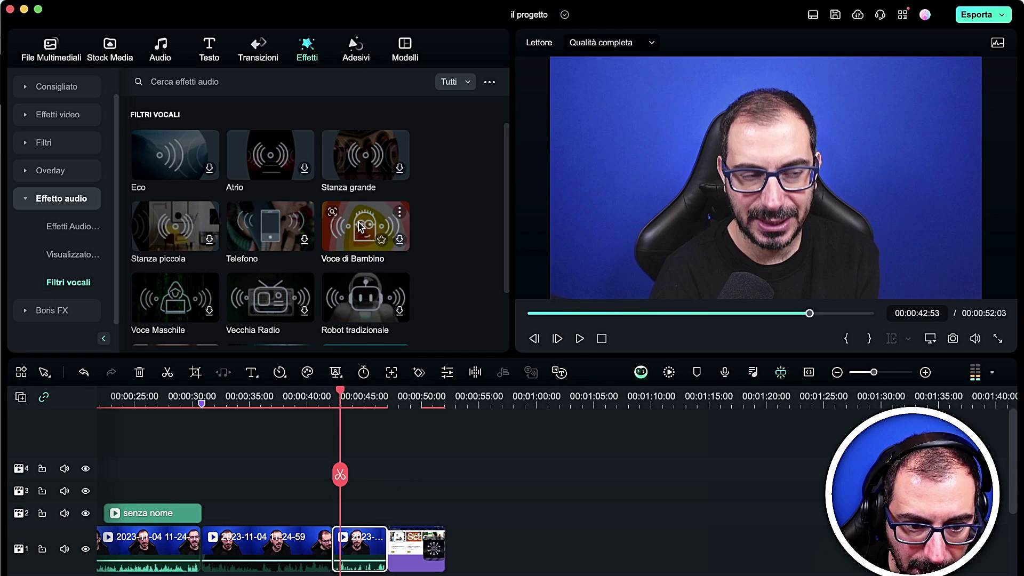
- Try the Voce di Bambino voice filter on the short talking-head clip, and play the clip from near its start
drag(360, 227, 341, 541)
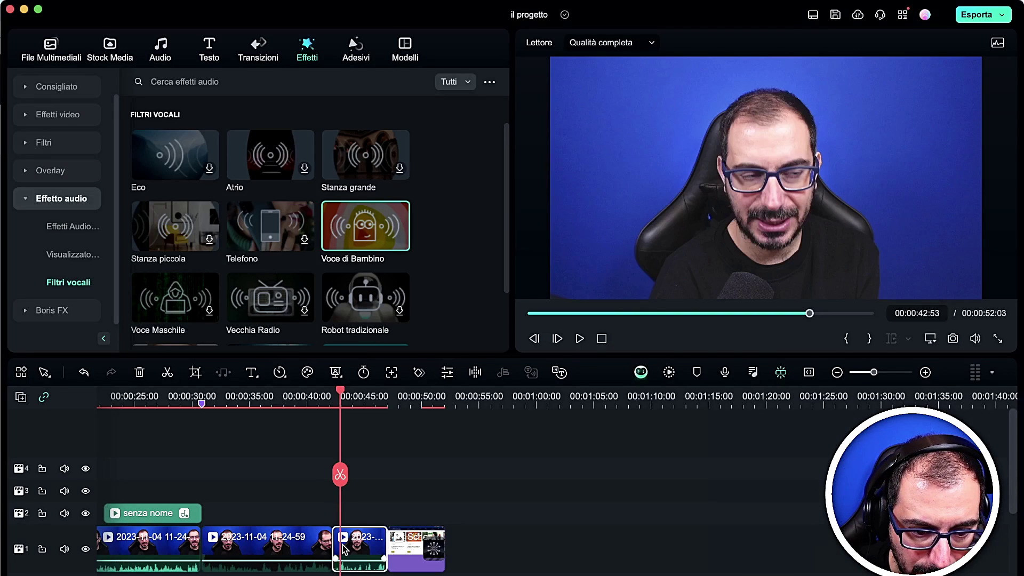
mouse_move(363, 241)
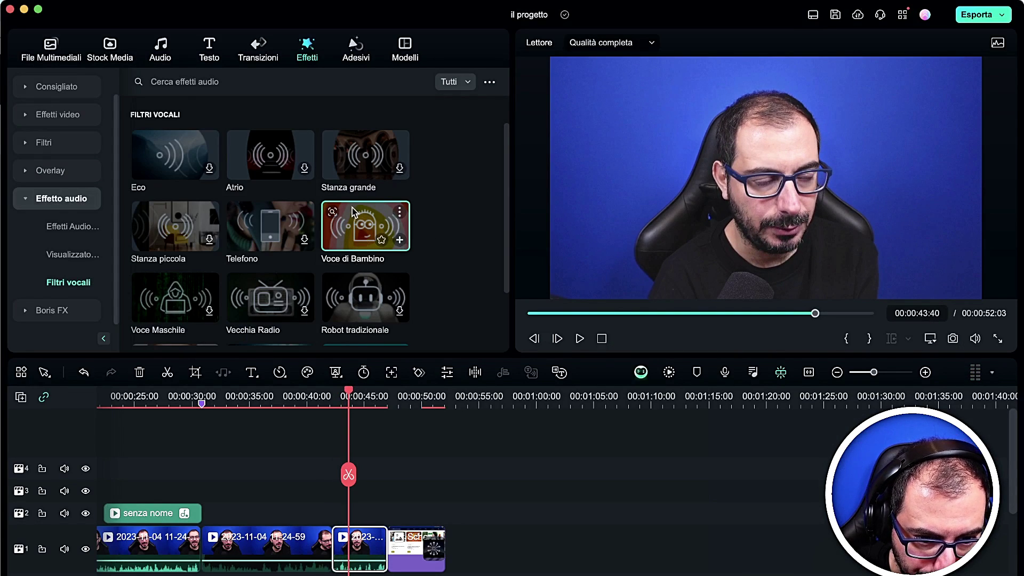
scroll(343, 511, down, 1)
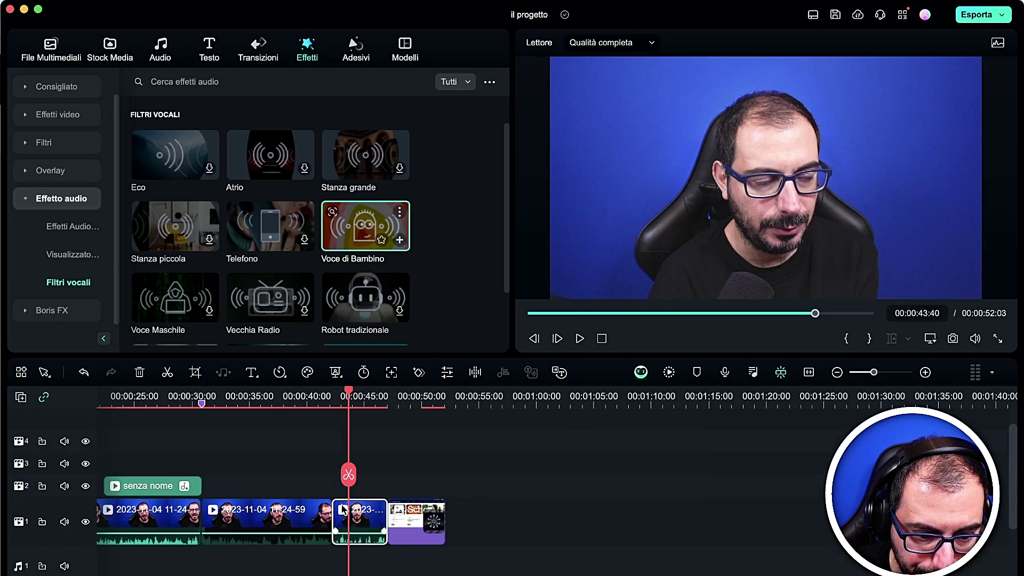
key(space)
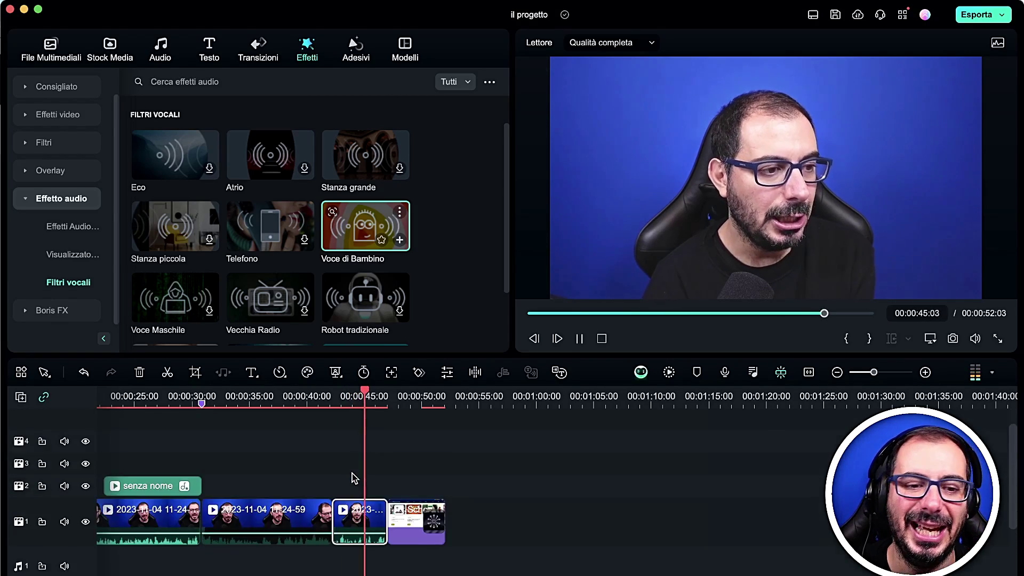
click(336, 430)
click(339, 404)
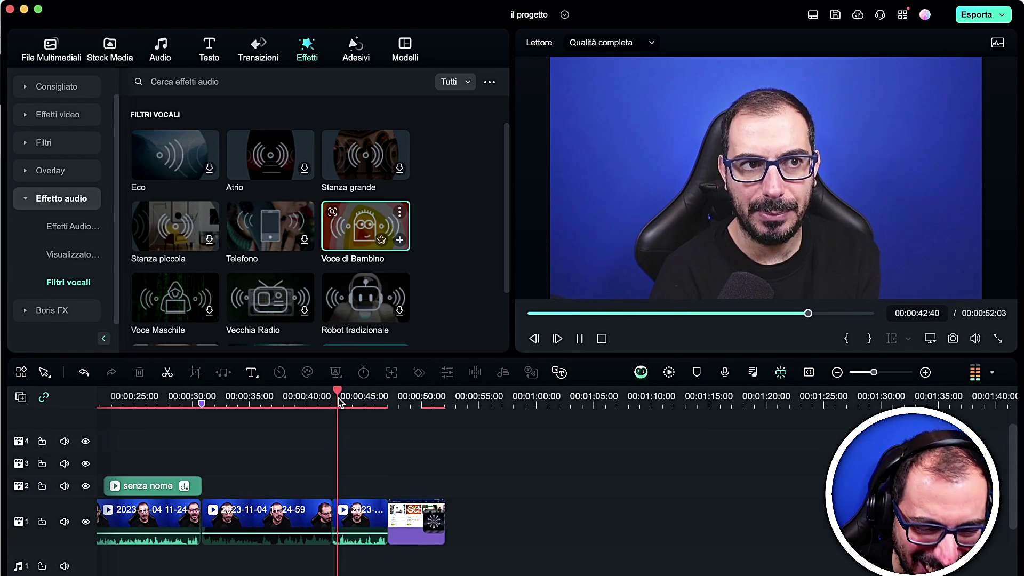
key(space)
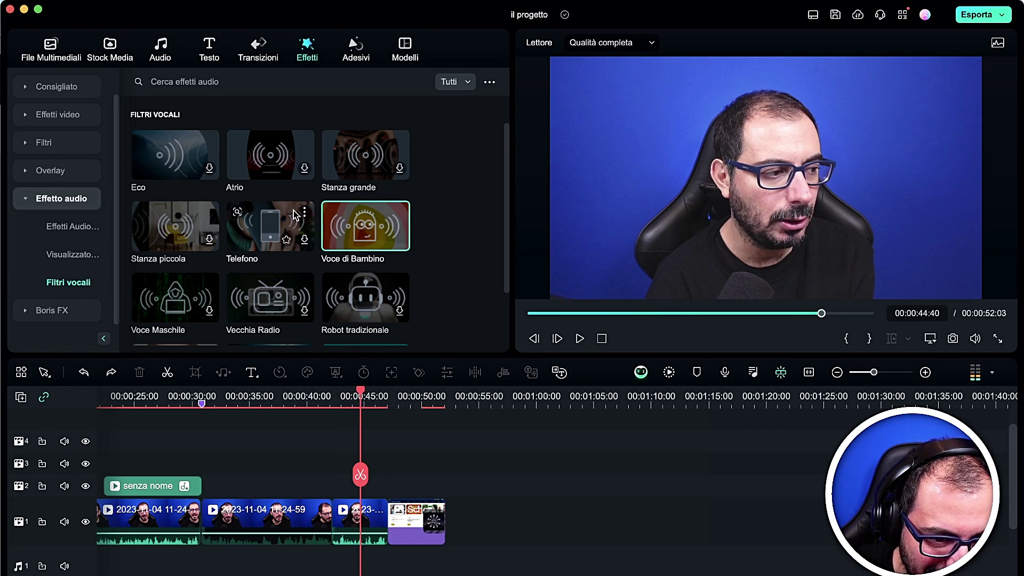
- Try the Telefono voice filter on the short talking-head clip and listen to the result
drag(295, 215, 349, 517)
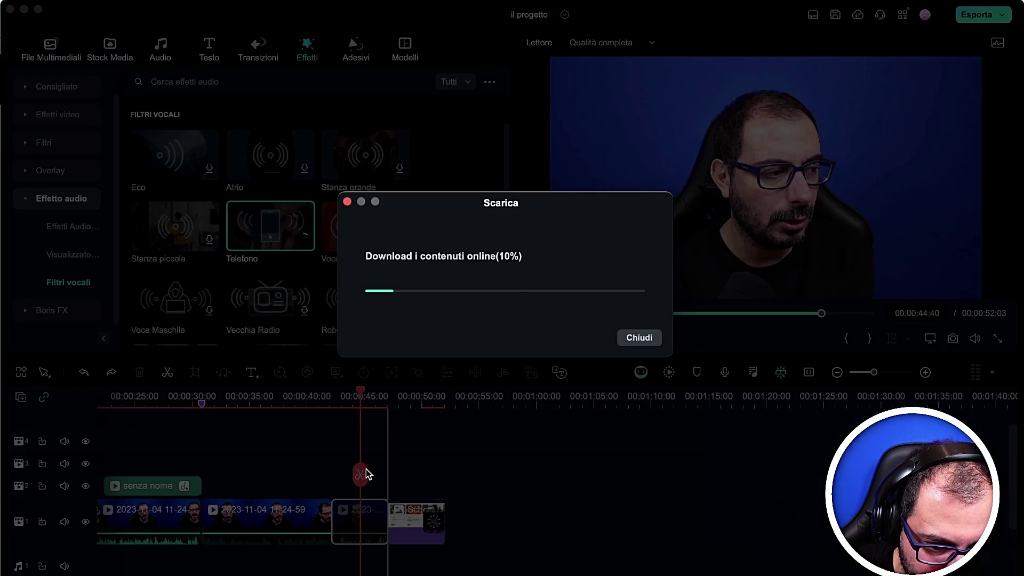
drag(366, 473, 347, 472)
key(space)
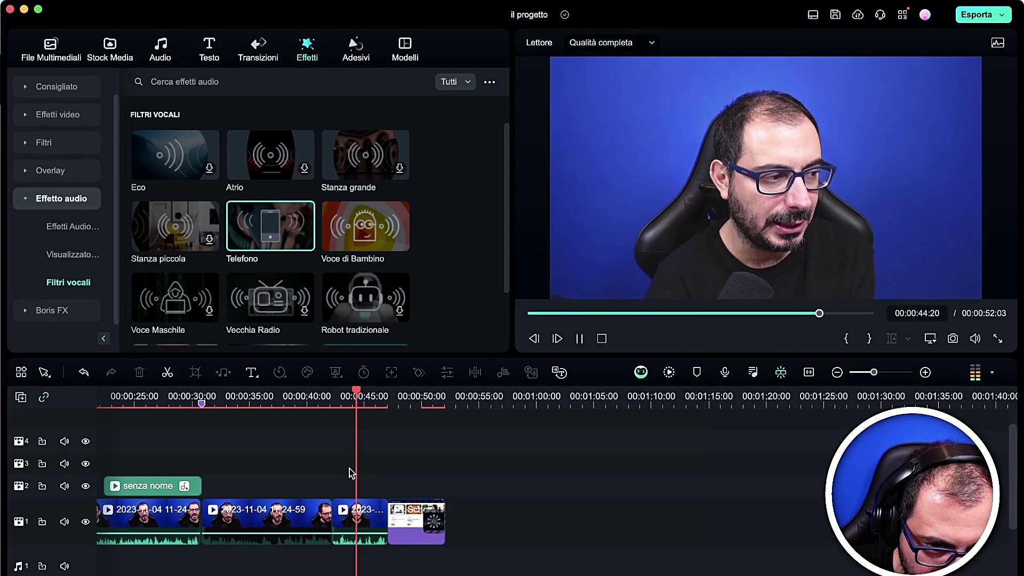
key(space)
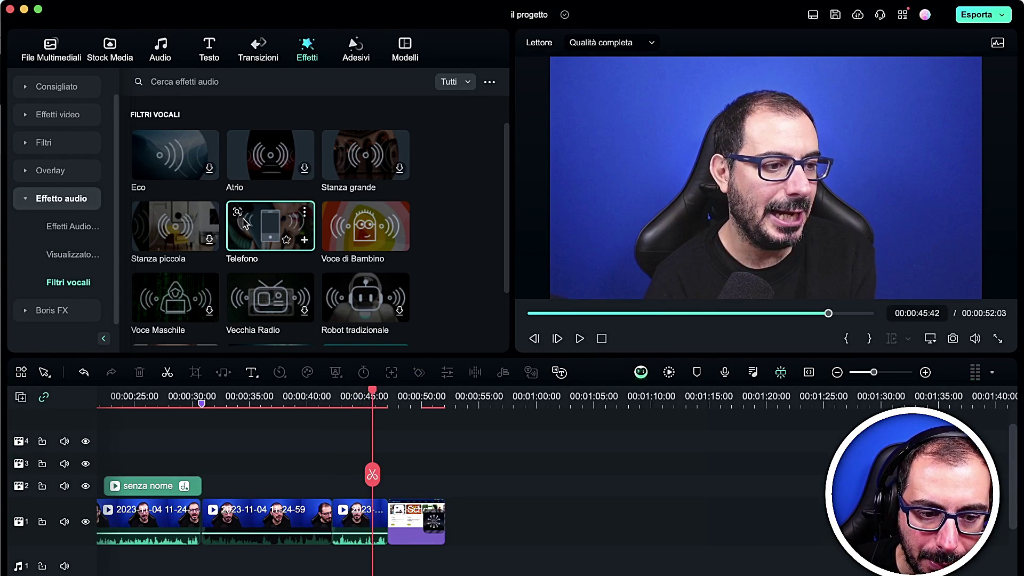
scroll(320, 235, down, 1)
scroll(362, 232, up, 1)
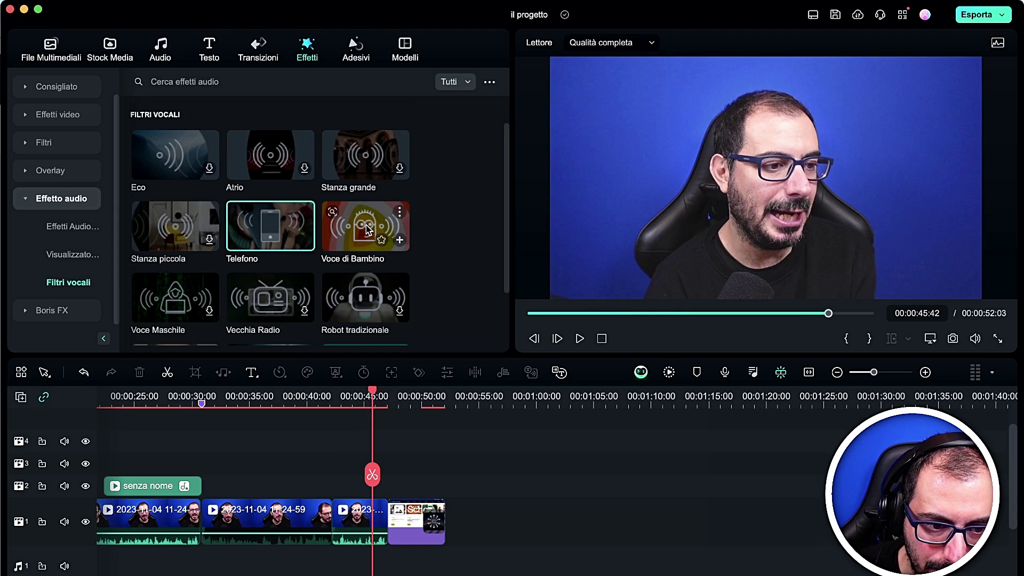
- Replace the short talking-head clip's voice filter with Atrio and play part of the clip
drag(270, 154, 347, 531)
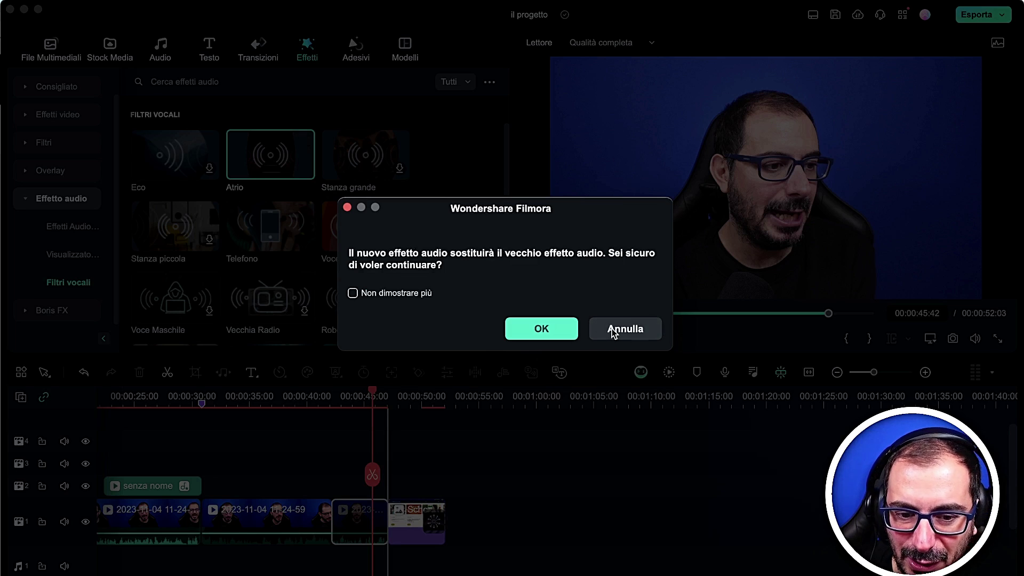
click(551, 328)
drag(367, 469, 352, 472)
key(space)
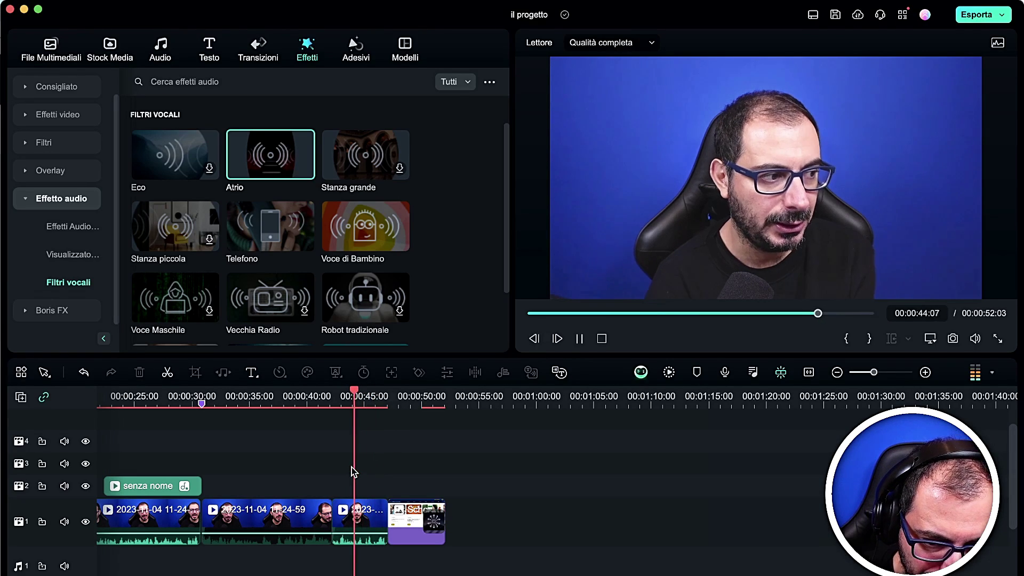
key(space)
- Replace the clip's Atrio filter with Voce Femminile and preview the sound
scroll(315, 290, down, 3)
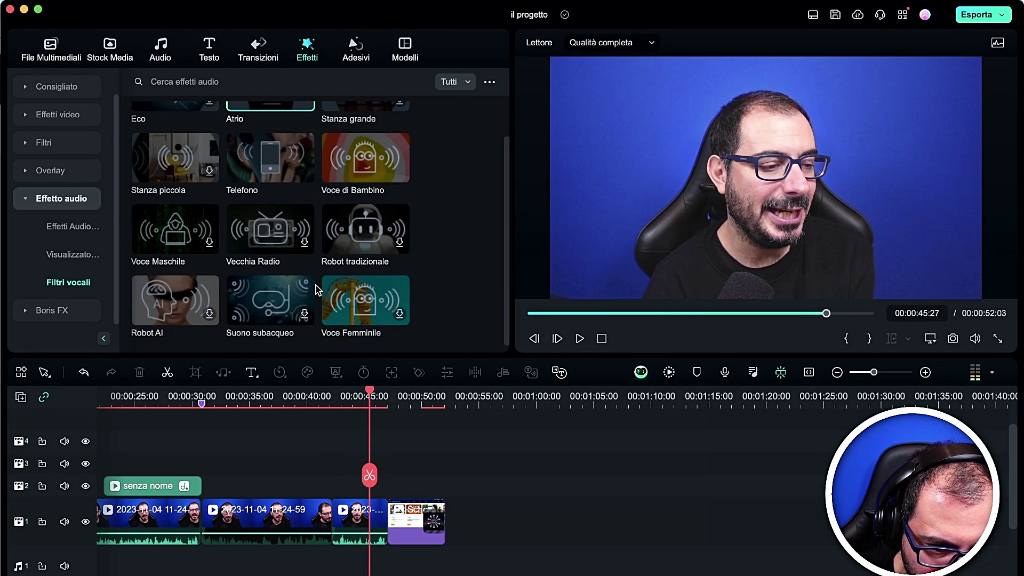
drag(355, 296, 344, 524)
click(507, 335)
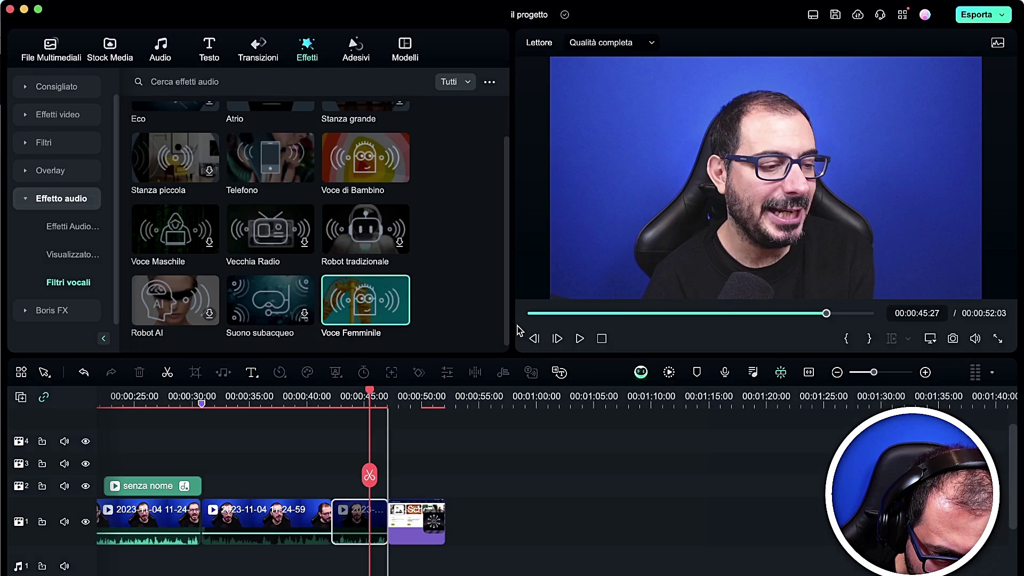
drag(370, 473, 342, 472)
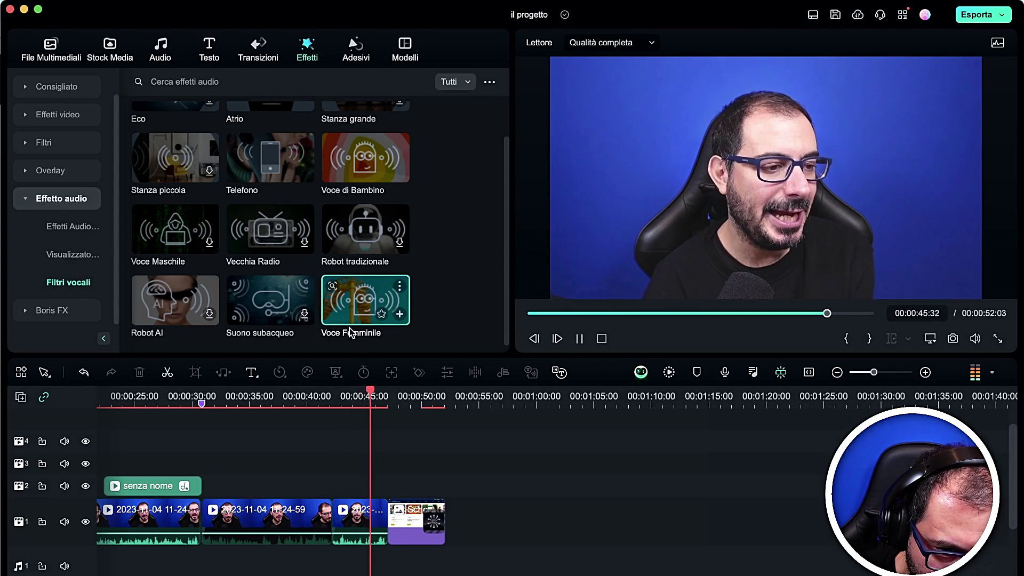
- Replace the clip's Voce Femminile filter with Vecchia Radio and listen to the clip again
drag(271, 231, 342, 524)
click(578, 331)
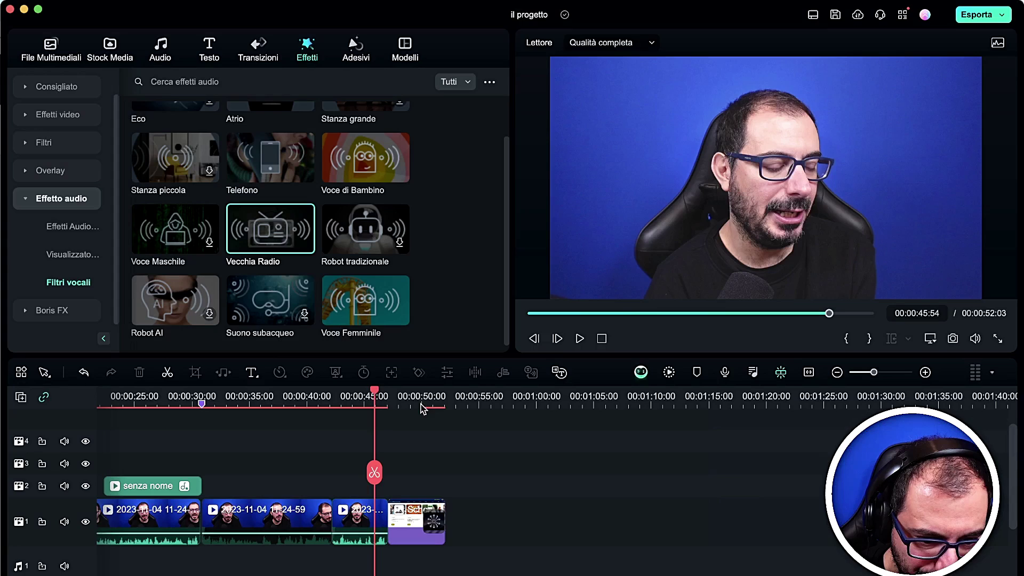
key(space)
click(339, 460)
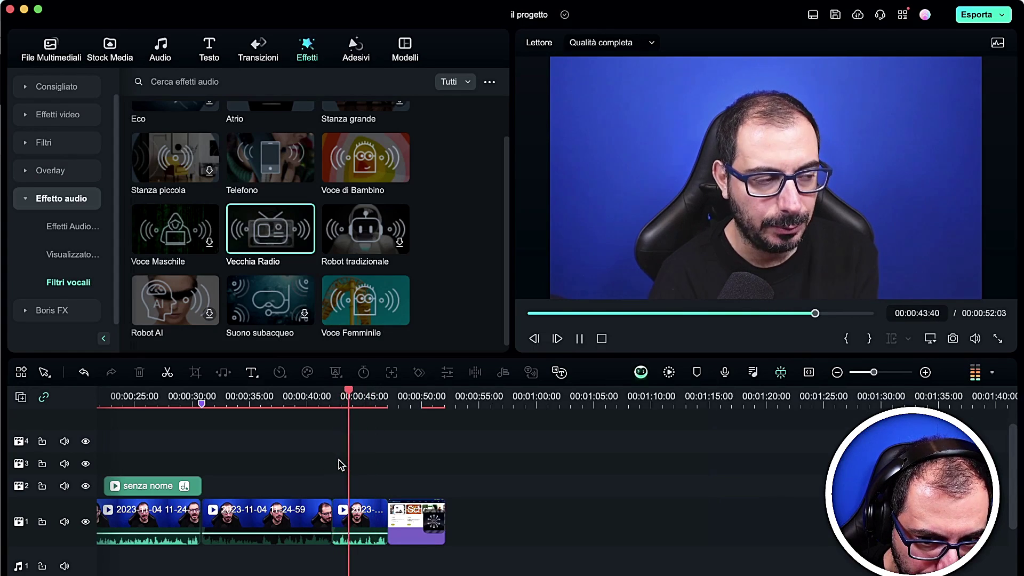
key(space)
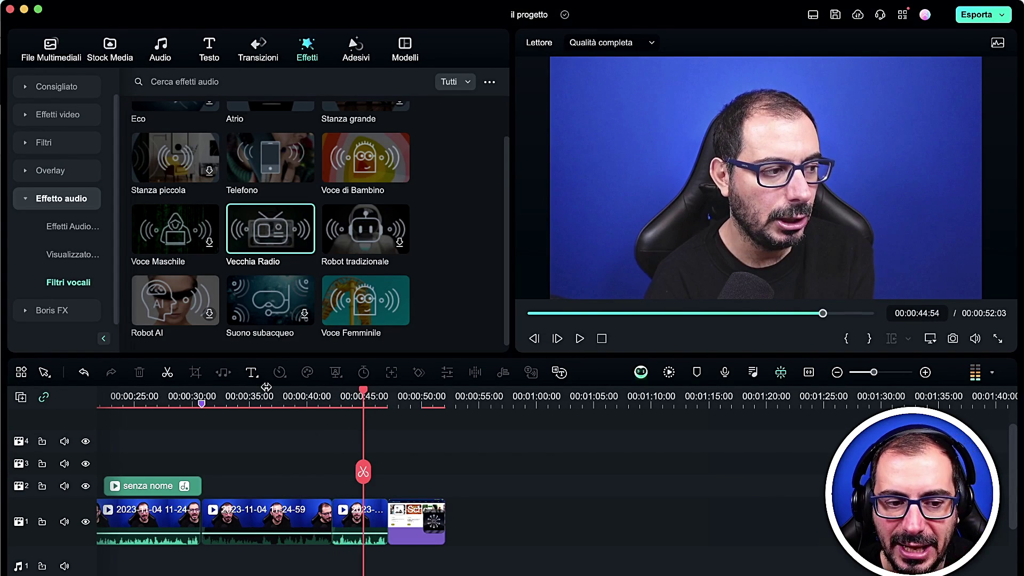
- Replace the short talking-head clip's Vecchia Radio filter with Robot AI and play the clip from its start
click(352, 512)
drag(166, 320, 357, 512)
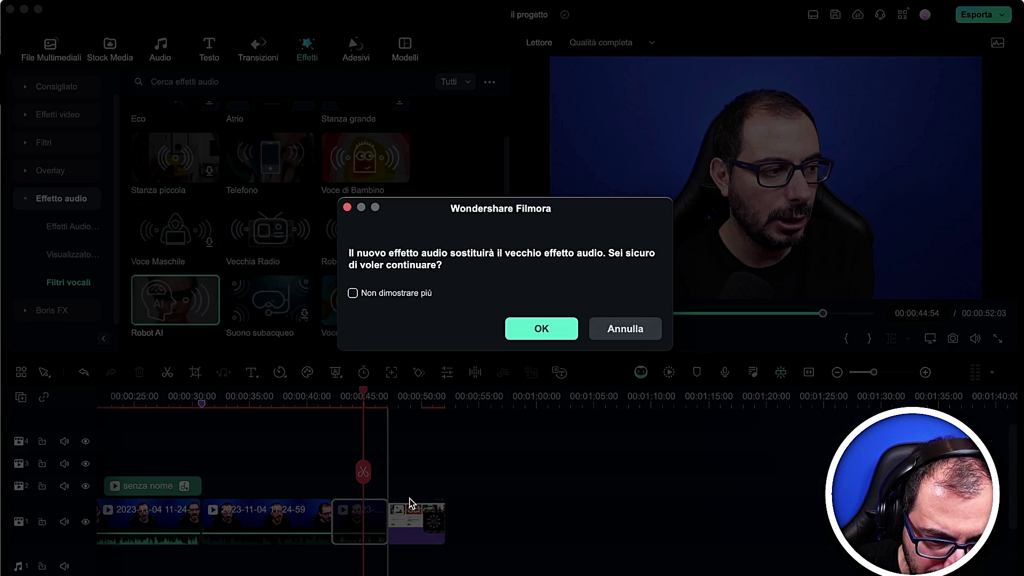
click(539, 327)
drag(363, 472, 334, 469)
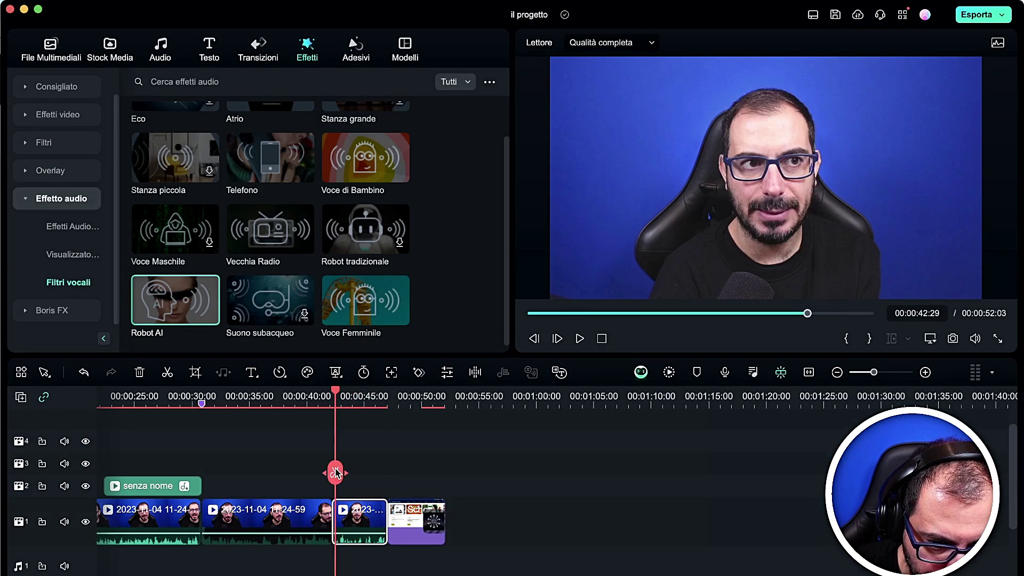
key(space)
scroll(394, 297, down, 2)
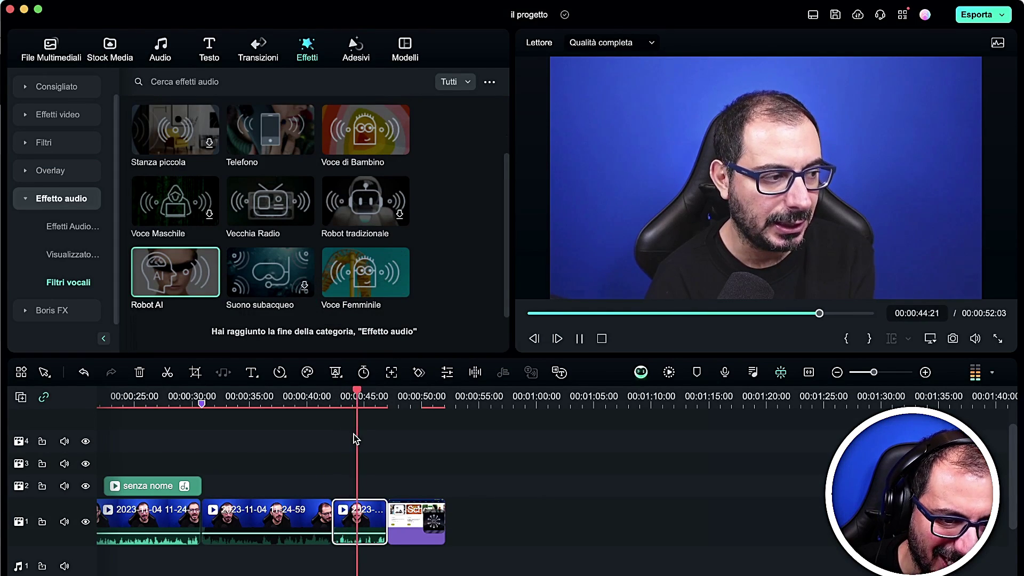
key(space)
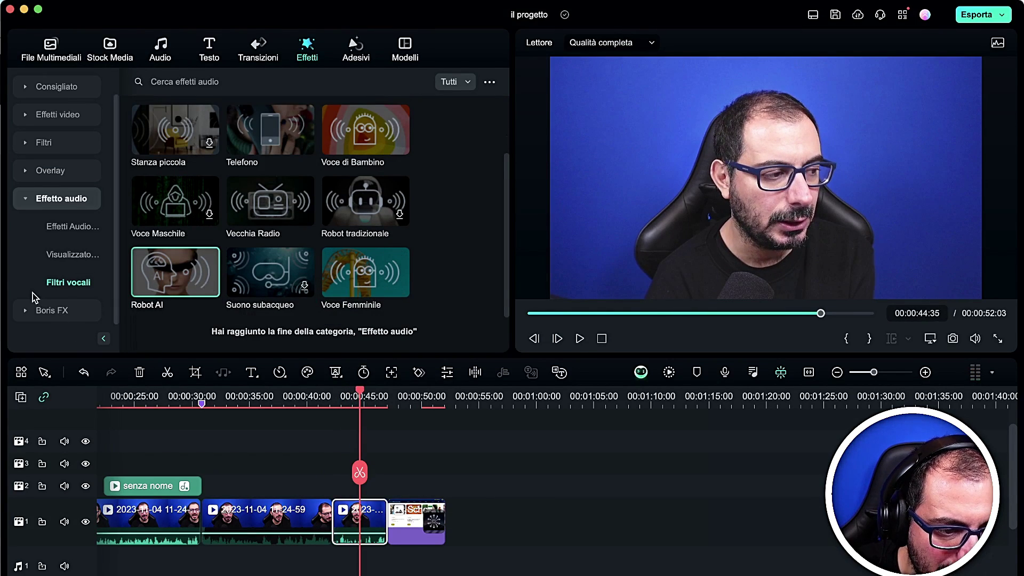
- Open the Boris FX effects category and view its subcategories
click(52, 310)
scroll(57, 232, down, 3)
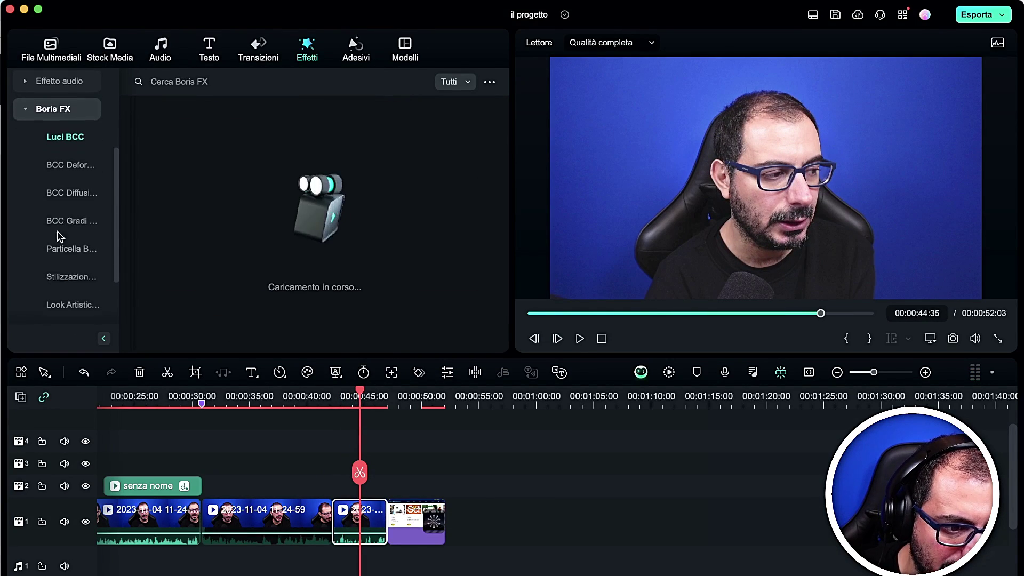
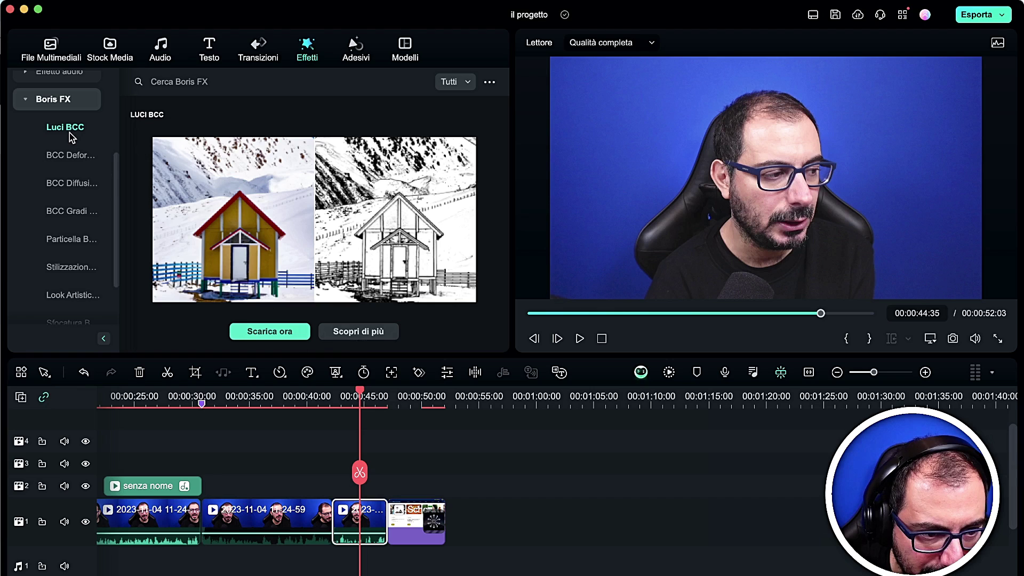
click(269, 335)
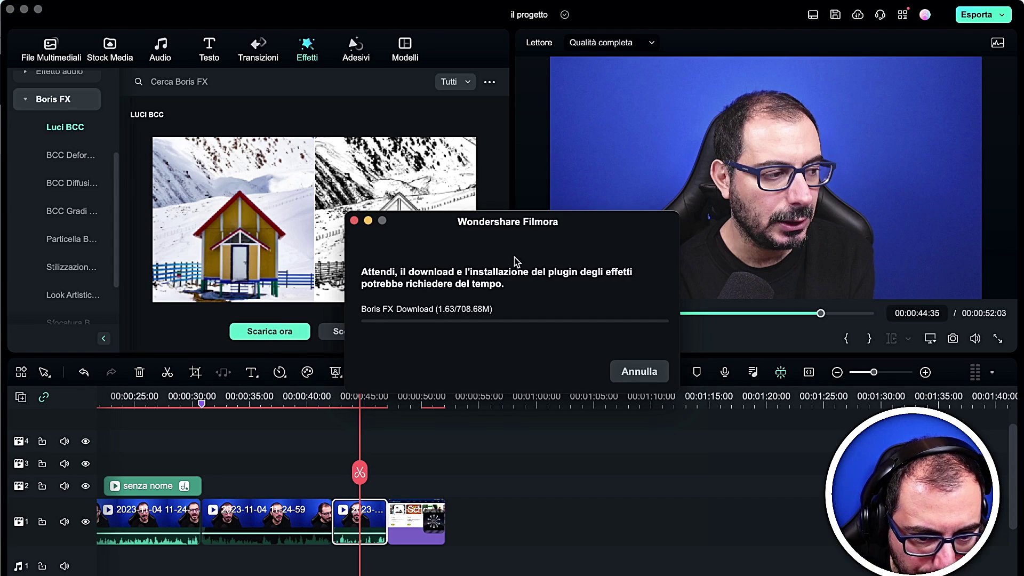
click(639, 373)
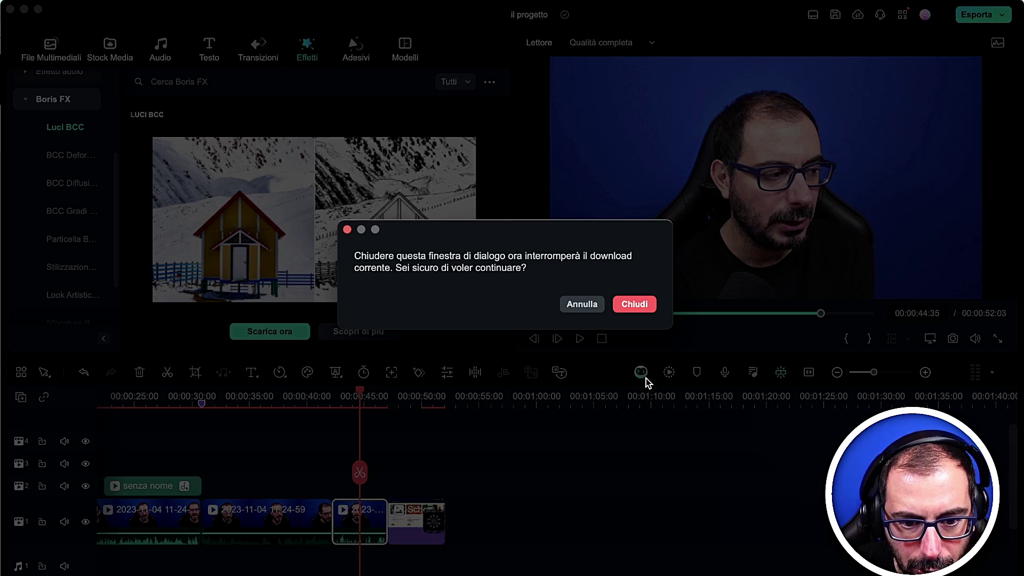
click(634, 304)
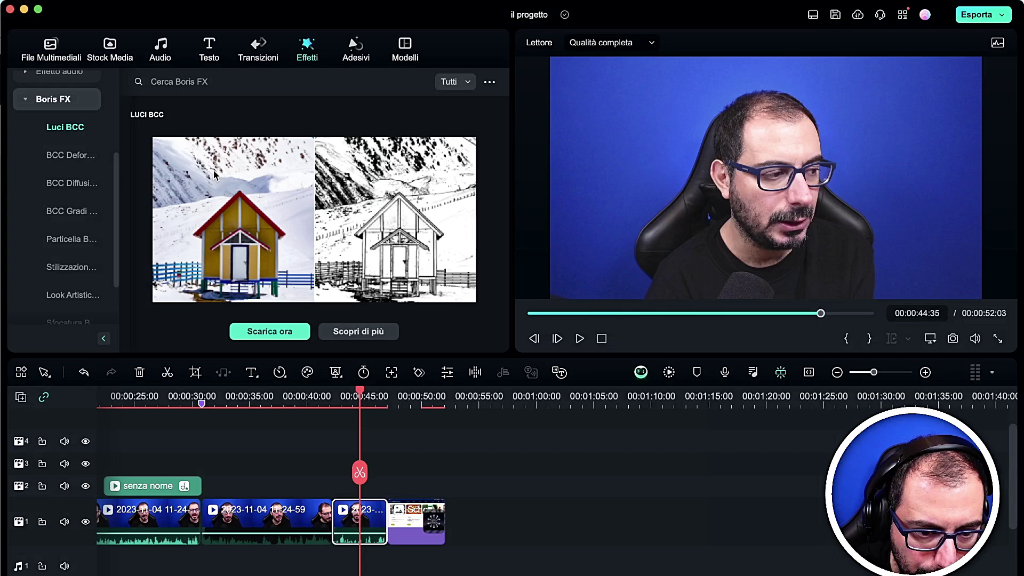
- Look through the Boris FX subcategories to see which kinds of effects the plugin offers
click(89, 267)
click(63, 237)
click(64, 255)
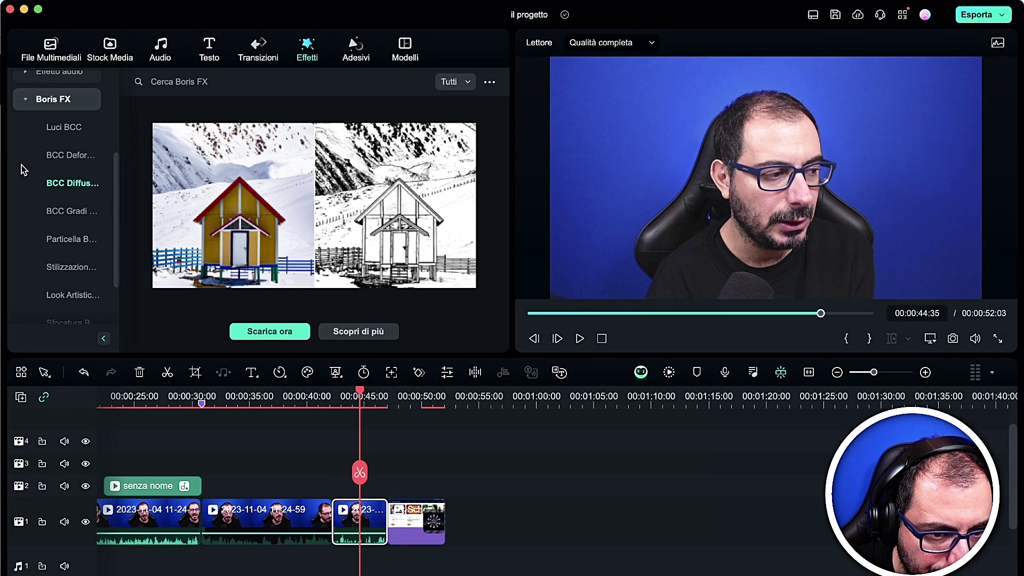
scroll(68, 224, down, 3)
scroll(65, 267, up, 5)
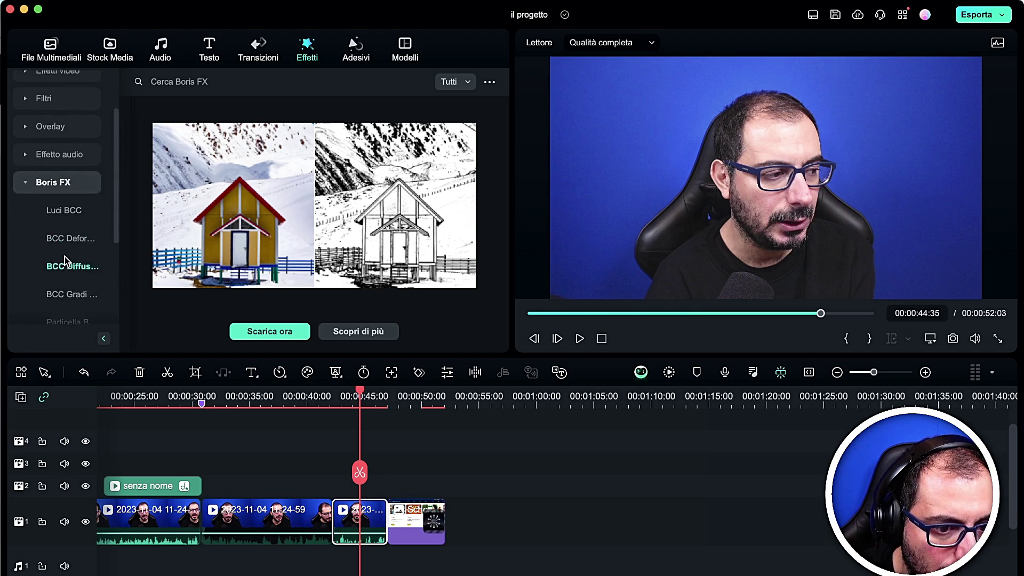
scroll(65, 266, up, 2)
click(61, 255)
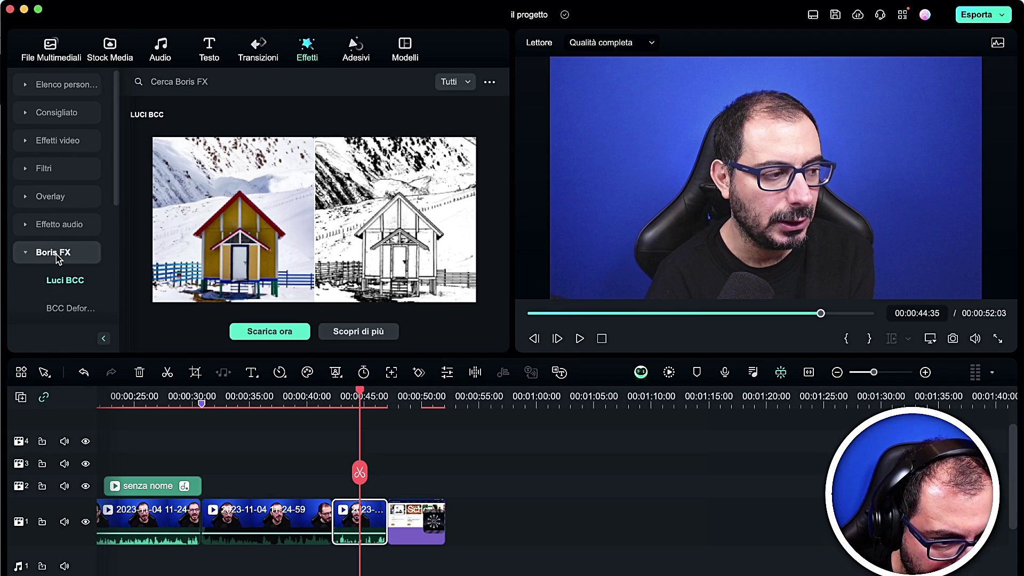
scroll(63, 283, down, 7)
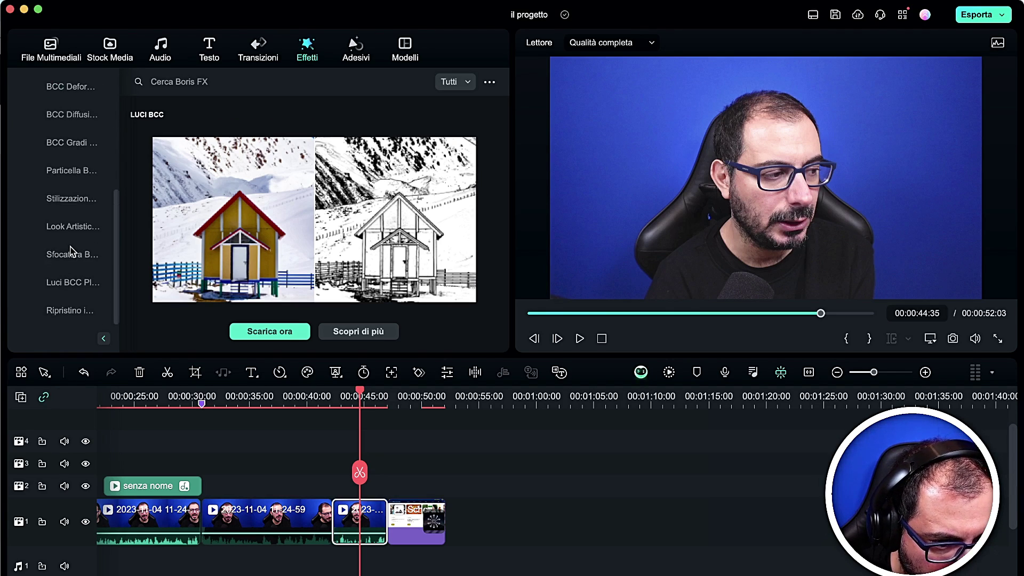
- Download and install the Boris FX plugin, authorizing the installation with the Mac account password
click(269, 331)
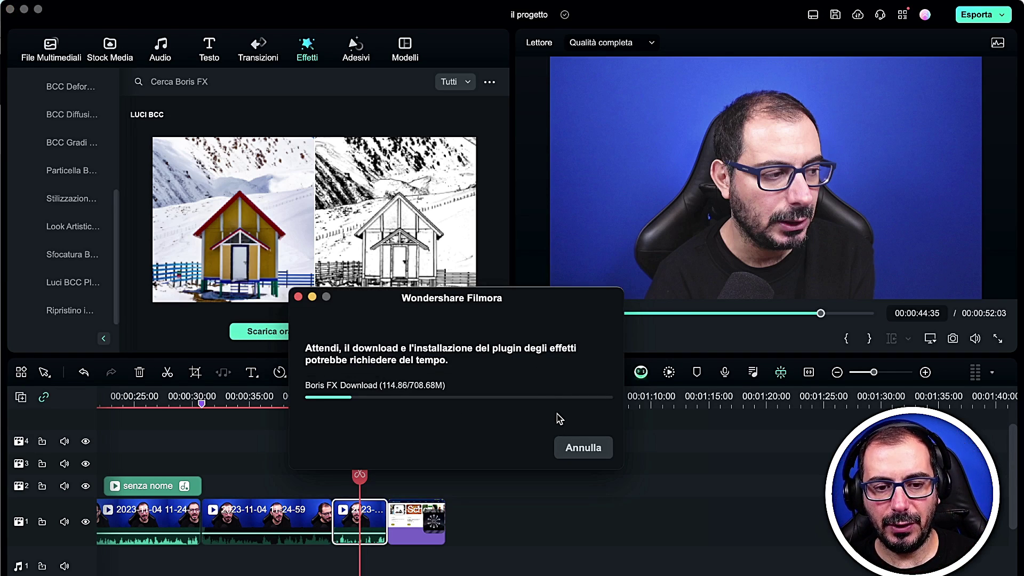
text(••••••)
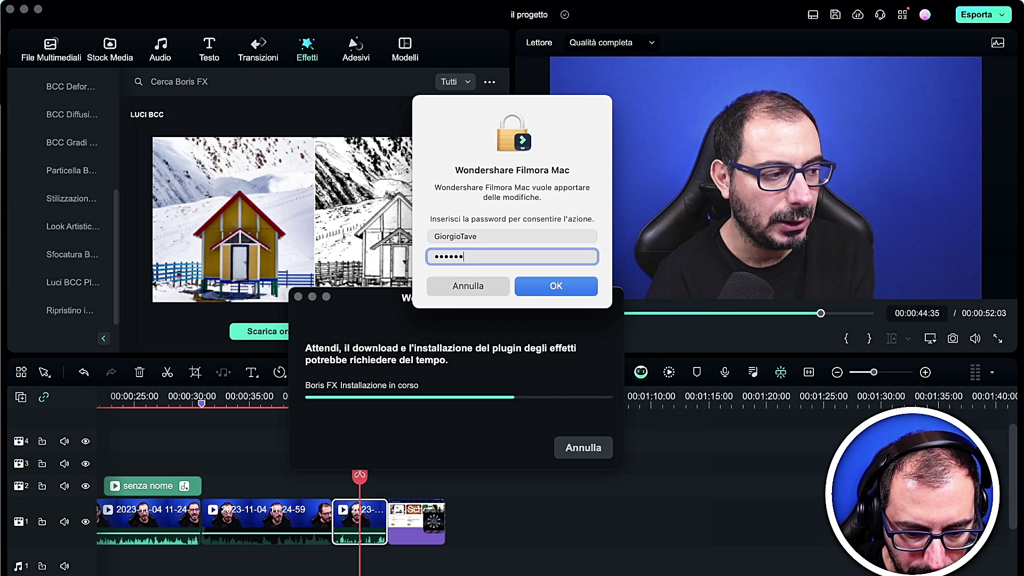
text(•)
key(Return)
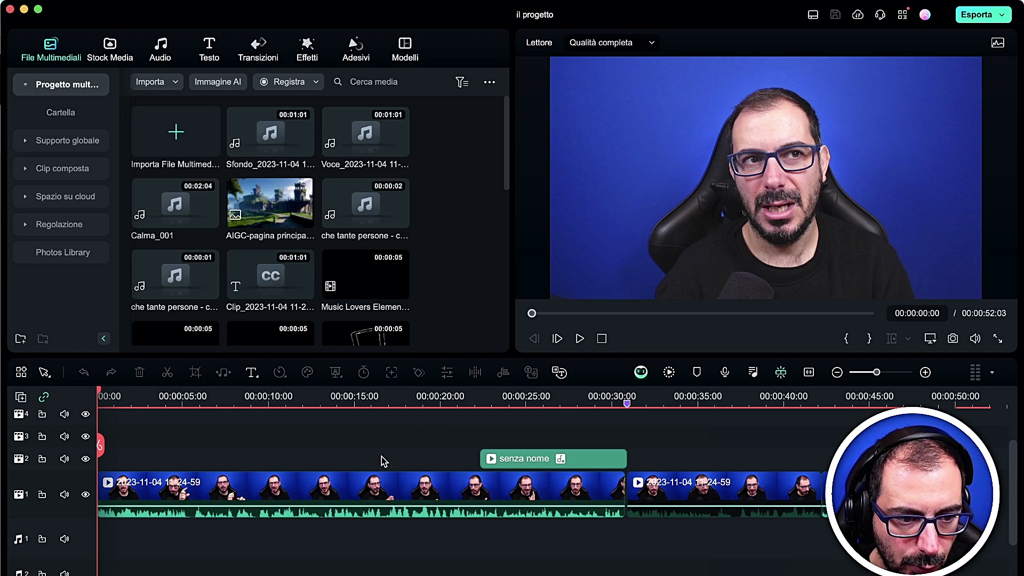
- Browse the installed Boris FX effects, including the Luci BCC, BCC Deformazione and Luci BCC Plus categories
scroll(382, 461, up, 2)
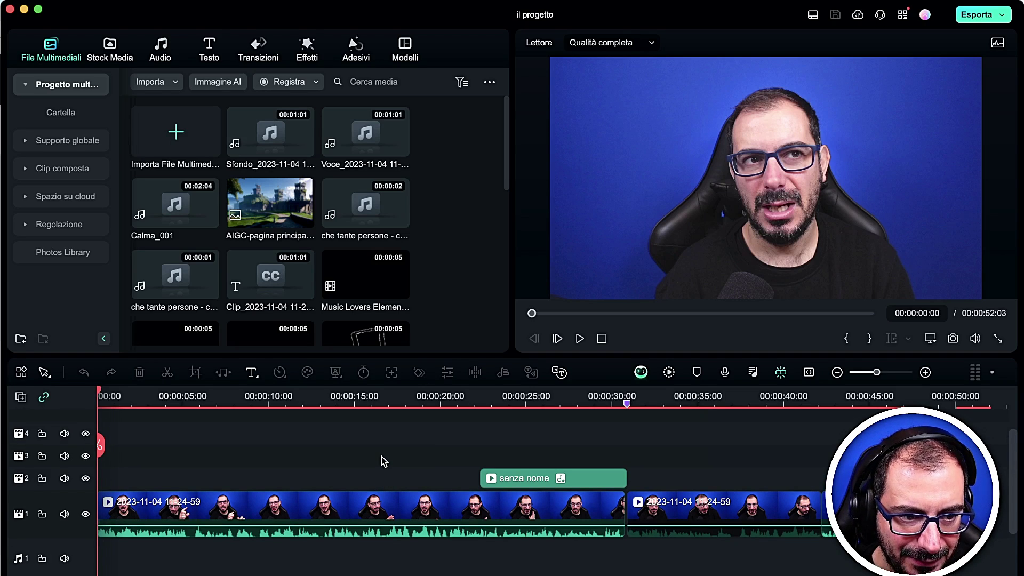
scroll(409, 476, down, 4)
click(686, 468)
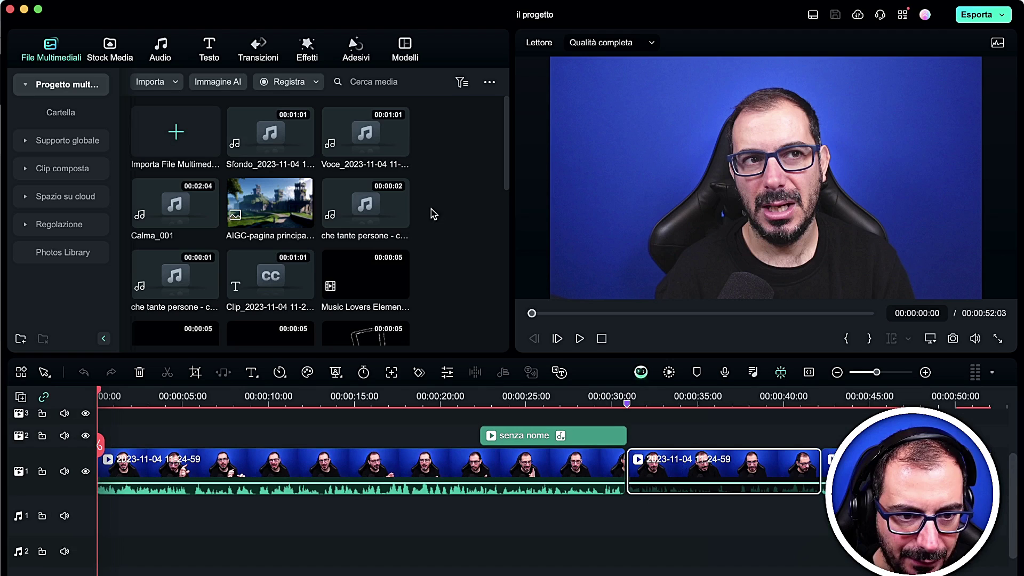
click(306, 46)
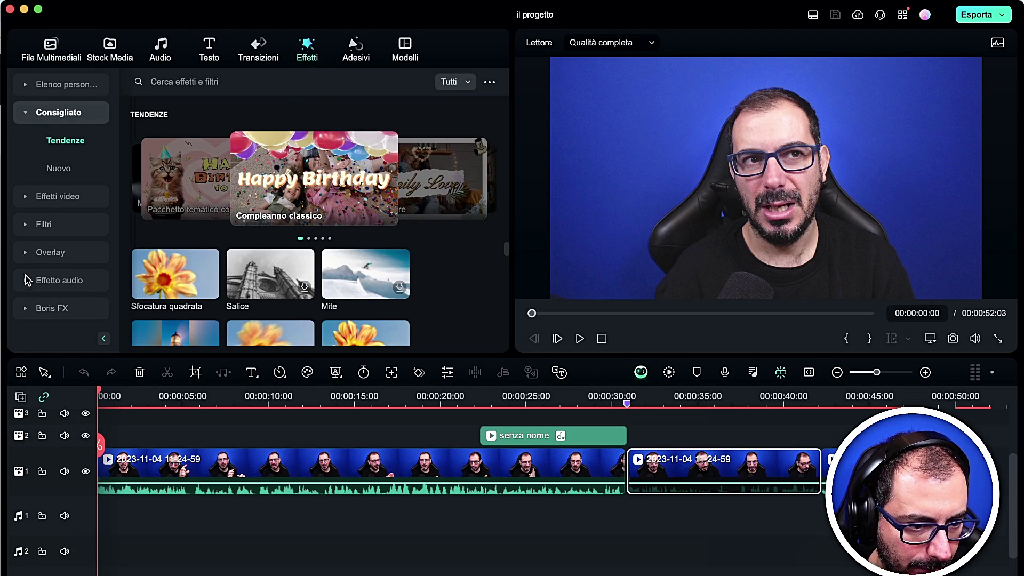
click(23, 309)
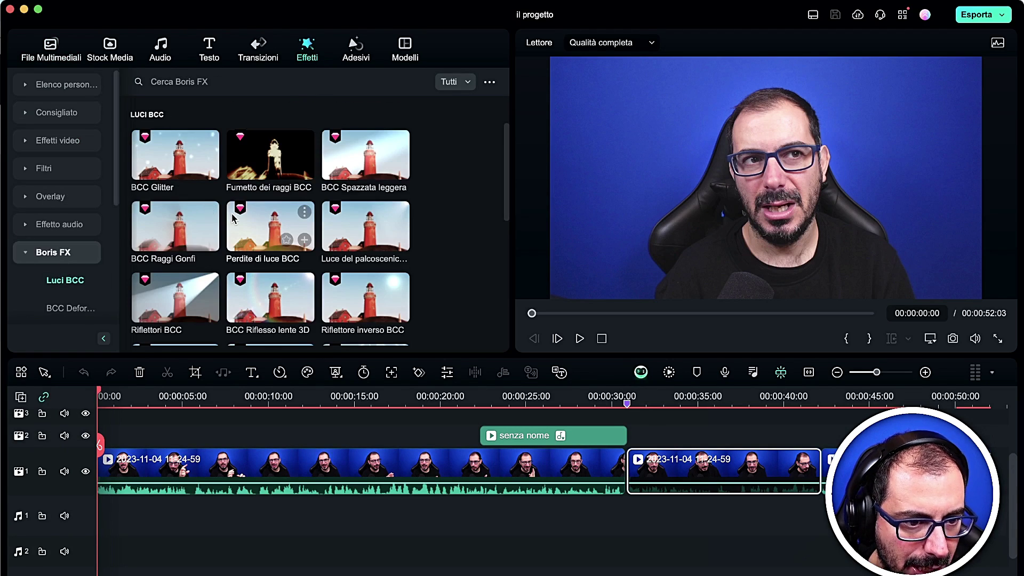
scroll(233, 218, down, 5)
scroll(232, 218, up, 5)
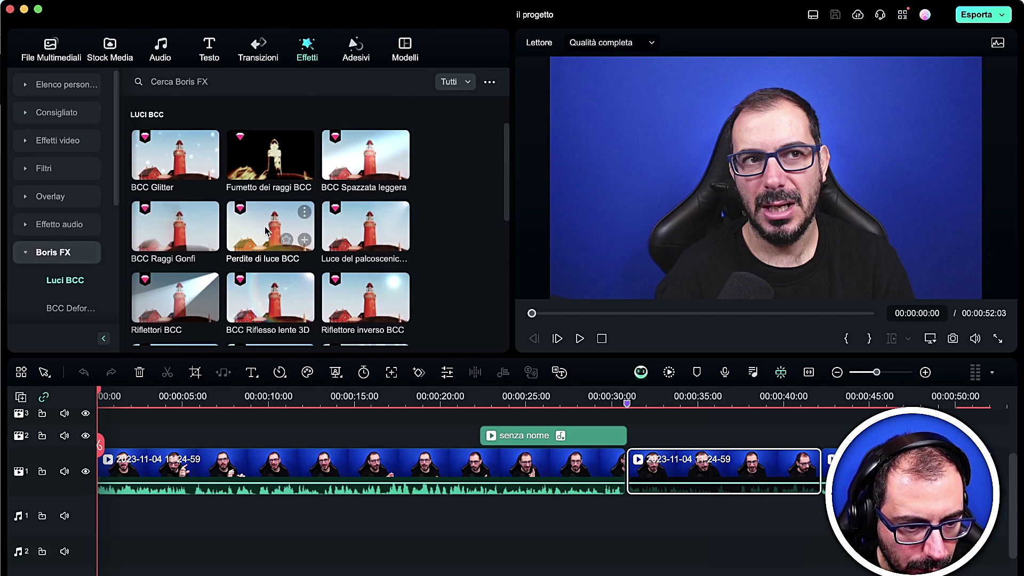
scroll(267, 231, down, 5)
click(71, 310)
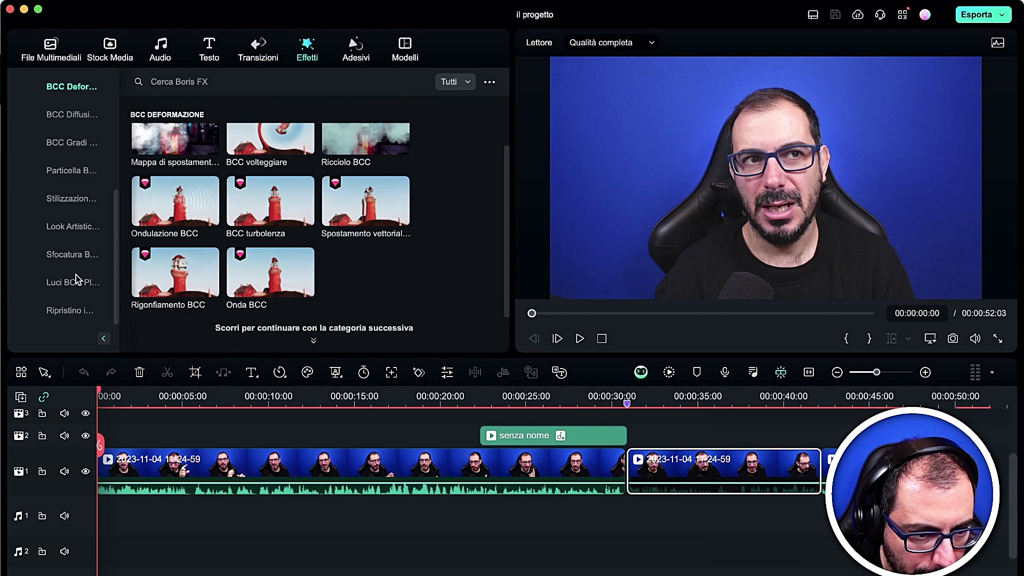
click(75, 275)
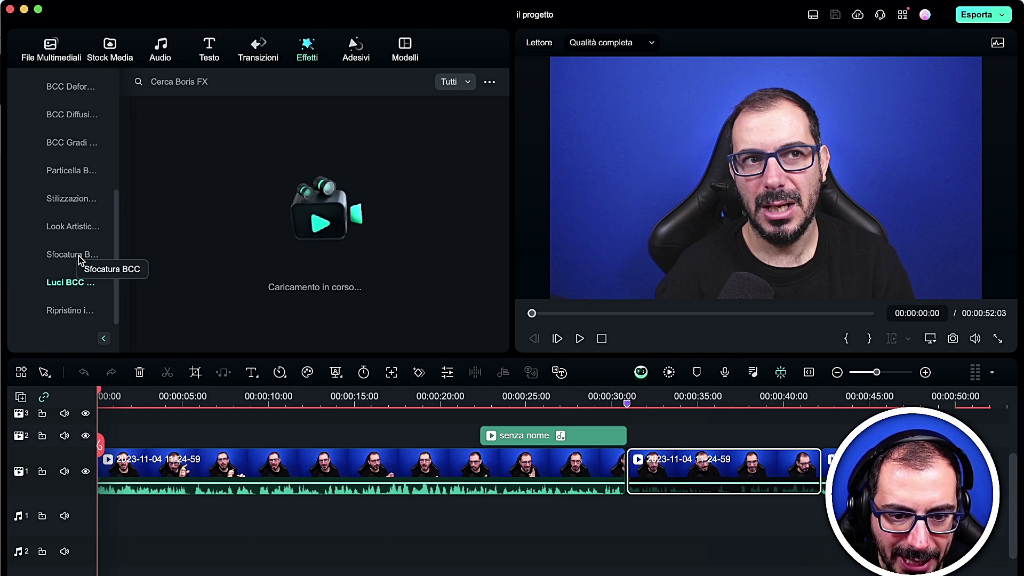
scroll(89, 262, up, 3)
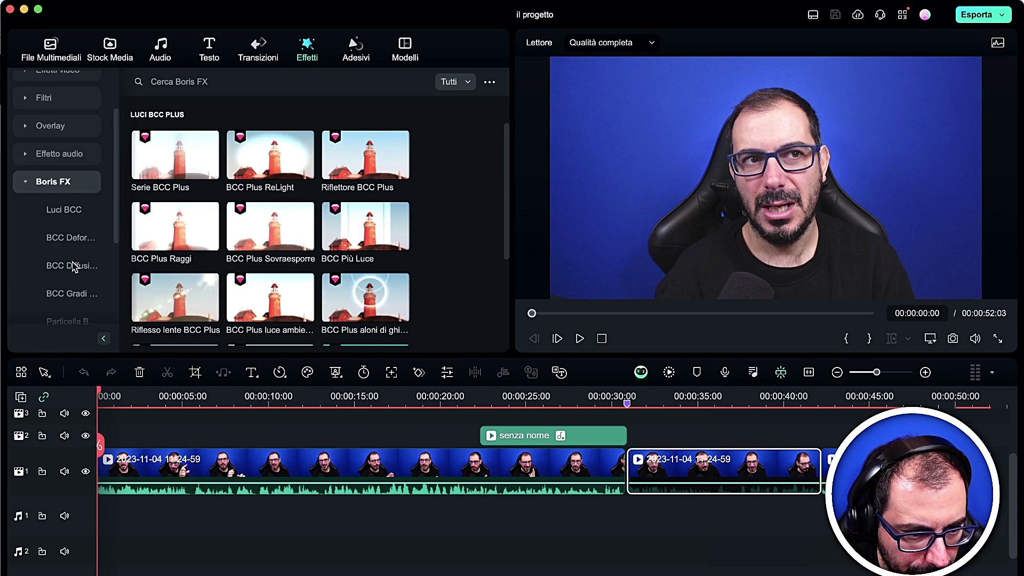
- Add the BCC Glitter effect from Luci BCC on track 2 above the second talking-head clip, dismiss the purchase notice and preview it
click(65, 210)
drag(176, 156, 669, 442)
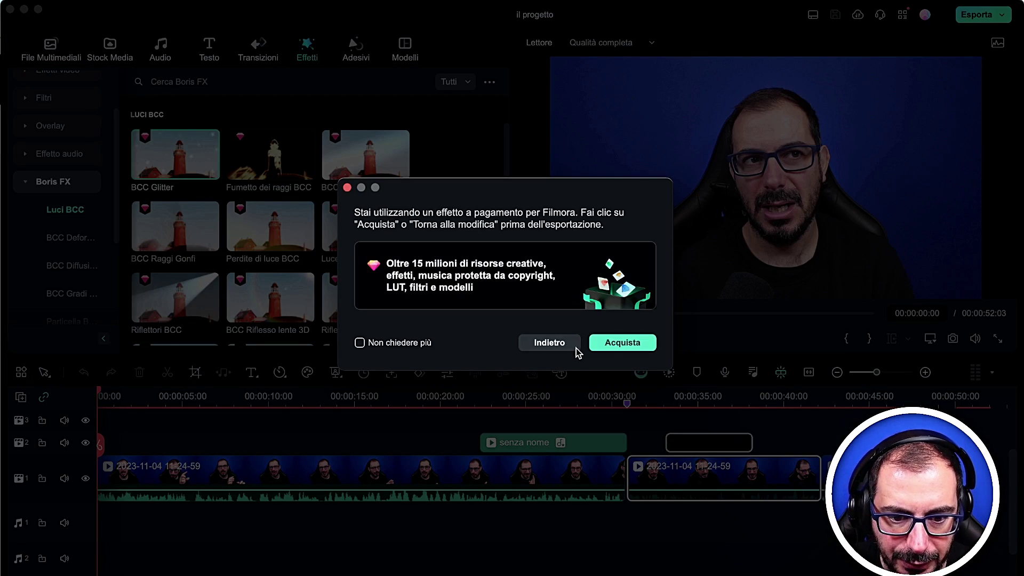
click(555, 345)
click(660, 407)
key(space)
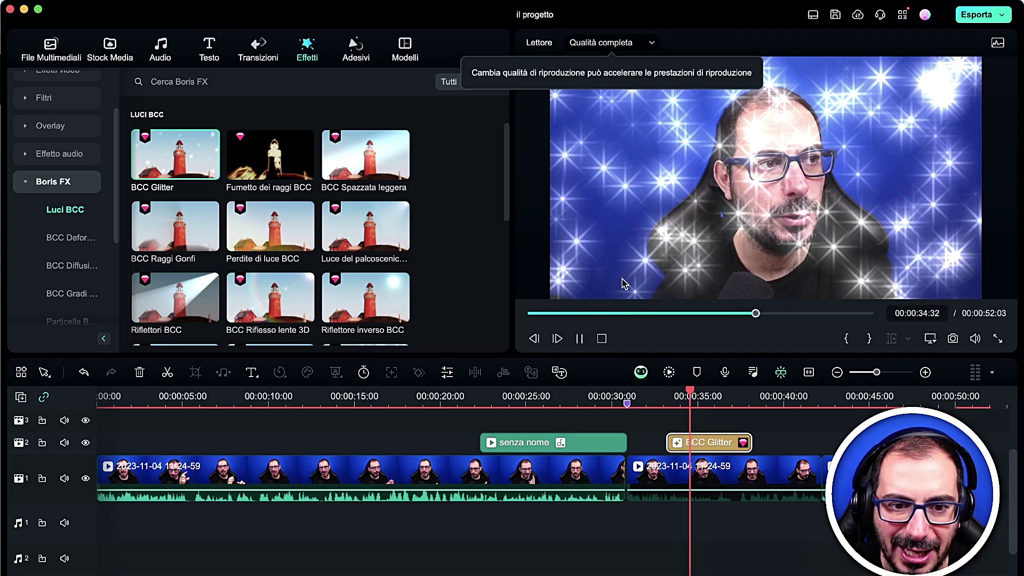
key(space)
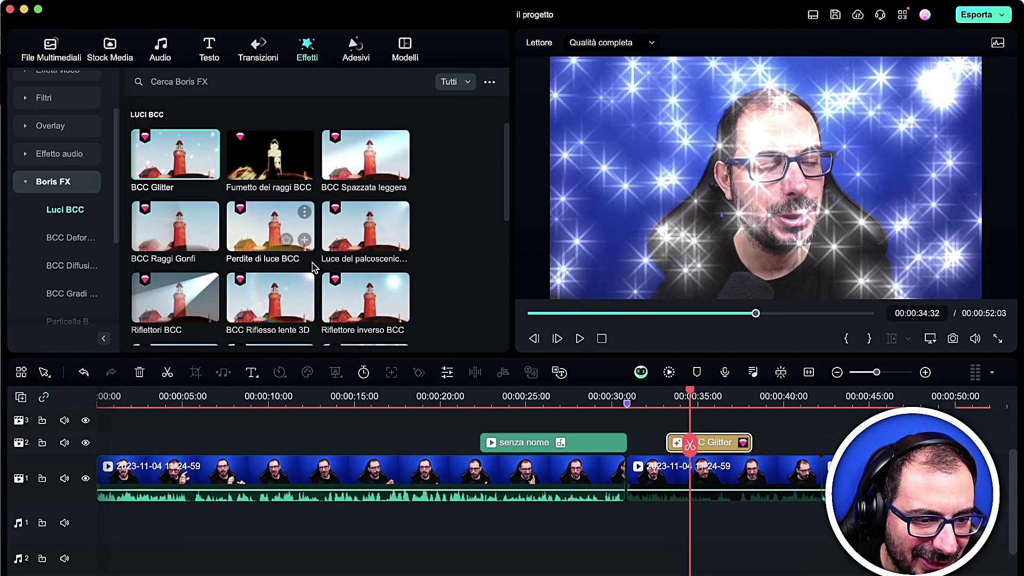
- Add the BCC Raggi Gonfi effect after BCC Glitter on track 2, stop the purchase notice from reappearing and preview the effect
drag(176, 226, 763, 442)
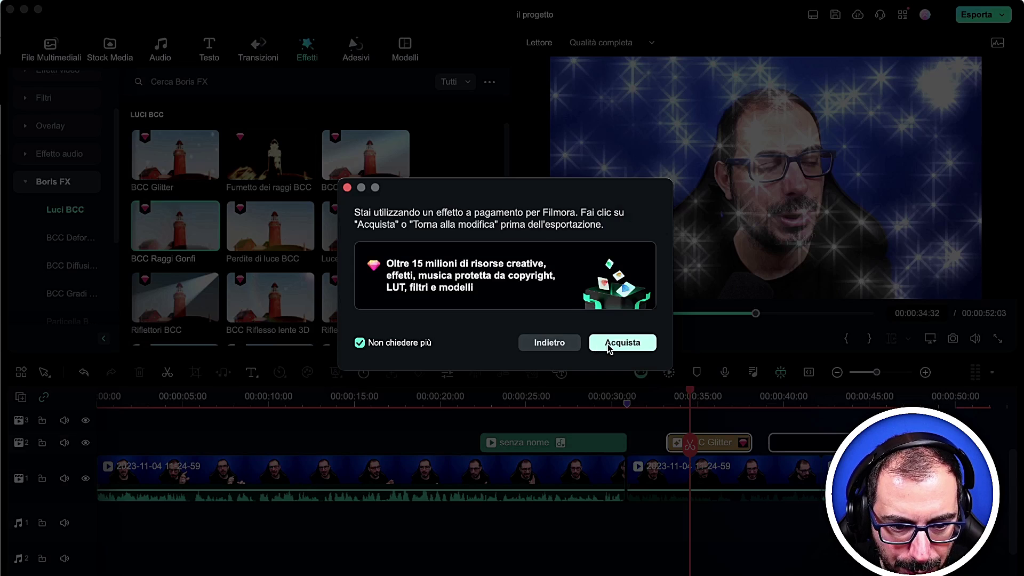
click(566, 346)
scroll(754, 421, up, 1)
click(773, 396)
key(space)
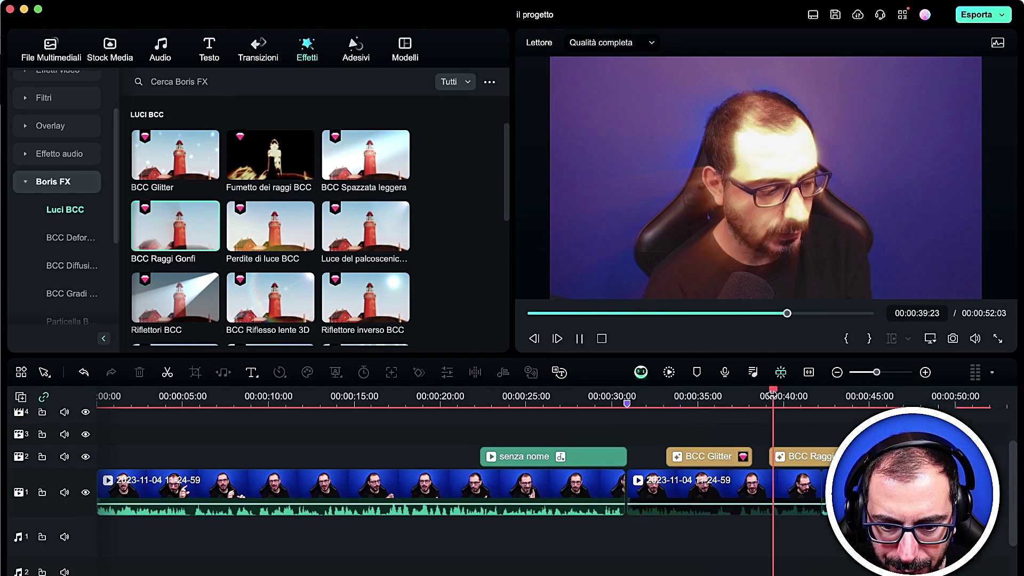
key(space)
- Add the tile mosaic effect from Look Artistico BCC on track 2 at about 14 seconds and preview it
scroll(272, 229, down, 5)
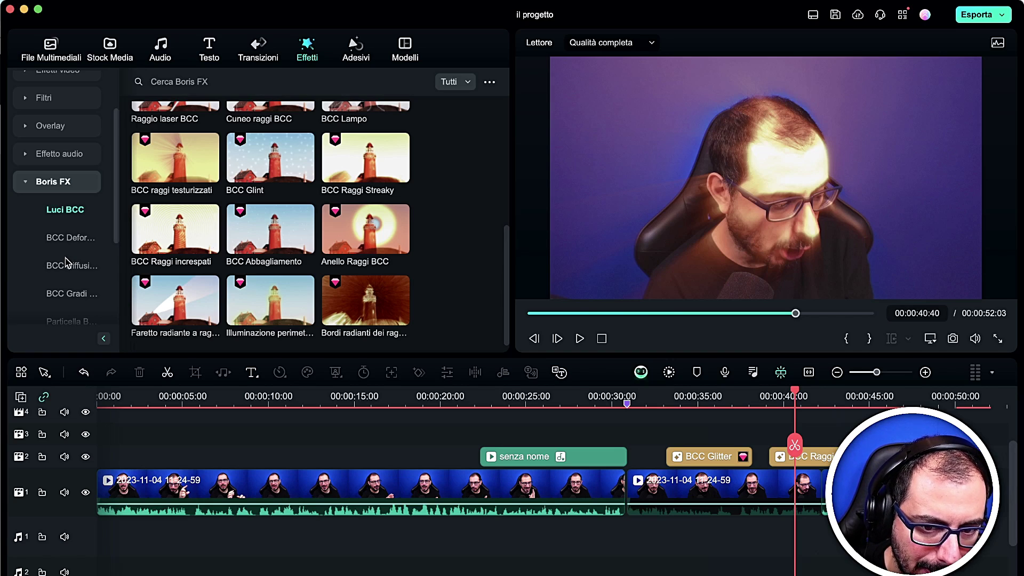
scroll(61, 272, down, 3)
click(64, 228)
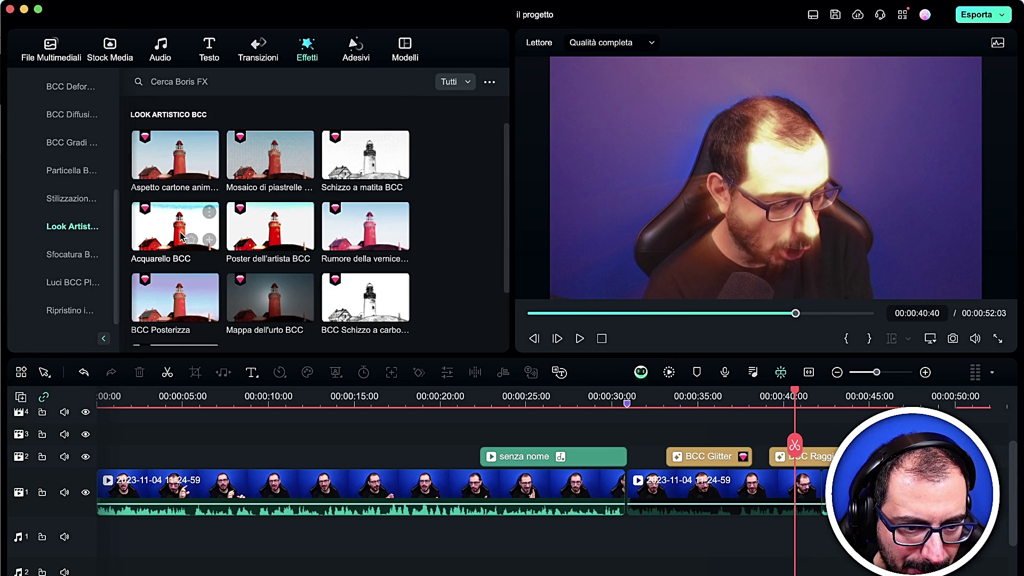
drag(261, 157, 341, 446)
click(339, 401)
key(space)
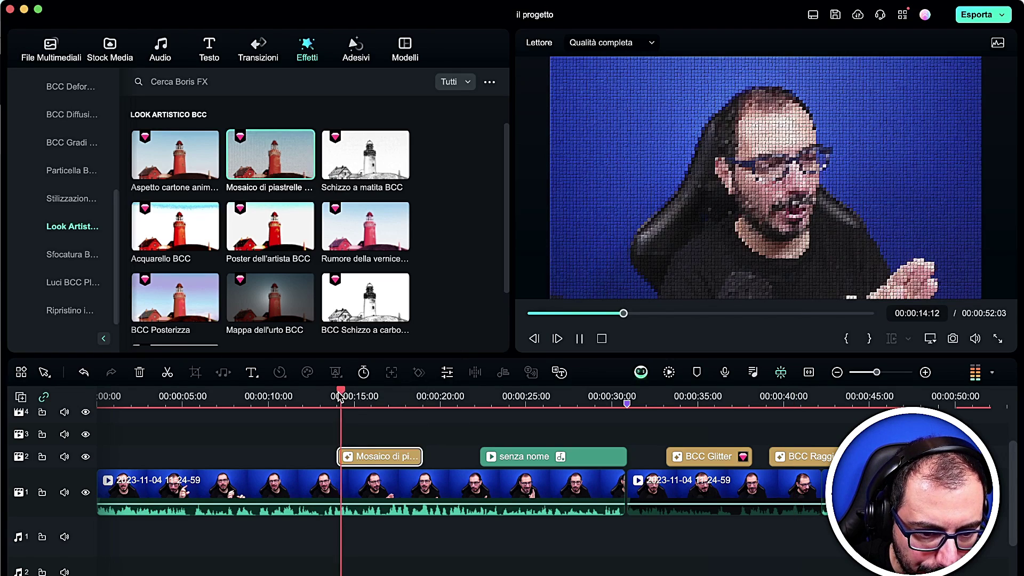
key(space)
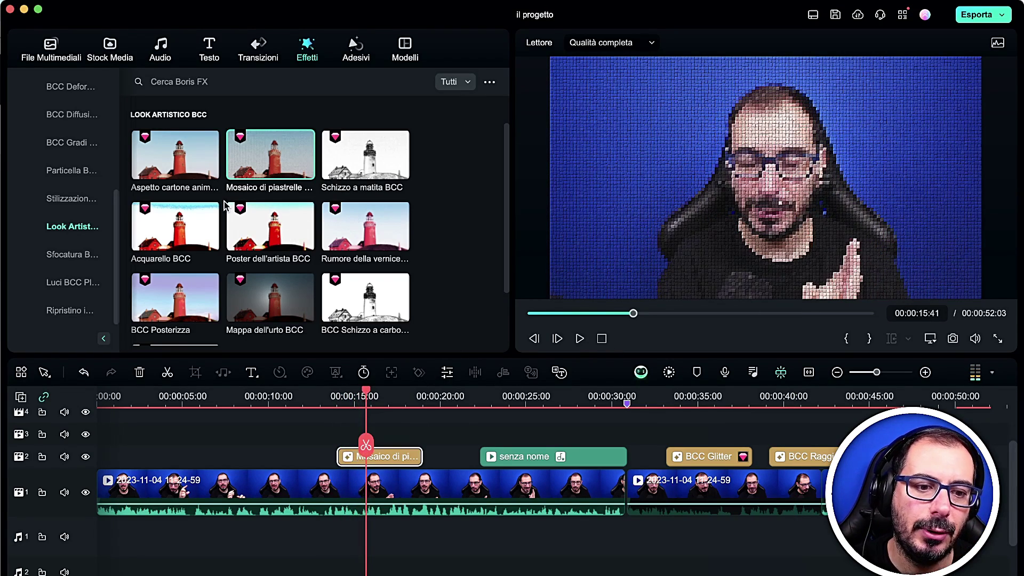
- Add the BCC Plus aloni effect from Luci BCC Plus on track 2 just before the mosaic effect and play it
click(69, 280)
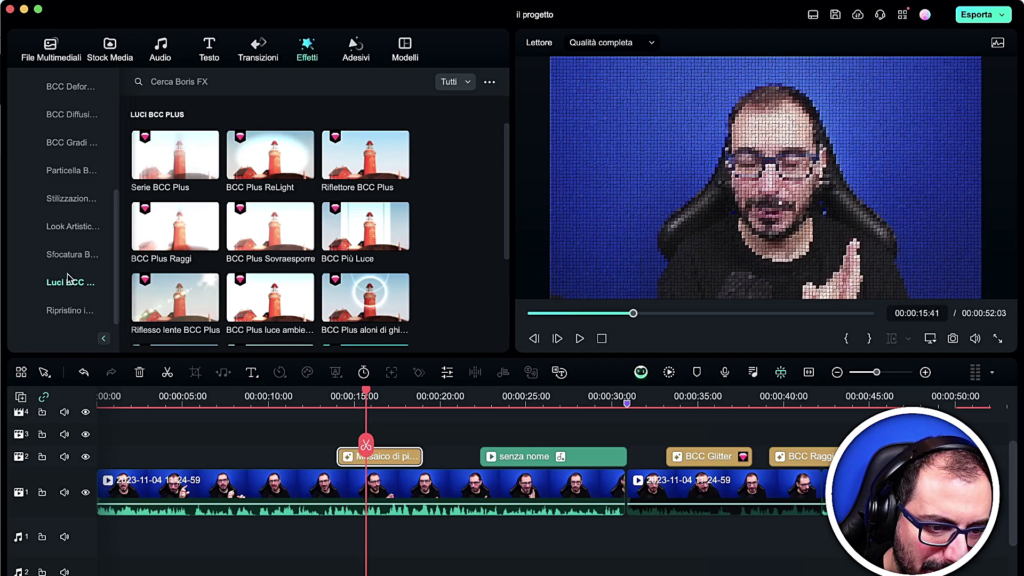
drag(395, 319, 266, 457)
click(256, 401)
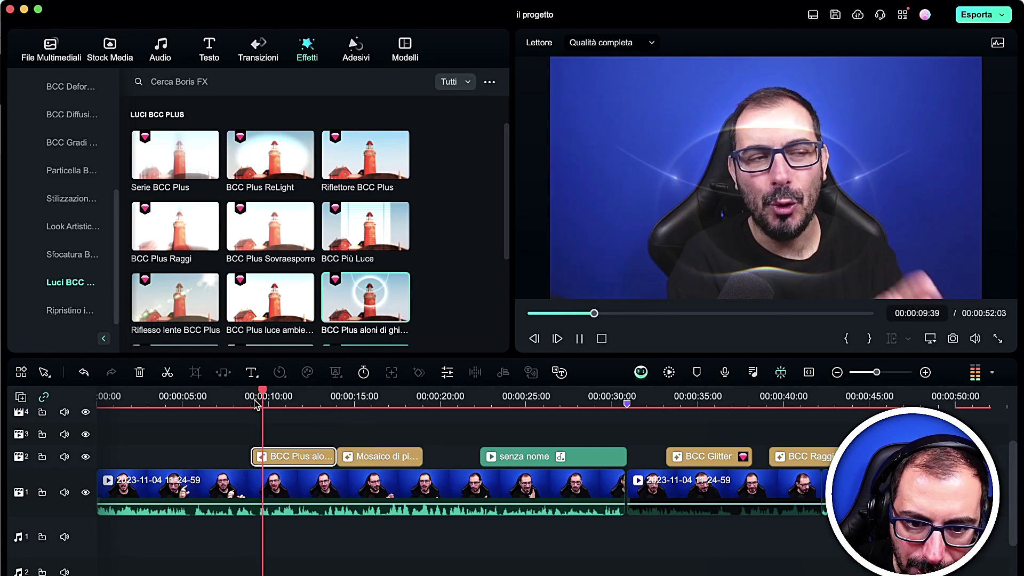
- Add the Luce per gli occhi effect from Luci BCC Plus on track 3 at about 4 seconds and preview it
key(space)
scroll(171, 299, down, 5)
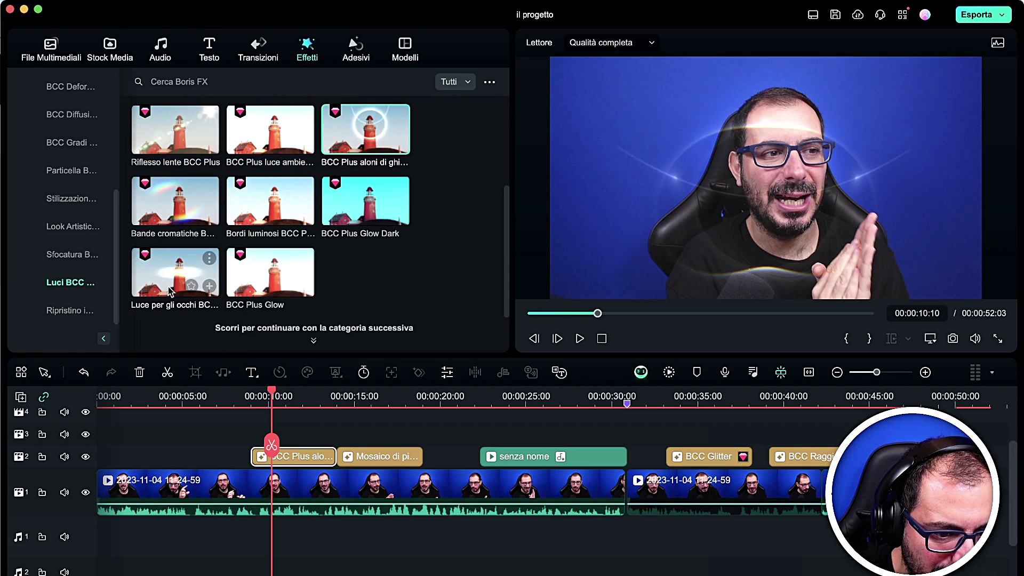
drag(175, 272, 166, 447)
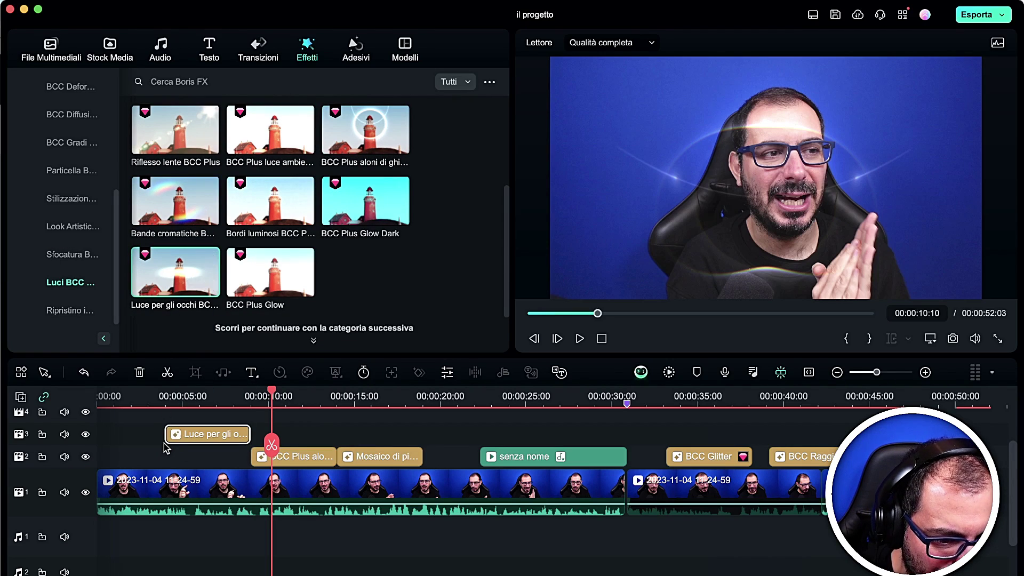
click(166, 405)
key(space)
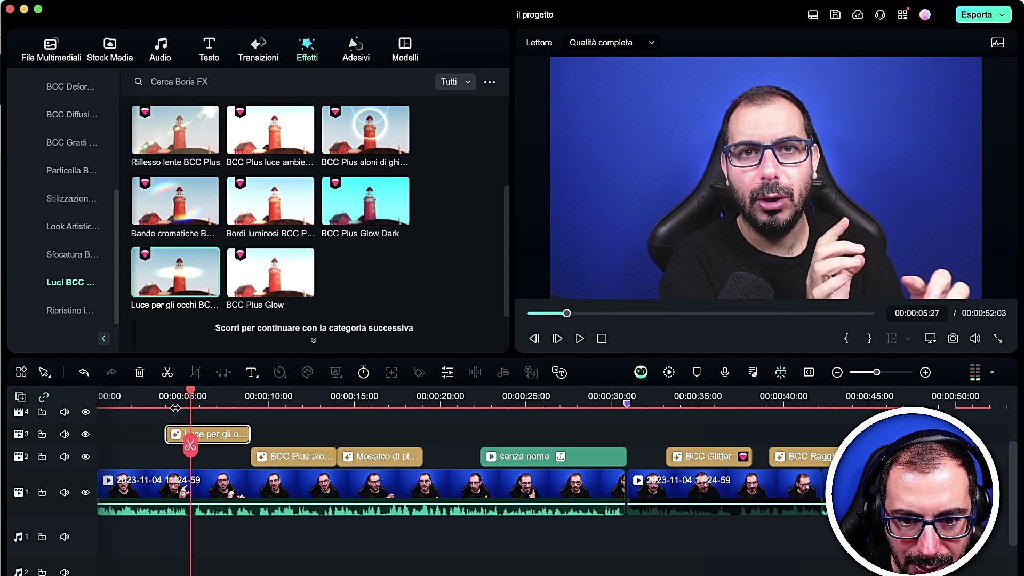
click(157, 433)
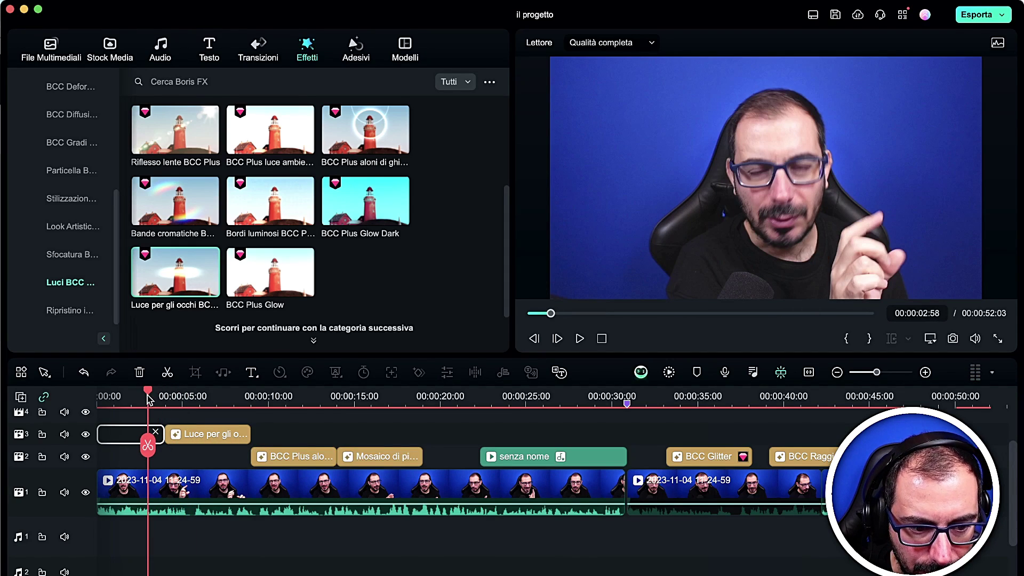
key(space)
drag(148, 398, 188, 396)
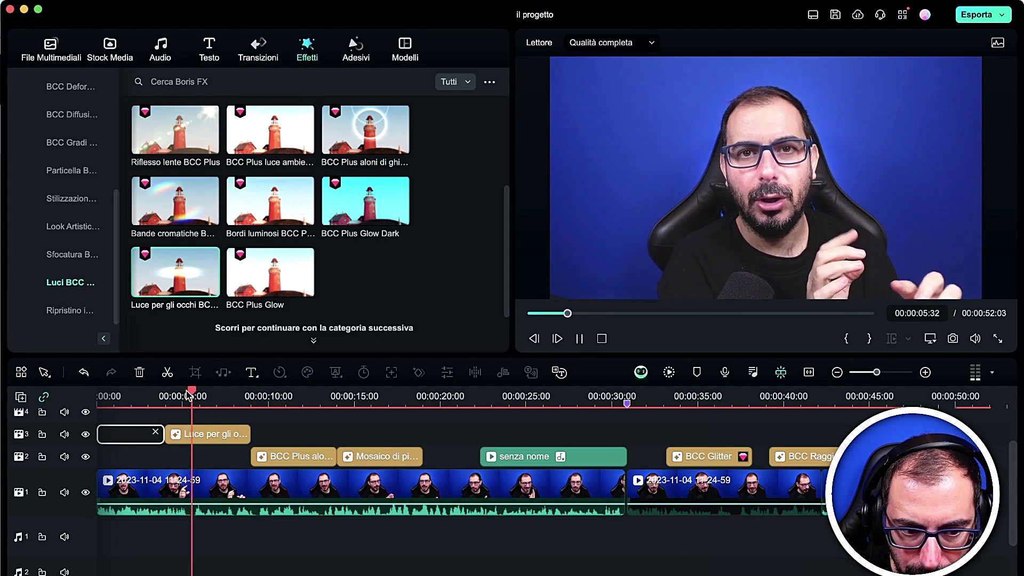
key(space)
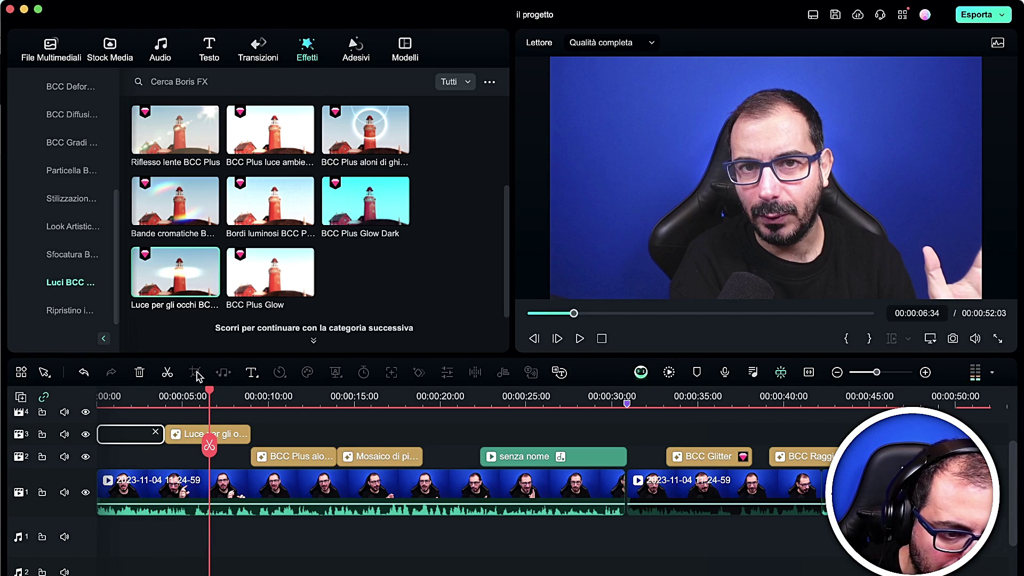
- Switch from the Boris FX effects to the sticker library and delete all the clips on the tracks above the talking-head footage
click(64, 282)
scroll(62, 216, up, 5)
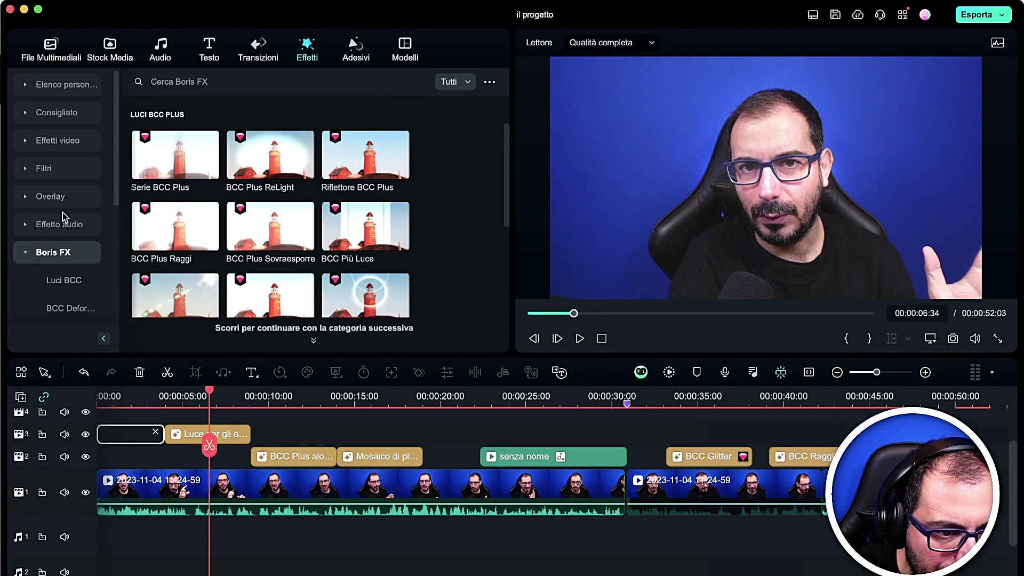
click(24, 254)
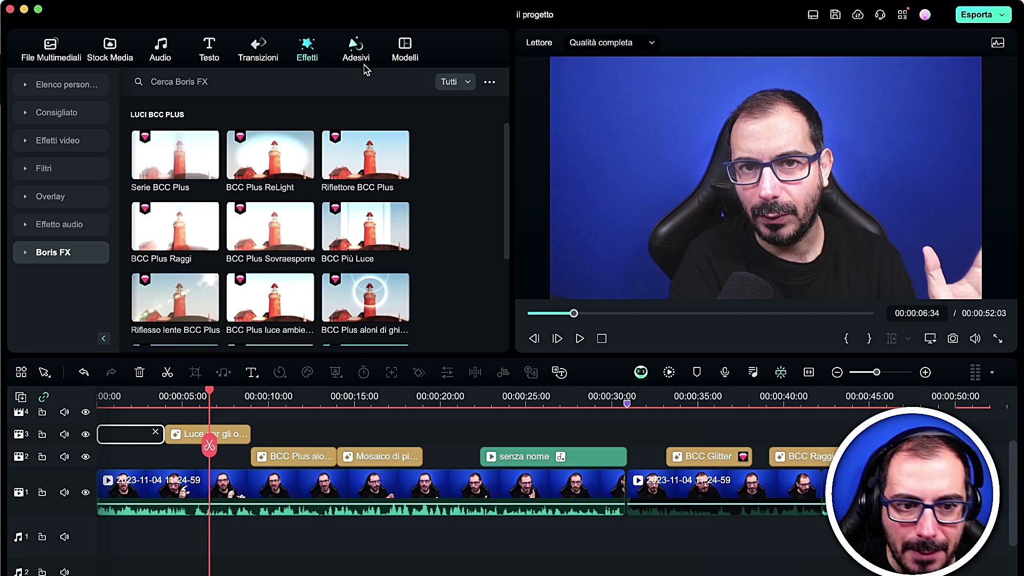
click(352, 53)
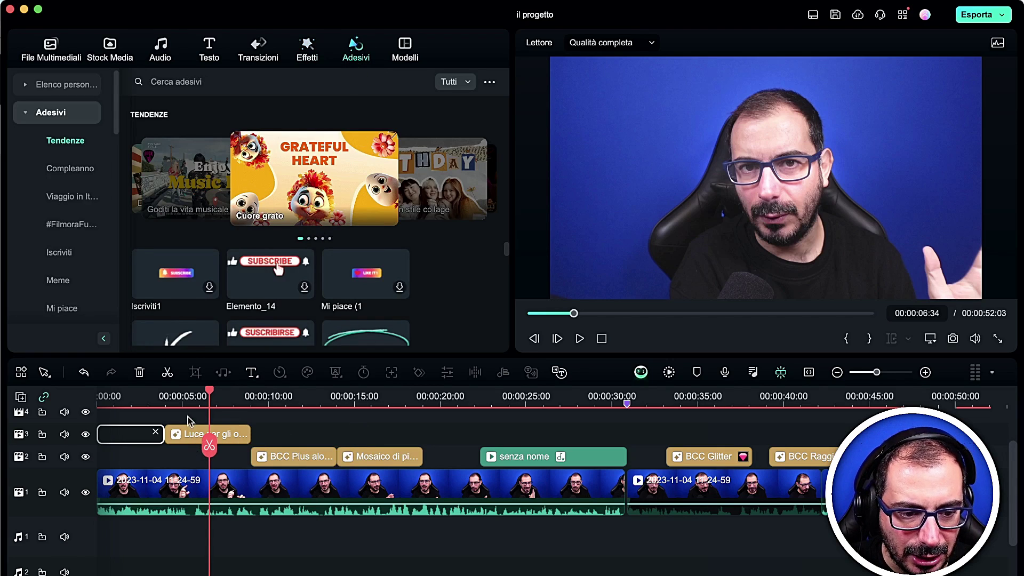
drag(188, 421, 796, 489)
key(Delete)
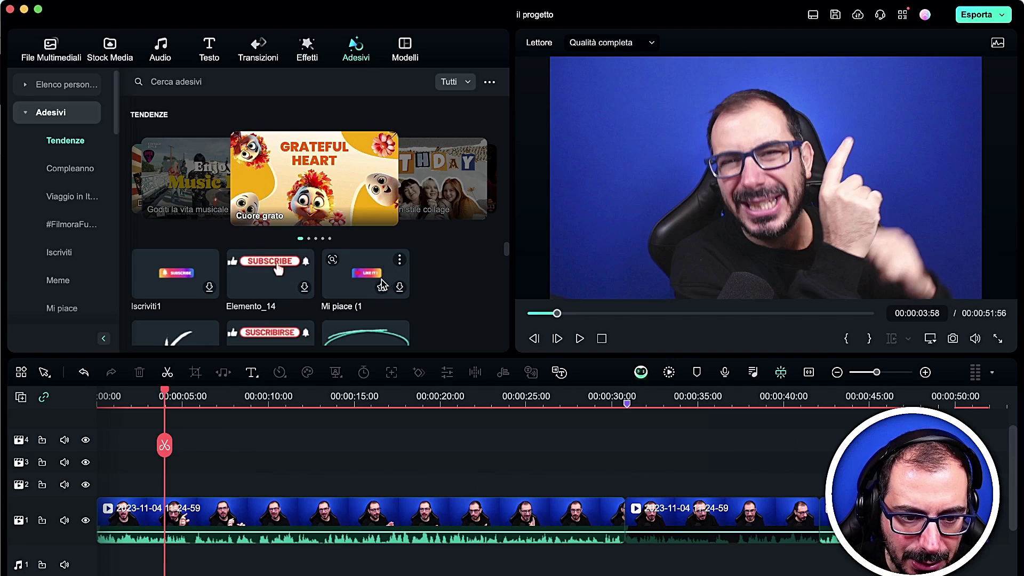
- Add the Mi piace sticker from Tendenze on track 3 at about 15 seconds and mute the first talking-head clip
drag(363, 273, 359, 460)
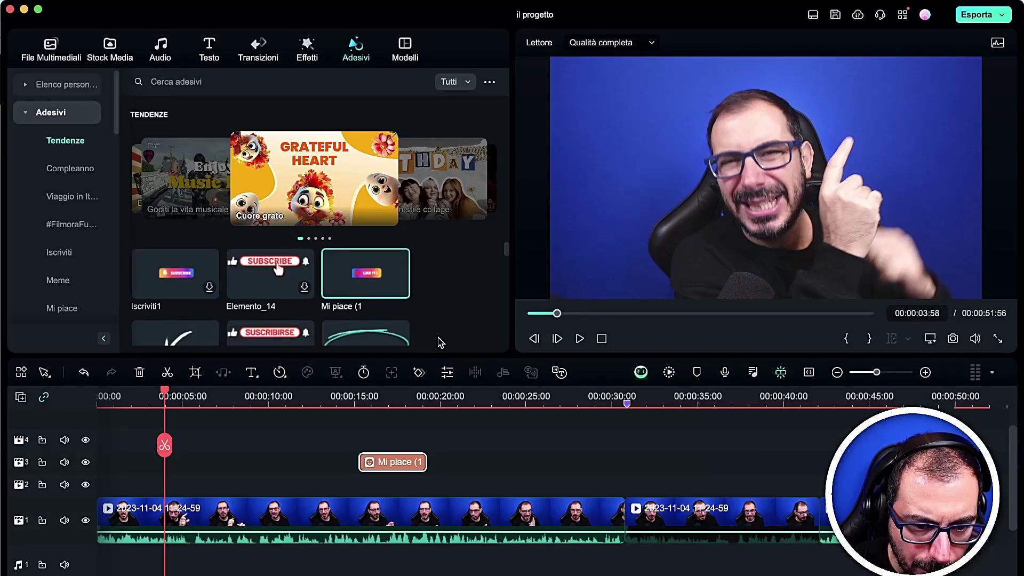
drag(362, 417, 373, 420)
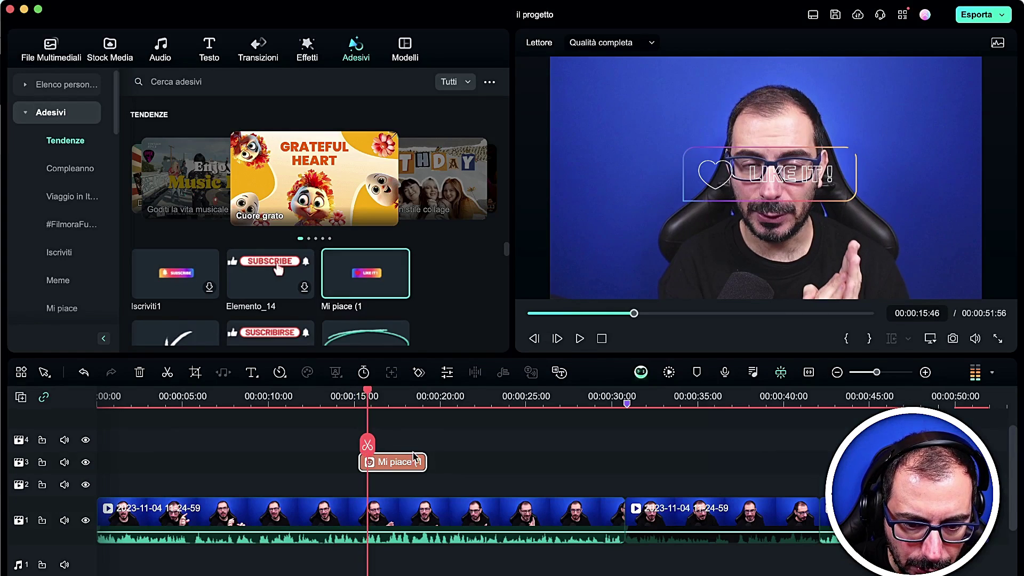
right_click(380, 503)
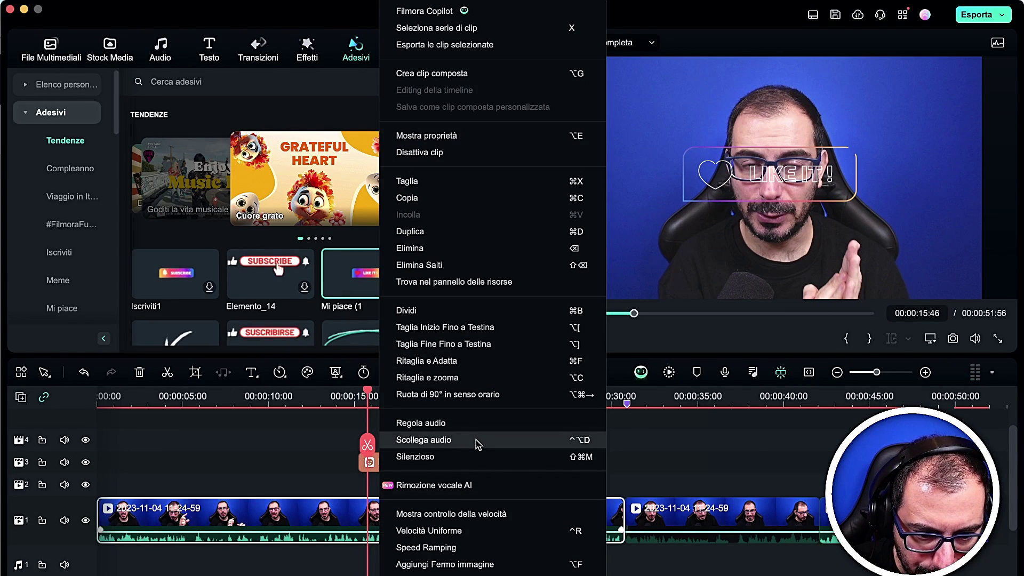
click(469, 456)
key(space)
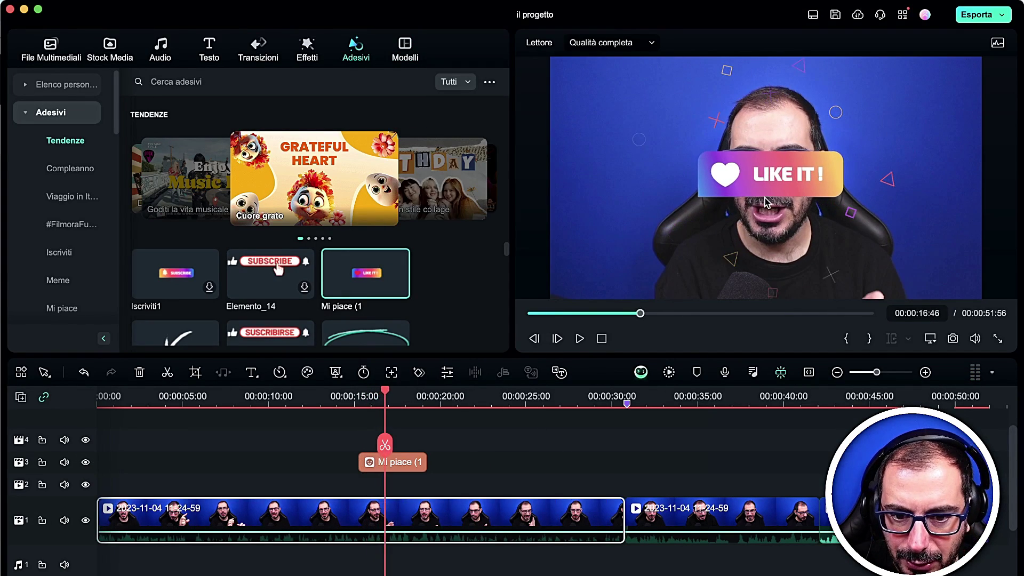
- Move the LIKE IT! sticker to about X -221,72 and Y -202,31 px in the frame, preview it and accept the settings
click(766, 202)
drag(766, 202, 716, 247)
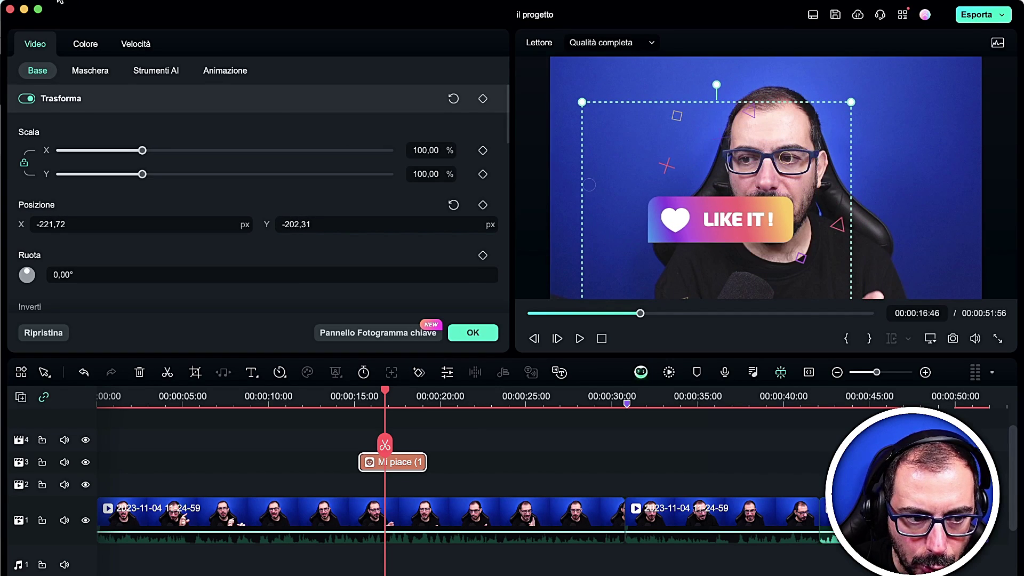
click(579, 338)
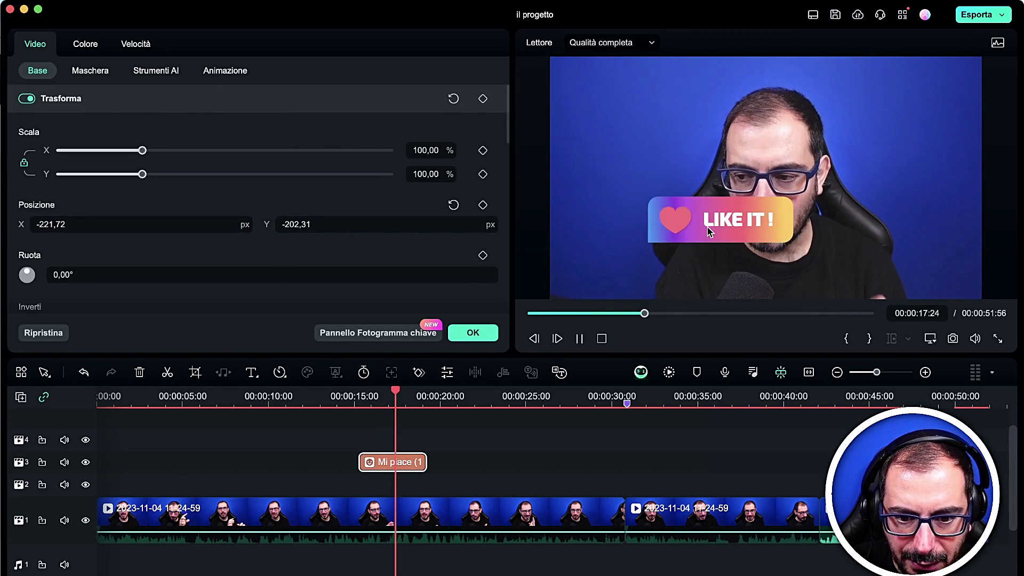
key(space)
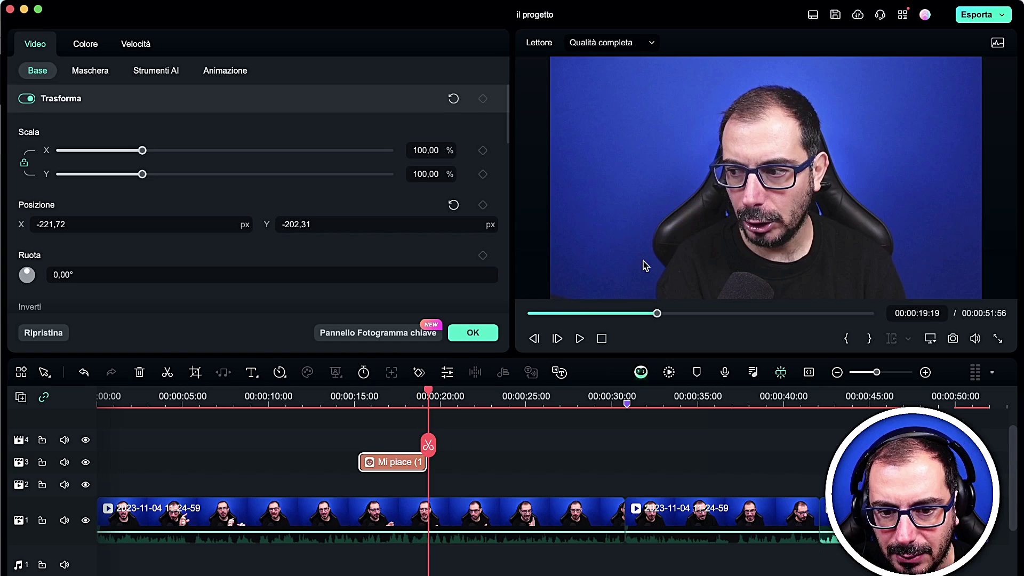
click(462, 337)
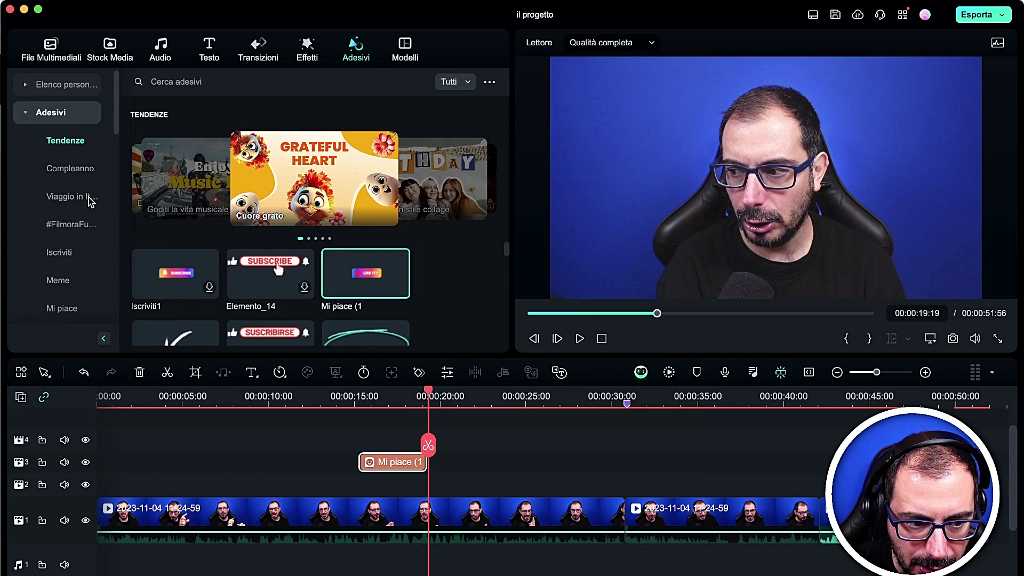
- Add the yellow hill-town landmark sticker from Viaggio in Italia on track 3 at about 21 seconds and preview it
click(80, 171)
click(81, 199)
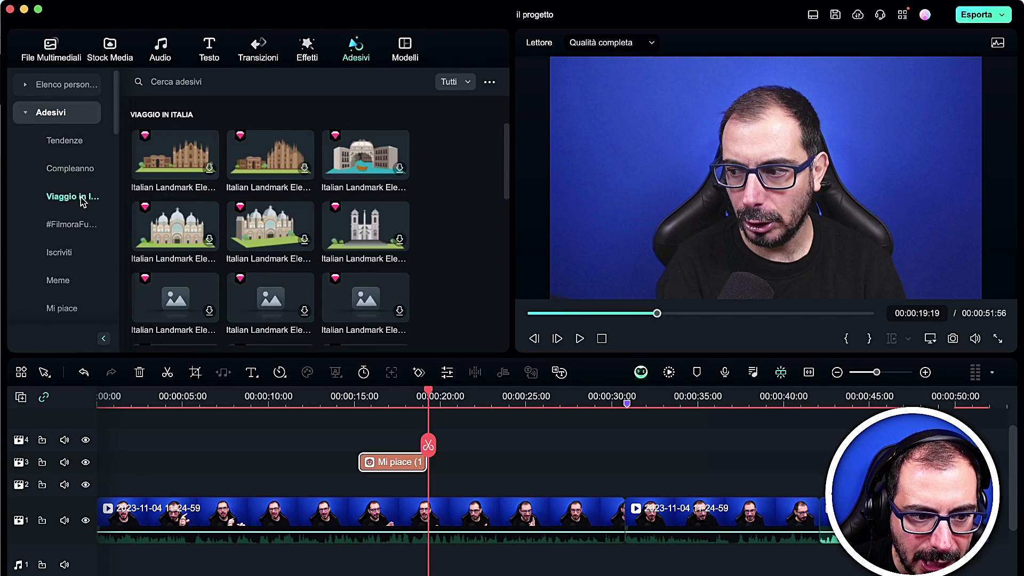
click(68, 225)
click(71, 194)
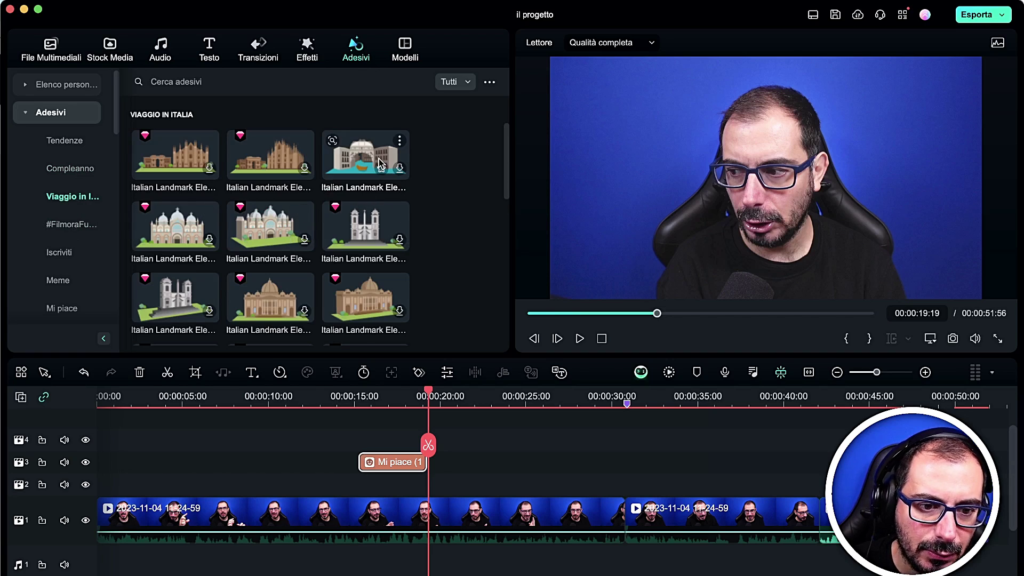
scroll(417, 257, down, 5)
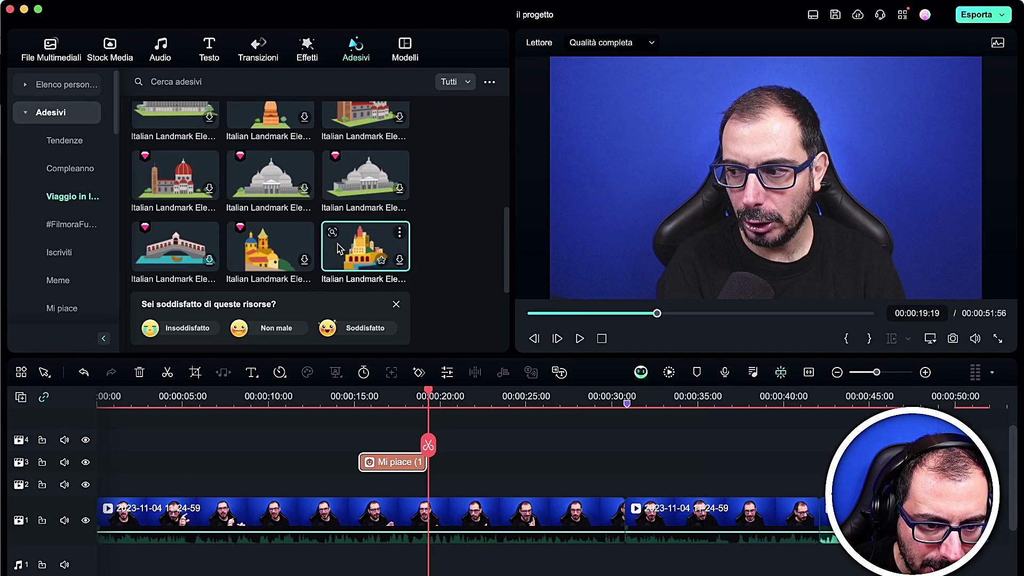
drag(337, 248, 469, 466)
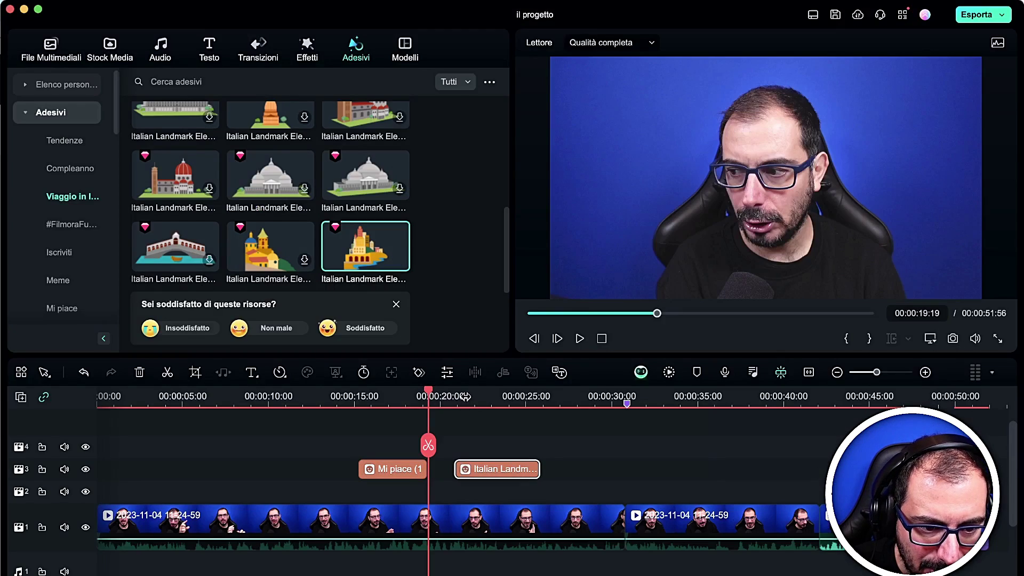
click(460, 399)
click(580, 338)
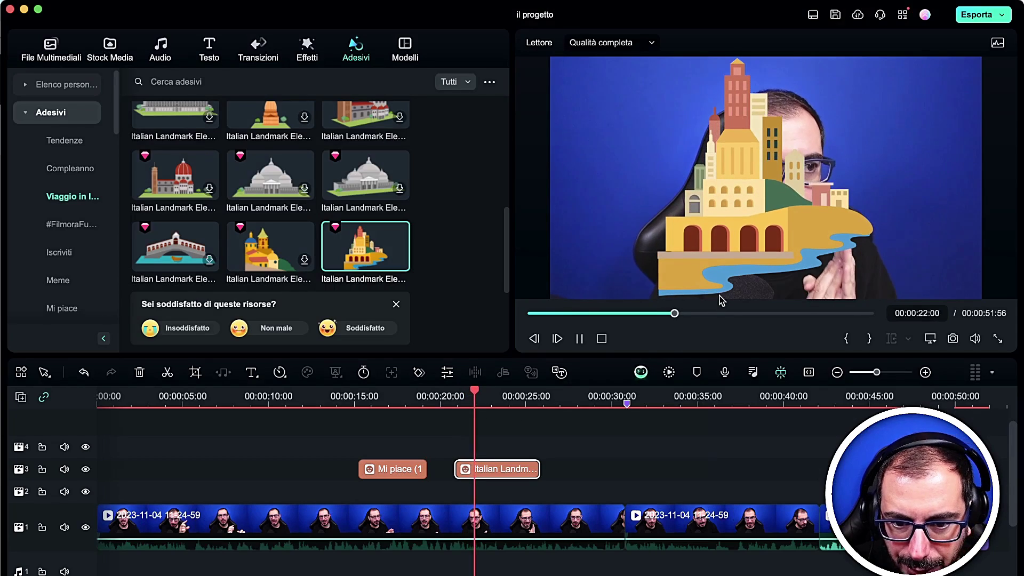
- Shift the hill-town sticker left in the frame and add the grey domed landmark sticker on track 3 at about 27 seconds
drag(756, 202, 691, 203)
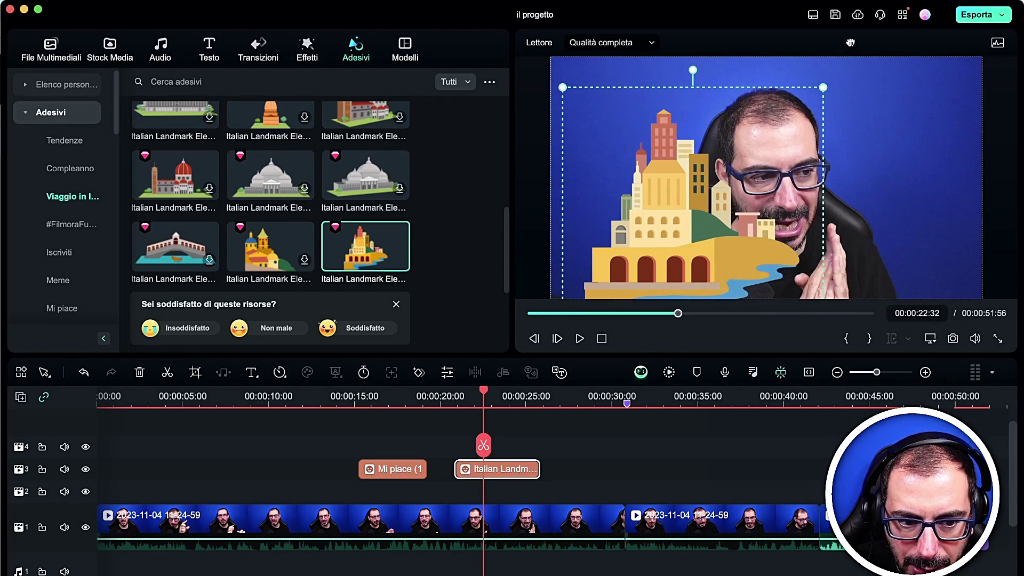
drag(255, 170, 572, 469)
click(574, 399)
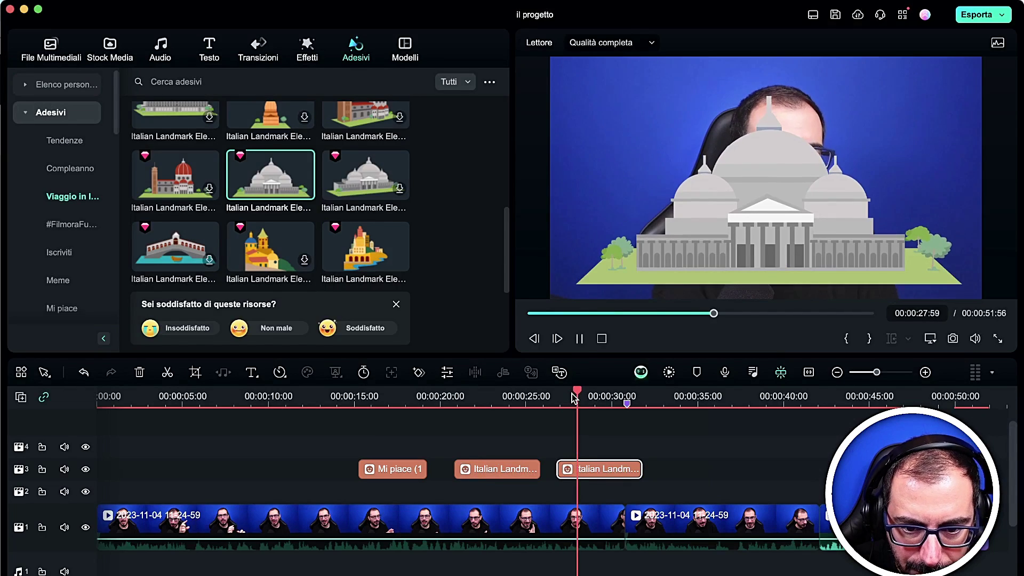
- Add the G and I letter stickers from #FilmoraFunCollage at about 1.5 seconds, G on track 3 and I on a new track above
click(87, 227)
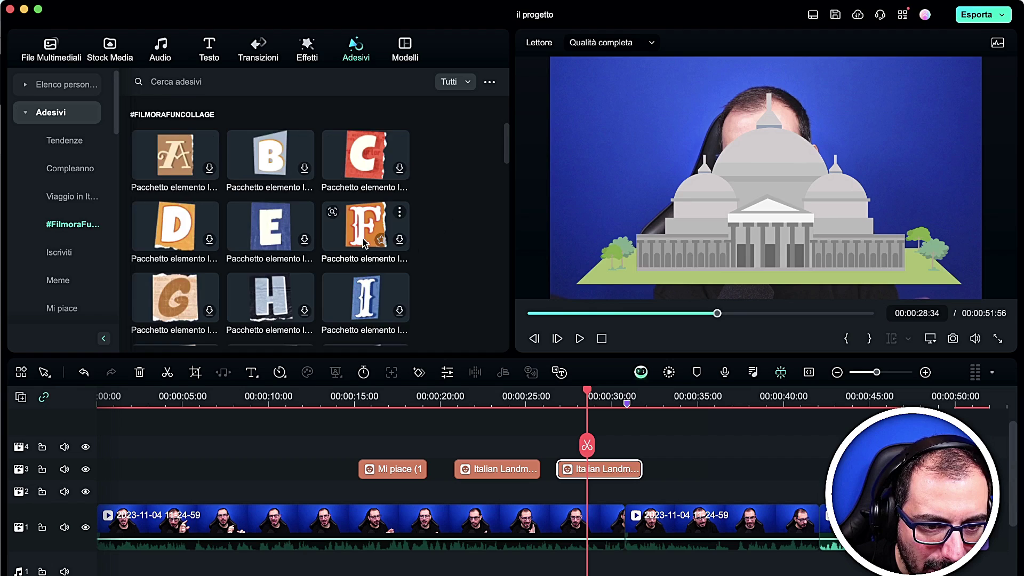
scroll(363, 243, down, 2)
scroll(373, 267, down, 5)
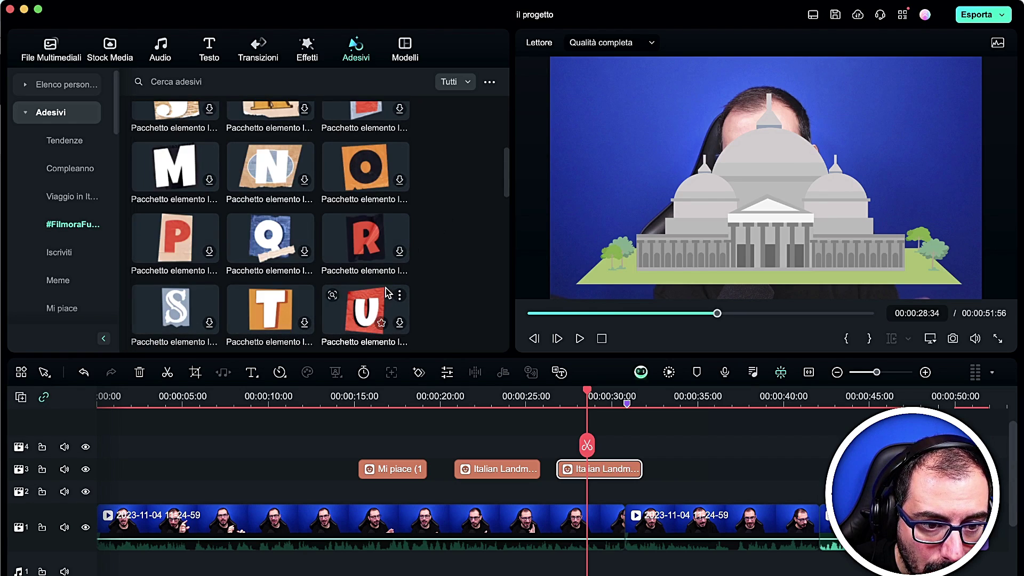
scroll(374, 335, up, 3)
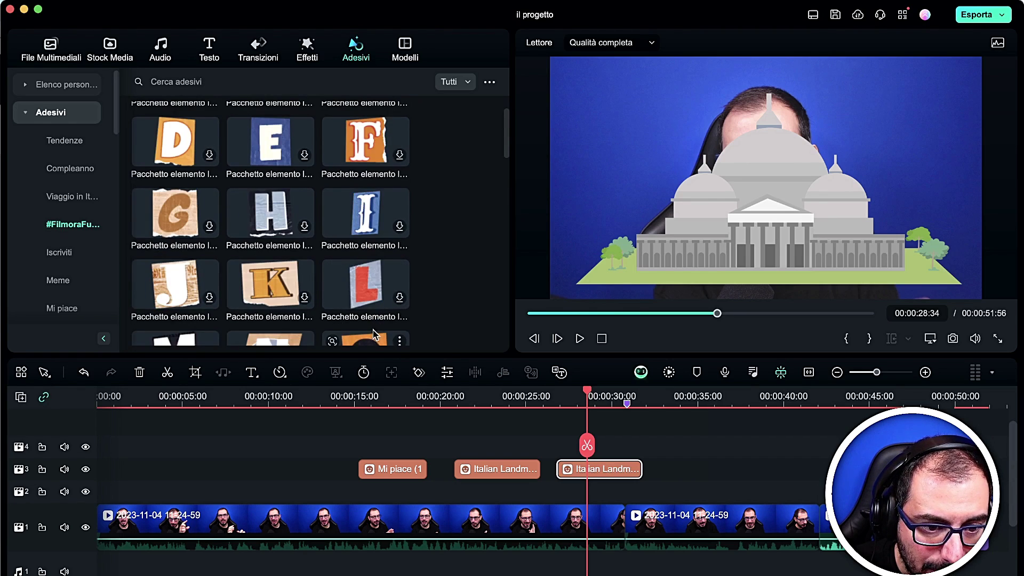
drag(176, 213, 135, 469)
drag(373, 219, 133, 462)
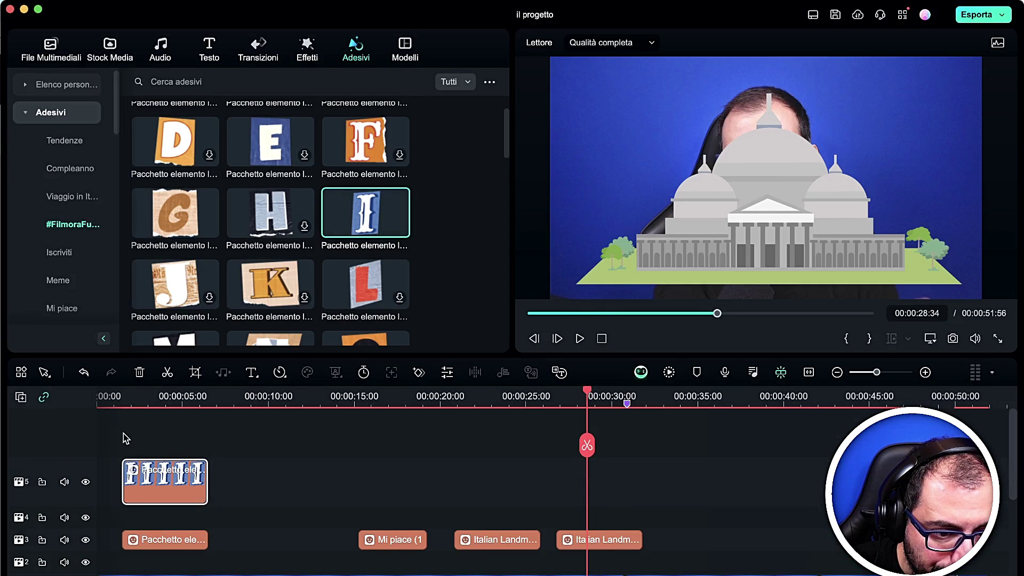
- Shrink the G letter sticker and place it in the lower-left part of the video frame
drag(109, 397, 131, 420)
click(666, 209)
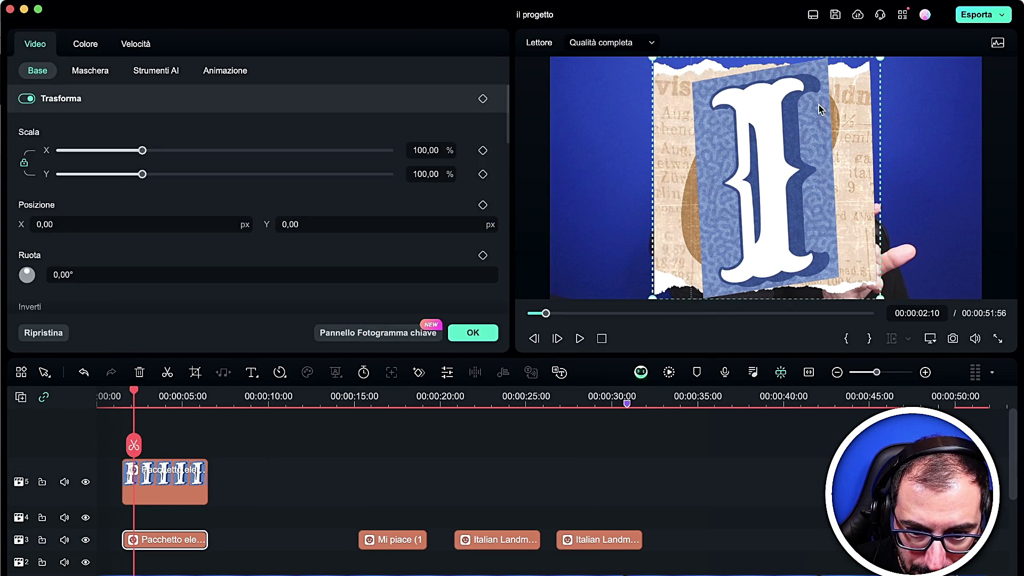
drag(887, 65, 719, 227)
drag(658, 251, 589, 211)
- Scale the I letter sticker to about 30,20% and place it directly right of the G at X -459,92, Y -245,76 px
click(774, 134)
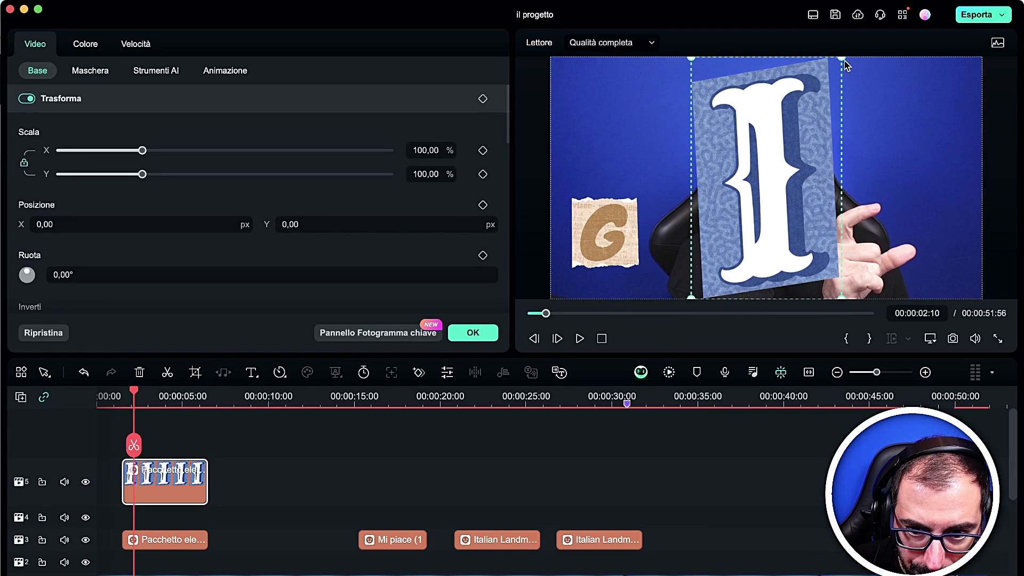
drag(843, 59, 735, 219)
drag(726, 237, 675, 214)
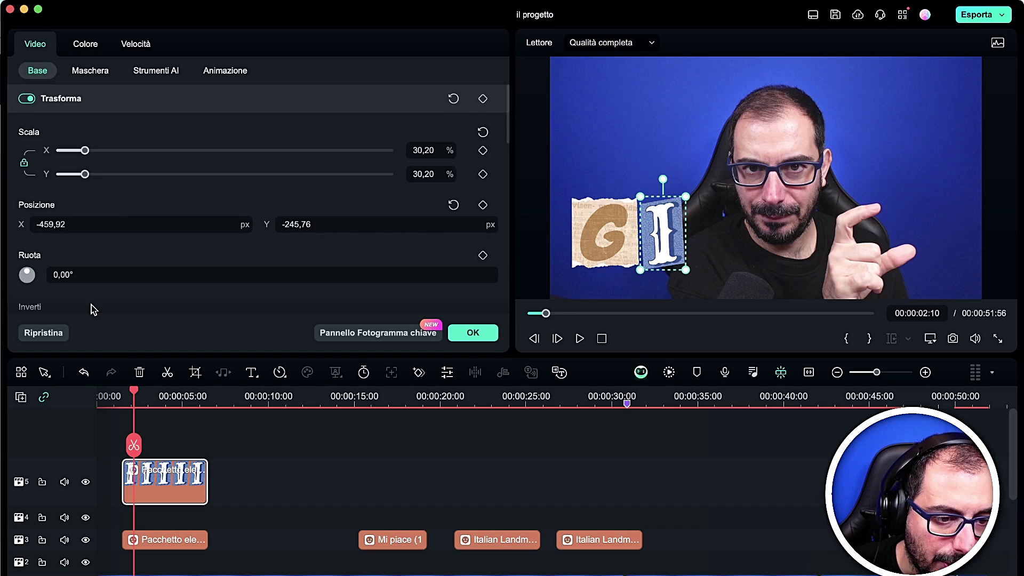
click(480, 332)
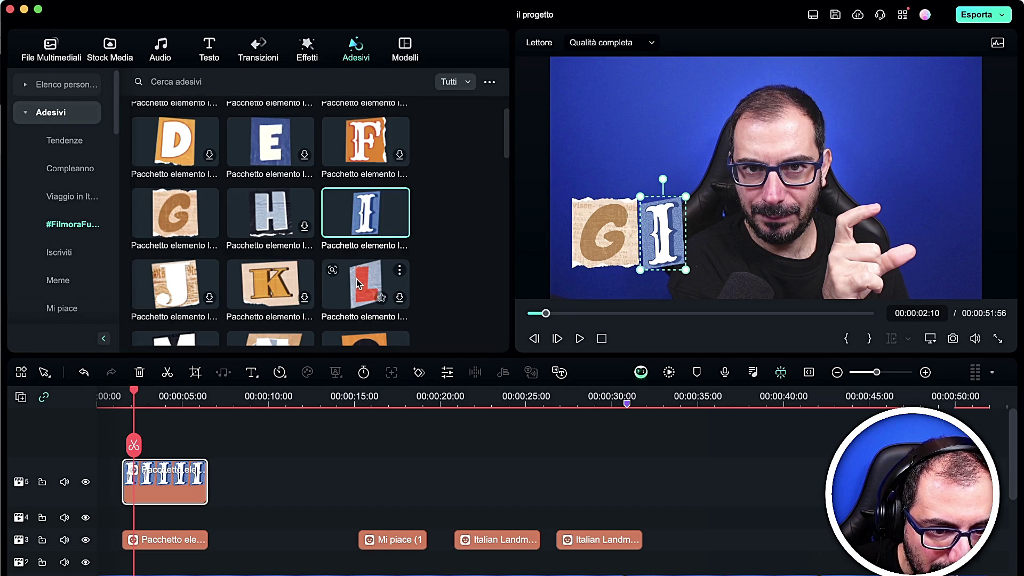
- Add the O letter sticker on a new track above the I clip, shrink it and place it right of the I in the frame
scroll(357, 283, down, 3)
drag(365, 230, 128, 438)
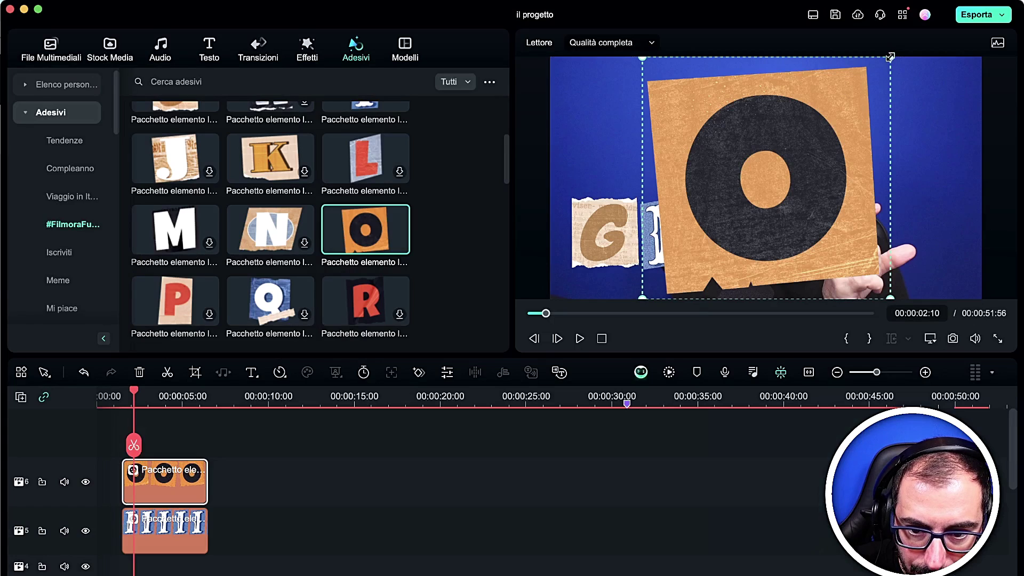
drag(891, 56, 735, 204)
drag(684, 256, 721, 239)
- Add the R letter sticker on a new track above the O clip, shrink it and place it right of the O
drag(366, 301, 126, 446)
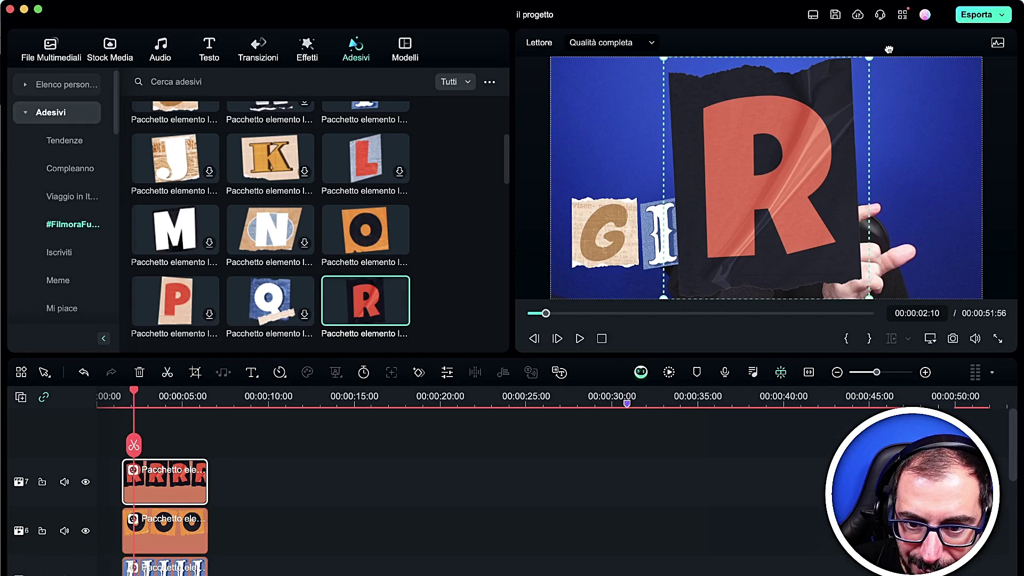
drag(868, 53, 747, 184)
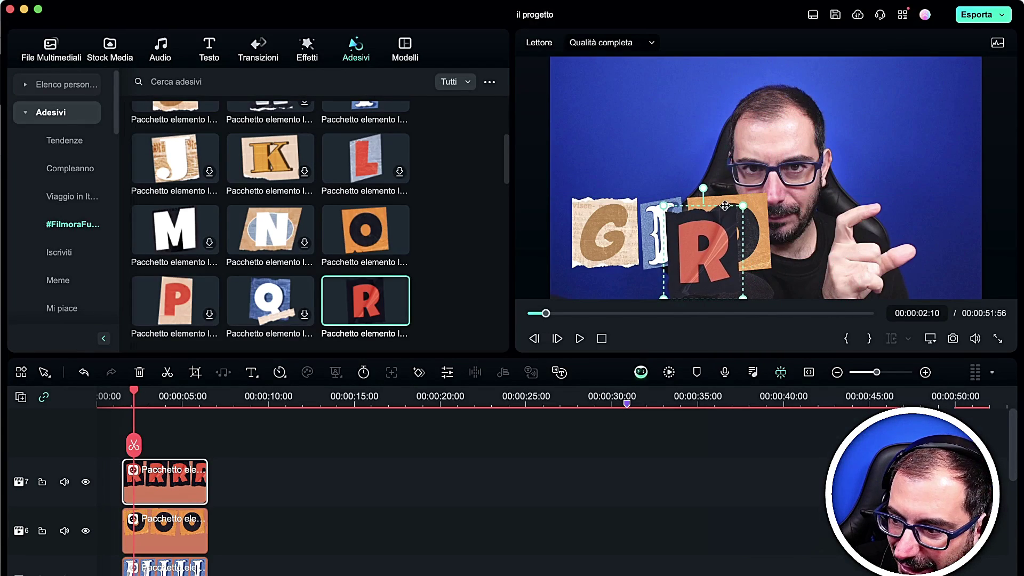
drag(720, 246, 801, 230)
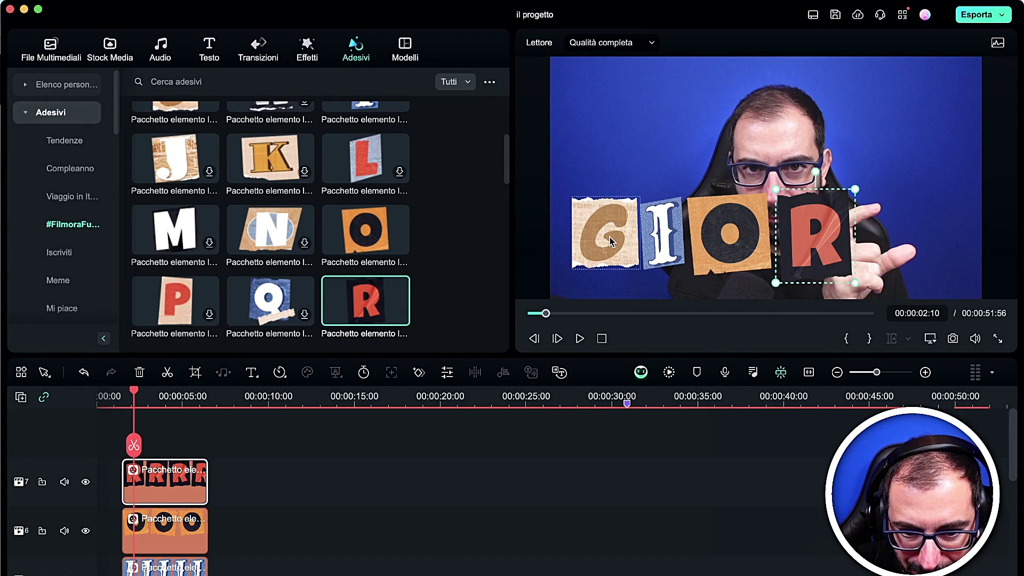
- Scale down the four letter stickers together in the lower-left part of the frame, and shrink the R slightly more to match
click(611, 241)
shift+click(655, 237)
shift+click(729, 232)
shift+click(821, 226)
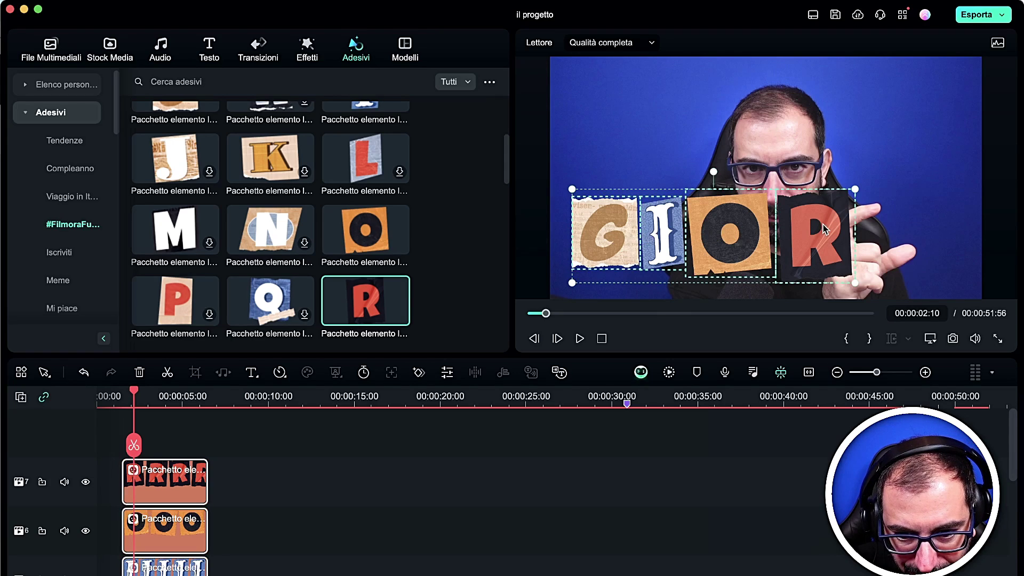
drag(839, 204, 661, 219)
drag(761, 249, 670, 253)
click(646, 192)
click(737, 235)
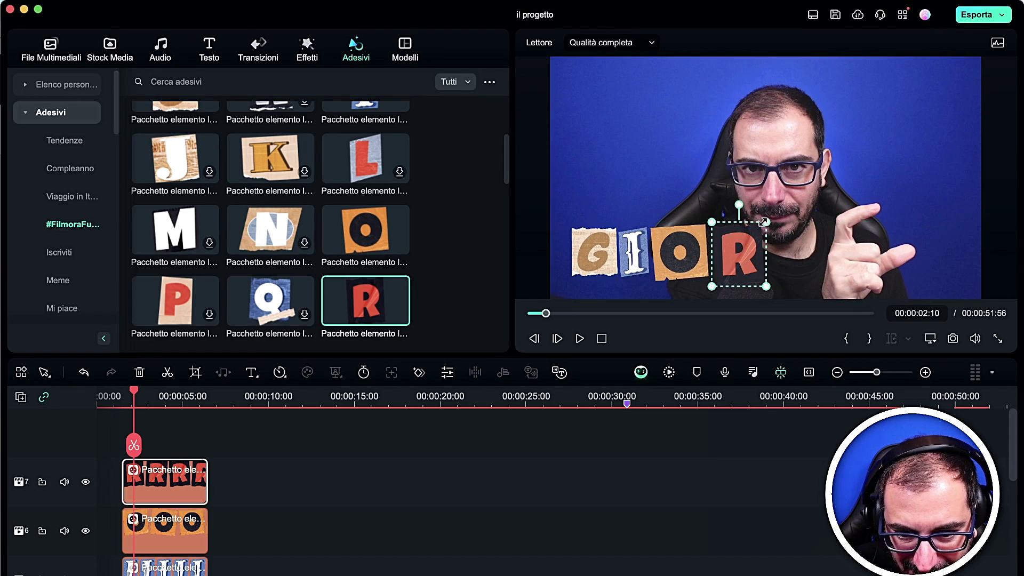
drag(738, 235, 744, 235)
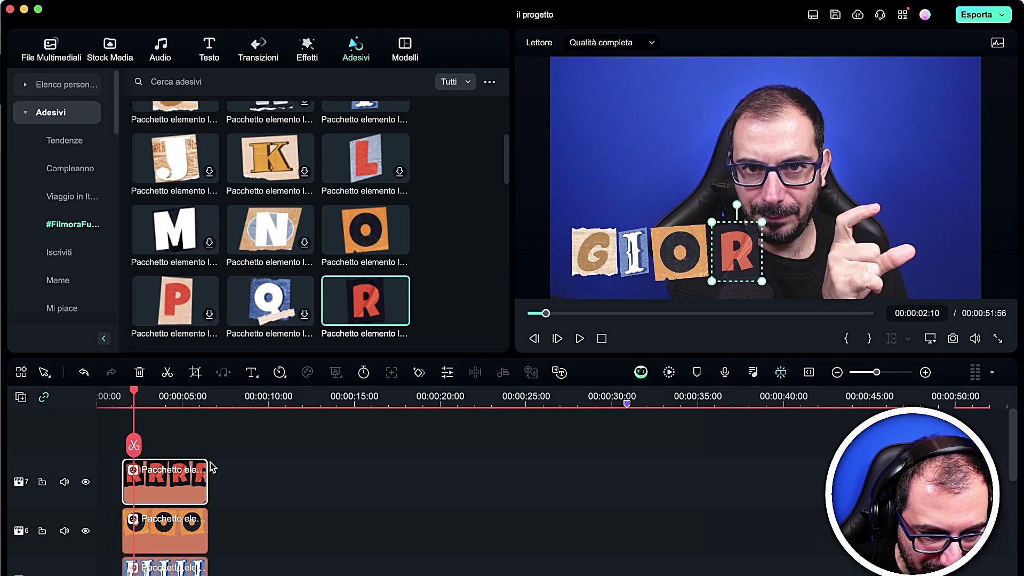
- Reduce the heights of tracks 7, 6 and 5 in the timeline
scroll(155, 441, down, 1)
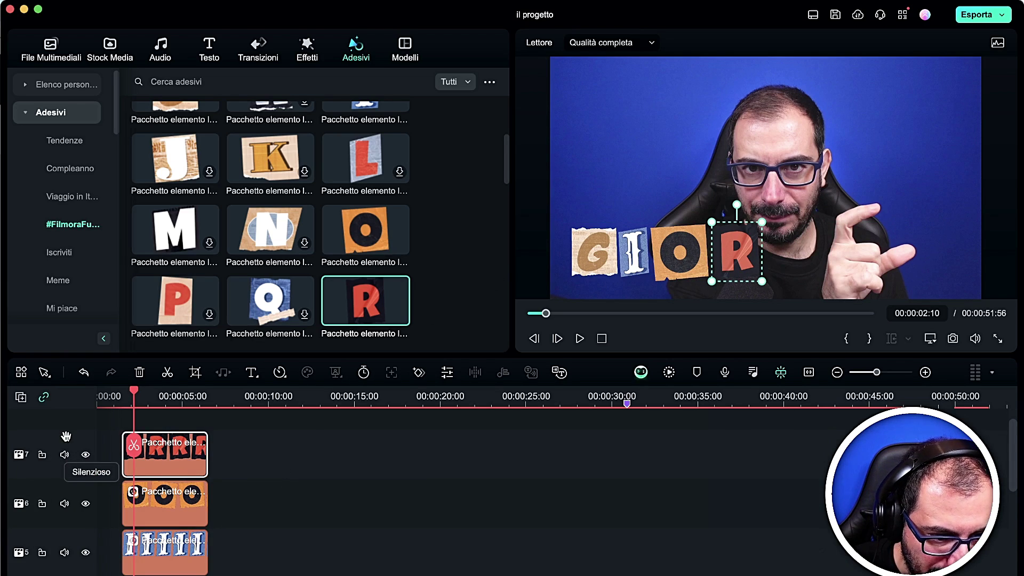
drag(66, 432, 66, 442)
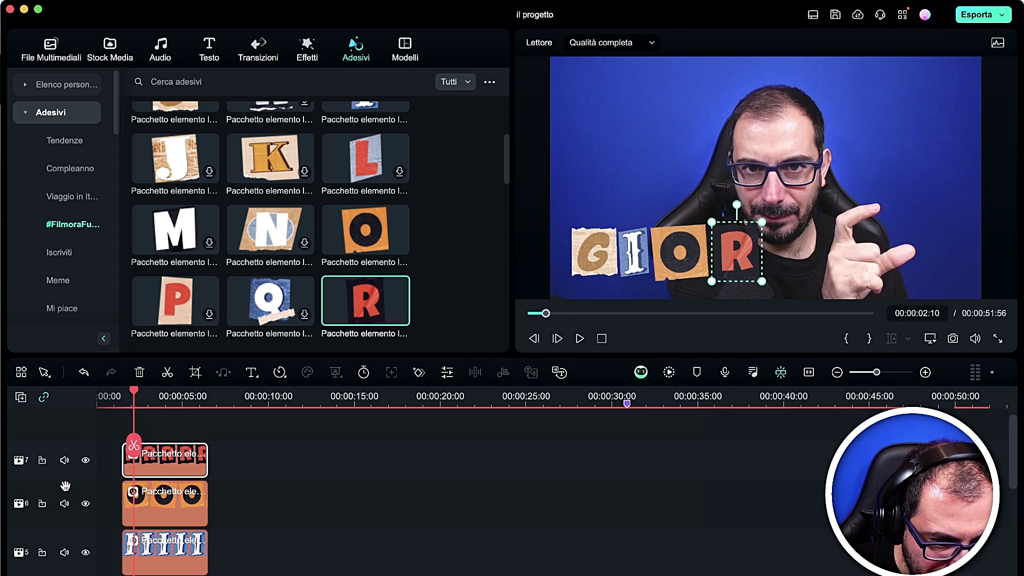
drag(64, 480, 65, 496)
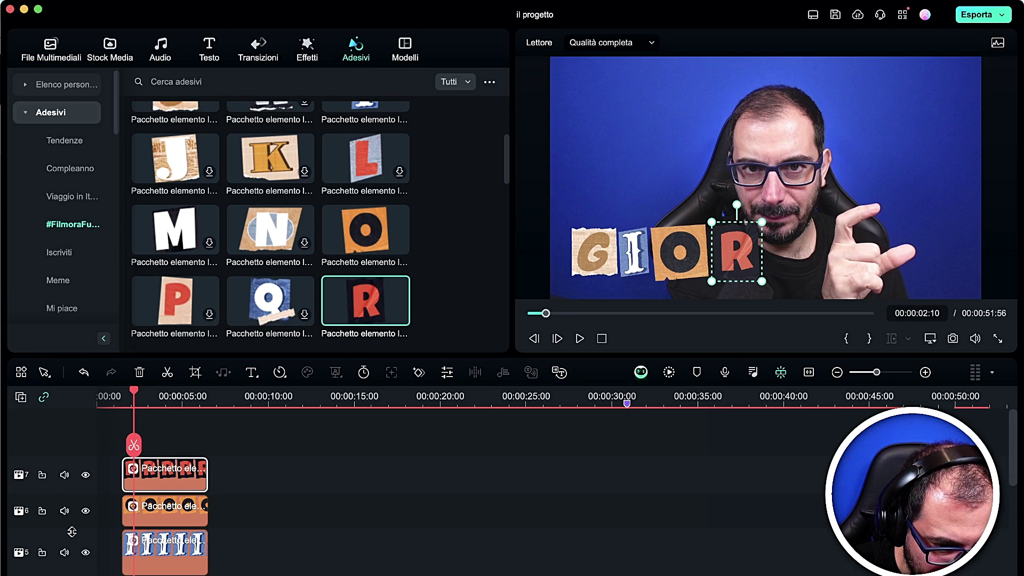
drag(72, 532, 72, 542)
scroll(232, 498, down, 1)
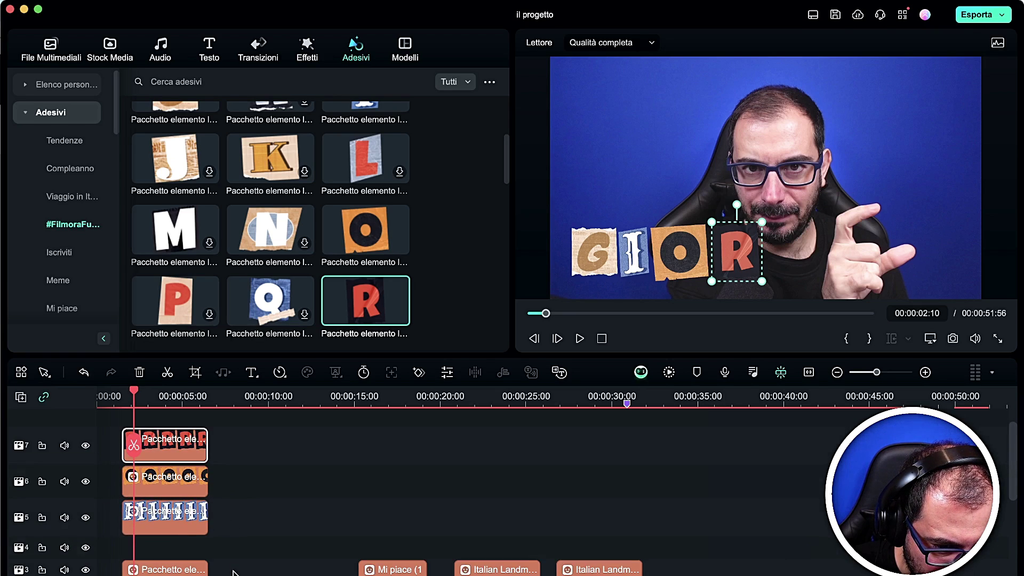
- Copy the G, I and O letter clips without the R and paste them at about 10 seconds on the timeline
drag(233, 574, 170, 453)
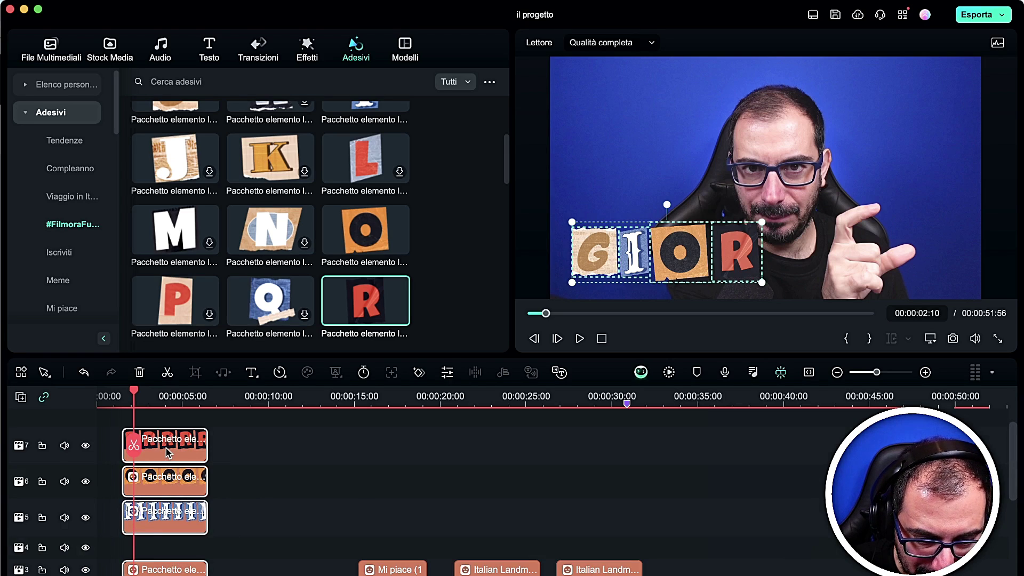
click(329, 446)
drag(201, 572, 171, 489)
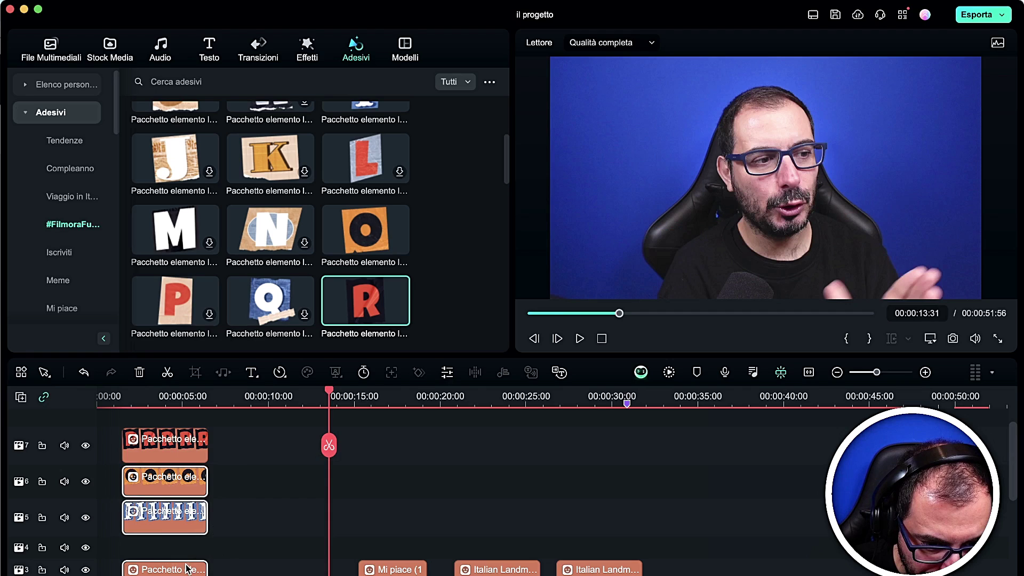
click(133, 403)
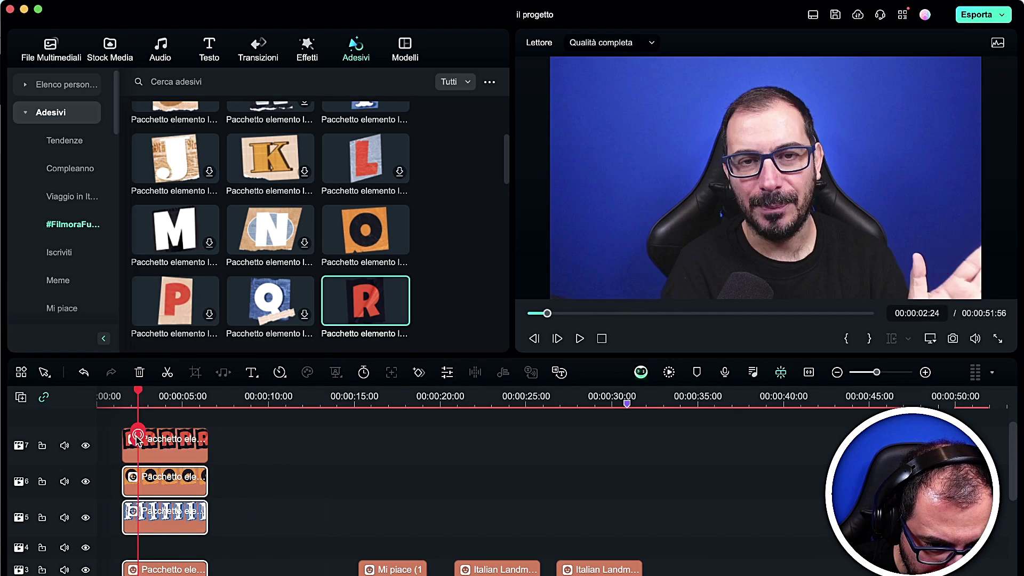
click(200, 522)
click(270, 507)
click(202, 493)
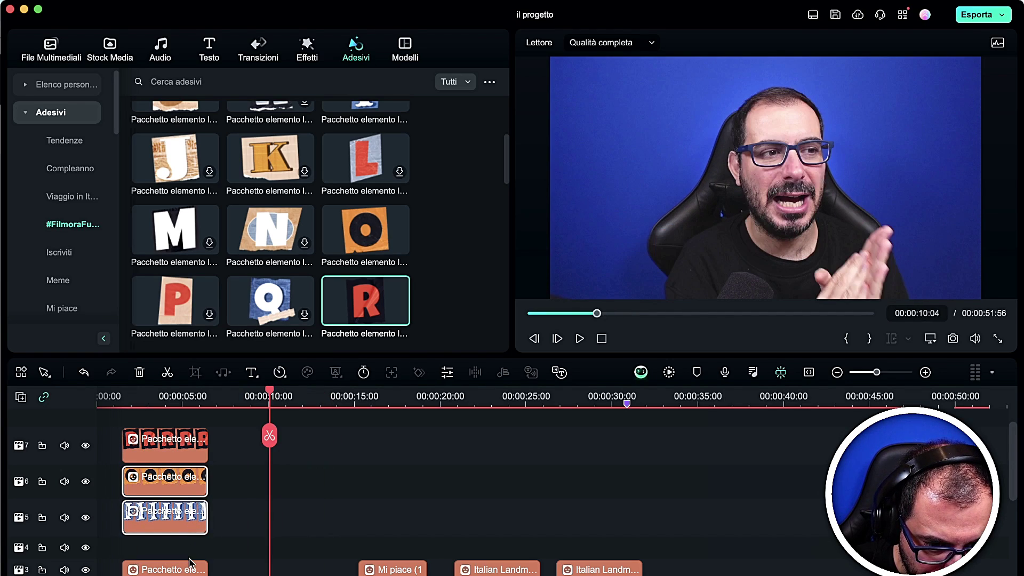
key(super+v)
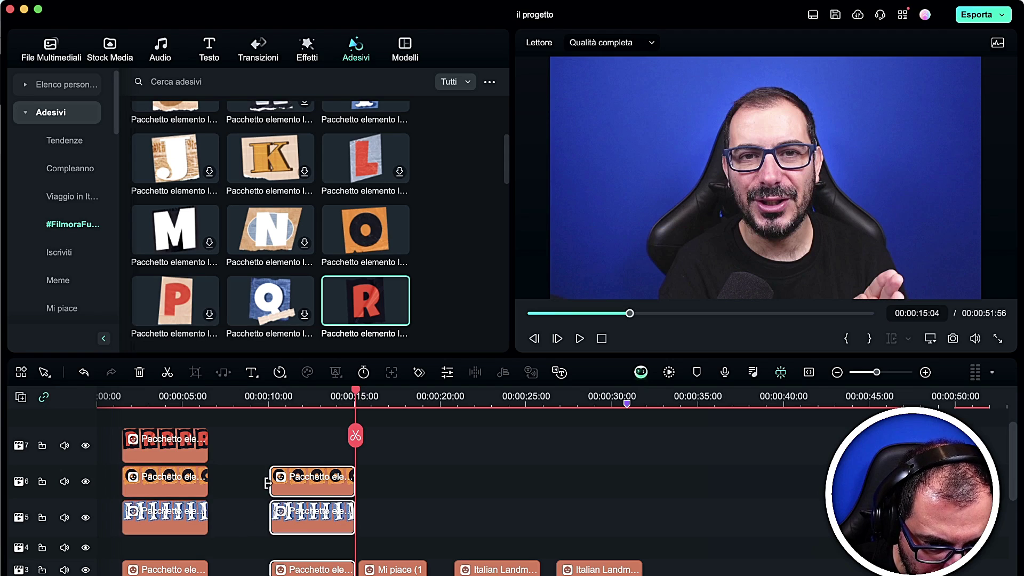
- Stack the copied and original letter clips on separate tracks 3 to 9, all starting at about 1.5 seconds
drag(302, 479, 158, 430)
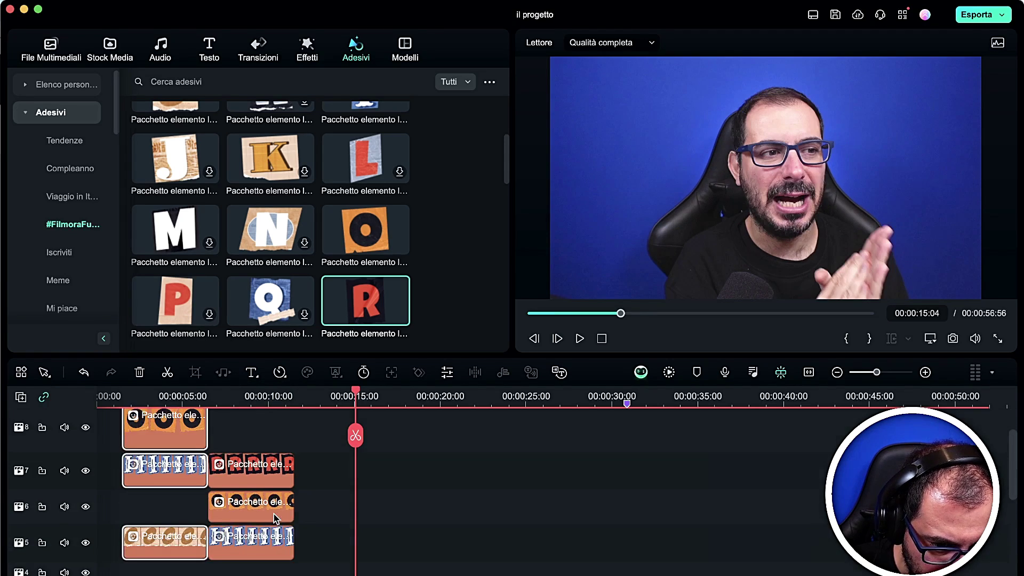
scroll(266, 528, down, 2)
drag(254, 492, 169, 483)
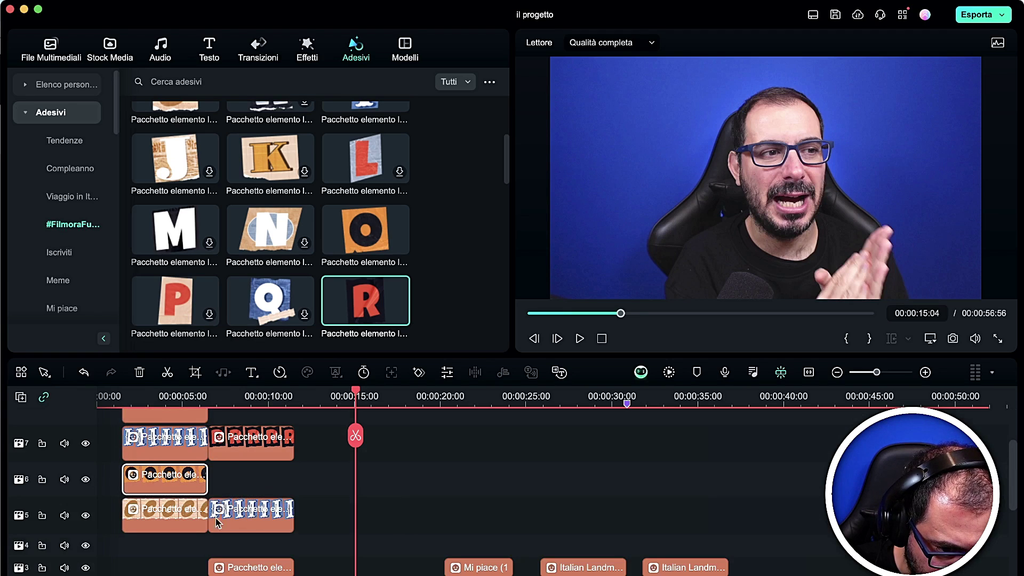
drag(238, 510, 162, 545)
drag(251, 568, 165, 568)
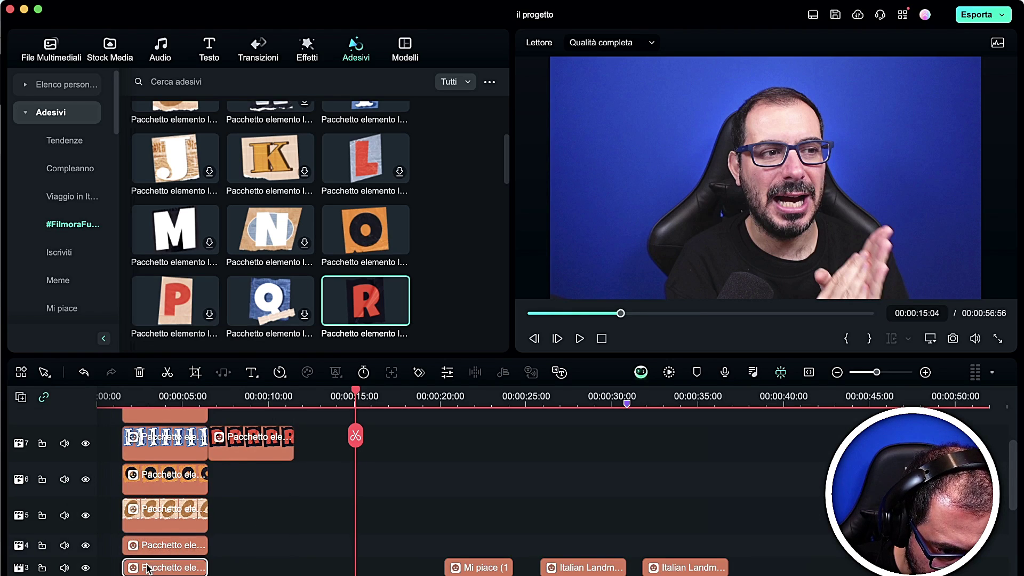
scroll(231, 443, up, 2)
drag(240, 469, 152, 430)
- Place the duplicate G, I and O stickers in a row right of the R in the video frame
click(174, 396)
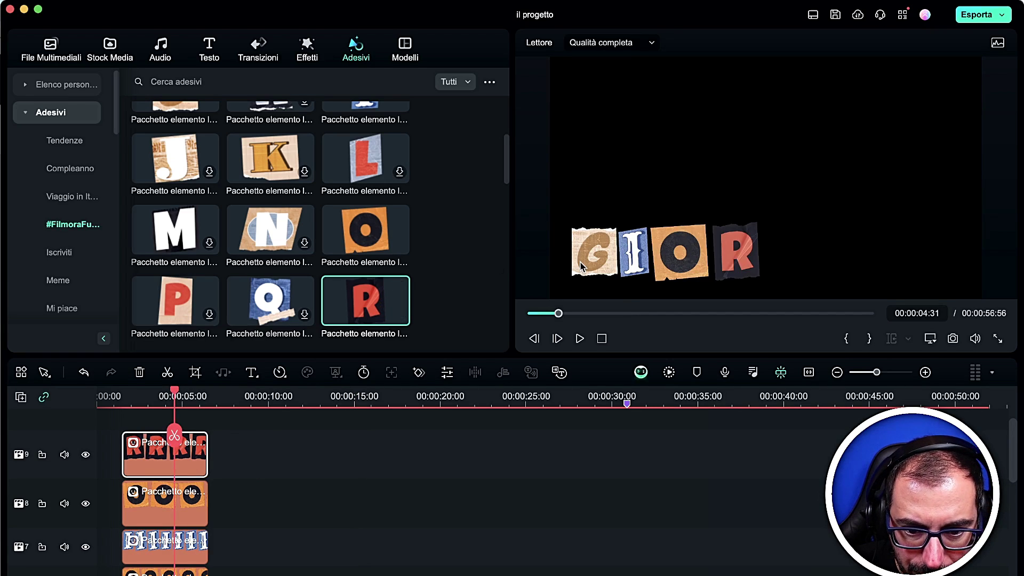
drag(588, 259, 782, 258)
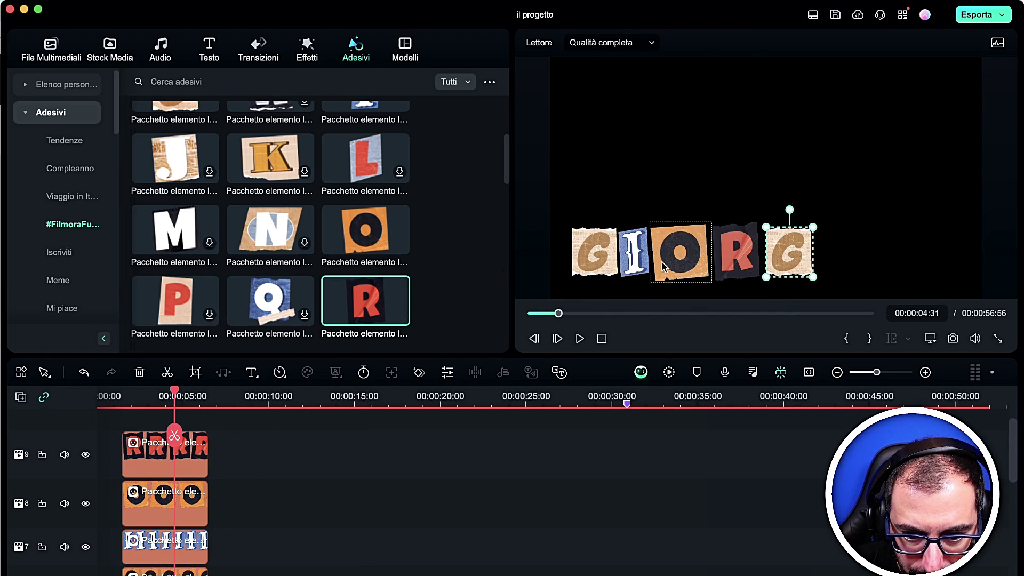
drag(635, 254, 834, 255)
drag(683, 256, 876, 254)
click(174, 436)
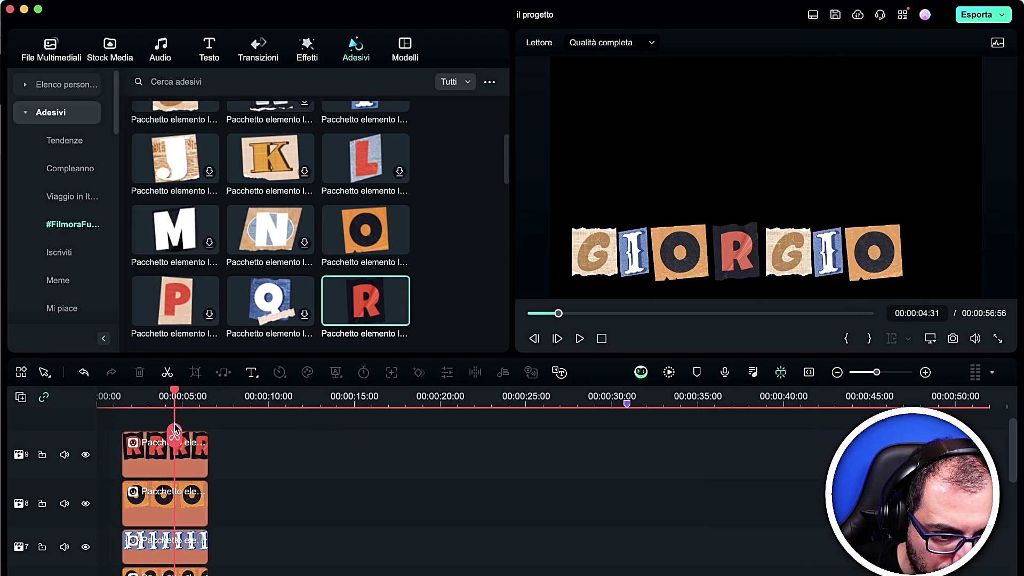
- Close the gap on track 1 by moving the talking-head clip back to about 1.5 seconds, and play the sticker word from the start
scroll(175, 436, up, 1)
drag(174, 435, 149, 437)
scroll(150, 437, down, 5)
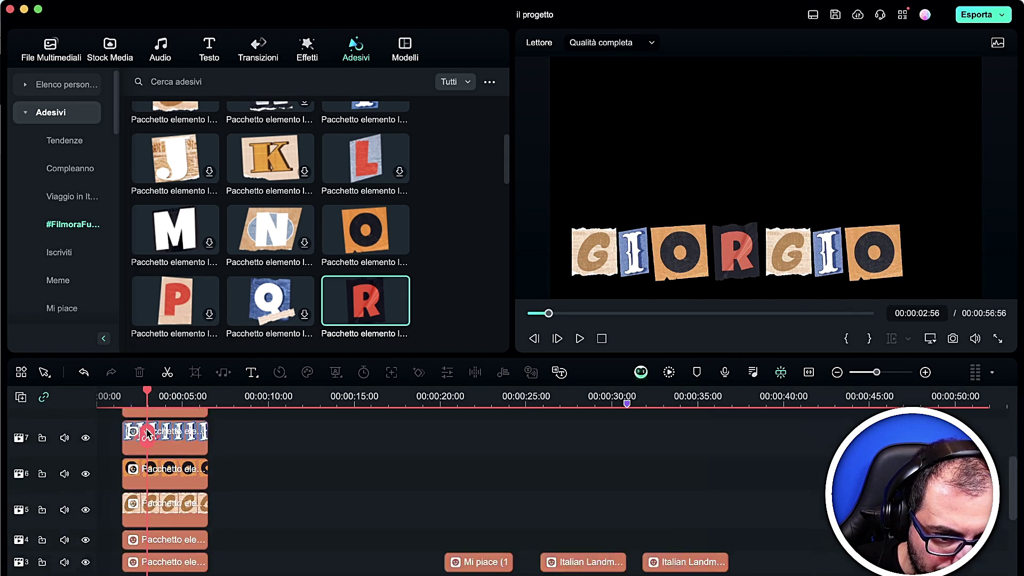
drag(262, 520, 193, 513)
key(Home)
key(space)
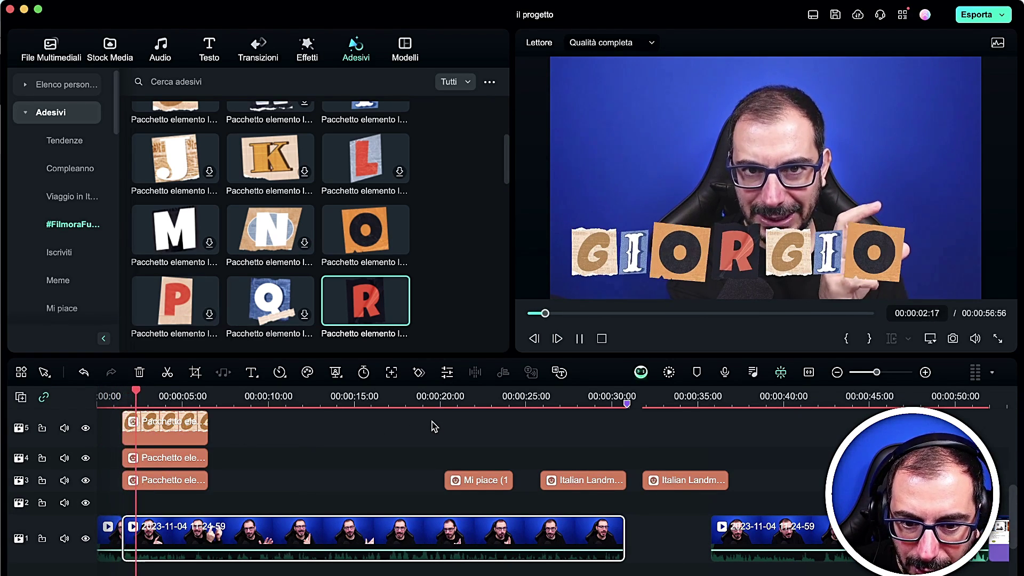
key(space)
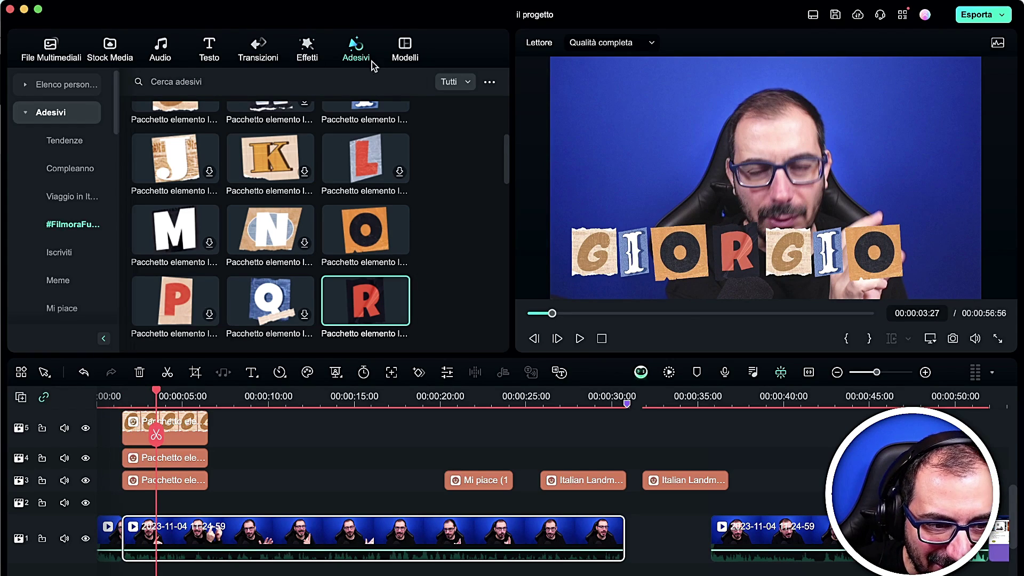
- Add the red ISCRIVITI sticker with the hand cursor from the Iscriviti category to track 3 at about 8 seconds
click(267, 404)
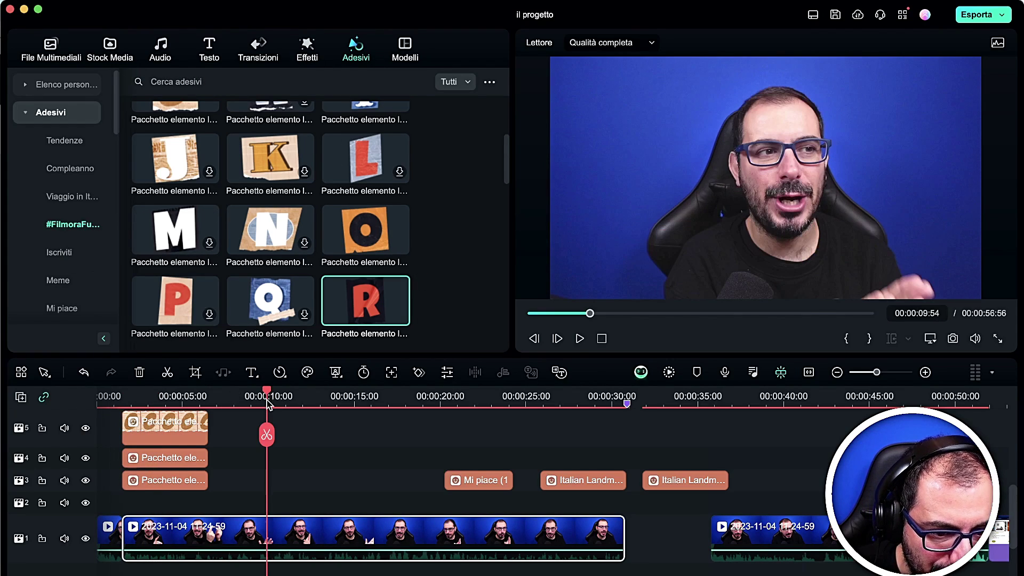
click(70, 249)
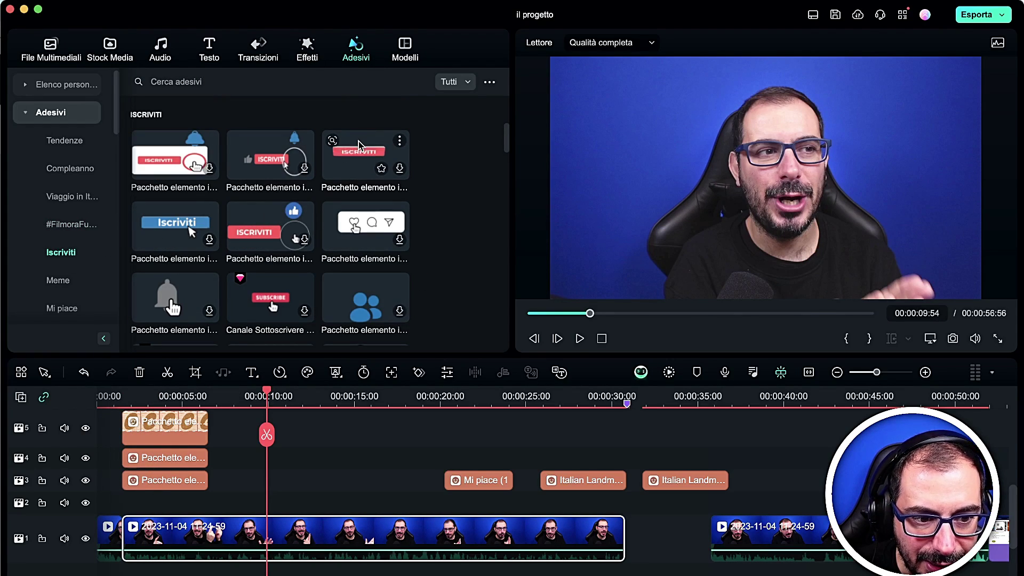
drag(358, 144, 232, 468)
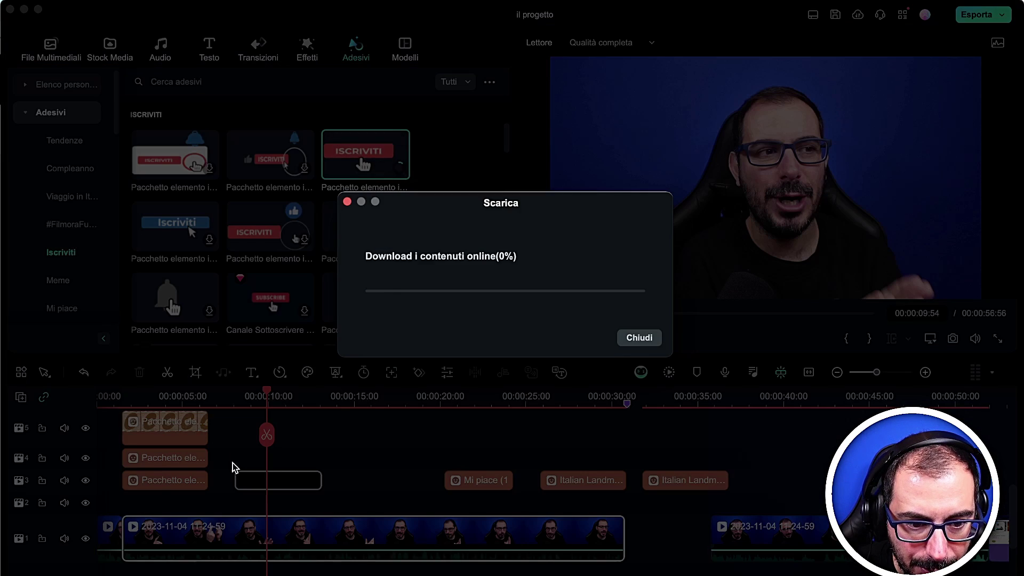
- Preview the ISCRIVITI sticker's animation and look at its transform settings without changing them
key(space)
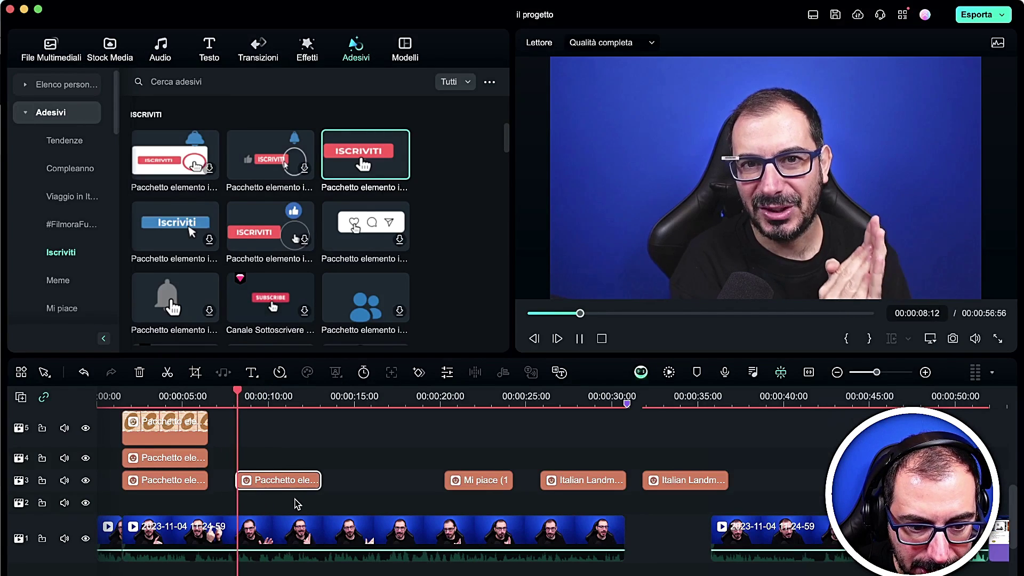
double_click(284, 485)
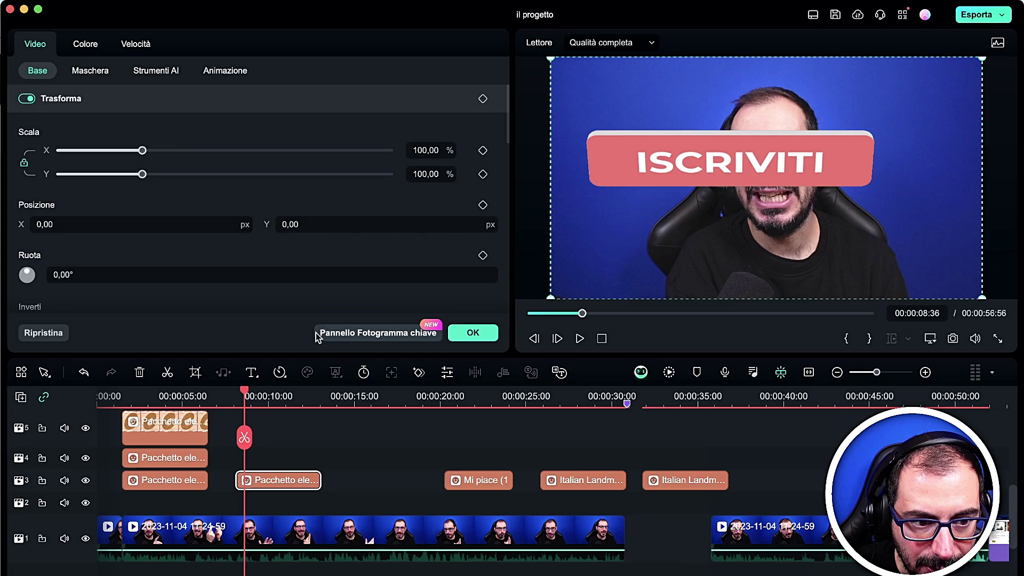
key(space)
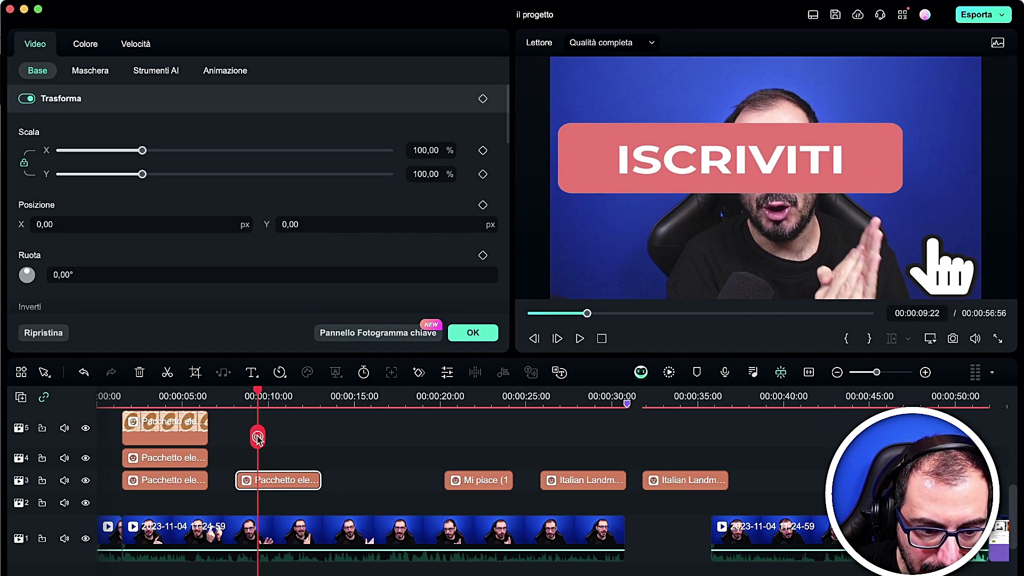
mouse_move(258, 437)
mouse_down()
mouse_move(229, 441)
mouse_move(256, 443)
mouse_up()
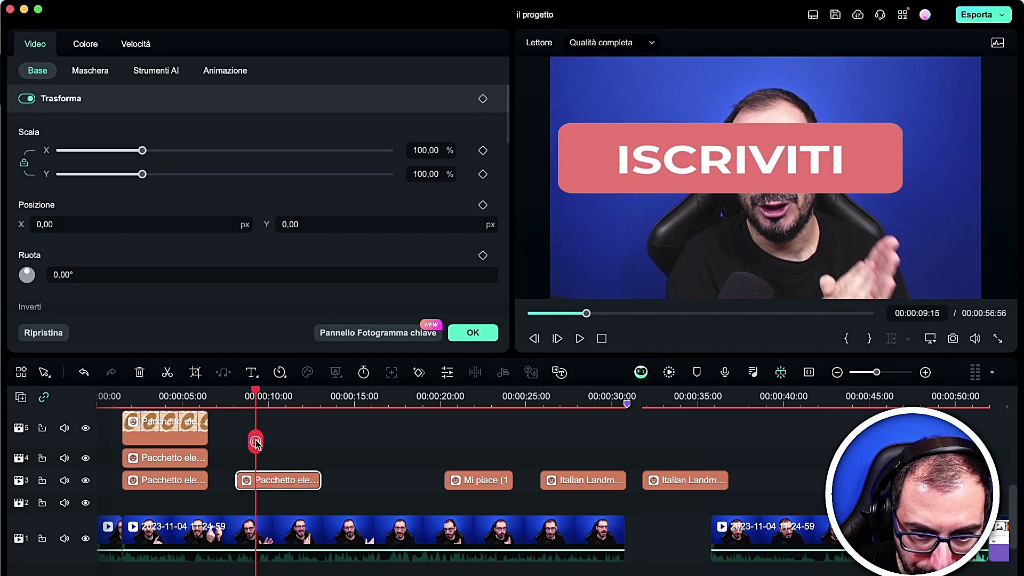
click(473, 333)
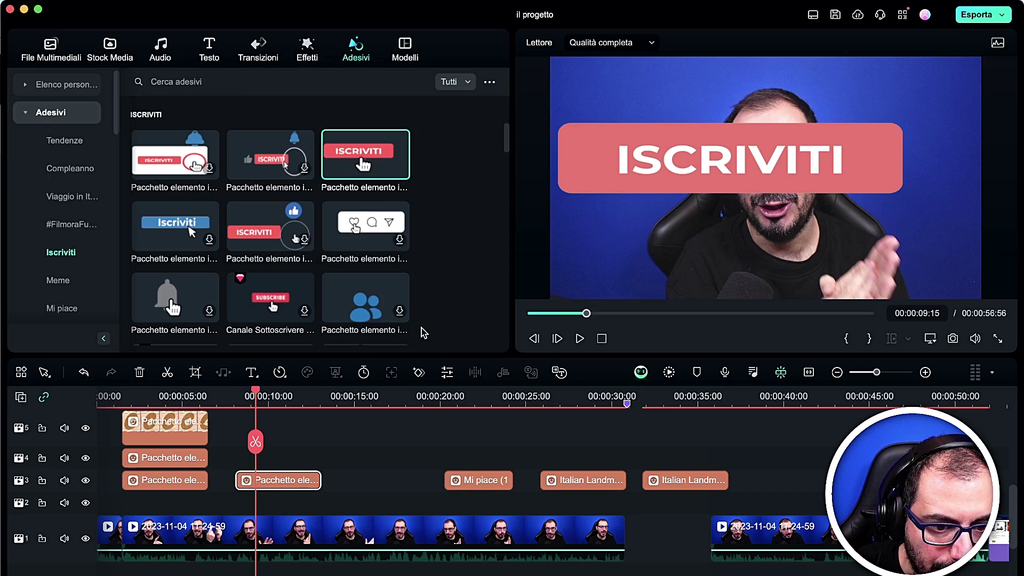
- Browse the Meme stickers and search the sticker library for "cuore"
click(86, 282)
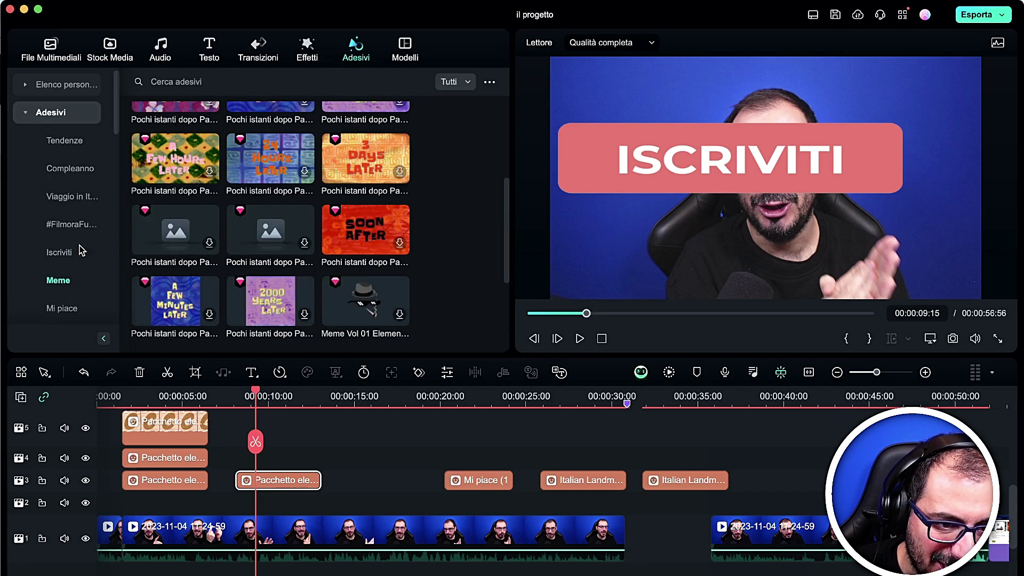
click(178, 80)
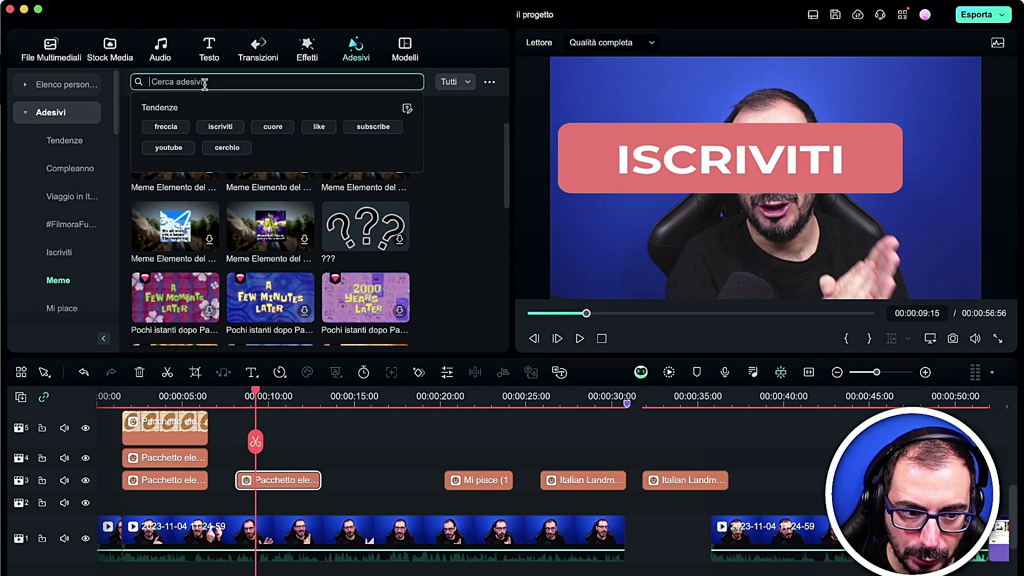
click(274, 127)
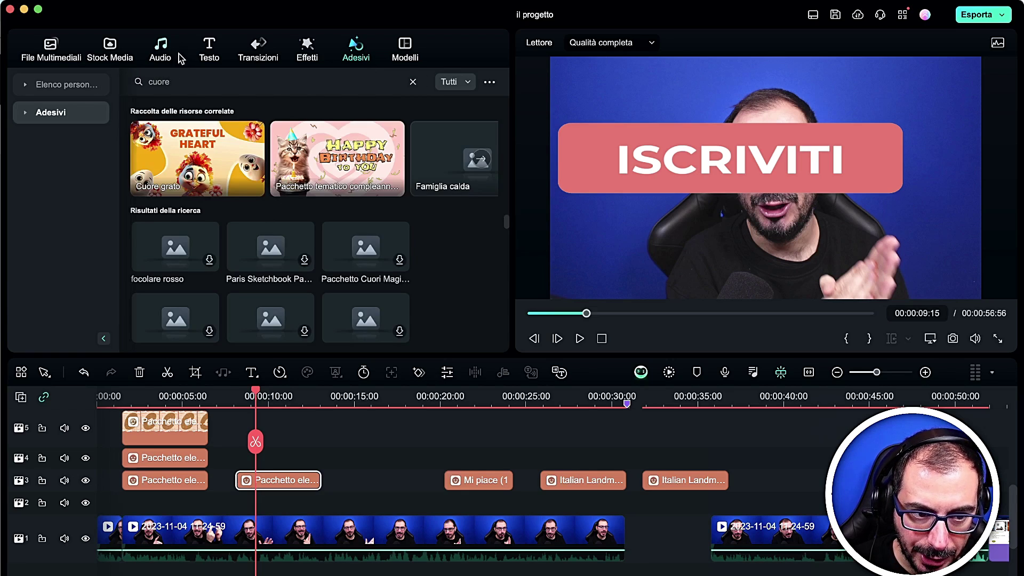
- Add the "focolare rosso" heart sticker to track 4 at about 13 seconds and preview its animation
drag(176, 246, 318, 464)
click(334, 401)
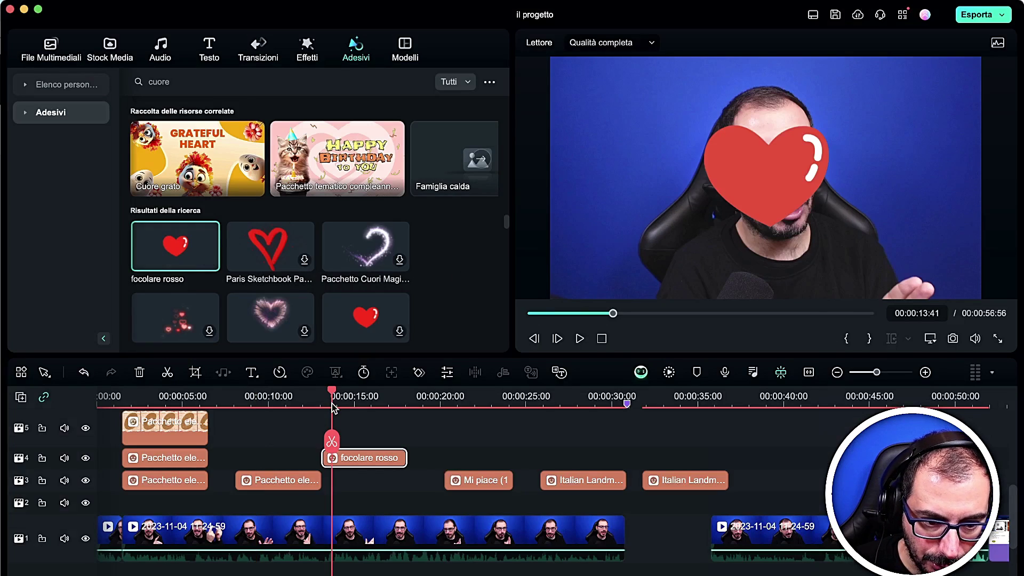
key(space)
key(space)
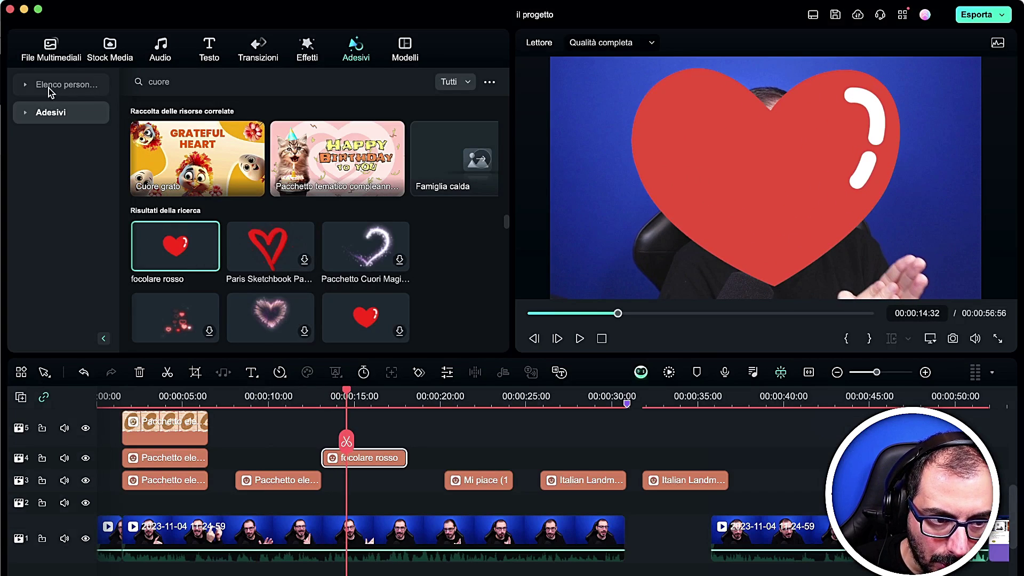
- Try the free-only filter on the "cuore" results, check the favourite stickers, and browse the sticker categories as far as Emoji
click(186, 82)
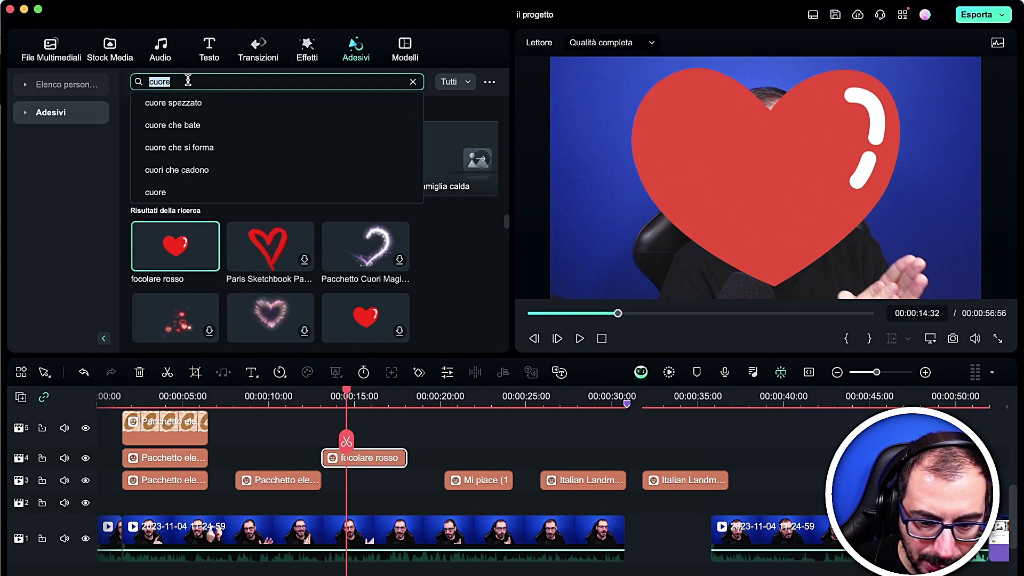
click(451, 82)
click(453, 120)
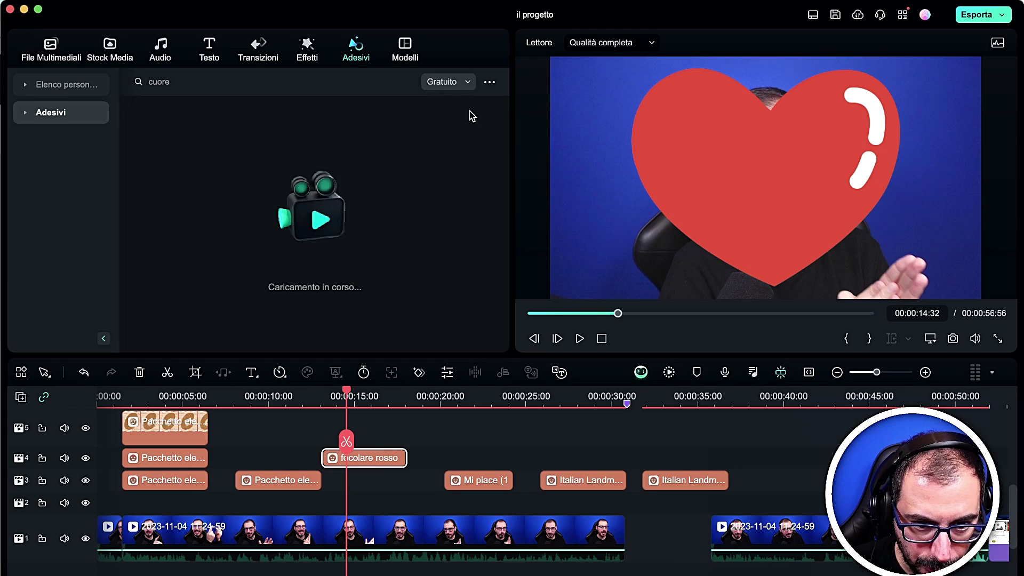
click(463, 96)
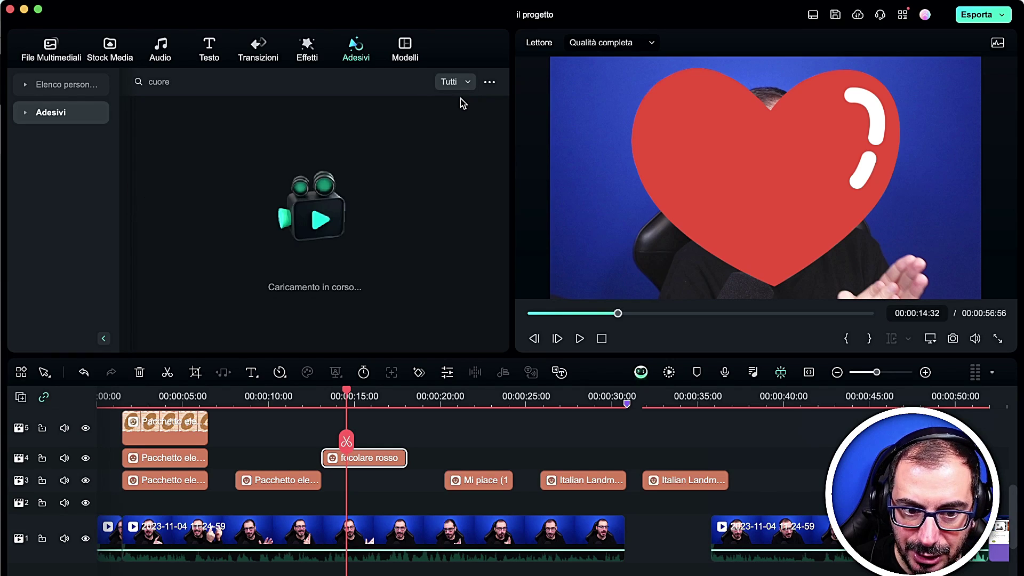
click(50, 86)
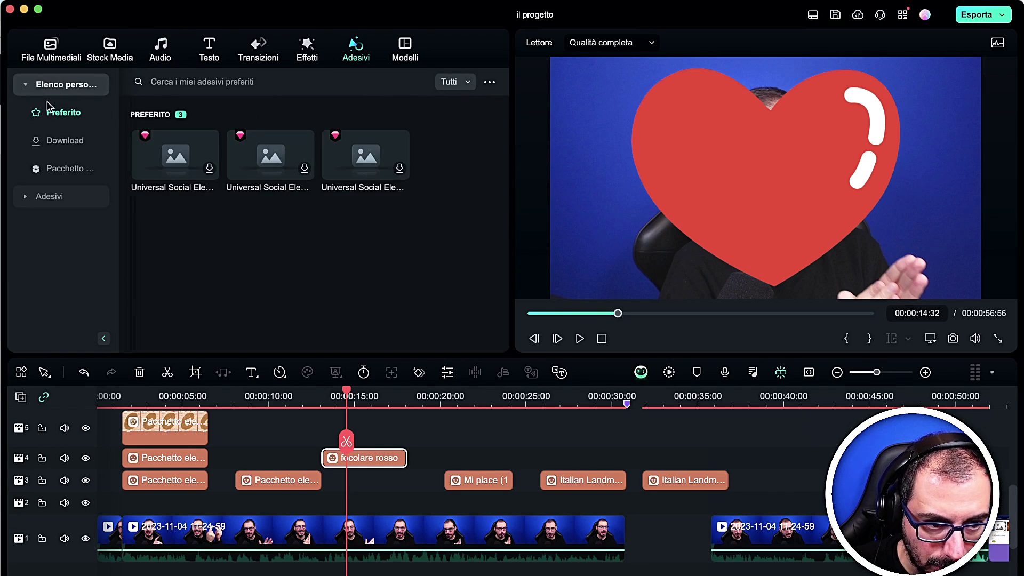
click(50, 87)
click(14, 114)
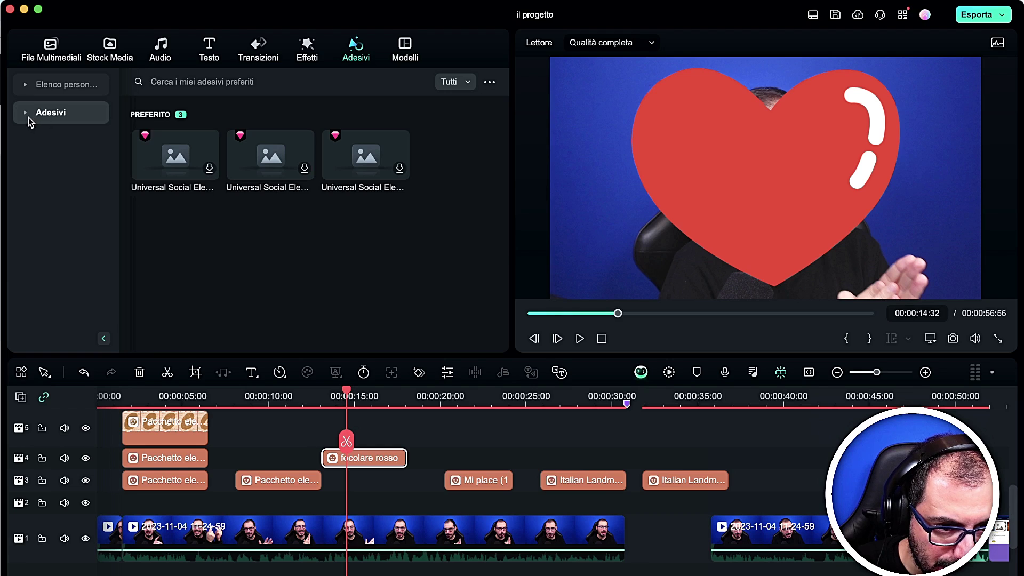
click(28, 116)
scroll(71, 241, down, 10)
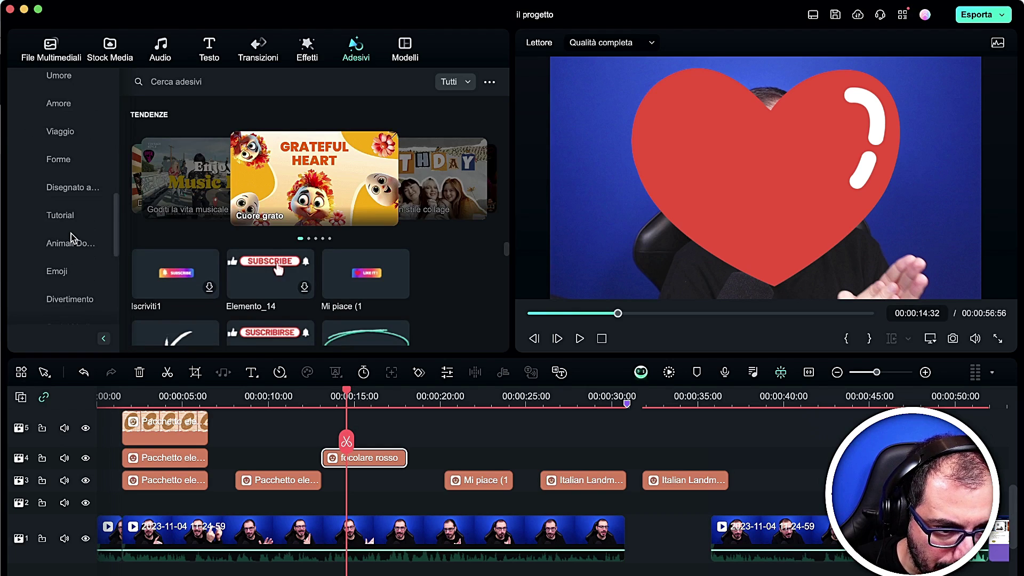
click(76, 191)
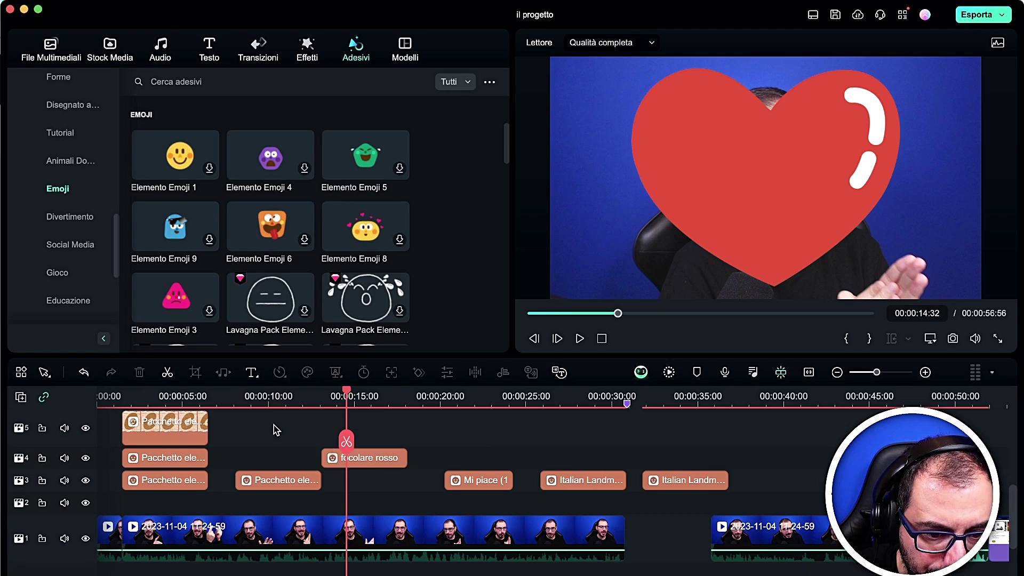
- Delete all the stickers between about 8 and 37 seconds on tracks 3 and 4
drag(274, 428, 661, 485)
key(Delete)
- Add the Nuovo2 sticker from the Social Media category to track 2 at about 13 seconds and view it in the preview
click(74, 245)
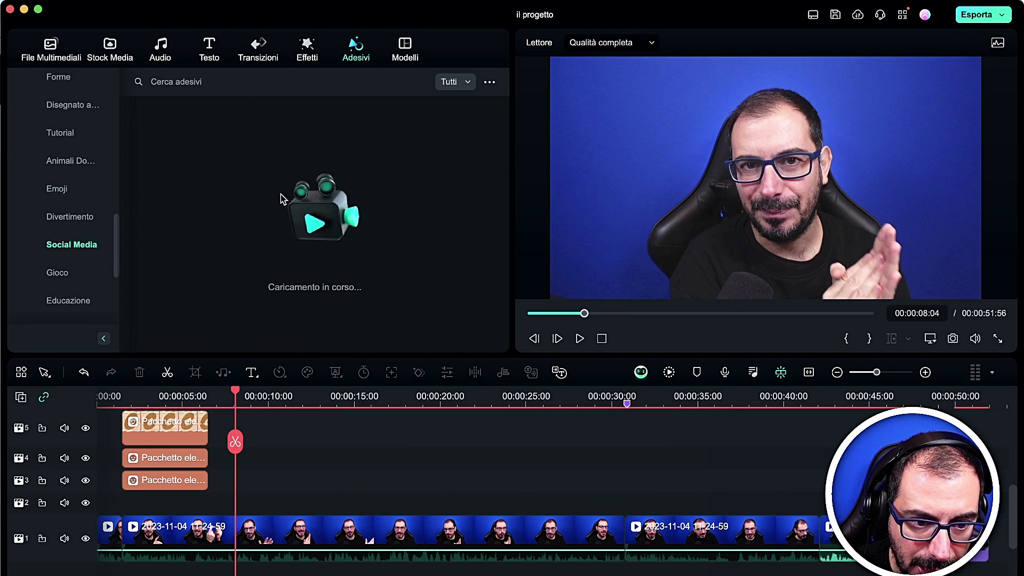
scroll(101, 215, down, 5)
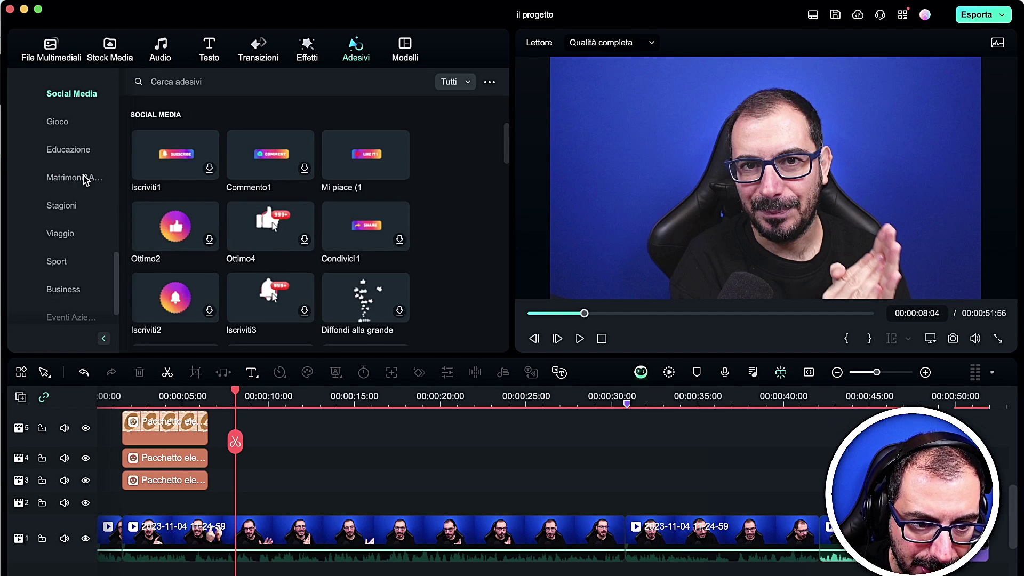
scroll(85, 184, down, 1)
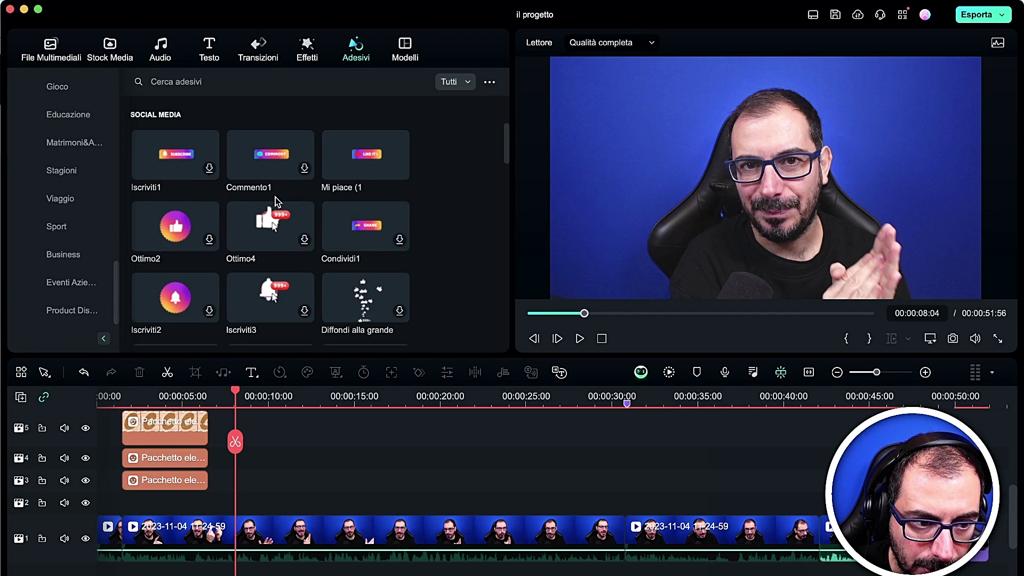
scroll(398, 210, down, 5)
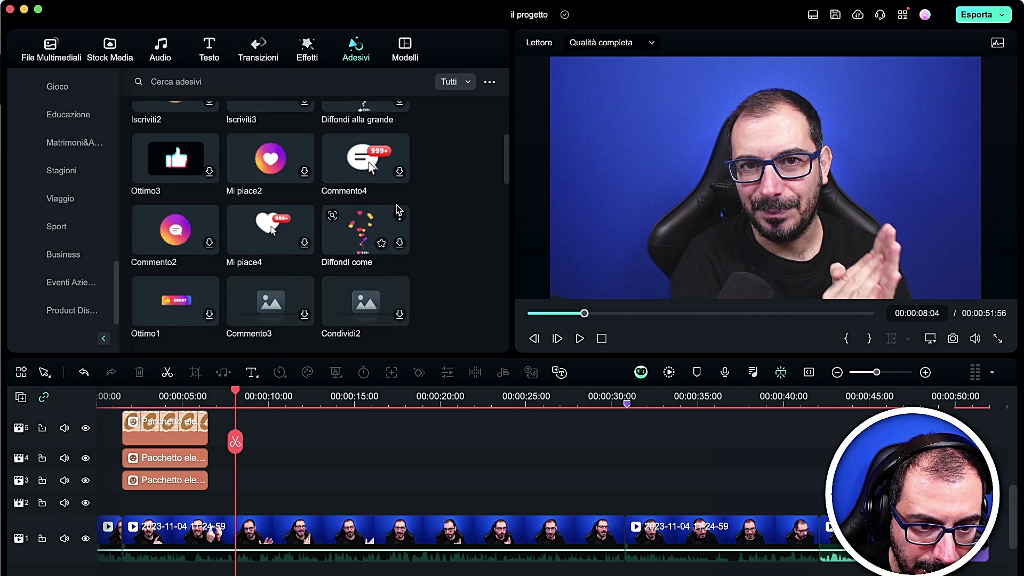
scroll(177, 128, down, 2)
scroll(186, 299, up, 4)
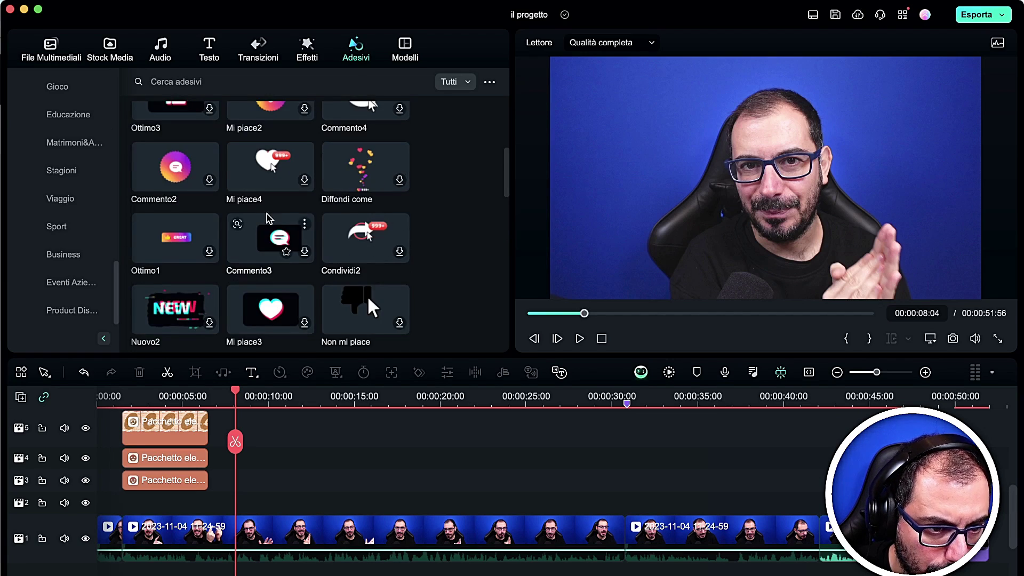
drag(191, 313, 318, 496)
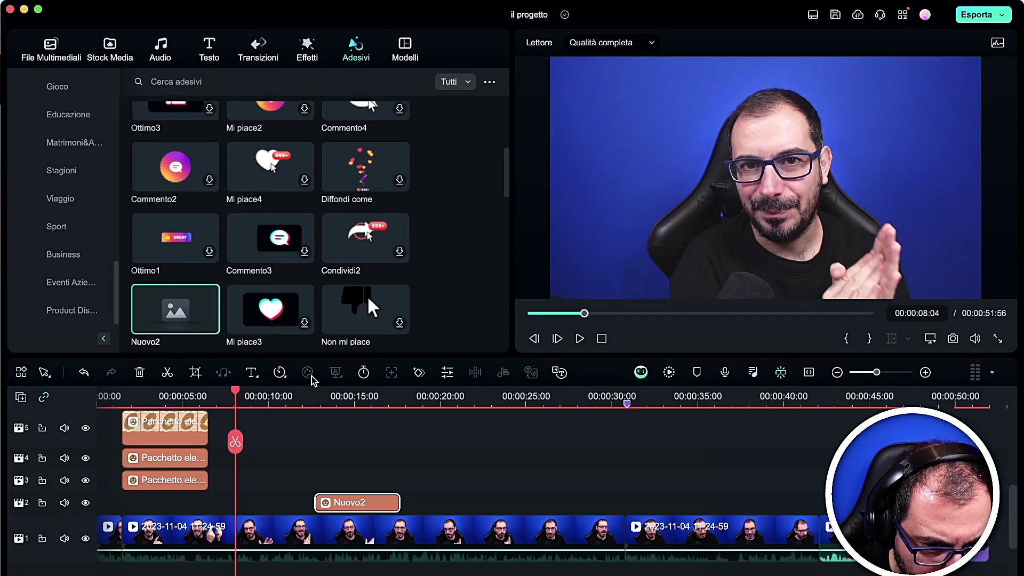
drag(318, 412, 332, 412)
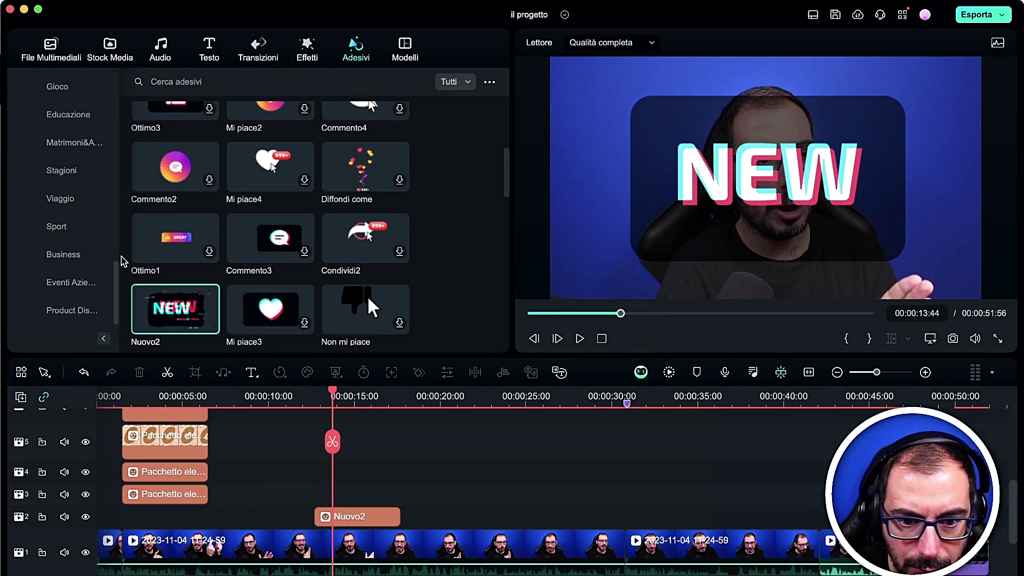
- Add the red alarm clock sticker from the Eventi Aziendali category to track 4 at about 20 seconds and view it
click(83, 289)
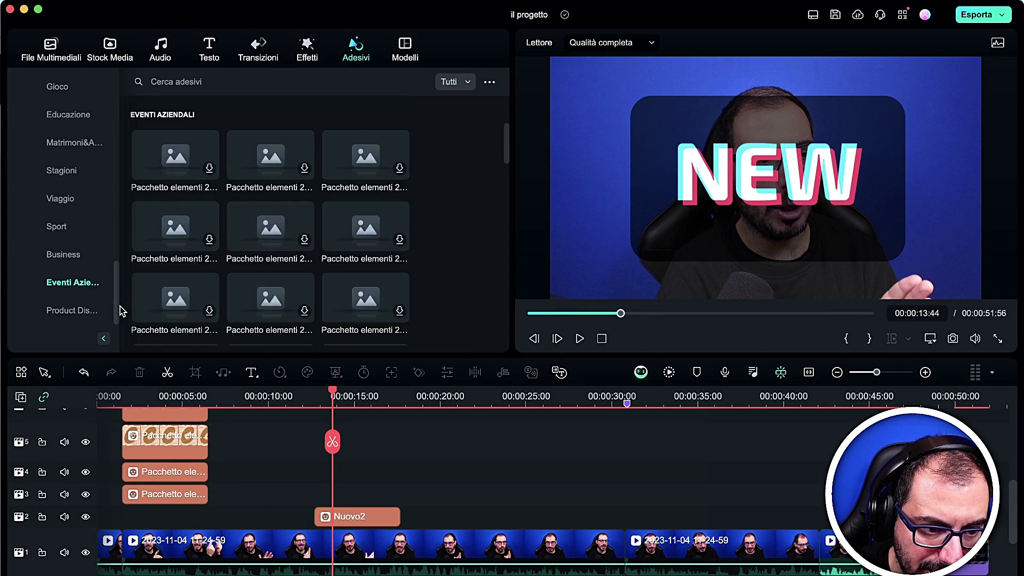
drag(360, 160, 446, 475)
drag(331, 441, 473, 444)
- Add the rainbow spring sticker from Product Display to track 4 directly after the alarm clock, and play it
click(76, 309)
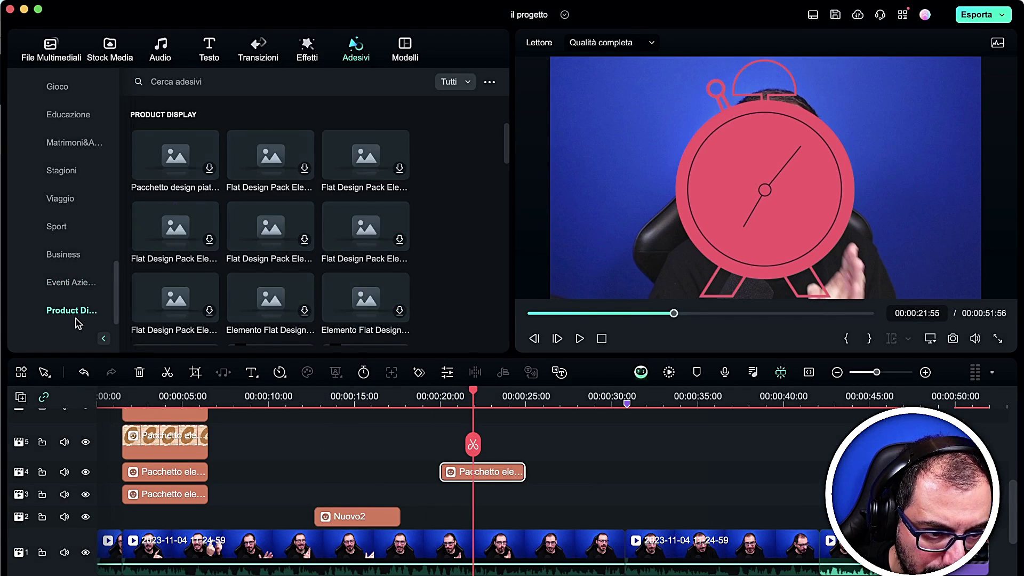
scroll(253, 255, down, 5)
drag(345, 160, 529, 473)
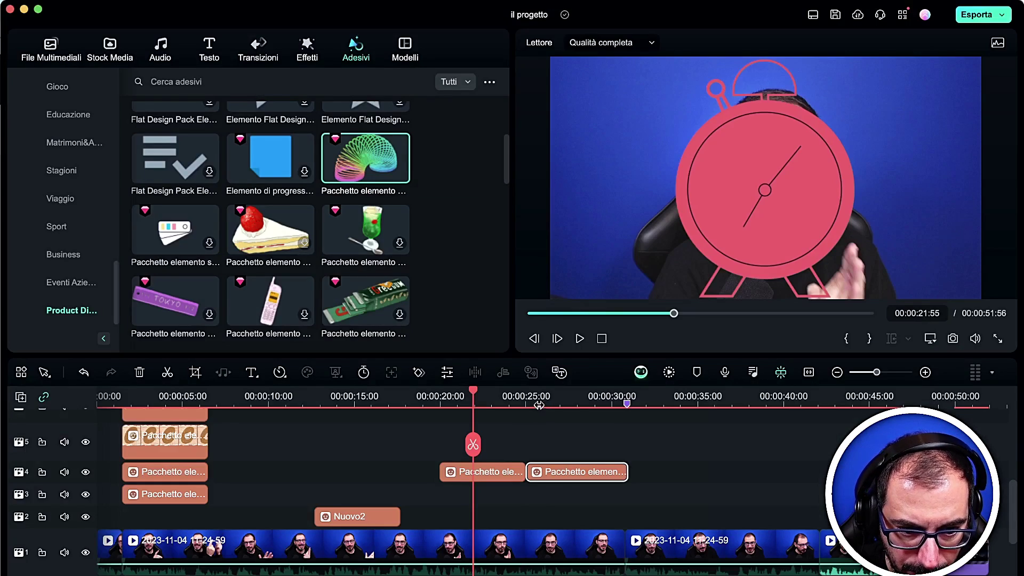
click(538, 400)
key(space)
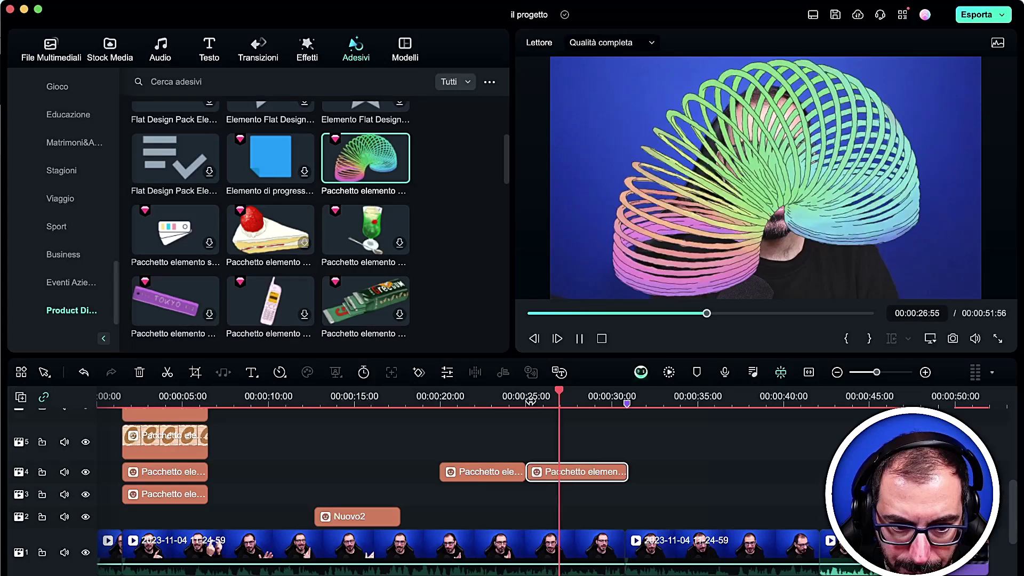
key(space)
- Preview the green chewing gum and pink thumbs-up stickers in the Product Display category
scroll(372, 304, down, 3)
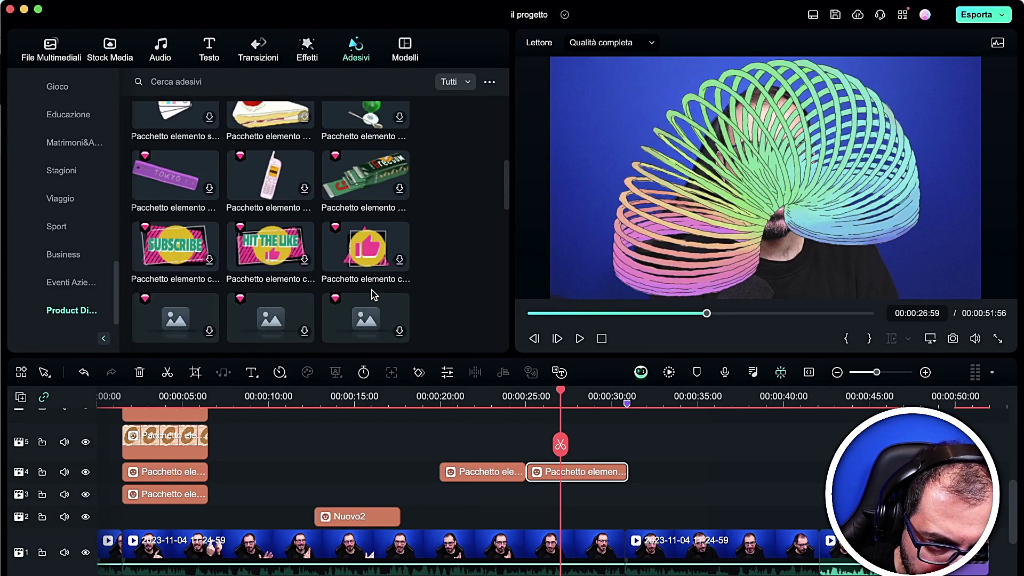
click(359, 185)
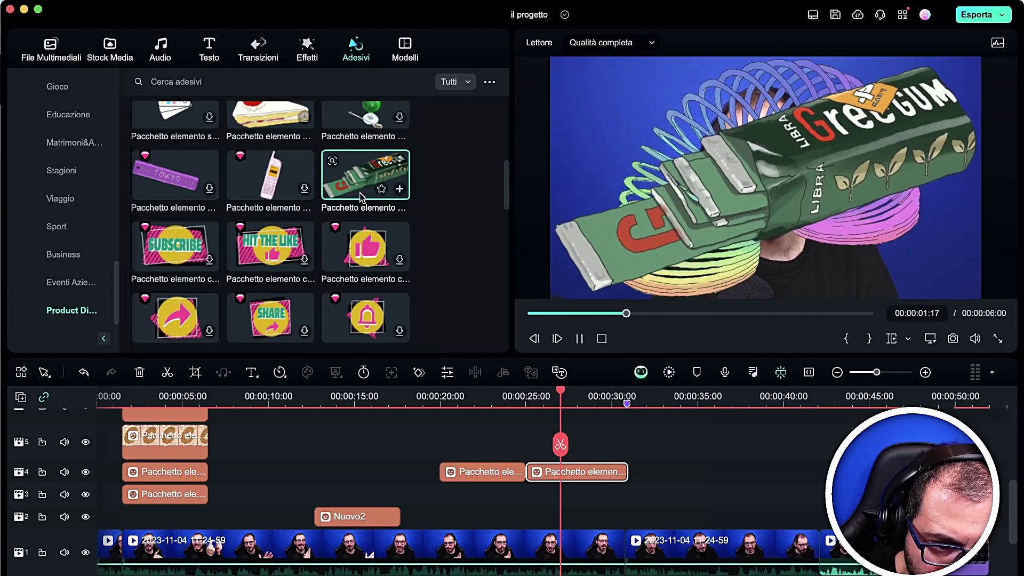
click(368, 236)
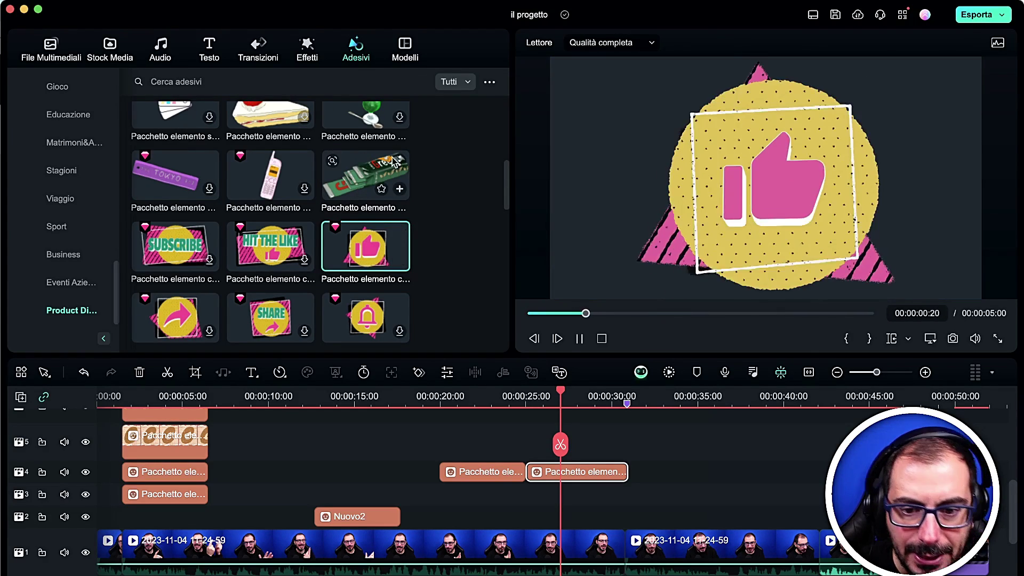
- Insert the golden light-streak "Rivelazione del logo" template at the playhead, keeping the project settings at 1920 x 1080 60fps
click(410, 53)
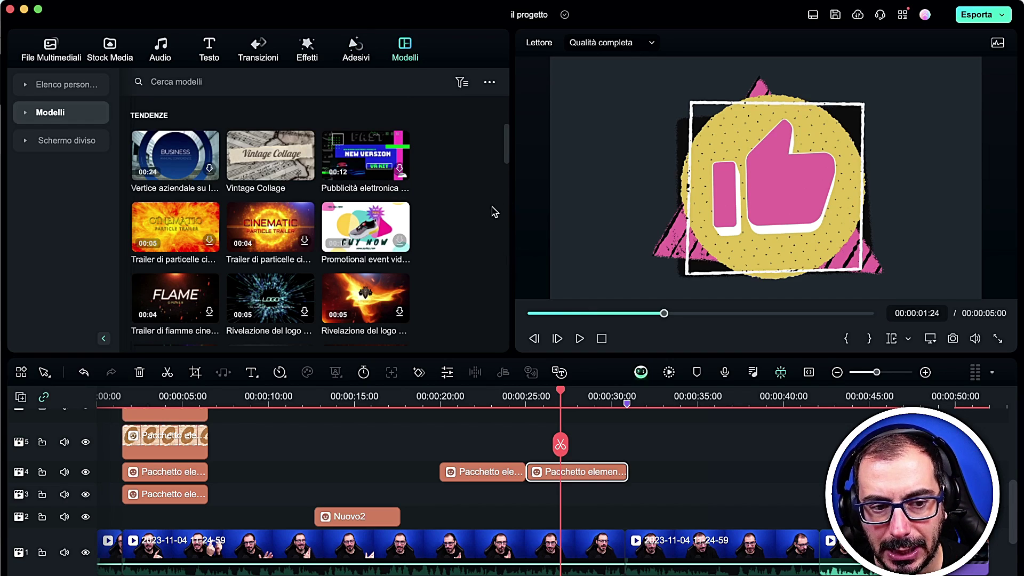
scroll(488, 203, down, 8)
drag(271, 245, 681, 515)
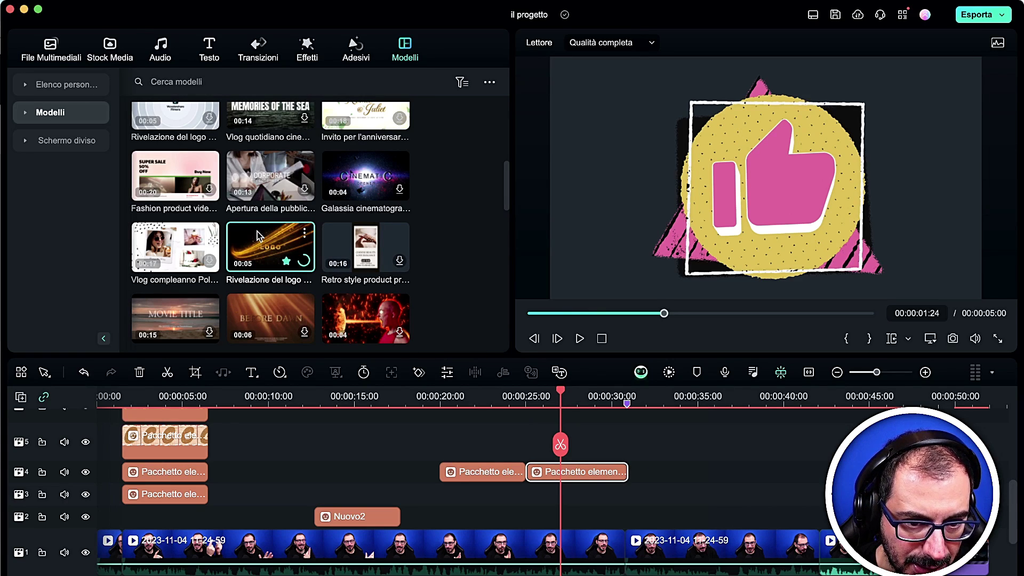
click(305, 262)
click(454, 83)
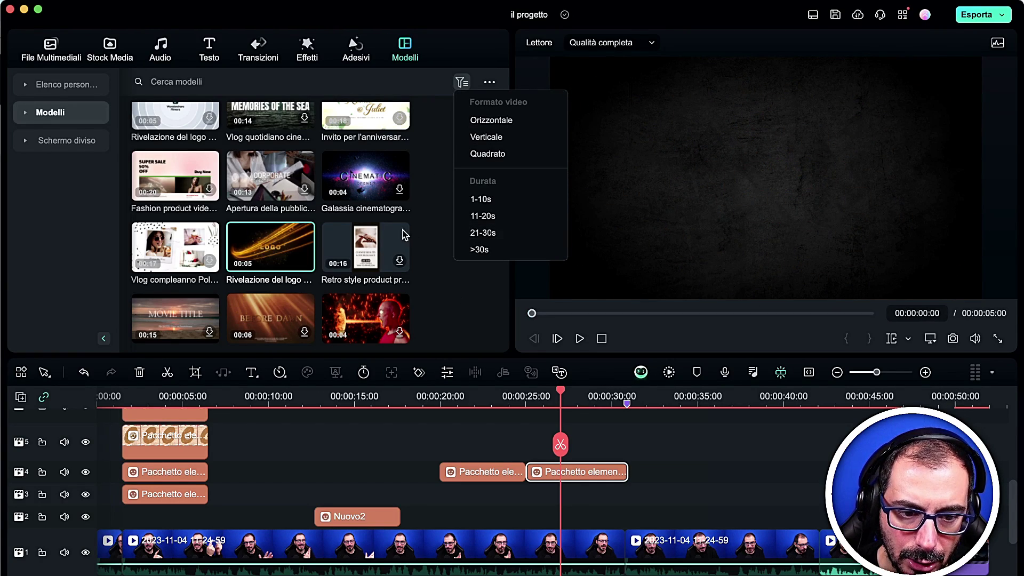
click(267, 252)
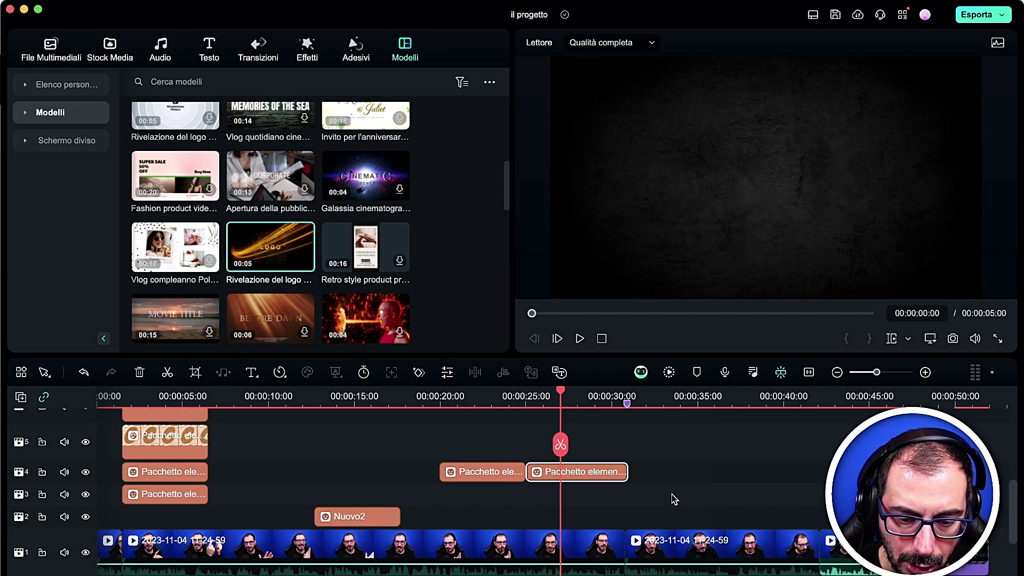
click(304, 261)
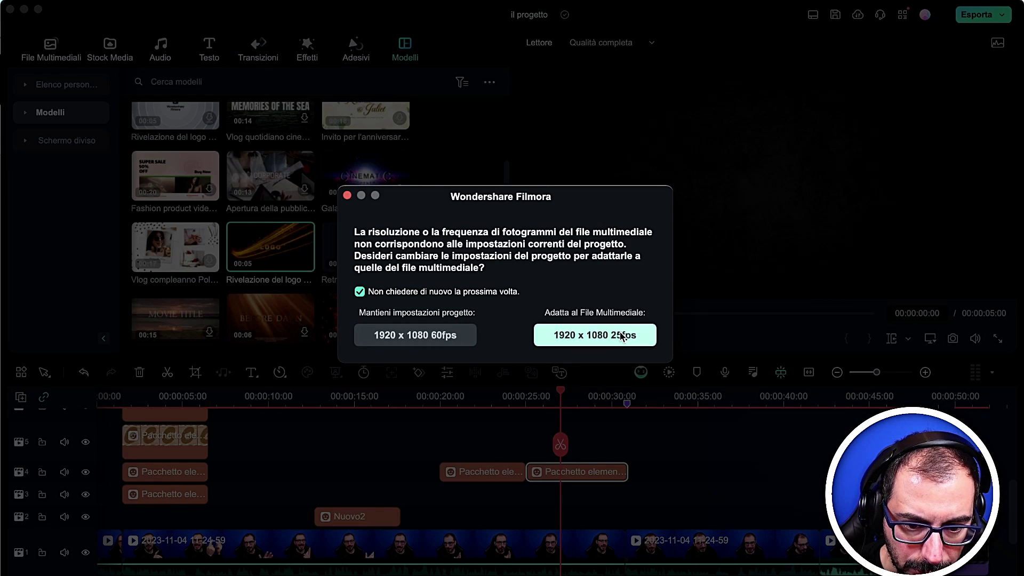
click(424, 333)
- Move the logo reveal template to track 3 at about 32 seconds and view its title around 34 seconds
drag(612, 541, 705, 507)
double_click(680, 494)
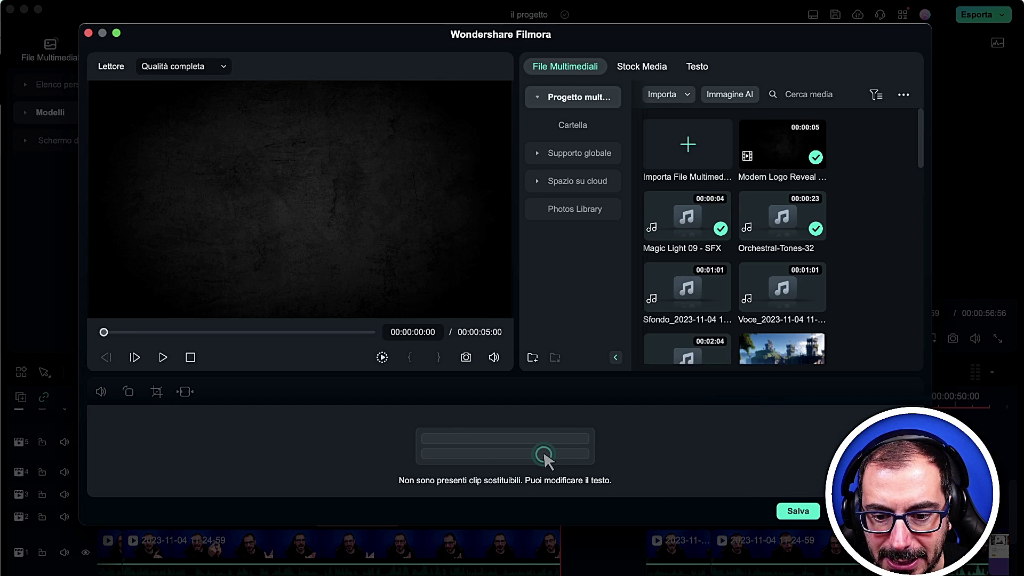
key(Escape)
drag(560, 452, 683, 463)
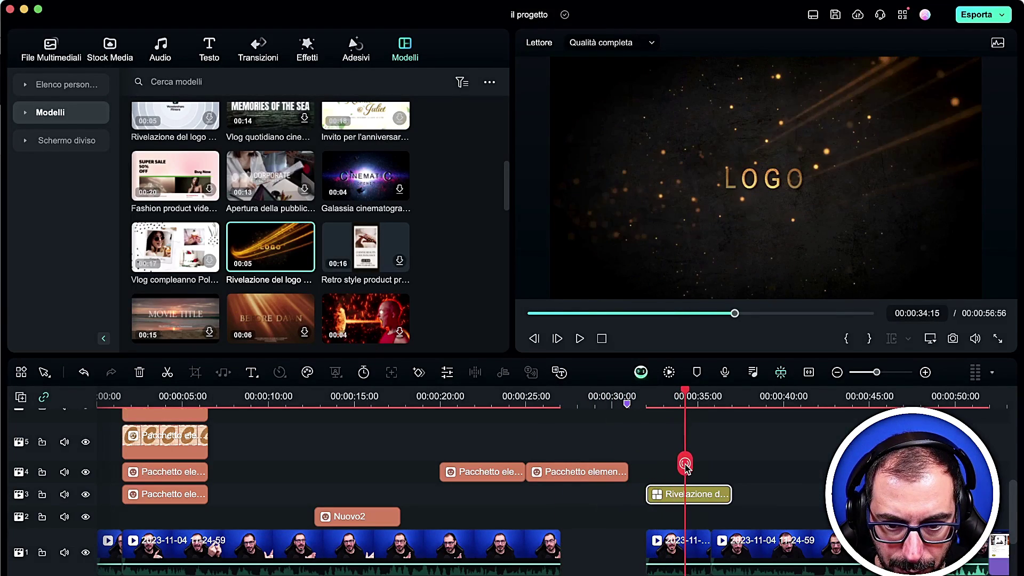
- Replace the template's LOGO text with a first name, save the change, and review the template from about 32 seconds
double_click(690, 496)
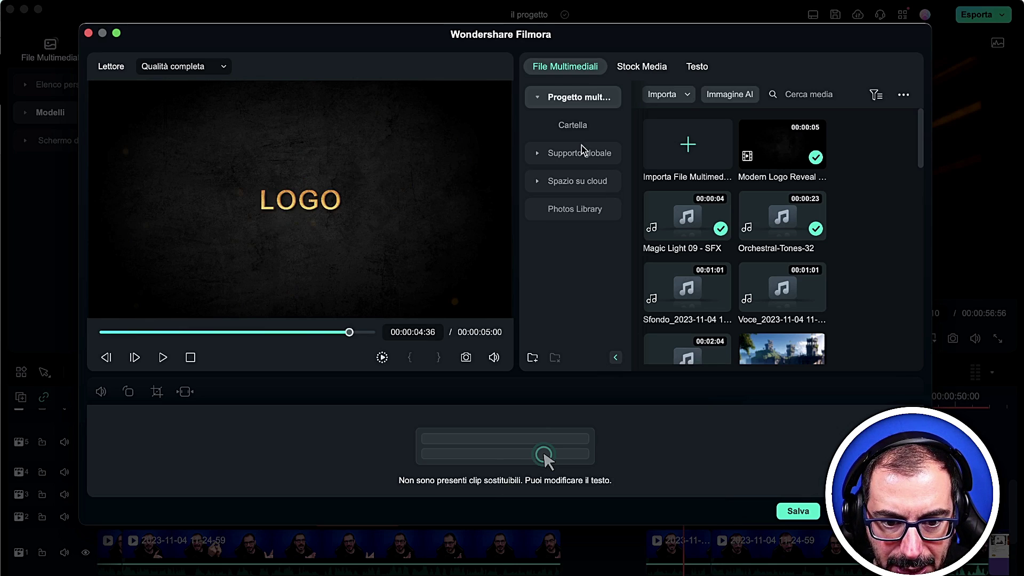
click(643, 67)
click(685, 68)
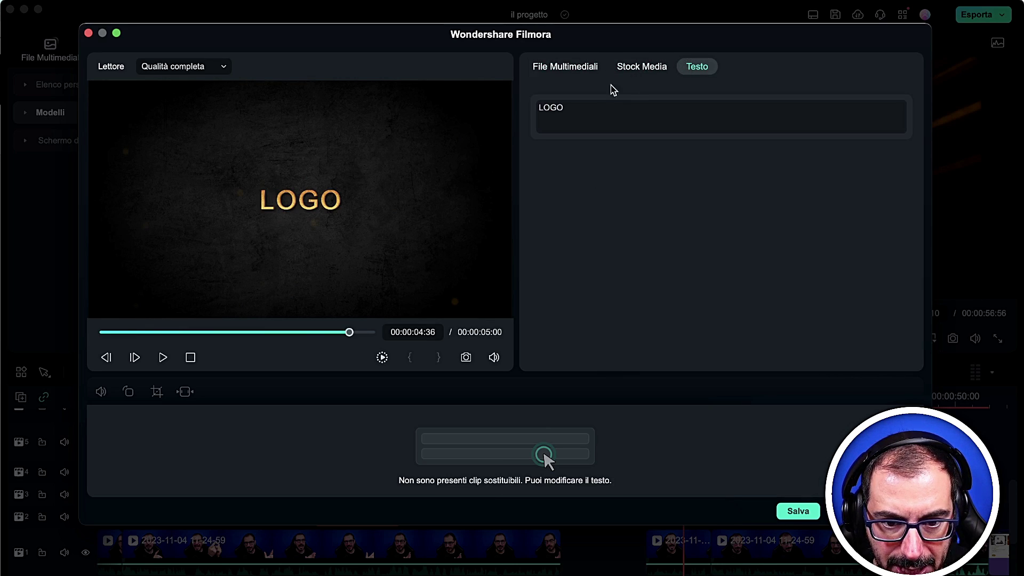
drag(588, 107, 512, 114)
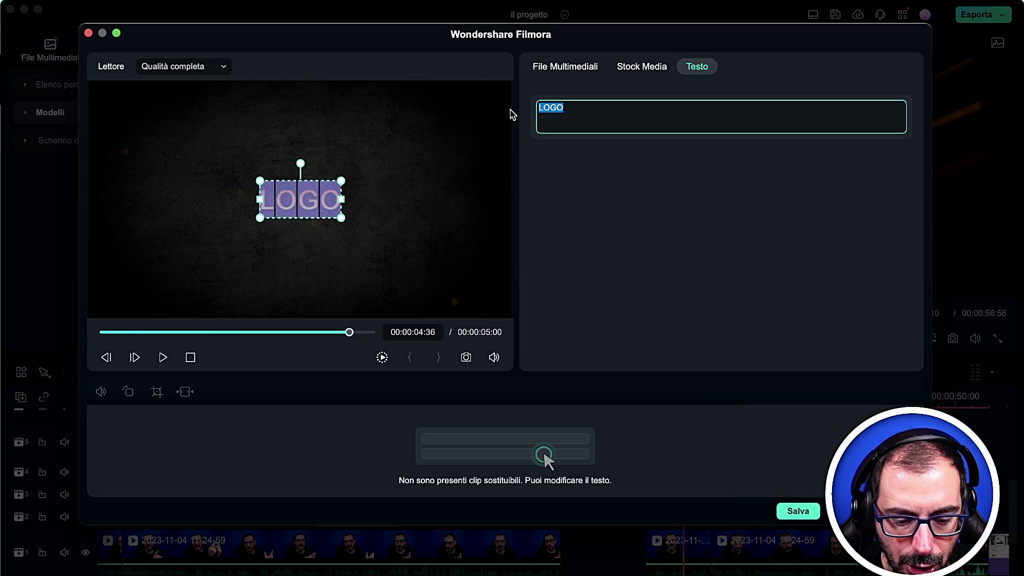
text(Giorgio)
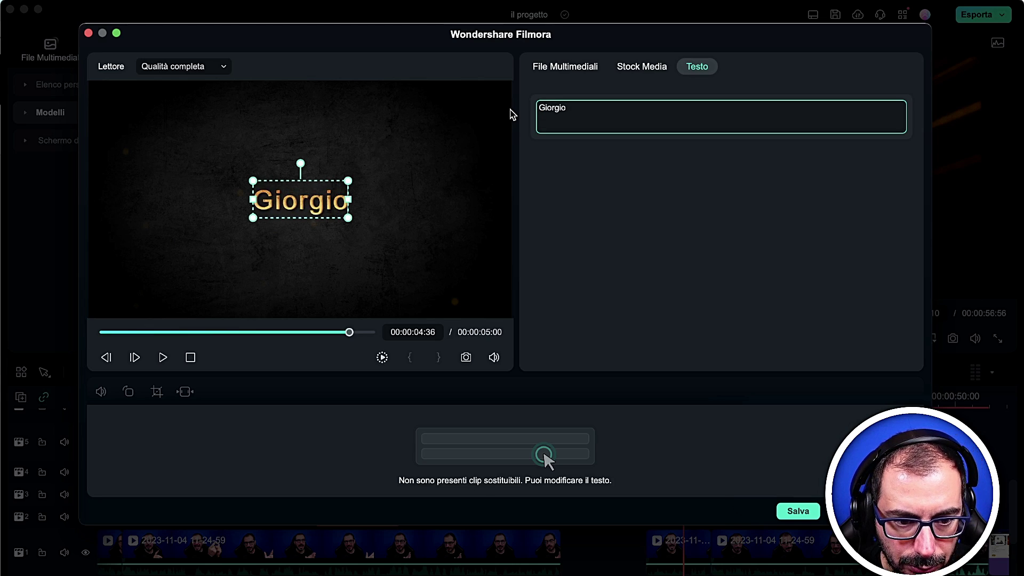
click(782, 507)
drag(687, 466, 652, 456)
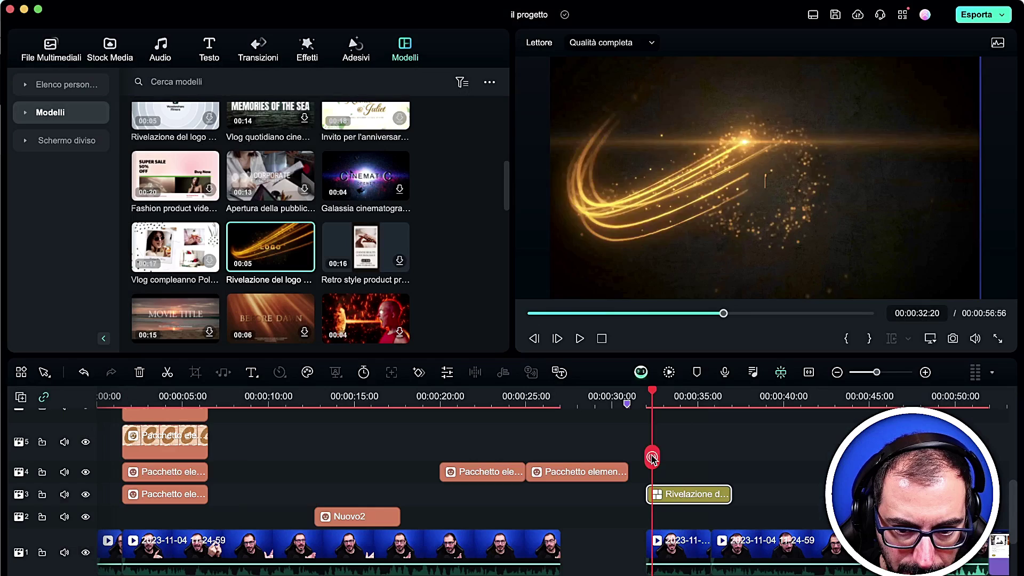
- Play back the customized logo reveal from about 32 seconds until its full title is shown
key(space)
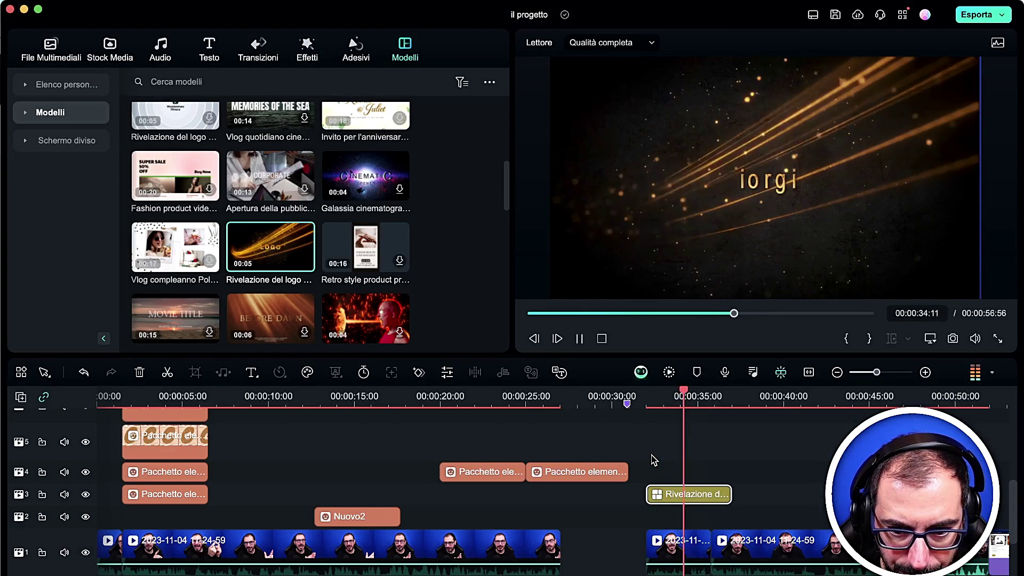
key(space)
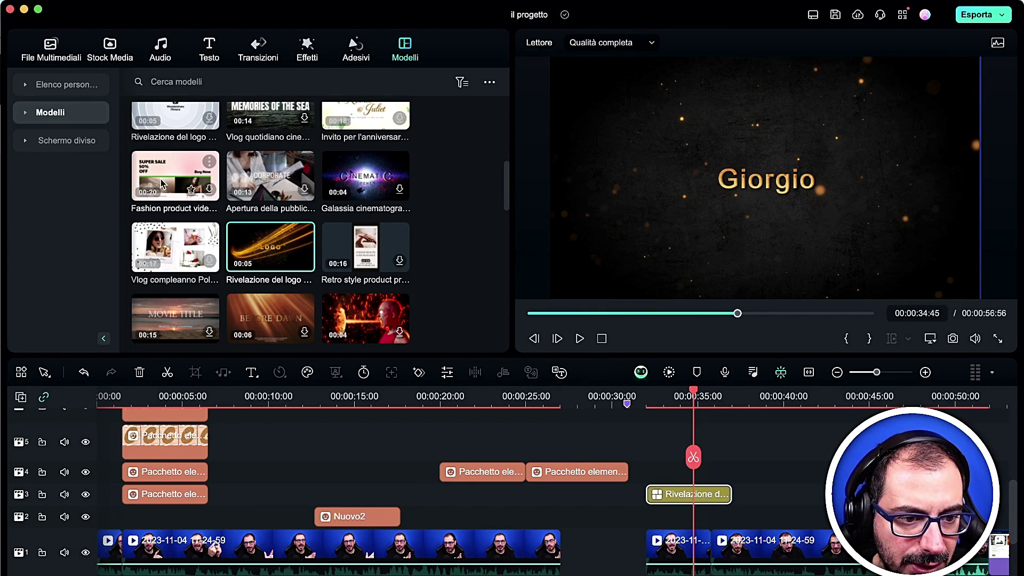
- Download the pink "Fashion product video" template and insert it on track 1 at the playhead, at 00:00:34:45
drag(152, 161, 643, 450)
click(209, 190)
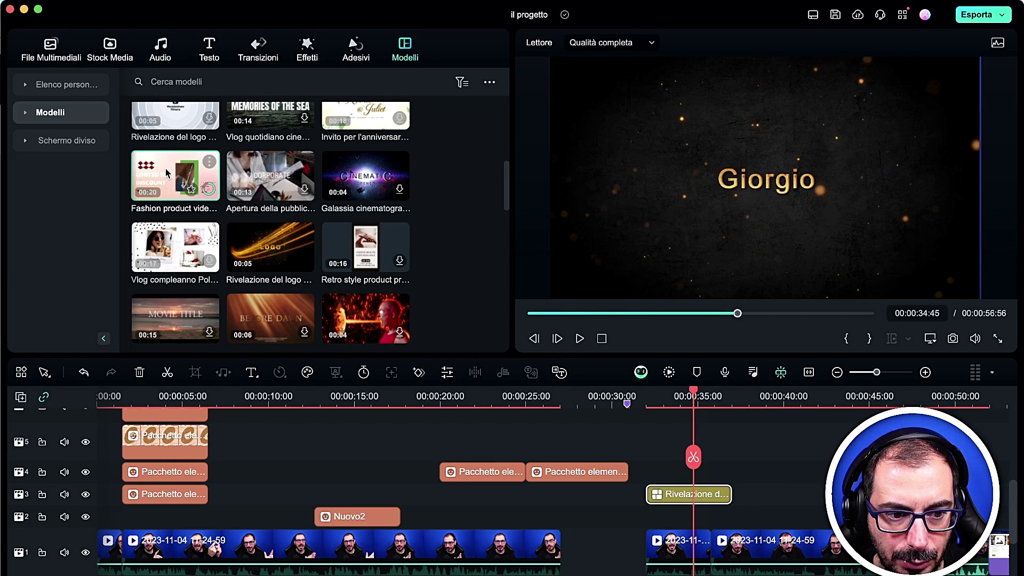
drag(167, 169, 755, 495)
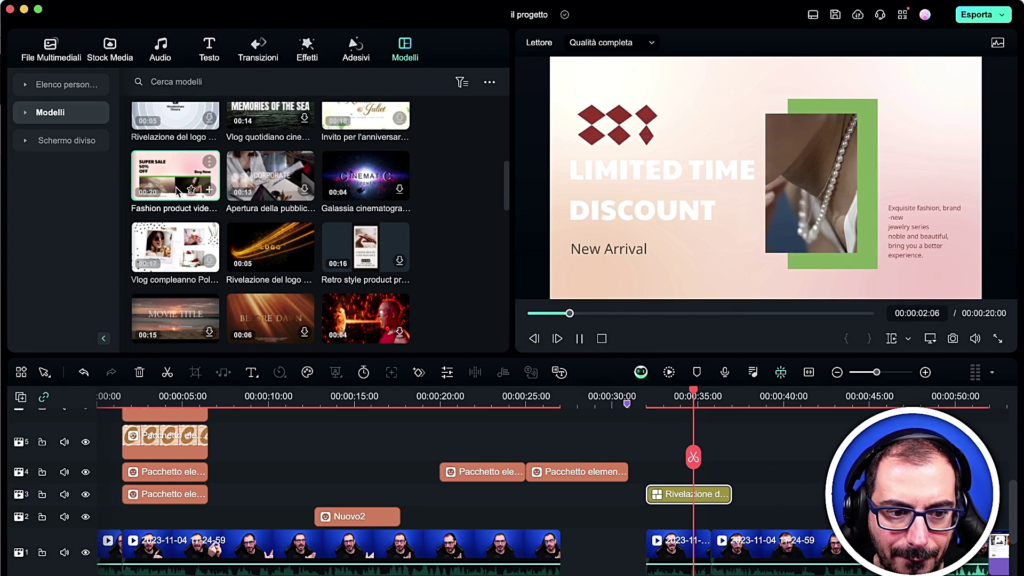
click(209, 189)
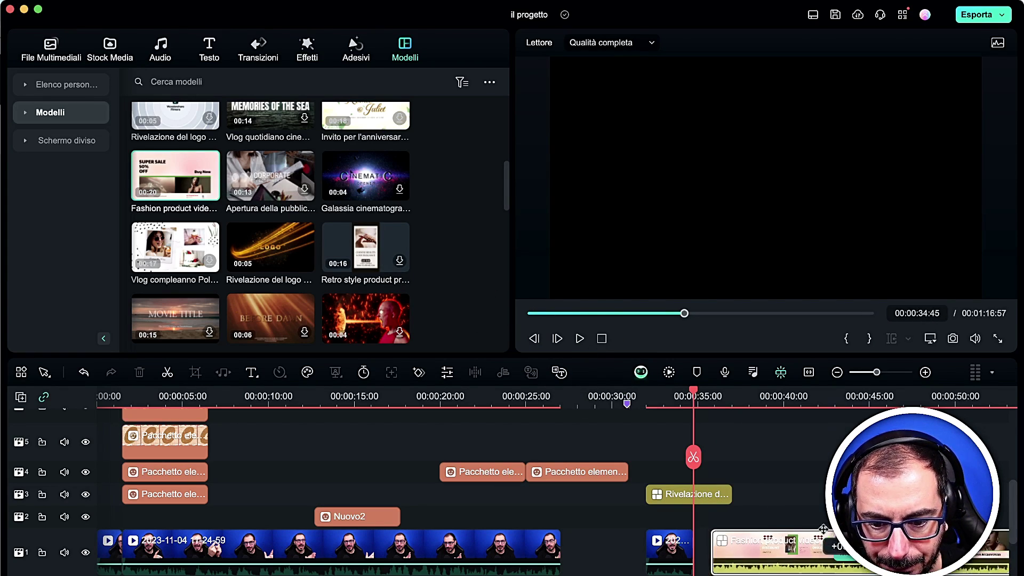
mouse_move(819, 553)
mouse_down()
mouse_move(837, 554)
mouse_move(808, 555)
mouse_up()
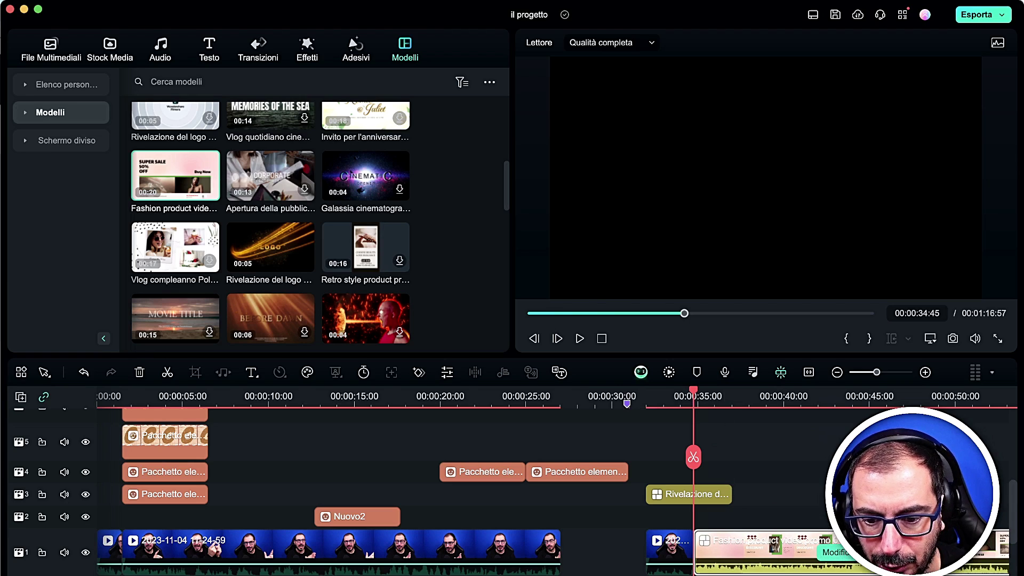
drag(876, 373, 871, 373)
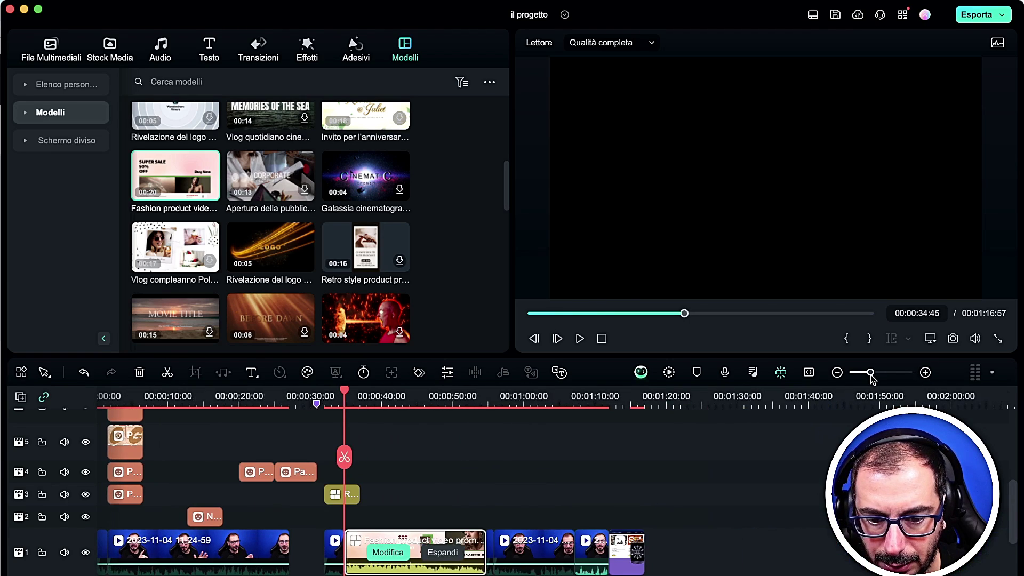
- Open the fashion template for editing, preview it, and replace its second clip (4.2s) with telegram.png
click(382, 554)
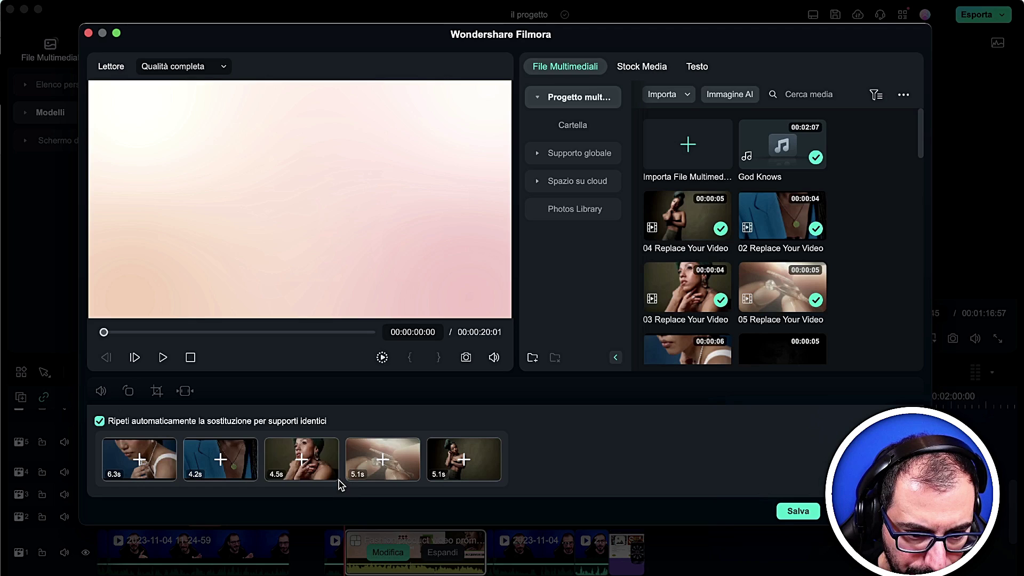
key(space)
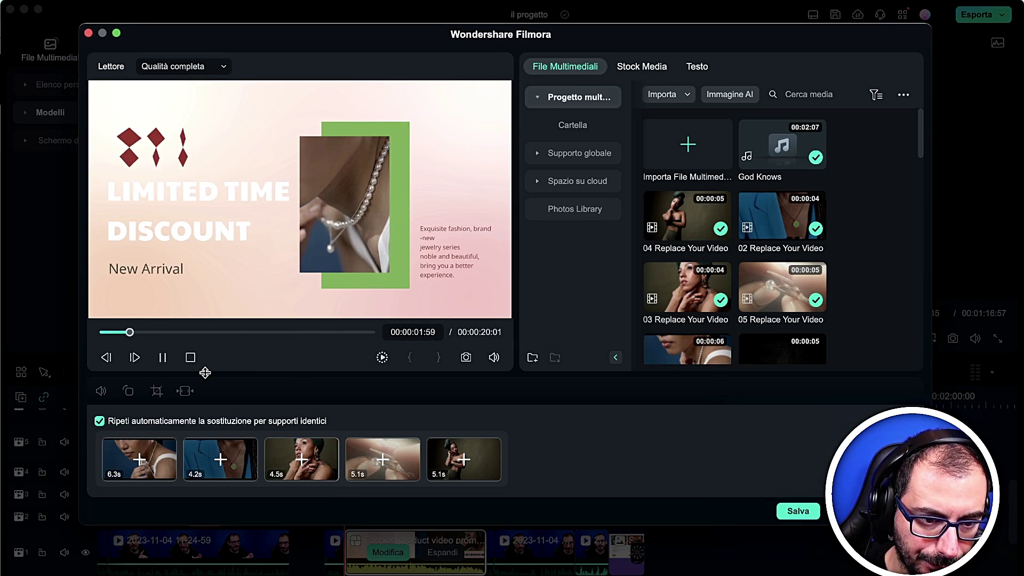
click(213, 472)
click(216, 468)
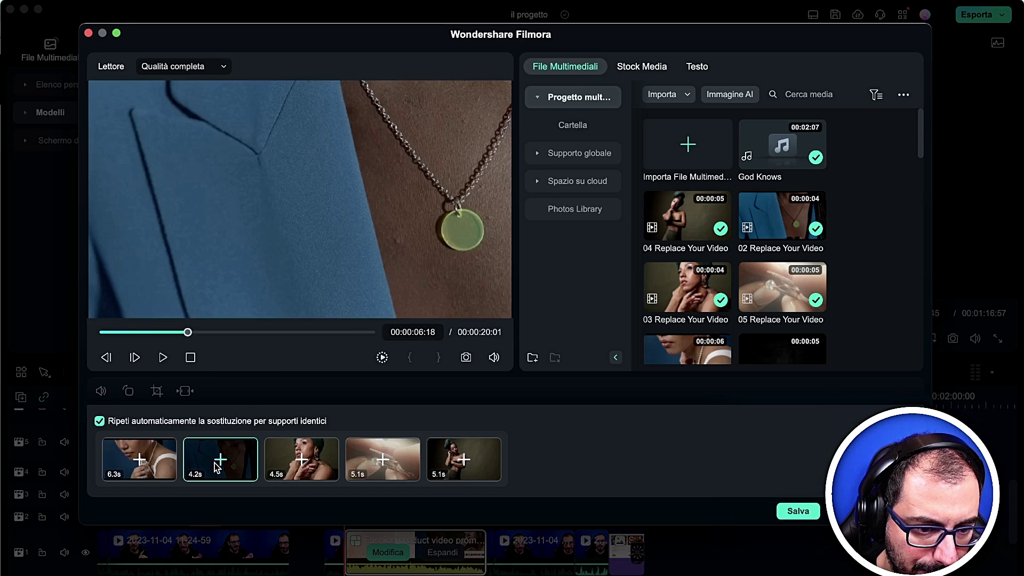
scroll(476, 256, down, 20)
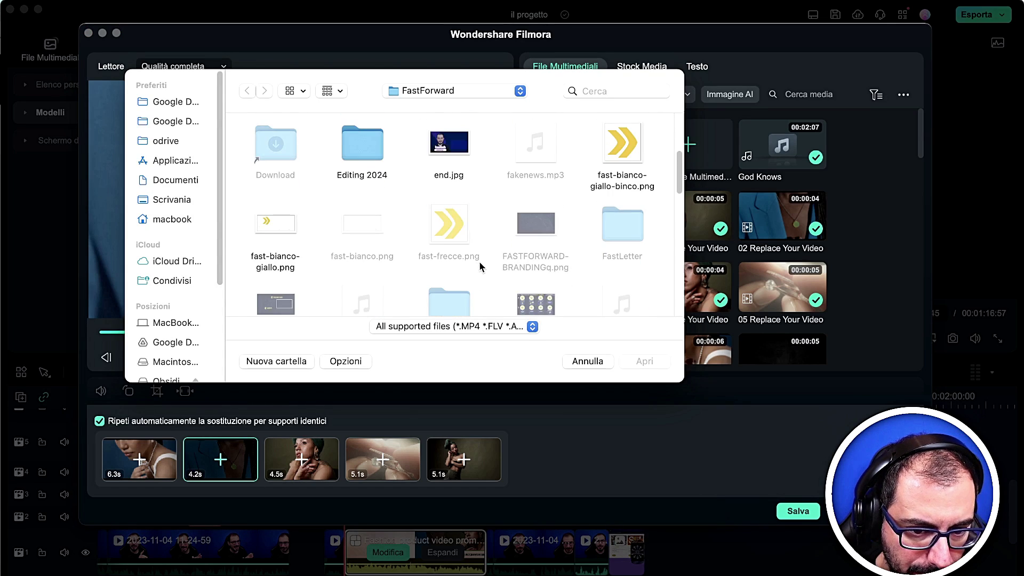
scroll(575, 249, up, 5)
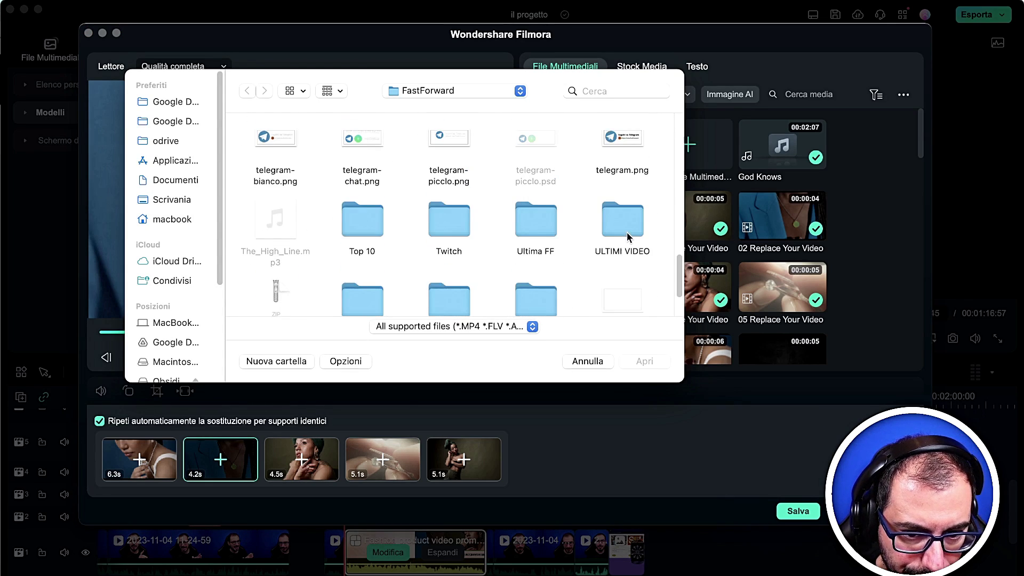
click(621, 151)
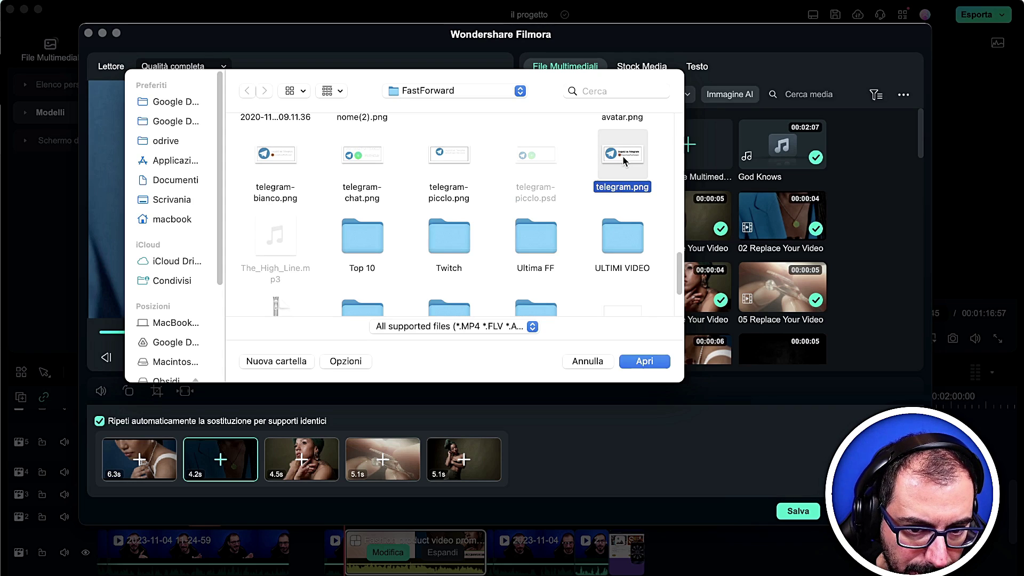
double_click(623, 158)
click(236, 338)
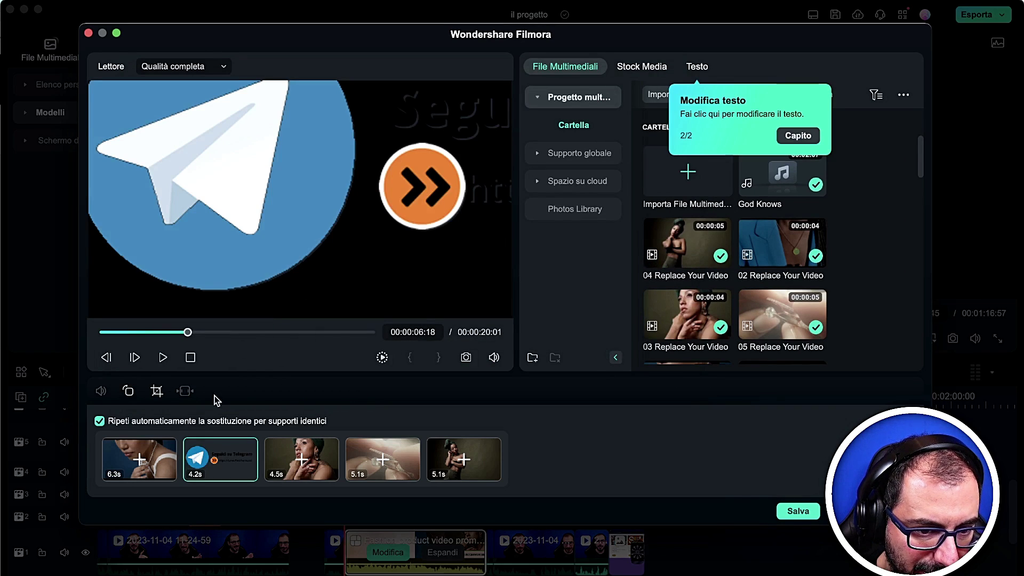
- Turn off automatic replacement for identical media and close the fashion template's editor
click(186, 410)
click(183, 421)
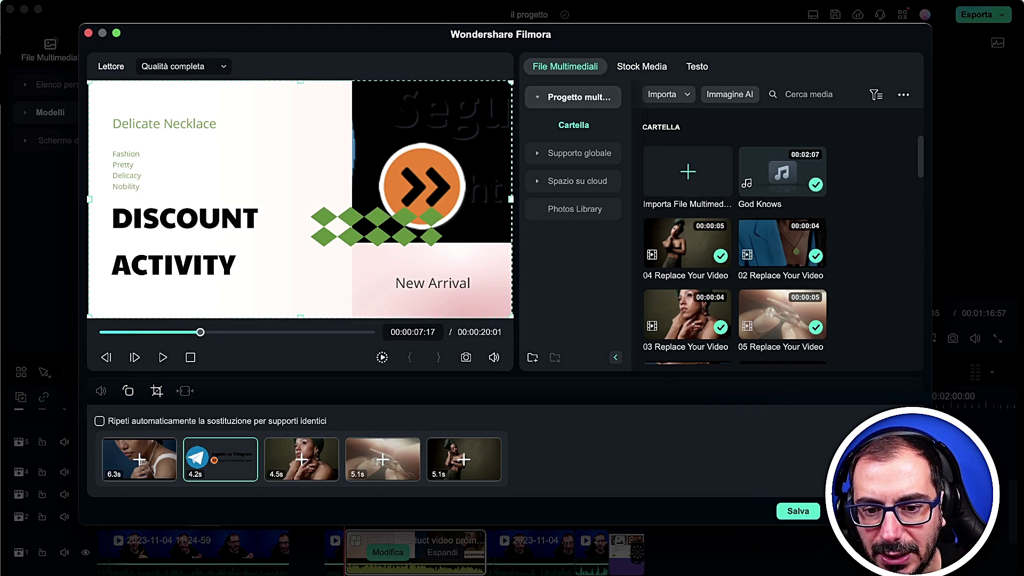
click(89, 33)
click(627, 283)
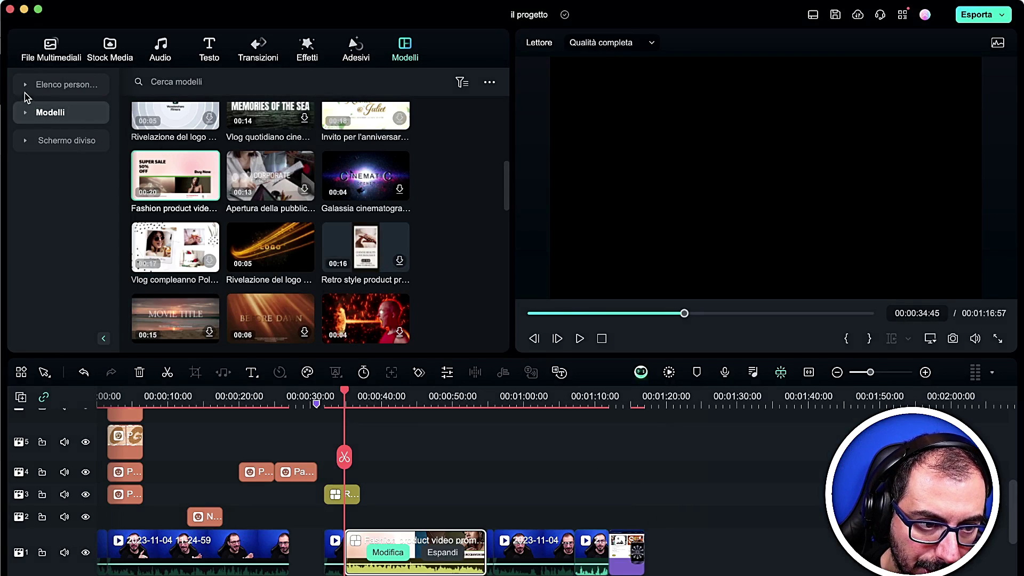
- Add the "Vlog" beach travel intro template at the end of track 1 and play its opening
scroll(152, 227, down, 10)
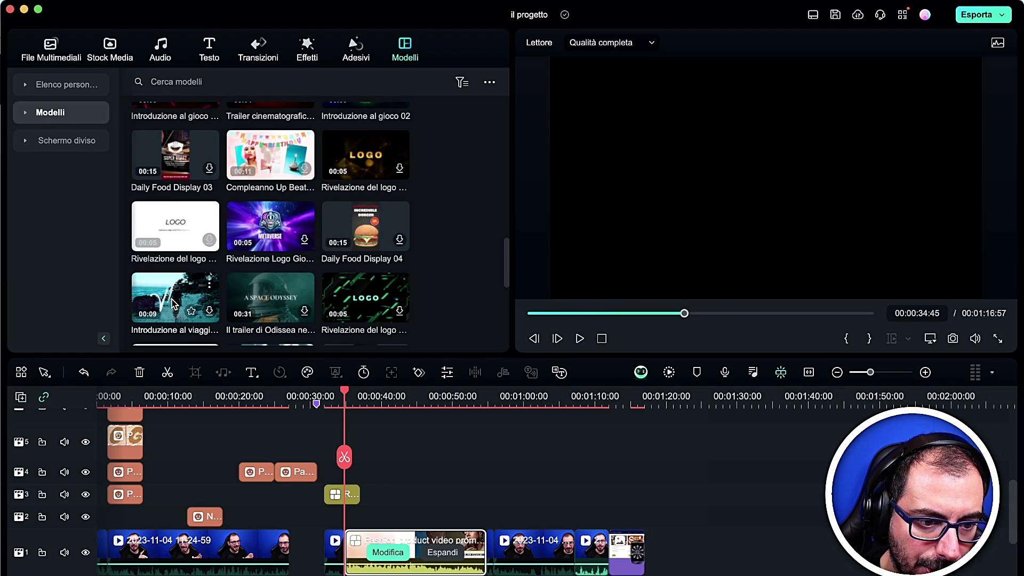
drag(172, 303, 656, 540)
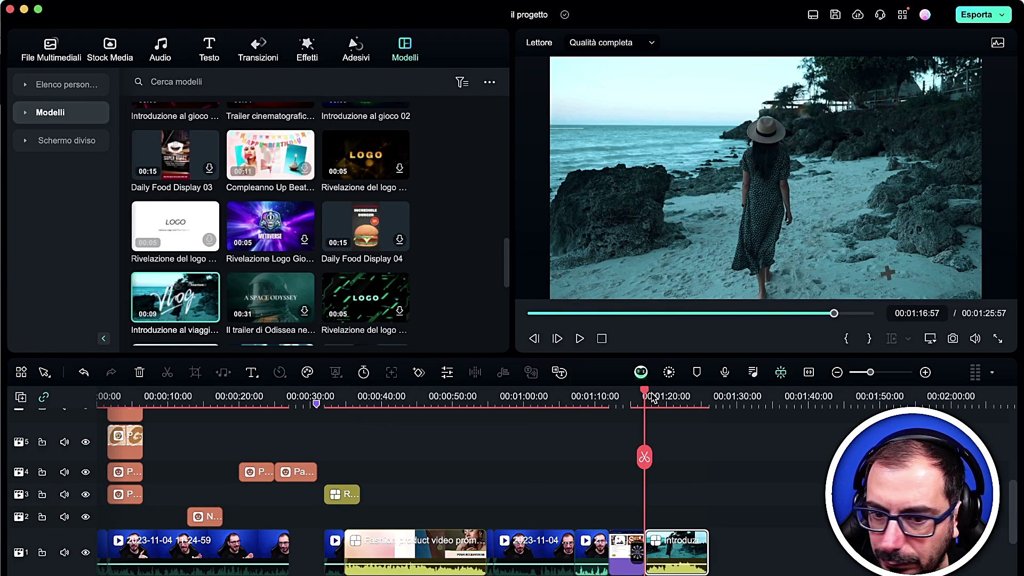
key(space)
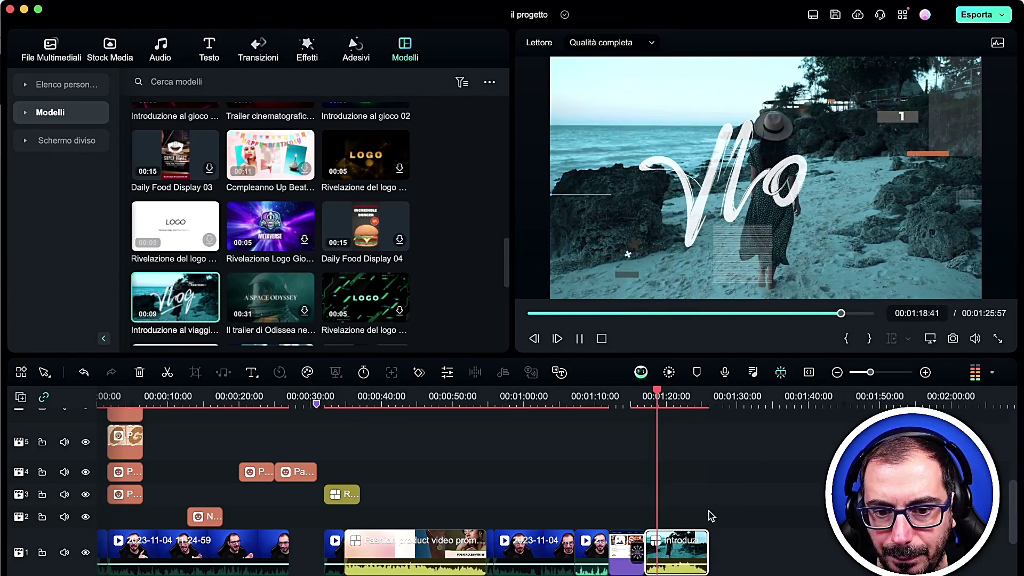
key(space)
- Open the travel intro template for editing, examine its replaceable clips and text fields, and preview it before returning to the timeline
double_click(669, 543)
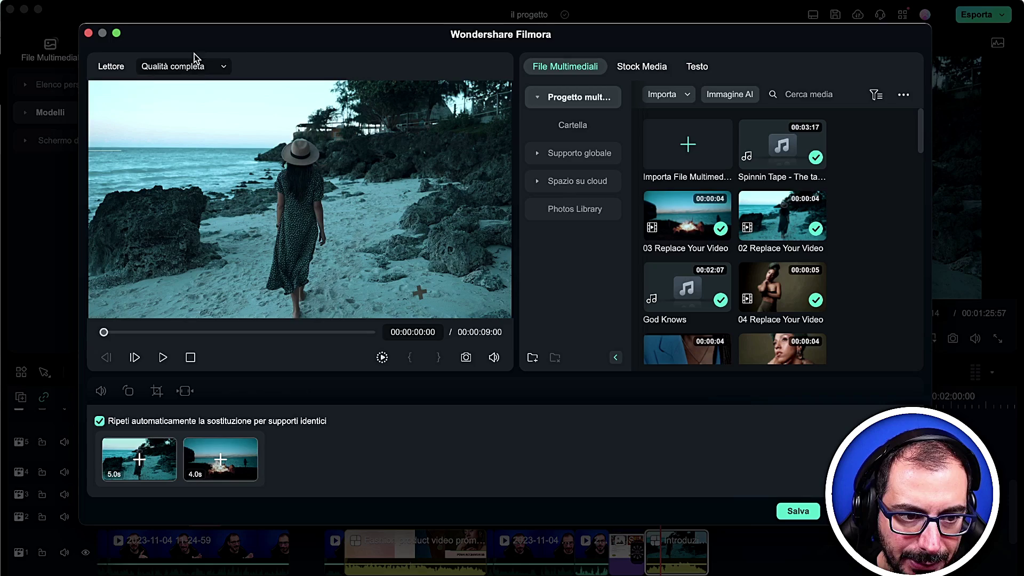
click(798, 511)
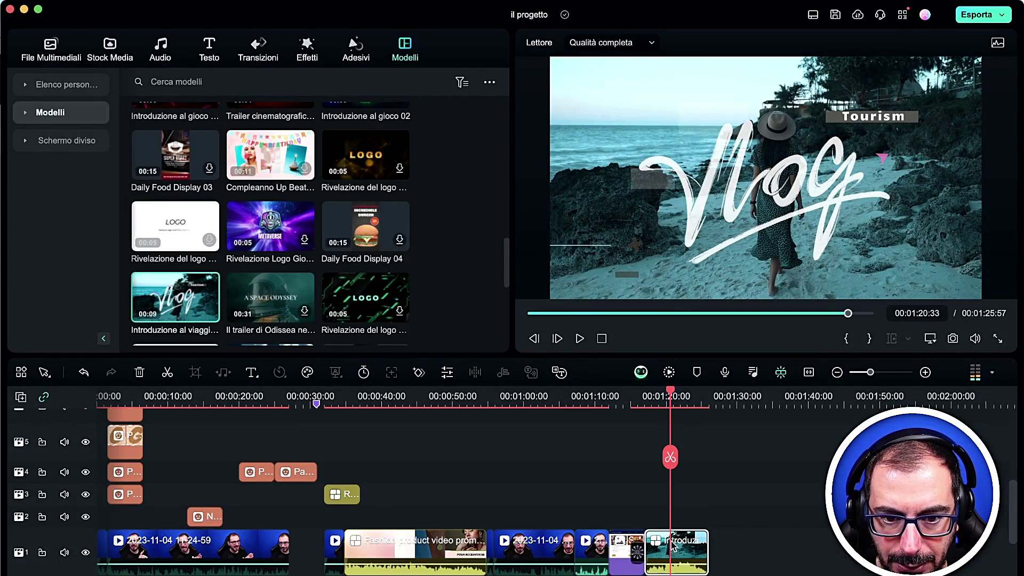
double_click(673, 546)
click(642, 67)
click(695, 66)
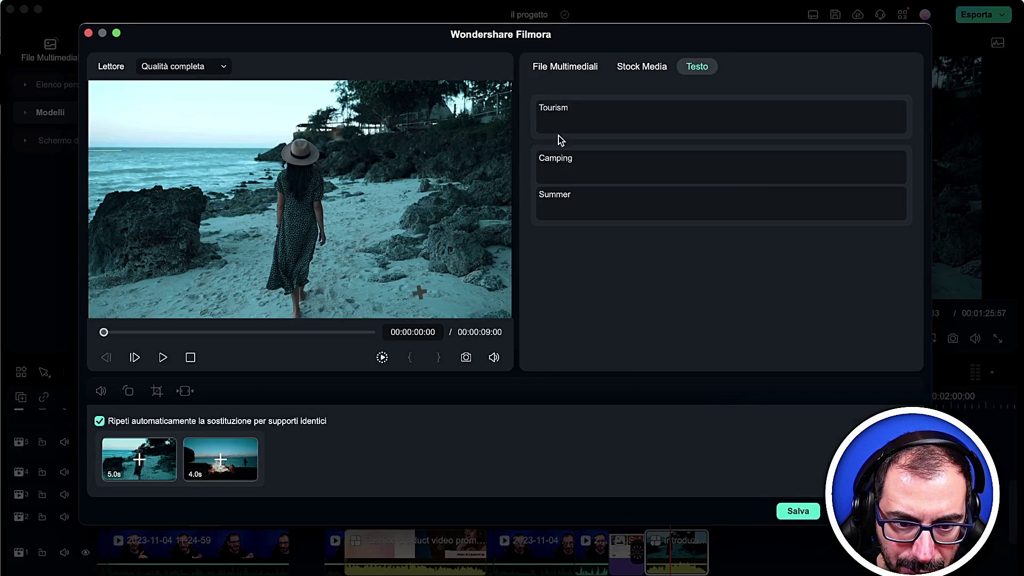
click(163, 358)
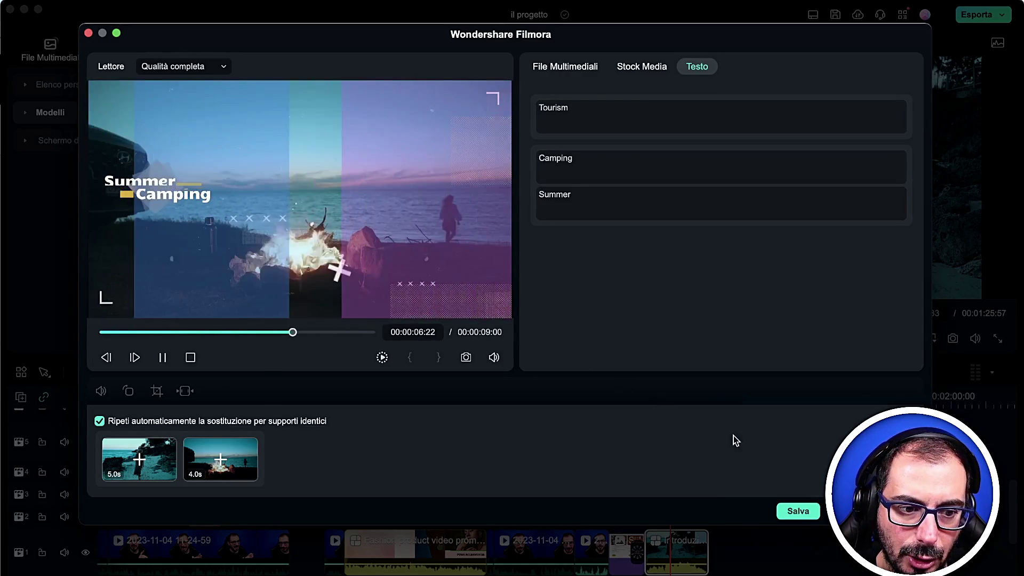
click(798, 511)
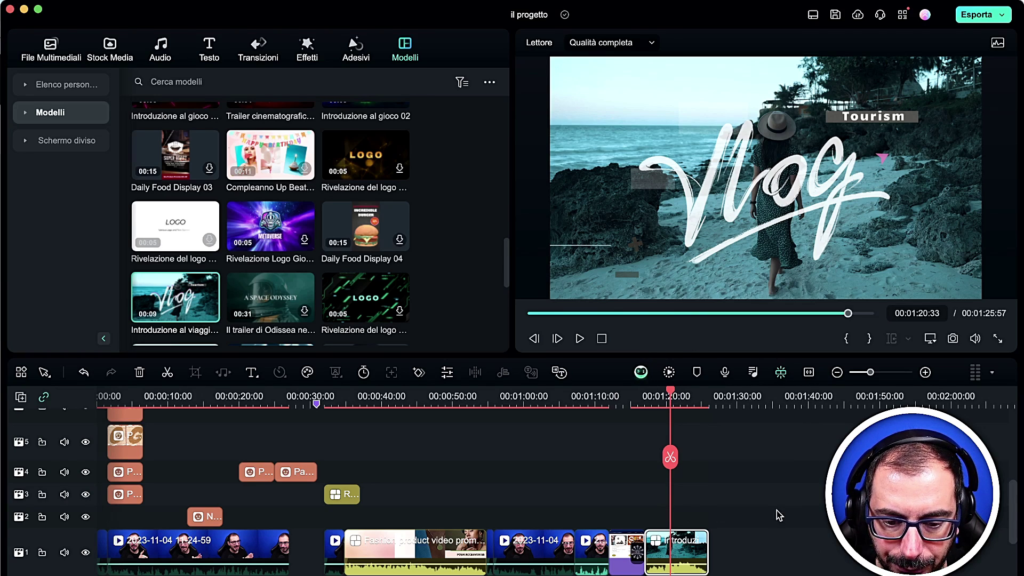
- Add the "Schermo diviso 14" split-screen layout to the end of track 1, keeping its default settings
click(767, 520)
click(38, 141)
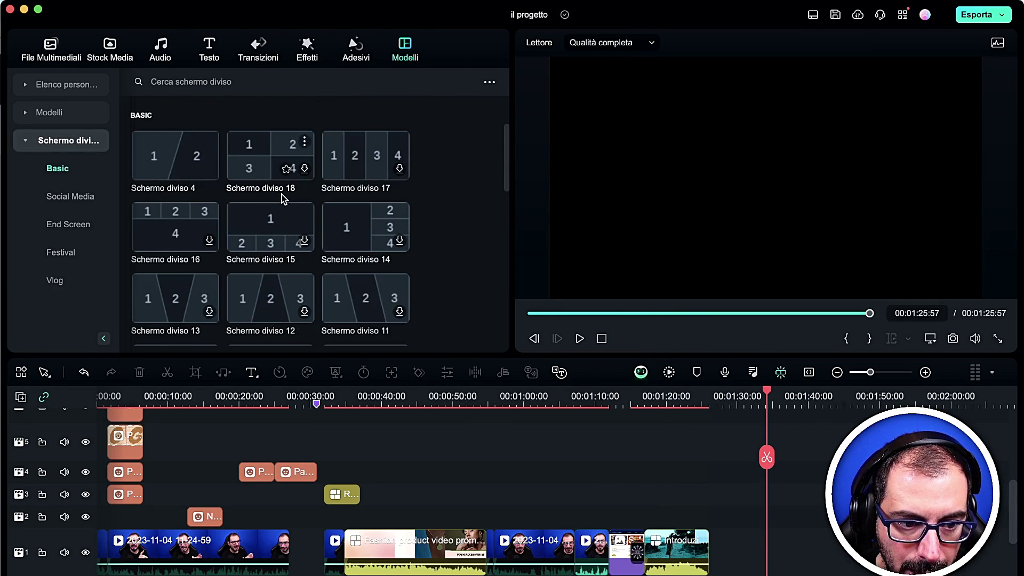
scroll(310, 192, down, 3)
drag(340, 177, 726, 550)
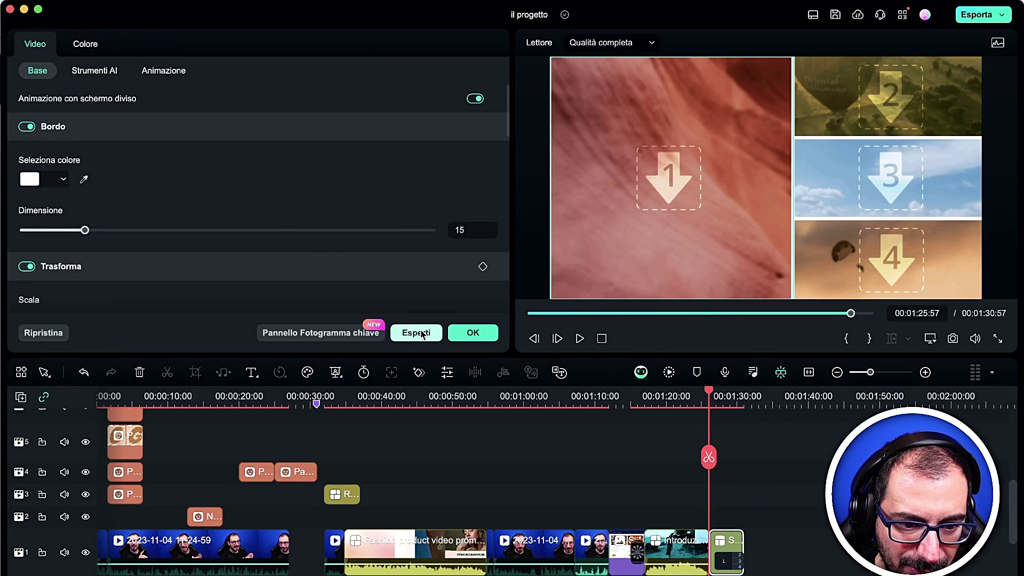
click(460, 337)
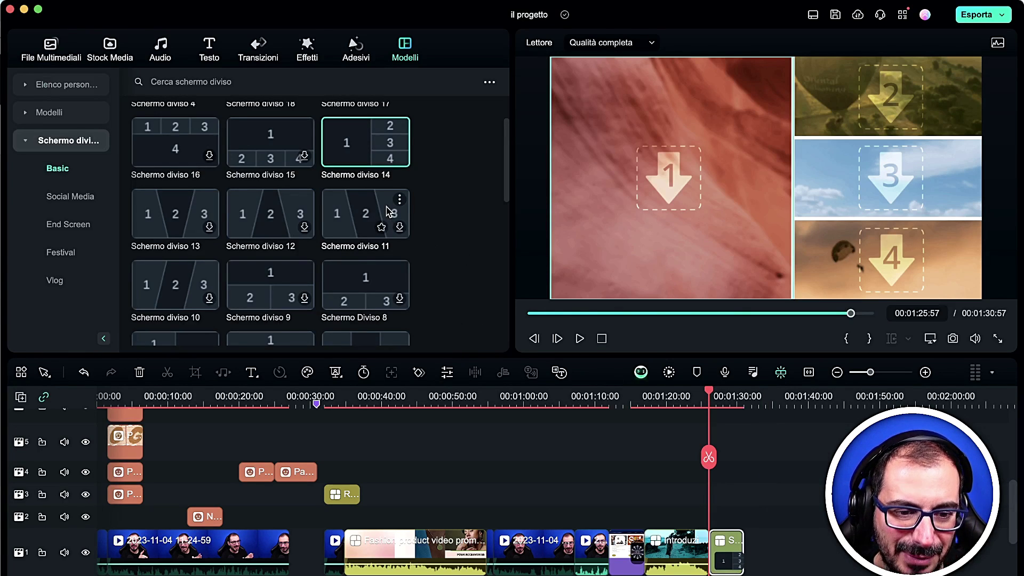
- Add the dark three-window Mac OS Style Overlay from the Social Media split screens to track 1's end, and view it at 00:01:33:10
scroll(388, 211, down, 10)
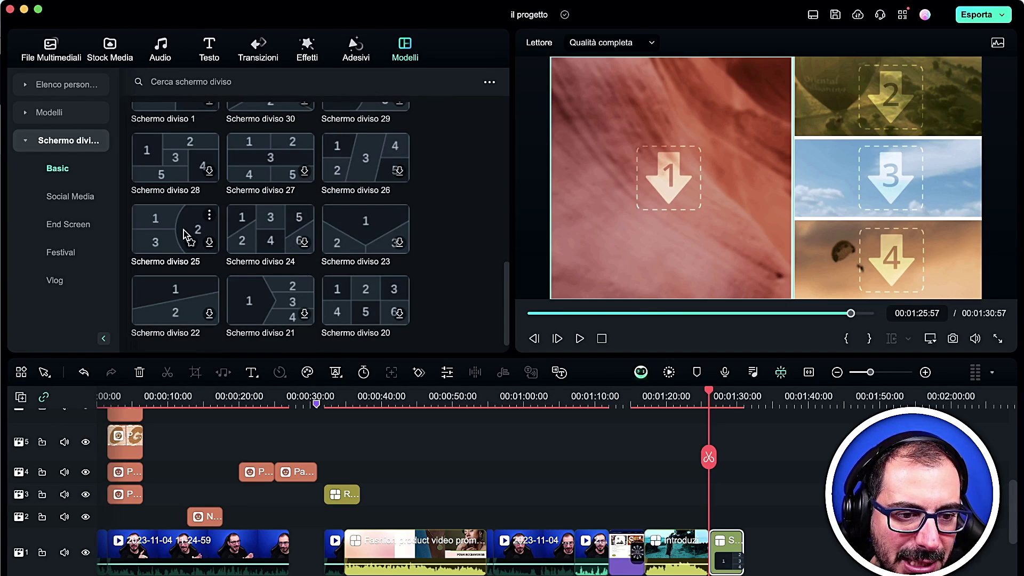
scroll(300, 262, up, 5)
scroll(300, 263, down, 5)
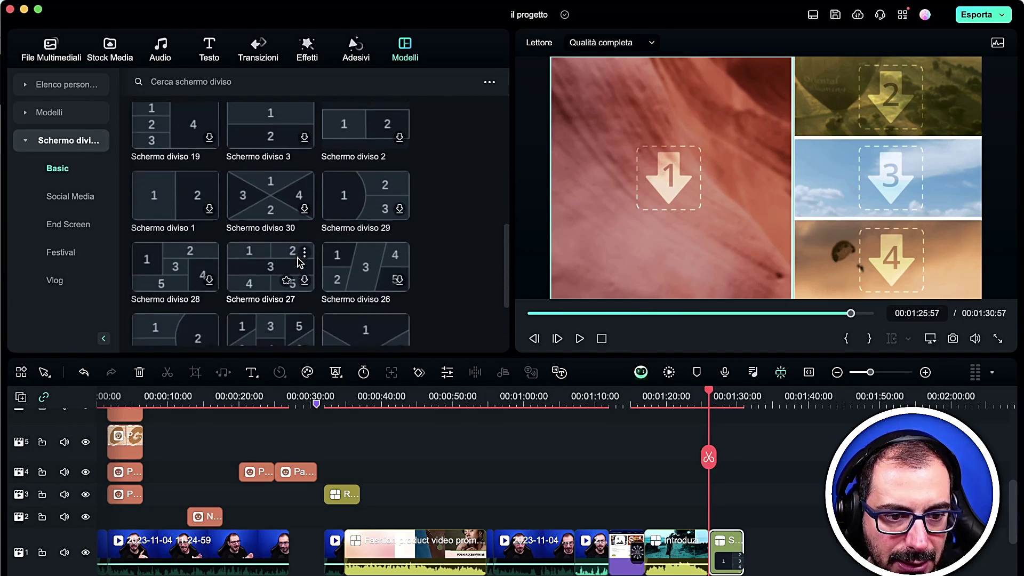
click(89, 201)
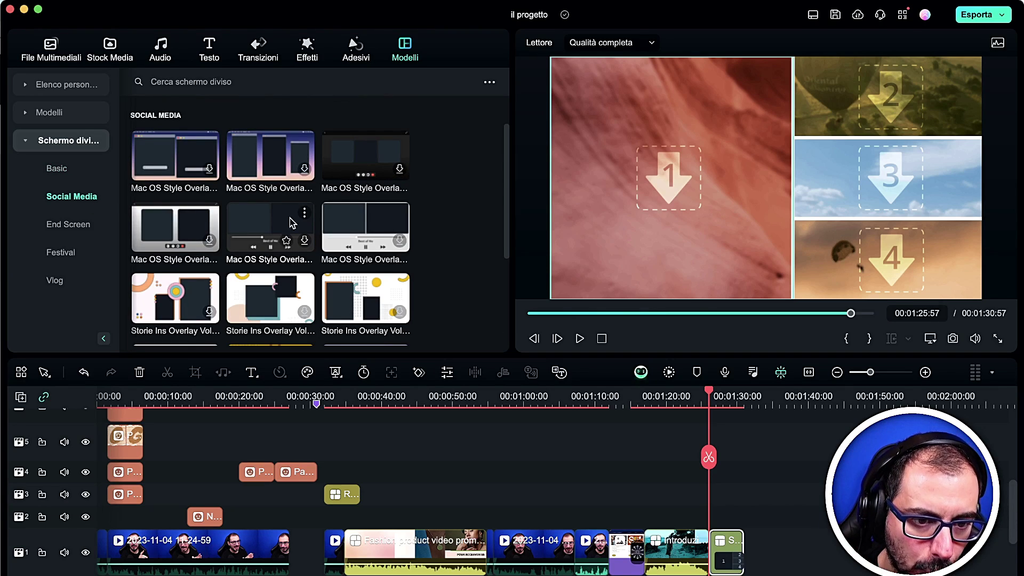
drag(352, 159, 750, 549)
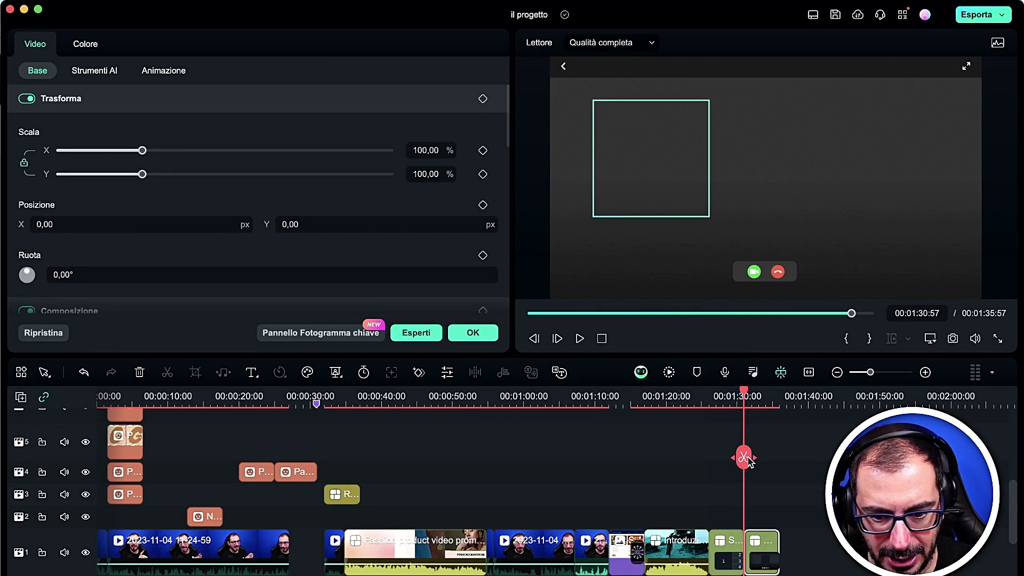
drag(748, 462, 760, 463)
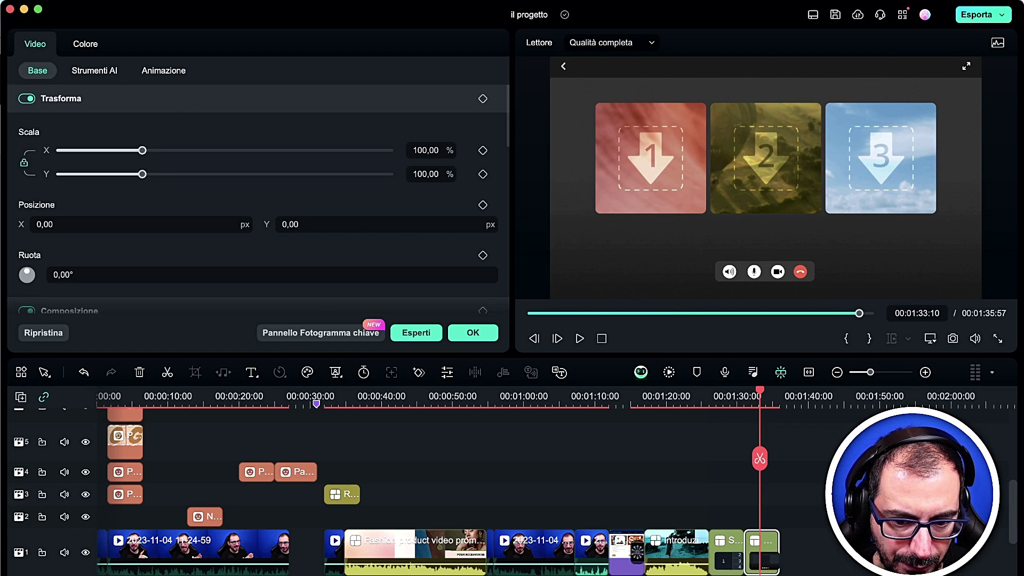
- Browse the Social Media, End Screen and Vlog split-screen categories
click(800, 460)
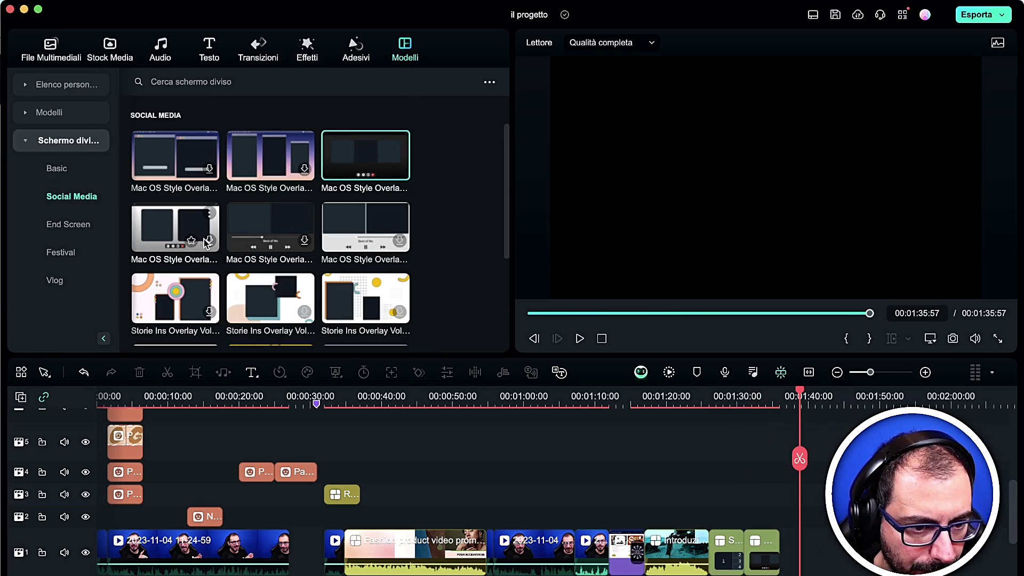
scroll(207, 243, down, 5)
click(58, 224)
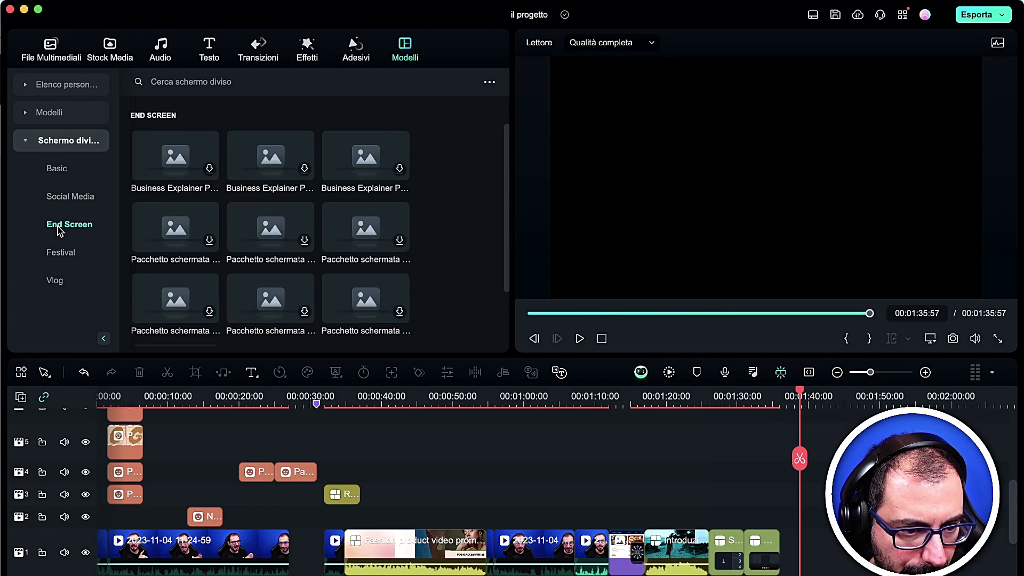
click(55, 280)
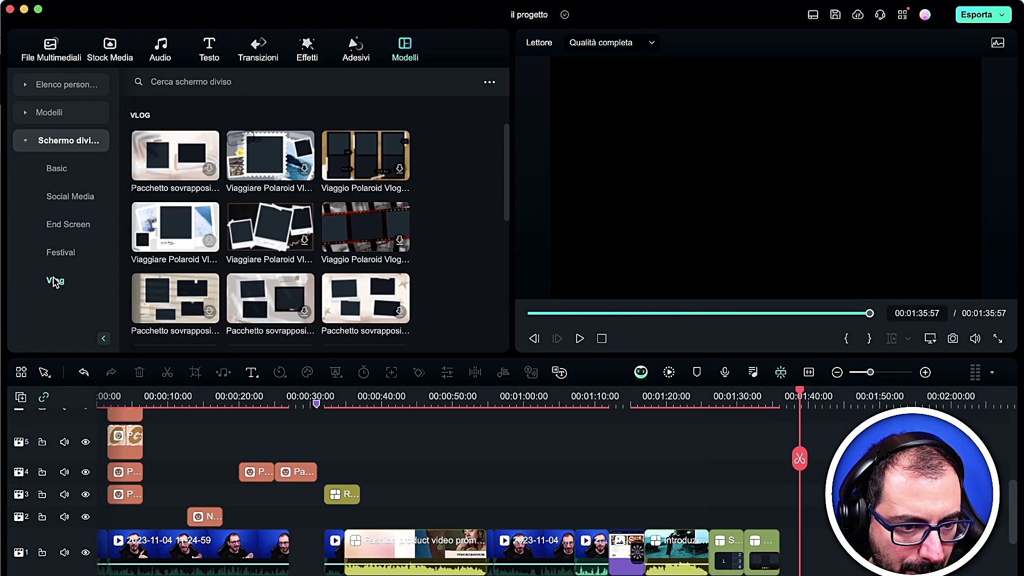
- Add the snowy two-window layout from the Festival split screens to the end of track 1 and preview it
scroll(207, 262, down, 3)
click(85, 254)
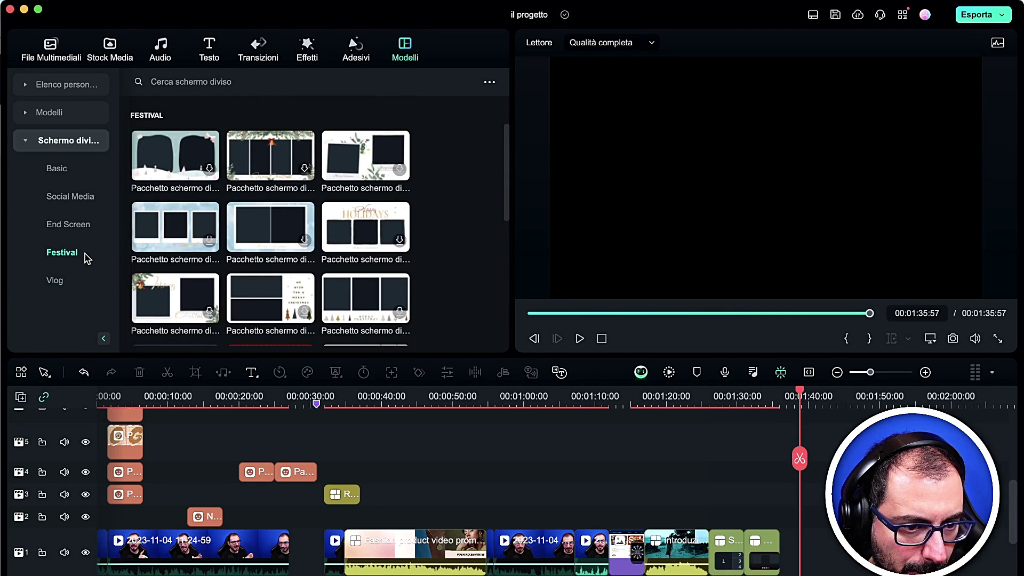
drag(133, 184, 781, 552)
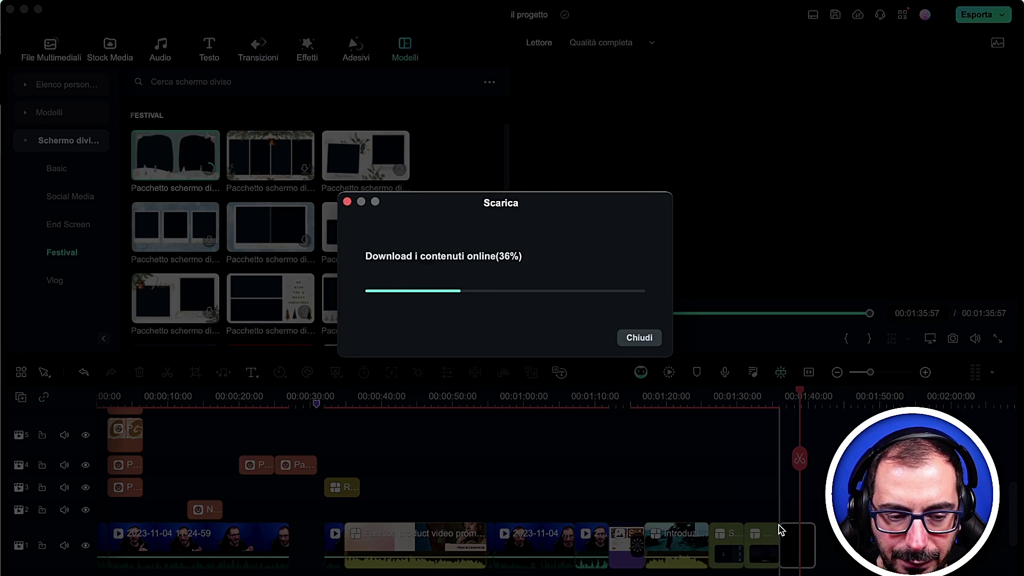
key(space)
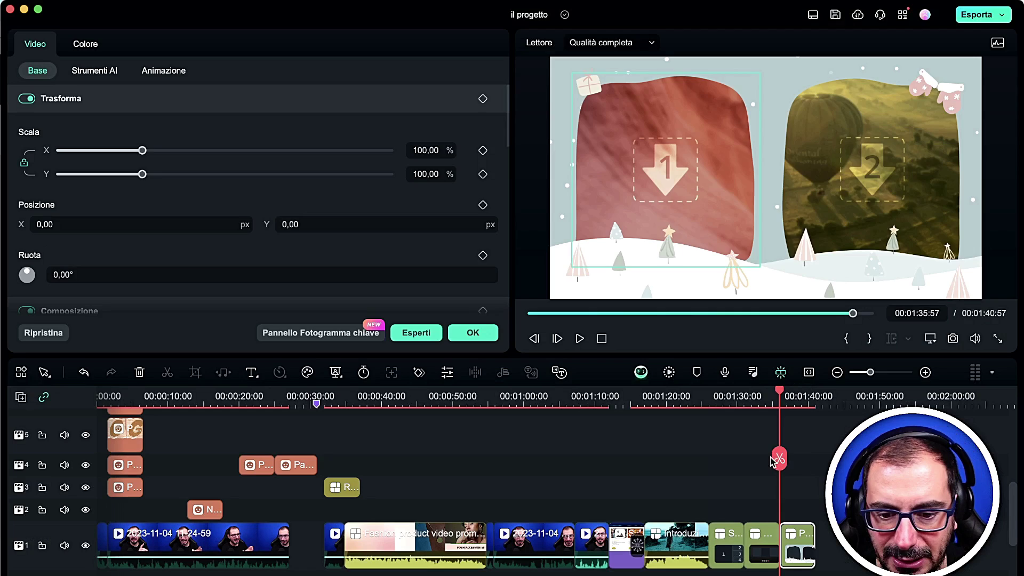
- Examine the snowy split screen's placeholder controls and clip options, and view the layout at 00:01:38:17
click(653, 169)
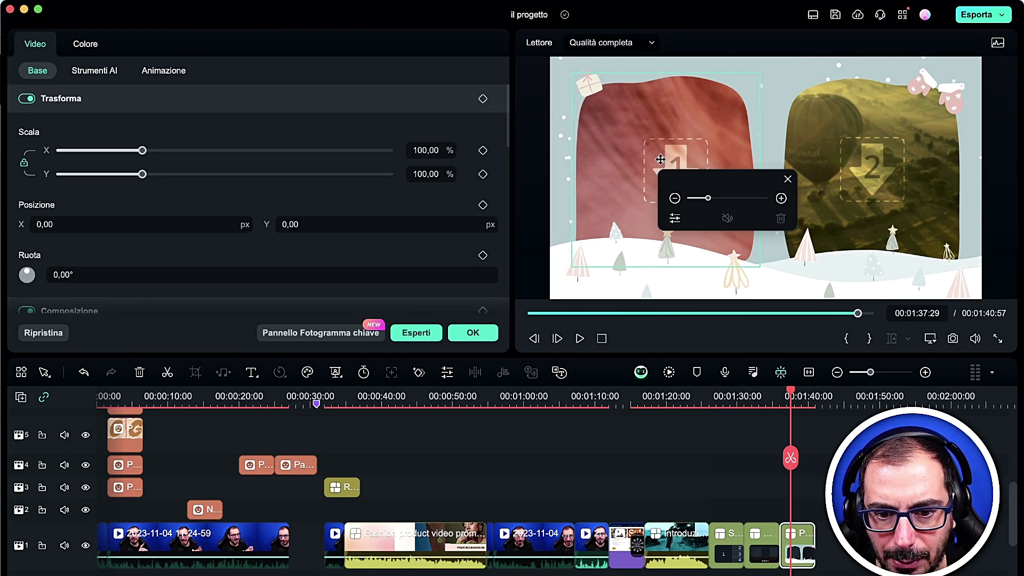
click(803, 546)
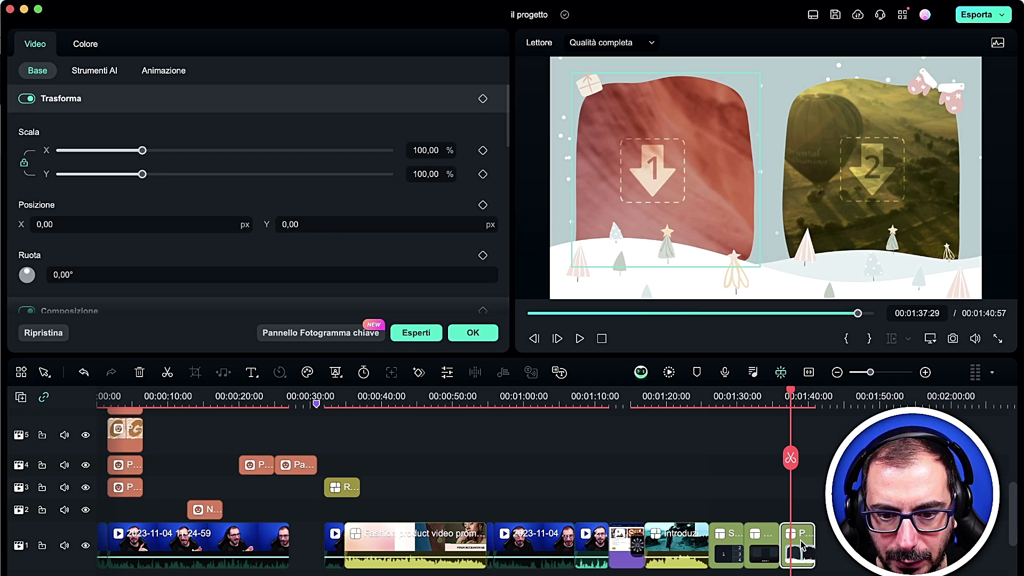
right_click(799, 539)
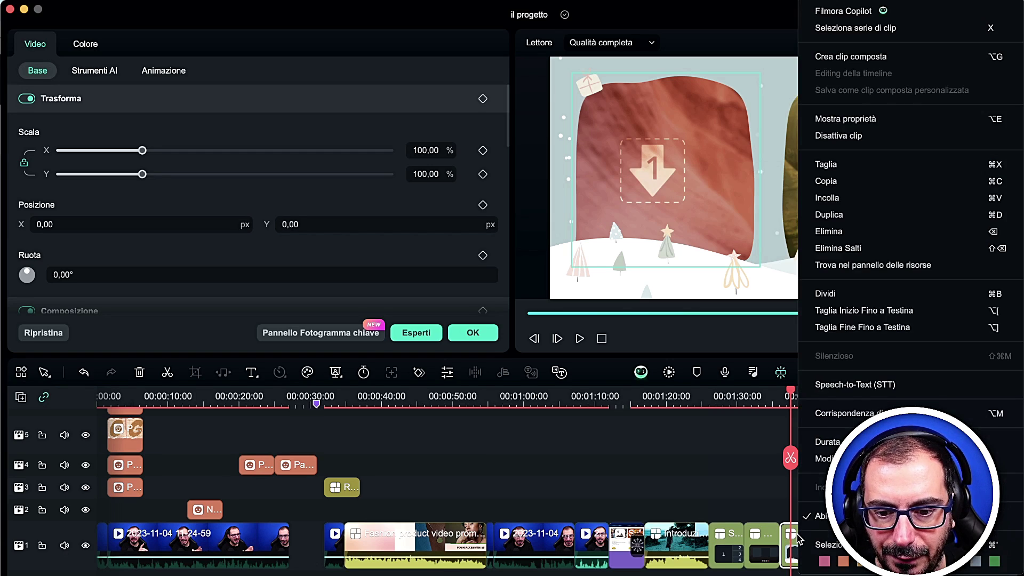
key(Escape)
click(798, 239)
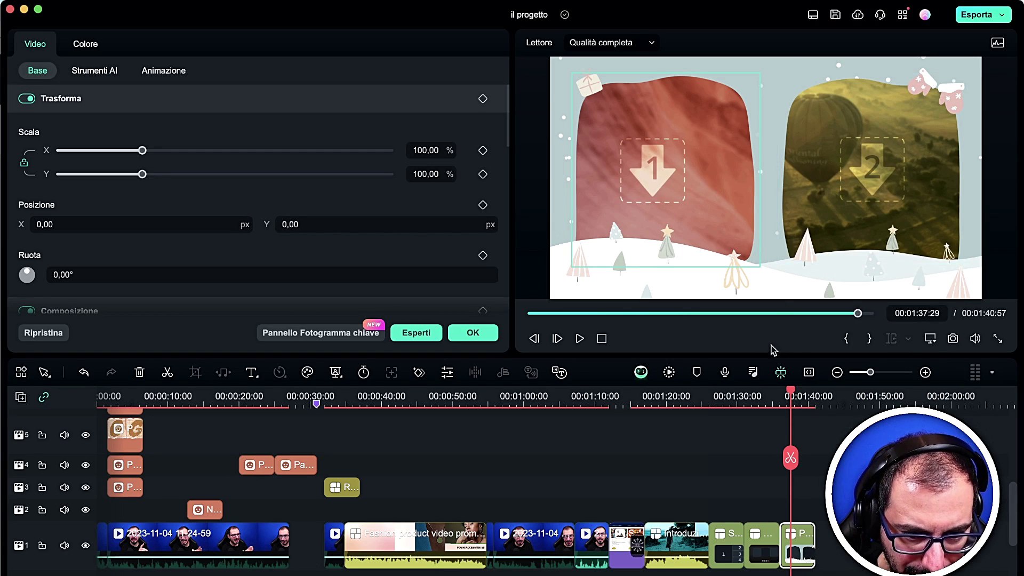
click(731, 509)
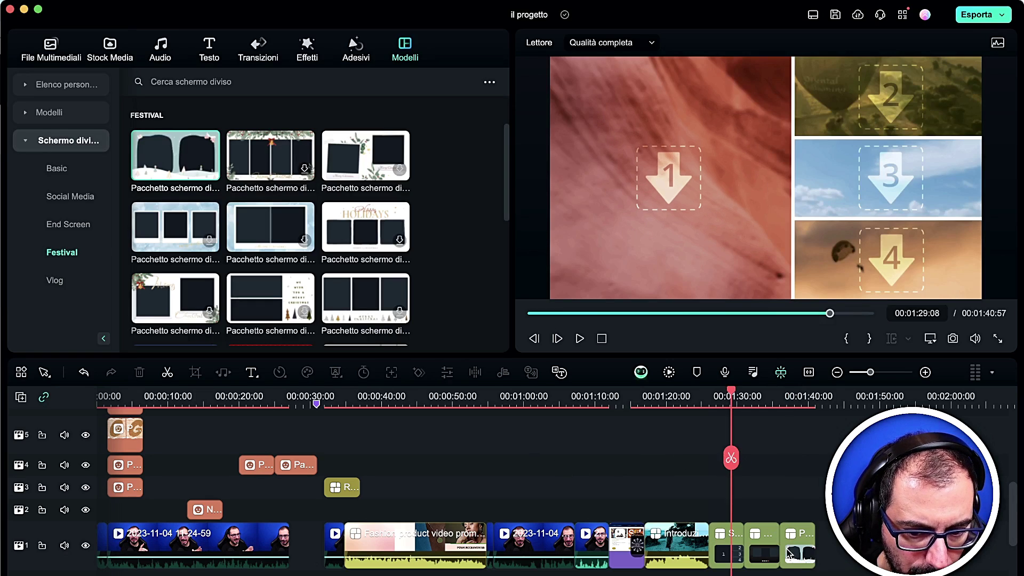
click(794, 545)
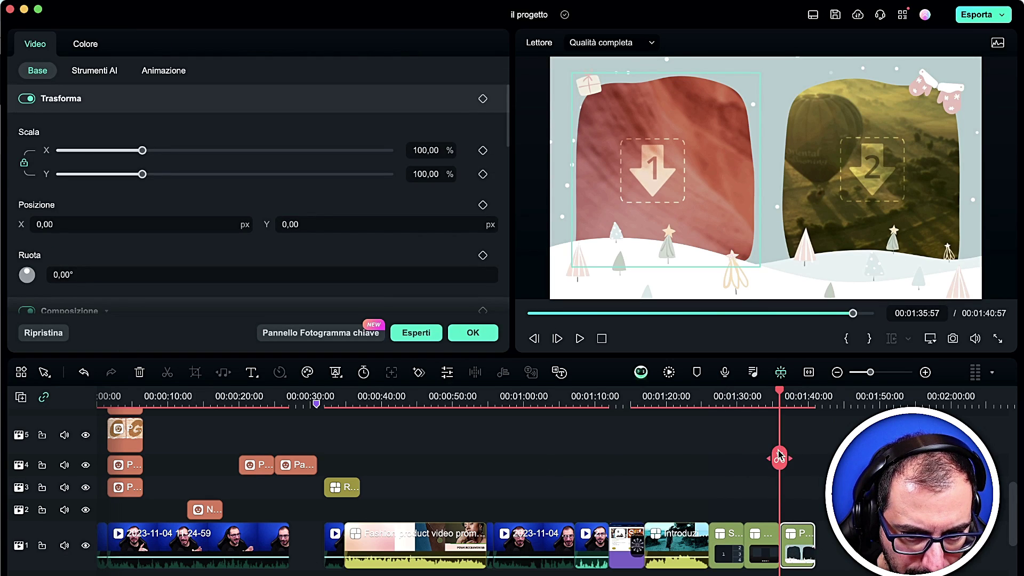
drag(778, 456, 796, 459)
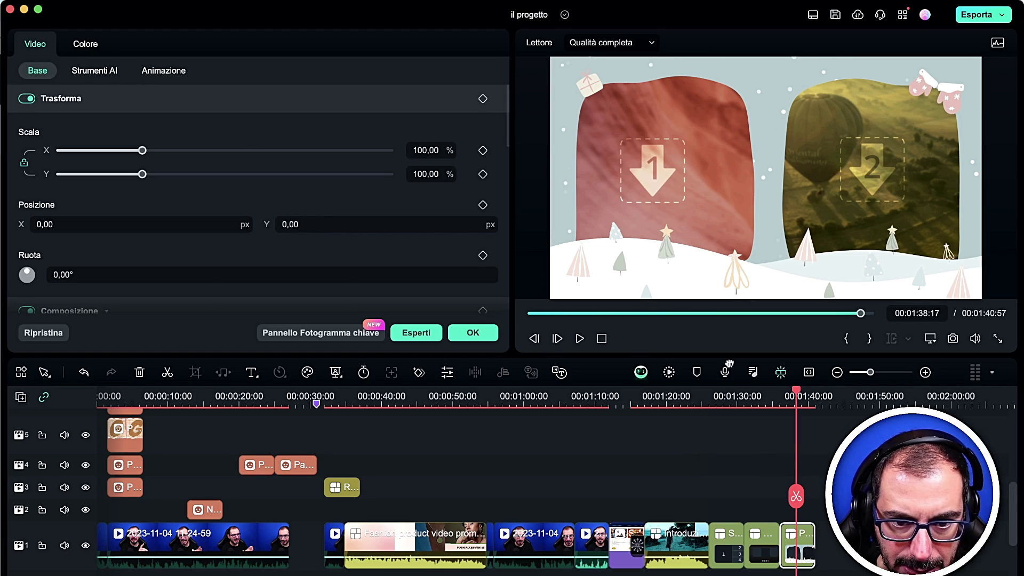
right_click(808, 530)
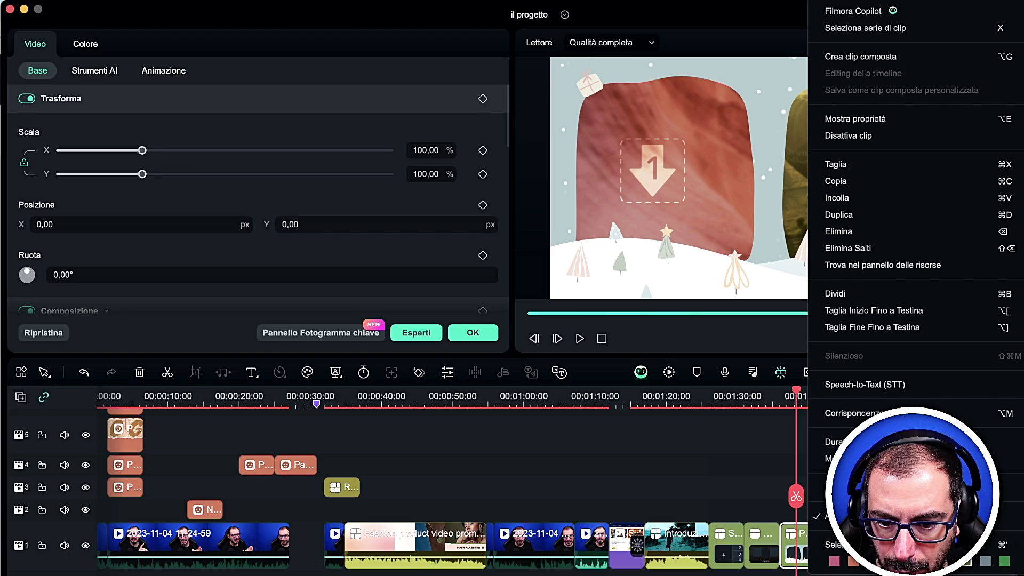
click(833, 459)
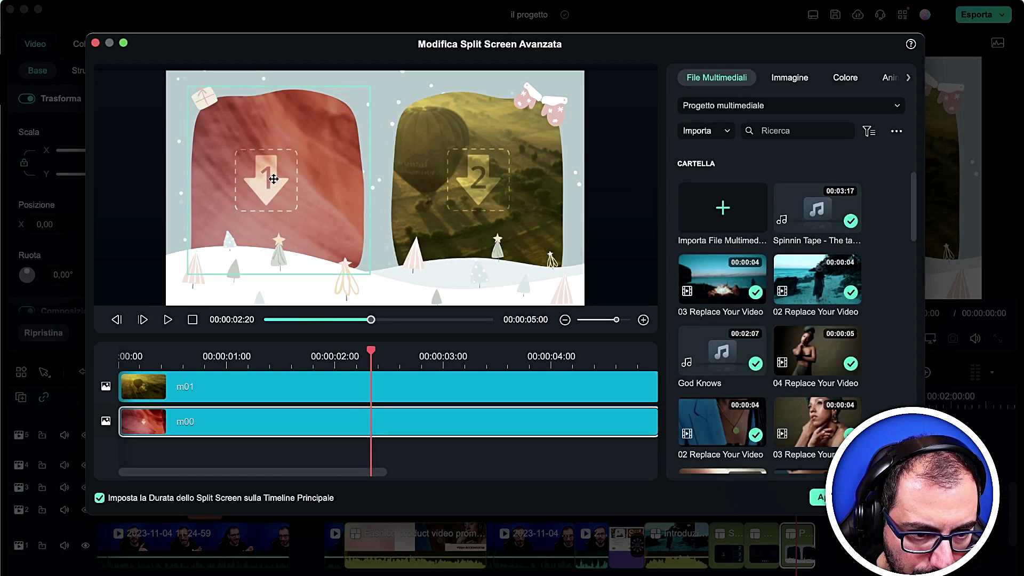
click(153, 378)
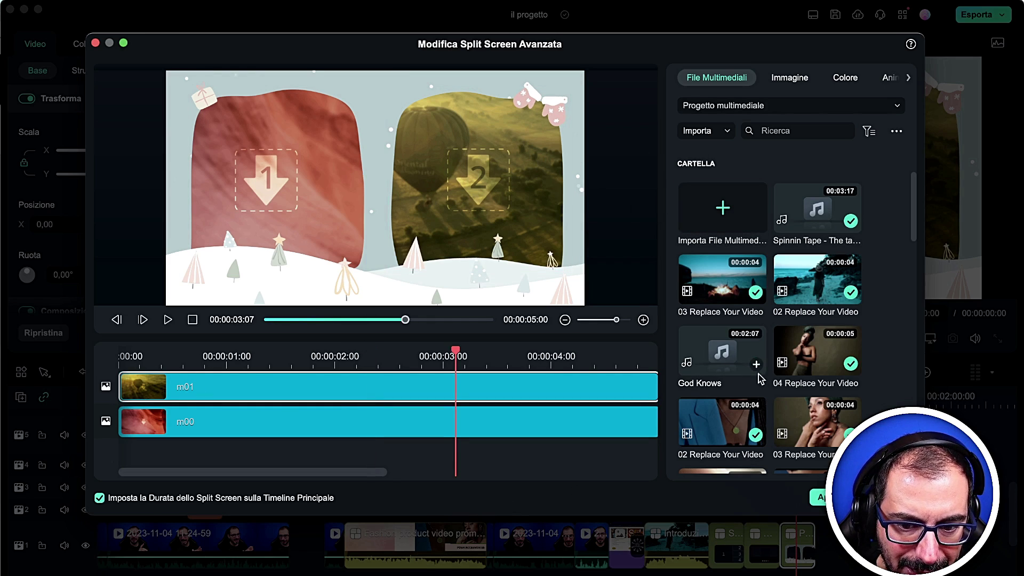
scroll(771, 385, down, 10)
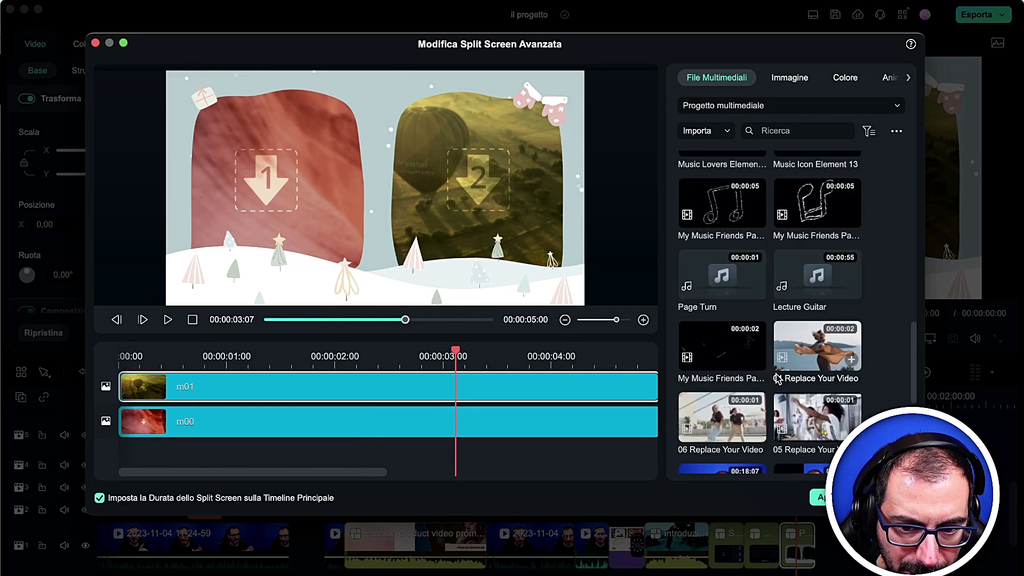
scroll(778, 380, down, 3)
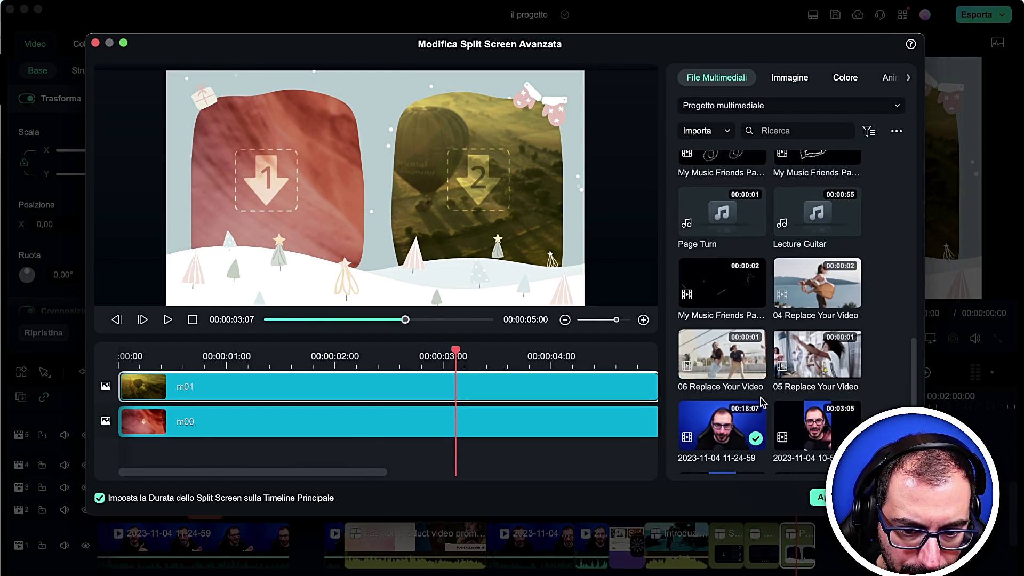
click(724, 416)
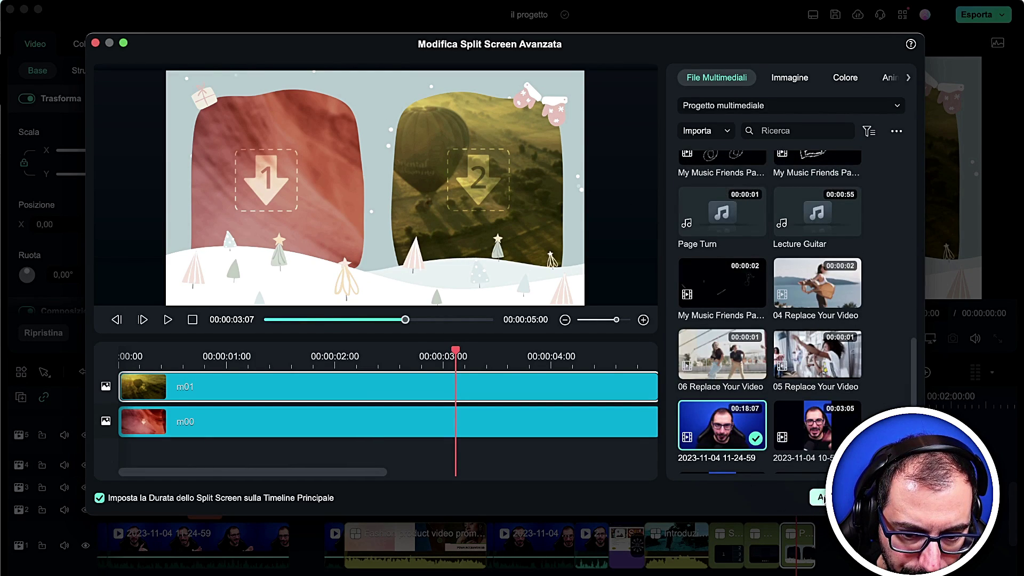
drag(724, 421, 141, 392)
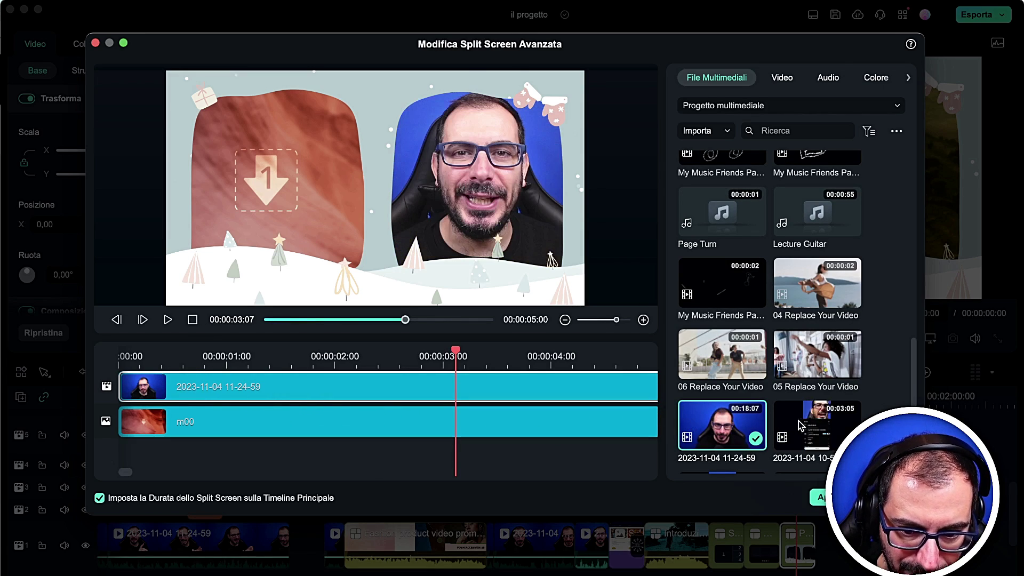
drag(816, 426, 167, 426)
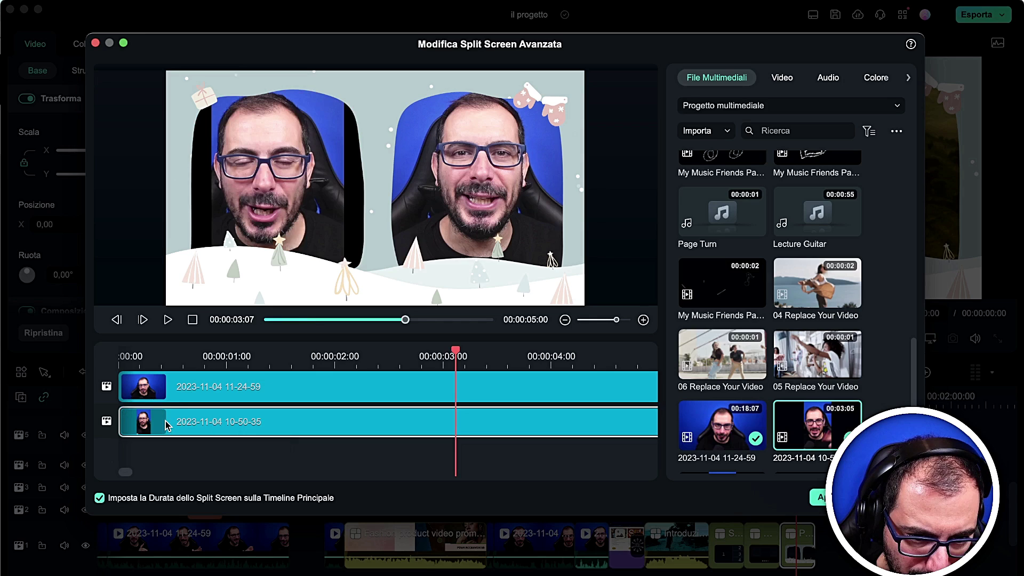
key(space)
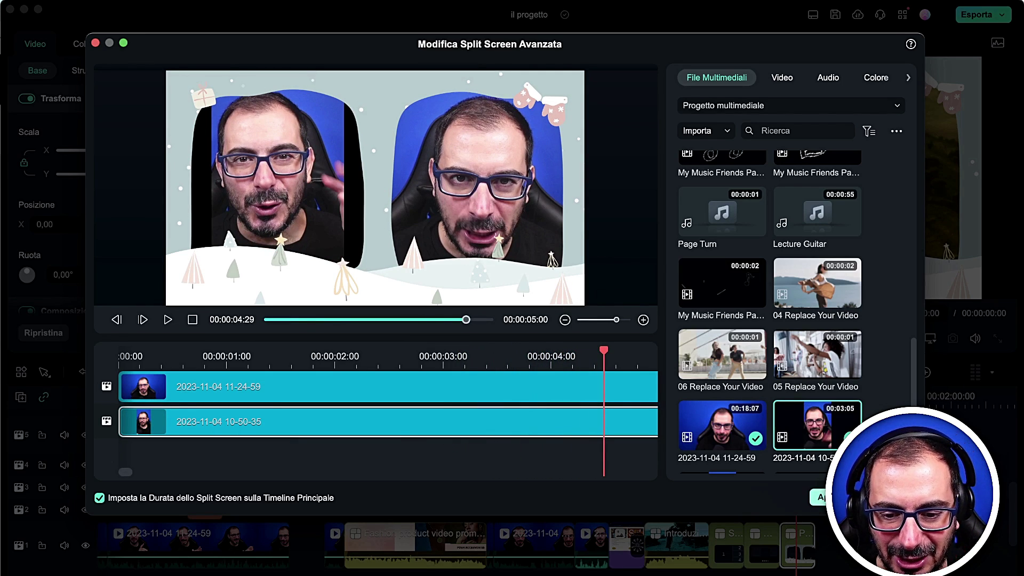
click(819, 497)
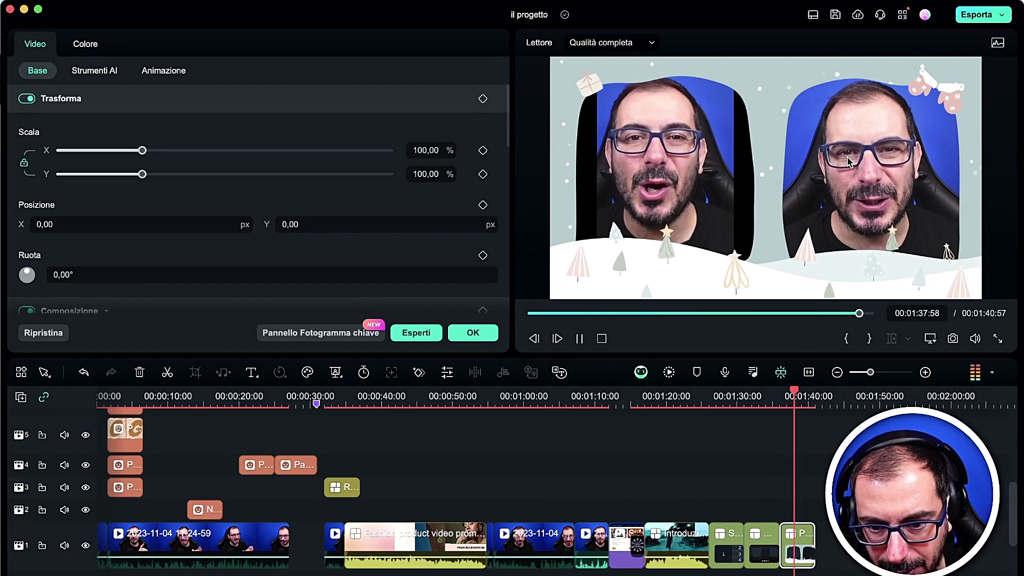
- Reposition and enlarge the video in the snowy layout's first window to fill its frame, and check it in the advanced editor
click(674, 161)
drag(670, 156, 689, 127)
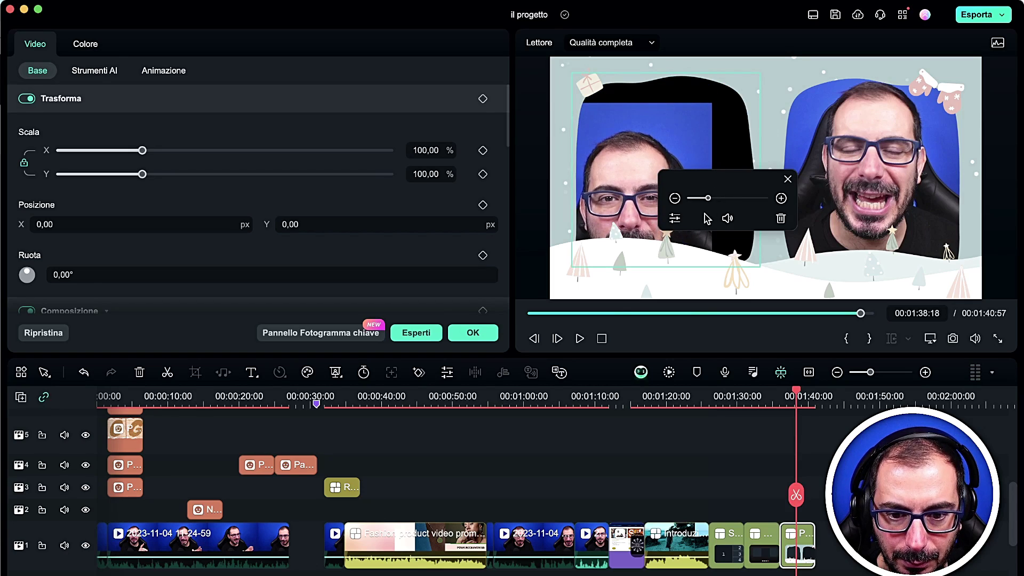
drag(708, 198, 728, 198)
drag(613, 115, 655, 135)
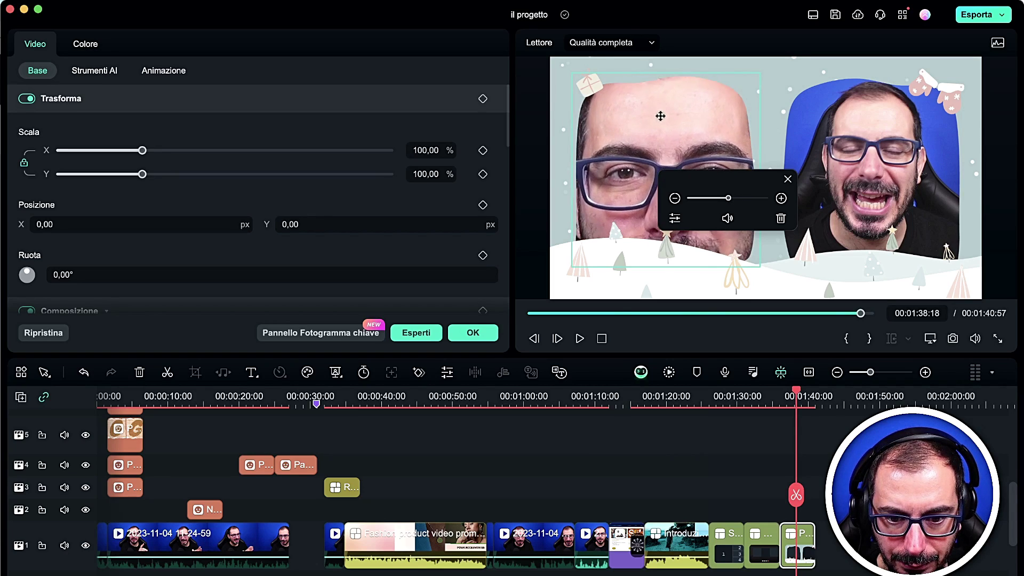
click(674, 219)
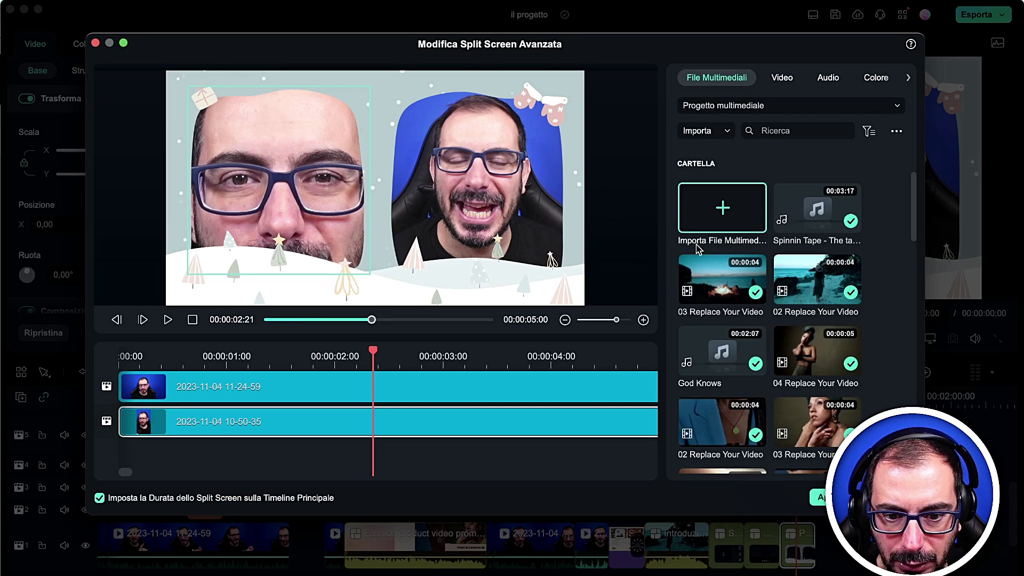
click(820, 497)
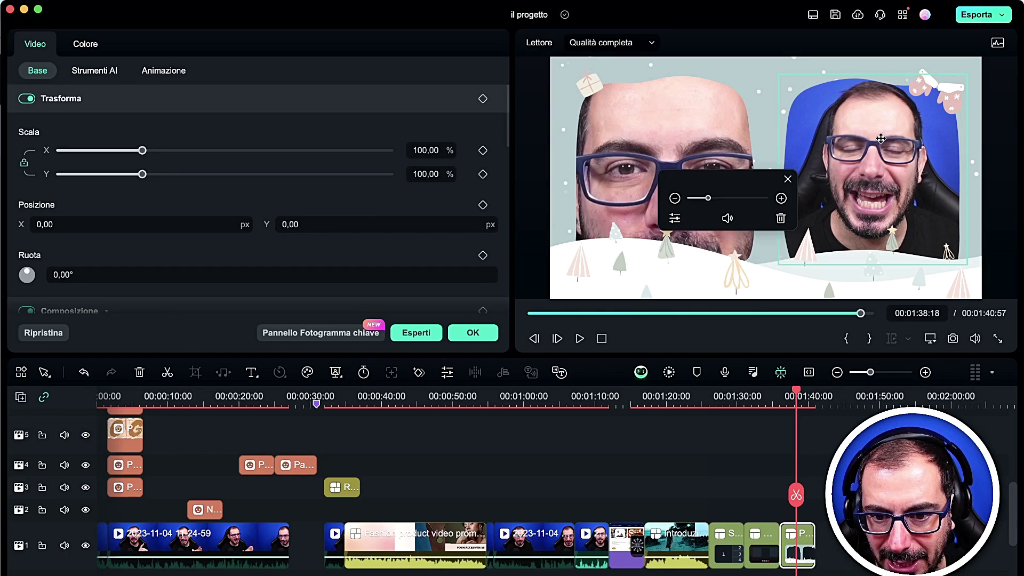
- Reposition and enlarge the video in the snowy layout's second window, and play back the split screen
drag(873, 139, 869, 152)
drag(709, 200, 726, 199)
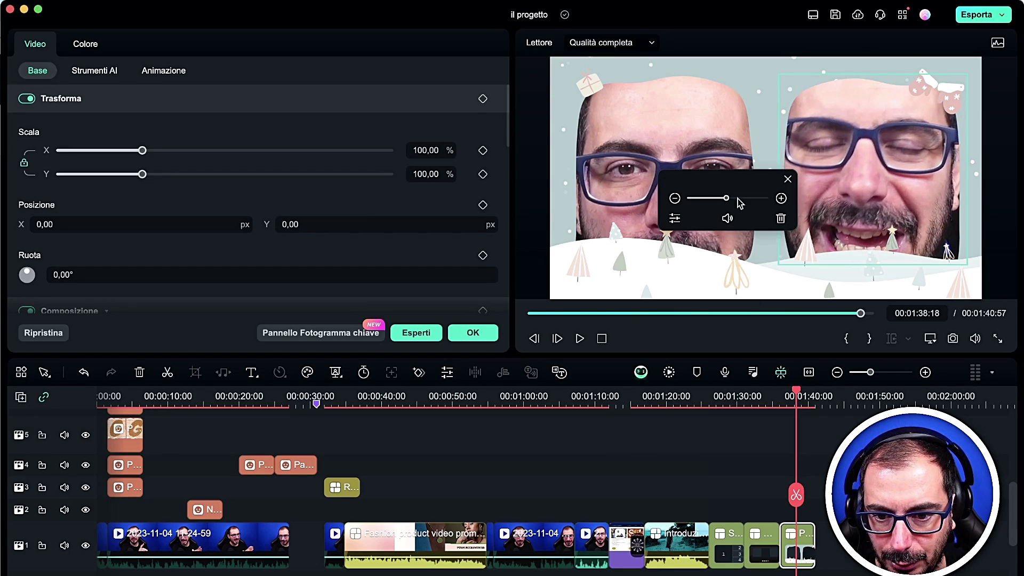
click(784, 500)
key(space)
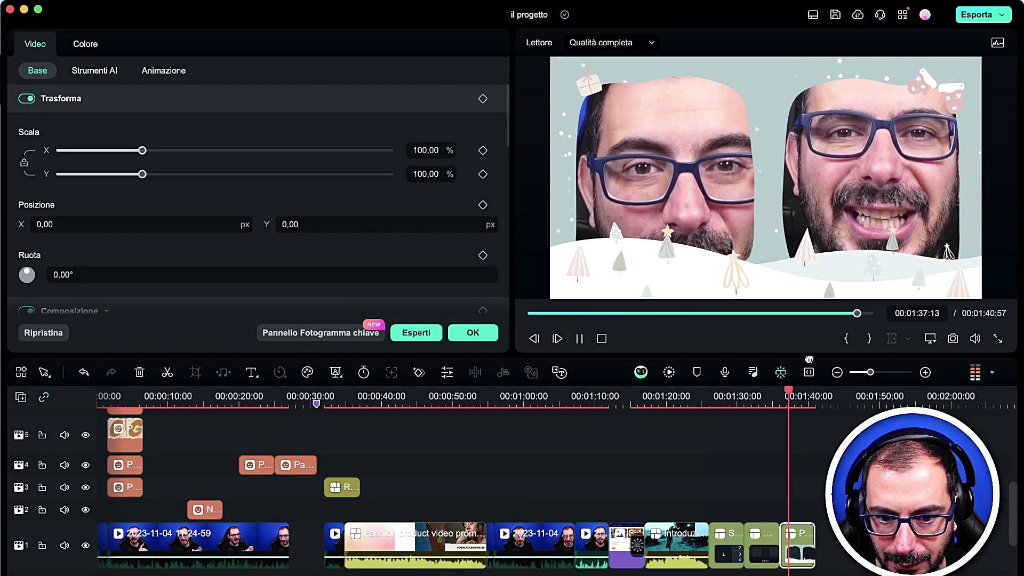
key(space)
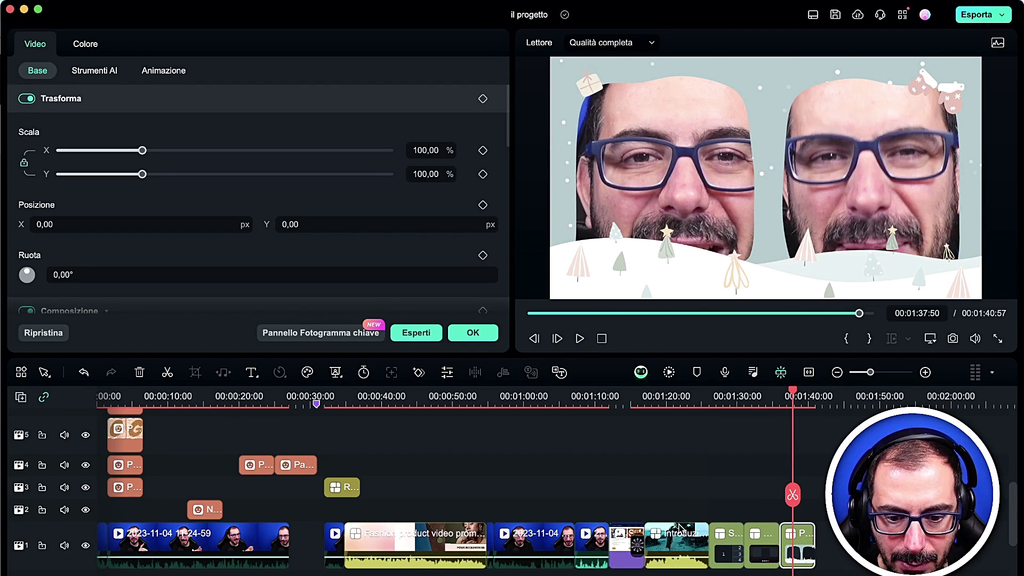
- Examine the four-window split screen's first placeholder controls and its tracks in the advanced editor, leaving the layout as is
click(722, 537)
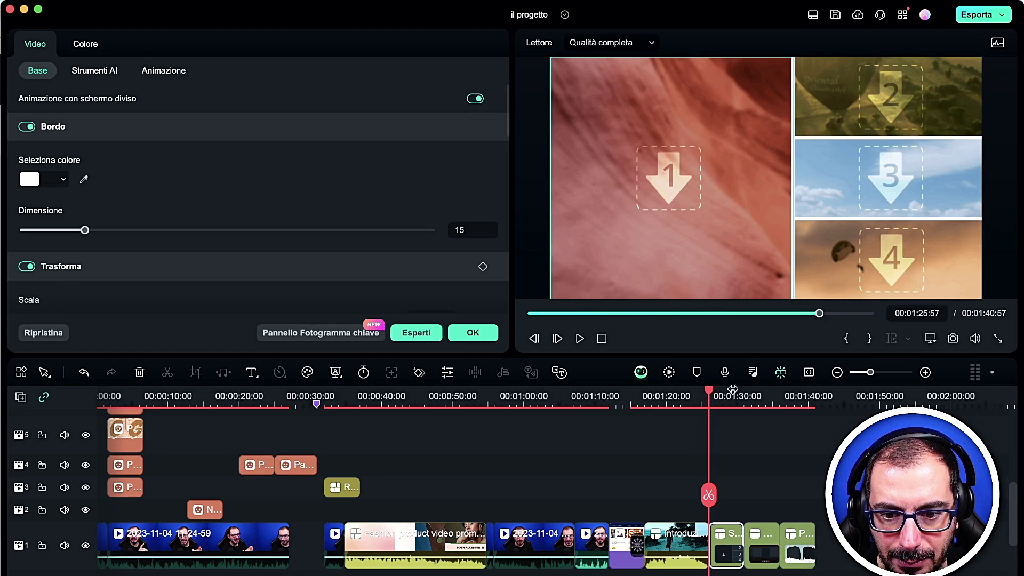
click(699, 175)
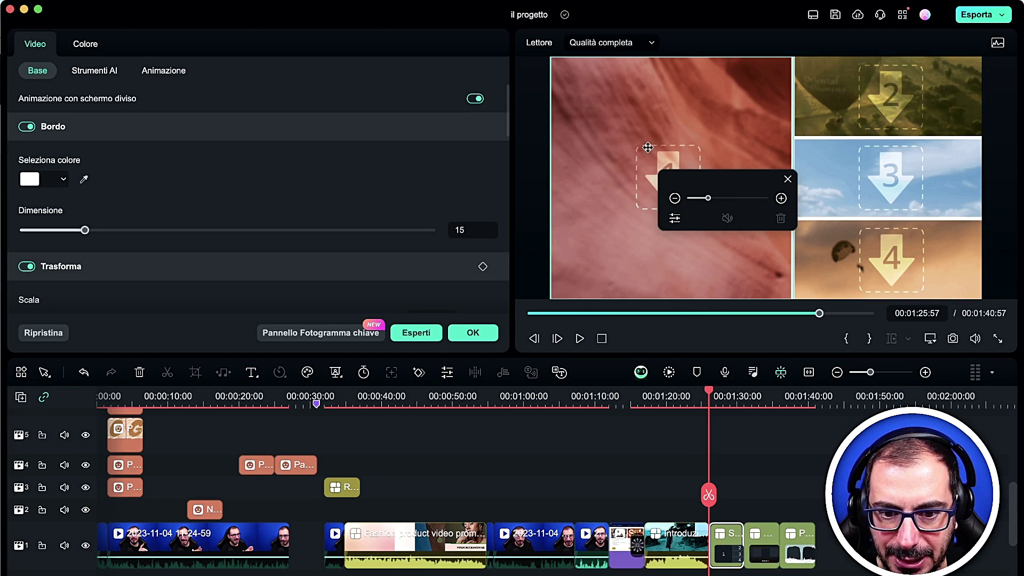
click(469, 333)
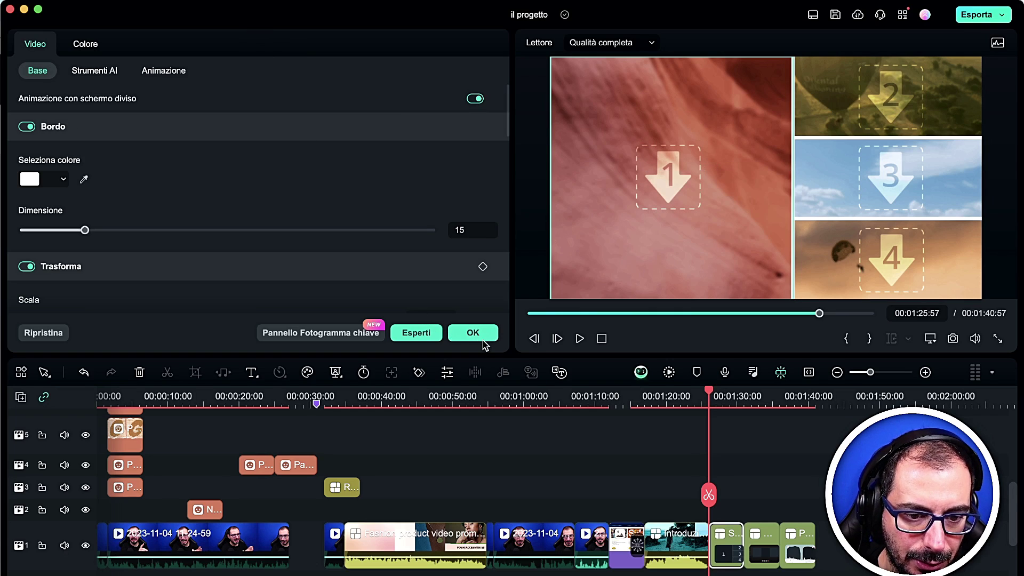
double_click(736, 536)
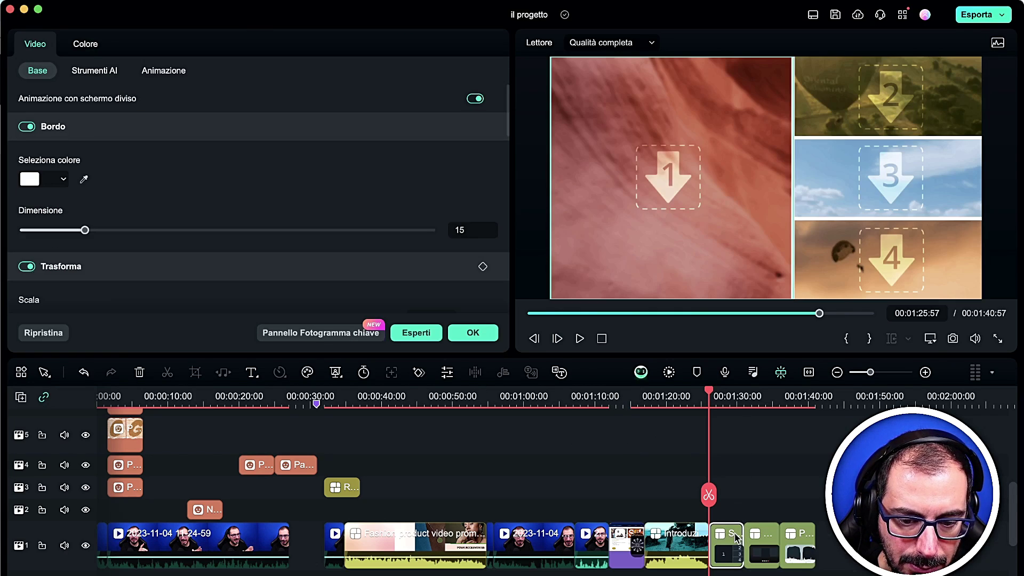
click(416, 333)
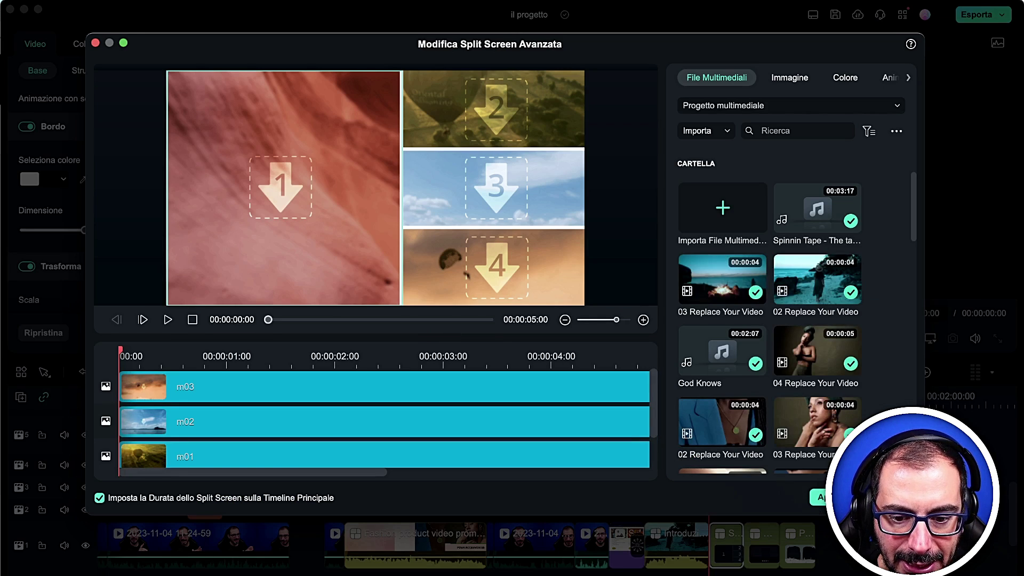
click(821, 498)
- Reopen the four-window split screen for advanced editing with the main timeline positioned at 00:01:27:46
right_click(726, 531)
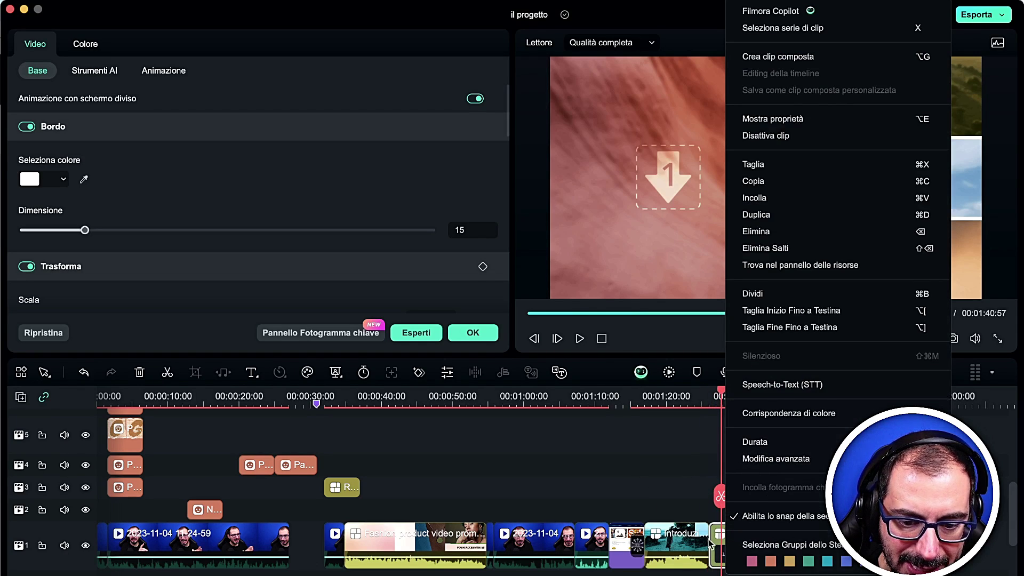
click(709, 542)
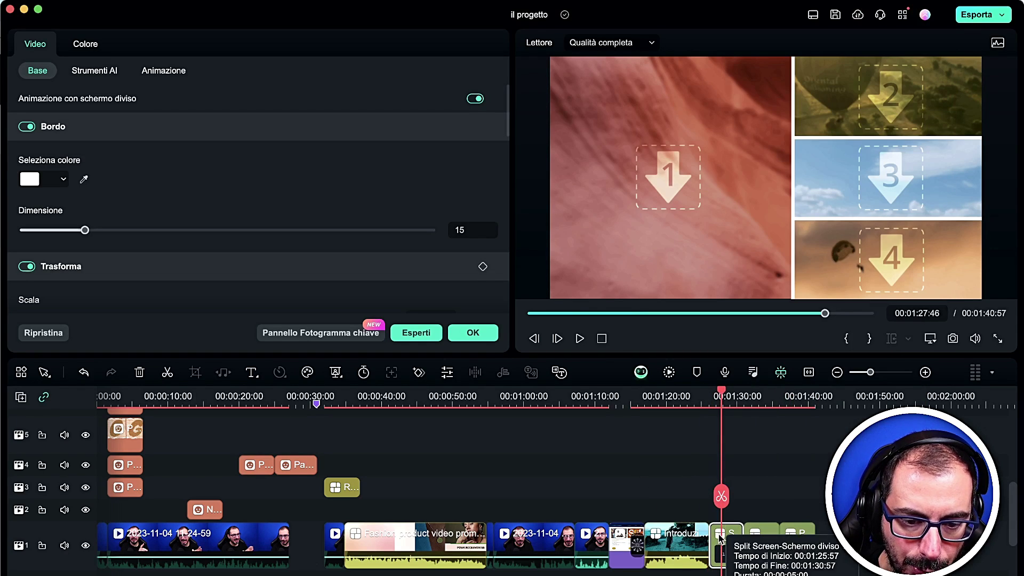
click(406, 335)
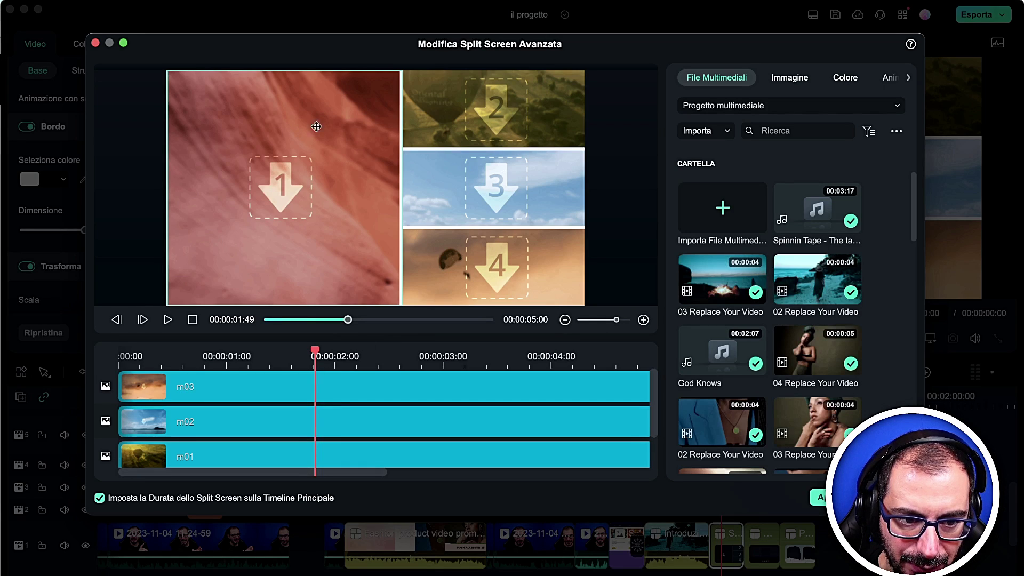
- Fill windows 4, 3 and 2 with the 04, 03 and 02 Replace Your Video clips, put the webcam clip in window 1, and apply the split screen
drag(807, 354, 208, 401)
drag(818, 422, 496, 187)
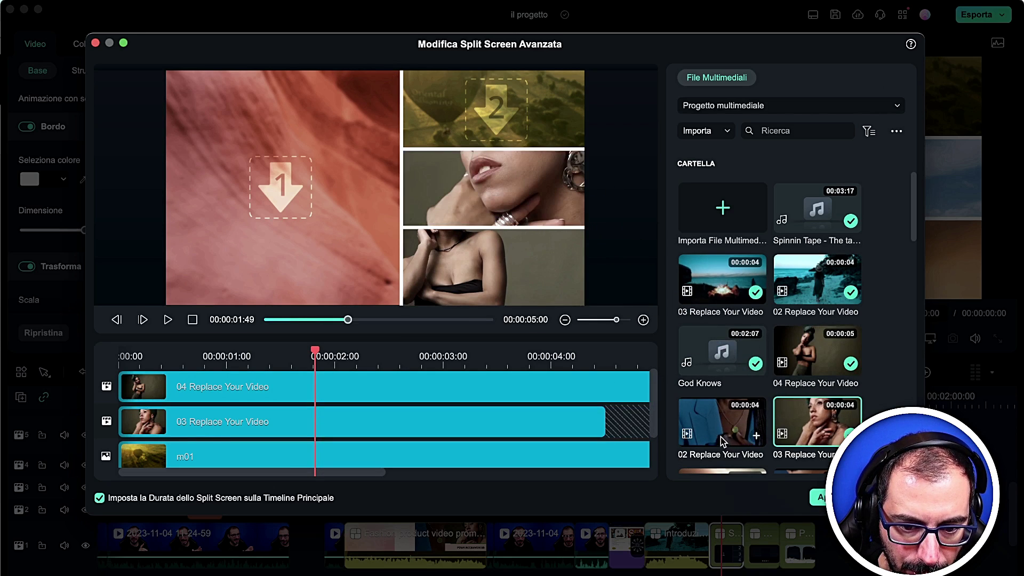
drag(722, 427, 412, 74)
scroll(808, 374, down, 10)
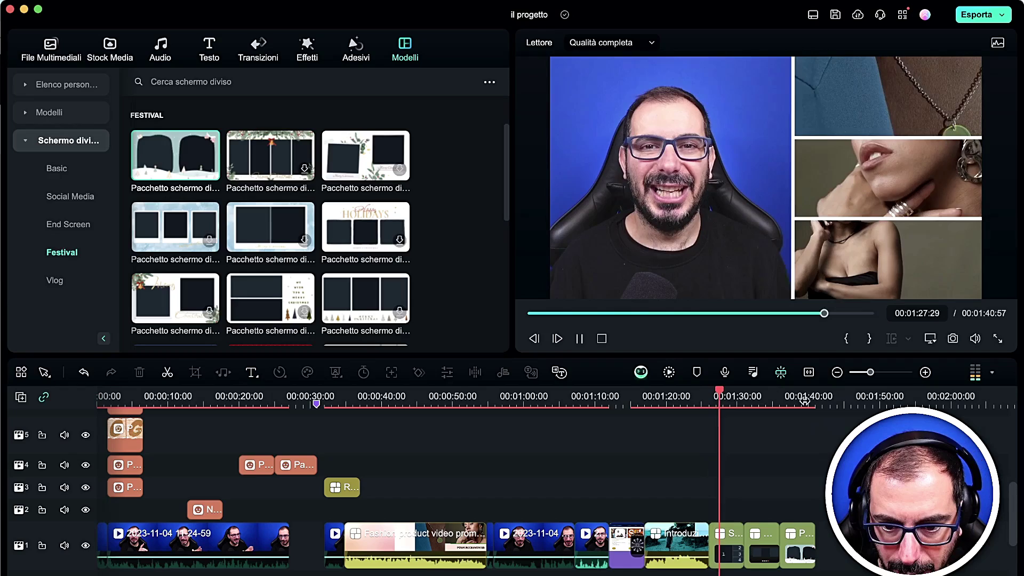
- Play back the filled four-window split screen on the main timeline and pause it after a few seconds
drag(723, 494, 707, 496)
key(space)
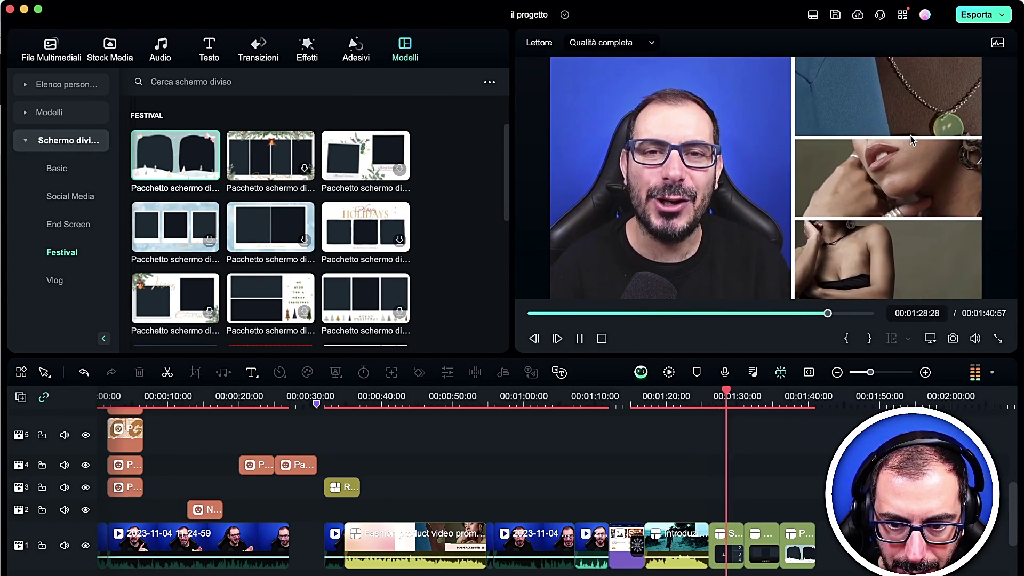
key(space)
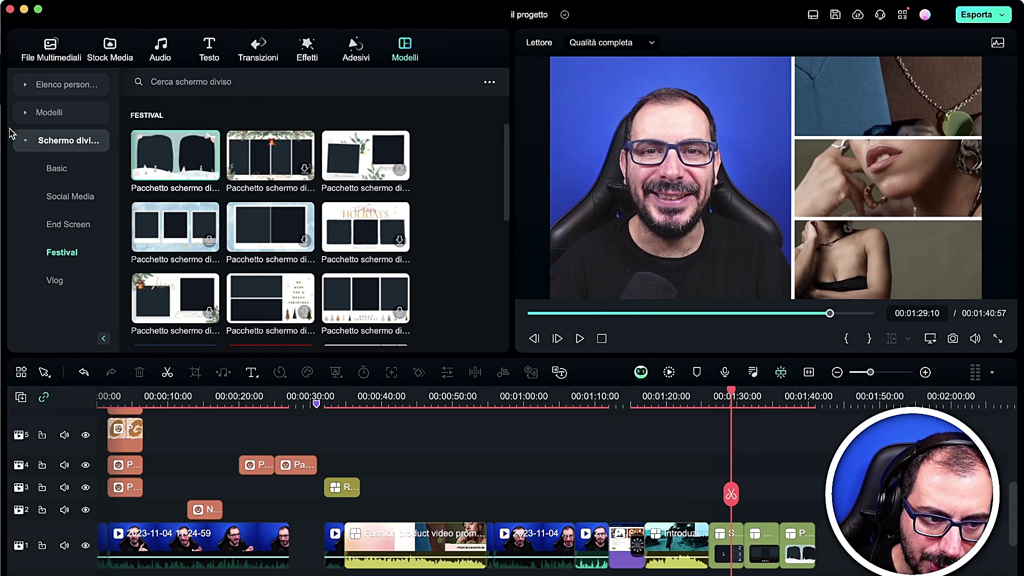
- Add the six-window Schermo diviso 20 from the Basic split screens after the last clip and preview it at 00:01:42:13
click(26, 143)
click(25, 121)
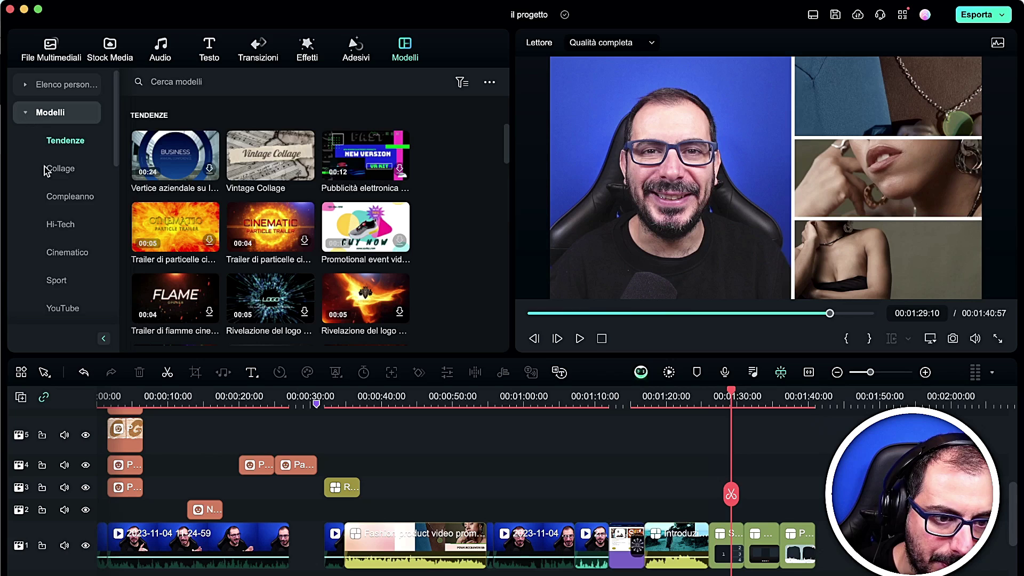
click(29, 114)
click(27, 140)
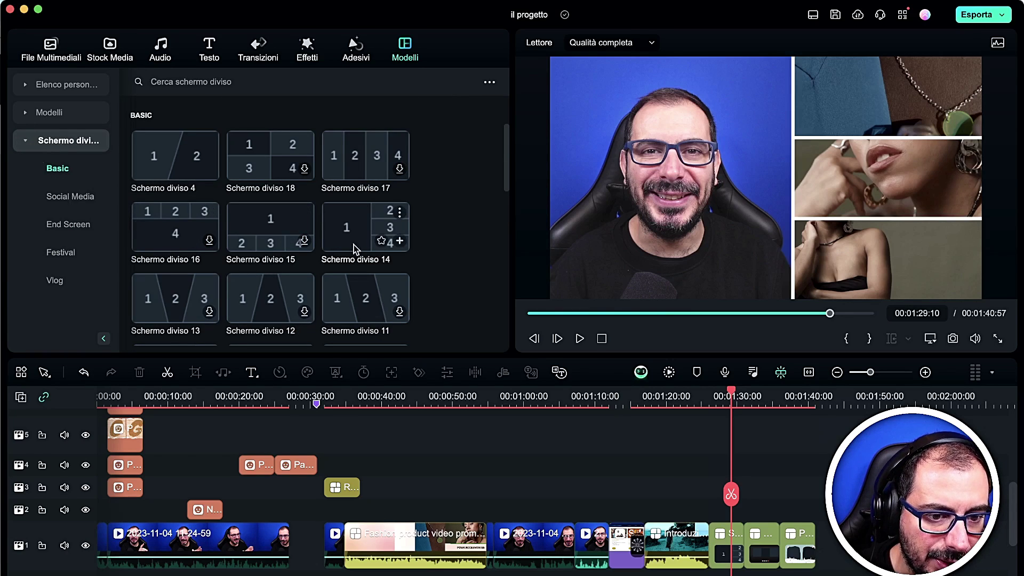
scroll(338, 241, down, 10)
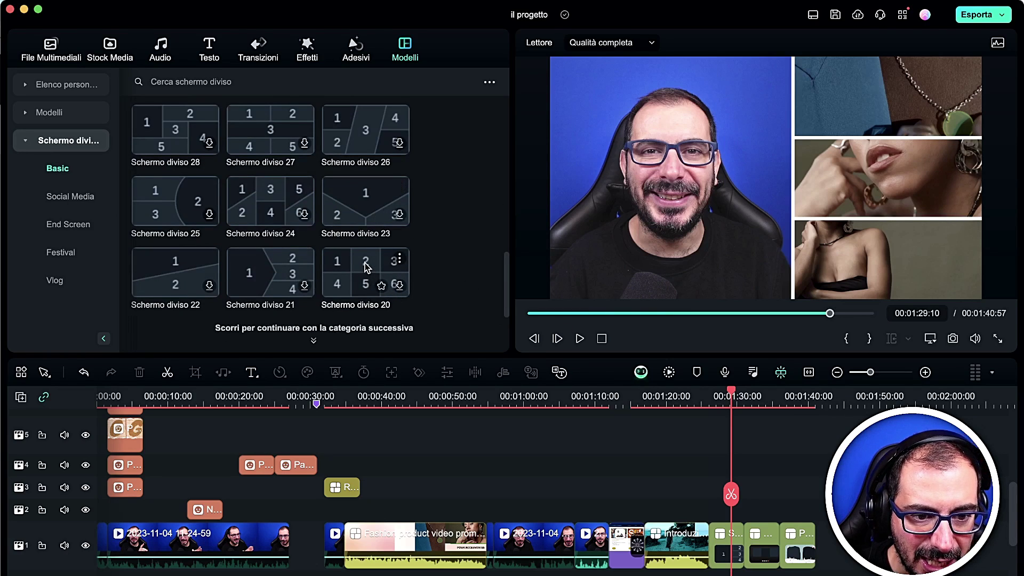
drag(367, 268, 826, 534)
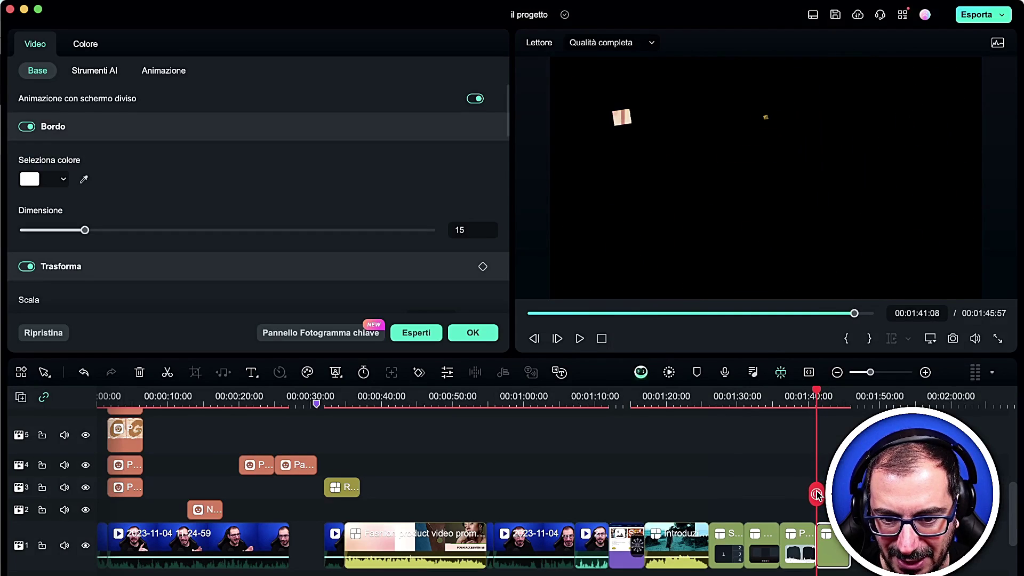
drag(817, 495, 823, 494)
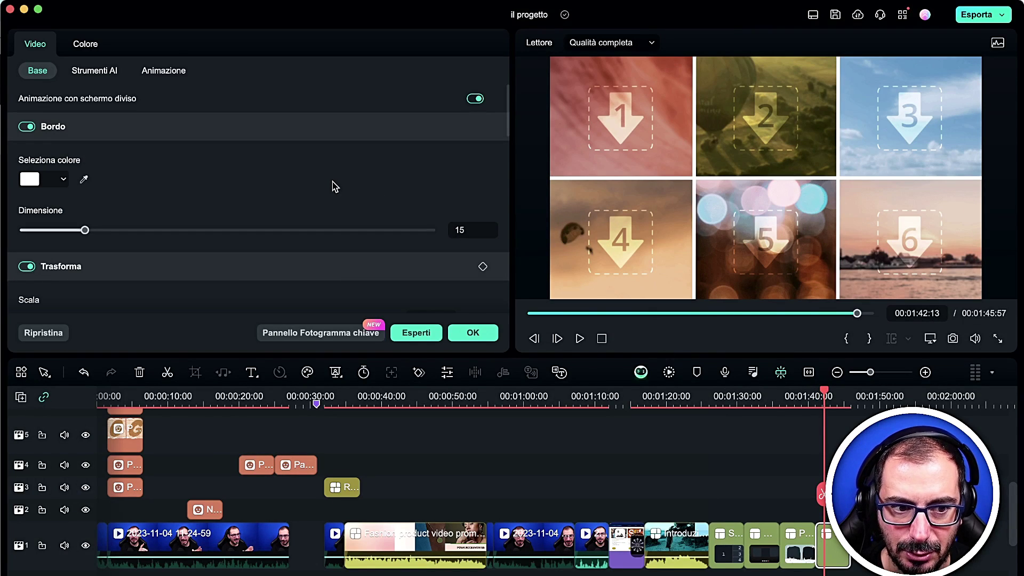
- Change the six-window split screen's border colour to dark pink and close its settings
click(55, 181)
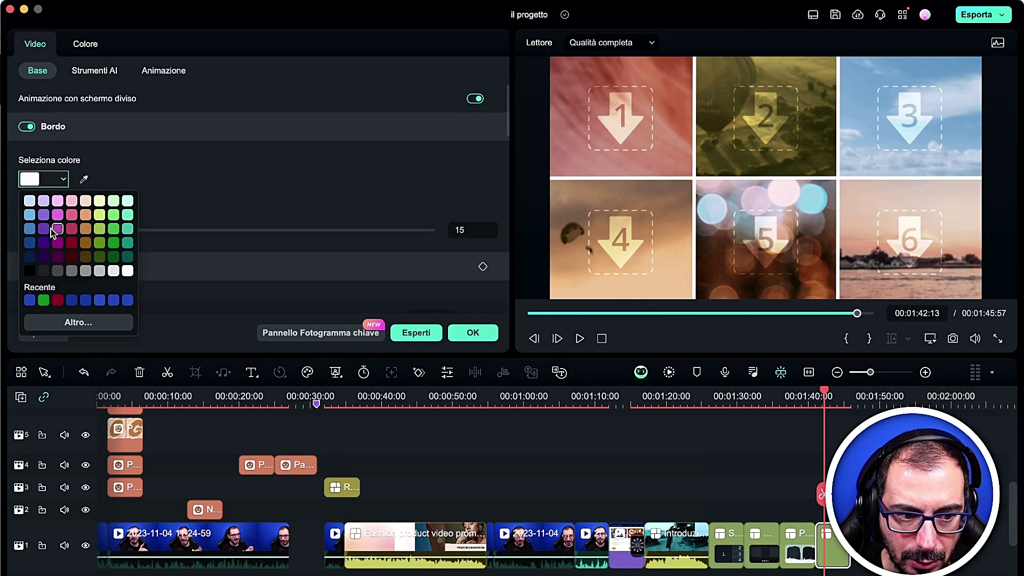
click(29, 224)
click(79, 233)
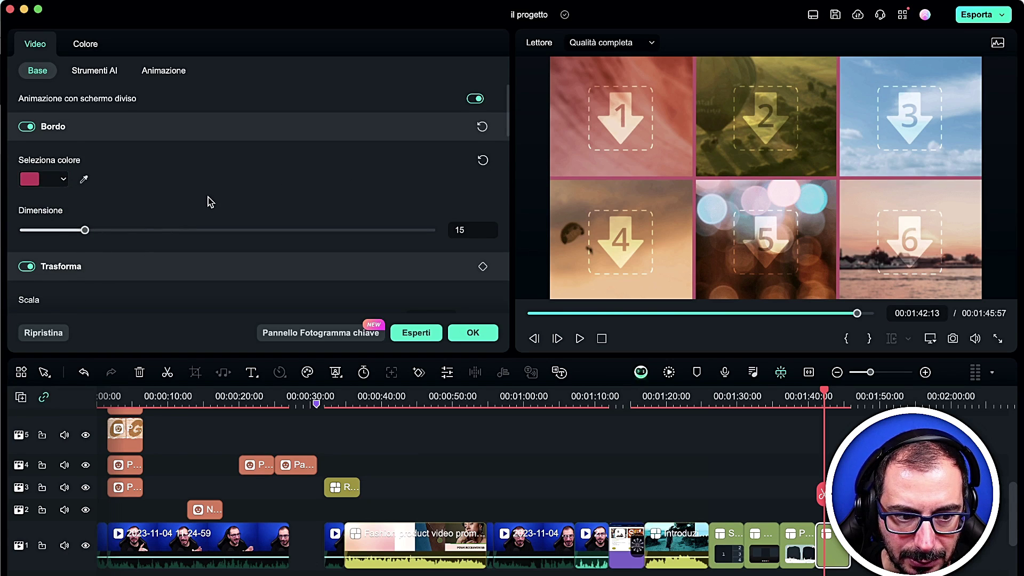
scroll(211, 202, down, 5)
click(473, 332)
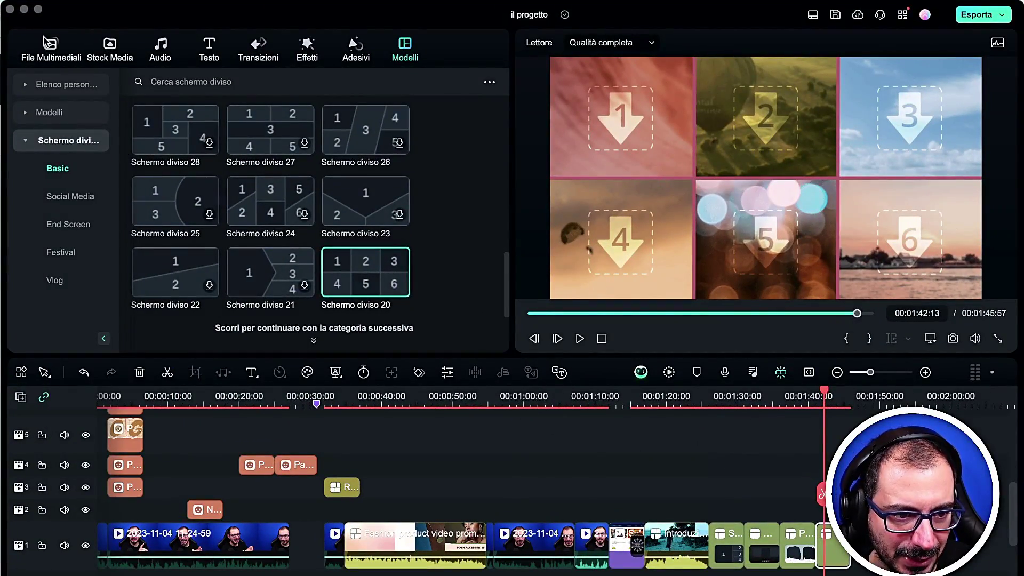
- Look at the Immagine AI (Beta) tool in the project media and close it
click(48, 66)
click(217, 85)
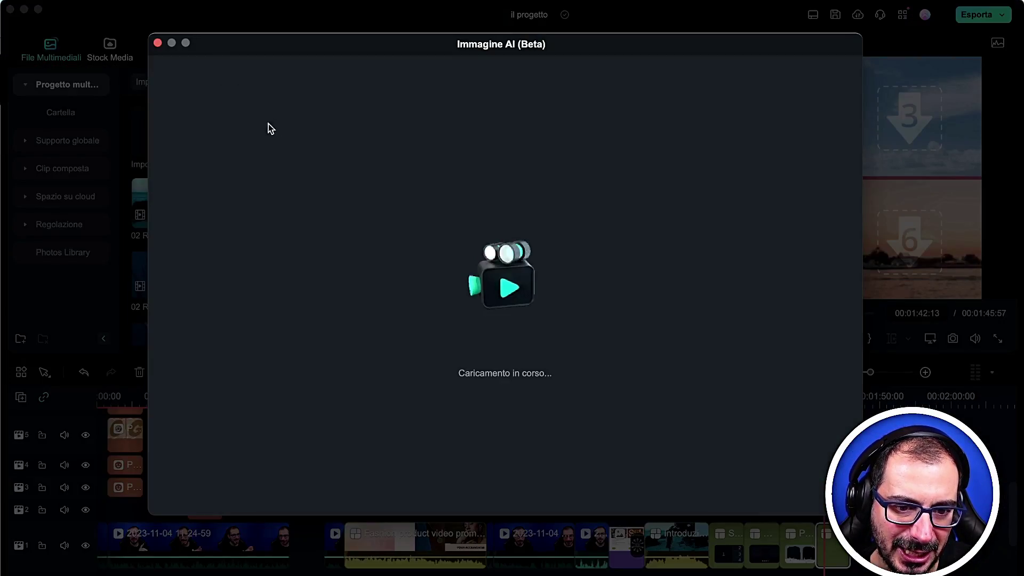
click(157, 42)
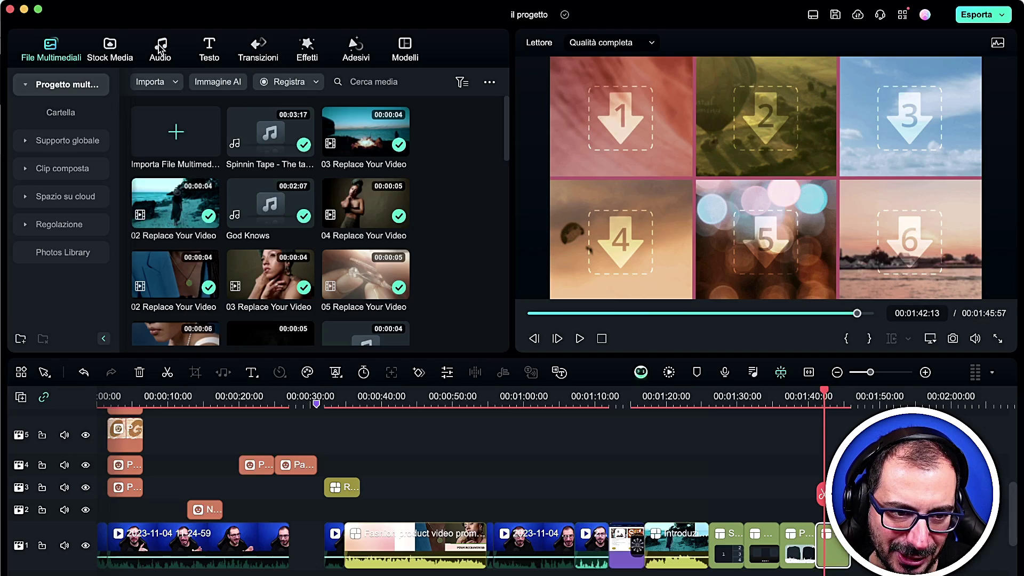
- Start the PC screen recorder and reduce its capture area to a custom size of 2712 × 1762
click(289, 86)
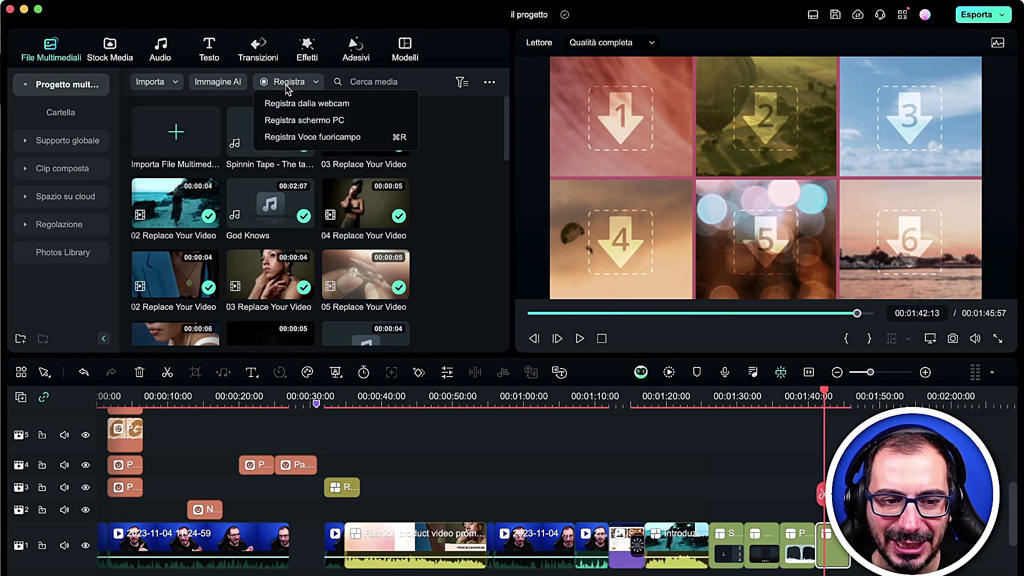
click(308, 122)
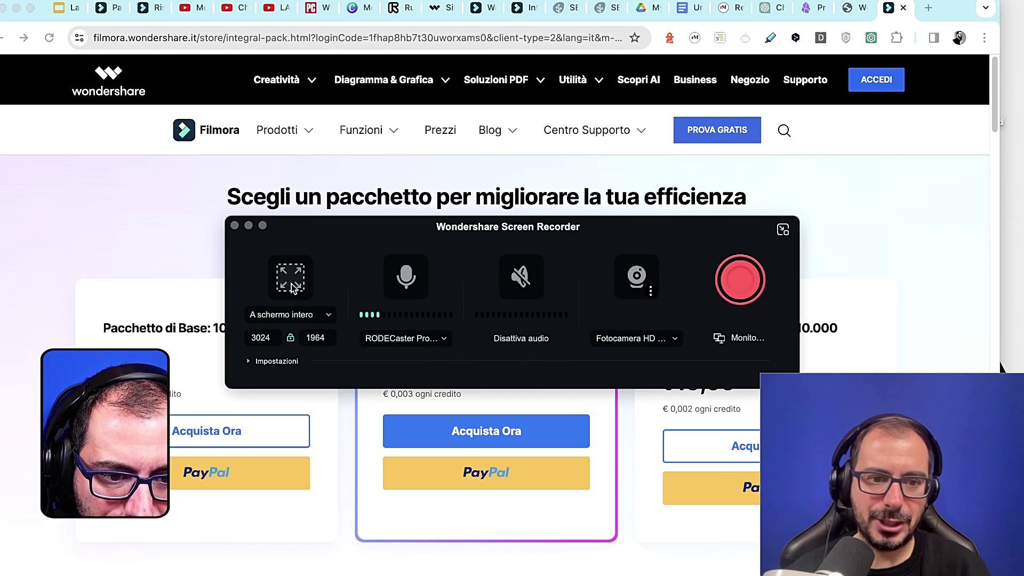
click(309, 315)
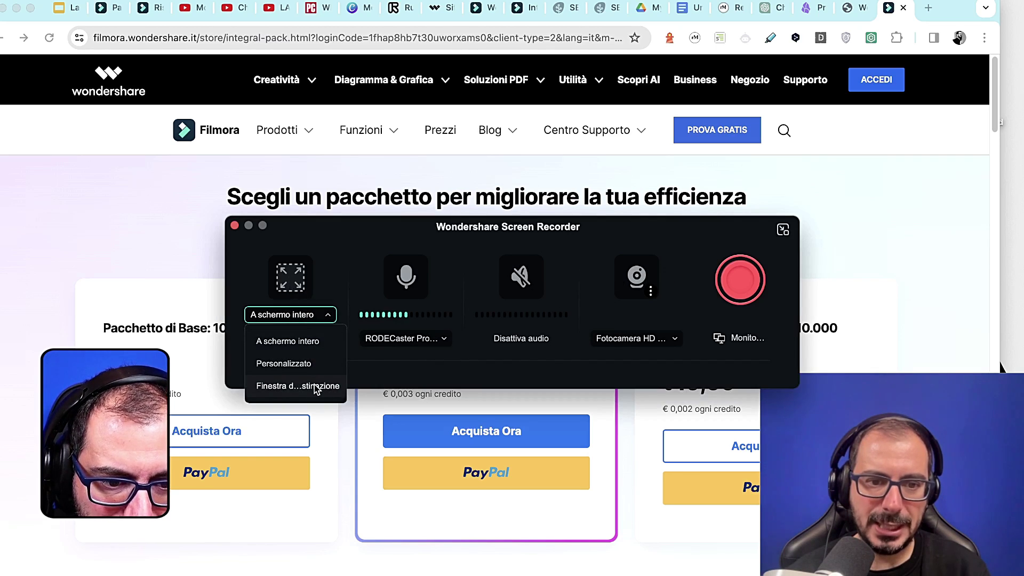
click(327, 314)
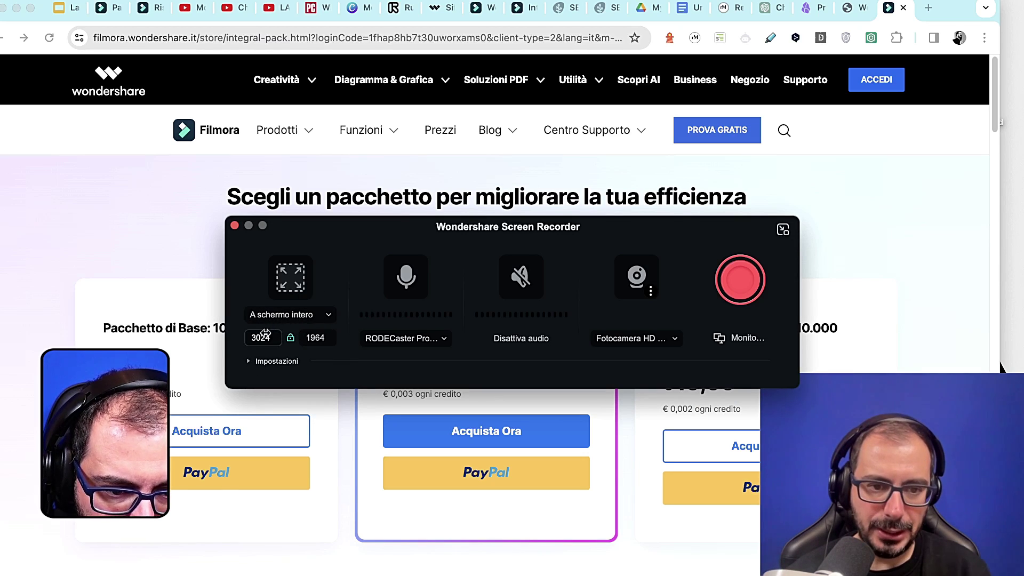
drag(276, 333, 187, 332)
drag(253, 335, 212, 331)
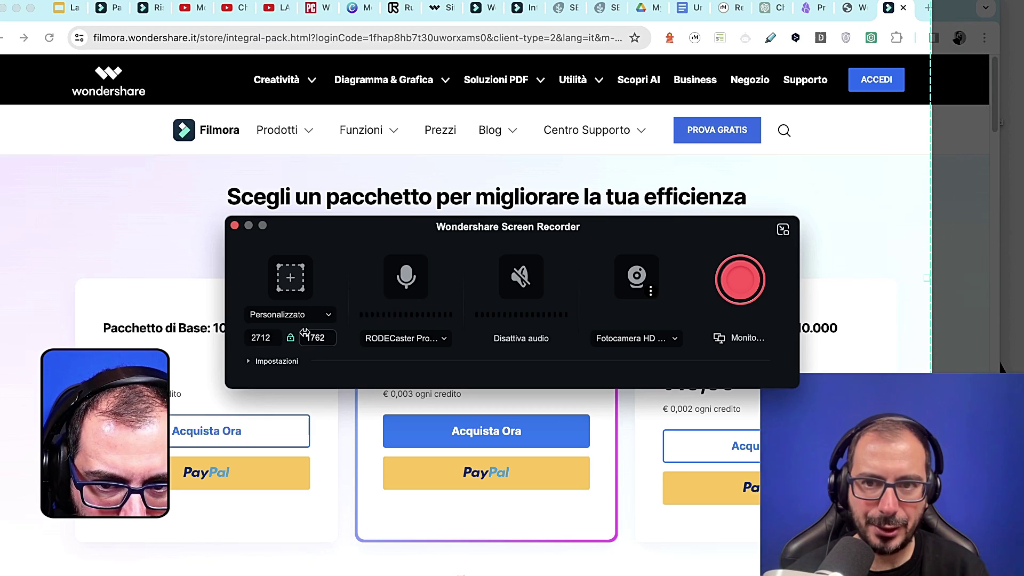
- Expand the recorder's settings, stop hiding mouse movements, and show mouse clicks with the red highlight
click(260, 363)
drag(457, 241, 417, 84)
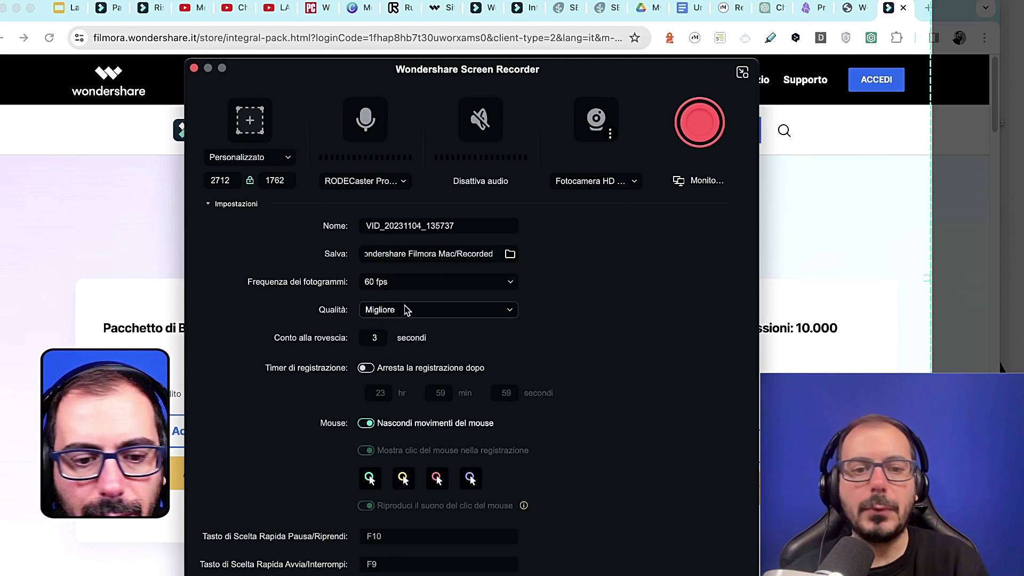
click(465, 424)
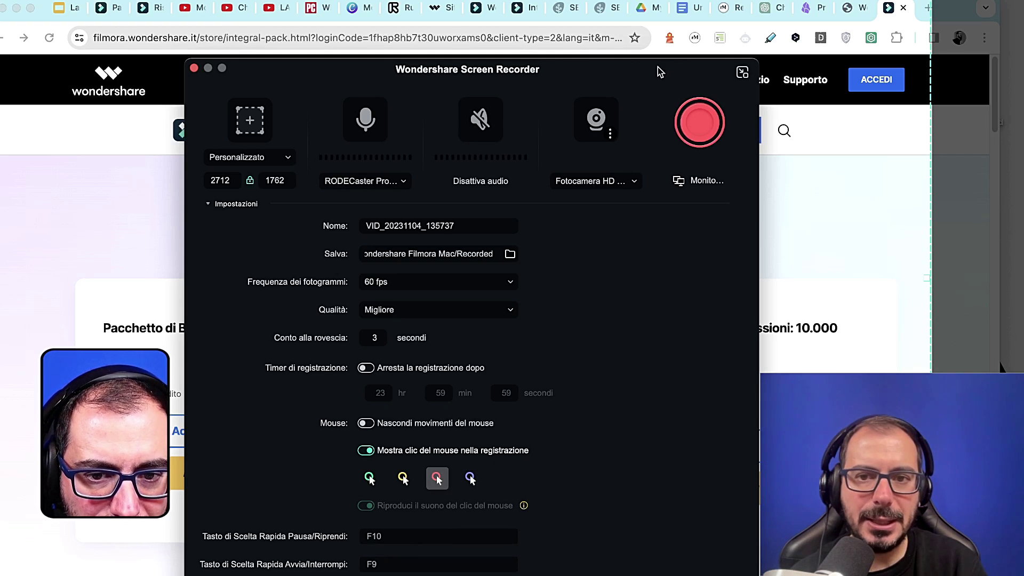
- Start the screen recording and capture sample clicks, a context menu and a heading text selection on the Filmora credit-package page
drag(658, 66, 657, 6)
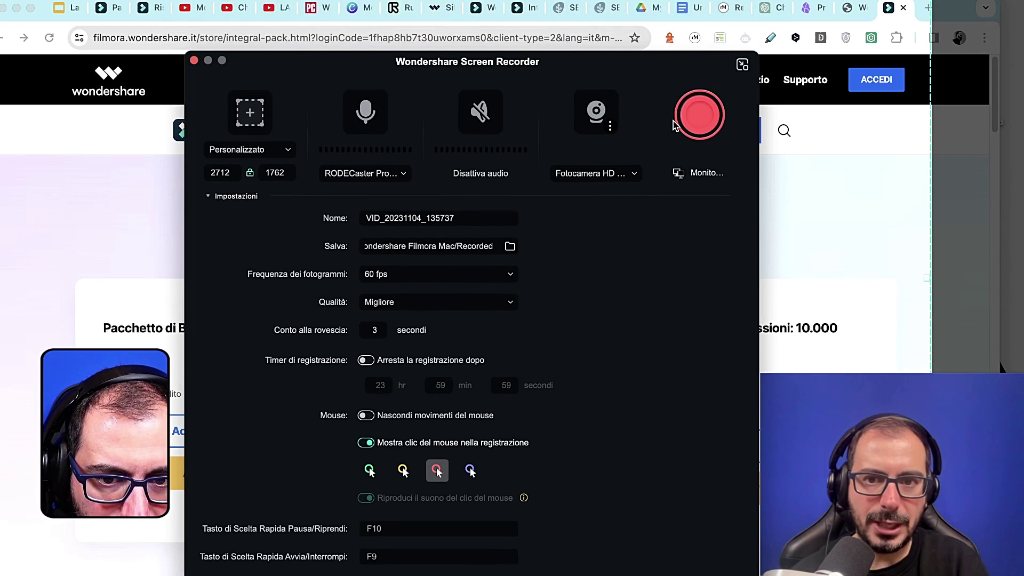
click(696, 129)
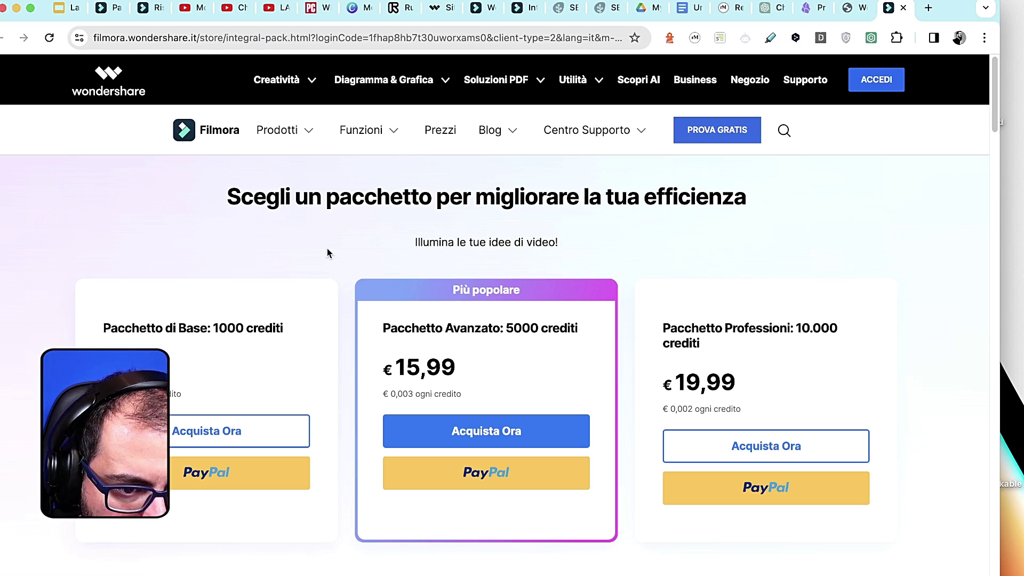
right_click(396, 248)
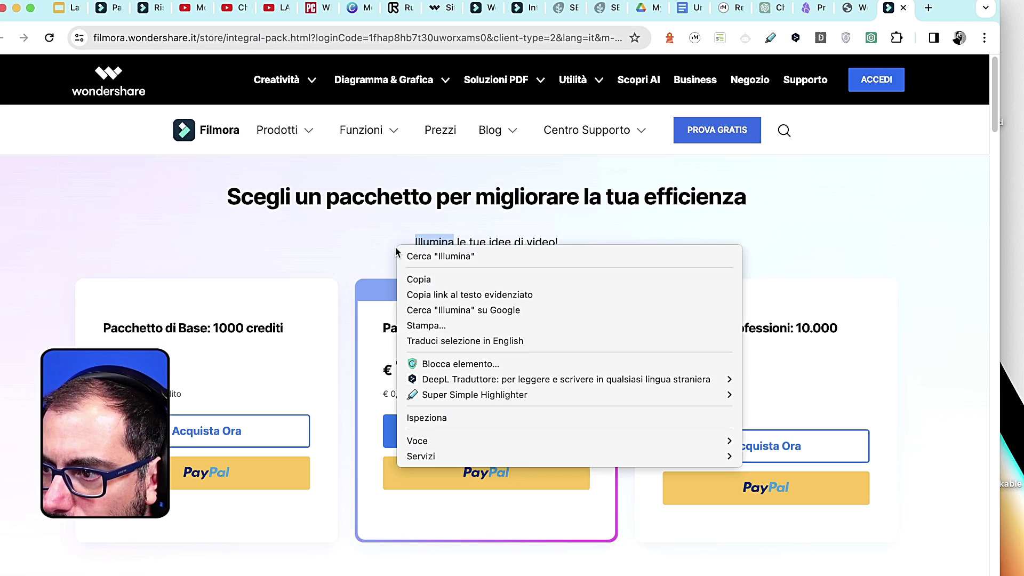
click(344, 247)
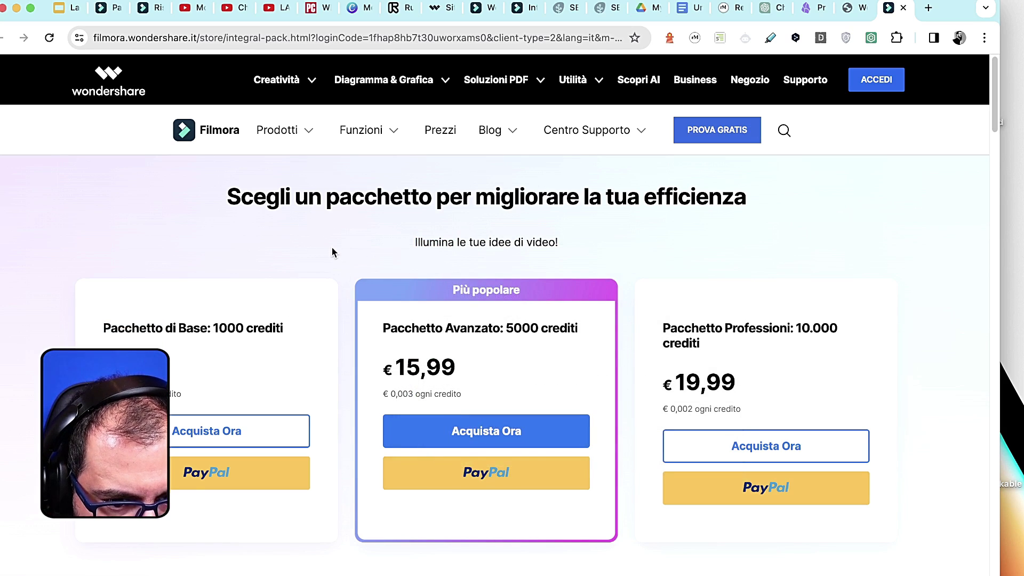
drag(329, 201, 538, 202)
click(671, 246)
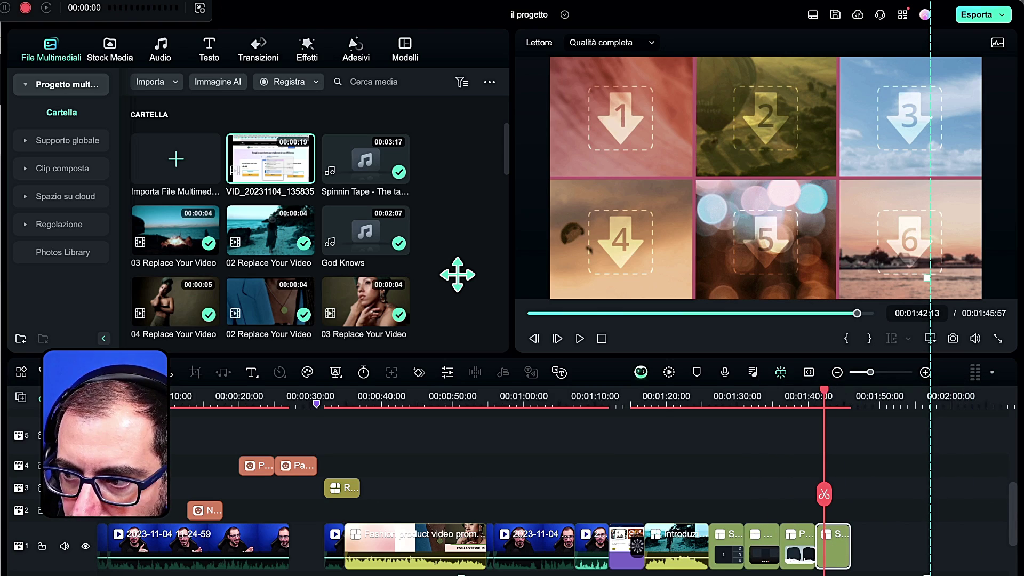
- Select all clips on the main timeline and remove them so it is empty
click(740, 460)
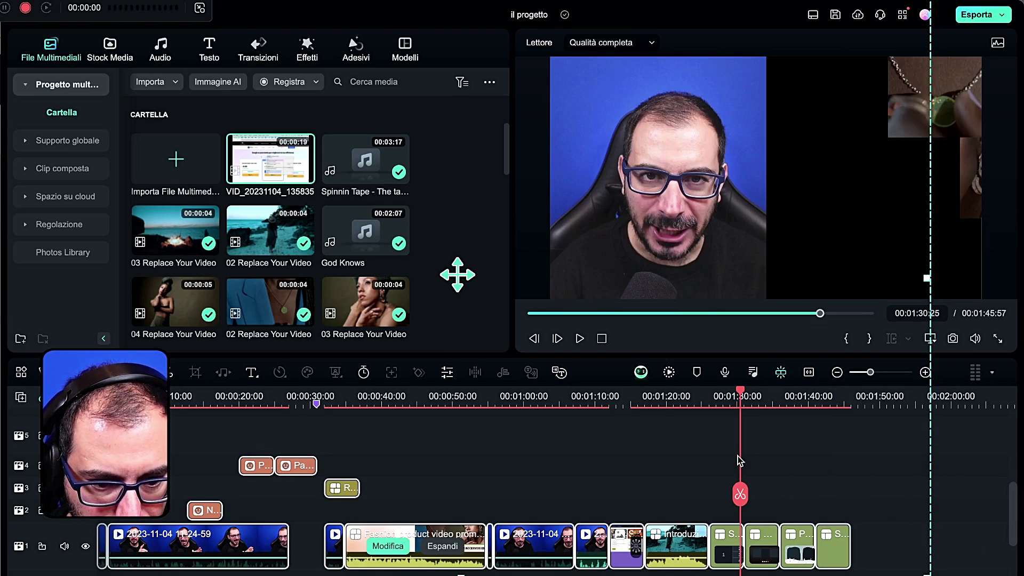
scroll(734, 467, down, 3)
scroll(731, 471, down, 2)
scroll(731, 471, up, 5)
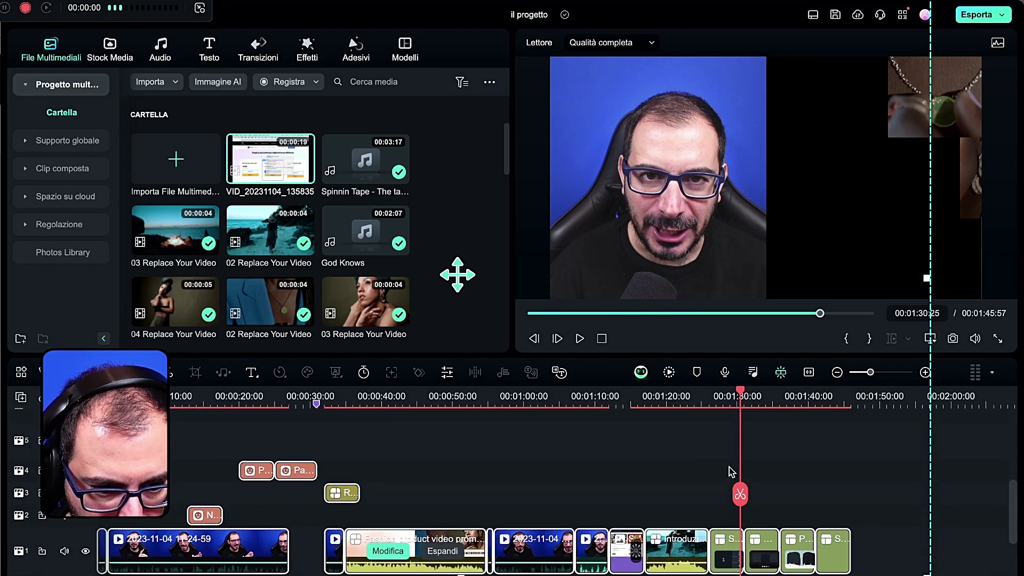
scroll(731, 470, right, 5)
key(super+z)
key(super+z)
key(super+z)
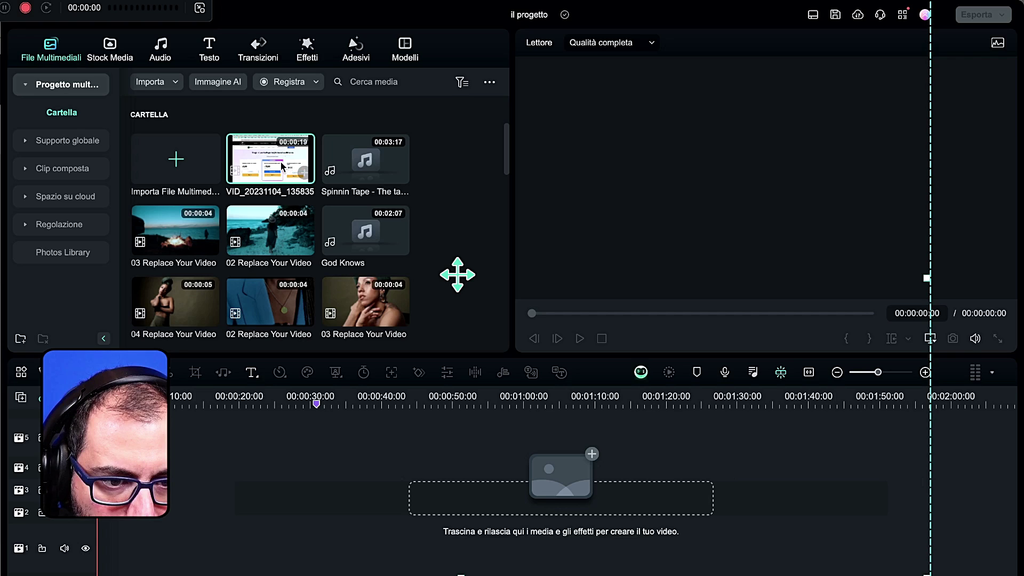
- Place the VID_20231104_135835 recording on the timeline and delete the empty tracks
drag(288, 165, 202, 439)
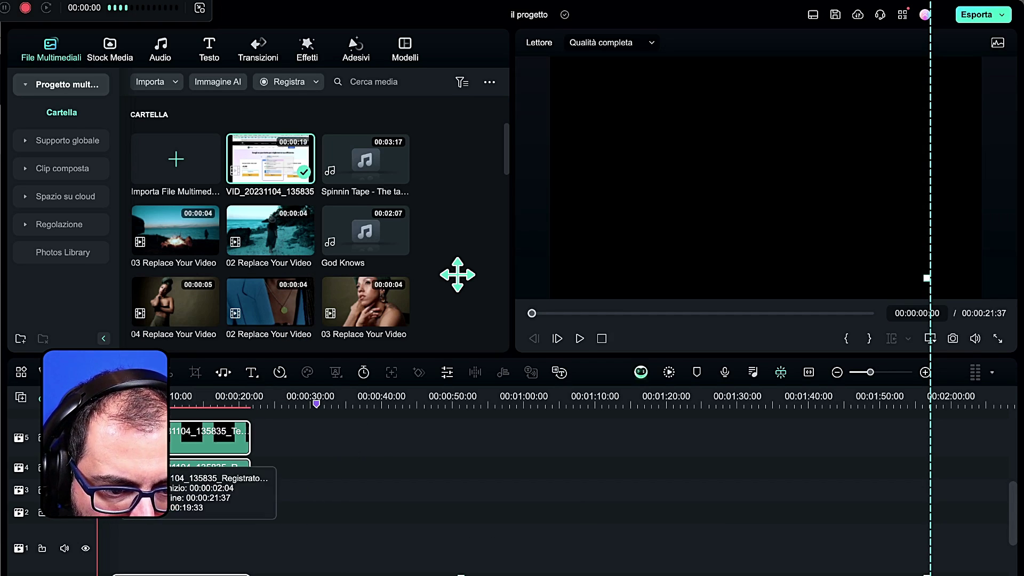
right_click(131, 443)
right_click(85, 518)
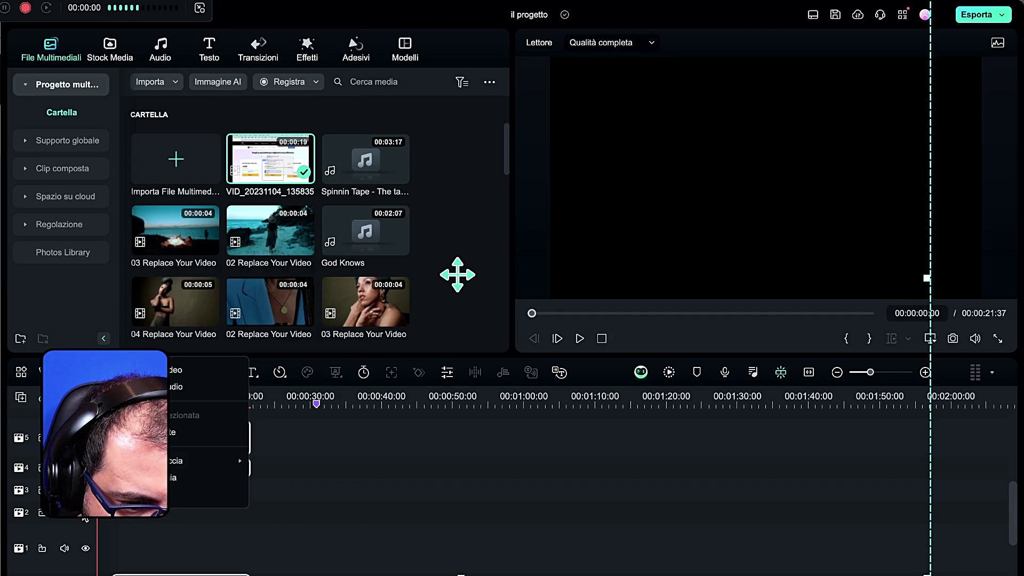
click(208, 432)
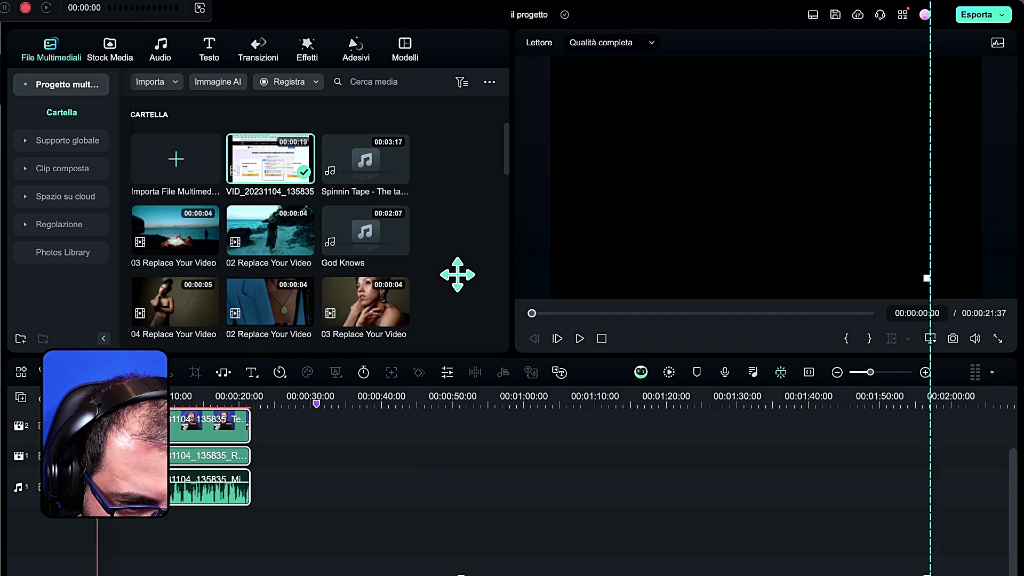
- Shrink the webcam overlay on the recording into the lower-right corner of the video frame
click(218, 464)
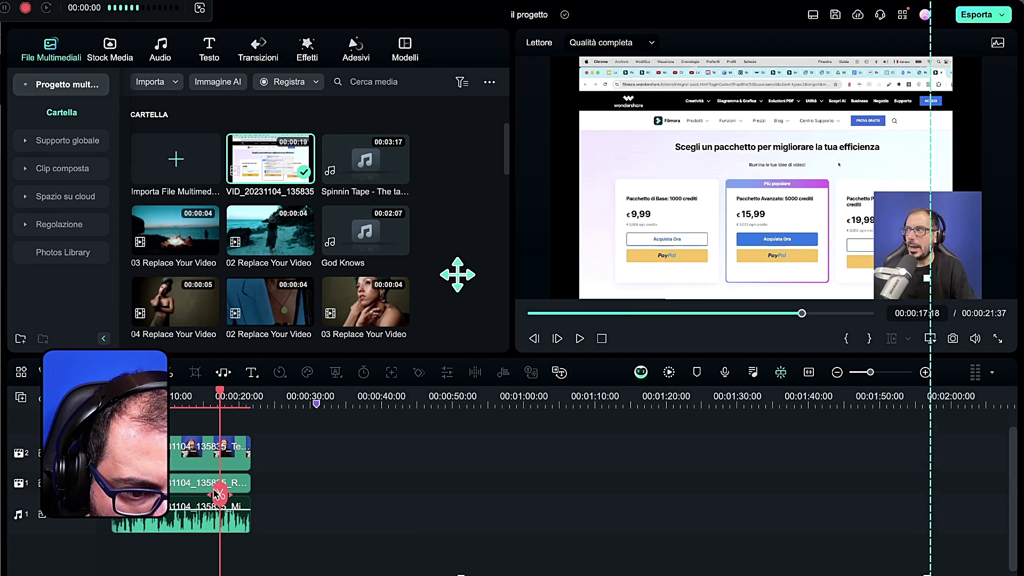
click(206, 491)
drag(206, 491, 123, 491)
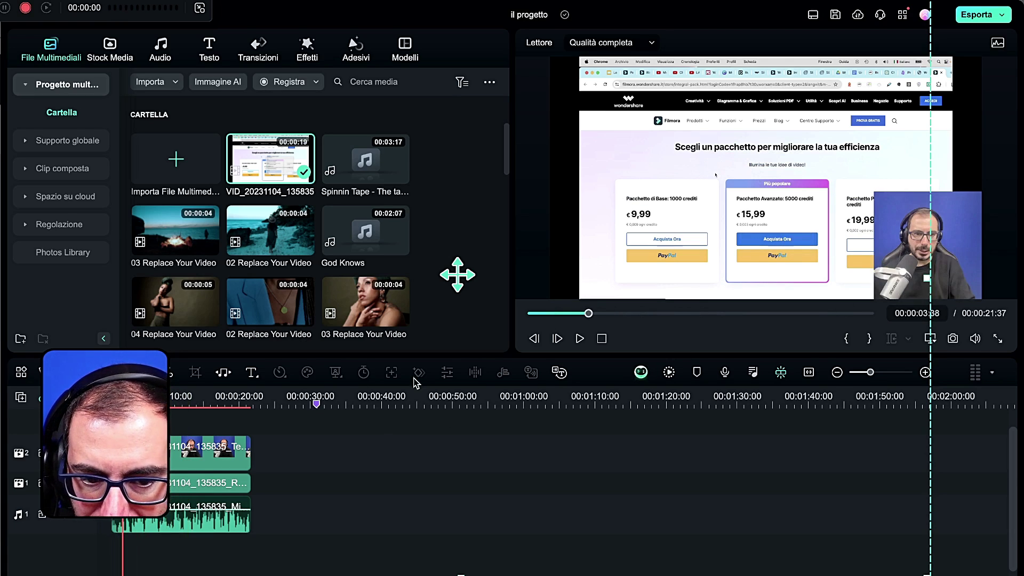
click(176, 446)
click(472, 336)
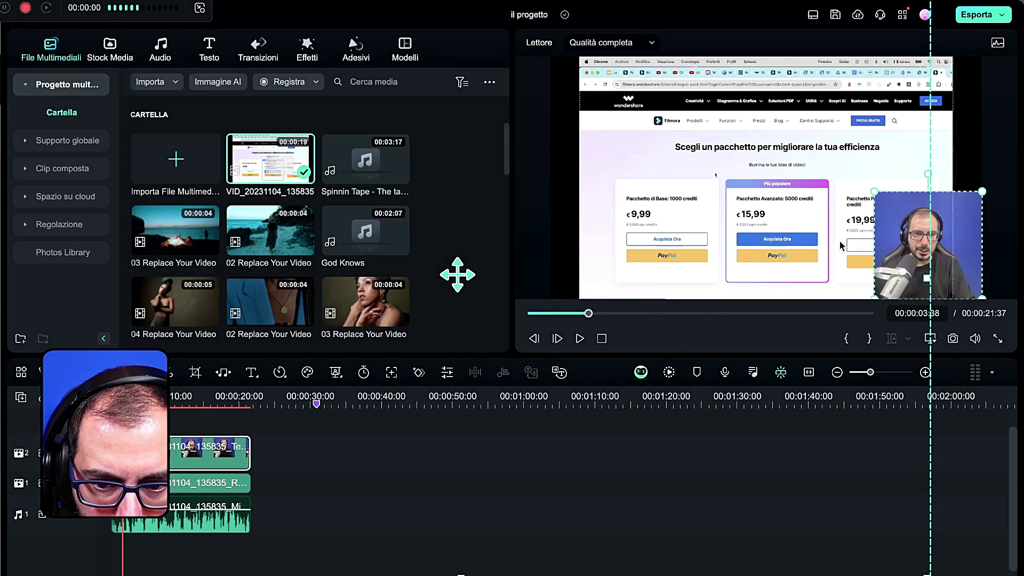
drag(880, 194, 907, 224)
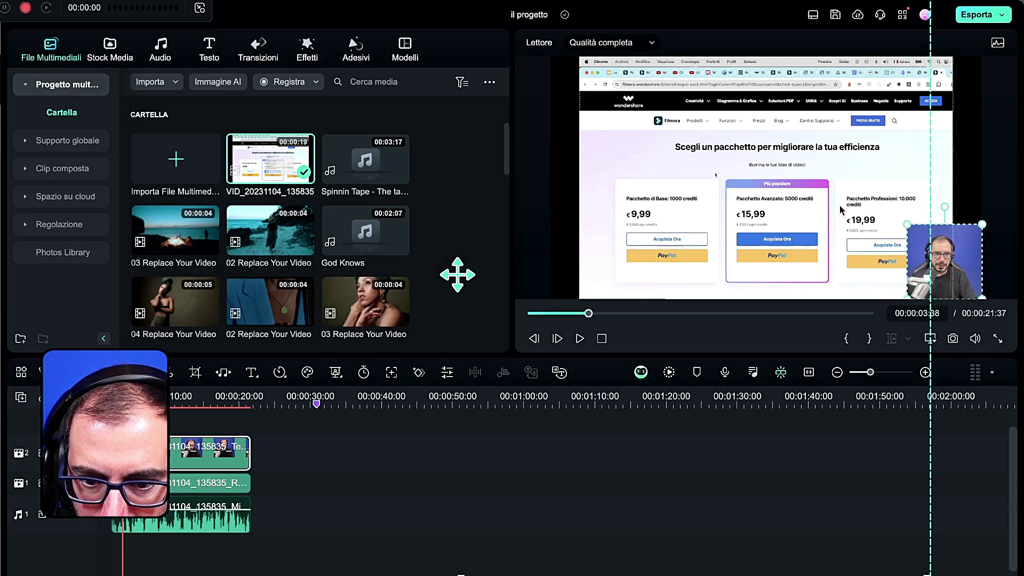
- Align the screen recording with the frame's left edge and enlarge it to fill the full frame width
click(795, 166)
drag(796, 165, 766, 165)
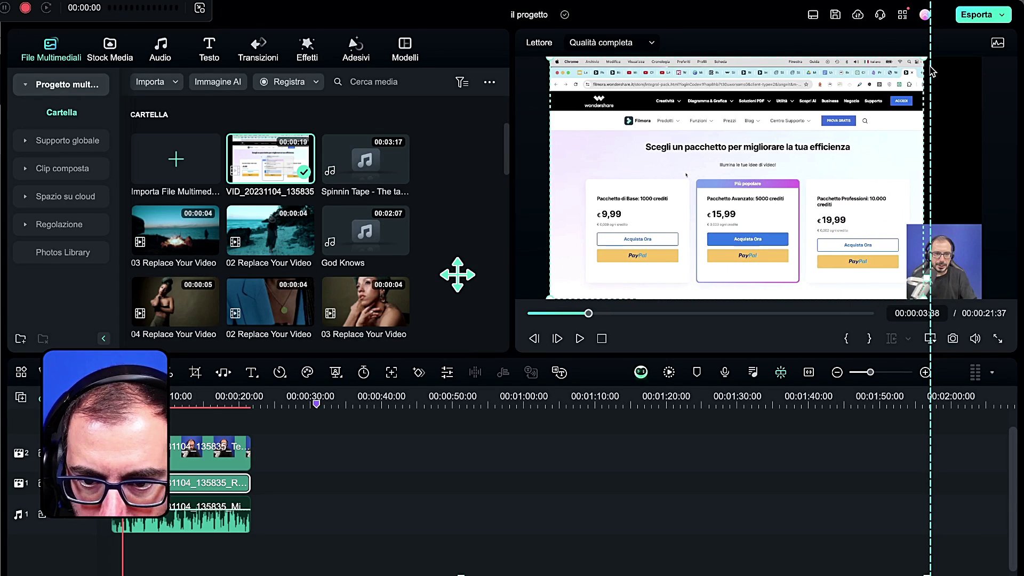
drag(924, 57, 984, 19)
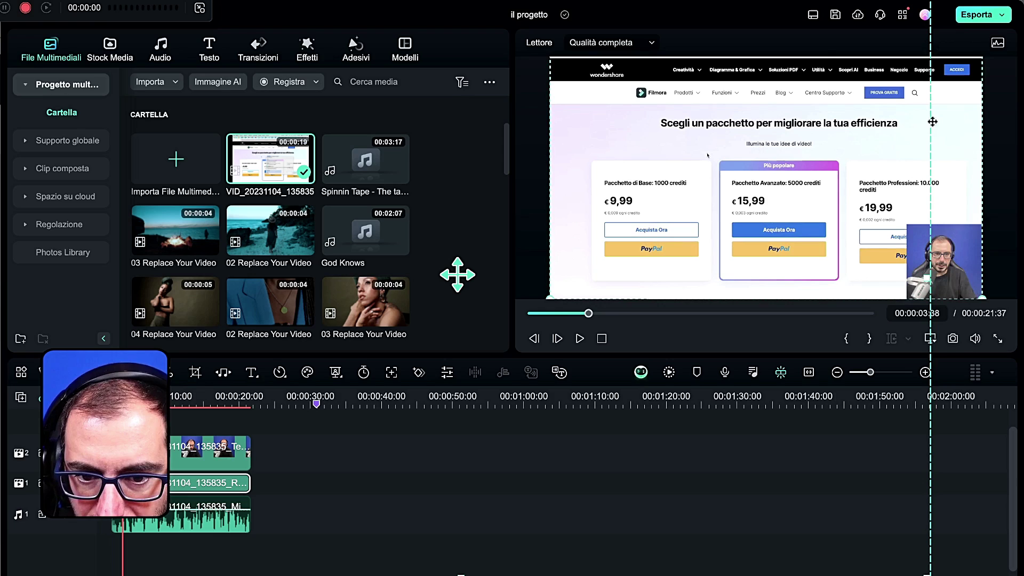
- Play part of the timeline to check the resized webcam overlay against the screen recording
click(229, 452)
key(space)
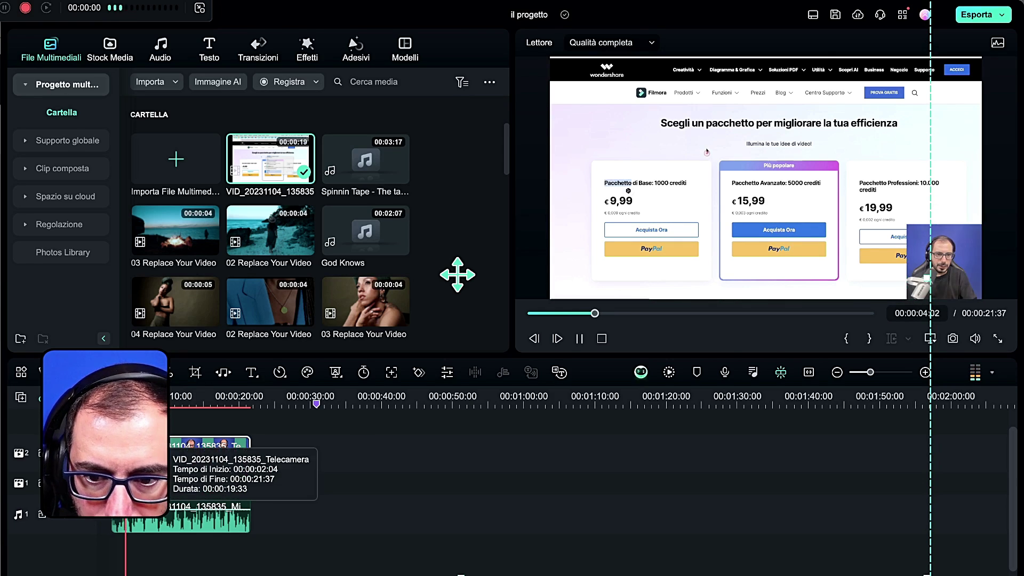
key(space)
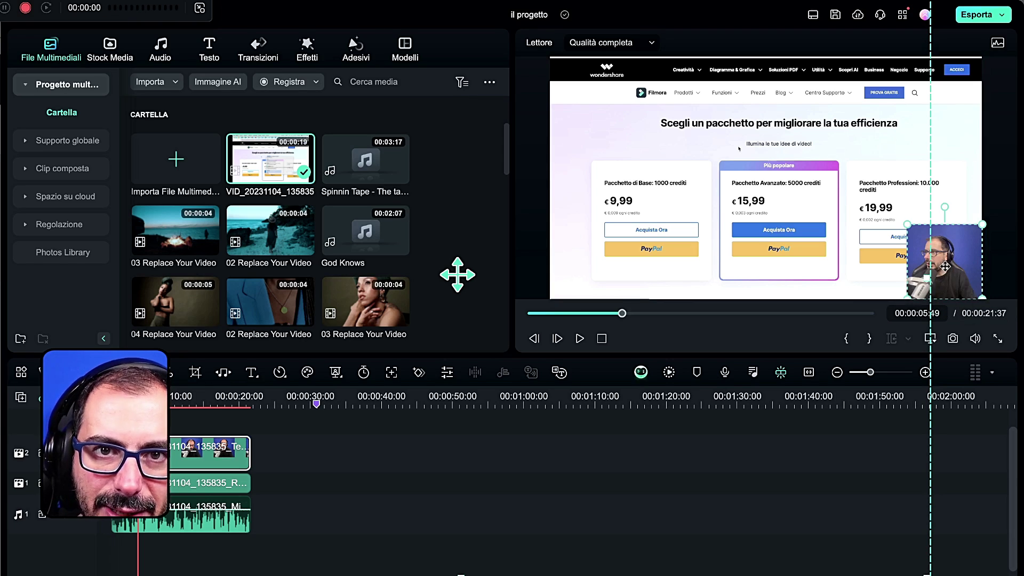
click(322, 441)
- Apply a circle mask to the webcam clip and set the mask width to 30%
click(194, 410)
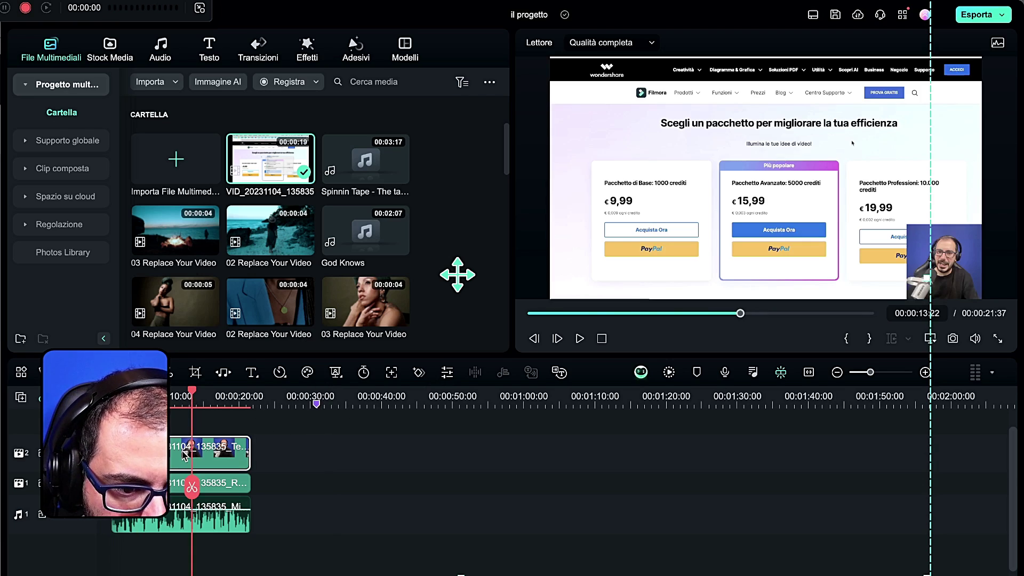
double_click(209, 453)
click(101, 71)
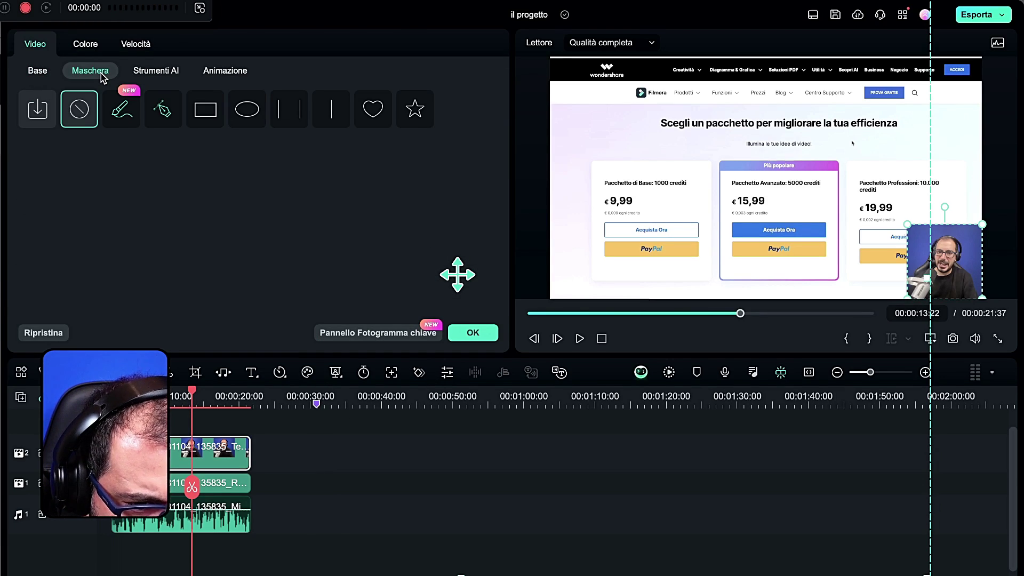
click(236, 123)
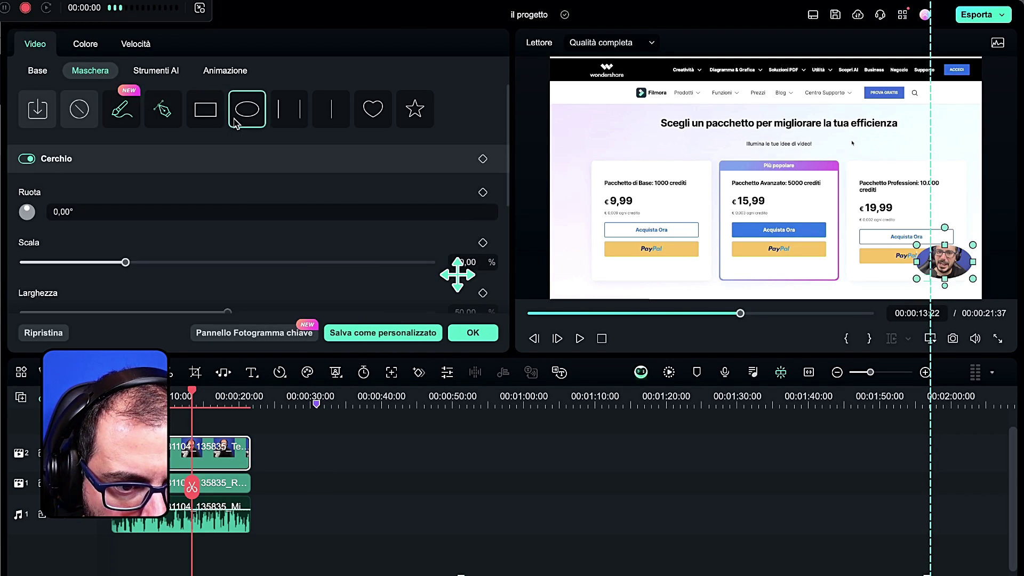
scroll(149, 254, down, 2)
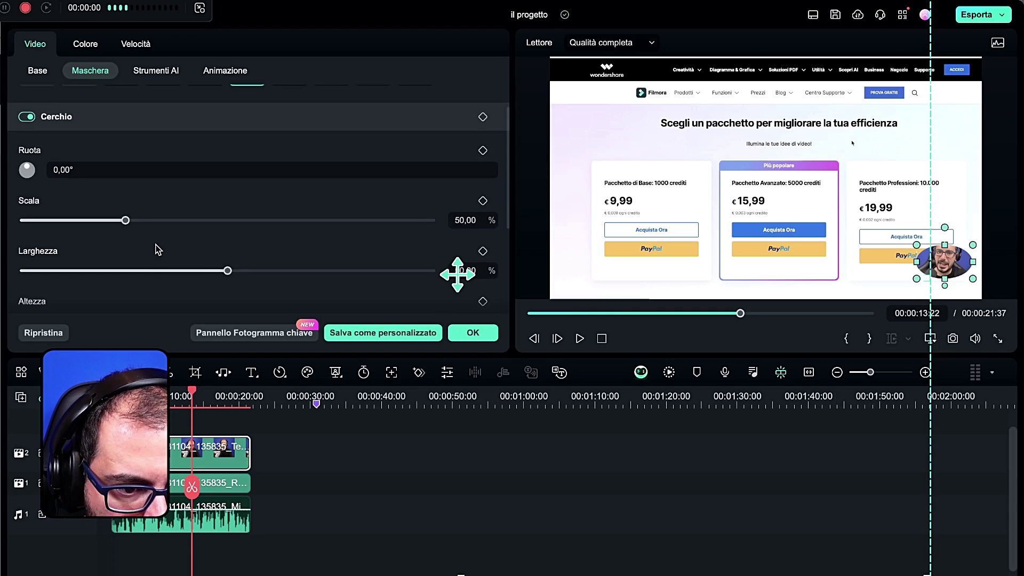
scroll(175, 139, down, 4)
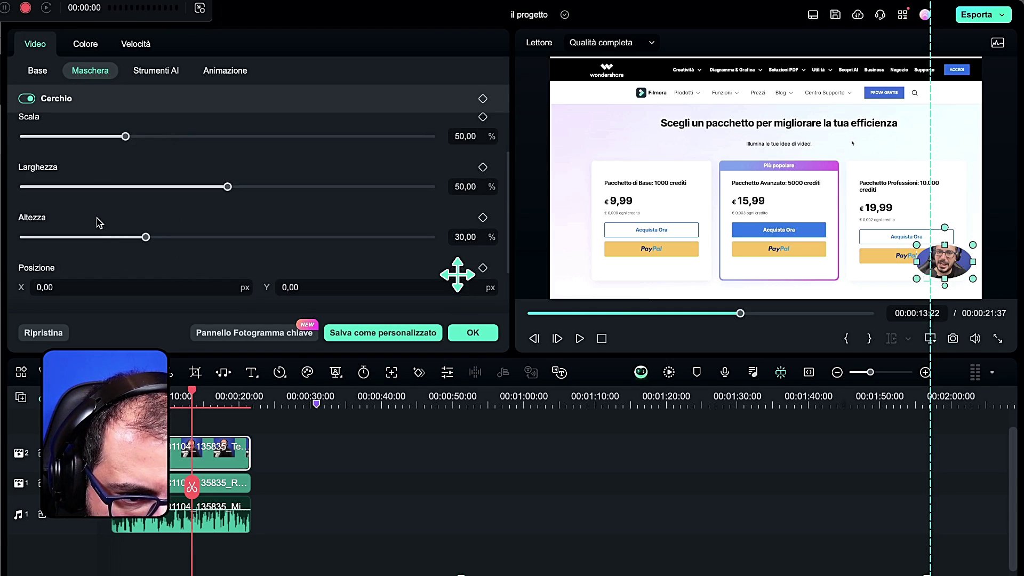
drag(235, 179, 177, 181)
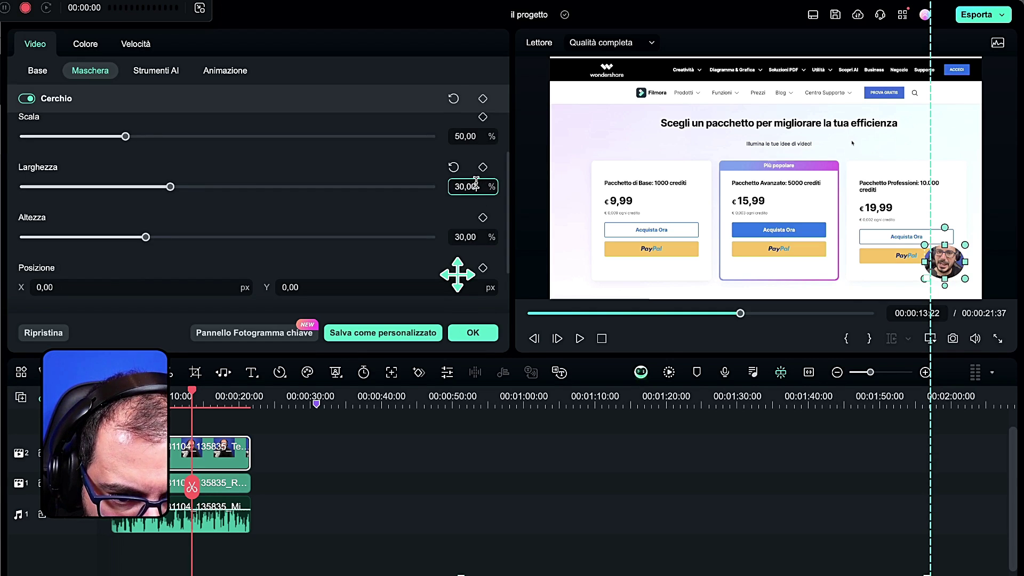
key(Return)
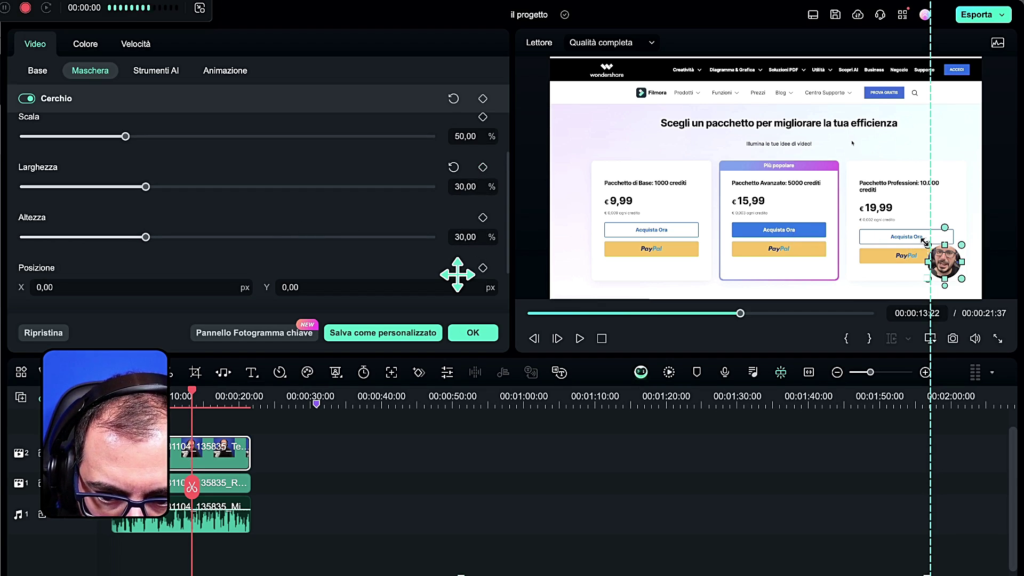
- Enlarge the webcam's circle mask to a scale of about 87%, check it at an earlier frame and accept it
drag(925, 242, 905, 230)
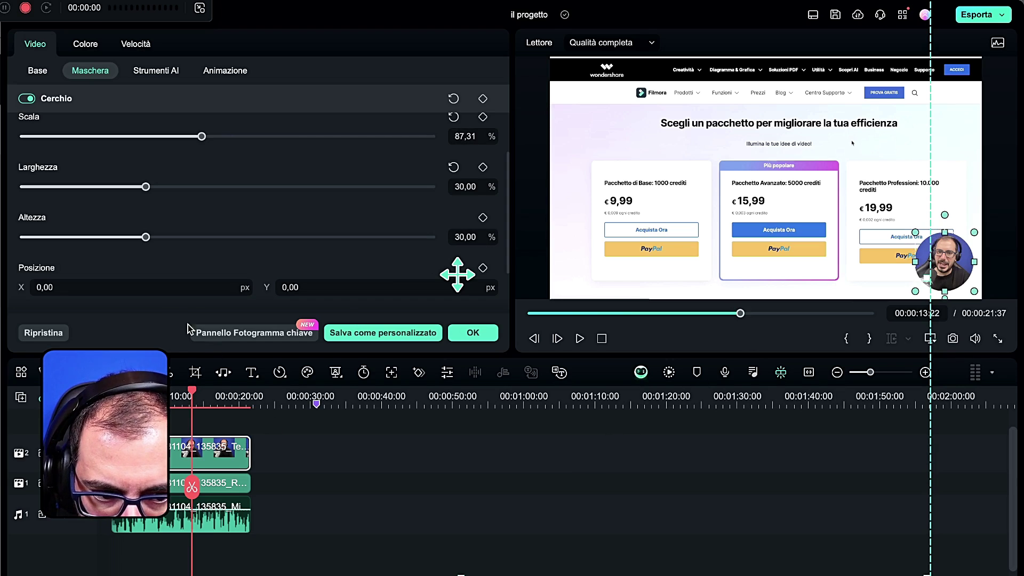
drag(190, 487, 163, 487)
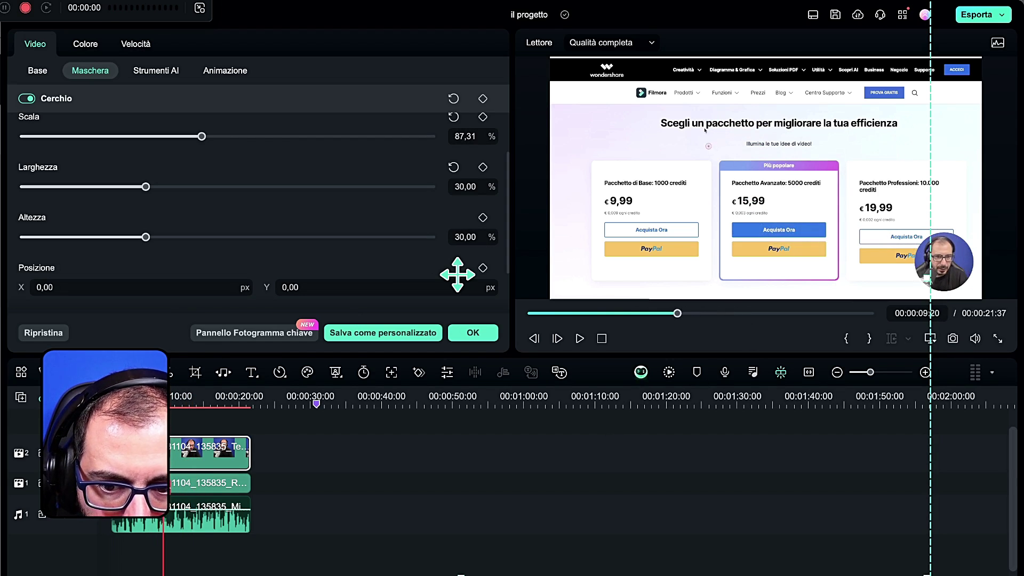
click(468, 333)
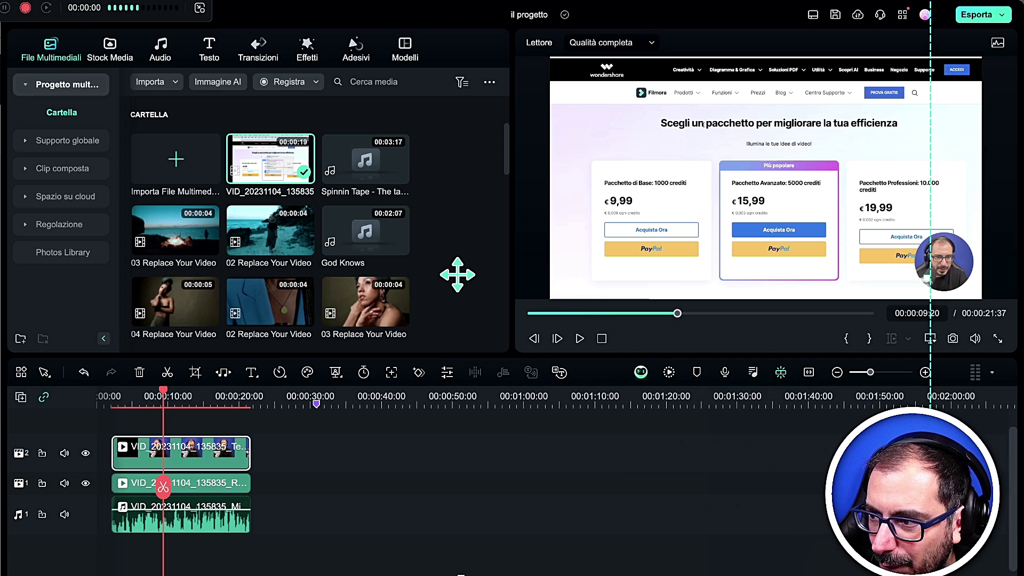
- Look through my cloud media files for a circle frame image
scroll(105, 442, up, 1)
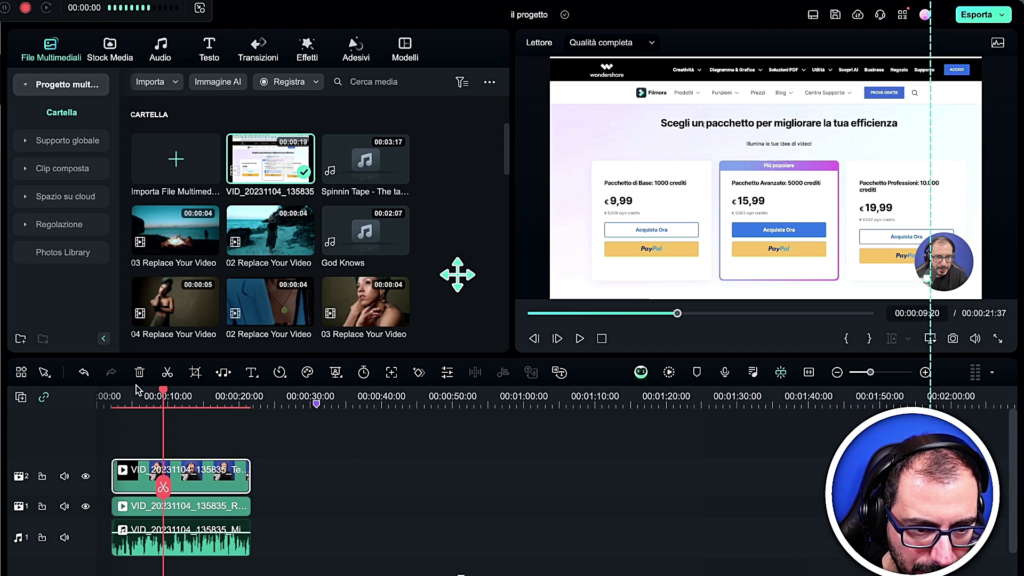
click(78, 169)
click(28, 195)
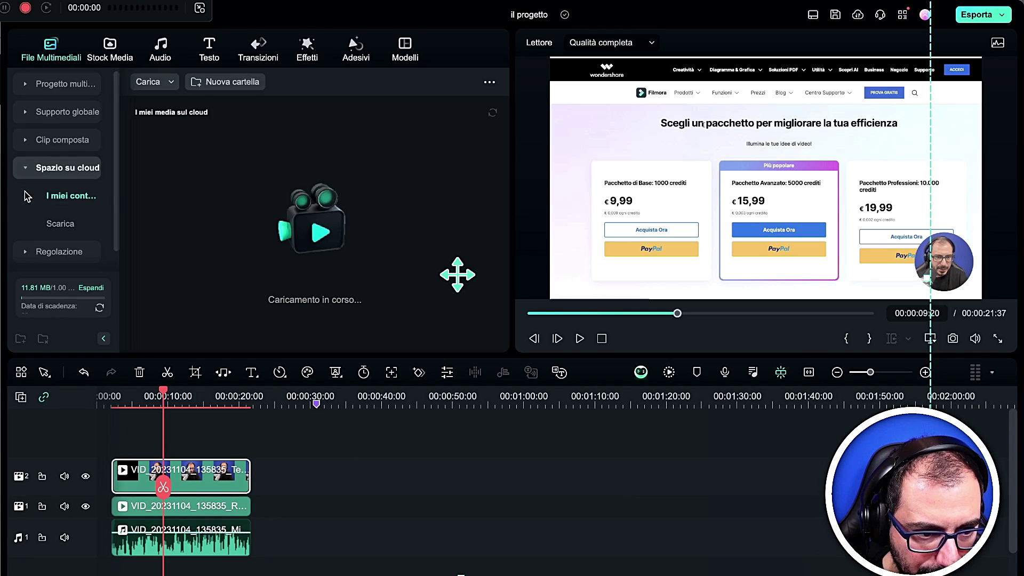
scroll(181, 229, down, 3)
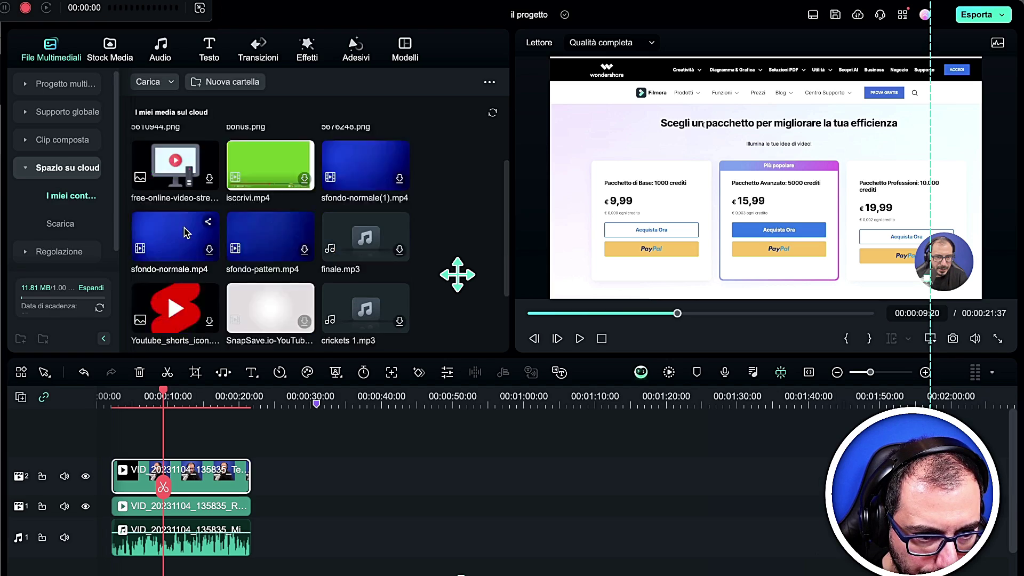
scroll(184, 232, up, 3)
scroll(186, 234, down, 5)
scroll(187, 233, down, 1)
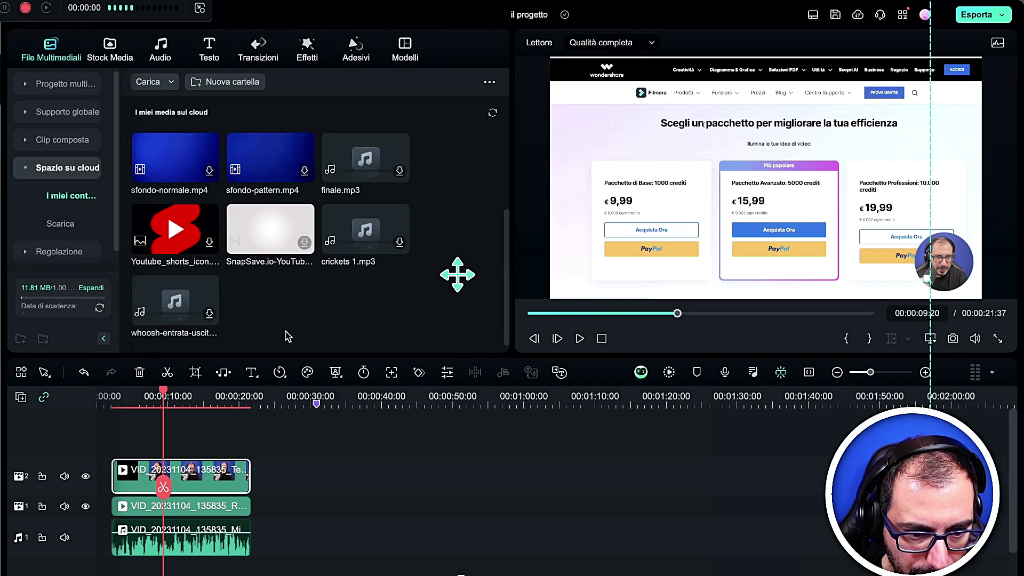
scroll(317, 311, up, 5)
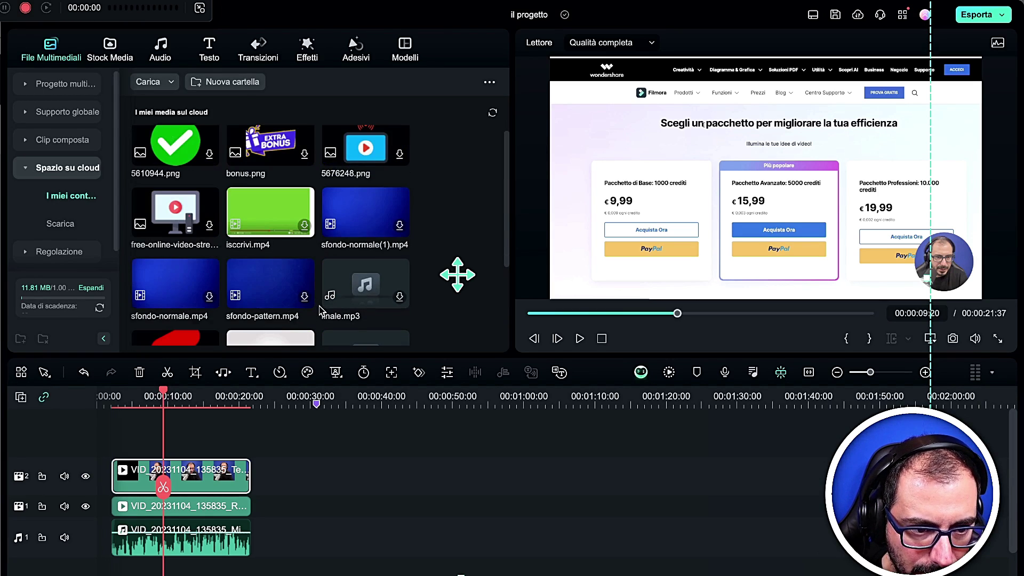
- Upload the Circolo.png file to the cloud media space
click(169, 83)
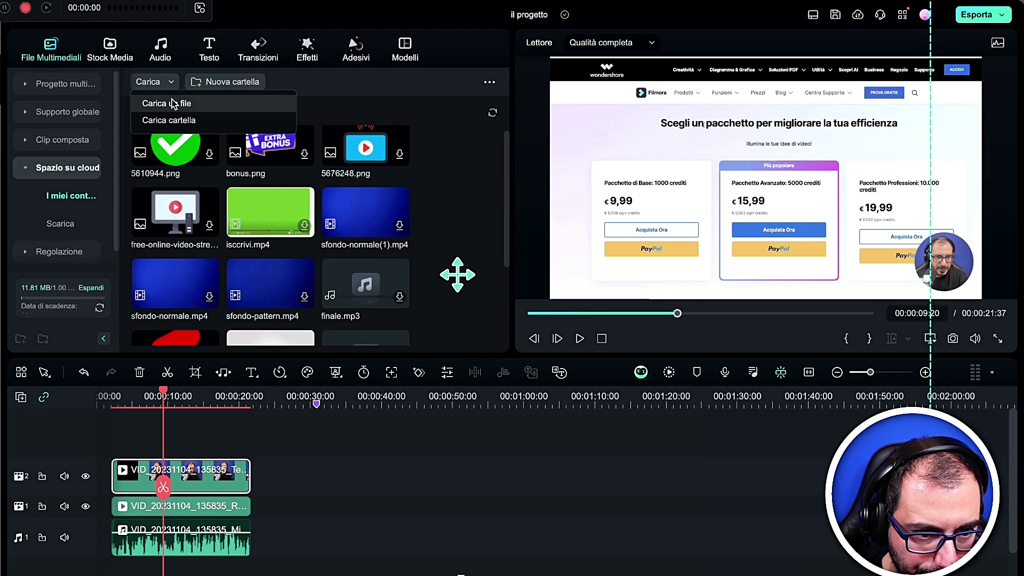
click(169, 102)
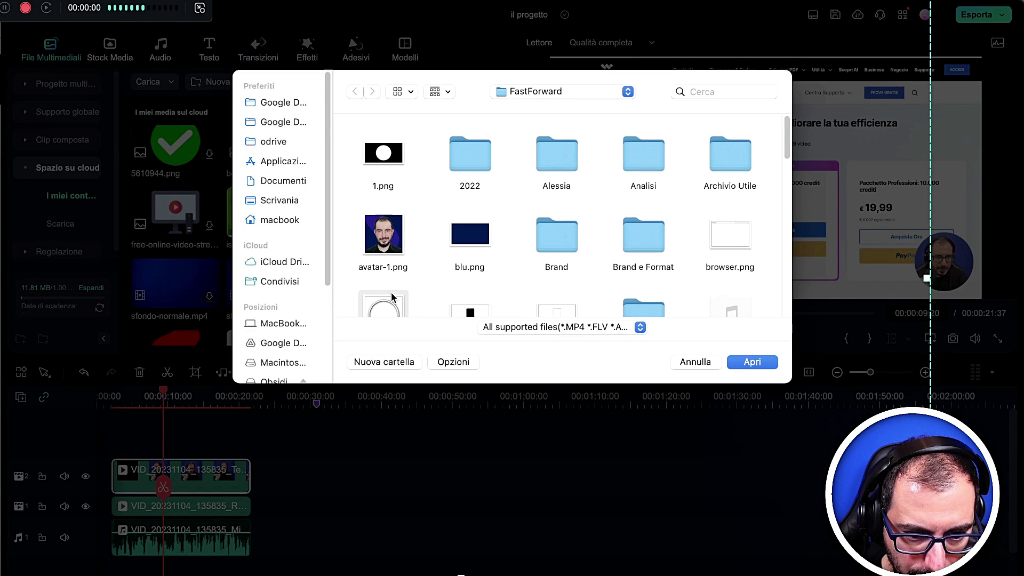
scroll(405, 293, down, 2)
click(747, 362)
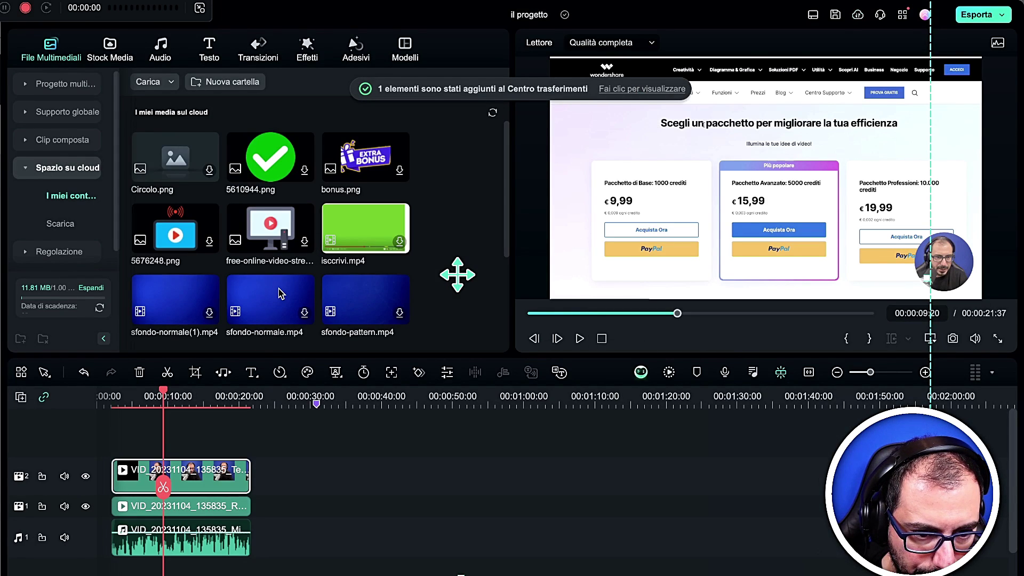
- Download Circolo.png from the cloud, place it on a track above the webcam clip and extend it to the recording's end
click(173, 170)
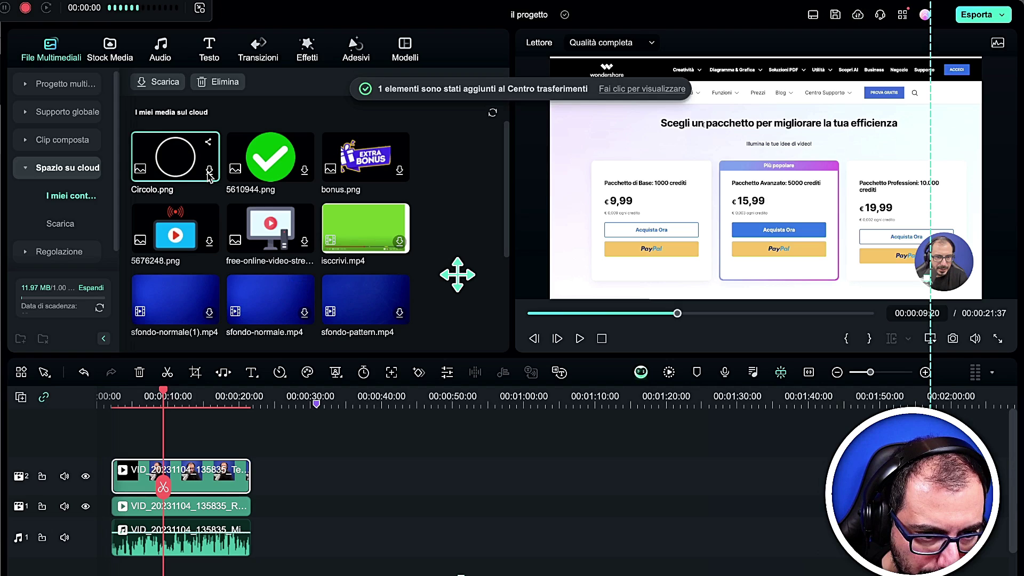
click(84, 223)
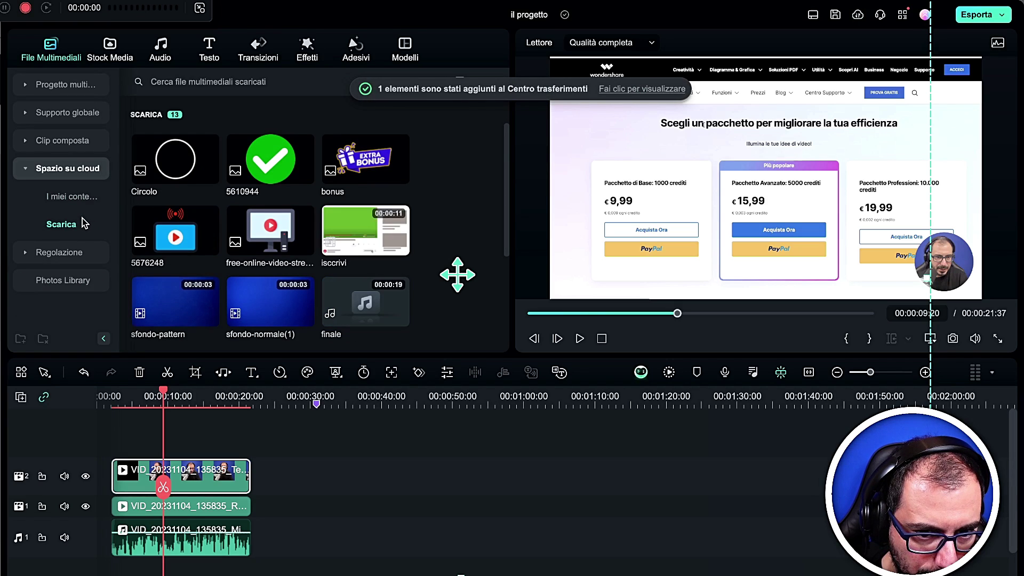
drag(176, 160, 131, 429)
drag(145, 473, 250, 473)
- Move the Circolo ring onto the webcam overlay and shrink it to frame the circular webcam image
double_click(210, 473)
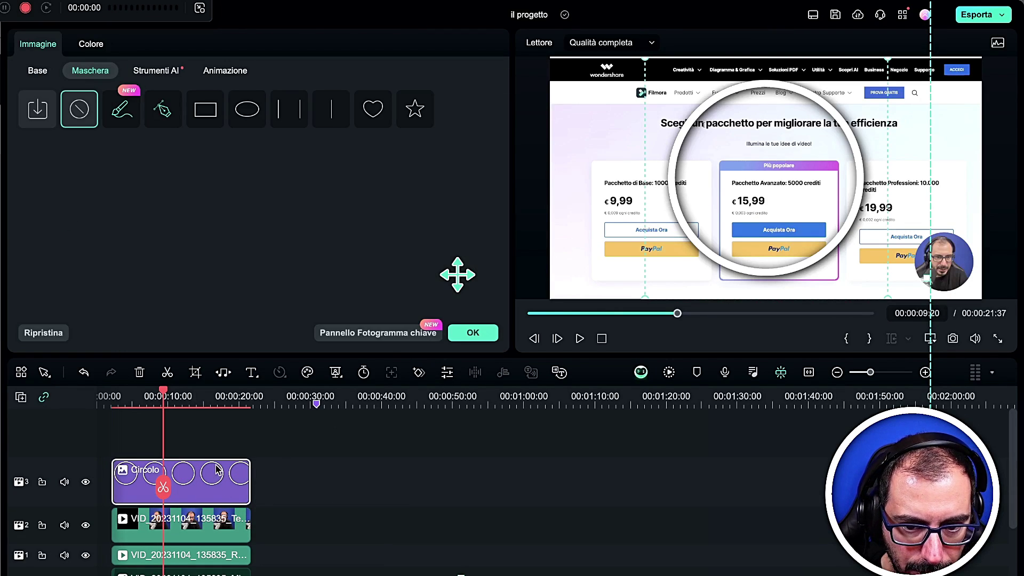
drag(766, 178, 938, 248)
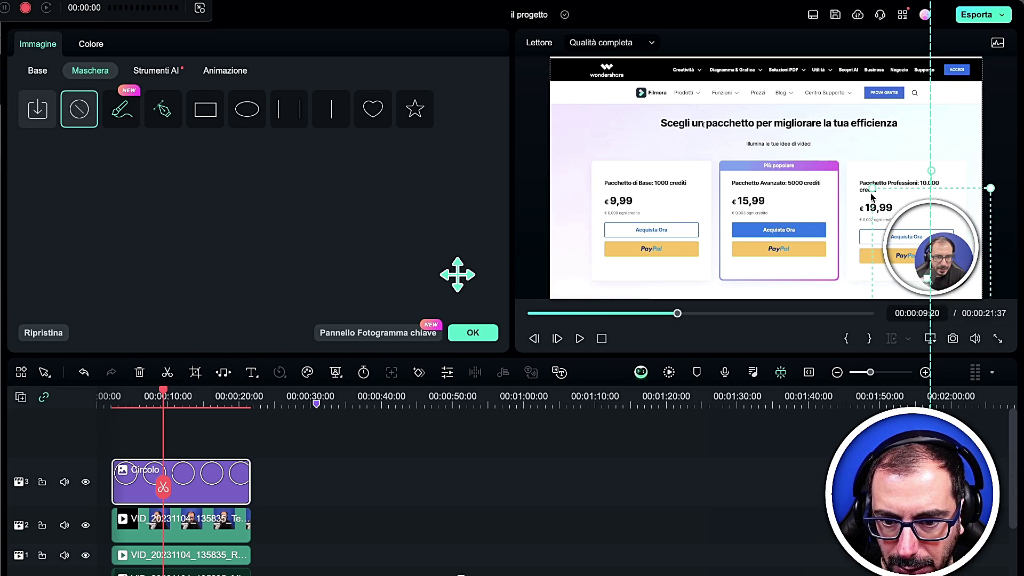
drag(891, 208, 961, 265)
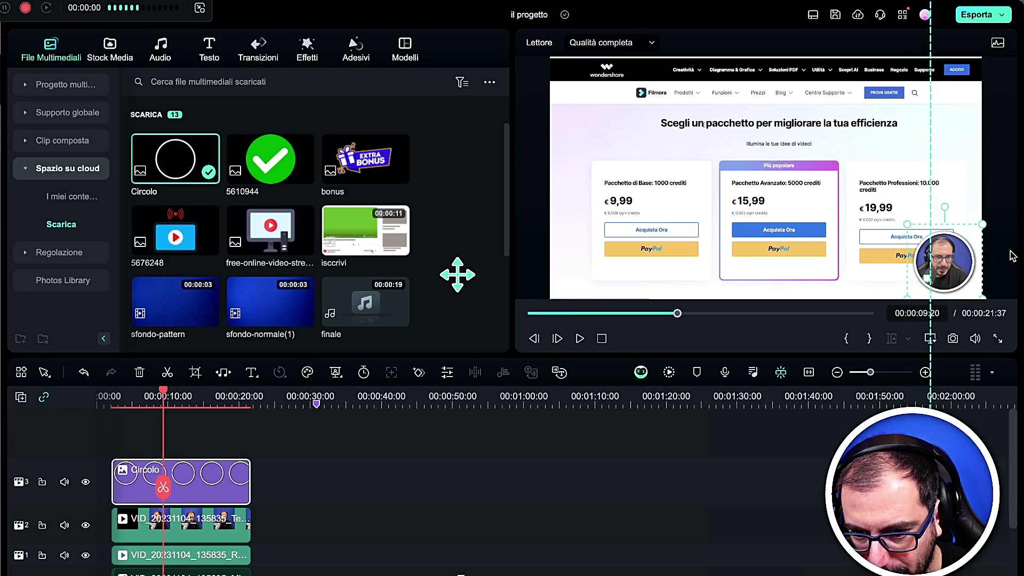
- Check the ring-framed webcam in the full-screen preview, then return to the timeline and review its tracks
click(997, 338)
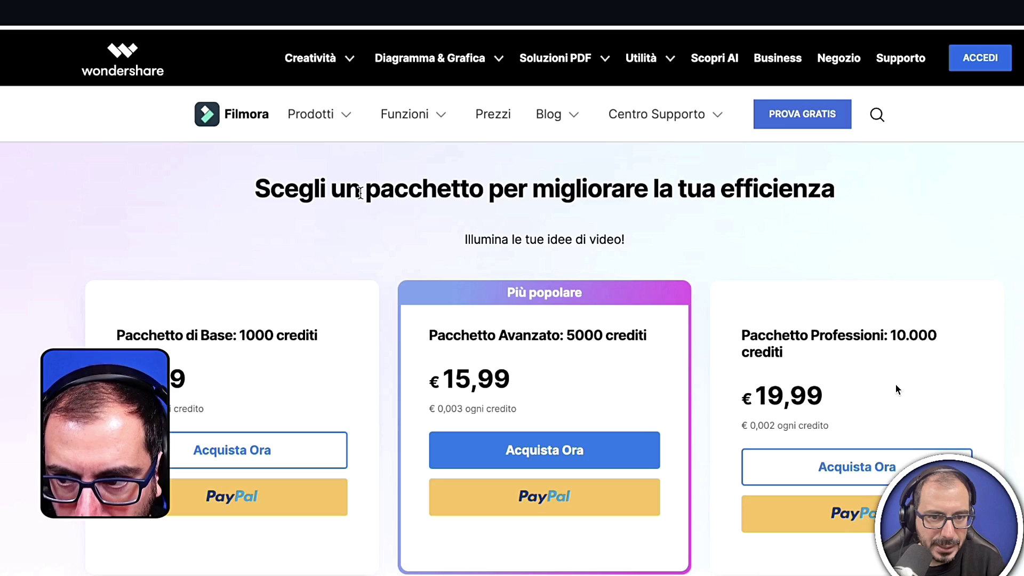
key(Escape)
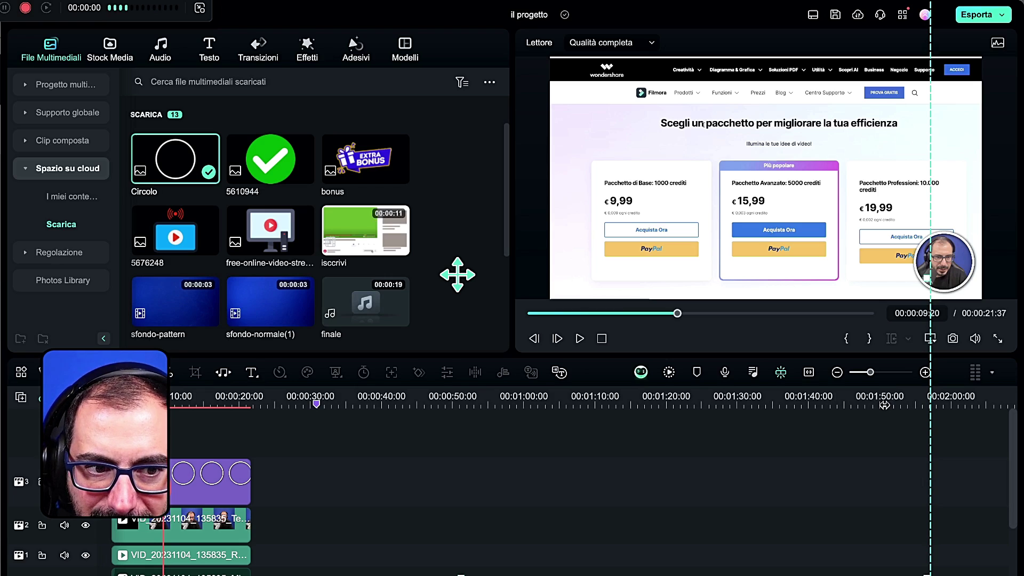
scroll(325, 466, down, 2)
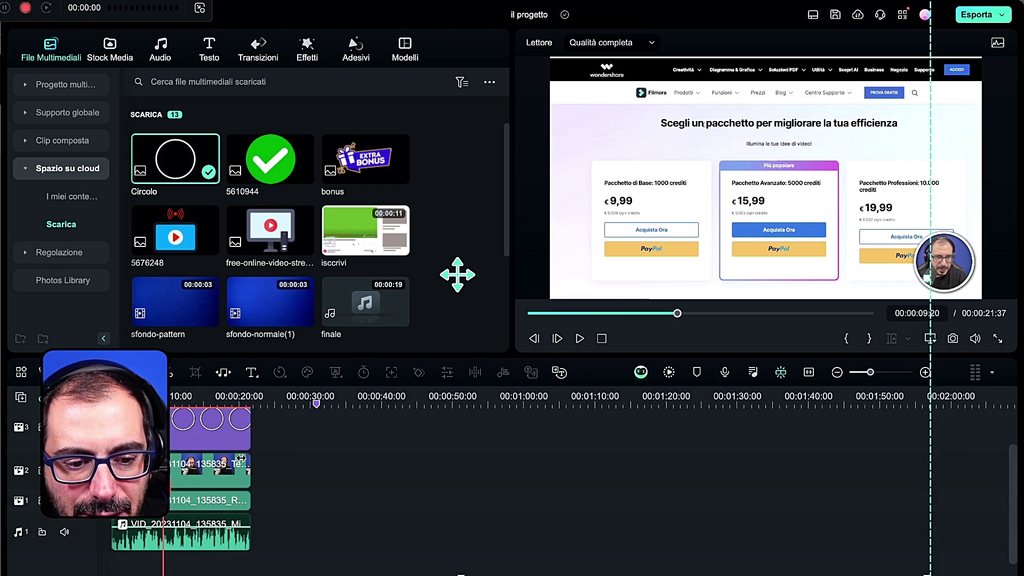
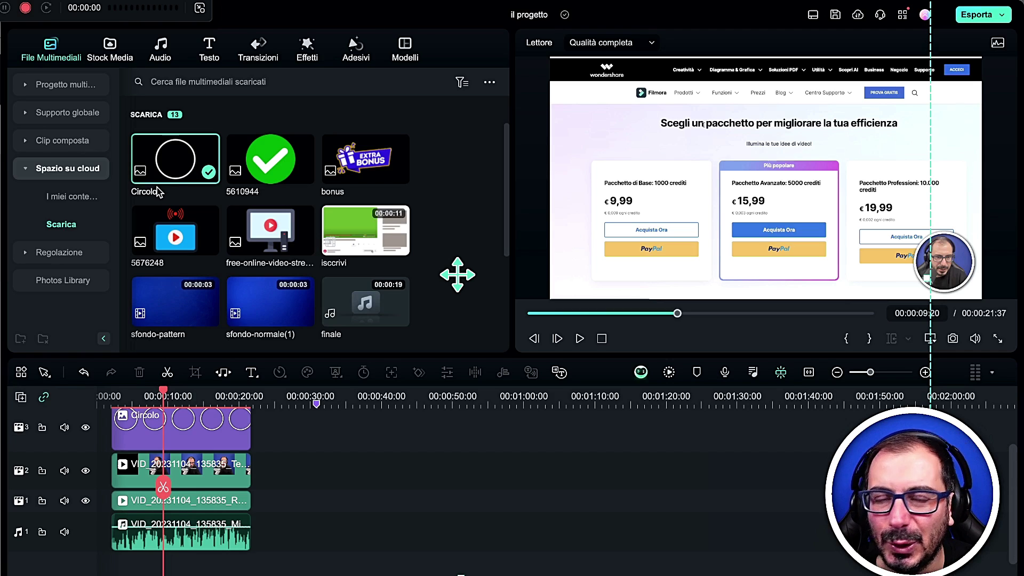
- Close the leftover screen recorder bar and its capture-area overlay while keeping the editing project open
click(601, 487)
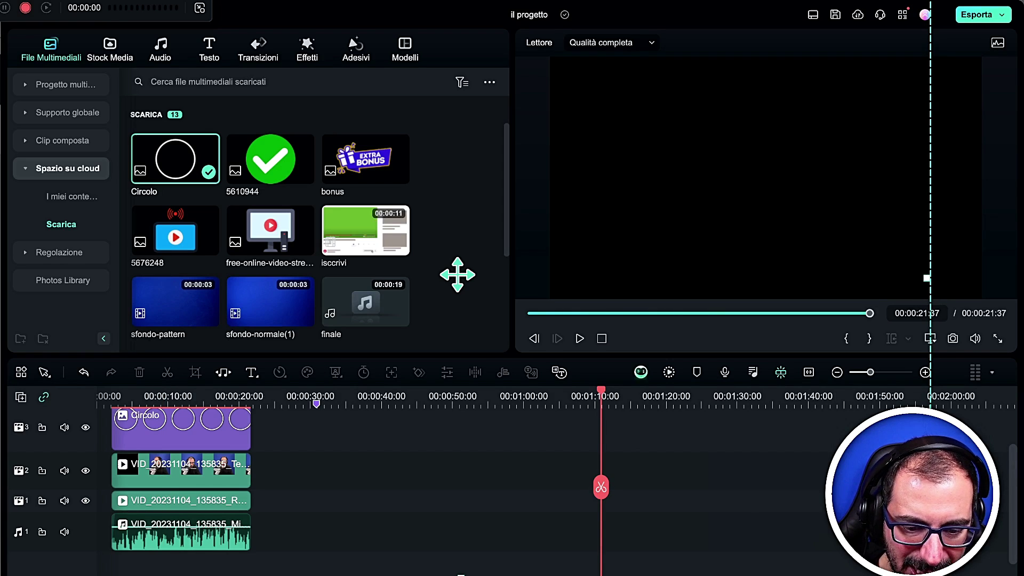
right_click(610, 511)
key(Escape)
right_click(581, 511)
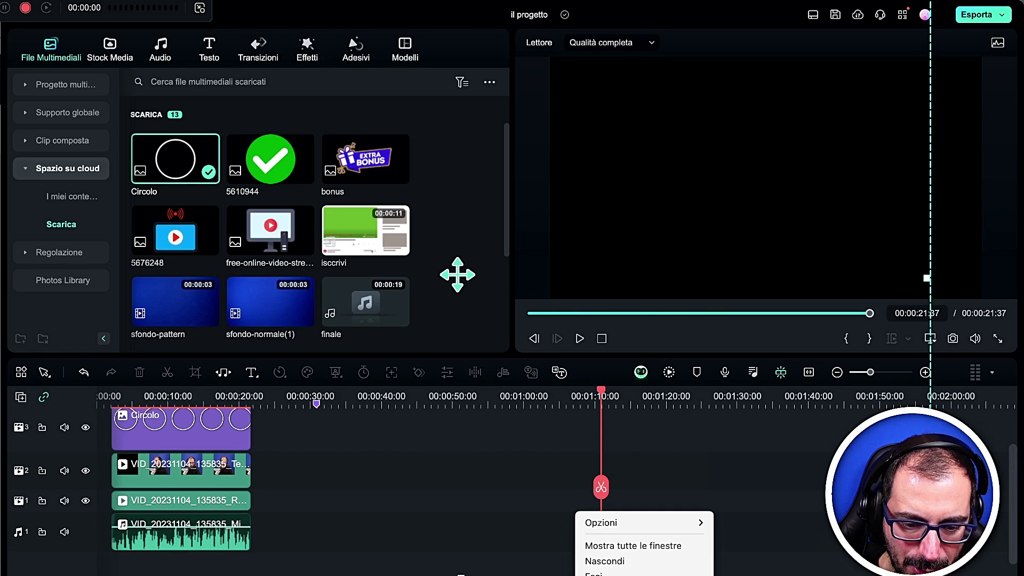
key(Escape)
key(super+q)
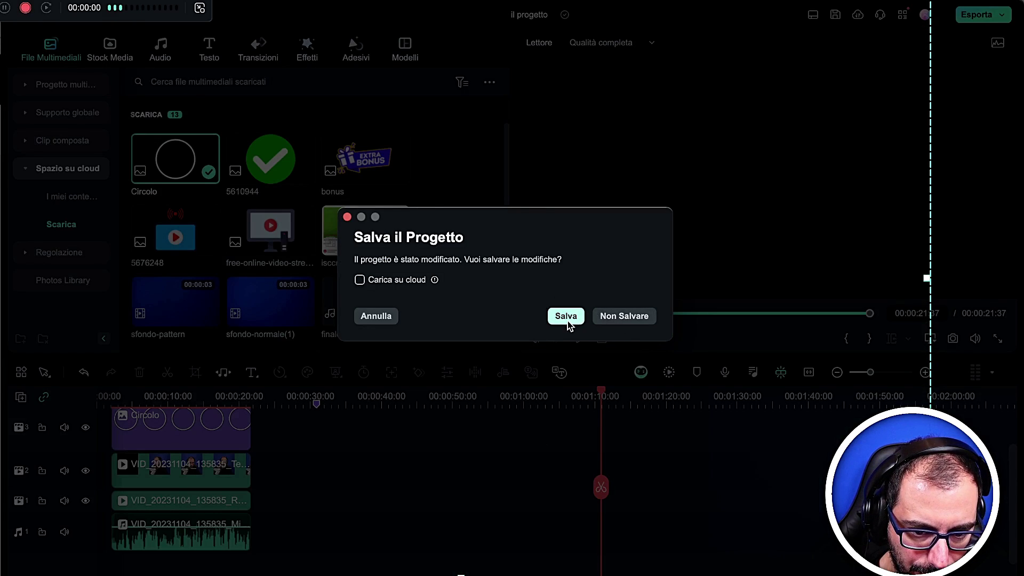
click(363, 315)
click(110, 7)
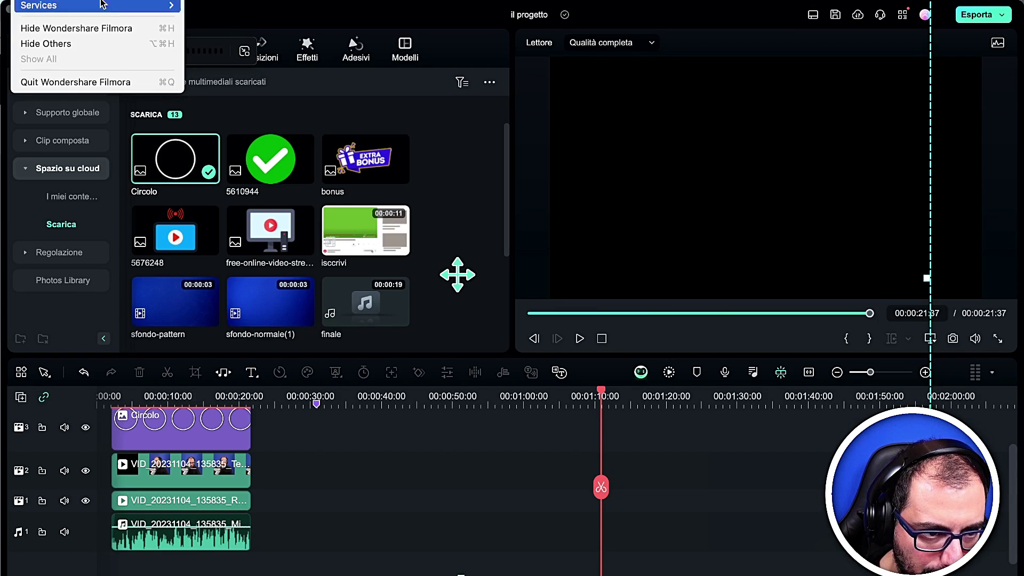
click(349, 28)
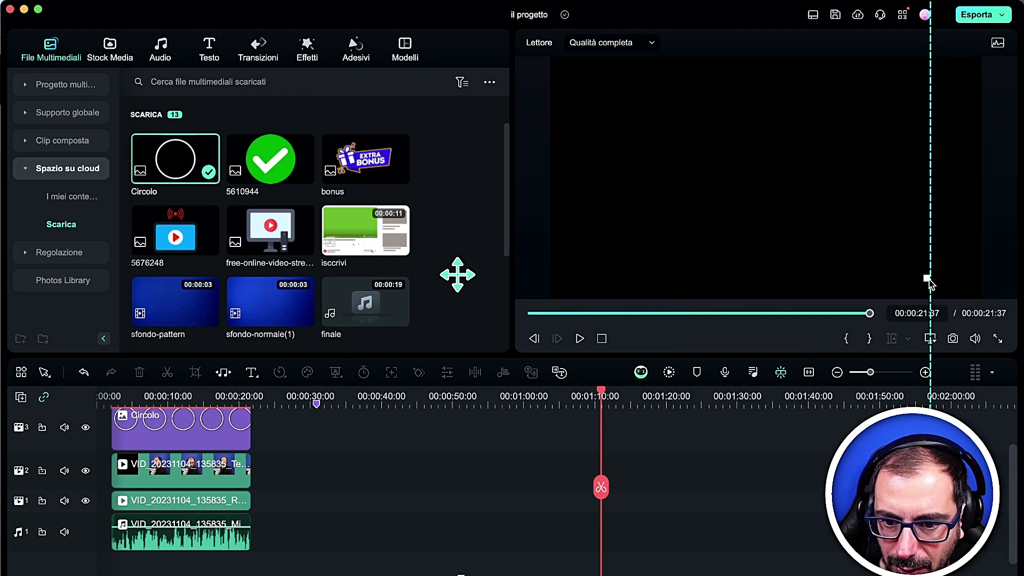
click(644, 572)
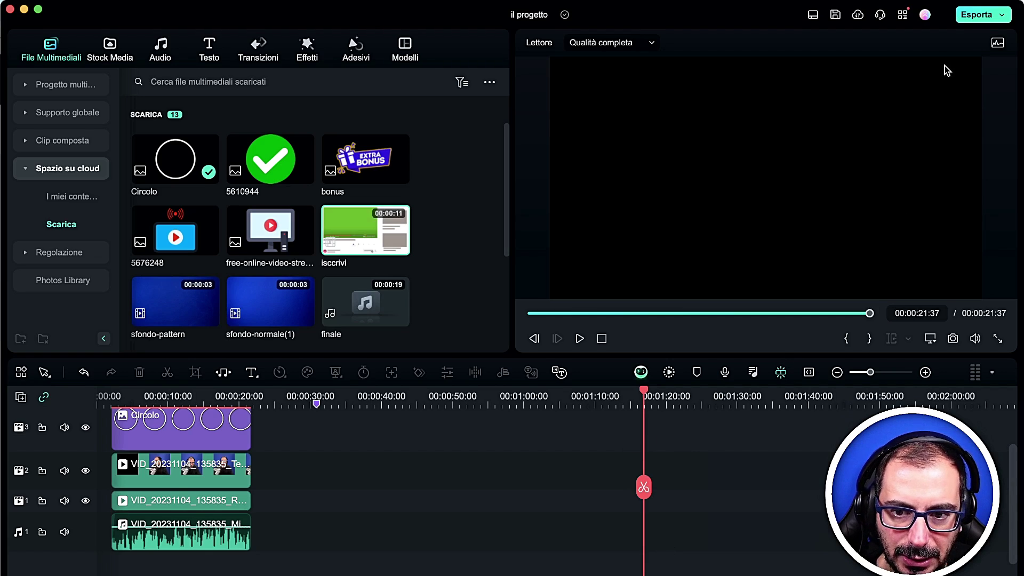
- Open the project's export settings, look through the device, YouTube and TikTok destinations, and choose local export in MP4 format
click(970, 16)
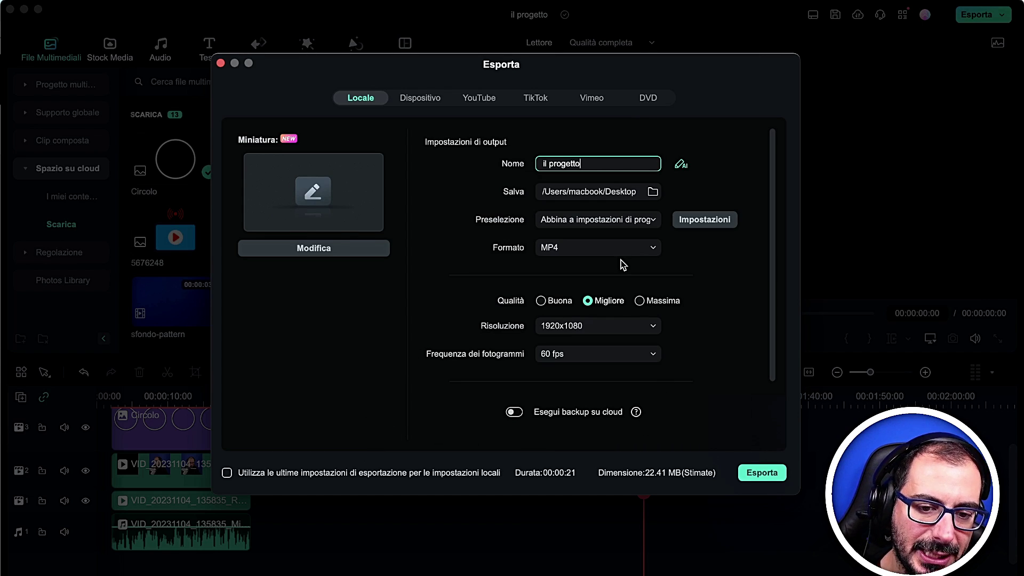
click(434, 101)
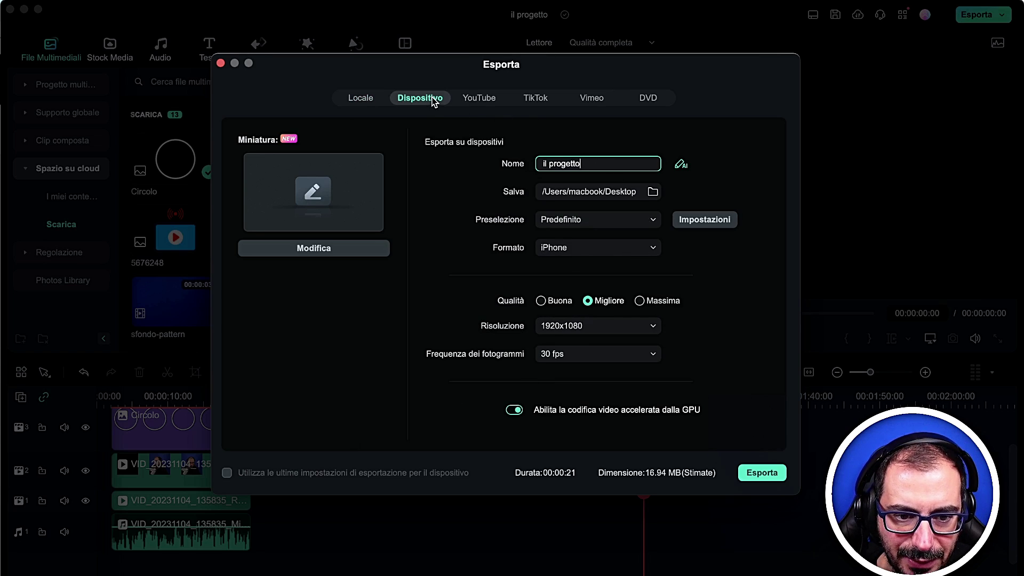
click(487, 103)
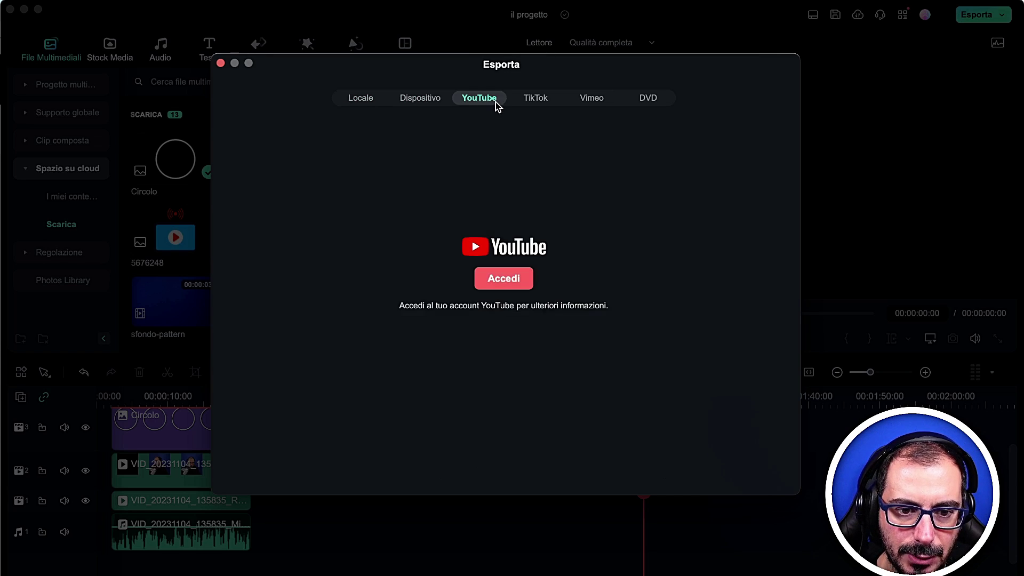
click(528, 101)
click(367, 103)
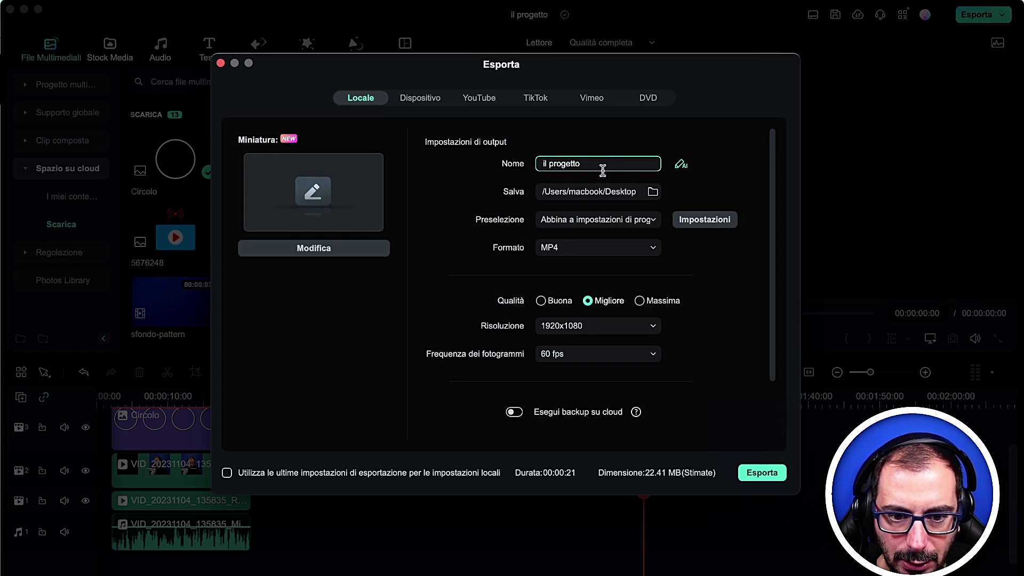
click(629, 248)
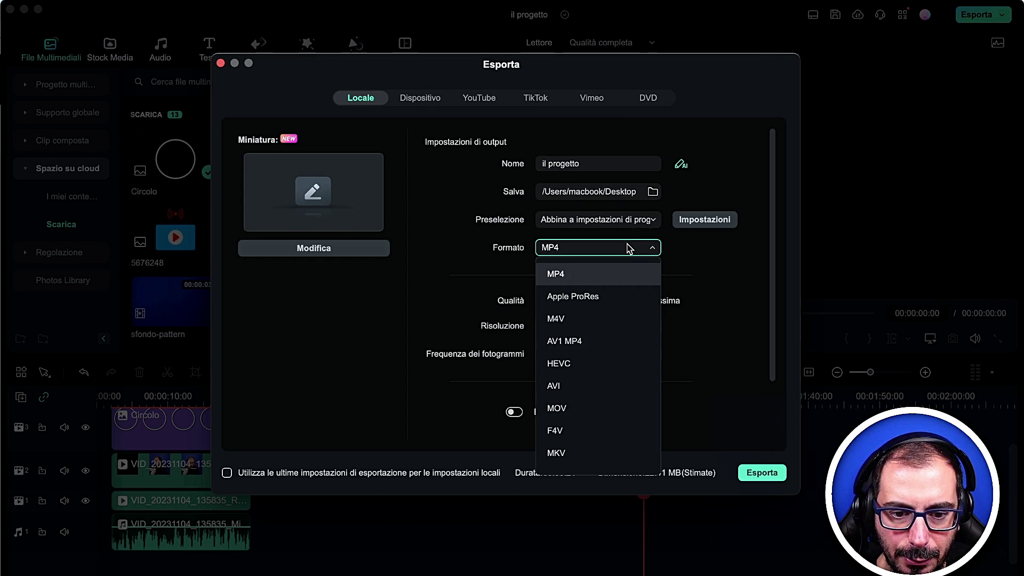
click(626, 273)
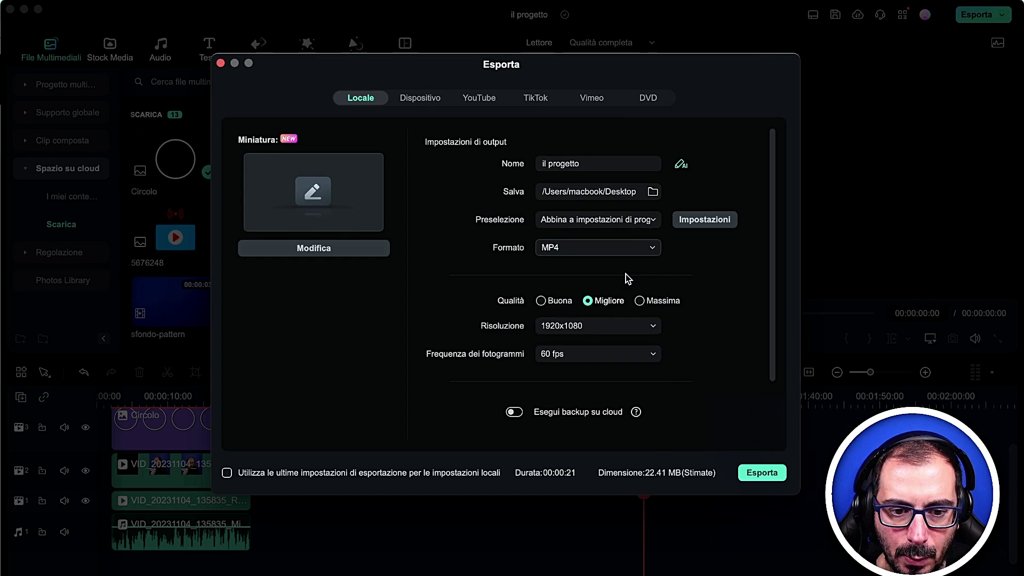
- Review the advanced export settings, keep Migliore quality and the AAC audio encoder, and apply them
click(684, 225)
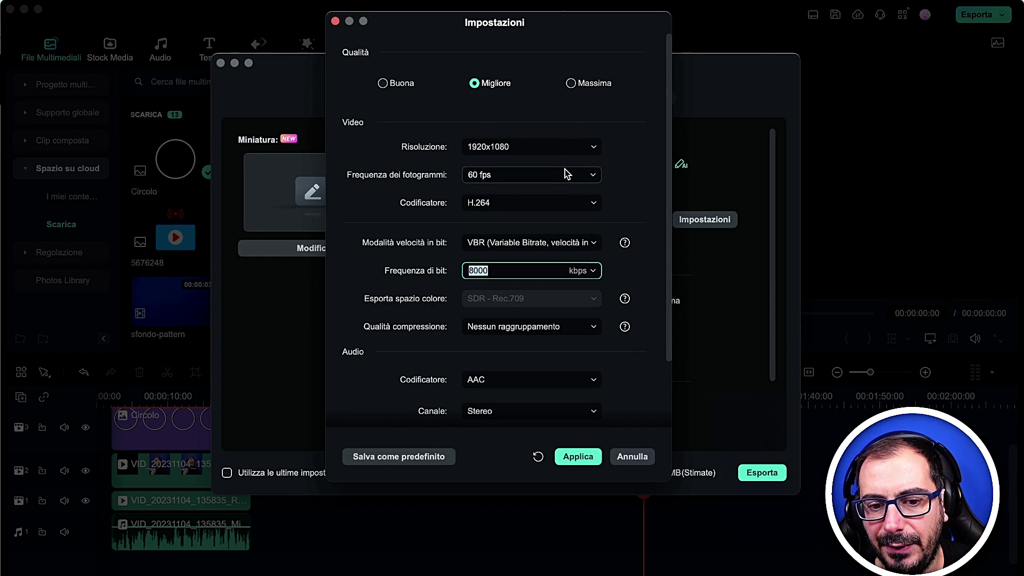
drag(544, 34, 551, 56)
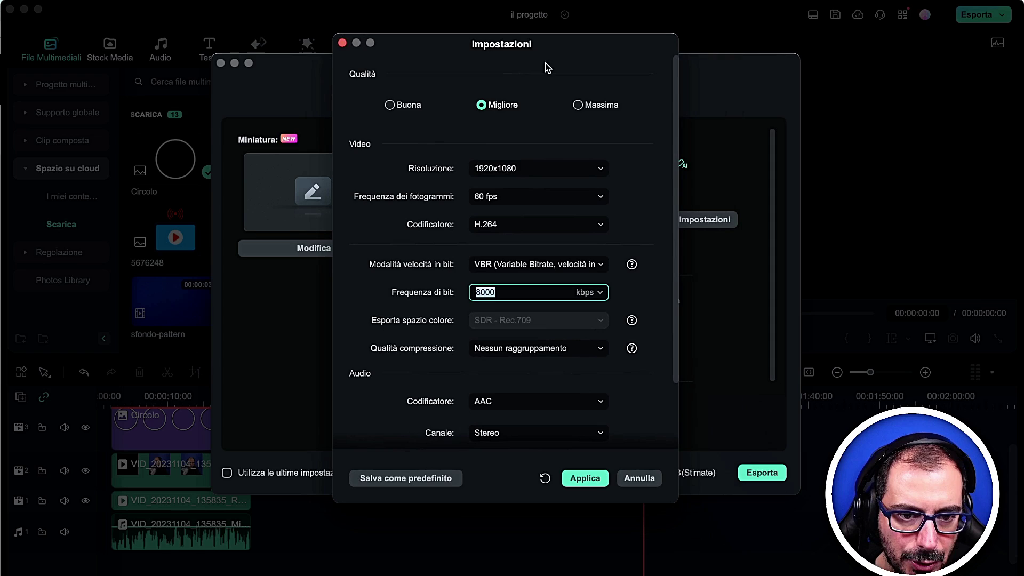
click(578, 105)
click(494, 107)
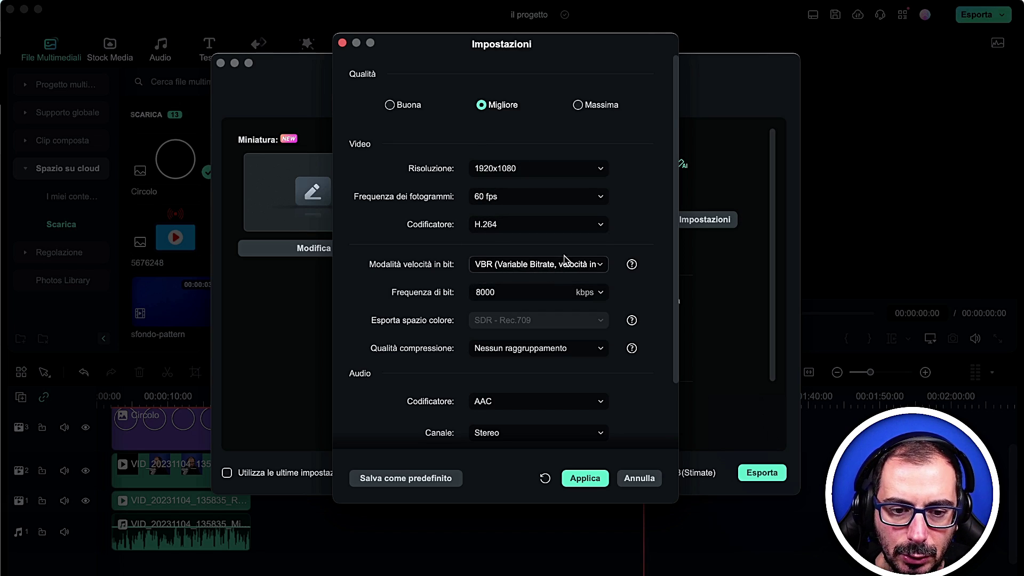
scroll(569, 265, down, 3)
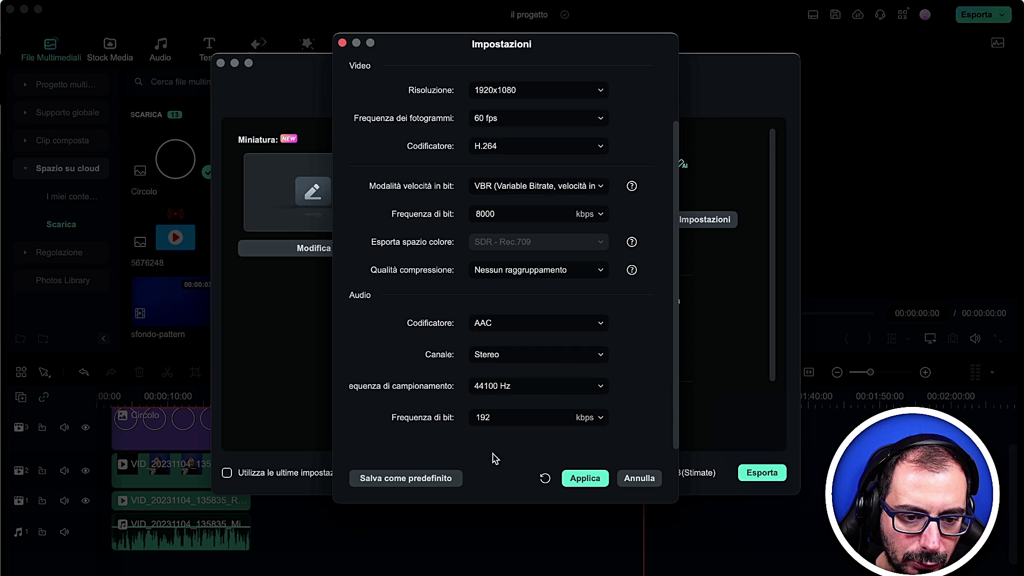
click(545, 325)
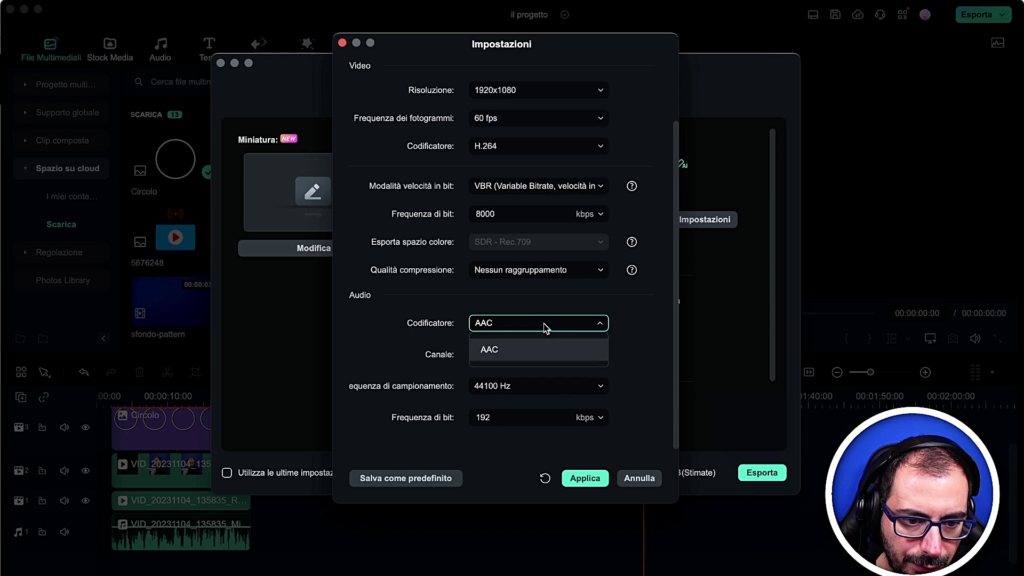
click(537, 350)
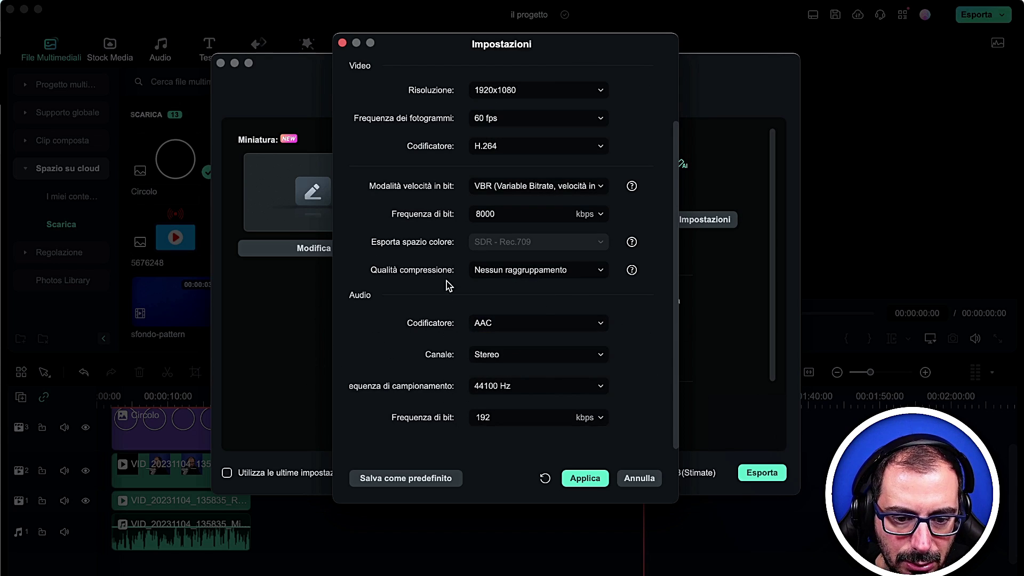
click(585, 478)
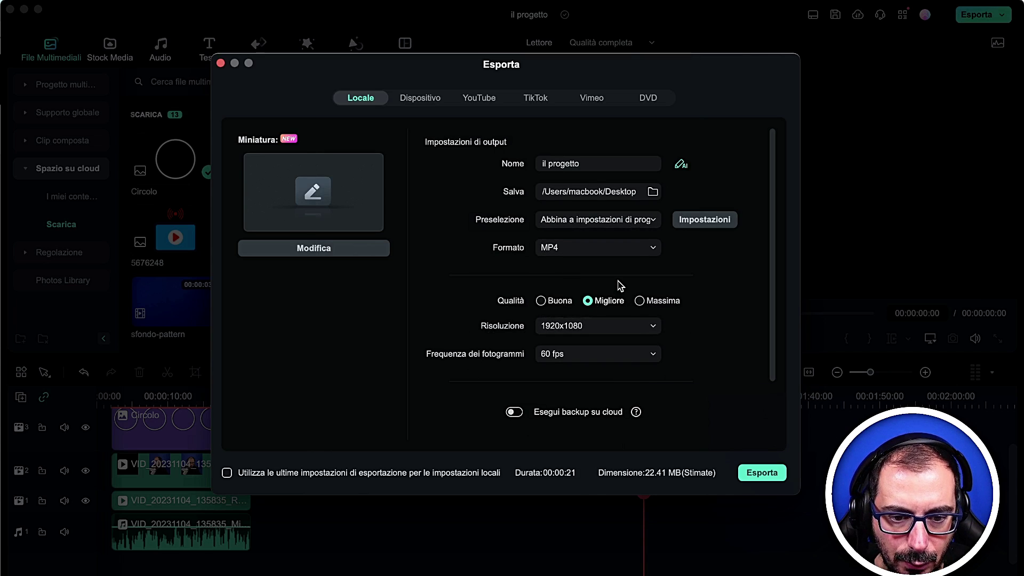
- Turn off Evidenziazione Automatica and export the project as an MP4 to the Desktop
scroll(620, 287, down, 3)
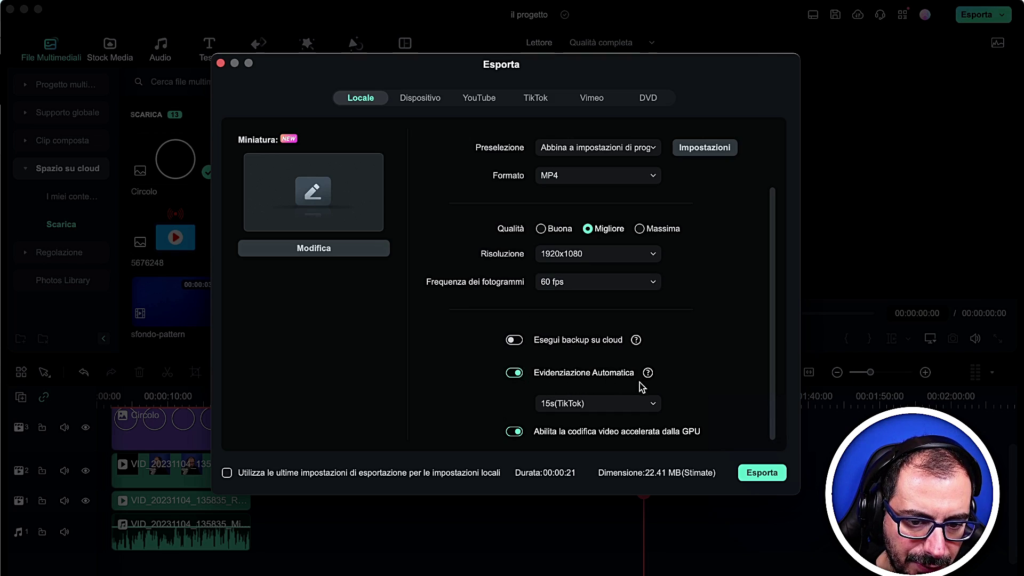
click(587, 404)
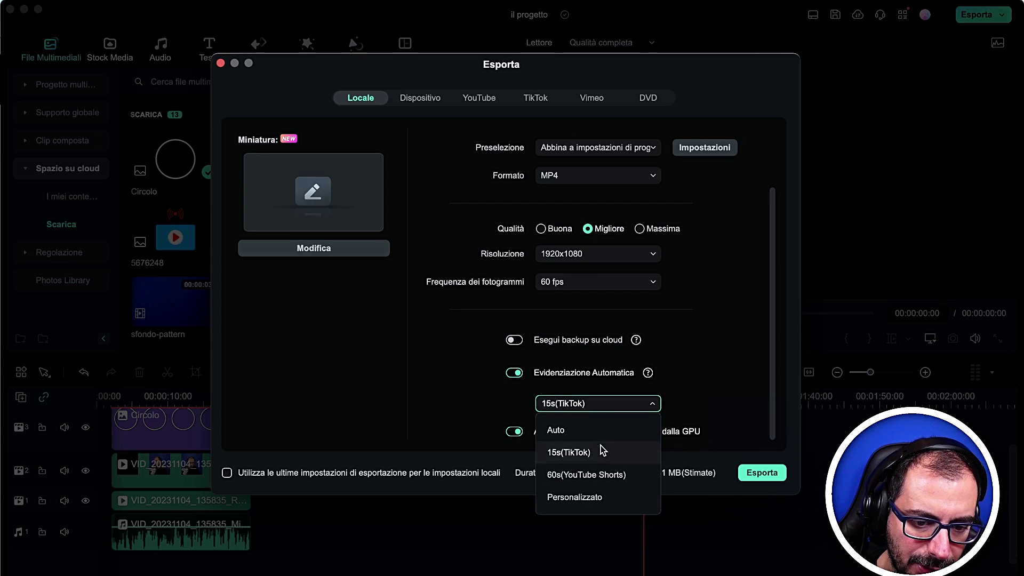
click(515, 372)
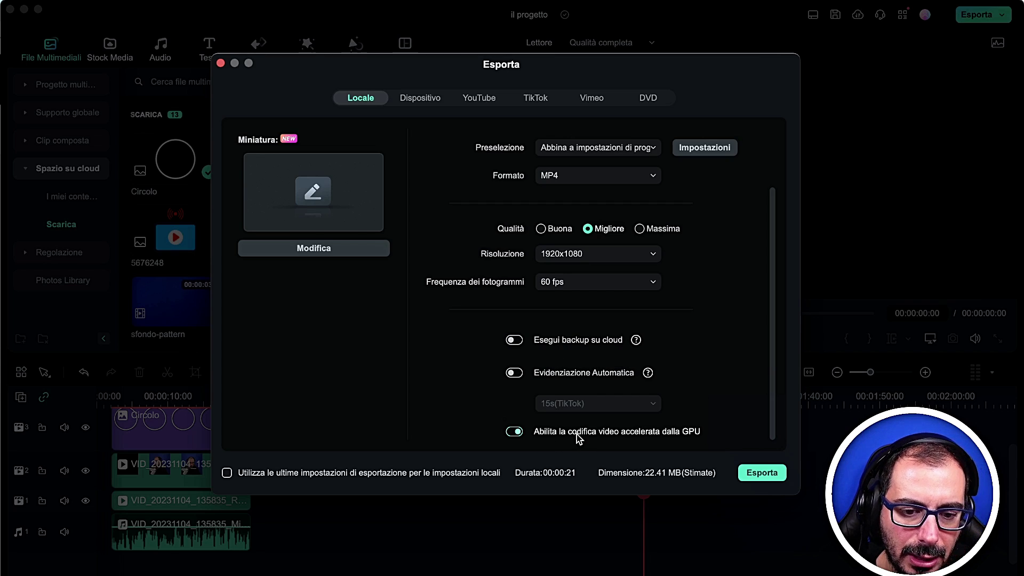
click(764, 474)
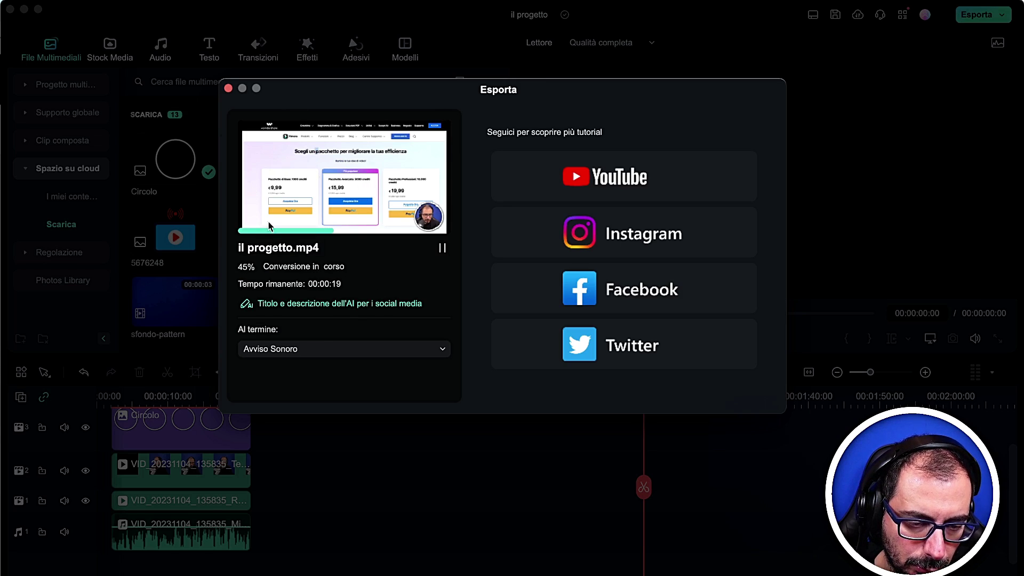
- Choose Avviso Sonoro as the export's completion action, then check il progetto.mp4 in its folder and close the folder window
click(315, 350)
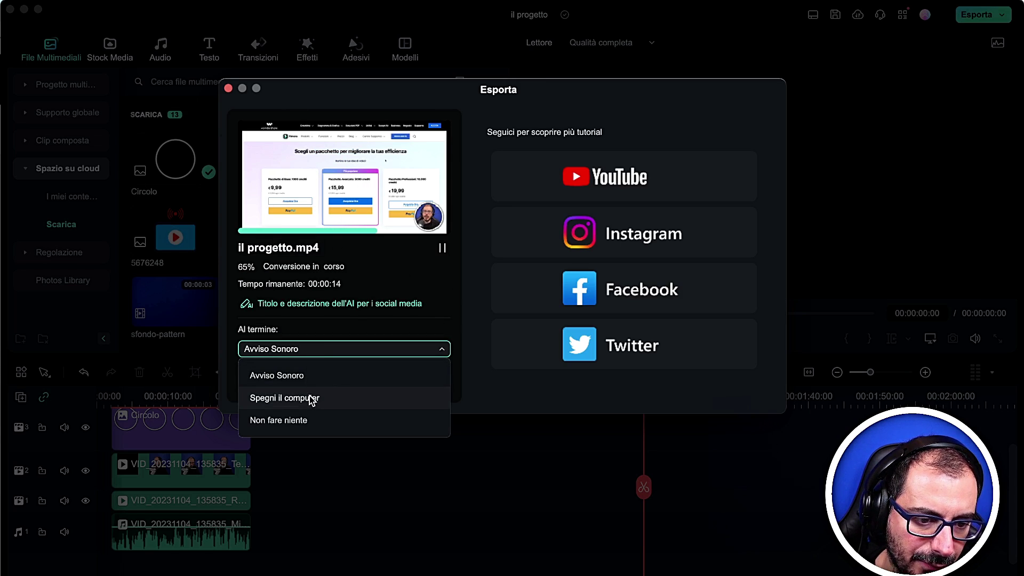
click(299, 376)
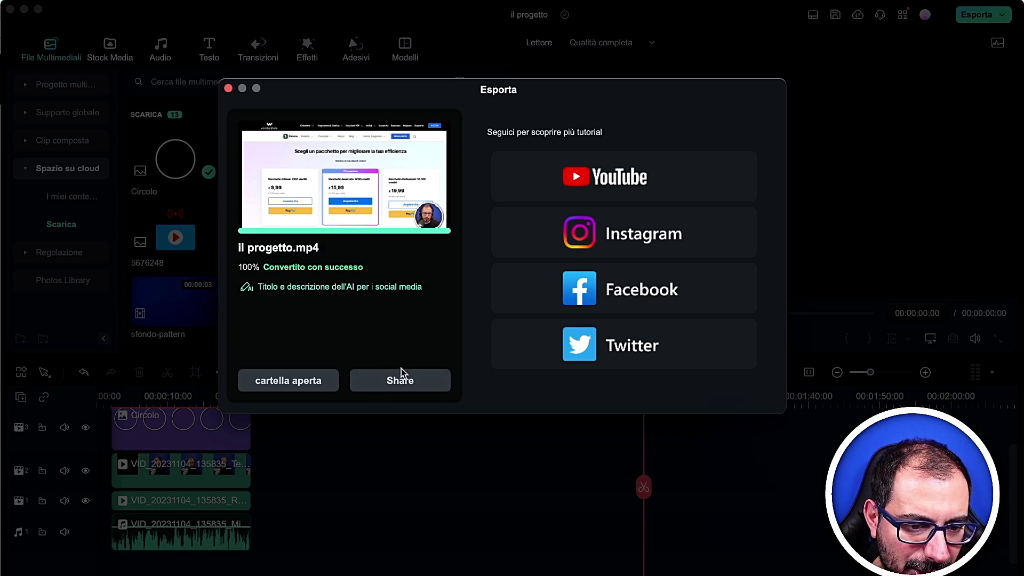
click(301, 382)
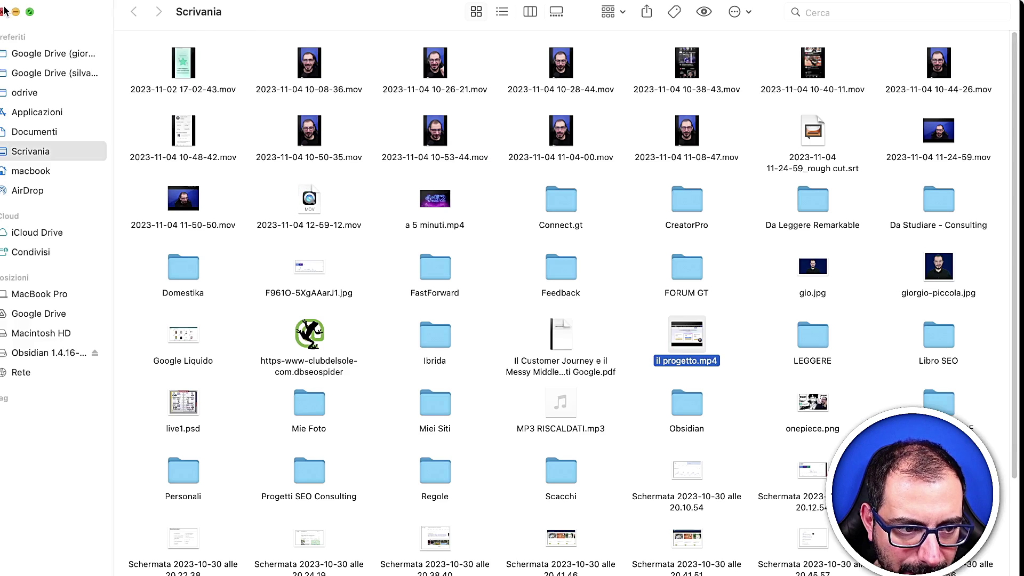
click(5, 11)
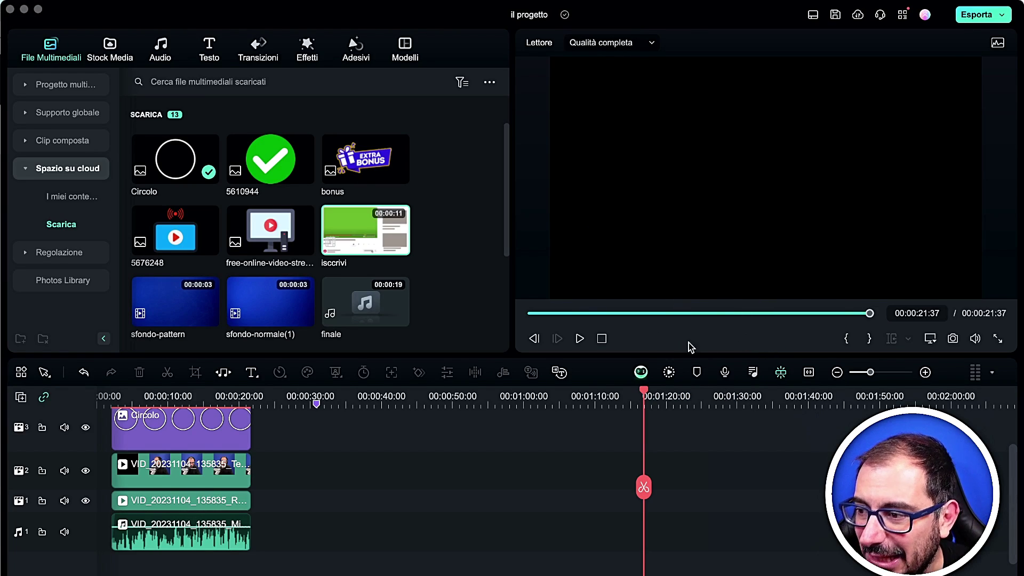
- Reopen the export settings, look through the available output formats and set the format to GIF
click(966, 20)
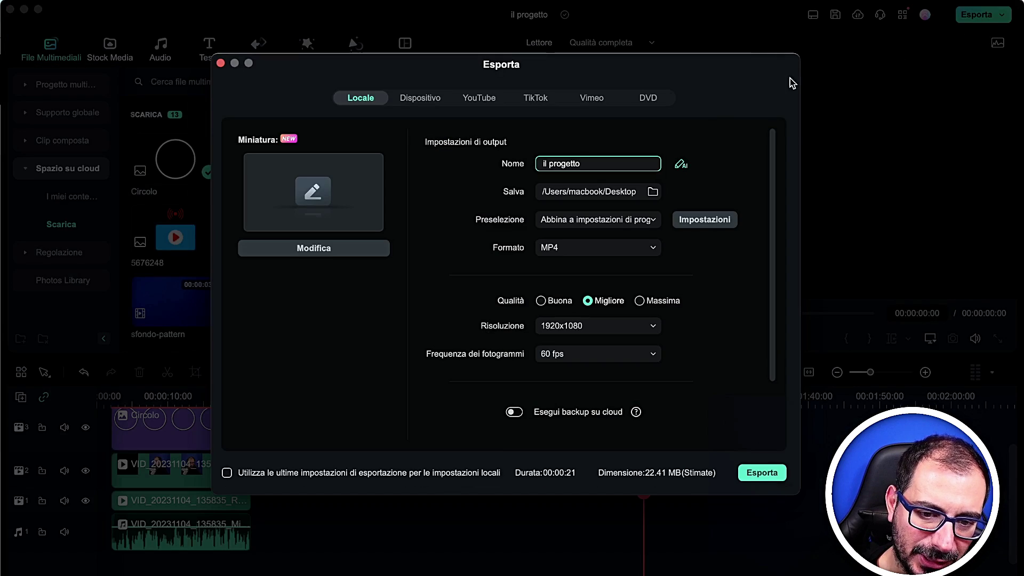
click(598, 247)
scroll(614, 331, down, 5)
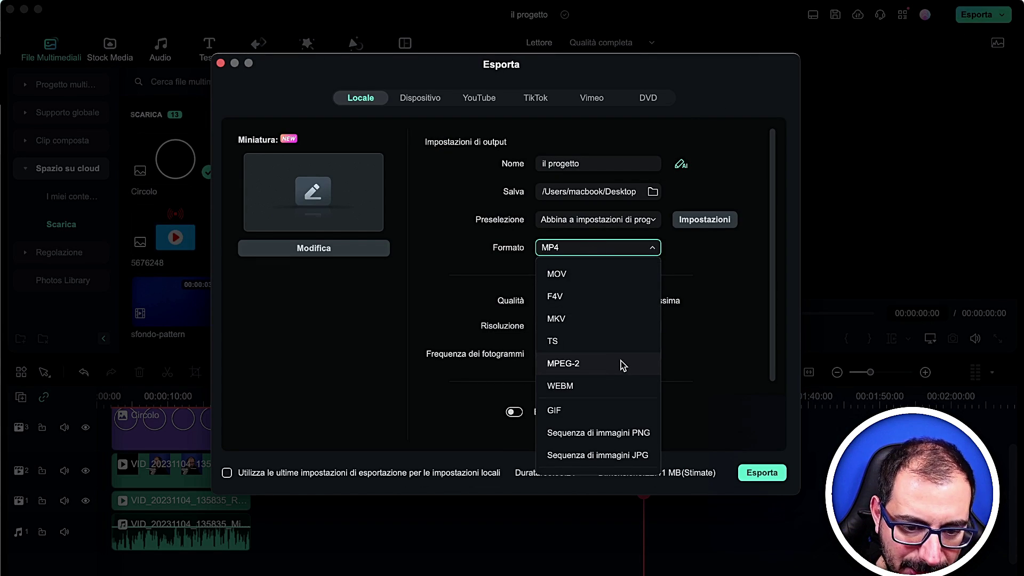
scroll(630, 358, up, 5)
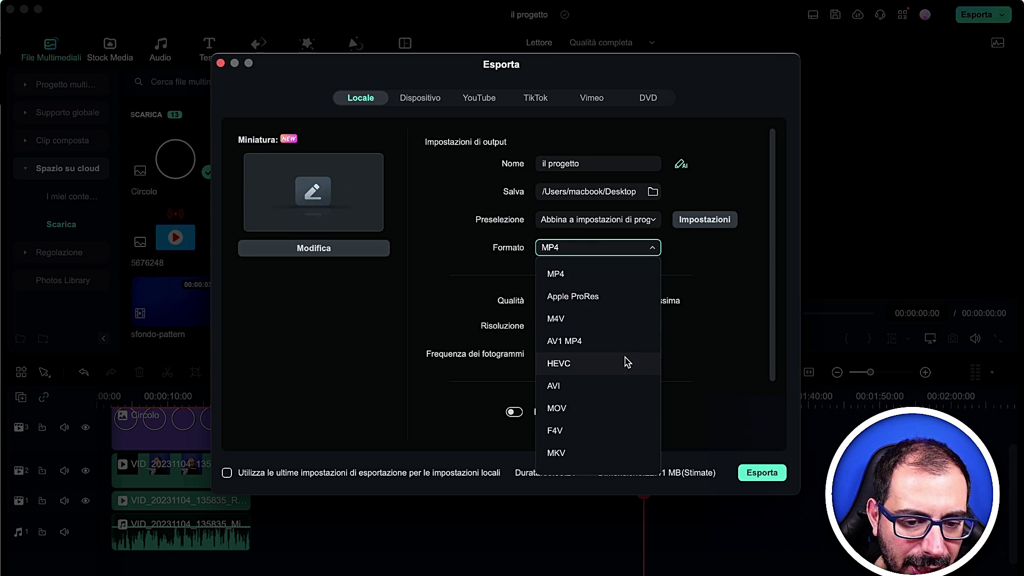
scroll(609, 333, down, 8)
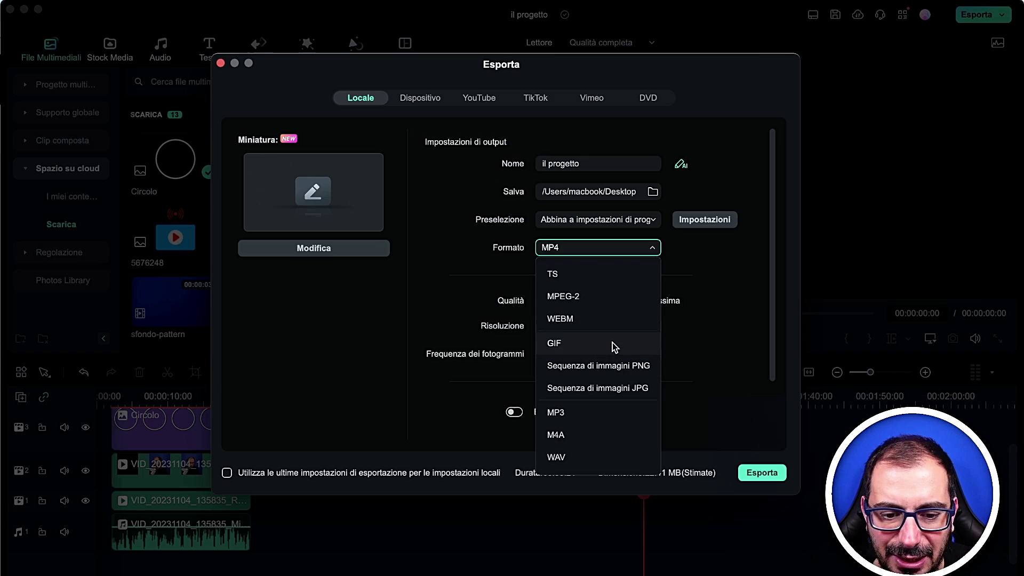
click(613, 343)
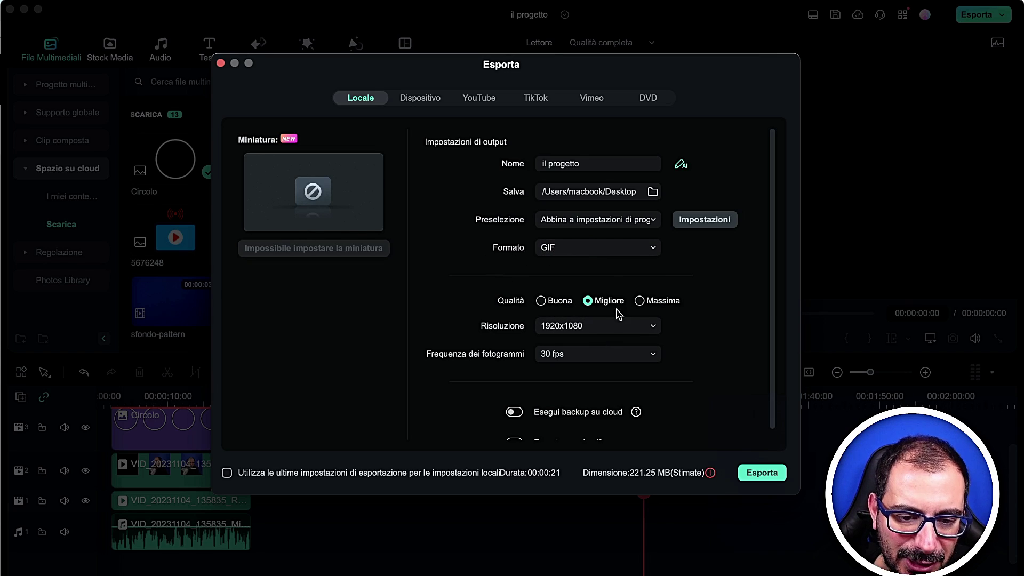